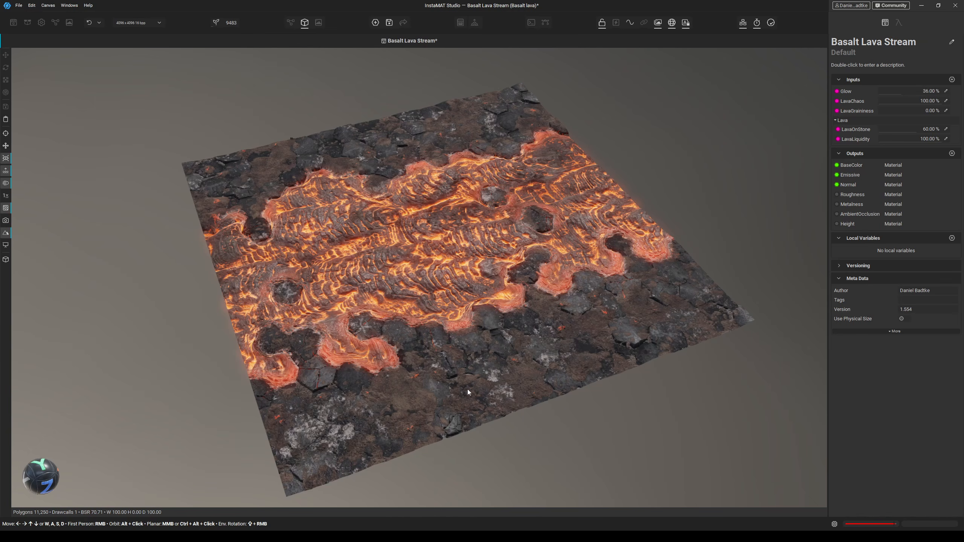
Inspect the Basalt Lava Stream material in the 3D viewport, from close-up lava edges and stones to the whole plane.
alt+drag(468, 389, 457, 310)
scroll(446, 313, up, 4)
middle_drag(435, 315, 462, 309)
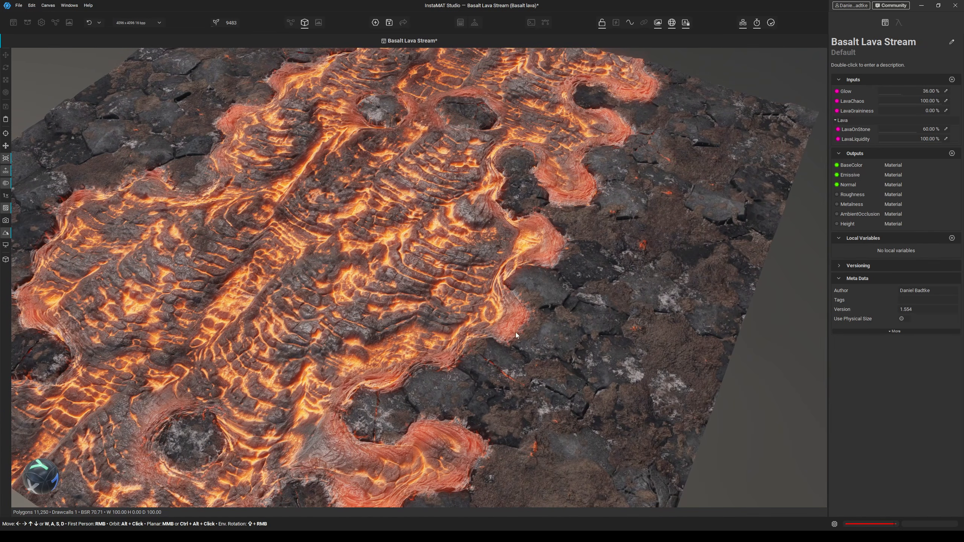
middle_drag(327, 380, 436, 305)
alt+drag(436, 305, 442, 306)
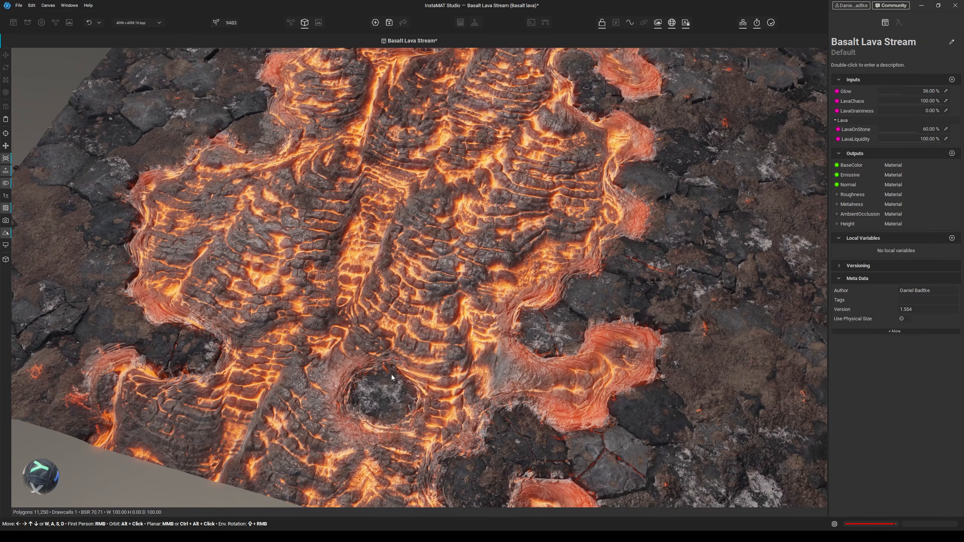
alt+drag(492, 430, 452, 303)
scroll(474, 208, up, 4)
alt+drag(475, 209, 480, 249)
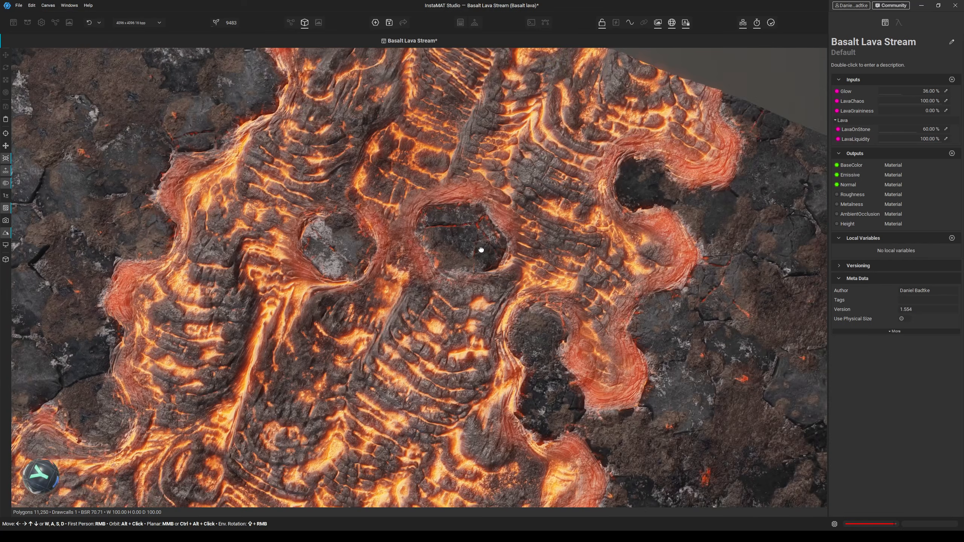
scroll(446, 222, up, 2)
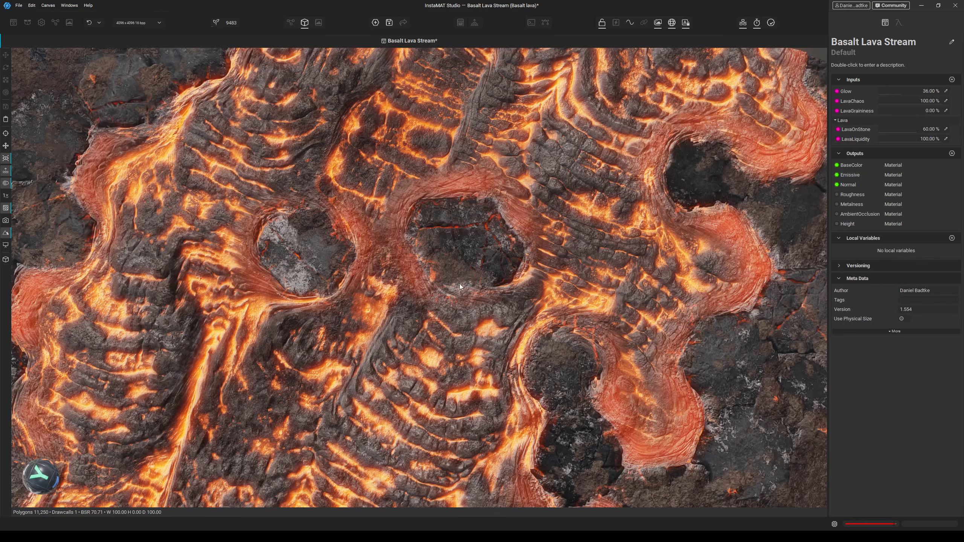
alt+drag(460, 286, 425, 339)
alt+drag(577, 309, 526, 322)
alt+drag(504, 290, 447, 381)
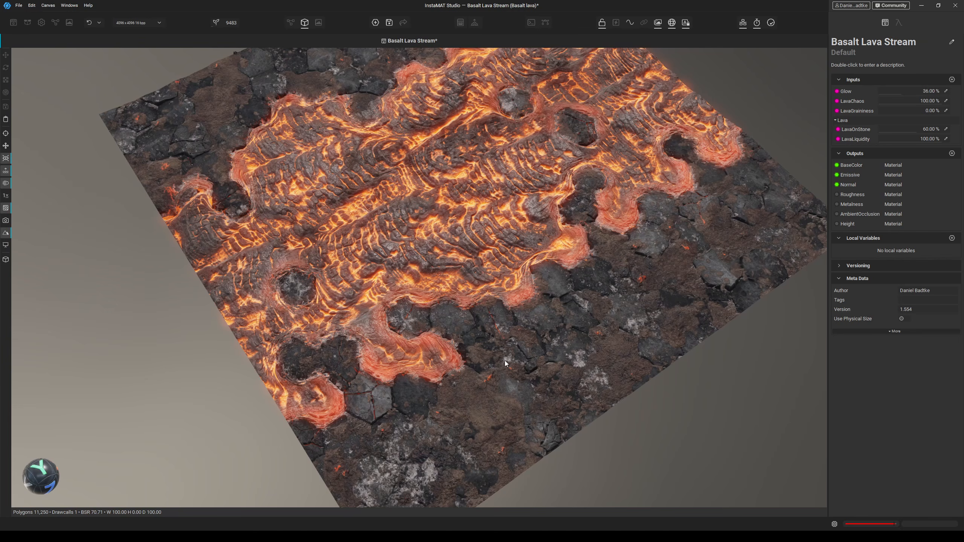
alt+drag(505, 361, 495, 337)
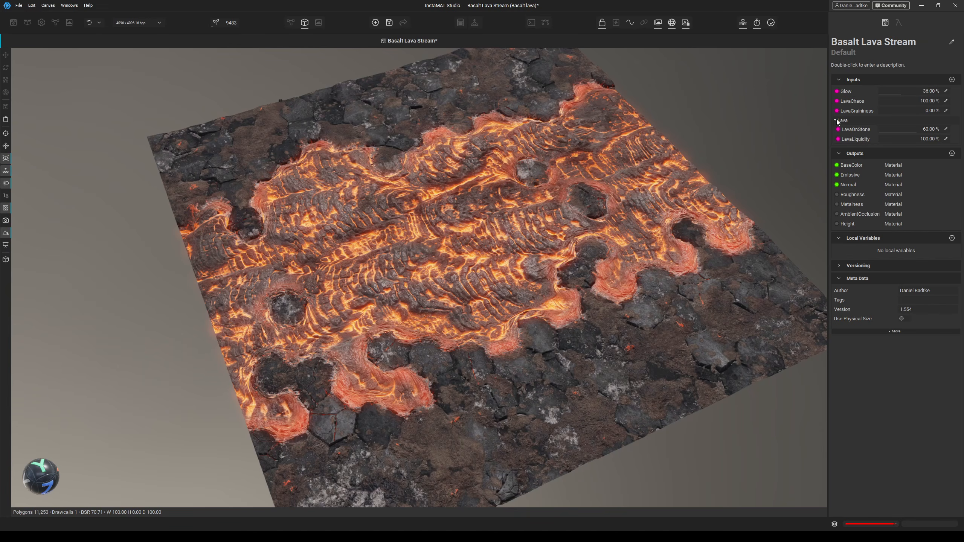
Lower the material's Glow input to 0 % to view the lava without emission, and set it to 37.06 %.
click(896, 91)
drag(895, 90, 886, 92)
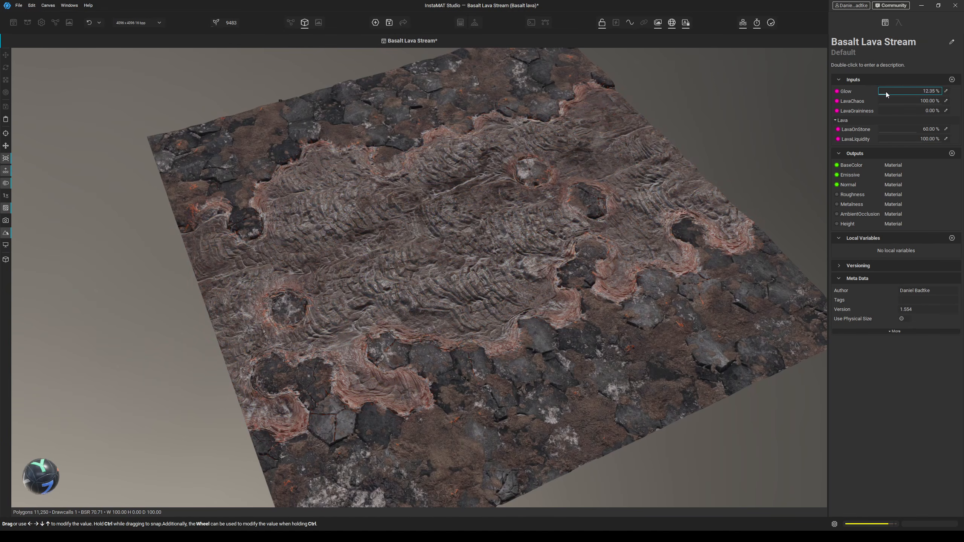
drag(471, 245, 431, 282)
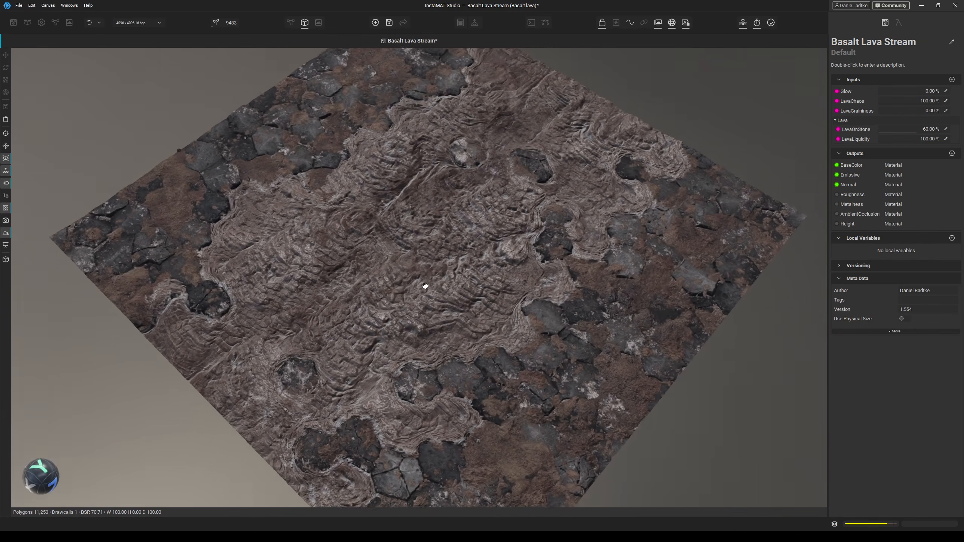
mouse_move(895, 92)
mouse_down()
mouse_move(928, 93)
mouse_move(891, 93)
mouse_move(902, 92)
mouse_up()
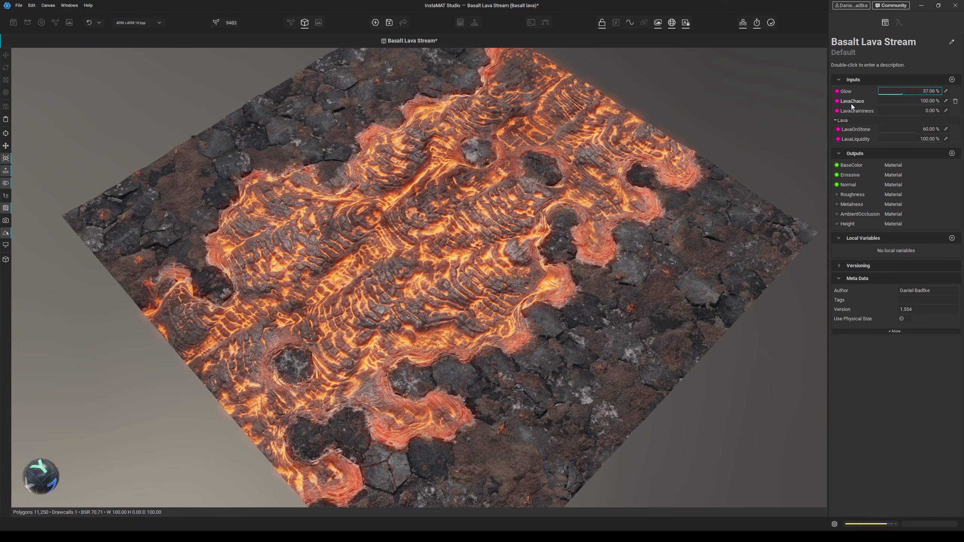
Set the project's rendering resolution to 2048 × 2048.
click(141, 22)
click(146, 43)
click(143, 48)
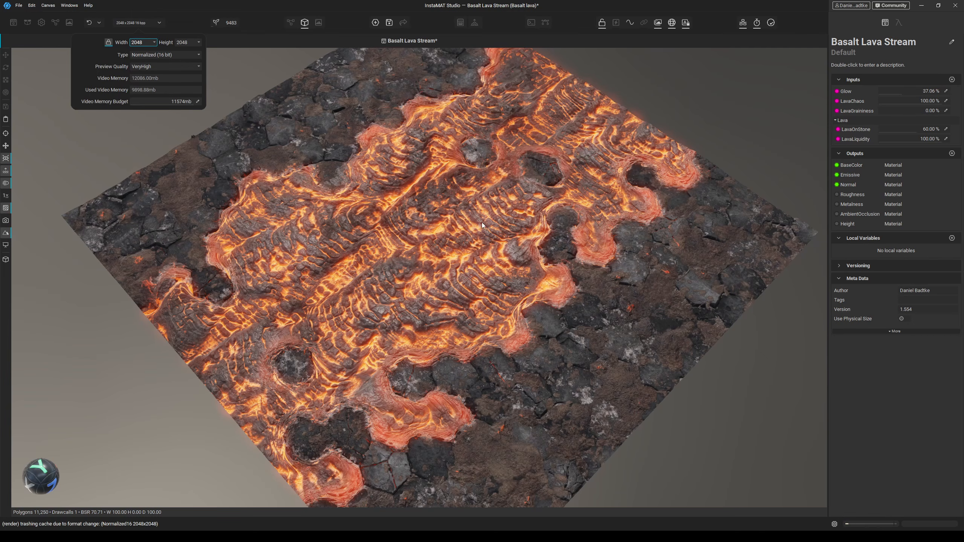
click(492, 233)
Set the LavaOnStone input to 60.59 %.
drag(482, 350, 480, 359)
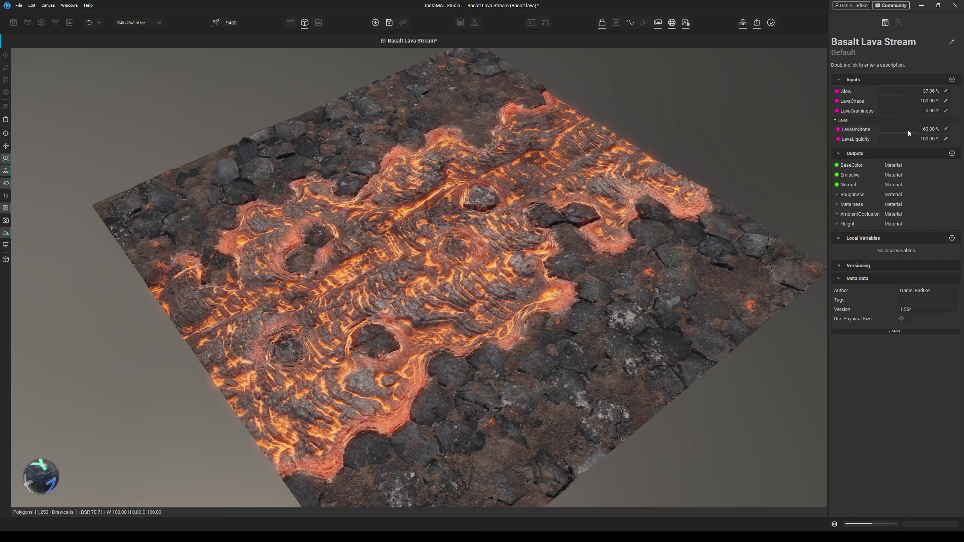
mouse_move(908, 130)
mouse_down()
mouse_move(875, 131)
mouse_move(924, 130)
mouse_move(917, 129)
mouse_up()
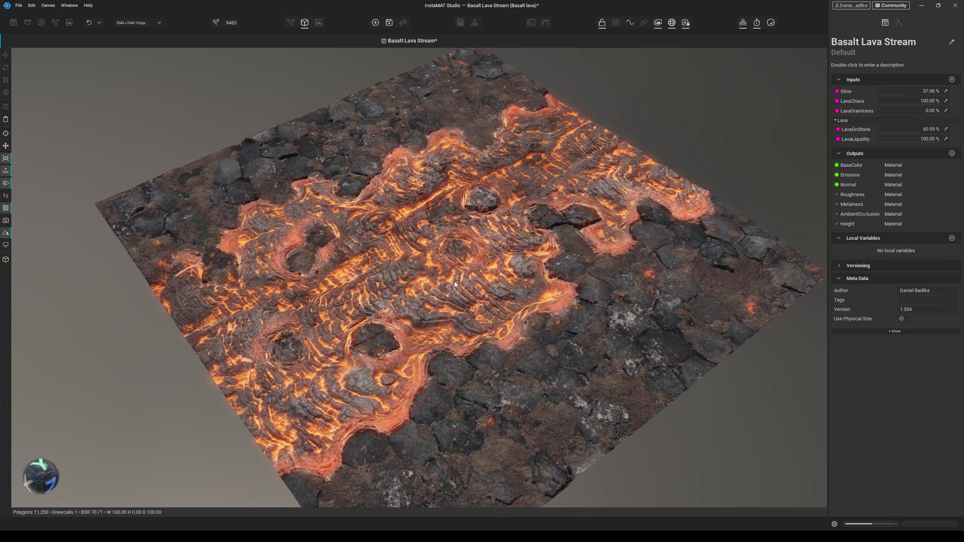
Show the material's node graph and survey its groups from the one numbered 0 through those numbered 3 to 8.
click(291, 22)
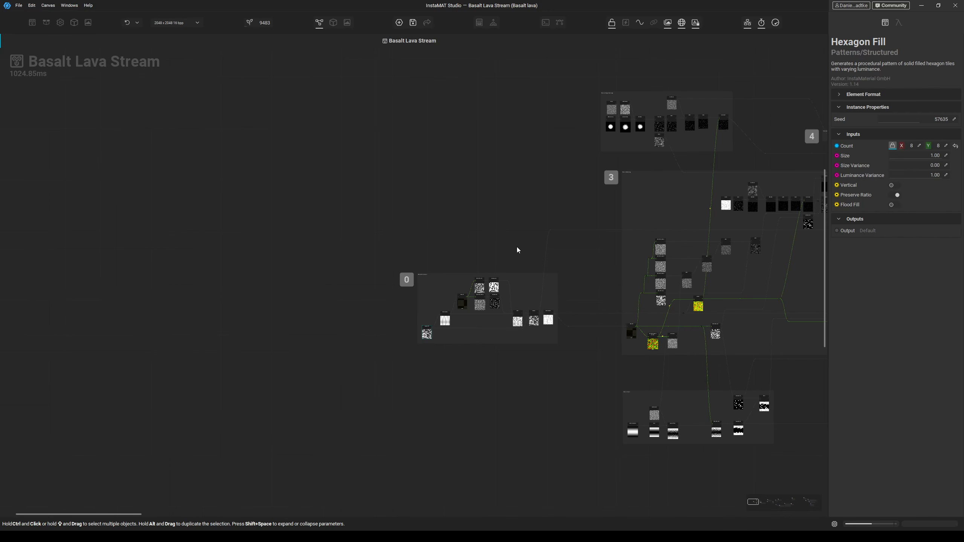
mouse_move(593, 264)
mouse_down()
mouse_move(576, 264)
mouse_move(591, 249)
mouse_up()
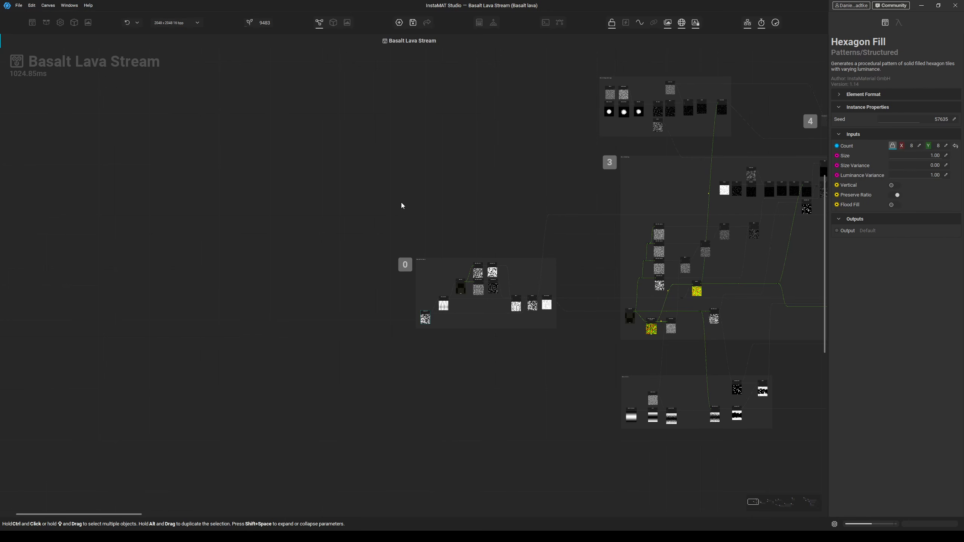
drag(568, 349, 538, 348)
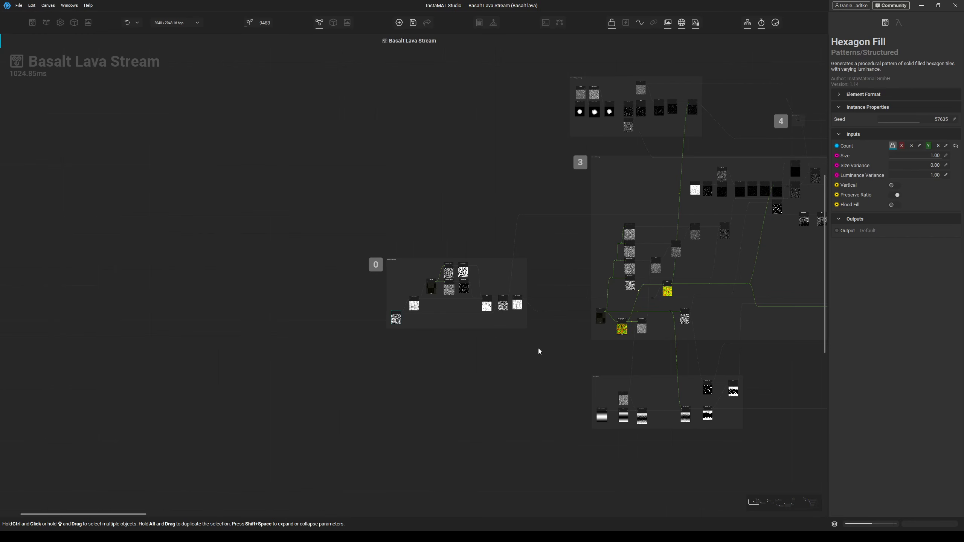
drag(785, 335, 208, 327)
drag(508, 274, 357, 295)
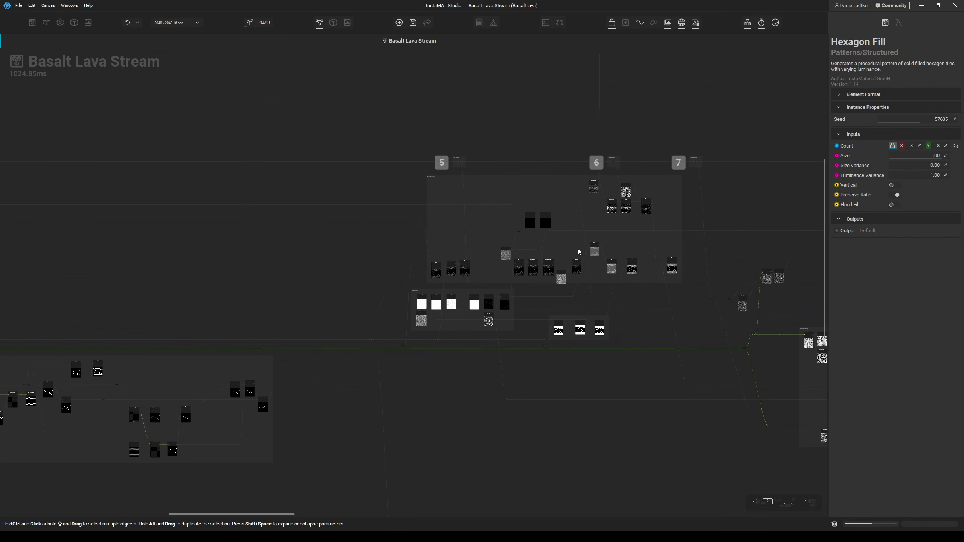
drag(578, 249, 282, 245)
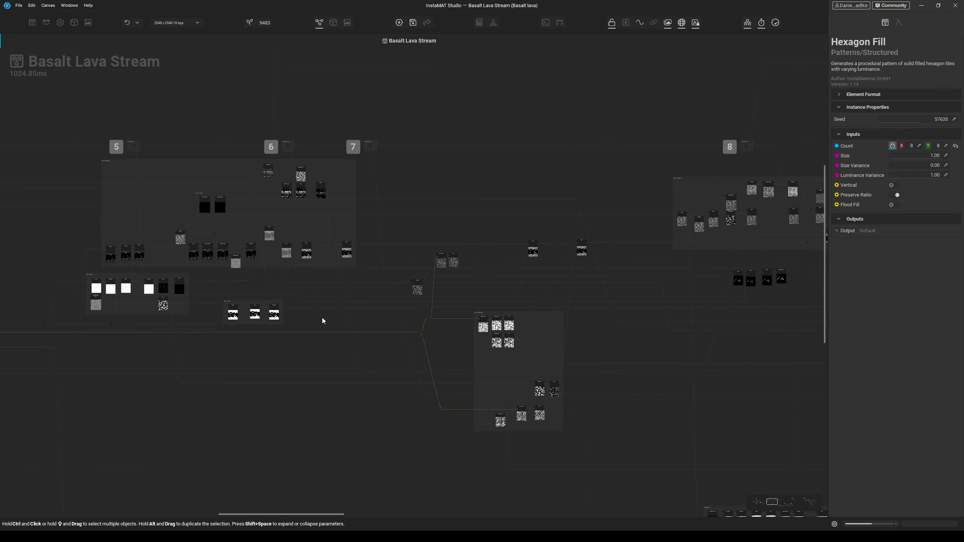
drag(636, 305, 420, 308)
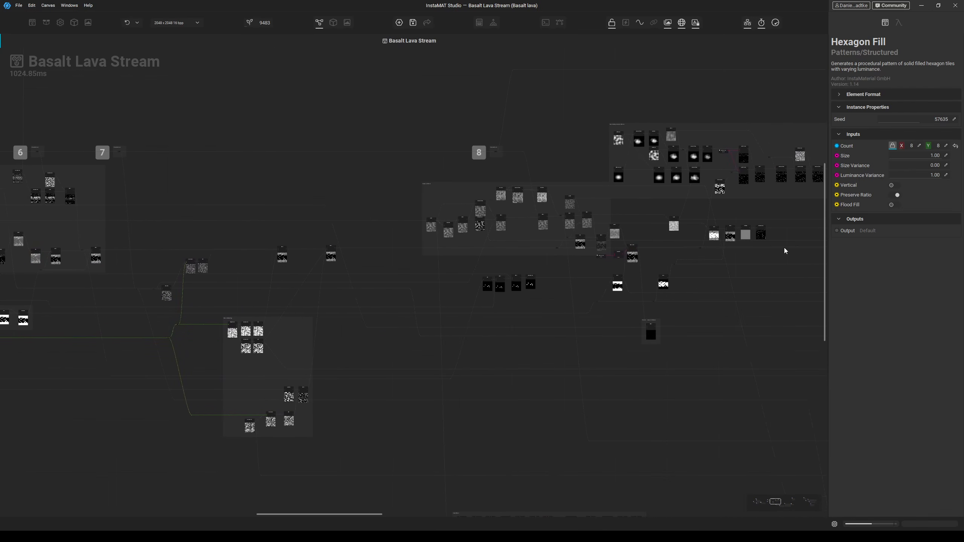
drag(654, 361, 560, 250)
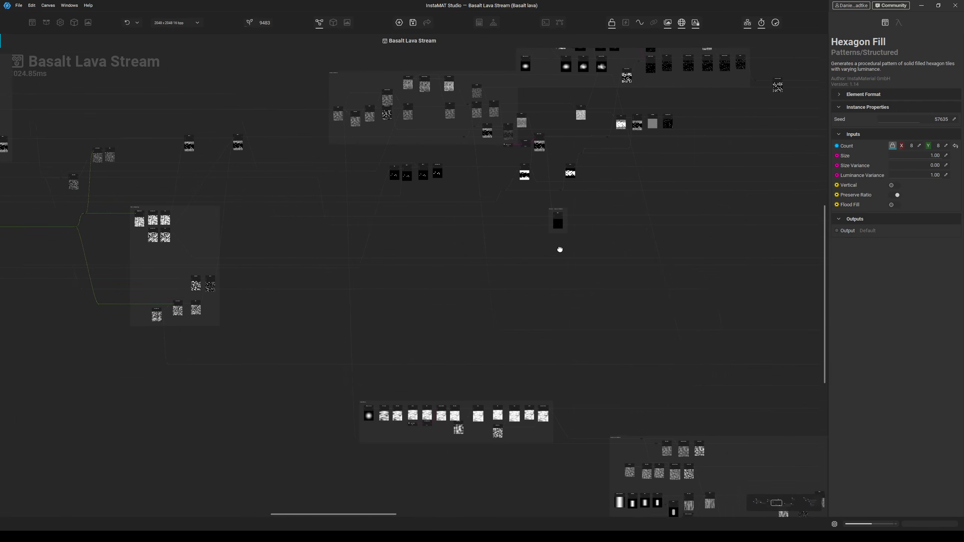
drag(666, 338, 340, 265)
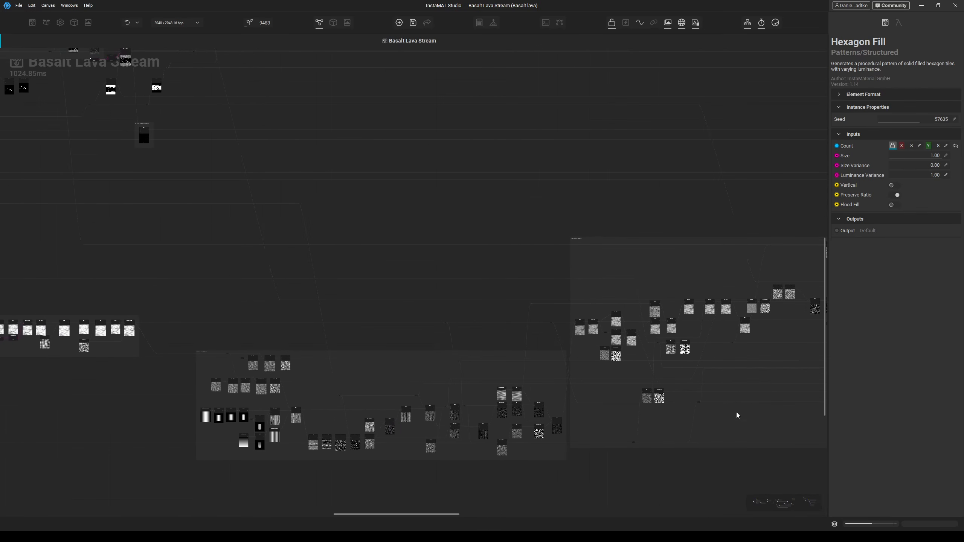
drag(737, 415, 462, 444)
drag(666, 258, 479, 284)
drag(729, 260, 653, 317)
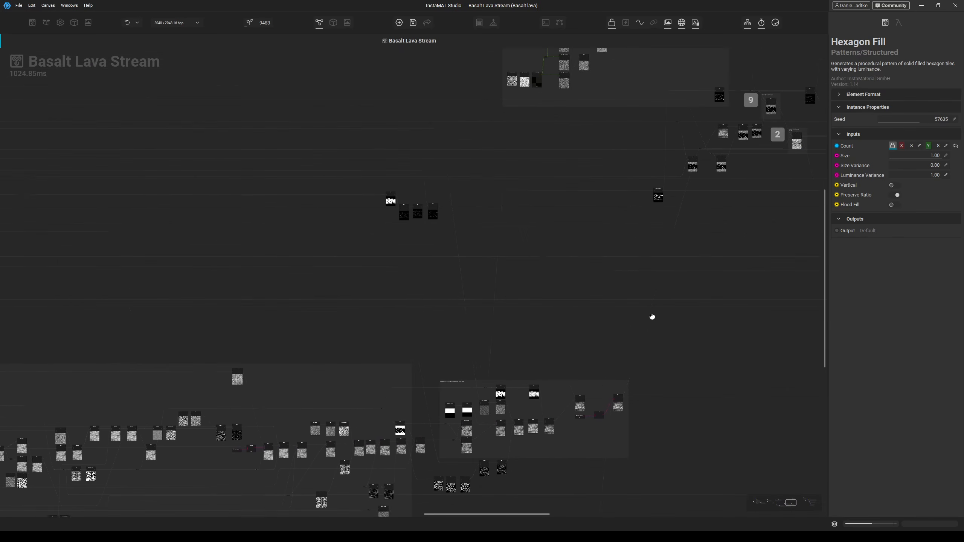
Examine the Blend Height node in the Basalt Lava Blend group numbered 2 and locate the group numbered 1.
scroll(749, 206, up, 6)
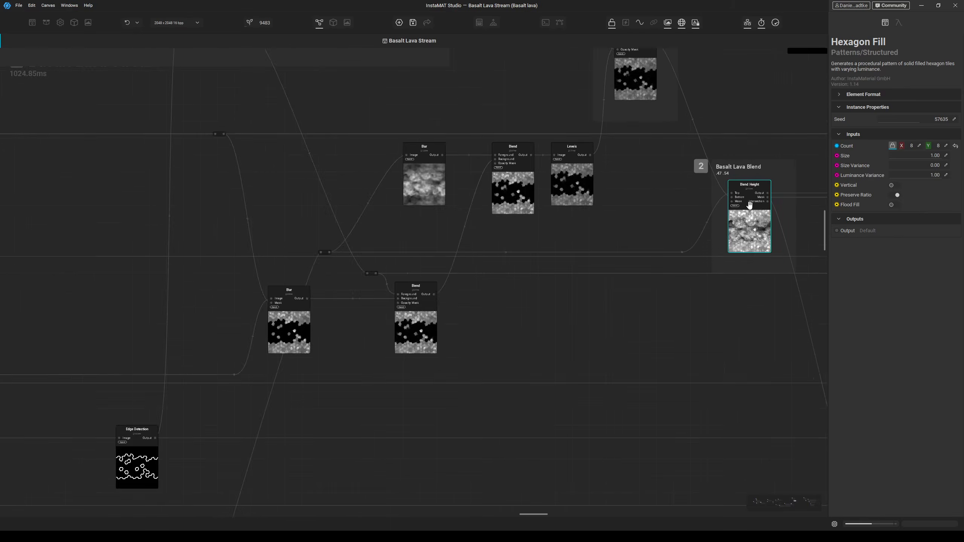
scroll(750, 205, up, 4)
drag(756, 291, 619, 258)
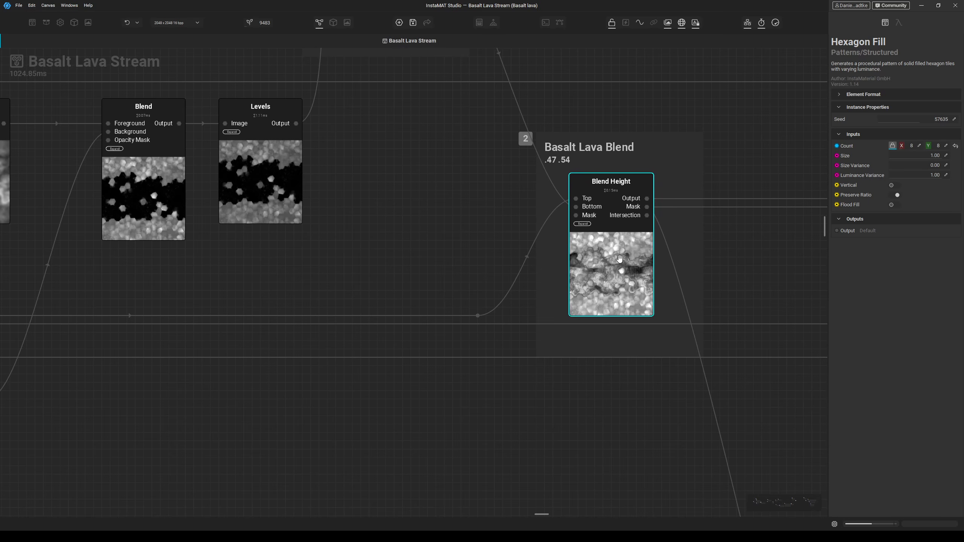
scroll(619, 258, down, 8)
scroll(672, 280, up, 2)
drag(672, 279, 542, 287)
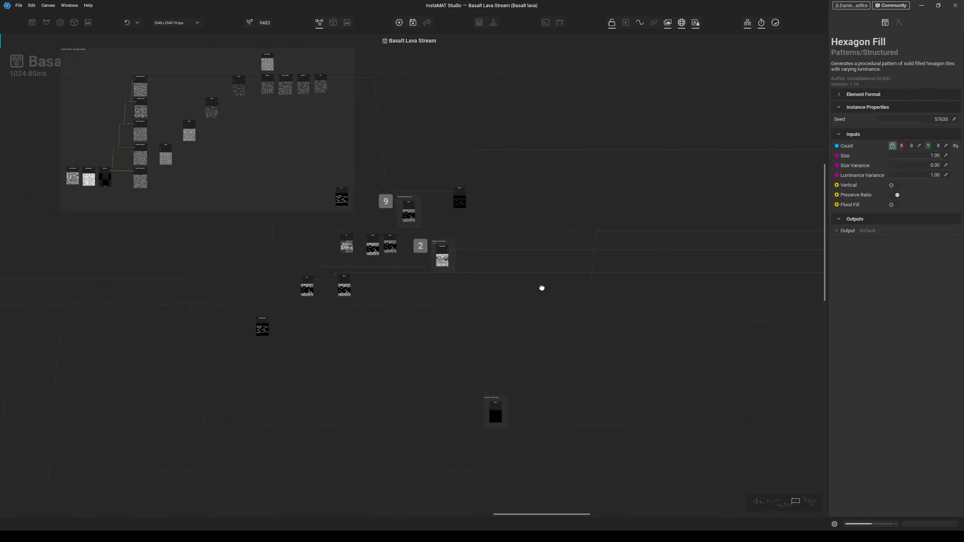
middle_drag(541, 287, 358, 274)
scroll(547, 267, down, 2)
middle_drag(738, 257, 572, 260)
scroll(552, 296, up, 3)
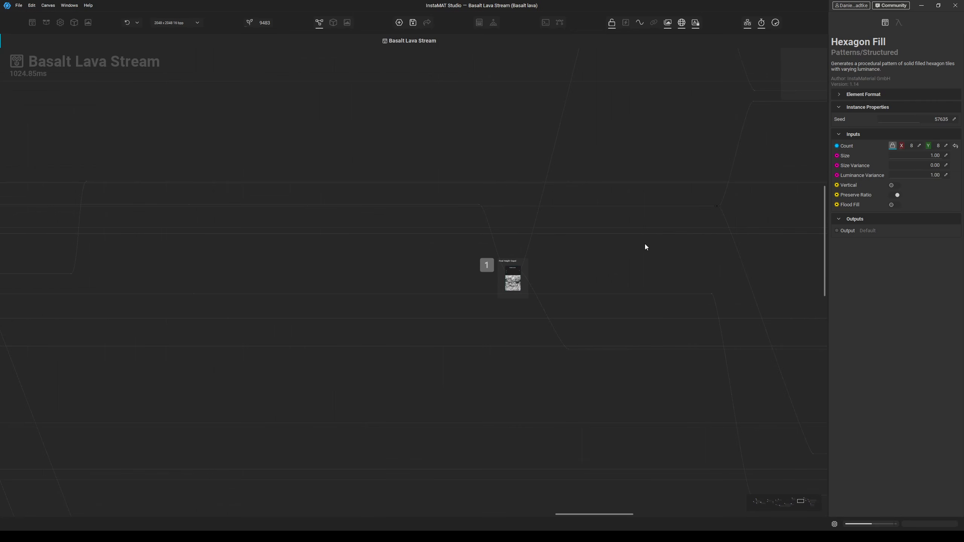
Survey the normal, base colour, roughness and emissive node groups that lead to the material outputs.
scroll(644, 244, down, 2)
middle_drag(670, 253, 360, 331)
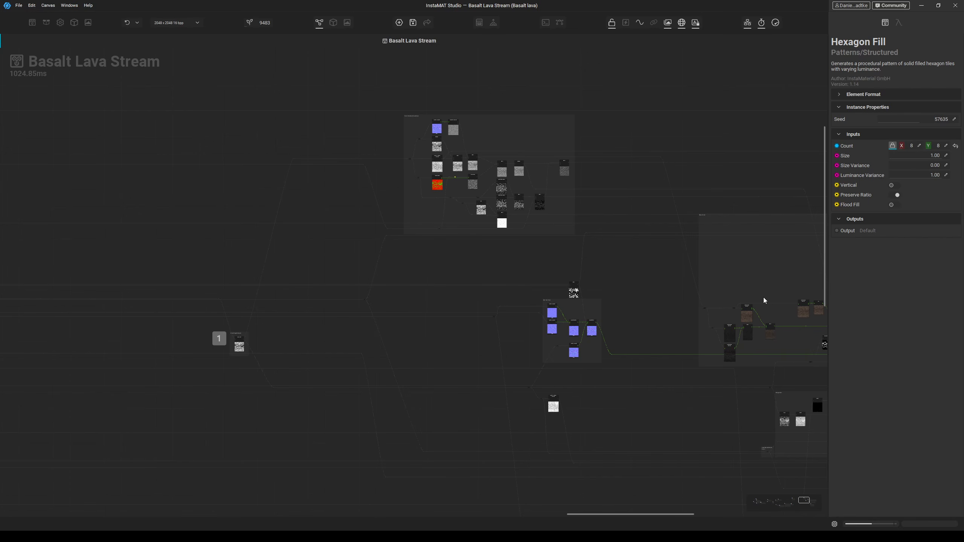
middle_drag(751, 285, 314, 230)
middle_drag(740, 251, 572, 224)
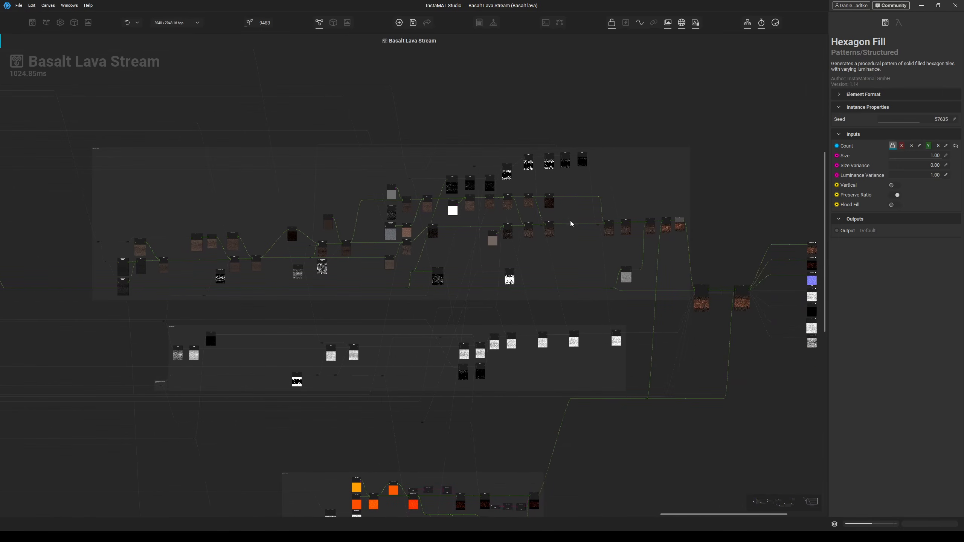
middle_drag(484, 413, 445, 319)
middle_drag(665, 352, 566, 388)
scroll(625, 236, up, 3)
scroll(626, 228, up, 1)
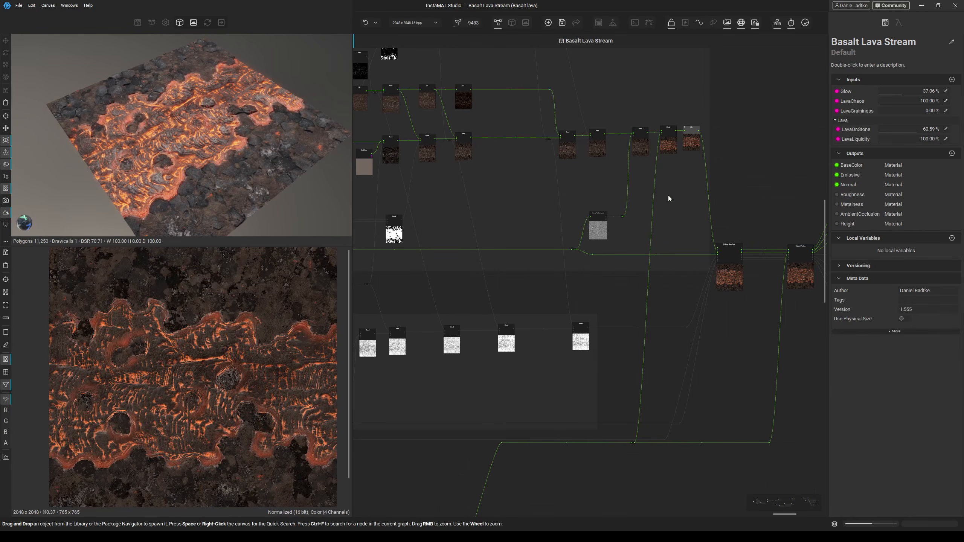
Preview the Material Finalize node's Emissive, Normal, Roughness, Metalness, Ambient Occlusion and Height outputs in turn.
click(813, 254)
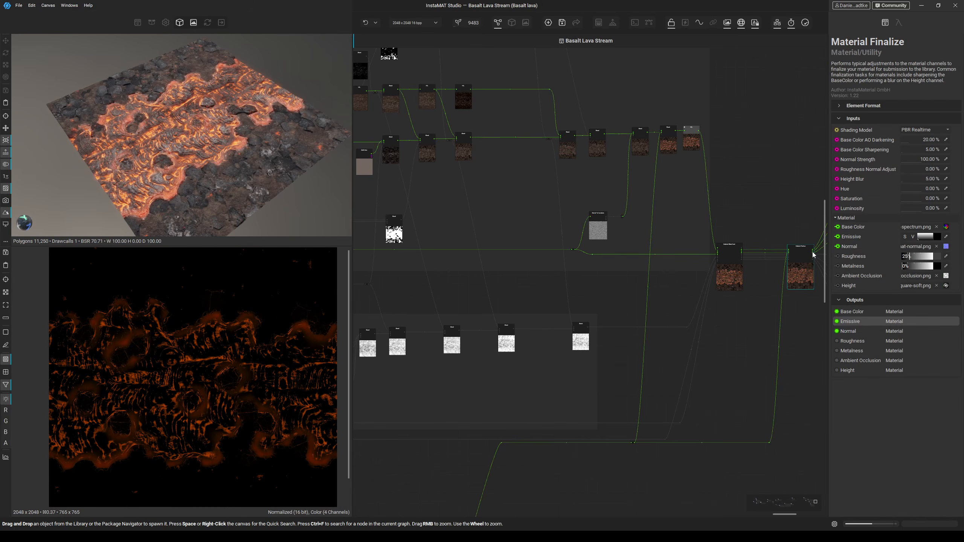
click(813, 257)
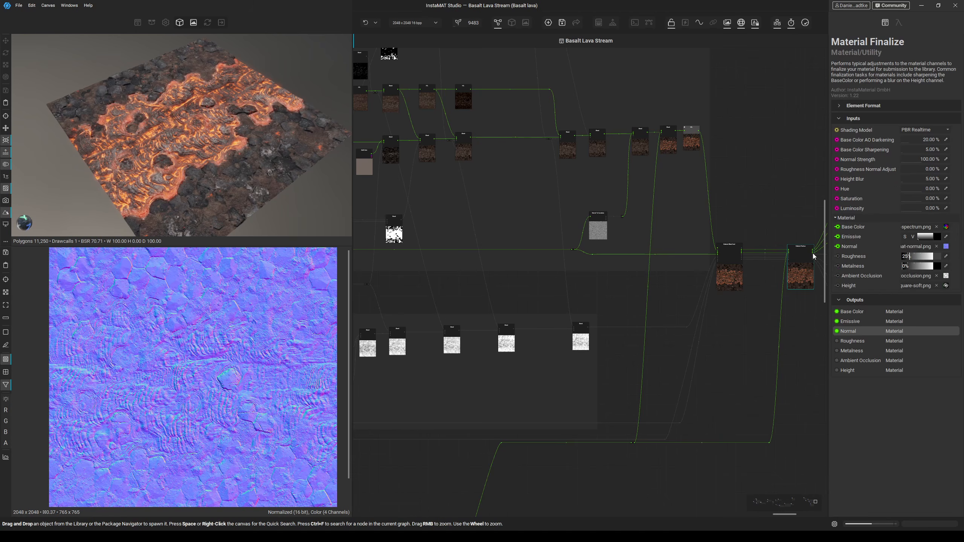
click(813, 257)
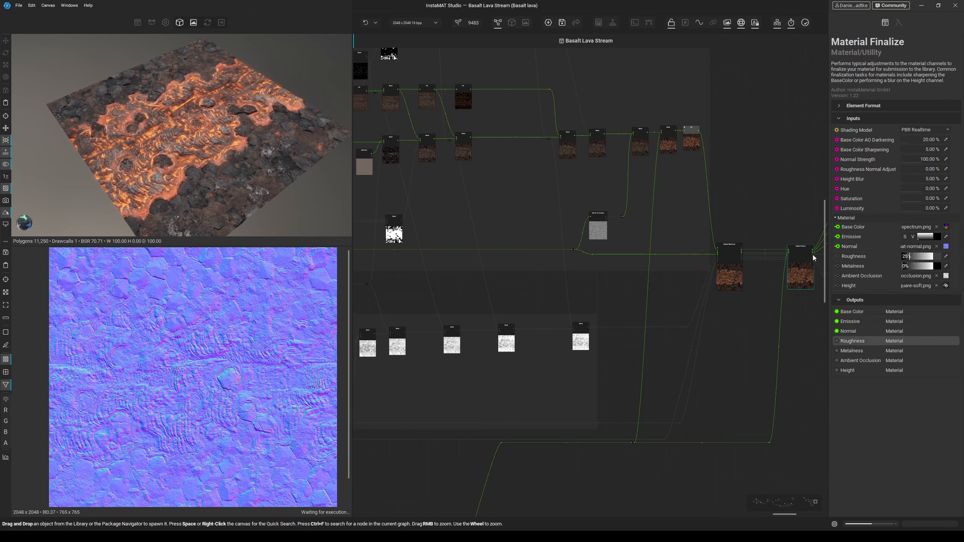
click(813, 260)
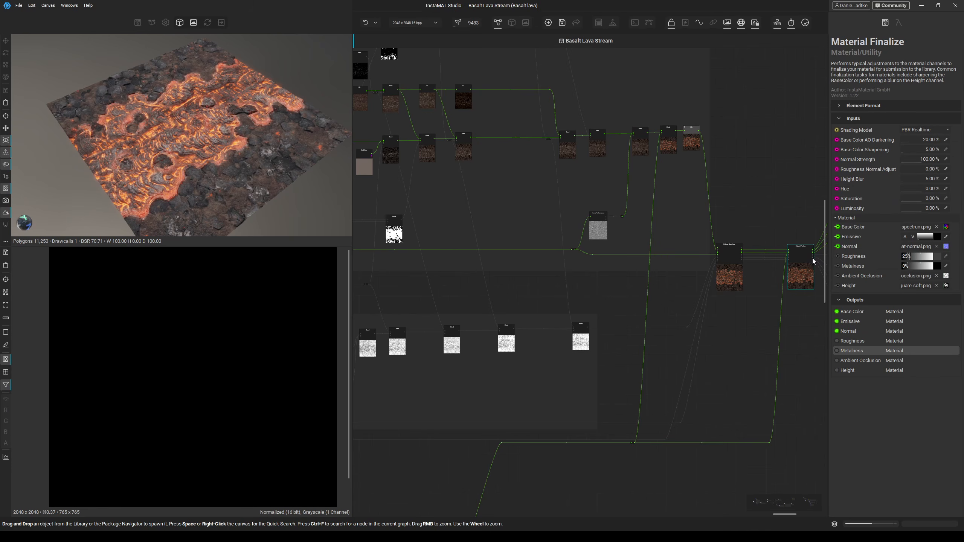
click(812, 259)
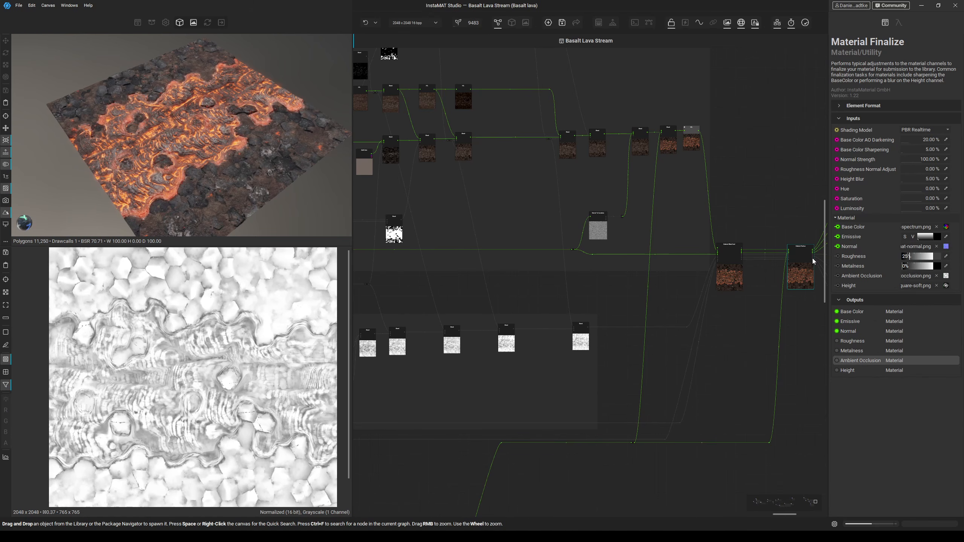
click(811, 259)
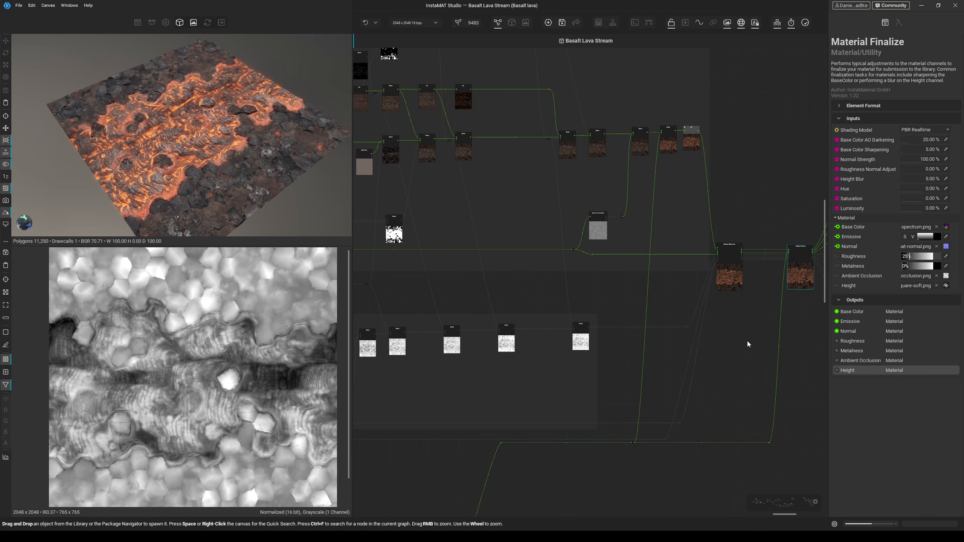
Add a DB Preview node to the graph and place it just outside the Basalt Variance group numbered 0.
drag(752, 501, 756, 506)
middle_drag(663, 369, 599, 381)
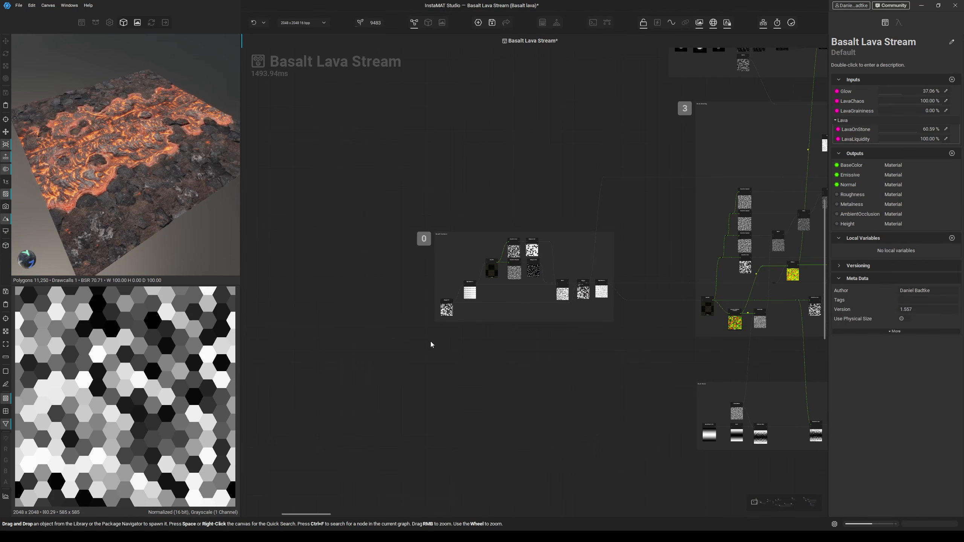
key(space)
text(db)
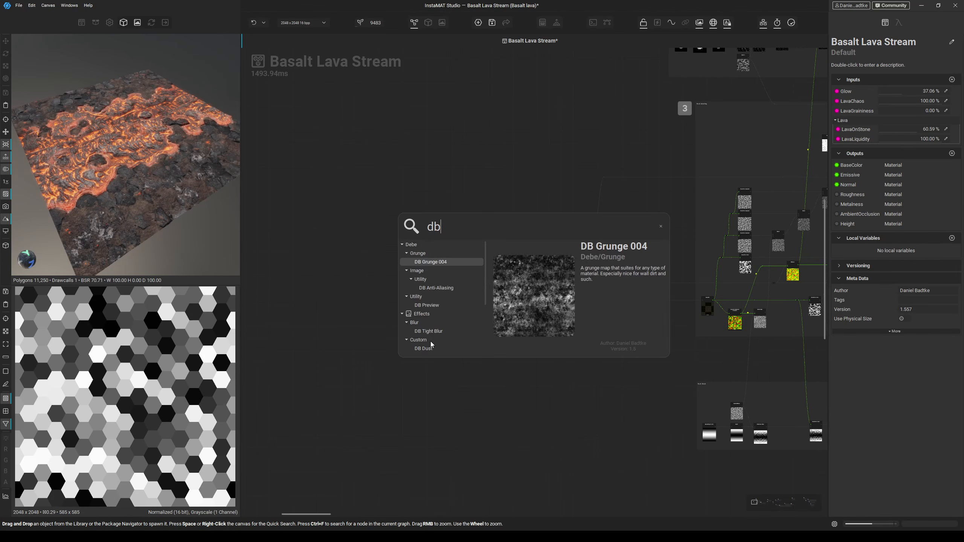
text( pre)
click(455, 265)
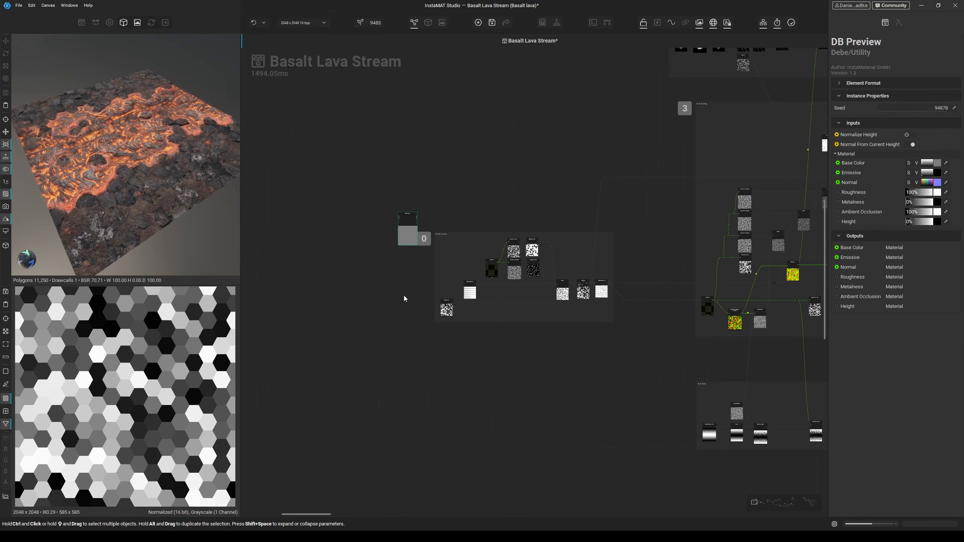
drag(409, 240, 633, 314)
scroll(628, 304, up, 5)
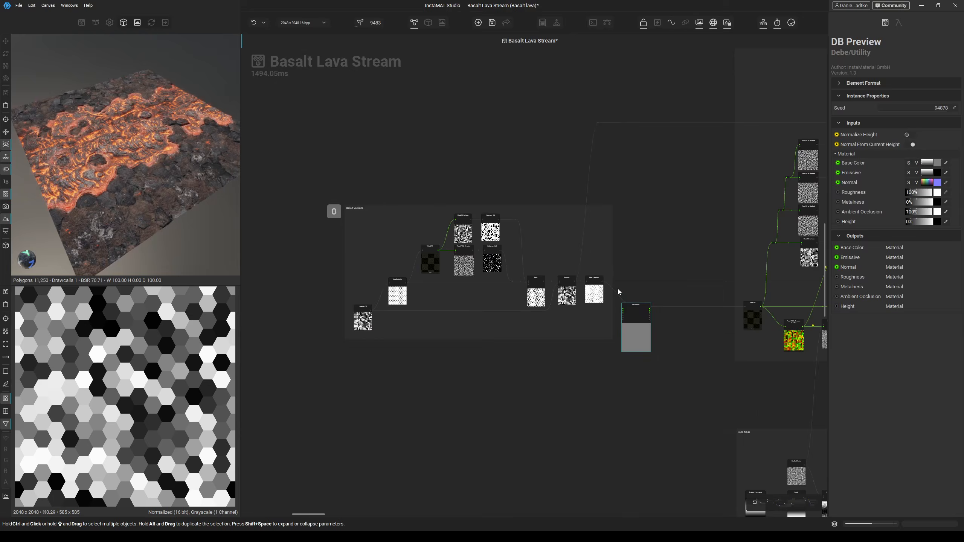
Connect the Distance node's Color output to DB Preview's Height input and preview DB Preview as a 3D material.
drag(466, 231, 598, 336)
right_click(633, 383)
right_click(629, 357)
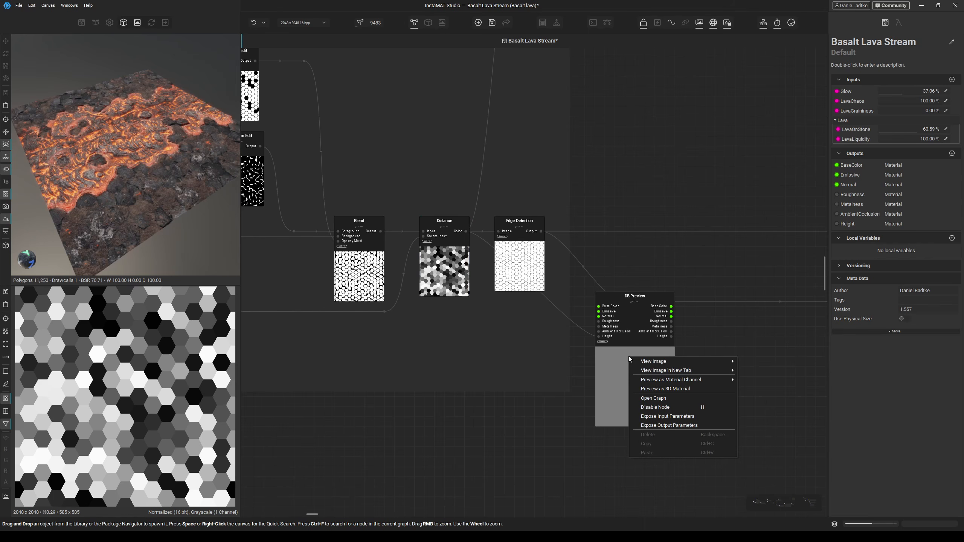
click(669, 389)
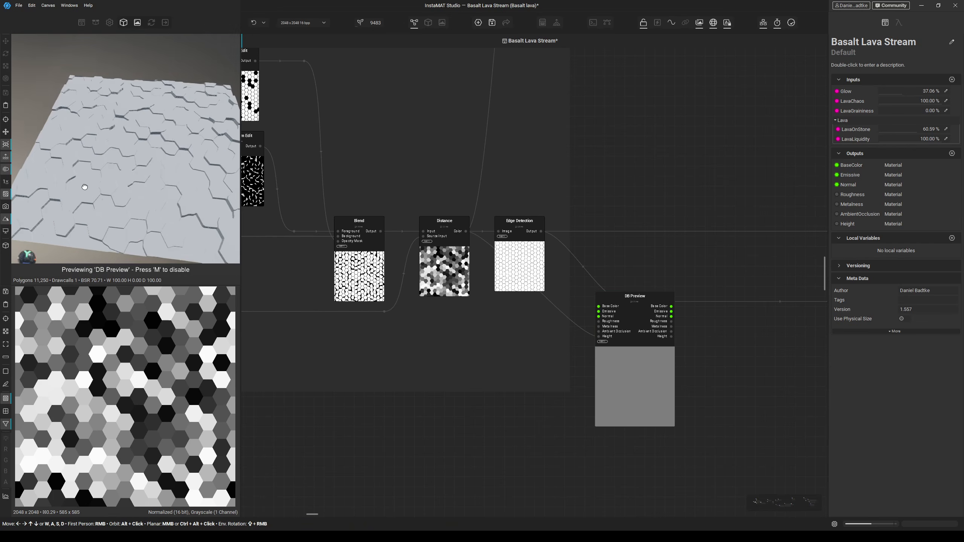
alt+drag(85, 187, 126, 187)
scroll(520, 322, down, 3)
Move DB Preview next to the Vector Warp node in group 3 and feed that node's output into its Height for 3D inspection.
middle_drag(553, 364, 363, 323)
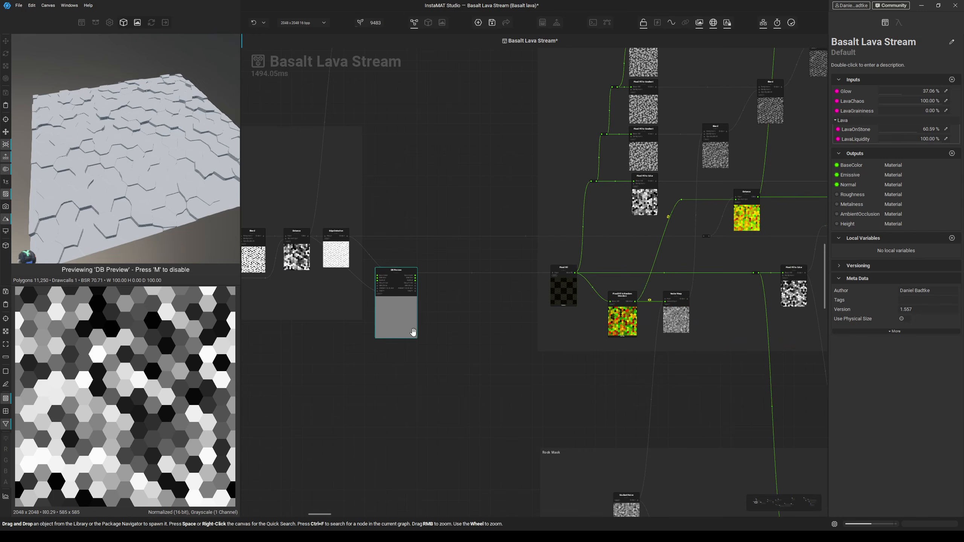
drag(406, 325, 718, 376)
middle_drag(719, 376, 589, 342)
drag(590, 342, 604, 338)
scroll(587, 337, up, 3)
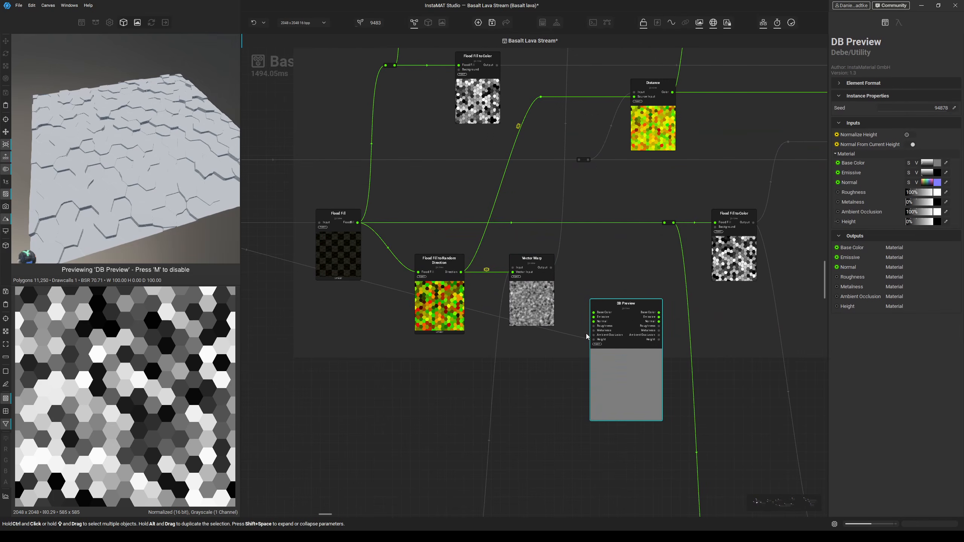
drag(550, 268, 592, 340)
alt+drag(90, 189, 99, 208)
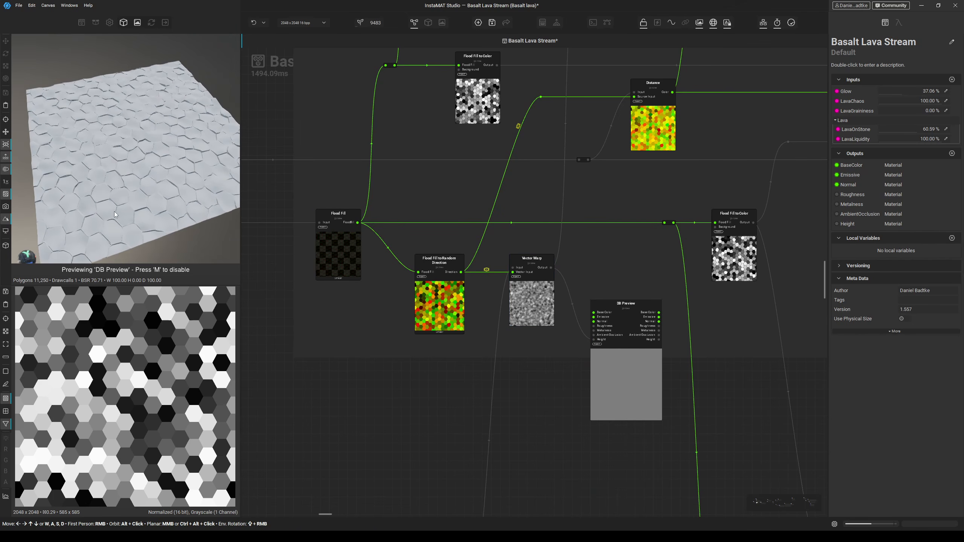
Delete the connection from Vector Warp to DB Preview and move DB Preview back below the Basalt Variance nodes.
scroll(507, 339, down, 5)
click(542, 367)
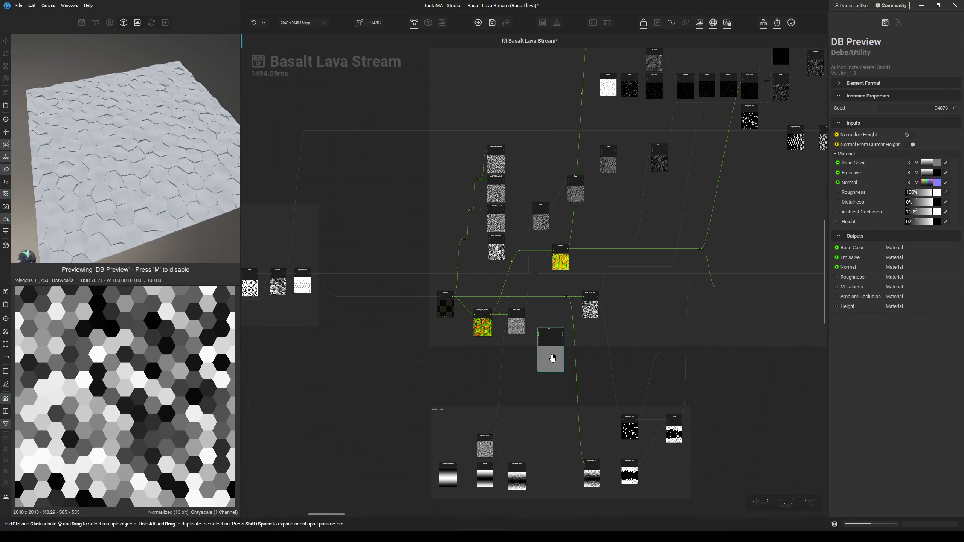
click(532, 333)
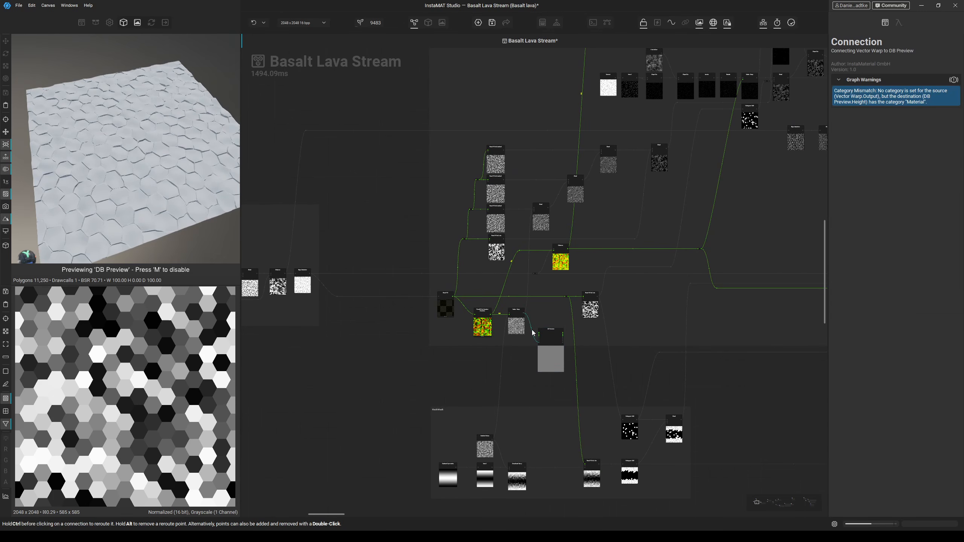
key(Delete)
drag(545, 363, 344, 337)
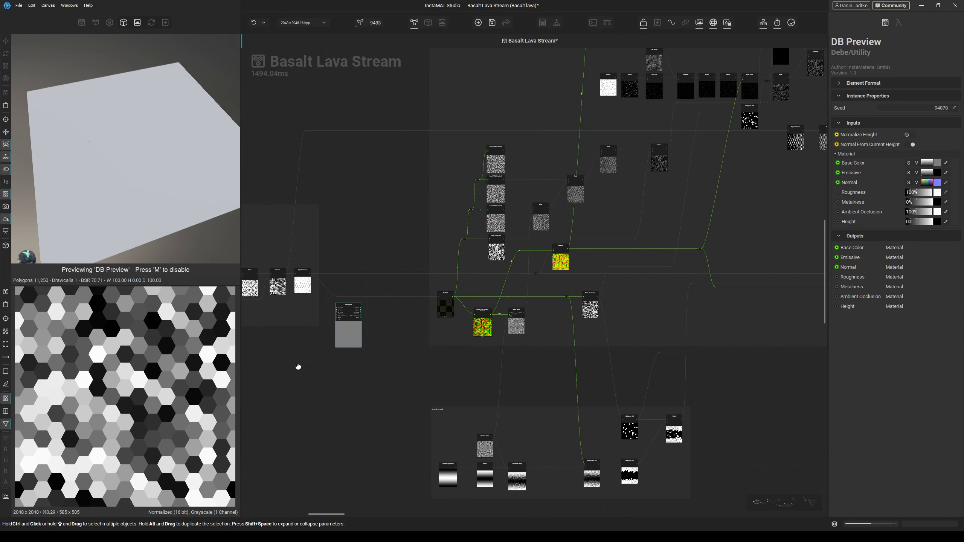
middle_drag(298, 365, 472, 379)
drag(546, 352, 382, 355)
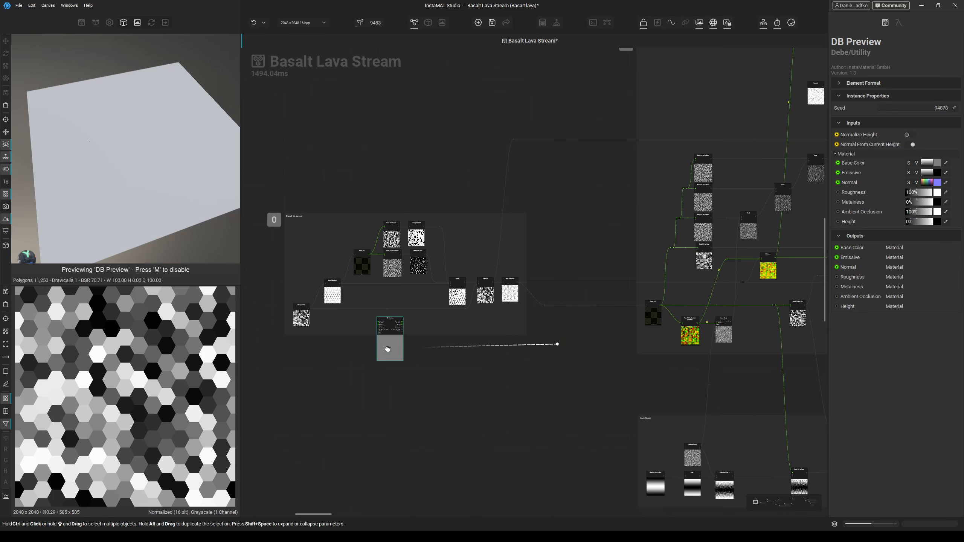
scroll(311, 372, up, 5)
middle_drag(318, 390, 373, 395)
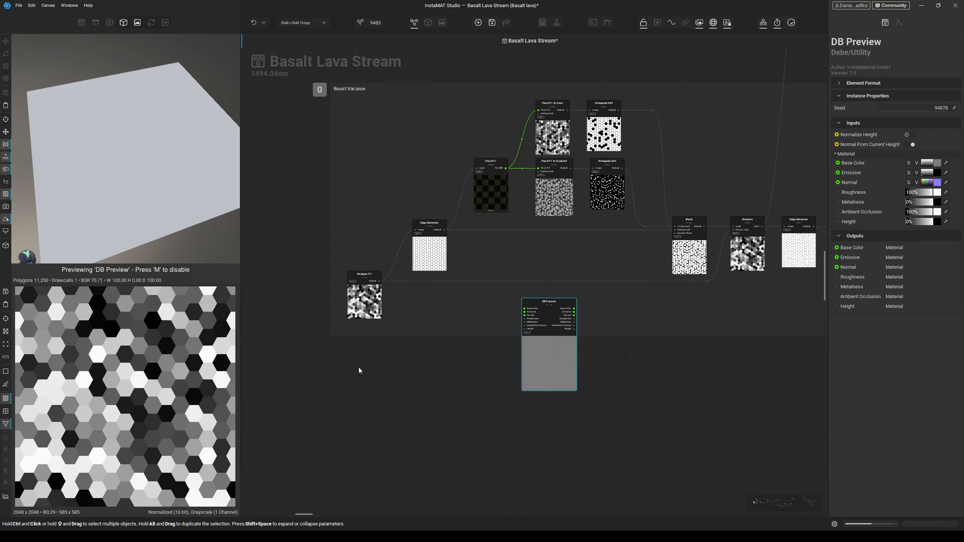
Examine the Hexagon Fill node and the first Edge Detection node in the Basalt Variance group.
click(372, 301)
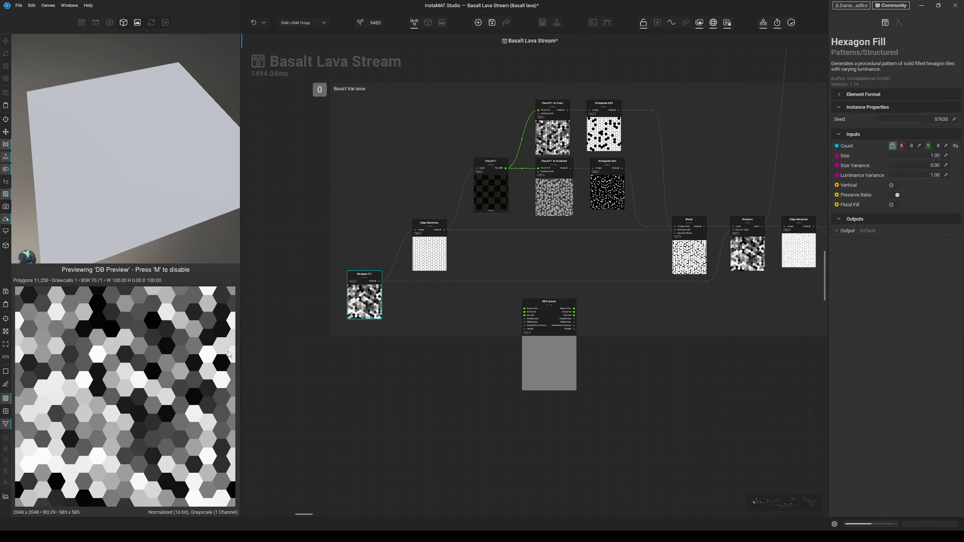
scroll(432, 236, up, 2)
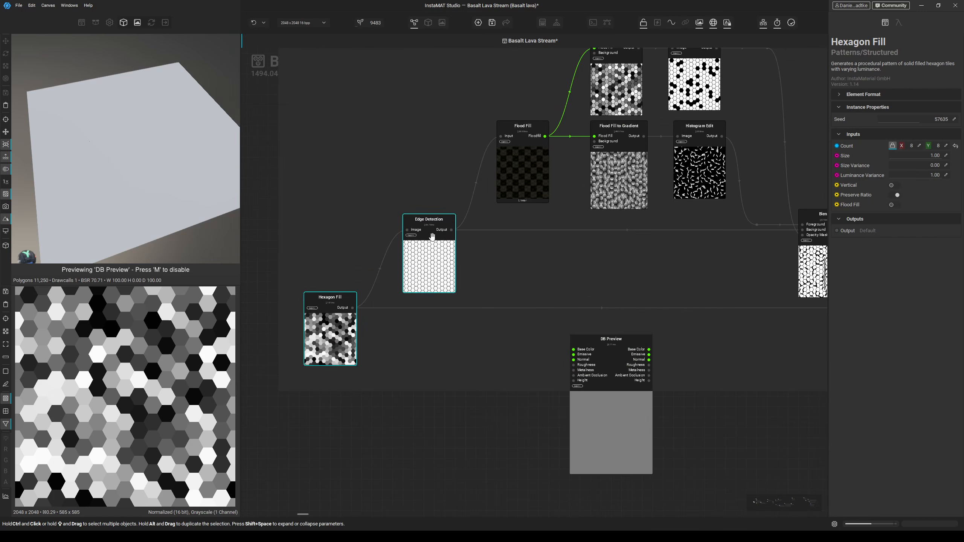
middle_drag(502, 287, 488, 293)
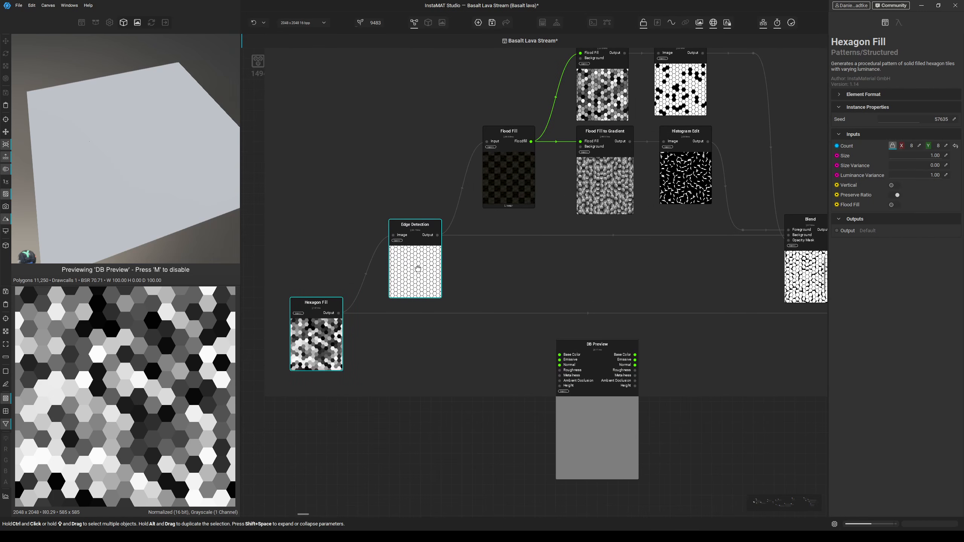
click(418, 268)
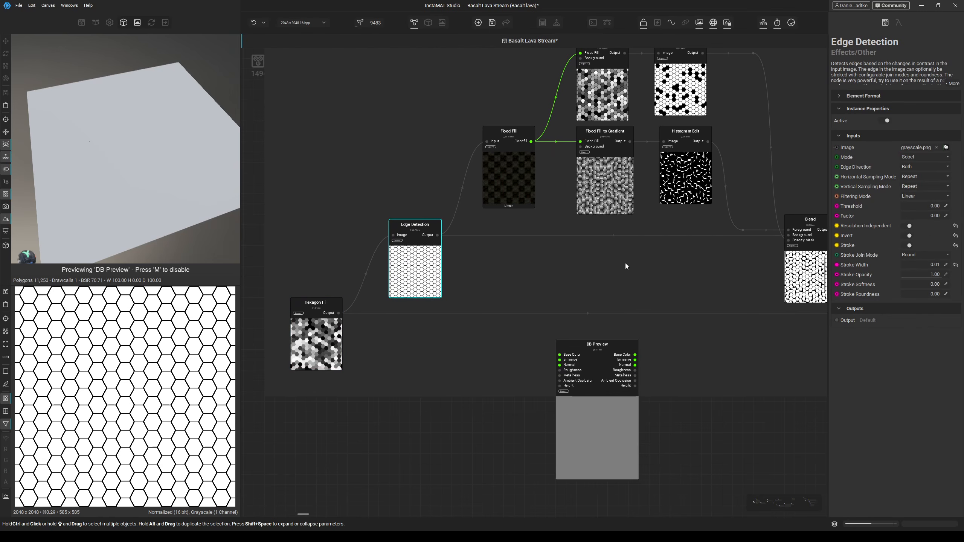
middle_drag(625, 263, 596, 264)
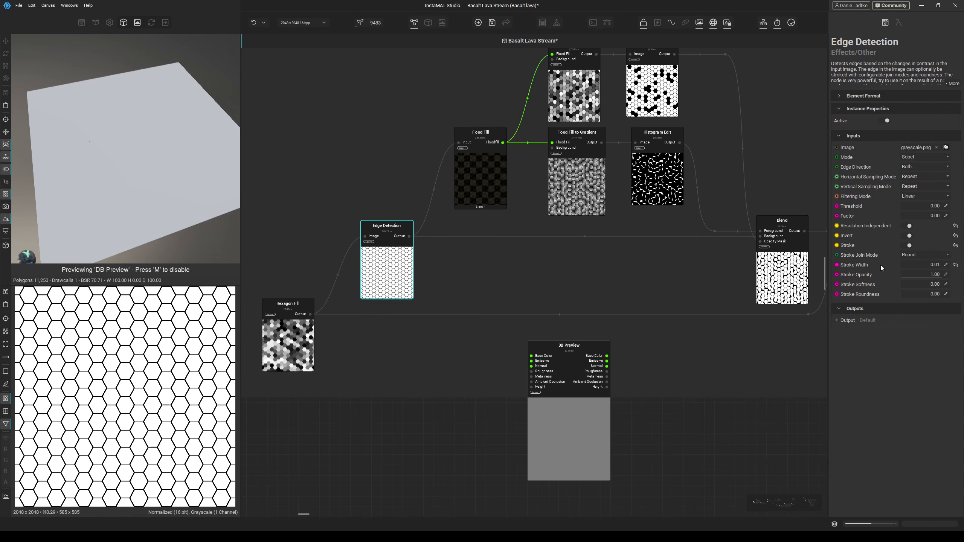
middle_drag(513, 259, 452, 277)
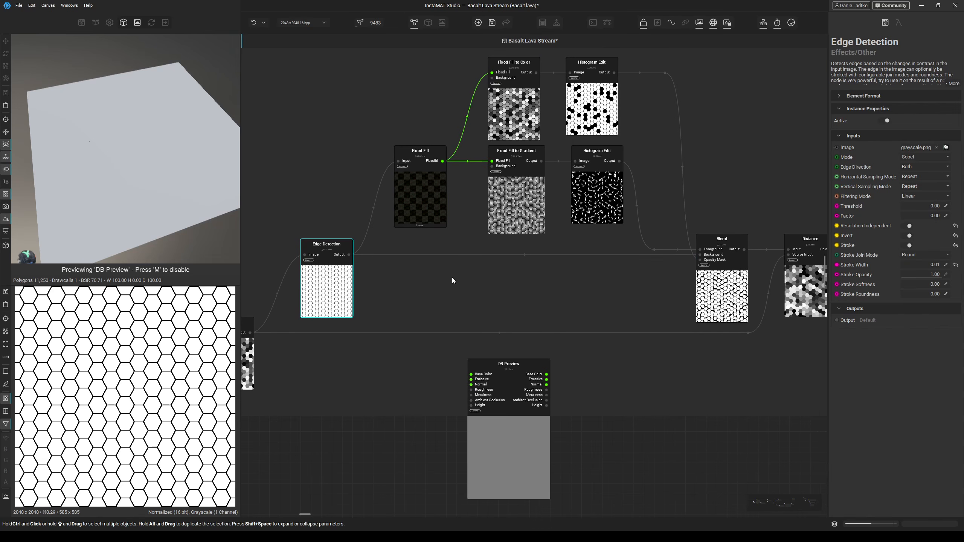
Examine the Flood Fill node and the Flood Fill to Gradient and Flood Fill to Color nodes it feeds.
click(426, 216)
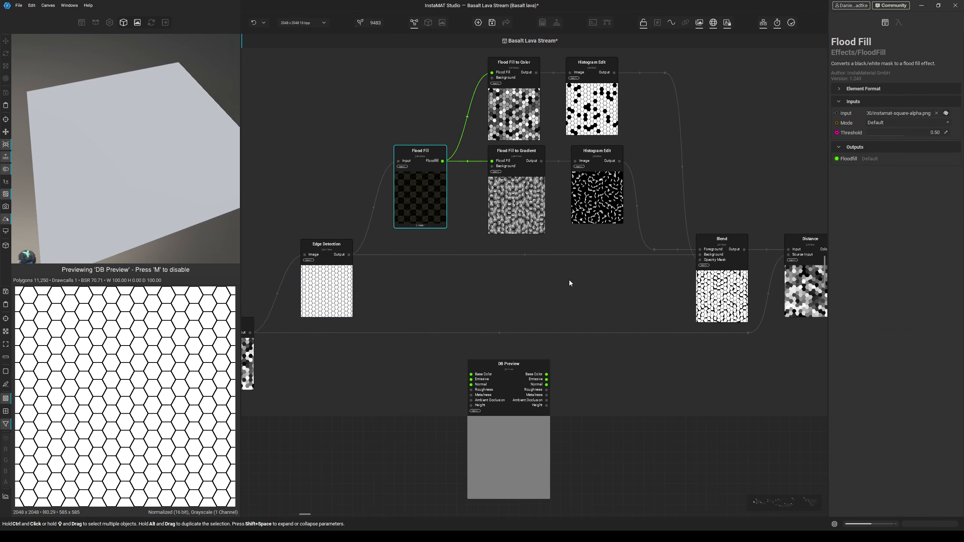
middle_drag(582, 272, 555, 280)
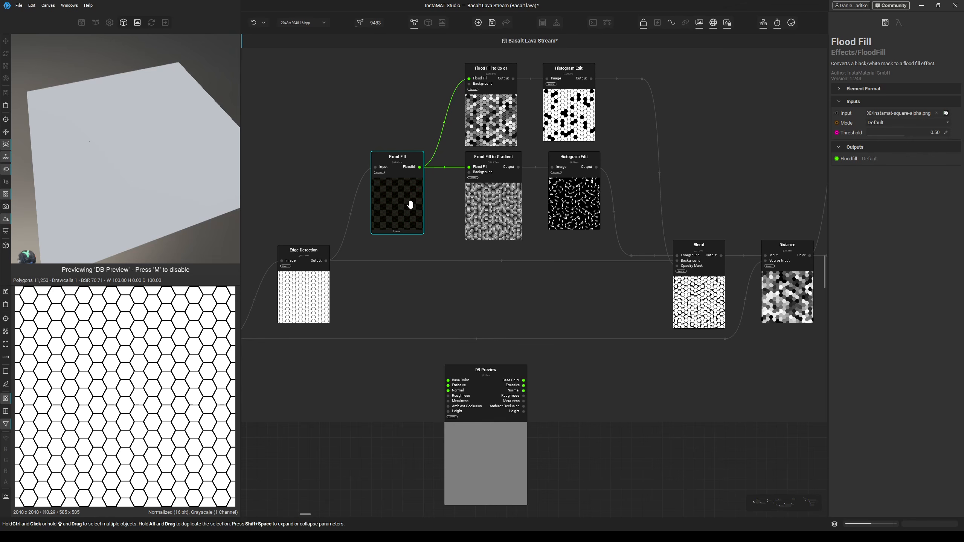
click(501, 198)
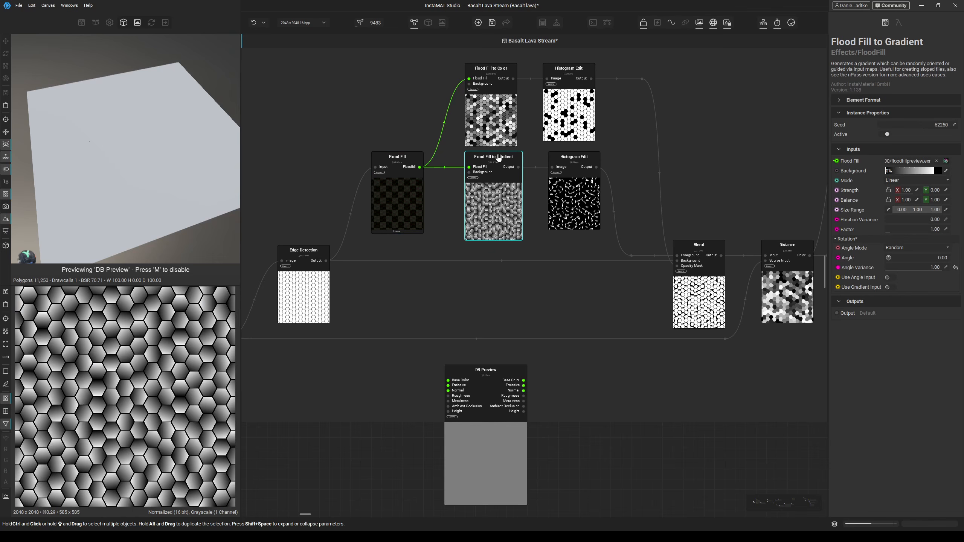
click(504, 114)
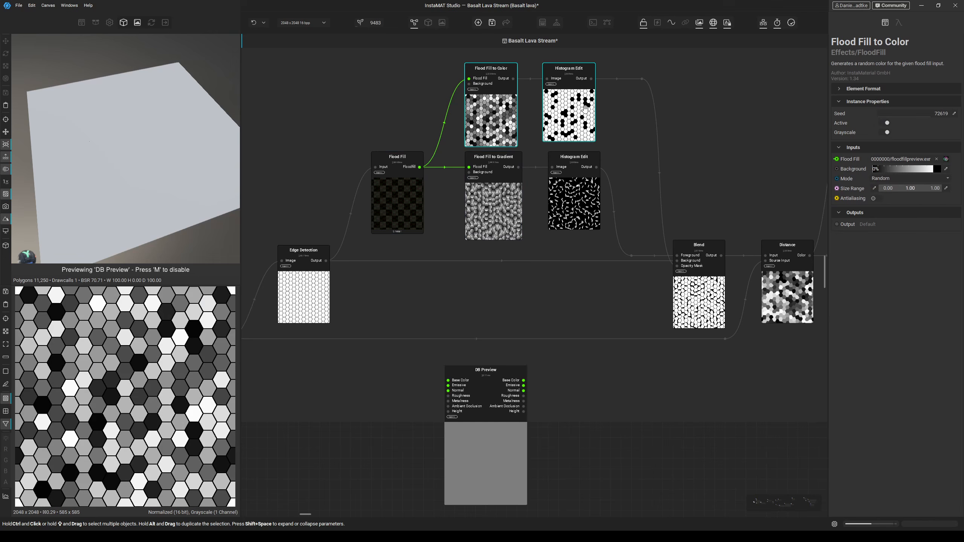
middle_drag(582, 114, 517, 108)
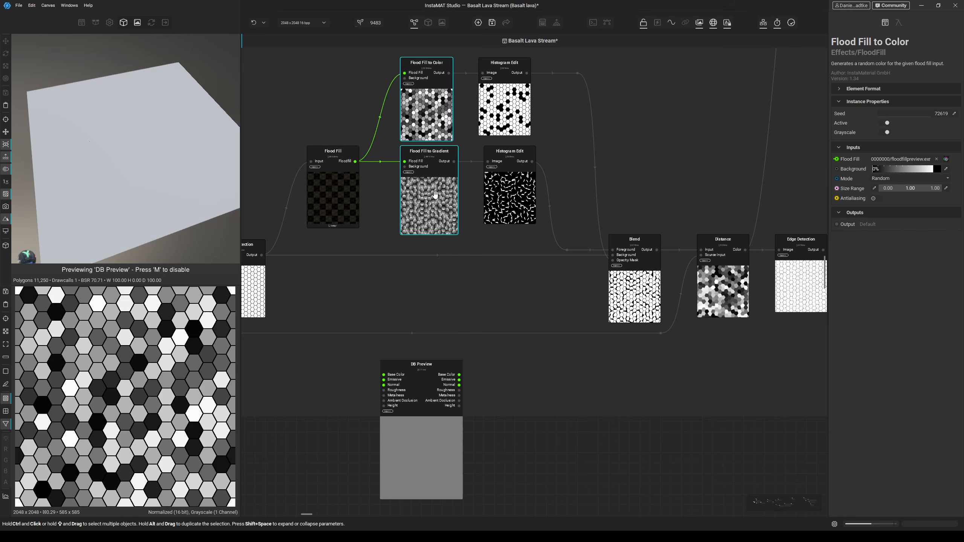
Compare the two Histogram Edit masks with the Blend node that subtracts from the hexagon edges.
click(510, 196)
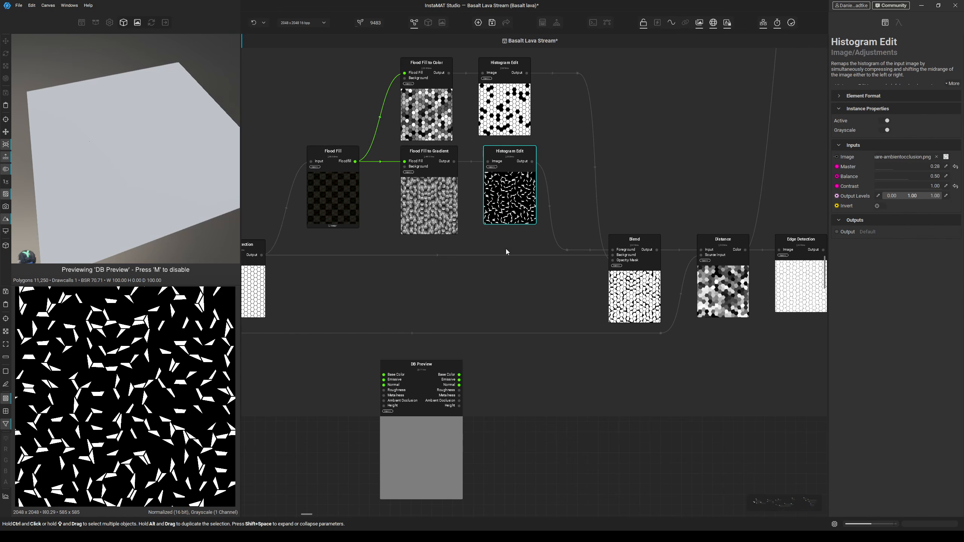
middle_drag(307, 279, 384, 272)
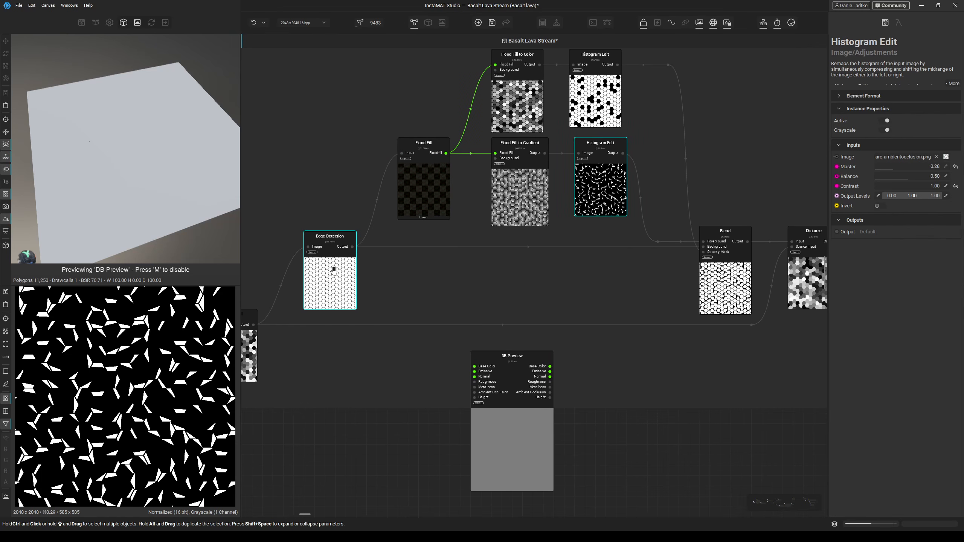
middle_drag(592, 285, 449, 284)
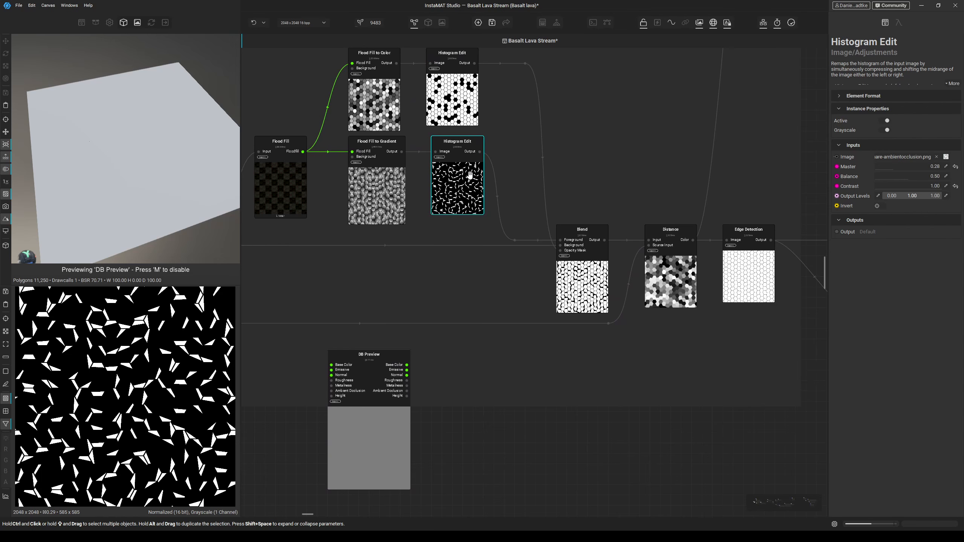
click(563, 300)
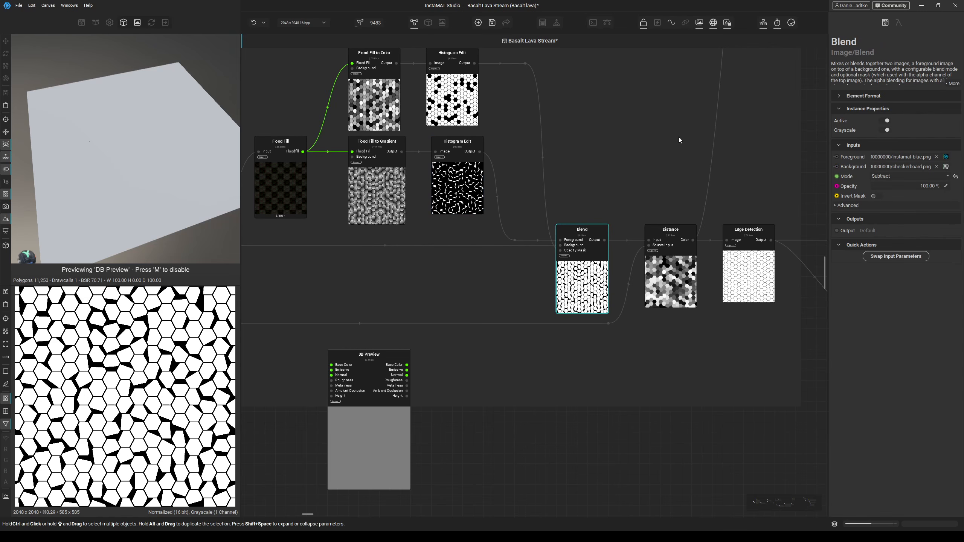
click(464, 93)
click(598, 290)
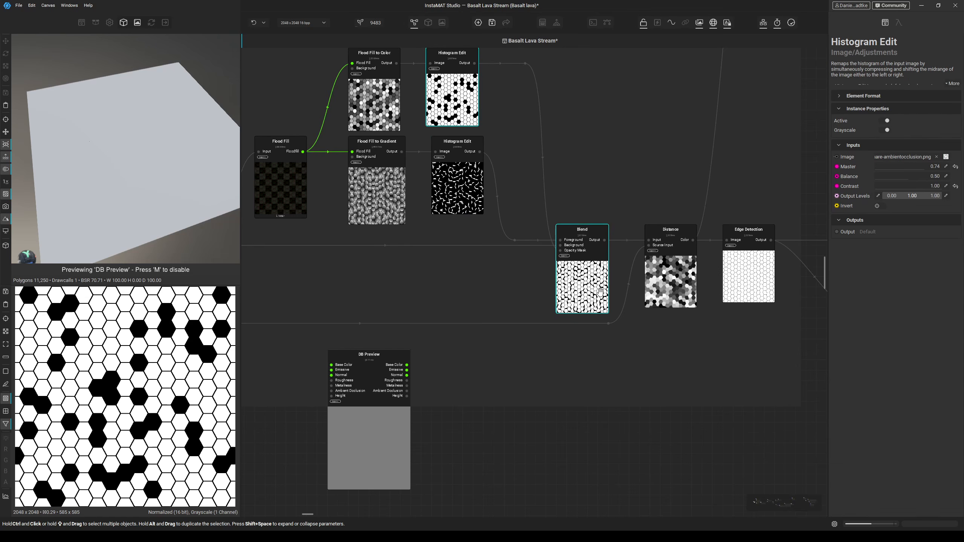
scroll(151, 433, down, 2)
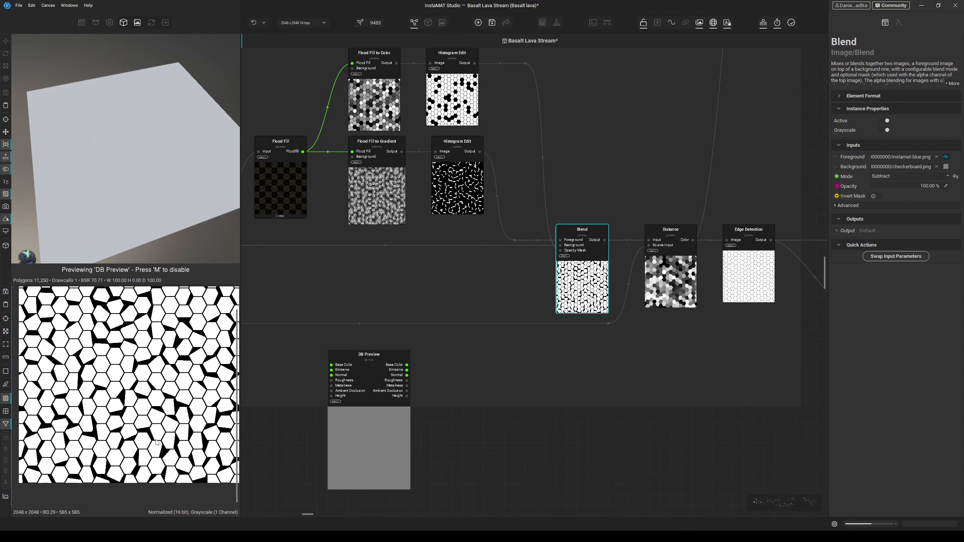
Examine the Distance node and the final Edge Detection node, and move DB Preview beneath the Blend node.
middle_drag(506, 376, 395, 372)
click(561, 281)
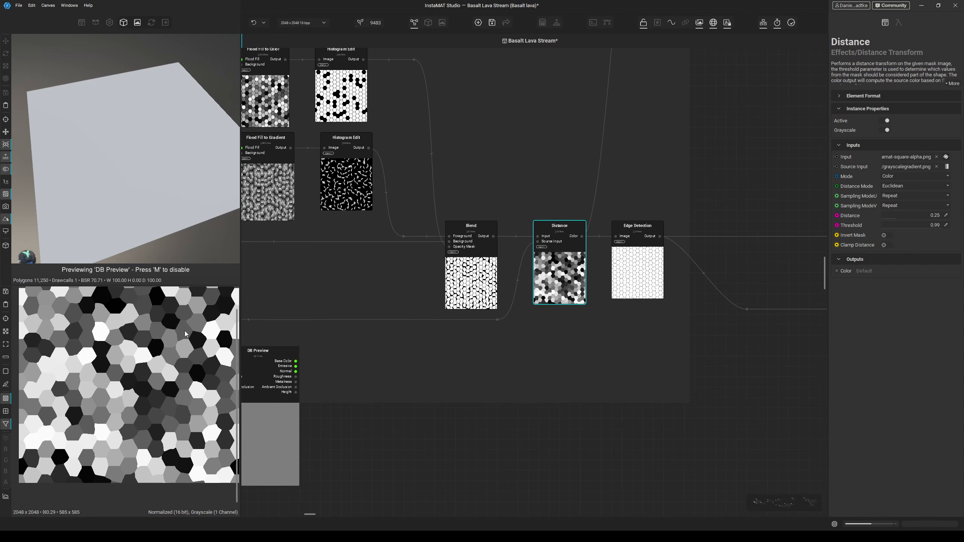
drag(265, 353, 495, 352)
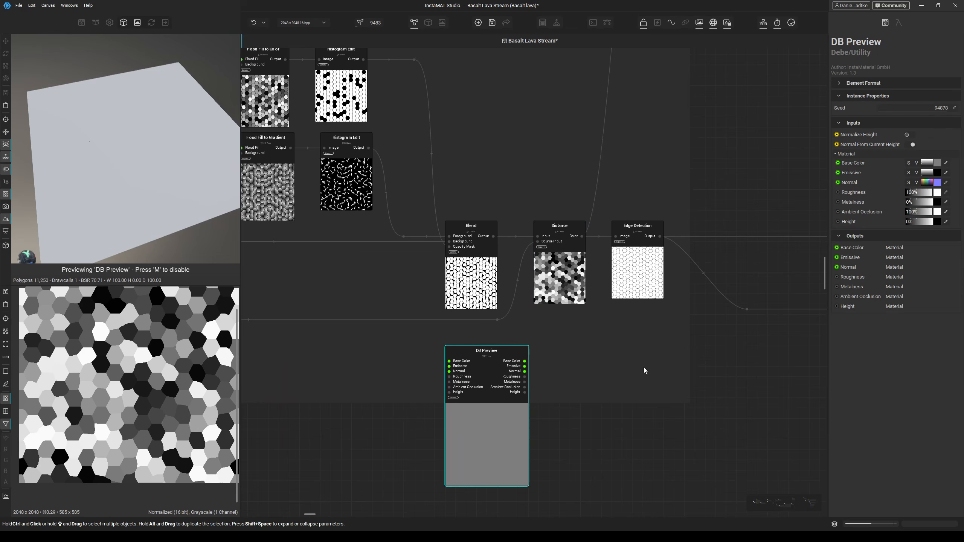
middle_drag(634, 355, 534, 353)
ctrl+click(548, 271)
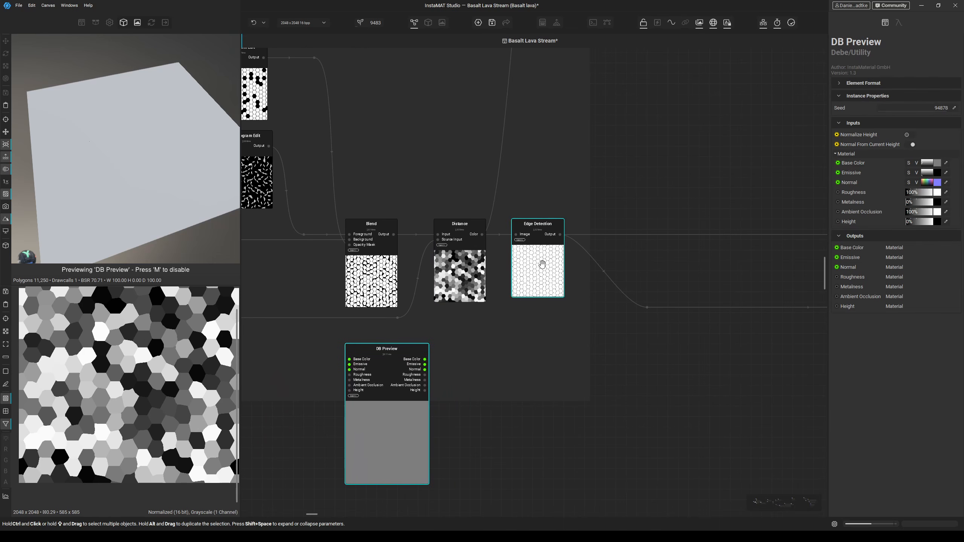
click(541, 265)
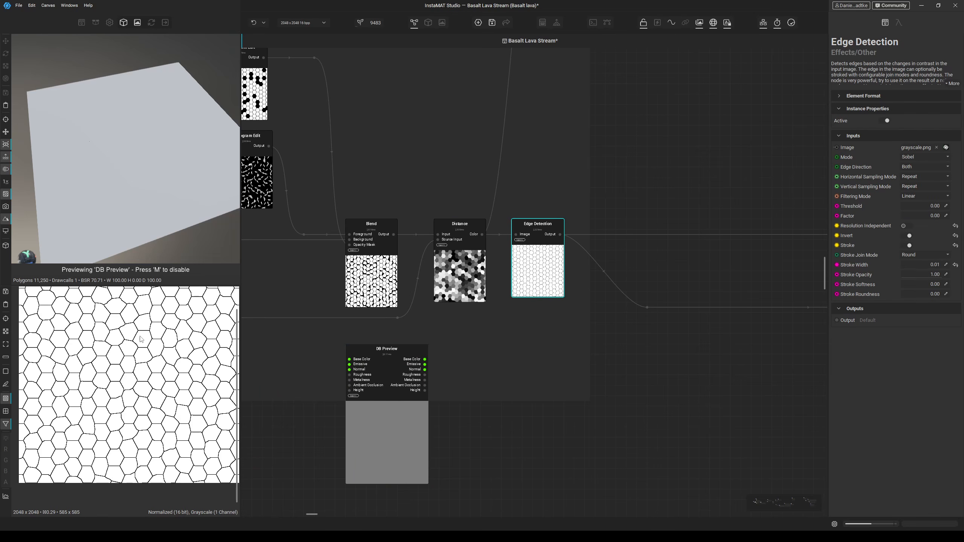
Compare the regular hexagon pattern with the irregular cell outlines of the Basalt Variance group's final Edge Detection node.
scroll(138, 378, up, 1)
middle_drag(266, 367, 459, 345)
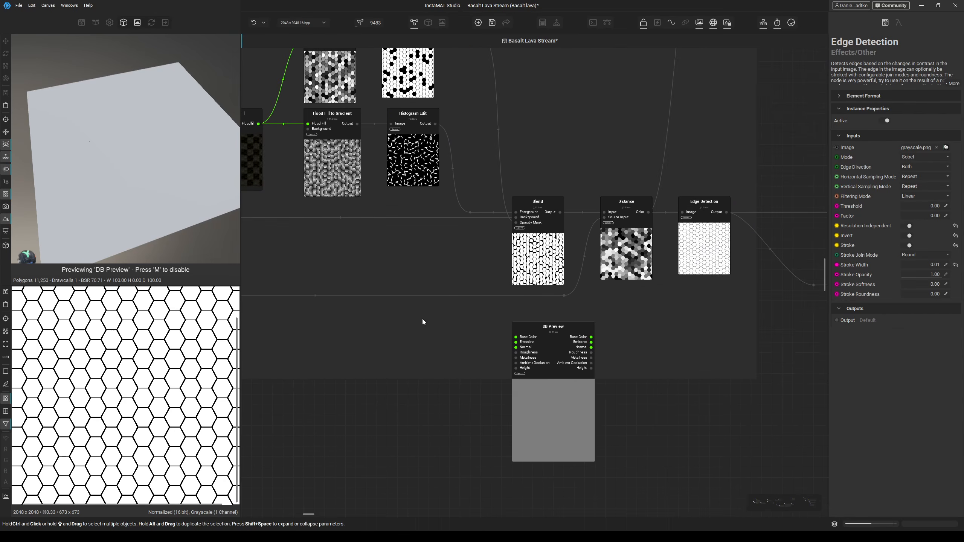
click(697, 265)
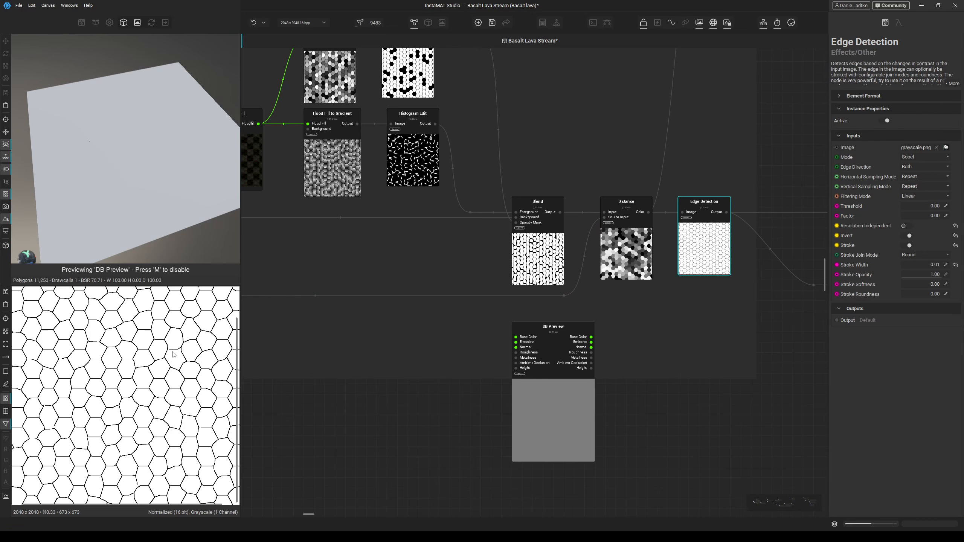
Move the DB Preview node out of Basalt Variance into the neighbouring group, just below its final Blend node.
scroll(262, 417, down, 5)
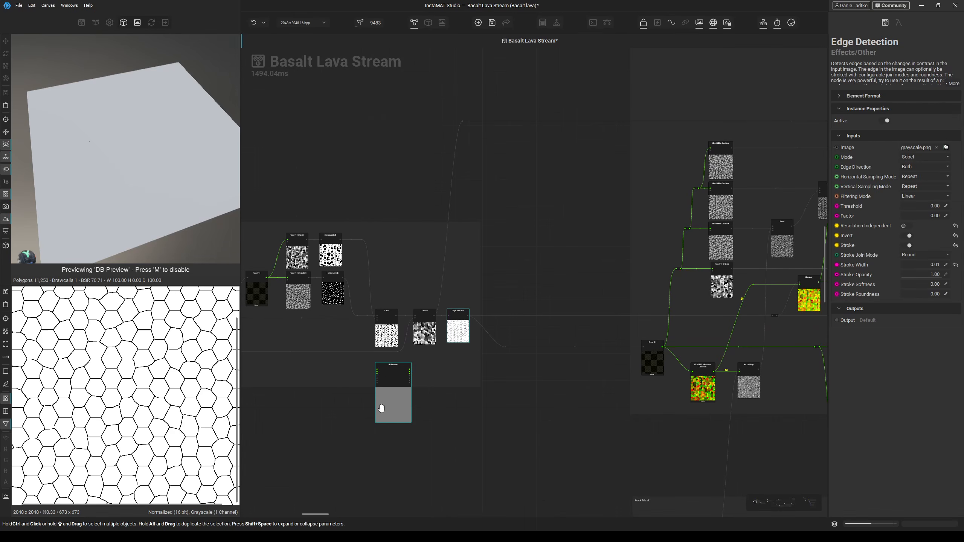
drag(379, 406, 550, 396)
middle_drag(551, 396, 408, 343)
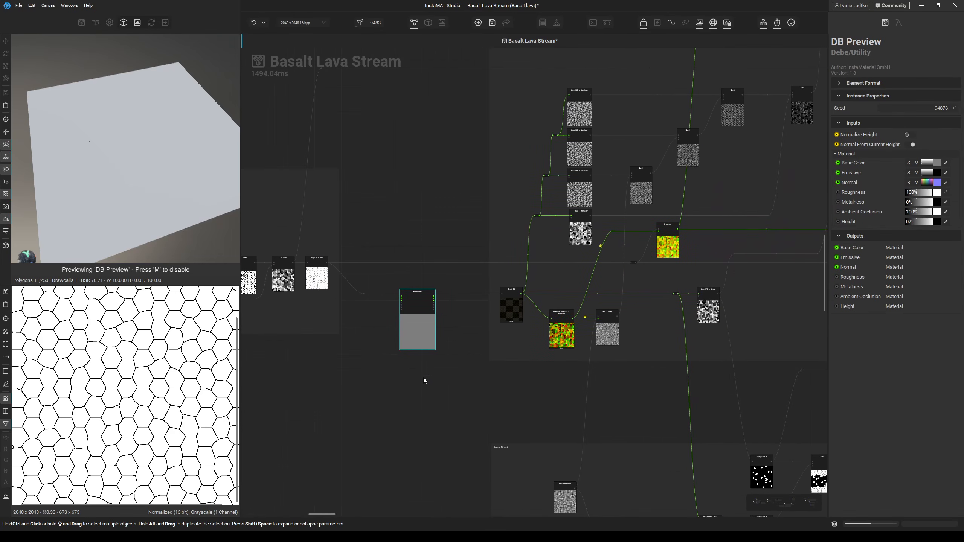
middle_drag(468, 393, 402, 433)
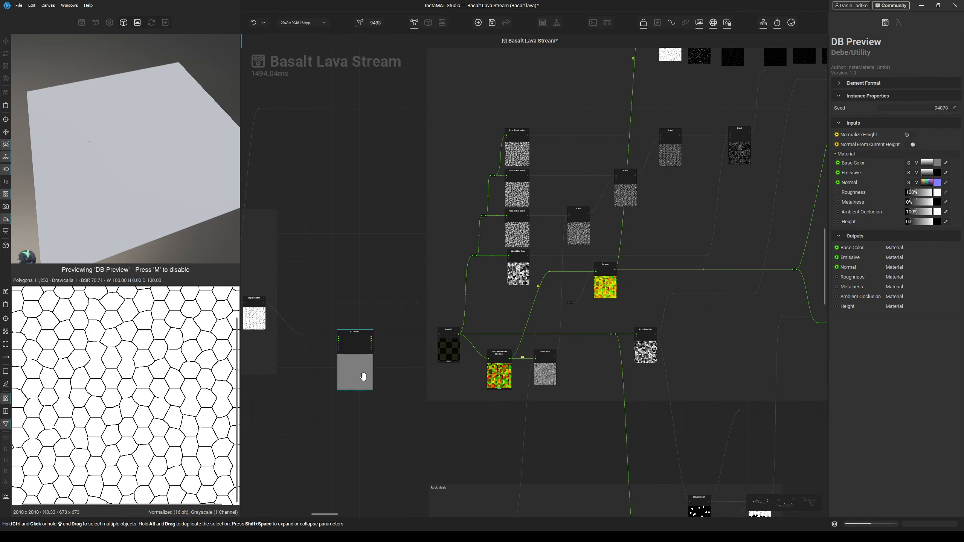
drag(364, 376, 684, 297)
scroll(566, 188, up, 2)
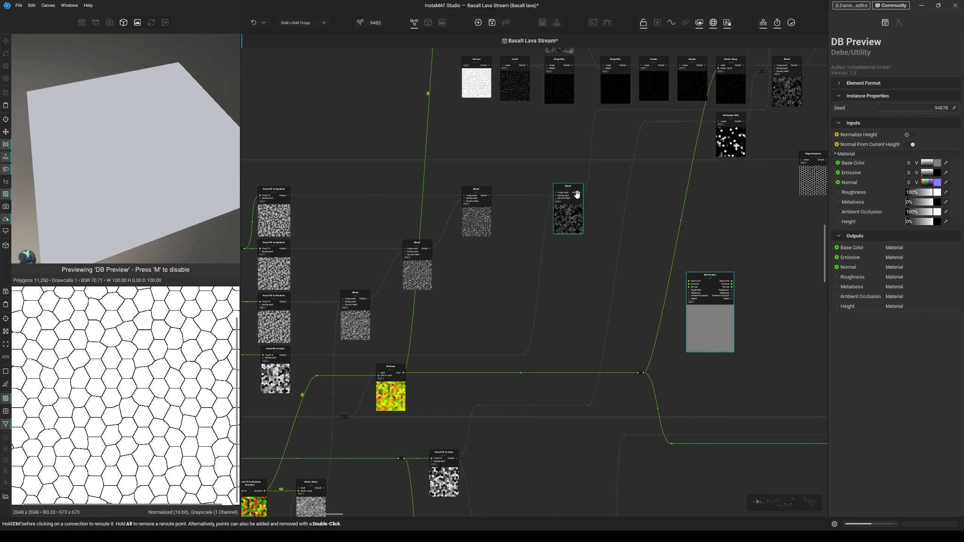
Connect the group's final Blend output to the Height input of DB Preview and inspect the relief in 3D.
drag(581, 192, 687, 299)
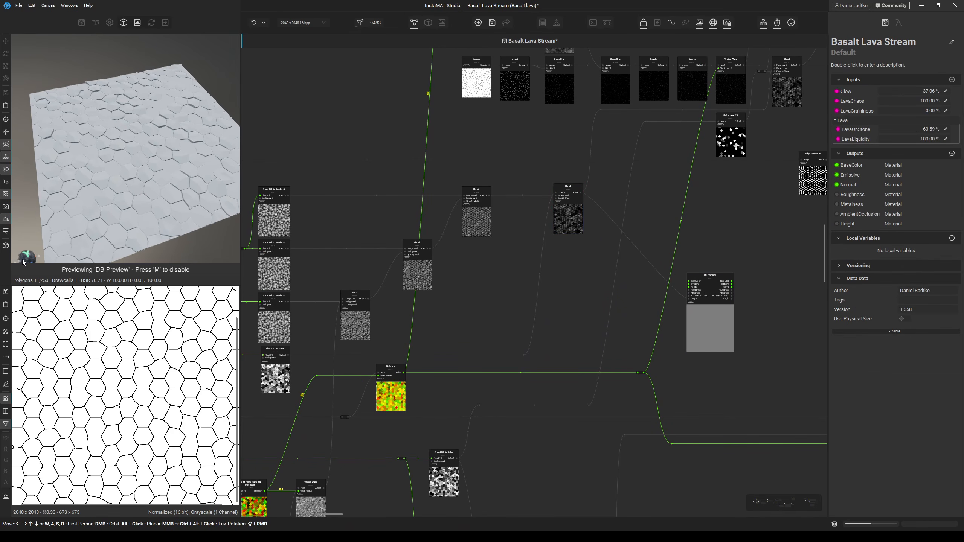
alt+drag(21, 260, 122, 184)
scroll(122, 184, up, 3)
Trace the group's Flood Fill node back to the final Edge Detection node of Basalt Variance.
middle_drag(355, 264, 444, 232)
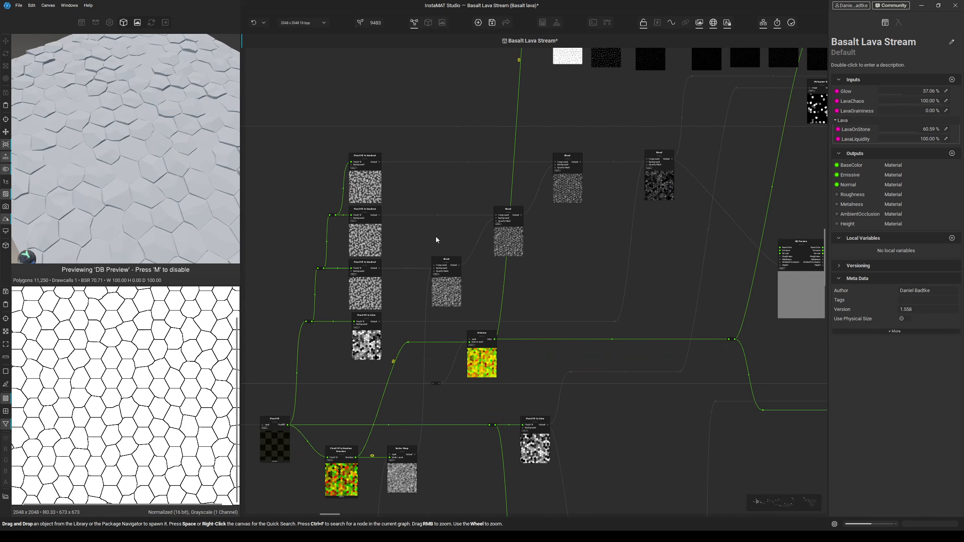
middle_drag(354, 320, 412, 265)
middle_drag(341, 390, 432, 371)
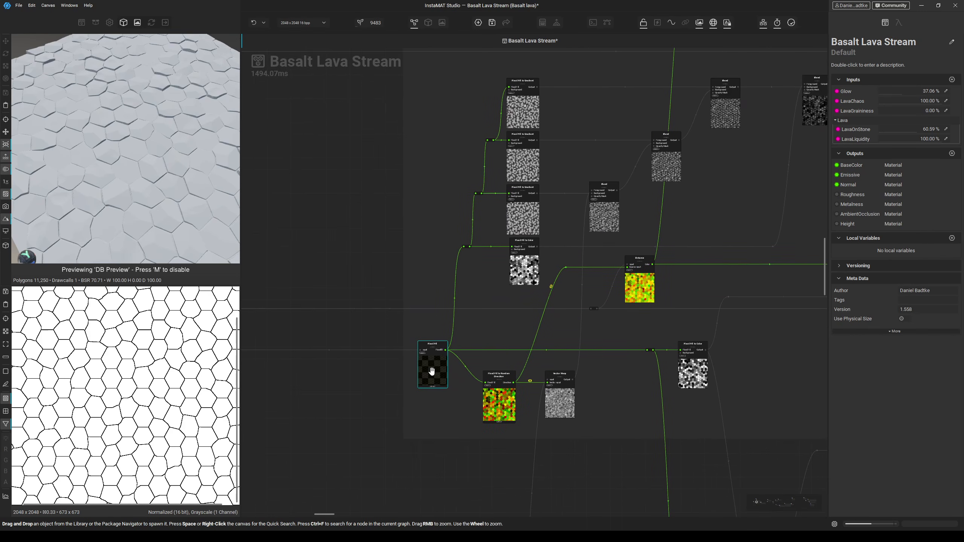
click(431, 372)
middle_drag(331, 385, 425, 379)
click(270, 323)
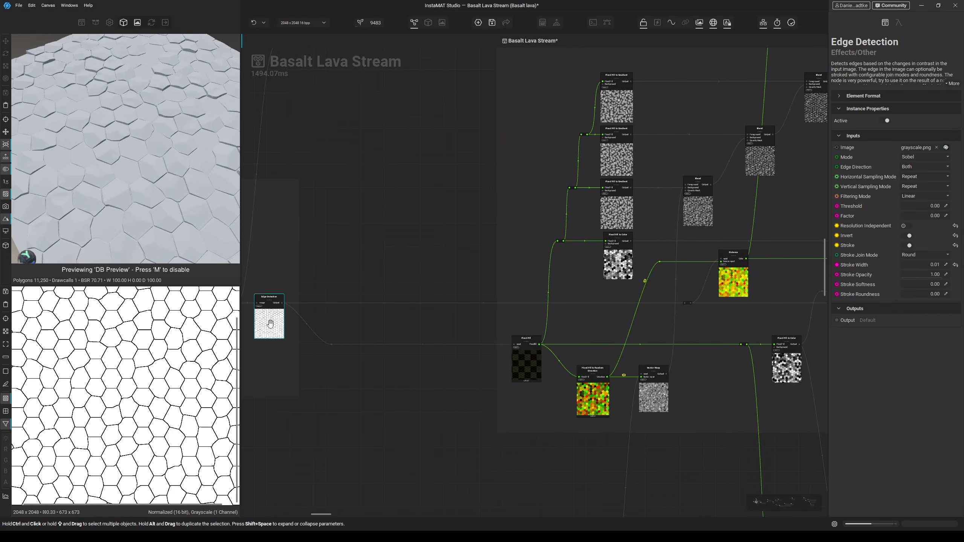
middle_drag(558, 319, 372, 360)
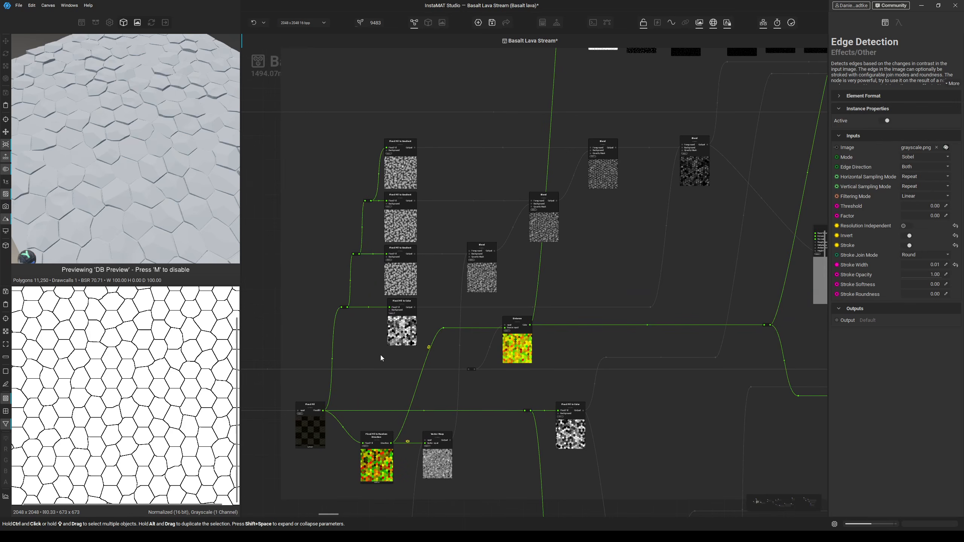
Compare the Flood Fill to Color node with the three Flood Fill to Gradient nodes stacked above it.
click(404, 329)
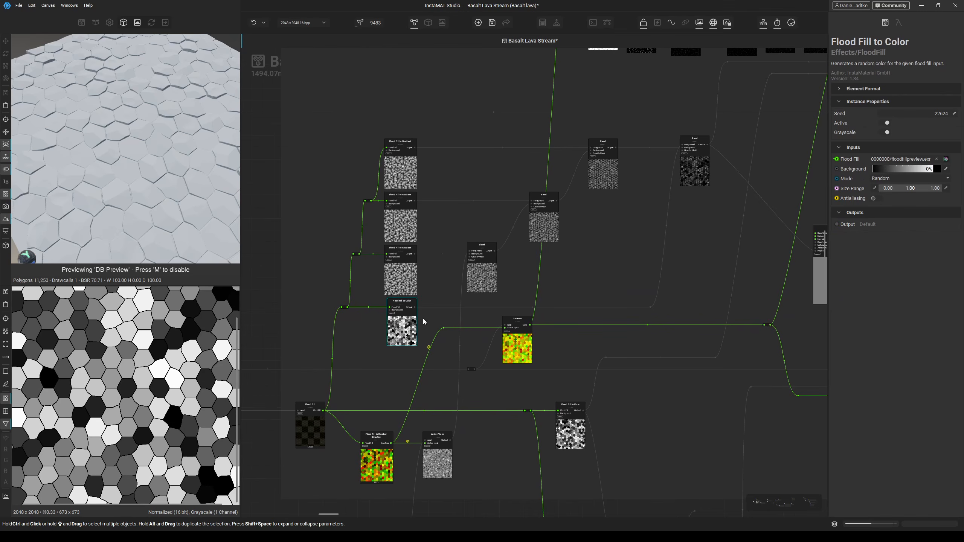
scroll(423, 322, up, 3)
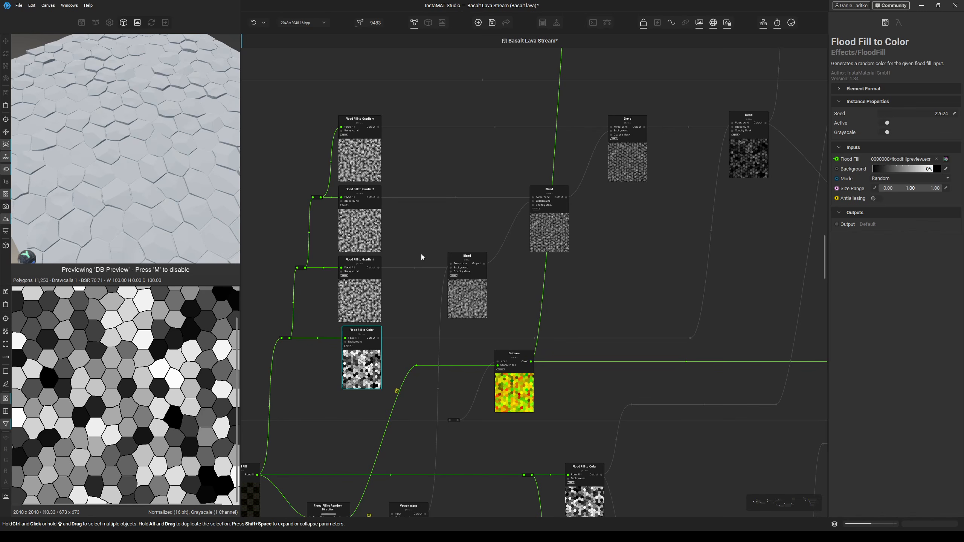
click(366, 291)
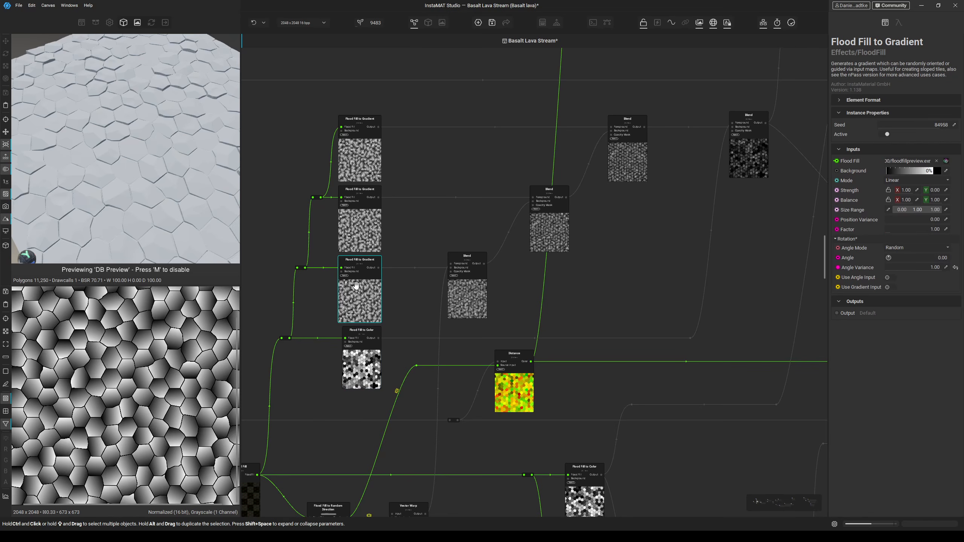
click(365, 237)
click(366, 165)
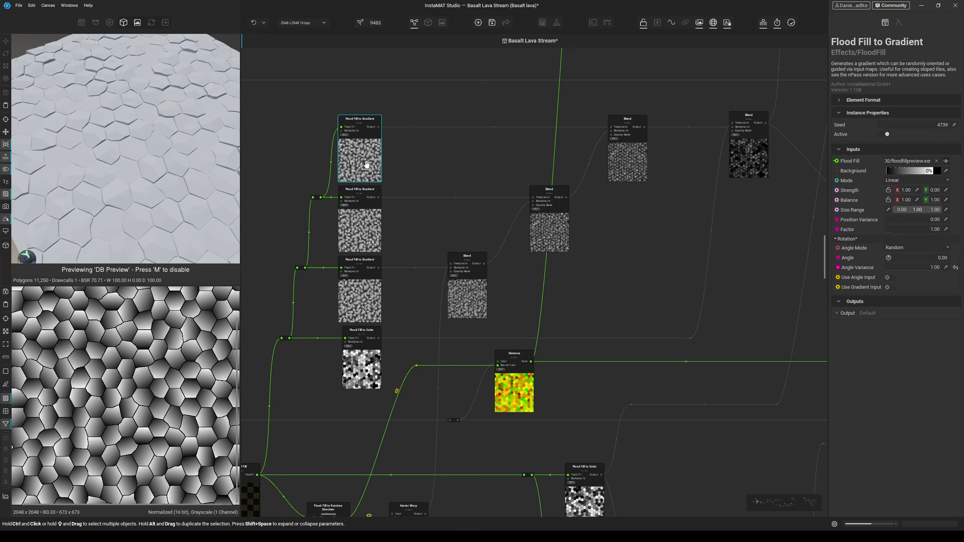
ctrl+click(353, 281)
click(356, 292)
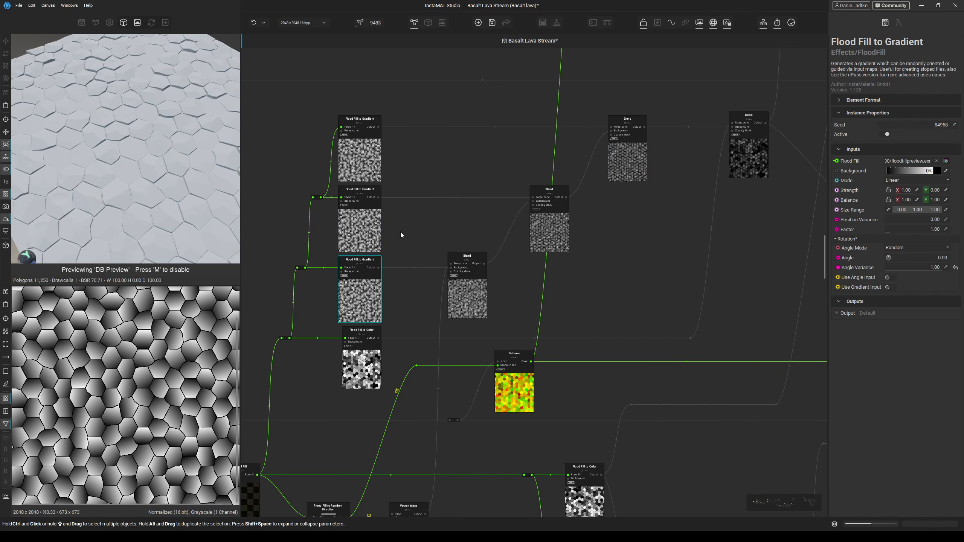
click(371, 228)
click(368, 153)
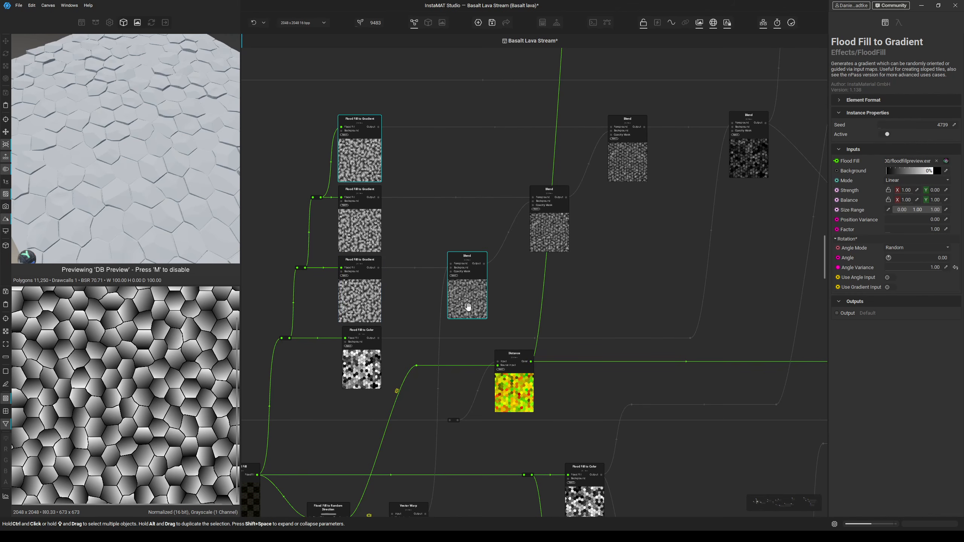
Examine the first Blend node in the chain and its blend mode.
middle_drag(475, 292, 501, 254)
middle_drag(403, 352, 438, 308)
middle_drag(529, 225, 532, 216)
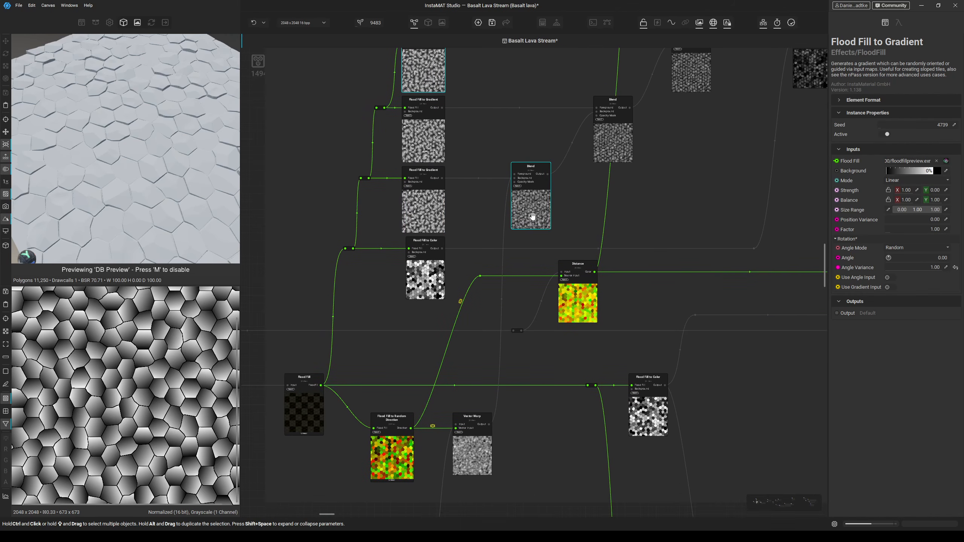
click(532, 215)
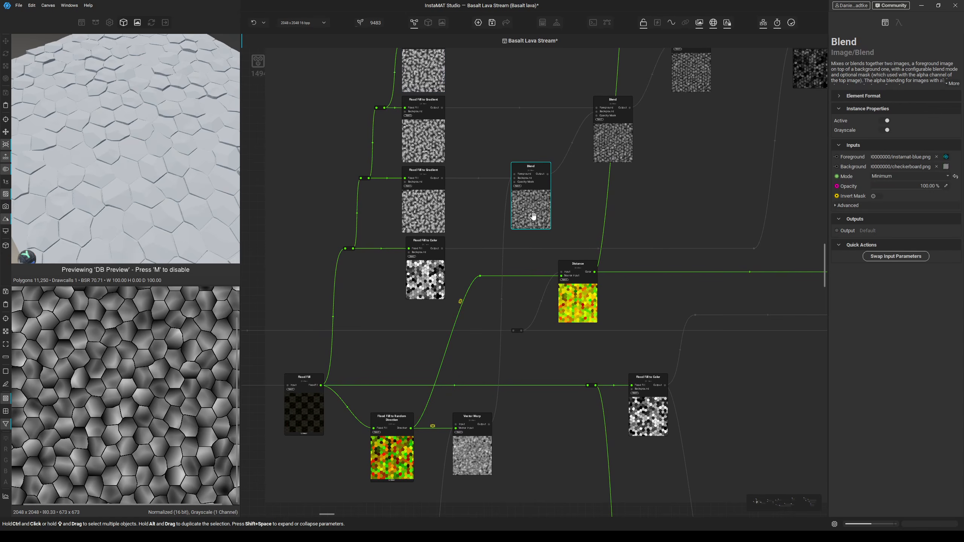
Move DB Preview closer to the first Blend node and connect that Blend's output to its Height input.
scroll(690, 236, down, 3)
drag(787, 251, 681, 234)
scroll(557, 234, up, 3)
click(661, 221)
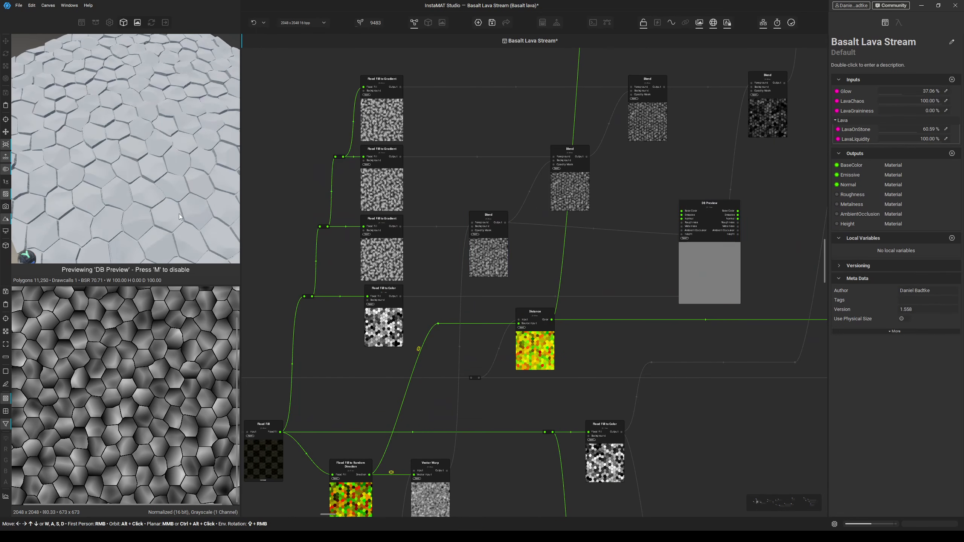
middle_drag(179, 214, 186, 198)
Examine the Flood Fill to Random Direction node and the Vector Warp node it drives.
middle_drag(511, 254, 521, 243)
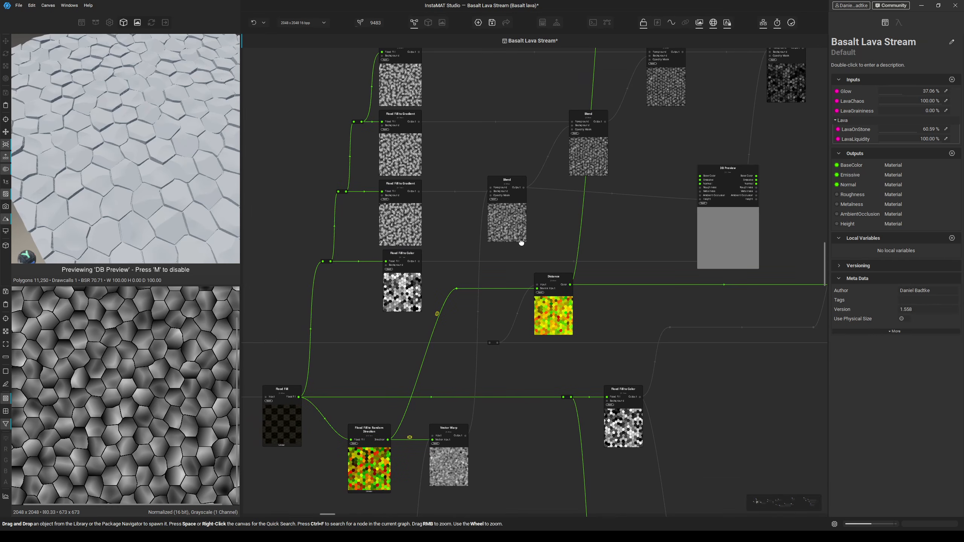
scroll(474, 395, down, 4)
scroll(491, 437, up, 5)
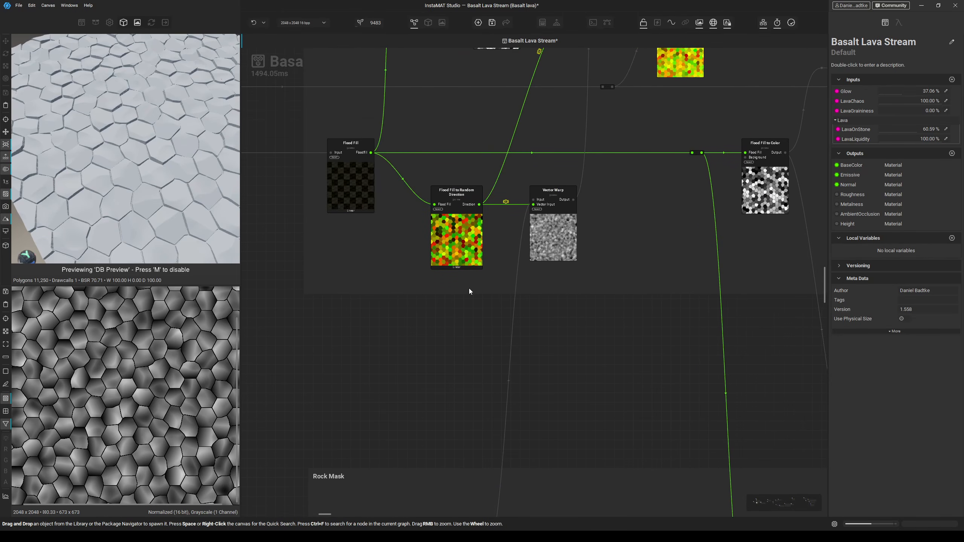
middle_drag(468, 288, 441, 328)
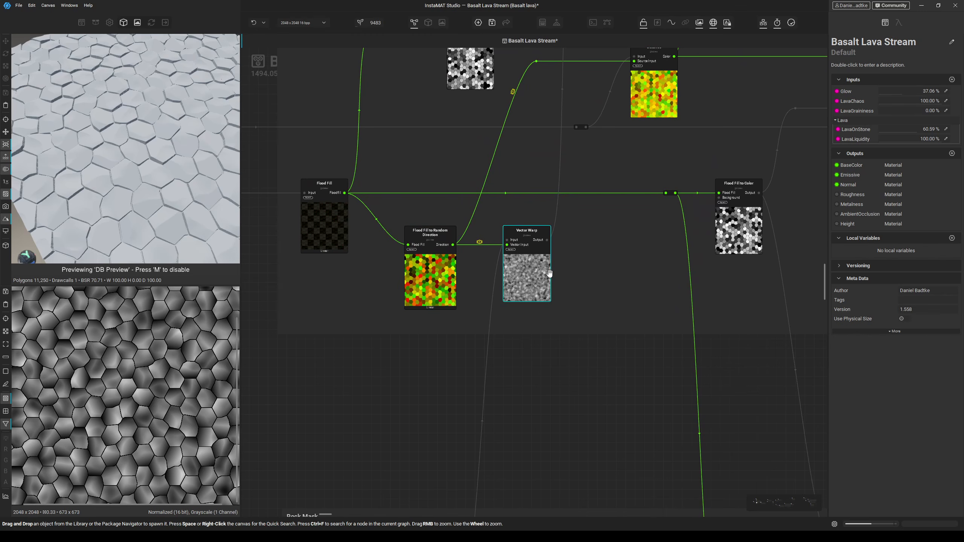
middle_drag(545, 272, 535, 296)
scroll(492, 346, down, 1)
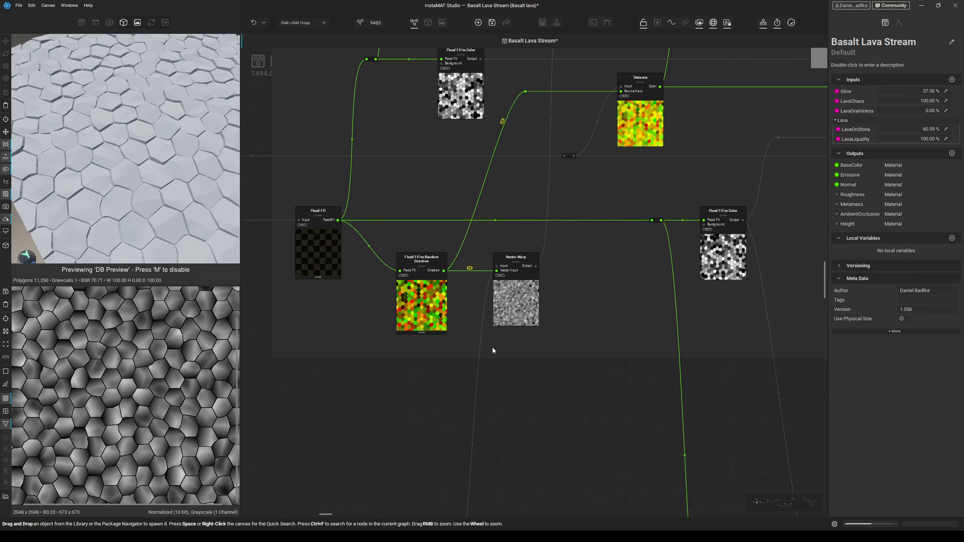
scroll(503, 302, up, 2)
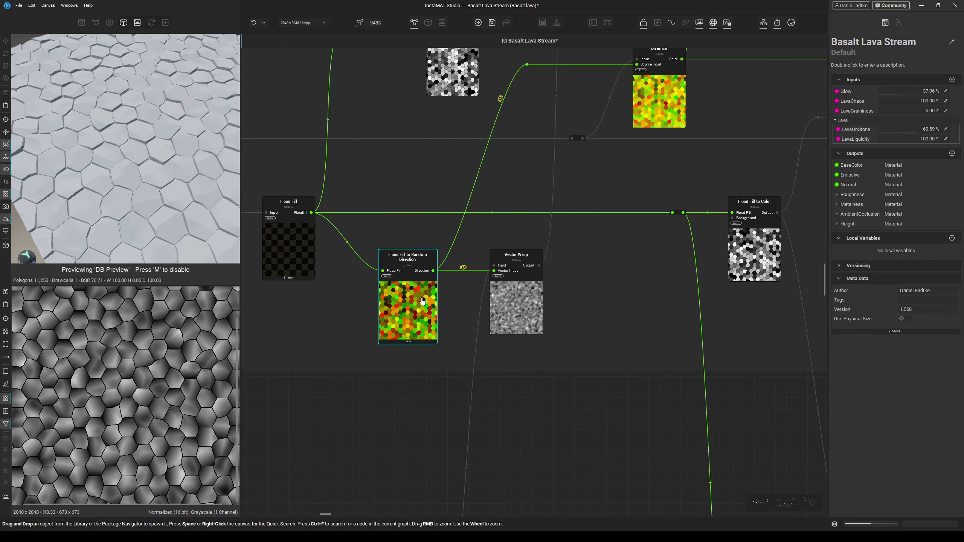
click(508, 302)
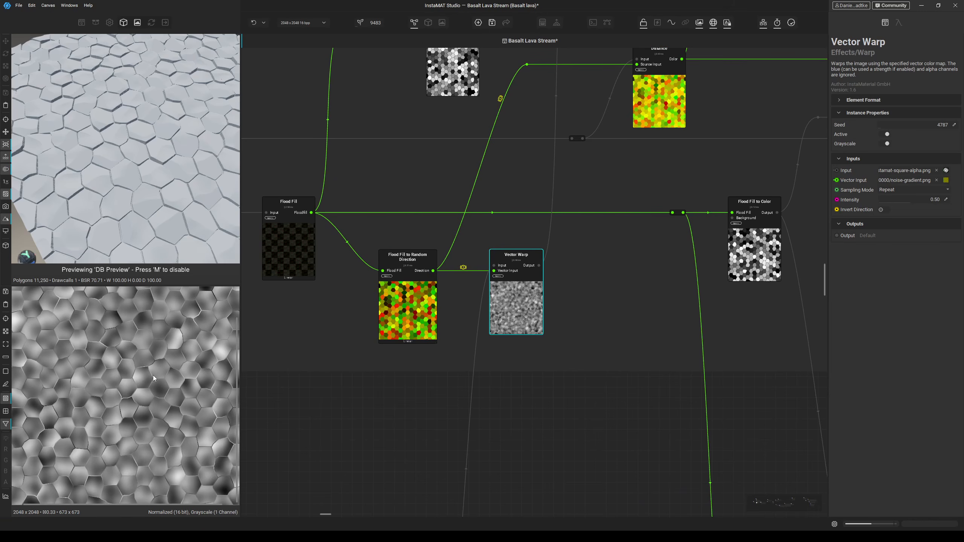
Compare the first Blend node's result with the Vector Warp and lowest Flood Fill to Gradient nodes feeding it.
middle_drag(588, 244, 494, 336)
scroll(514, 323, down, 3)
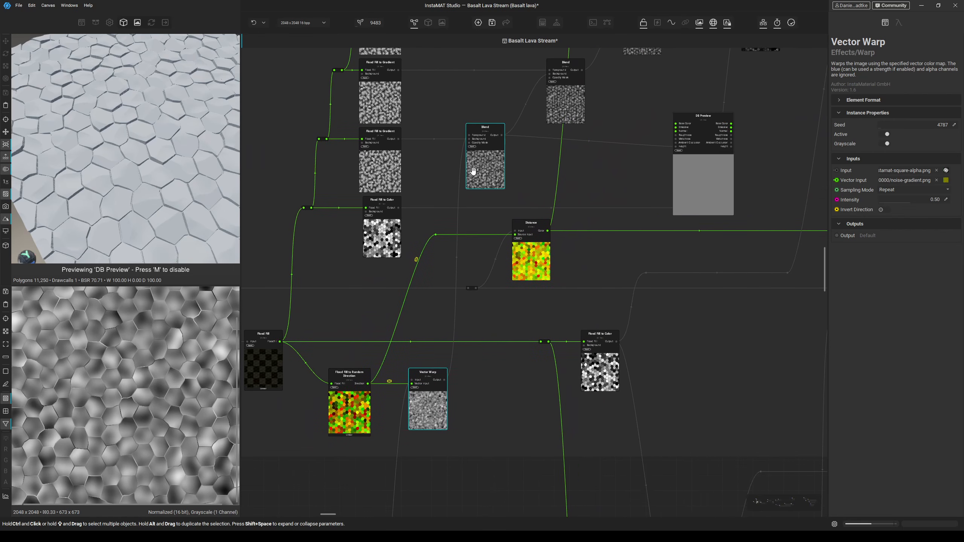
click(486, 170)
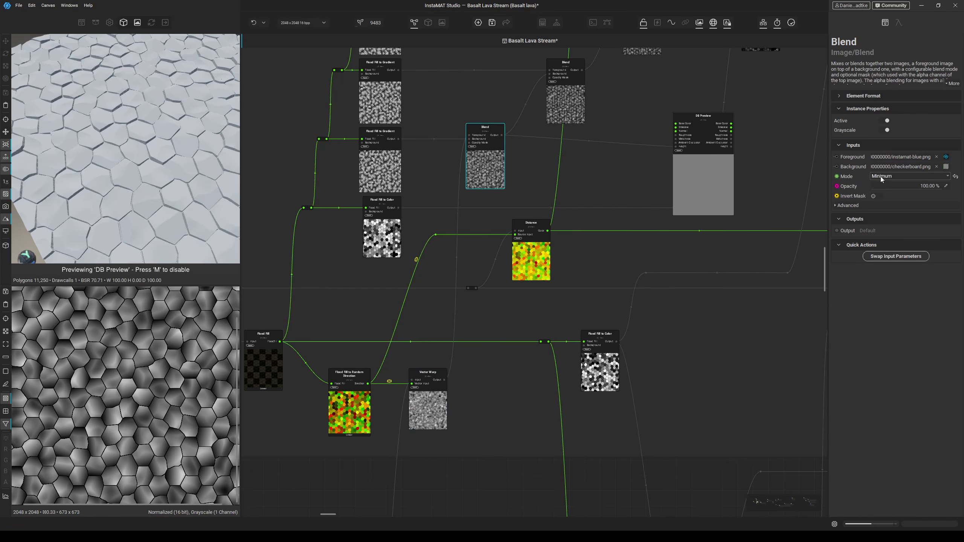
click(380, 169)
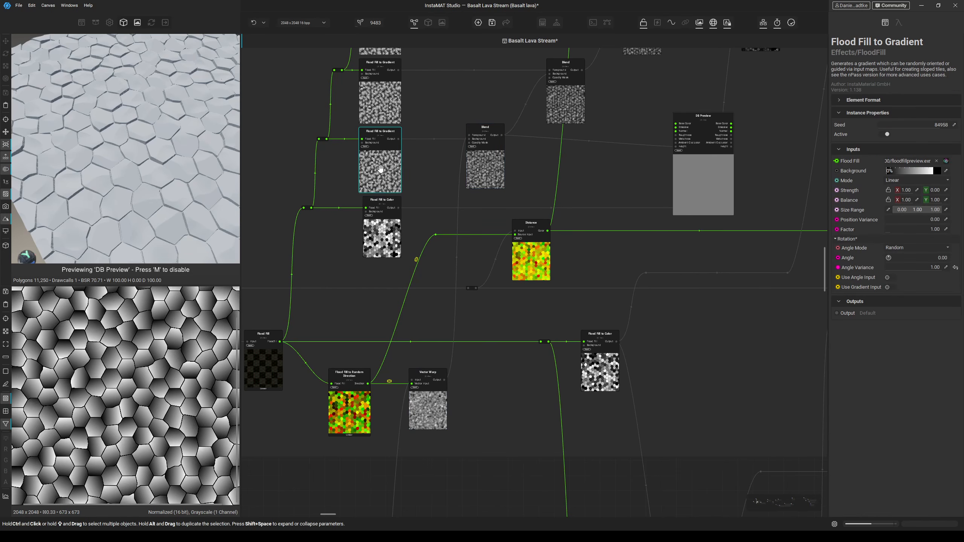
click(497, 166)
Widen the 3D viewport and try the lowest Flood Fill to Gradient node directly as DB Preview's height.
drag(240, 182, 315, 190)
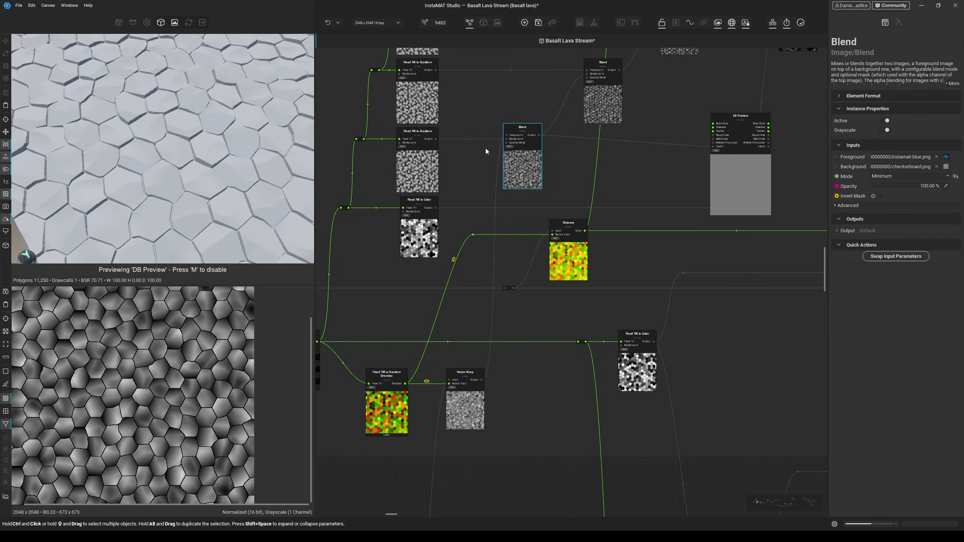
drag(436, 139, 710, 147)
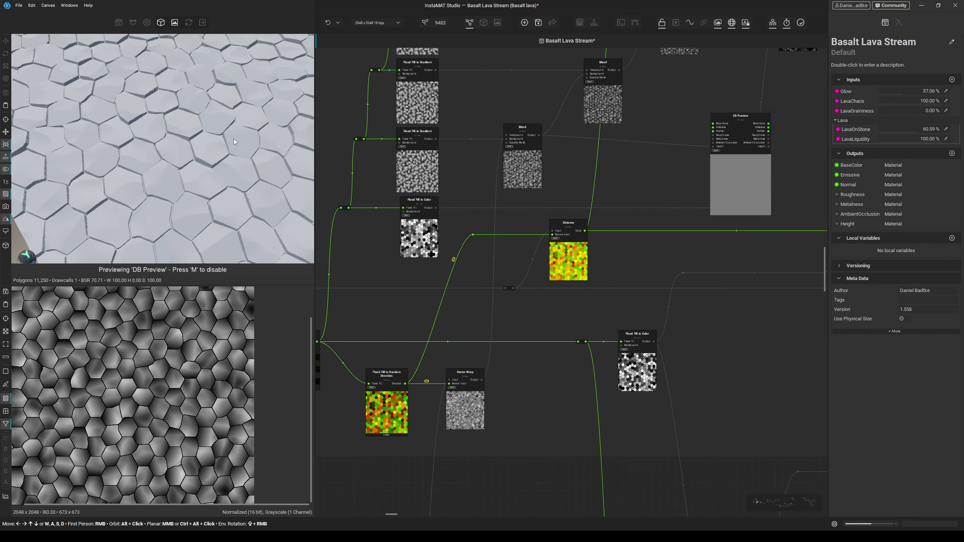
middle_drag(240, 139, 234, 149)
Examine the middle Flood Fill to Gradient node and the second Blend, and connect that Blend to DB Preview's Height input.
middle_drag(587, 154, 509, 223)
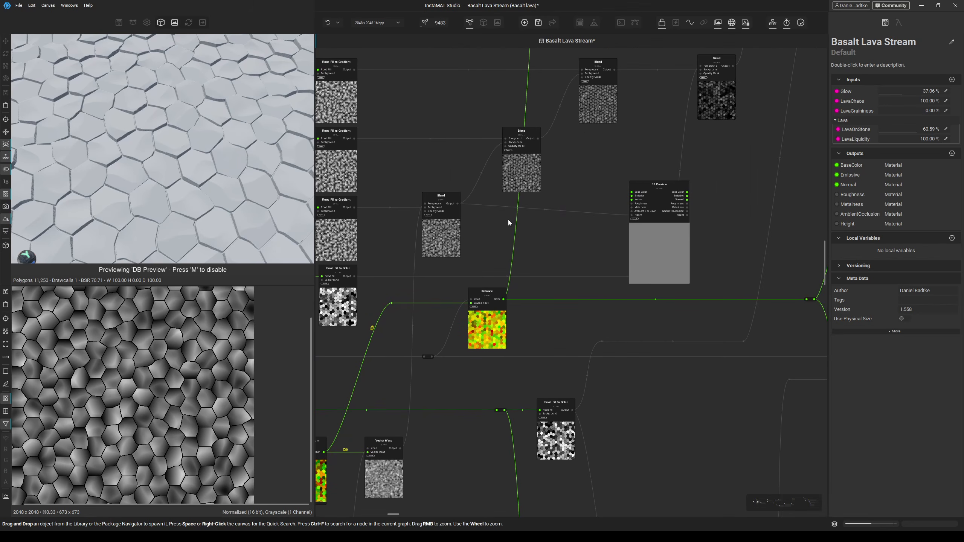
click(352, 162)
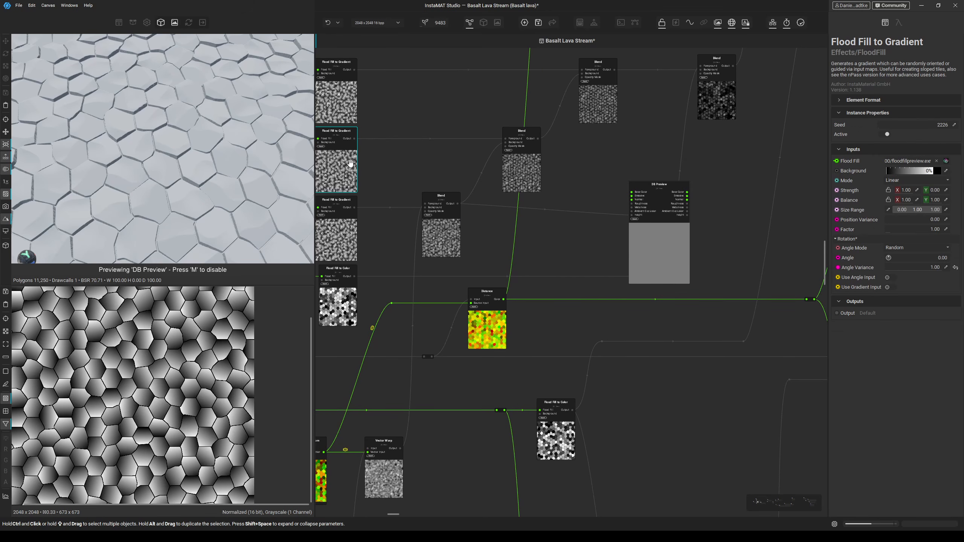
click(520, 166)
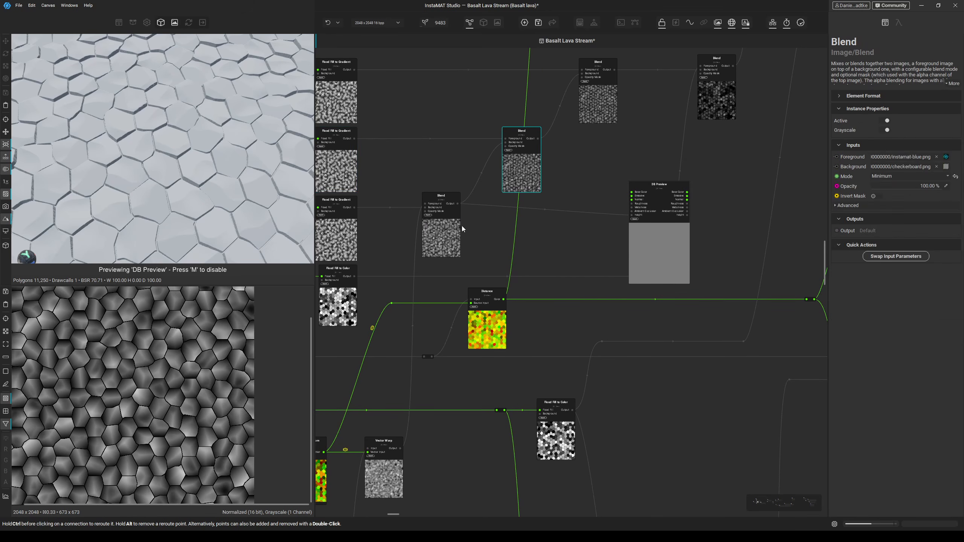
ctrl+click(450, 230)
ctrl+click(450, 227)
middle_drag(599, 159, 570, 182)
drag(510, 161, 603, 238)
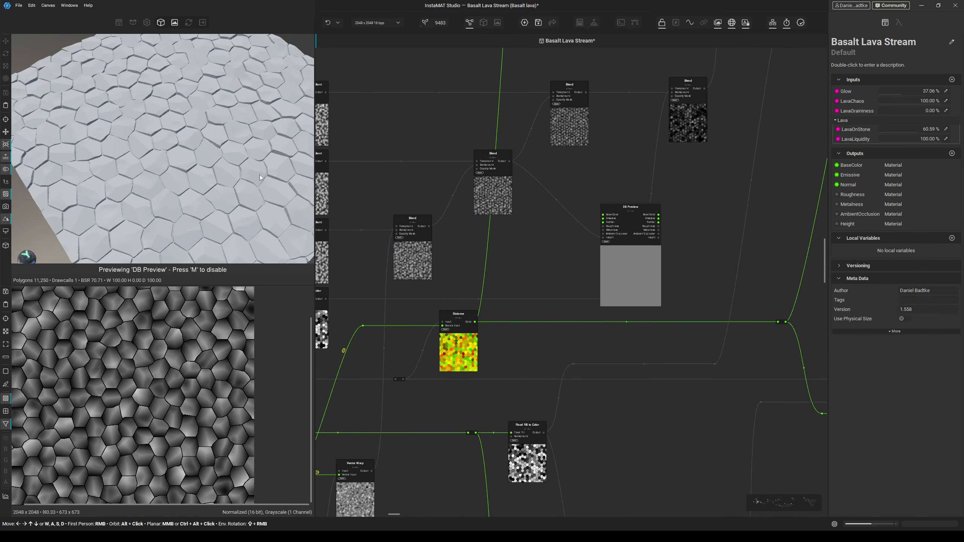
Move DB Preview beside the third Blend, connect that Blend to its Height input, and inspect the displaced surface close up.
middle_drag(514, 165, 463, 180)
drag(567, 260, 602, 253)
middle_drag(602, 254, 575, 267)
drag(572, 267, 509, 121)
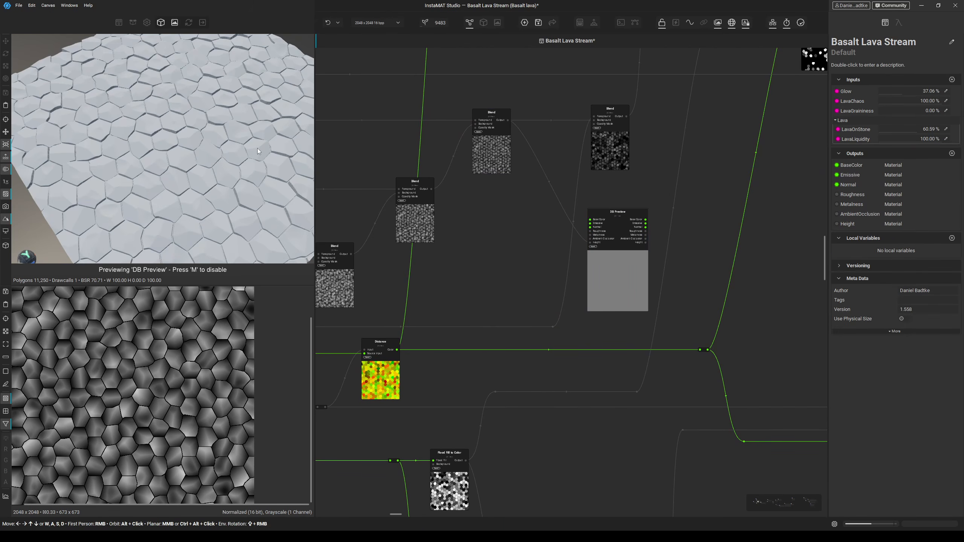
alt+drag(242, 153, 50, 238)
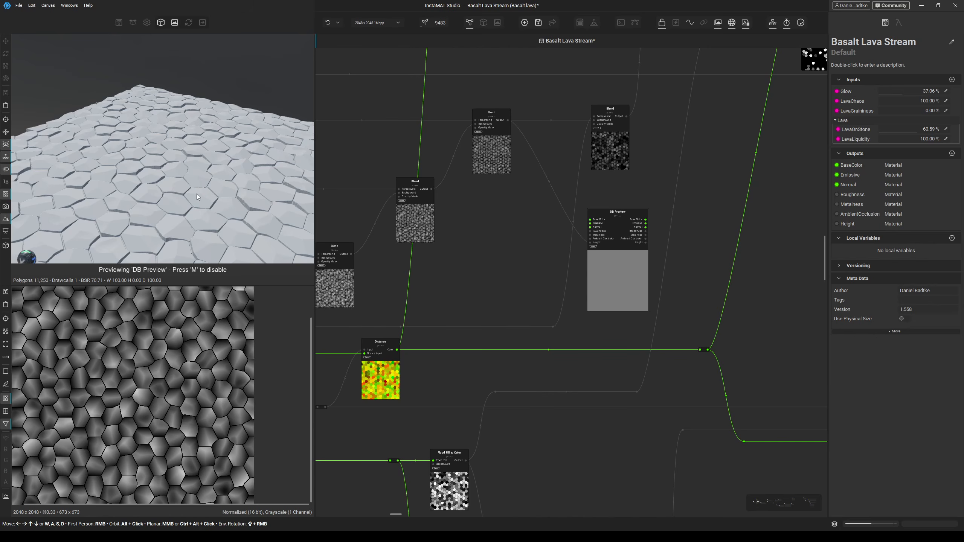
scroll(185, 180, up, 3)
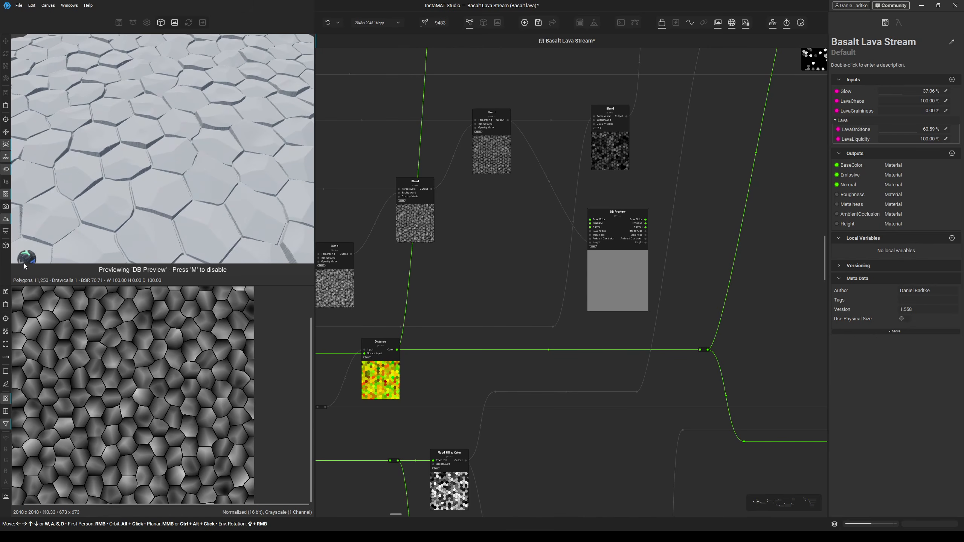
Darken DB Preview's Base Color to a neutral grey of 0.40461.
click(624, 290)
click(930, 162)
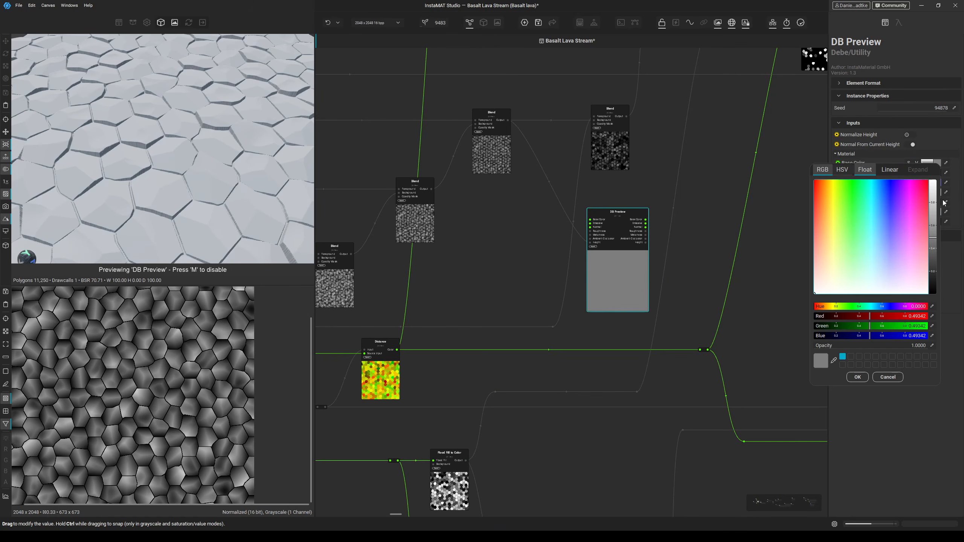
click(937, 246)
scroll(224, 197, down, 5)
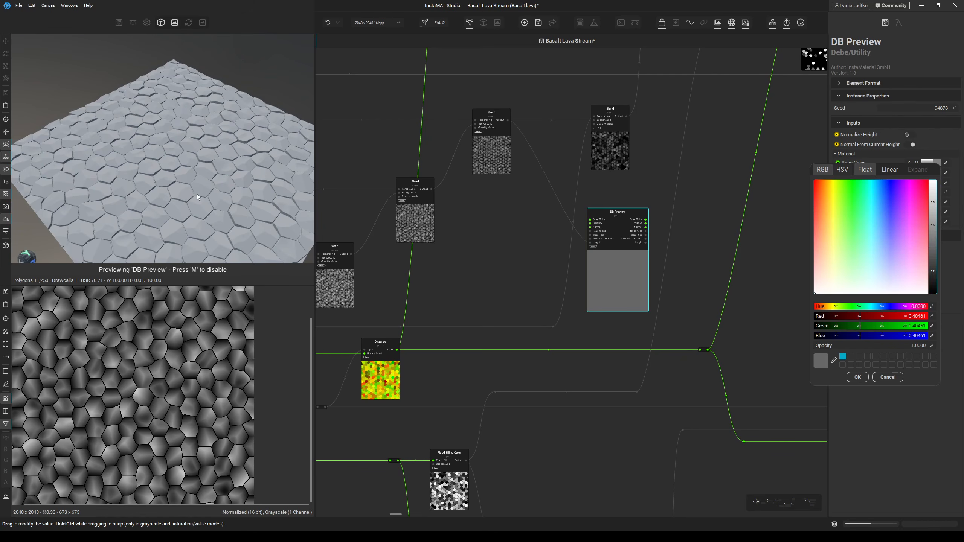
click(197, 194)
middle_drag(198, 179, 183, 151)
Examine the Multiply Blend node that follows the third Blend.
middle_drag(482, 215, 375, 275)
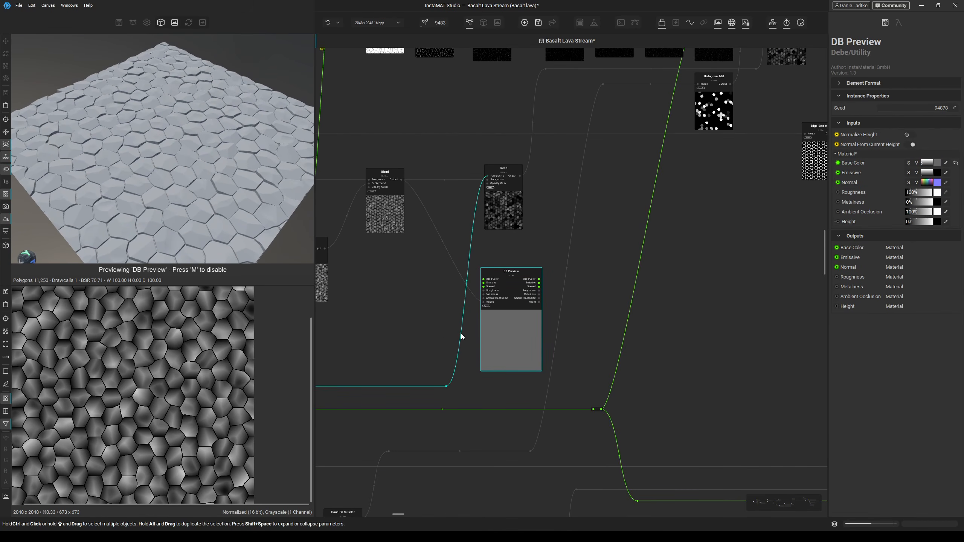
middle_drag(461, 333, 495, 333)
click(541, 218)
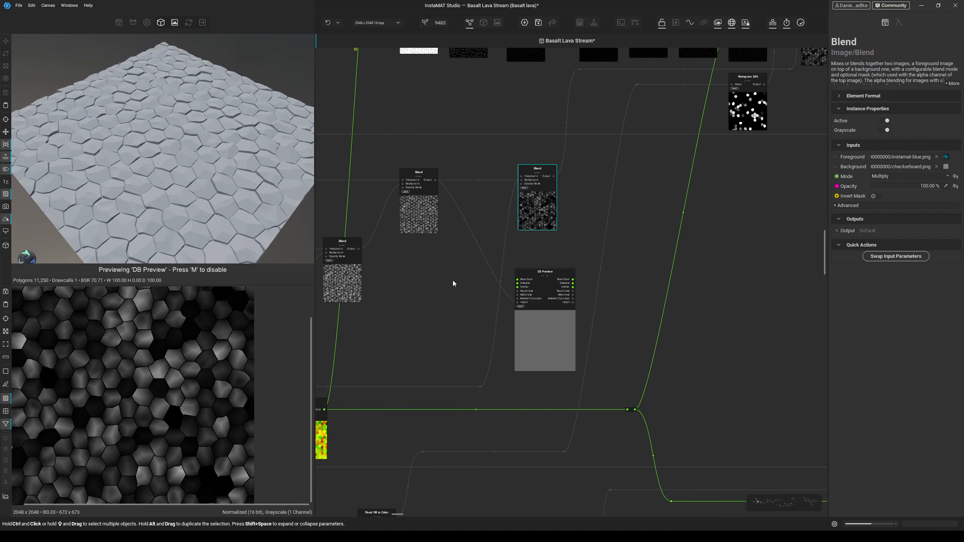
Move DB Preview beside the Multiply Blend, connect that Blend to its Height input, and inspect the surface from a low angle.
middle_drag(452, 280, 555, 243)
middle_drag(404, 297, 398, 326)
drag(612, 297, 700, 200)
middle_drag(678, 206, 619, 319)
scroll(618, 319, up, 2)
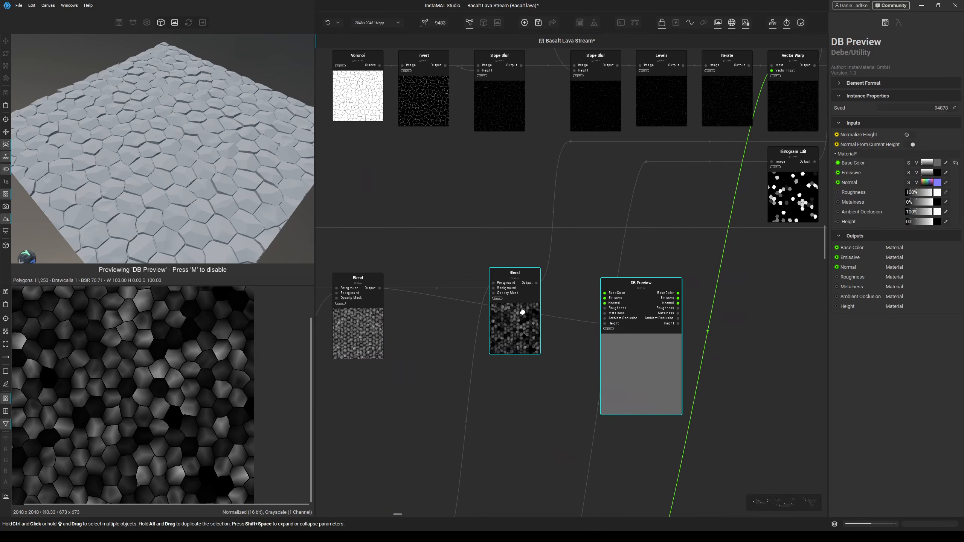
click(522, 312)
drag(604, 323, 536, 285)
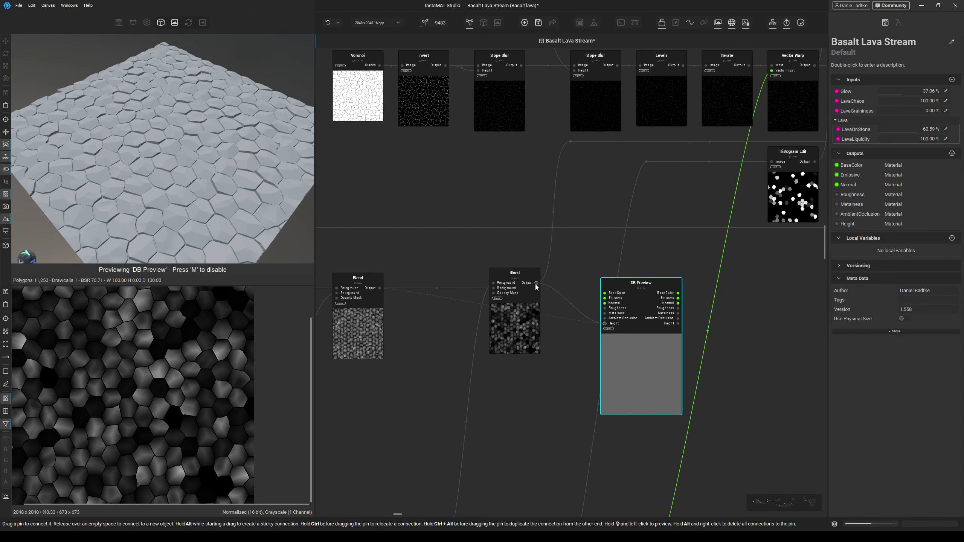
drag(30, 260, 35, 228)
Try the preceding Minimum Blend as DB Preview's height for comparison, and reconnect the Multiply Blend.
click(357, 279)
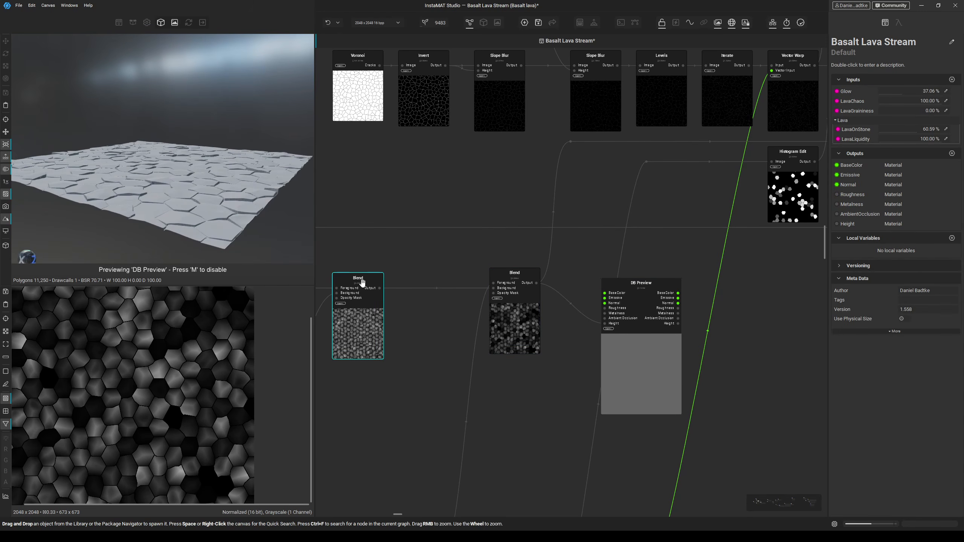
drag(379, 288, 605, 324)
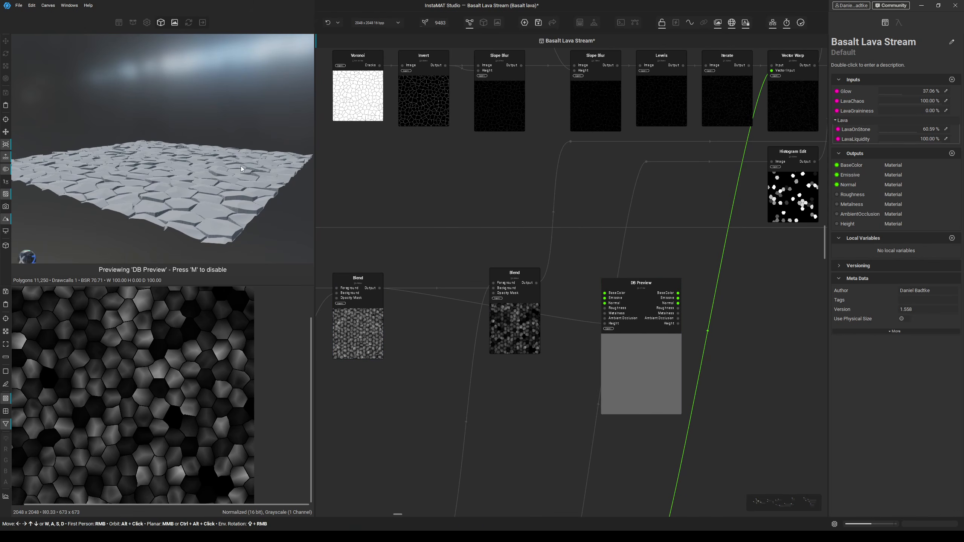
click(534, 289)
drag(536, 283, 608, 325)
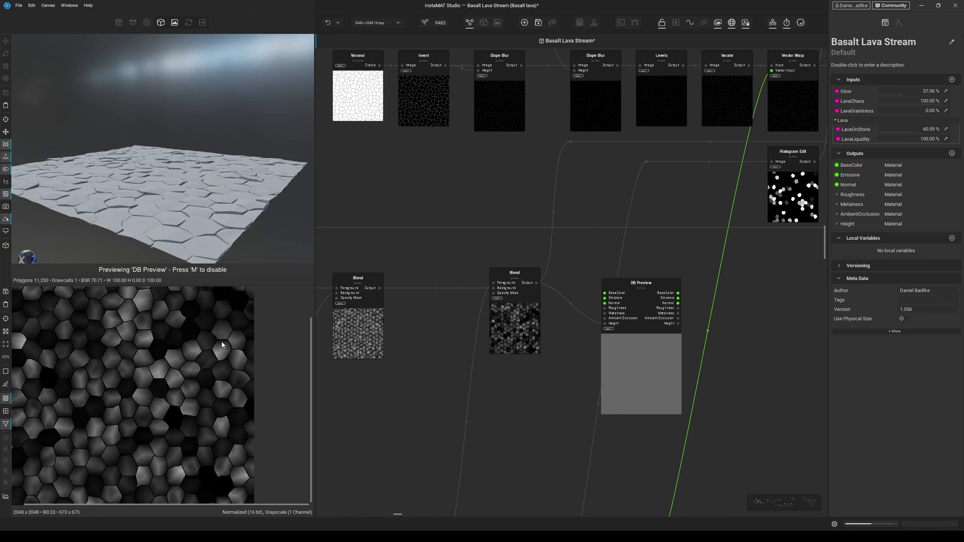
Compare the Minimum Blend's image with the Multiply Blend's, examining the darkened cells in detail.
click(526, 325)
click(357, 325)
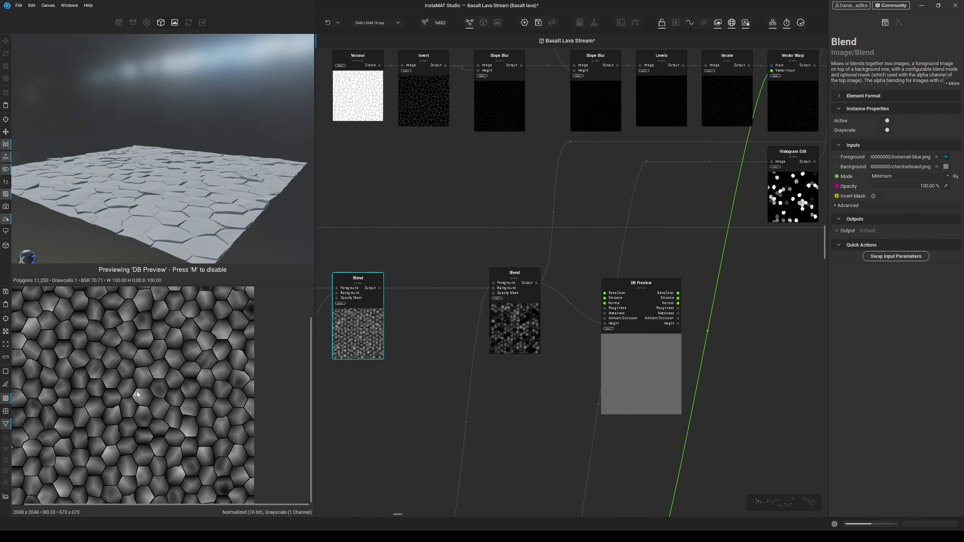
click(515, 327)
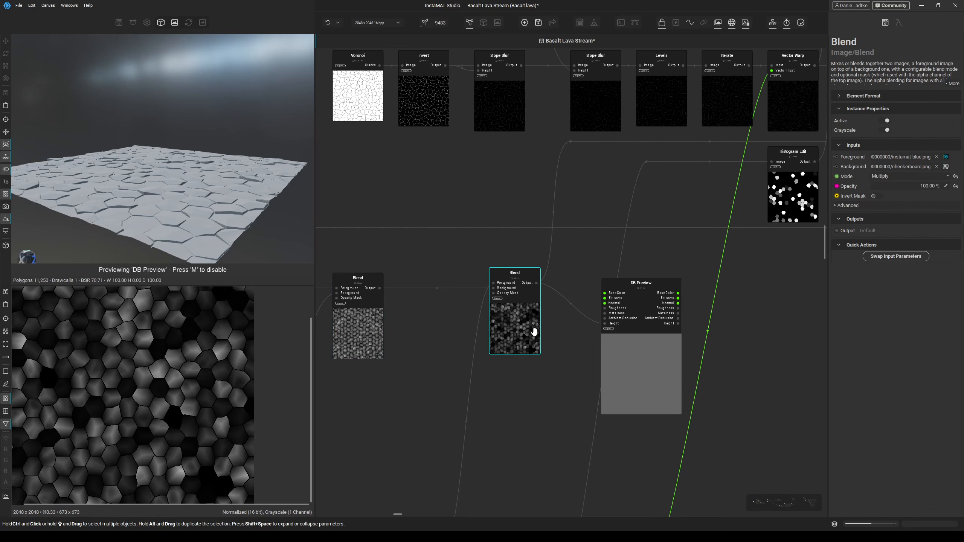
scroll(164, 386, up, 5)
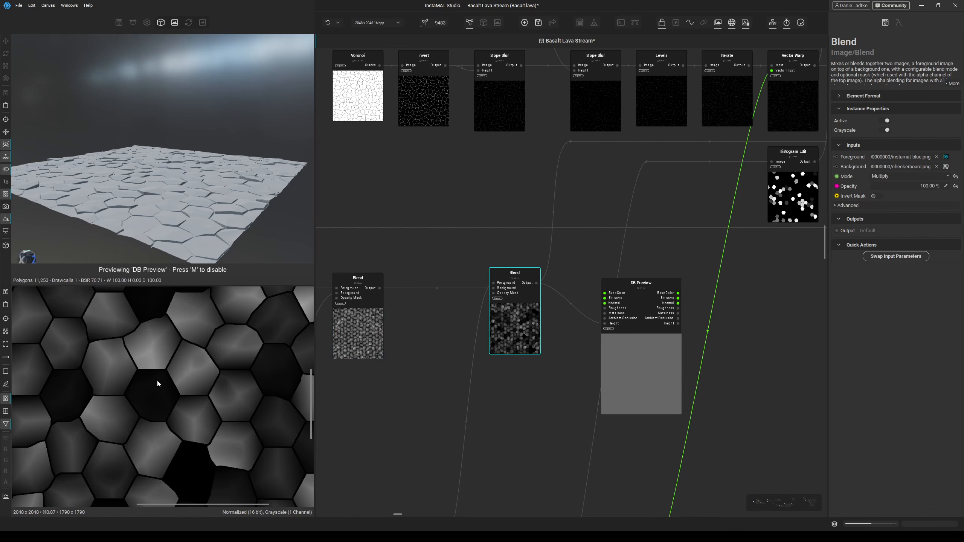
scroll(171, 383, down, 2)
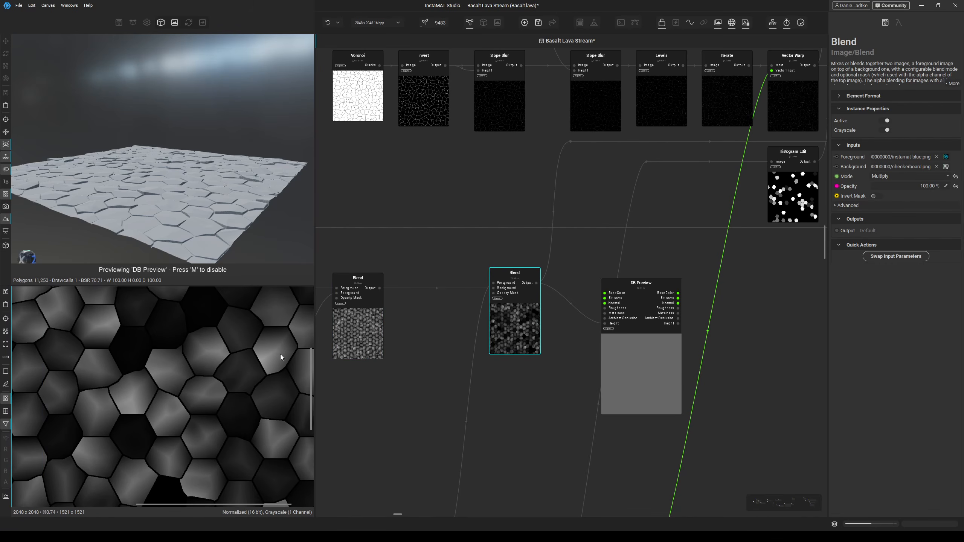
scroll(273, 361, down, 2)
middle_drag(527, 381, 435, 405)
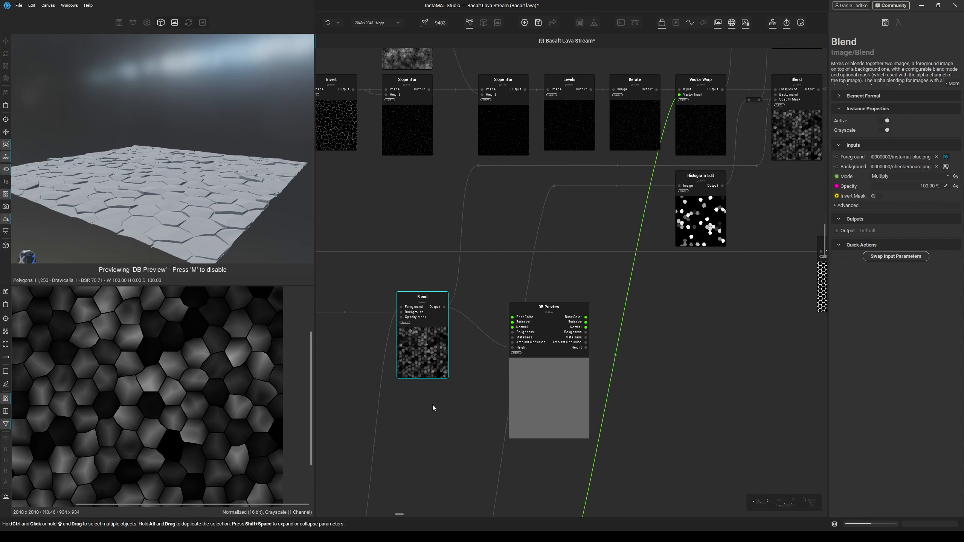
Compare DB Preview's Height output and surface with Normalize Height on and off, and leave the option off.
click(560, 373)
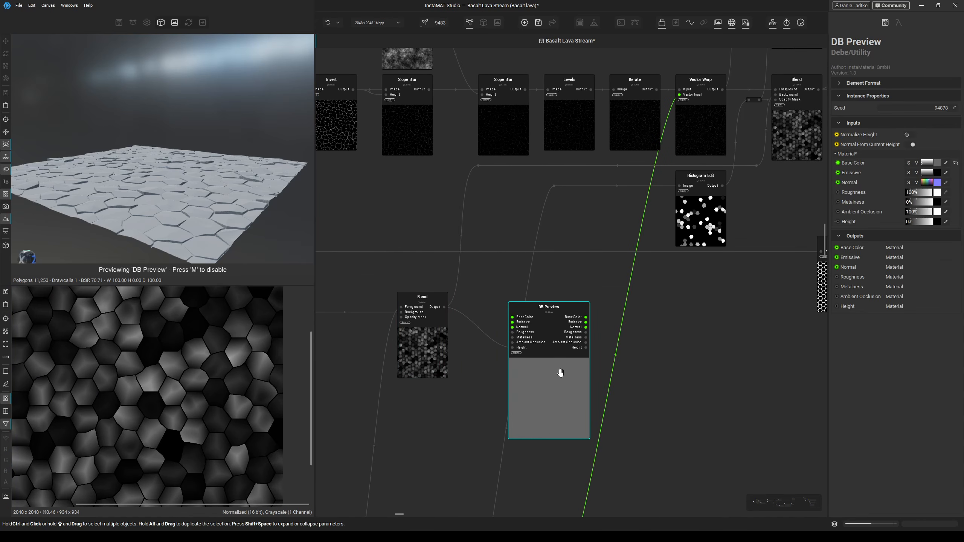
click(913, 135)
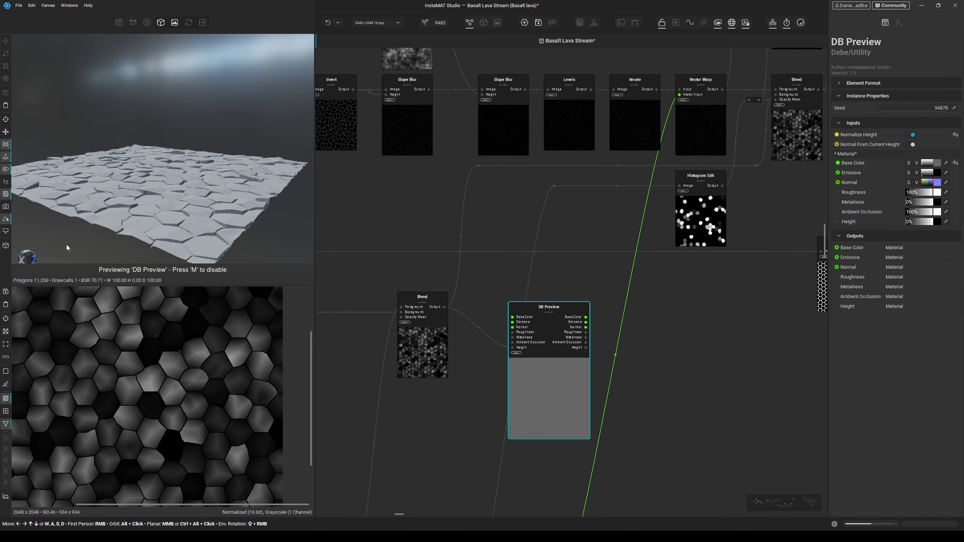
drag(27, 255, 334, 251)
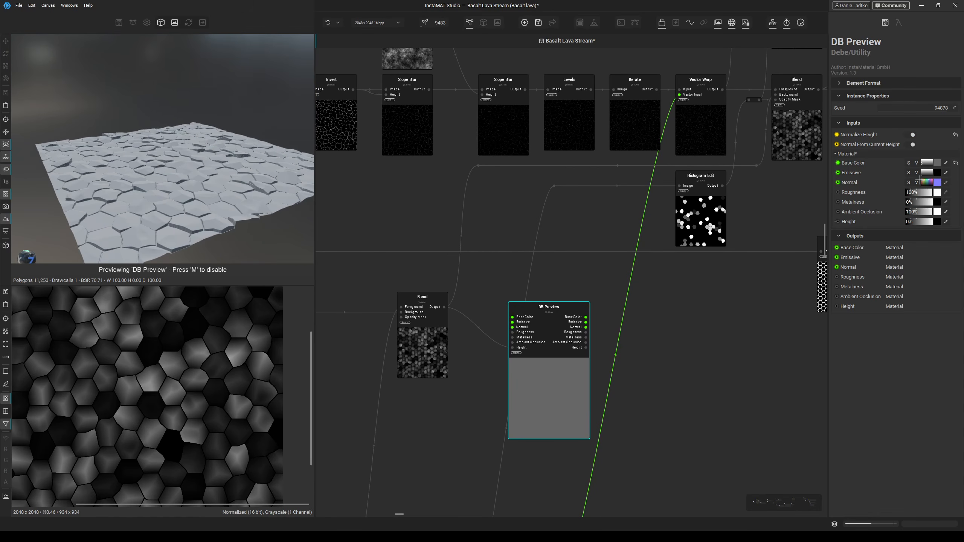
click(586, 348)
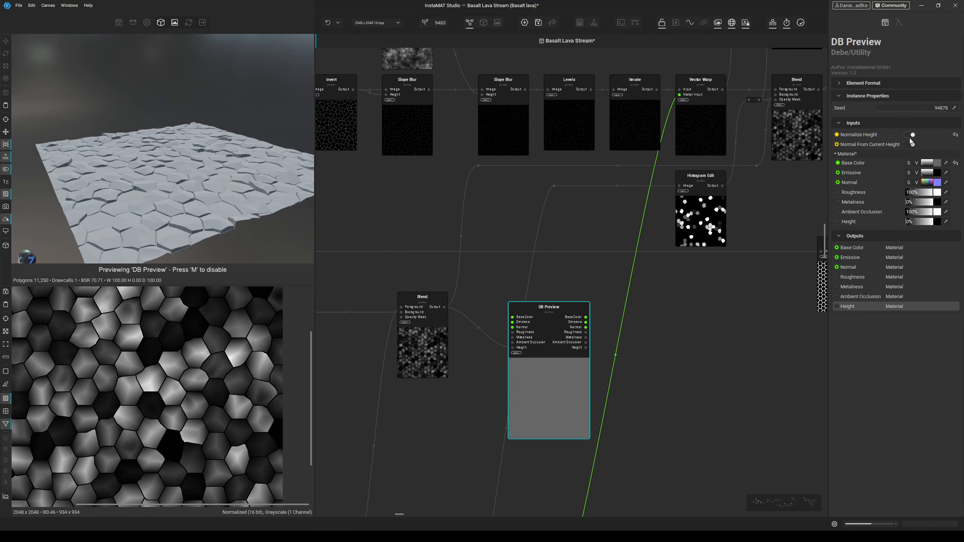
click(912, 137)
click(912, 137)
click(912, 136)
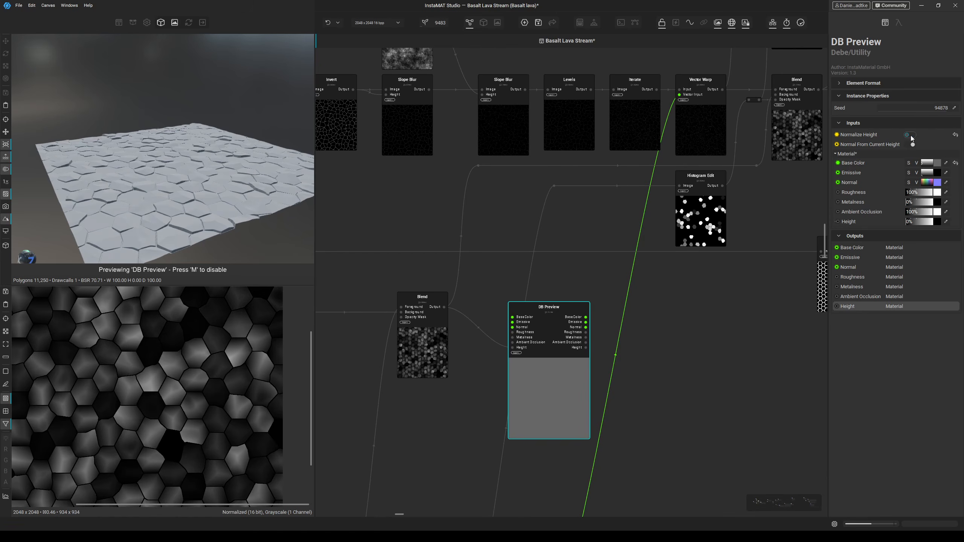
click(912, 137)
click(912, 136)
Move the DB Preview node farther away from the Multiply Blend and view that Blend's output.
scroll(699, 277, down, 3)
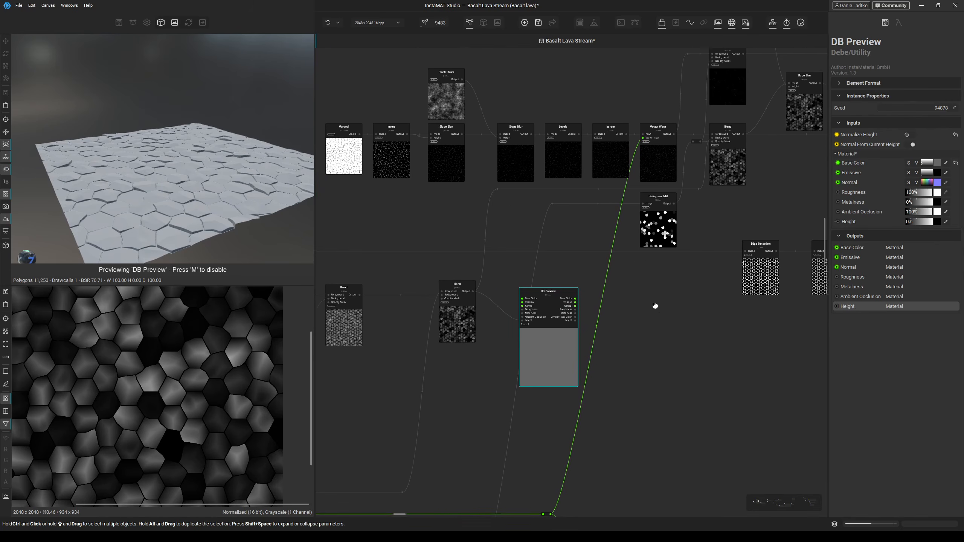
drag(559, 367, 653, 368)
click(446, 281)
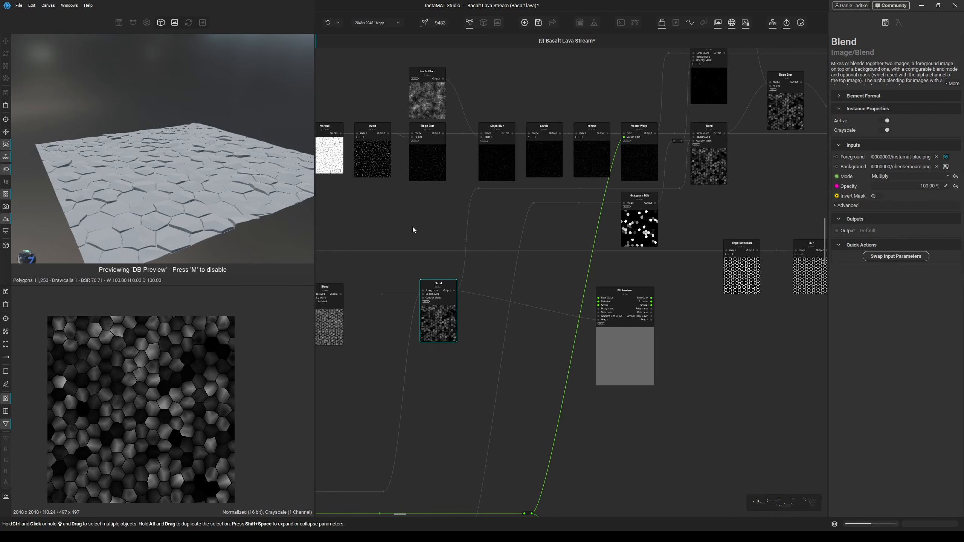
Examine the start of the crack chain: the Voronoi cracks, the Invert node and the first Slope Blur.
click(330, 156)
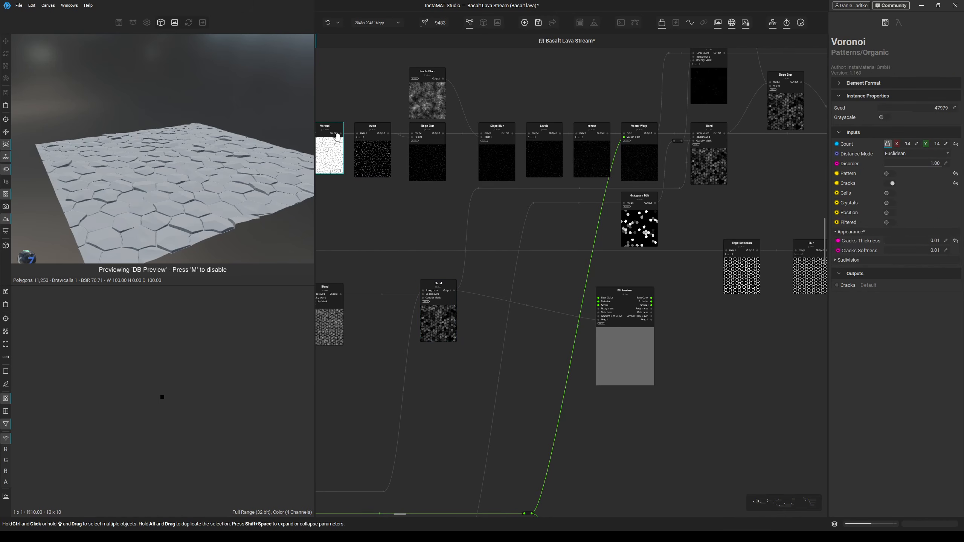
scroll(161, 399, up, 9)
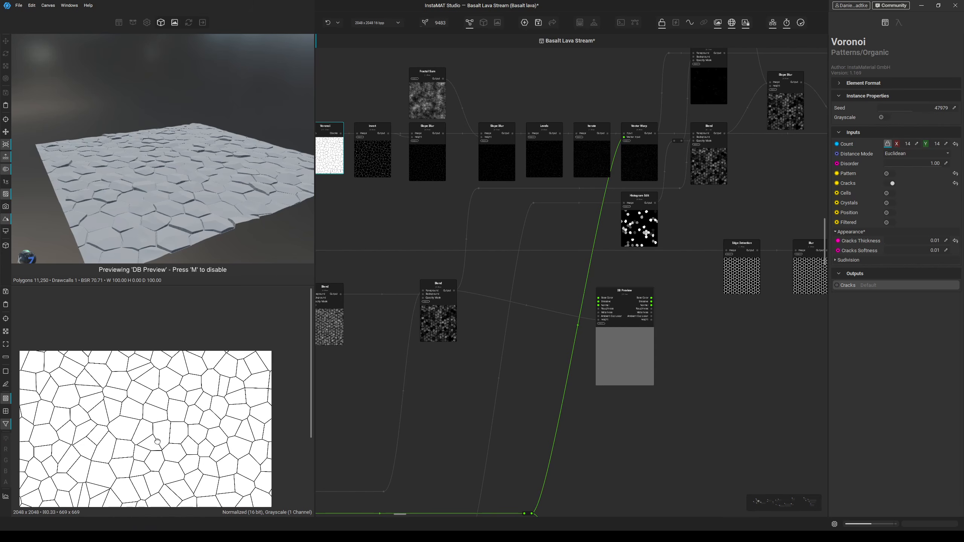
click(382, 141)
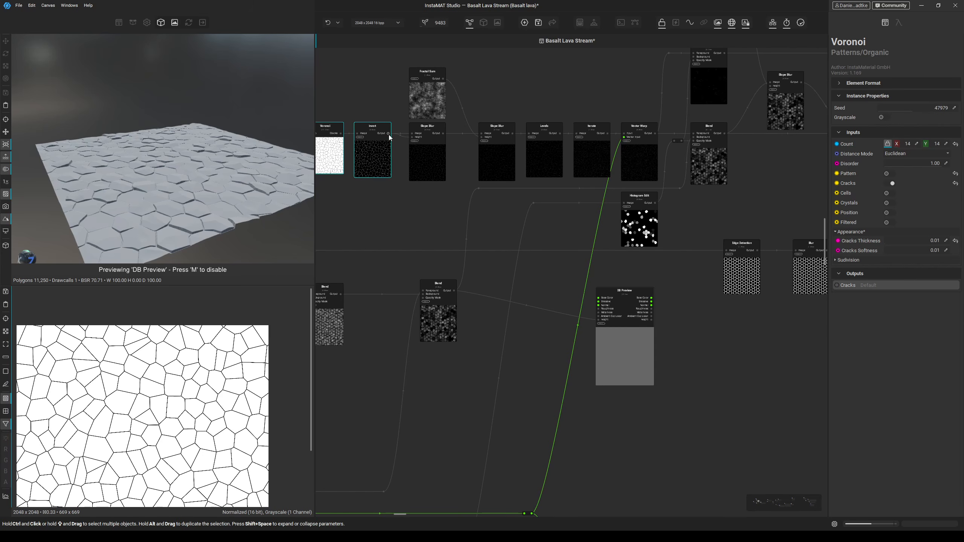
click(436, 140)
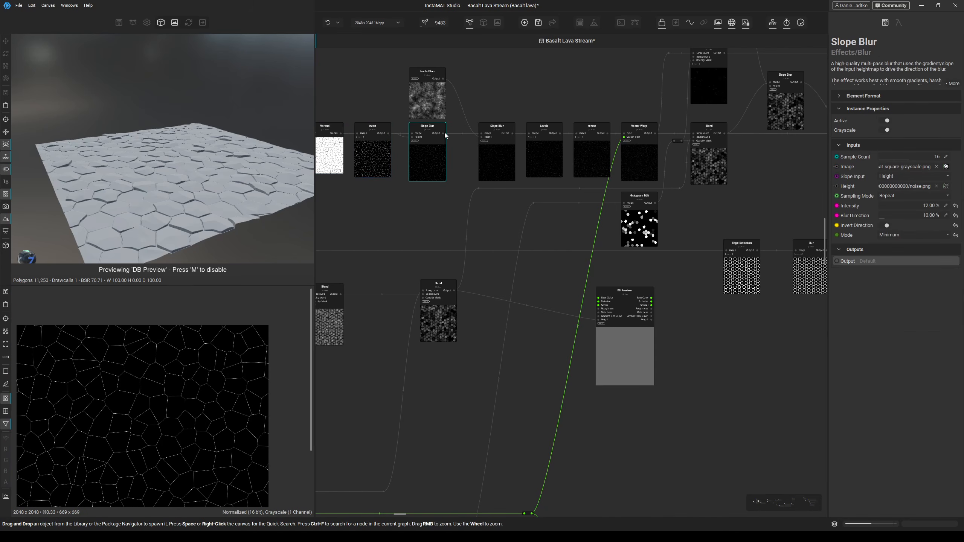
scroll(221, 373, up, 4)
scroll(221, 373, up, 2)
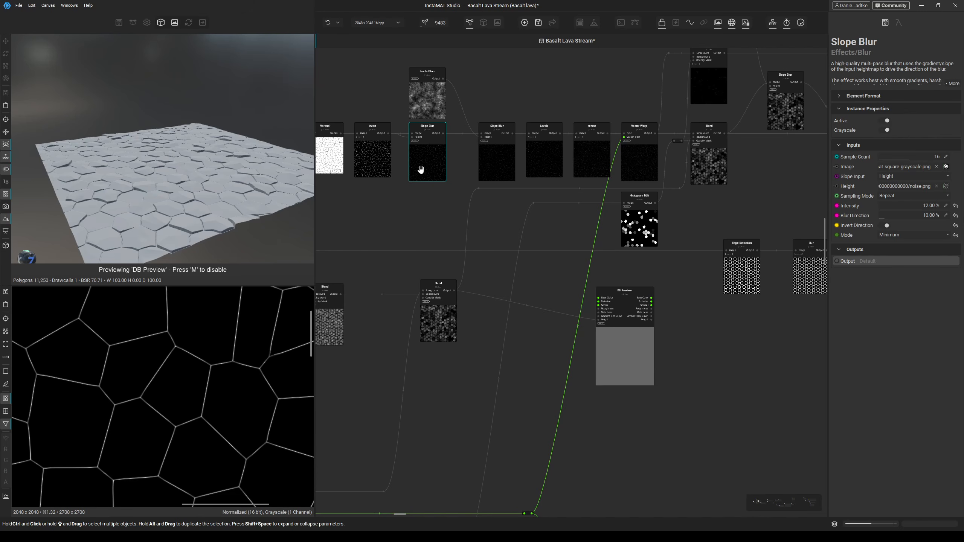
Examine the second Slope Blur node's settings and the Fractal Sum noise that drives it.
click(504, 160)
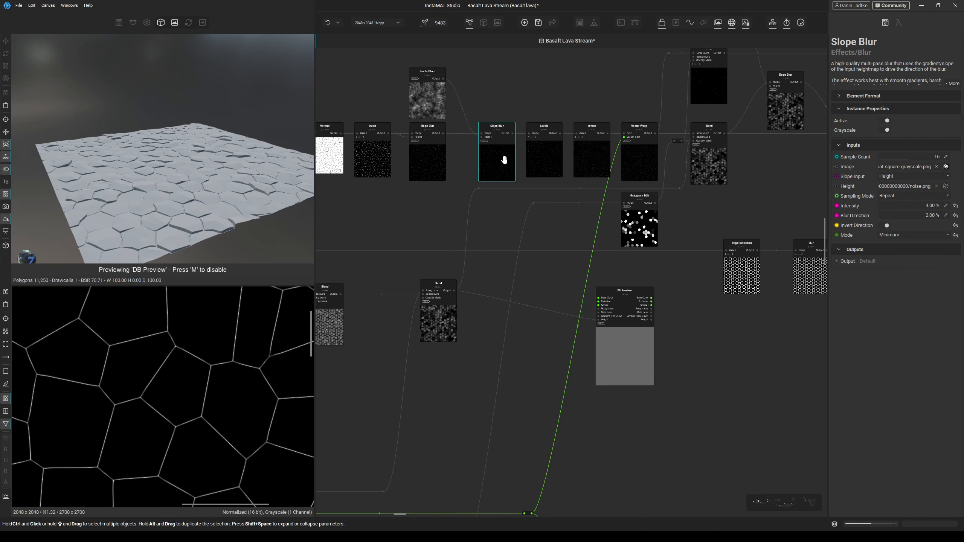
click(435, 95)
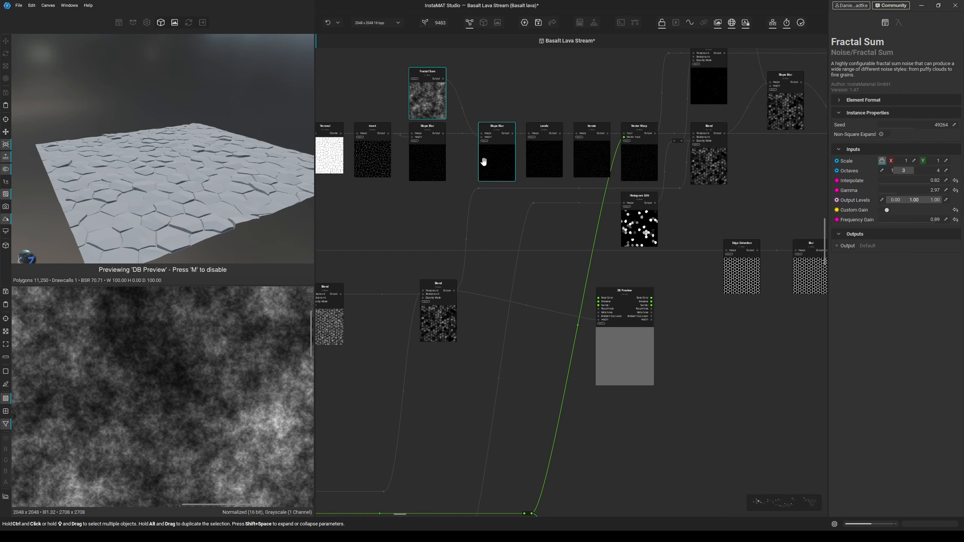
click(495, 152)
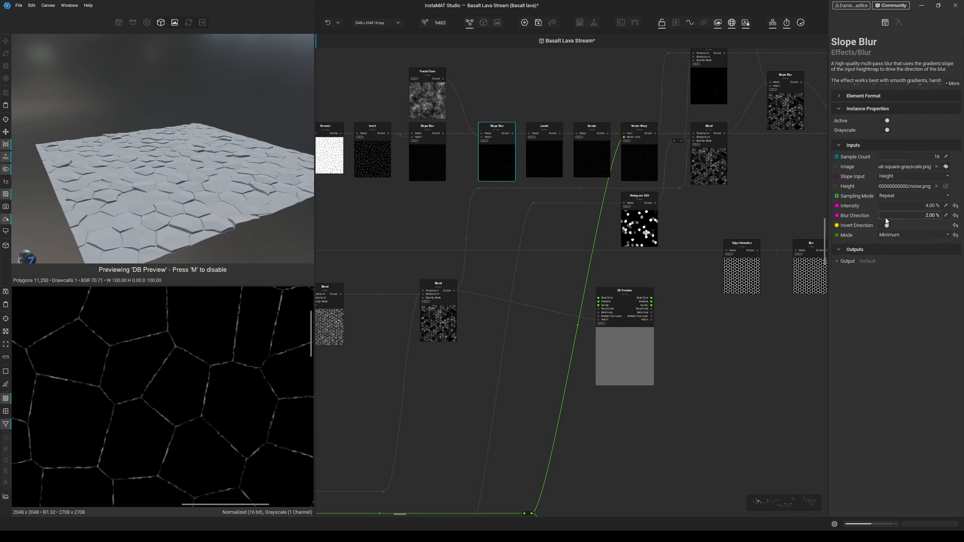
Examine how the Levels and Iterate nodes refine the crack lines.
click(549, 156)
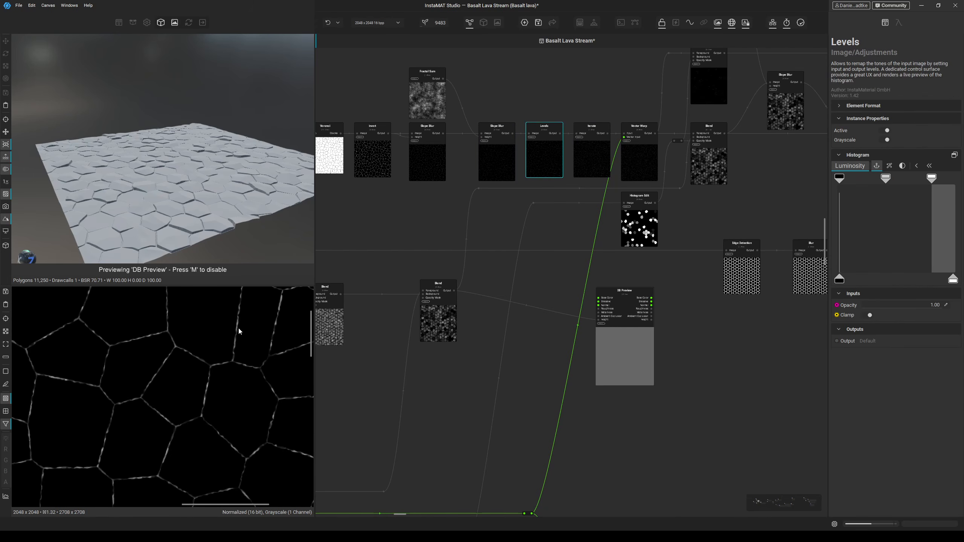
click(592, 151)
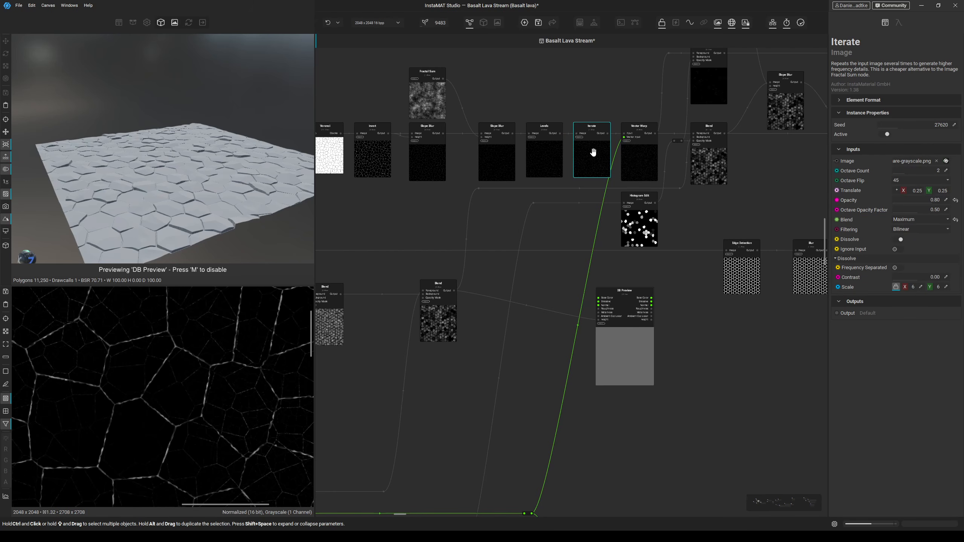
ctrl+click(557, 148)
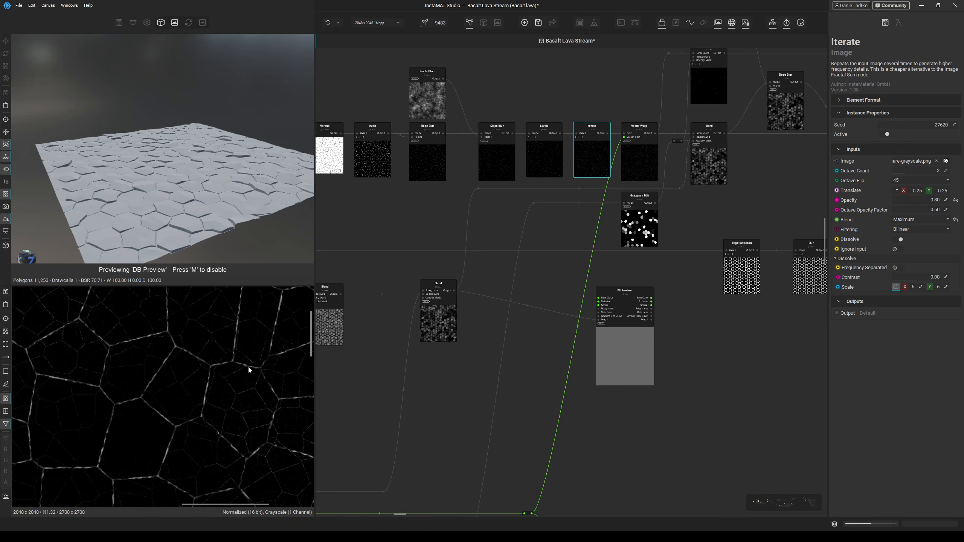
Examine the Iterate result, then the Vector Warp node's vector input and its warped crack lines.
scroll(248, 366, down, 6)
scroll(186, 372, up, 4)
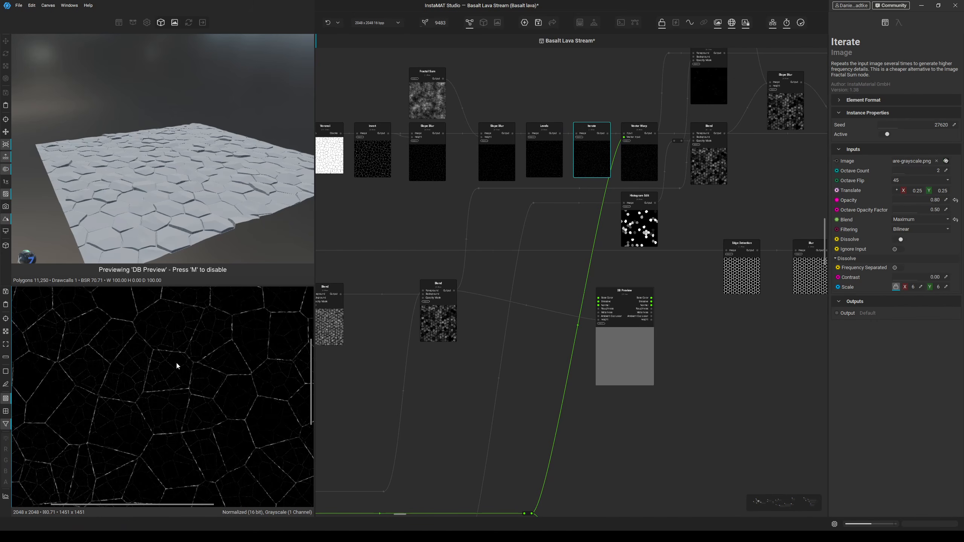
click(639, 156)
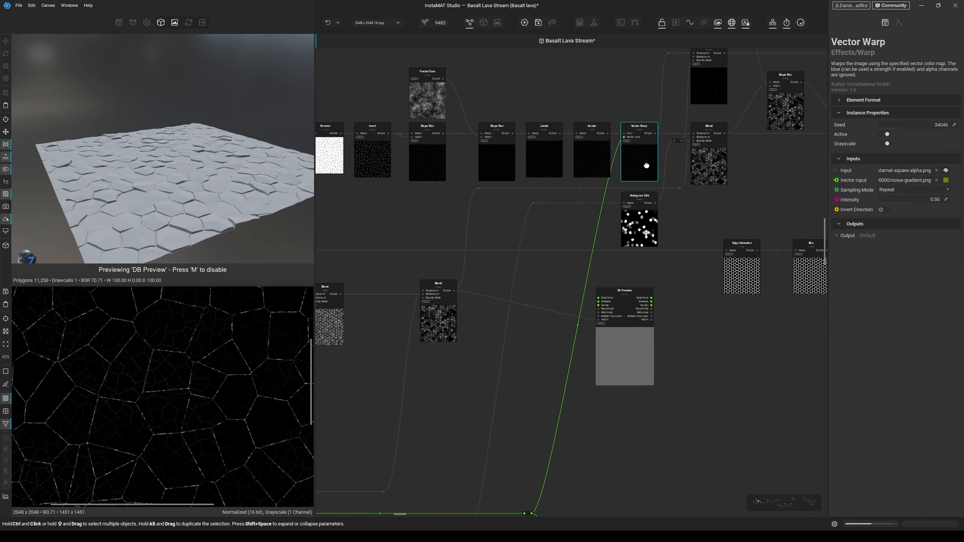
click(624, 137)
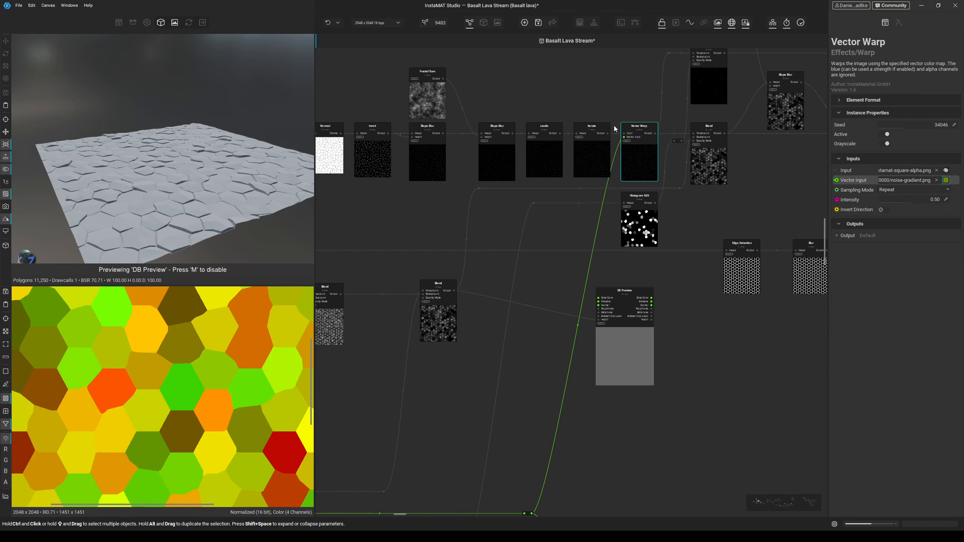
click(632, 152)
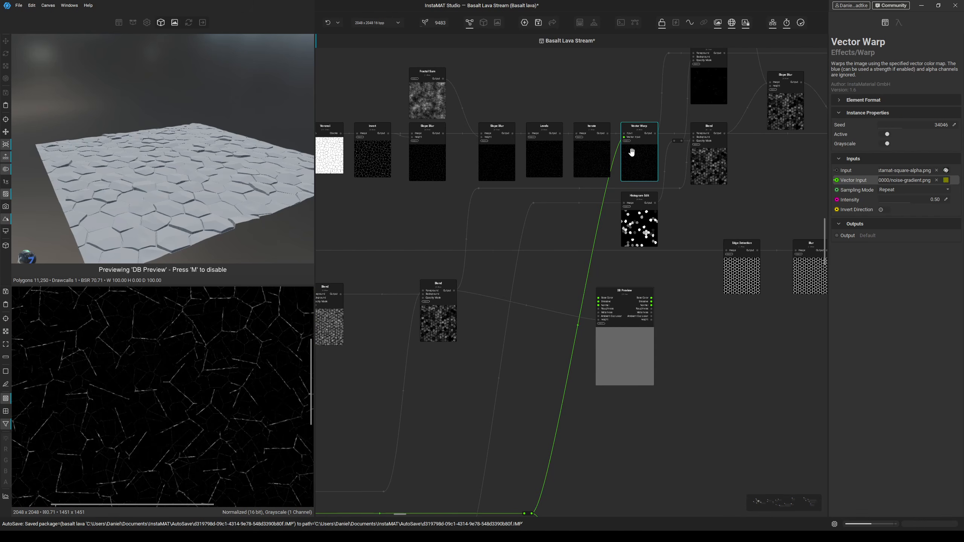
Move the DB Preview node above the crack chain and connect the Iterate output to its Height, inspecting the mesh from above.
middle_drag(681, 190, 640, 242)
drag(581, 388, 628, 143)
middle_drag(633, 134, 577, 252)
drag(577, 251, 572, 191)
drag(509, 303, 545, 186)
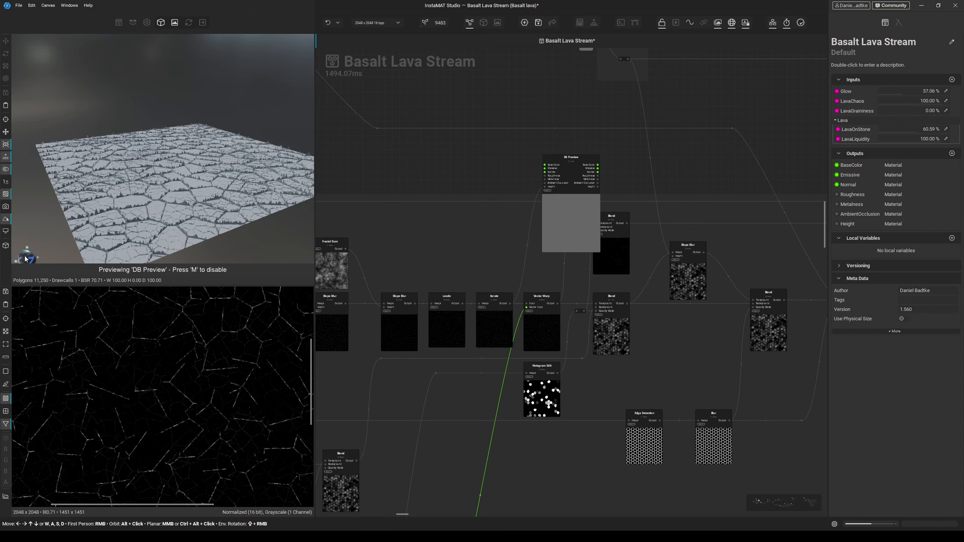
alt+drag(25, 259, 28, 60)
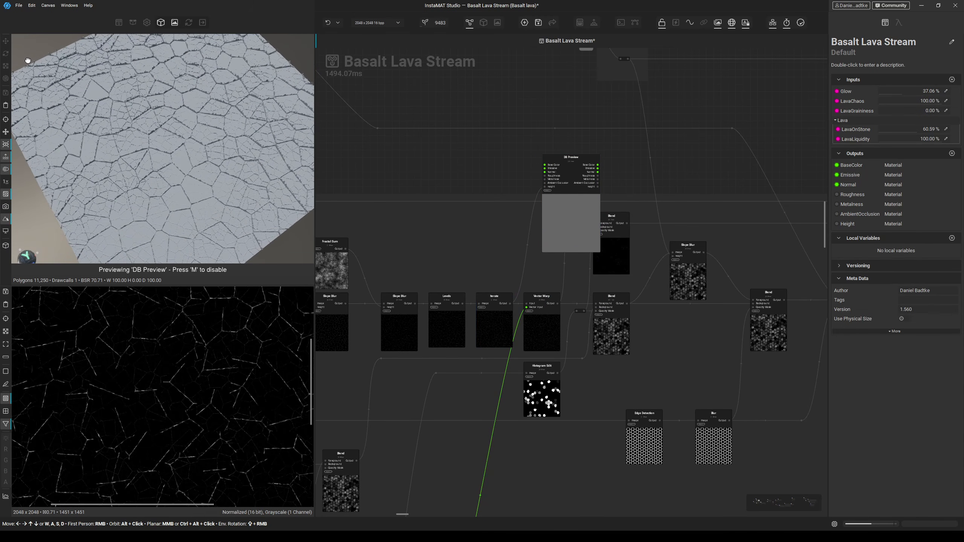
Connect the Vector Warp output to the DB Preview's Height and move the preview node below the upper Slope Blur.
drag(571, 224, 611, 215)
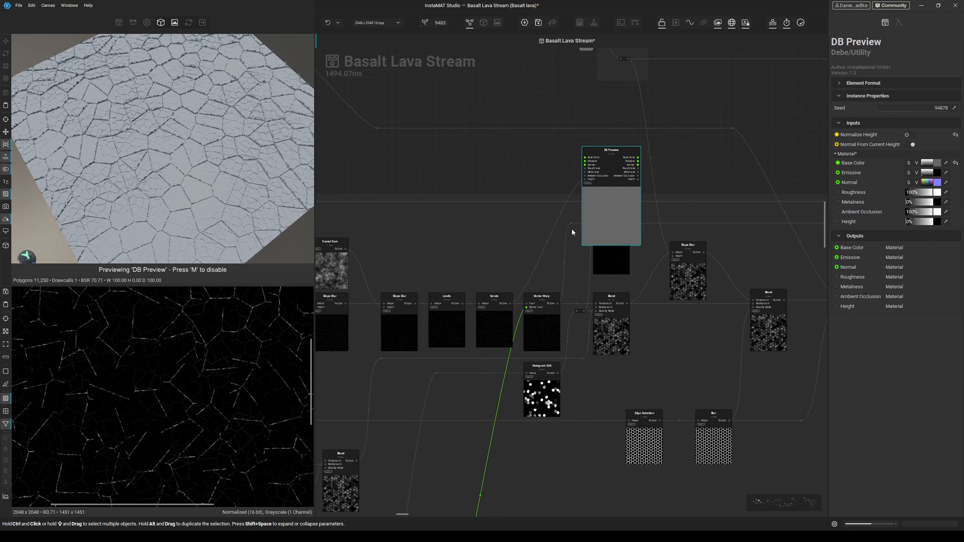
drag(557, 306, 587, 179)
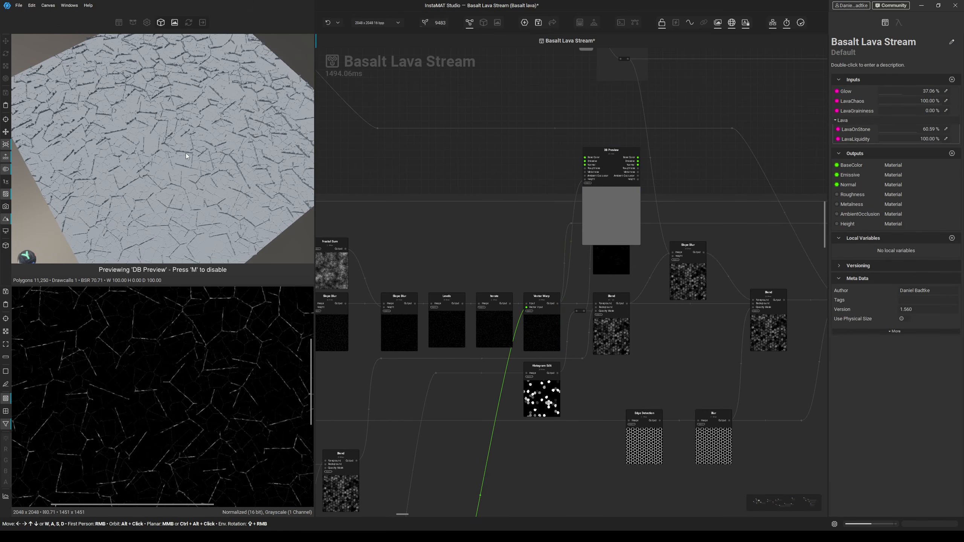
middle_drag(628, 195, 528, 181)
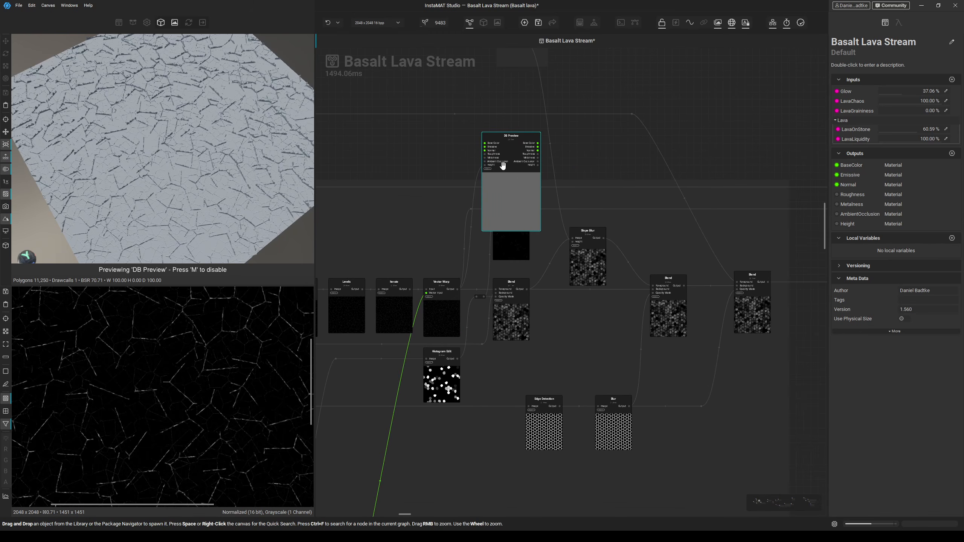
drag(502, 166, 575, 333)
middle_drag(505, 336, 567, 277)
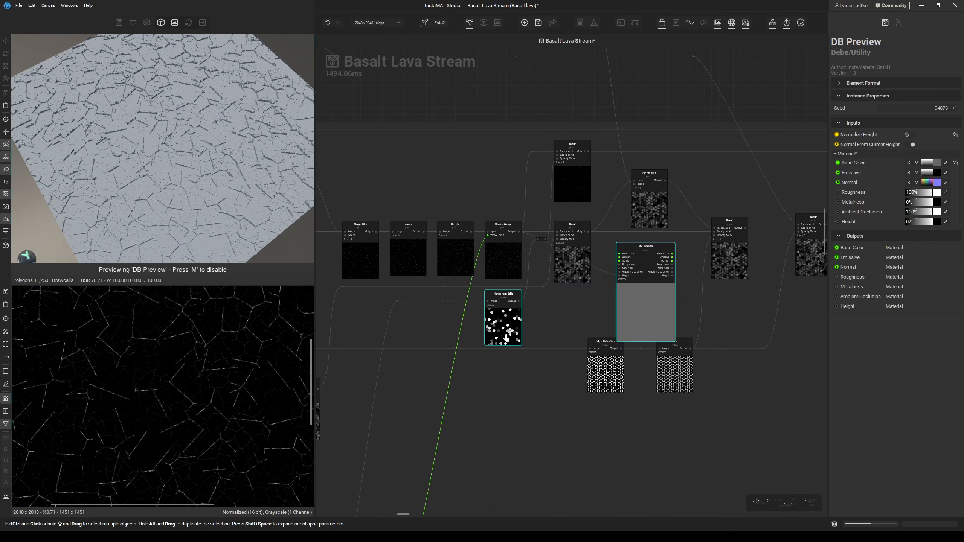
Examine the Histogram Edit mask and trace its image input back to the Flood Fill to Color node.
click(503, 322)
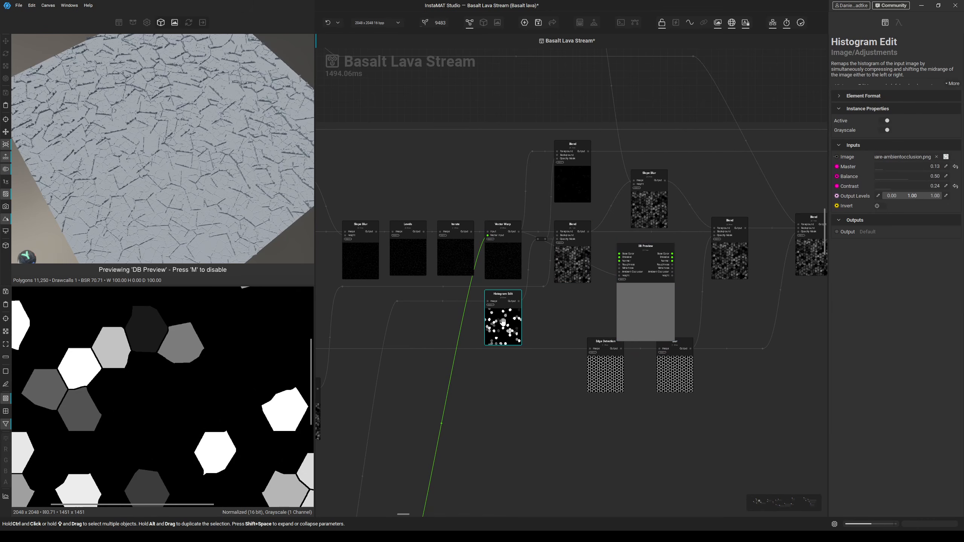
click(488, 301)
scroll(475, 332, down, 3)
middle_drag(475, 332, 561, 267)
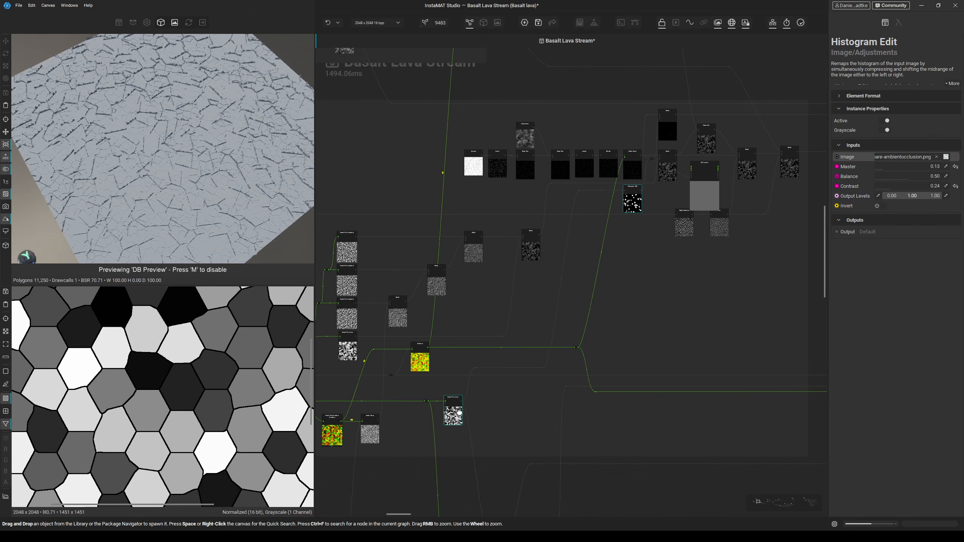
middle_drag(460, 412, 506, 374)
scroll(504, 375, up, 3)
click(498, 379)
scroll(500, 375, down, 6)
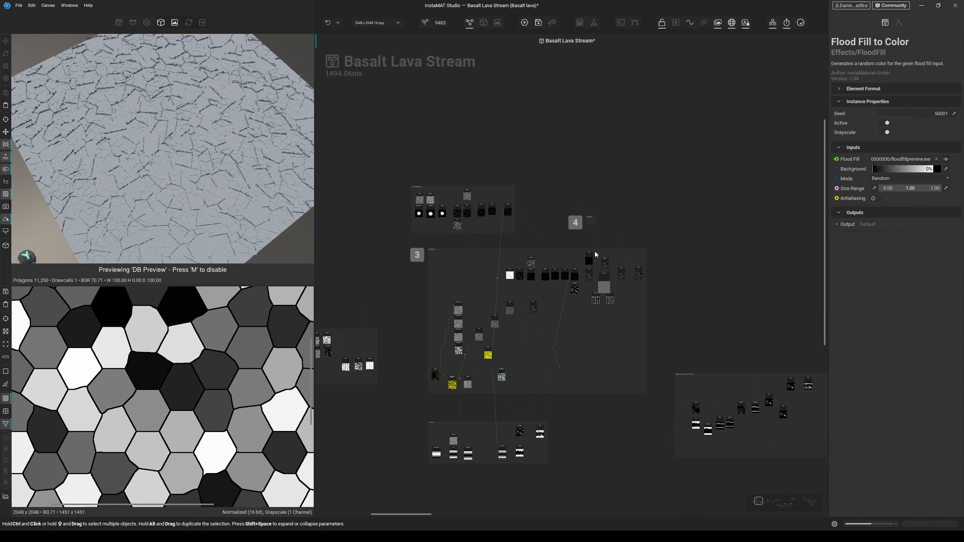
Return to the Histogram Edit node and examine which basalt cells its mask selects for cracks.
scroll(563, 304, up, 6)
middle_drag(595, 252, 494, 340)
scroll(531, 313, up, 2)
middle_drag(423, 368, 353, 408)
click(353, 408)
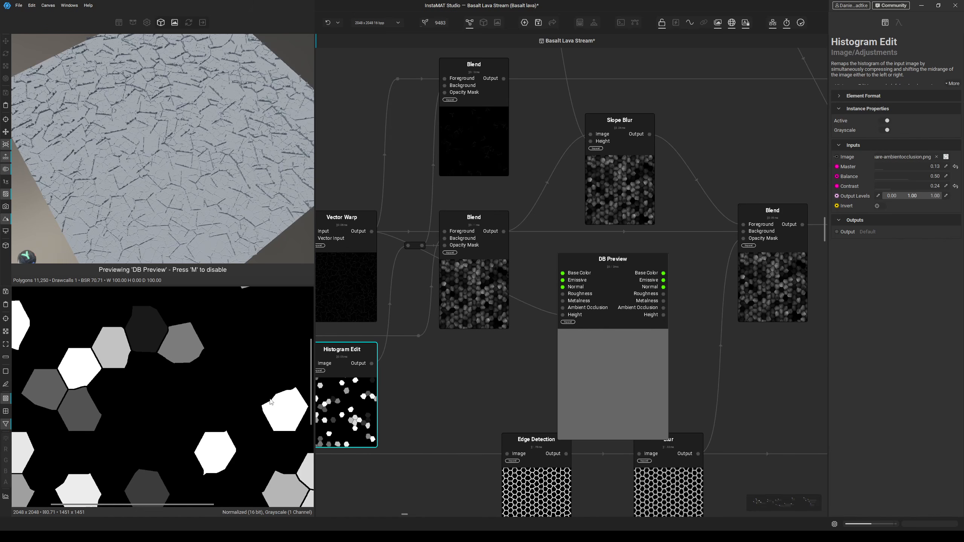
middle_drag(271, 402, 249, 382)
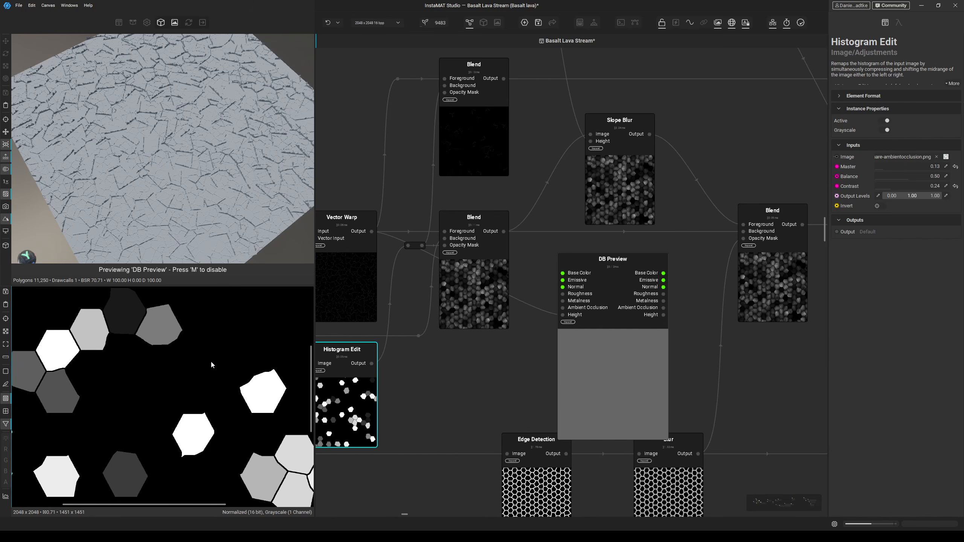
Connect the output of the masked crack Blend to the DB Preview's Height and inspect the cracked cells up close on the mesh.
drag(503, 232, 563, 315)
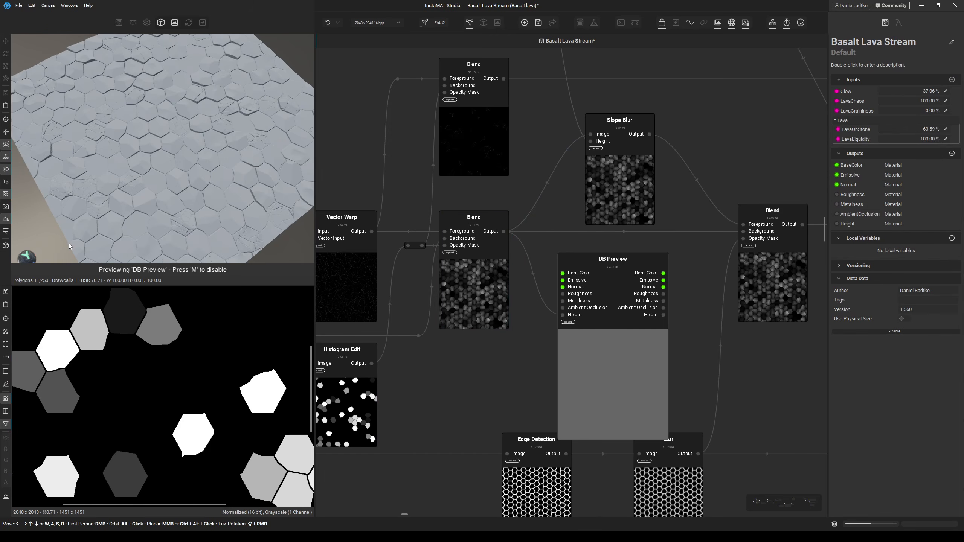
scroll(147, 184, up, 5)
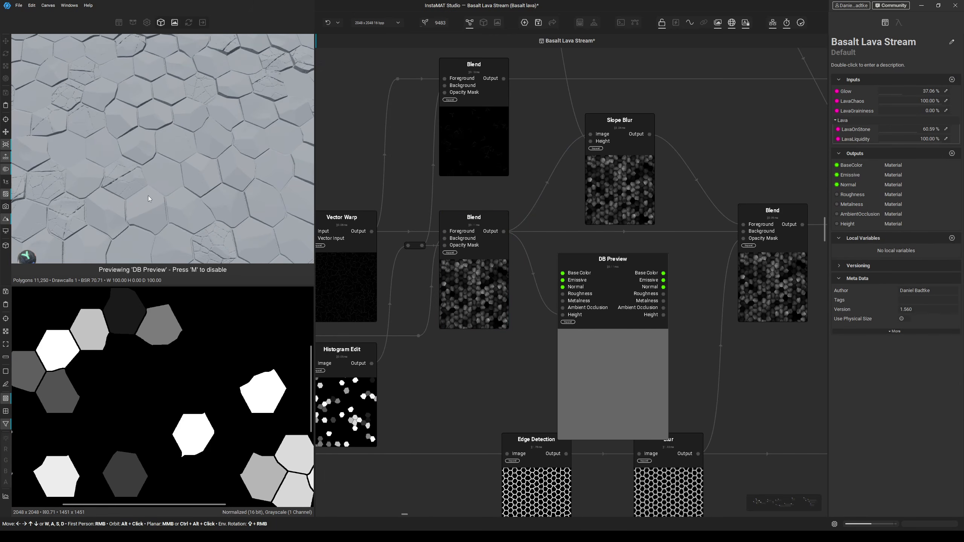
middle_drag(174, 145, 178, 166)
middle_drag(219, 141, 178, 177)
middle_drag(253, 174, 217, 155)
scroll(230, 176, down, 3)
scroll(400, 312, down, 5)
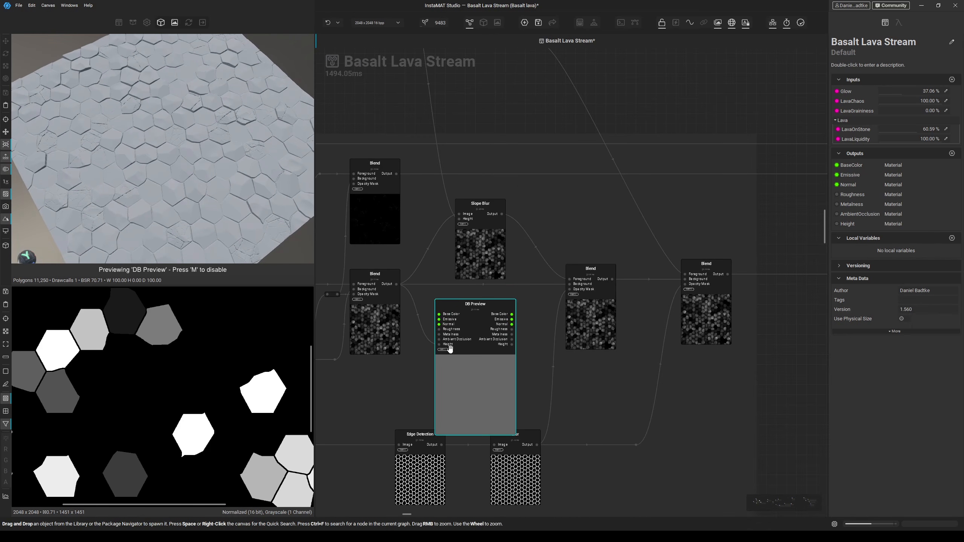
Move the DB Preview above the later Blends, connect the Slope Blur output to its Height and inspect the roughened cells.
drag(452, 370, 581, 233)
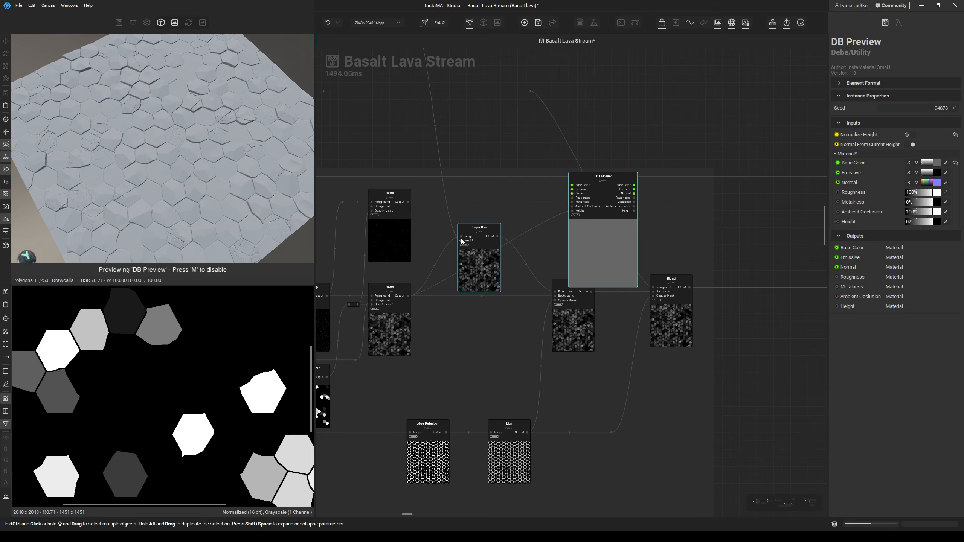
scroll(470, 254, up, 2)
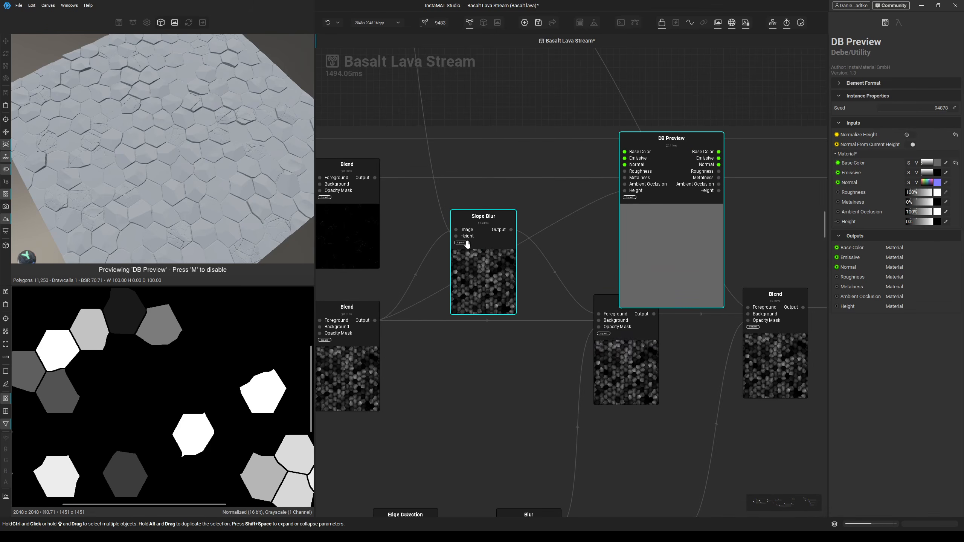
drag(510, 229, 622, 190)
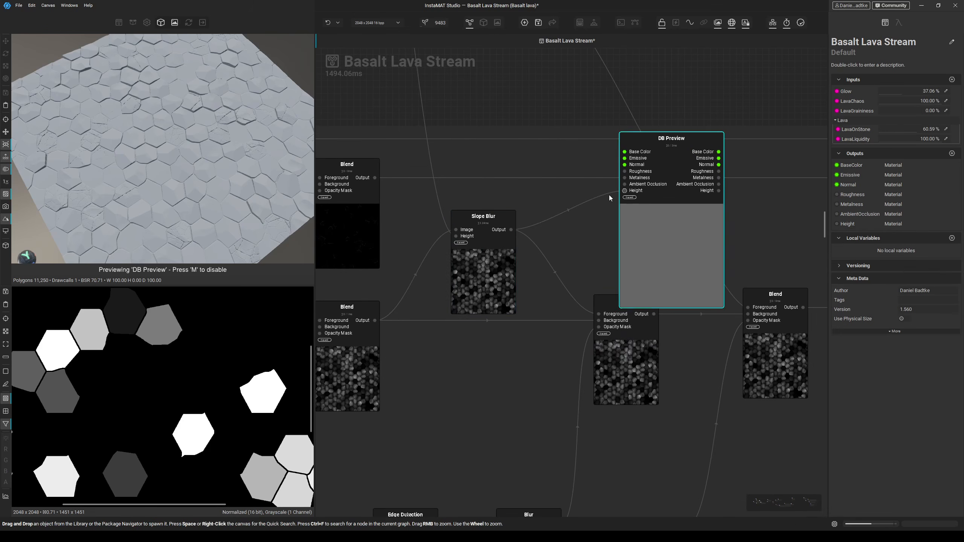
middle_drag(456, 175, 477, 178)
scroll(178, 196, up, 5)
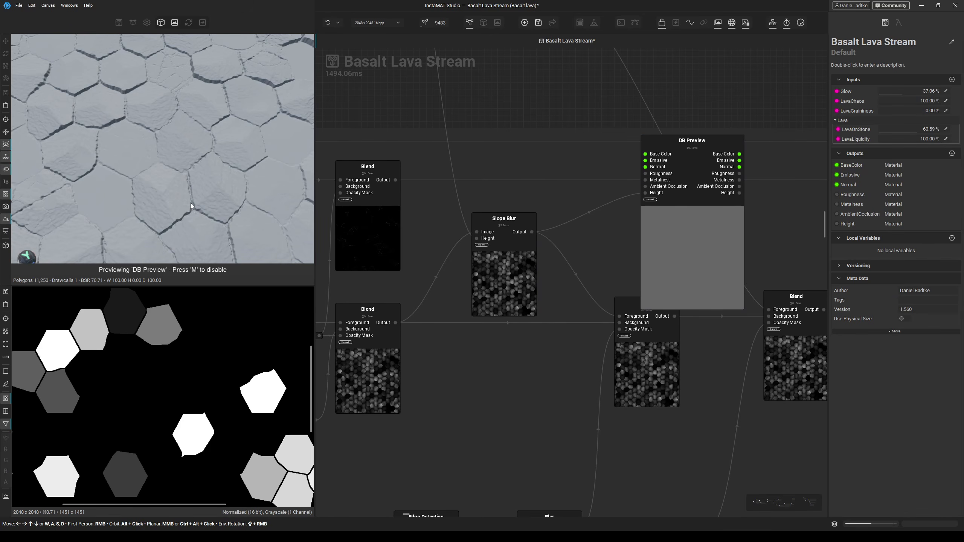
scroll(439, 290, down, 2)
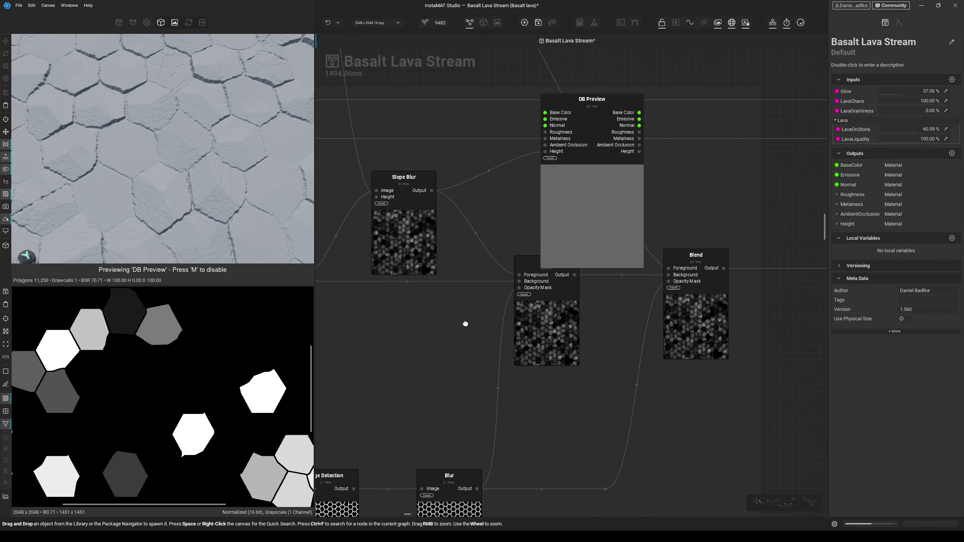
Examine the Slope Blur's height input and trace it back to the Fractal Sum noise in the group above.
scroll(458, 241, up, 1)
scroll(514, 295, up, 1)
scroll(514, 295, down, 2)
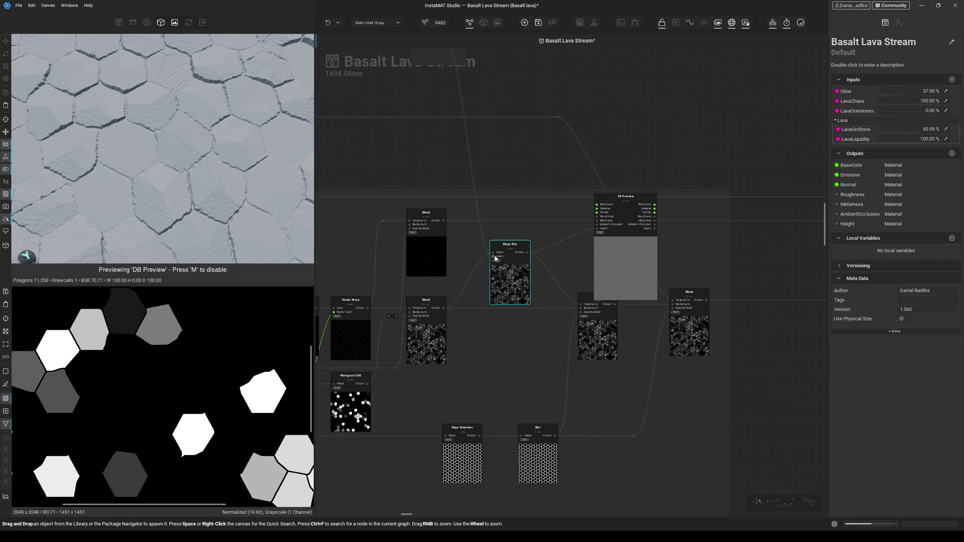
click(494, 258)
scroll(212, 357, down, 3)
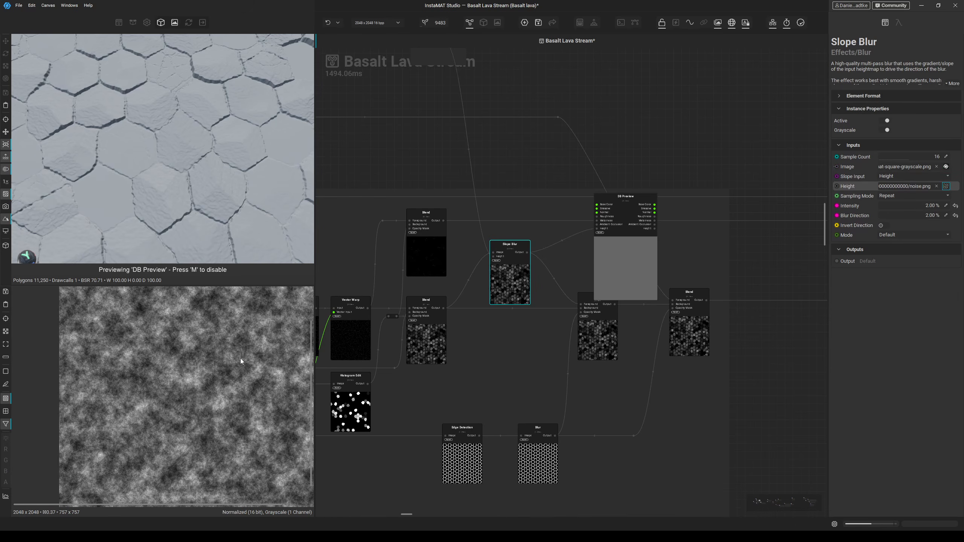
scroll(400, 195, down, 2)
middle_drag(398, 156, 539, 260)
middle_drag(492, 206, 604, 230)
middle_drag(399, 189, 517, 208)
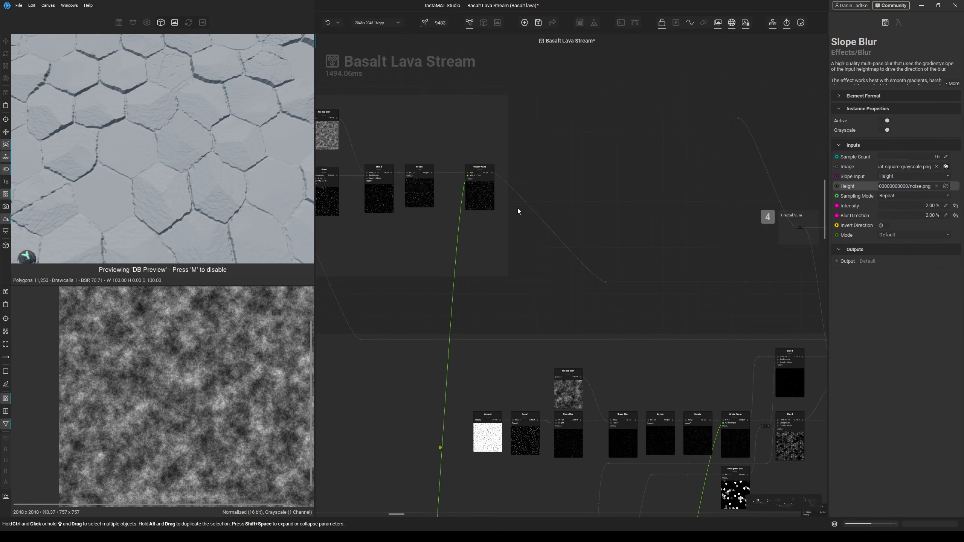
middle_drag(383, 167, 508, 195)
click(454, 173)
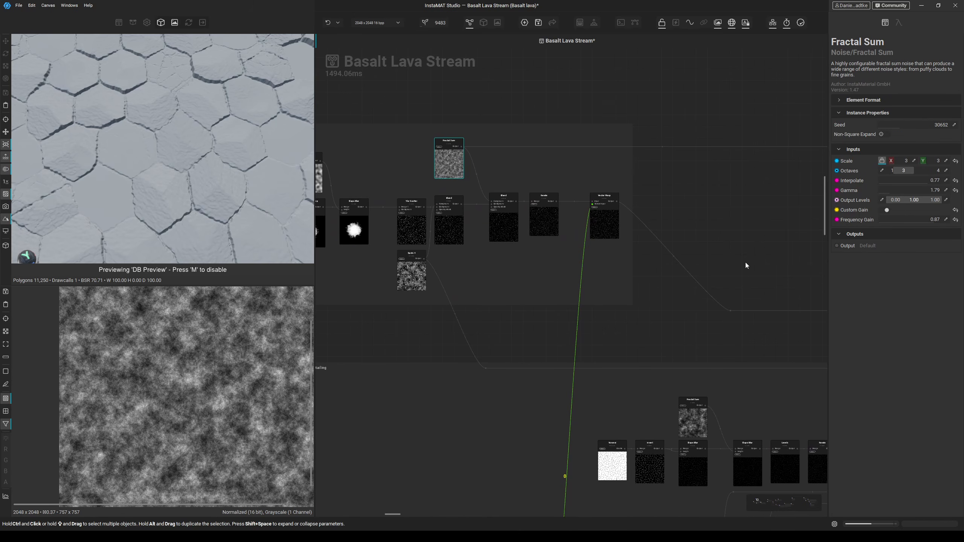
Move the DB Preview clear of the Blend after the Slope Blur and connect that Blend's output to its Height.
middle_drag(730, 283, 654, 262)
middle_drag(724, 315, 573, 244)
scroll(573, 244, up, 3)
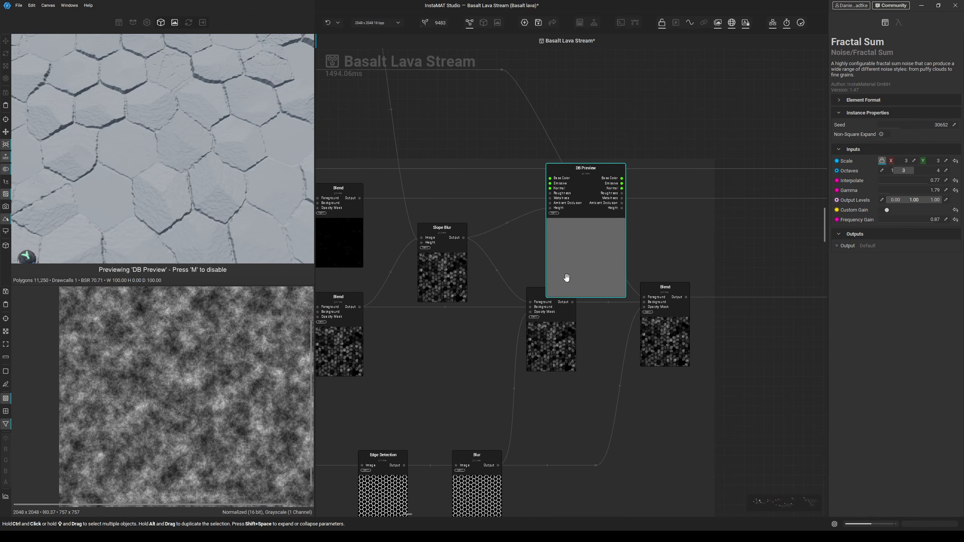
drag(566, 275, 624, 278)
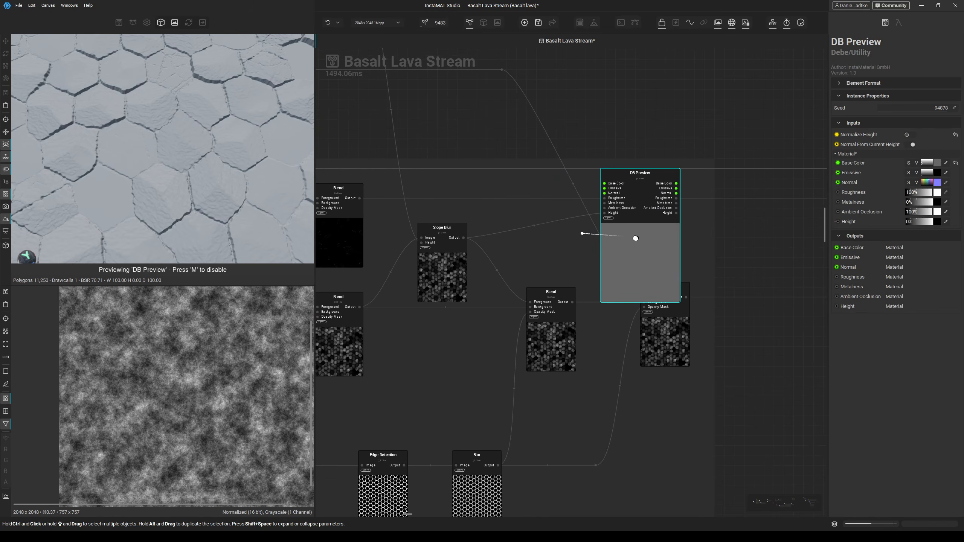
click(445, 268)
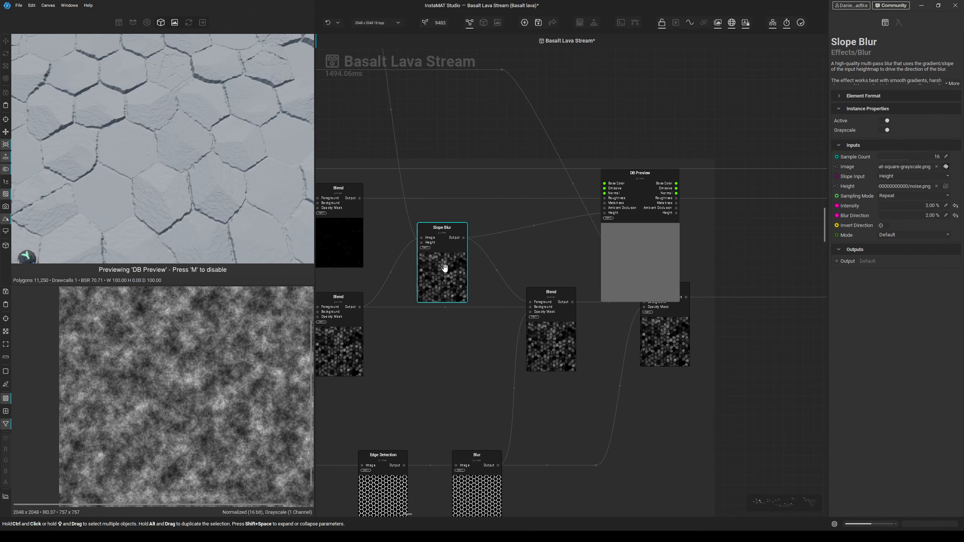
click(342, 353)
drag(605, 213, 572, 302)
Examine the Edge Detection and Blur nodes that build the edge mask for the Blend.
middle_drag(497, 373, 557, 262)
click(443, 394)
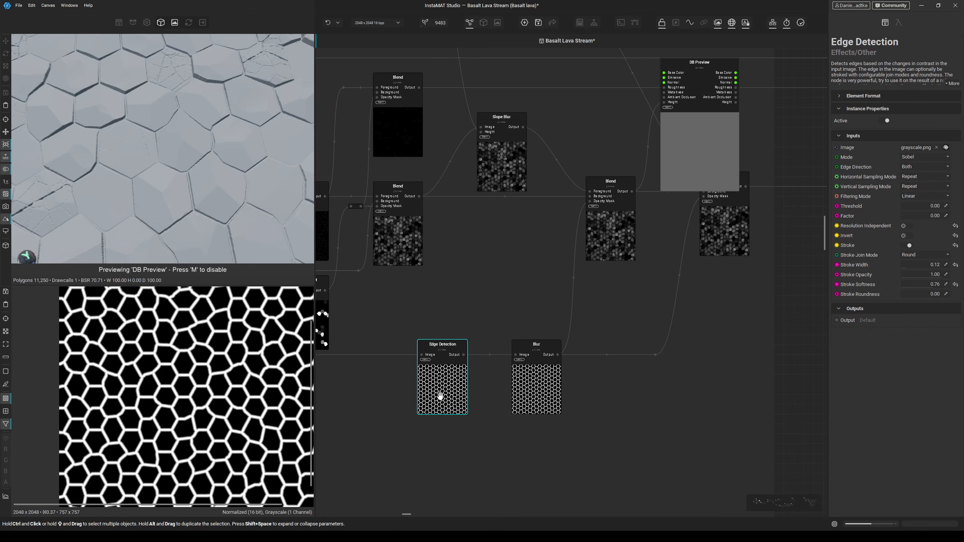
click(544, 388)
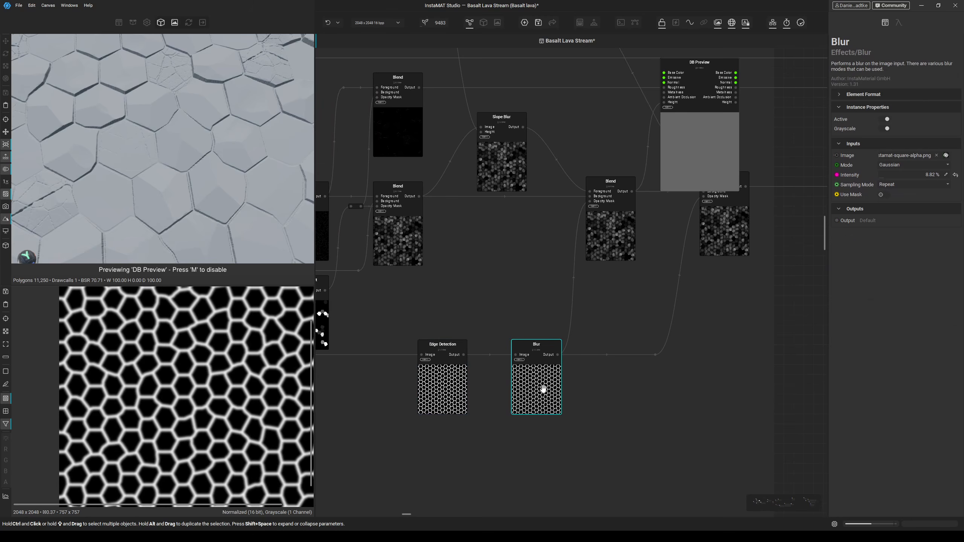
Trace the connection feeding the Edge Detection node back to the Distance node in the earlier group.
scroll(457, 315, down, 3)
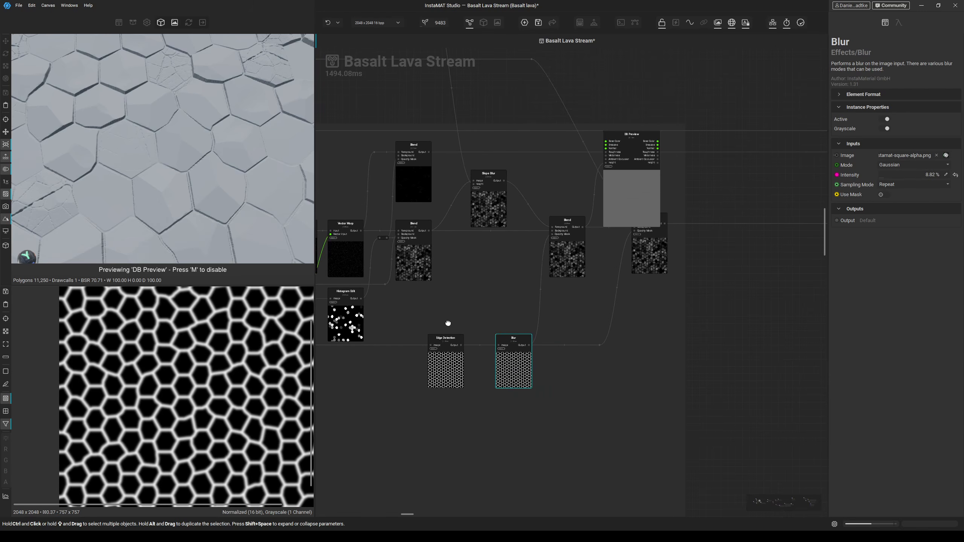
middle_drag(448, 323, 568, 306)
ctrl+click(565, 351)
scroll(562, 338, up, 4)
click(542, 320)
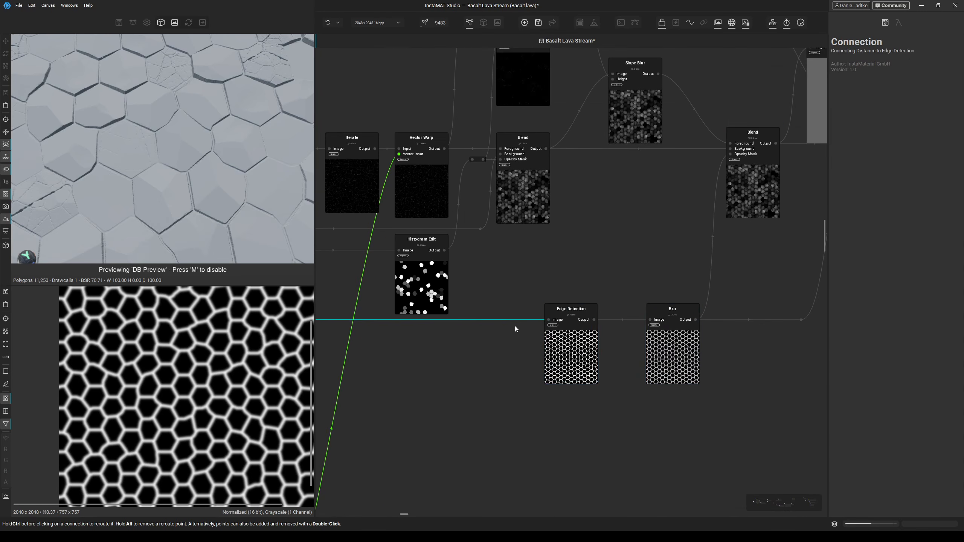
scroll(515, 325, down, 4)
middle_drag(364, 369, 757, 329)
scroll(503, 327, down, 3)
middle_drag(321, 324, 713, 310)
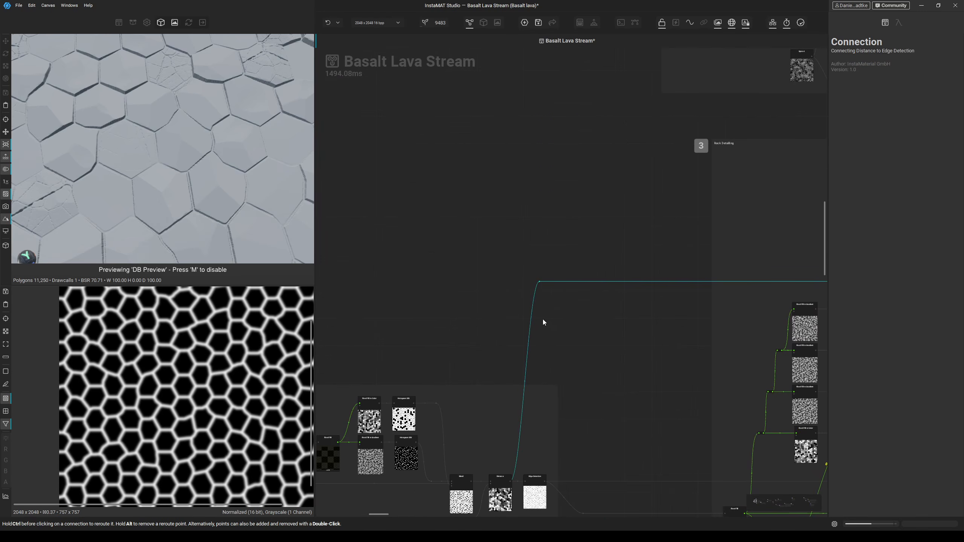
Examine the Distance node's output and the Edge Detection node beside it in the earlier group.
middle_drag(514, 511, 546, 413)
scroll(547, 413, up, 5)
click(508, 309)
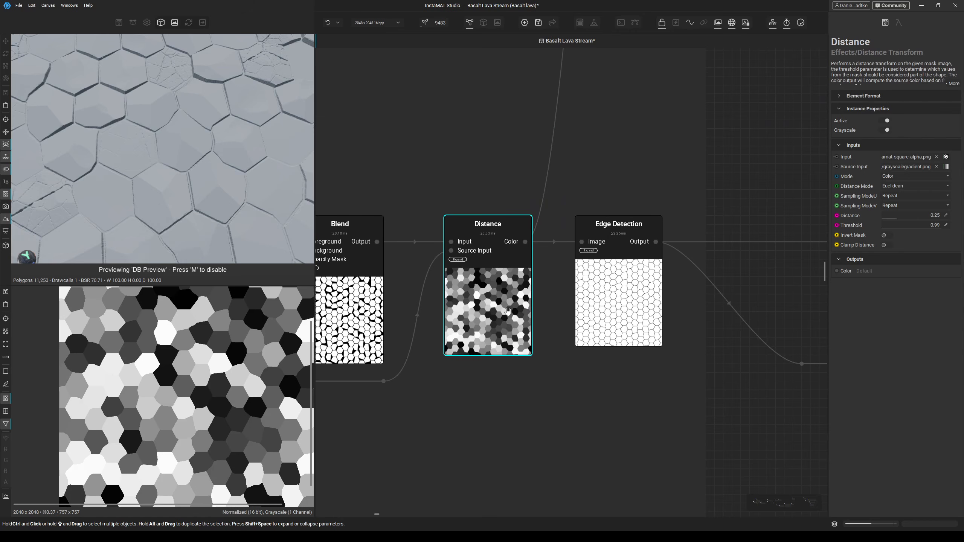
middle_drag(670, 313, 520, 387)
ctrl+click(520, 386)
scroll(505, 371, down, 3)
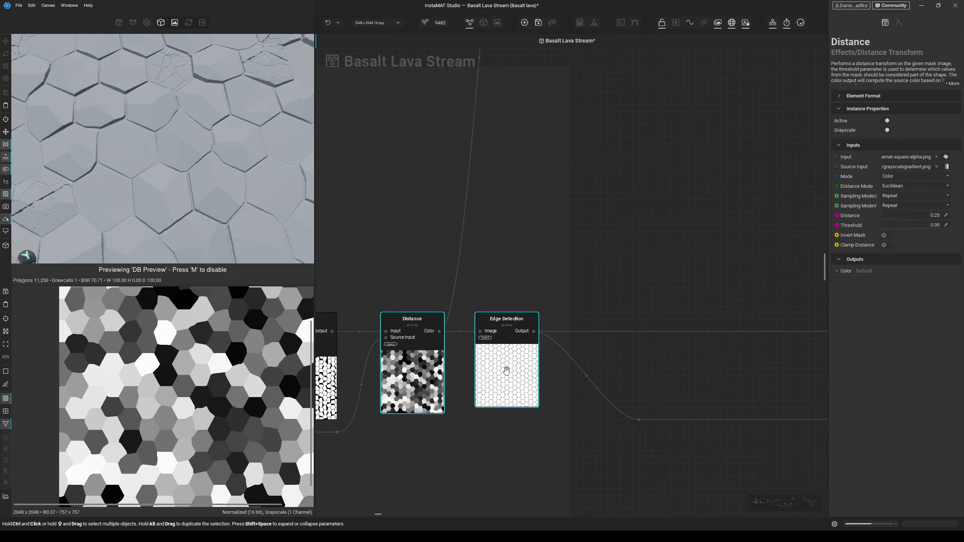
scroll(506, 368, down, 5)
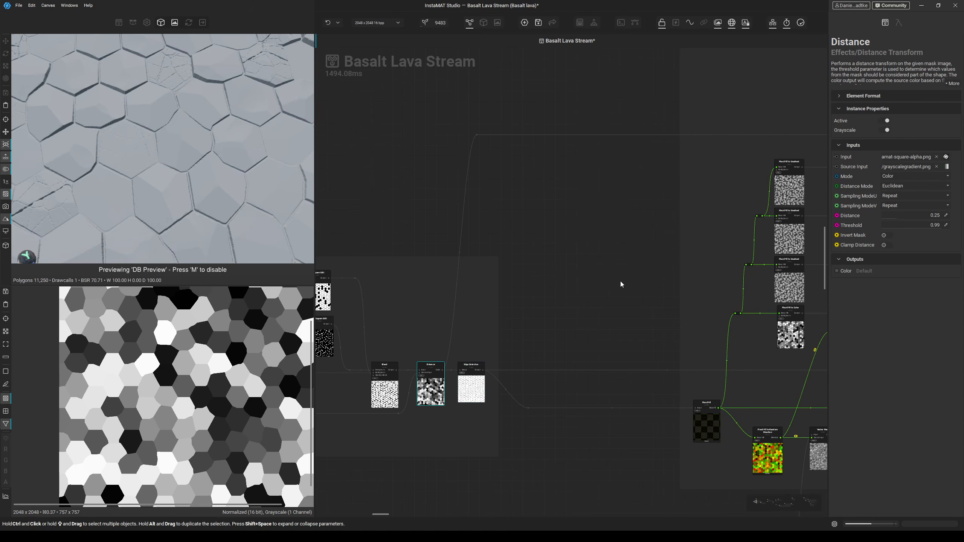
Follow the edge mask from the second Edge Detection node through Blur to the Blend's Opacity Mask.
middle_drag(759, 267, 530, 297)
mouse_move(755, 285)
middle_down()
mouse_move(527, 321)
mouse_move(575, 331)
middle_up()
scroll(626, 256, up, 6)
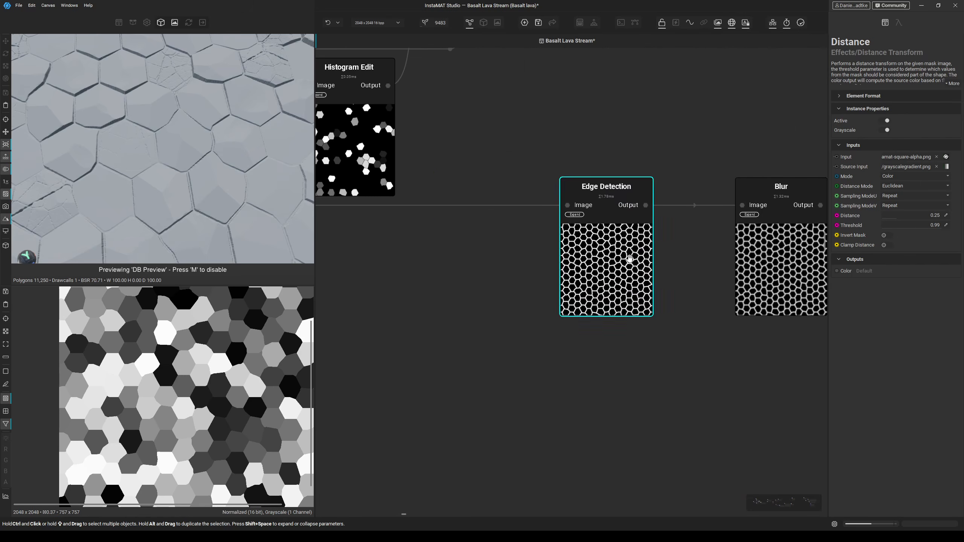
middle_drag(619, 276, 482, 310)
middle_drag(720, 223, 635, 291)
middle_drag(658, 256, 568, 378)
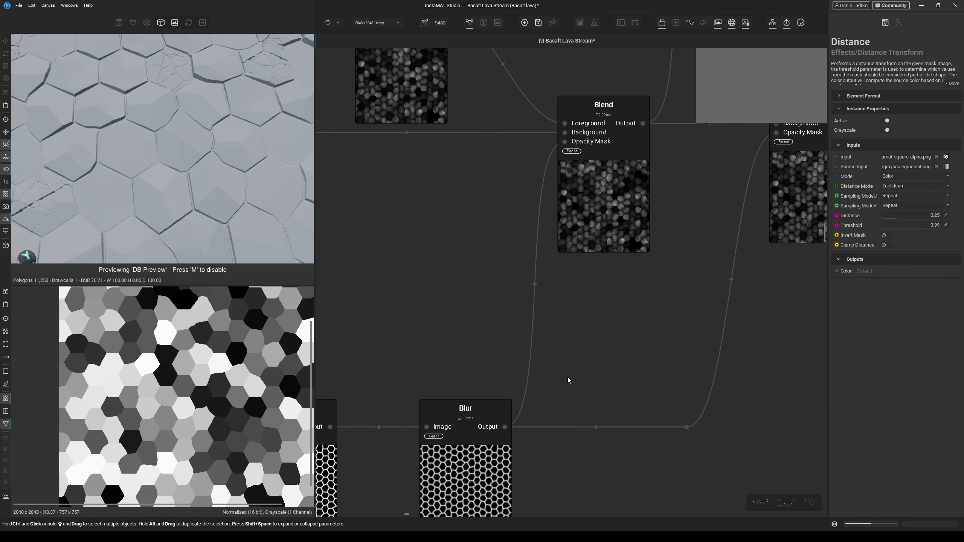
Examine the masked Blend's height output and its effect on the stones in the 3D preview.
click(606, 185)
scroll(647, 224, up, 1)
middle_drag(648, 218, 559, 369)
scroll(559, 369, down, 2)
click(657, 228)
scroll(258, 208, down, 3)
middle_drag(238, 224, 215, 181)
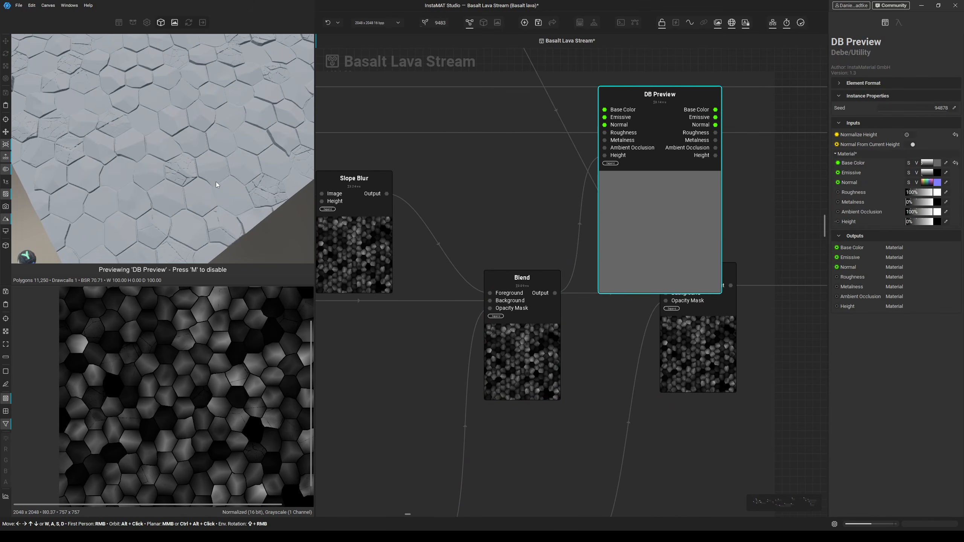
Shift the DB Preview slightly and connect the unmasked Slope Blur output to its Height.
scroll(216, 181, up, 3)
scroll(515, 207, down, 1)
middle_drag(515, 207, 486, 216)
drag(604, 241, 650, 241)
click(510, 202)
click(377, 206)
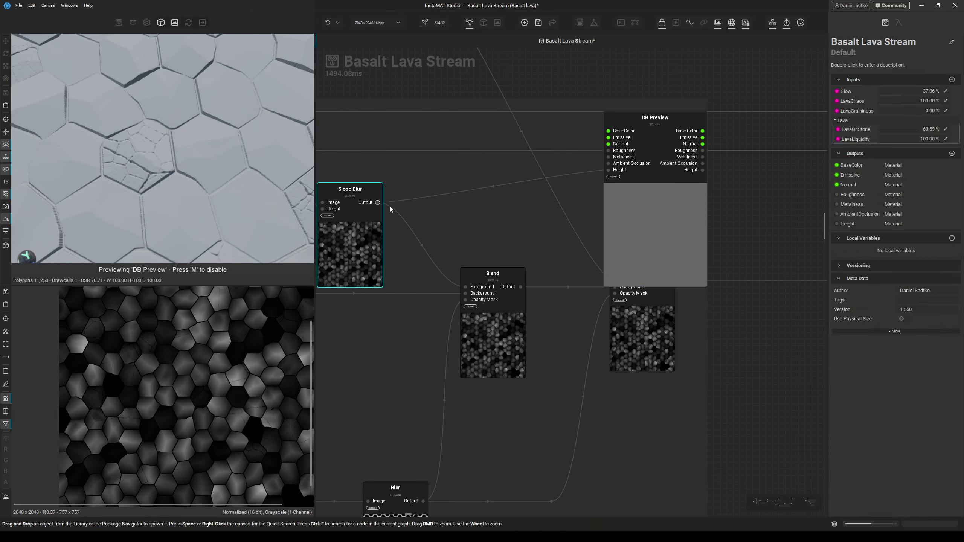
Connect the edge-masked Blend's output to the DB Preview's Height and inspect the stone edges.
middle_drag(456, 205, 503, 189)
click(567, 272)
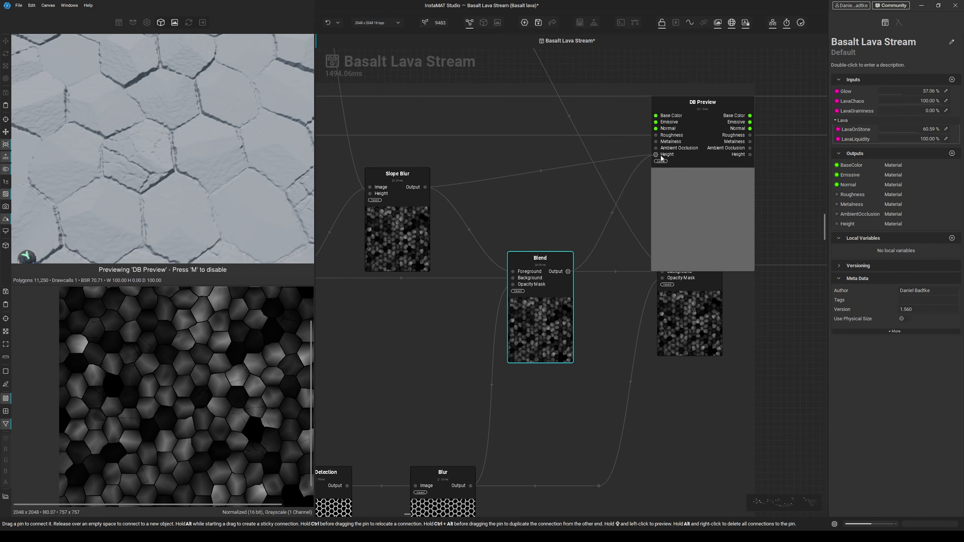
drag(661, 156, 656, 154)
middle_drag(118, 207, 168, 199)
scroll(432, 227, down, 3)
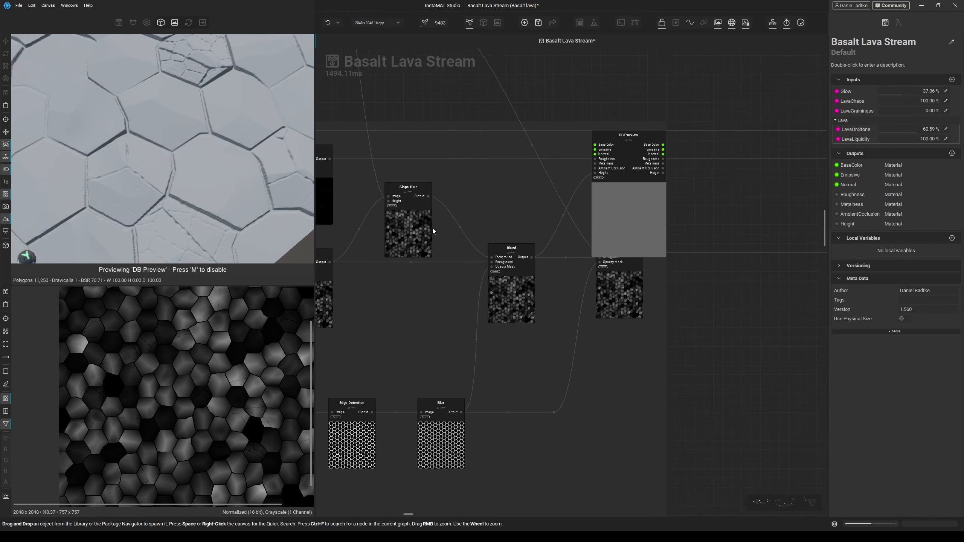
Connect the Blend ahead of the Slope Blur to the DB Preview's Height and inspect the unroughened edges up close.
drag(360, 254, 625, 164)
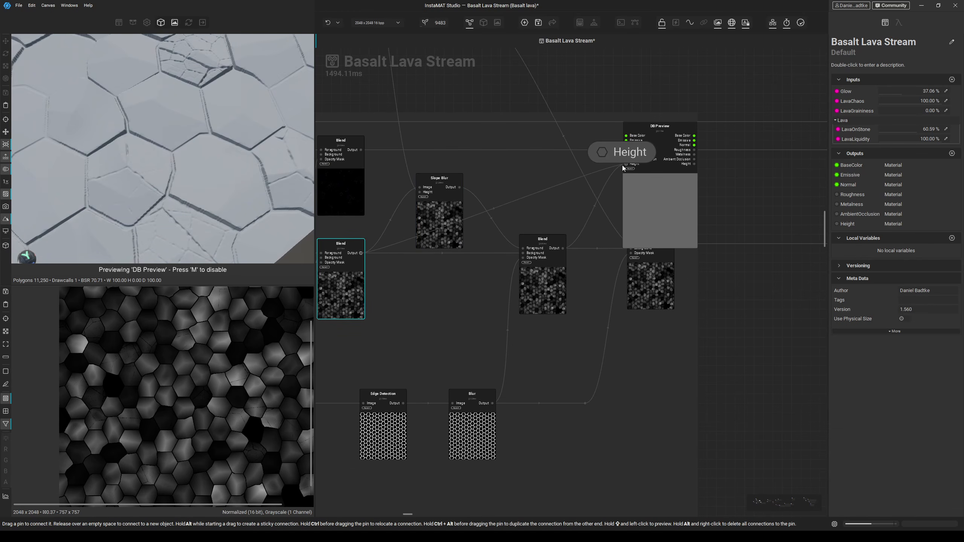
middle_drag(241, 194, 231, 187)
scroll(257, 219, up, 4)
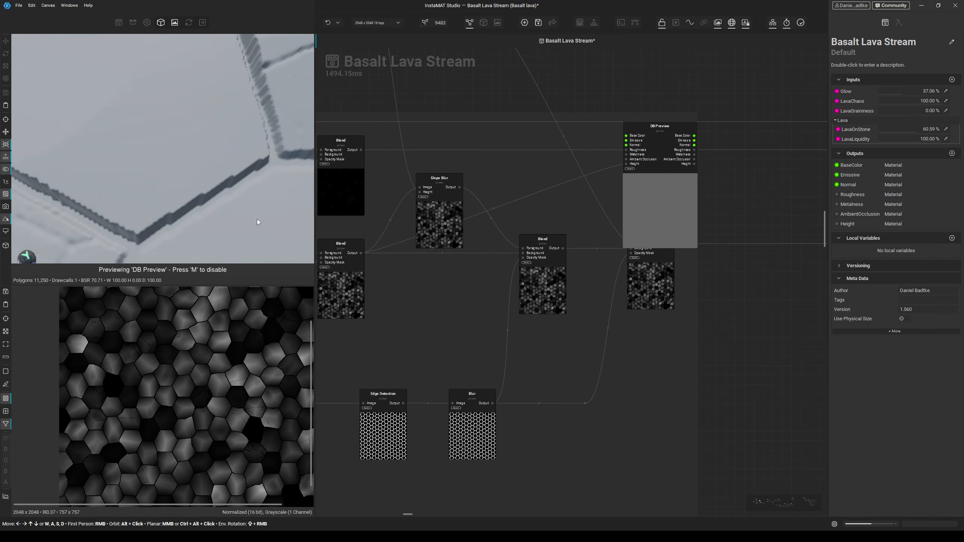
scroll(251, 214, down, 4)
Switch the DB Preview's Height back to the Blend after the Slope Blur and compare the edges.
drag(562, 247, 599, 210)
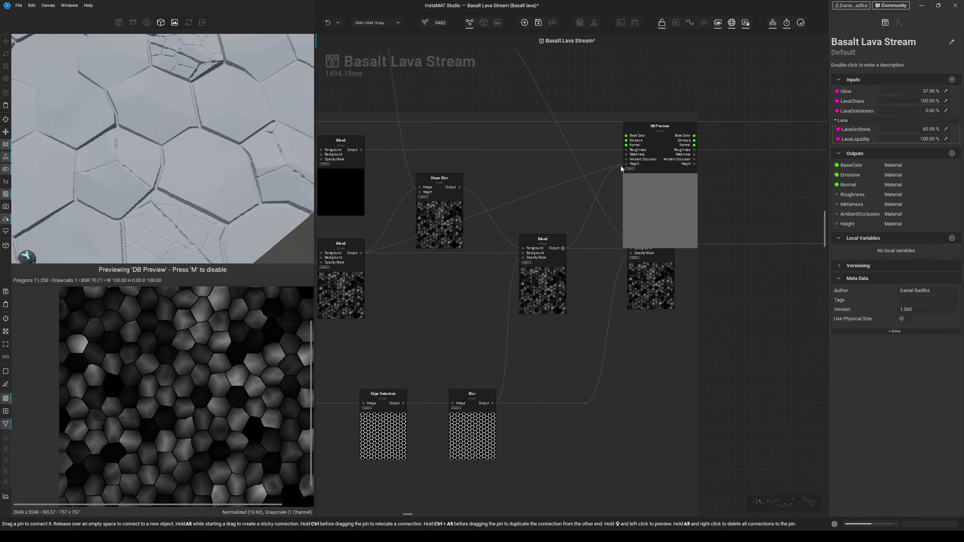
drag(621, 166, 626, 164)
middle_drag(244, 189, 193, 230)
middle_drag(577, 245, 494, 270)
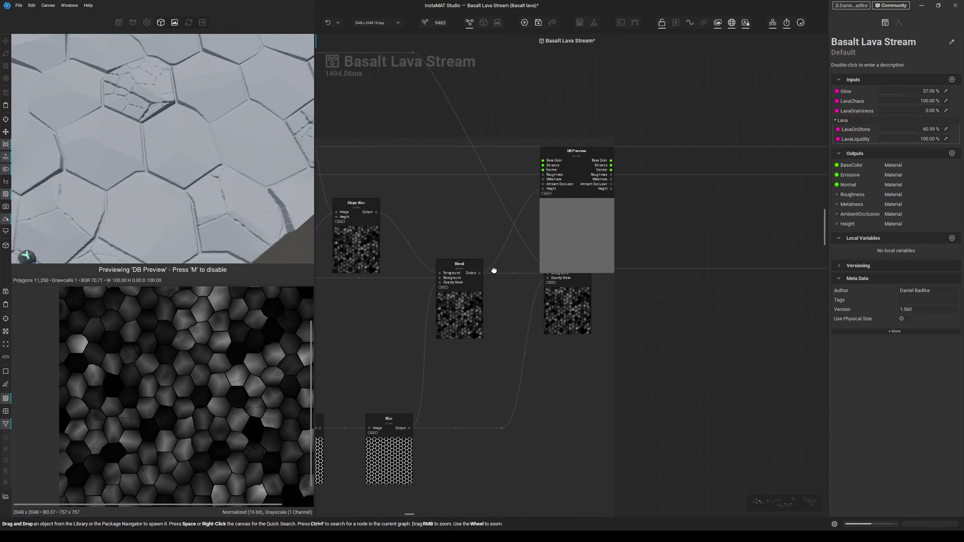
Move the DB Preview clear of the last Blend in the group, placing it beyond that node.
drag(552, 228, 639, 299)
scroll(614, 302, up, 2)
scroll(610, 310, down, 1)
middle_drag(586, 311, 614, 311)
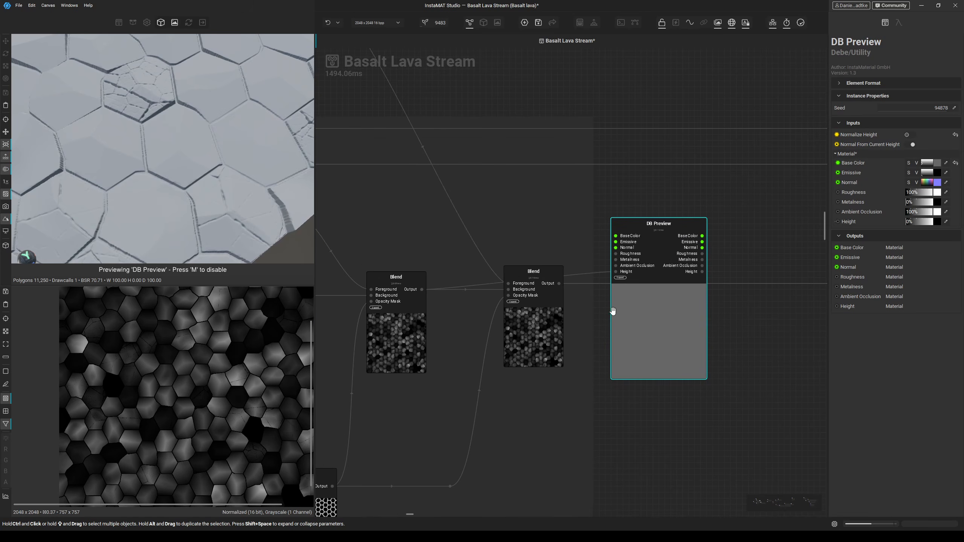
drag(614, 311, 619, 275)
Examine the scattered chip texture feeding the last Blend's Foreground input in the image preview.
click(509, 286)
scroll(228, 353, up, 5)
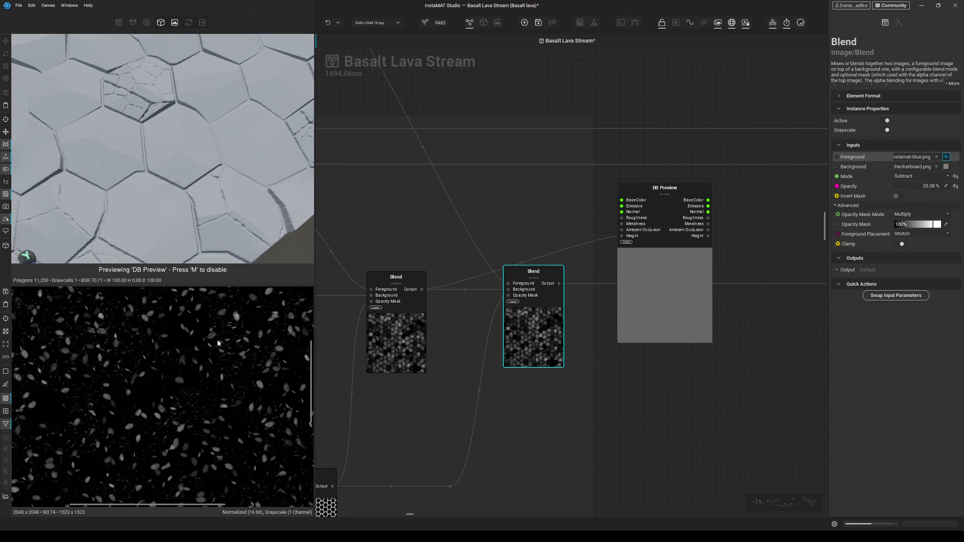
scroll(627, 362, down, 3)
scroll(598, 313, up, 4)
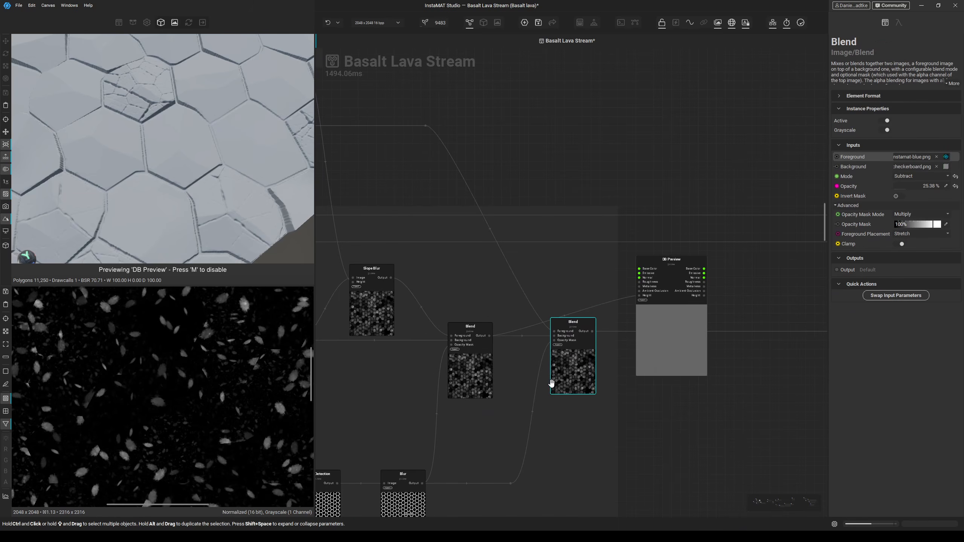
scroll(586, 346, up, 2)
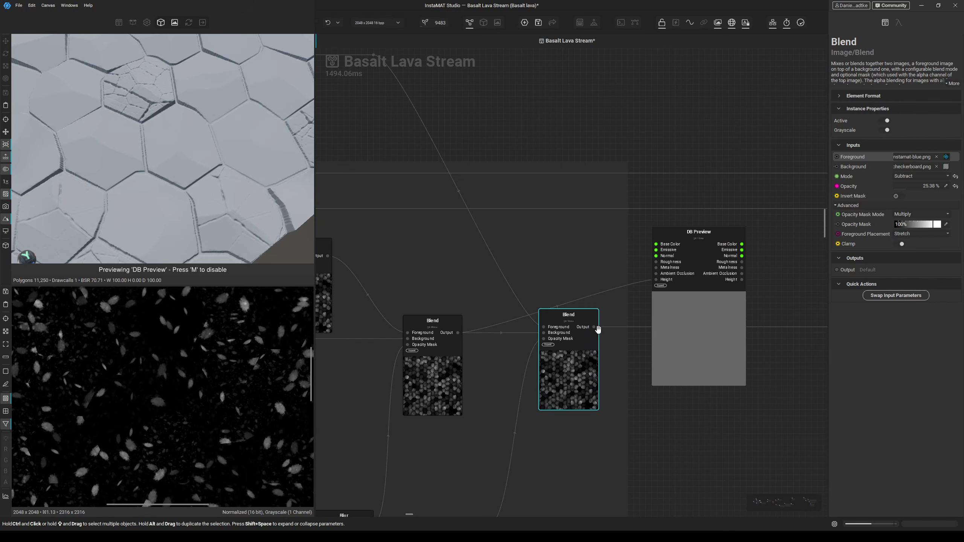
Connect the last Blend's output to the DB Preview's Height and inspect the chipped edges in 3D.
drag(593, 326, 654, 279)
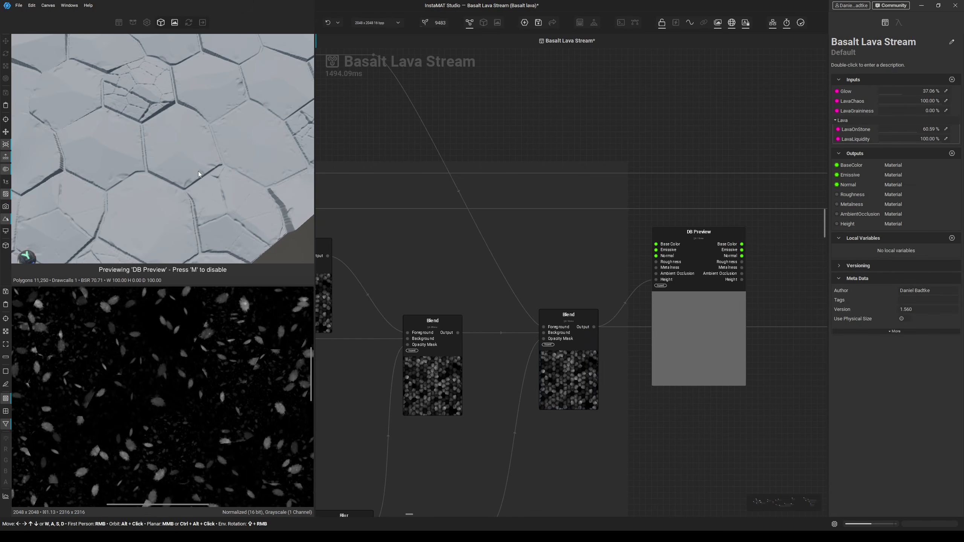
mouse_move(198, 171)
middle_down()
mouse_move(196, 183)
mouse_move(208, 181)
middle_up()
scroll(182, 182, down, 3)
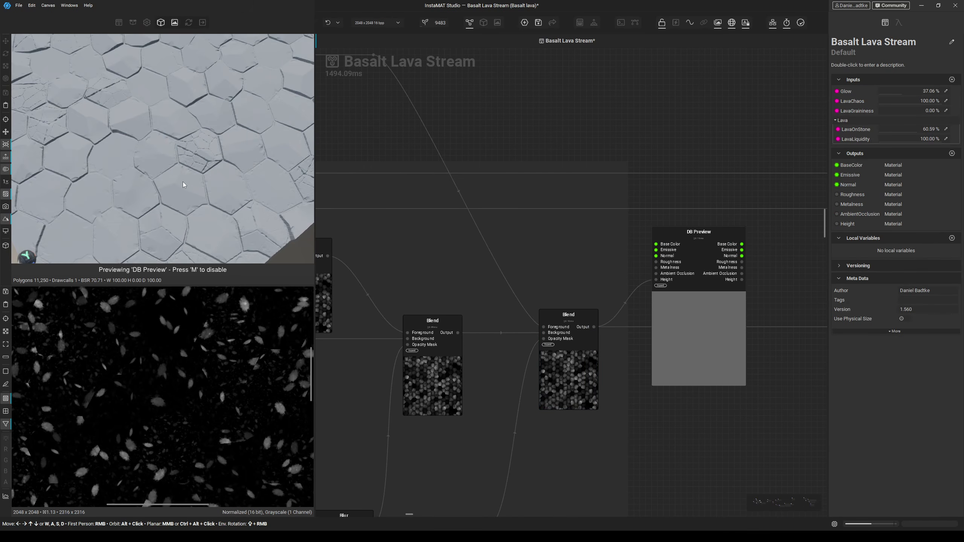
Move the DB Preview up into the edge damage group, below its shape-building nodes.
middle_drag(502, 209, 571, 233)
scroll(570, 232, down, 3)
drag(696, 318, 493, 213)
scroll(641, 292, down, 3)
middle_drag(494, 213, 696, 287)
drag(725, 289, 423, 249)
middle_drag(424, 249, 661, 289)
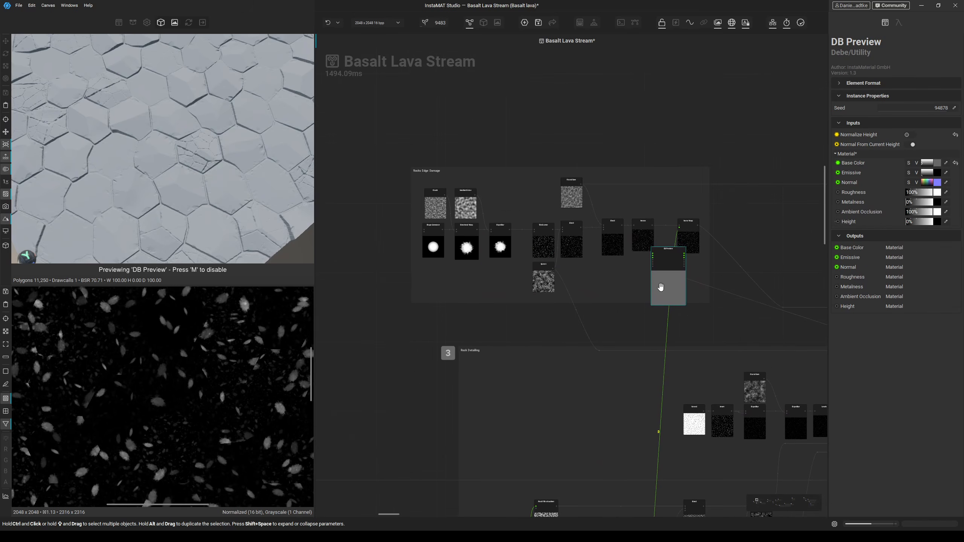
drag(660, 288, 498, 298)
scroll(414, 221, up, 3)
Examine the Shape Generator, the Directional Warp and the Clouds noise that drives the warp.
click(465, 210)
scroll(433, 258, up, 3)
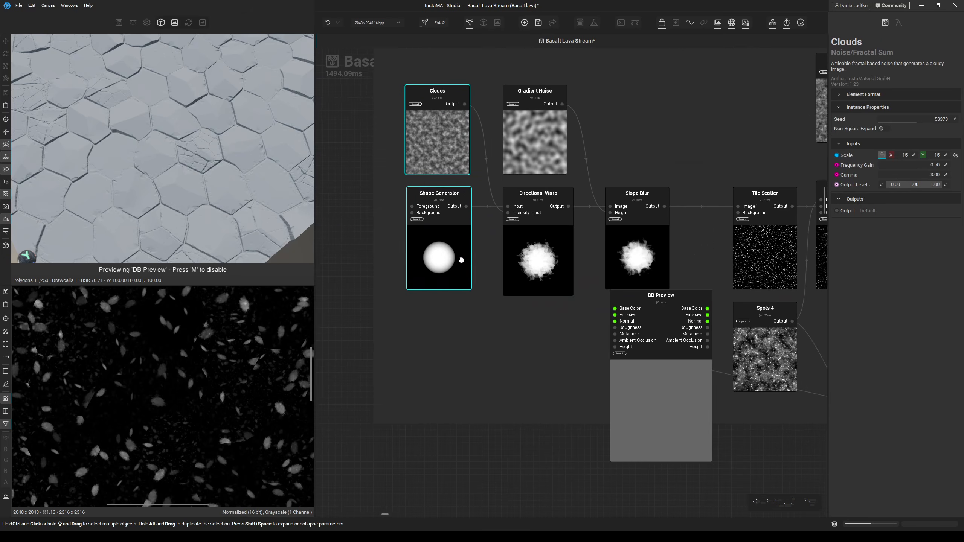
click(431, 258)
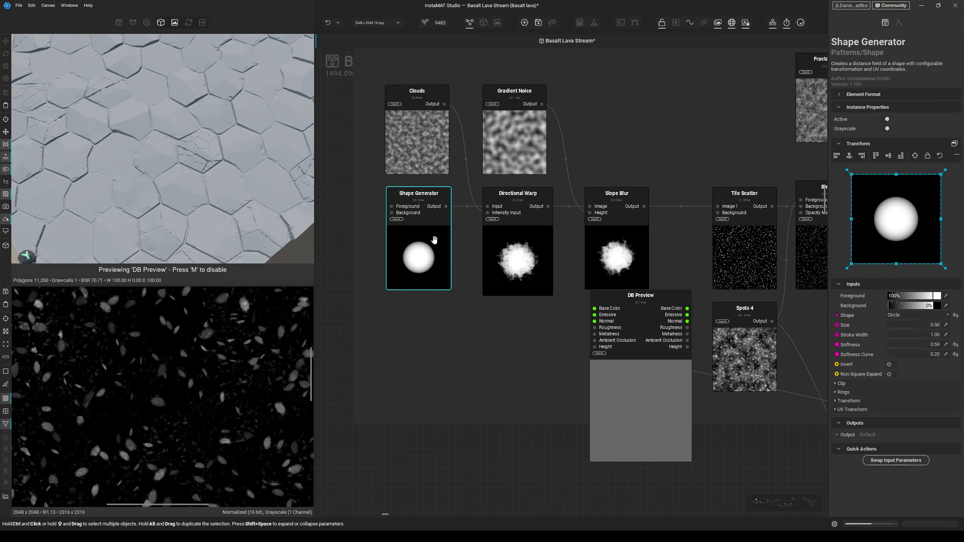
middle_drag(451, 262, 414, 260)
click(503, 251)
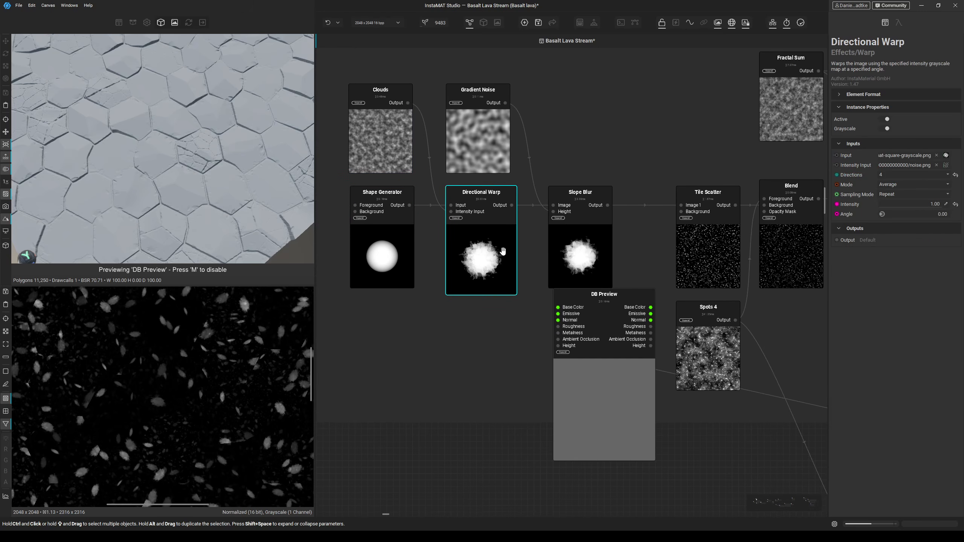
click(392, 131)
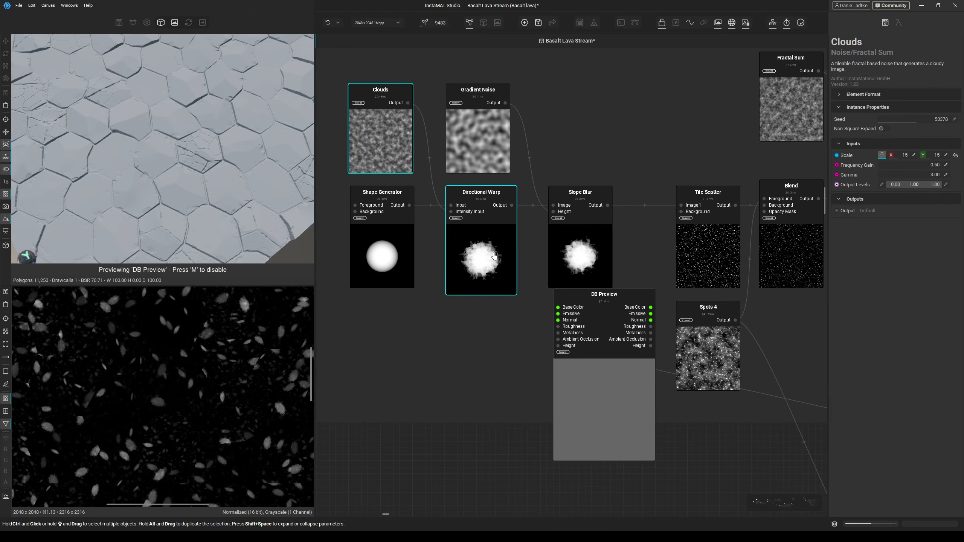
Examine the edge damage group's Slope Blur node and the Gradient Noise feeding its Height.
middle_drag(505, 293, 428, 289)
middle_drag(507, 372, 508, 378)
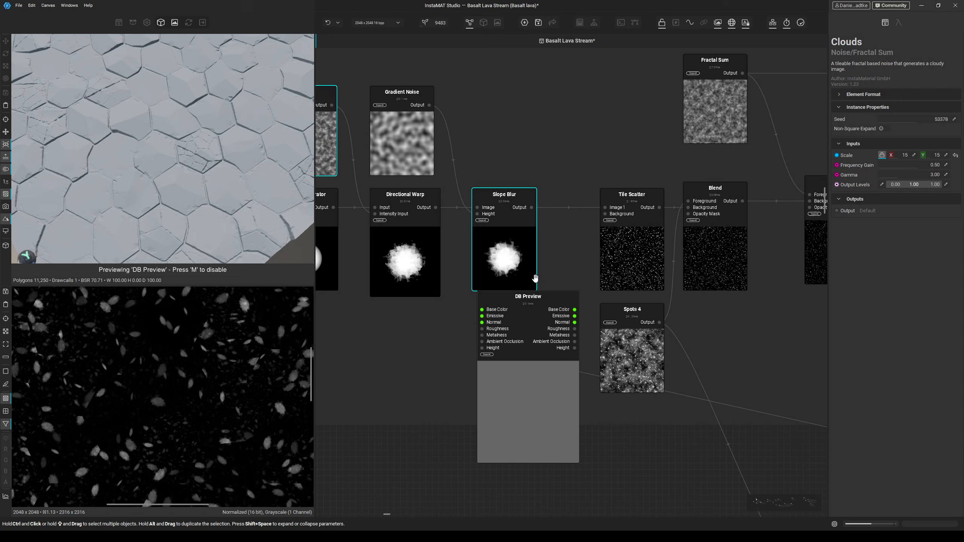
click(509, 261)
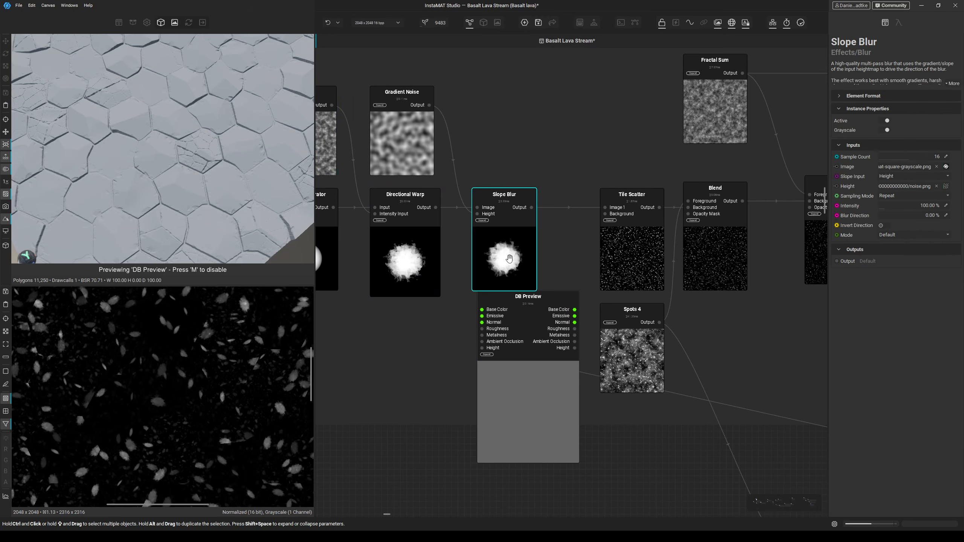
click(417, 139)
middle_drag(528, 387, 481, 366)
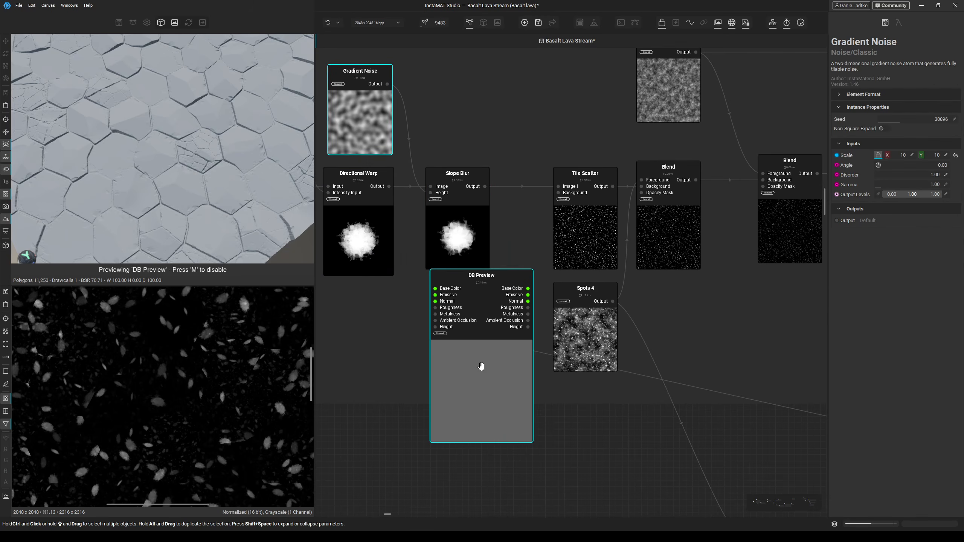
Move the DB Preview below the Blend nodes and examine the Tile Scatter's output and settings.
drag(480, 366, 744, 376)
middle_drag(744, 377, 614, 354)
click(471, 216)
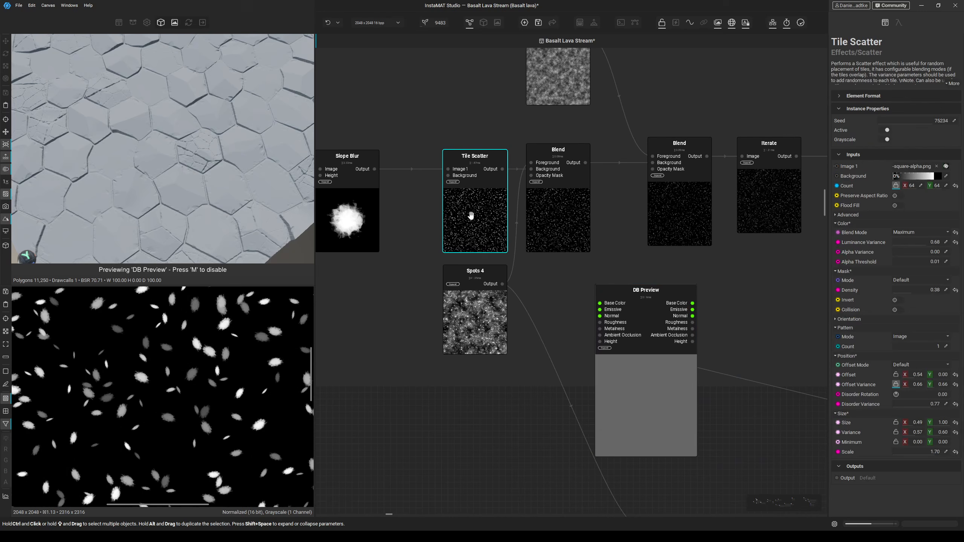
scroll(234, 354, down, 4)
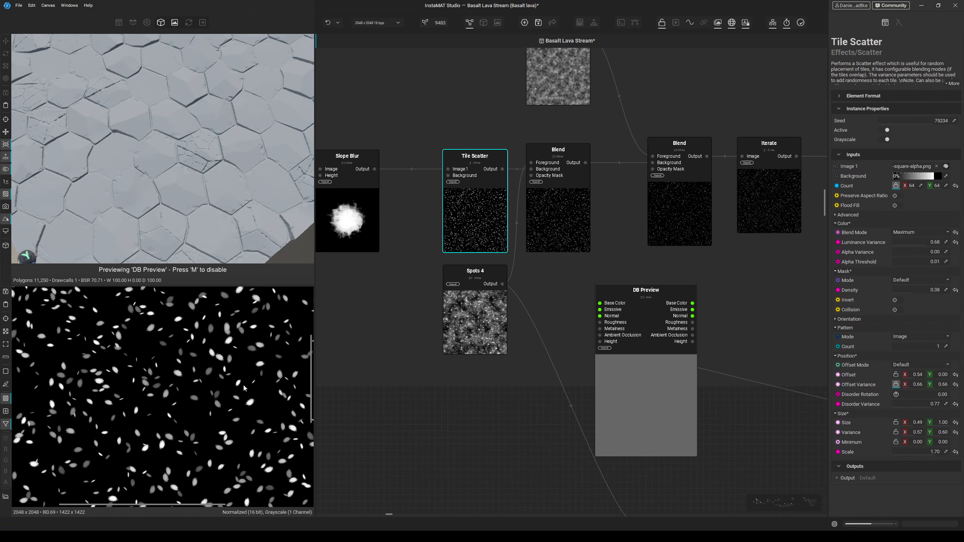
middle_drag(242, 383, 238, 364)
middle_drag(535, 399, 469, 431)
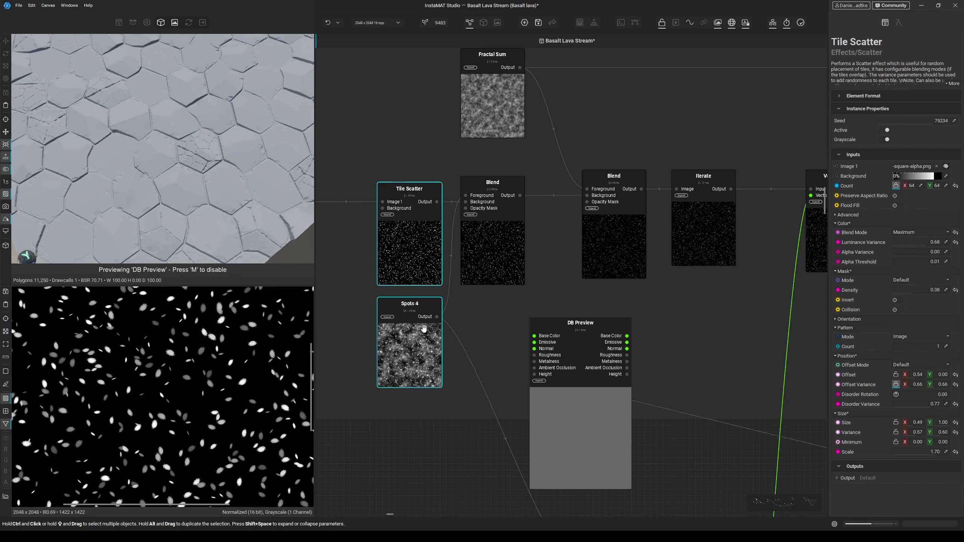
Examine the Blend that multiplies the Tile Scatter with Spots 4, inspecting the scattered chips up close.
click(493, 256)
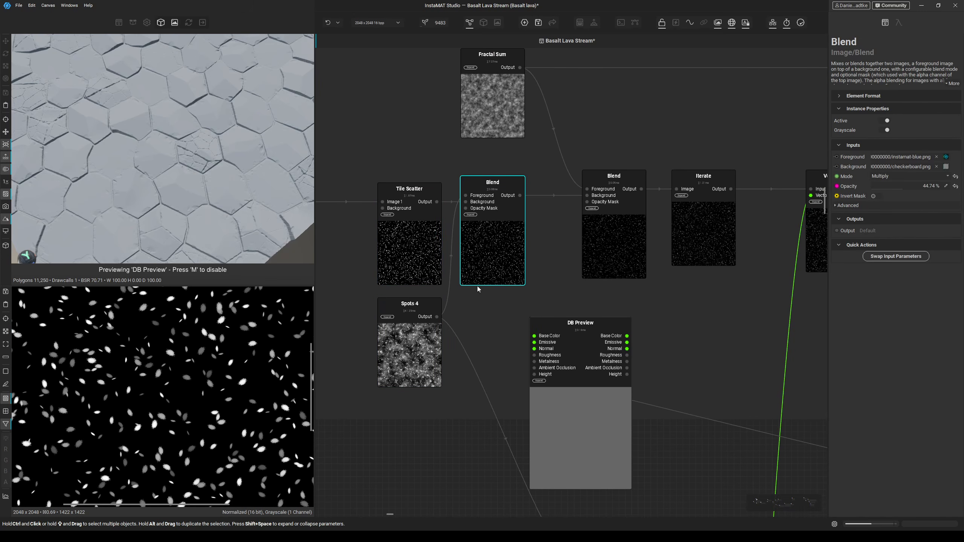
drag(500, 260, 498, 261)
scroll(229, 389, up, 10)
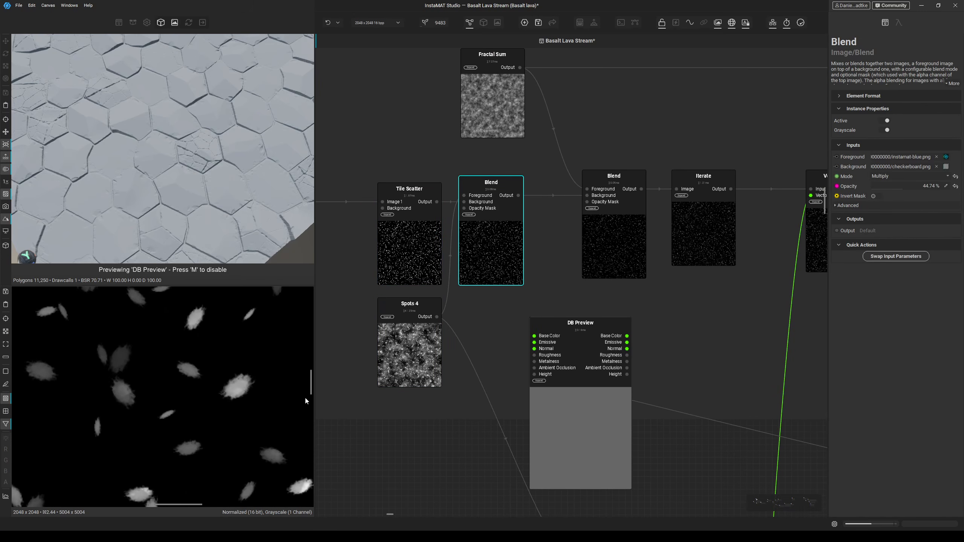
middle_drag(389, 377, 365, 383)
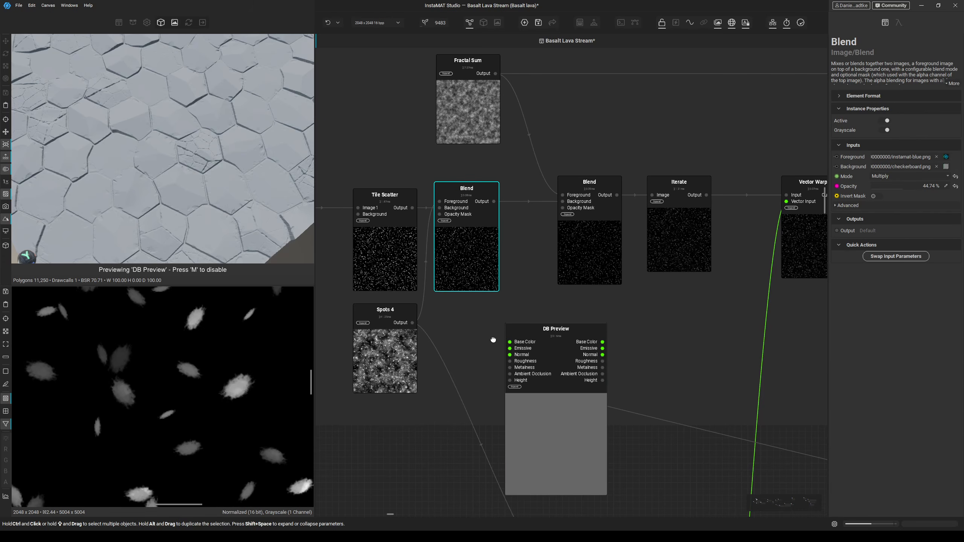
Move the DB Preview further along the chain and examine the Blend that multiplies in the Fractal Sum noise.
middle_drag(493, 340, 429, 377)
scroll(450, 386, down, 1)
drag(498, 431, 575, 424)
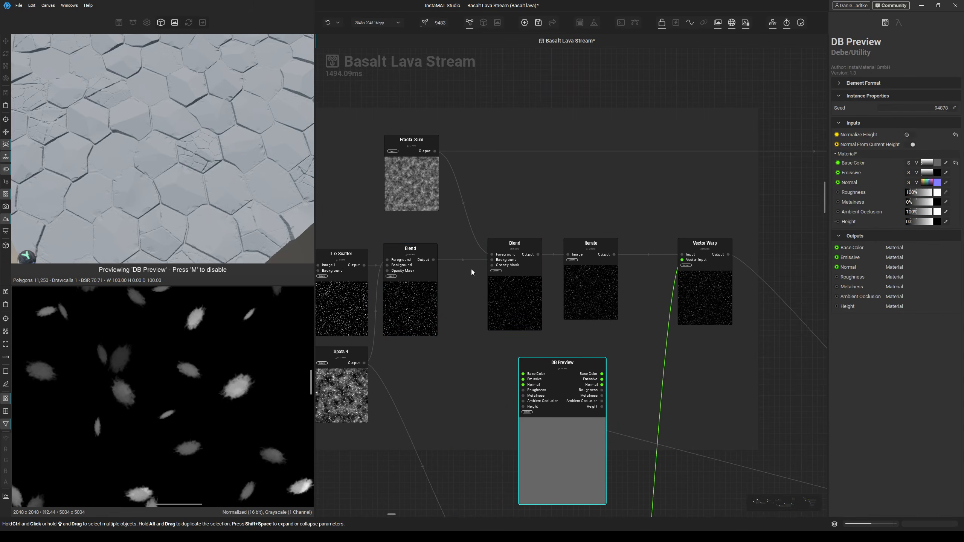
click(531, 298)
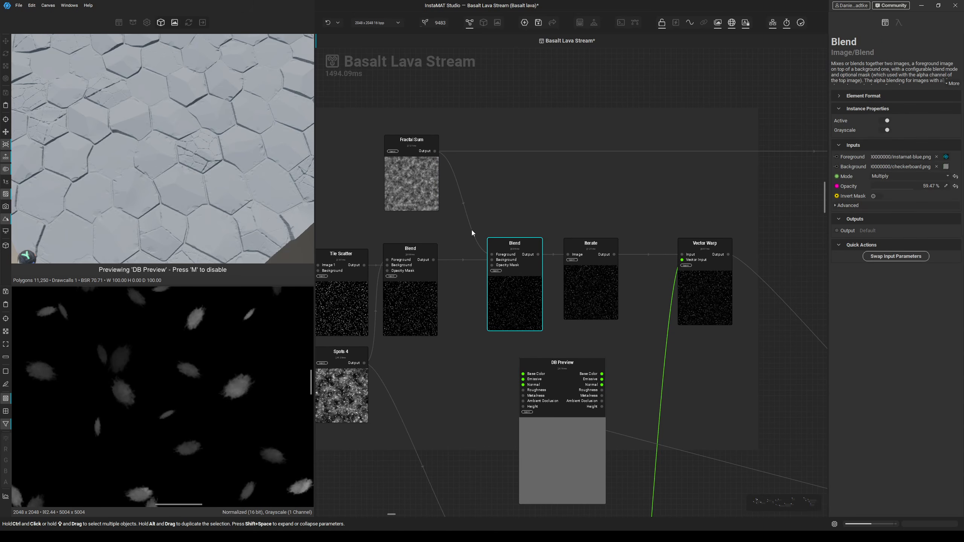
Move the DB Preview below and beyond the Vector Warp and examine the Iterate node's settings and scattered chip output.
middle_drag(557, 399, 470, 372)
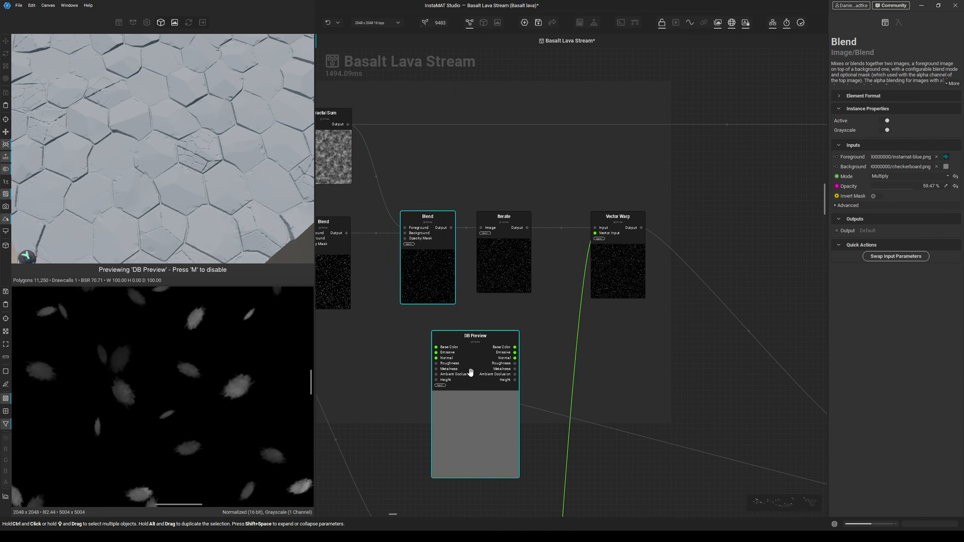
drag(471, 372, 649, 394)
click(514, 259)
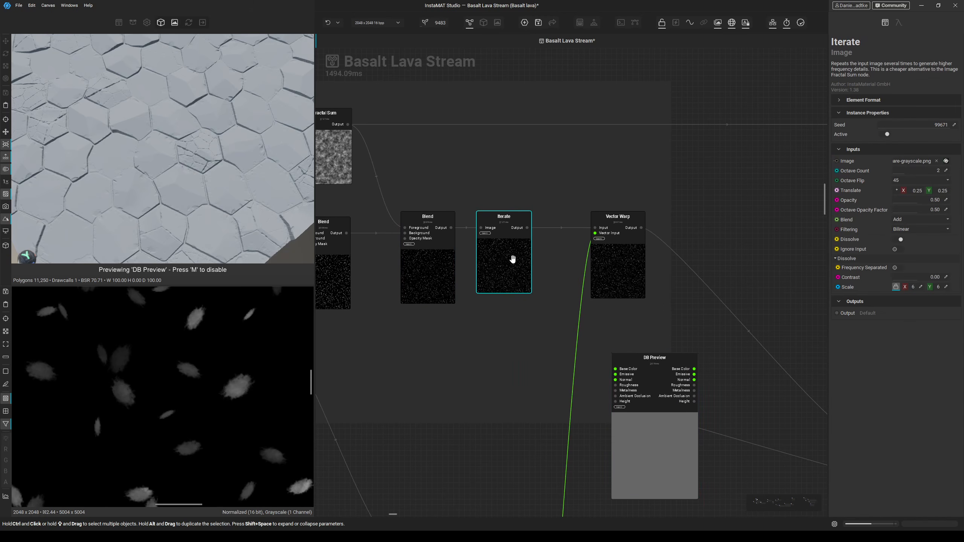
double_click(517, 246)
middle_drag(152, 382, 205, 366)
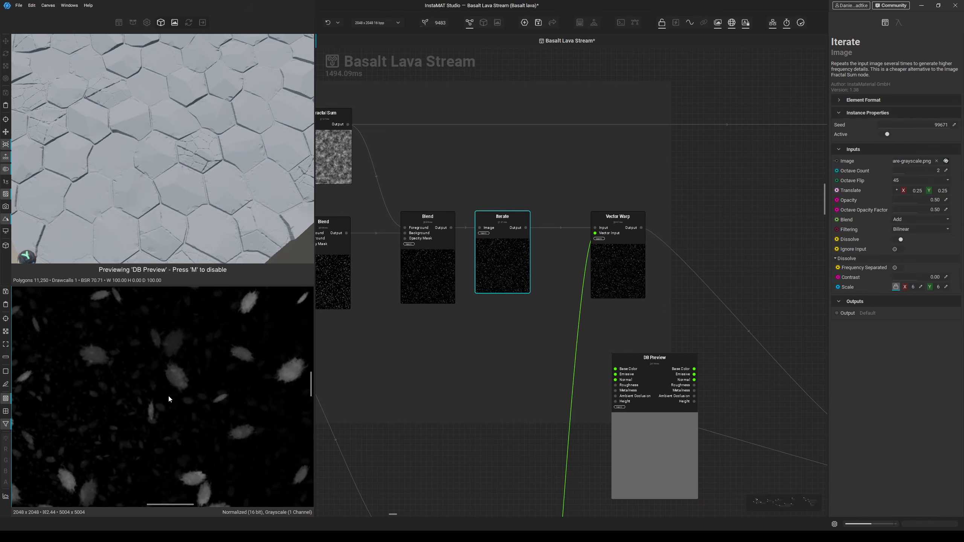
Examine the Vector Warp node and its Vector Input, viewing the coloured hexagon map as a whole.
middle_drag(472, 355, 316, 330)
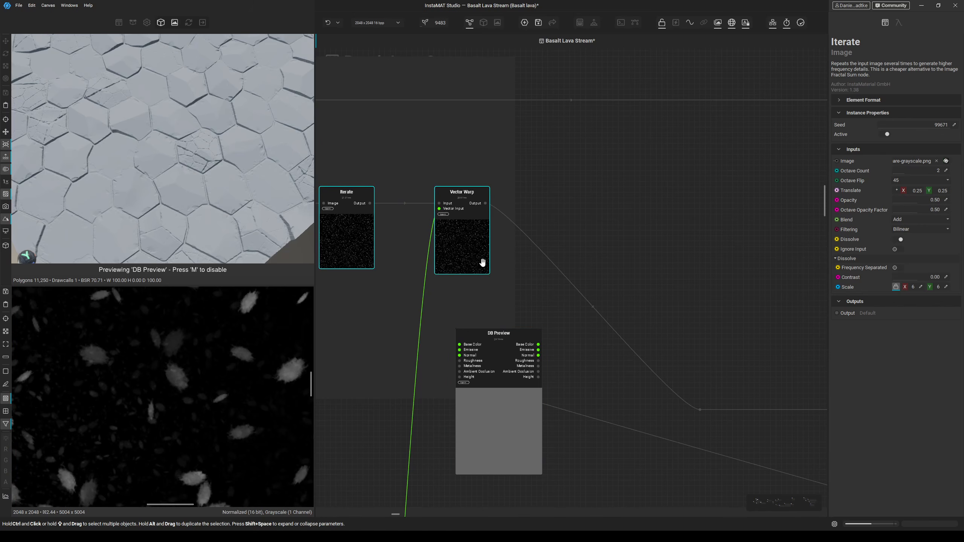
click(439, 209)
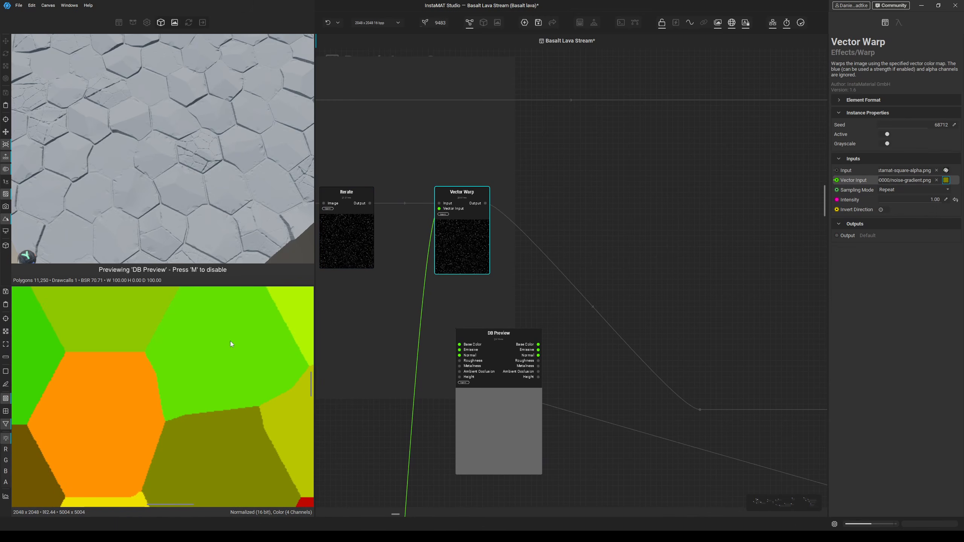
scroll(189, 386, down, 3)
scroll(187, 389, down, 2)
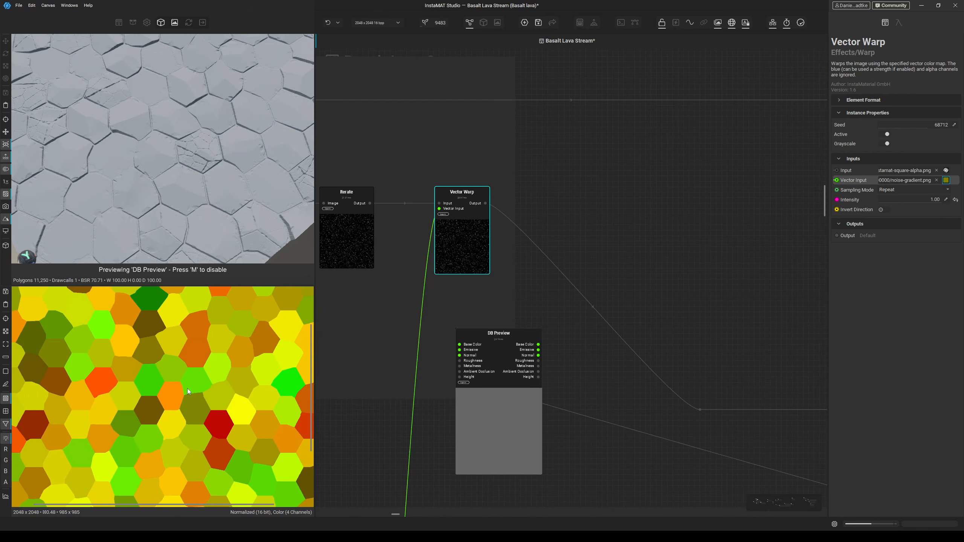
Move the DB Preview beyond the edge damage group's final Blend and examine its Subtract settings and the Blur used as mask.
middle_drag(551, 449, 516, 317)
scroll(516, 316, down, 5)
drag(508, 314, 751, 366)
middle_drag(752, 366, 674, 315)
drag(665, 323, 664, 345)
scroll(637, 359, up, 4)
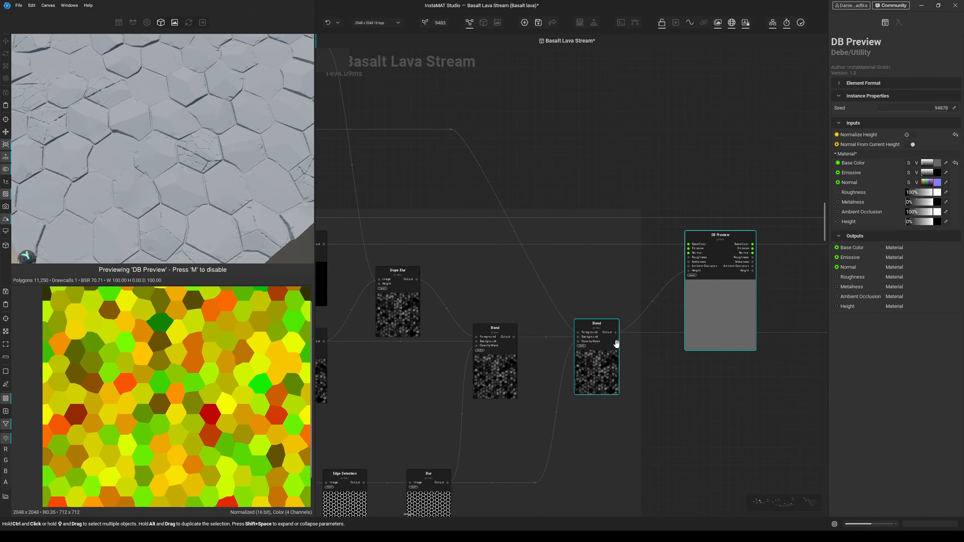
middle_drag(575, 366, 596, 332)
click(616, 327)
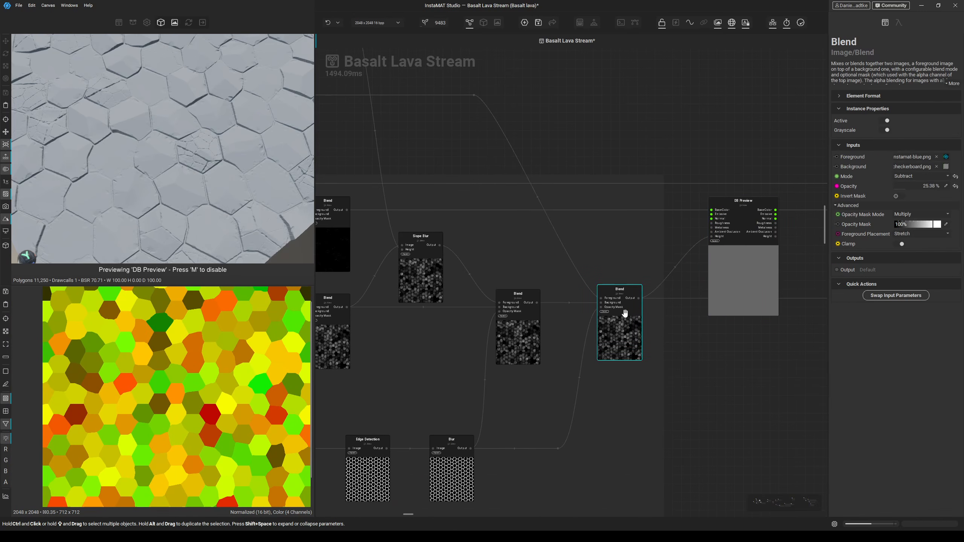
click(462, 474)
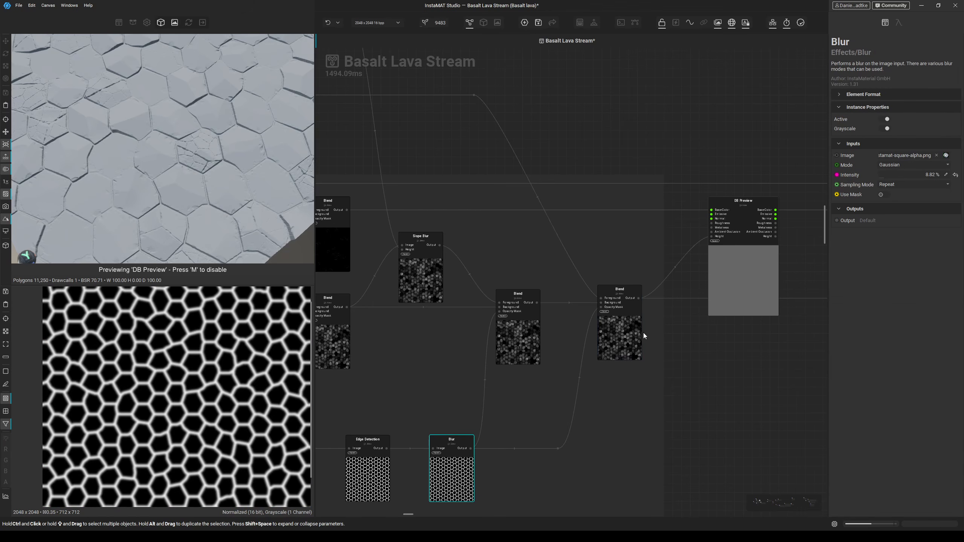
Inspect the damaged hexagon edges on the 3D preview from a different angle.
middle_drag(624, 333, 543, 374)
middle_drag(219, 173, 218, 190)
scroll(158, 181, up, 3)
middle_drag(157, 181, 197, 194)
scroll(197, 194, down, 3)
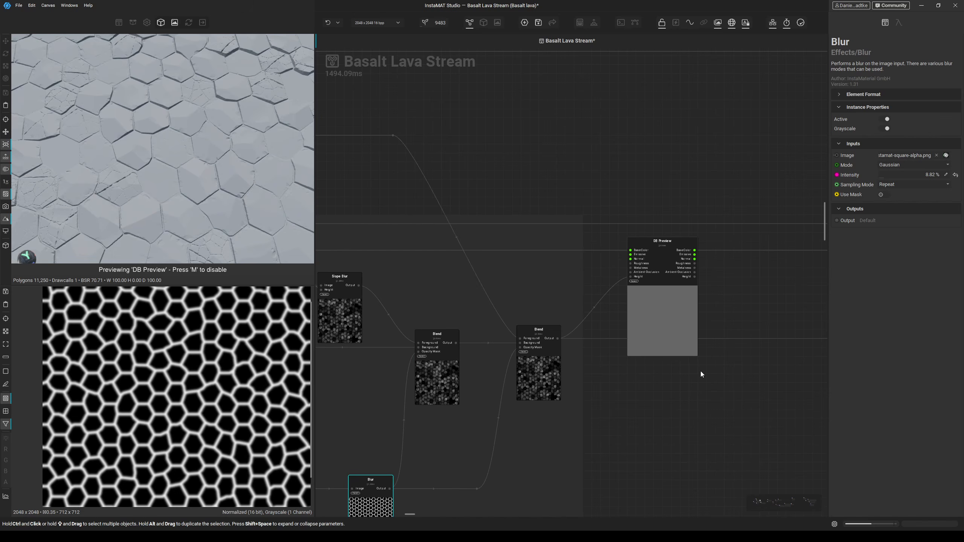
Move the DB Preview out past group 4 and look over the Edge Rocks and Rocks Within Lava Mask group.
scroll(702, 373, down, 2)
middle_drag(619, 346, 479, 287)
scroll(478, 287, down, 4)
drag(498, 285, 660, 352)
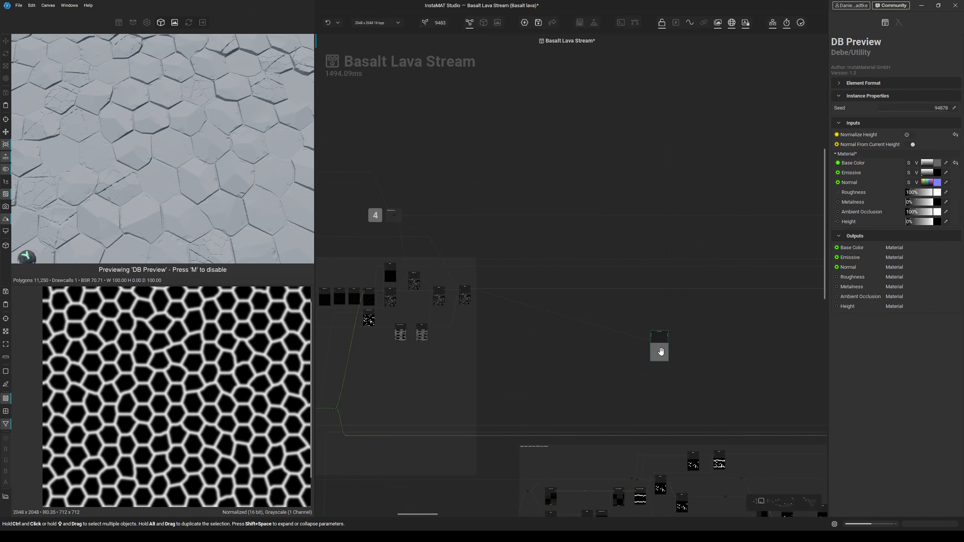
middle_drag(660, 352, 622, 265)
scroll(503, 359, up, 4)
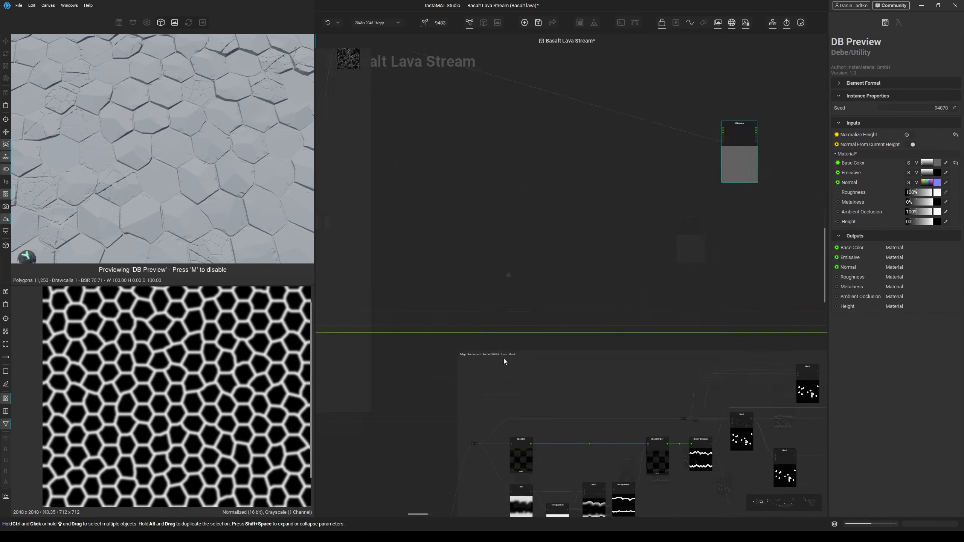
middle_drag(590, 316, 486, 280)
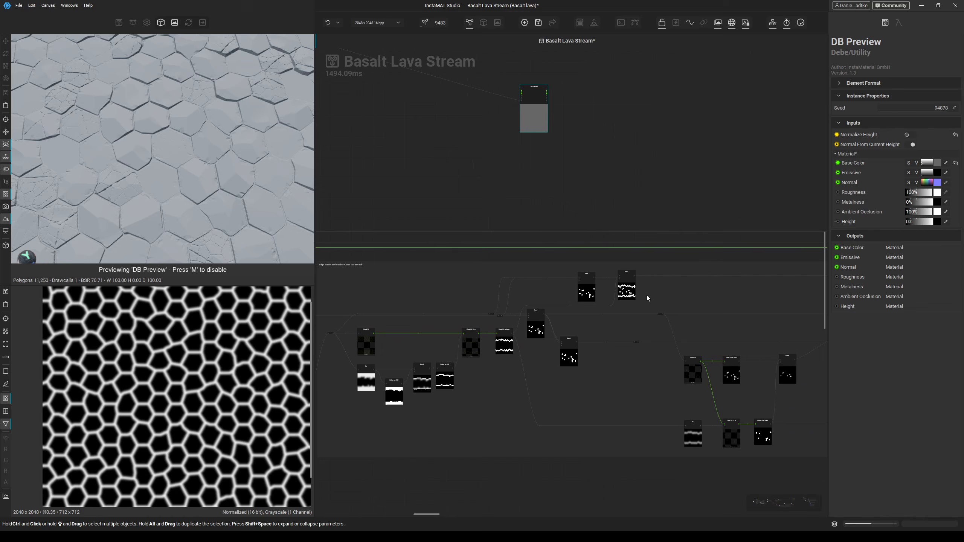
scroll(645, 296, up, 4)
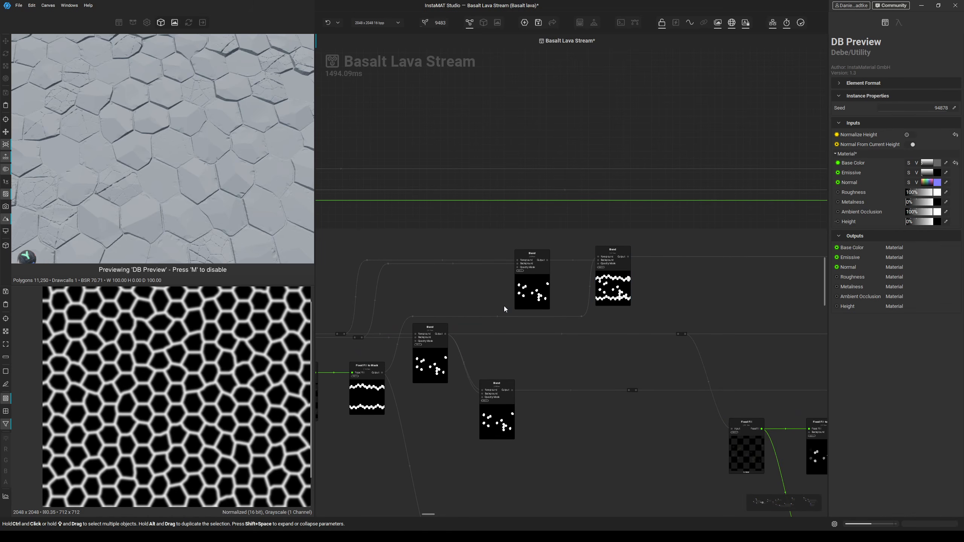
scroll(503, 306, down, 5)
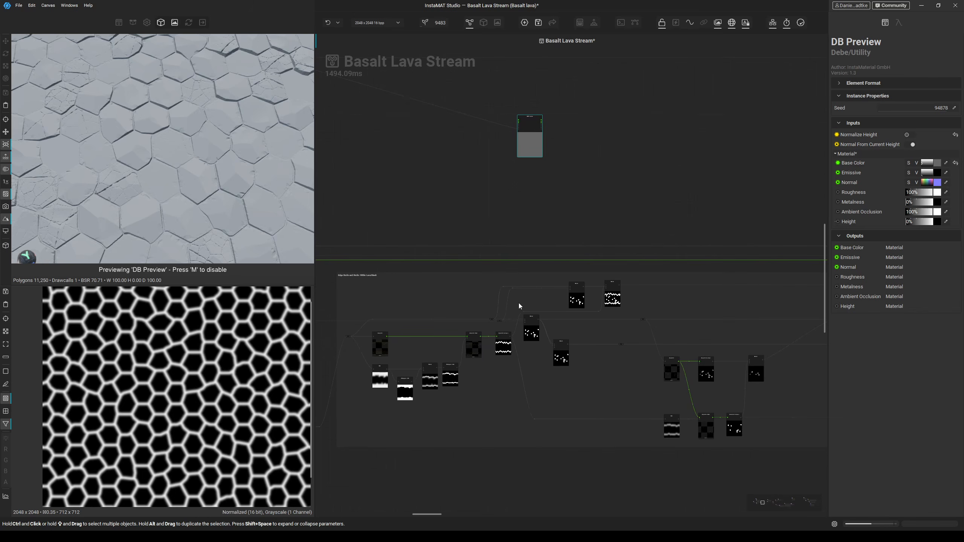
Move the DB Preview into group 5, above the Rock Gaps nodes, and examine the first Multiply Blend there.
middle_drag(556, 215, 546, 297)
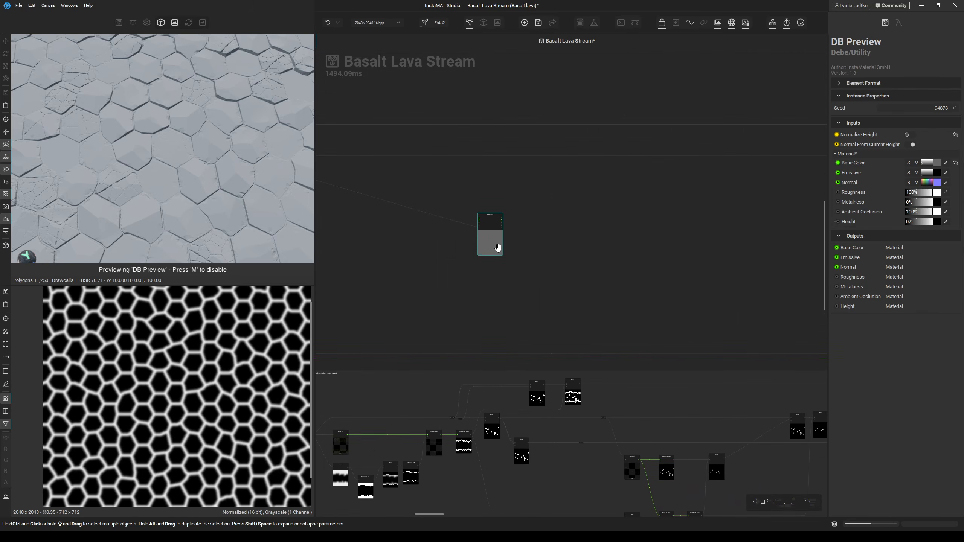
drag(491, 243, 632, 212)
scroll(589, 253, up, 5)
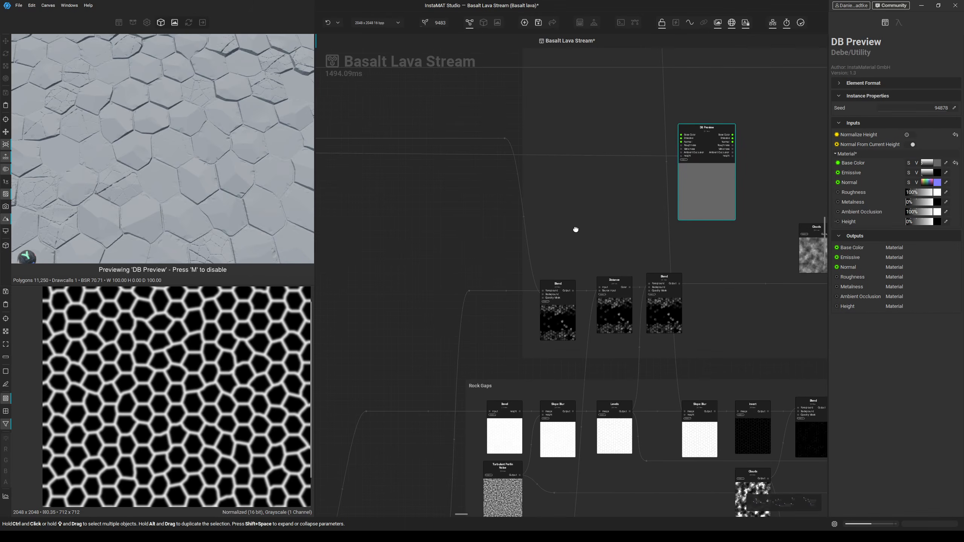
scroll(518, 363, up, 3)
middle_drag(551, 216, 551, 233)
scroll(551, 232, down, 3)
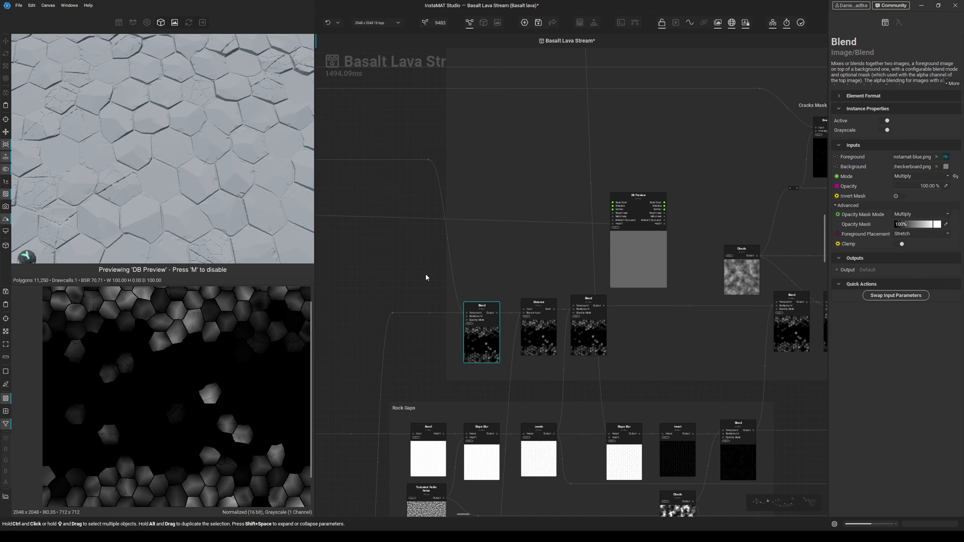
View the Multiply Blend's Foreground mask and trace its connection back to the Rock Mask group.
click(468, 314)
scroll(477, 291, down, 6)
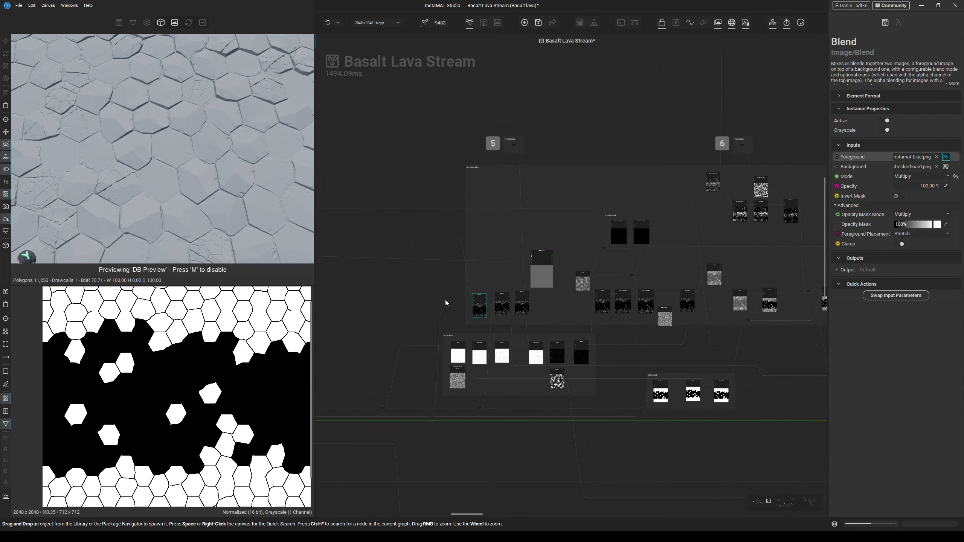
click(455, 299)
scroll(456, 327, down, 1)
middle_drag(455, 326, 542, 288)
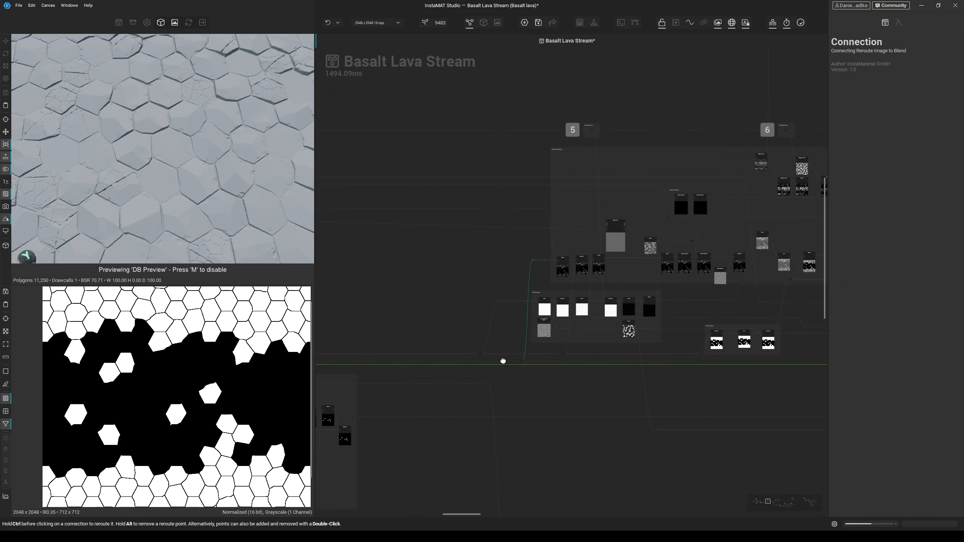
click(503, 360)
middle_drag(503, 362, 757, 341)
middle_drag(381, 351, 755, 335)
middle_drag(394, 359, 693, 187)
scroll(609, 309, up, 3)
scroll(608, 311, up, 2)
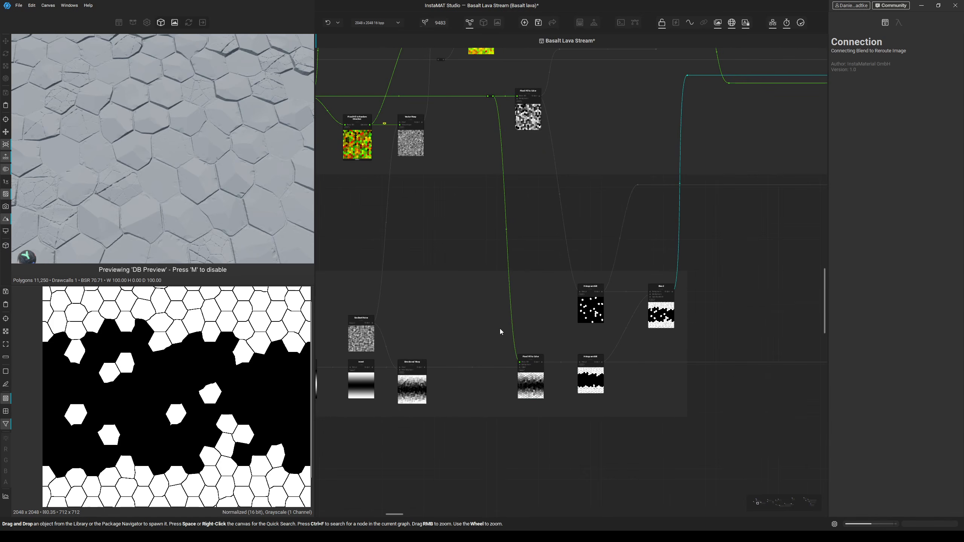
Examine the Rock Mask group's final Blend that combines both Histogram Edit masks in Maximum mode.
middle_drag(500, 329, 554, 323)
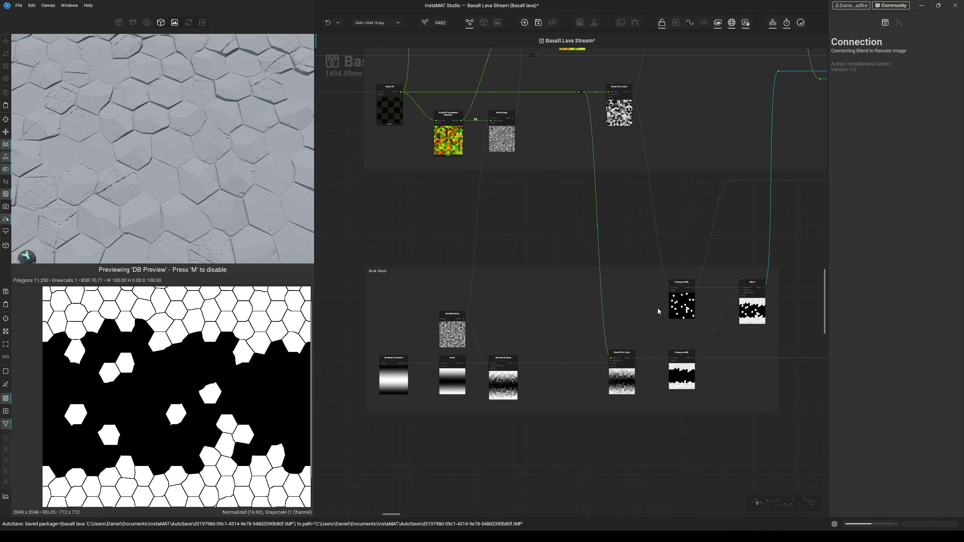
click(752, 313)
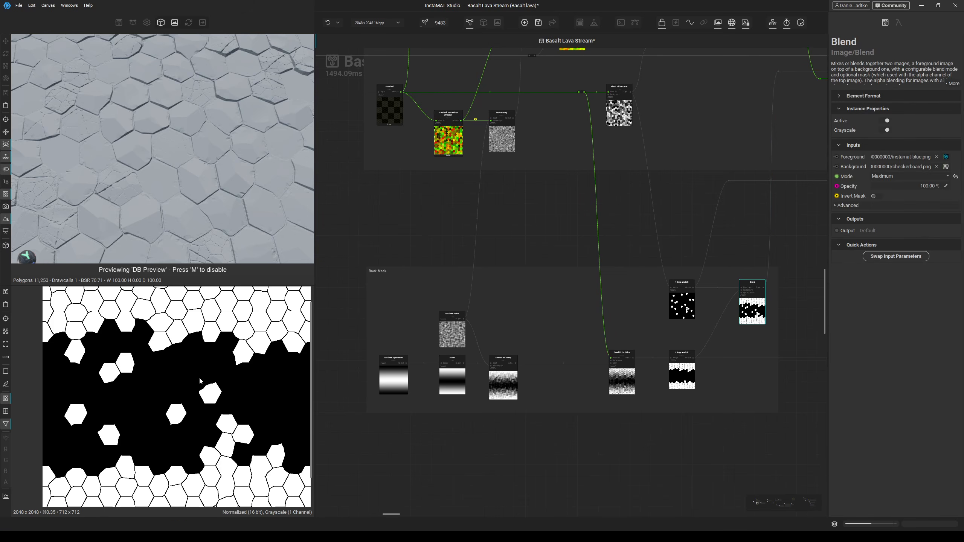
middle_drag(232, 379, 221, 378)
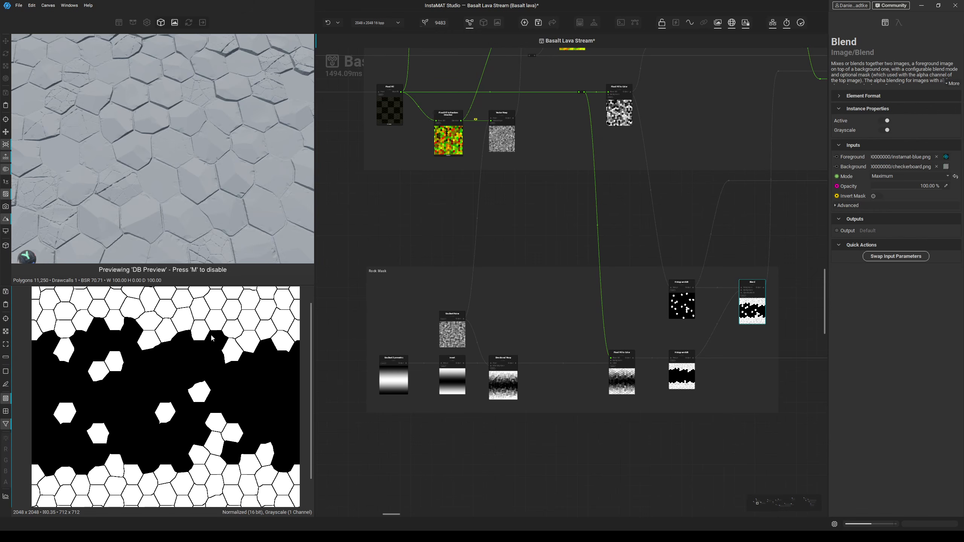
Examine the Rock Mask group's Gradient Symmetric and the Invert node that follows it.
click(395, 385)
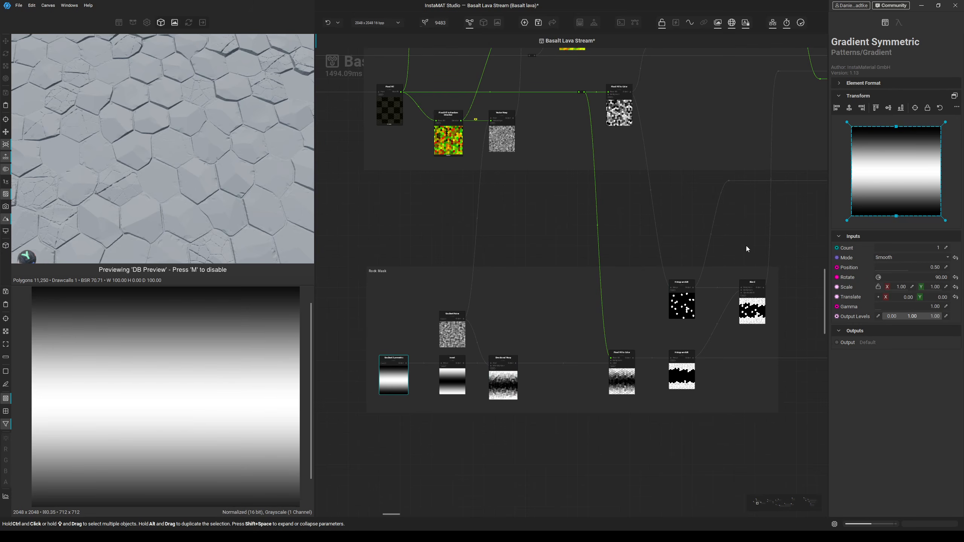
scroll(583, 312, up, 3)
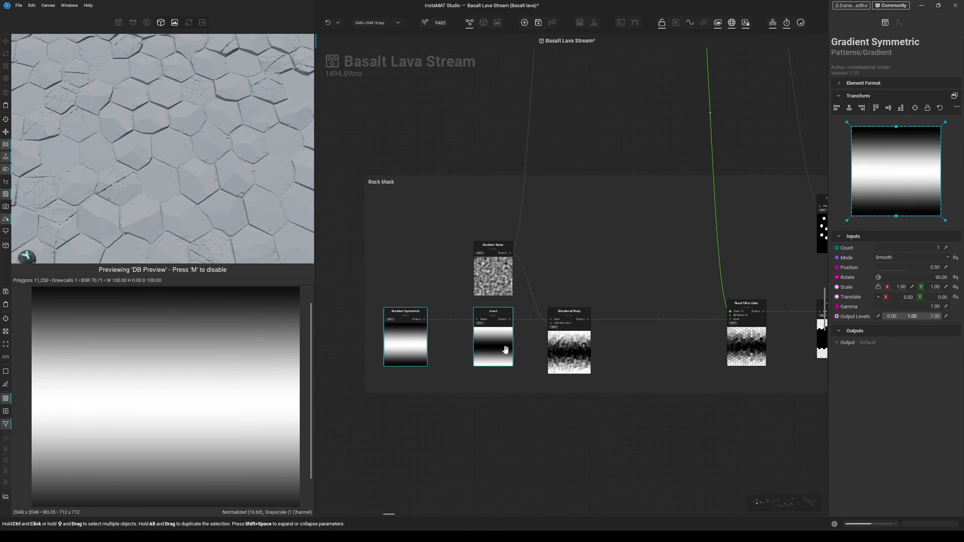
click(505, 349)
scroll(164, 369, down, 2)
scroll(182, 329, up, 1)
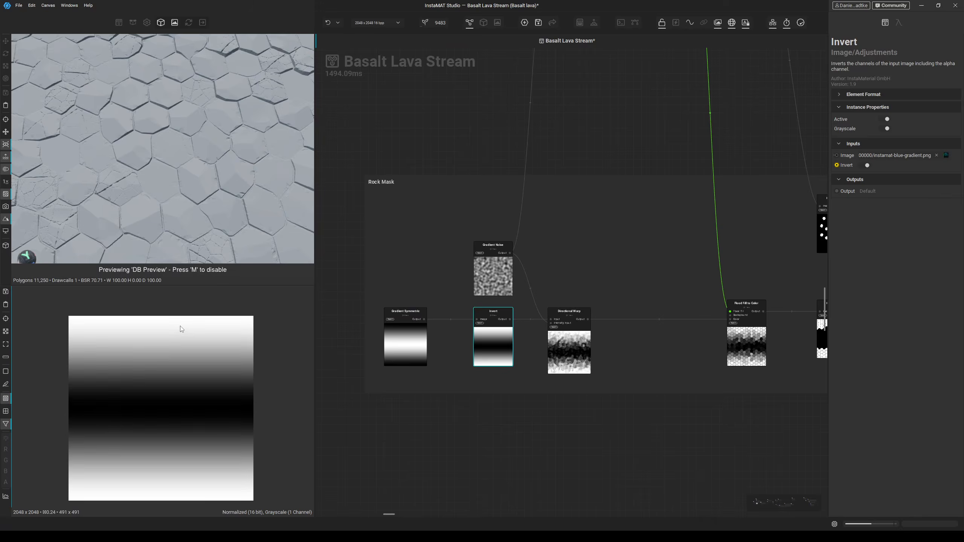
scroll(181, 329, up, 1)
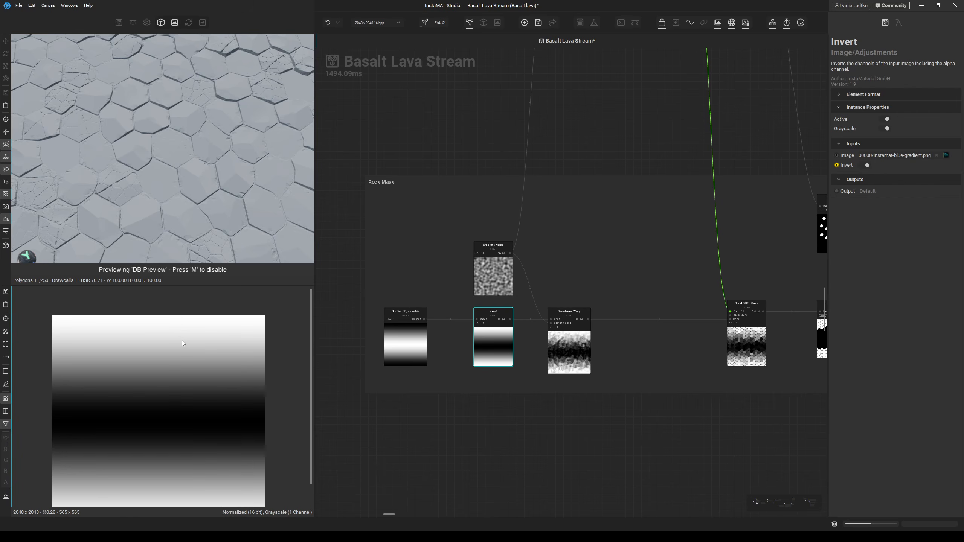
middle_drag(183, 353, 191, 336)
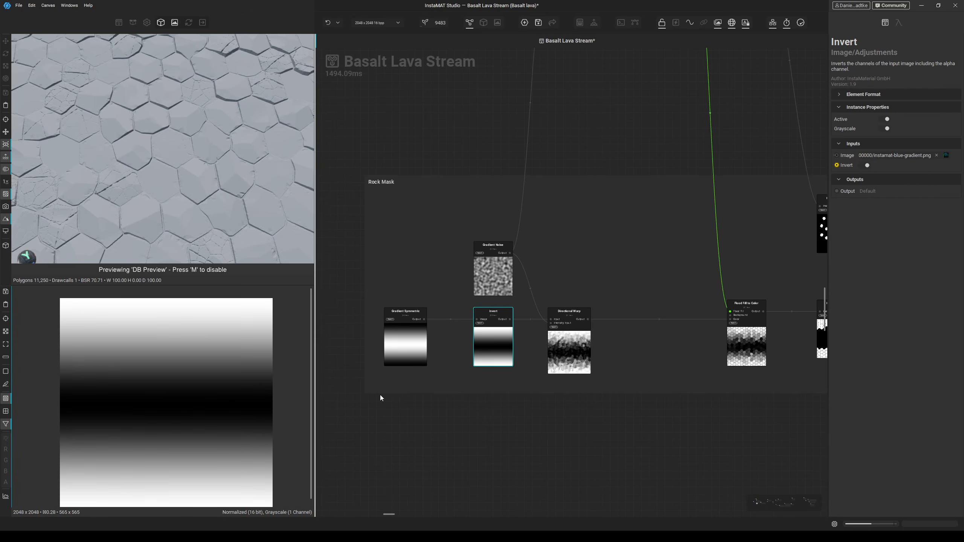
Examine the Directional Warp that distorts the inverted gradient with Gradient Noise.
middle_drag(469, 390, 410, 394)
click(499, 333)
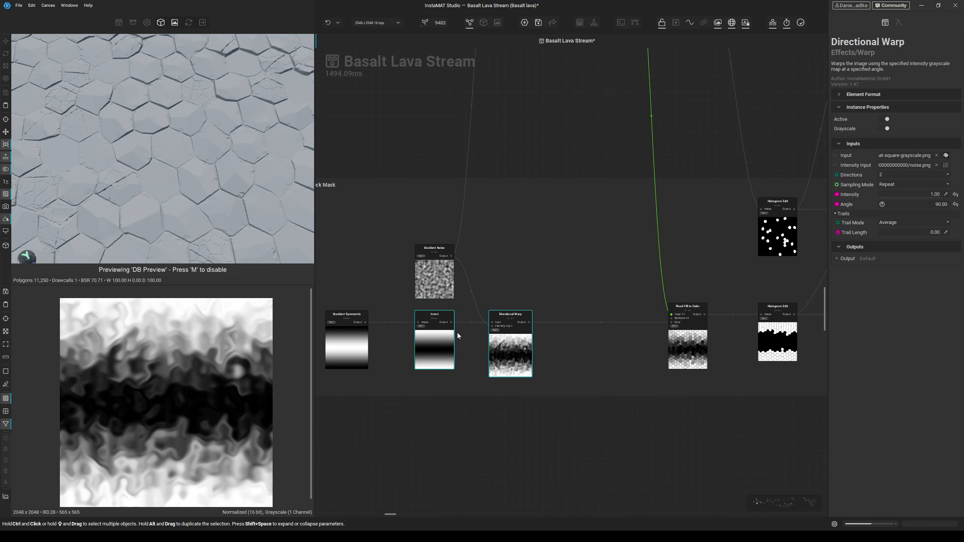
middle_drag(536, 361, 431, 358)
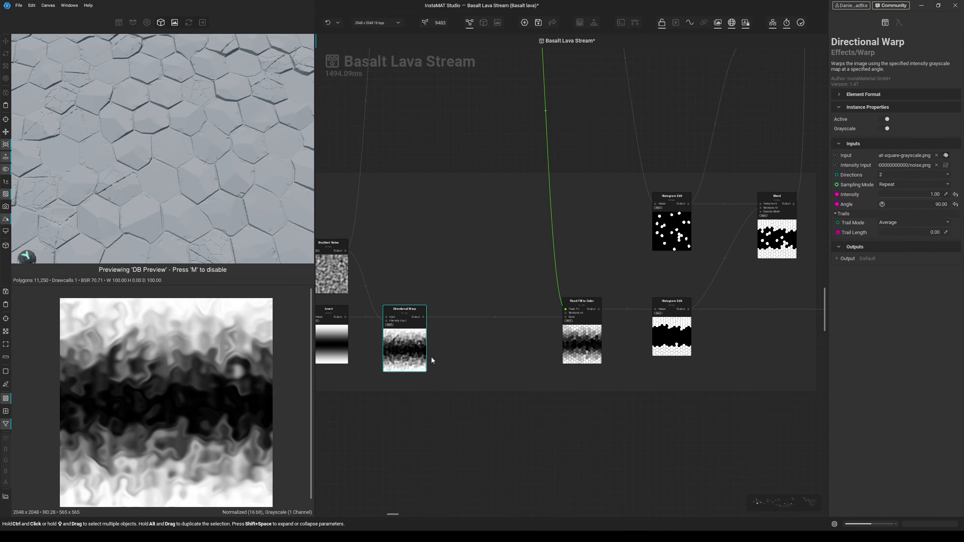
middle_drag(489, 353, 464, 361)
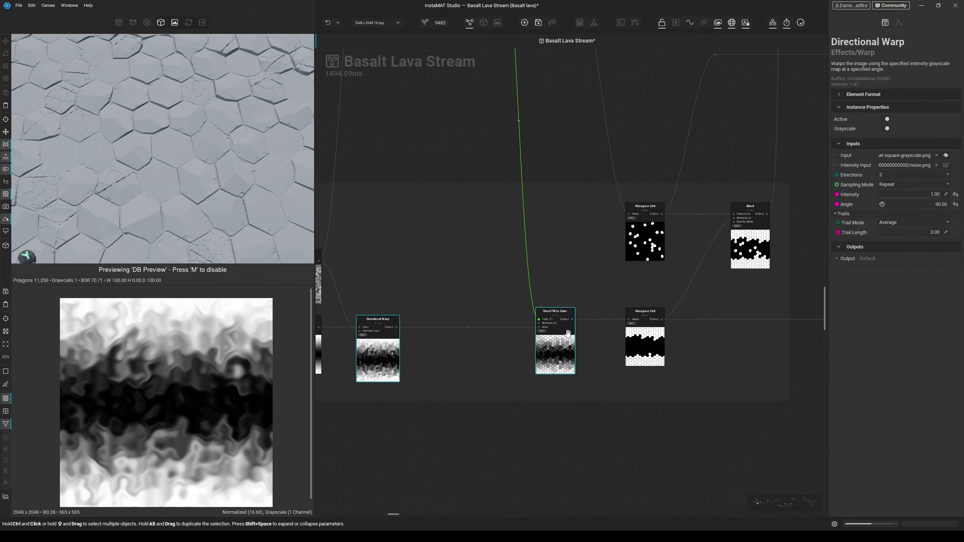
Examine the Flood Fill to Color node and trace its Flood Fill input back to the Edge Detection node.
click(542, 314)
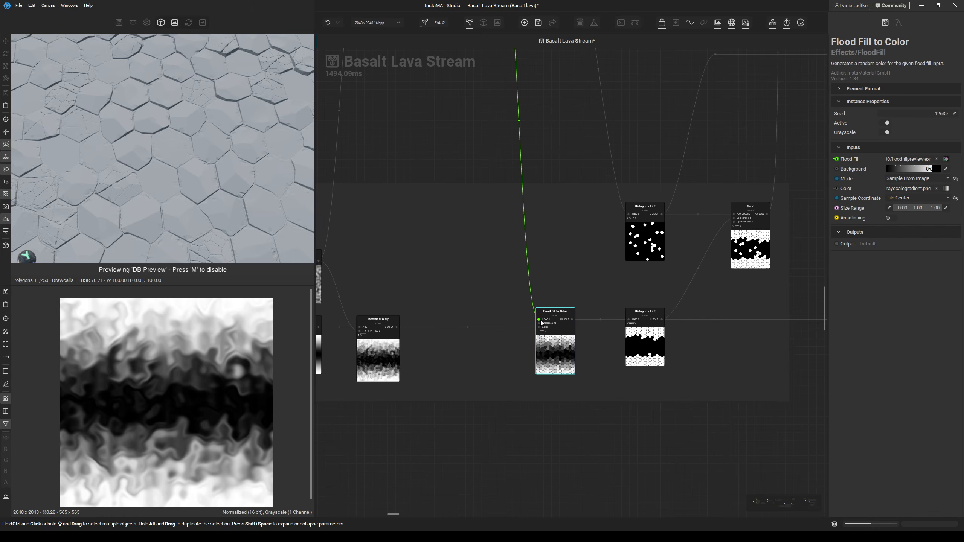
click(539, 319)
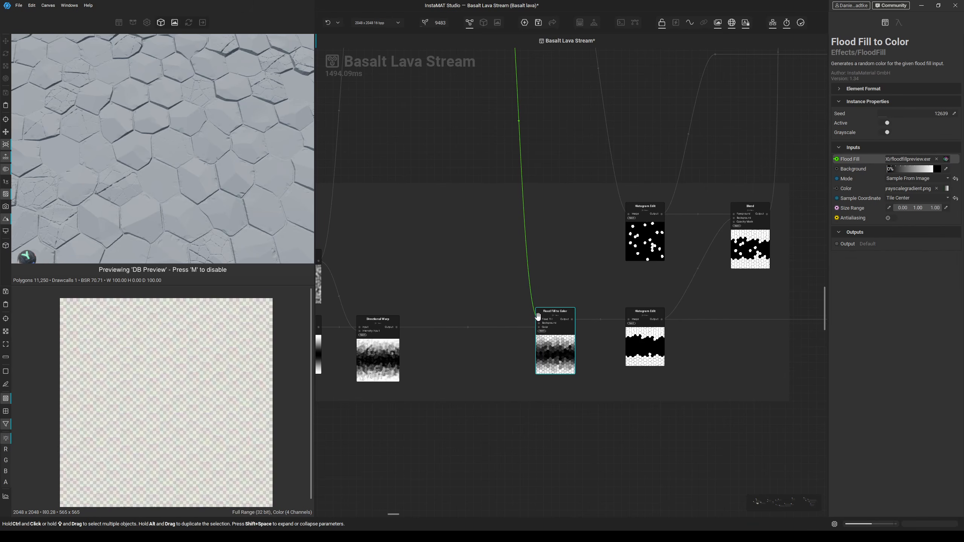
scroll(526, 232, down, 5)
middle_drag(467, 148, 494, 238)
middle_drag(389, 167, 441, 190)
scroll(441, 190, up, 4)
middle_drag(542, 212, 706, 209)
middle_drag(379, 215, 421, 238)
click(367, 193)
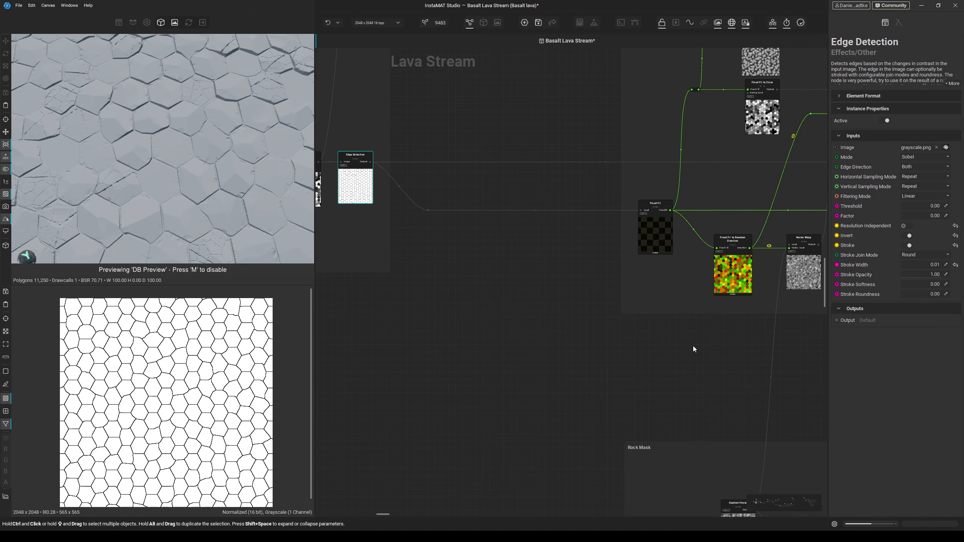
Examine the Rock Mask group's Flood Fill to Color node and the Directional Warp output that feeds its Color input.
middle_drag(693, 346, 426, 194)
middle_drag(658, 362, 489, 240)
scroll(519, 293, up, 3)
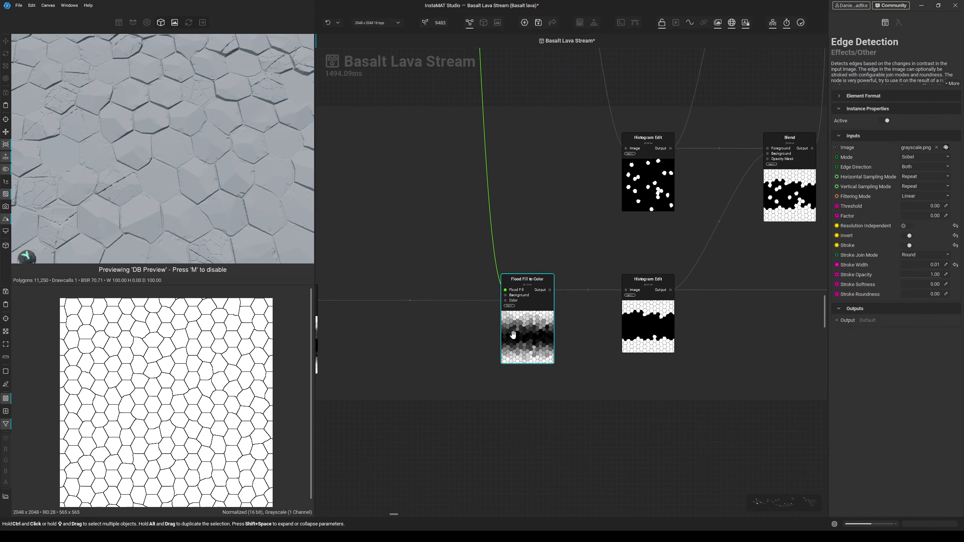
click(513, 333)
middle_drag(467, 335, 500, 332)
click(337, 327)
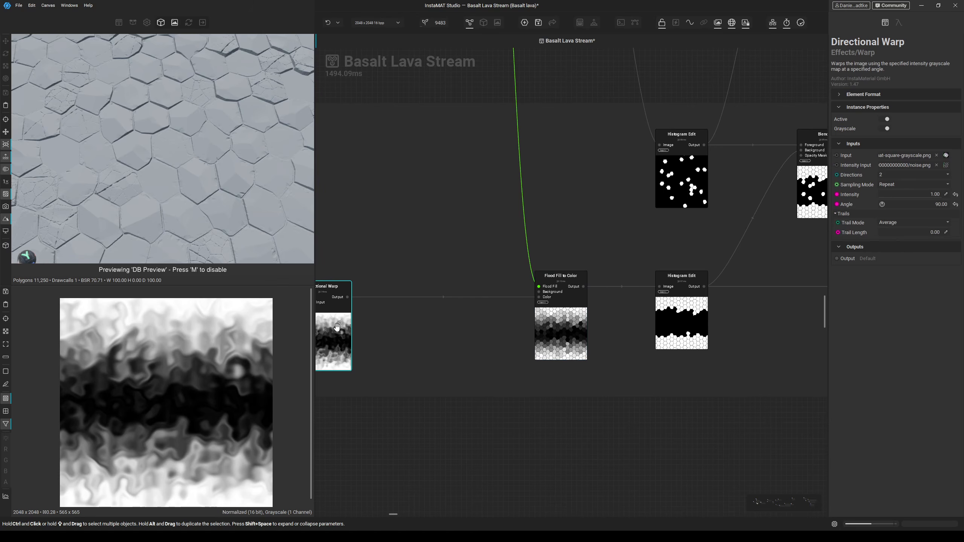
click(554, 300)
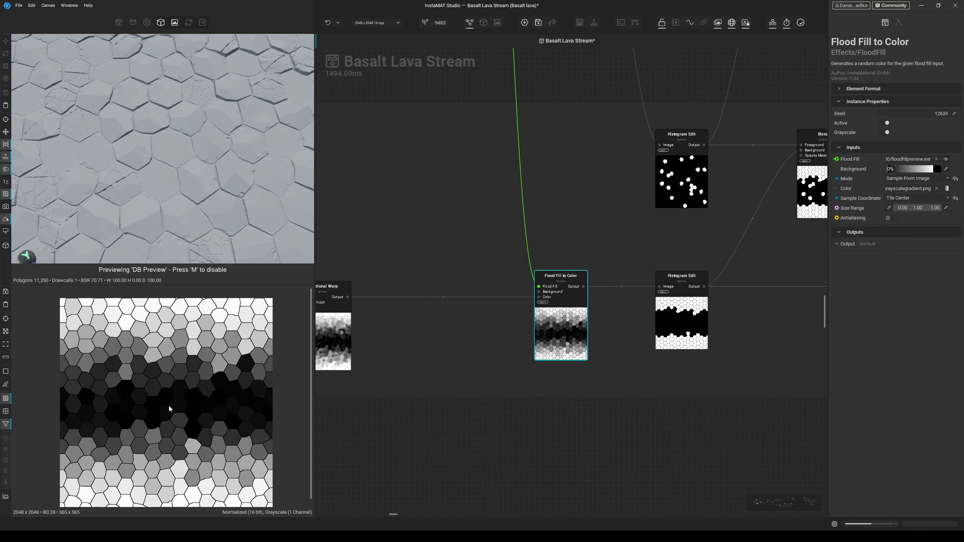
Examine the Rock Mask group's two Histogram Edit masks, the wide stream shape and the scattered single rocks.
middle_drag(612, 335, 460, 352)
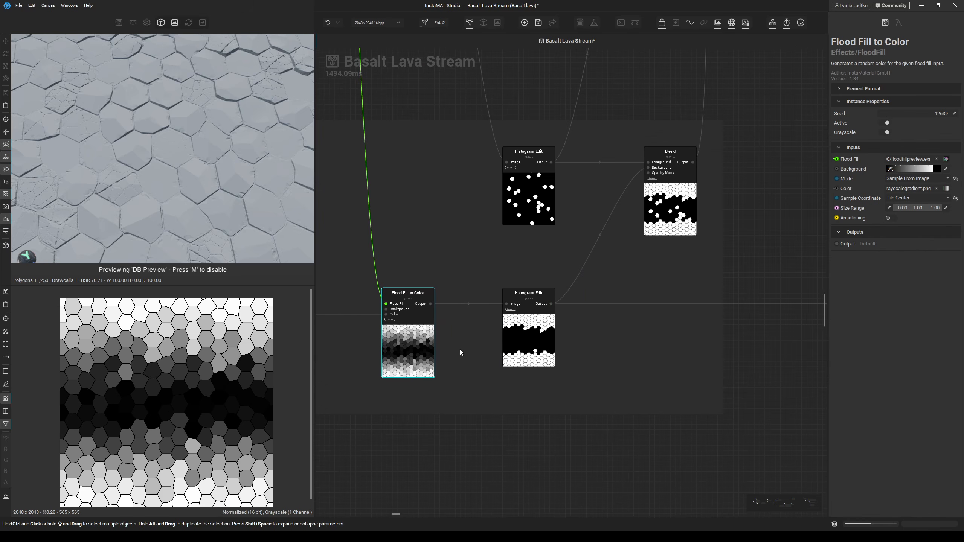
click(532, 336)
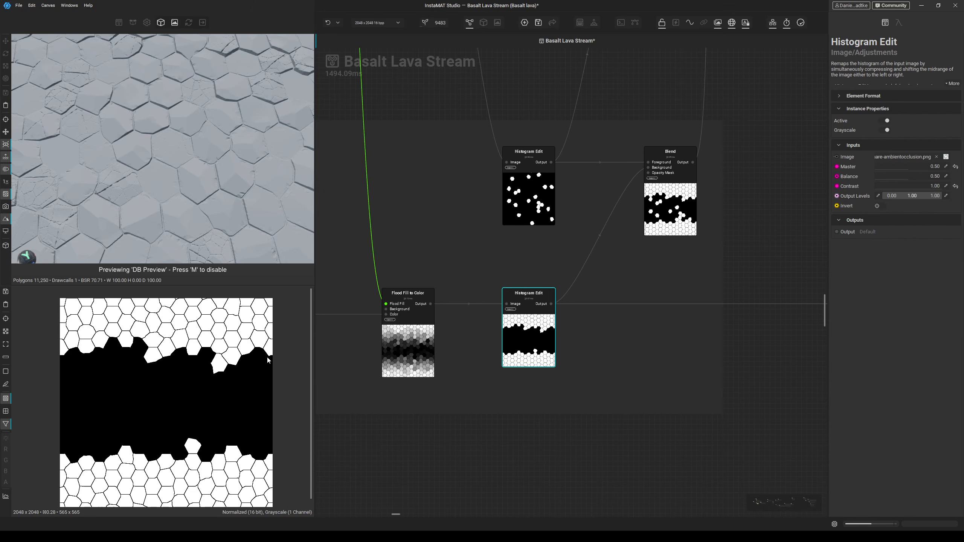
middle_drag(528, 273, 466, 331)
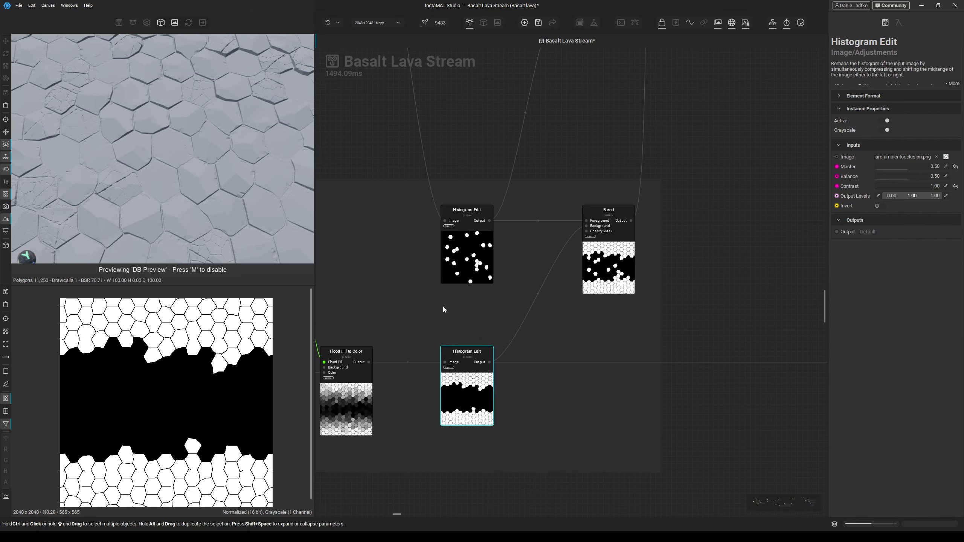
scroll(442, 306, down, 4)
middle_drag(404, 122, 442, 171)
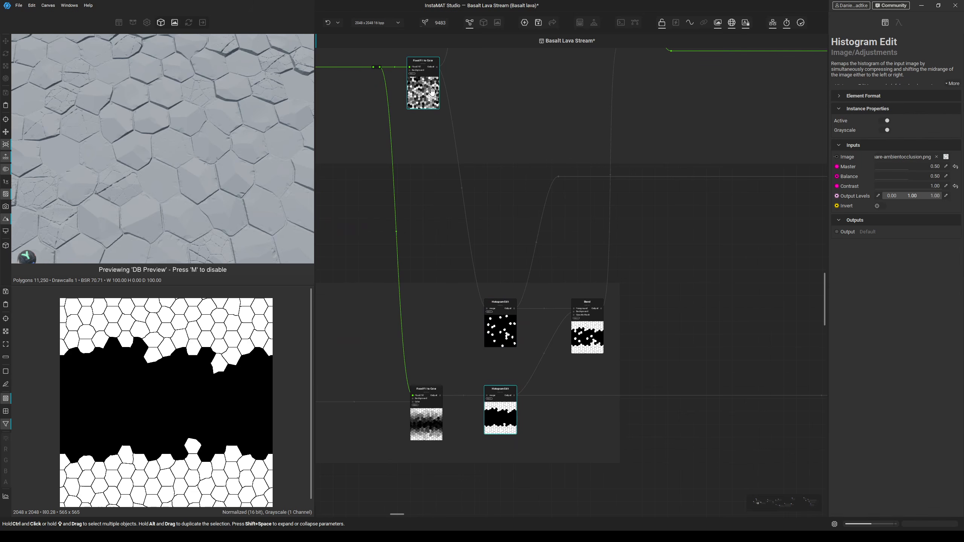
scroll(520, 335, up, 5)
click(484, 334)
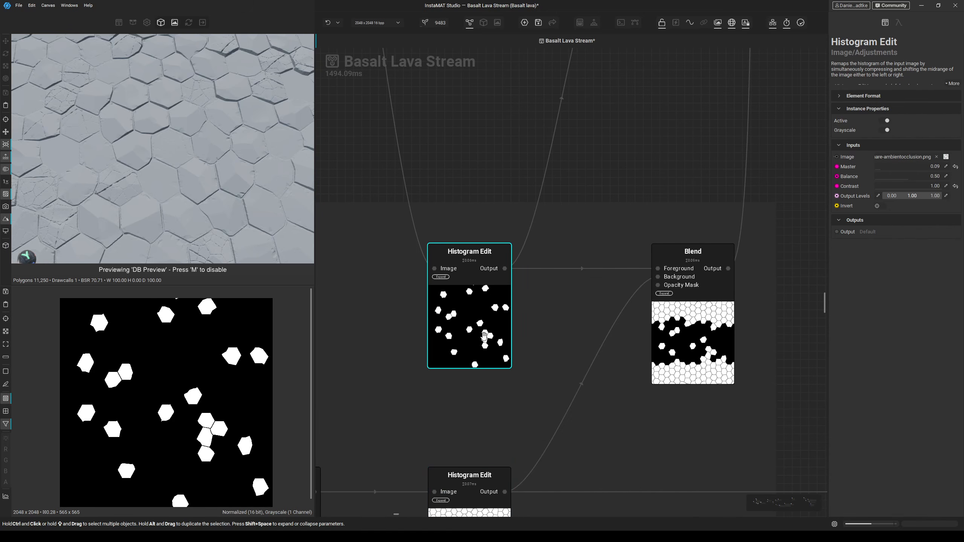
Examine the Blend that combines both Histogram Edit masks and select the connection leaving its output.
middle_drag(559, 340, 482, 293)
click(617, 271)
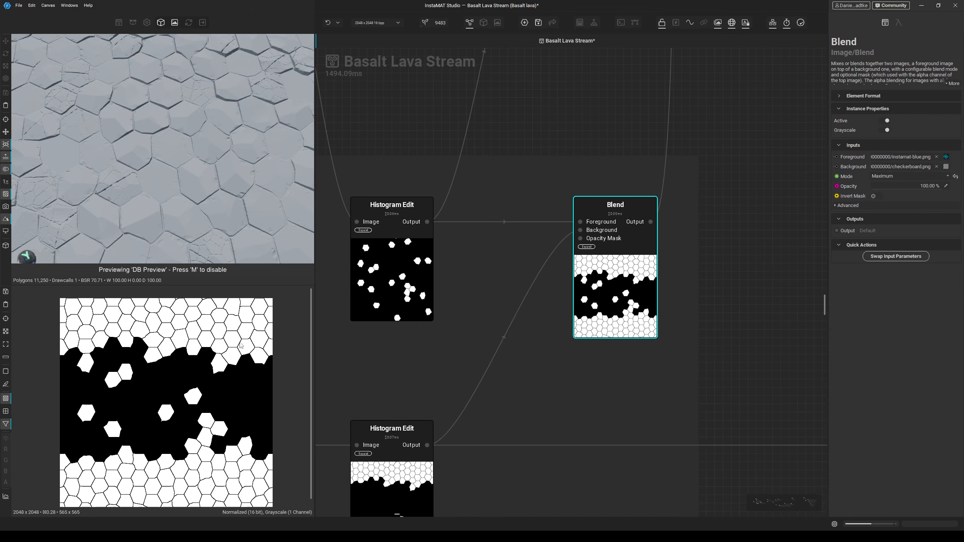
scroll(565, 297, down, 3)
middle_drag(653, 238, 546, 361)
scroll(562, 267, down, 3)
middle_drag(562, 267, 510, 325)
scroll(509, 325, down, 2)
click(577, 235)
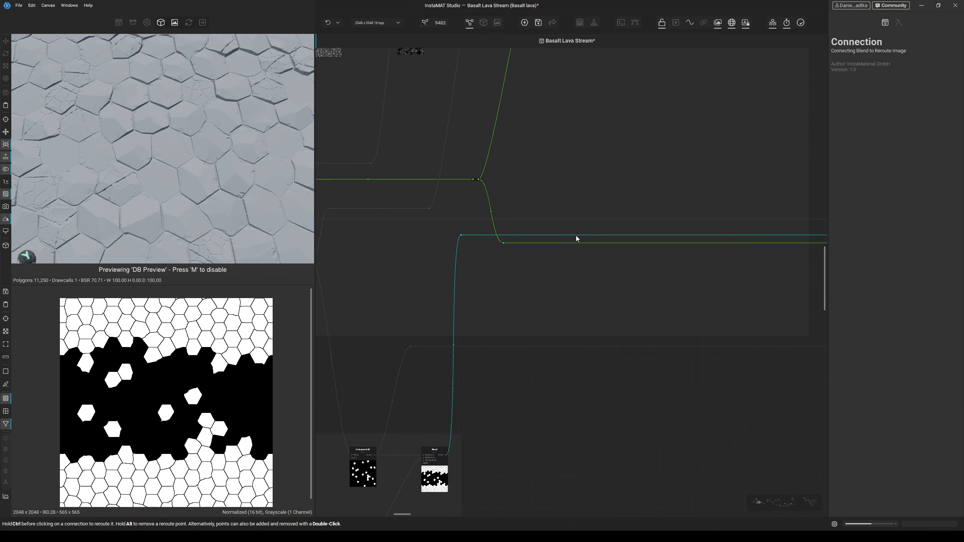
Follow the Rock Mask connection to the Multiply Blend ahead of the Distance node and examine its result.
scroll(576, 237, down, 2)
middle_drag(702, 282, 437, 293)
middle_drag(740, 295, 432, 289)
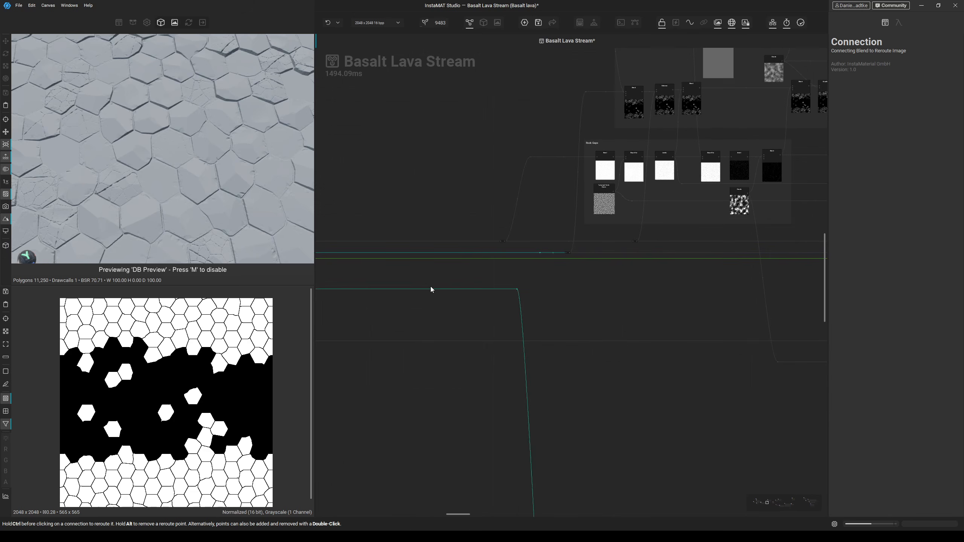
middle_drag(567, 231, 514, 325)
scroll(582, 196, up, 5)
middle_drag(575, 208, 562, 257)
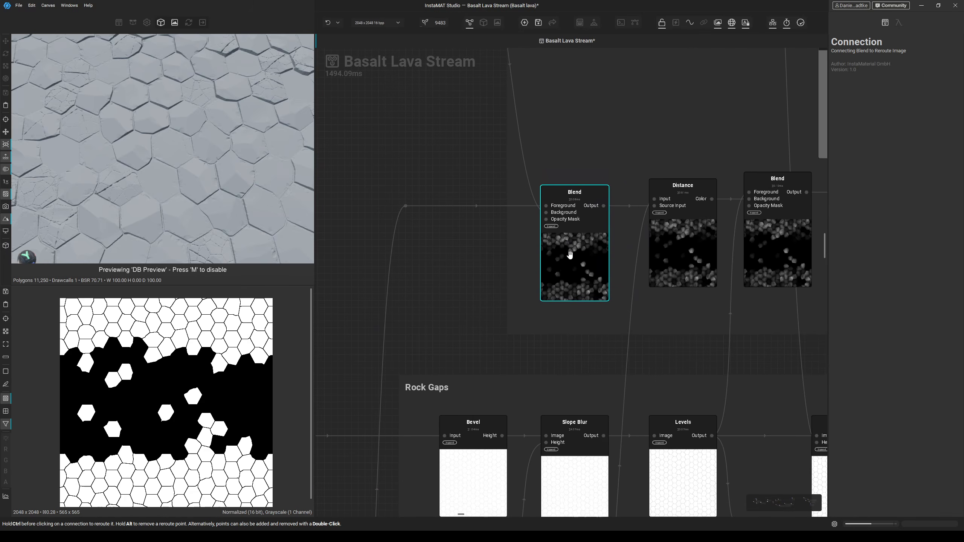
click(563, 294)
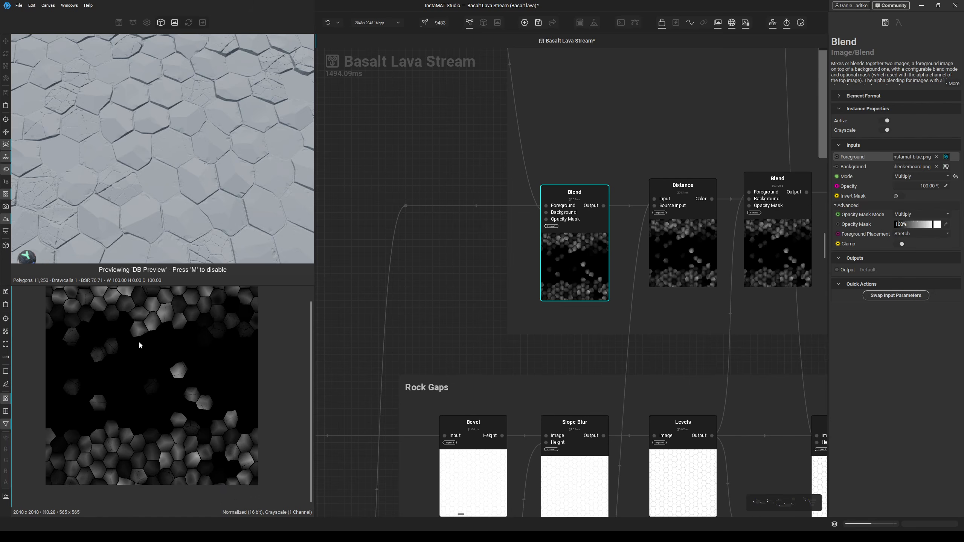
scroll(409, 355, down, 4)
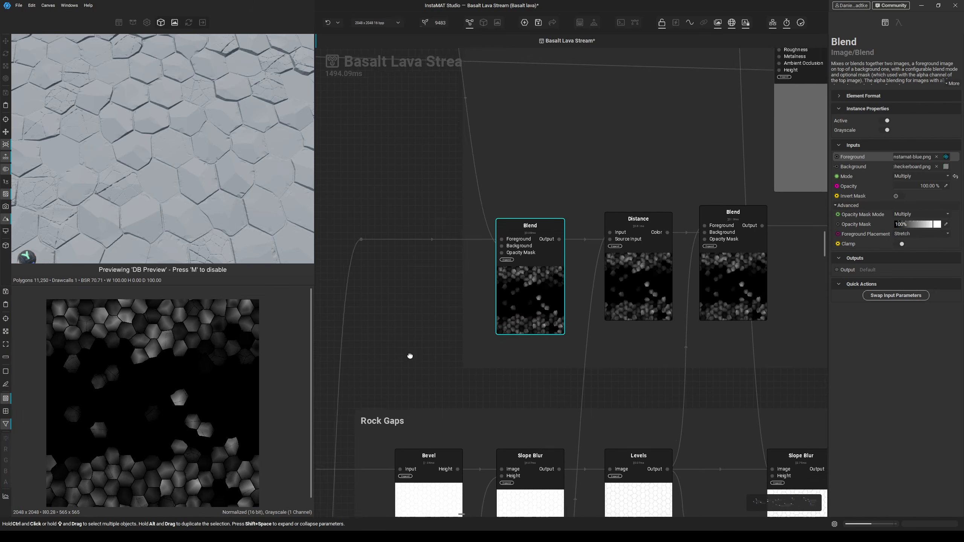
Connect the output of the Blend before Distance to DB Preview's Height input and orbit the 3D preview to inspect the stream.
click(620, 237)
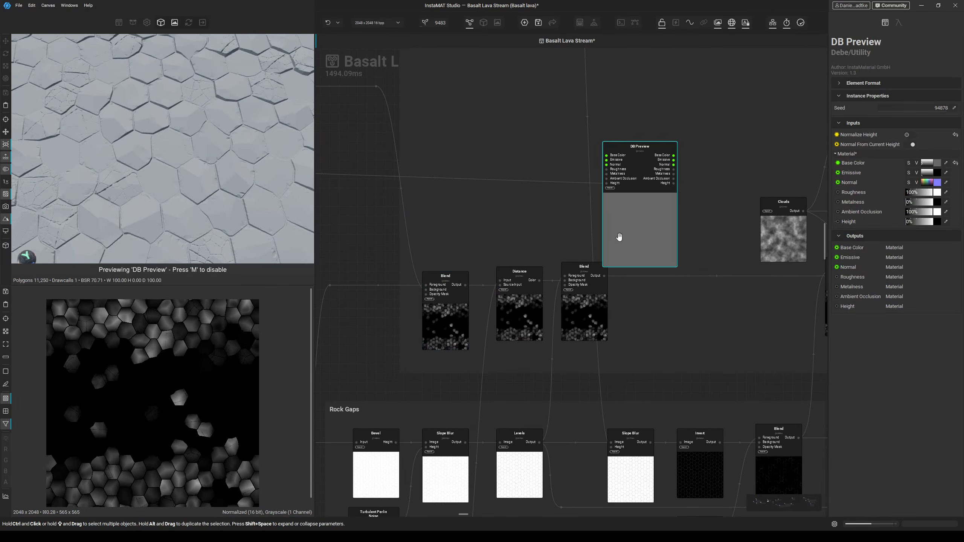
scroll(515, 281, up, 3)
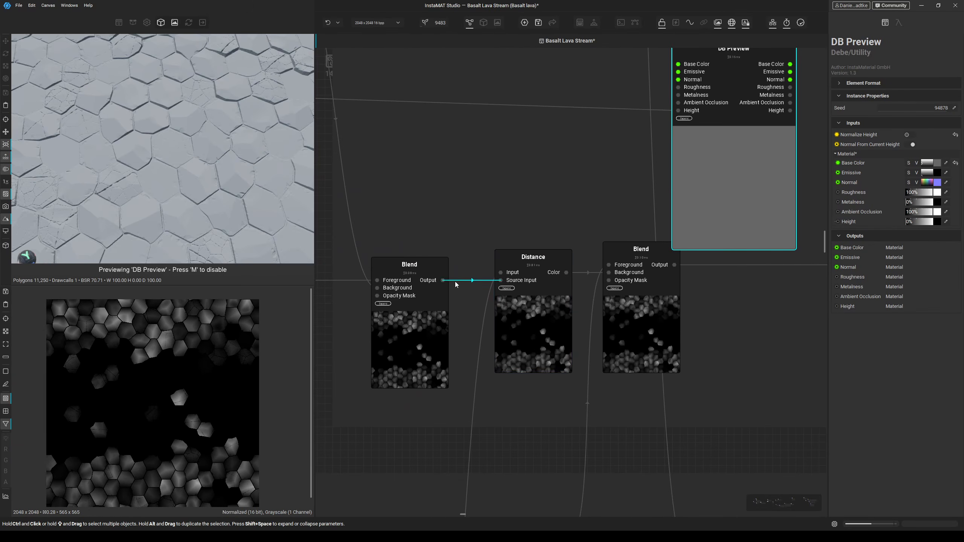
drag(443, 280, 678, 110)
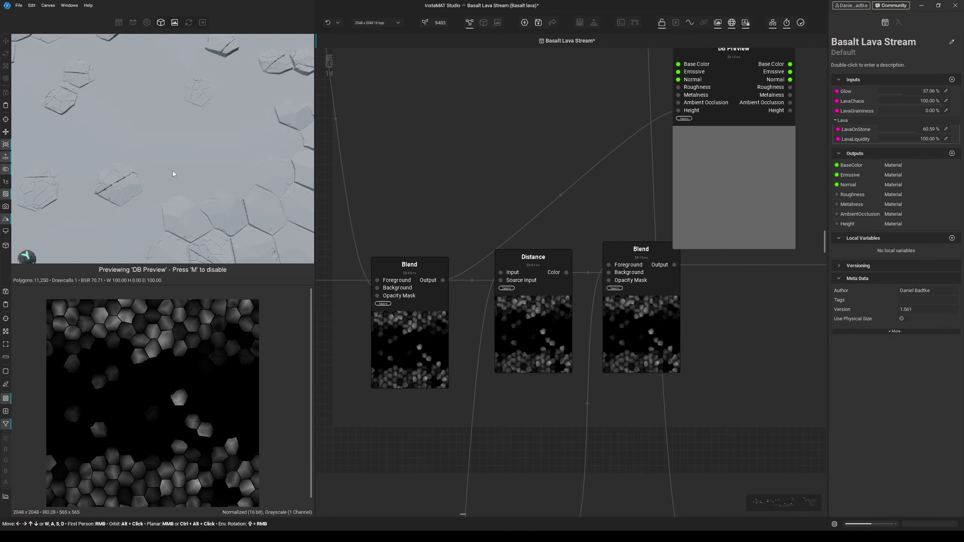
mouse_move(25, 256)
alt+mouse_down()
mouse_move(292, 243)
mouse_move(28, 242)
alt+mouse_up()
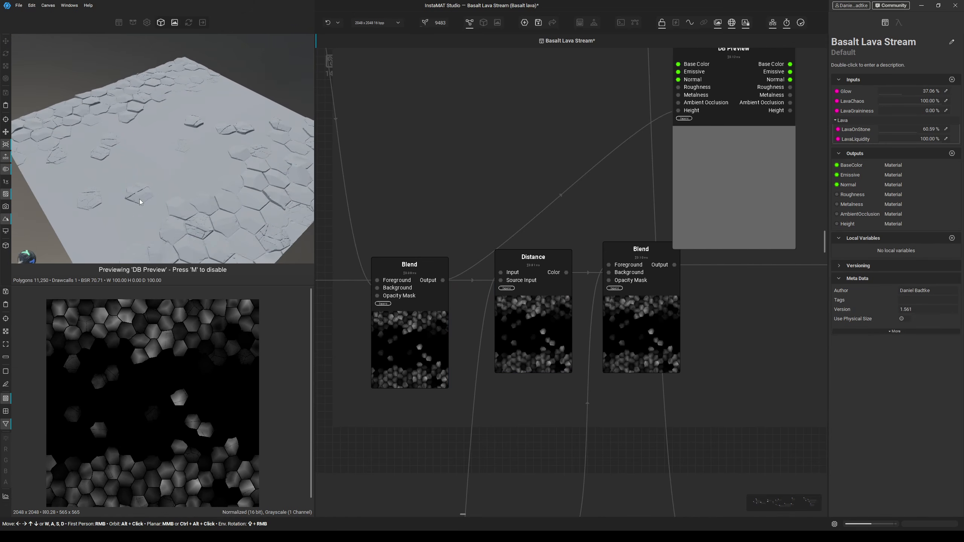
Connect the Distance node's Color output to DB Preview's Height input and inspect the rocks in the 3D preview.
middle_drag(476, 186, 437, 202)
click(499, 319)
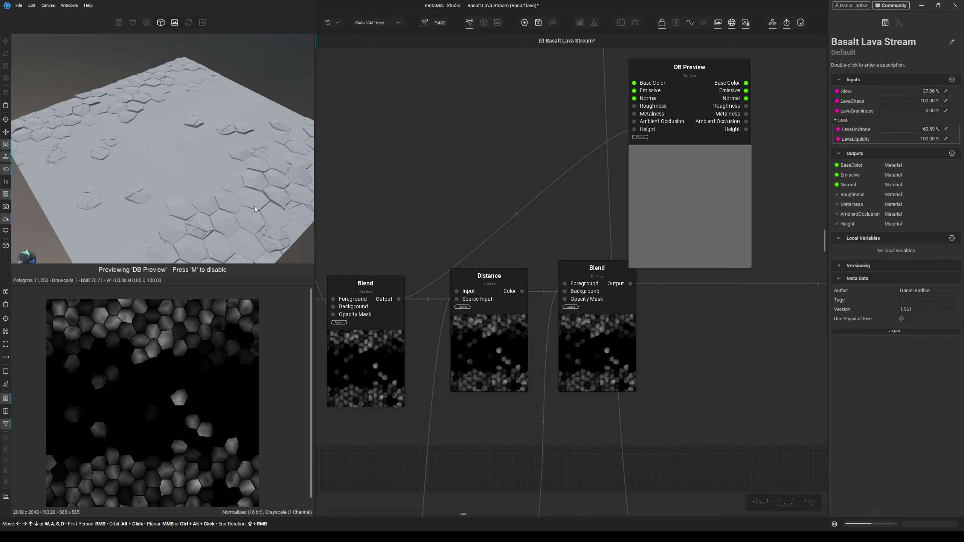
drag(517, 292, 635, 129)
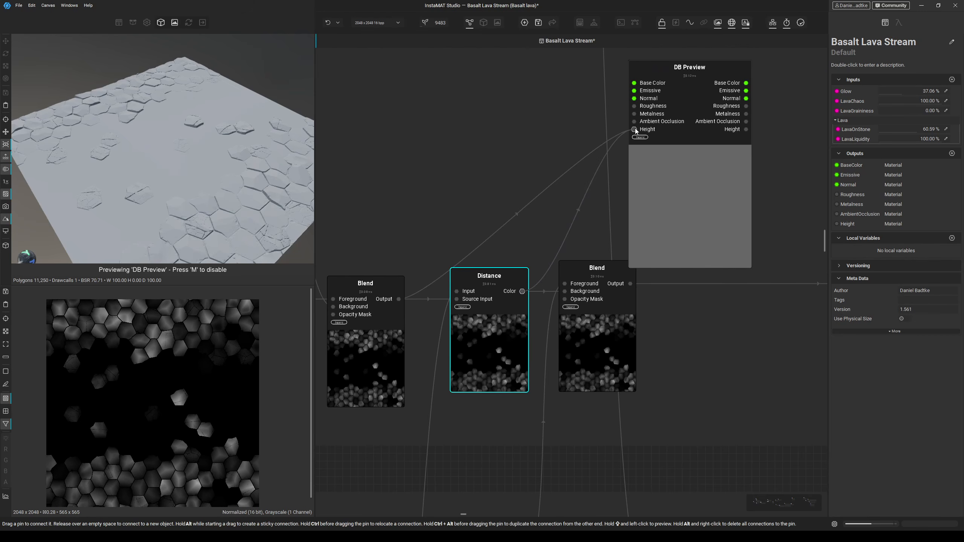
middle_drag(259, 226, 238, 183)
scroll(243, 196, up, 2)
scroll(238, 183, down, 2)
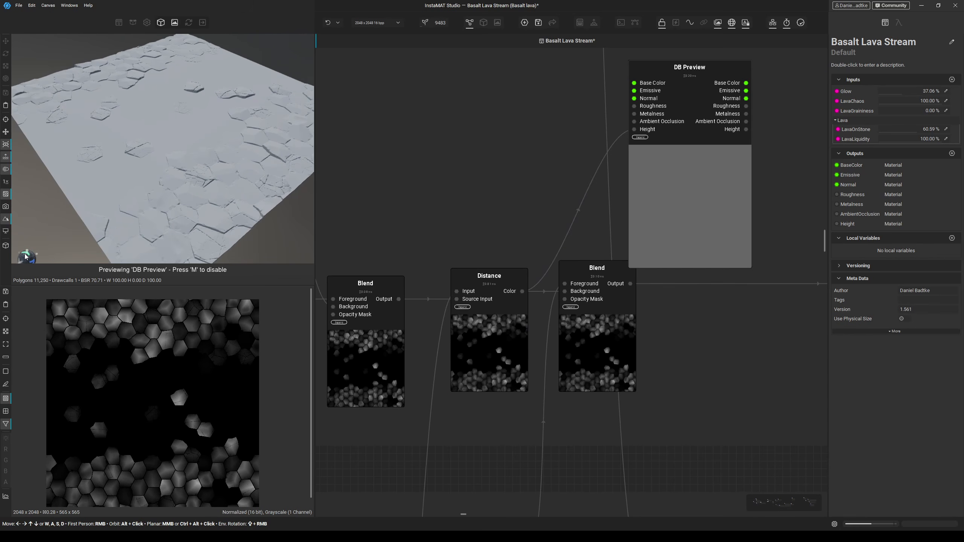
drag(25, 256, 26, 260)
Examine the Foreground input of the Multiply Blend after Distance and trace it to the Rock Gaps group.
middle_drag(574, 327, 479, 322)
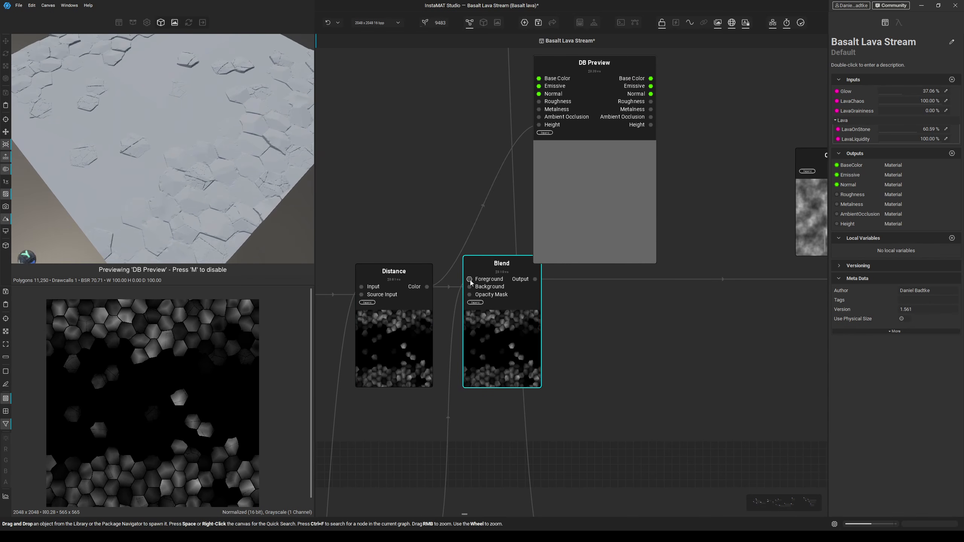
click(468, 280)
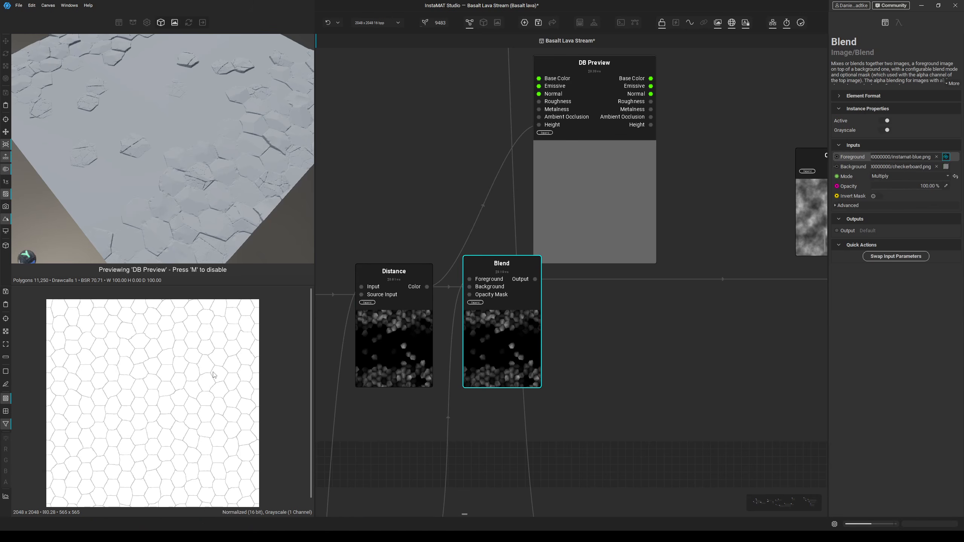
scroll(452, 351, down, 2)
middle_drag(472, 344, 542, 321)
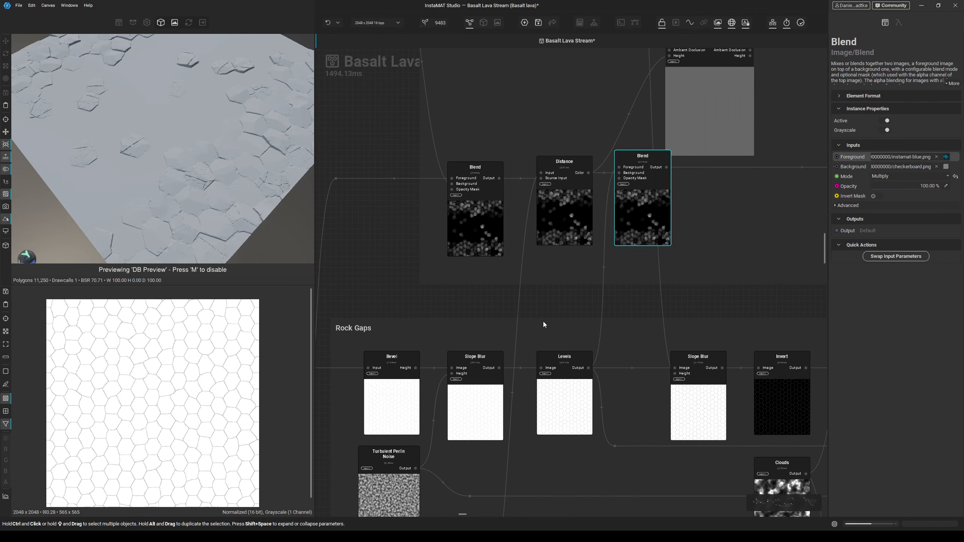
Examine the Rock Gaps group's Bevel node and a close view of its cell-edge input.
click(392, 405)
middle_drag(371, 371, 444, 349)
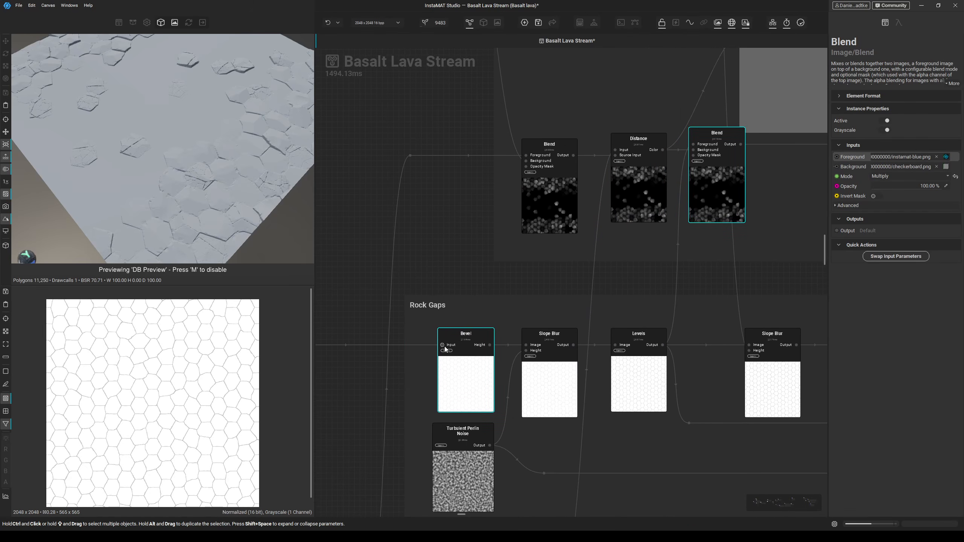
scroll(201, 376, up, 3)
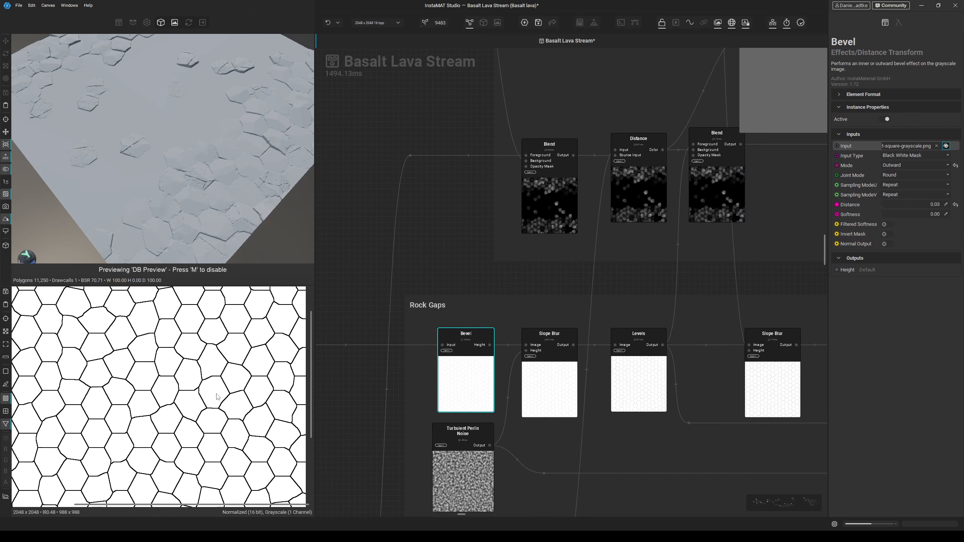
Examine the Slope Blur driven by Turbulent Perlin Noise and the Levels node that follows it in Rock Gaps.
middle_drag(471, 370, 477, 301)
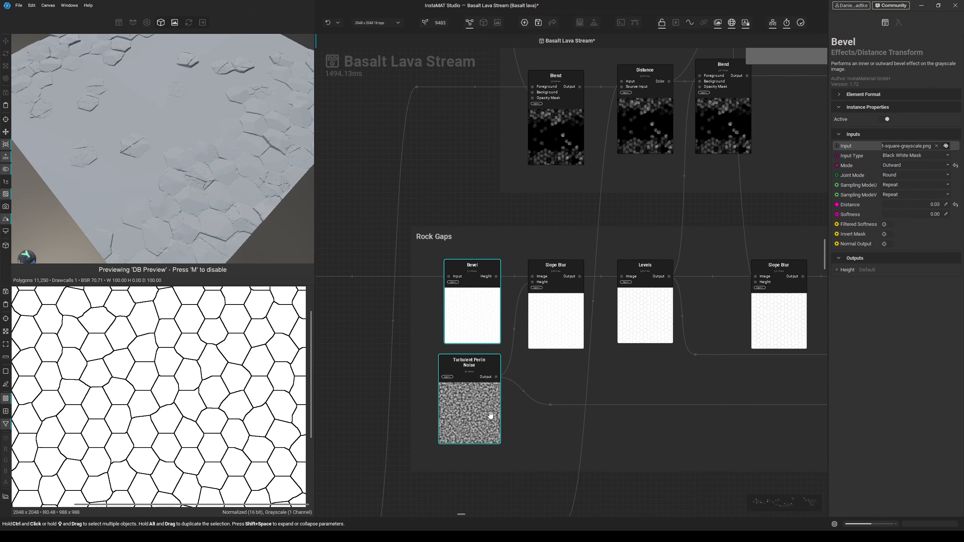
middle_drag(541, 355, 504, 372)
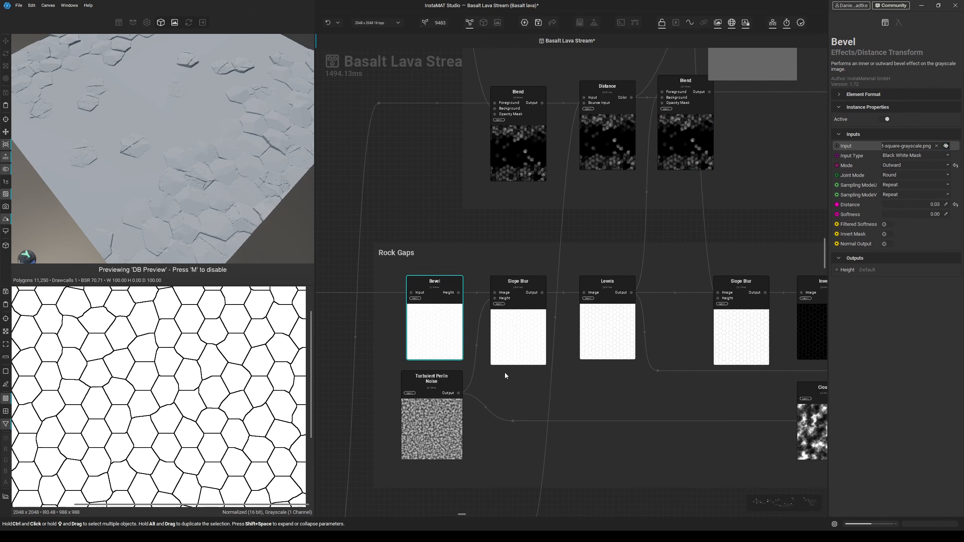
click(529, 329)
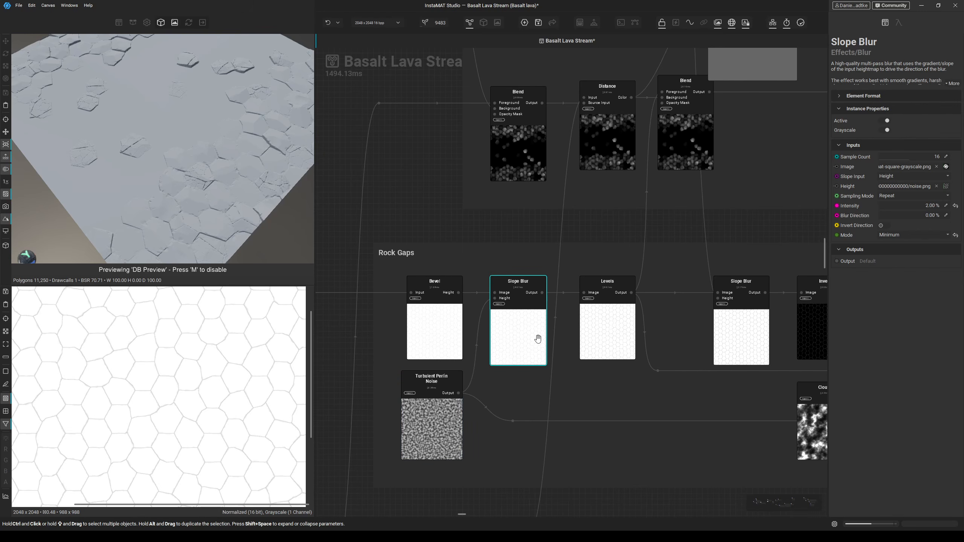
middle_drag(558, 414, 453, 433)
click(507, 344)
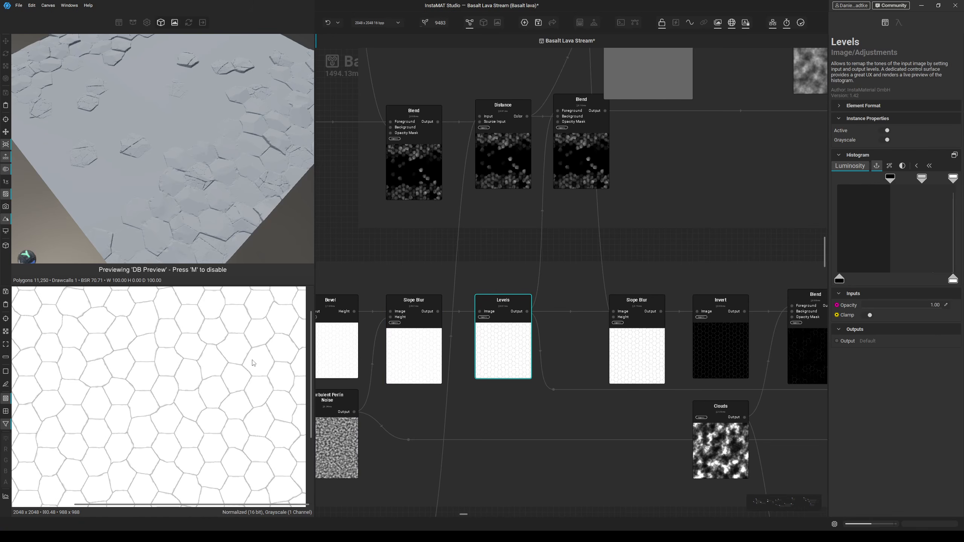
Move DB Preview away from the Blend after Distance, connect that Blend's output to Height, and inspect the rock gaps in 3D.
click(588, 167)
middle_drag(589, 167, 477, 304)
drag(498, 219, 531, 246)
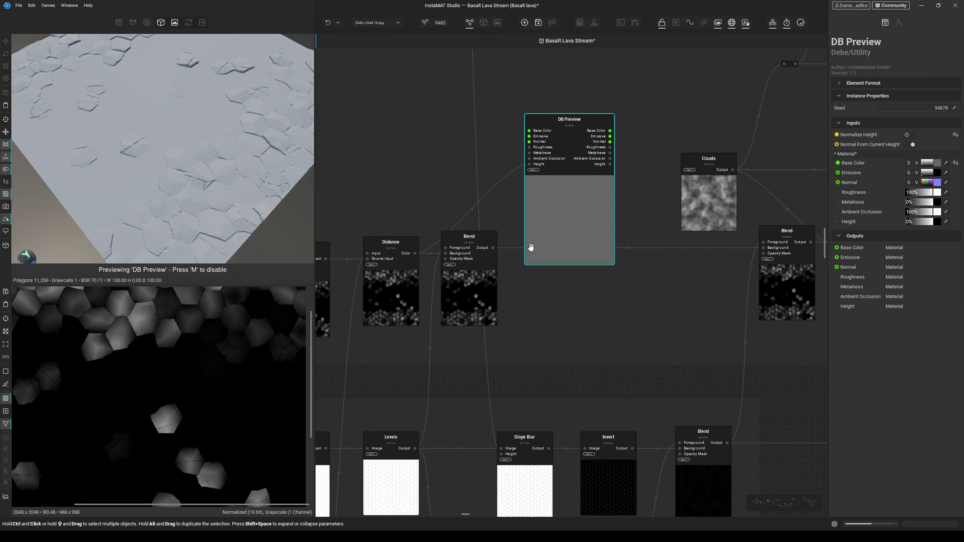
click(476, 282)
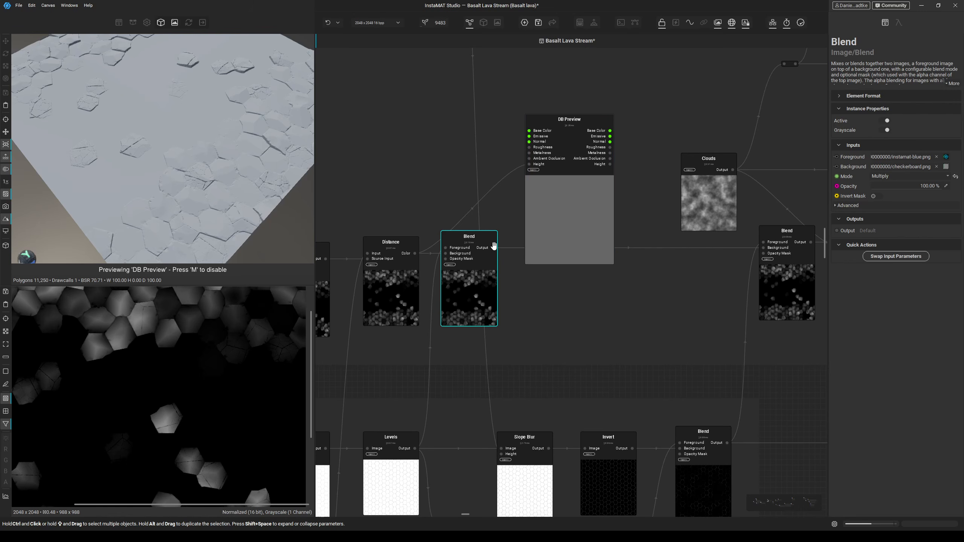
drag(494, 248, 535, 165)
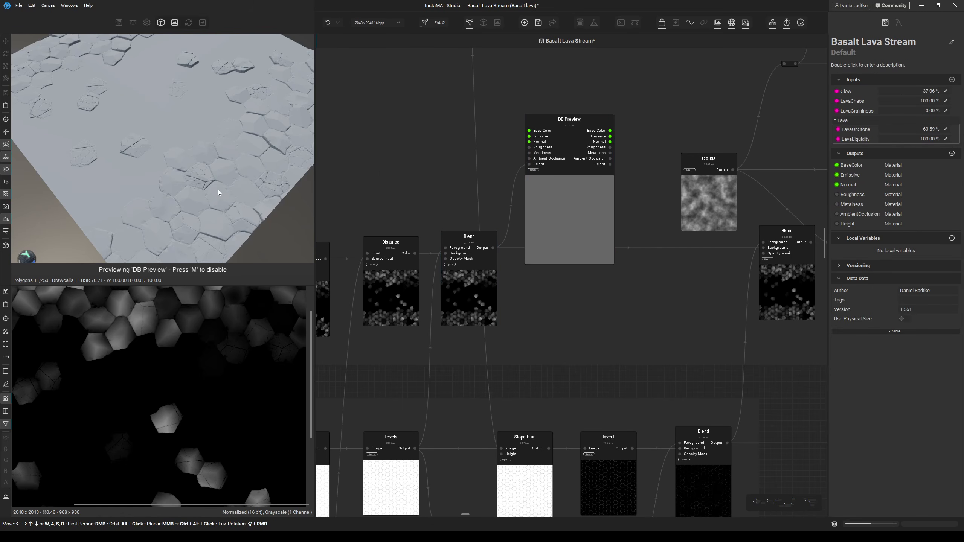
scroll(213, 195, up, 2)
middle_drag(231, 206, 227, 206)
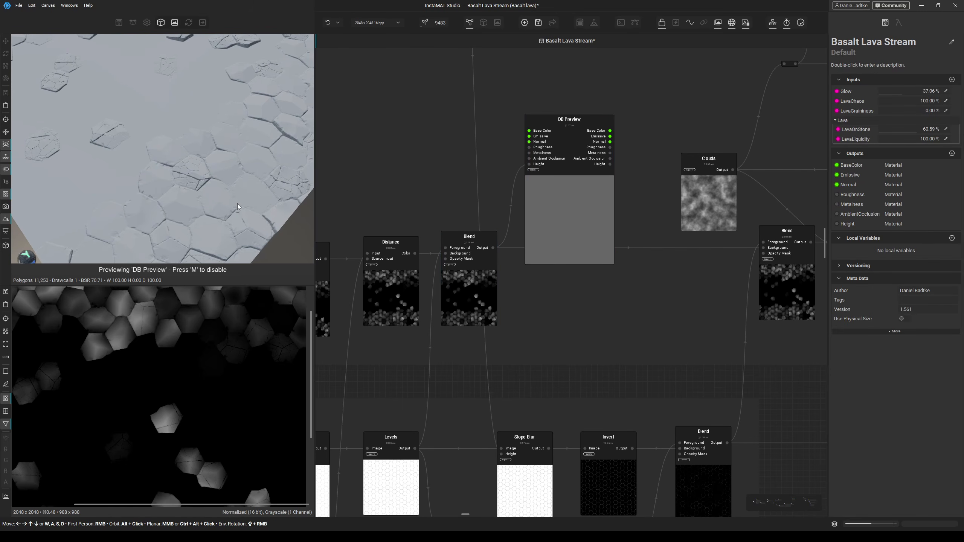
Reconnect DB Preview's Height input to the output of the first Blend, ahead of the Distance node.
middle_drag(354, 188, 381, 203)
drag(354, 275, 555, 182)
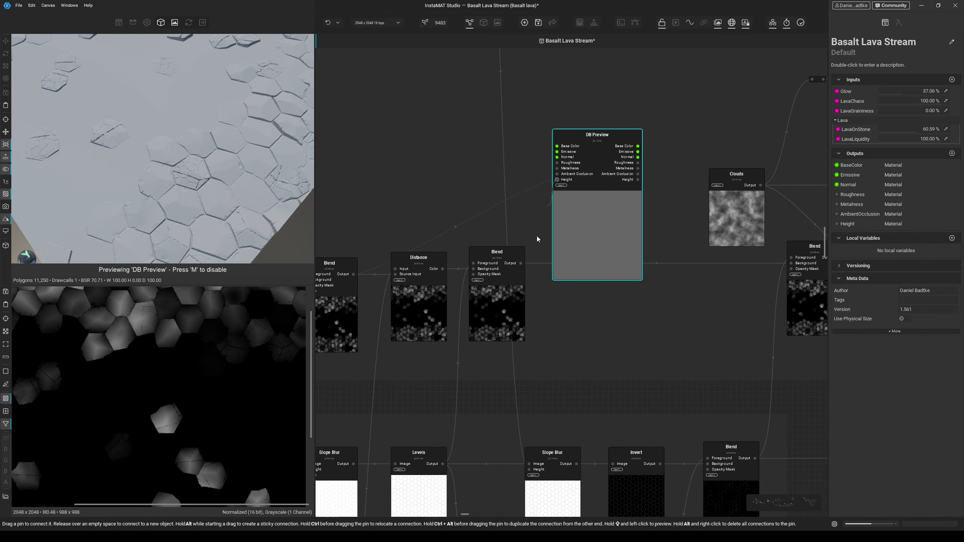
Connect the output of the Blend after Distance to DB Preview's Height and inspect the rock gaps in 3D.
drag(523, 261, 521, 262)
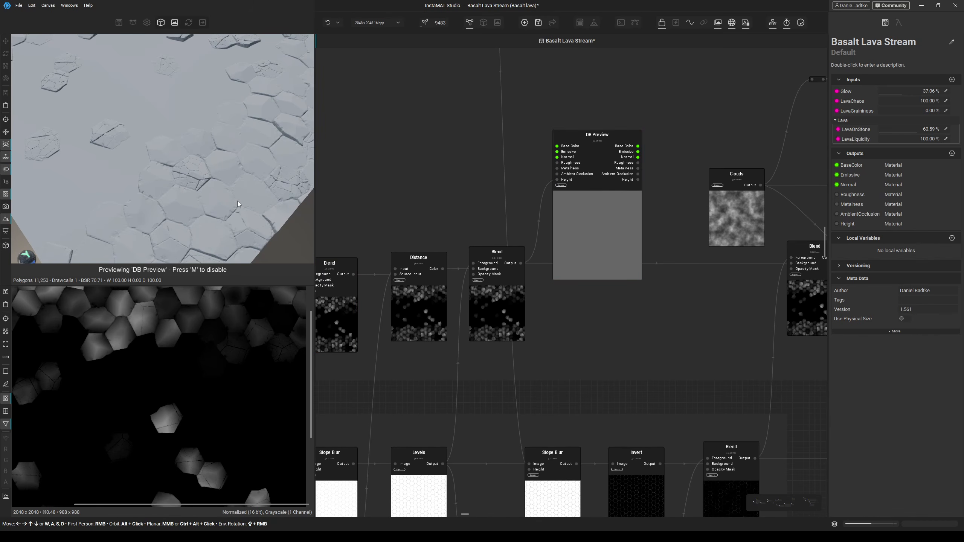
middle_drag(239, 202, 227, 201)
scroll(424, 185, down, 3)
Move DB Preview past the Clouds node, connect the Blend ahead of the Directional Warps to Height, and inspect the 3D surface.
middle_drag(531, 221, 439, 235)
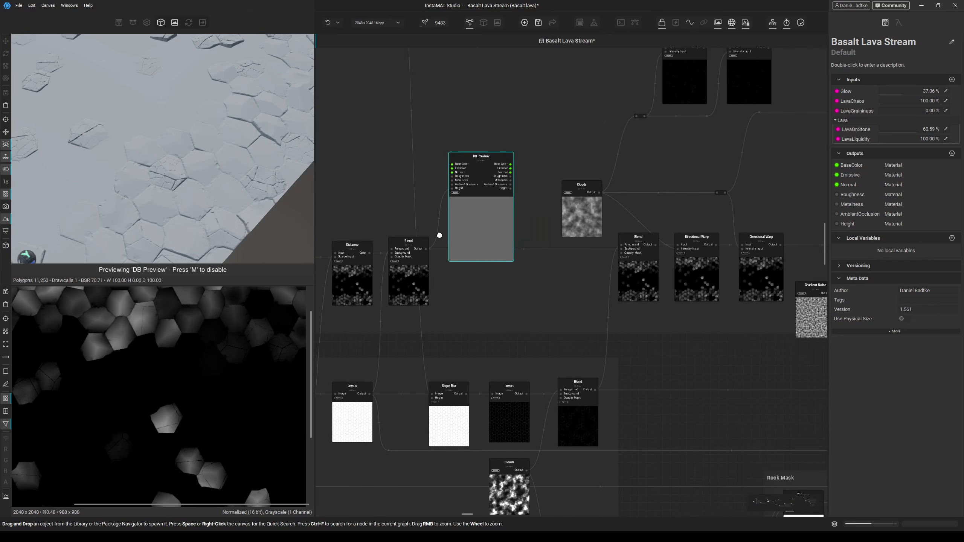
scroll(407, 230, down, 2)
drag(402, 220, 646, 190)
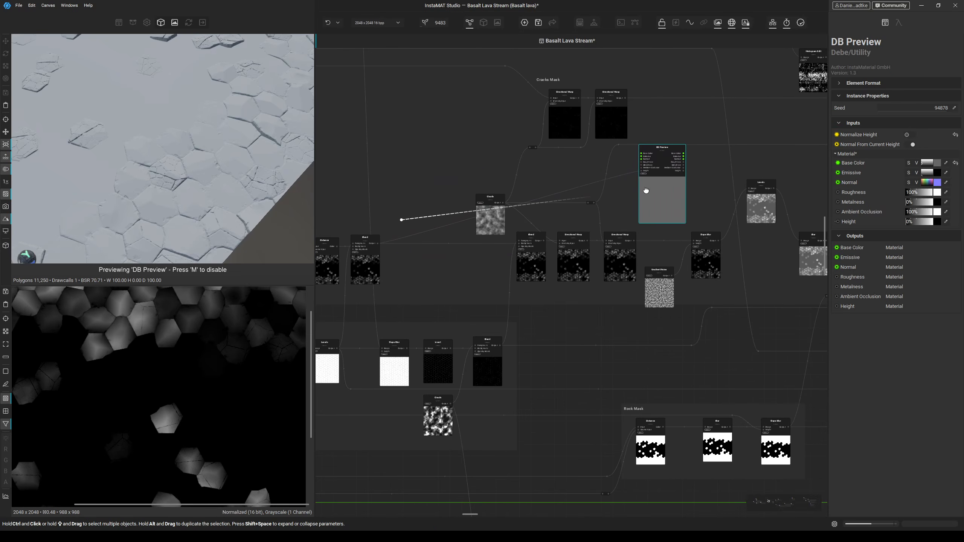
middle_drag(646, 191, 611, 207)
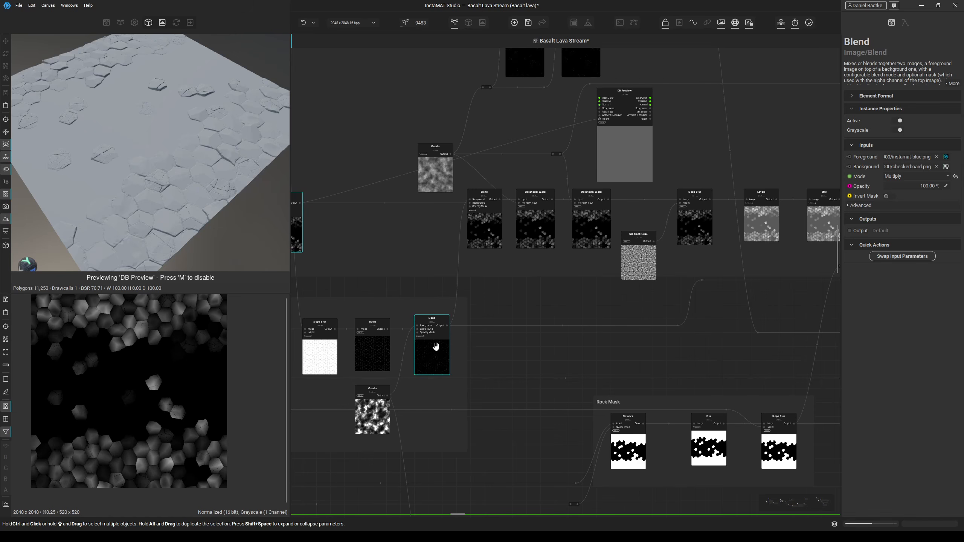
drag(499, 199, 599, 119)
scroll(200, 198, up, 5)
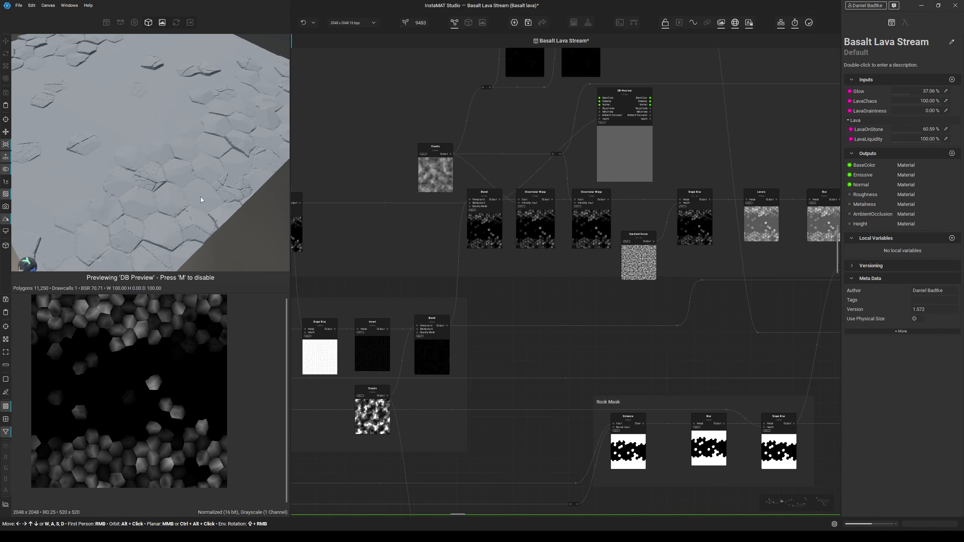
Compare the height with the Blend after Distance, and examine the Invert, Clouds and Blend nodes at the end of Rock Gaps.
drag(300, 203, 515, 156)
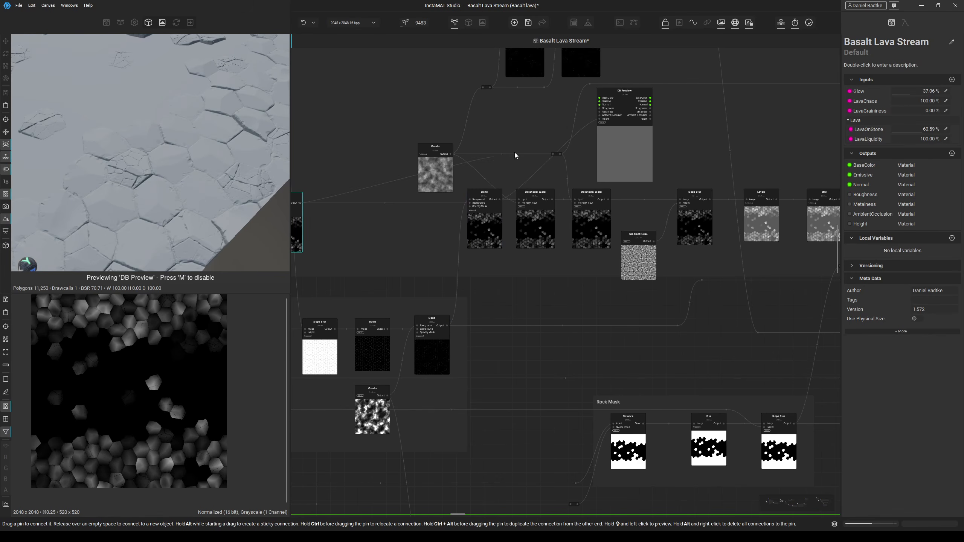
drag(599, 126, 599, 121)
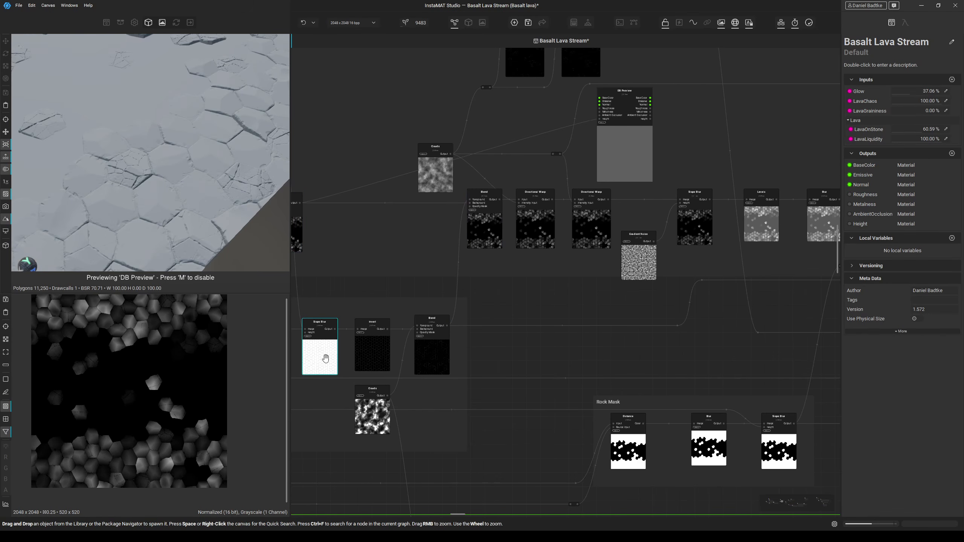
click(367, 347)
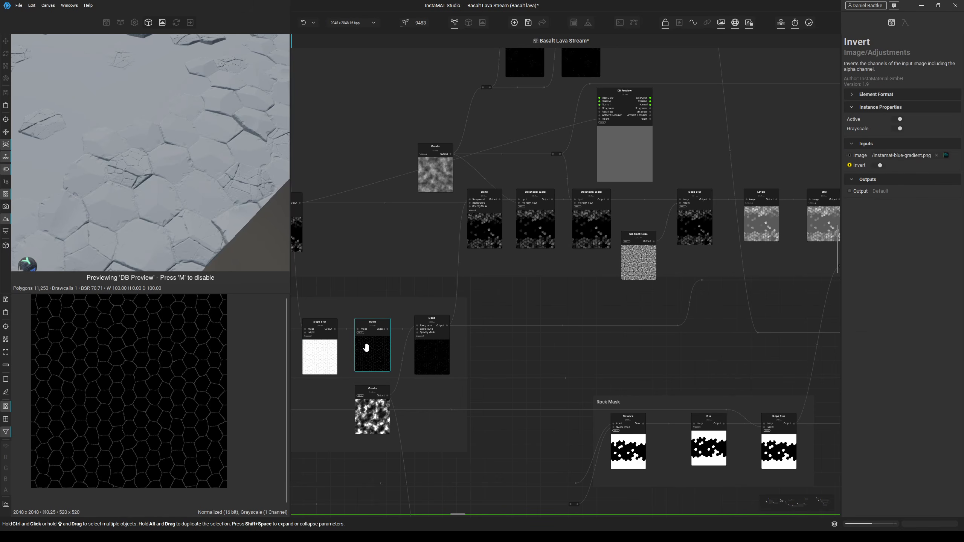
double_click(367, 424)
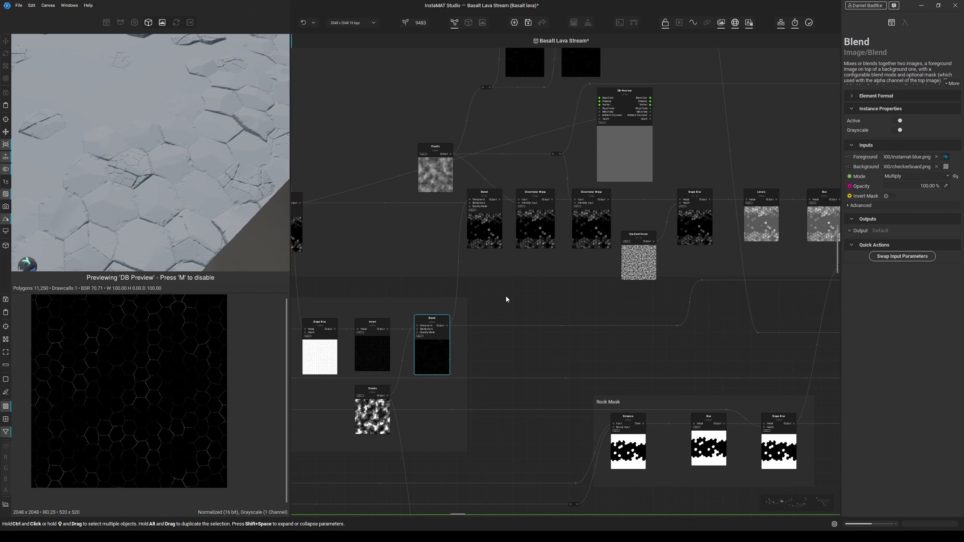
Connect the Blend ahead of the Directional Warps back to DB Preview's Height, followed by the first Directional Warp.
middle_drag(507, 296, 488, 336)
click(481, 256)
drag(480, 240, 578, 158)
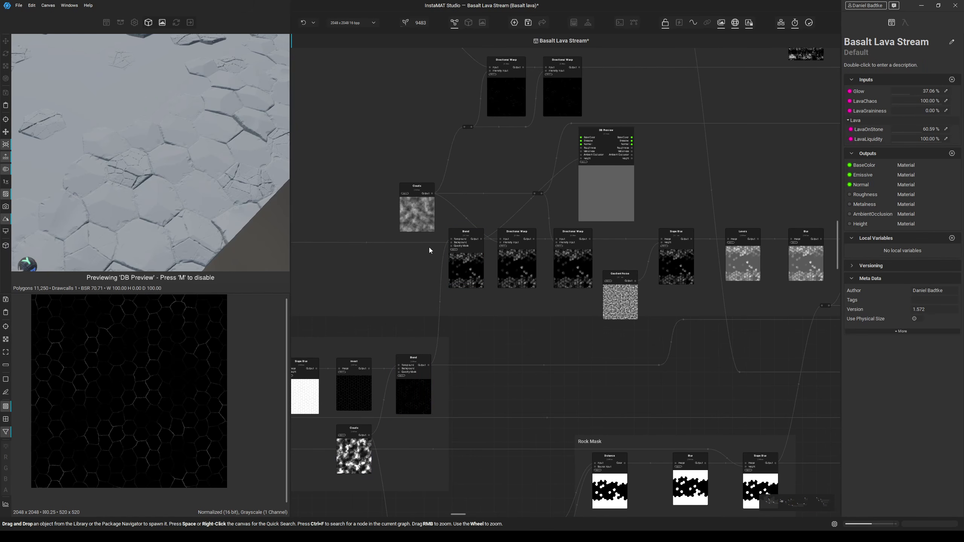
middle_drag(441, 250, 416, 264)
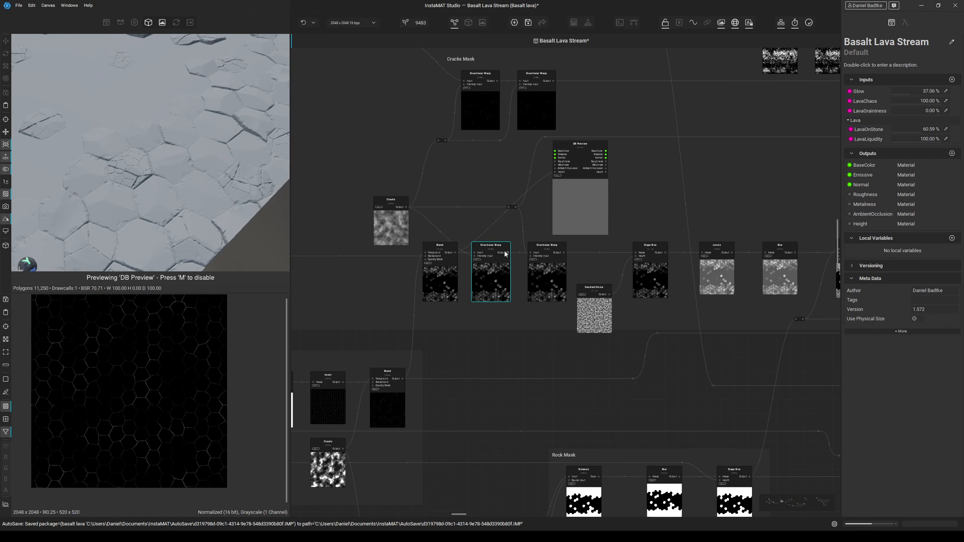
drag(548, 173, 551, 173)
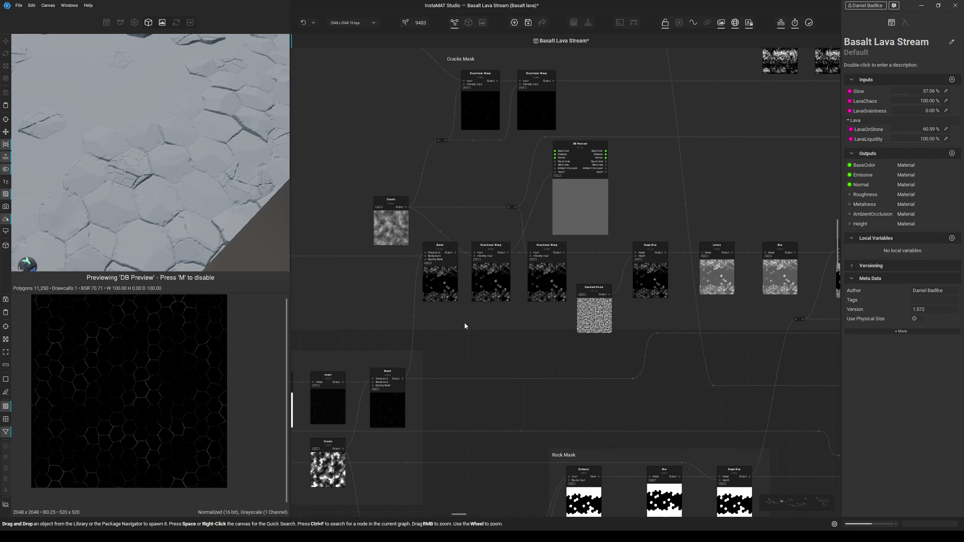
Examine the intensity and angle settings of the two Directional Warp nodes following the Blend.
click(491, 273)
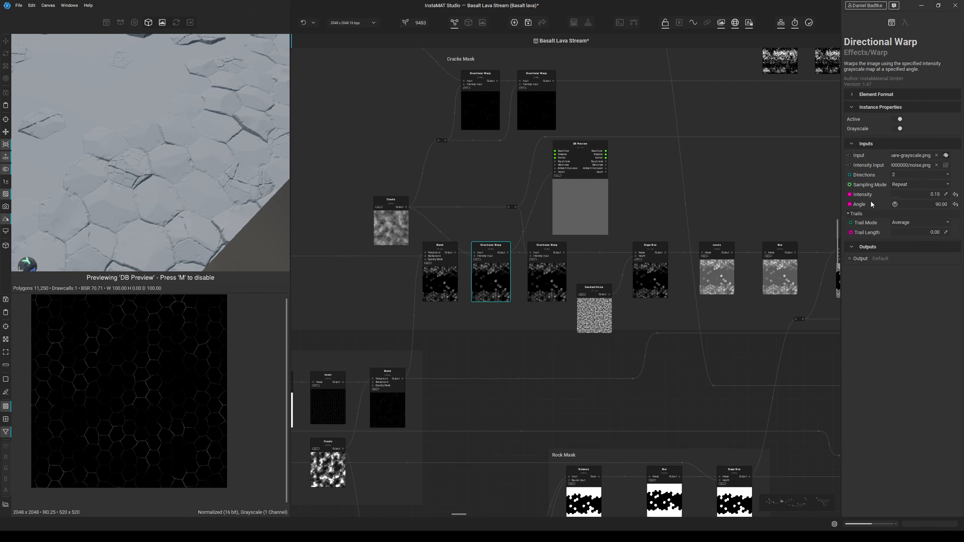
click(548, 277)
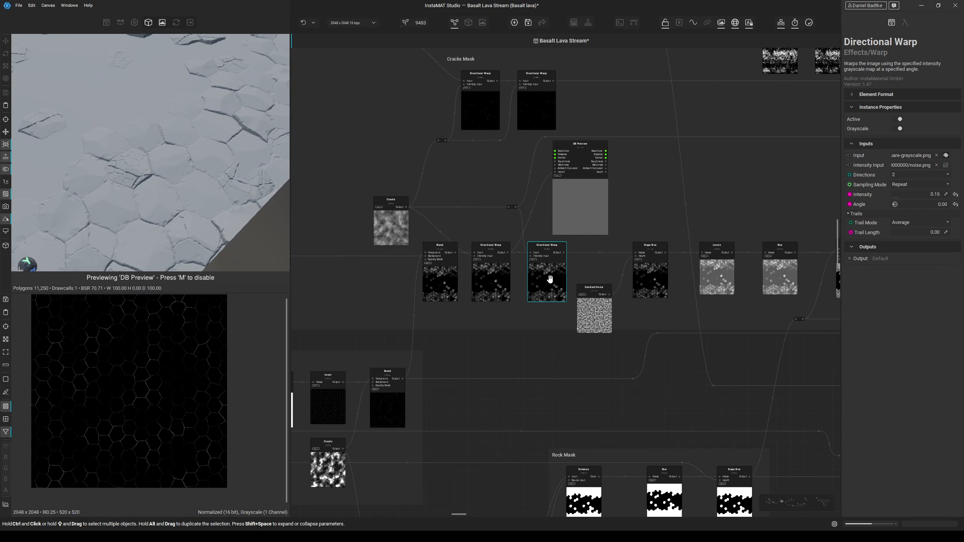
Move DB Preview slightly further along the chain and connect the second Directional Warp's output to Height.
drag(567, 216, 602, 212)
middle_drag(598, 214, 581, 239)
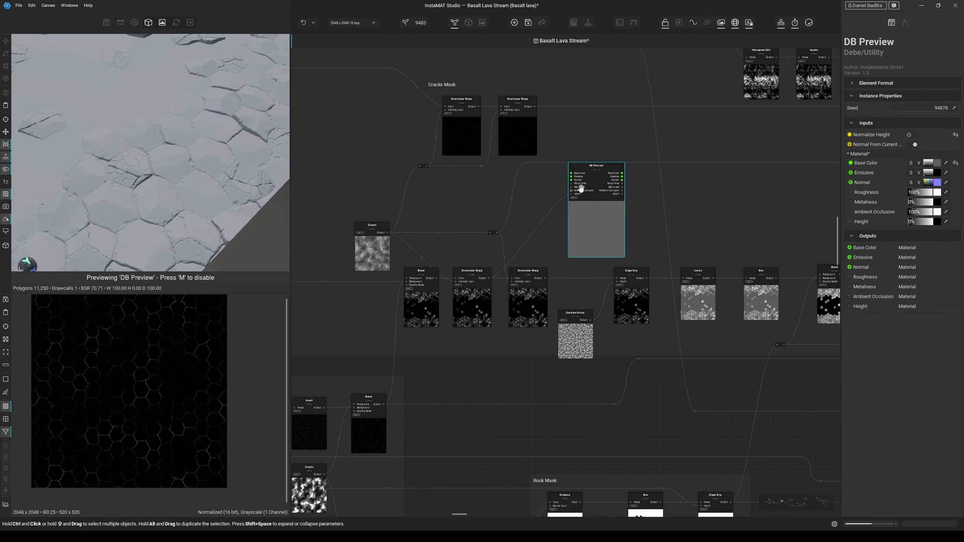
drag(571, 194, 545, 278)
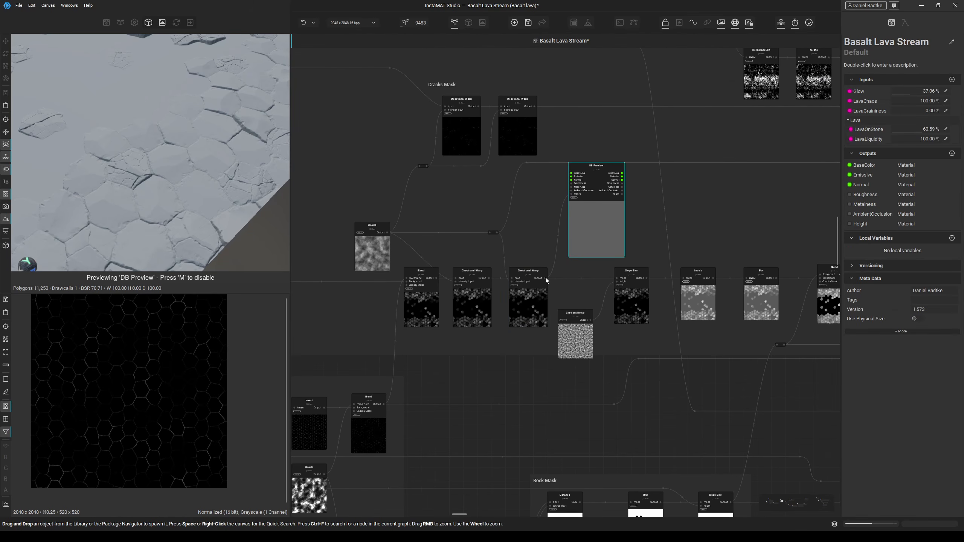
Compare the height before and after warping by switching Height between the unwarped Blend and the second Directional Warp.
drag(436, 278, 572, 195)
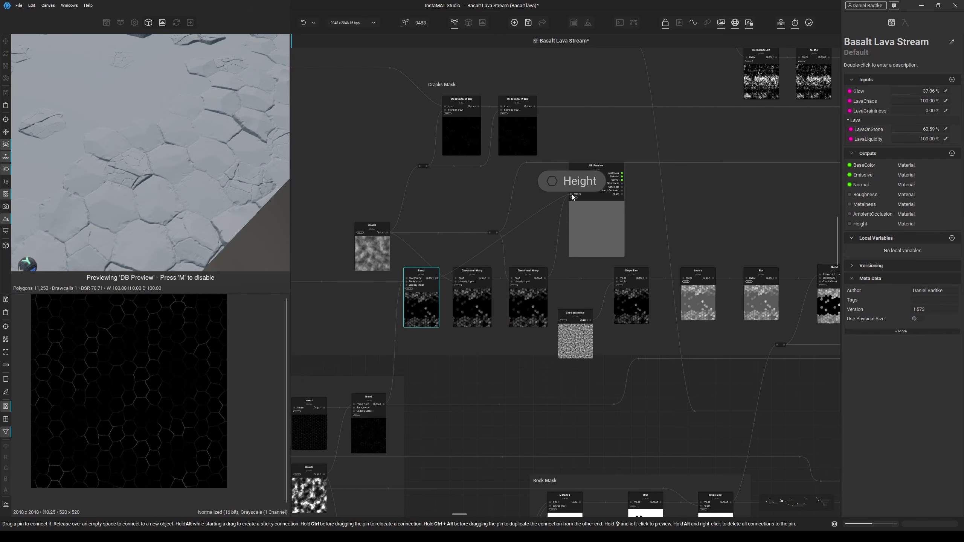
click(572, 195)
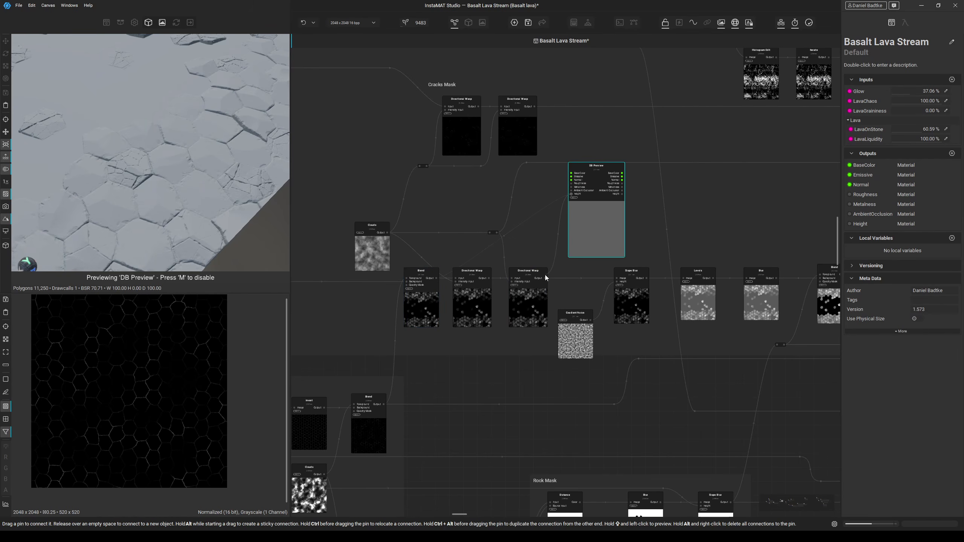
drag(545, 274, 545, 277)
Move DB Preview above the Levels node and connect the Slope Blur's output to Height.
middle_drag(557, 246, 480, 274)
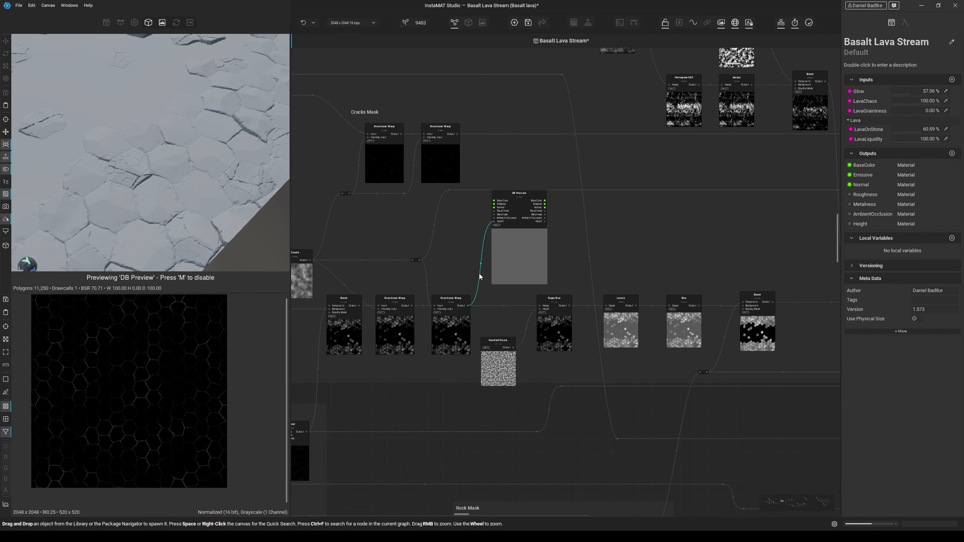
drag(511, 246, 612, 251)
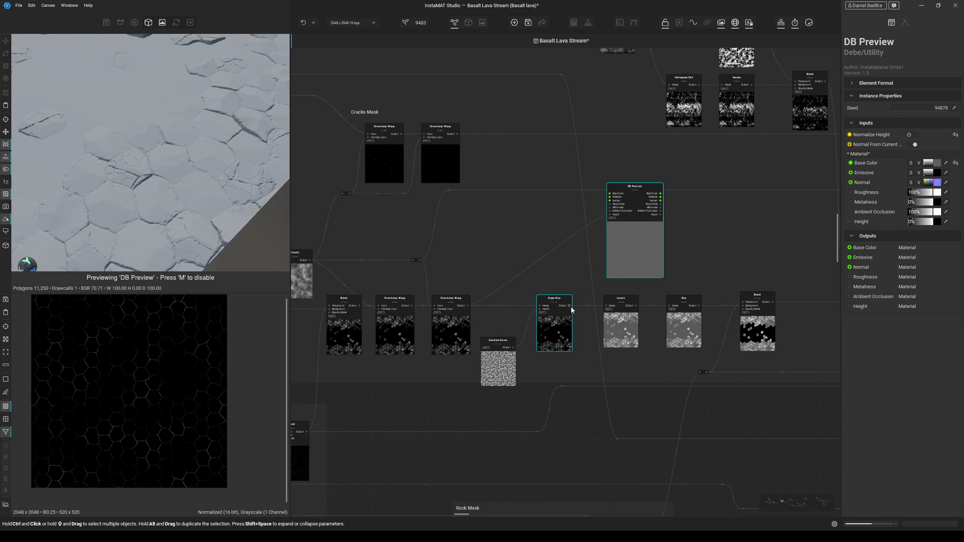
drag(572, 310, 610, 215)
Examine the Gradient Noise driving the Slope Blur and compare the height from the second Directional Warp with the Slope Blur's.
click(503, 365)
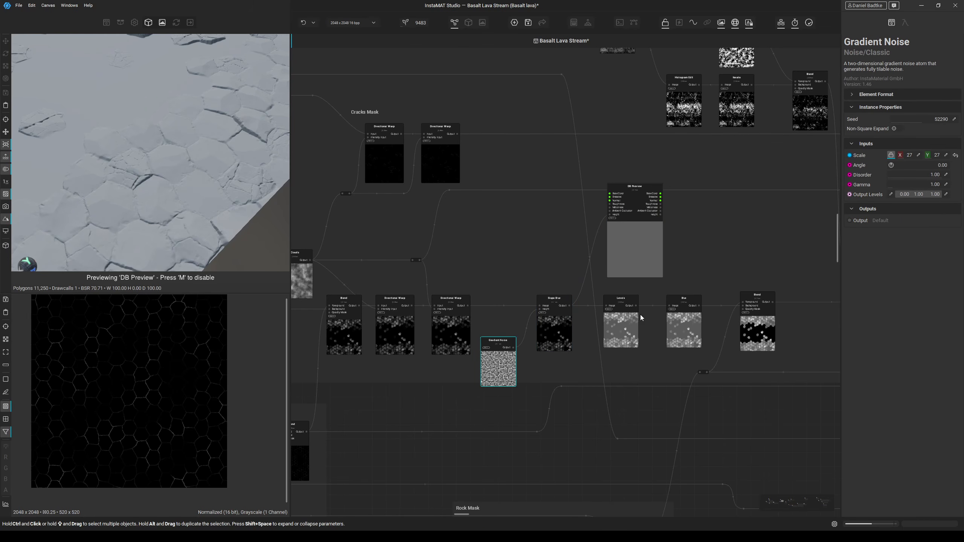
middle_drag(555, 315, 544, 324)
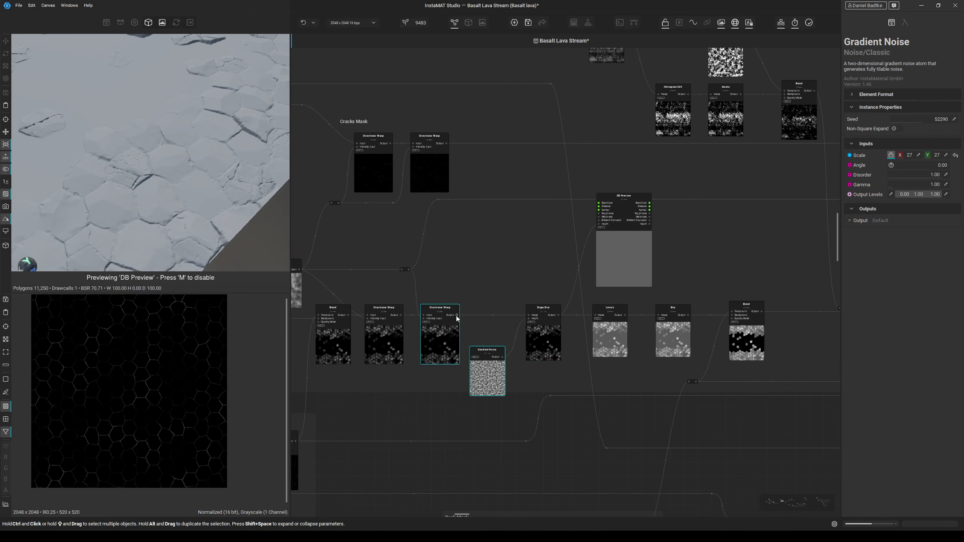
drag(456, 314, 598, 225)
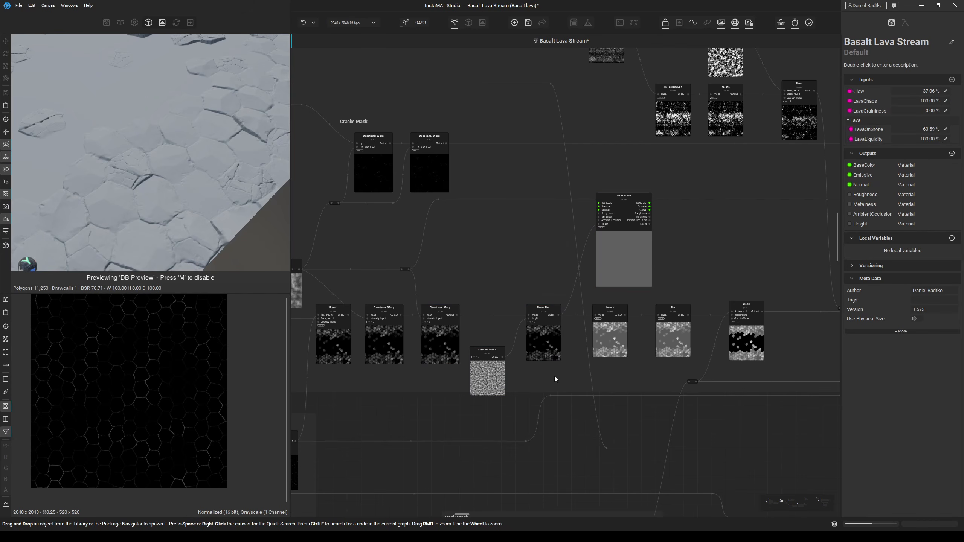
Move DB Preview above the Blur and Blend nodes and examine the Slope Blur's settings and output.
middle_drag(561, 383, 436, 384)
drag(501, 254, 580, 260)
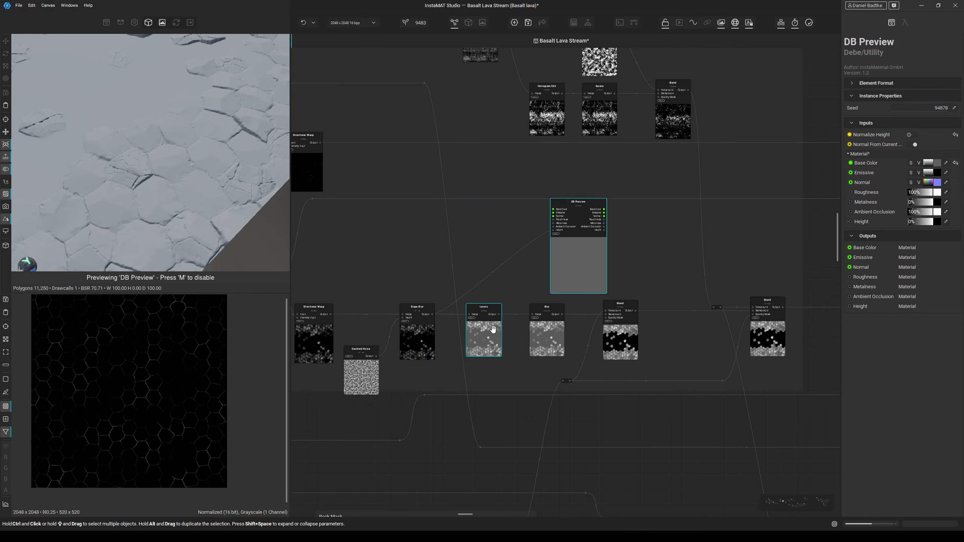
click(424, 335)
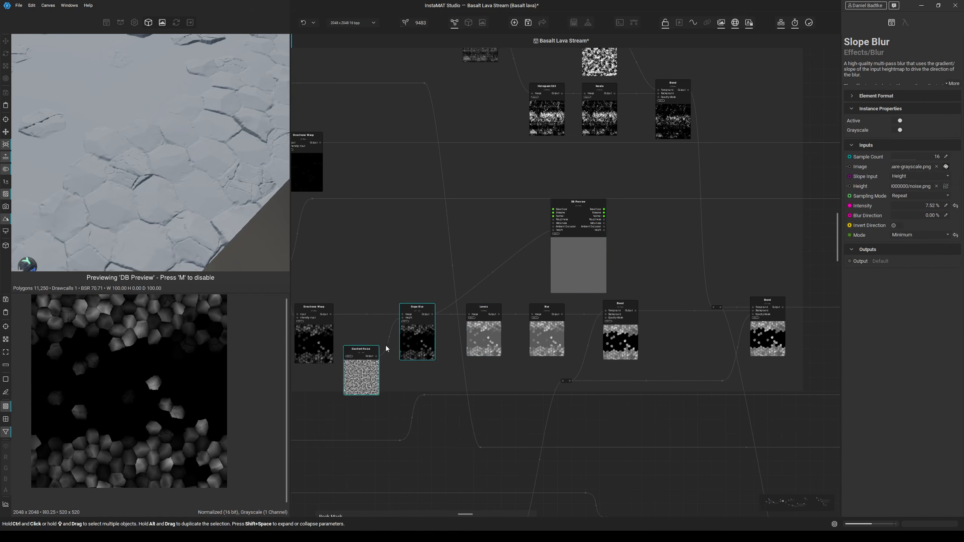
View the Levels node's histogram and output, and connect its output to DB Preview's Height.
click(480, 336)
middle_drag(518, 279, 494, 299)
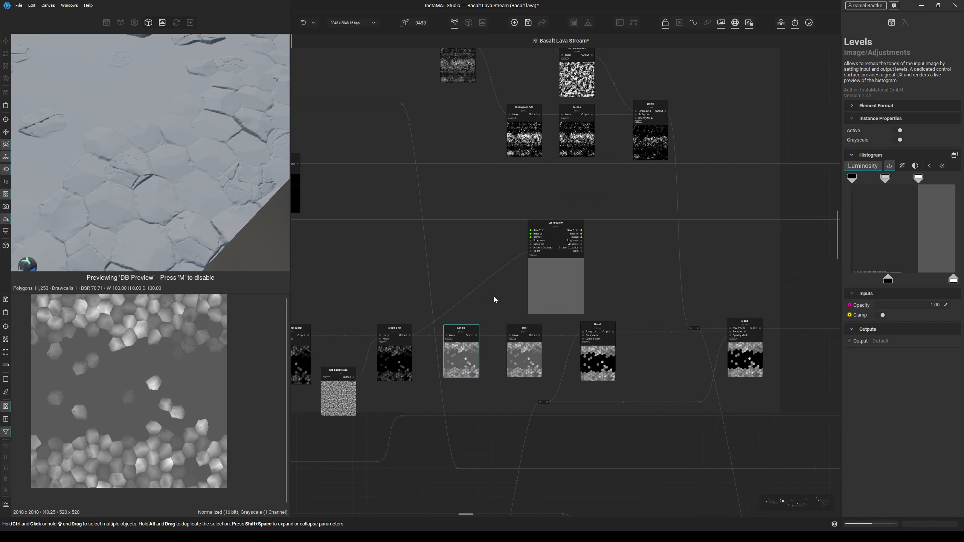
drag(530, 251, 476, 335)
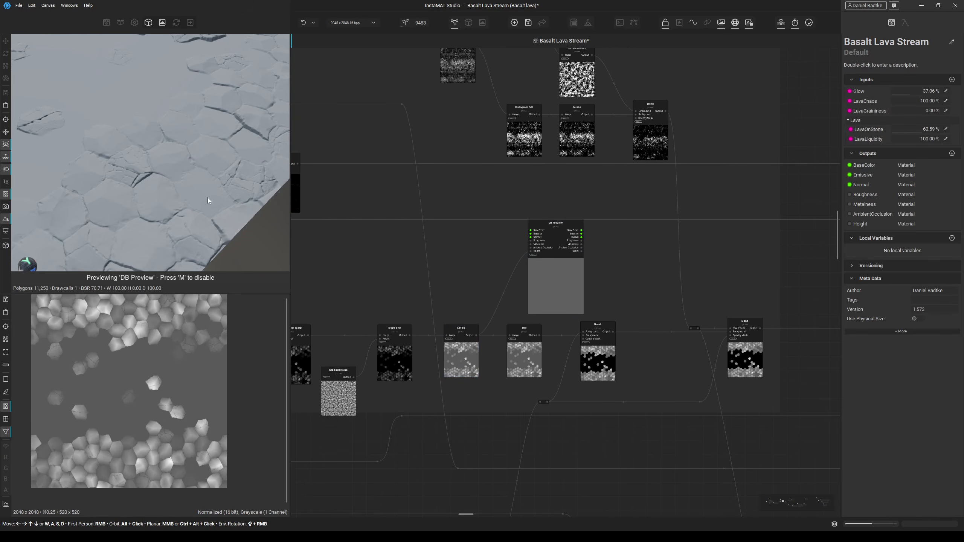
Connect the Blur node's output to DB Preview's Height and inspect the softened rock edges close up in 3D.
middle_drag(521, 370, 488, 376)
click(531, 306)
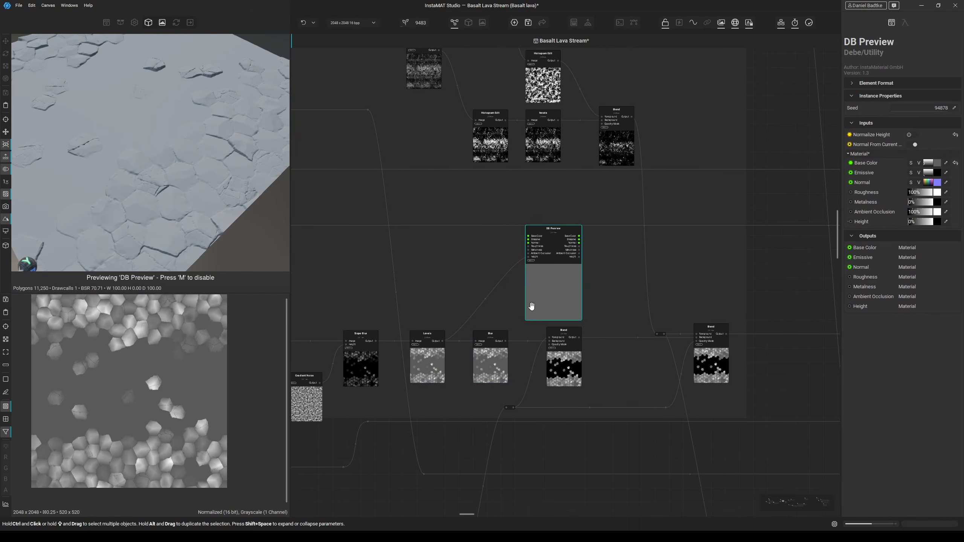
drag(505, 342, 528, 257)
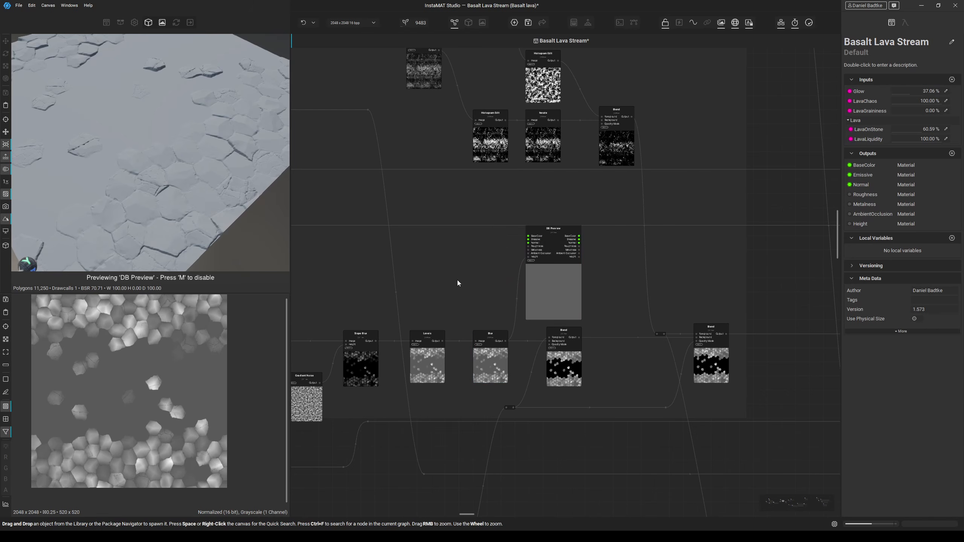
middle_drag(170, 251, 178, 238)
scroll(176, 239, up, 5)
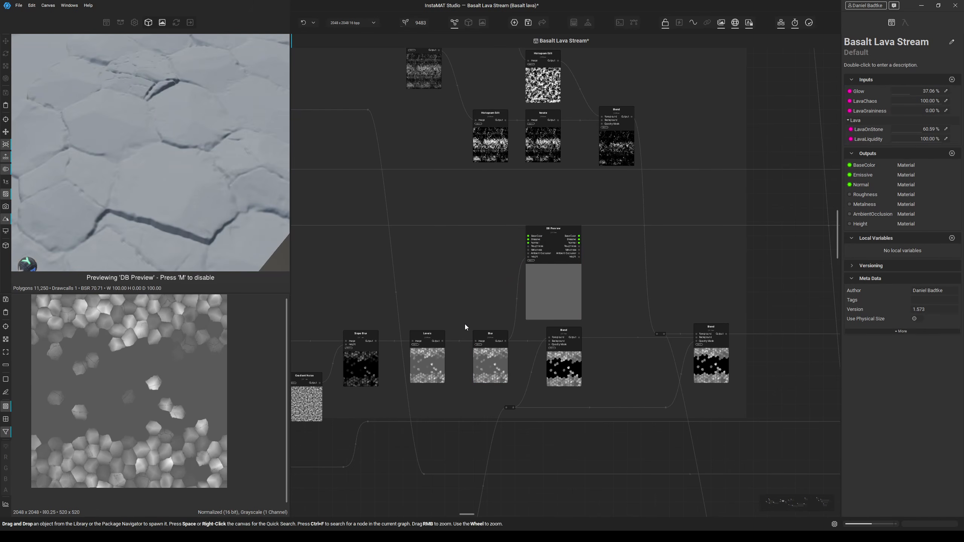
Examine the Blur node's settings and compare the surface with Height fed by Levels and by Blur.
click(489, 367)
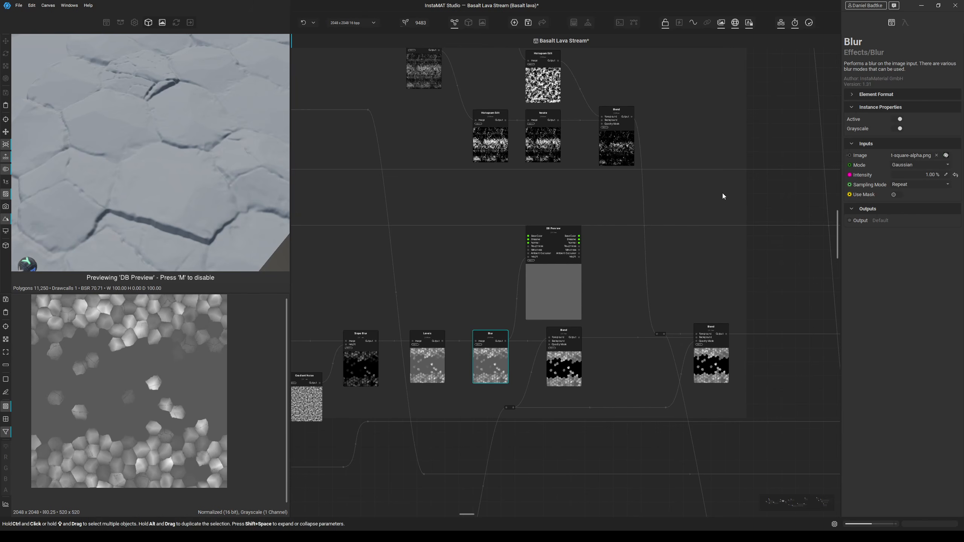
drag(442, 341, 527, 260)
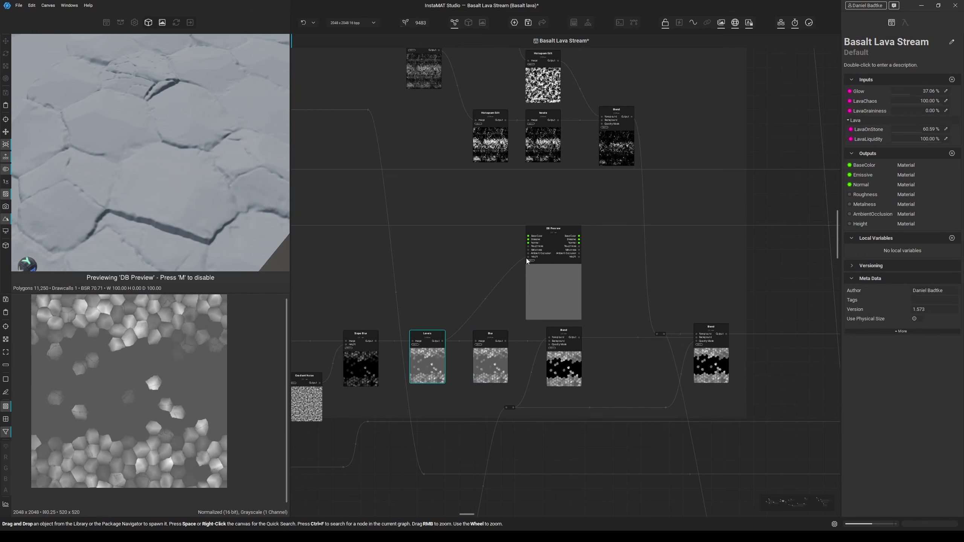
drag(505, 343, 531, 260)
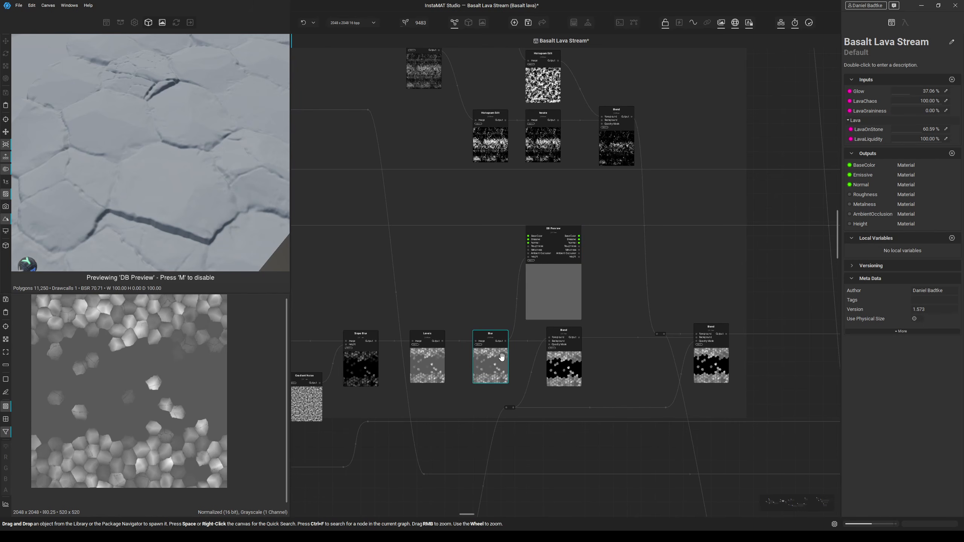
Move DB Preview beyond the Blend that follows the Blur and view that Blend's settings and output.
middle_drag(489, 361, 466, 370)
drag(503, 306, 583, 302)
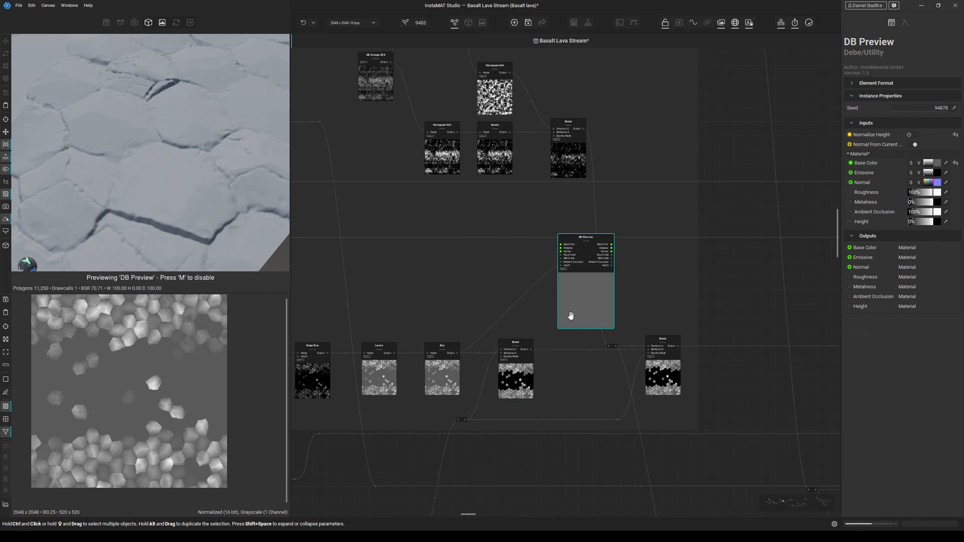
click(512, 341)
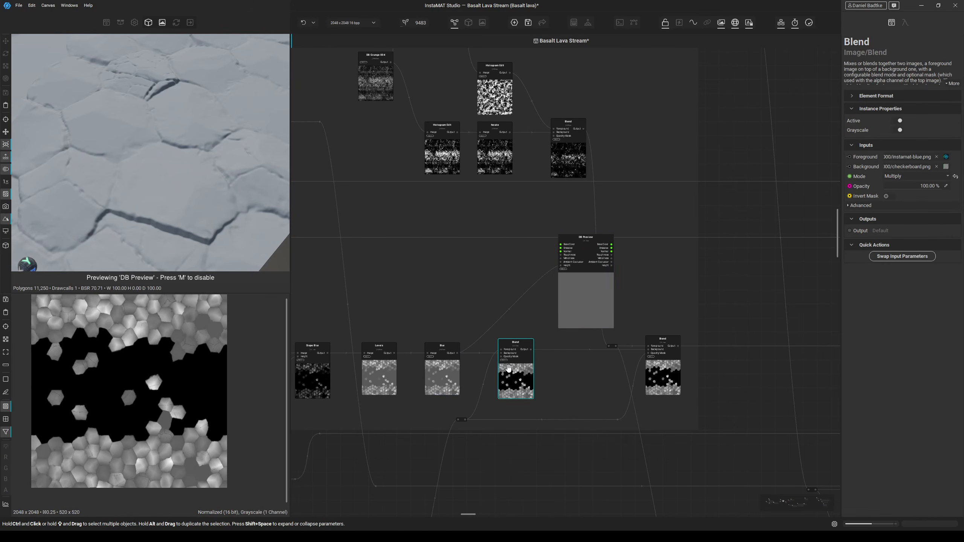
View the mask feeding the Multiply Blend's Foreground, and connect that Blend's output to DB Preview's Height to inspect the surface in 3D.
click(500, 349)
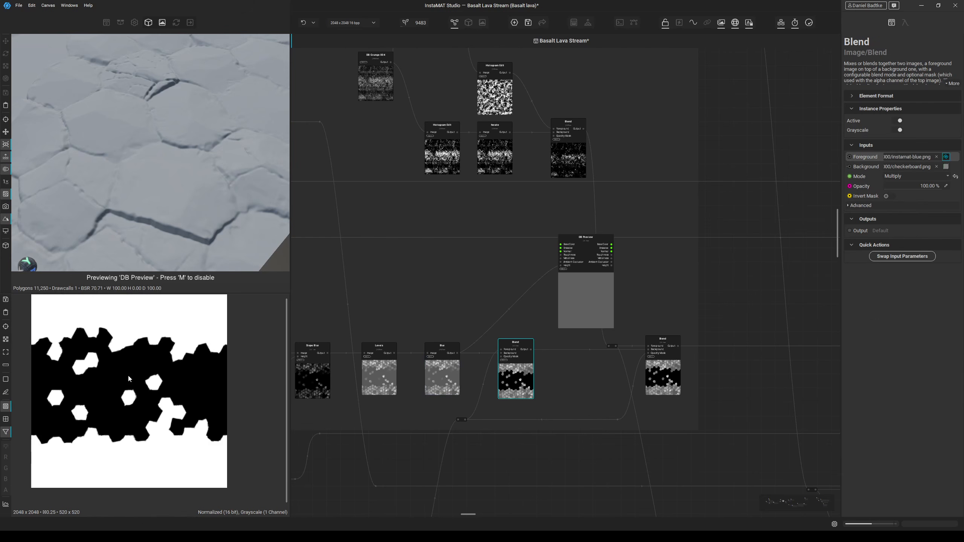
middle_drag(529, 305, 500, 313)
drag(532, 274, 501, 357)
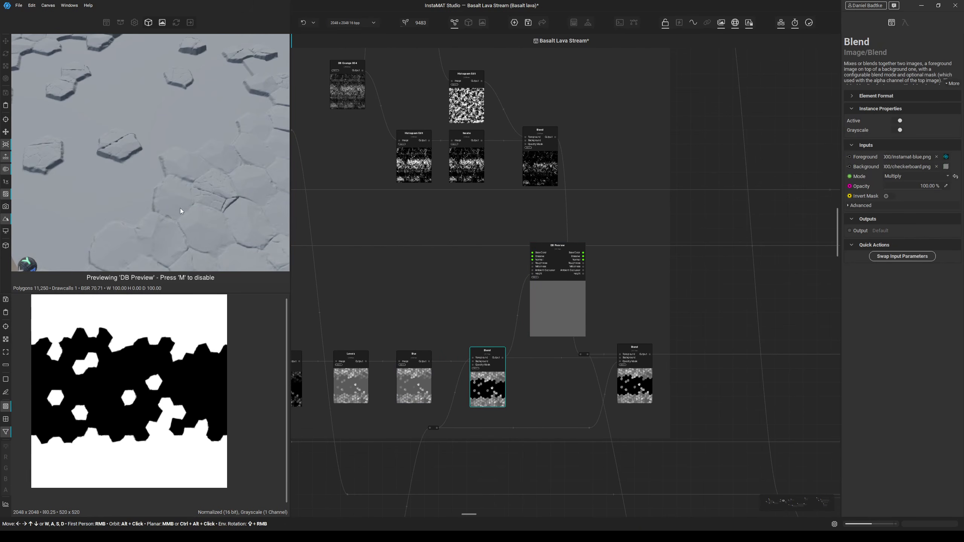
scroll(143, 174, down, 3)
Move DB Preview beyond the final Blend of the height chain and view DB Grunge 004's settings and output.
middle_drag(491, 324, 405, 329)
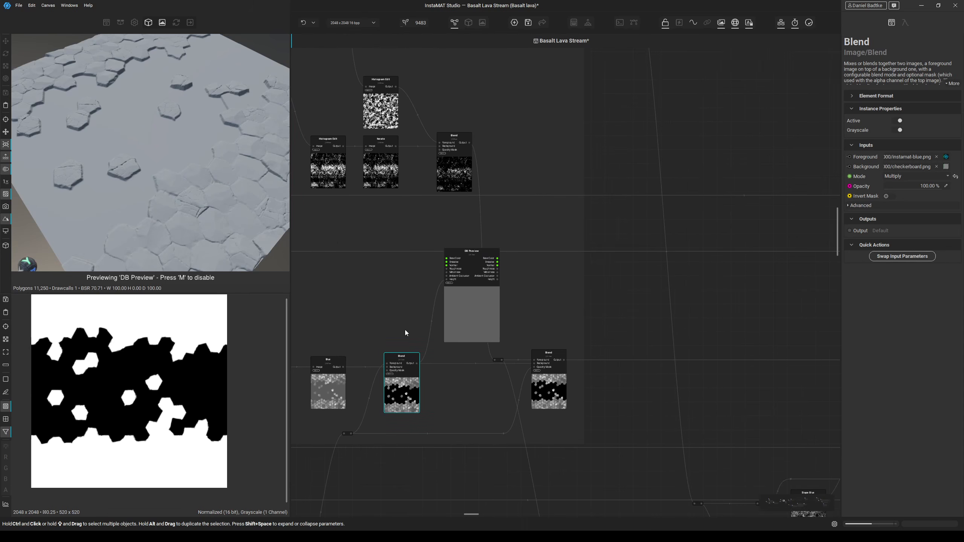
drag(480, 300, 607, 307)
scroll(431, 264, down, 2)
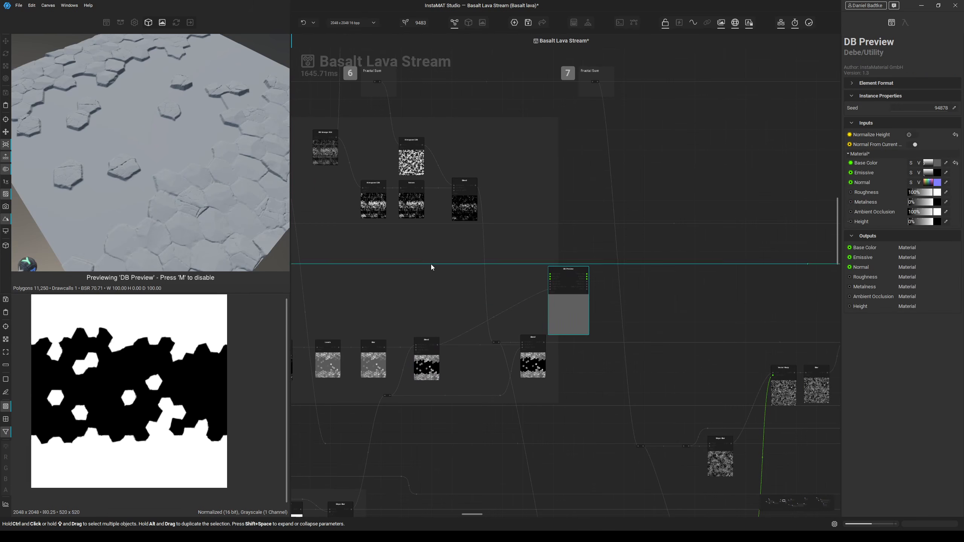
middle_drag(431, 265, 479, 278)
click(371, 166)
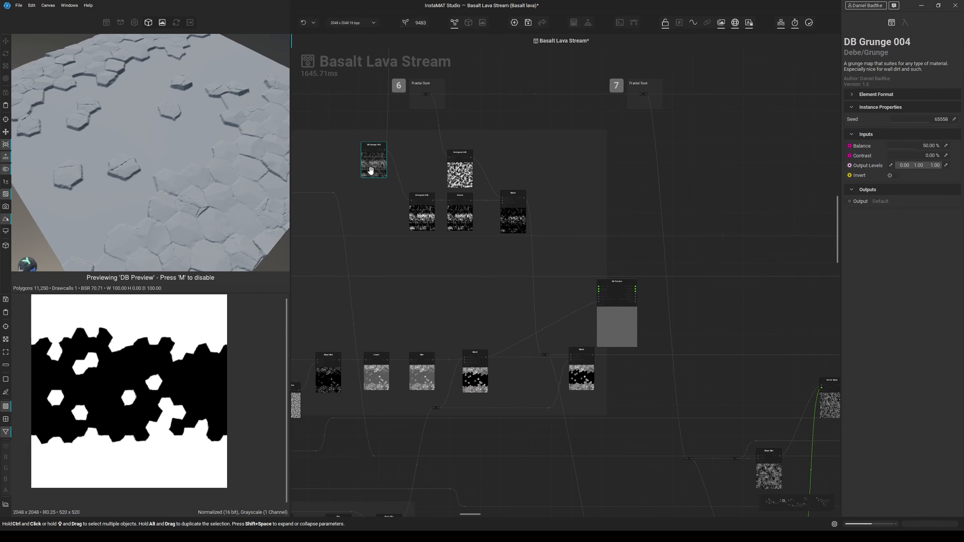
double_click(374, 167)
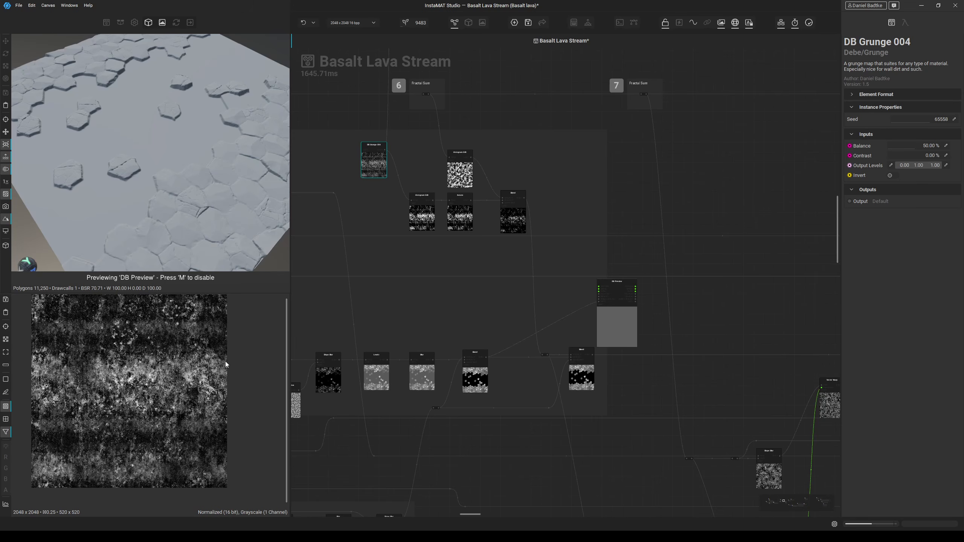
Examine the settings and outputs of the Histogram Edit and Iterate nodes that follow DB Grunge 004.
middle_drag(435, 178, 402, 185)
click(391, 224)
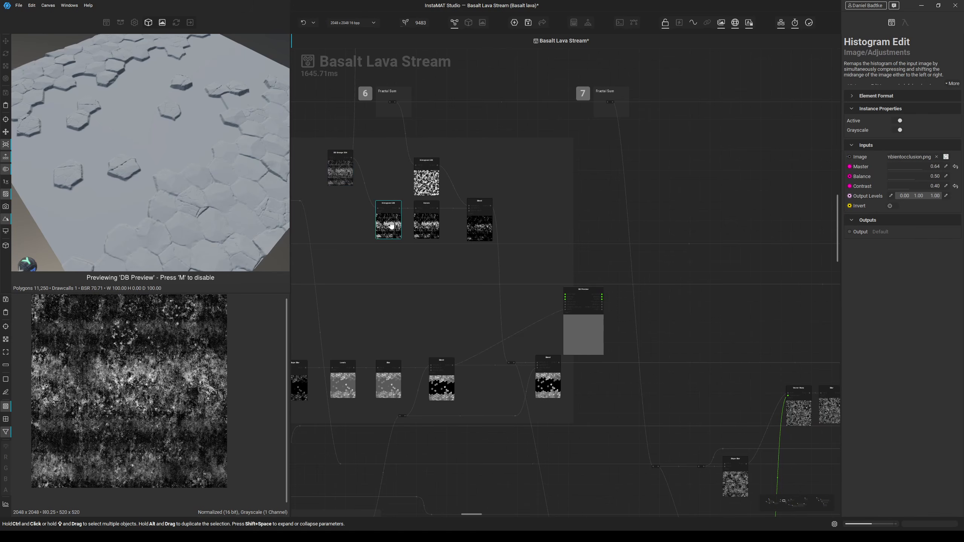
double_click(391, 224)
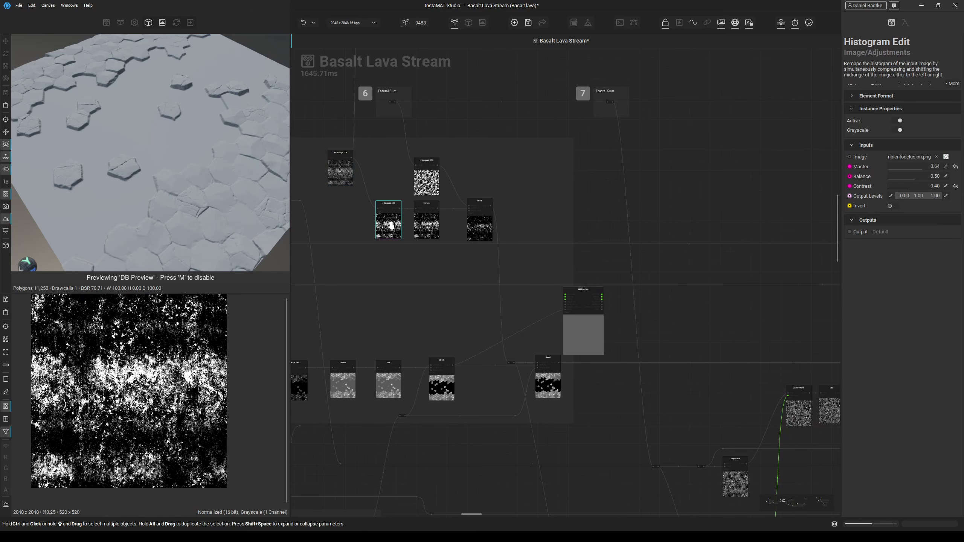
double_click(434, 225)
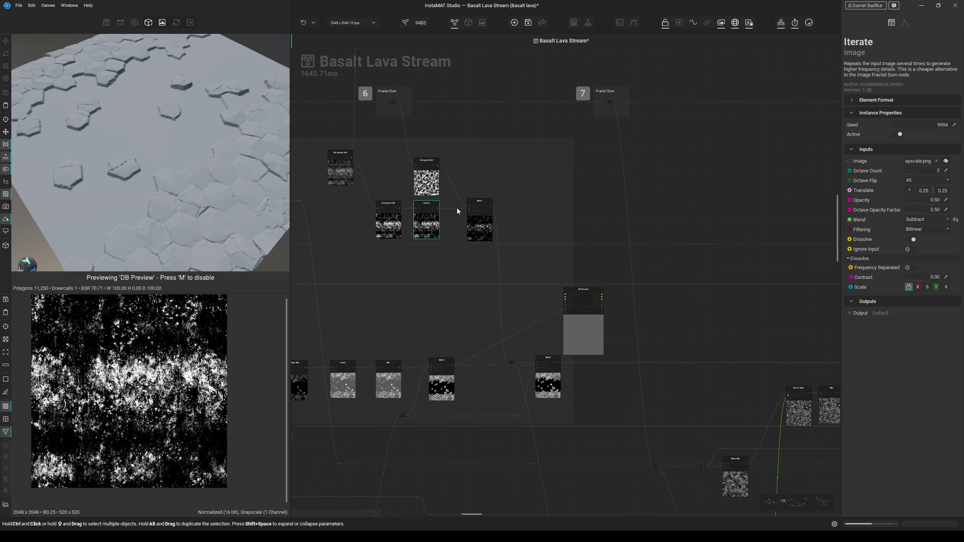
View the Fractal Sum 6 reroute, its Histogram Edit and the Subtract Blend combining the grunge, and shift DB Preview away from the final Blend.
click(392, 102)
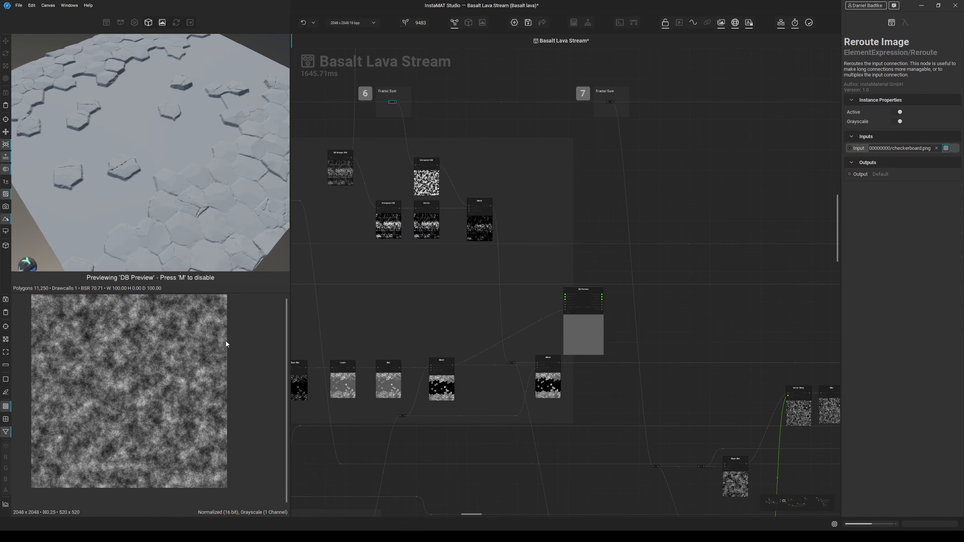
click(428, 188)
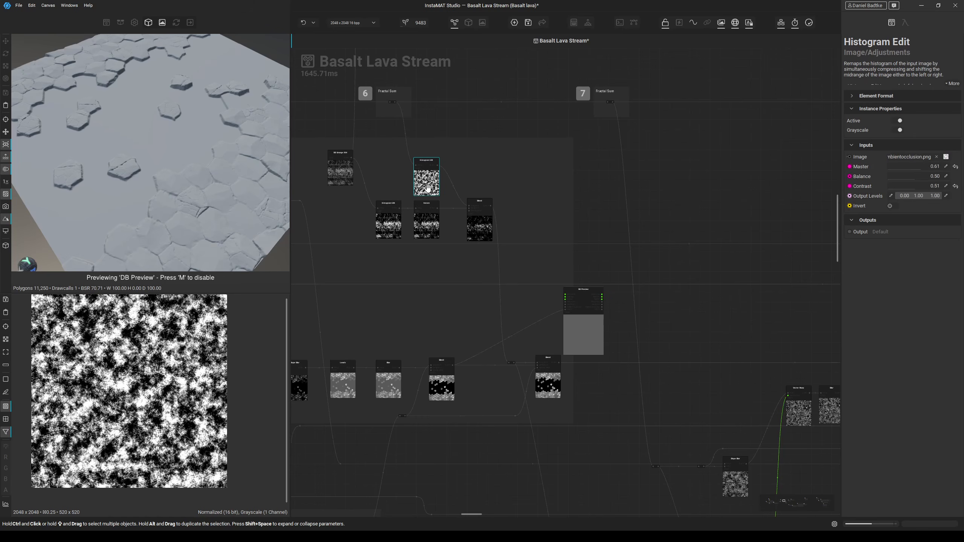
click(478, 224)
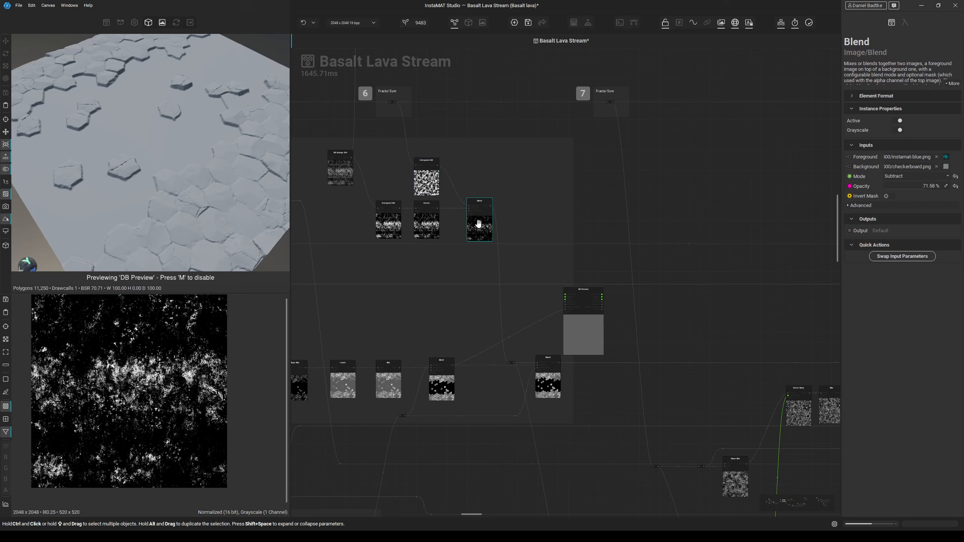
drag(580, 344, 595, 335)
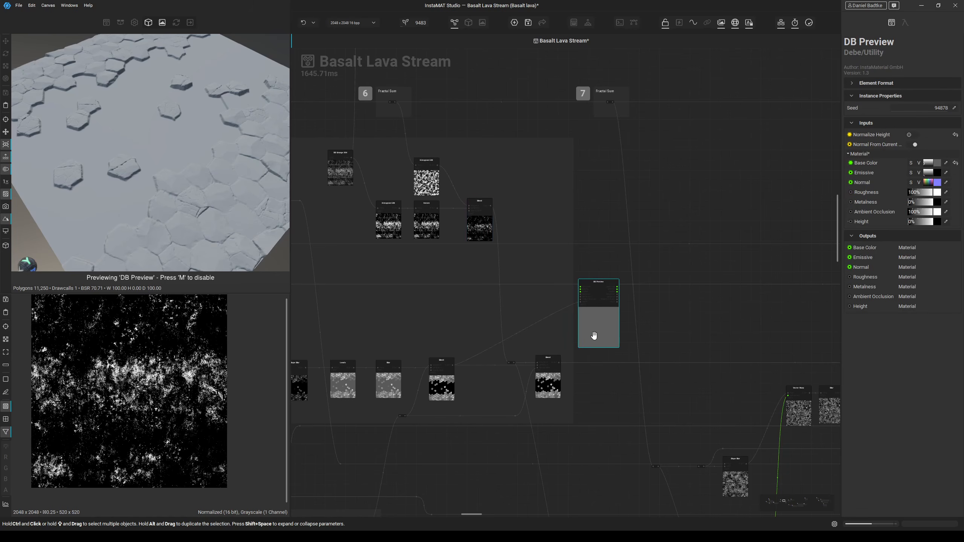
Inspect the opacity mask and output of the Add-mode Blend node just before the DB Preview.
middle_drag(584, 311, 564, 283)
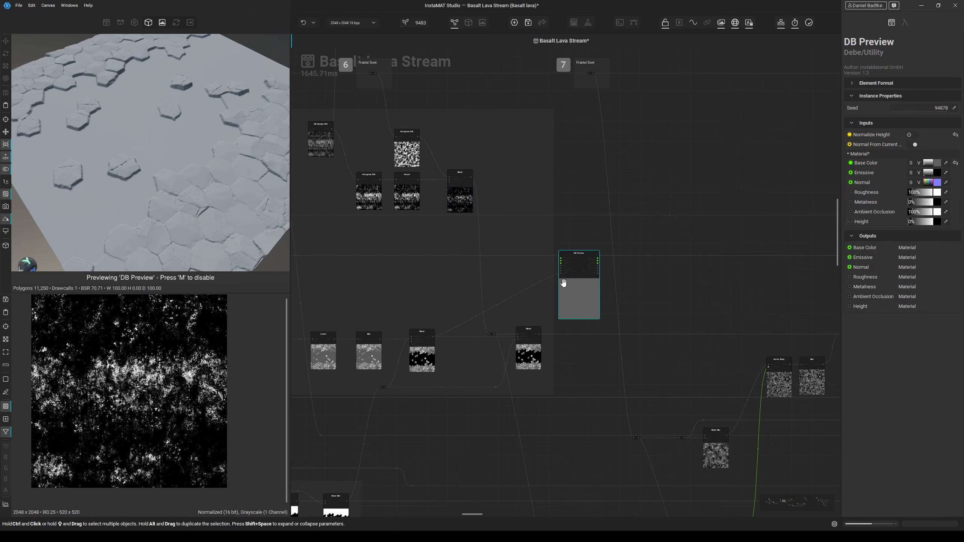
click(520, 342)
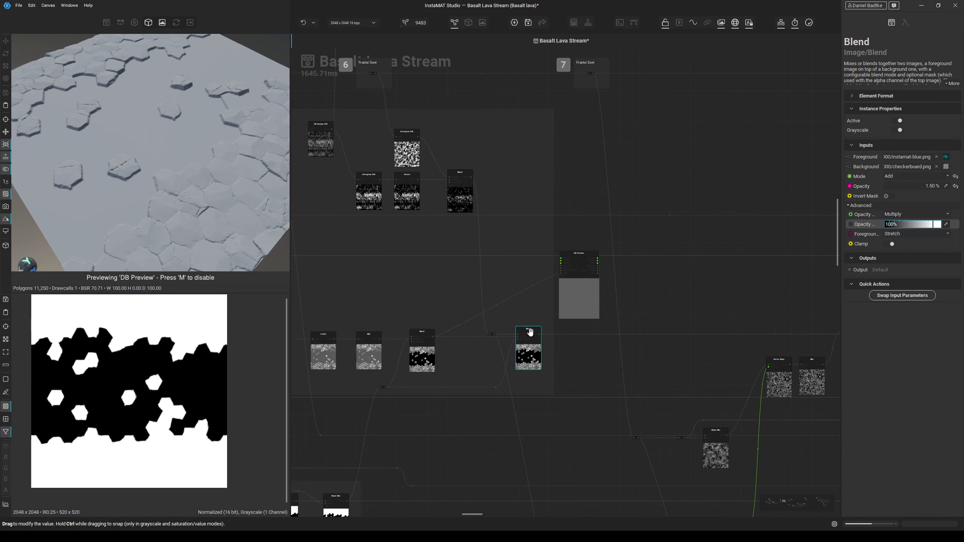
drag(581, 291, 586, 308)
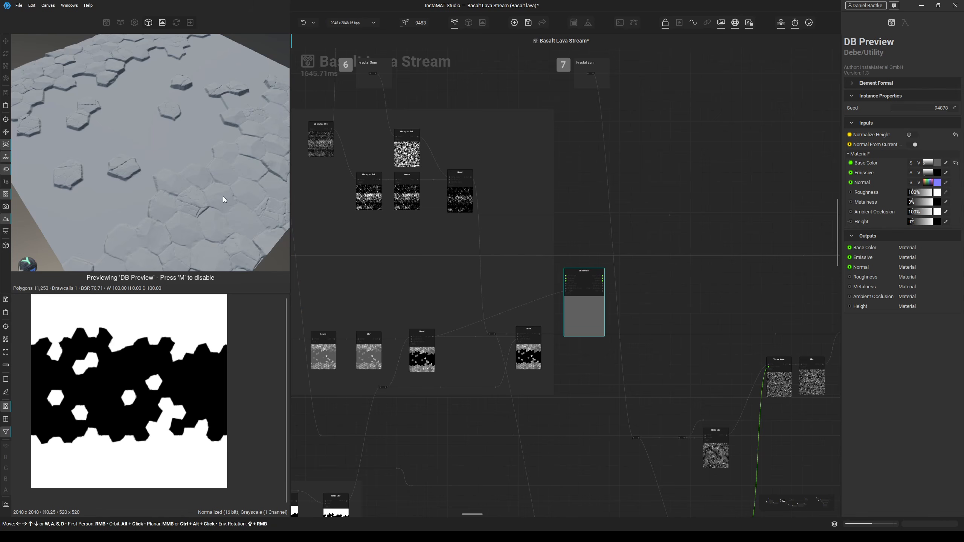
scroll(531, 356, up, 3)
click(533, 356)
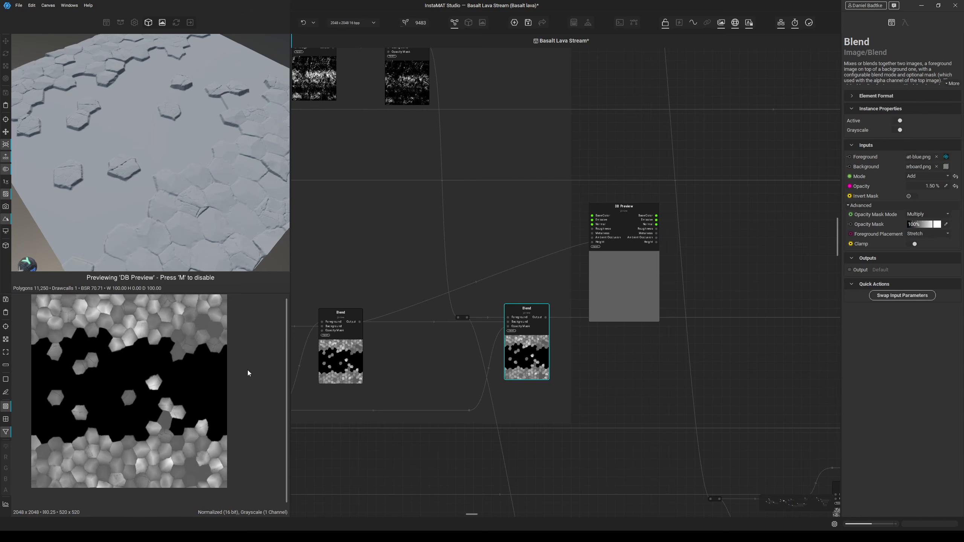
Connect the Add-mode Blend's output to the DB Preview's height input and inspect the stone surface up close in 3D.
middle_drag(553, 280, 530, 293)
drag(585, 294, 593, 307)
drag(523, 330, 577, 269)
scroll(489, 322, down, 2)
middle_drag(580, 339, 549, 289)
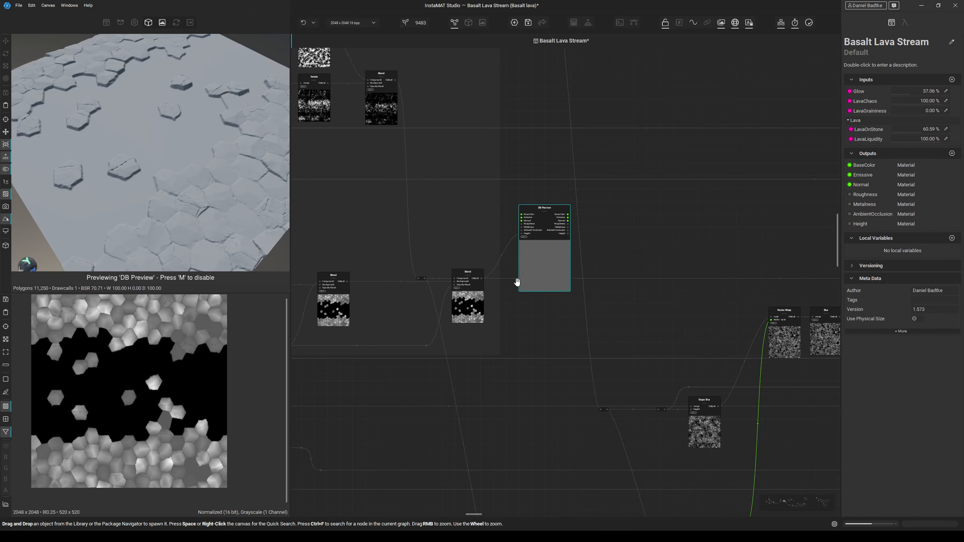
scroll(239, 190, up, 6)
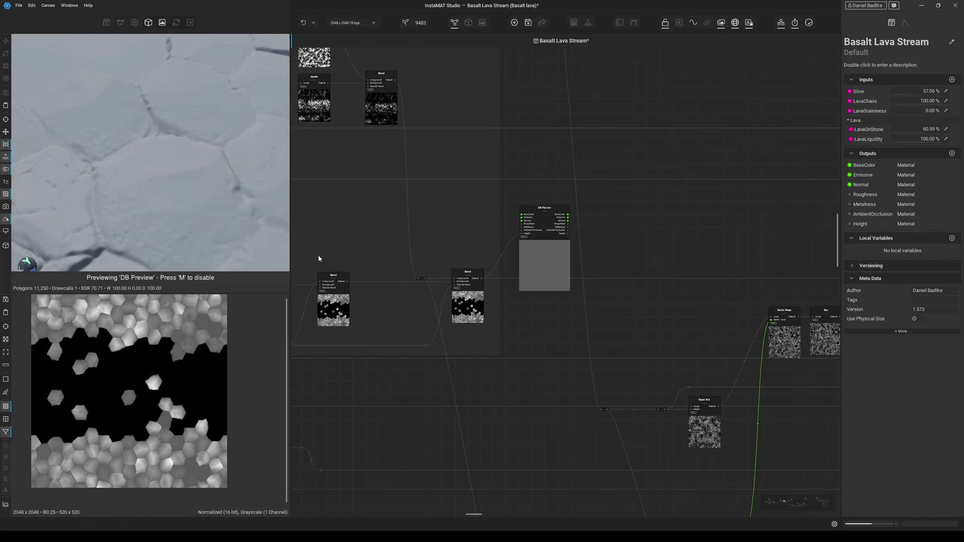
Compare the preceding Blend's output on the DB Preview's height, and move the DB Preview beside the next Blend along the chain.
scroll(488, 281, down, 1)
click(365, 276)
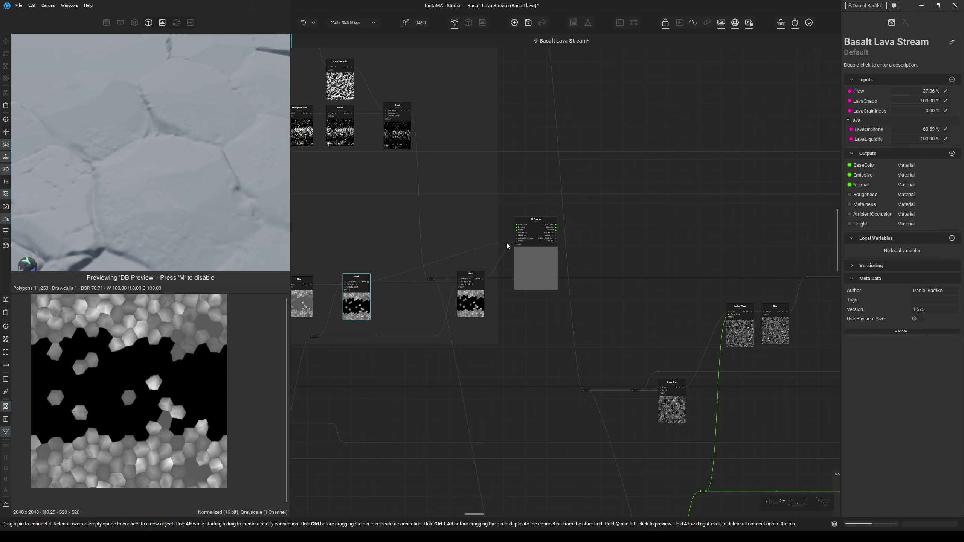
click(516, 243)
scroll(516, 243, down, 3)
scroll(583, 291, up, 3)
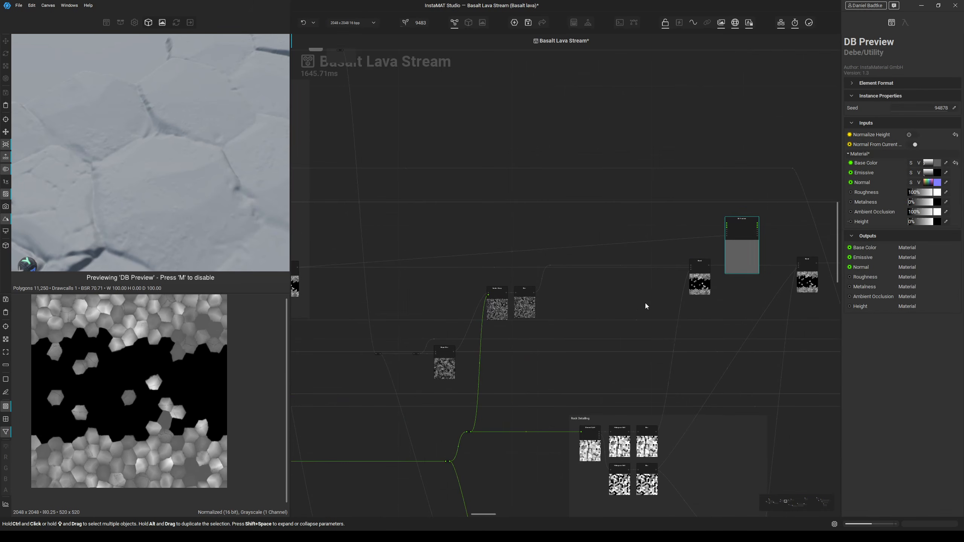
Examine the Slope Blur node's image and height inputs against its output in the 2D preview.
scroll(479, 315, up, 1)
click(431, 354)
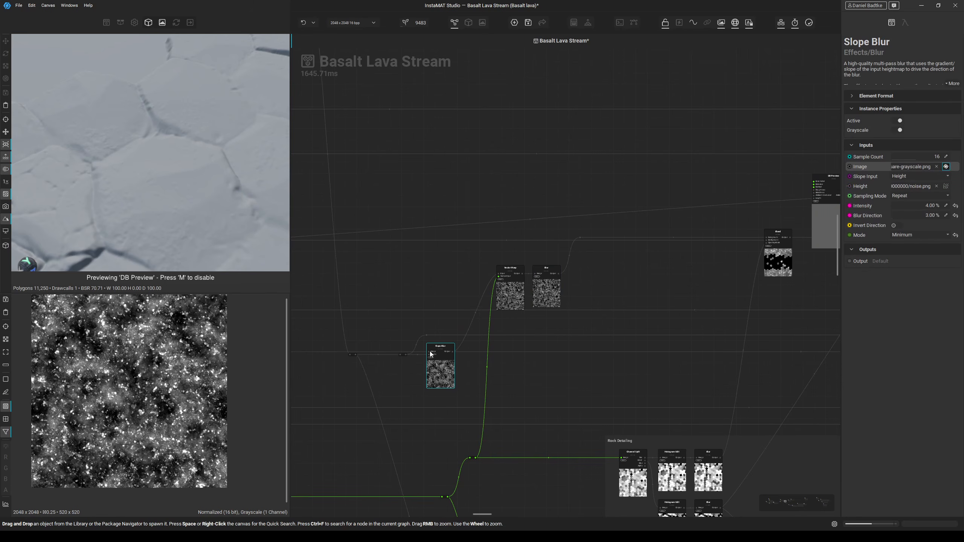
scroll(423, 364, up, 1)
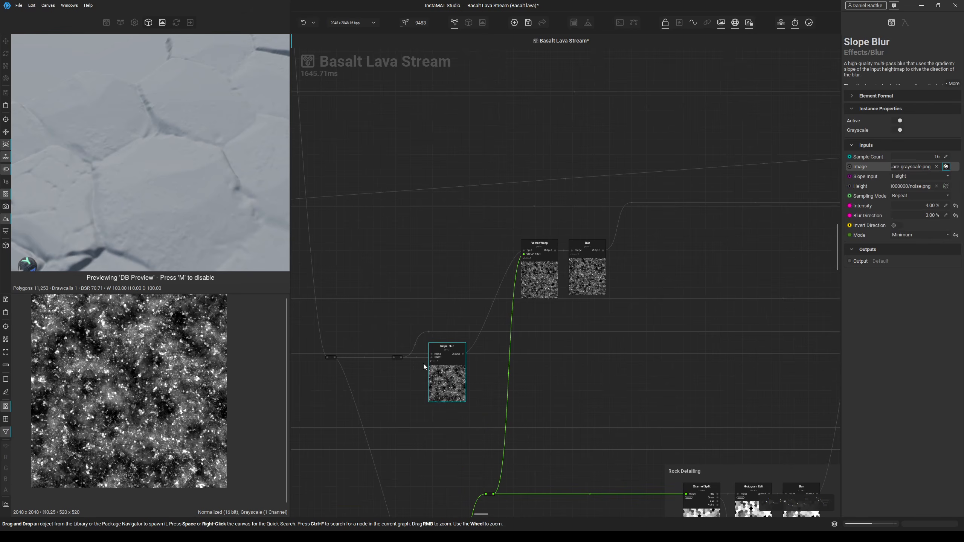
click(431, 358)
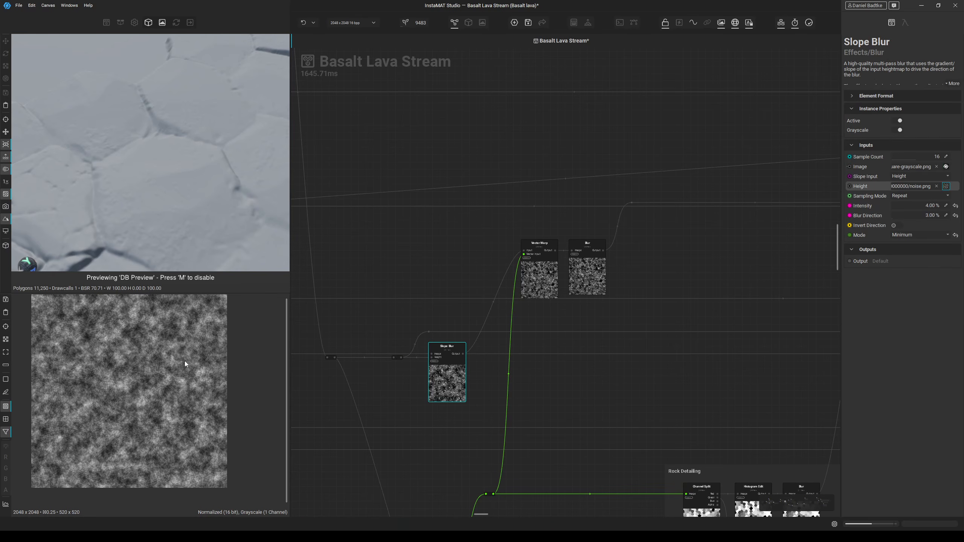
middle_drag(579, 340, 520, 362)
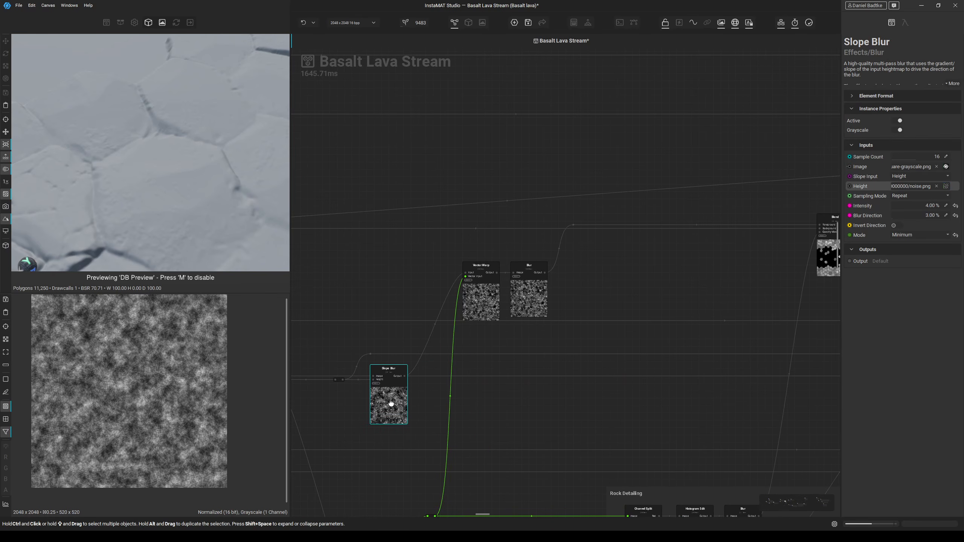
click(391, 403)
scroll(194, 353, up, 5)
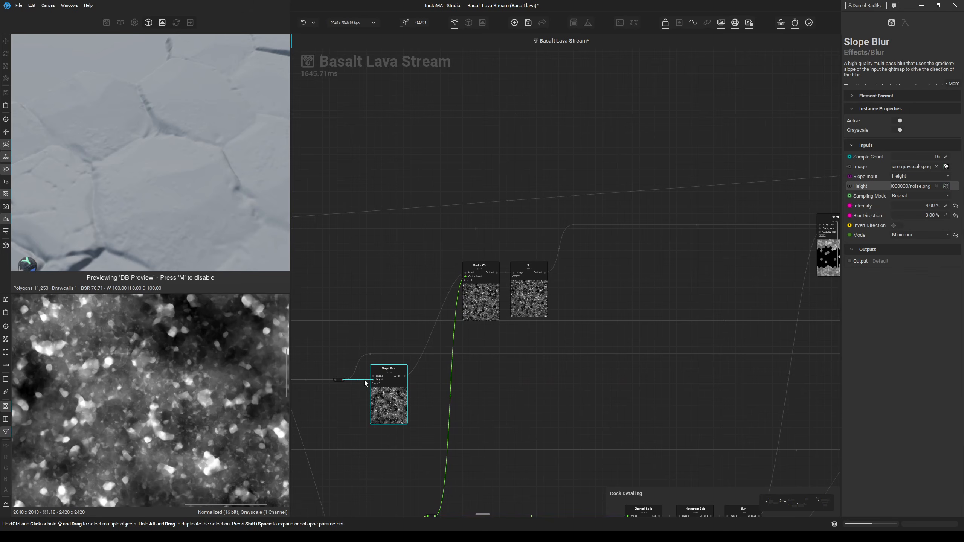
click(374, 376)
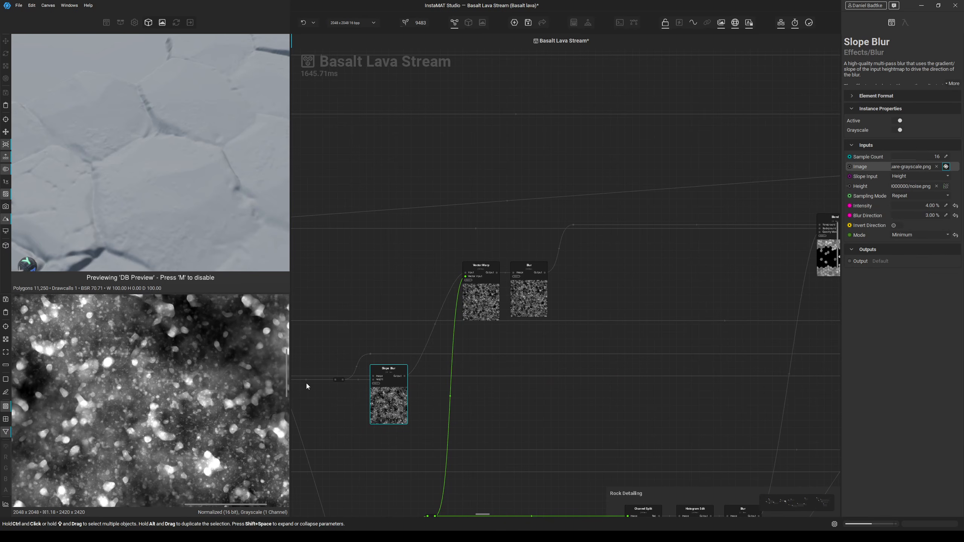
click(379, 393)
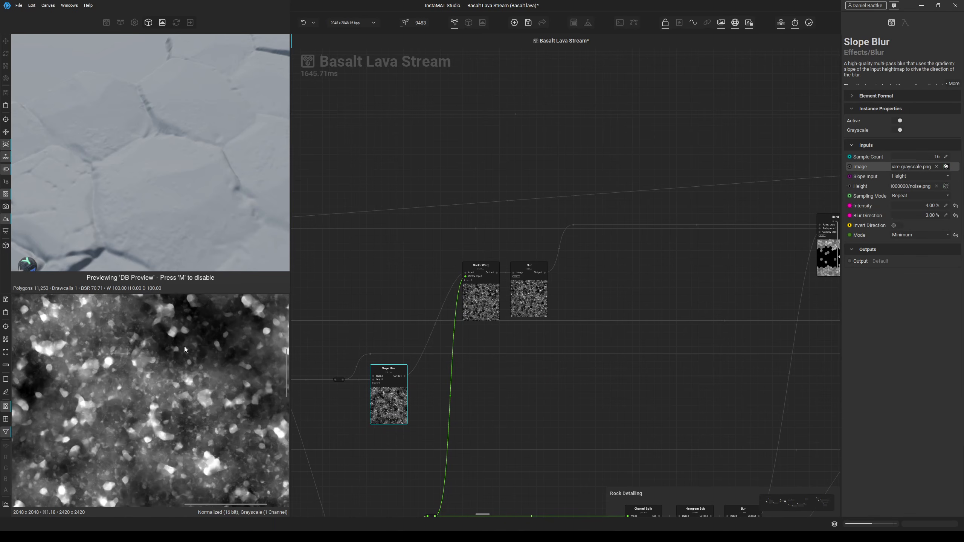
Examine the Vector Warp node's output and vector input, and compare it with the following Blur node's output.
middle_drag(557, 351, 525, 370)
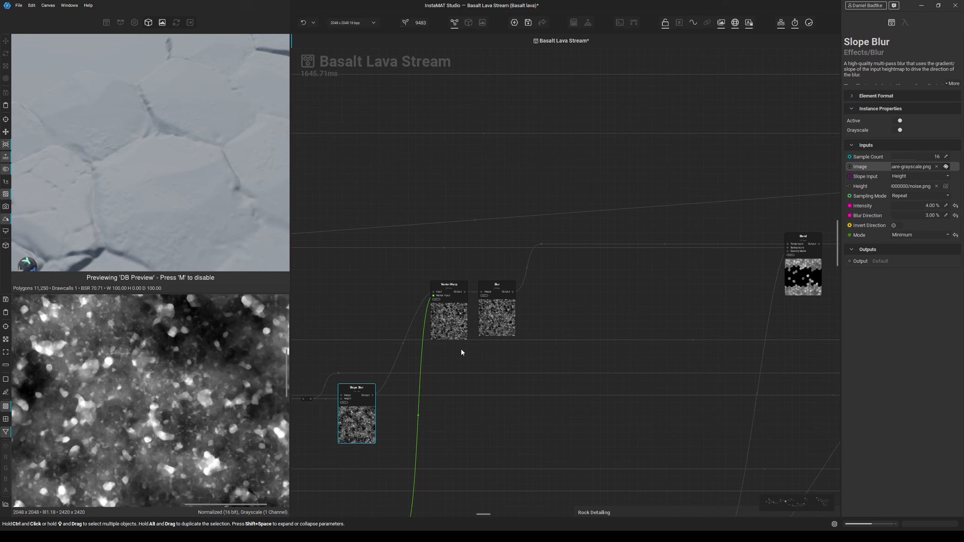
click(451, 313)
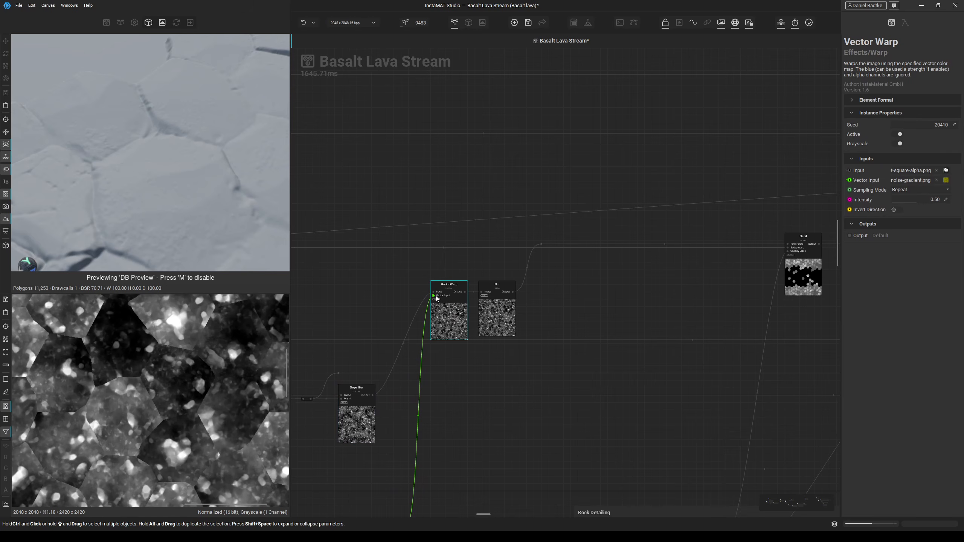
click(436, 296)
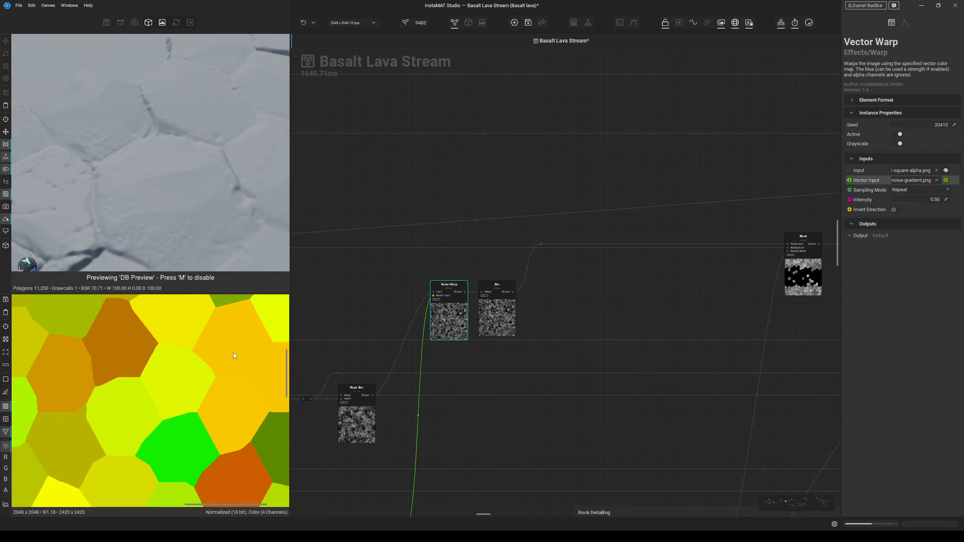
click(502, 314)
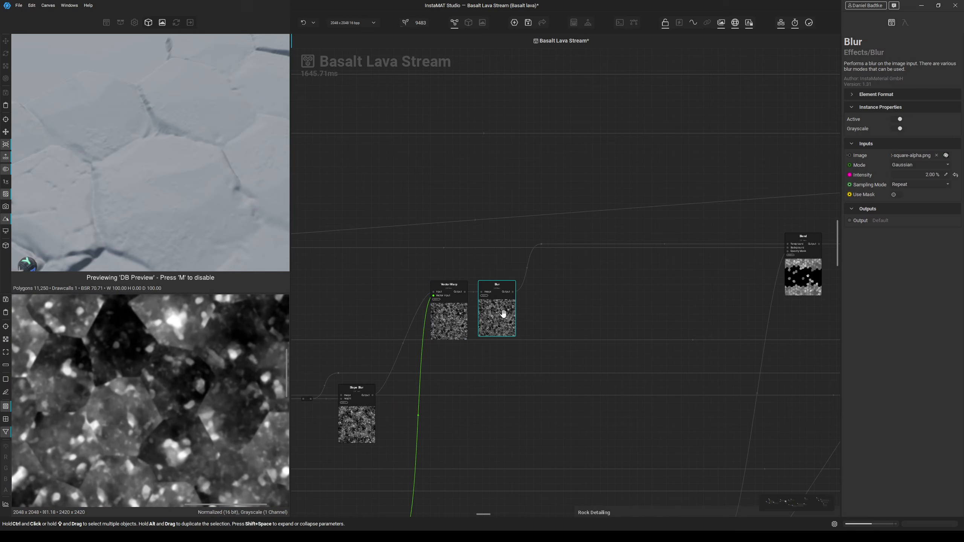
click(450, 321)
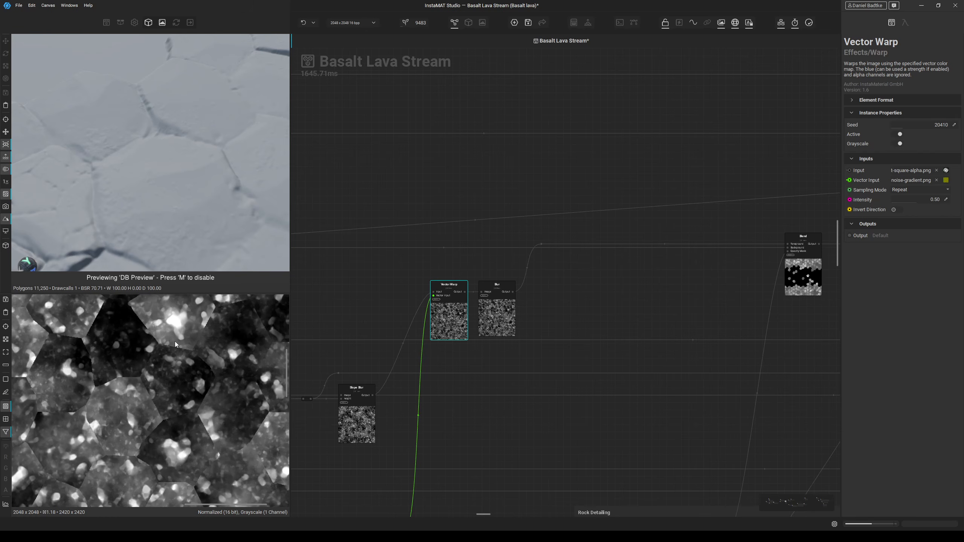
Connect the output of the Blend beside the DB Preview to its height input and inspect the 3D result.
scroll(459, 319, down, 2)
middle_drag(589, 296, 463, 320)
scroll(521, 292, up, 3)
drag(518, 280, 484, 266)
scroll(173, 177, down, 5)
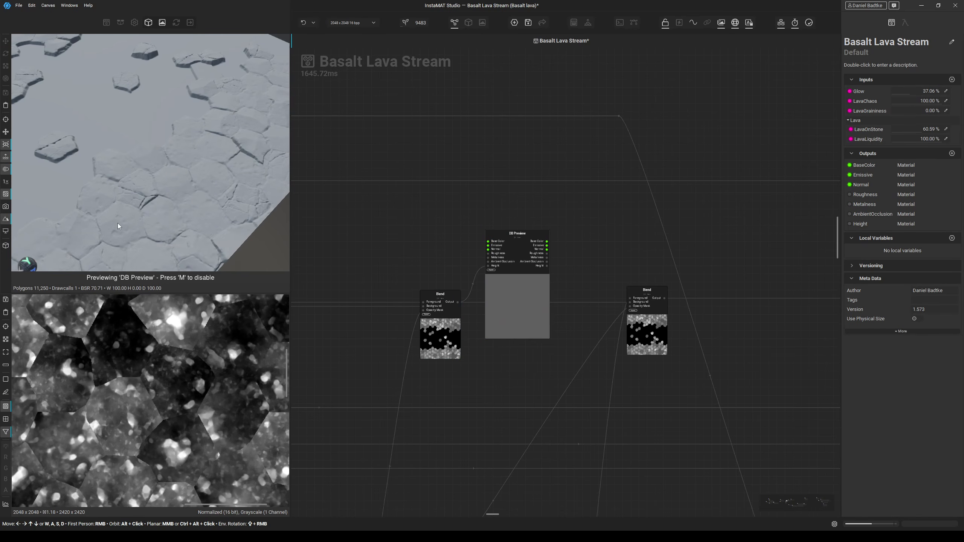
Move the DB Preview node past the next Blend in the chain, the one set to Subtract.
middle_drag(364, 221, 298, 203)
scroll(379, 237, down, 2)
middle_drag(455, 338, 444, 278)
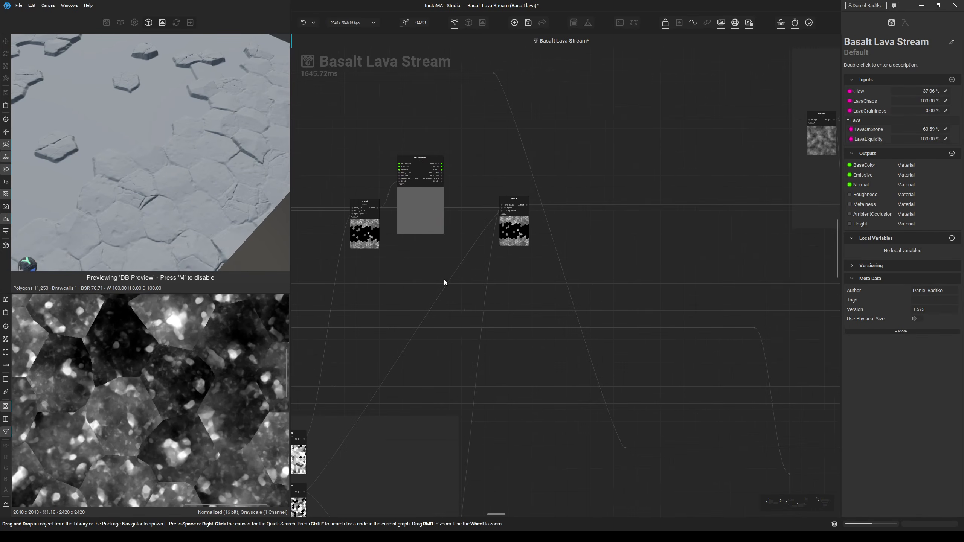
click(416, 206)
drag(416, 206, 579, 224)
Inspect the Subtract Blend node's output, settings and foreground input in the 2D preview.
scroll(539, 182, up, 2)
click(477, 228)
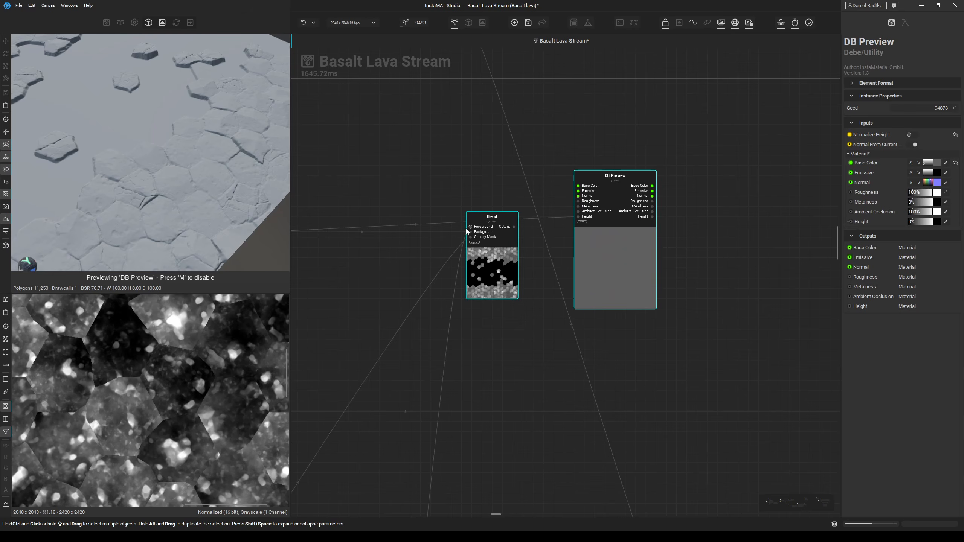
click(482, 274)
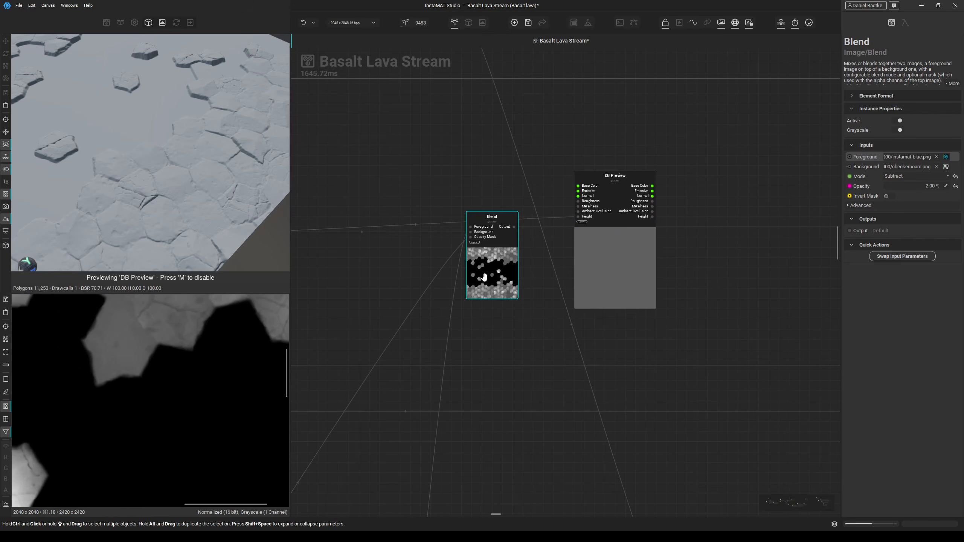
click(471, 227)
scroll(417, 284, down, 1)
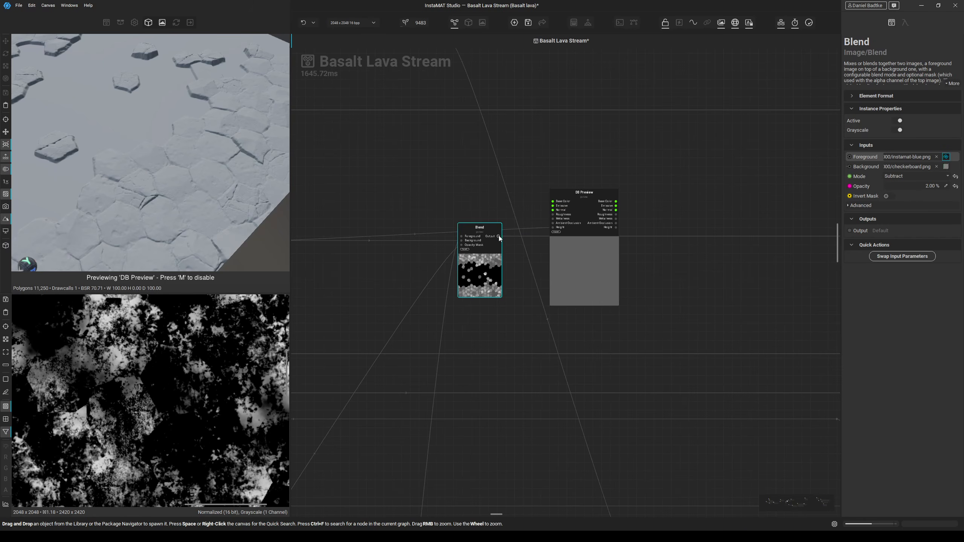
Feed the DB Preview's height from the Subtract Blend's output and compare it in 3D with the preceding Blend's result.
drag(498, 235, 550, 228)
scroll(184, 185, up, 3)
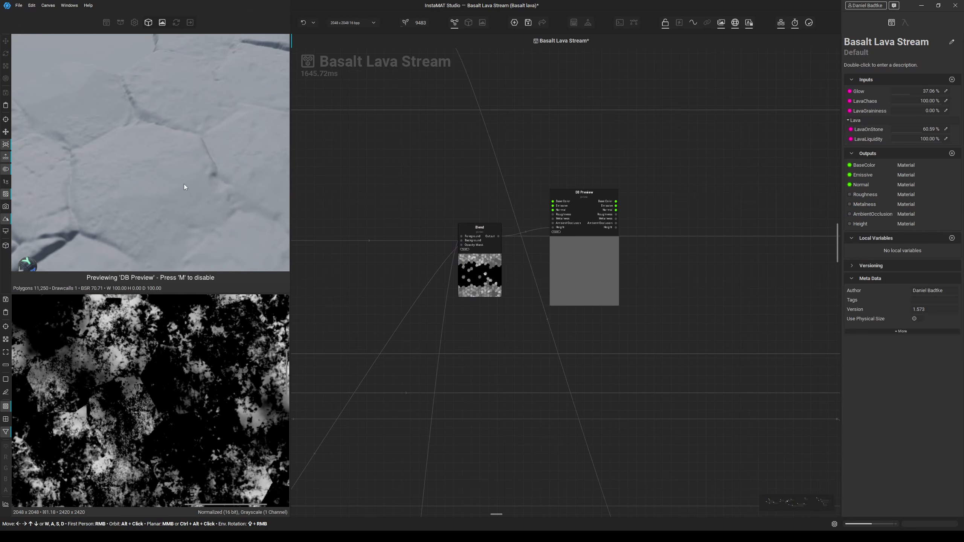
scroll(442, 225, down, 1)
middle_drag(420, 215, 514, 205)
drag(388, 225, 587, 226)
click(552, 216)
Trace the Subtract Blend's foreground connection back to the DB Grunge 004 node and view its settings.
scroll(552, 216, down, 2)
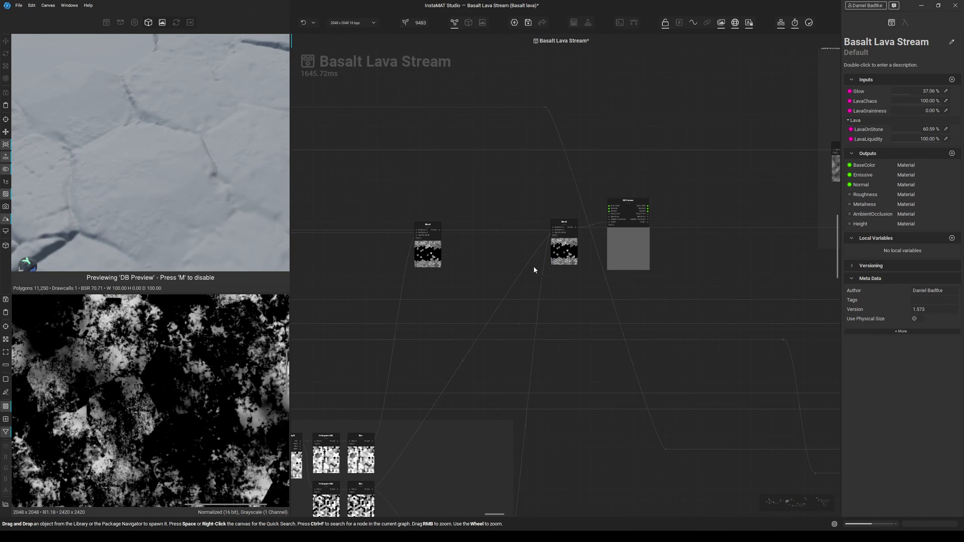
middle_drag(524, 271, 573, 196)
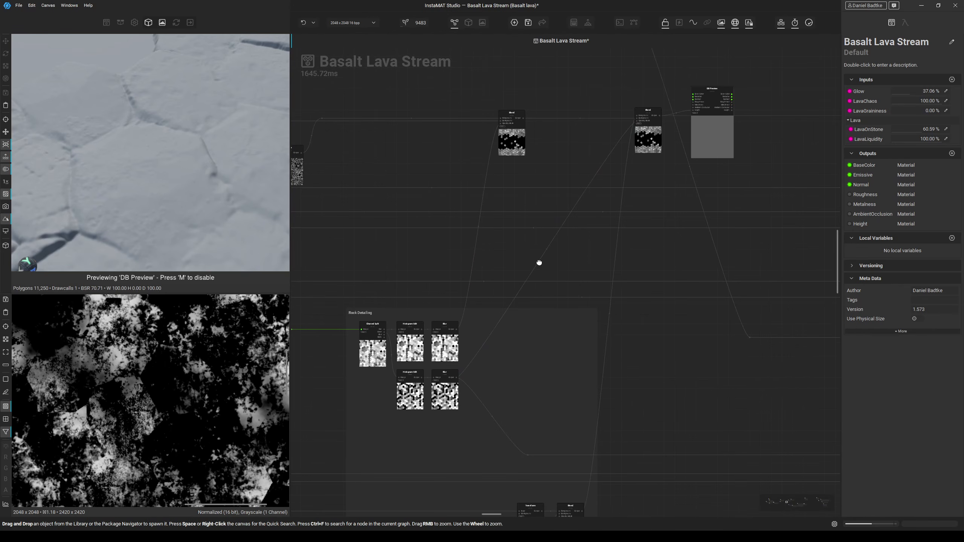
middle_drag(515, 379, 563, 241)
middle_drag(484, 392, 559, 215)
scroll(547, 317, up, 3)
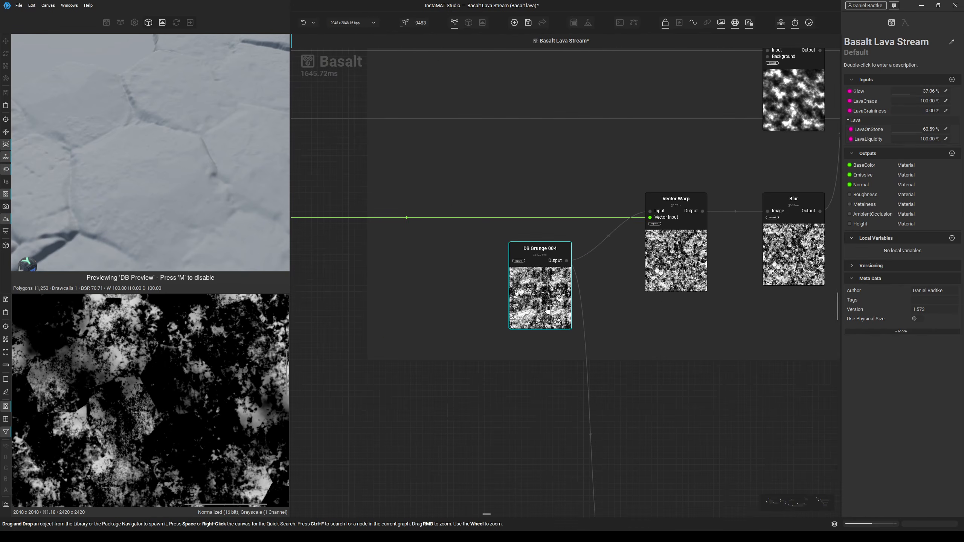
click(550, 283)
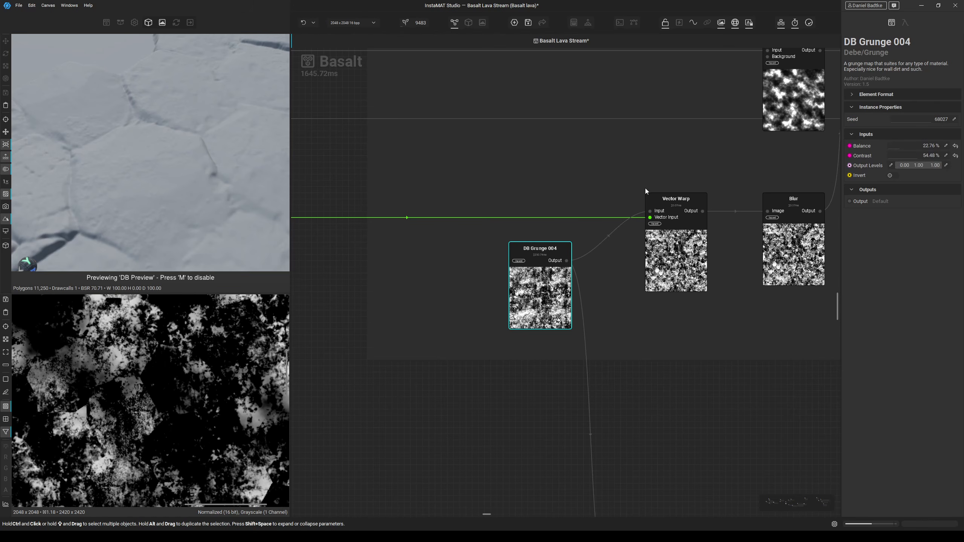
Examine the output and vector input of the Vector Warp fed by DB Grunge 004, and the Blur node following it.
middle_drag(541, 251, 471, 270)
click(586, 246)
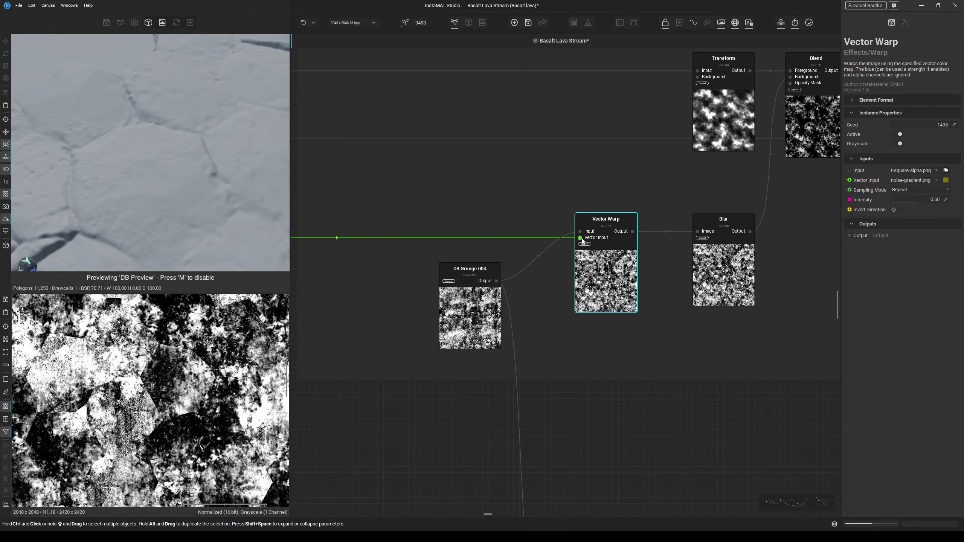
click(581, 238)
middle_drag(603, 321, 445, 351)
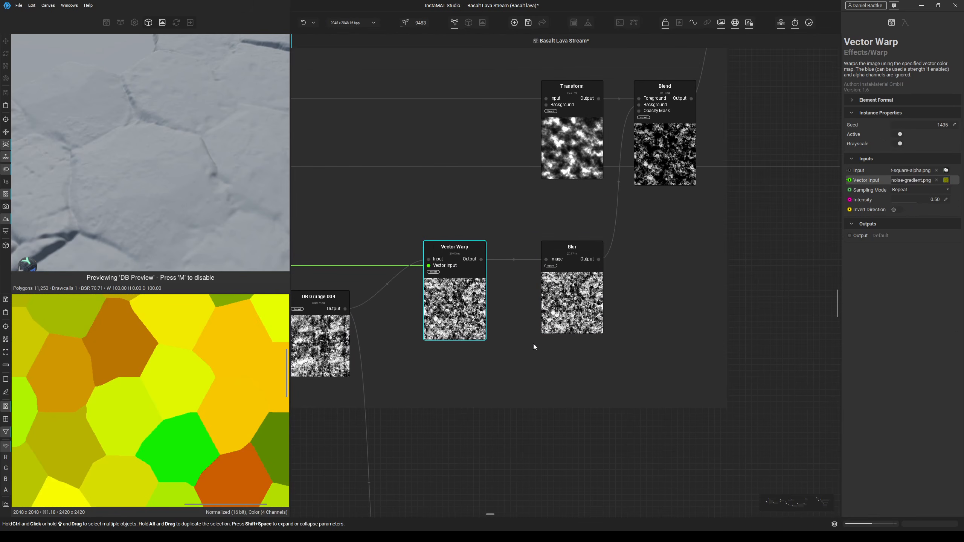
click(568, 293)
Inspect the Transform node above the Blur and trace its input back to the source Clouds node.
middle_drag(639, 224, 544, 357)
click(465, 282)
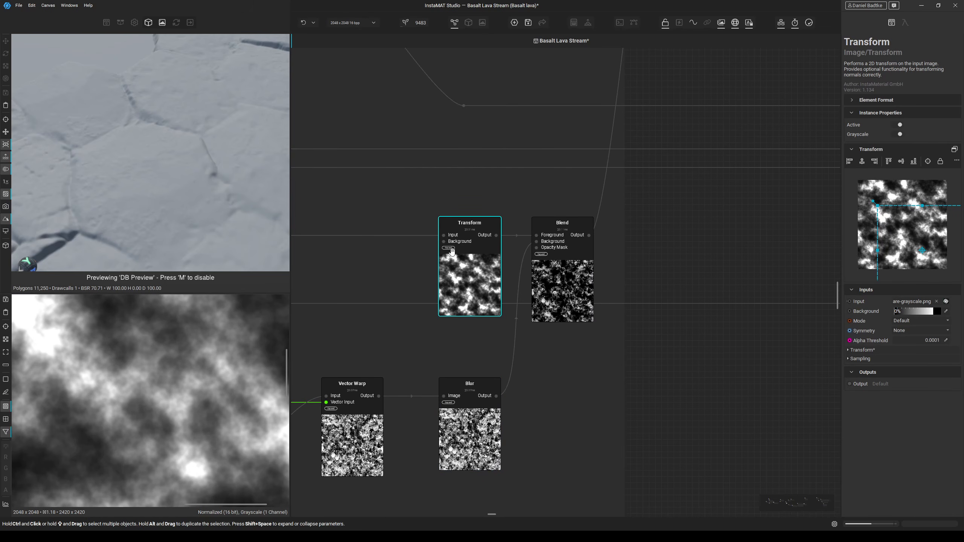
click(424, 235)
scroll(462, 300, down, 3)
middle_drag(462, 301, 831, 315)
middle_drag(296, 298, 659, 314)
scroll(658, 315, down, 3)
middle_drag(456, 315, 831, 326)
middle_drag(295, 304, 498, 372)
click(458, 157)
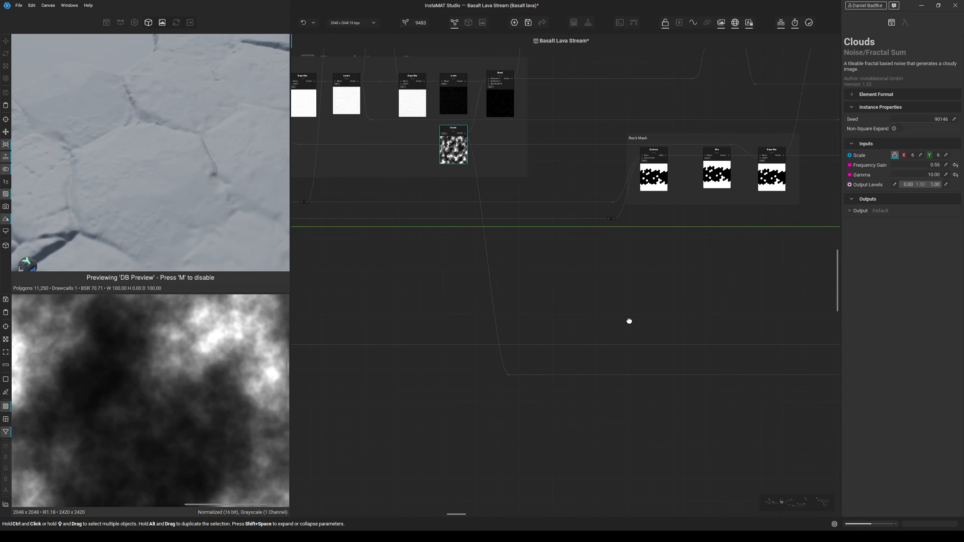
Return to the grunge branch and inspect the Blend that subtracts the transformed clouds from the blurred grunge.
scroll(210, 352, down, 4)
middle_drag(615, 288, 374, 262)
middle_drag(603, 313, 330, 288)
middle_drag(782, 311, 252, 312)
scroll(508, 347, up, 4)
click(519, 326)
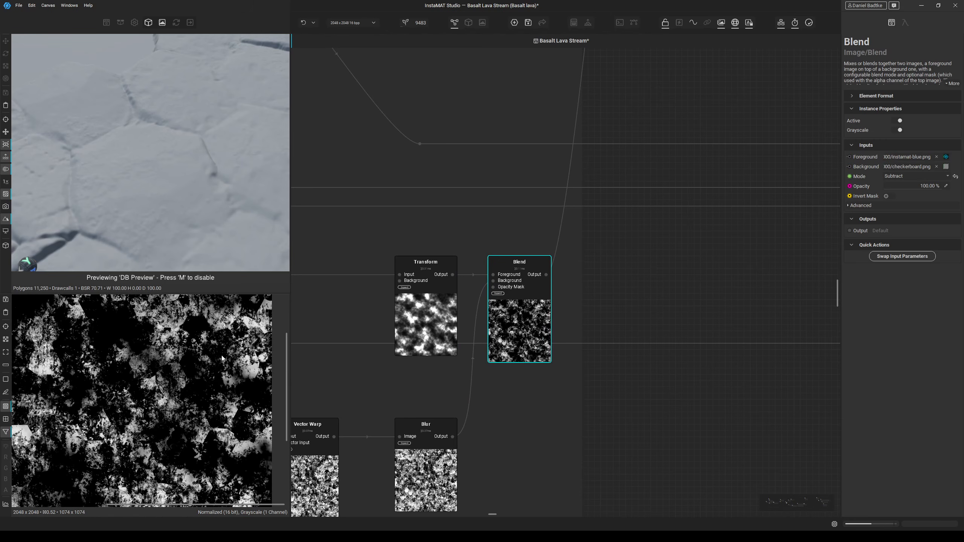
Compare the Transform with the Subtract Blend beside it, and inspect the Blend that feeds the DB Preview node.
click(423, 322)
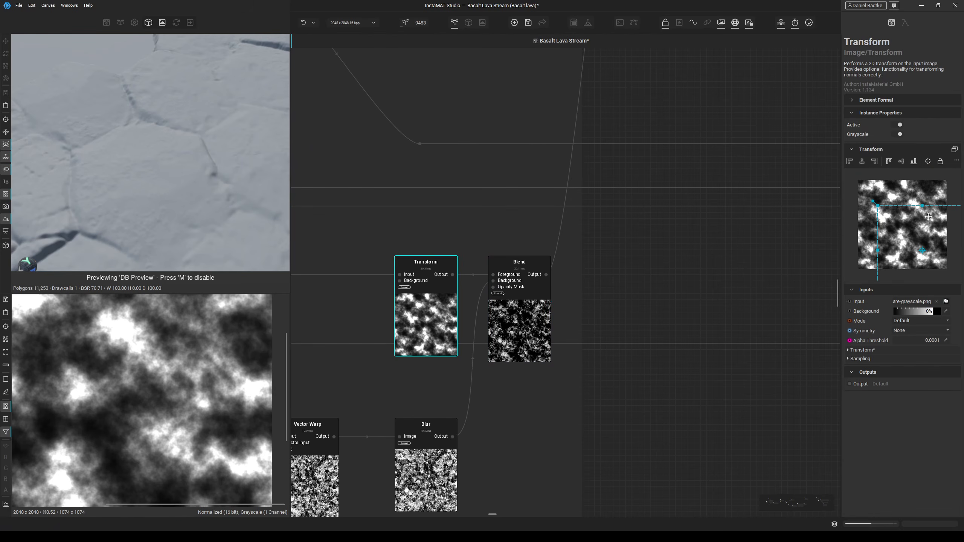
click(526, 330)
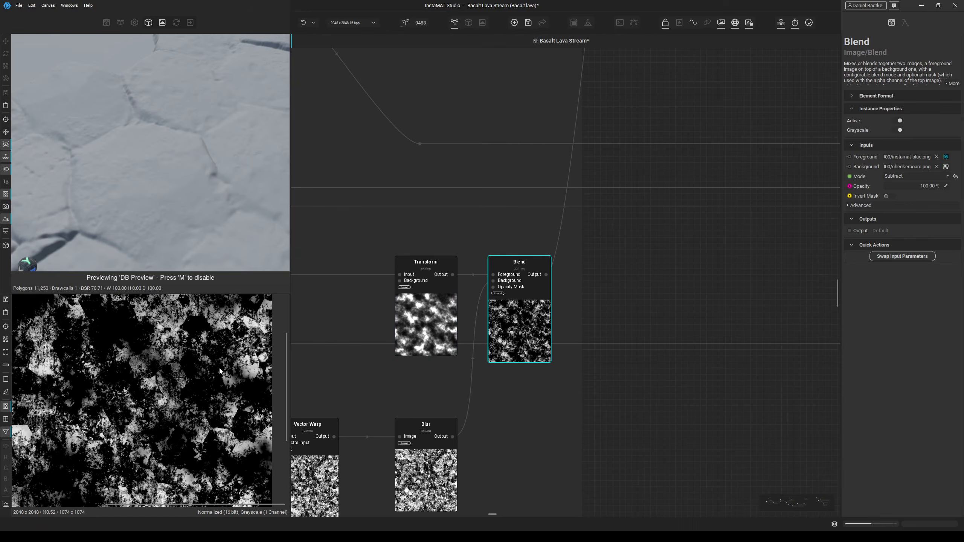
scroll(220, 368, down, 3)
scroll(624, 181, down, 4)
middle_drag(624, 181, 570, 357)
middle_drag(606, 164, 529, 392)
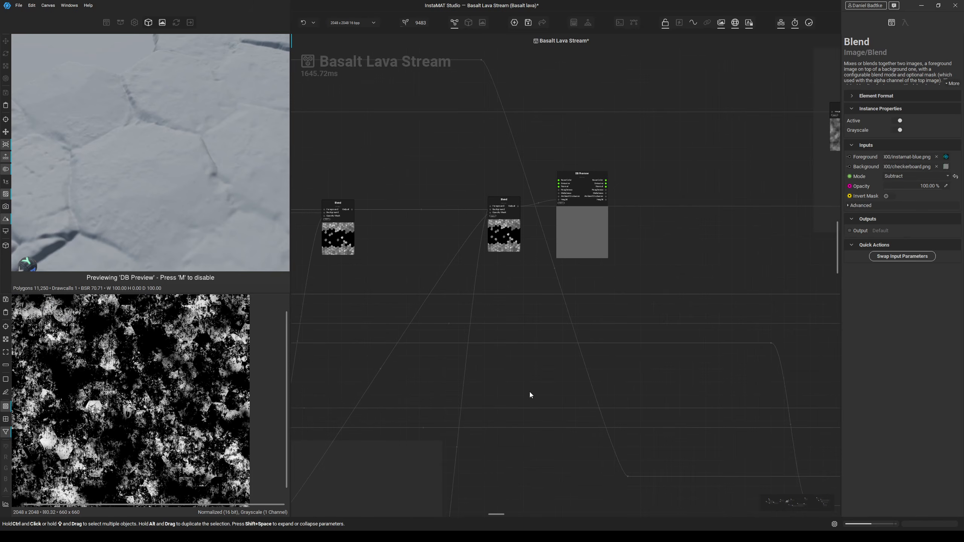
scroll(533, 240, up, 2)
click(471, 200)
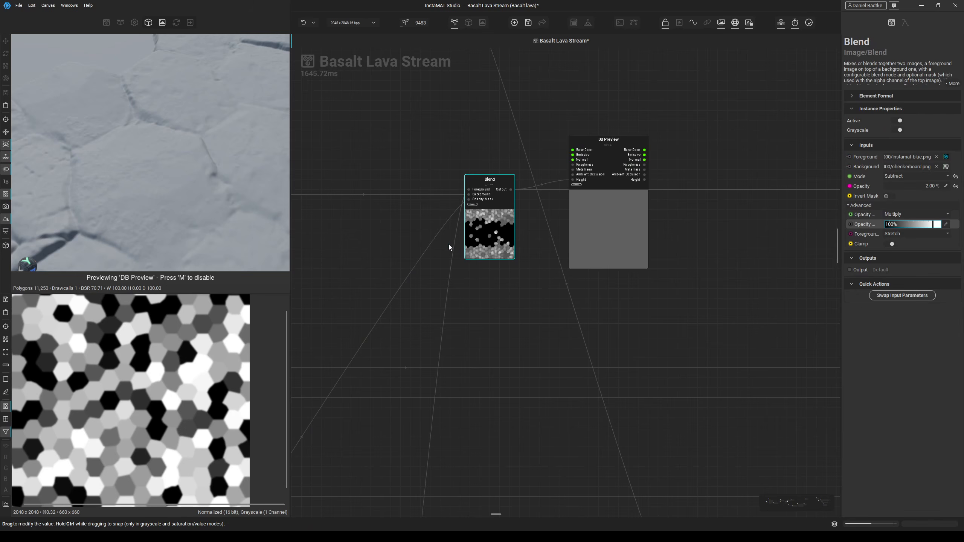
Trace to the Rock Detailing group and examine the Channel Split's image input and its Red and Green outputs.
scroll(443, 337, down, 2)
middle_drag(436, 336, 563, 195)
middle_drag(447, 366, 689, 273)
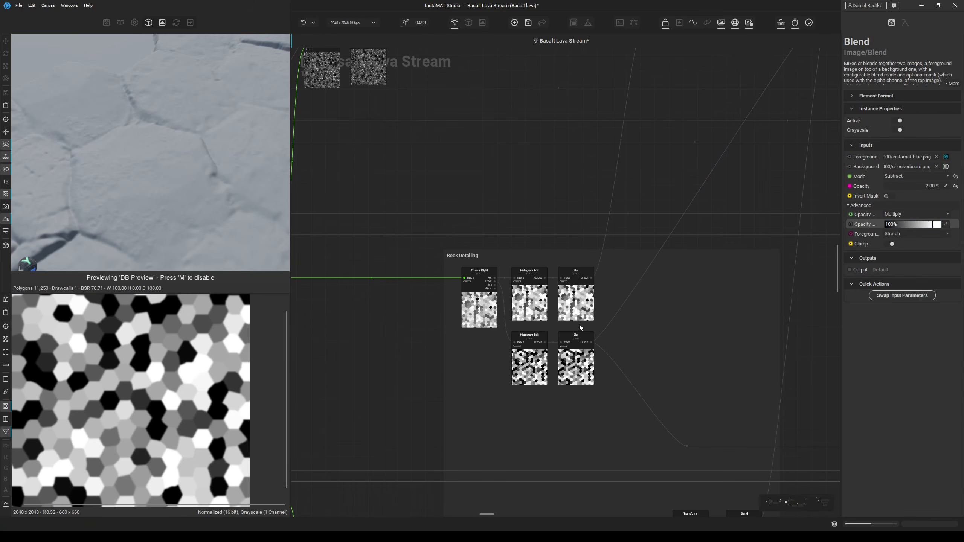
scroll(478, 302, up, 2)
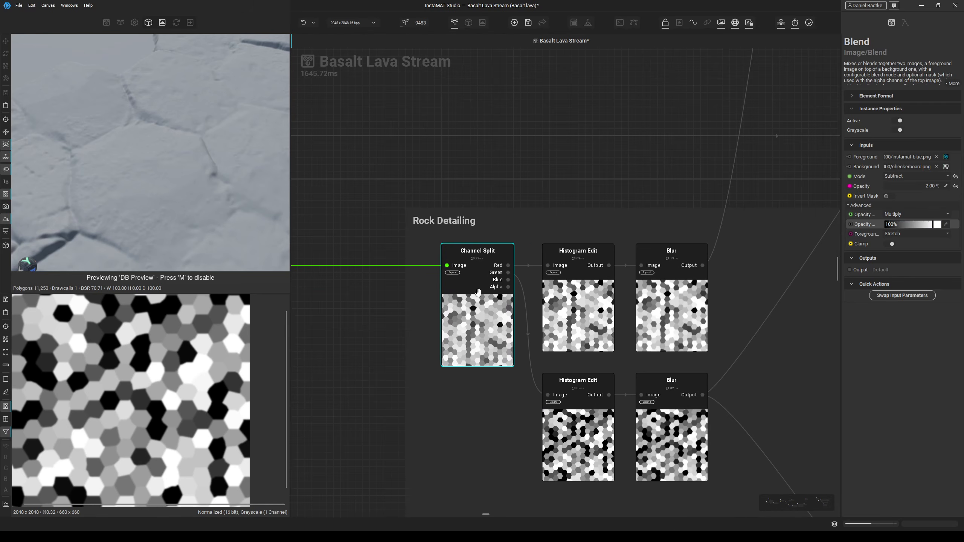
click(449, 267)
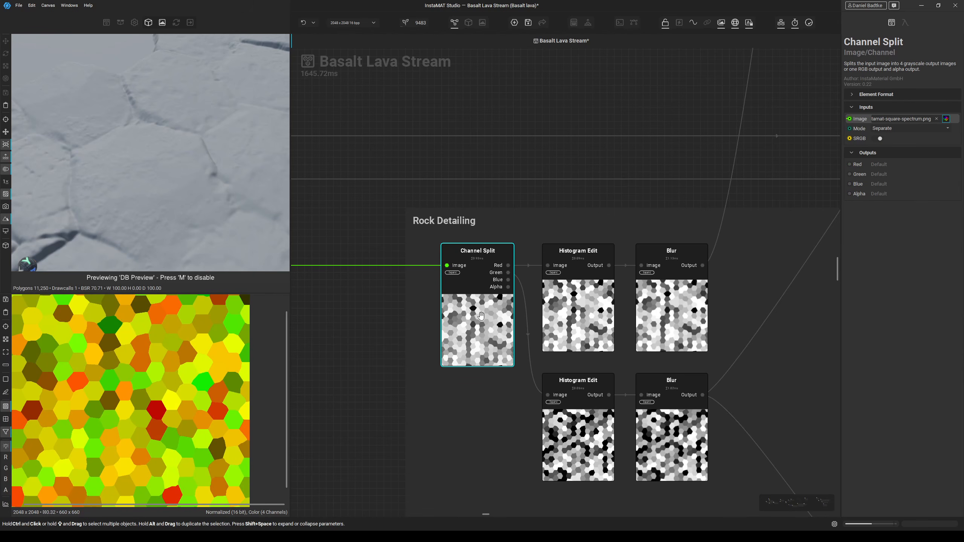
click(508, 266)
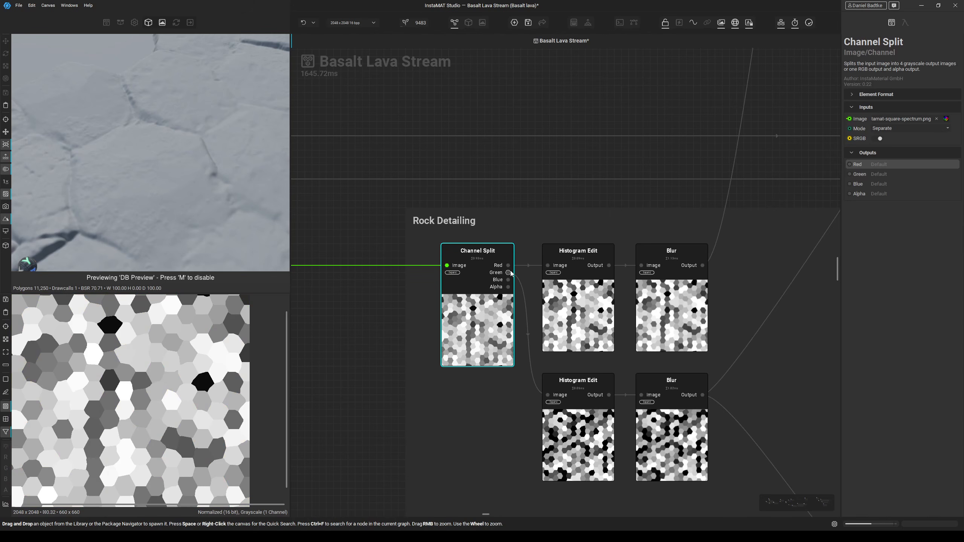
click(509, 273)
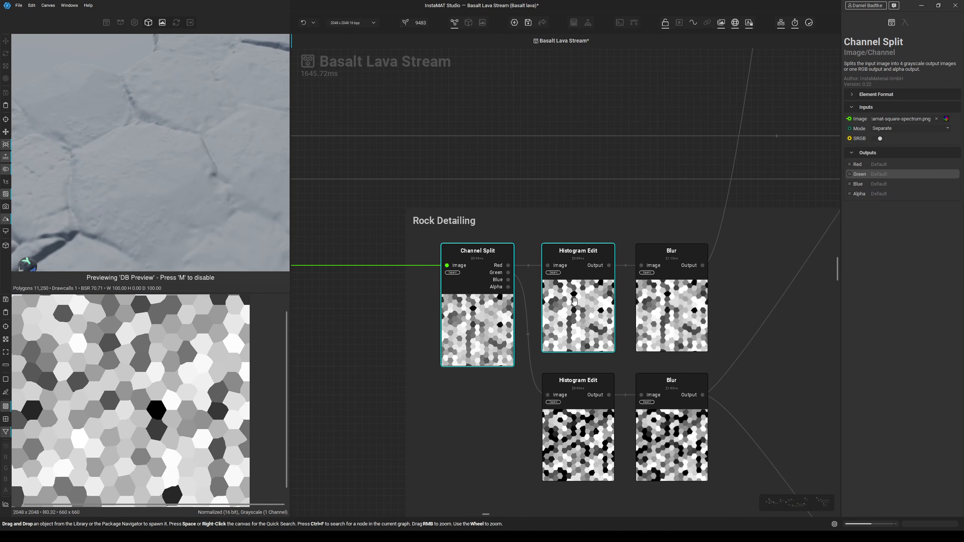
Examine the two Histogram Edit nodes in Rock Detailing and compare the lower one with the Blur following it.
click(592, 296)
scroll(191, 376, down, 3)
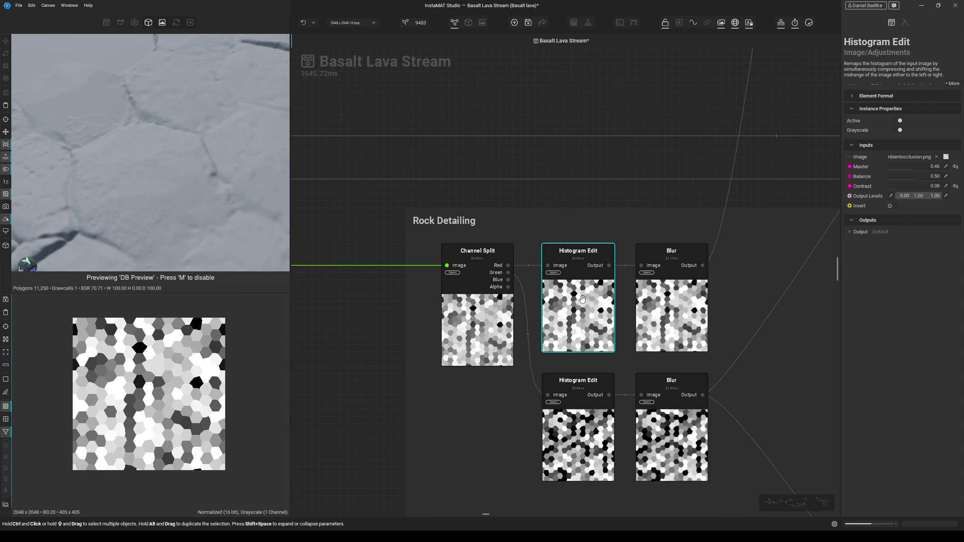
click(570, 424)
middle_drag(538, 311, 433, 304)
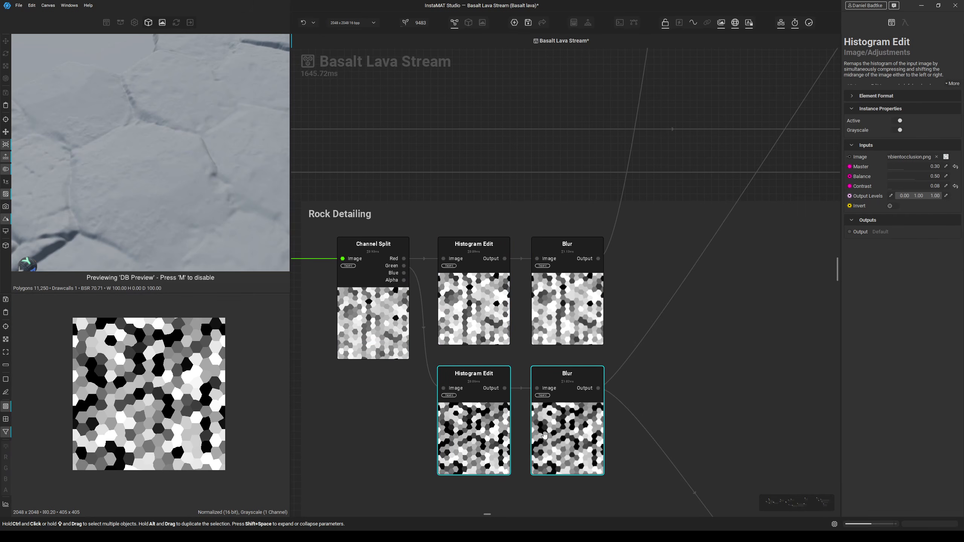
click(556, 437)
scroll(202, 362, up, 4)
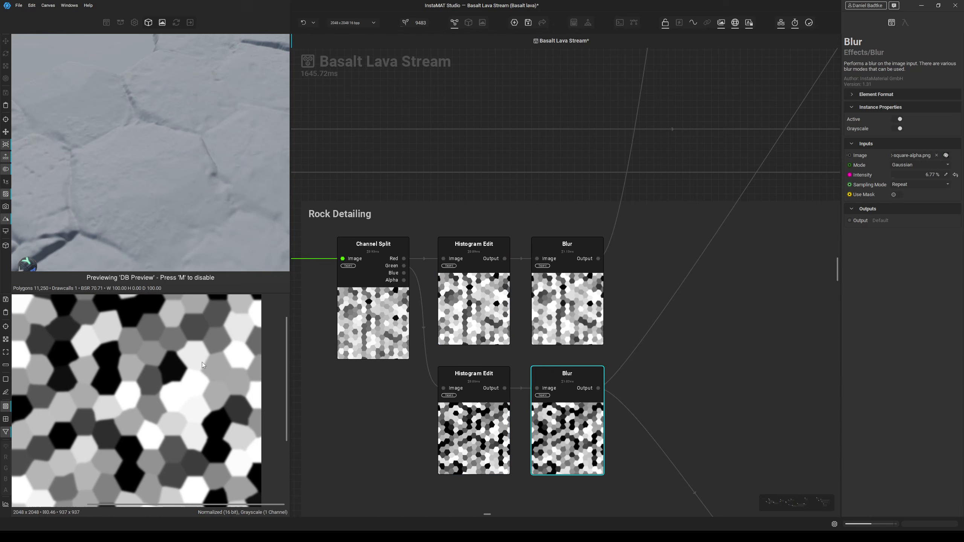
click(570, 330)
click(452, 427)
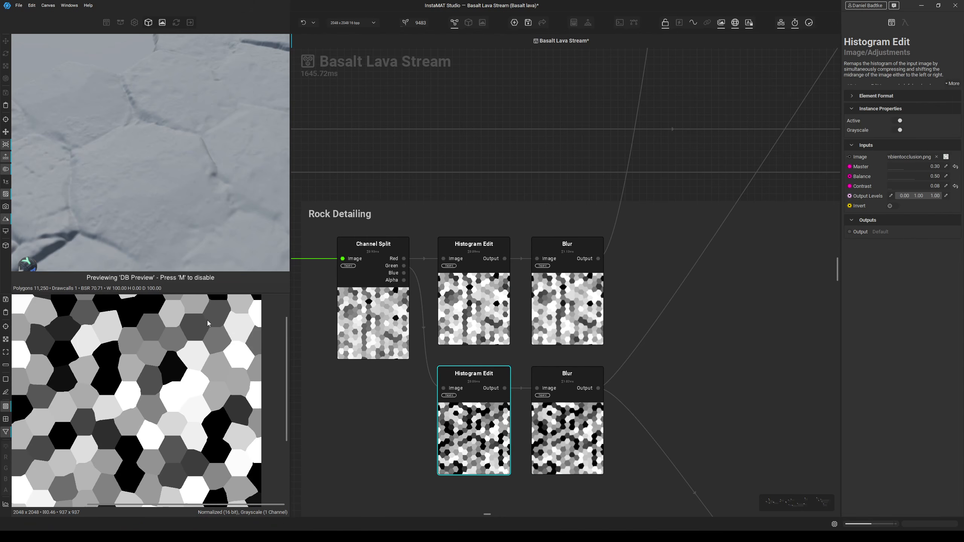
Move the DB Preview node across the graph from the Rock Detailing blends to beside the Blend Height node.
scroll(613, 294, down, 6)
middle_drag(695, 142, 597, 271)
scroll(598, 271, up, 3)
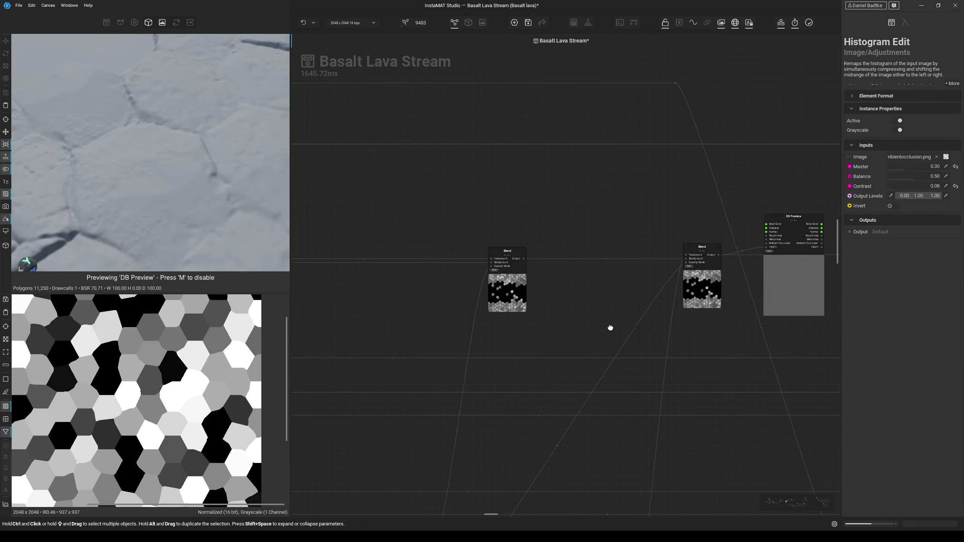
middle_drag(611, 328, 529, 205)
scroll(537, 247, down, 2)
middle_drag(549, 289, 487, 354)
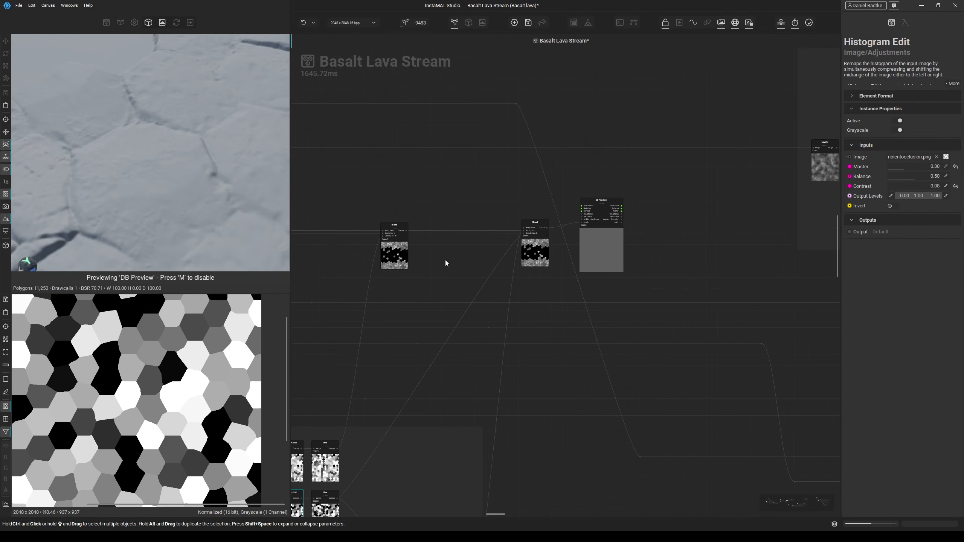
middle_drag(433, 264, 316, 304)
middle_drag(531, 299, 489, 343)
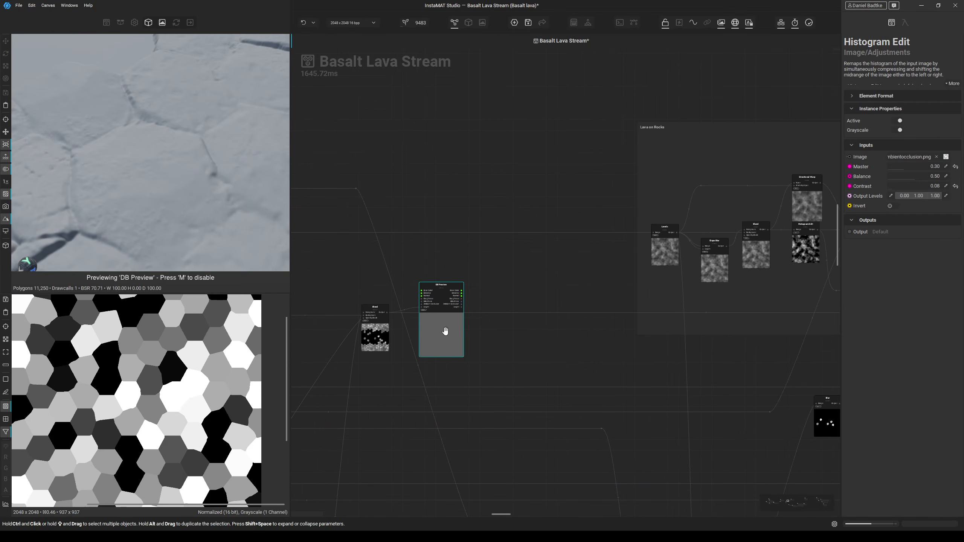
drag(445, 331, 661, 342)
middle_drag(660, 342, 520, 357)
scroll(481, 336, down, 2)
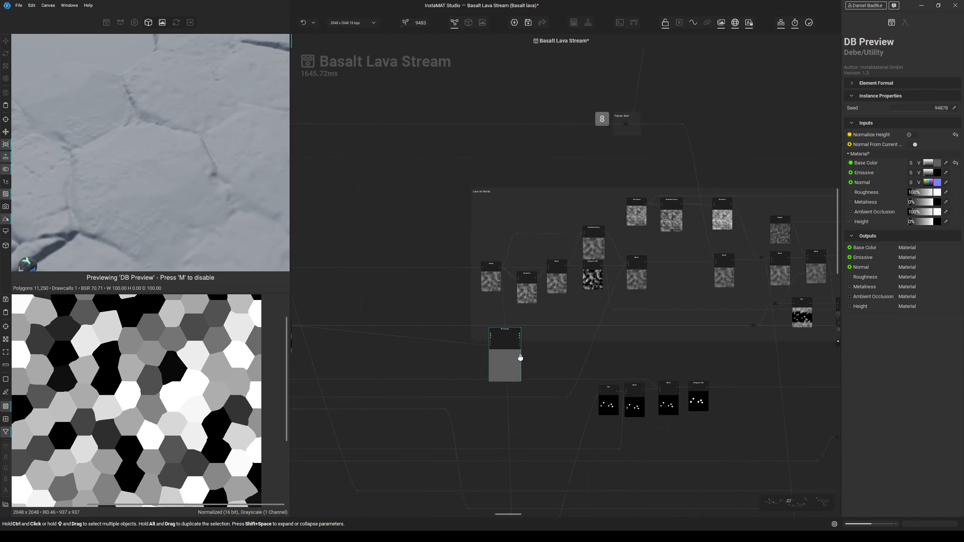
scroll(521, 358, down, 2)
drag(520, 360, 714, 372)
middle_drag(714, 373, 511, 360)
drag(519, 363, 636, 331)
scroll(608, 308, up, 3)
scroll(618, 327, down, 2)
middle_drag(617, 328, 627, 331)
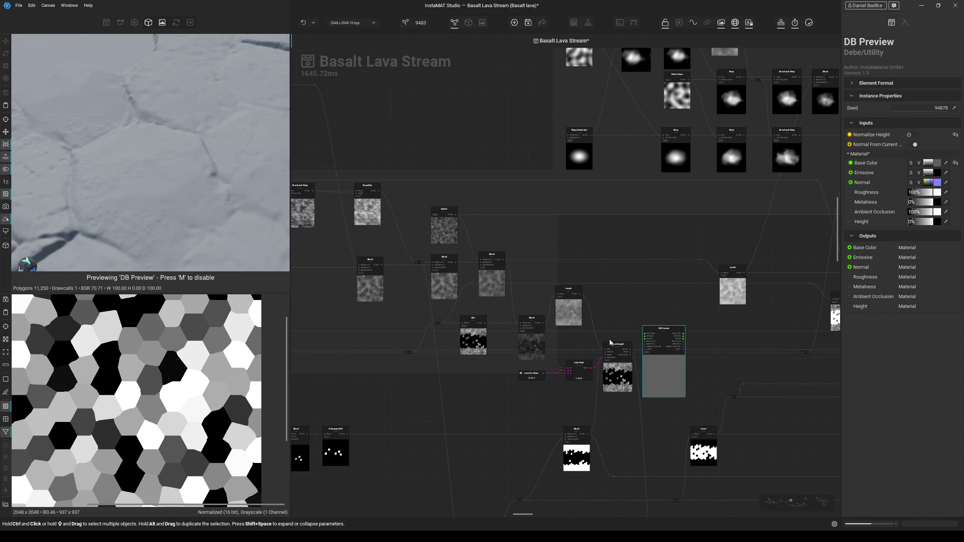
Connect the Blend Height output to the DB Preview's Height input and view the whole rock surface in 3D.
scroll(610, 342, up, 2)
drag(623, 364, 653, 333)
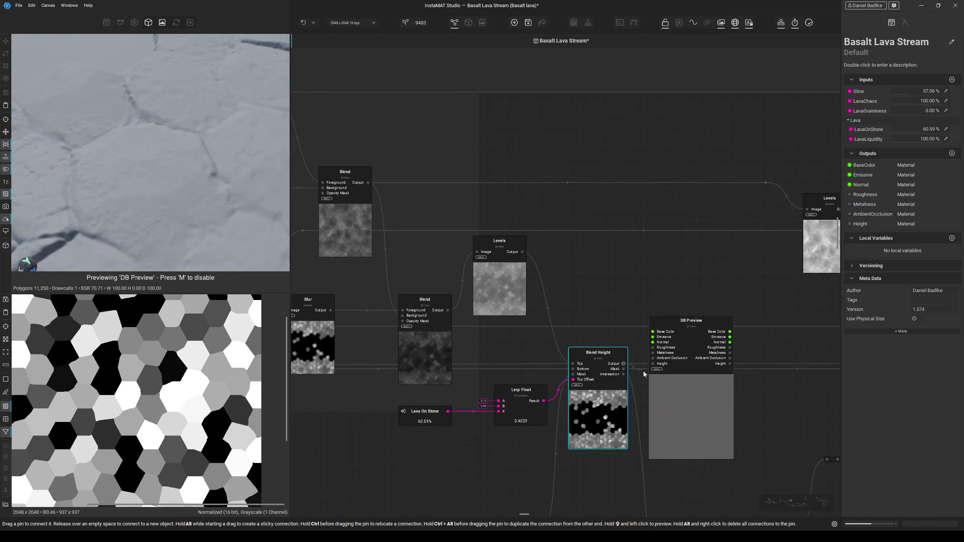
drag(644, 372, 653, 363)
scroll(182, 170, down, 5)
scroll(201, 207, up, 2)
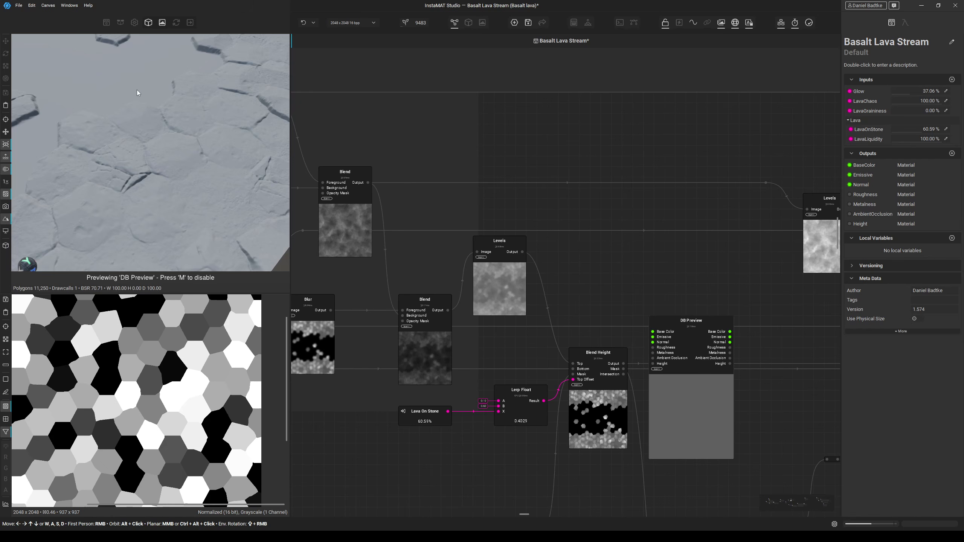
Move the DB Preview node into the Lava on Rocks group, near its first Levels node.
scroll(505, 198, down, 4)
drag(647, 317, 411, 161)
scroll(352, 229, up, 4)
middle_drag(352, 230, 432, 283)
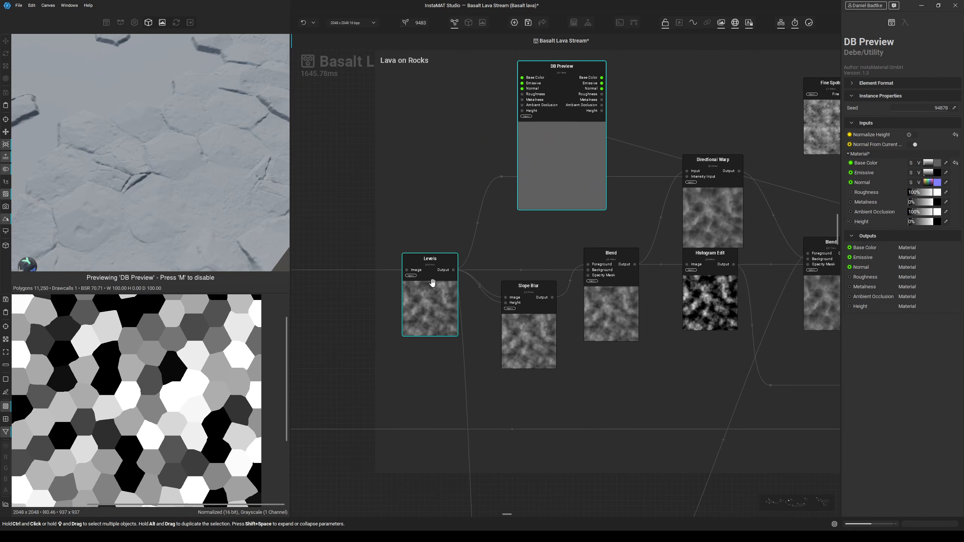
Inspect the histogram settings and image input of the Levels node that starts the Lava on Rocks group.
click(434, 298)
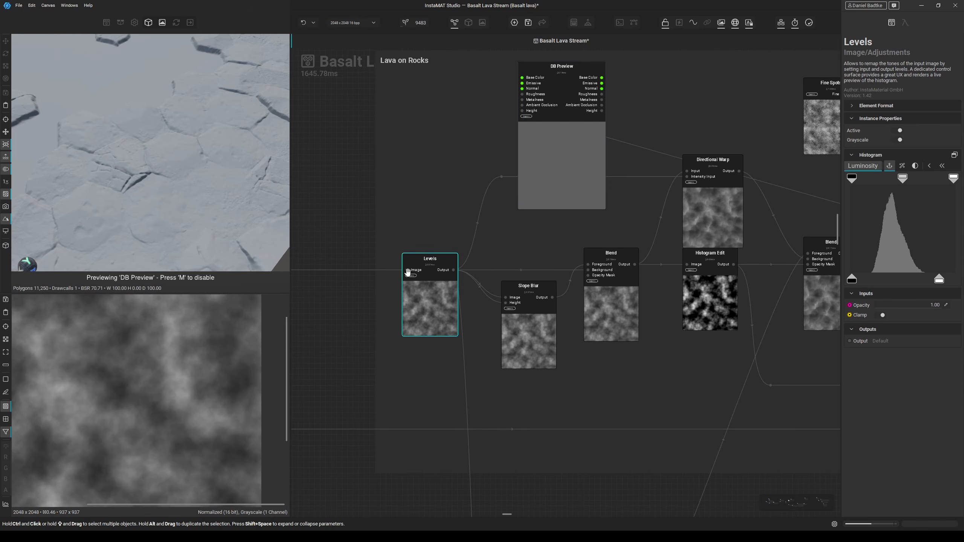
click(408, 273)
scroll(204, 336, down, 6)
scroll(204, 335, up, 3)
middle_drag(431, 215, 415, 269)
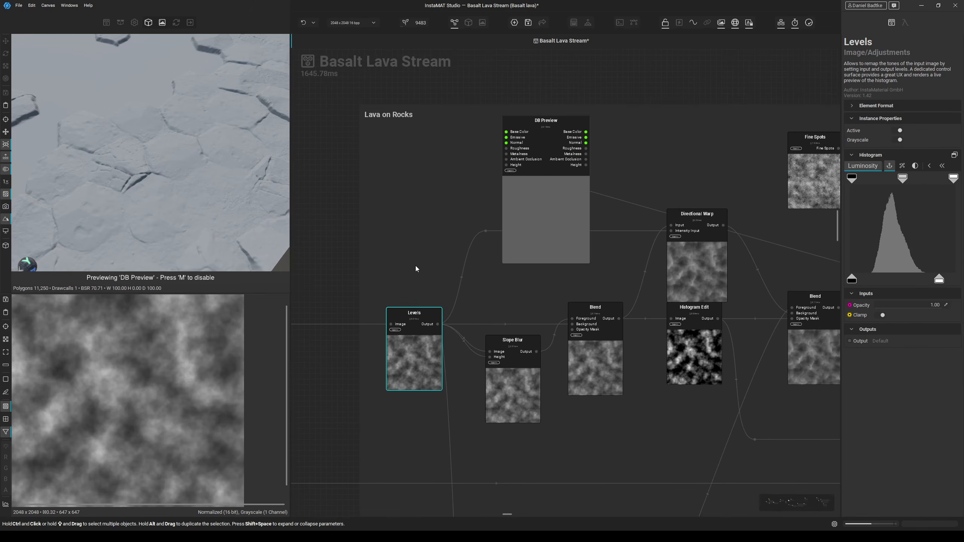
Place the DB Preview beside the Slope Blur and connect the Slope Blur output to its Height input.
middle_drag(503, 257, 415, 261)
scroll(415, 260, down, 1)
drag(461, 226, 529, 422)
middle_drag(509, 420, 497, 386)
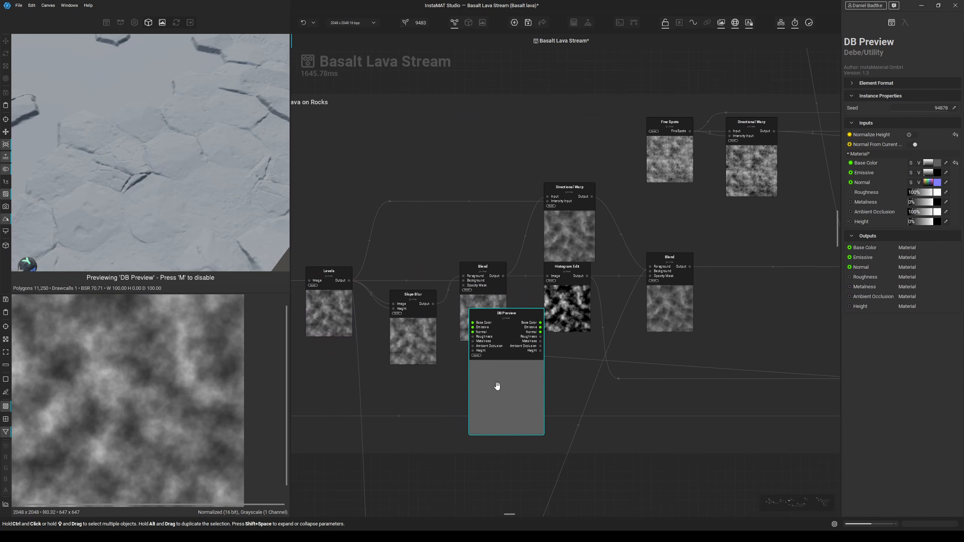
drag(472, 351, 473, 352)
drag(427, 309, 433, 305)
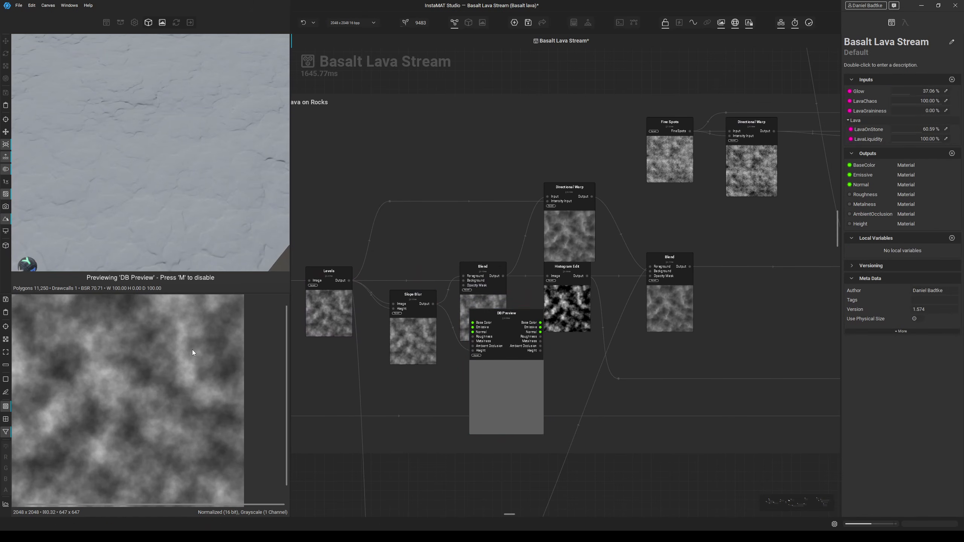
Preview the Blend after the Slope Blur by connecting its output to the DB Preview's Height, and inspect its settings.
drag(471, 397, 515, 412)
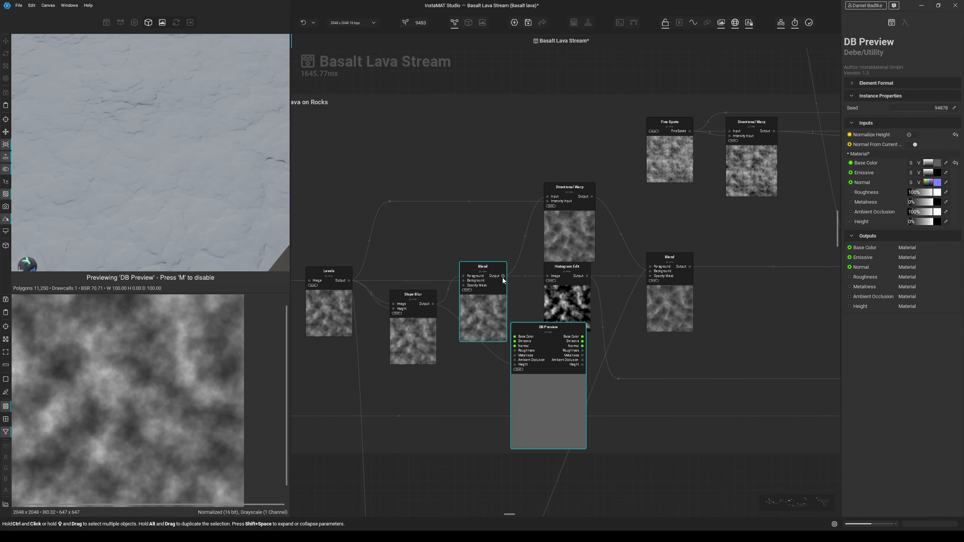
drag(502, 276, 516, 365)
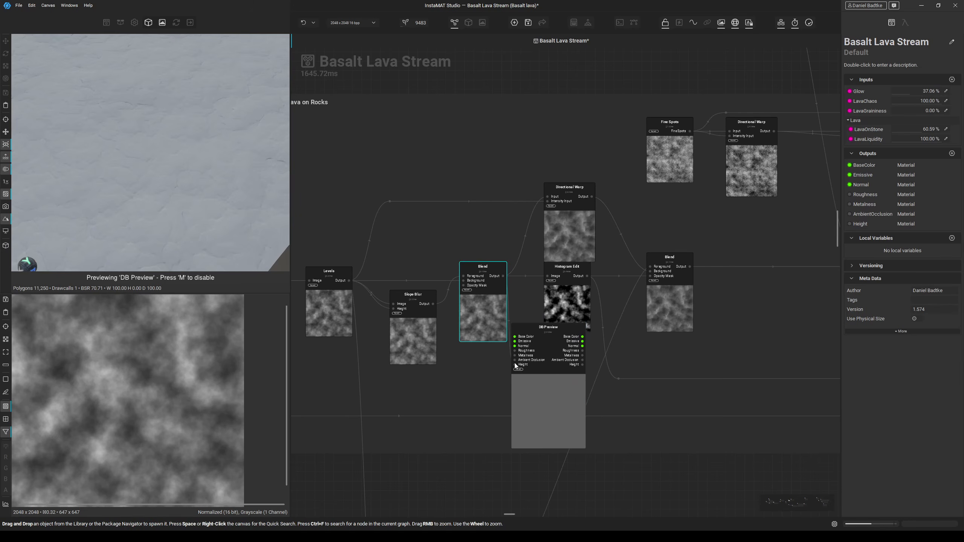
click(497, 304)
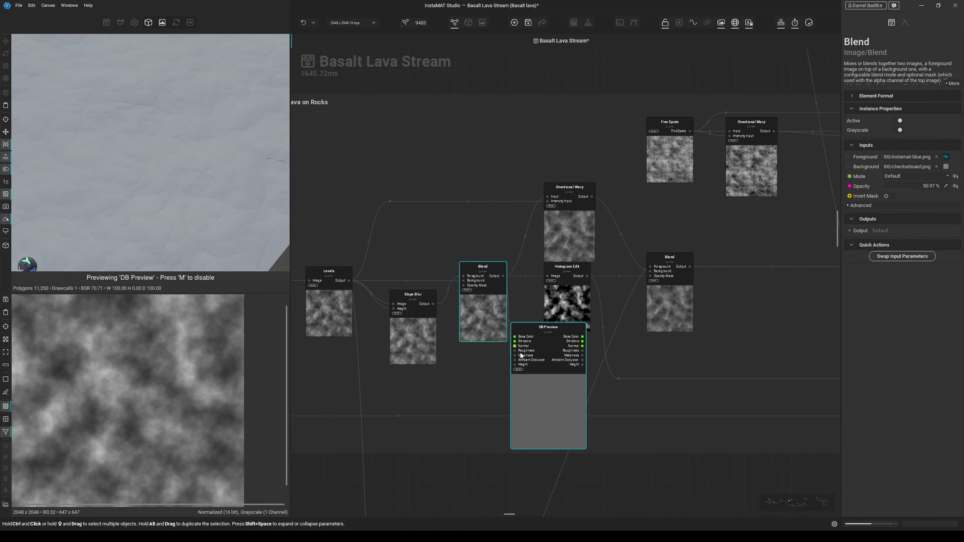
Move the DB Preview below the following Blend and connect the Directional Warp output to its Height input.
middle_drag(543, 383, 457, 395)
drag(456, 397, 571, 412)
middle_drag(531, 364, 579, 360)
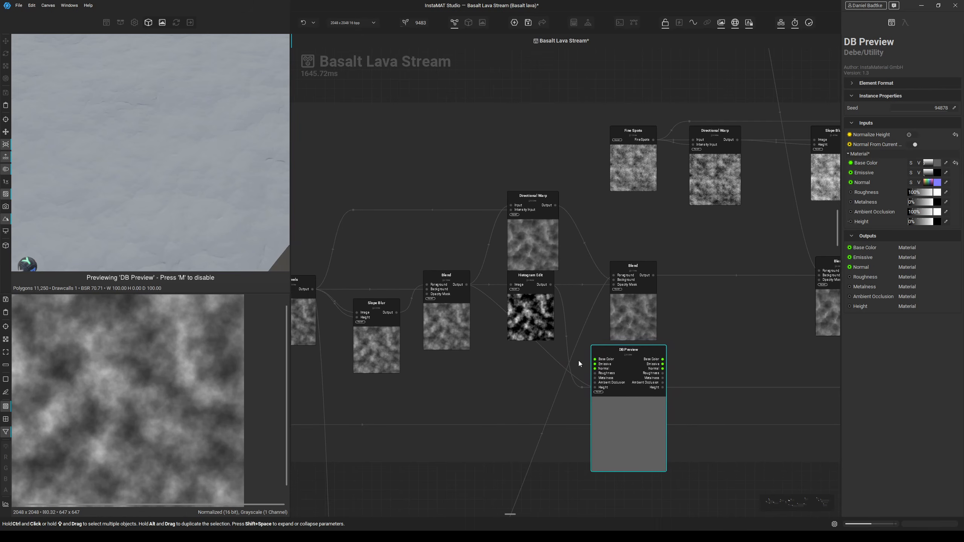
middle_drag(506, 252, 539, 251)
click(324, 311)
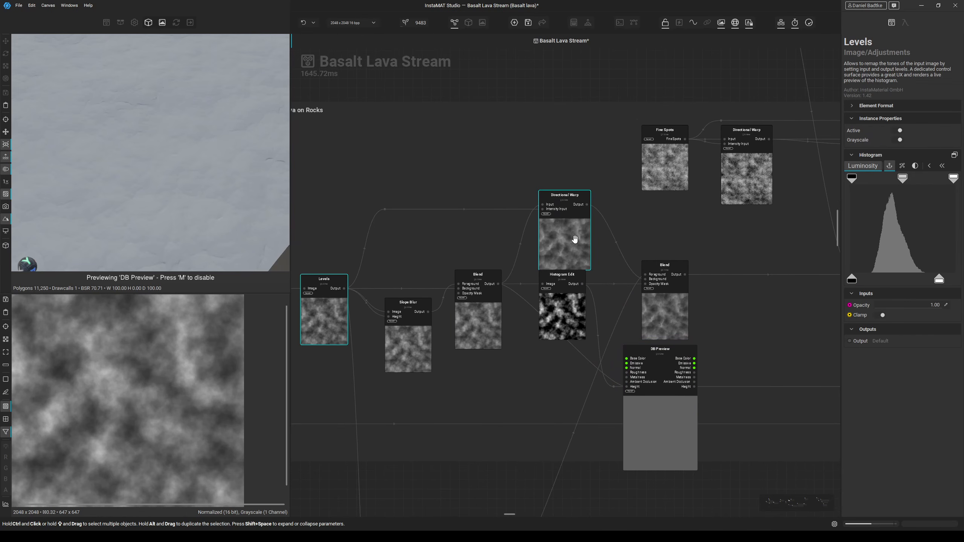
drag(586, 204, 626, 387)
Move the DB Preview beside the Subtract Blend, and examine that Blend's foreground input and the Histogram Edit.
scroll(216, 176, down, 3)
middle_drag(459, 290, 390, 254)
drag(573, 380, 653, 316)
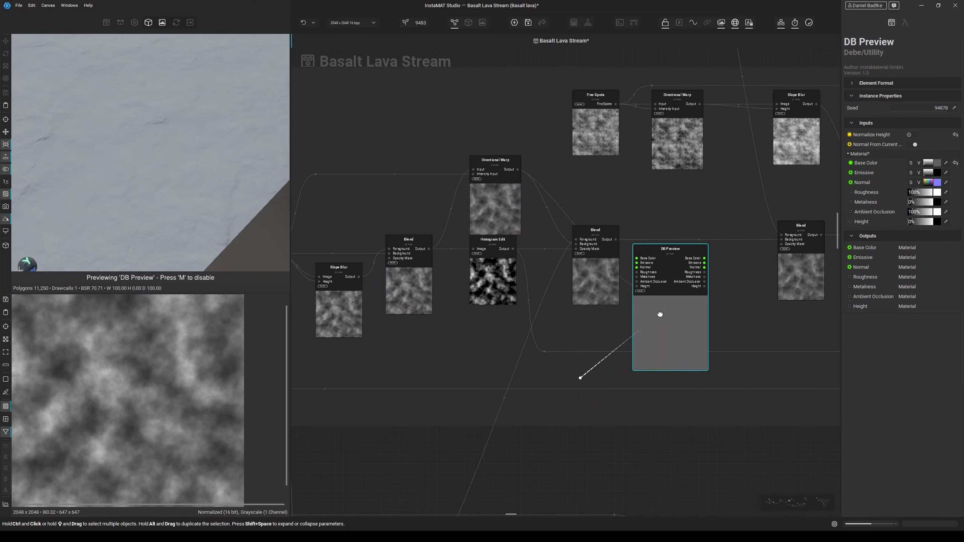
click(576, 243)
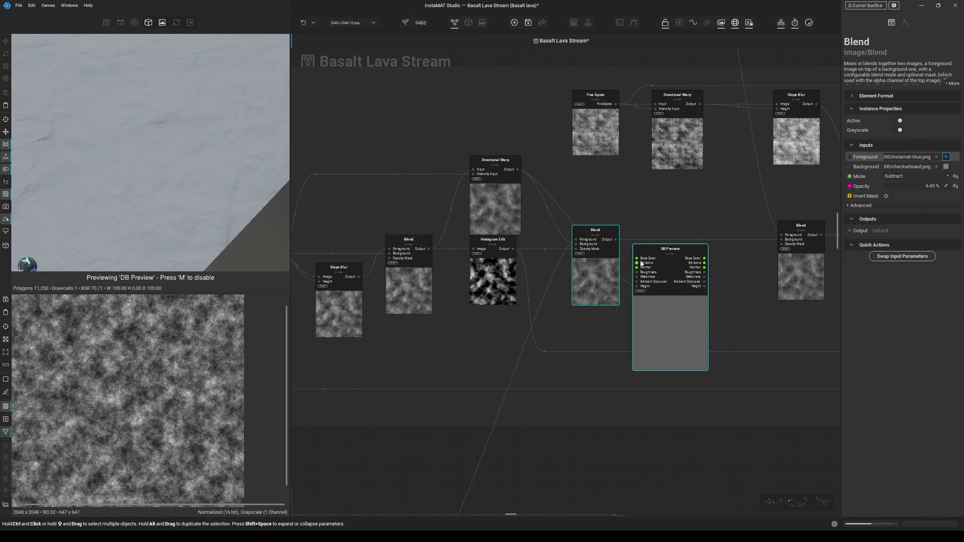
click(495, 277)
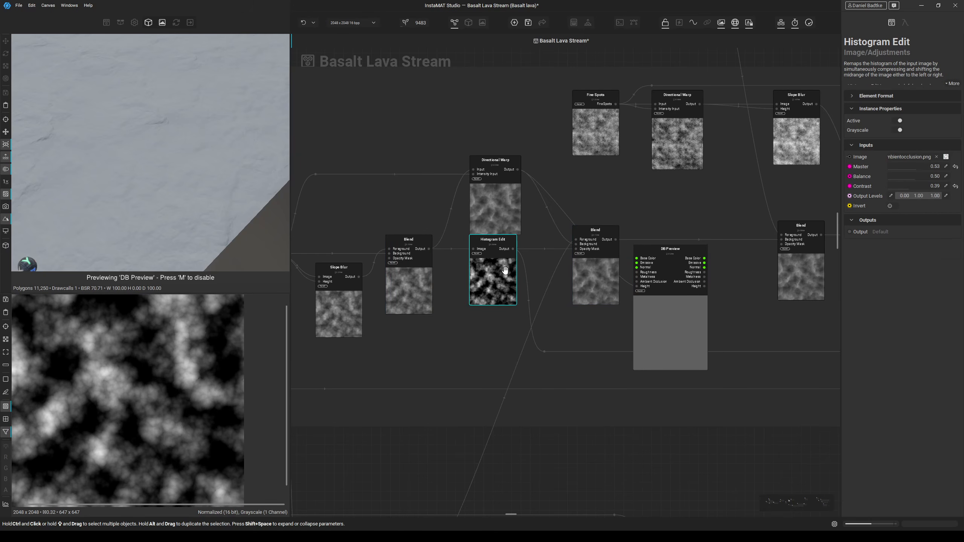
Connect the Subtract Blend output to the DB Preview's Height input and view the Blend's settings.
middle_drag(623, 306, 549, 319)
drag(570, 298, 592, 273)
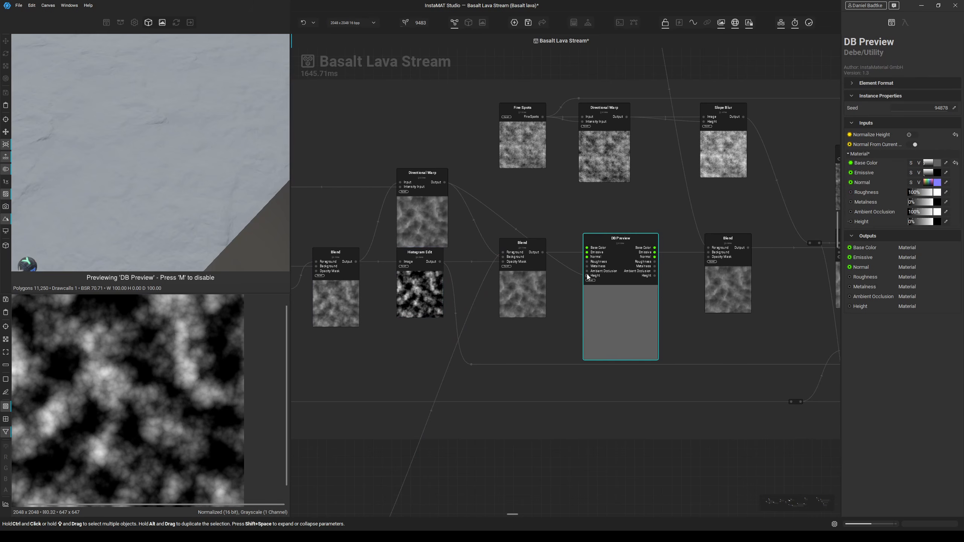
click(524, 281)
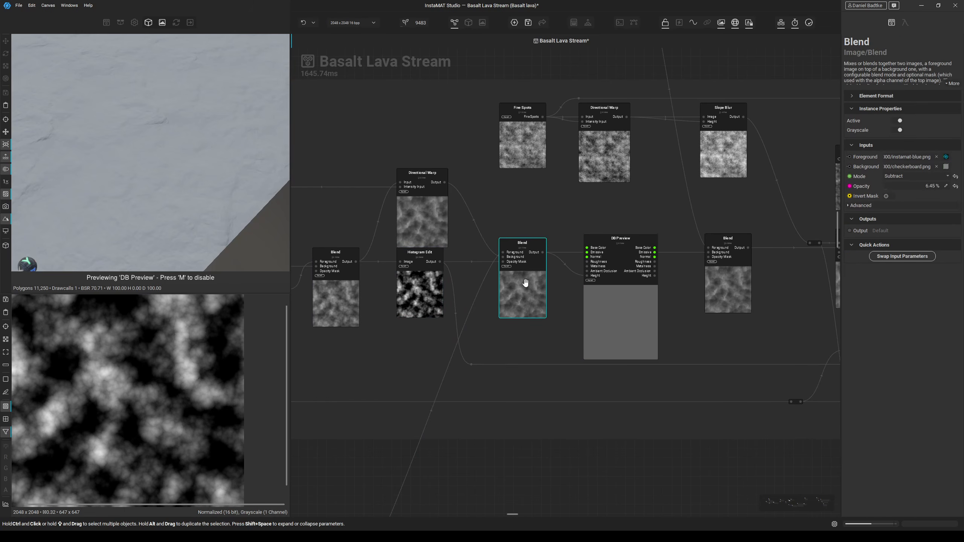
Move the DB Preview further along the chain, just below the next Blend.
scroll(225, 165, down, 3)
middle_drag(198, 150, 192, 162)
middle_drag(497, 273, 472, 263)
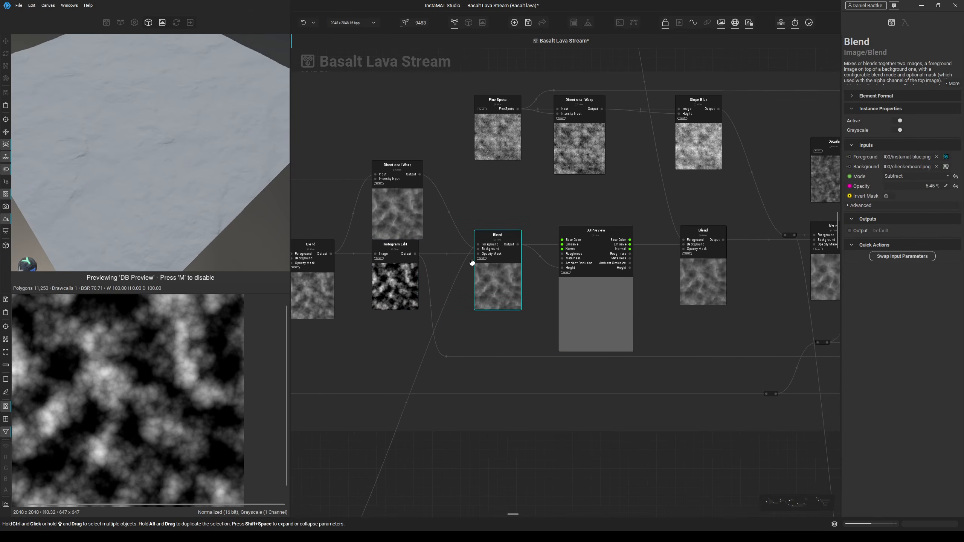
scroll(471, 263, down, 1)
middle_drag(553, 282, 504, 280)
drag(527, 288, 604, 328)
middle_drag(580, 321, 468, 306)
drag(494, 311, 541, 320)
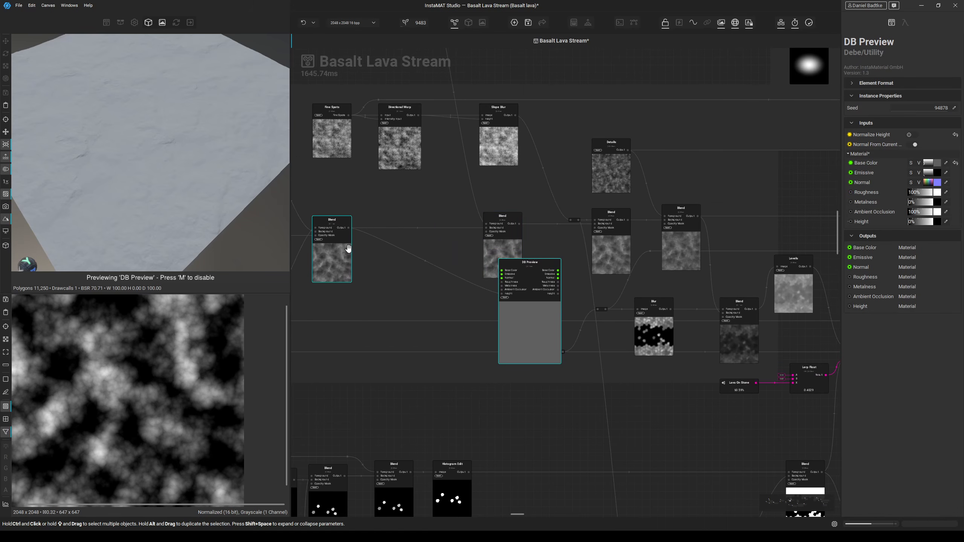
View the settings of the Blend after the Subtract Blend and connect its output to the DB Preview's Height input.
click(498, 242)
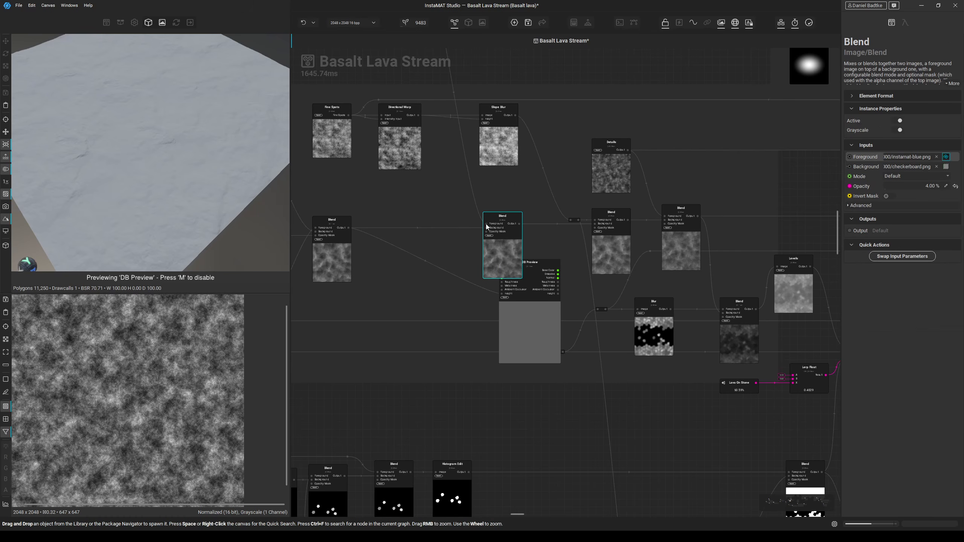
middle_drag(479, 267, 431, 248)
drag(485, 296, 496, 272)
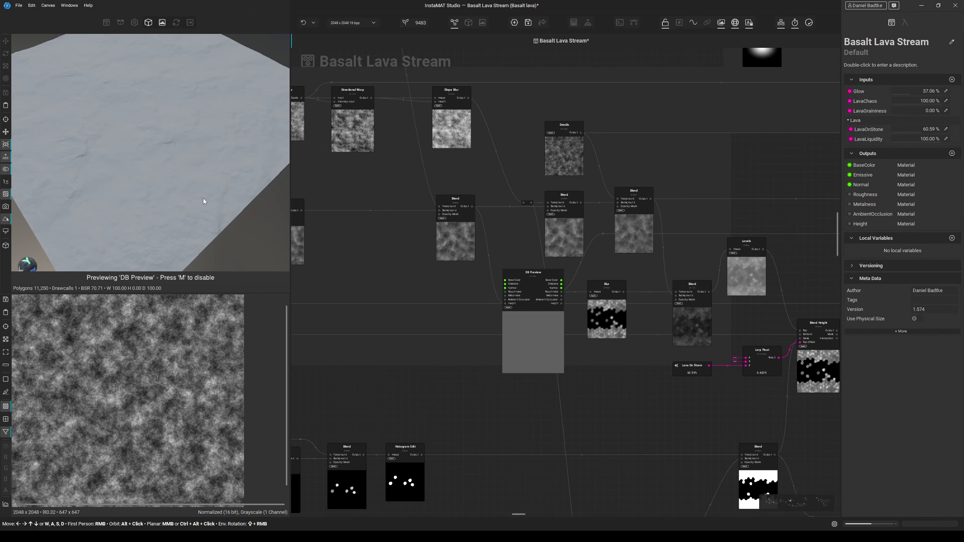
scroll(166, 201, up, 5)
middle_drag(167, 197, 157, 188)
scroll(396, 261, down, 1)
middle_drag(396, 261, 451, 257)
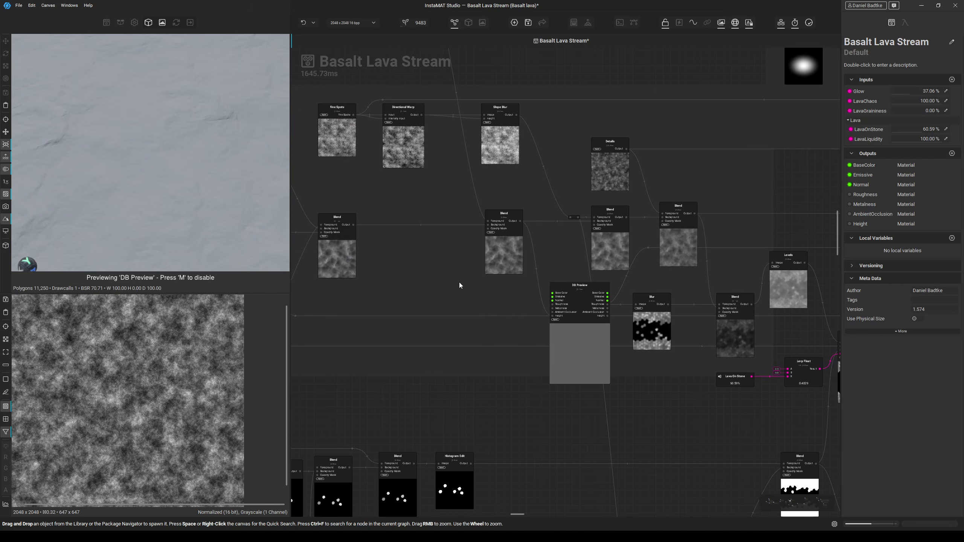
Move the DB Preview below the Blend and examine the Fine Spots noise up close.
drag(574, 330, 452, 326)
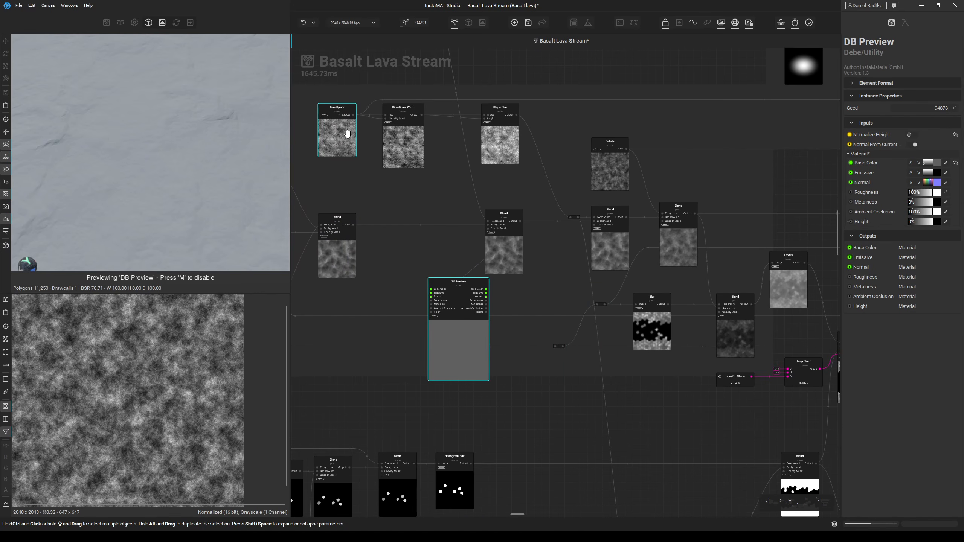
click(347, 134)
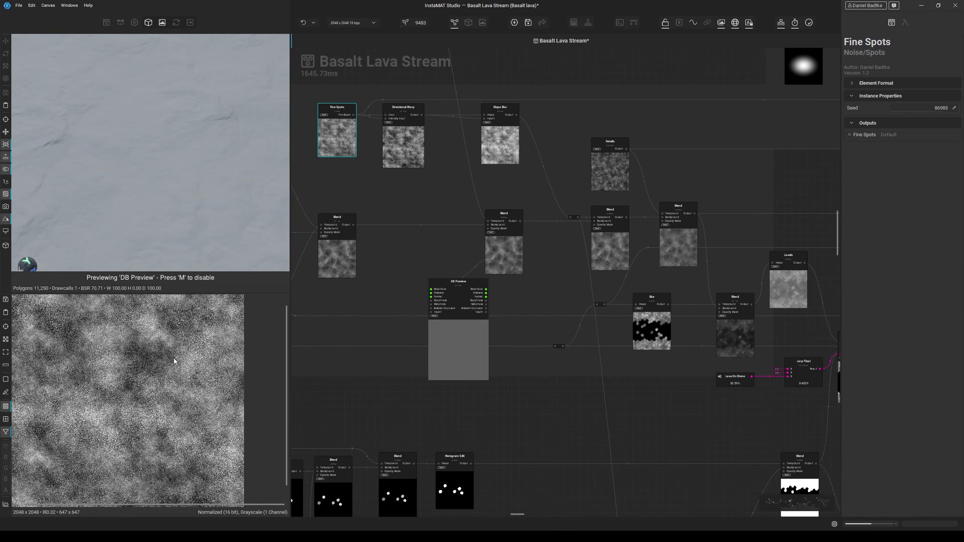
scroll(174, 359, up, 3)
middle_drag(403, 211, 396, 242)
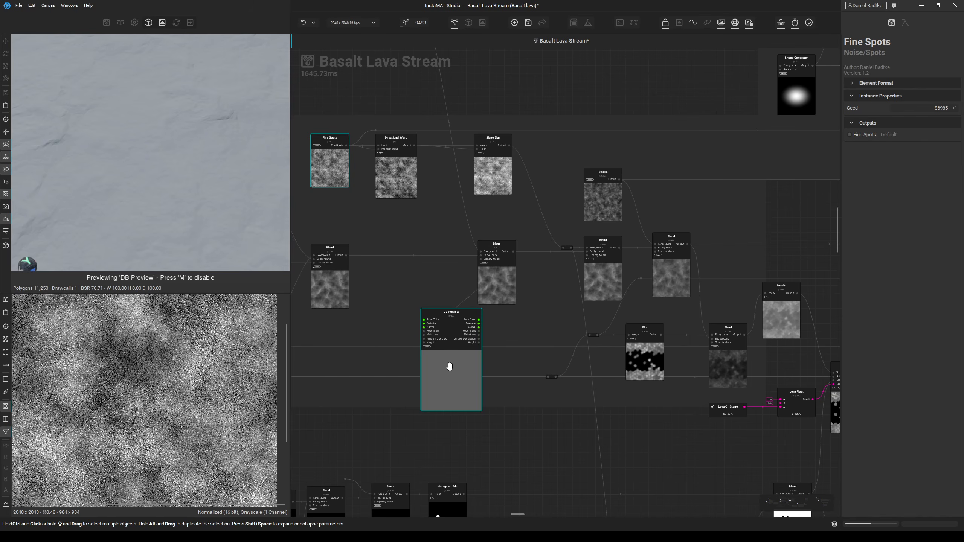
Move the DB Preview above the Slope Blur and connect the Fine Spots output to its Height input.
middle_drag(460, 371, 457, 404)
drag(454, 417, 565, 166)
middle_drag(564, 166, 564, 205)
drag(341, 218, 530, 162)
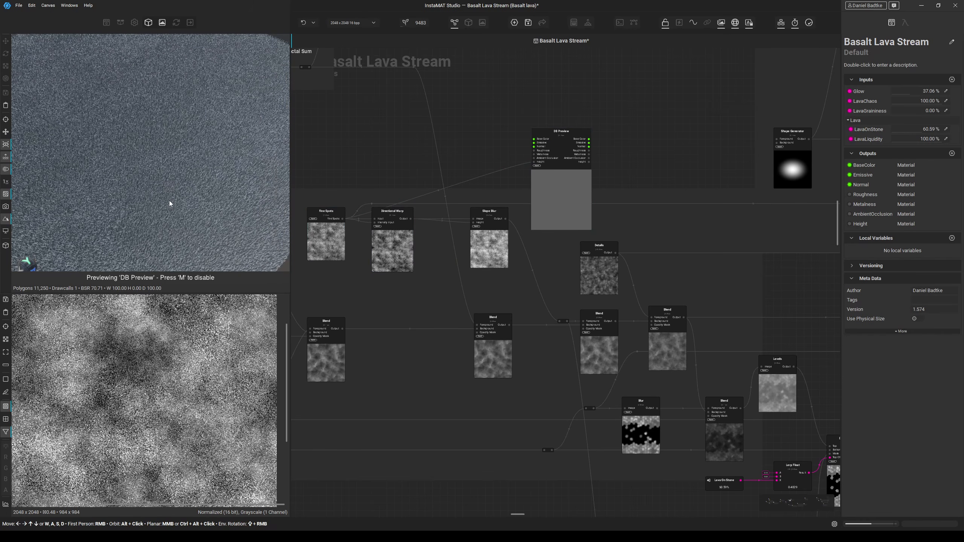
middle_drag(334, 244, 373, 240)
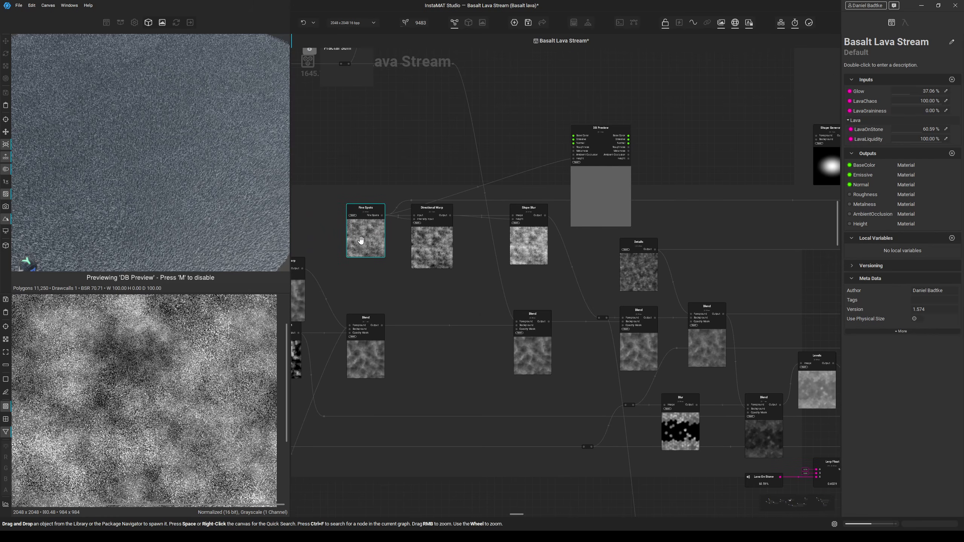
click(373, 240)
Add a Dense Noise 1 node above Fine Spots and connect its output to the DB Preview's Height for comparison.
click(377, 167)
key(space)
text(dens)
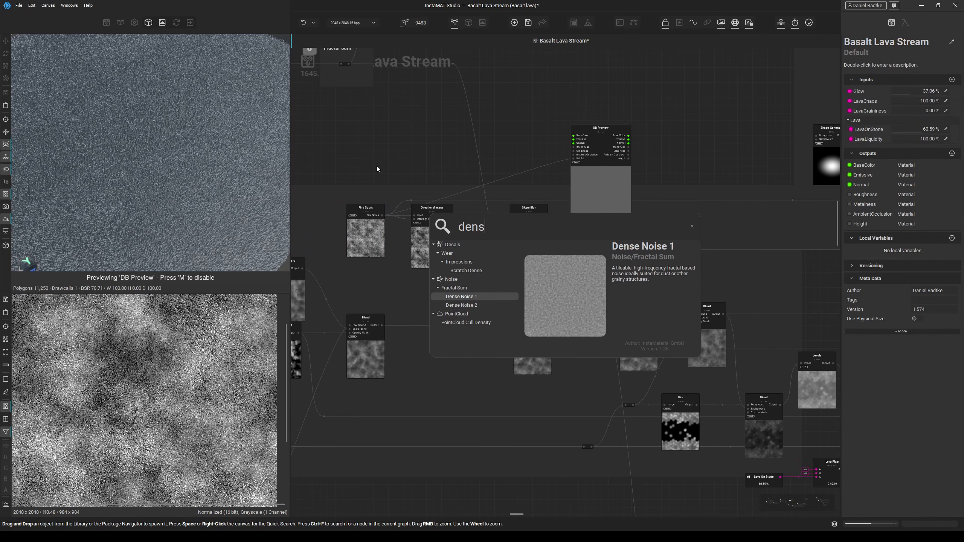
key(Return)
drag(454, 238, 573, 158)
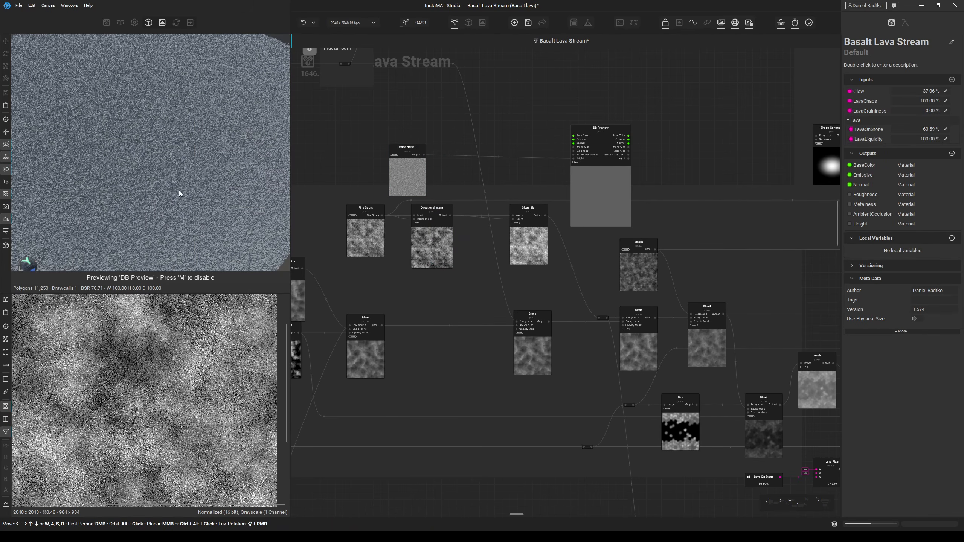
middle_drag(179, 191, 197, 175)
scroll(202, 171, up, 2)
scroll(201, 175, down, 2)
Delete the Dense Noise 1 node and connect the Directional Warp output to the DB Preview's Height input.
click(393, 177)
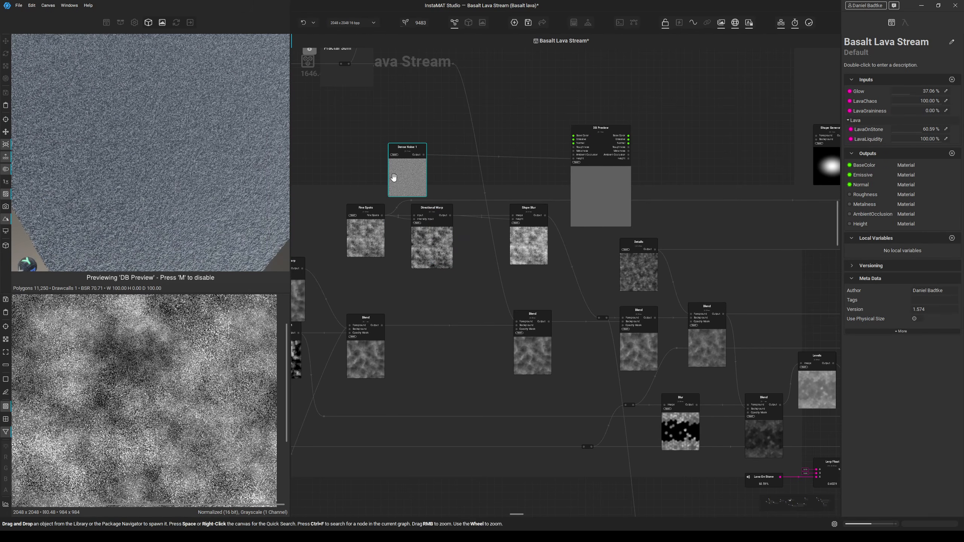
key(Delete)
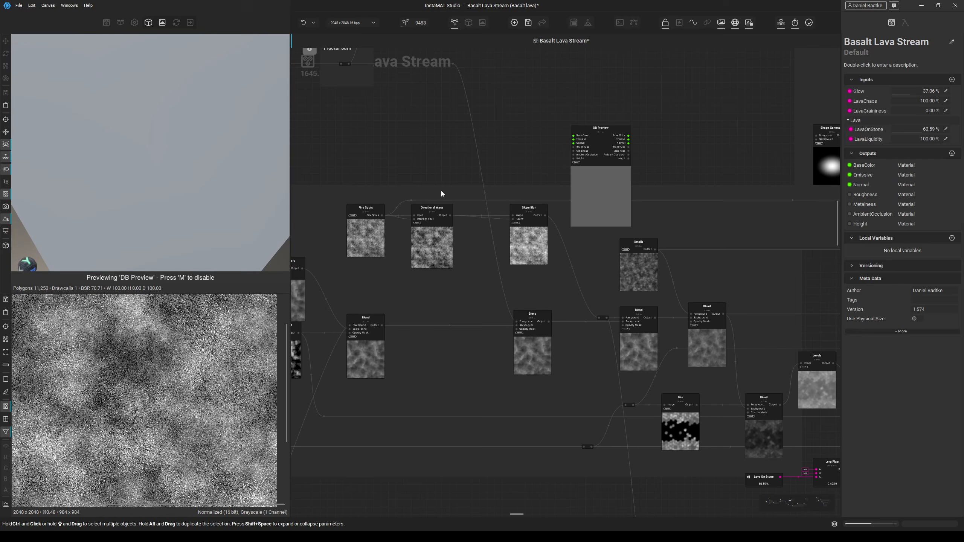
click(431, 258)
drag(449, 216, 573, 159)
middle_drag(245, 188, 231, 195)
middle_drag(492, 290, 434, 292)
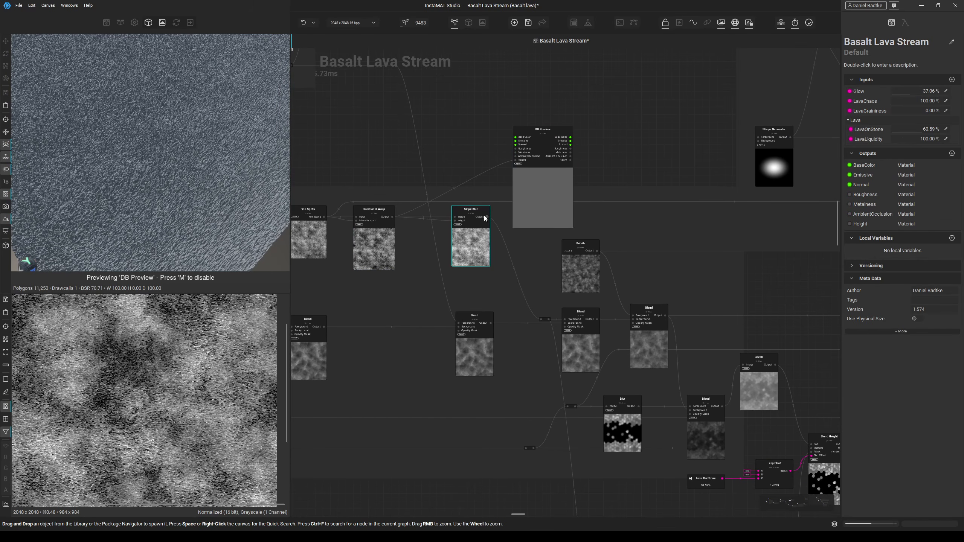
Connect the Slope Blur output to the DB Preview's Height input and view the Slope Blur settings.
drag(487, 217, 516, 160)
click(473, 240)
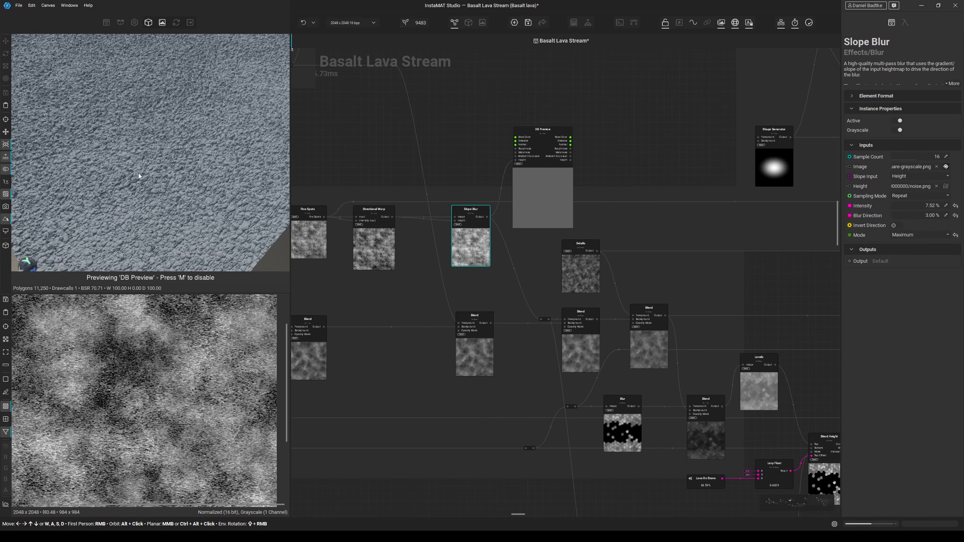
mouse_move(139, 173)
middle_down()
mouse_move(142, 206)
mouse_move(146, 182)
middle_up()
scroll(440, 166, down, 1)
Move the DB Preview beyond the Details node and connect the Blend fed by the Slope Blur to its Height input.
middle_drag(441, 166, 398, 154)
drag(479, 185, 569, 218)
scroll(570, 219, up, 1)
middle_drag(570, 219, 534, 199)
drag(481, 273, 516, 163)
middle_drag(188, 178, 197, 167)
scroll(351, 301, down, 1)
Connect the preceding Blend's output to the DB Preview's Height input to compare the surface without the Slope Blur detail.
click(357, 278)
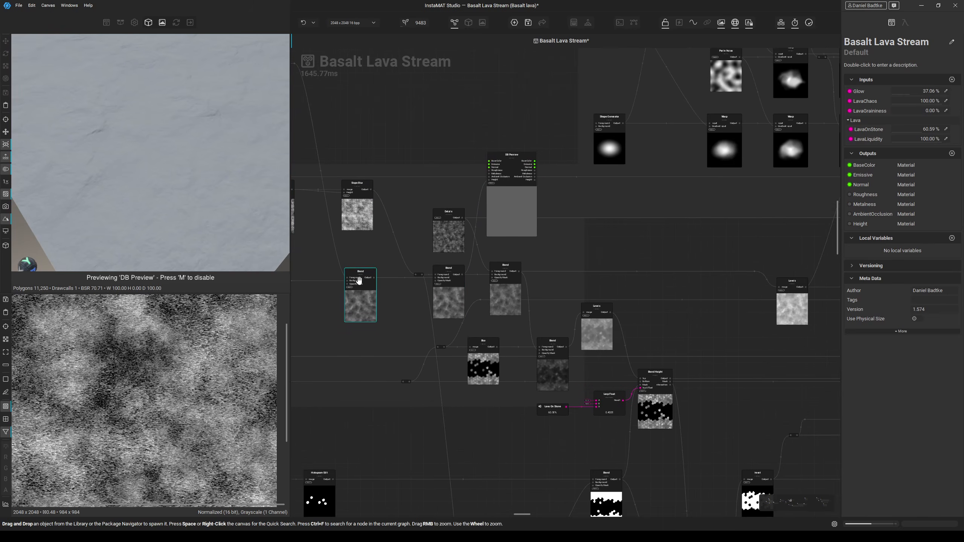
middle_drag(357, 282, 367, 284)
scroll(379, 285, up, 2)
scroll(382, 284, up, 1)
drag(385, 279, 484, 176)
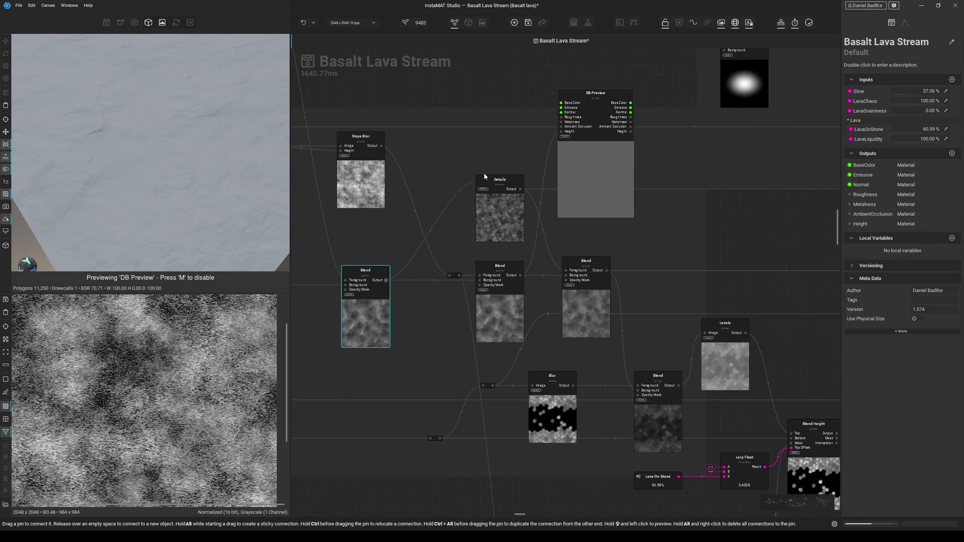
click(557, 133)
scroll(250, 198, up, 3)
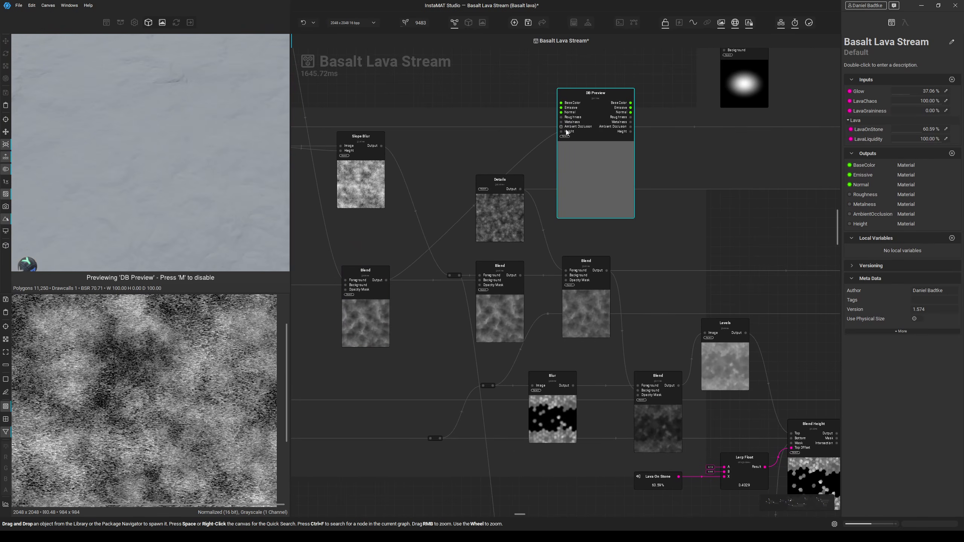
Reconnect the Blend below Details to the DB Preview's Height and move the preview node beyond the following Blend.
click(519, 276)
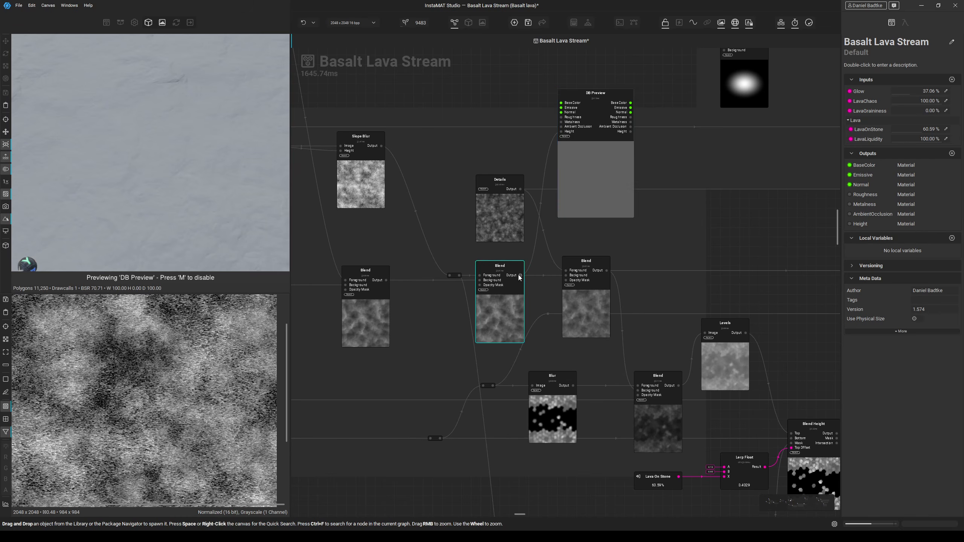
click(499, 213)
scroll(438, 187, down, 3)
click(518, 172)
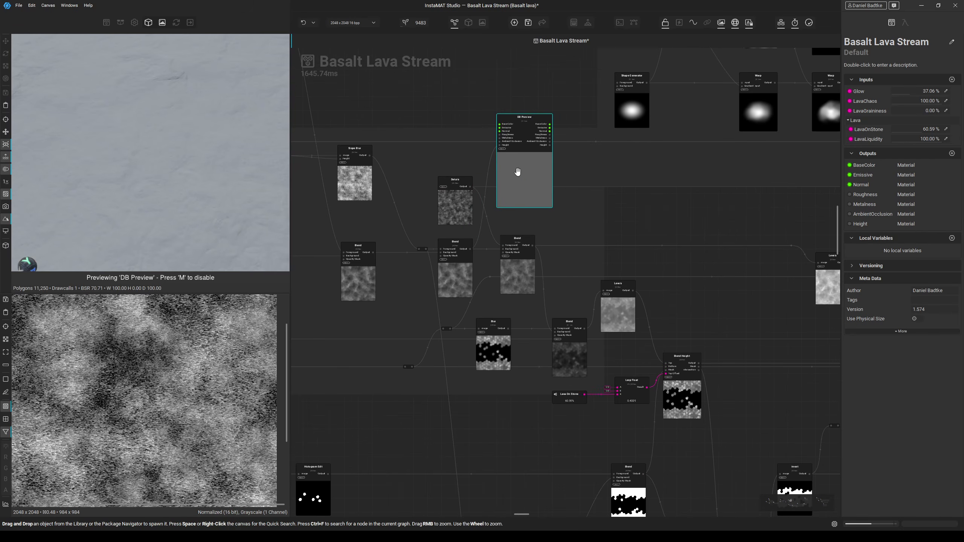
drag(517, 172, 593, 217)
Examine the Details noise and connect its output to the DB Preview's Height input.
click(457, 205)
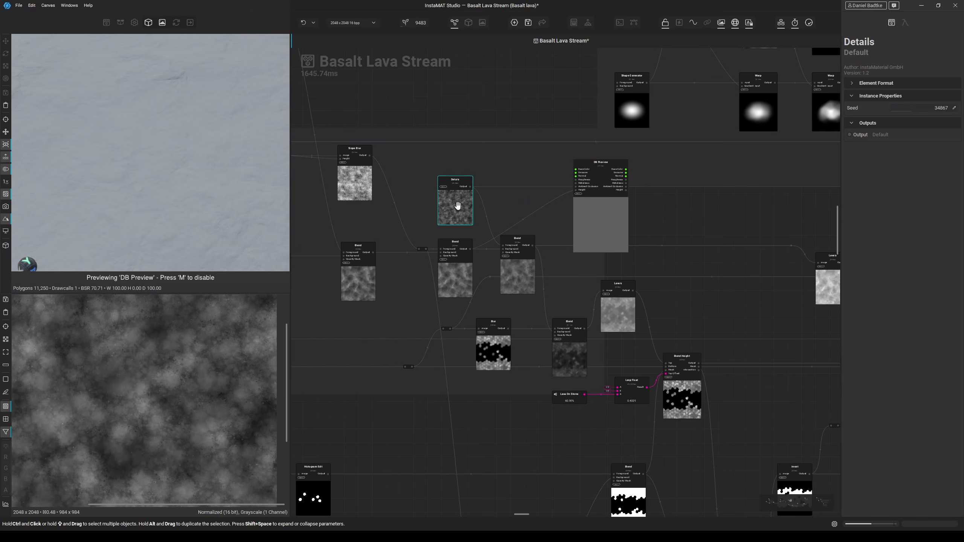
click(470, 187)
drag(572, 193, 576, 190)
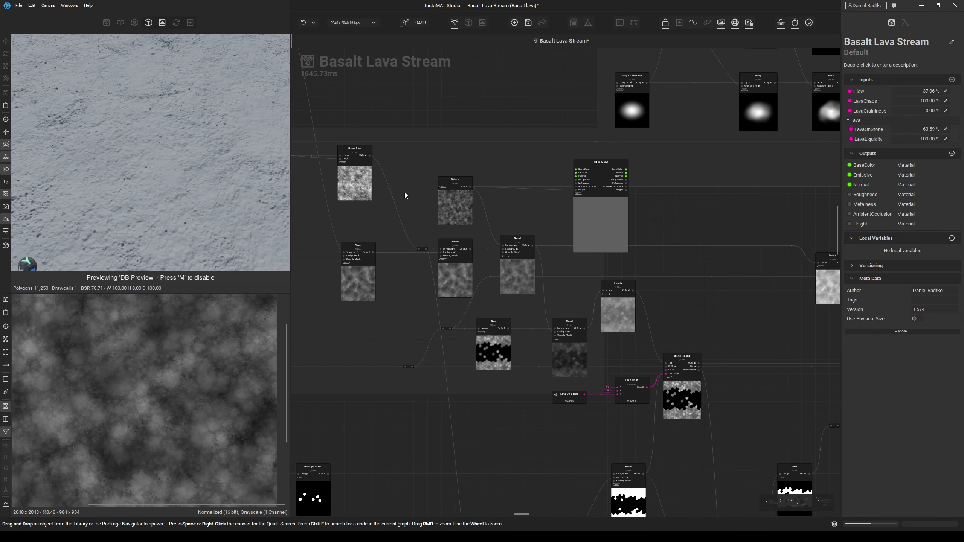
mouse_move(212, 192)
middle_down()
mouse_move(225, 208)
mouse_move(202, 201)
middle_up()
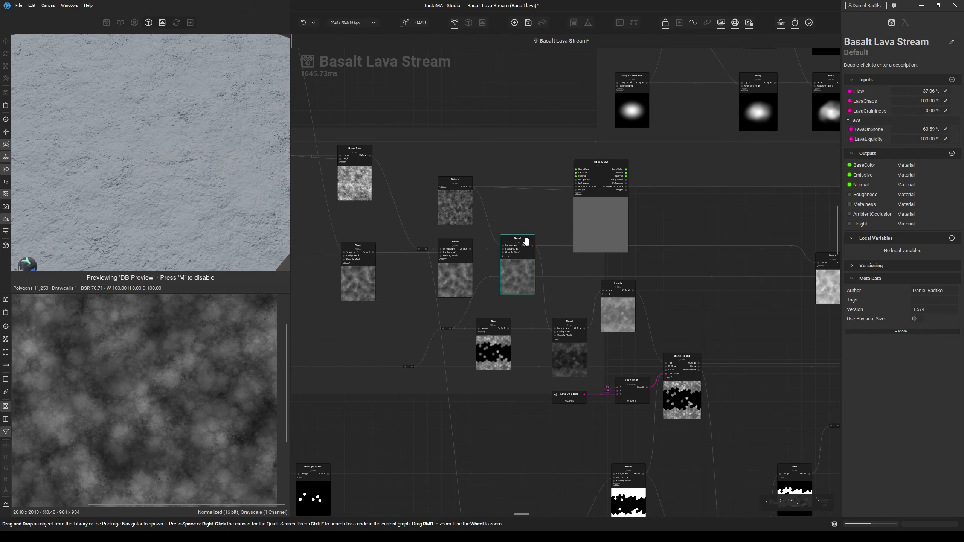
Preview the Blend below Details and the following Blend through the DB Preview's Height, and view the latter's settings.
drag(471, 249, 573, 188)
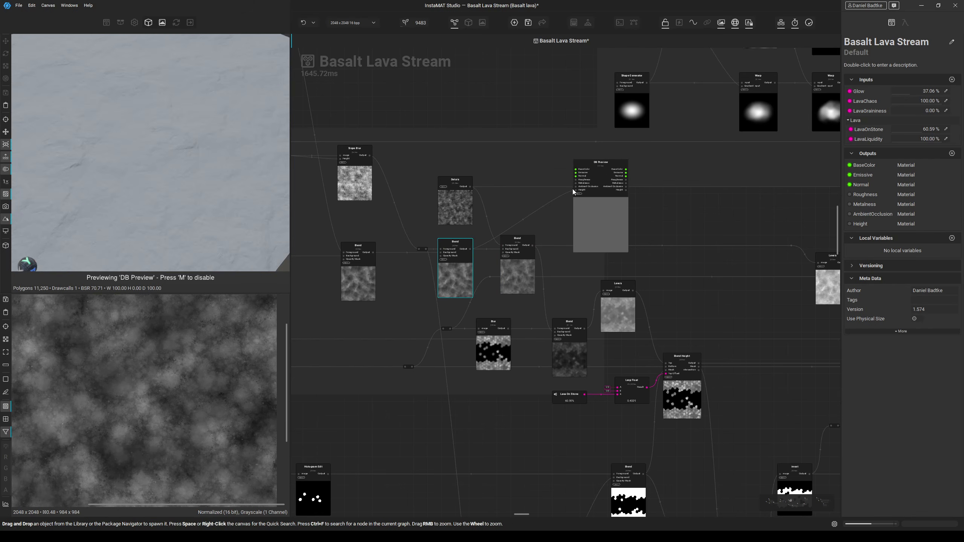
click(518, 254)
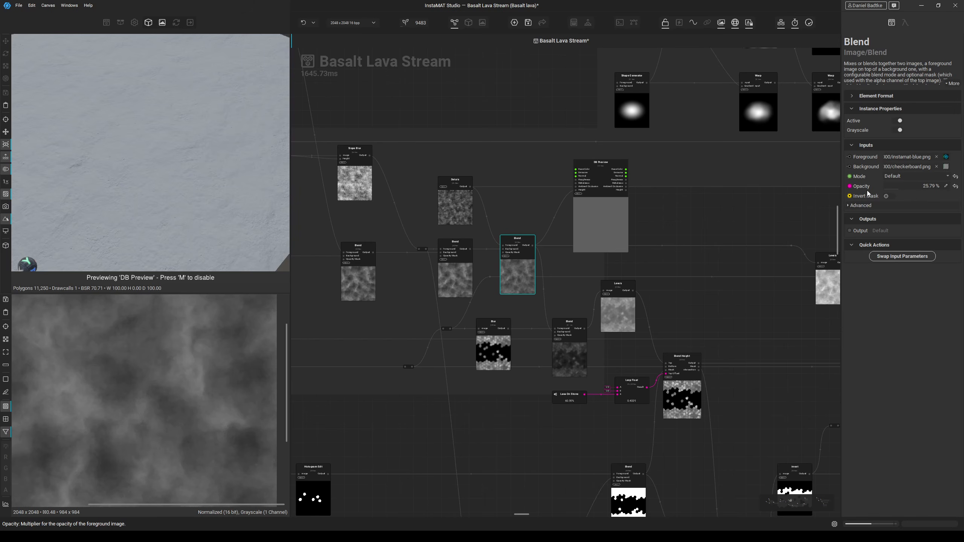
Move the DB Preview beyond the first Levels node and examine the Blur and the Multiply Blend it feeds.
middle_drag(706, 229, 686, 197)
drag(604, 195, 697, 237)
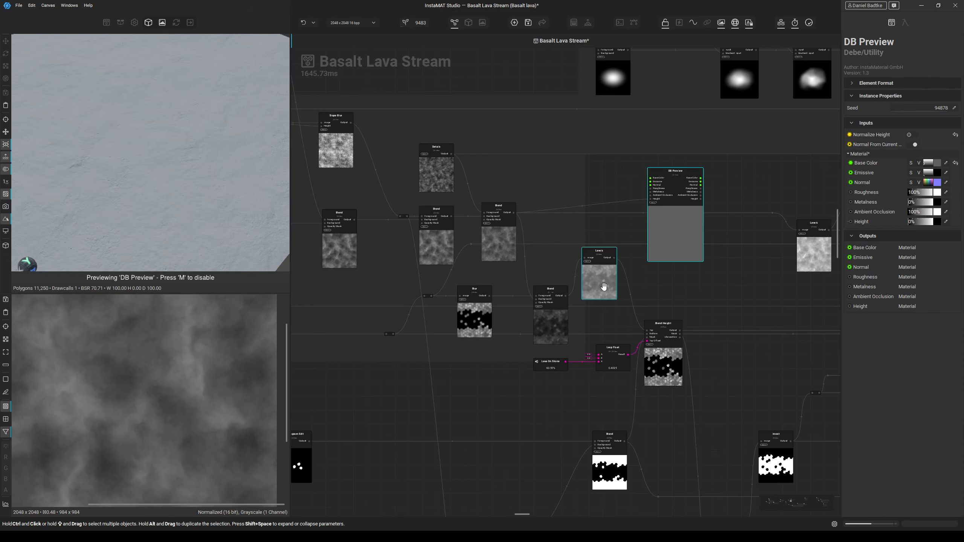
click(474, 317)
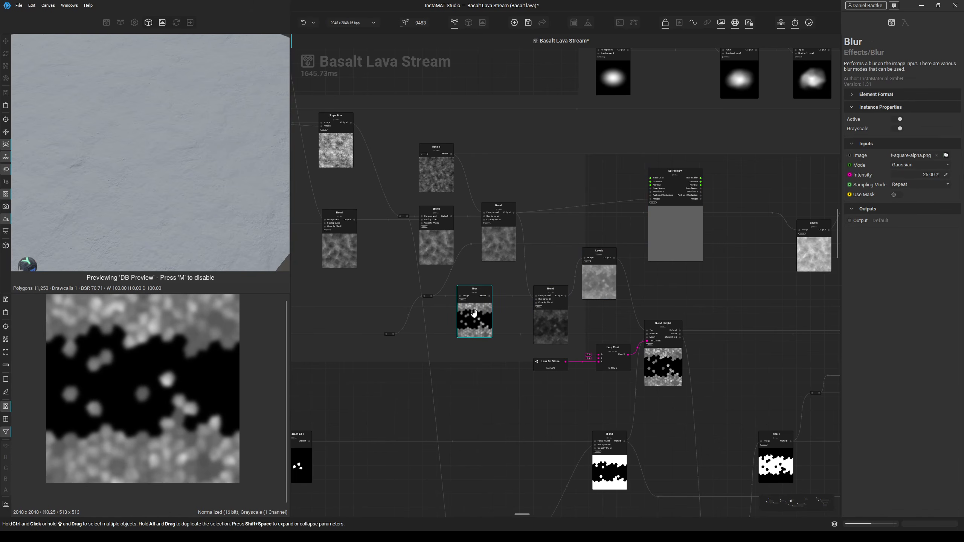
click(534, 328)
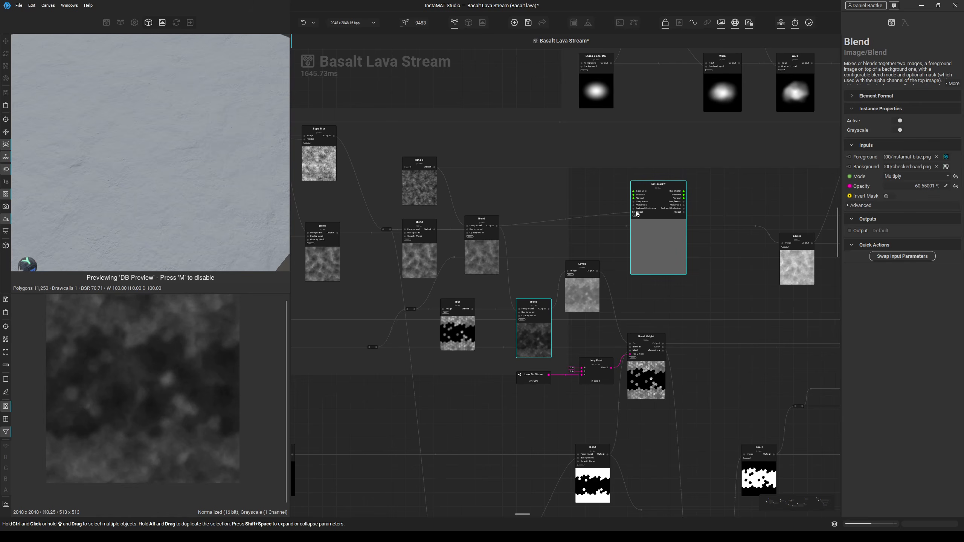
Connect the Multiply Blend's output to the DB Preview's Height input and inspect the following Levels node.
drag(633, 212, 550, 309)
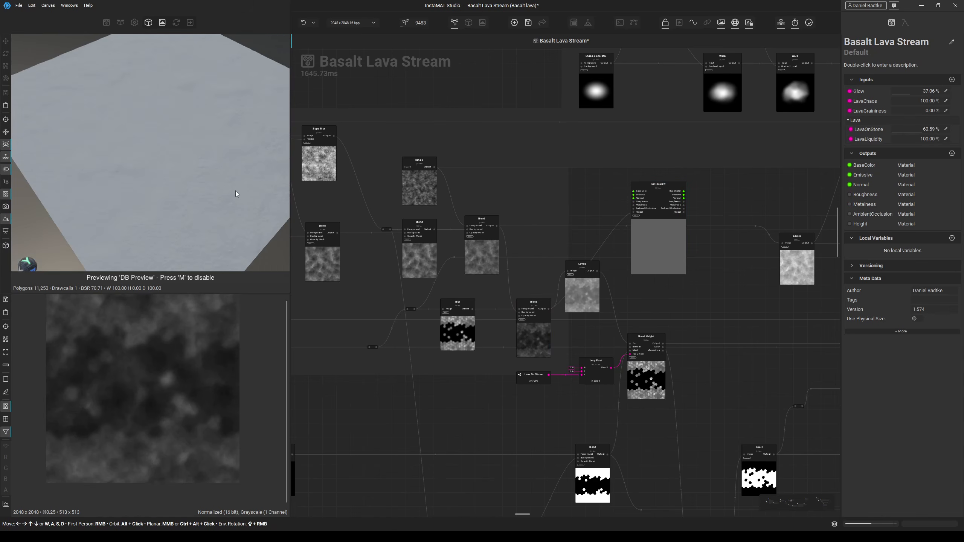
middle_drag(235, 191, 206, 190)
scroll(218, 197, up, 3)
middle_drag(624, 296, 567, 280)
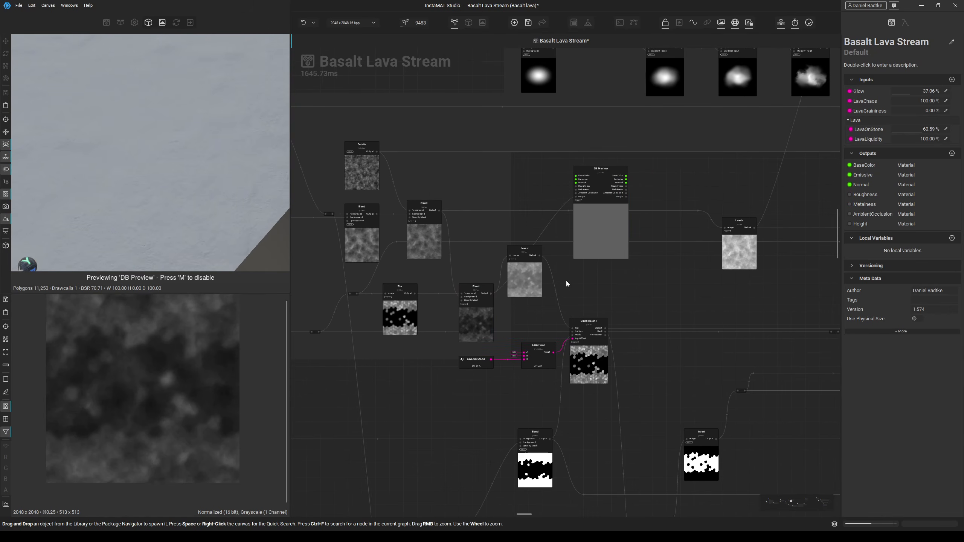
click(529, 274)
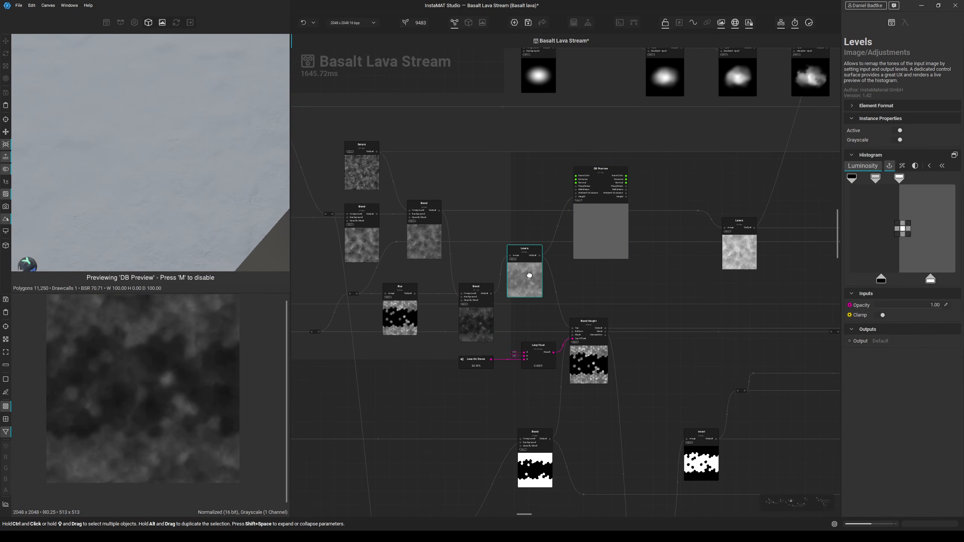
Move the DB Preview beside the Blend Height node and connect that node's Output to the preview's Height input.
middle_drag(682, 302, 614, 279)
drag(546, 223, 602, 317)
scroll(559, 271, up, 2)
click(541, 270)
drag(529, 317, 553, 248)
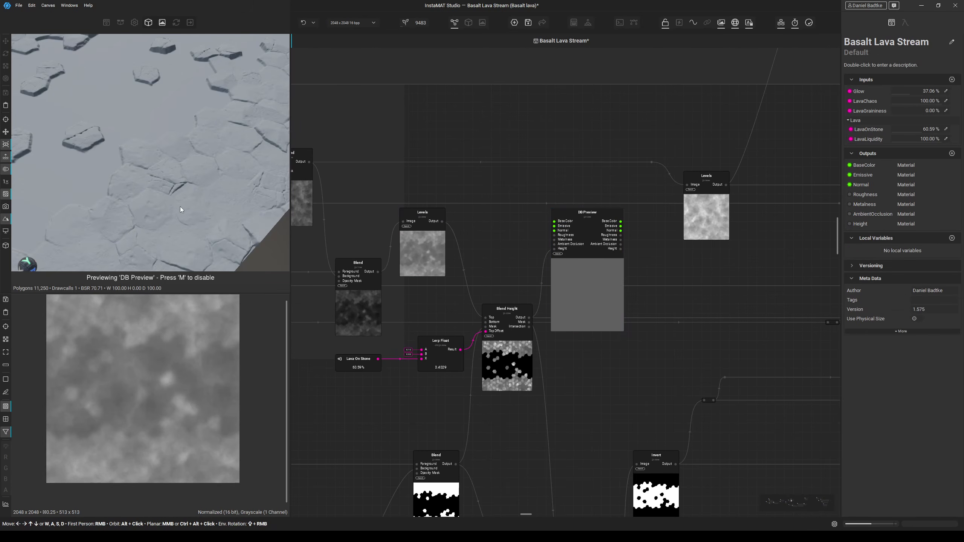
scroll(182, 208, down, 3)
scroll(161, 226, up, 5)
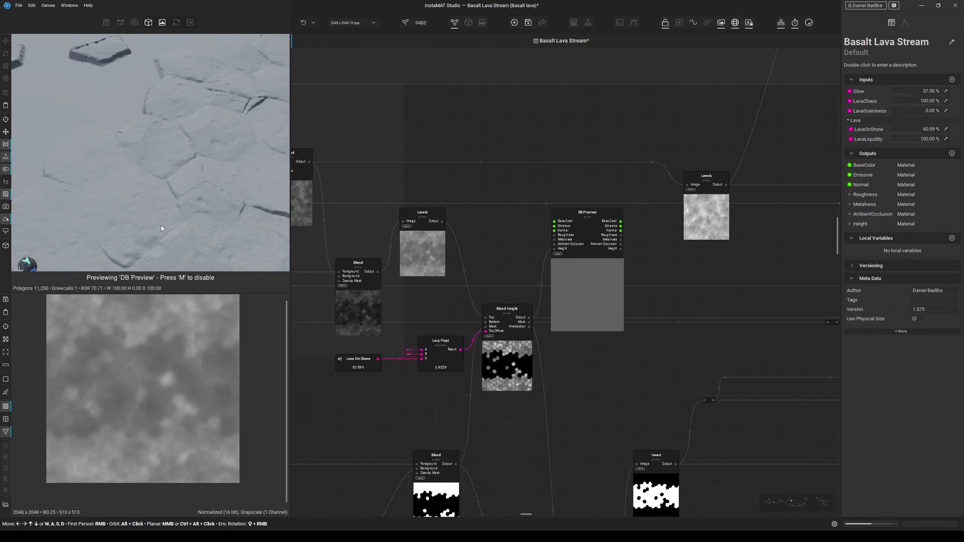
scroll(178, 206, down, 4)
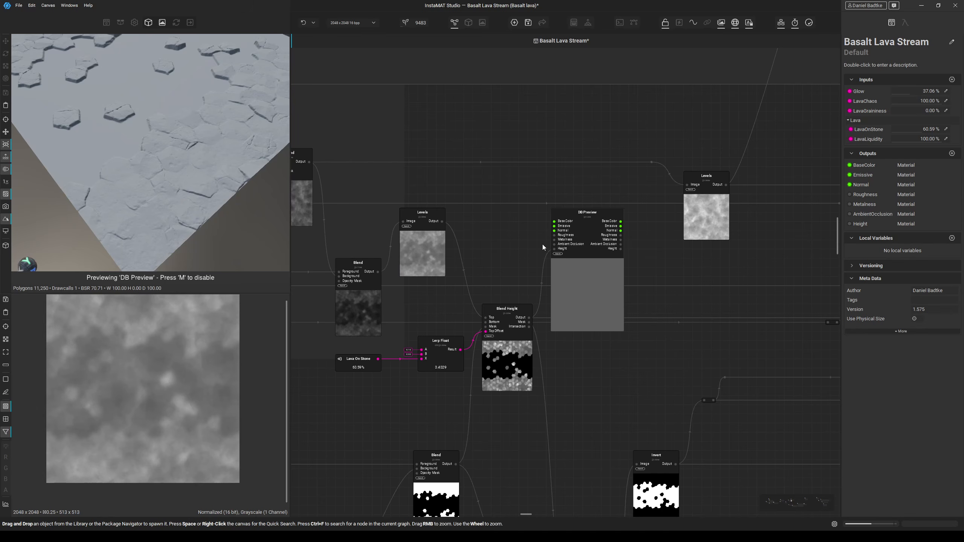
Preview the Subtract Blend below the Blend Height node and view its settings.
scroll(512, 247, down, 1)
scroll(512, 246, down, 2)
middle_drag(512, 245, 468, 297)
middle_drag(464, 229, 494, 296)
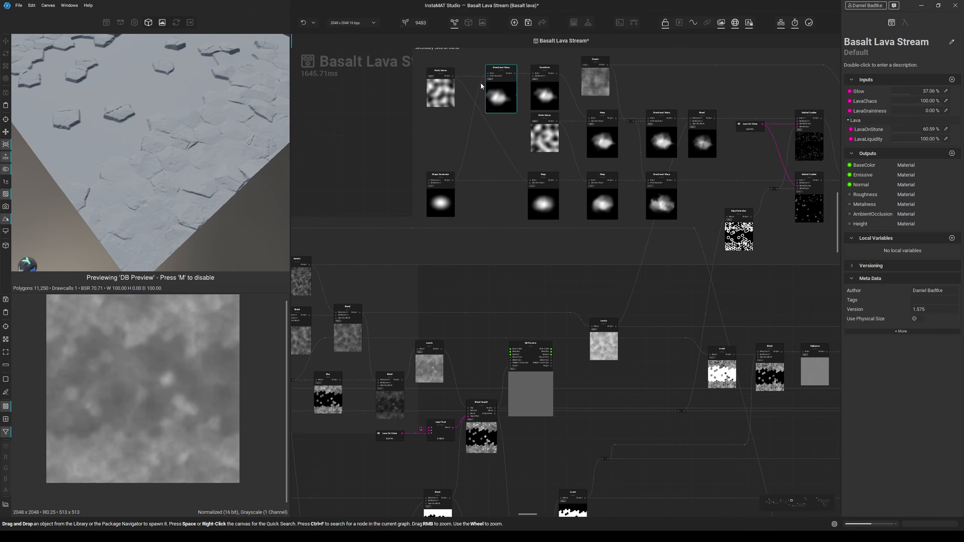
scroll(467, 93, up, 1)
scroll(497, 296, down, 2)
middle_drag(512, 347, 500, 268)
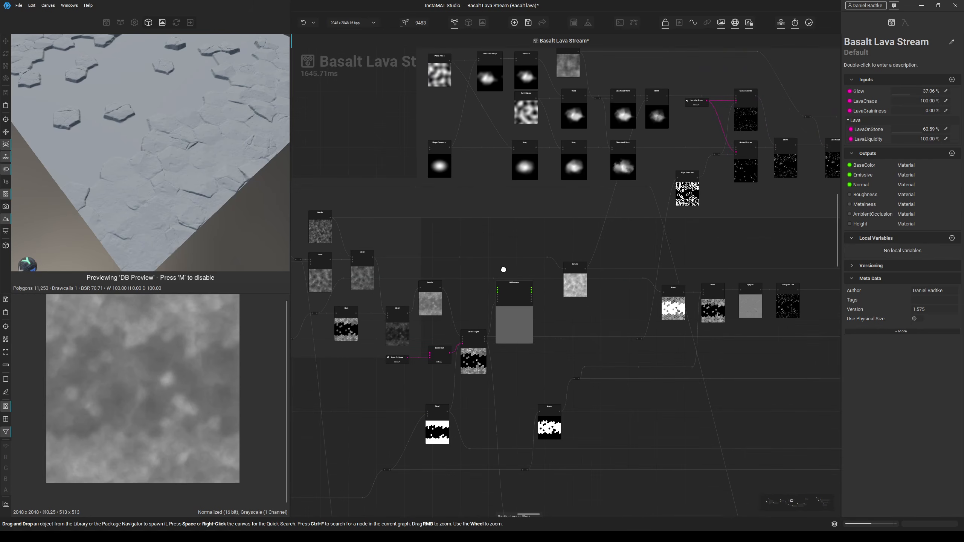
drag(520, 329, 531, 309)
scroll(450, 354, up, 3)
middle_drag(462, 397, 473, 305)
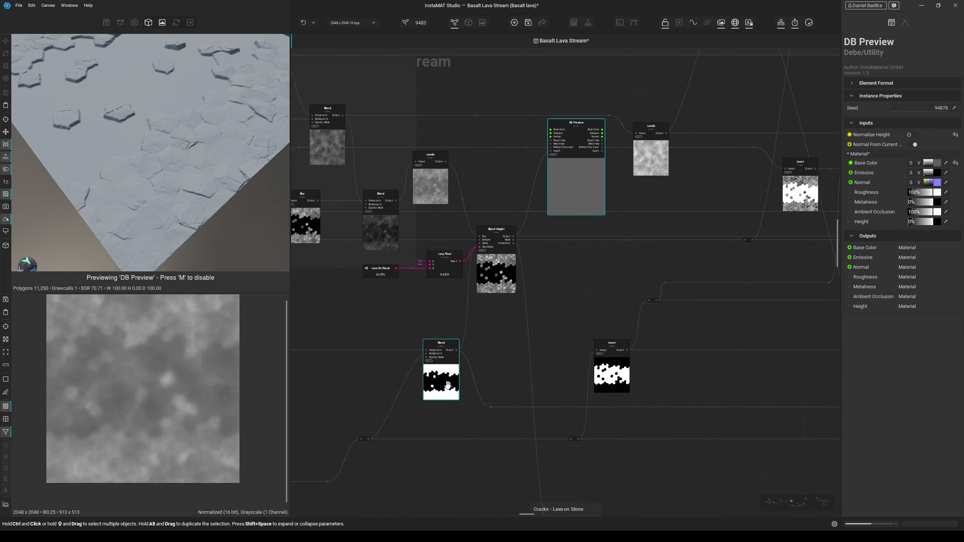
double_click(433, 381)
scroll(501, 246, up, 3)
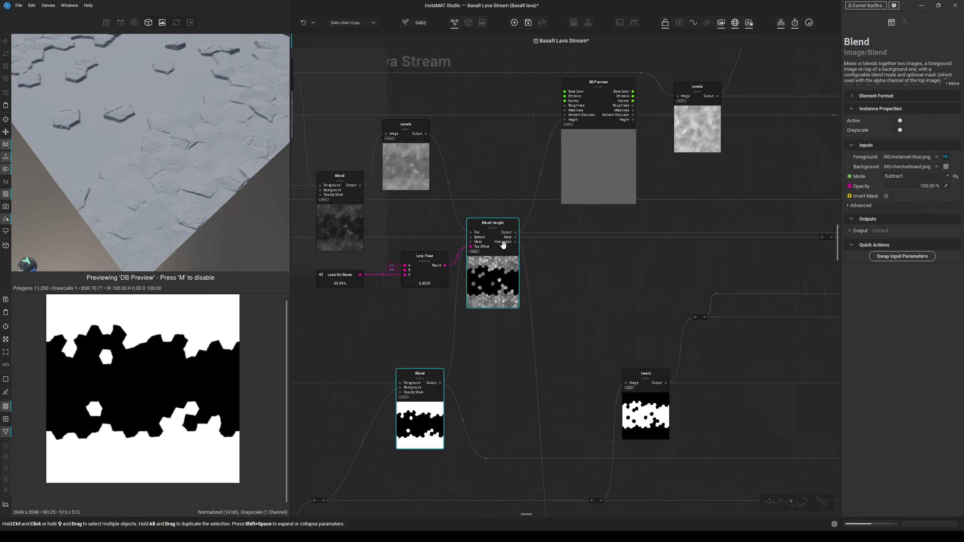
Trace the Subtract Blend's incoming connection back to its source in the Rock Mask group.
scroll(429, 342, down, 5)
middle_drag(372, 413, 632, 261)
scroll(632, 261, down, 1)
click(591, 326)
middle_drag(341, 317, 613, 317)
middle_drag(375, 334, 835, 275)
middle_drag(326, 296, 578, 295)
scroll(491, 204, up, 4)
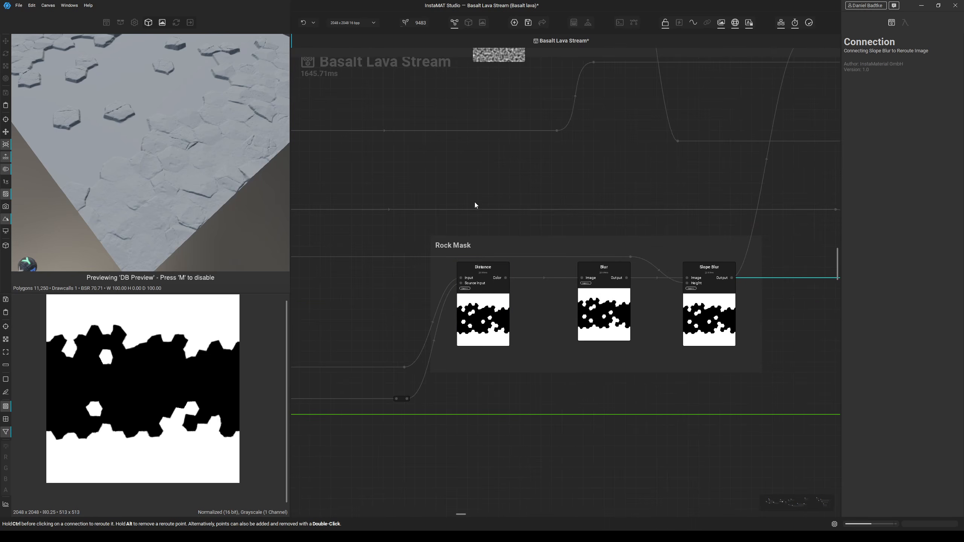
Preview the Distance node's Input and Source Input in the Rock Mask group.
scroll(482, 307, up, 2)
click(448, 262)
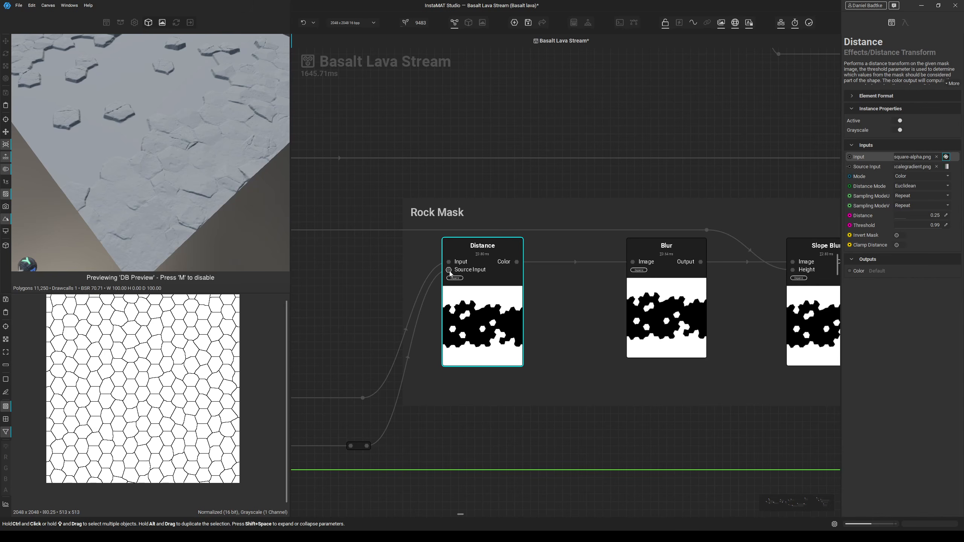
click(449, 270)
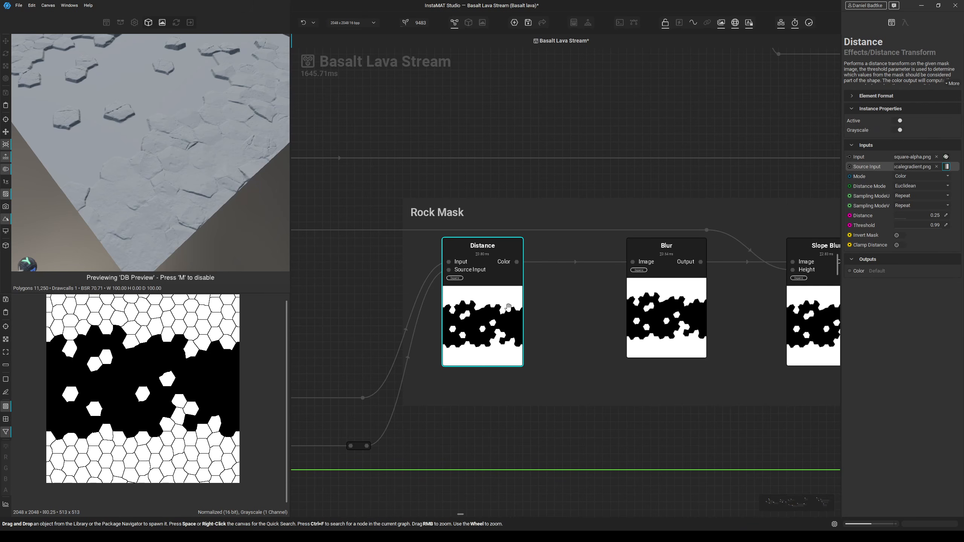
click(496, 289)
Preview the Blur and Slope Blur nodes in the Rock Mask group and examine the roughened mask edges closely.
middle_drag(555, 333, 435, 349)
click(563, 330)
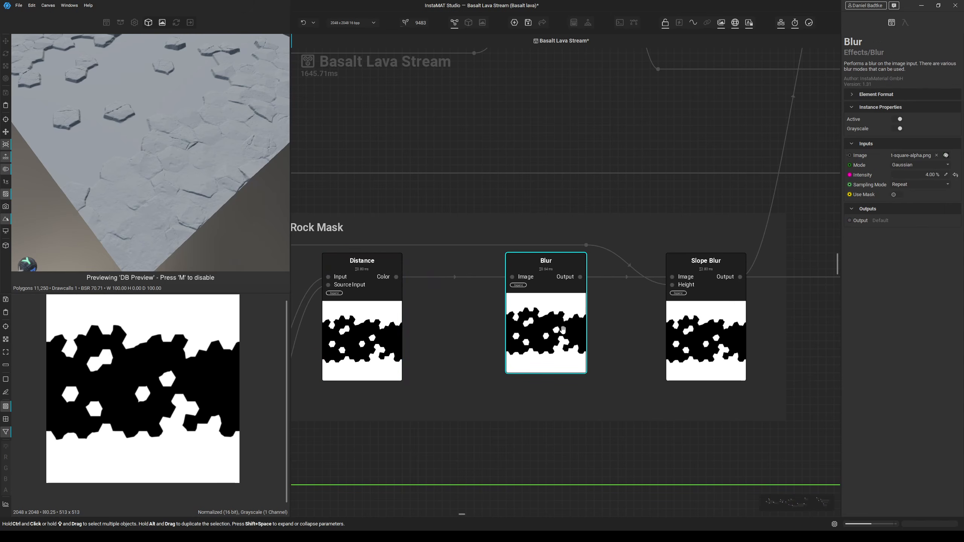
middle_drag(563, 330, 440, 371)
click(586, 329)
scroll(259, 339, up, 4)
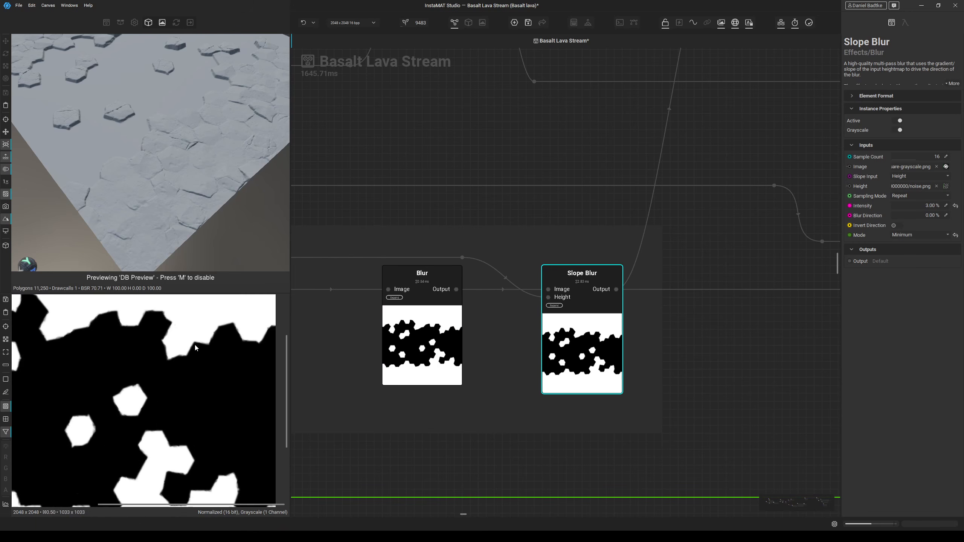
scroll(573, 337, down, 3)
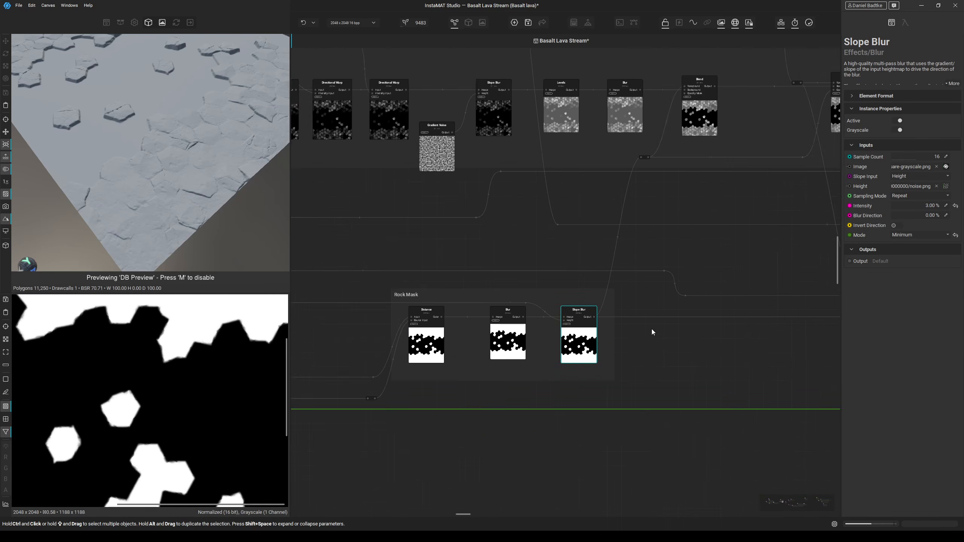
Follow the Slope Blur's output connection through the graph back to the Blend Height area.
middle_drag(651, 328, 567, 351)
click(567, 354)
scroll(639, 376, down, 1)
middle_drag(754, 360, 648, 359)
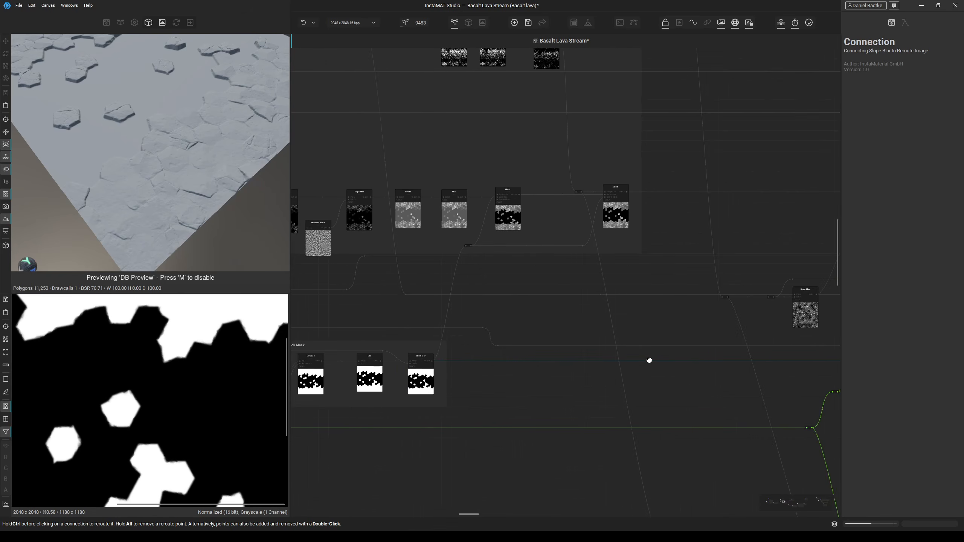
scroll(647, 359, down, 1)
middle_drag(797, 364, 536, 356)
middle_drag(813, 338, 361, 342)
middle_drag(770, 326, 413, 339)
middle_drag(614, 329, 554, 364)
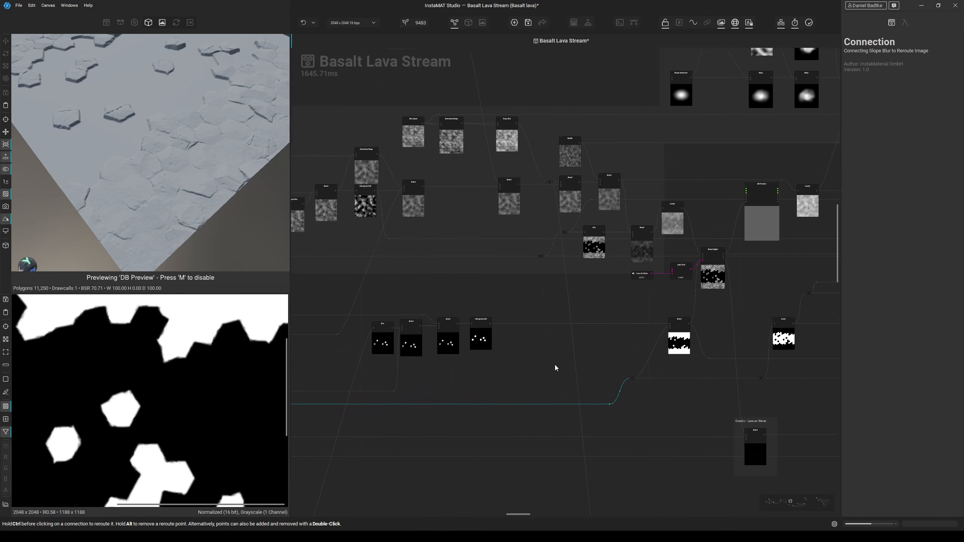
middle_drag(673, 308, 598, 327)
scroll(664, 316, up, 2)
middle_drag(659, 319, 610, 382)
scroll(624, 325, up, 2)
scroll(623, 324, up, 2)
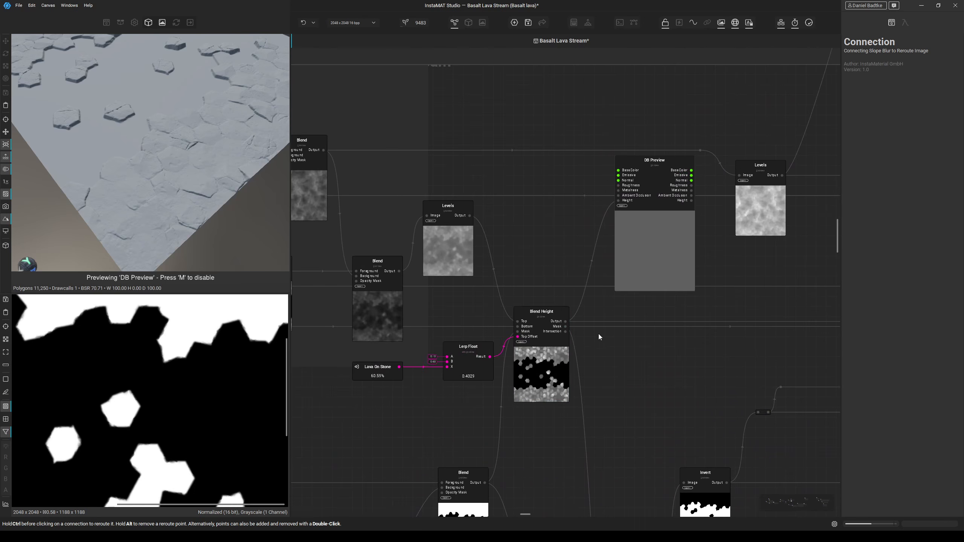
Move the DB Preview node above the Secondary Lava on Rocks group.
middle_drag(598, 334, 561, 386)
click(603, 312)
scroll(552, 262, down, 4)
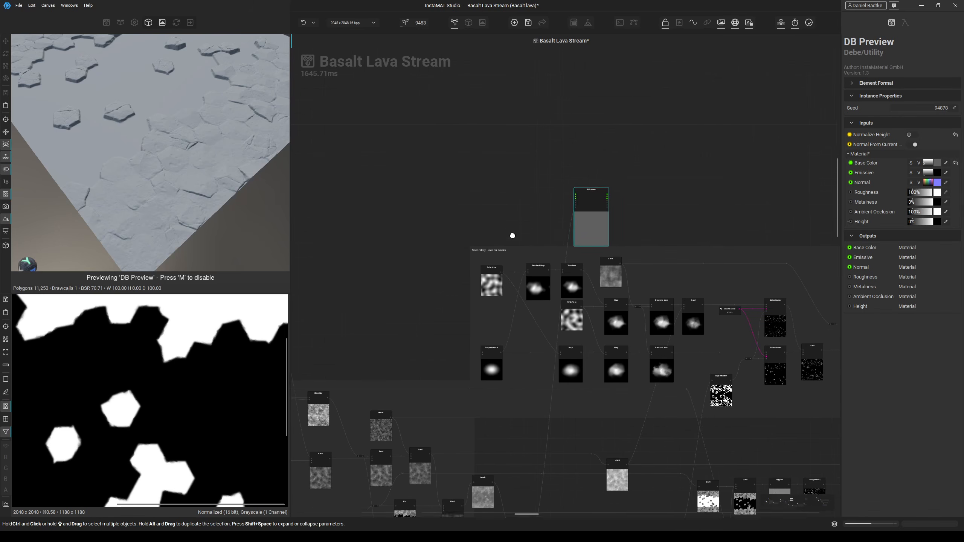
scroll(529, 220, up, 3)
middle_drag(529, 223, 493, 225)
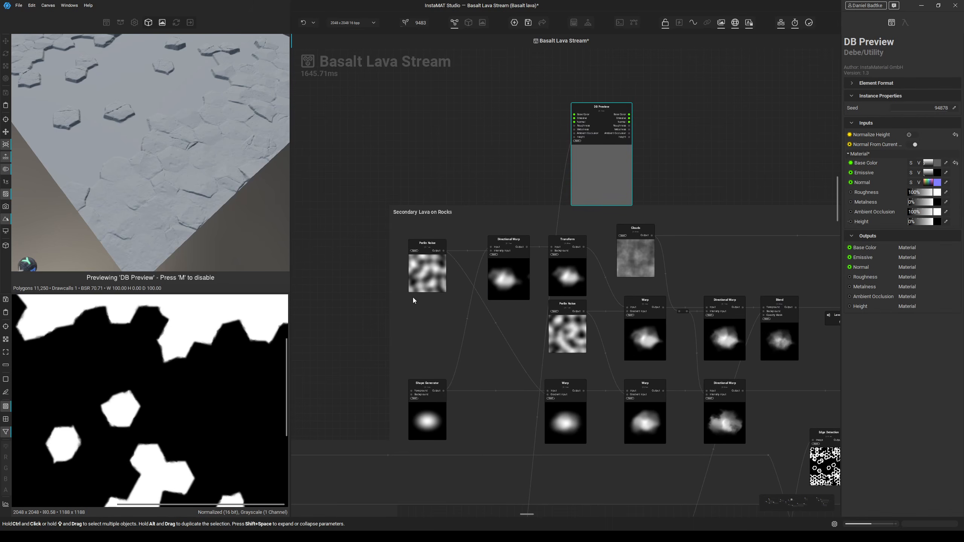
Preview the Shape Generator, the Directional Warp and the Perlin Noise at the start of Secondary Lava on Rocks.
click(432, 417)
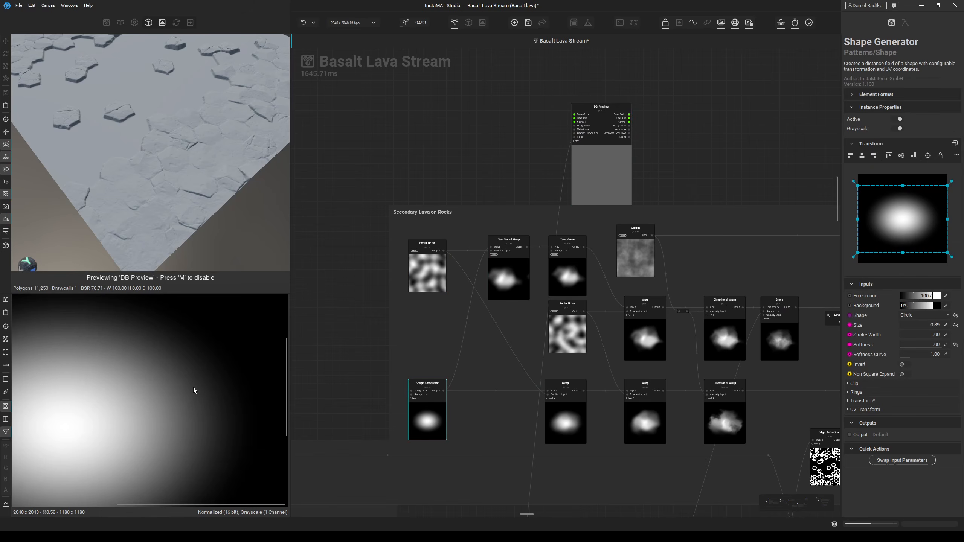
scroll(188, 389, down, 4)
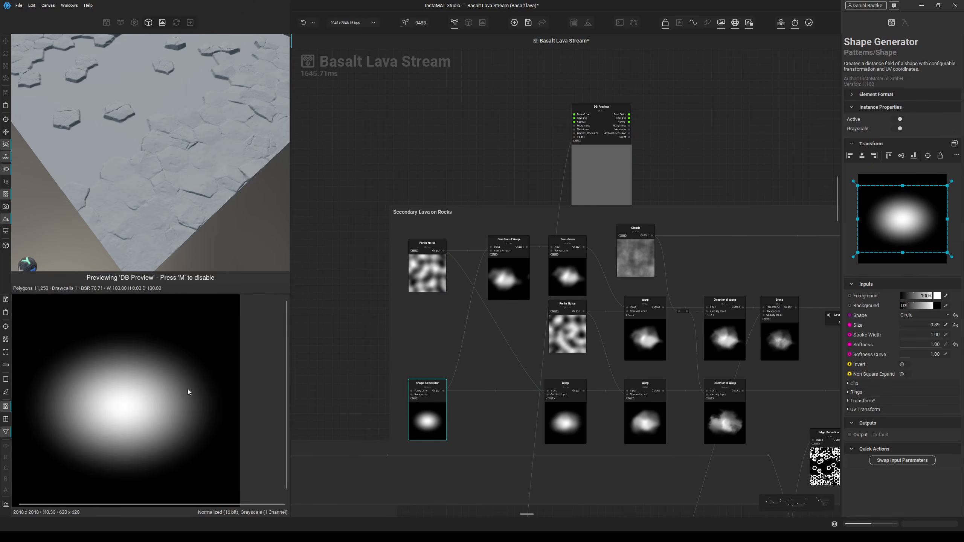
click(518, 267)
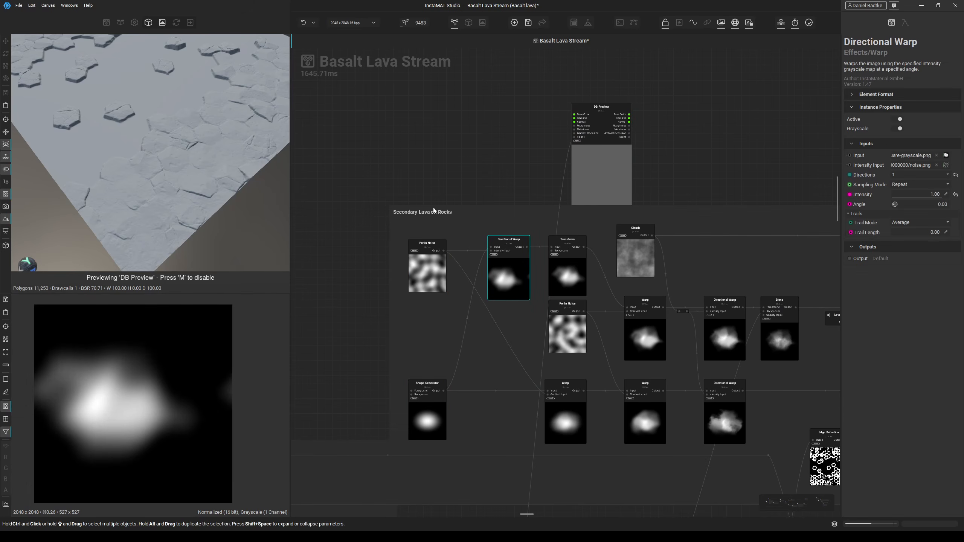
click(444, 251)
click(433, 268)
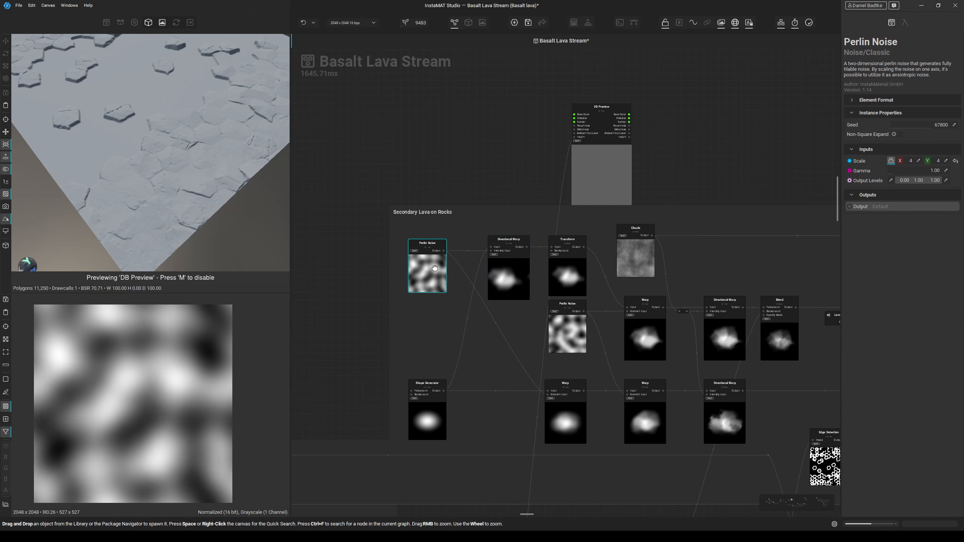
Preview the Transform node that follows the first Directional Warp and check its offset settings.
middle_drag(522, 262, 484, 227)
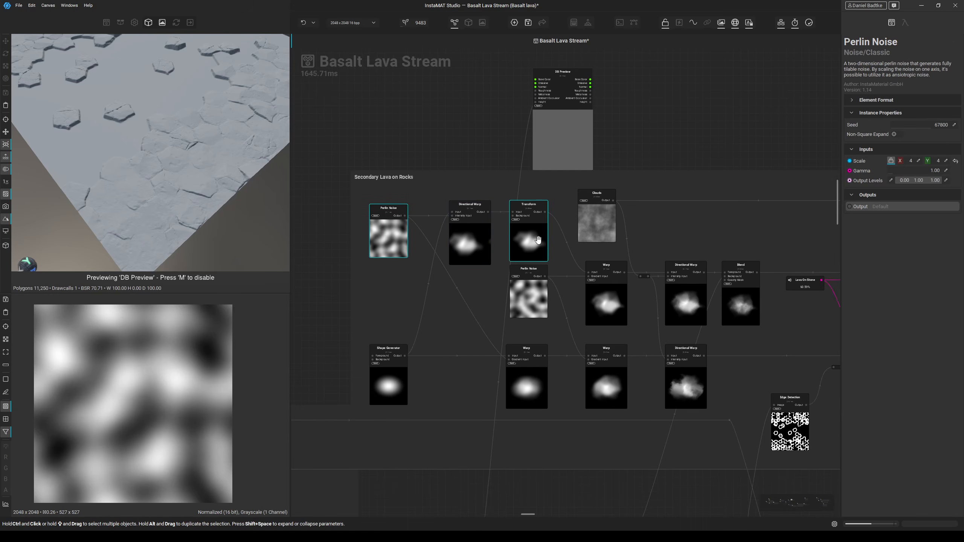
click(539, 239)
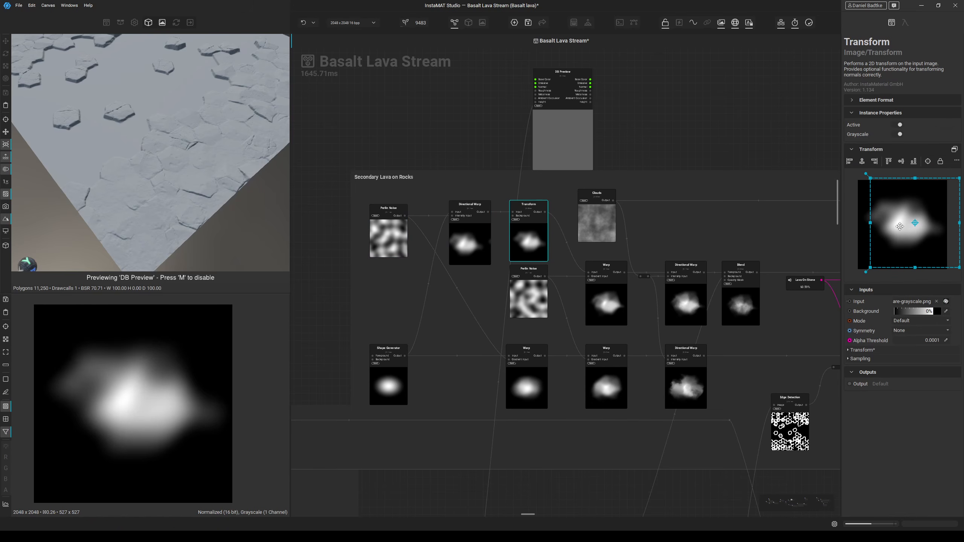
middle_drag(593, 185, 561, 197)
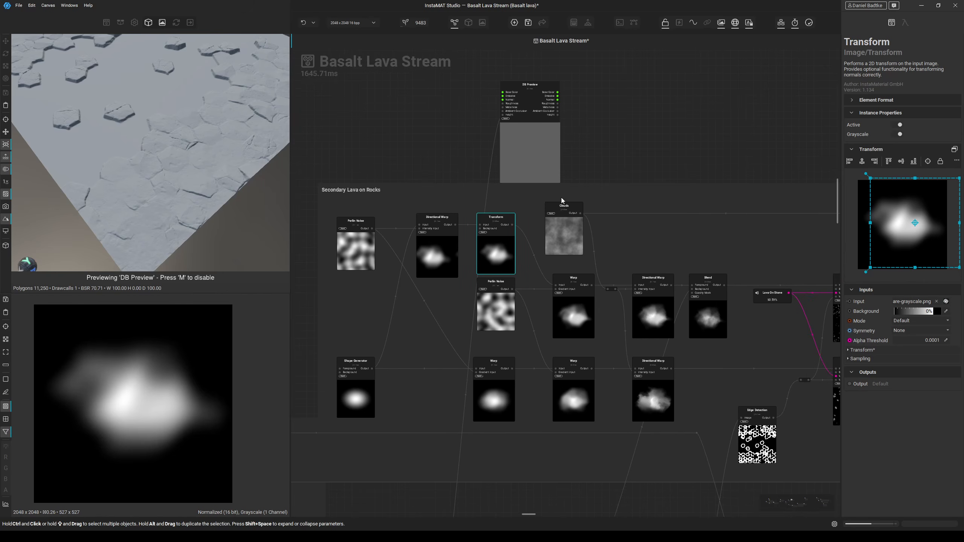
Move the DB Preview beyond the Clouds node and examine the upper Warp and the second Perlin Noise.
drag(531, 150, 656, 147)
middle_drag(614, 291, 564, 281)
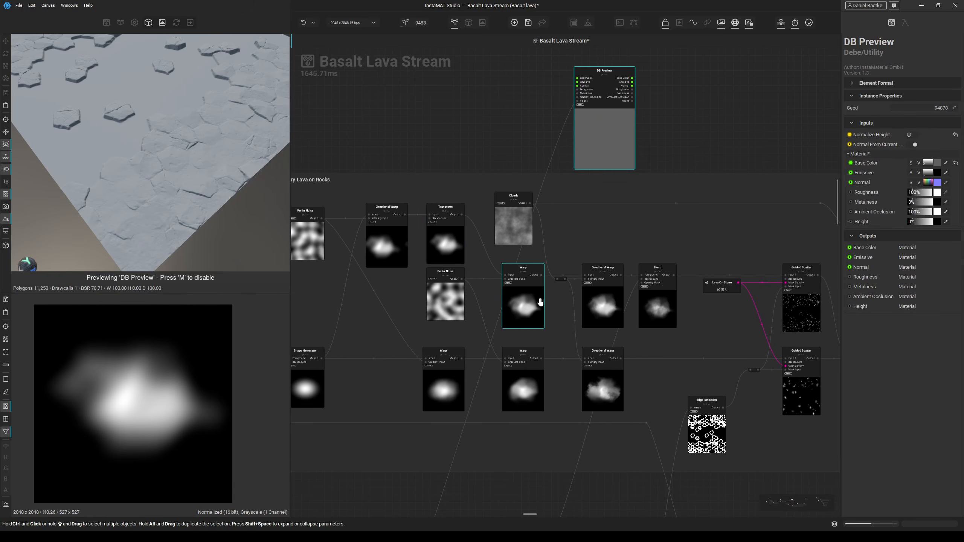
drag(541, 302, 533, 302)
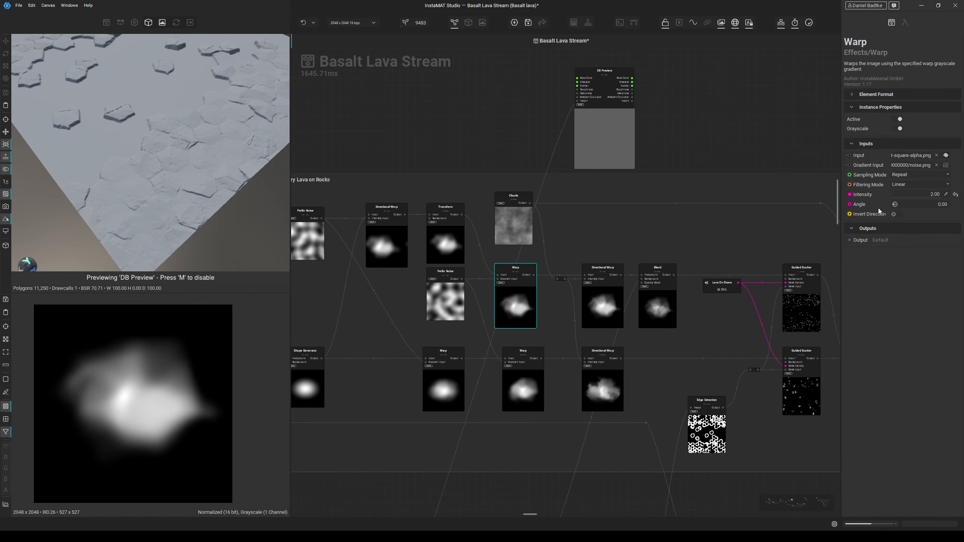
click(450, 297)
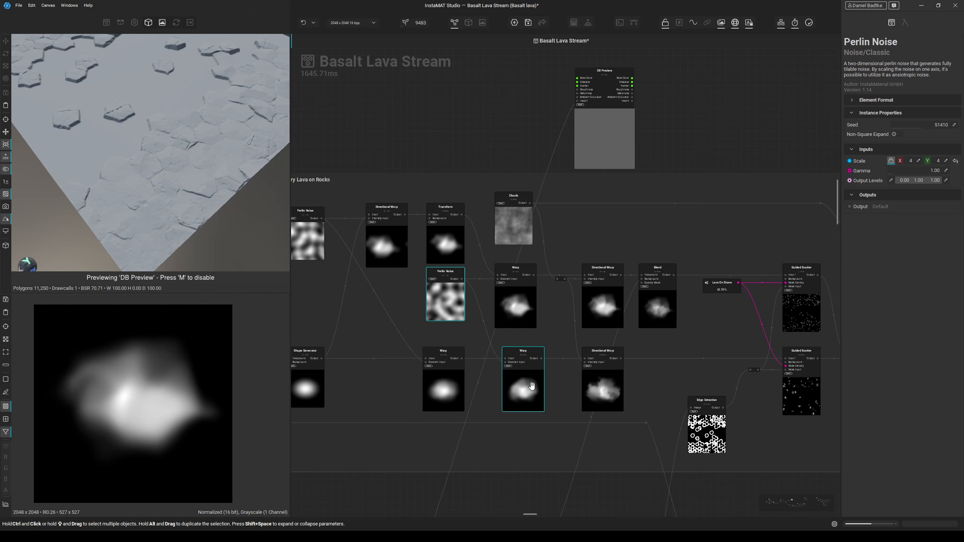
Compare the two Warp nodes in the lower row by their previews and Intensity settings.
drag(532, 385, 527, 386)
middle_drag(534, 368, 552, 353)
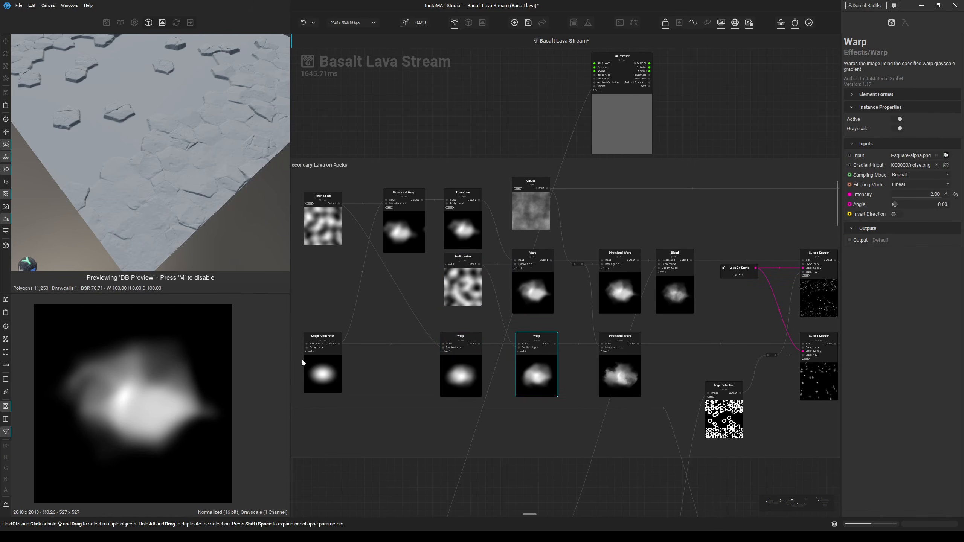
click(453, 374)
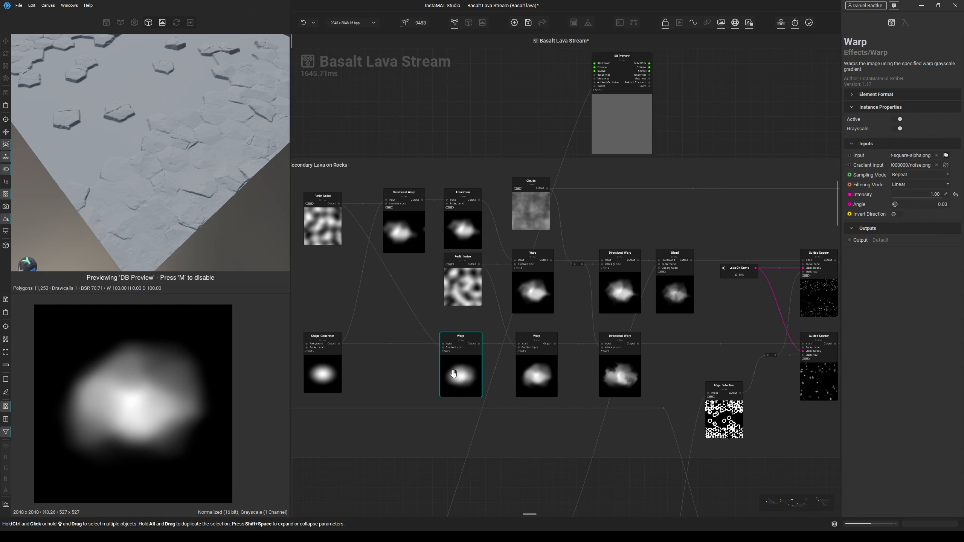
ctrl+click(538, 373)
click(544, 373)
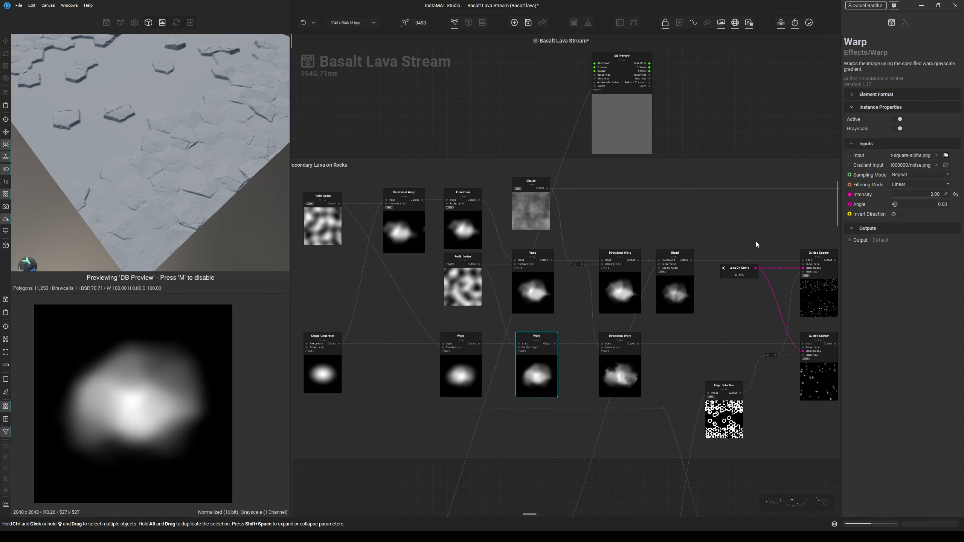
Move the DB Preview above the Blend in Secondary Lava on Rocks and check the Clouds and upper Directional Warp nodes.
middle_drag(601, 204, 534, 271)
drag(558, 152, 629, 183)
click(465, 265)
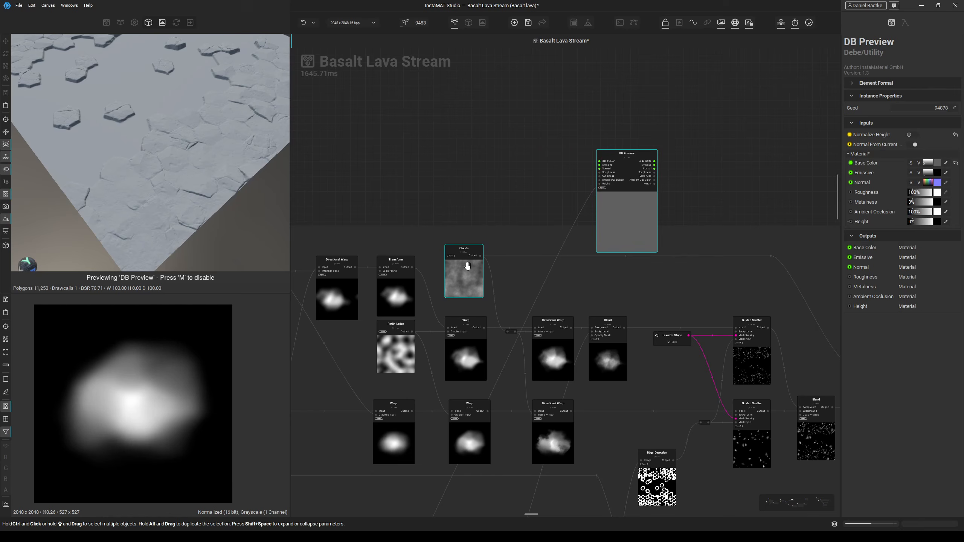
middle_drag(551, 289, 505, 242)
click(517, 303)
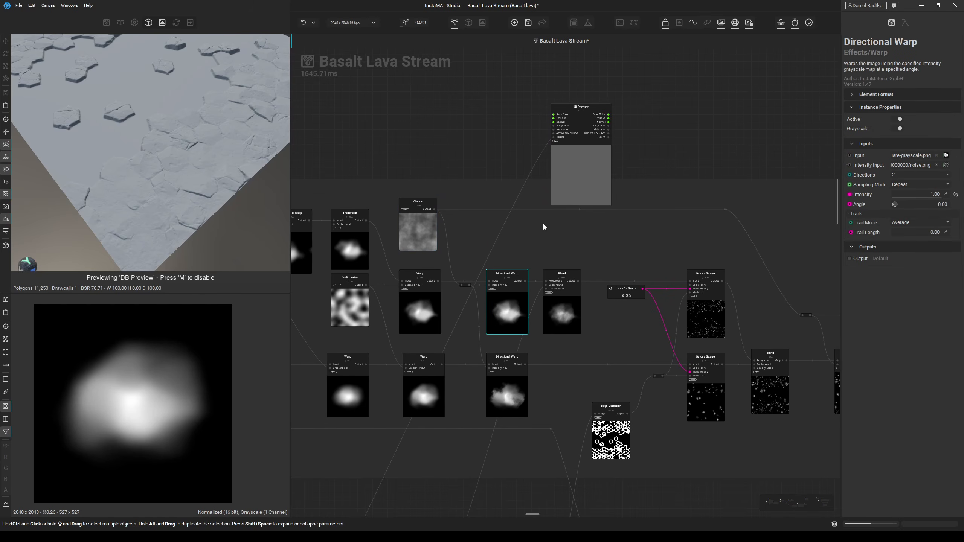
middle_drag(572, 254, 577, 209)
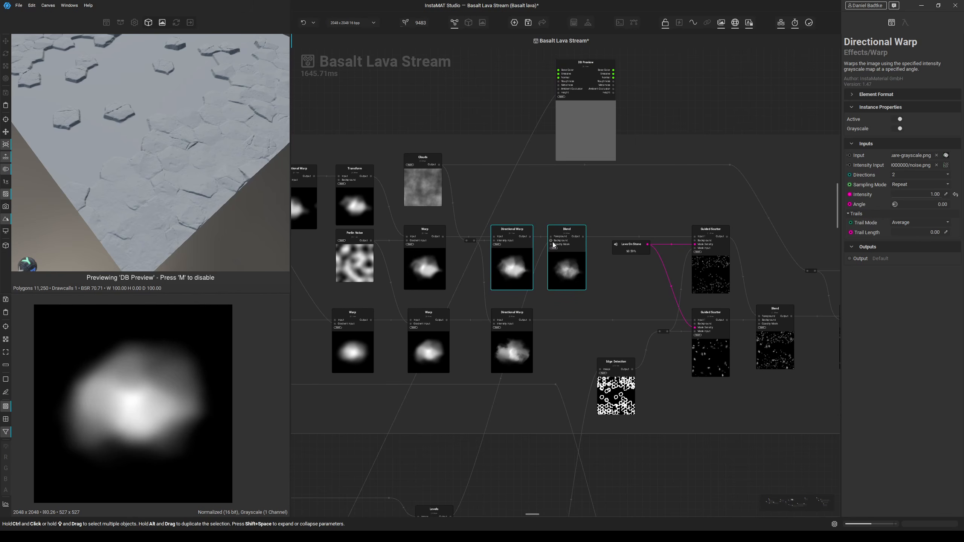
Preview the Blend's Background input and trace its connection back to the source Levels node to view its settings.
click(552, 244)
click(524, 299)
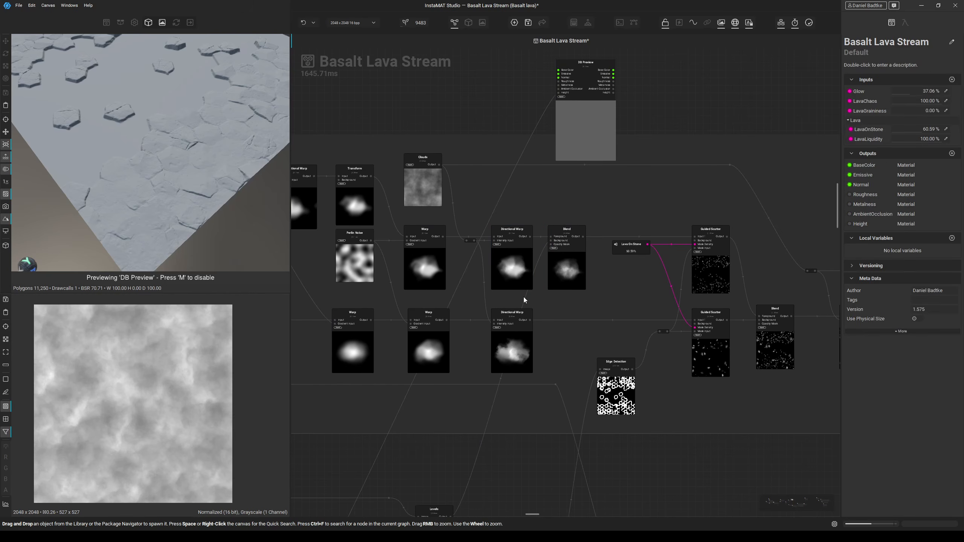
click(524, 301)
scroll(524, 326, down, 3)
middle_drag(426, 462, 570, 271)
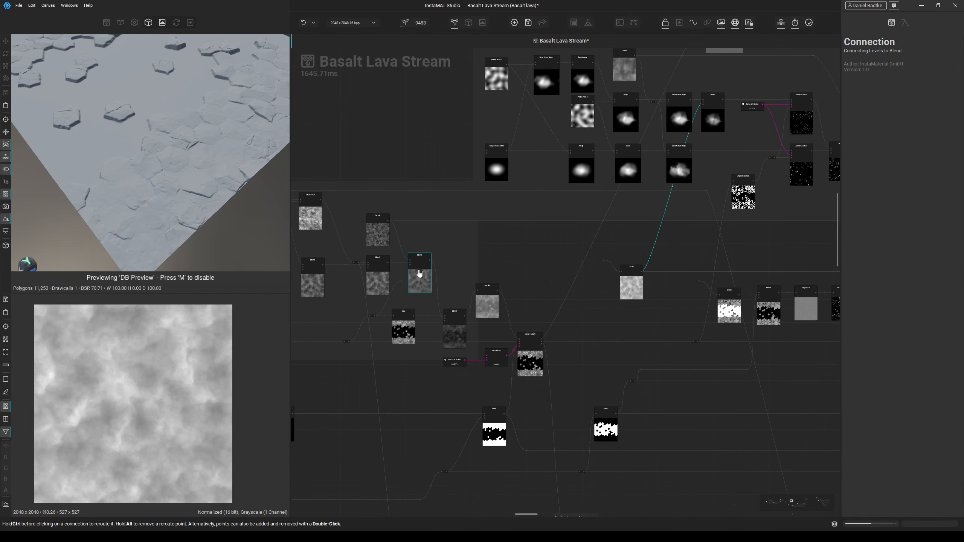
click(420, 273)
scroll(148, 350, up, 3)
middle_drag(612, 295, 498, 408)
scroll(633, 284, up, 2)
click(576, 327)
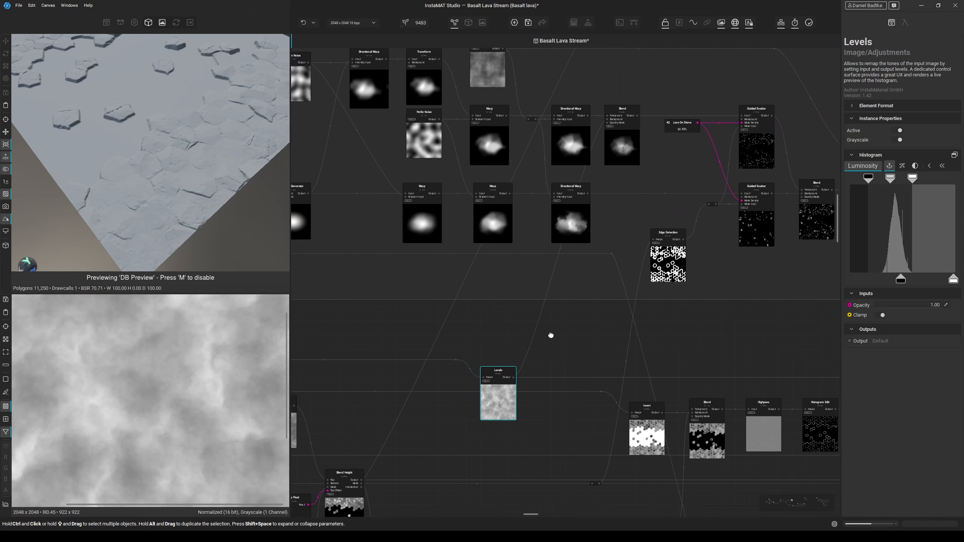
Preview the Multiply Blend beside the upper Directional Warp and view its settings.
middle_drag(551, 336, 536, 351)
middle_drag(587, 302, 536, 392)
middle_drag(552, 274, 537, 302)
click(548, 281)
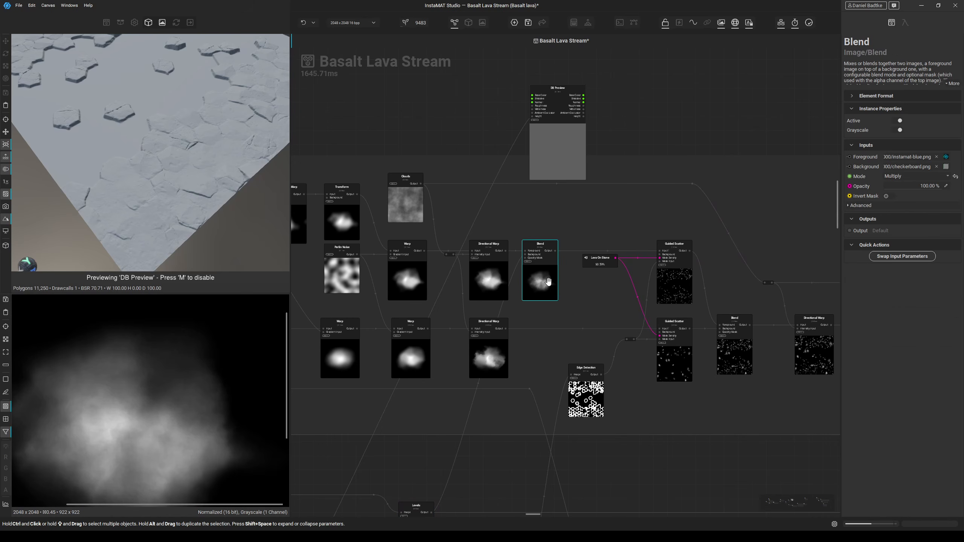
Compare the upper Directional Warp, the Multiply Blend and the lower Directional Warp by their previews and settings.
click(500, 274)
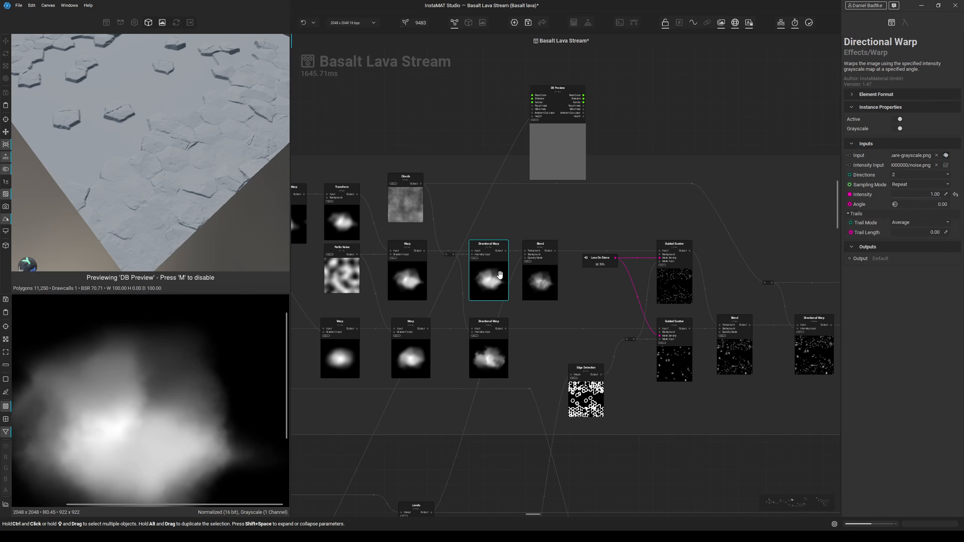
click(544, 282)
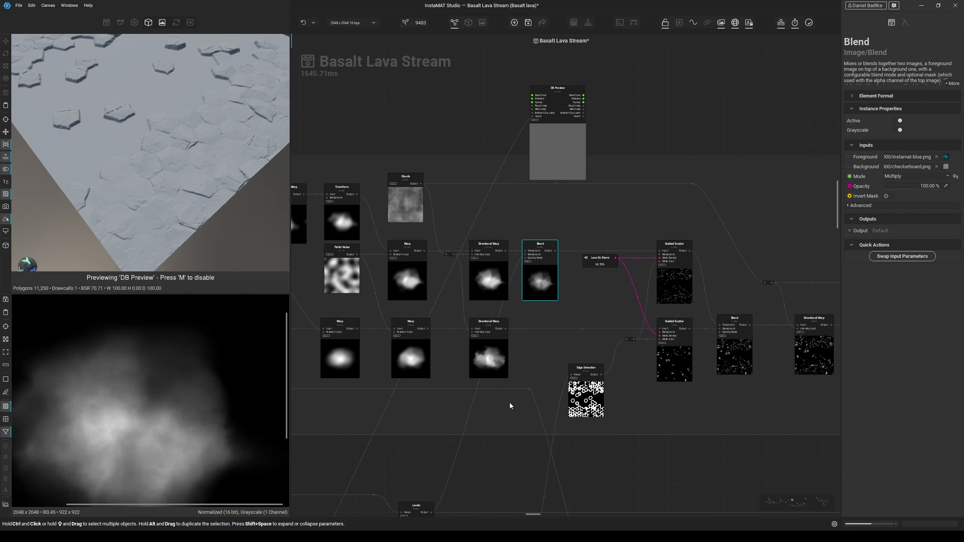
middle_drag(501, 355, 518, 327)
click(517, 327)
middle_drag(573, 304, 539, 314)
scroll(496, 351, down, 1)
scroll(507, 304, up, 2)
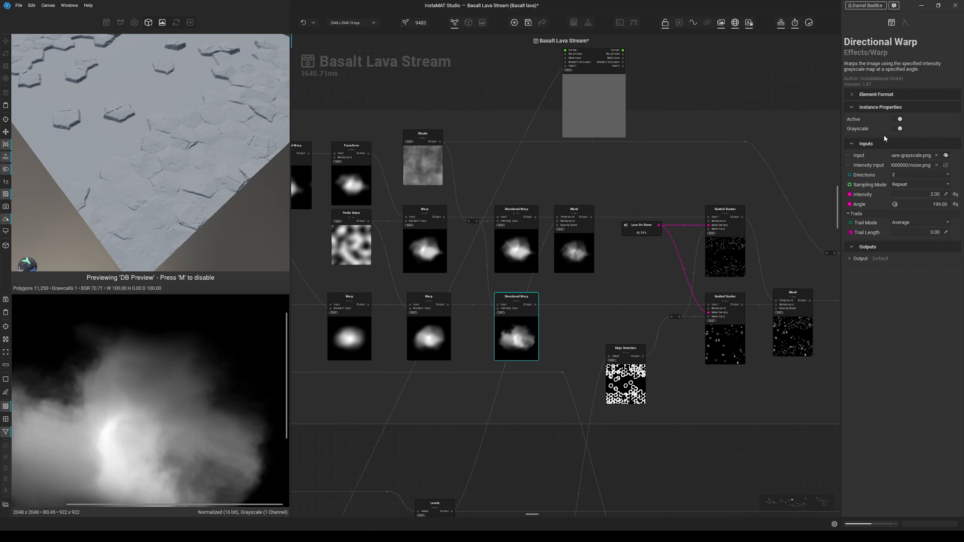
Move the DB Preview over to the area above the two Guided Scatter nodes.
middle_drag(742, 172, 637, 213)
drag(505, 154, 739, 171)
middle_drag(740, 170, 599, 172)
drag(652, 162, 604, 171)
Preview the Edge Detection node and its Image input, and trace that input's connection back toward its source.
double_click(382, 414)
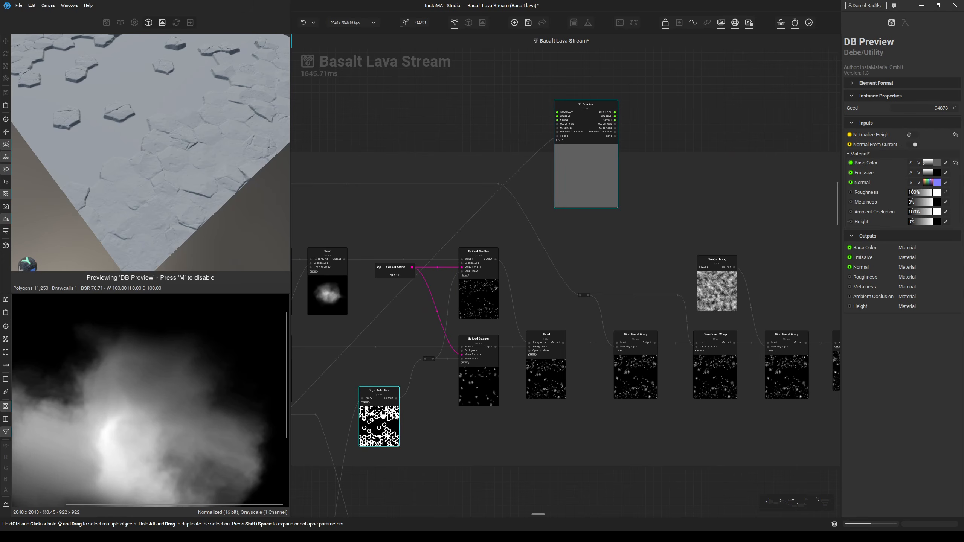
middle_drag(364, 421, 467, 340)
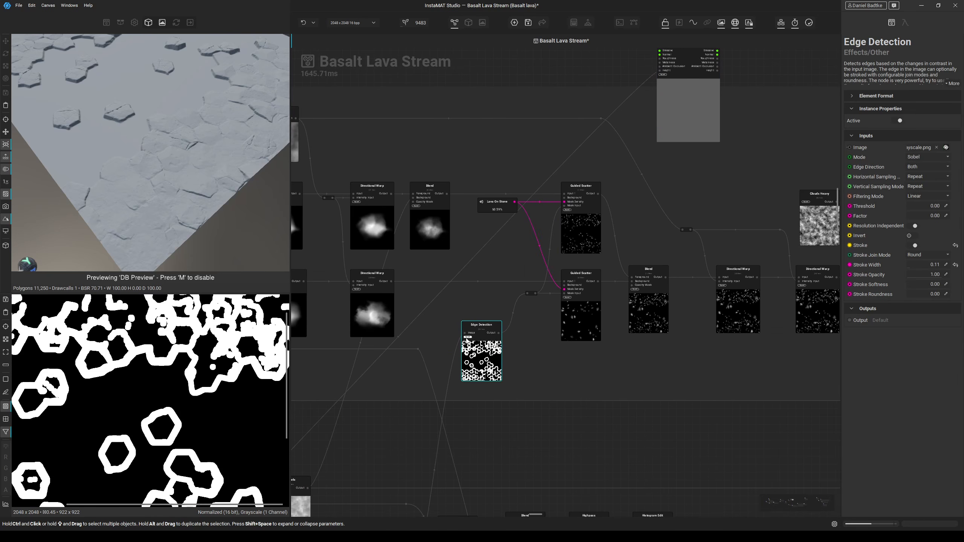
click(465, 332)
scroll(465, 392, down, 3)
middle_drag(465, 392, 508, 292)
click(484, 355)
click(444, 447)
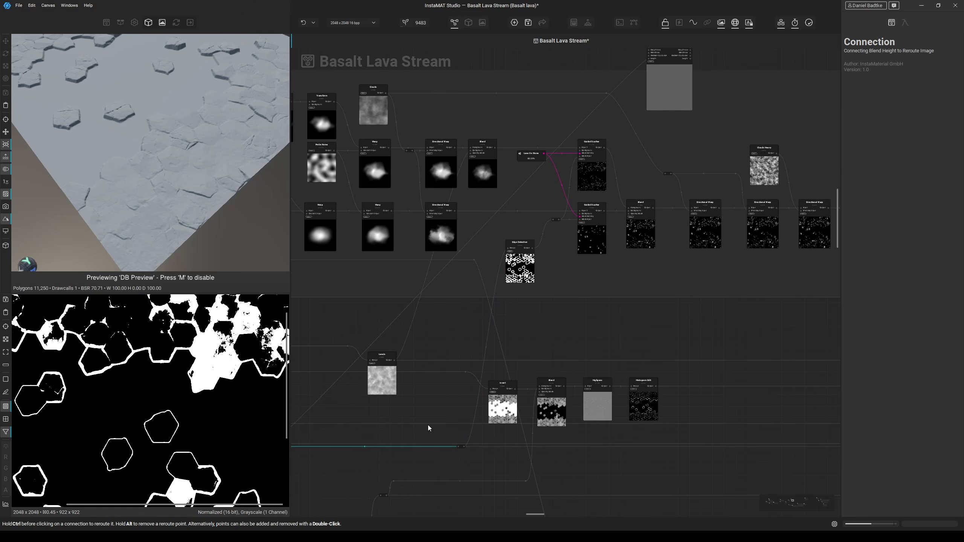
Locate the source Blend Height node and examine its Mask output and settings.
middle_drag(428, 425, 654, 357)
middle_drag(556, 404, 578, 375)
scroll(579, 375, up, 3)
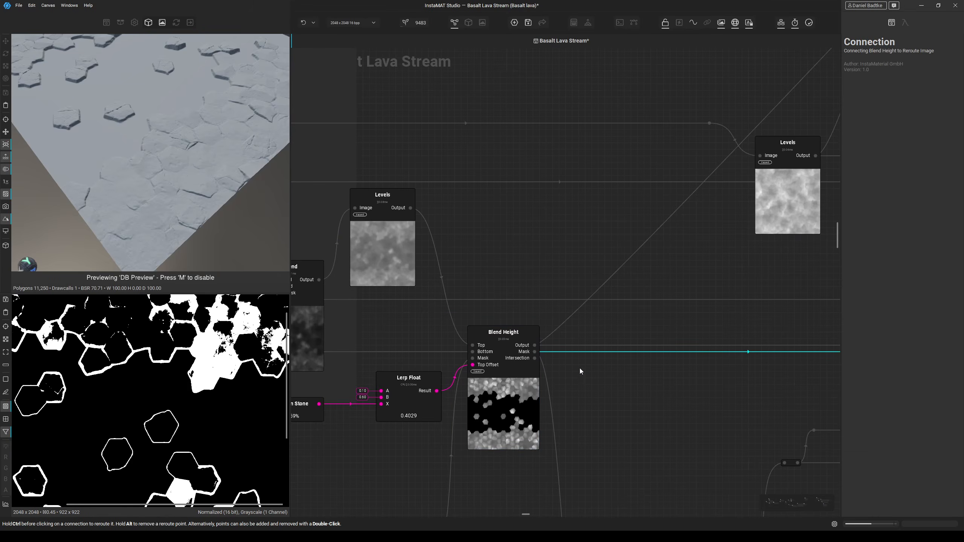
click(536, 355)
scroll(182, 378, down, 3)
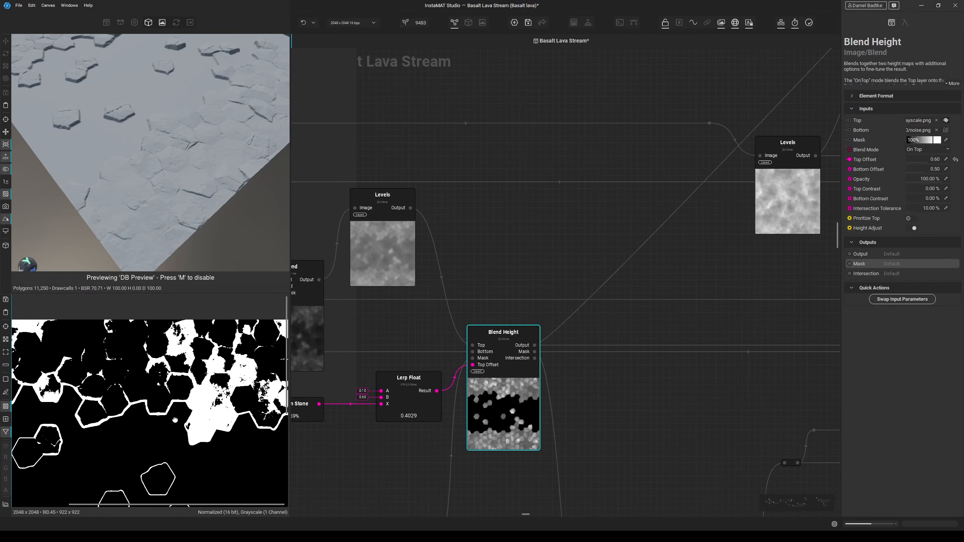
middle_drag(181, 378, 179, 354)
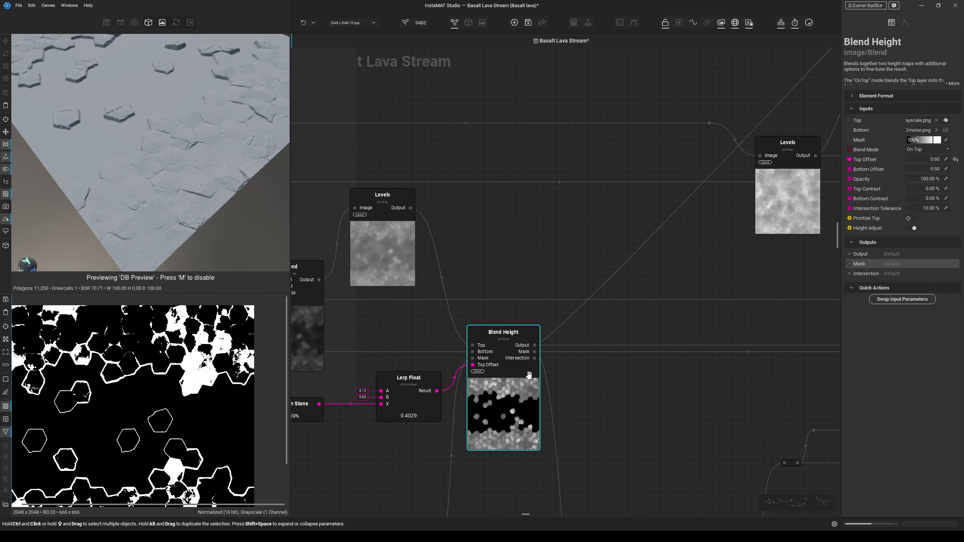
Reposition the DB Preview near the Guided Scatter nodes and connect the lower Guided Scatter's output to its Height input.
click(560, 353)
scroll(561, 355, down, 3)
middle_drag(566, 367, 224, 395)
middle_drag(604, 286, 586, 381)
middle_drag(565, 307, 548, 349)
middle_drag(591, 211, 519, 396)
drag(595, 192, 596, 217)
click(550, 304)
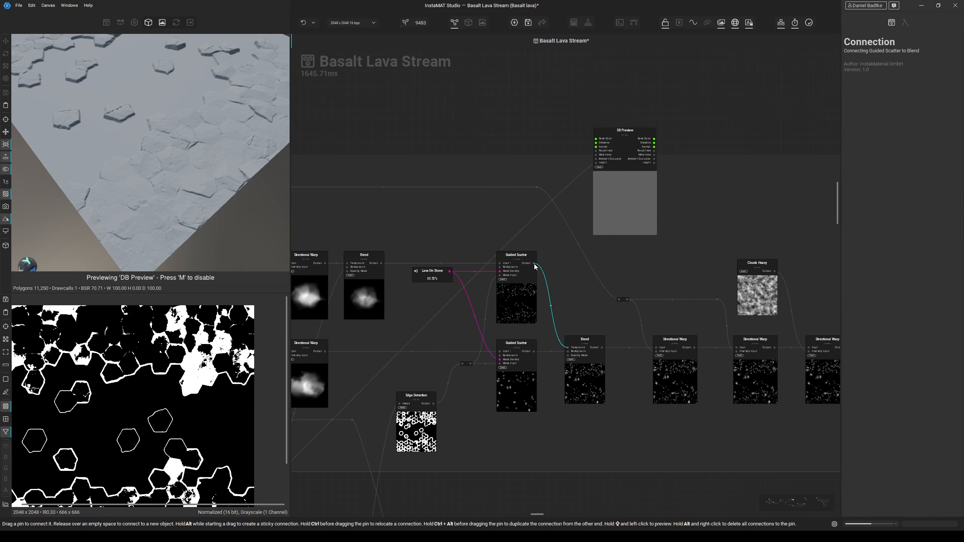
drag(533, 264, 533, 351)
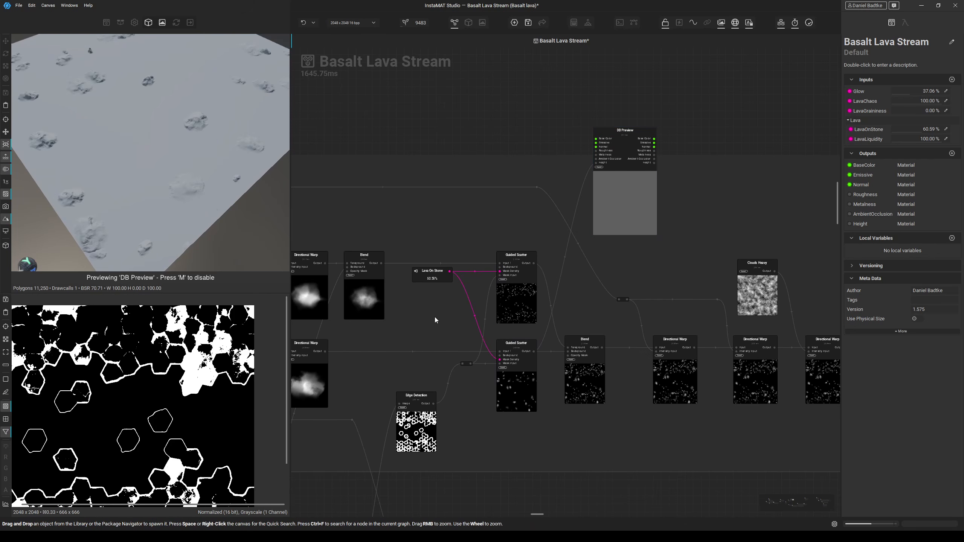
Compare the upper and lower Guided Scatter nodes by their previews and scatter settings.
scroll(455, 306, up, 3)
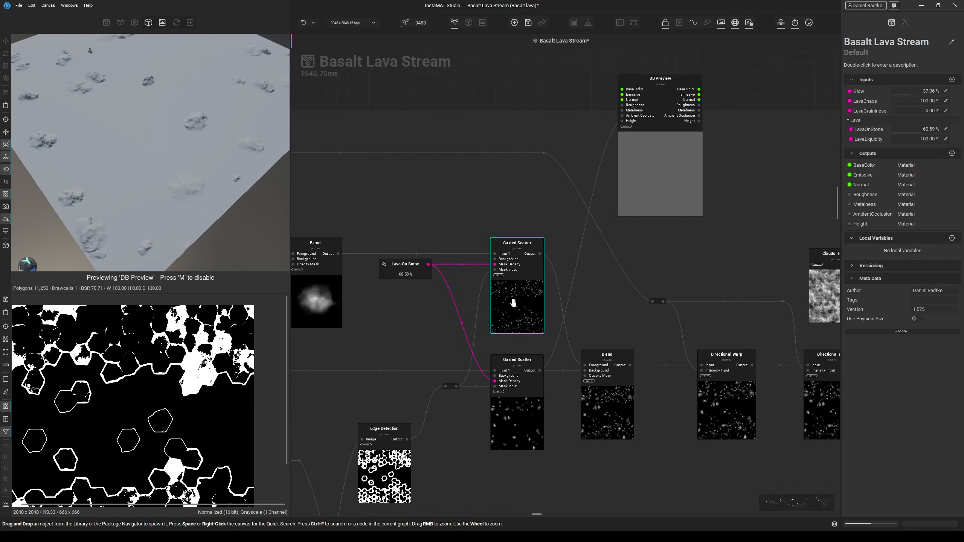
middle_drag(451, 307, 461, 303)
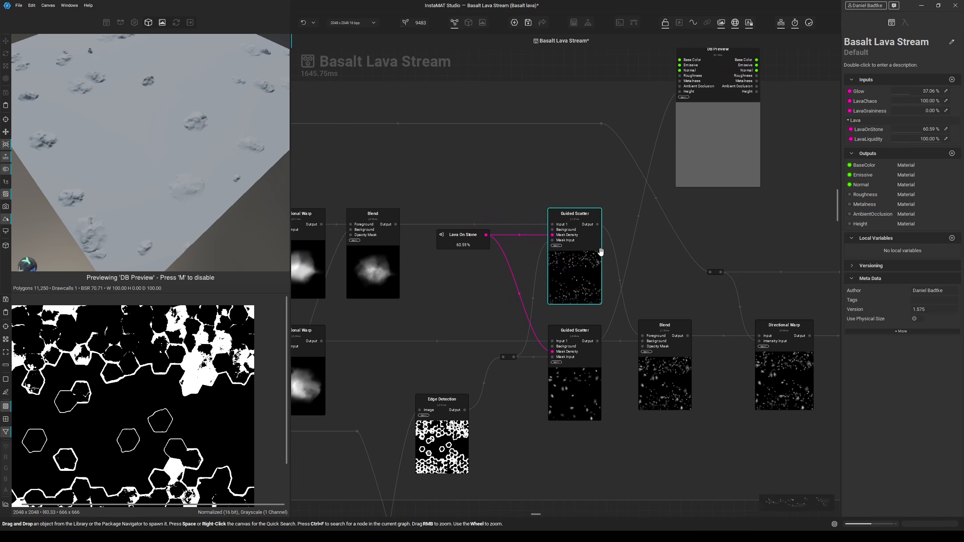
click(581, 267)
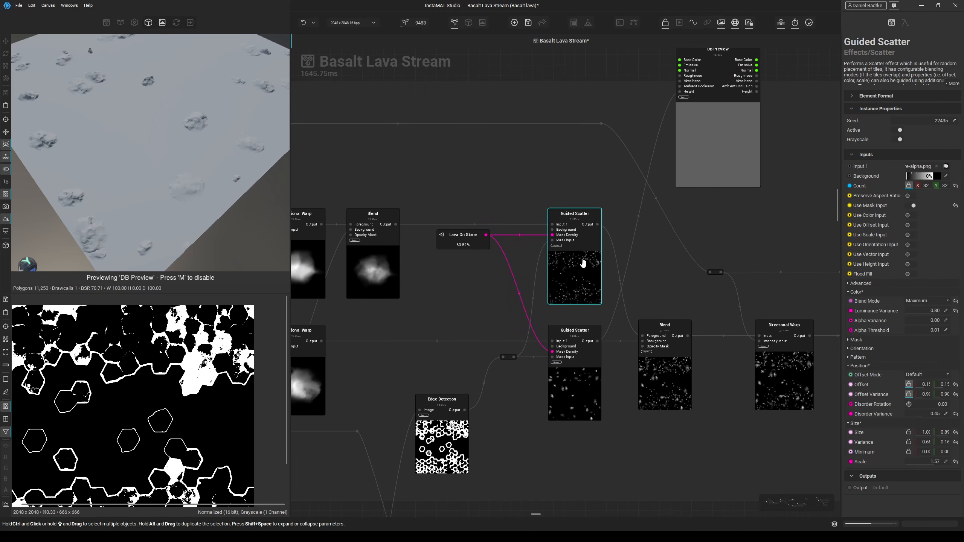
click(579, 374)
click(587, 274)
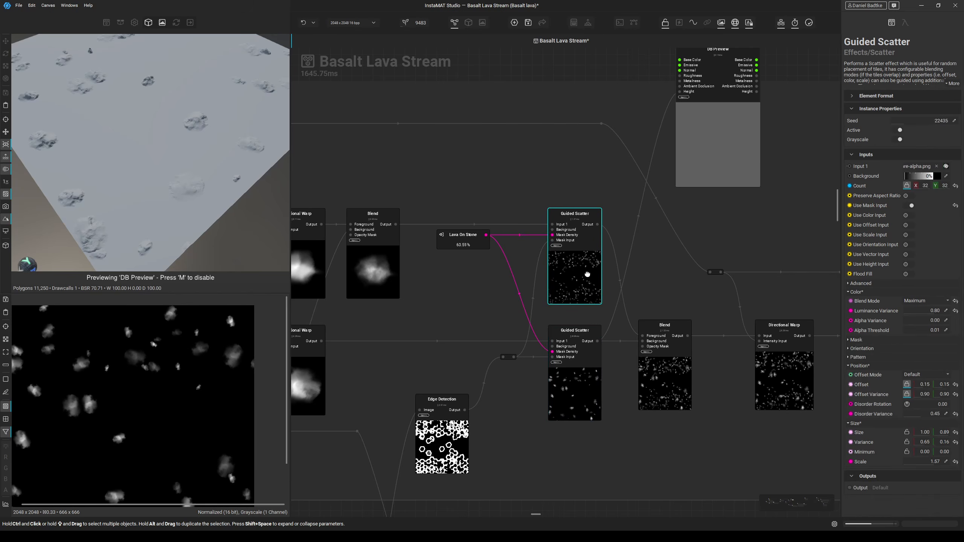
click(580, 413)
click(576, 287)
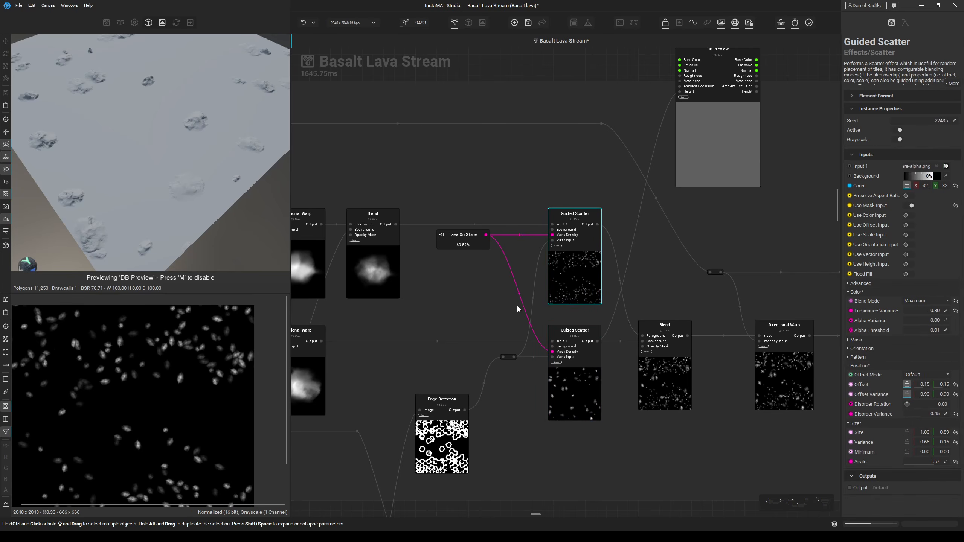
Check the lower Directional Warp feeding the scatter, and reselect the upper Guided Scatter to view its settings.
middle_drag(518, 308, 610, 288)
click(412, 353)
click(660, 244)
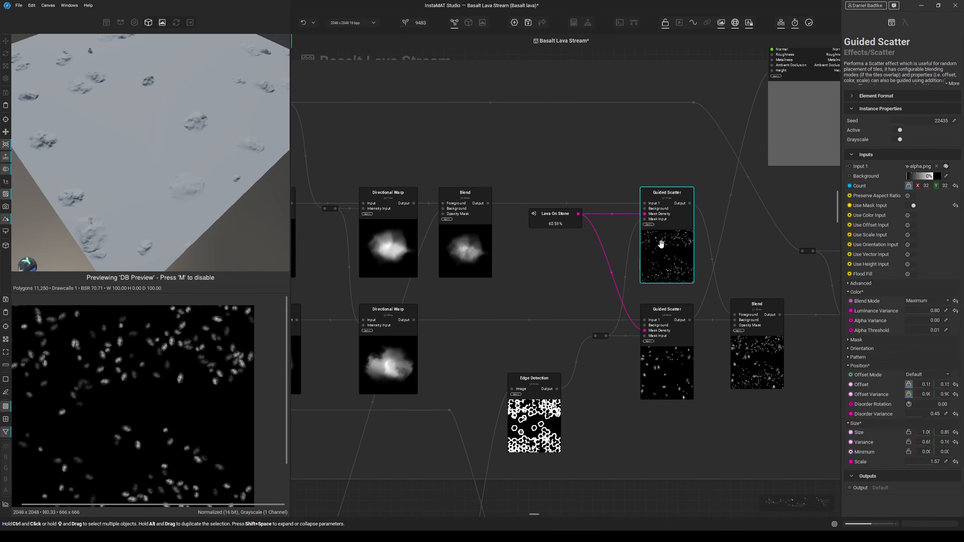
middle_drag(661, 244, 624, 287)
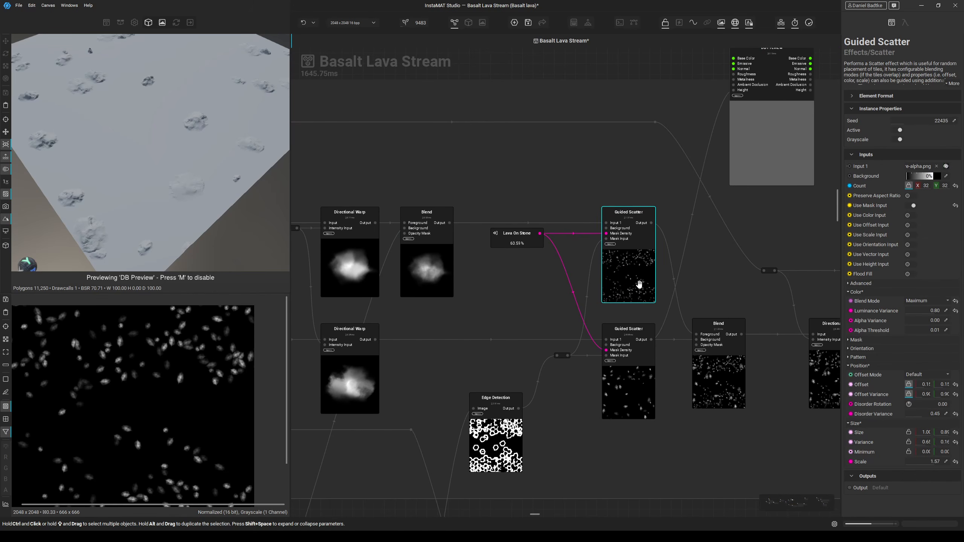
Check the Maximum Blend of the two Guided Scatters and connect its output to the DB Preview's Height input.
middle_drag(628, 288, 548, 310)
middle_drag(599, 232, 542, 234)
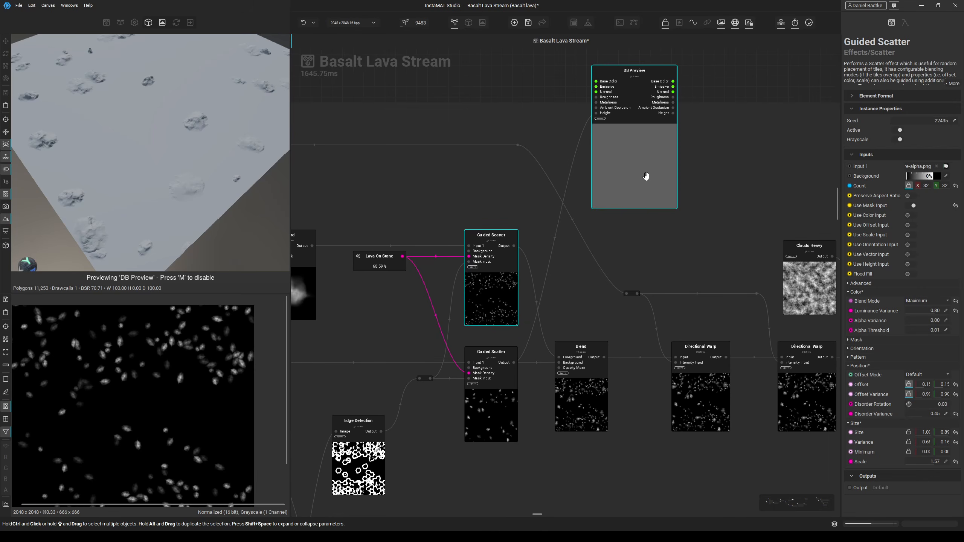
drag(645, 192, 666, 224)
click(593, 392)
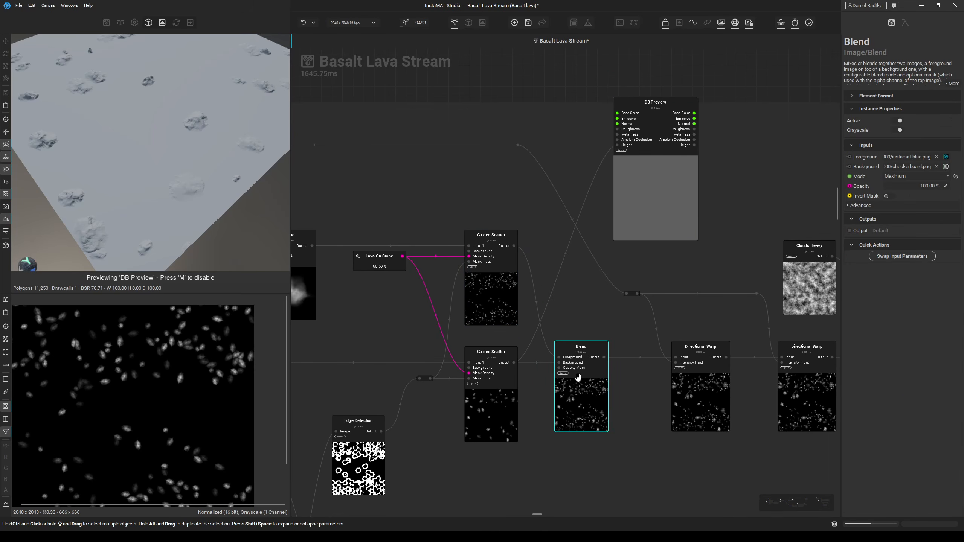
middle_drag(503, 400, 482, 408)
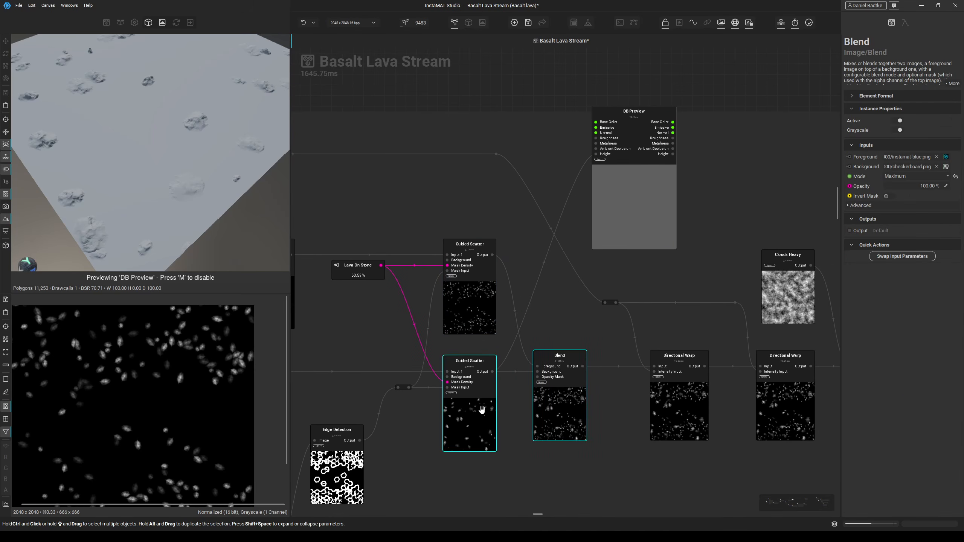
middle_drag(548, 352, 518, 366)
drag(592, 224, 617, 224)
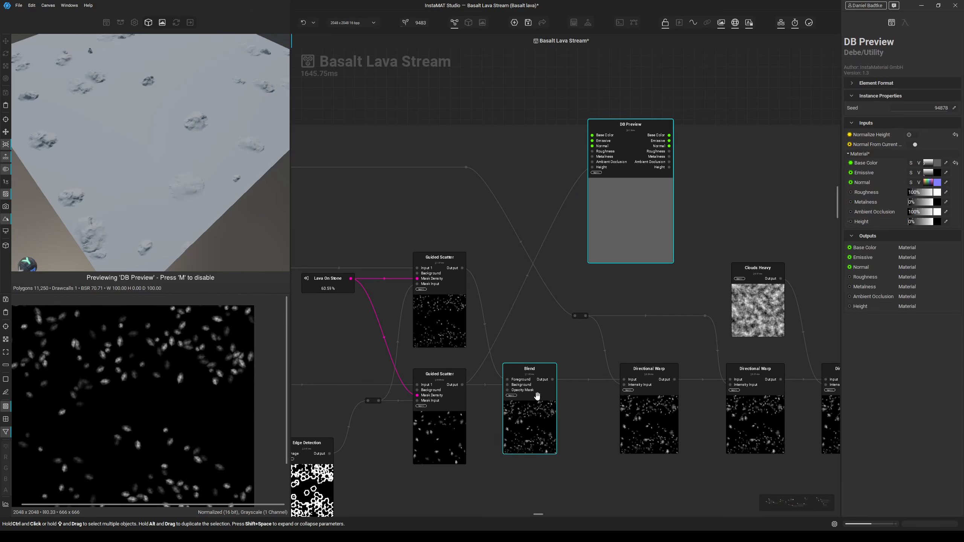
drag(552, 380, 592, 167)
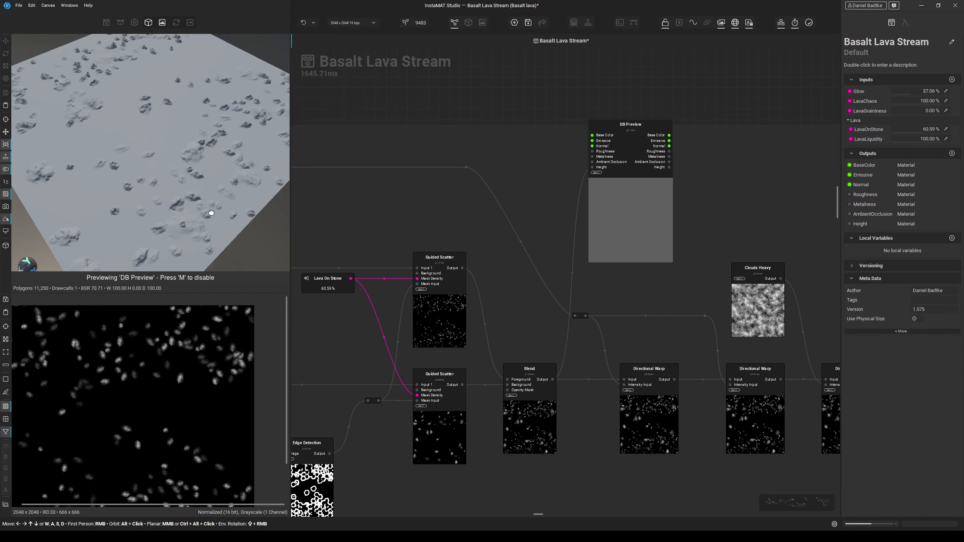
Move the DB Preview above the Clouds Heavy node.
middle_drag(503, 416, 407, 411)
scroll(464, 388, down, 2)
drag(508, 260, 605, 257)
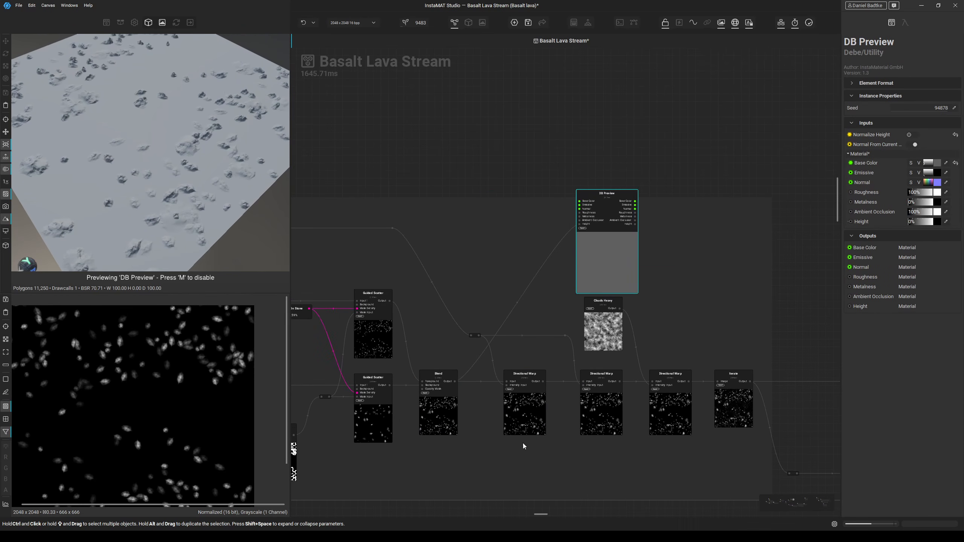
View the settings of the first Directional Warp after the Maximum Blend and check its Intensity Input.
click(516, 416)
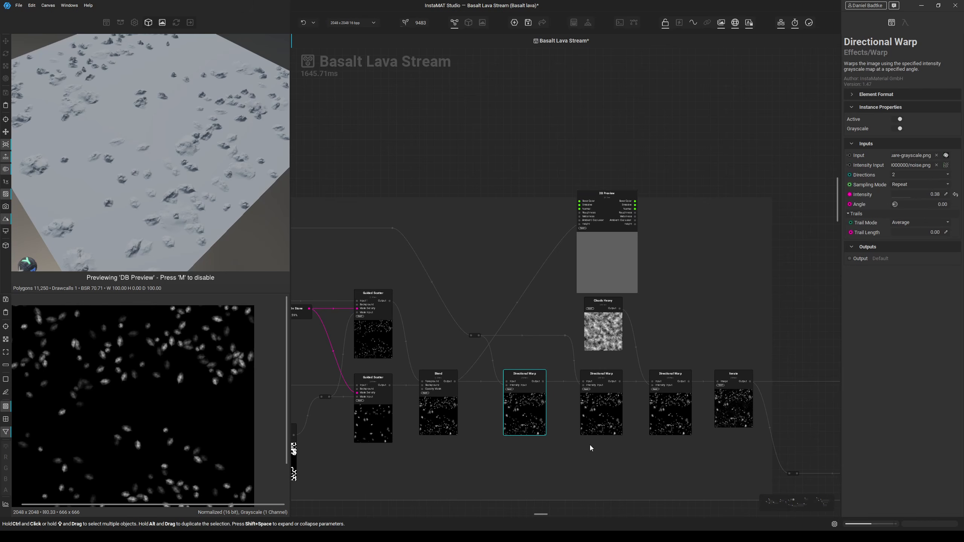
ctrl+click(589, 409)
ctrl+click(603, 408)
ctrl+click(598, 418)
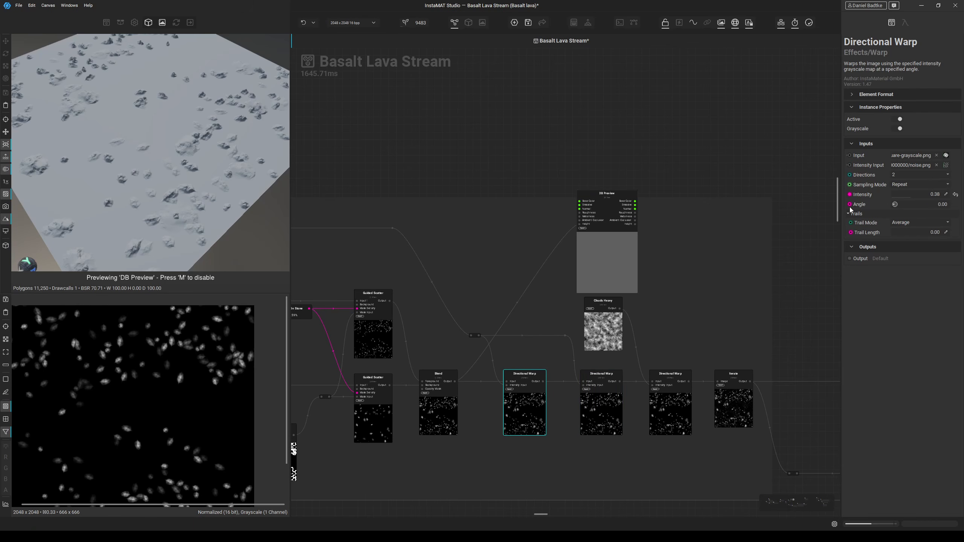
ctrl+click(607, 414)
click(507, 386)
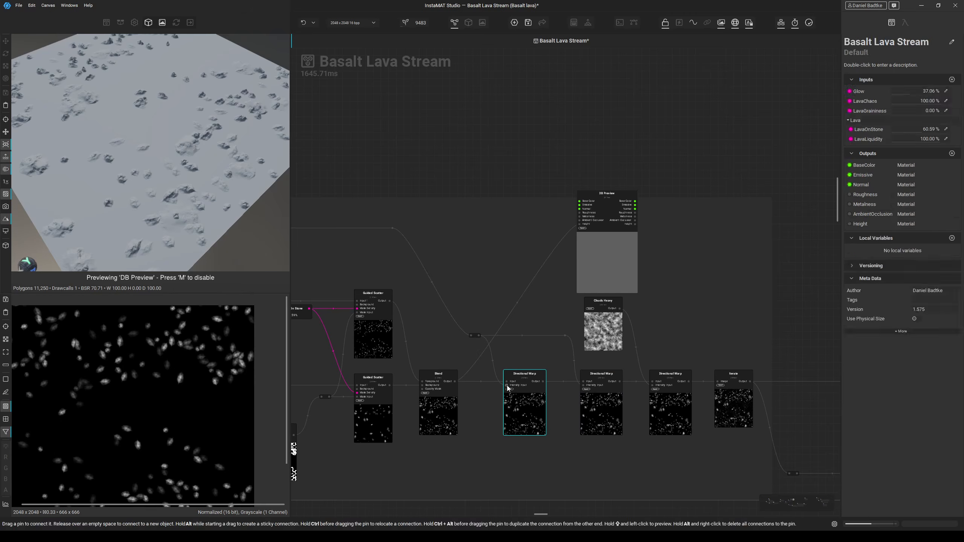
Compare the Maximum Blend with the first and second Directional Warps after it, checking the warps' Intensity and Angle settings.
middle_drag(192, 408, 187, 397)
middle_drag(558, 416, 471, 405)
click(524, 399)
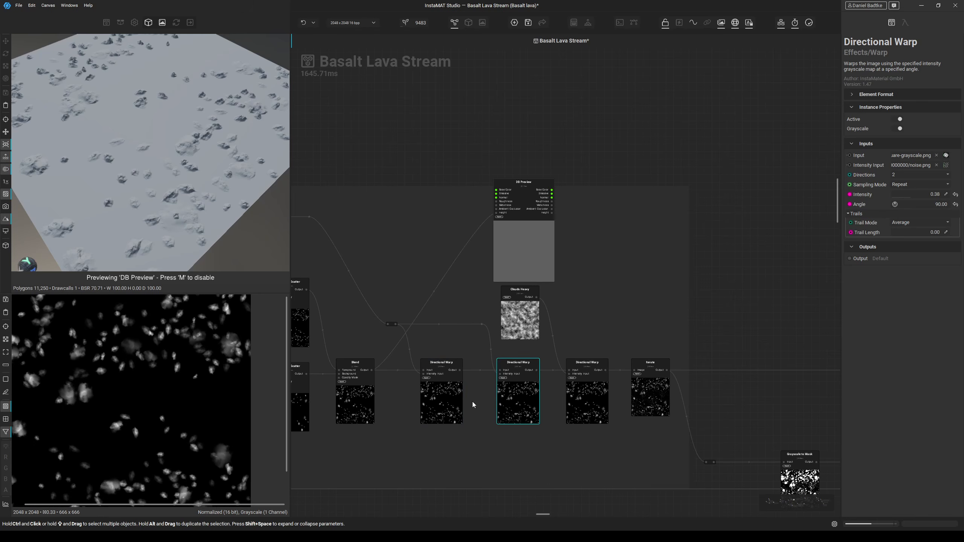
click(340, 394)
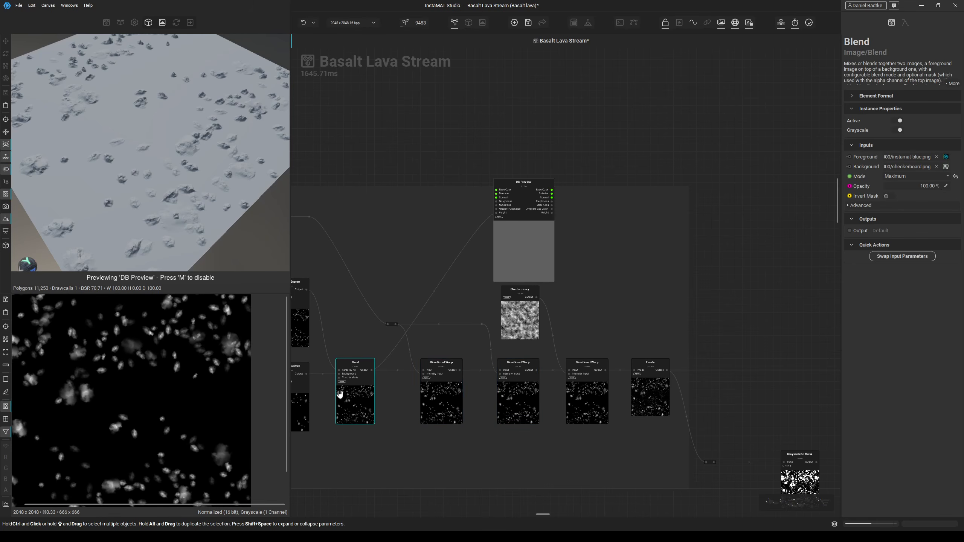
click(511, 417)
ctrl+click(432, 405)
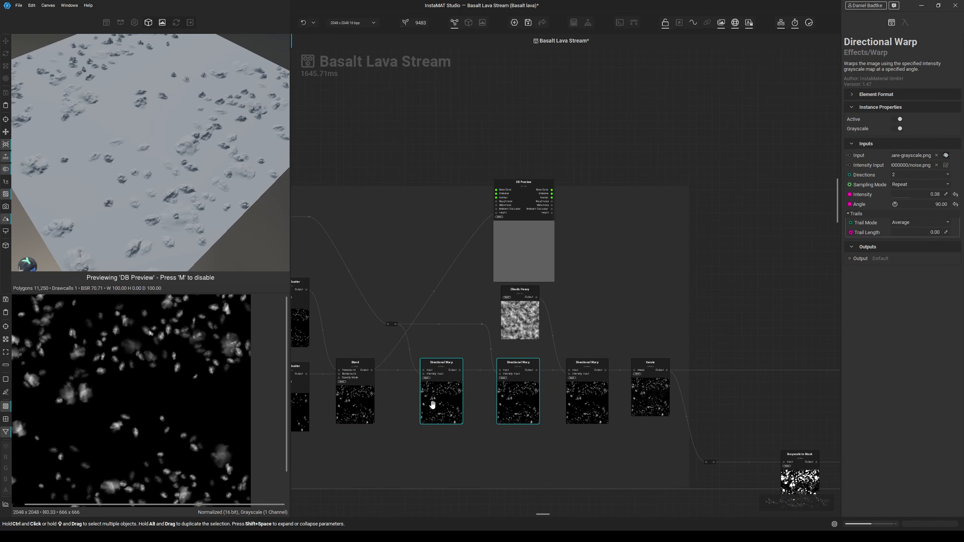
click(432, 404)
click(533, 410)
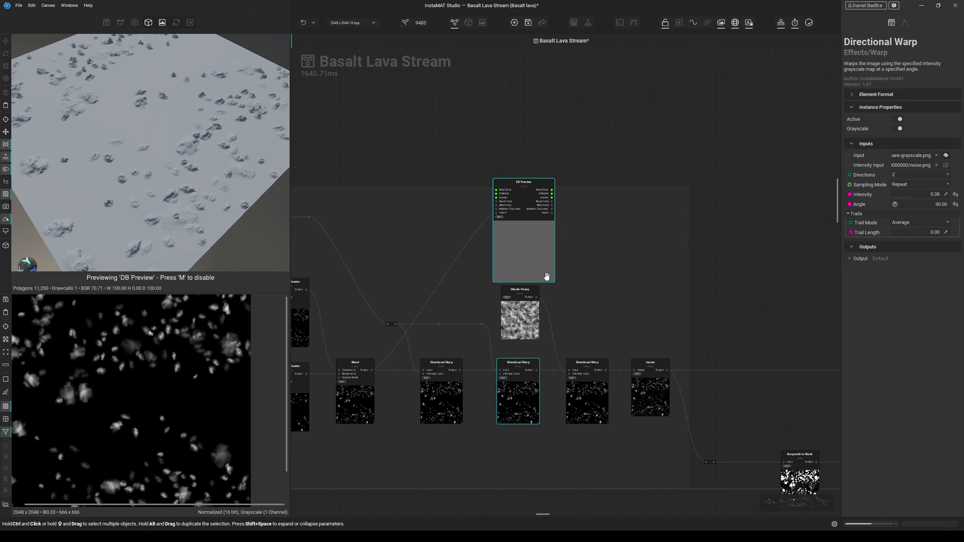
Move the DB Preview above the third Directional Warp and connect that warp's output to its Height input.
drag(509, 250, 608, 253)
middle_drag(603, 261, 553, 274)
drag(568, 275, 569, 298)
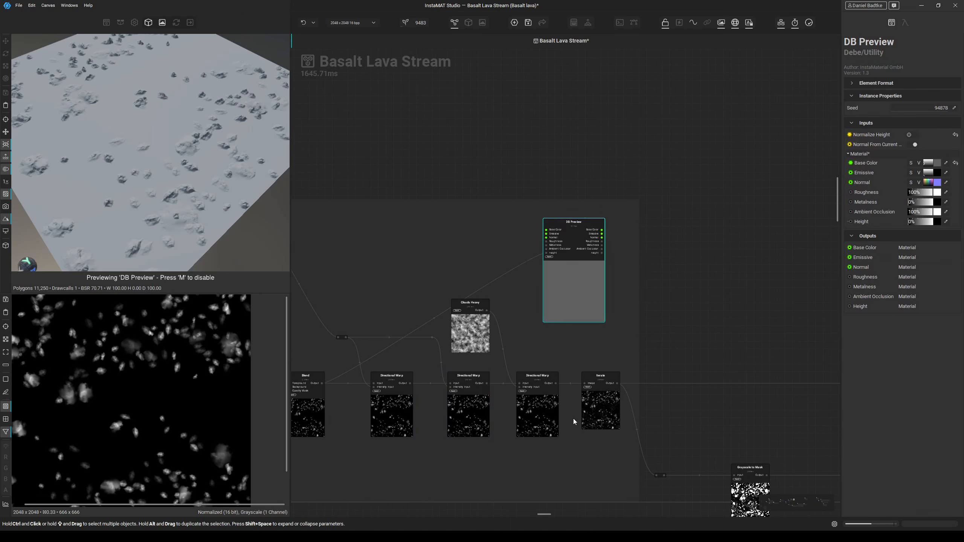
drag(556, 383, 547, 253)
View the settings of the third Directional Warp and of the Clouds Heavy node driving its intensity.
click(531, 406)
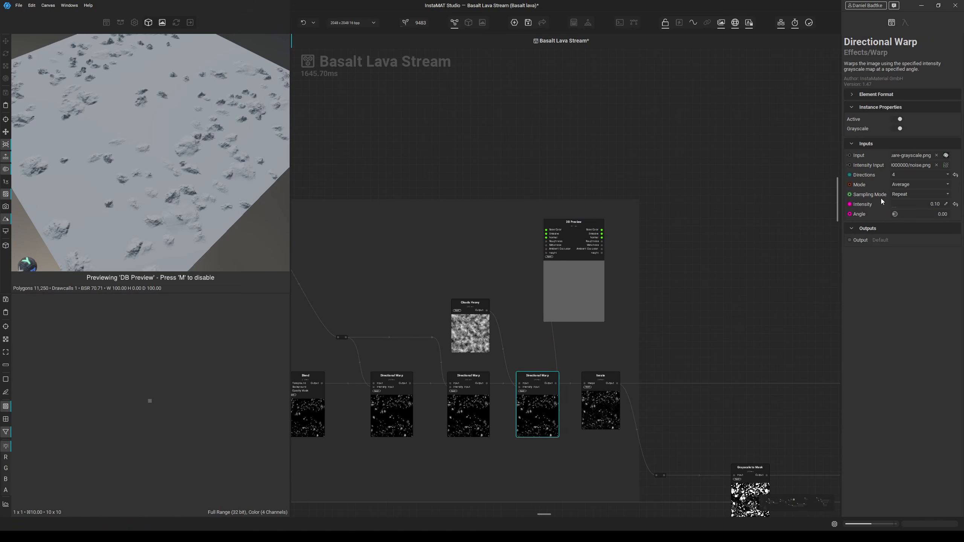
click(476, 326)
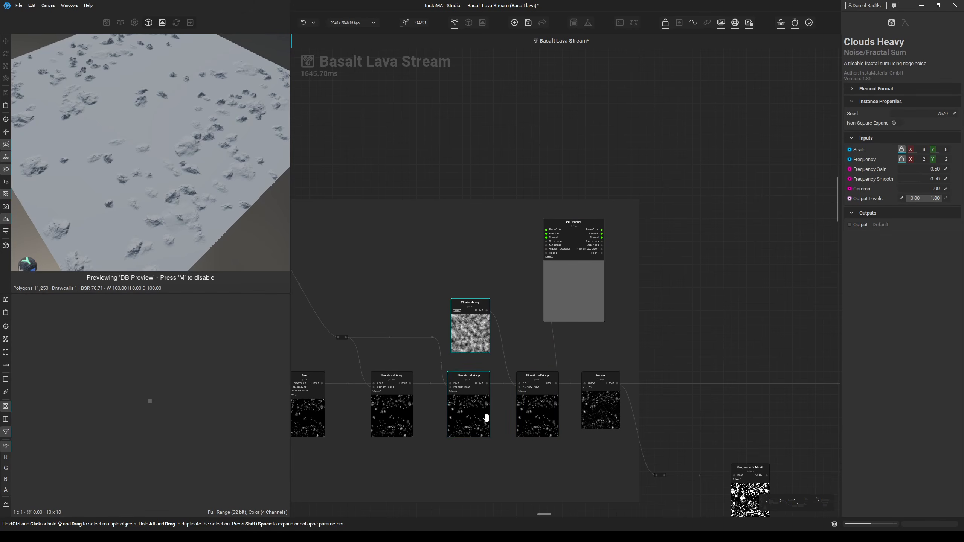
click(535, 399)
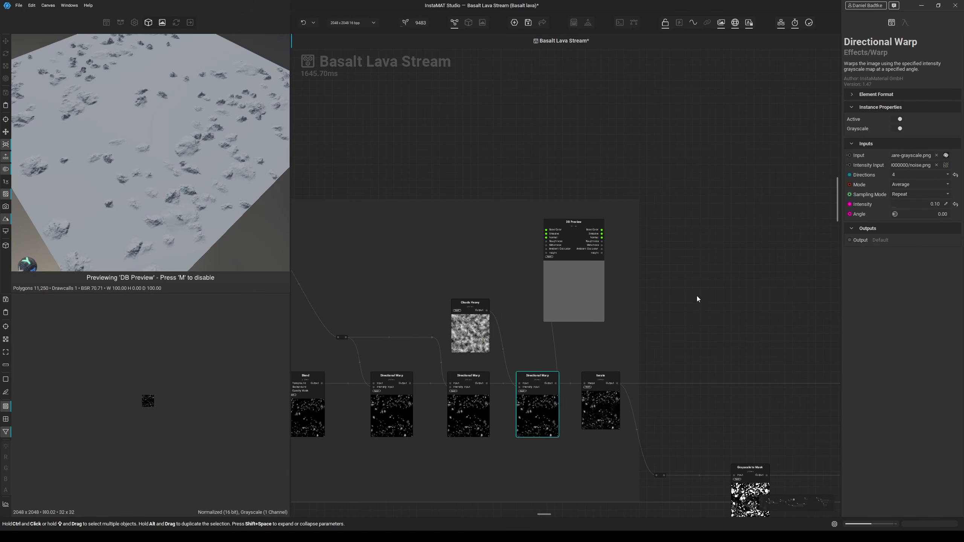
Move the DB Preview beside the Iterate node after the third Directional Warp and connect the Iterate's output to its Height input.
middle_drag(638, 327, 510, 272)
drag(459, 228, 554, 282)
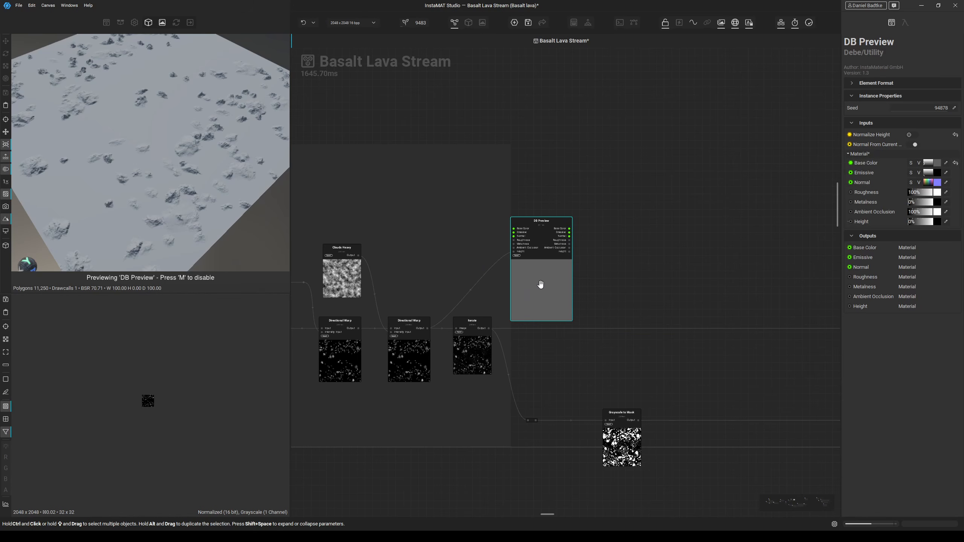
middle_drag(536, 281, 594, 280)
drag(594, 280, 608, 285)
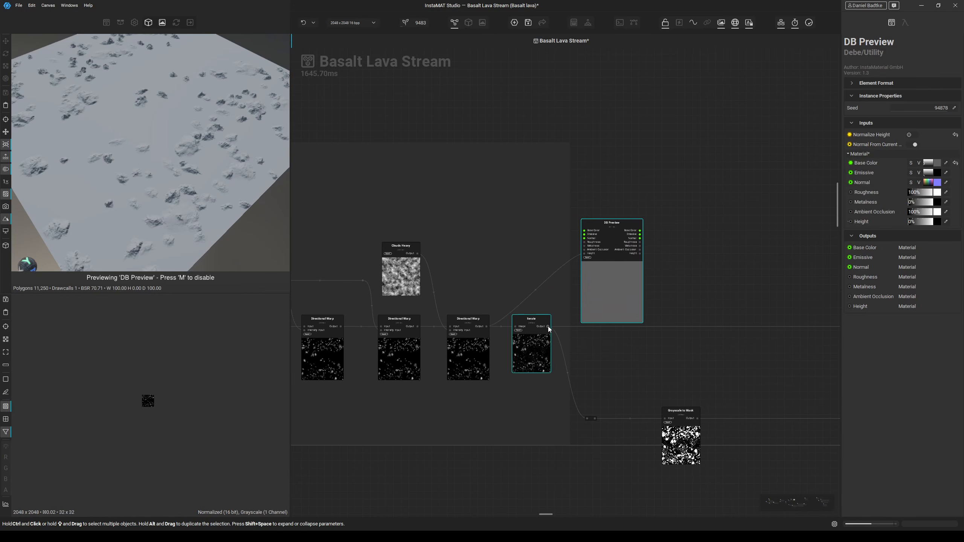
drag(548, 329, 584, 255)
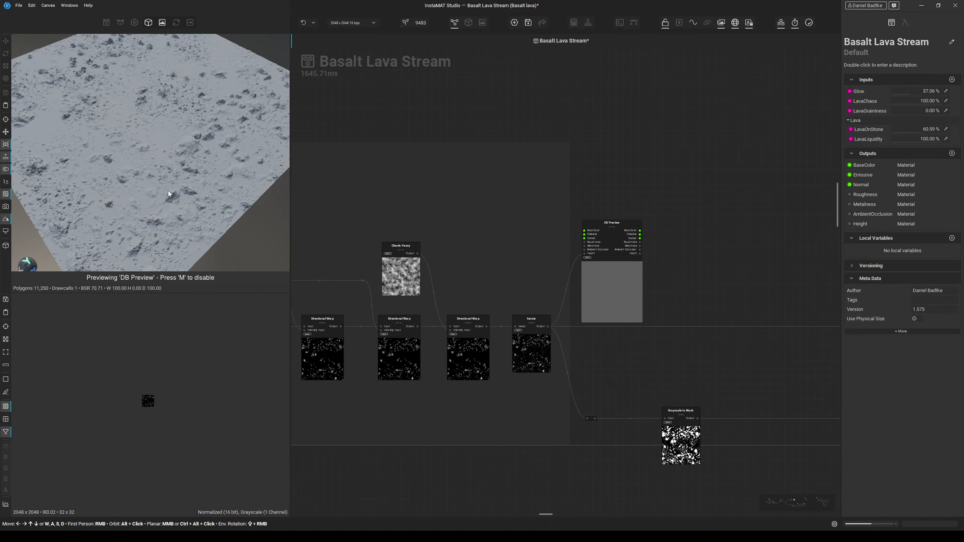
middle_drag(168, 186, 166, 218)
scroll(568, 260, down, 5)
Move the DB Preview across the graph to the Blur and Blend nodes below the Final Basalt Output group.
drag(469, 215, 588, 268)
middle_drag(552, 273, 567, 232)
scroll(567, 233, down, 1)
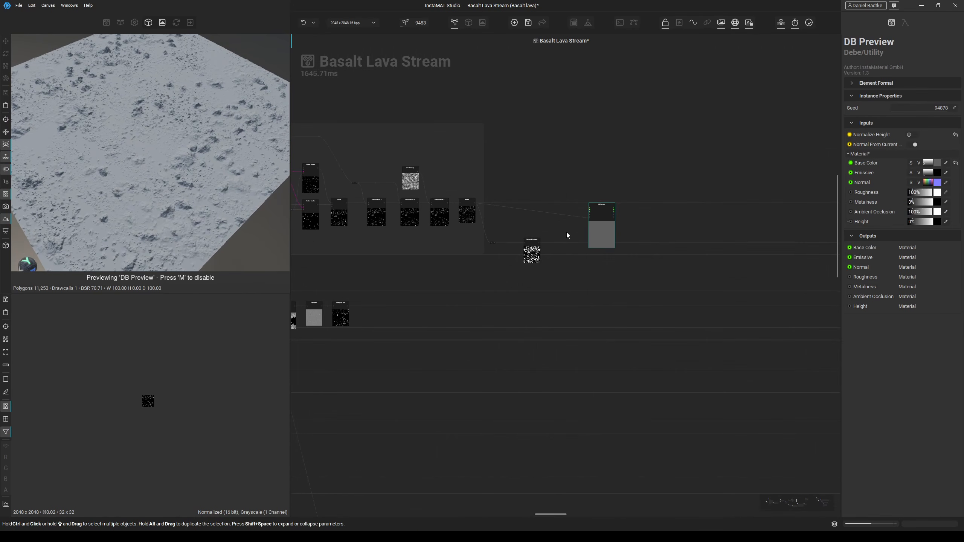
click(557, 205)
middle_drag(681, 269, 653, 266)
drag(583, 237, 598, 249)
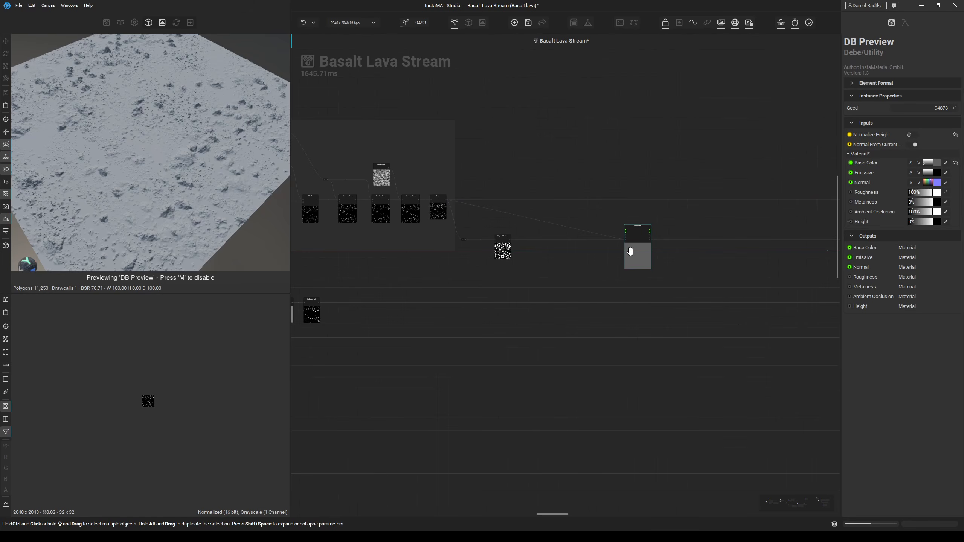
middle_drag(634, 243, 476, 253)
scroll(600, 283, down, 3)
drag(476, 253, 704, 333)
scroll(707, 313, up, 3)
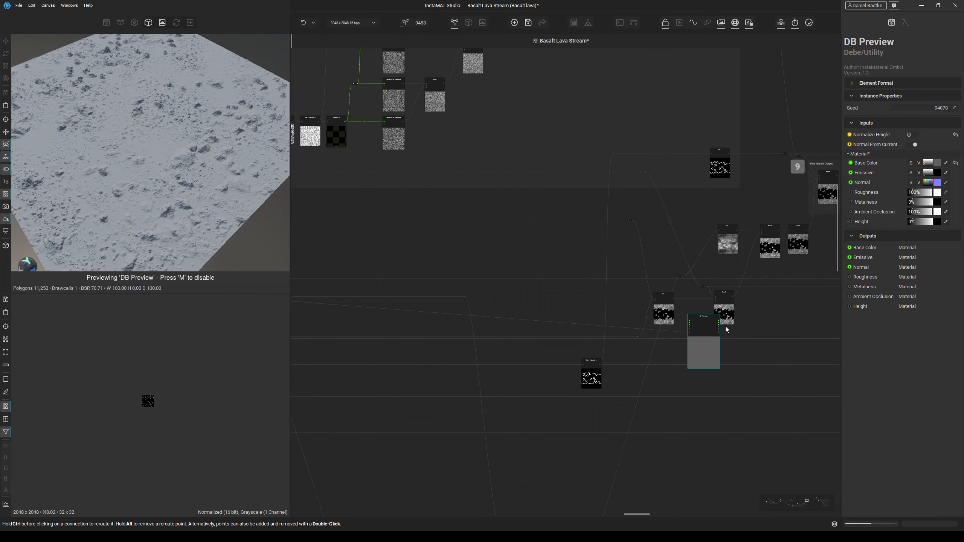
View the rock mask reroute and the Blur's settings, and connect the Blur's output to the DB Preview's Height input.
click(629, 220)
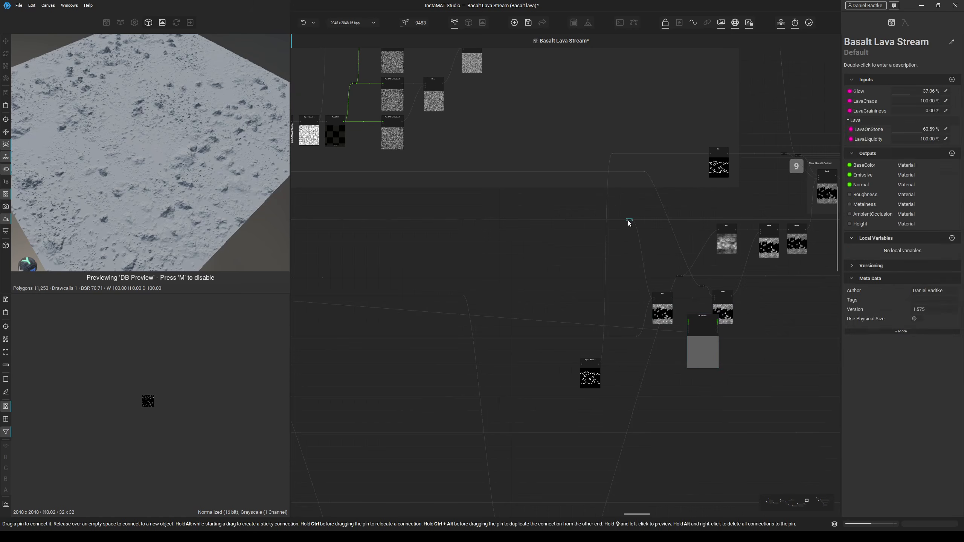
scroll(136, 397, up, 5)
scroll(146, 393, up, 1)
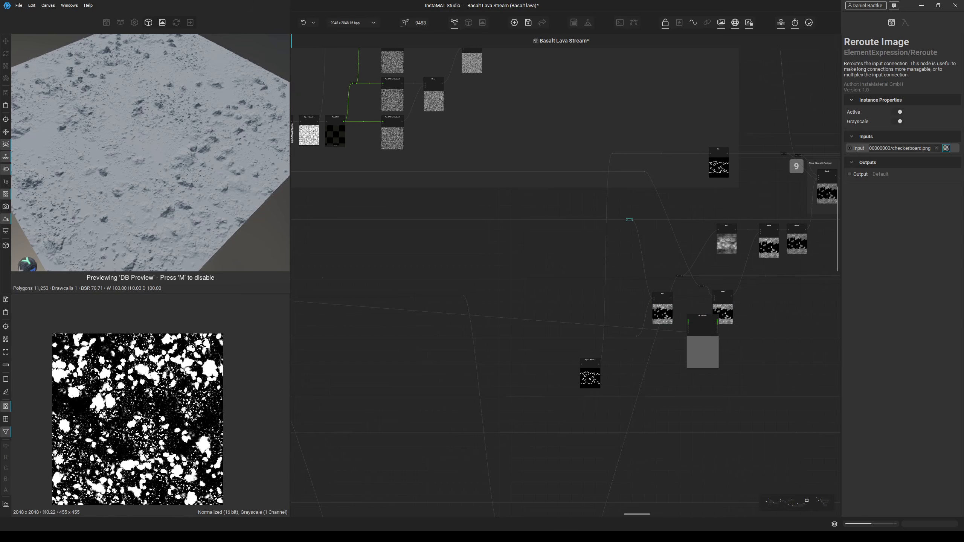
click(667, 316)
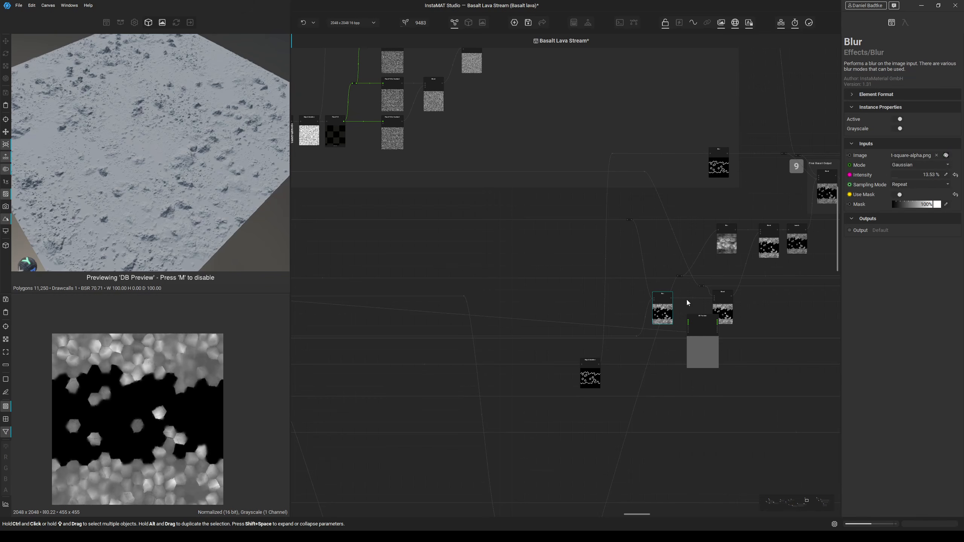
scroll(688, 303, up, 5)
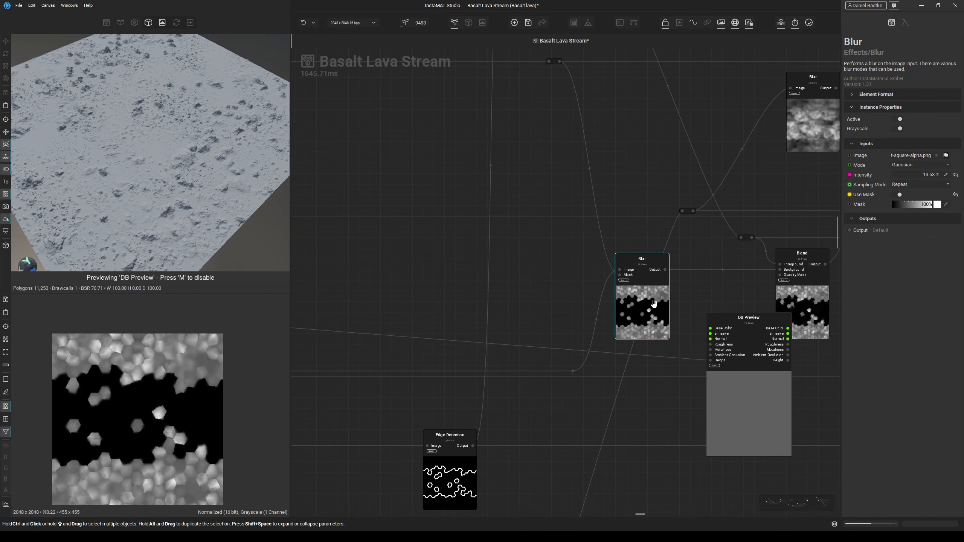
drag(665, 269, 707, 363)
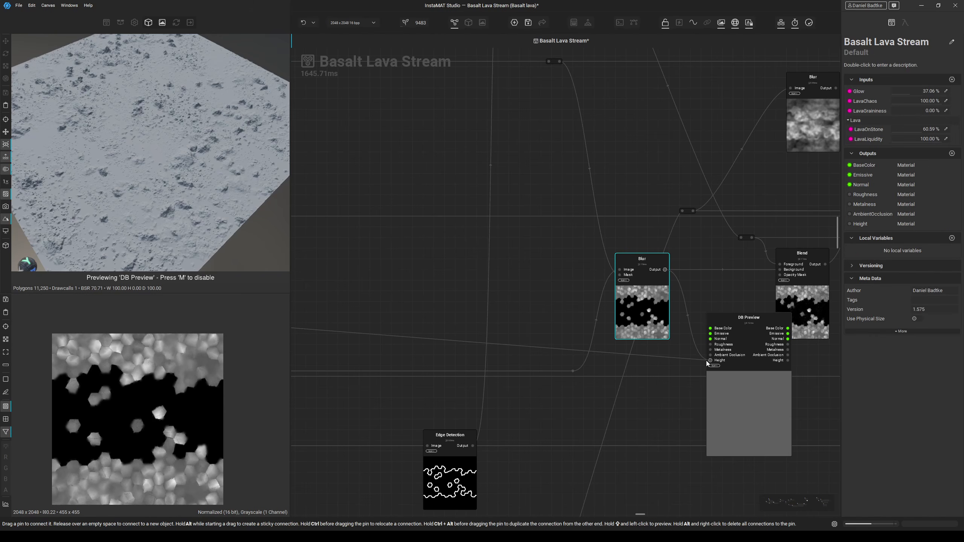
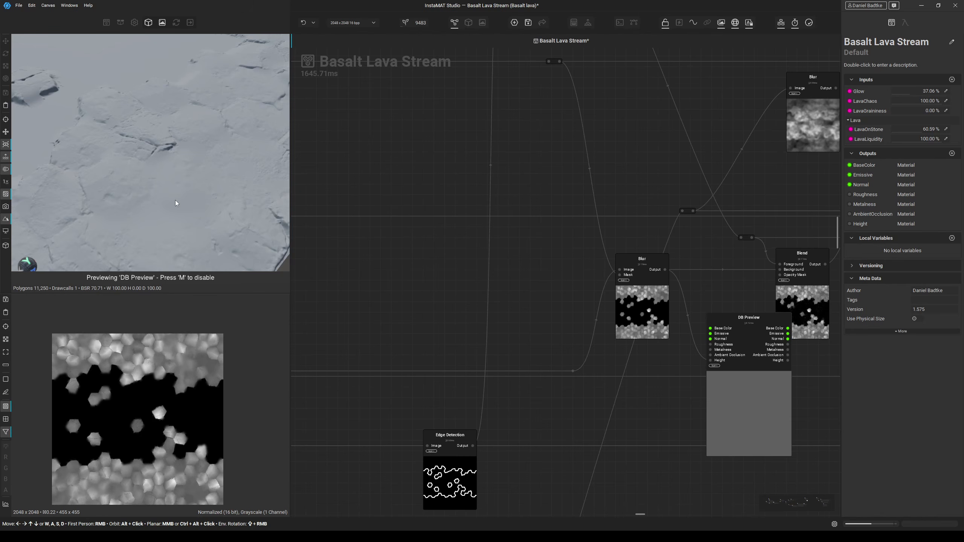
Move the DB Preview to the far side of the Blend following the Blur and connect the Blend's output to its Height input.
middle_drag(451, 294, 420, 288)
scroll(600, 355, down, 1)
middle_drag(600, 356, 458, 328)
drag(555, 347, 673, 329)
middle_drag(648, 329, 609, 364)
drag(609, 364, 582, 278)
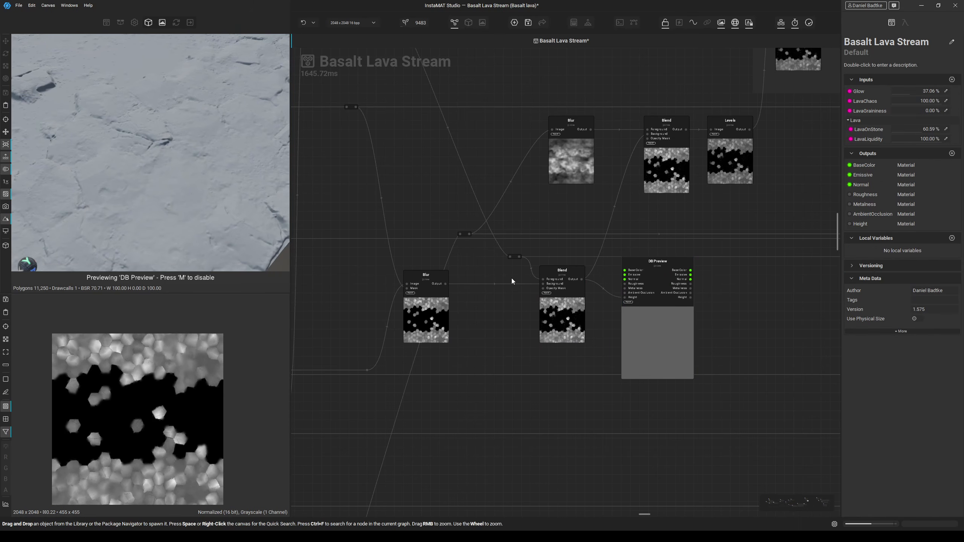
View the scattered rocks reroute feeding the Blend, the Blend's settings and the Blur's Image input.
click(510, 257)
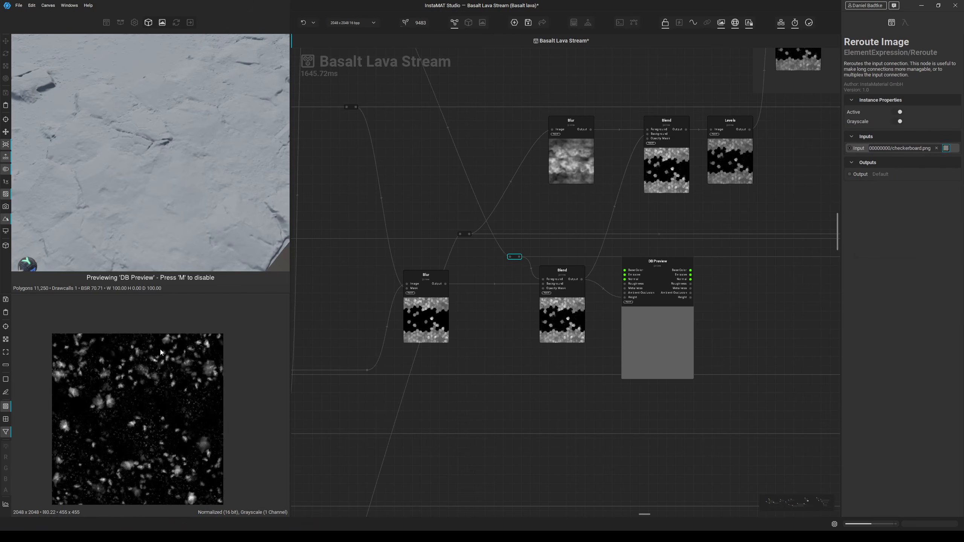
click(546, 285)
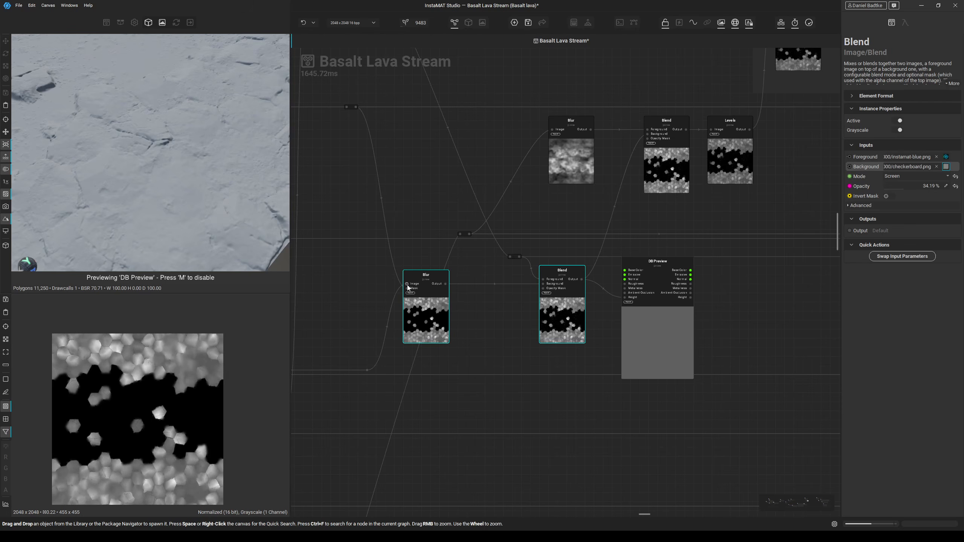
click(407, 285)
Trace the Blur's Image connection back through the graph to its source node.
scroll(434, 312, down, 3)
middle_drag(441, 308, 635, 255)
click(566, 299)
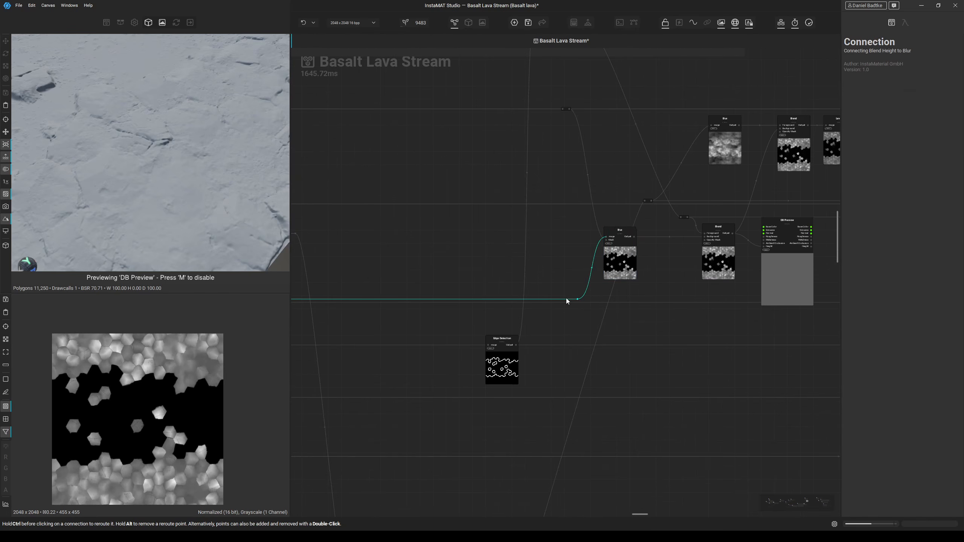
scroll(566, 299, down, 1)
middle_drag(517, 301, 816, 308)
middle_drag(380, 315, 834, 333)
middle_drag(550, 316, 816, 319)
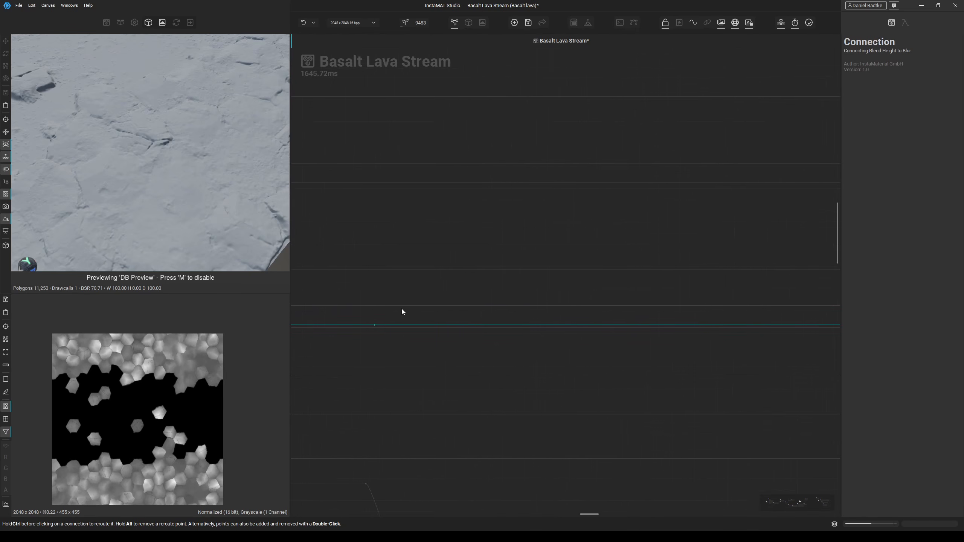
middle_drag(403, 312, 729, 320)
middle_drag(364, 306, 740, 300)
middle_drag(398, 290, 665, 295)
middle_drag(358, 323, 604, 310)
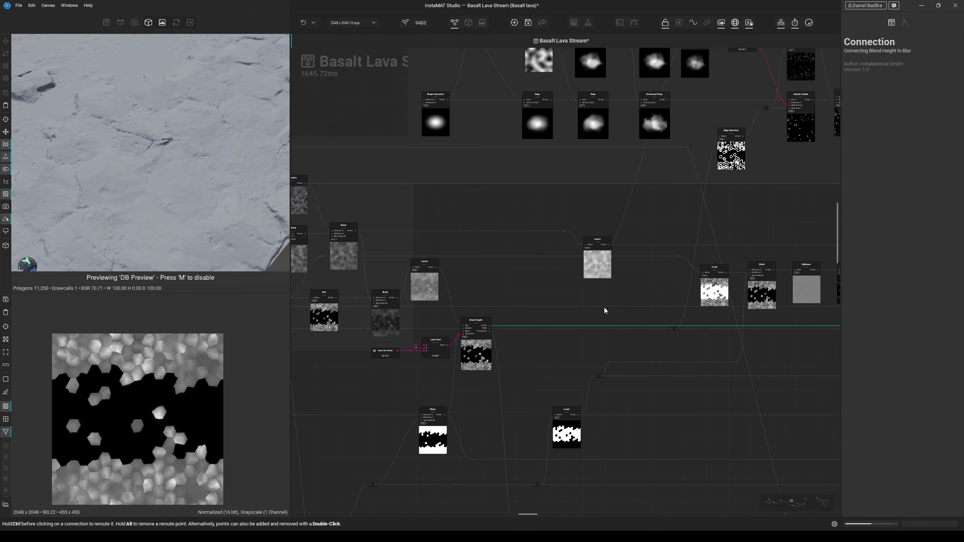
middle_drag(486, 326, 536, 322)
scroll(512, 321, up, 5)
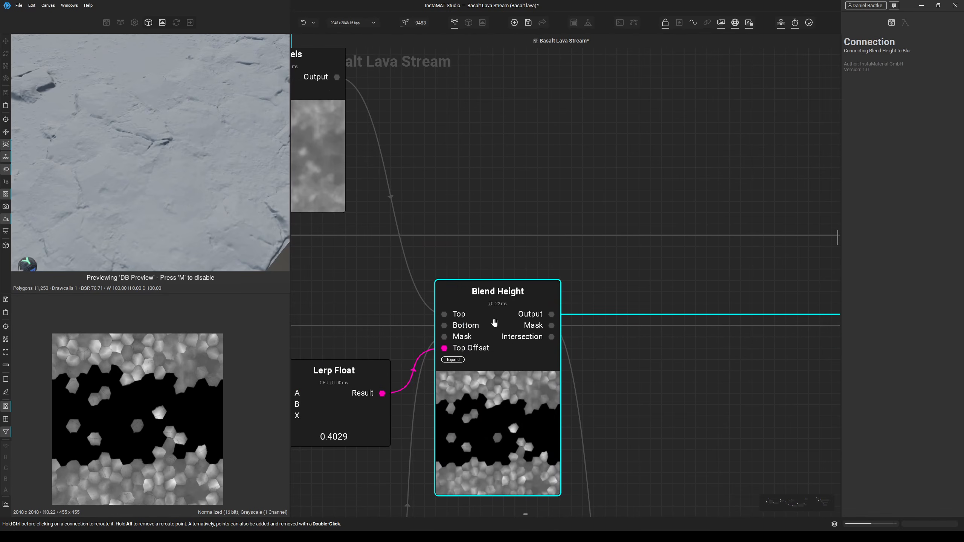
Return to the DB Preview, place it farther from the Blend, and view the blended rock surface in 3D.
scroll(520, 336, down, 8)
middle_drag(683, 350, 341, 317)
middle_drag(702, 334, 383, 332)
middle_drag(740, 342, 342, 331)
middle_drag(710, 329, 346, 323)
scroll(345, 323, up, 6)
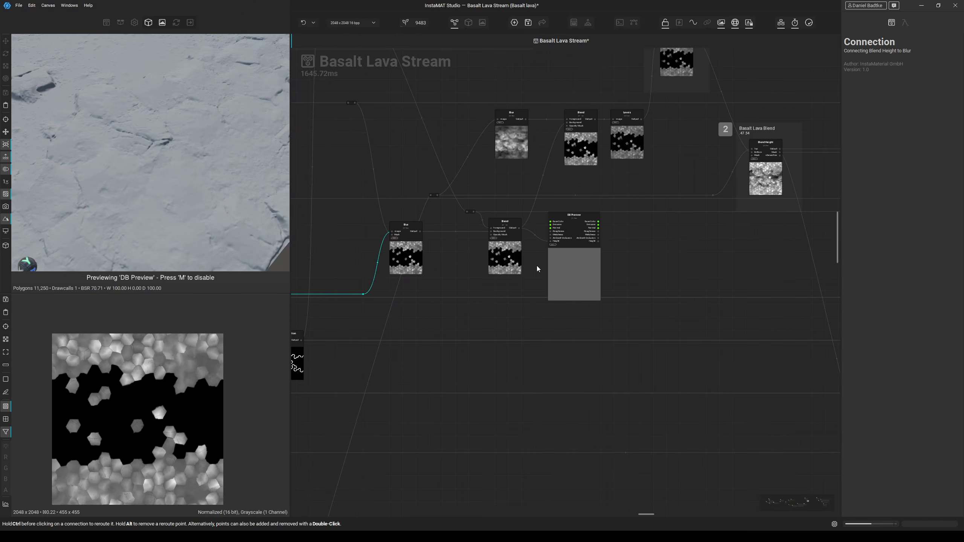
click(575, 347)
click(475, 394)
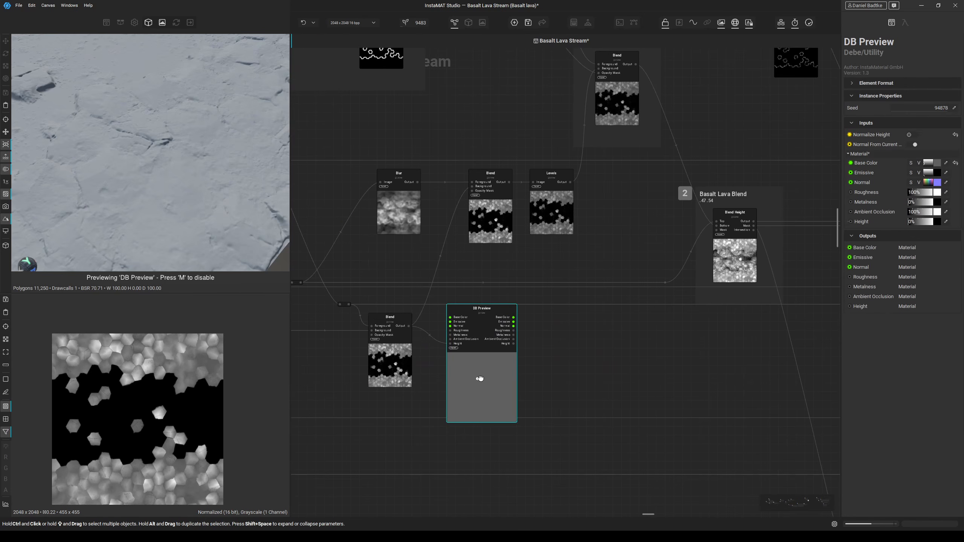
scroll(482, 354, up, 2)
middle_drag(487, 362, 587, 367)
drag(607, 370, 598, 379)
middle_drag(598, 379, 545, 391)
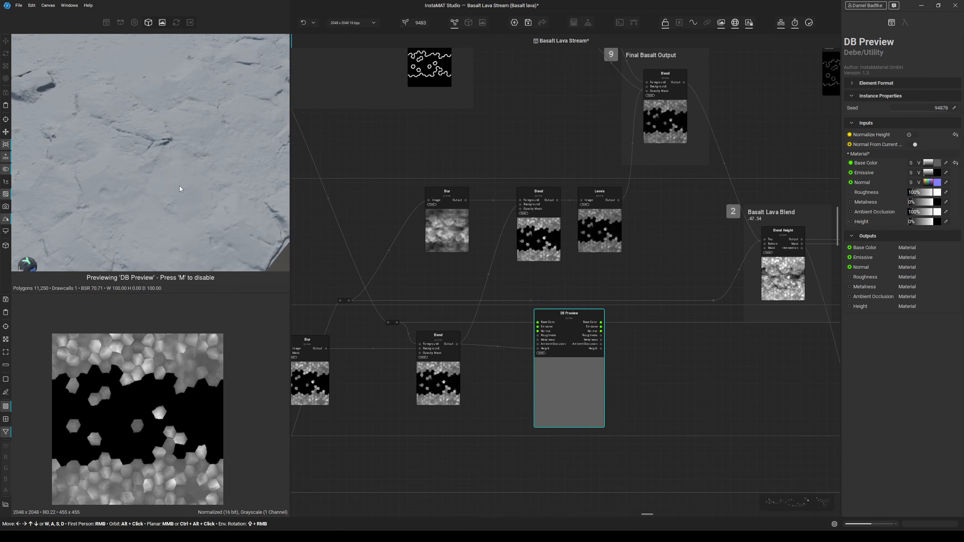
scroll(192, 183, down, 3)
scroll(192, 182, down, 3)
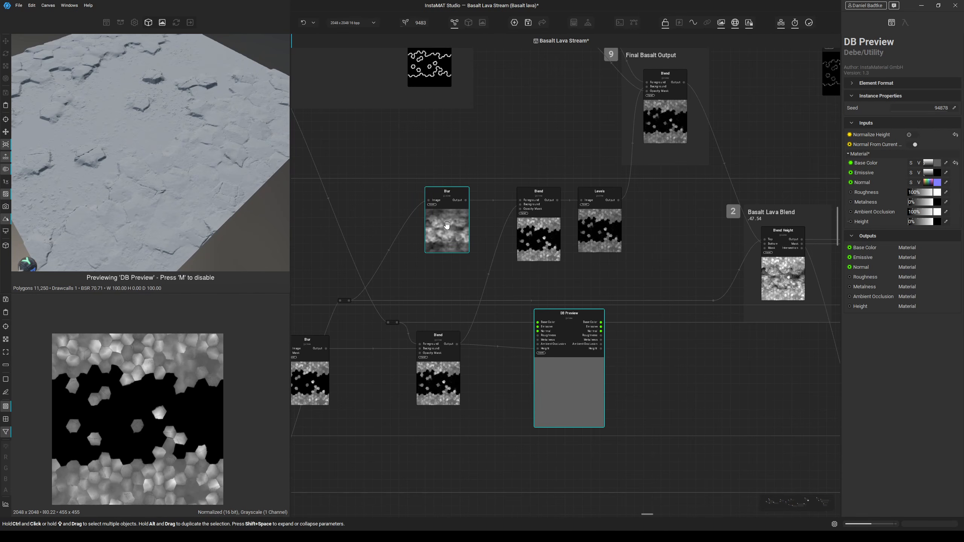
Move the DB Preview beside the Basalt Lava Blend group and connect its Blend Height node to the preview's Height input.
middle_drag(630, 310, 540, 283)
drag(459, 347, 727, 346)
middle_drag(689, 295, 595, 316)
click(596, 244)
drag(612, 345, 668, 299)
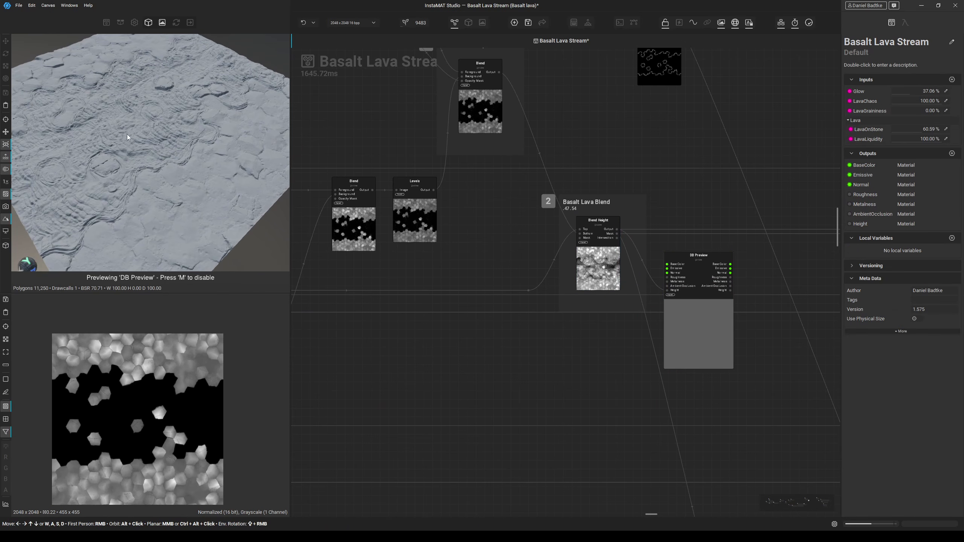
scroll(623, 289, down, 2)
scroll(622, 284, down, 2)
Move the DB Preview to the Lava Base group, placing it below the group's first nodes.
click(658, 323)
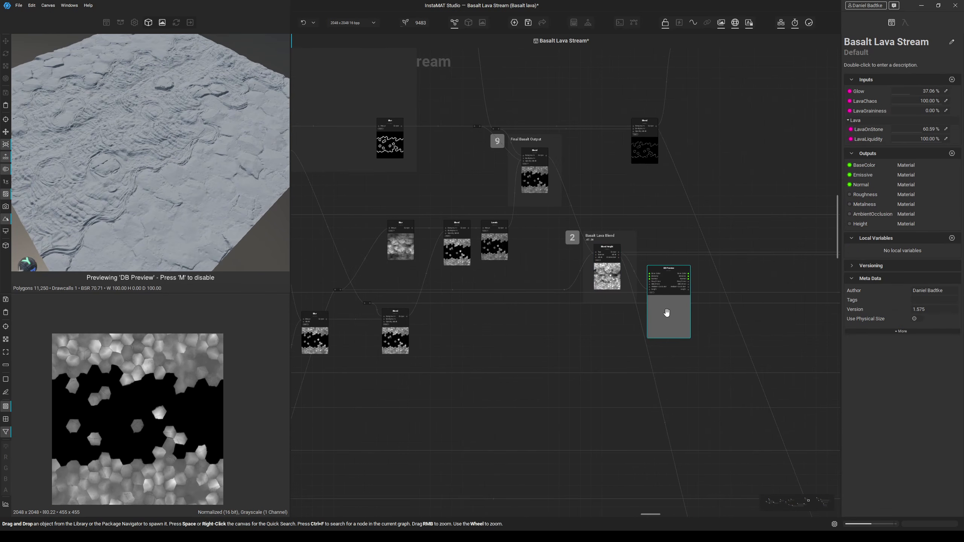
scroll(670, 309, down, 1)
middle_drag(669, 305, 757, 327)
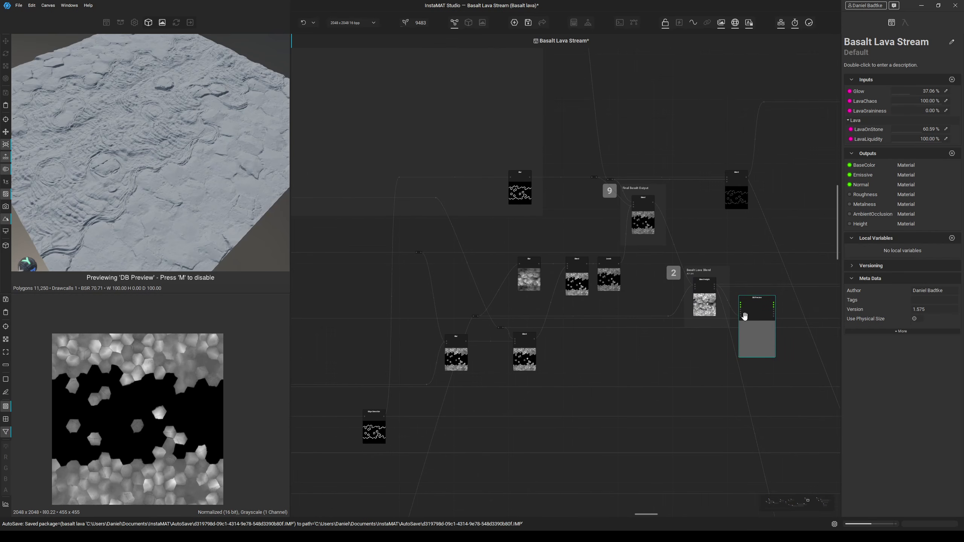
click(756, 333)
scroll(672, 364, down, 4)
drag(672, 364, 489, 241)
scroll(465, 228, up, 3)
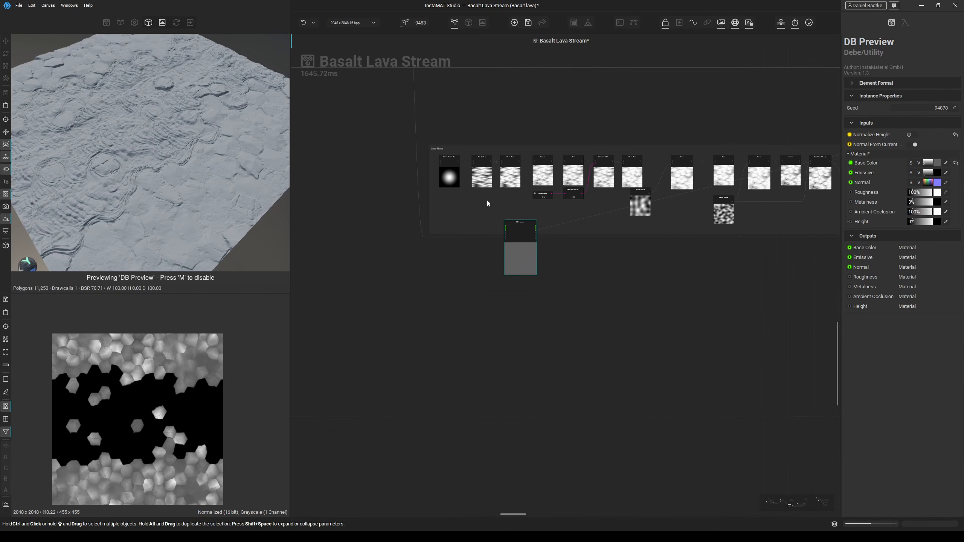
middle_drag(486, 200, 456, 239)
click(478, 336)
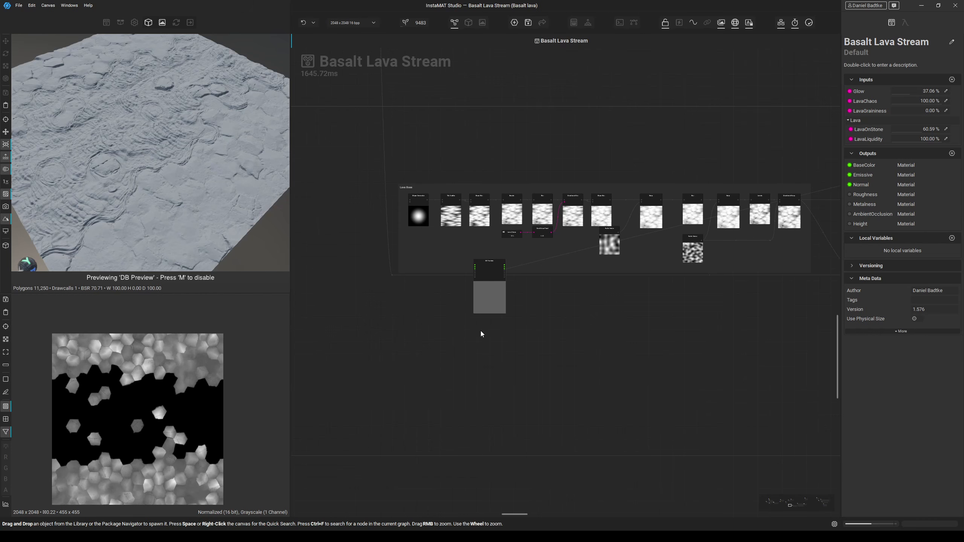
View the settings and image of the Shape Generator at the start of the Lava Base group.
click(428, 218)
scroll(427, 214, up, 4)
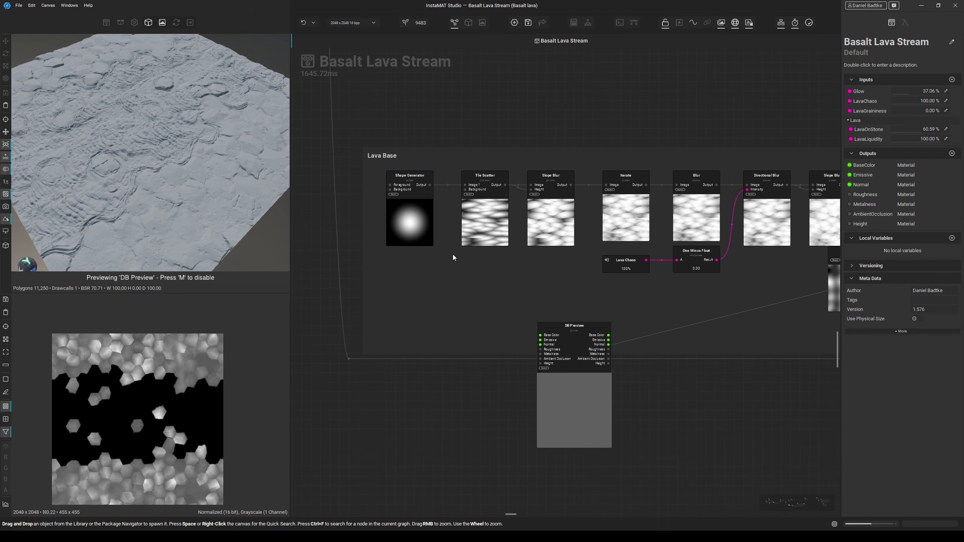
middle_drag(453, 255, 428, 260)
click(396, 229)
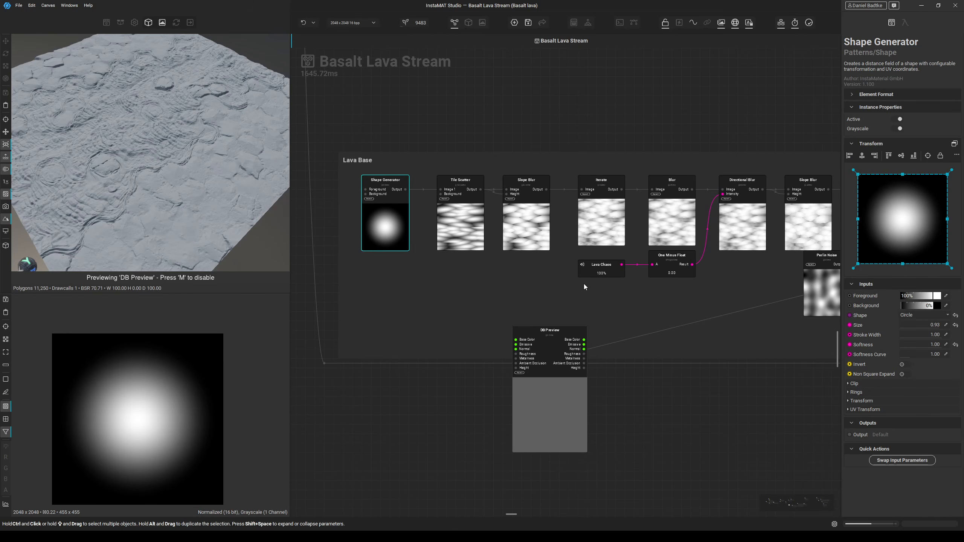
View the Tile Scatter's image and settings, expanding its full parameter list on the node and collapsing it again.
click(466, 234)
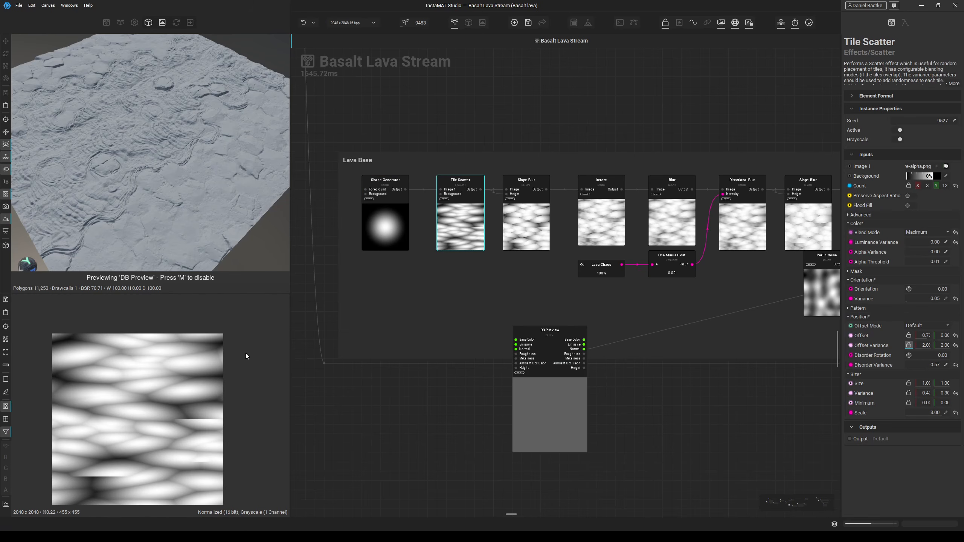
click(444, 199)
scroll(418, 206, up, 5)
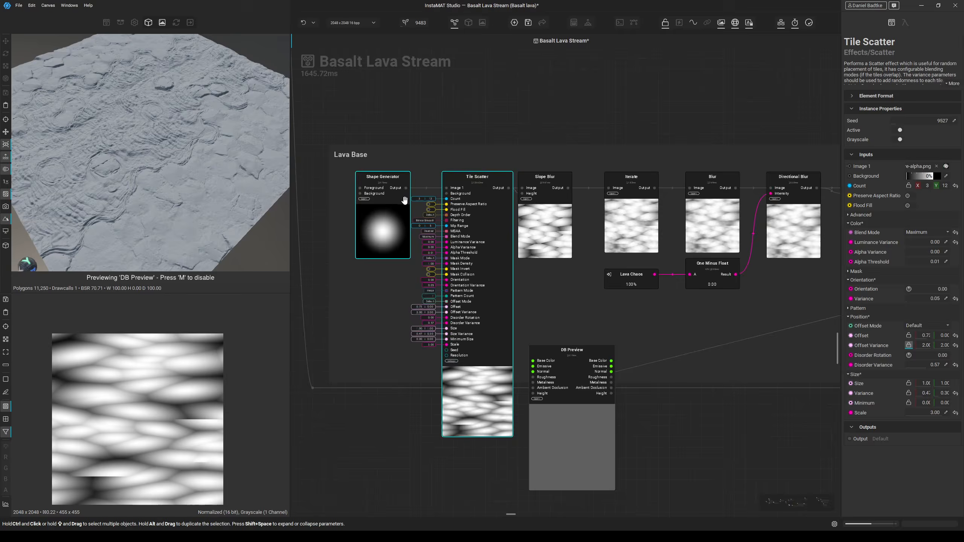
middle_drag(371, 328, 371, 300)
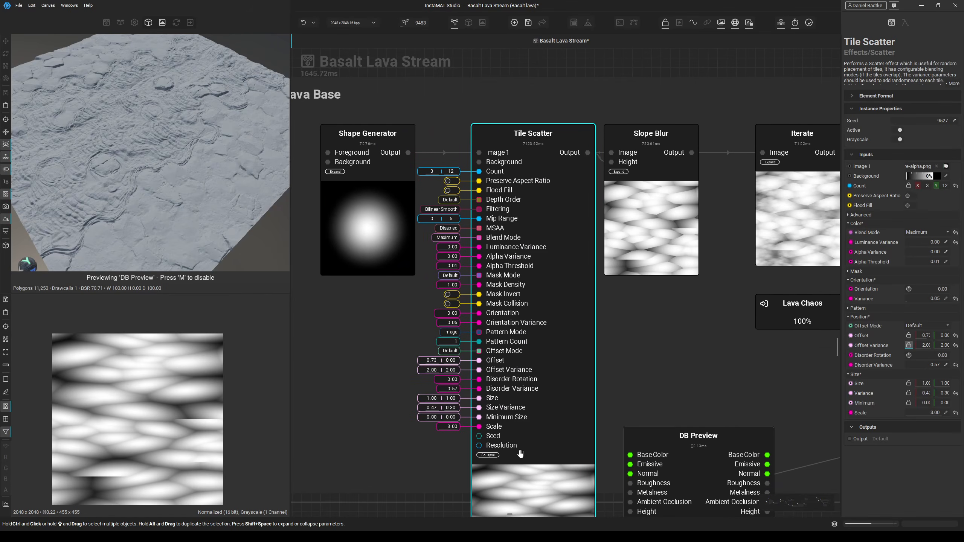
click(489, 455)
Move the DB Preview closer to the Tile Scatter and connect the Tile Scatter's output to its Height input.
scroll(590, 363, down, 3)
middle_drag(592, 360, 514, 317)
drag(568, 455, 568, 376)
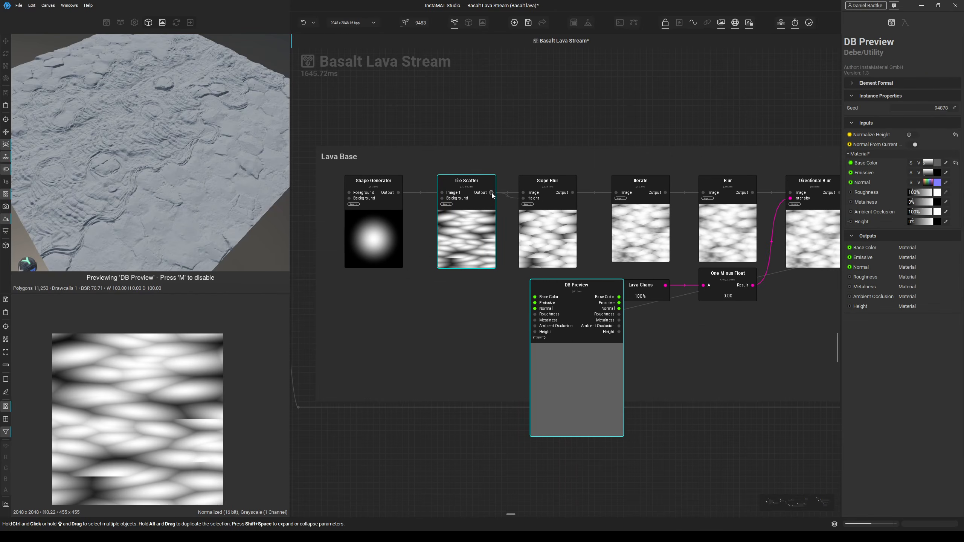
drag(491, 193, 527, 333)
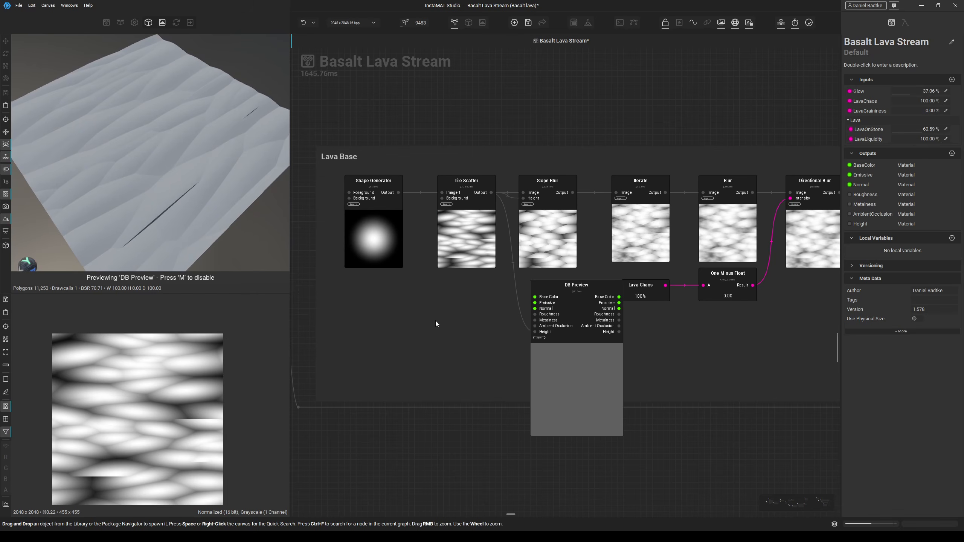
Move the DB Preview closer to the first Slope Blur in Lava Base and connect the Slope Blur's output to its Height input.
middle_drag(436, 321, 358, 303)
click(497, 368)
drag(485, 355, 555, 379)
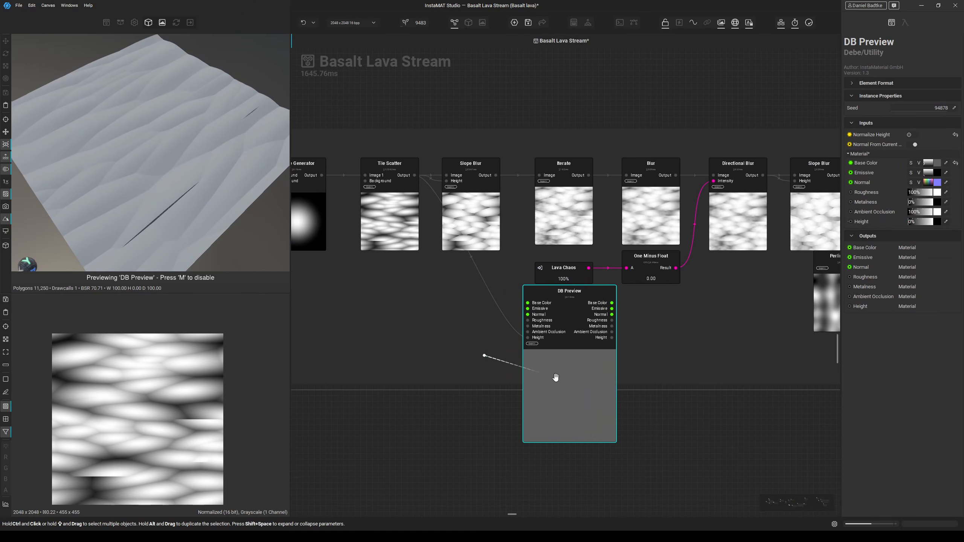
click(496, 176)
drag(508, 340, 524, 336)
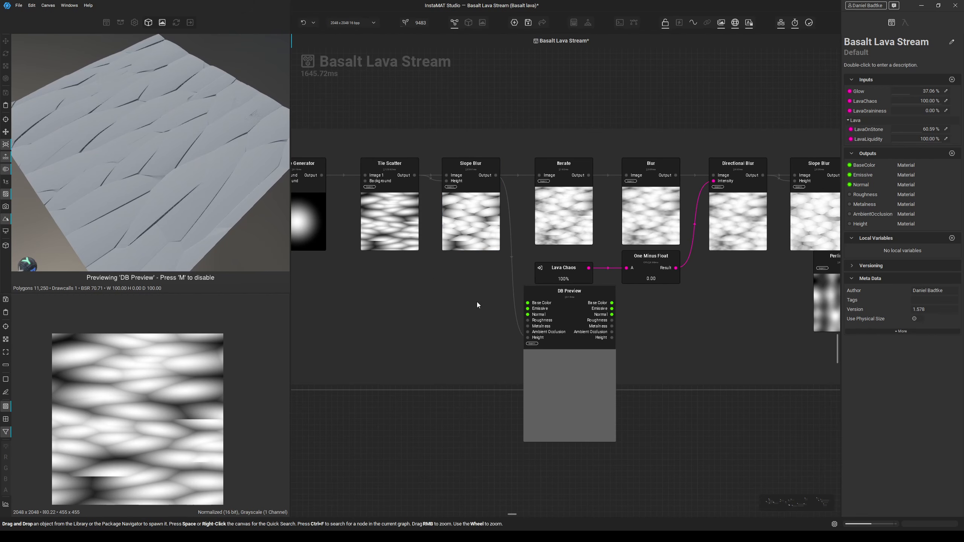
Move the DB Preview along the chain, connect the Iterate's output to its Height input, and view the Slope Blur and Iterate settings.
middle_drag(533, 371, 457, 362)
drag(484, 355, 559, 372)
drag(512, 164, 525, 345)
click(385, 195)
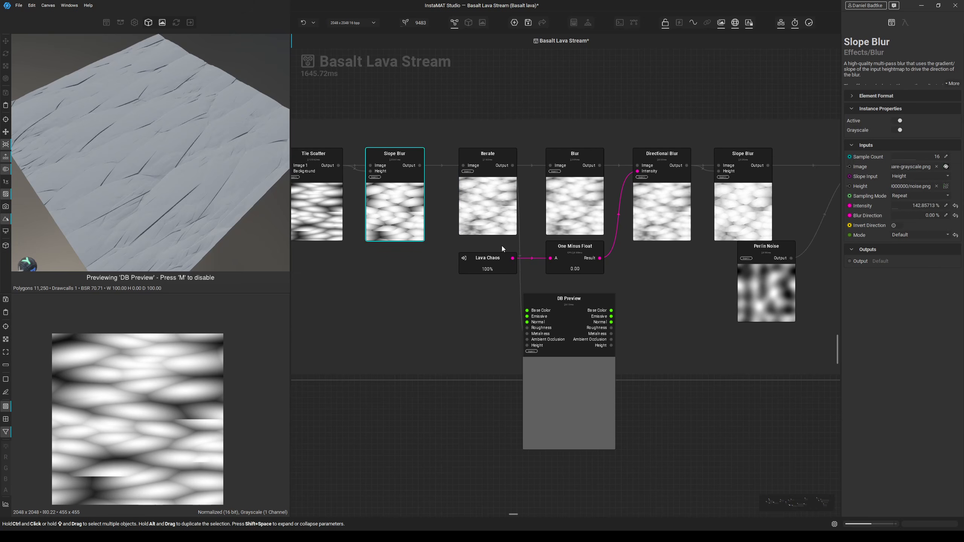
click(491, 203)
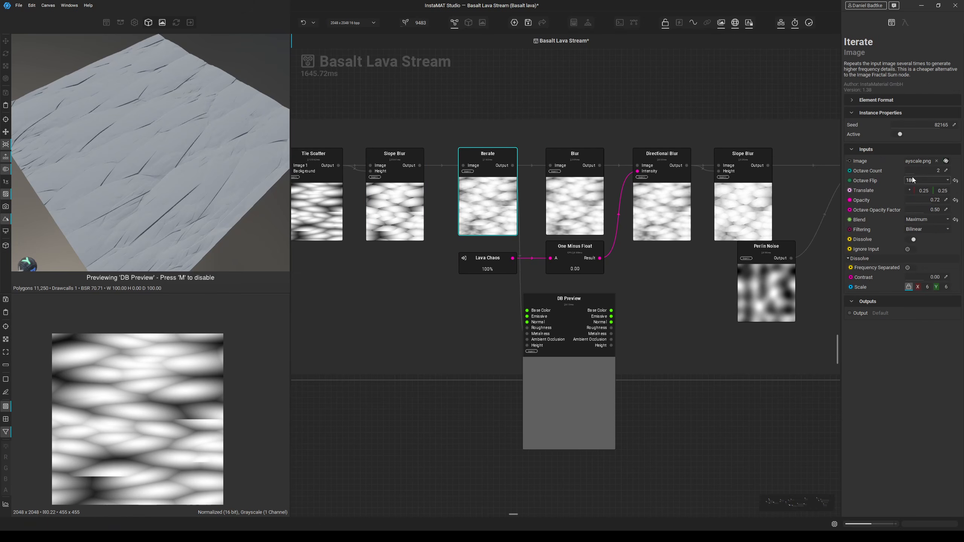
Connect the Blur's output to the DB Preview's Height input and move the DB Preview below the Perlin Noise.
middle_drag(606, 220, 511, 205)
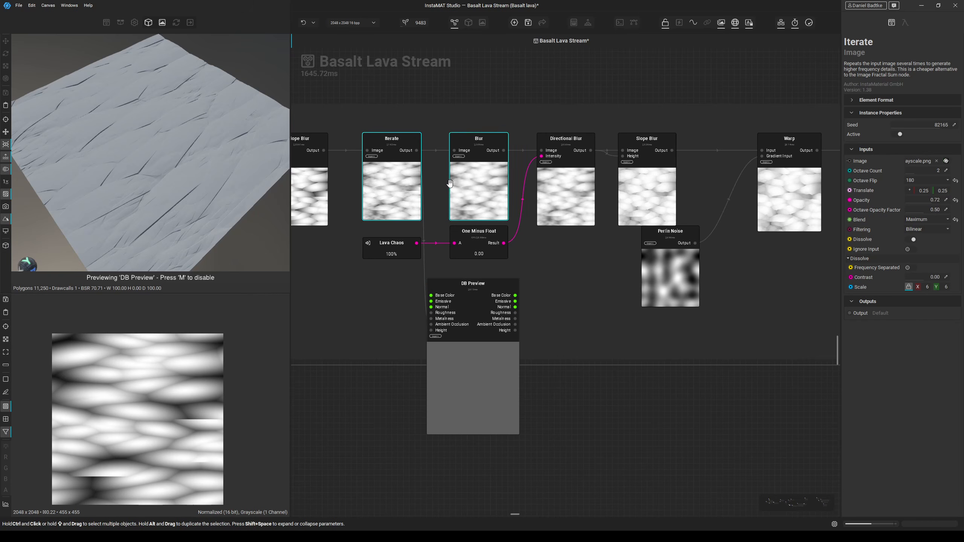
drag(502, 151, 425, 331)
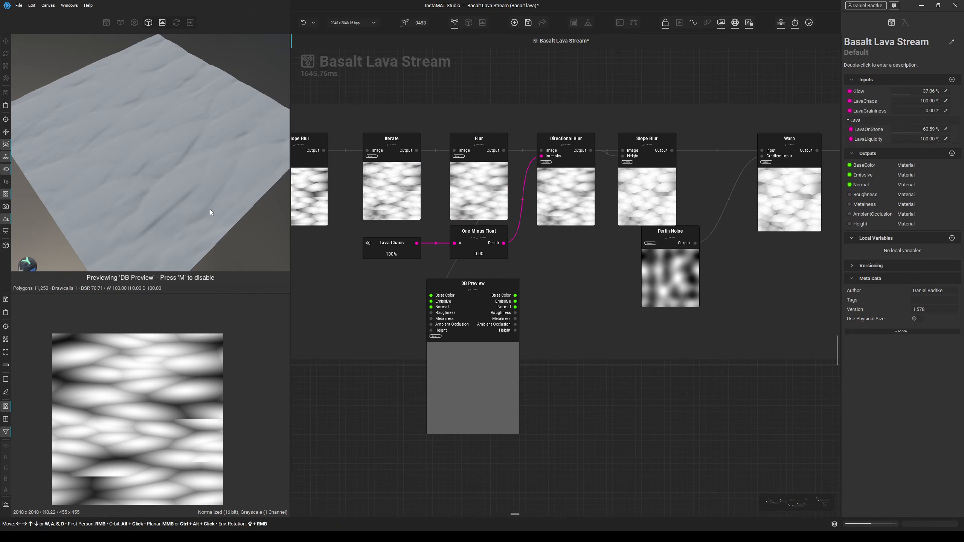
drag(445, 368, 621, 400)
View the Directional Blur's settings and connect its output to the DB Preview's Height input.
middle_drag(538, 324, 482, 321)
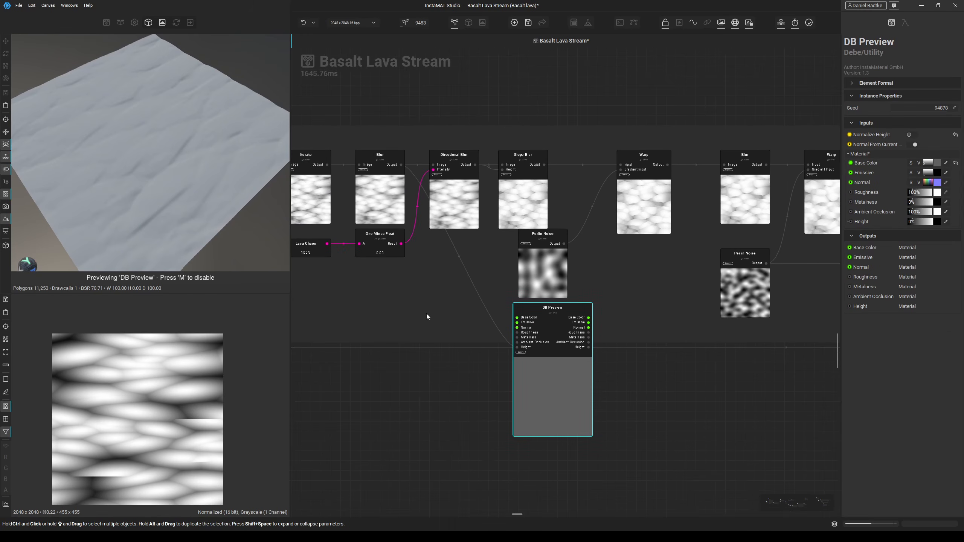
click(474, 167)
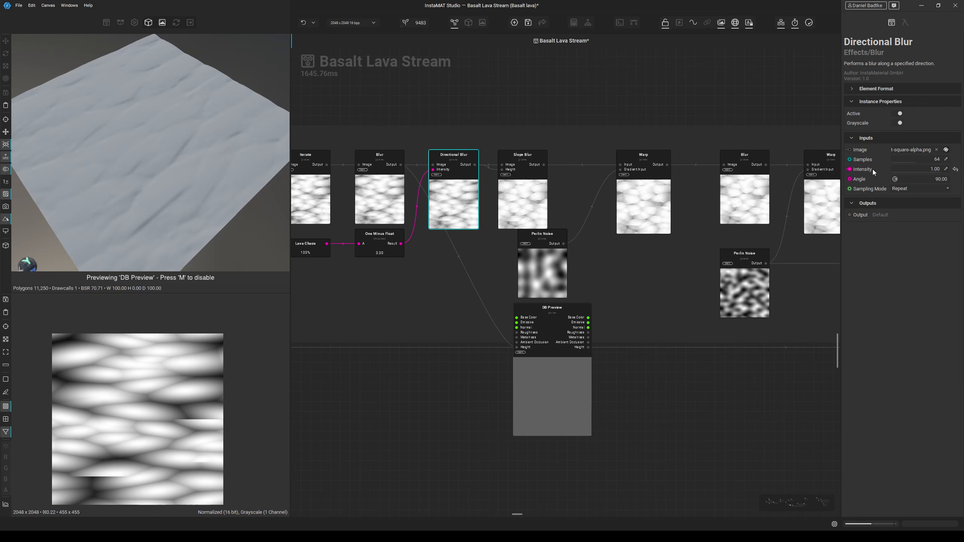
drag(474, 164, 509, 335)
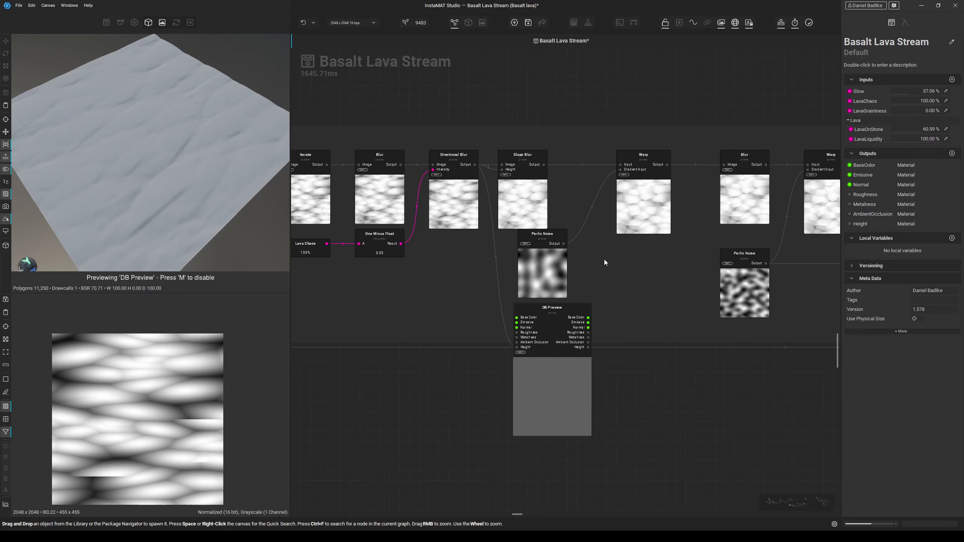
Move the DB Preview further along the graph and place the Perlin Noise directly below the second Slope Blur.
drag(620, 268, 538, 254)
drag(472, 354, 530, 368)
drag(463, 236, 442, 250)
Compare the images of the Directional Blur and the second Slope Blur, and connect that Slope Blur's output to the DB Preview's Height input.
click(443, 193)
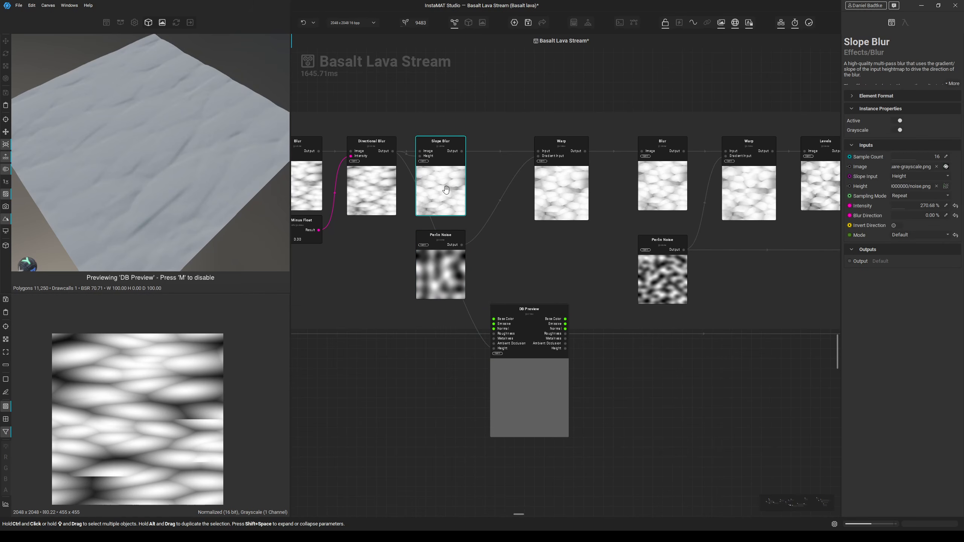
ctrl+click(384, 178)
click(383, 178)
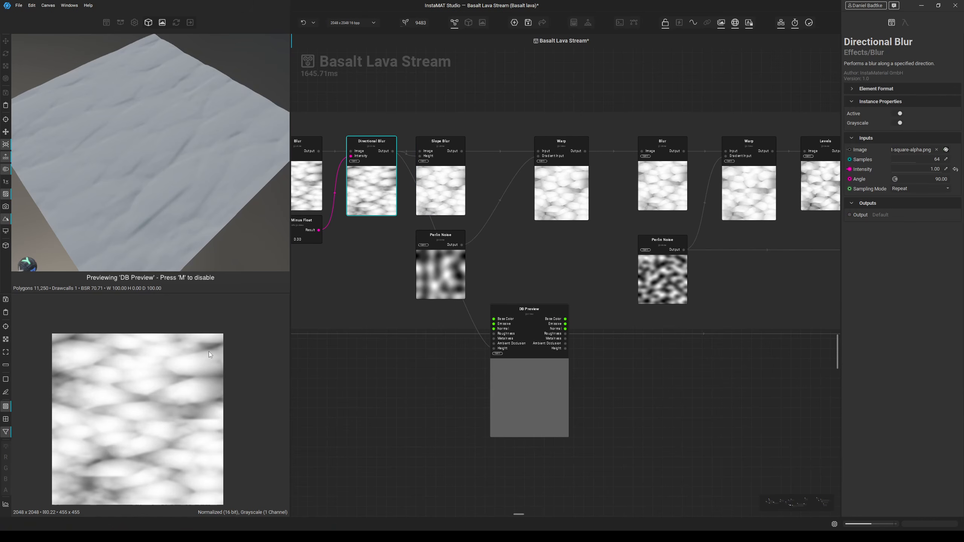
click(442, 176)
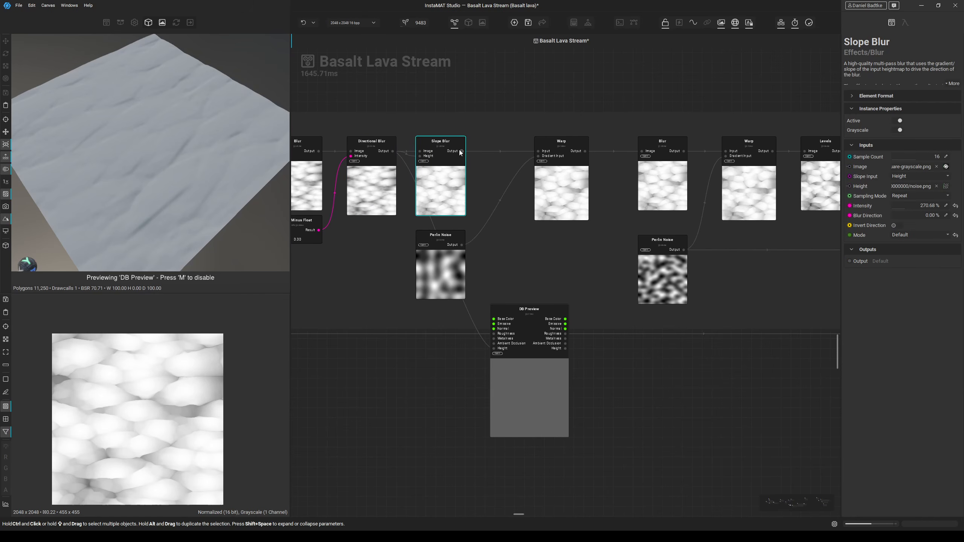
drag(462, 151, 534, 370)
View the first Perlin Noise's settings, move the DB Preview further along, and connect the first Warp's output to its Height input.
click(422, 268)
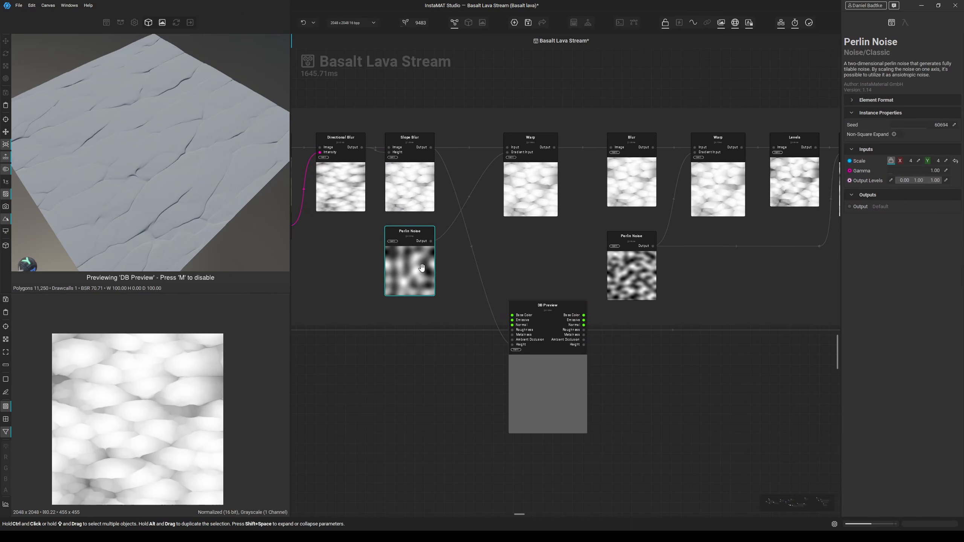
middle_drag(528, 239, 493, 239)
drag(510, 354, 553, 354)
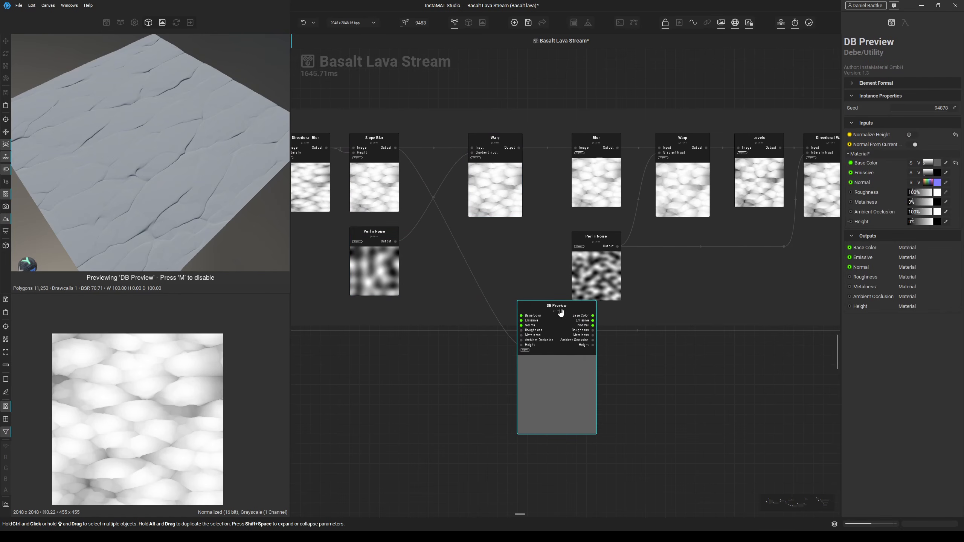
drag(519, 148, 521, 346)
Move the DB Preview above the Lava Base group and connect the output of the Blur following the first Warp to its Height input.
middle_drag(510, 368, 411, 366)
drag(458, 383, 580, 304)
middle_drag(574, 306, 549, 379)
drag(548, 379, 570, 159)
middle_drag(570, 159, 557, 193)
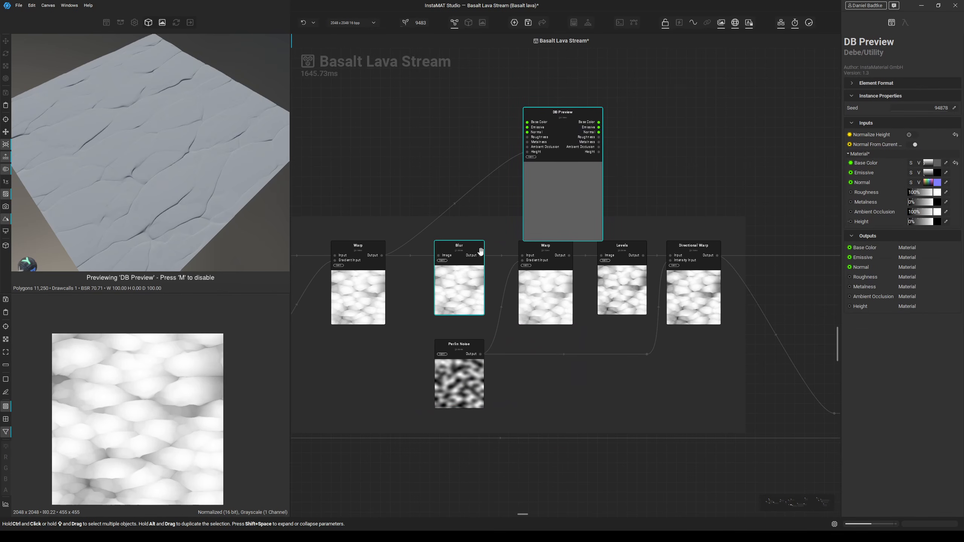
drag(480, 254, 522, 152)
Move the DB Preview aside, view the settings of the second Warp and its Perlin Noise, and connect this Warp's output to the Height input.
middle_drag(461, 152, 362, 147)
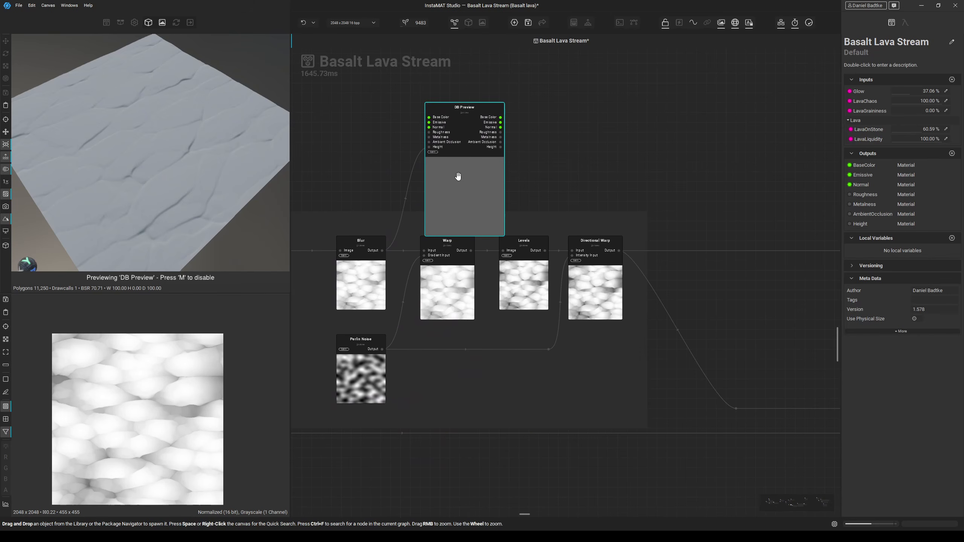
drag(459, 177, 518, 174)
click(448, 296)
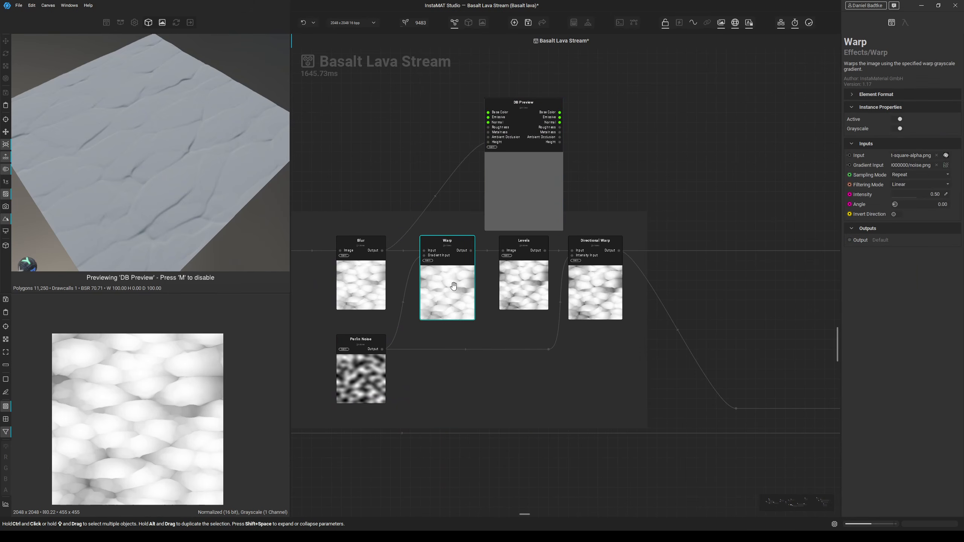
click(370, 372)
middle_drag(517, 198, 493, 203)
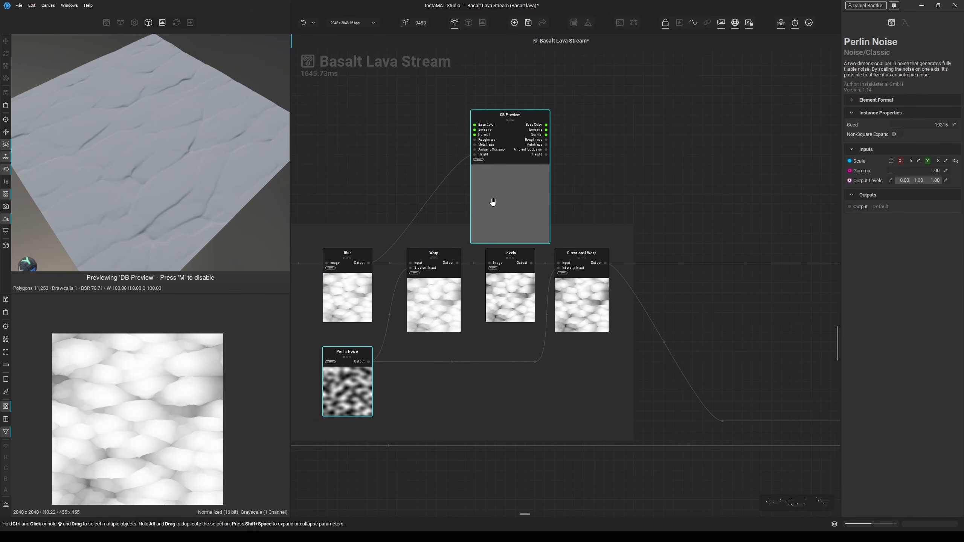
click(493, 201)
drag(489, 153, 461, 261)
Move the DB Preview above the Directional Warp and view the Levels node's histogram and settings.
middle_drag(529, 205, 508, 198)
drag(508, 199, 549, 195)
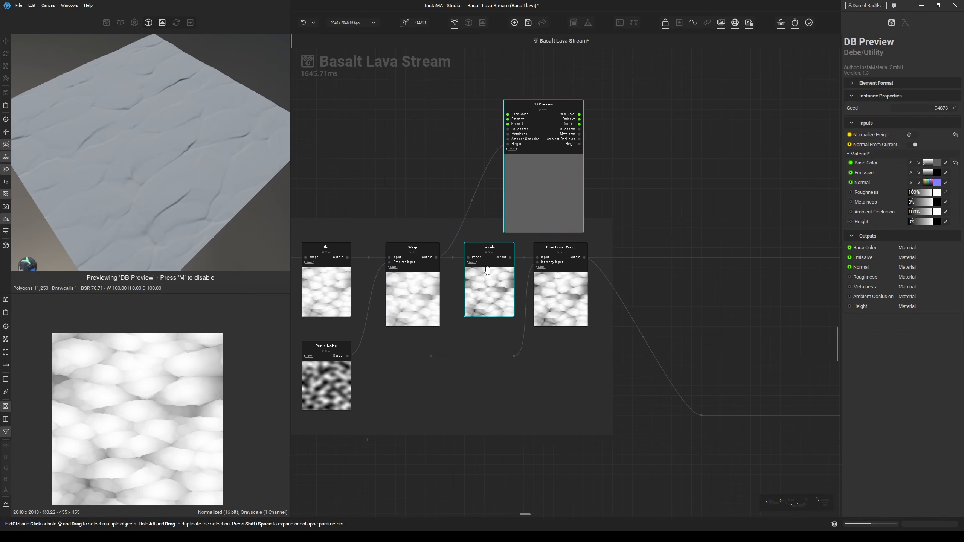
click(485, 294)
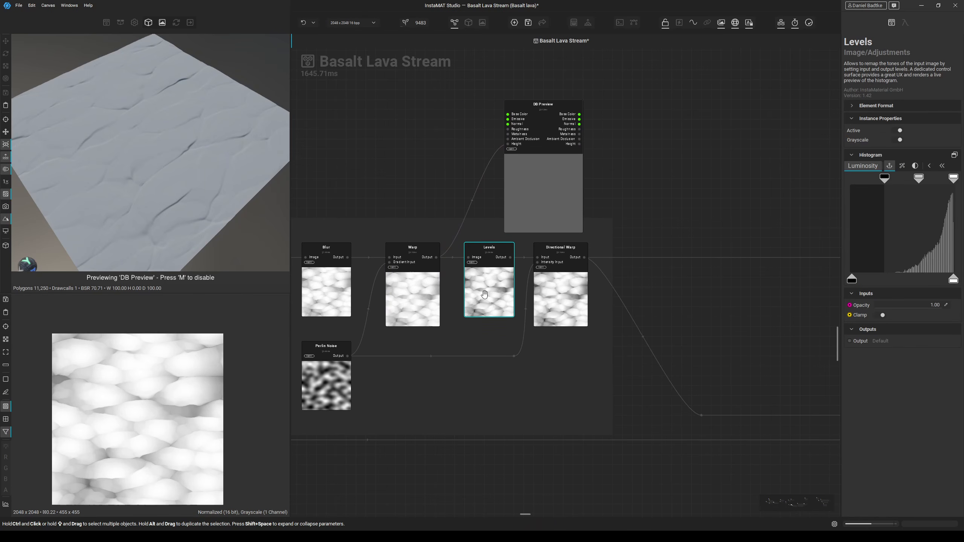
Move the DB Preview past the end of Lava Base, view the Directional Warp's settings, and connect its output to the Height input.
middle_drag(572, 194, 503, 224)
drag(493, 201, 586, 201)
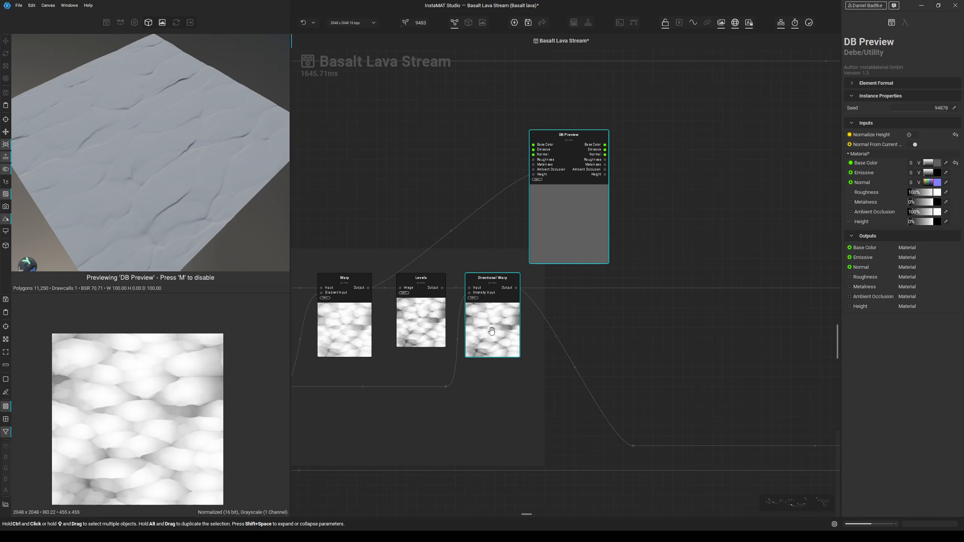
click(491, 331)
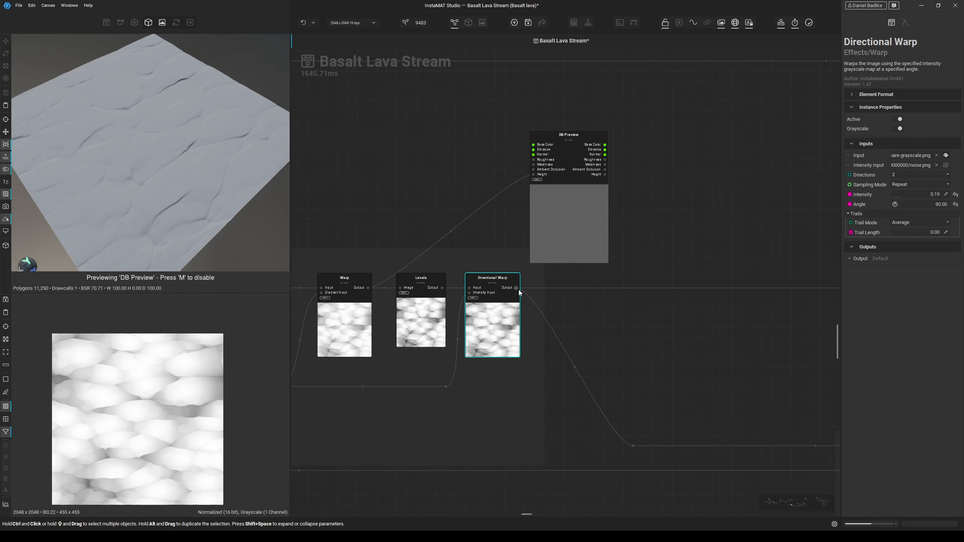
drag(516, 288, 533, 176)
scroll(190, 174, down, 2)
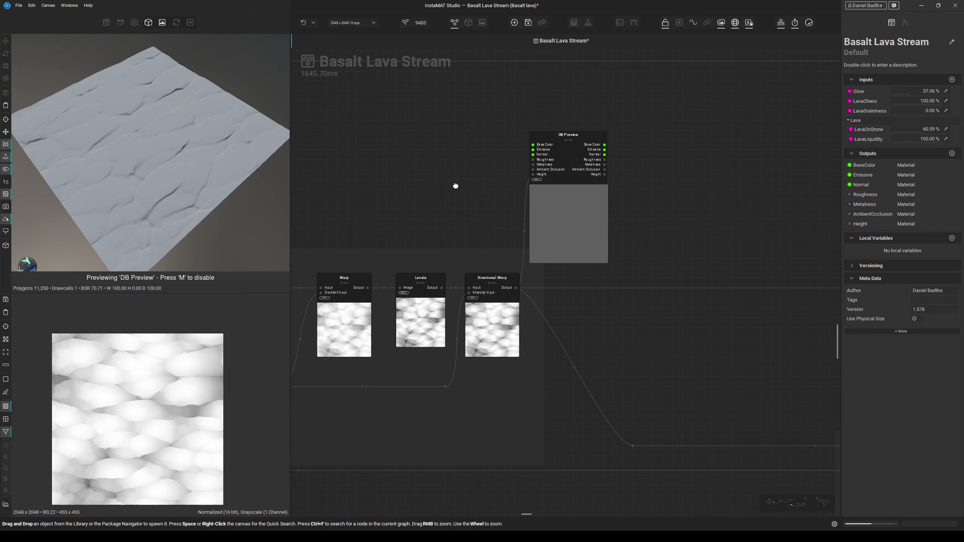
Move the DB Preview to the Lava Main Details group, placing it above the top row of nodes.
scroll(456, 185, down, 2)
middle_drag(578, 213, 446, 199)
scroll(444, 205, down, 1)
drag(387, 196, 631, 221)
middle_drag(512, 217, 421, 160)
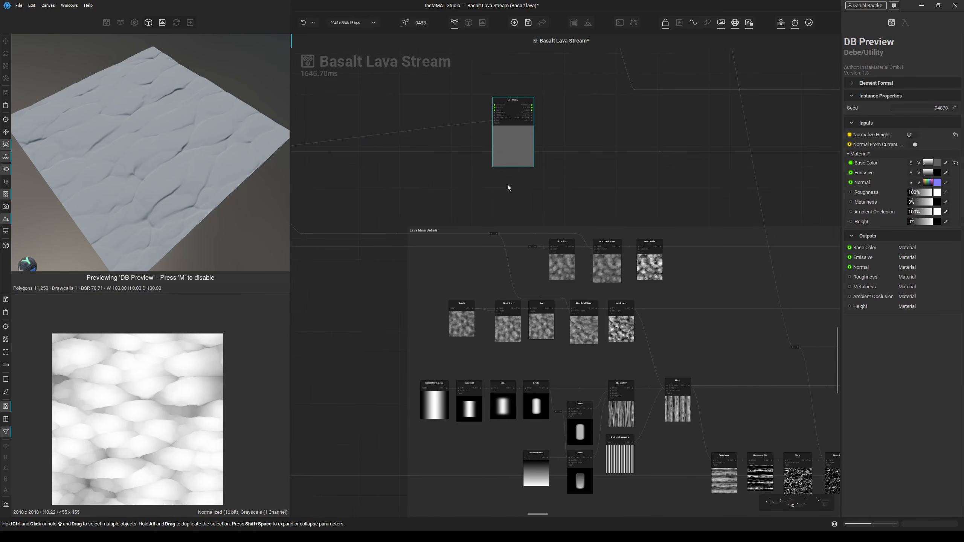
drag(509, 153, 634, 237)
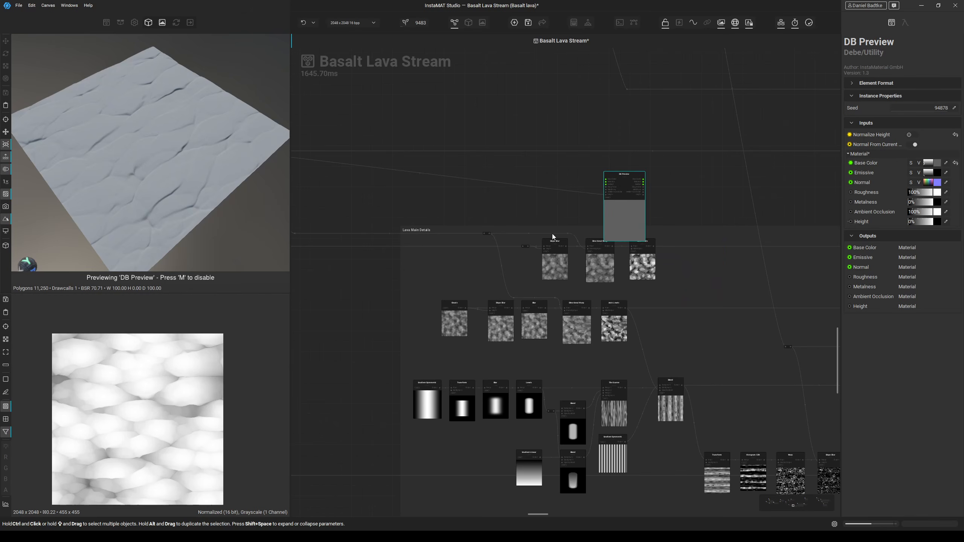
View the Clouds node's image and settings in Lava Main Details and connect its output to the DB Preview's Height input.
scroll(552, 233, up, 2)
middle_drag(498, 284, 533, 236)
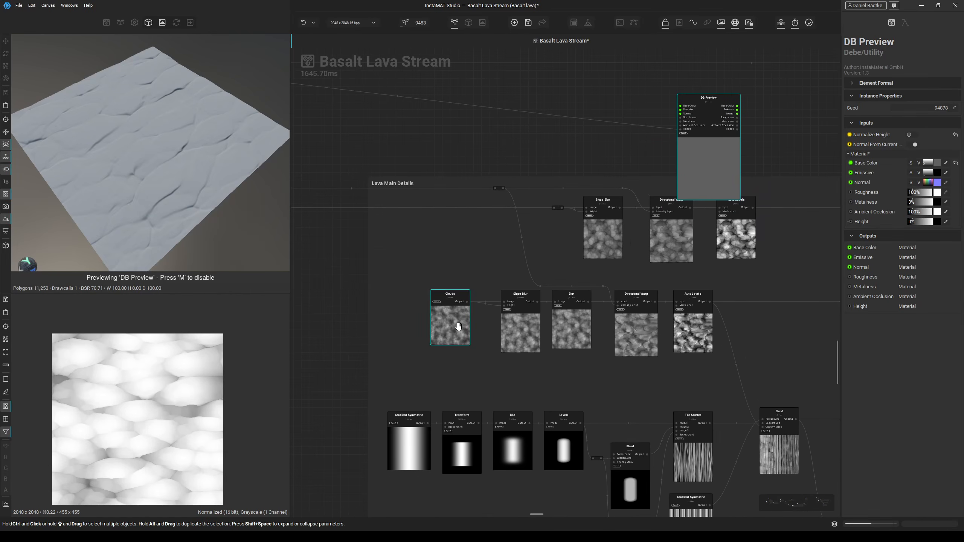
click(458, 326)
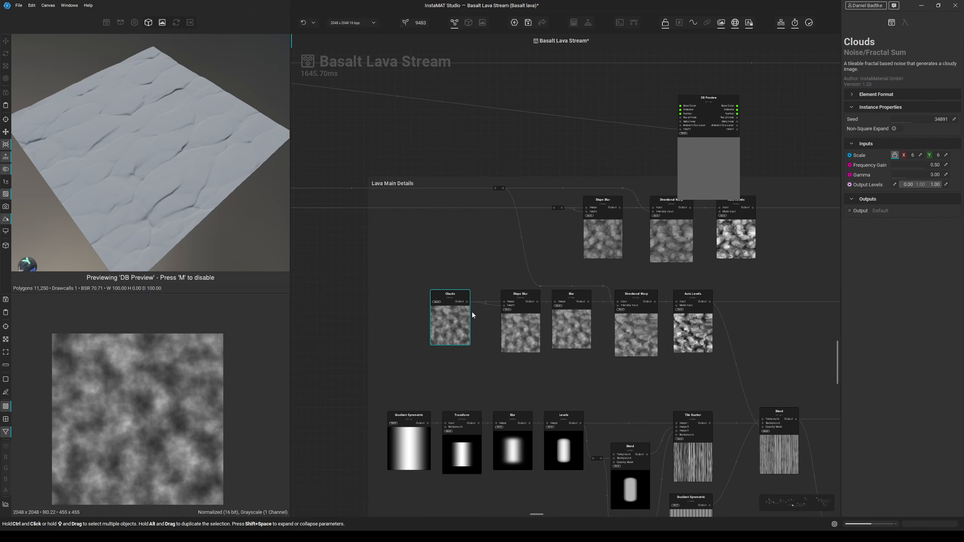
drag(467, 304, 676, 132)
Move the DB Preview inside the Lava Main Details group, placing it beside the Auto Levels that ends the Clouds row.
middle_drag(644, 187, 529, 198)
click(593, 211)
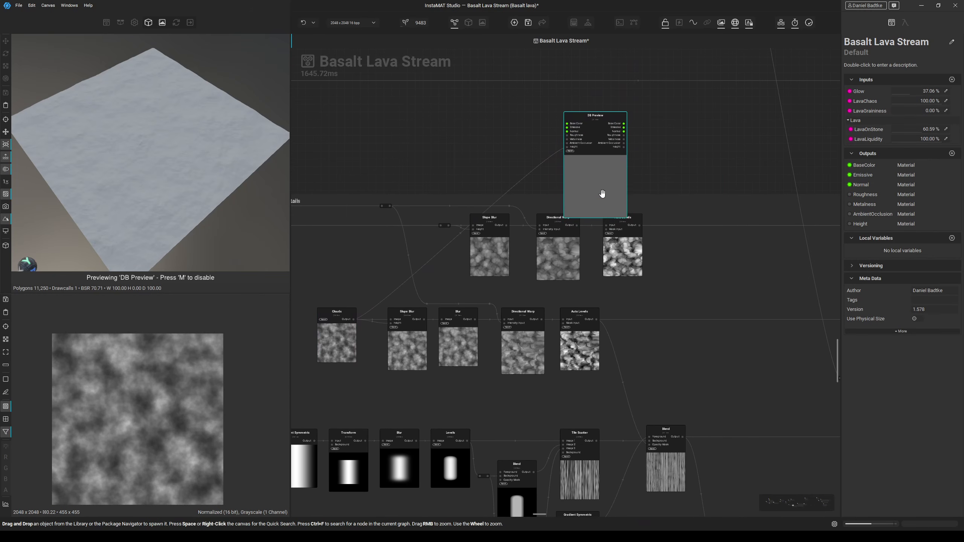
scroll(602, 193, down, 1)
middle_drag(604, 201, 630, 175)
middle_drag(402, 411, 485, 324)
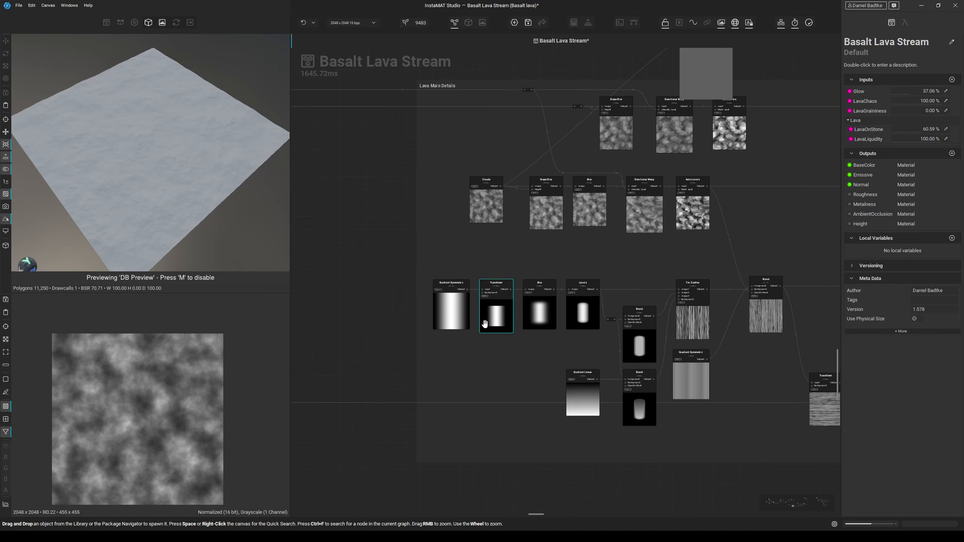
click(460, 312)
middle_drag(668, 122, 582, 172)
drag(626, 129, 718, 286)
middle_drag(718, 286, 730, 238)
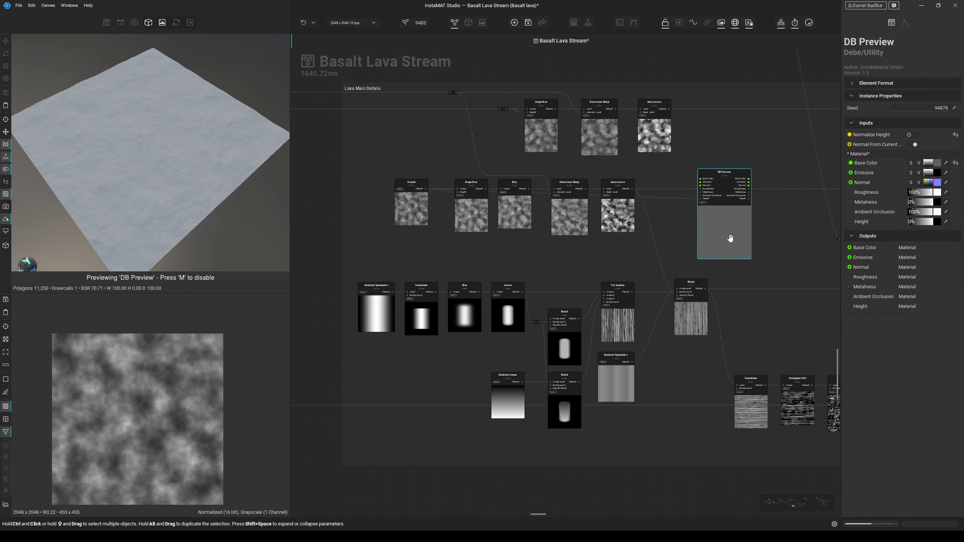
middle_drag(594, 269, 599, 272)
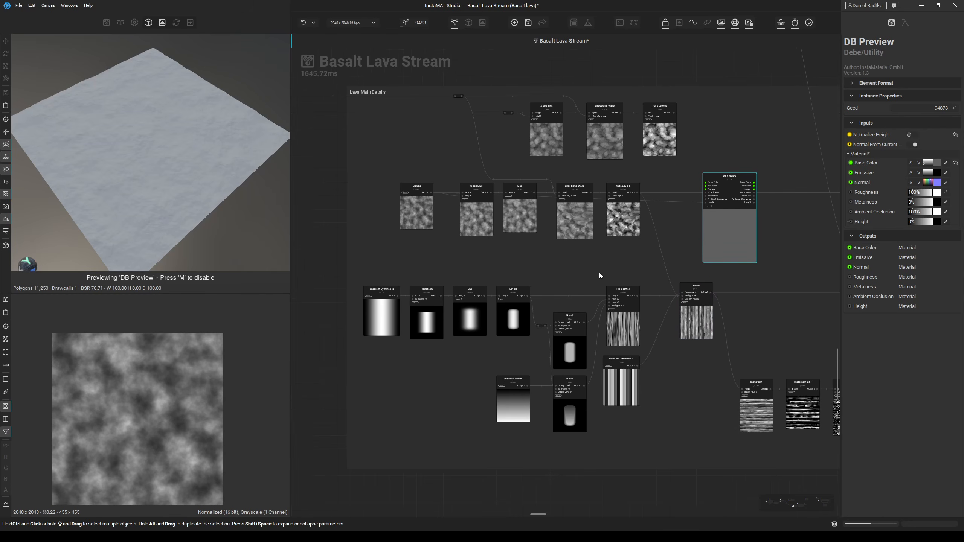
View the images and settings of the Gradient Symmetric, Transform and Blur that start the lower chain of Lava Main Details.
click(384, 322)
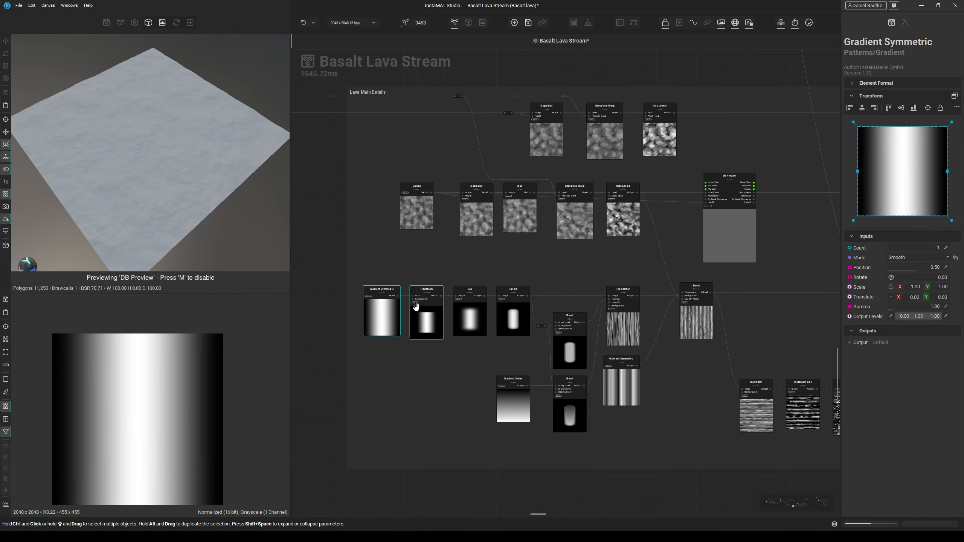
middle_drag(436, 324, 410, 334)
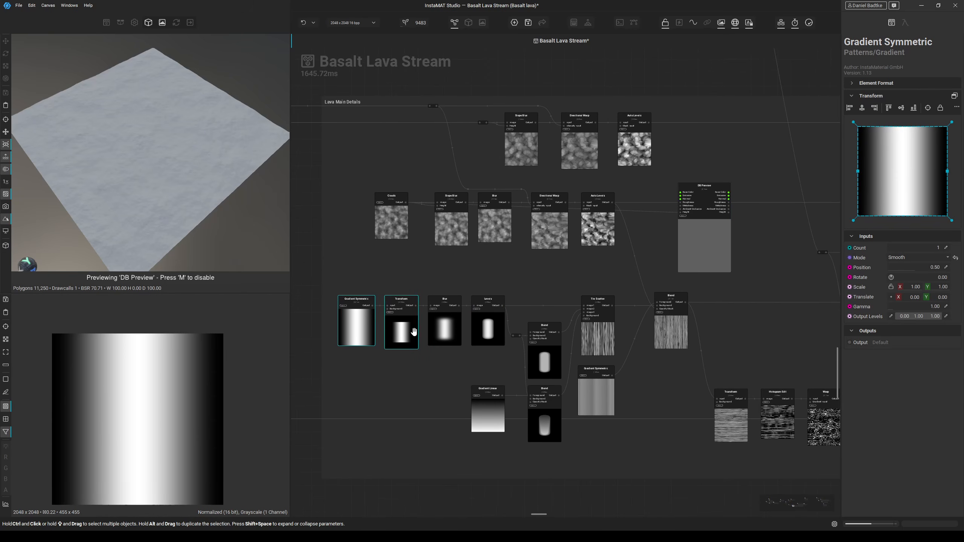
click(410, 333)
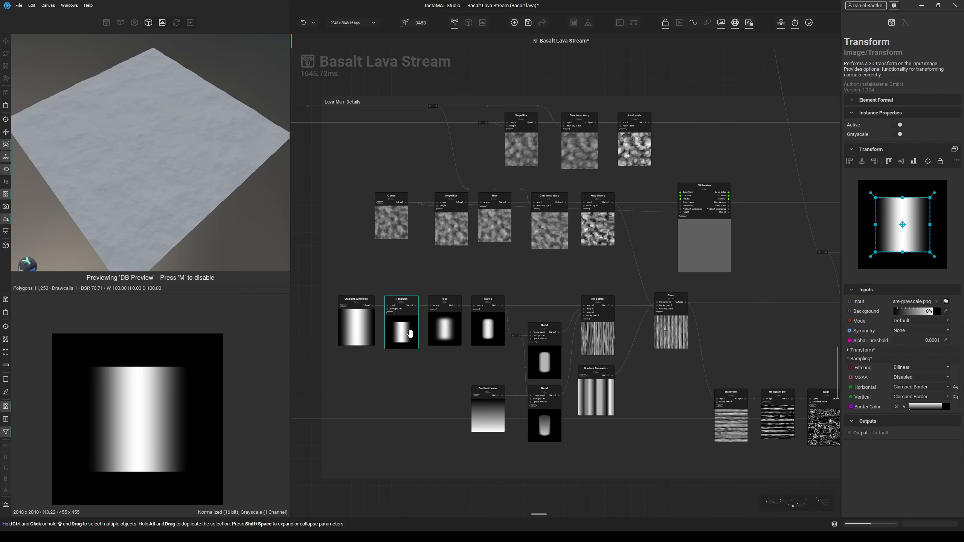
middle_drag(445, 330, 414, 344)
click(429, 333)
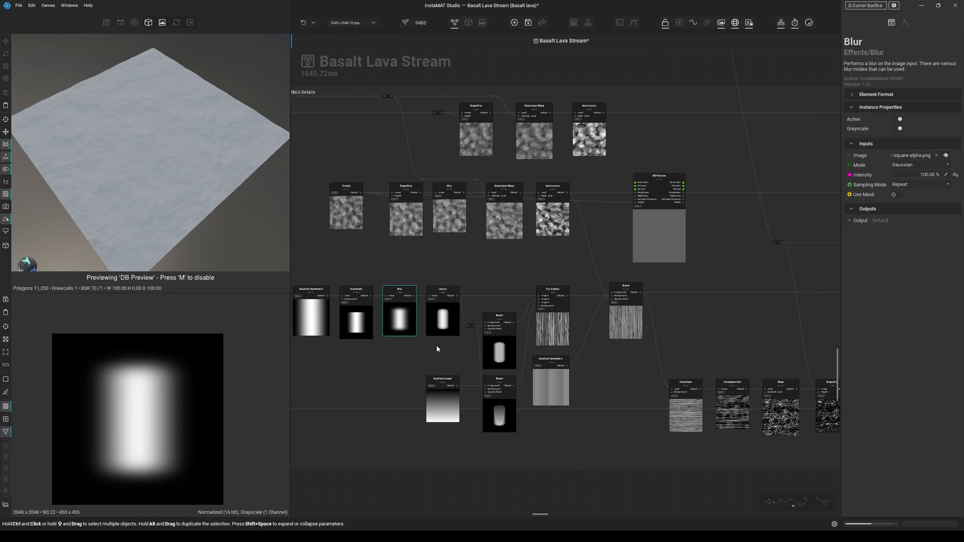
Compare the images and settings of the Levels and the preceding Blur in the lower chain of Lava Main Details.
click(442, 322)
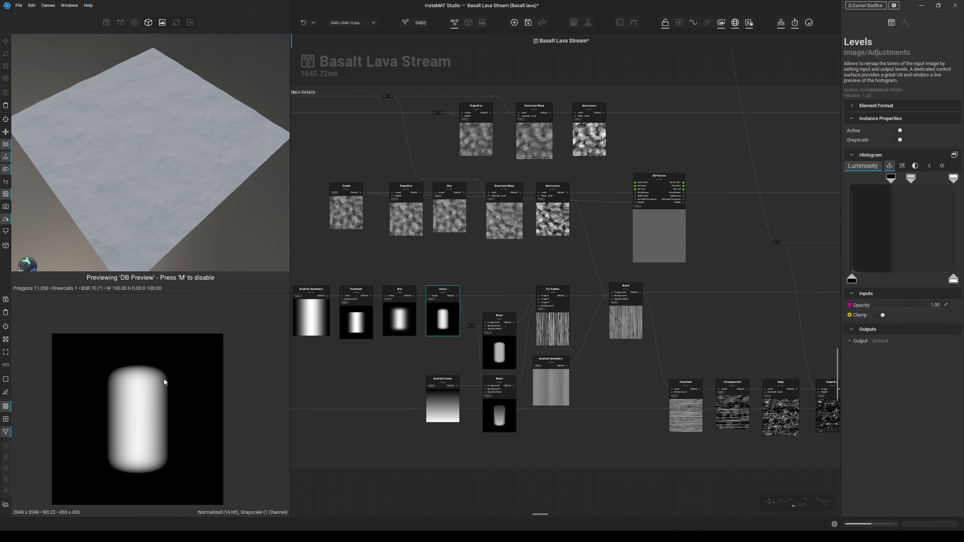
click(404, 317)
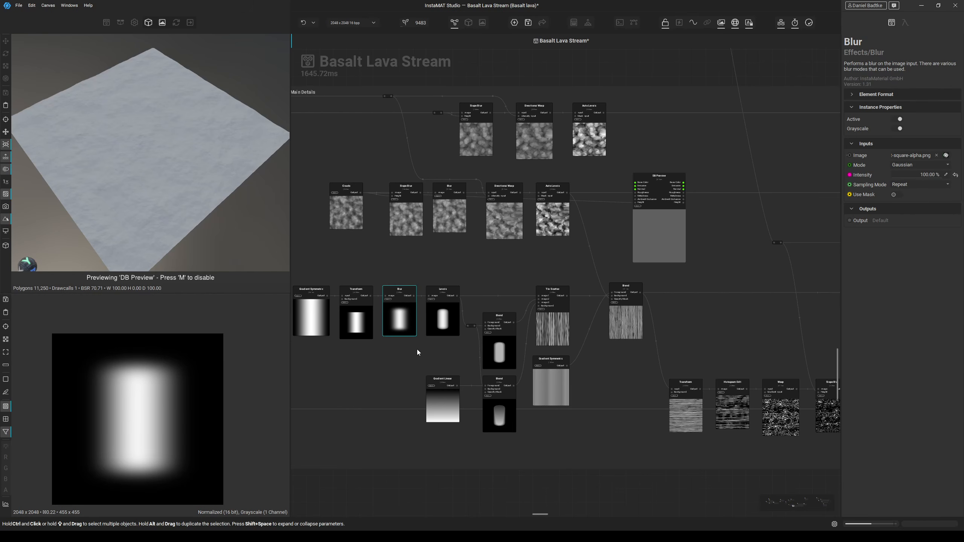
click(440, 326)
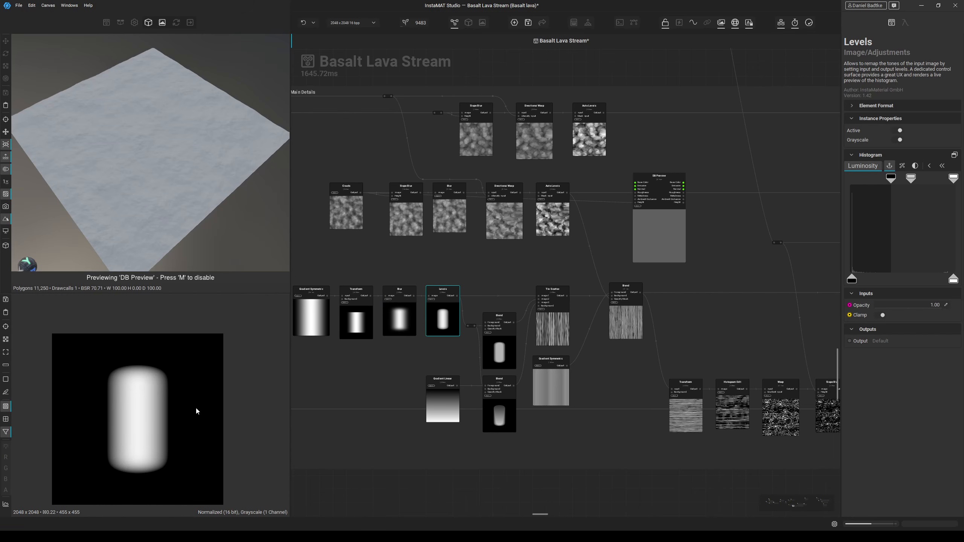
View the Gradient Linear's settings and the images and settings of the two Blend nodes that feed the Tile Scatter.
middle_drag(419, 354, 400, 354)
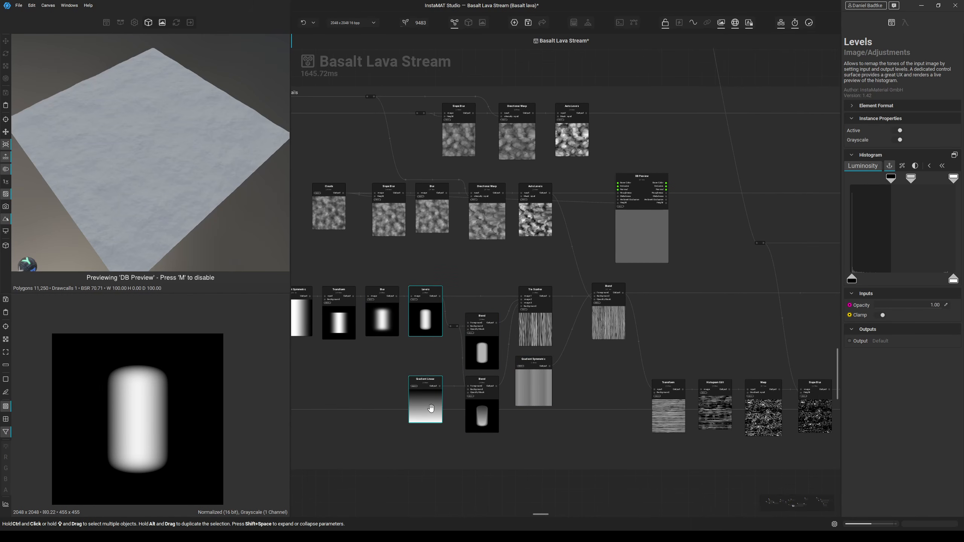
click(428, 403)
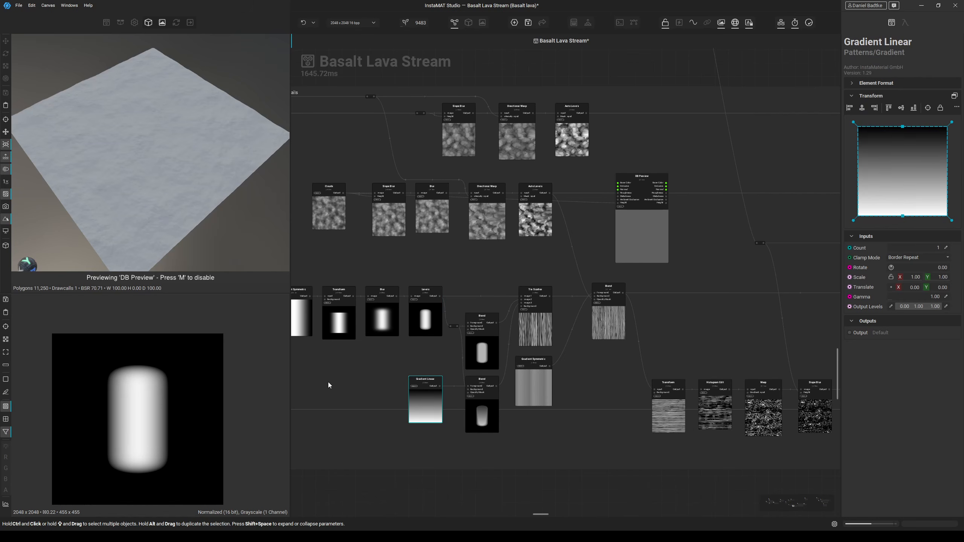
scroll(455, 339, up, 3)
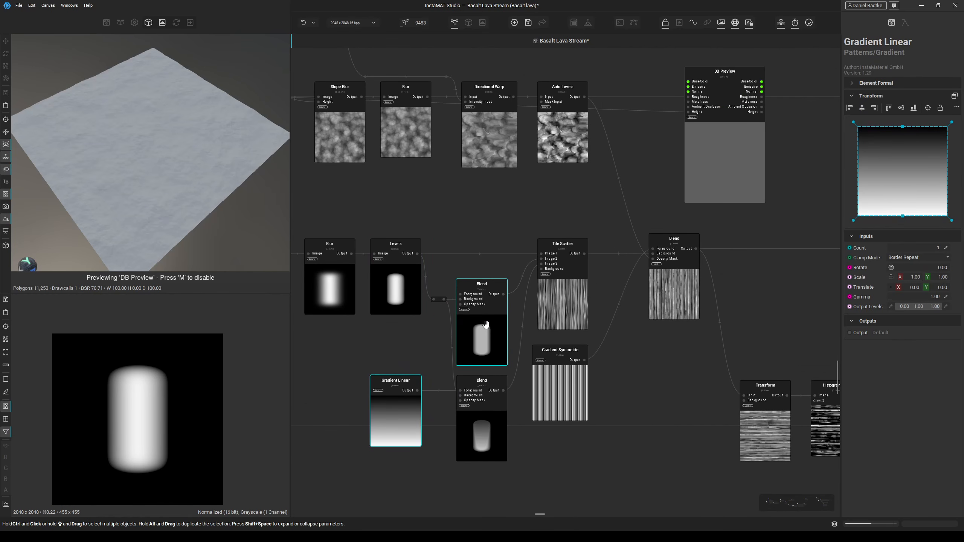
click(486, 324)
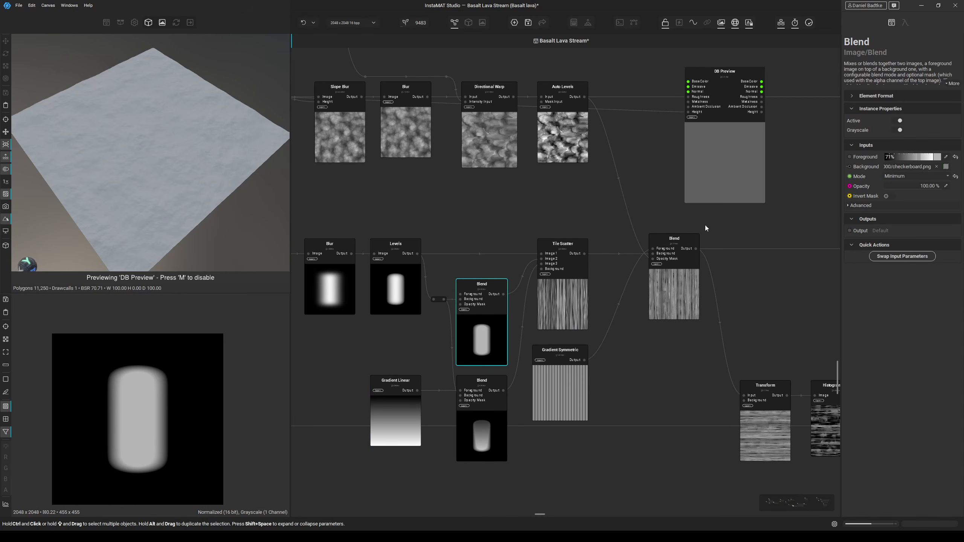
click(490, 424)
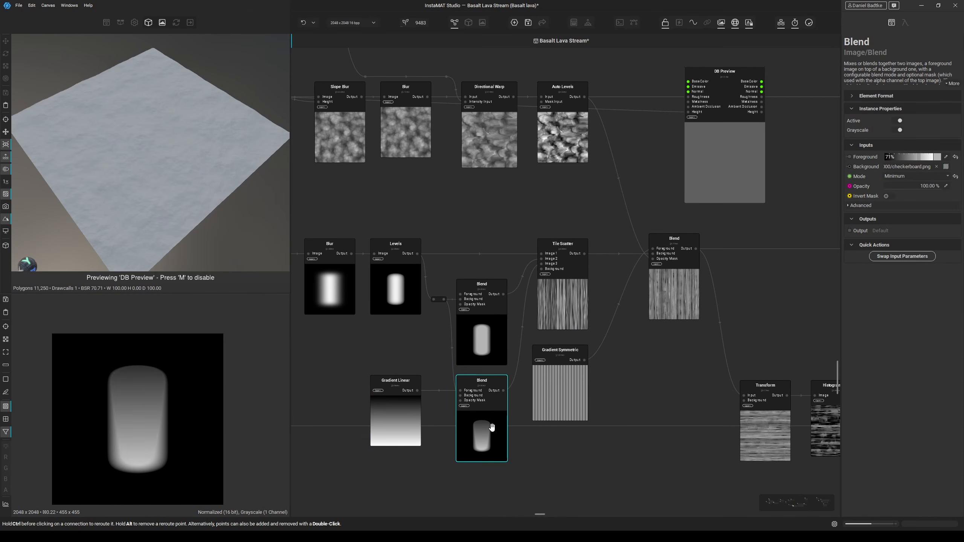
middle_drag(498, 421, 468, 434)
View the Tile Scatter's image and settings and connect its output to the DB Preview's Height input.
click(508, 341)
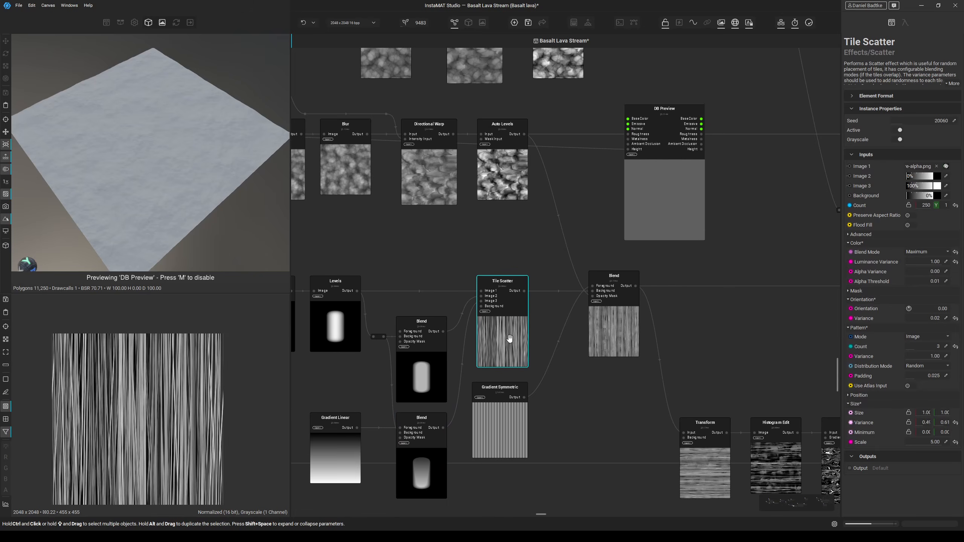
scroll(183, 408, up, 3)
click(631, 156)
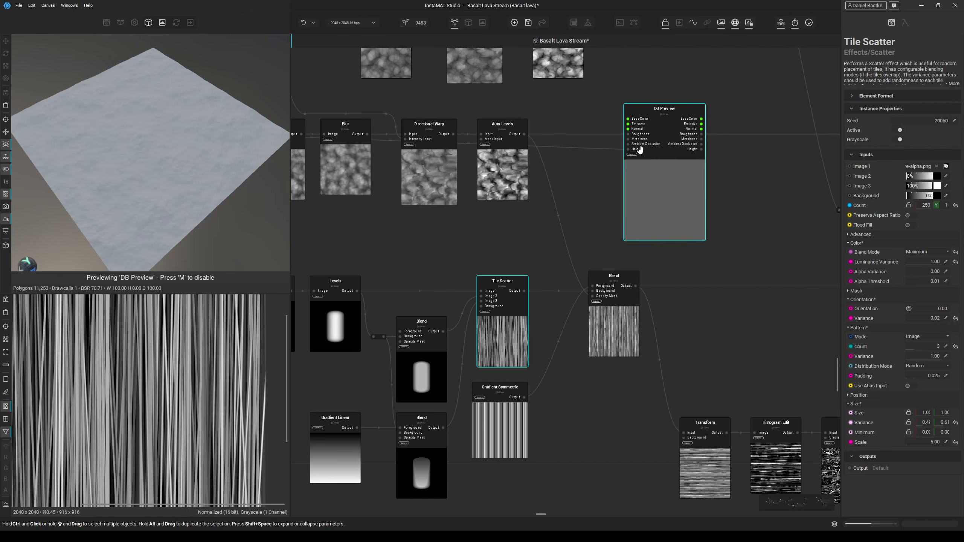
click(529, 291)
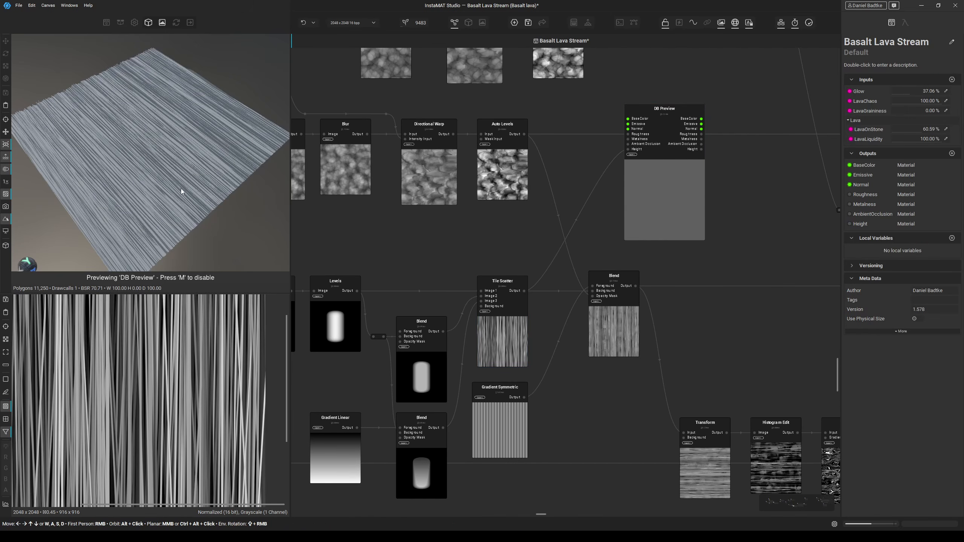
scroll(118, 188, up, 2)
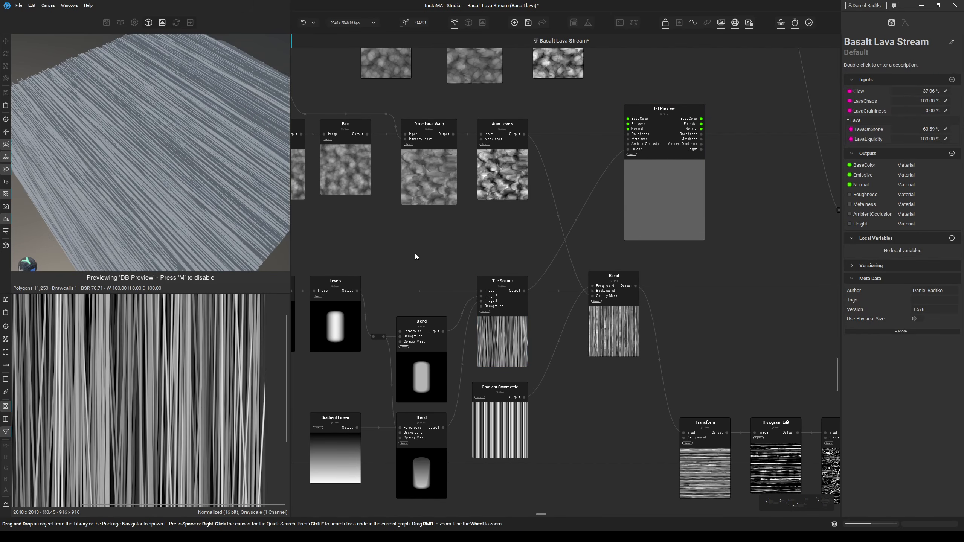
Reposition the DB Preview beside the Auto Levels that ends the Clouds row.
middle_drag(470, 243, 423, 268)
middle_drag(523, 340, 483, 341)
drag(564, 236, 589, 230)
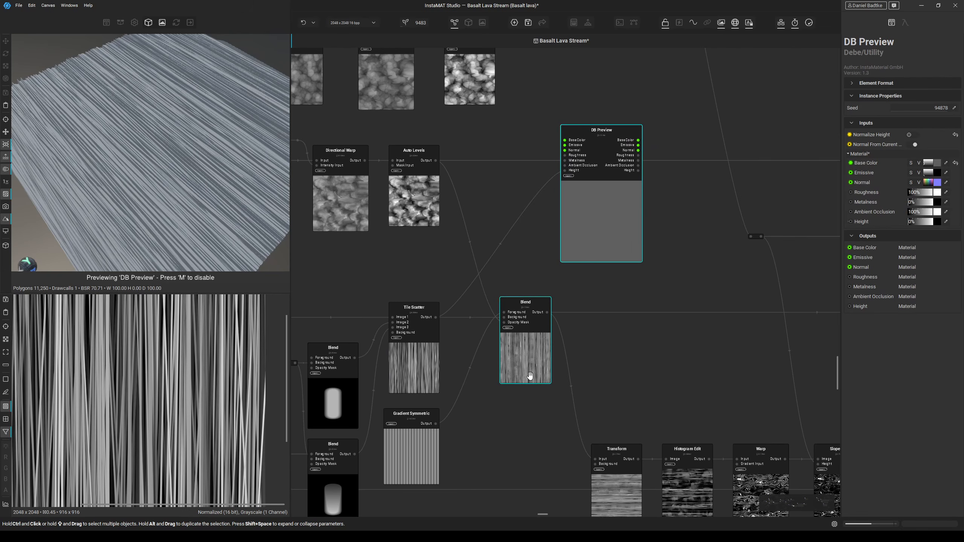
middle_drag(492, 221, 596, 265)
scroll(542, 234, down, 1)
middle_drag(581, 297, 562, 289)
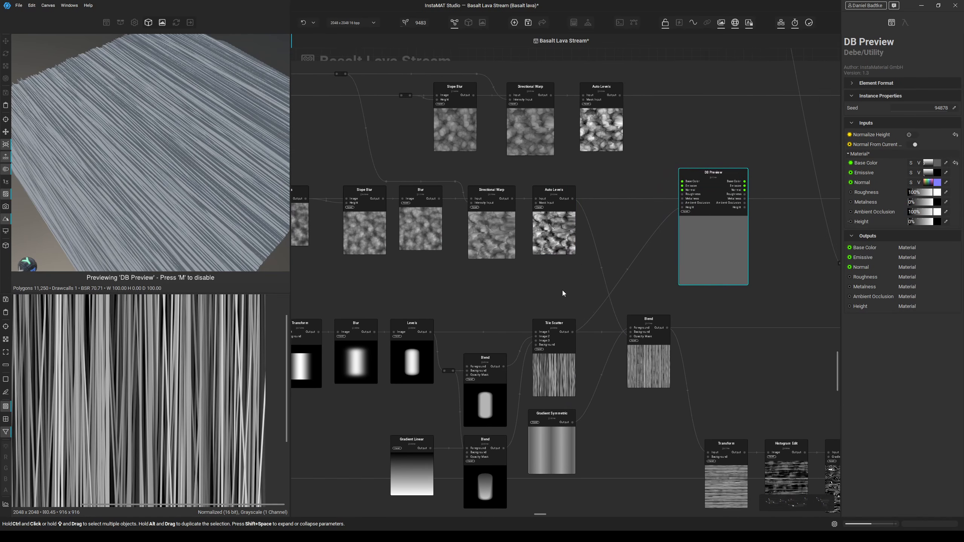
middle_drag(578, 259, 590, 267)
drag(725, 247, 683, 247)
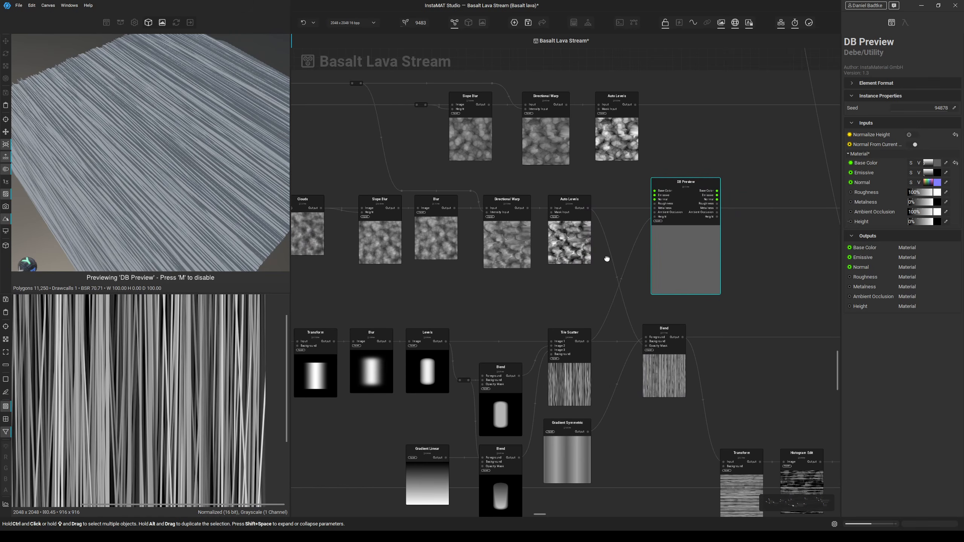
middle_drag(607, 258, 675, 269)
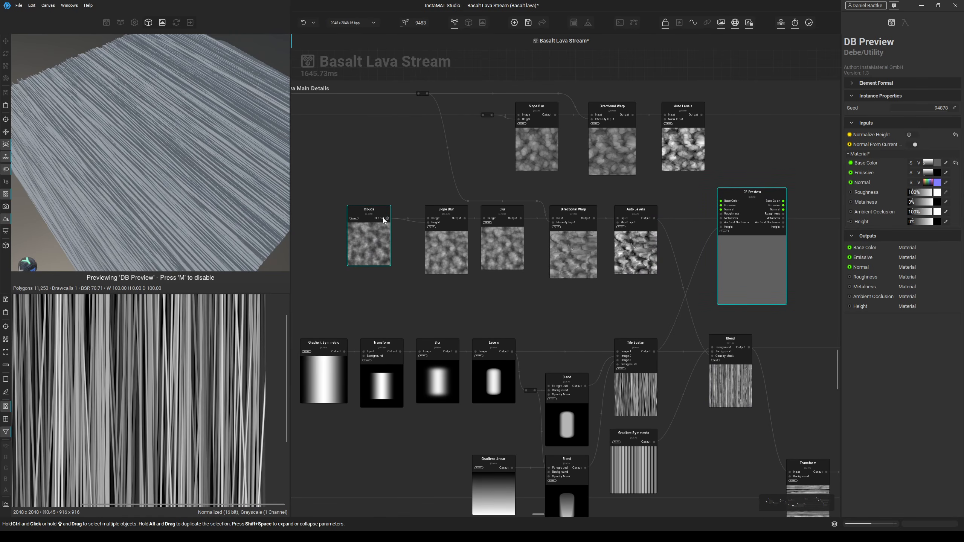
View the settings of the Clouds and Slope Blur and connect the following Blur's output to the DB Preview's Height input.
click(384, 237)
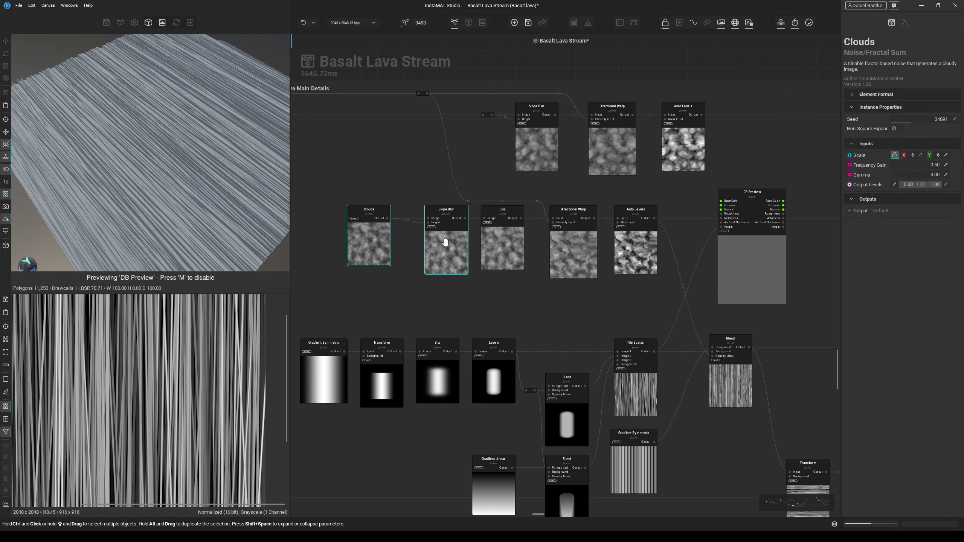
click(445, 241)
ctrl+click(515, 250)
middle_drag(514, 251, 479, 259)
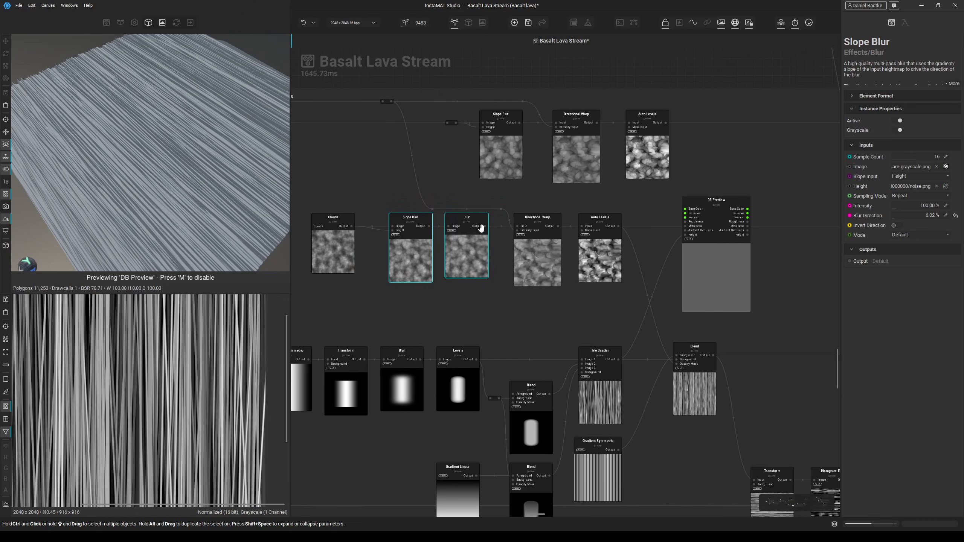
drag(484, 227, 685, 235)
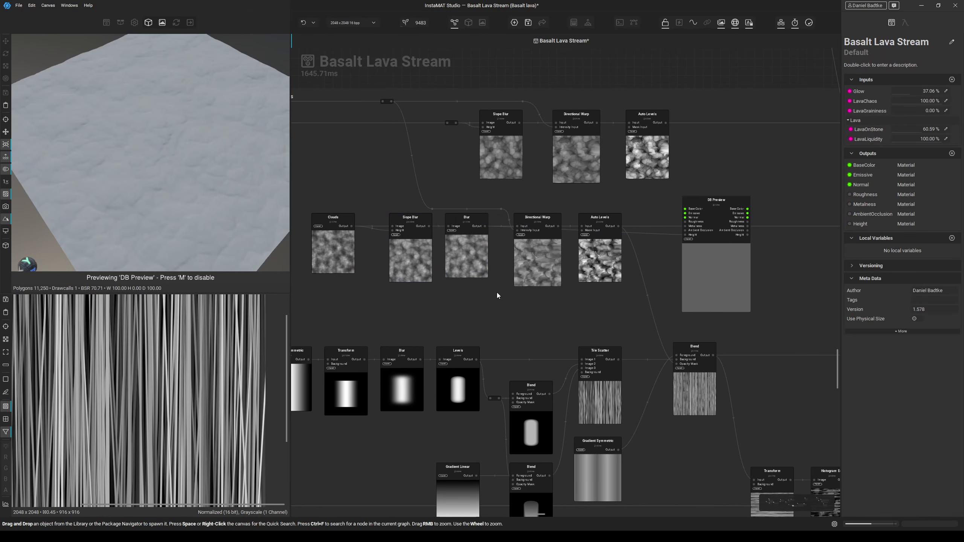
View the settings of the Directional Warp in the Clouds row and the image on its Intensity Input.
middle_drag(499, 329, 462, 333)
click(492, 255)
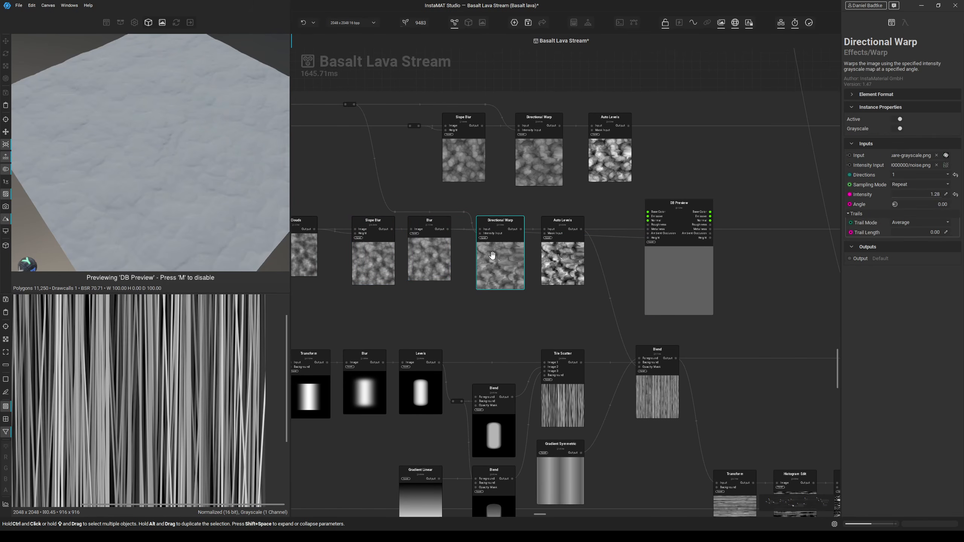
click(480, 235)
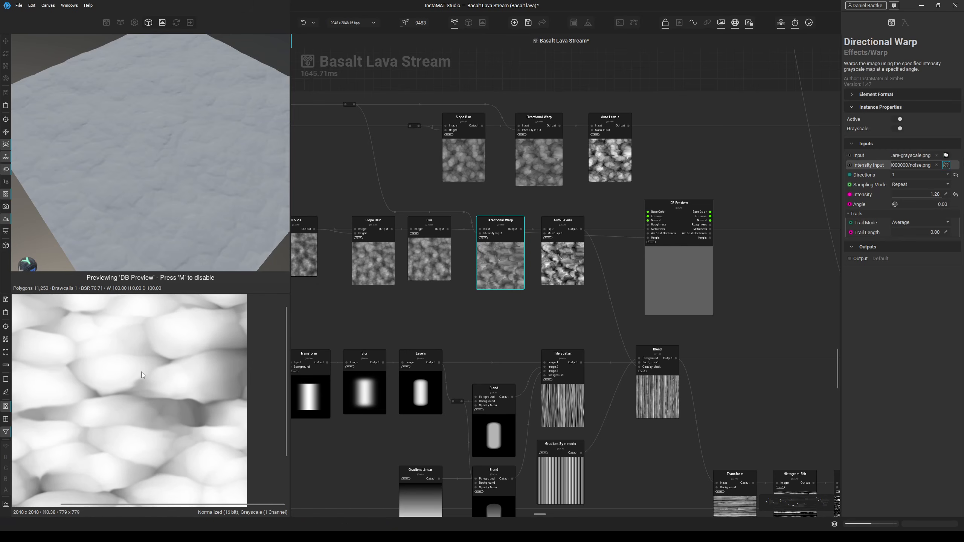
middle_drag(476, 298, 477, 305)
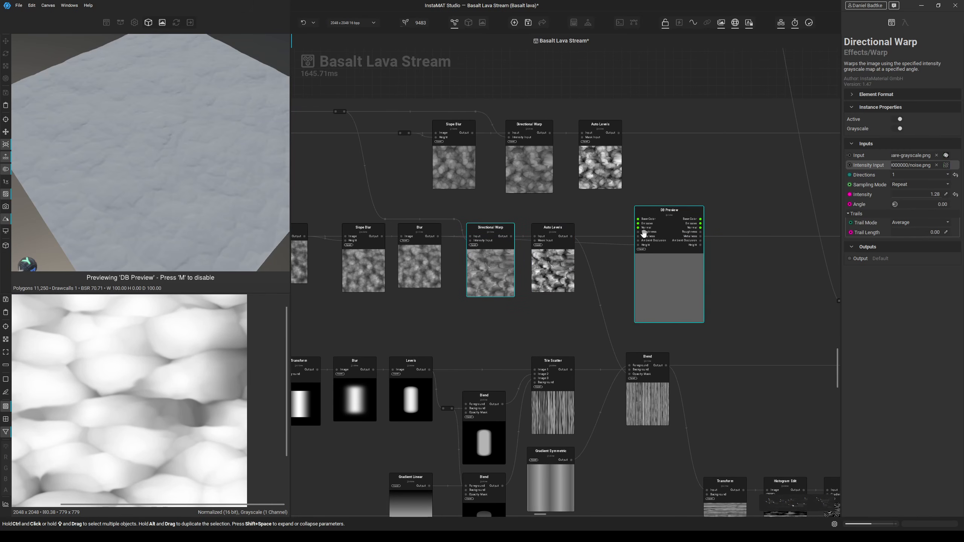
Connect the output of the Auto Levels that ends the Clouds row to the DB Preview's Height input.
click(561, 261)
click(573, 237)
drag(574, 237, 637, 245)
middle_drag(198, 198, 142, 181)
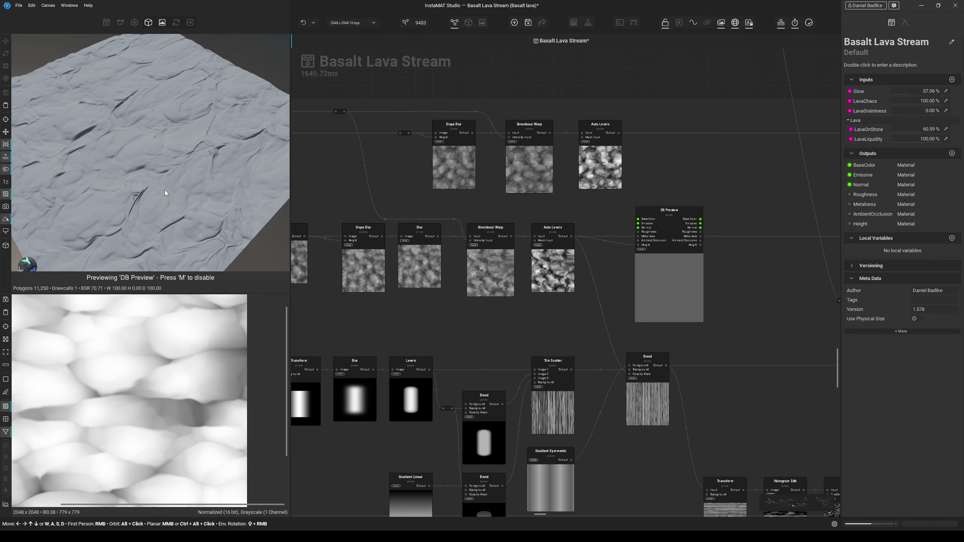
Move the DB Preview down beside the Blend that combines the Auto Levels, Tile Scatter and Gradient Symmetric.
middle_drag(524, 214, 482, 217)
scroll(618, 286, down, 1)
middle_drag(627, 286, 567, 239)
drag(588, 251, 610, 310)
scroll(570, 283, up, 2)
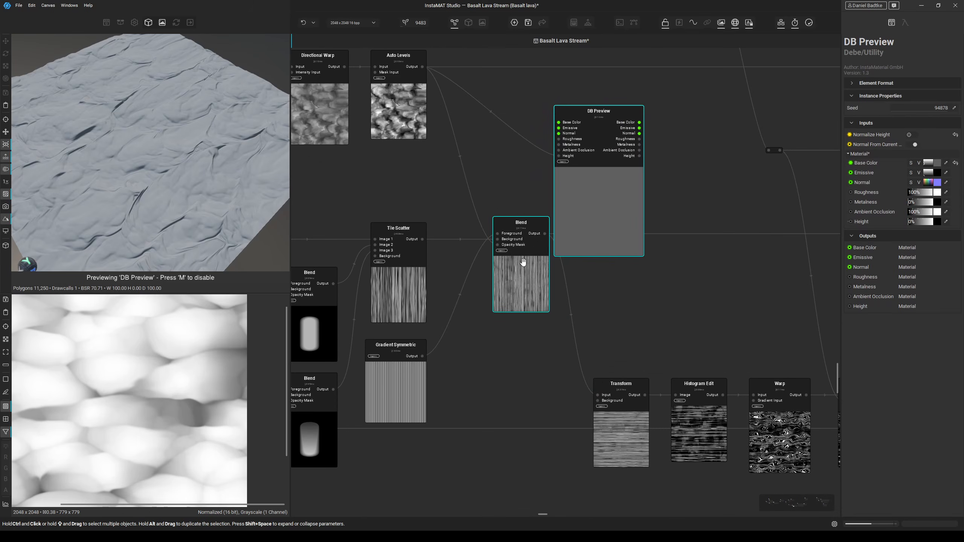
Compare the Blend's image and settings with its Auto Levels, Gradient Symmetric and Tile Scatter inputs.
middle_drag(409, 123, 410, 131)
click(410, 132)
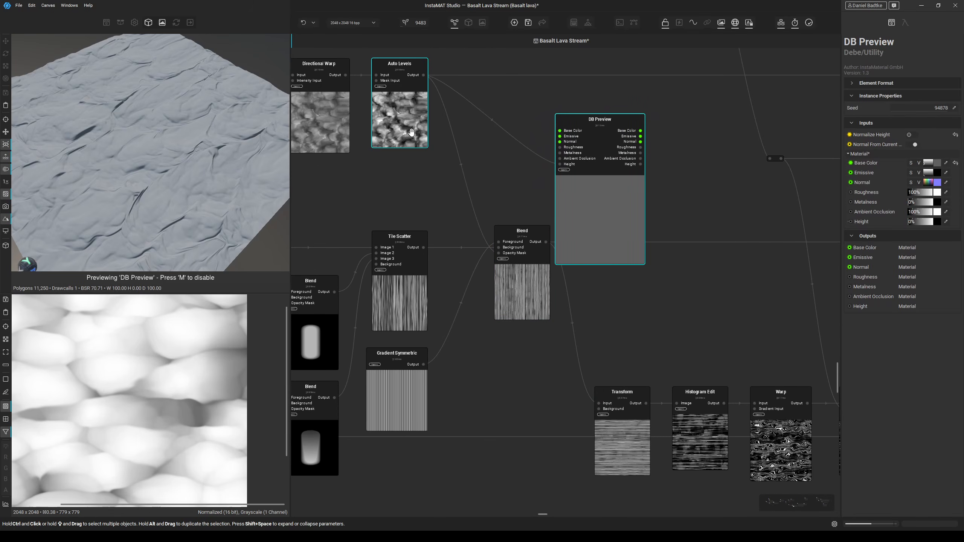
click(514, 289)
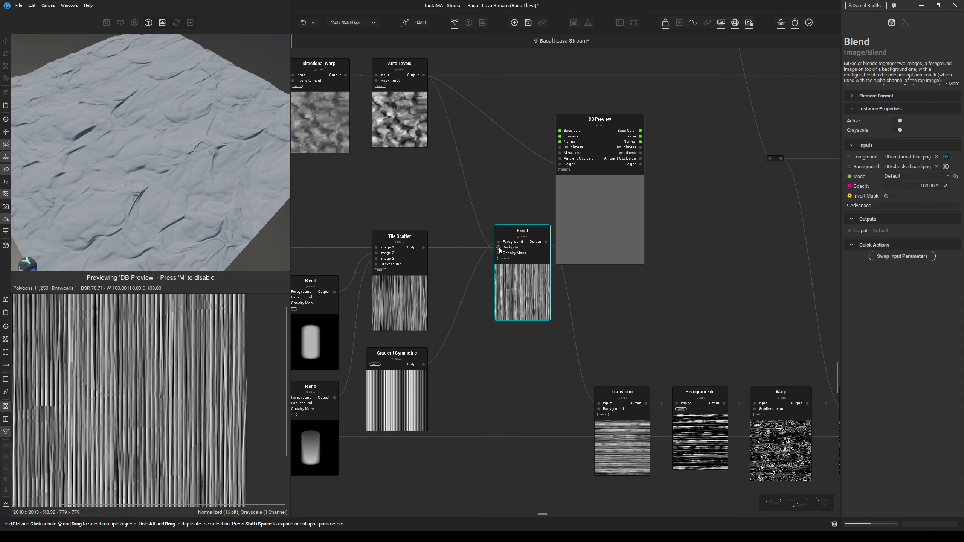
click(404, 381)
click(515, 292)
click(392, 301)
click(501, 298)
click(406, 301)
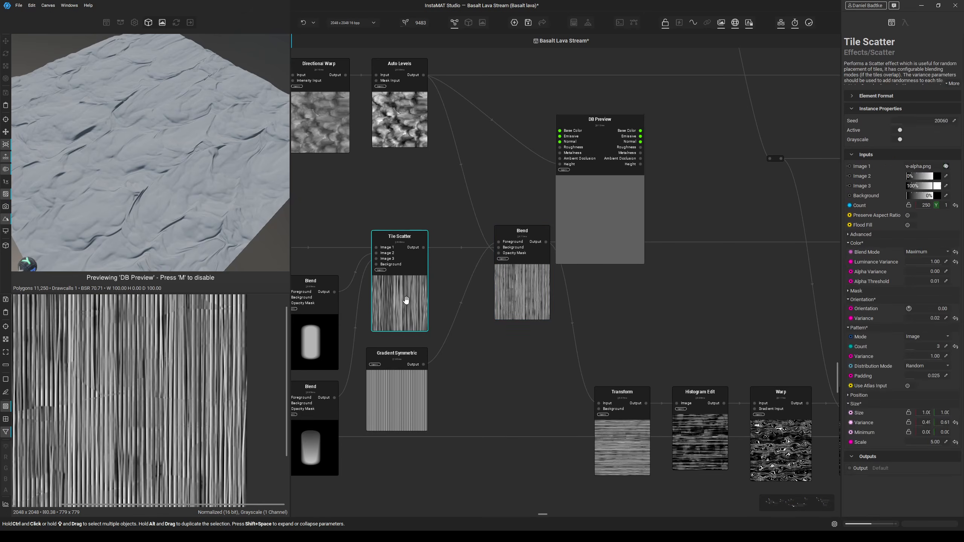
click(521, 296)
click(399, 302)
click(503, 298)
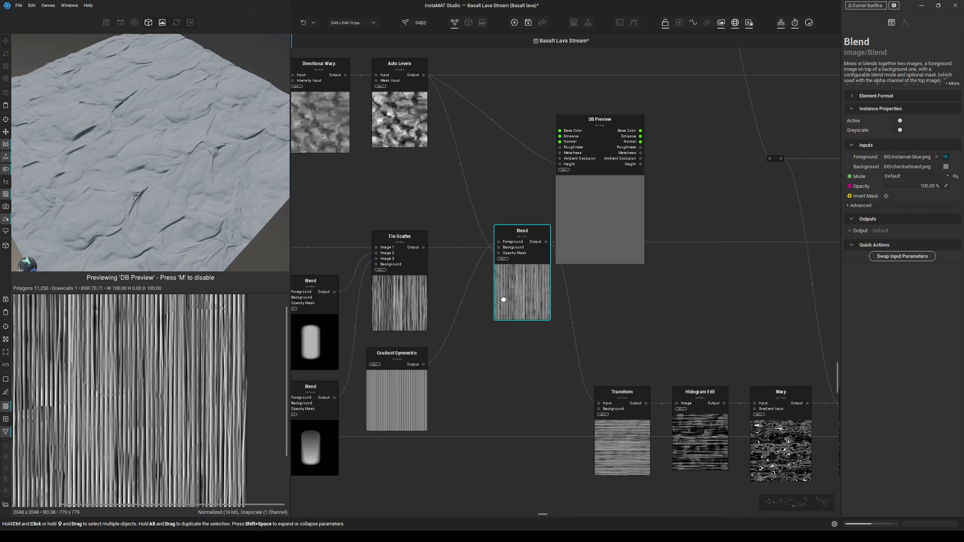
Move the DB Preview slightly clear of the Blend and connect the Blend's output to its Height input to examine the relief.
middle_drag(503, 299, 425, 321)
drag(529, 237, 550, 252)
drag(503, 204, 468, 265)
middle_drag(537, 271, 472, 298)
scroll(472, 298, down, 1)
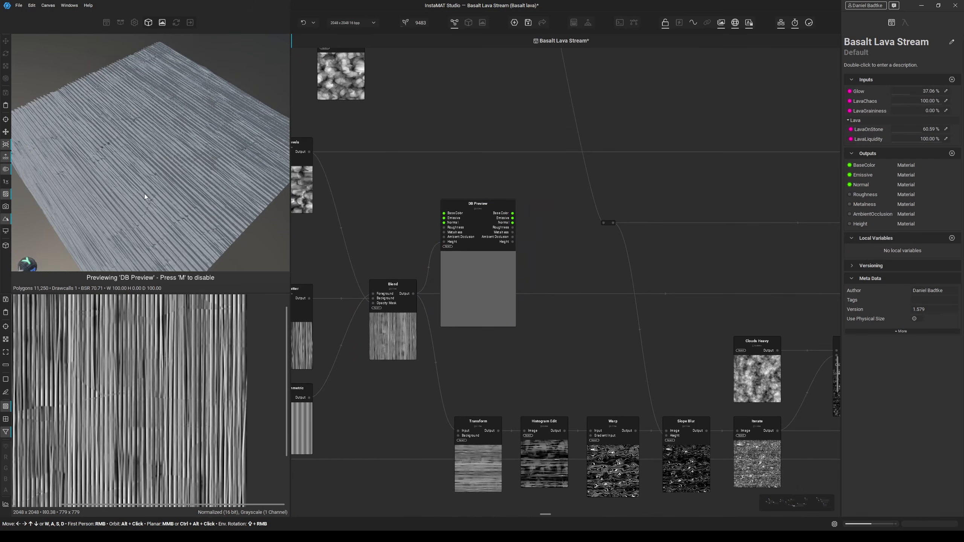
scroll(138, 192, up, 3)
alt+drag(27, 262, 19, 243)
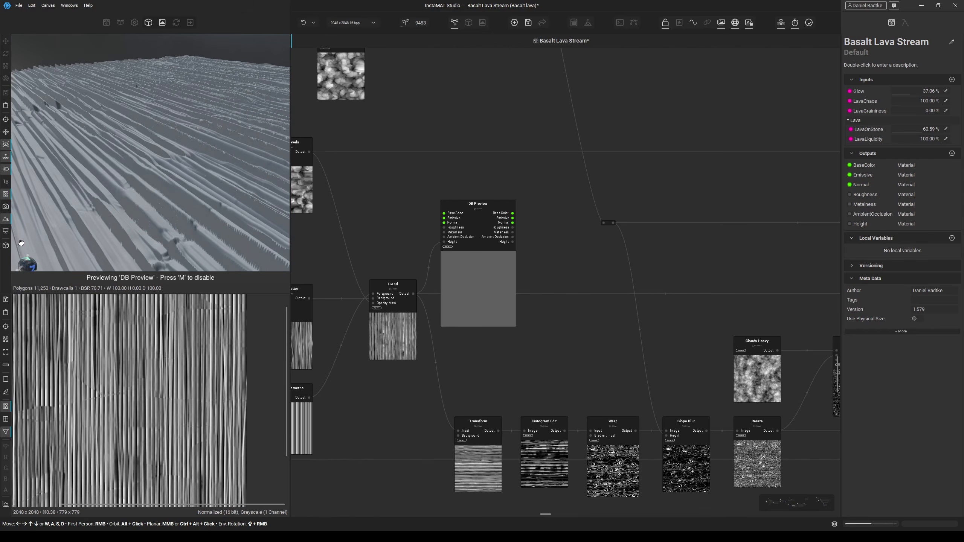
scroll(105, 189, down, 4)
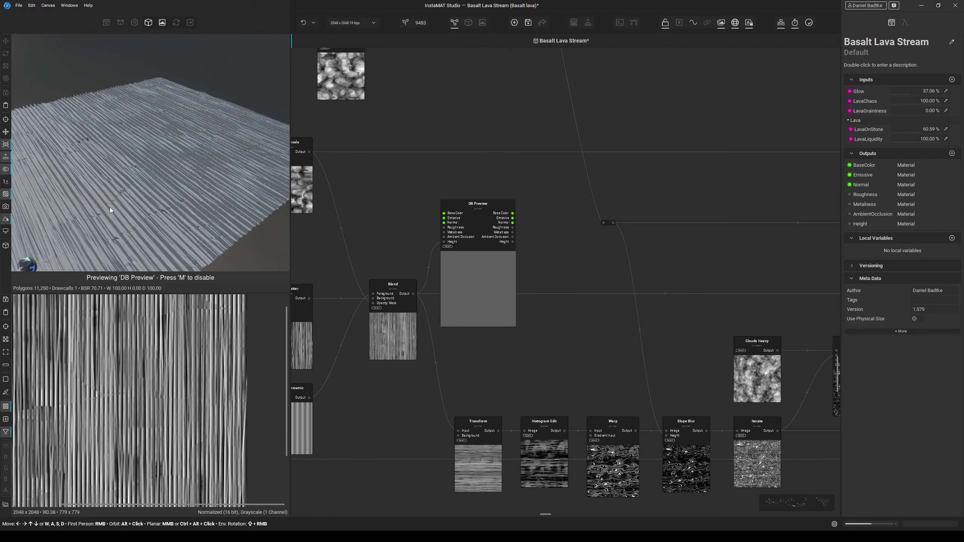
drag(25, 263, 31, 272)
scroll(155, 232, up, 2)
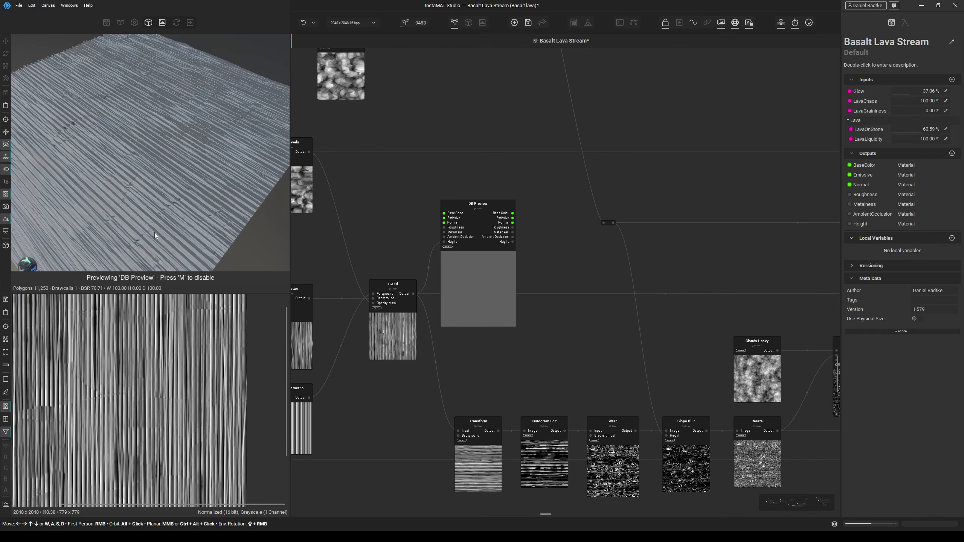
Move the DB Preview above the Histogram Edit and connect the Transform's output to its Height input.
middle_drag(373, 295, 315, 282)
drag(390, 267, 468, 283)
click(433, 432)
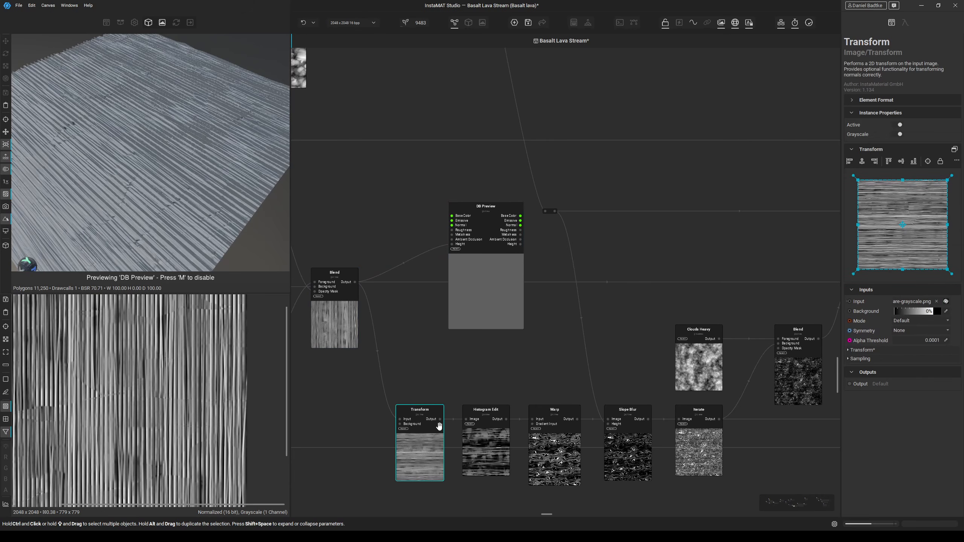
drag(442, 420, 452, 244)
Move the DB Preview above the Warp, connect the Histogram Edit's output to its Height input and view the Histogram Edit's settings.
middle_drag(376, 292, 340, 279)
scroll(418, 291, down, 3)
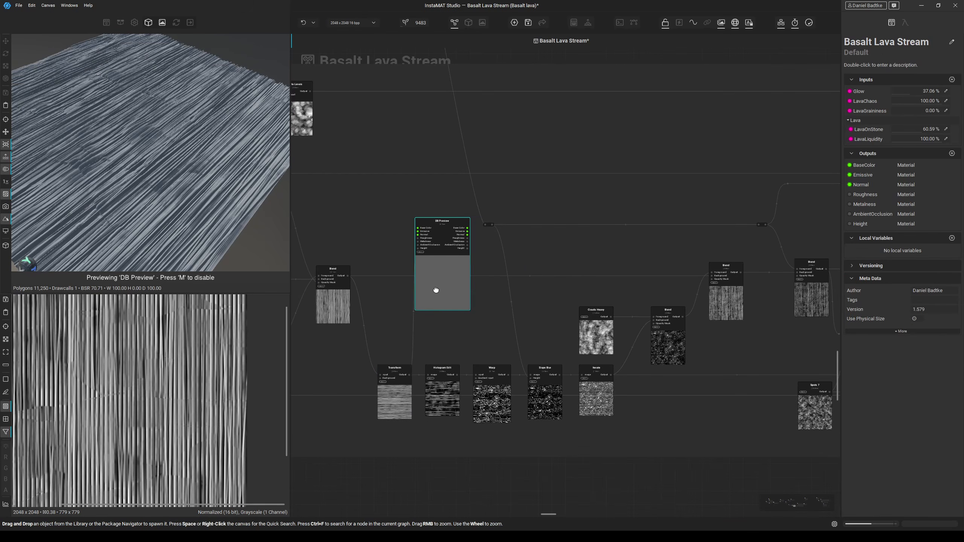
drag(434, 289, 476, 292)
scroll(458, 388, up, 3)
drag(459, 372, 459, 212)
click(427, 392)
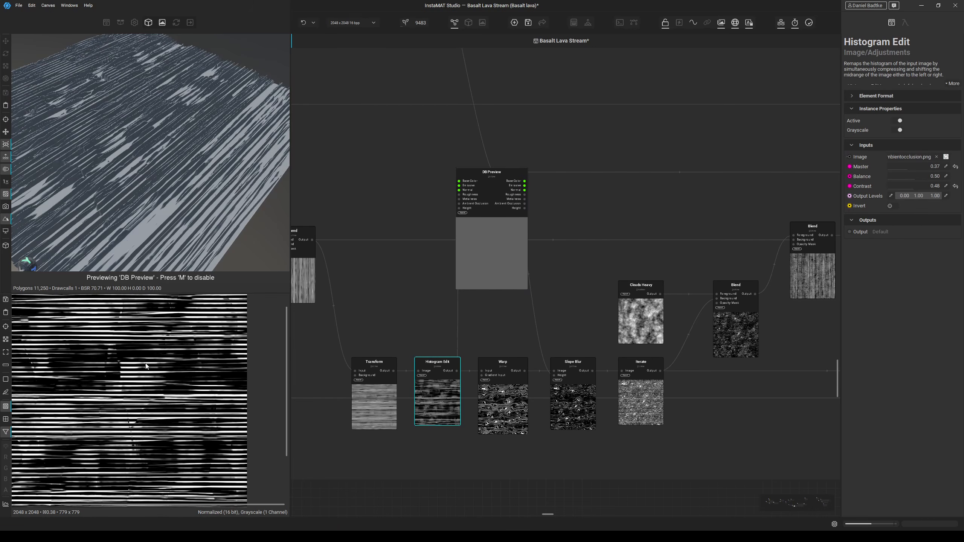
Move the DB Preview above the Slope Blur, view the Warp's settings and connect the Warp's output to the preview's Height input.
middle_drag(468, 296, 391, 303)
drag(401, 263, 486, 263)
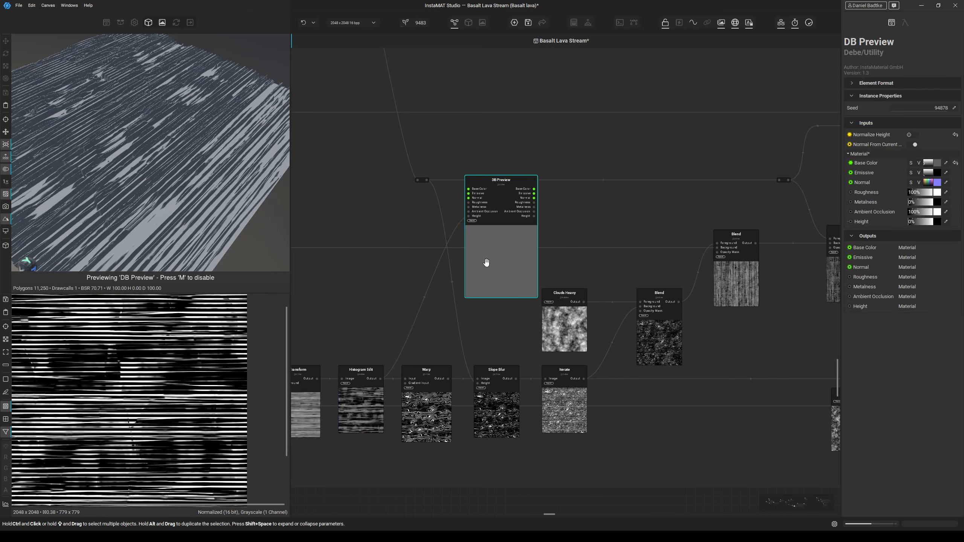
click(427, 401)
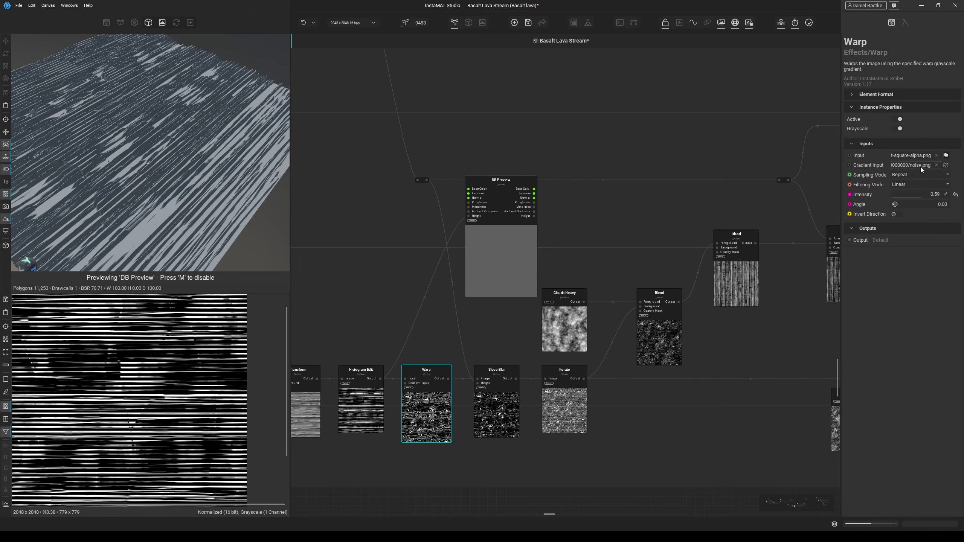
mouse_move(947, 169)
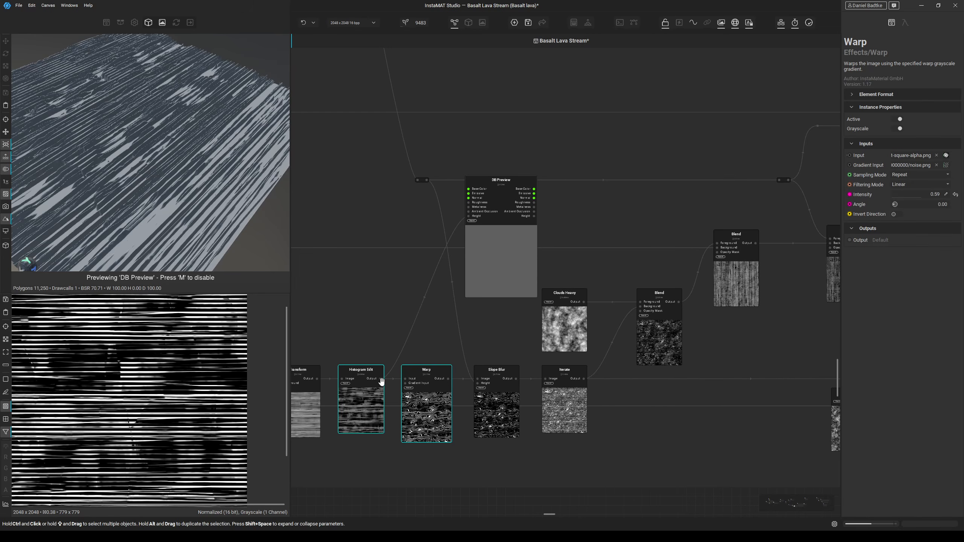
drag(469, 217, 451, 379)
Move the DB Preview above the Iterate, connect the Slope Blur's output to its Height input and view the Slope Blur's Height image.
middle_drag(438, 262, 383, 257)
drag(463, 247, 512, 247)
click(460, 370)
drag(464, 219, 464, 211)
click(454, 401)
shift+click(423, 377)
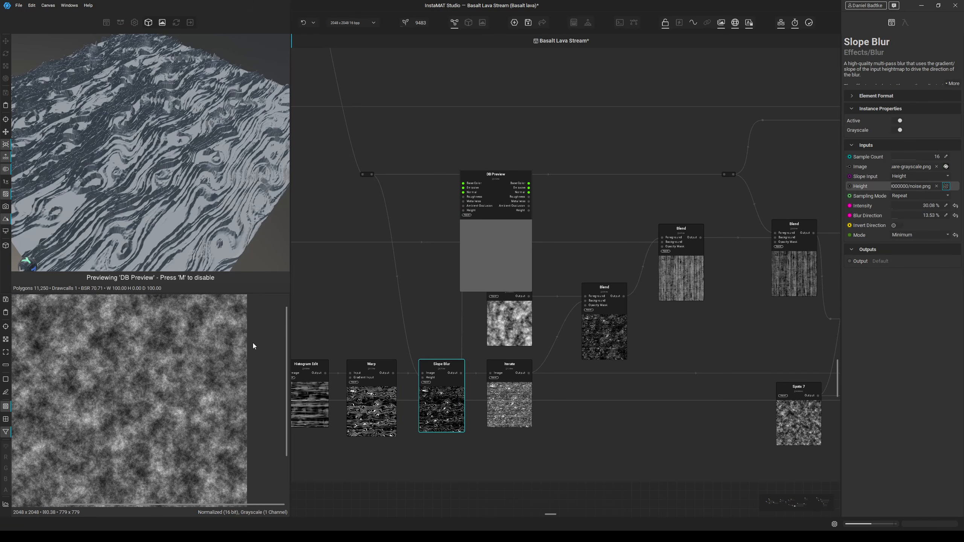
Move the DB Preview to the lower right of the Iterate and connect the Iterate's output to its Height input.
drag(479, 259, 617, 429)
middle_drag(618, 430, 542, 383)
drag(443, 331, 516, 354)
mouse_move(27, 266)
mouse_down()
mouse_move(26, 43)
mouse_move(27, 269)
mouse_up()
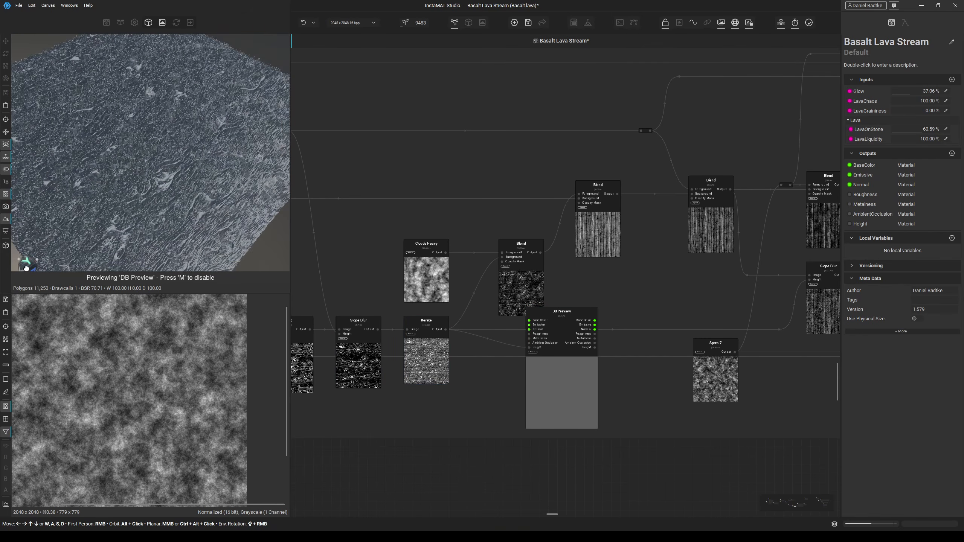
Move the DB Preview clear of the Blend, placing it just beside the Spots 7 node.
click(560, 402)
scroll(538, 408, down, 2)
scroll(515, 398, down, 1)
middle_drag(515, 395, 472, 363)
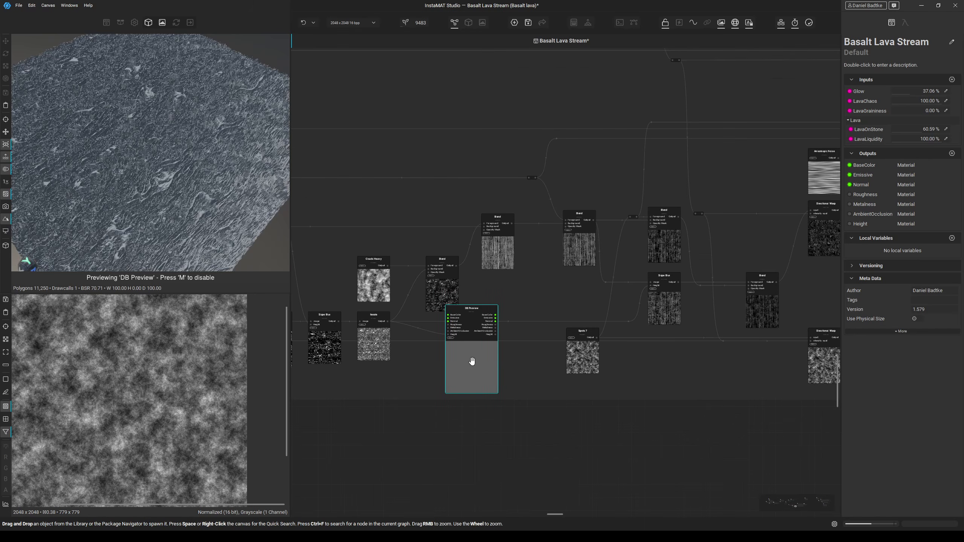
drag(471, 364, 518, 387)
middle_drag(503, 396, 477, 421)
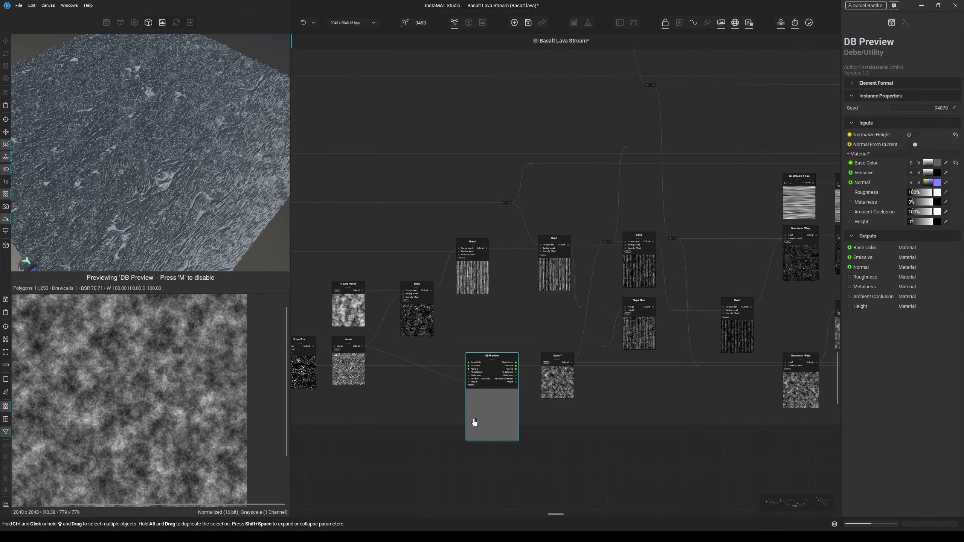
Connect the output of the Blend beside Clouds Heavy to the DB Preview's Height input and view Clouds Heavy's image and settings.
click(429, 300)
scroll(427, 308, up, 1)
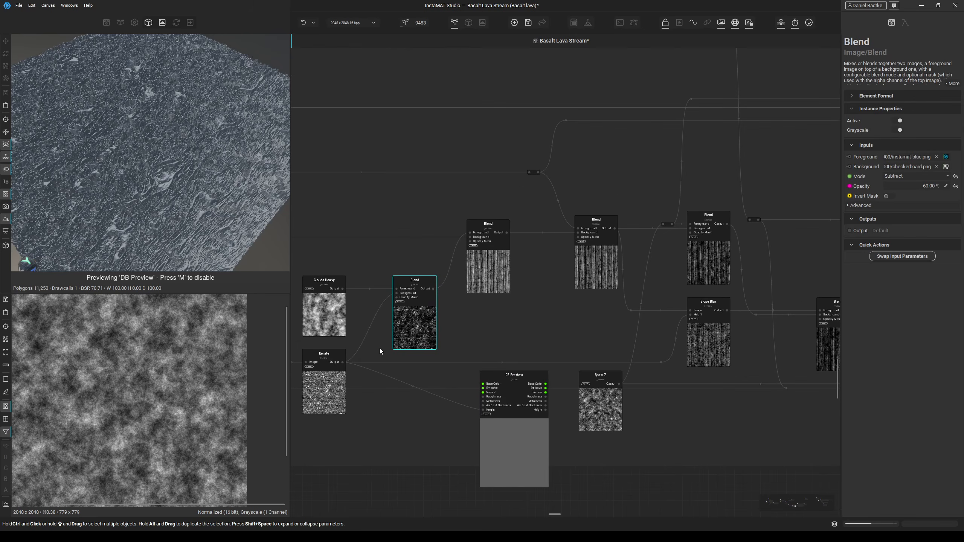
drag(433, 289, 444, 297)
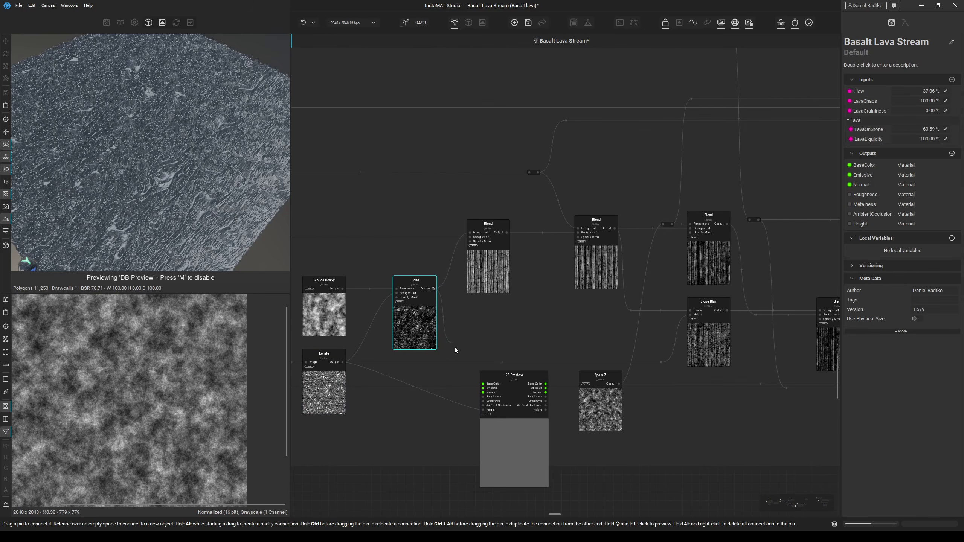
drag(455, 348, 483, 405)
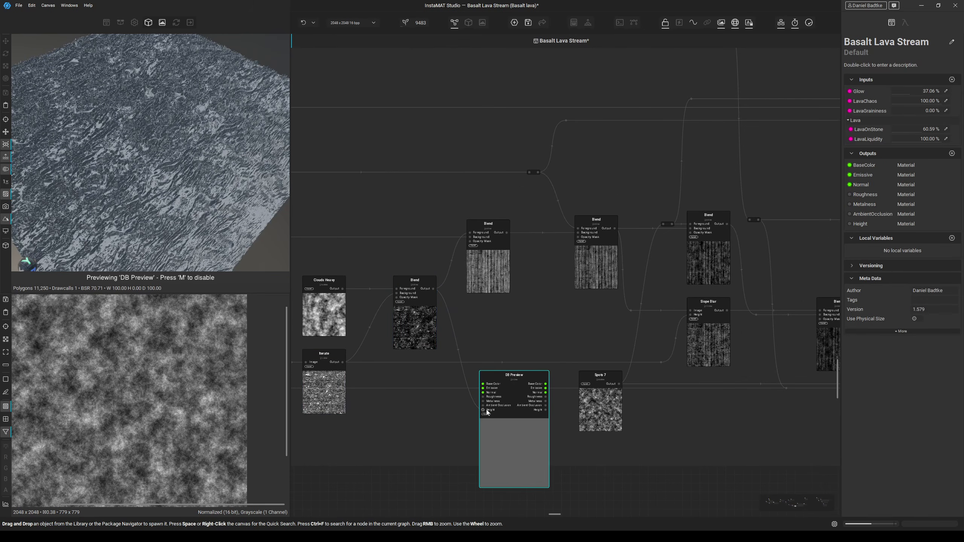
click(342, 323)
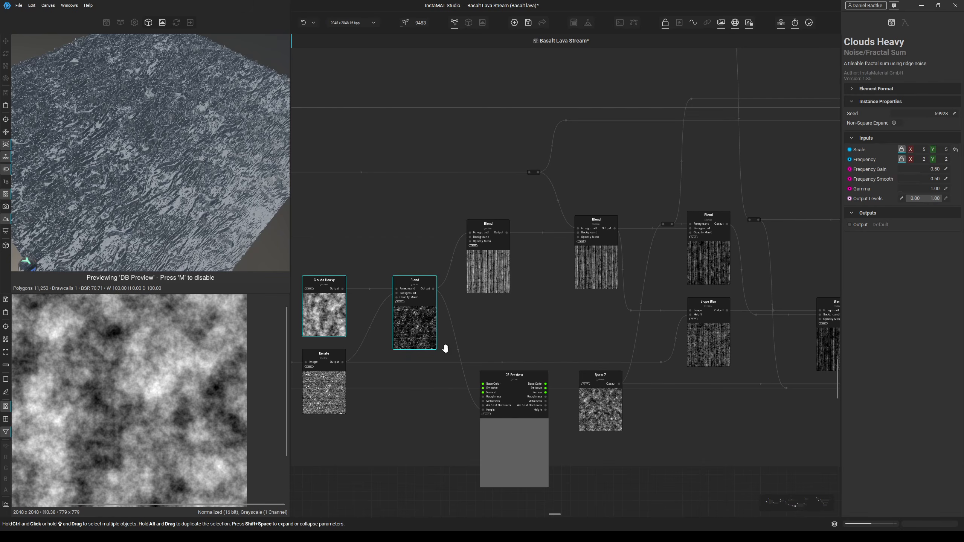
Move the DB Preview below the next two Blends, compare the next Blend's inputs and connect its output to the preview's Height.
drag(519, 420, 562, 355)
middle_drag(501, 275, 548, 305)
click(553, 255)
click(488, 330)
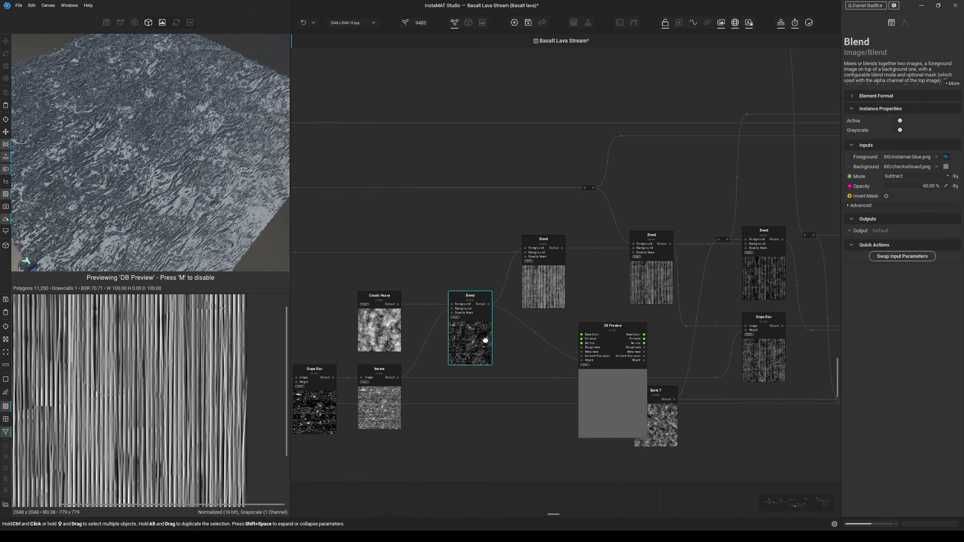
drag(562, 248, 586, 360)
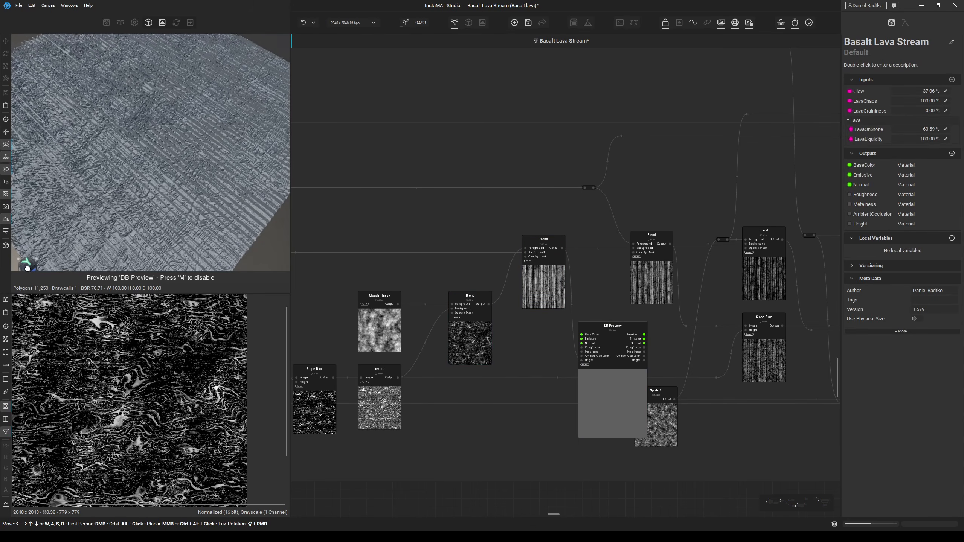
Examine the image and settings of the Blend currently feeding the DB Preview up close.
middle_drag(484, 285, 457, 267)
click(510, 268)
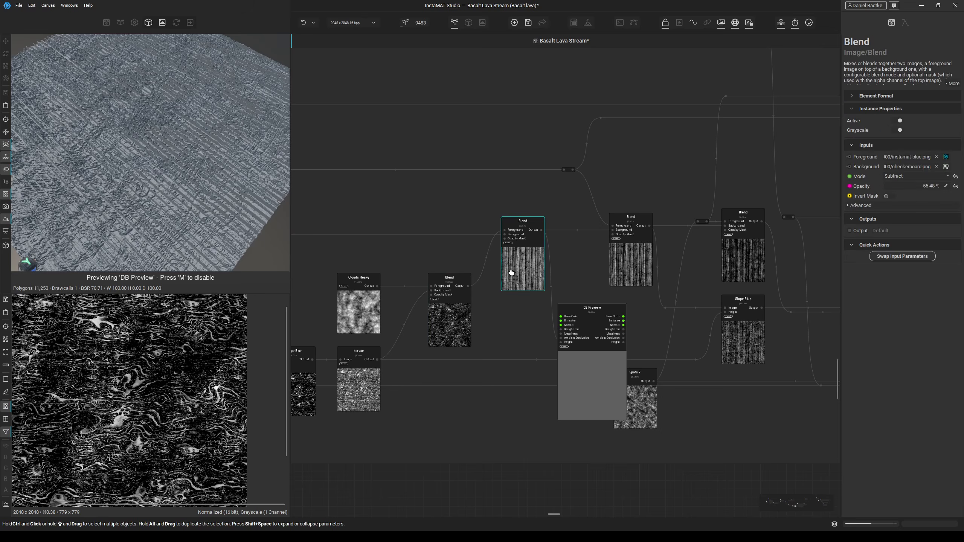
scroll(137, 362, up, 3)
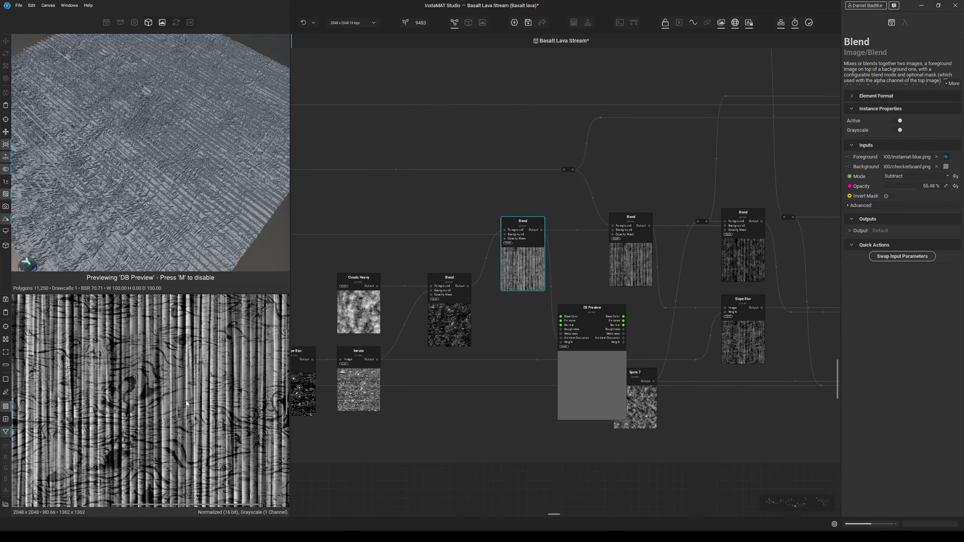
Move the DB Preview above the Blend row, view the following Blend's Foreground image and connect its output to the preview's Height.
middle_drag(477, 373, 405, 398)
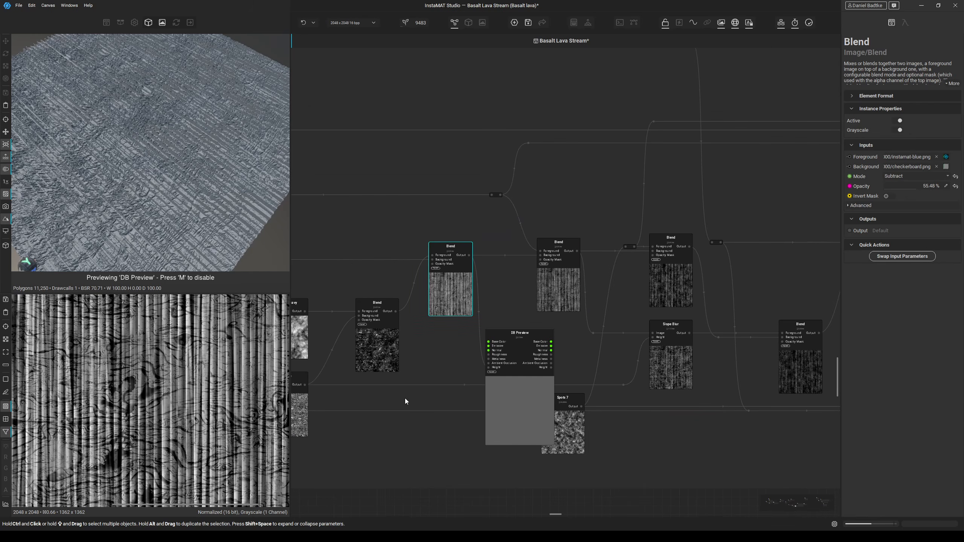
scroll(459, 380, down, 2)
drag(489, 408, 553, 230)
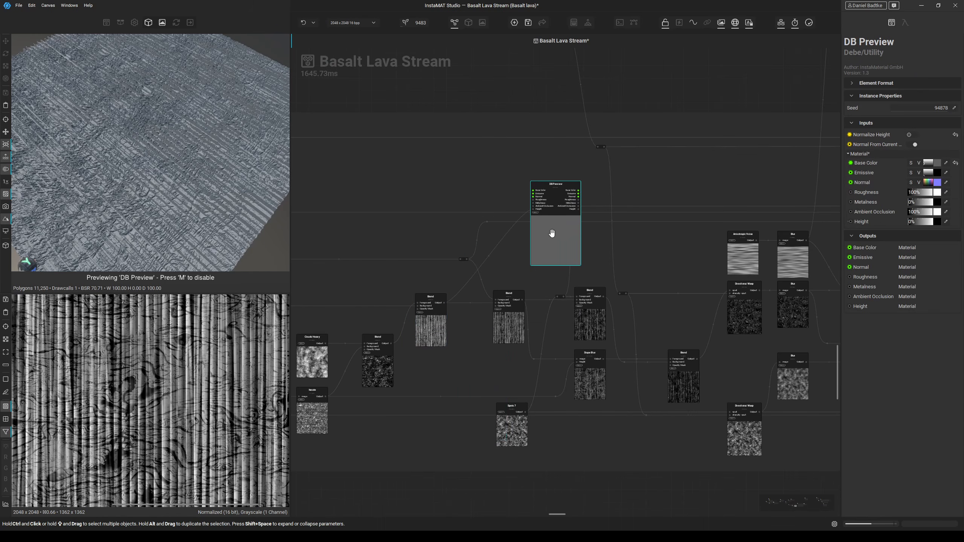
click(500, 298)
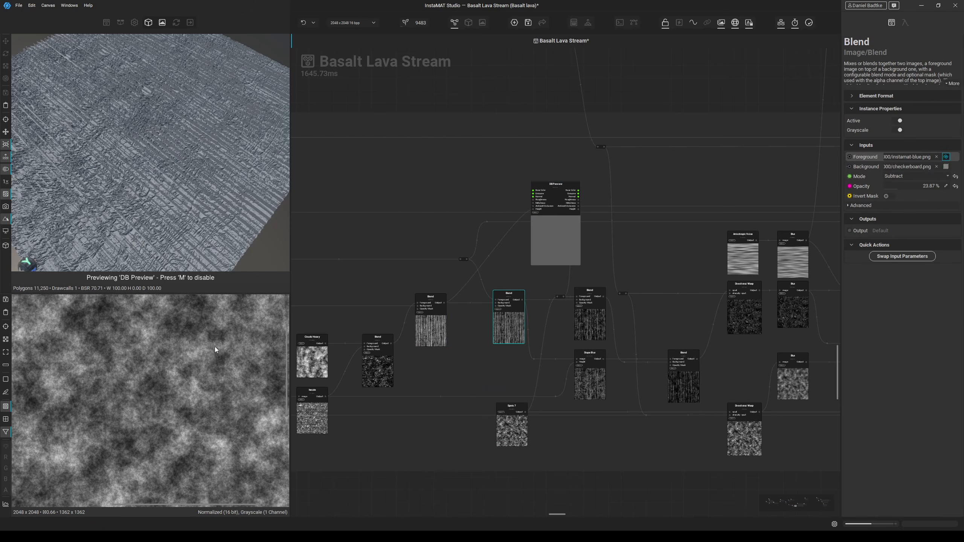
middle_drag(460, 249, 440, 266)
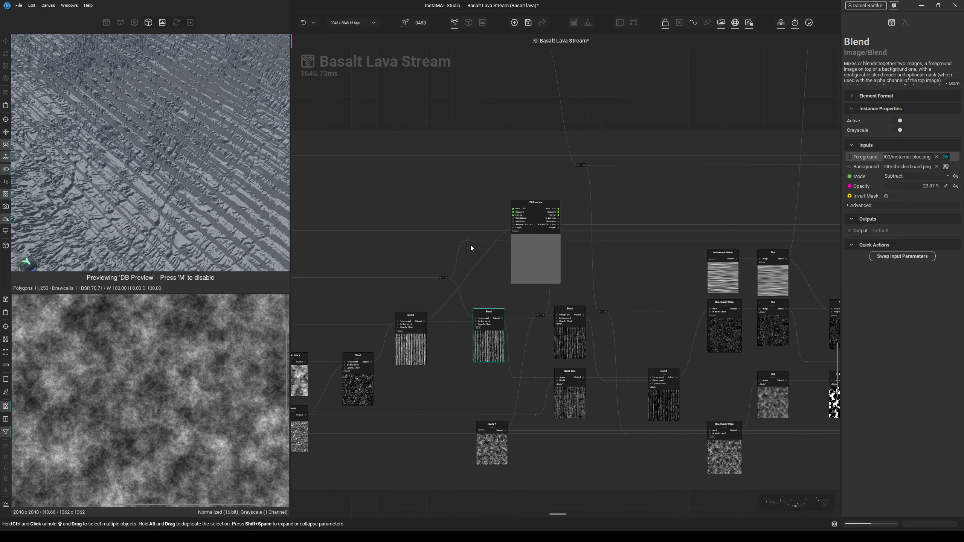
click(512, 306)
drag(505, 316, 503, 318)
middle_drag(187, 211, 206, 191)
middle_drag(495, 260, 430, 248)
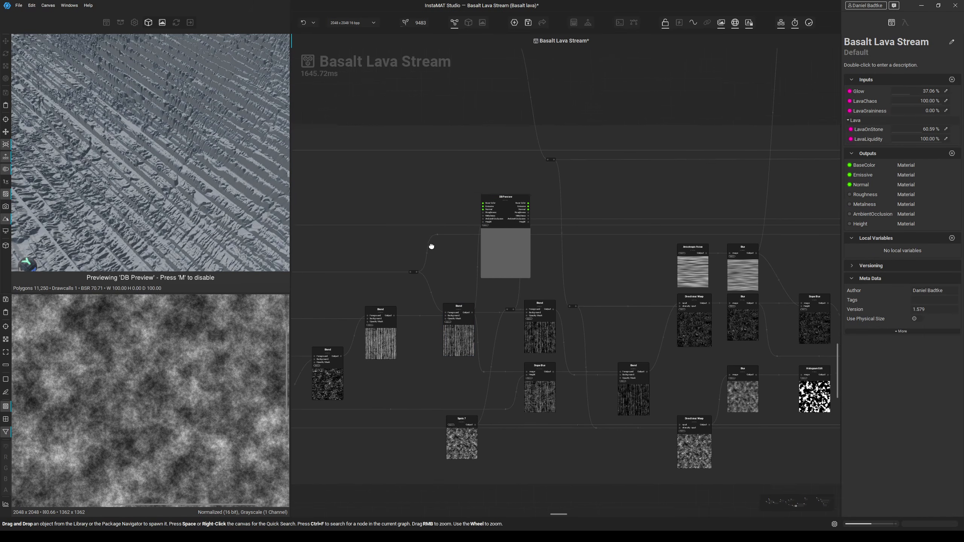
Move the DB Preview farther along the row and connect the output of the Blend above the Slope Blur to its Height input.
drag(471, 254, 558, 250)
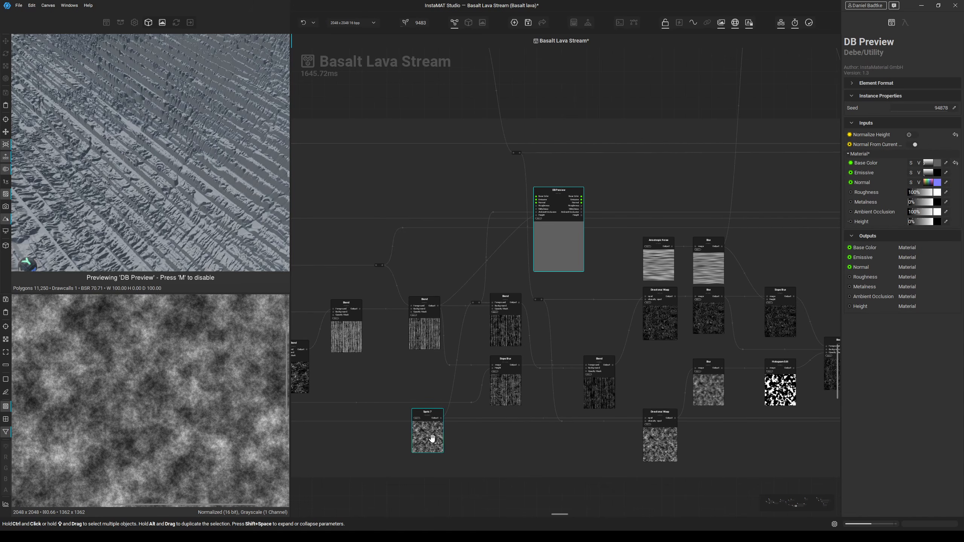
scroll(466, 308, up, 2)
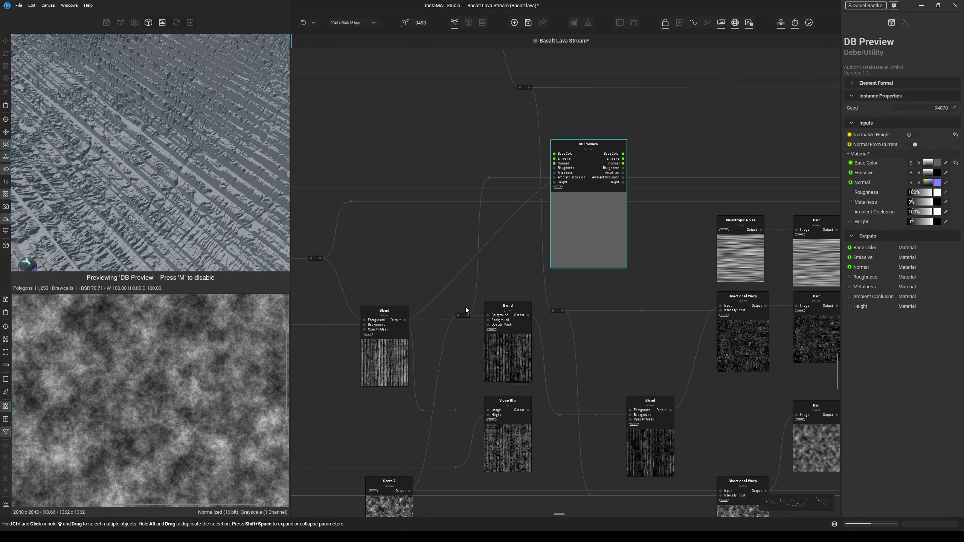
click(515, 343)
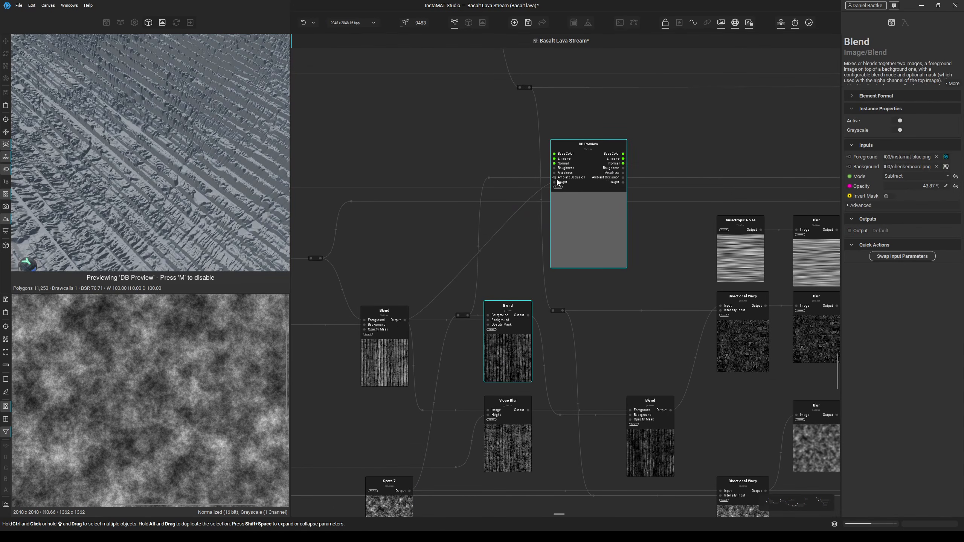
drag(554, 182, 528, 315)
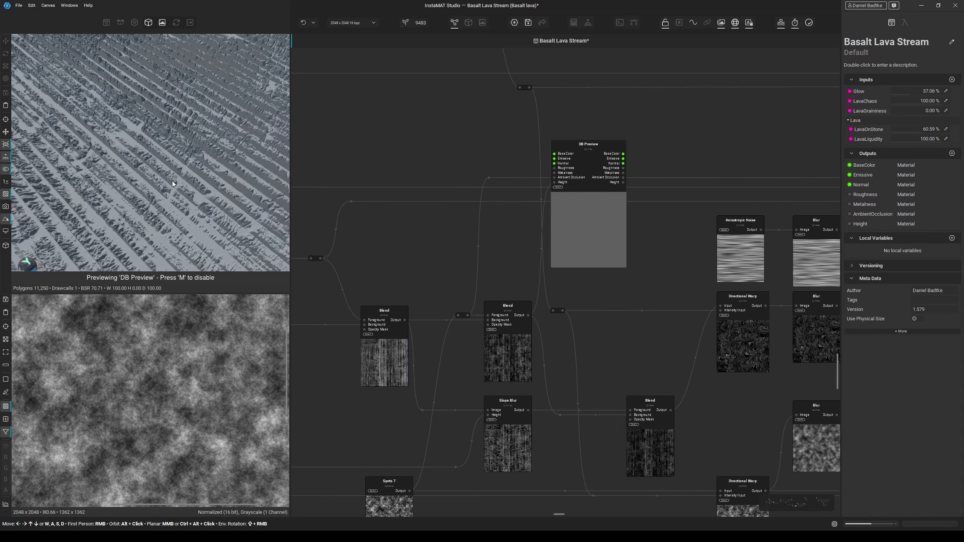
scroll(172, 184, down, 3)
middle_drag(388, 300, 367, 273)
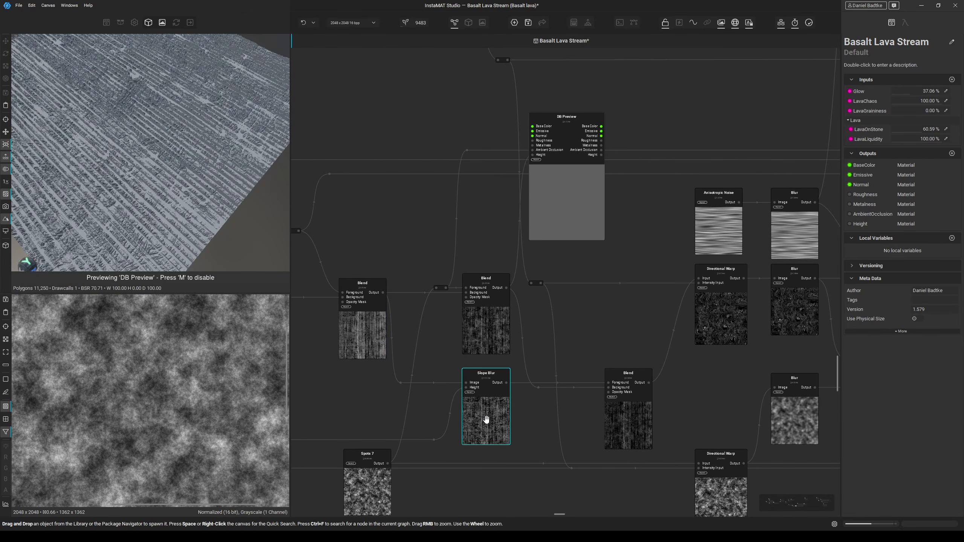
Examine the second Slope Blur's settings and Height image and trace that input back to the Iterate node.
middle_drag(489, 416, 516, 344)
middle_drag(523, 394, 581, 349)
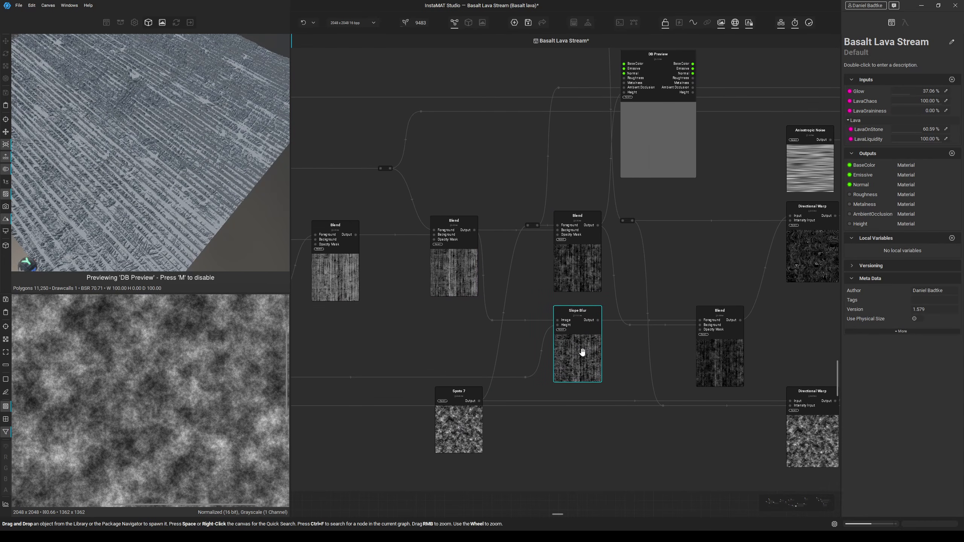
click(580, 347)
click(559, 326)
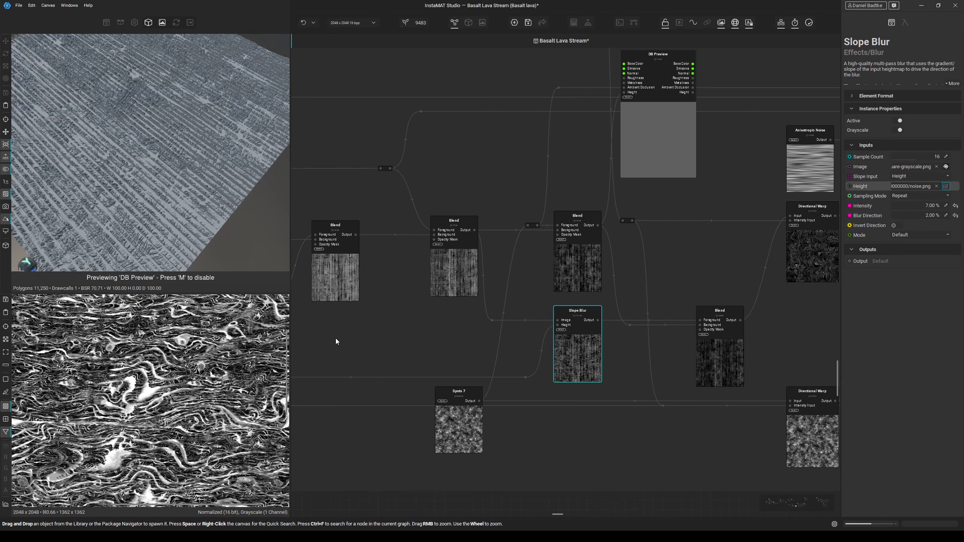
scroll(454, 346, down, 1)
middle_drag(453, 346, 633, 336)
click(417, 377)
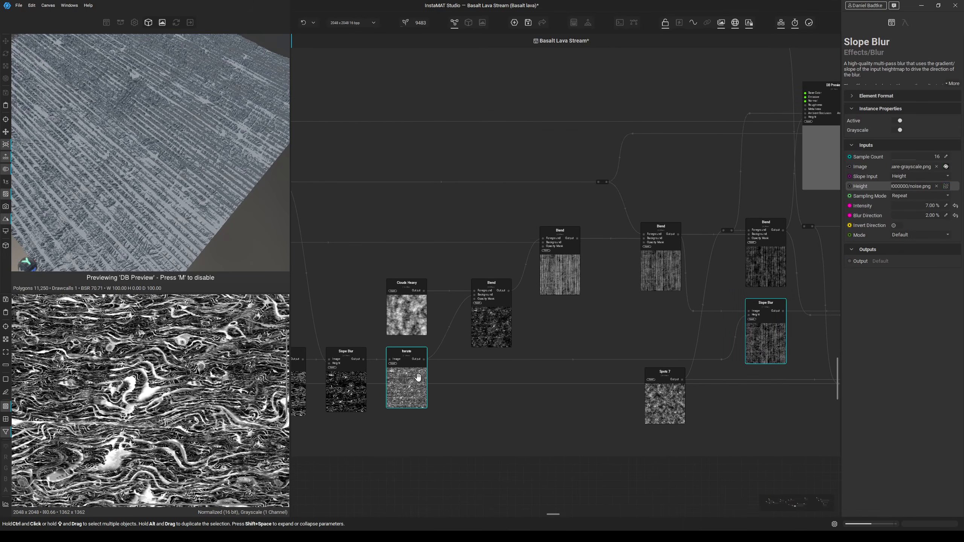
Move the DB Preview slightly and connect the second Slope Blur's output to its Height input.
middle_drag(417, 377, 392, 386)
middle_drag(594, 370, 453, 389)
middle_drag(531, 306, 448, 331)
drag(493, 226, 533, 249)
drag(443, 364, 506, 193)
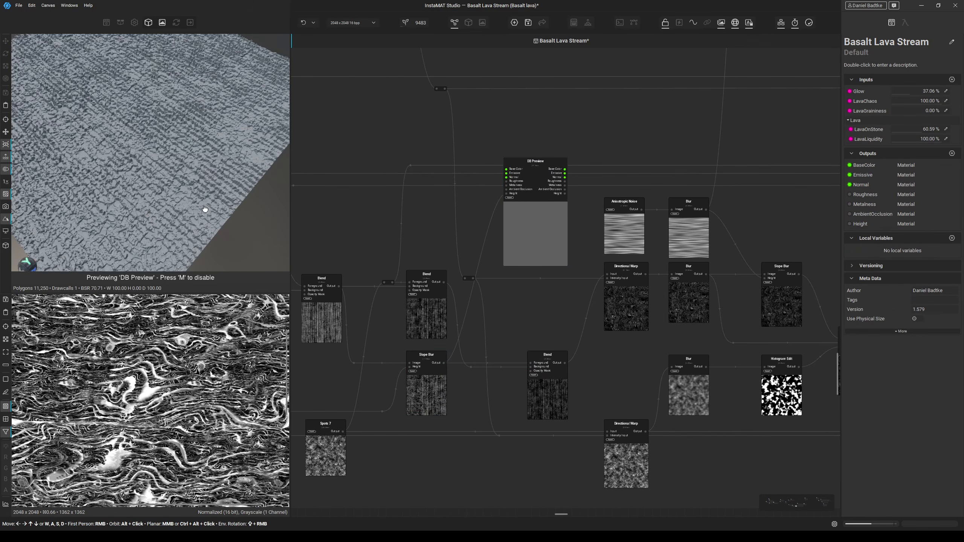
Connect the output of the Blend following the second Slope Blur to the DB Preview's Height input and examine the relief.
middle_drag(530, 307, 490, 301)
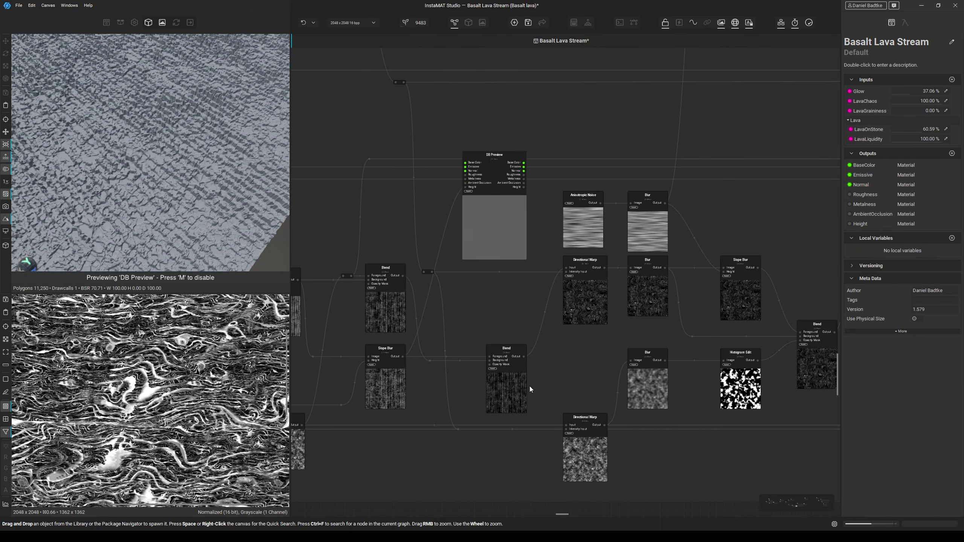
click(503, 370)
drag(518, 362, 465, 187)
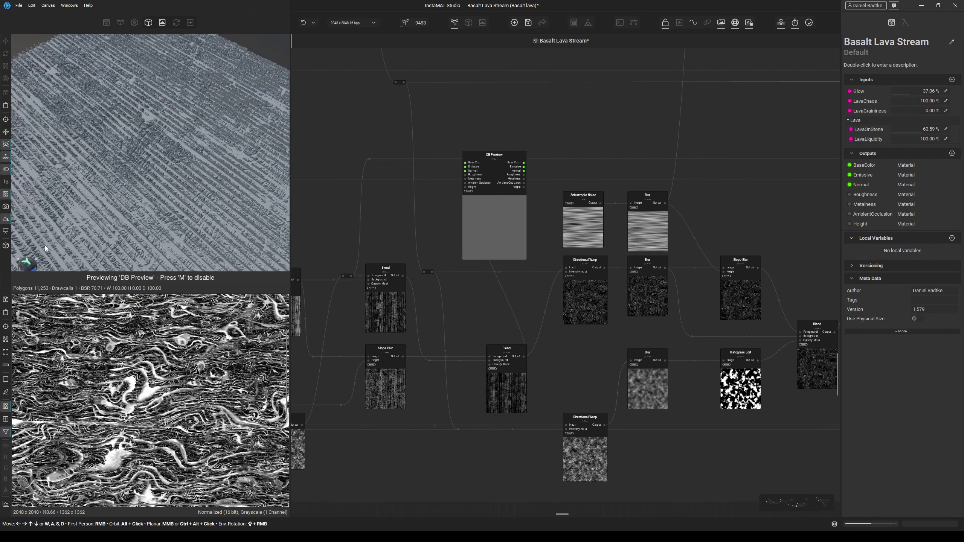
scroll(379, 262, down, 3)
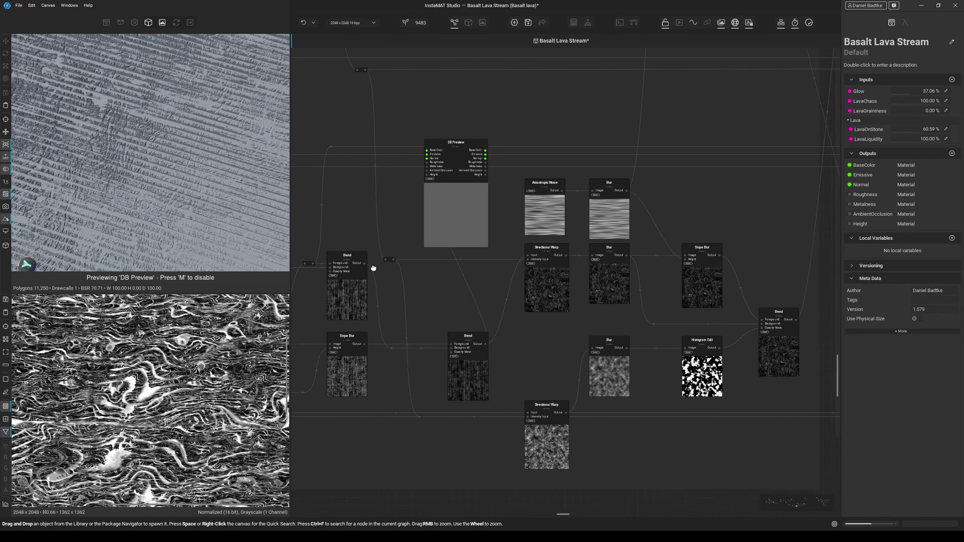
Move the DB Preview above the third Slope Blur and view the upper Directional Warp's settings and Intensity Input image.
click(411, 256)
drag(412, 255, 586, 223)
scroll(485, 251, up, 2)
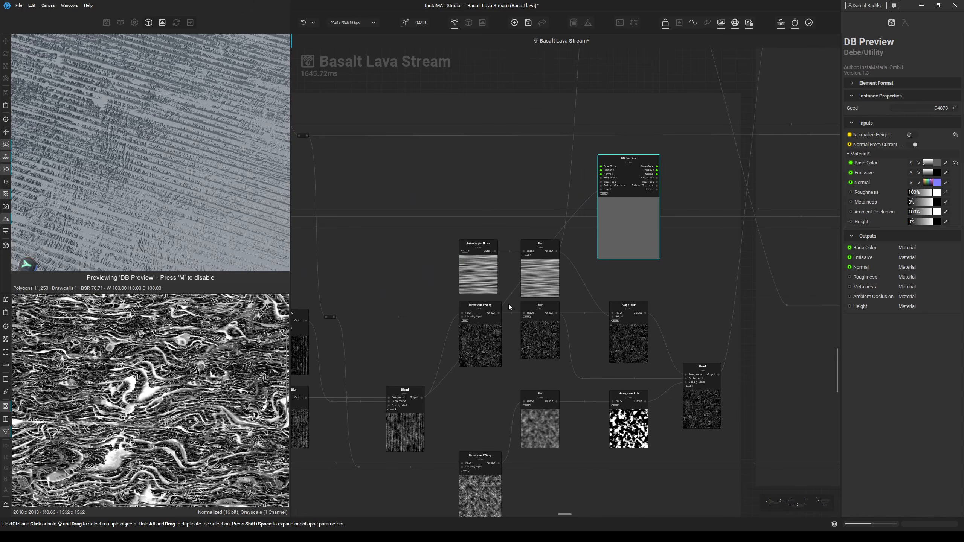
click(478, 344)
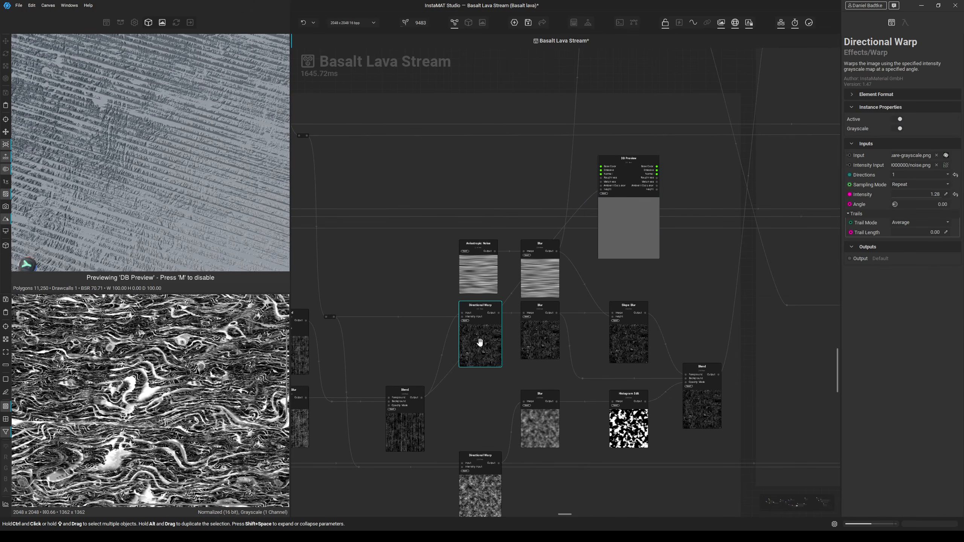
click(463, 317)
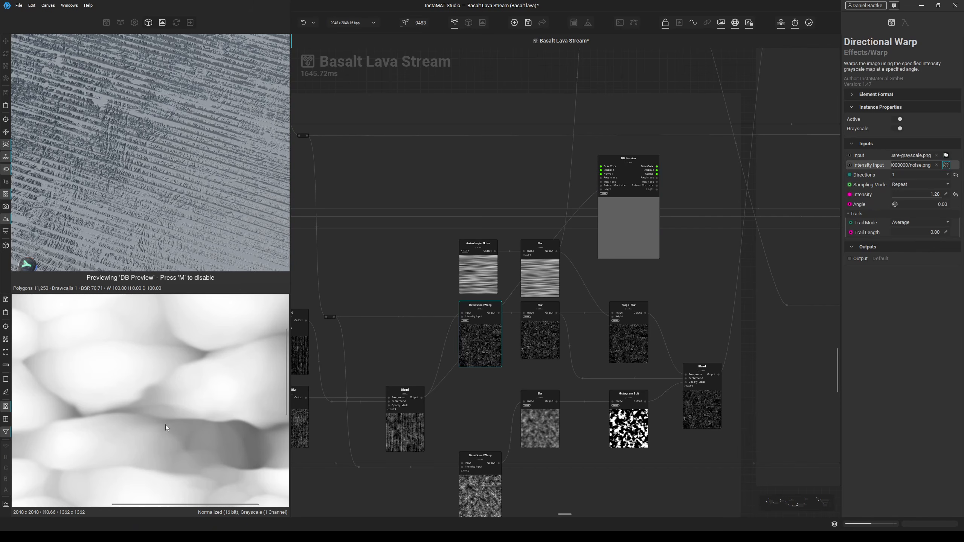
Trace the upper Directional Warp's source back through the graph and view the output image of the Blend feeding it.
scroll(374, 284, down, 2)
middle_drag(374, 285, 643, 309)
middle_drag(484, 307, 715, 306)
middle_drag(495, 303, 498, 302)
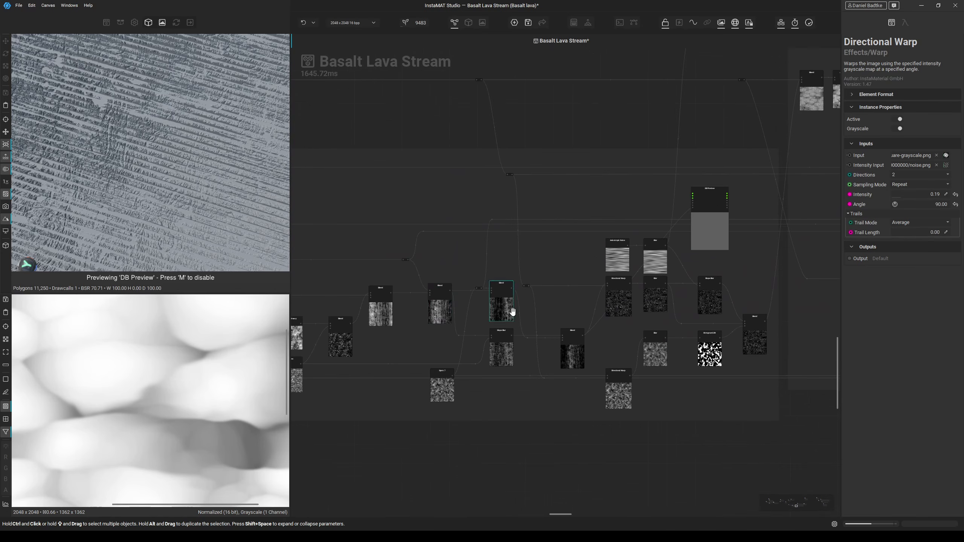
middle_drag(647, 275, 572, 285)
scroll(572, 285, up, 4)
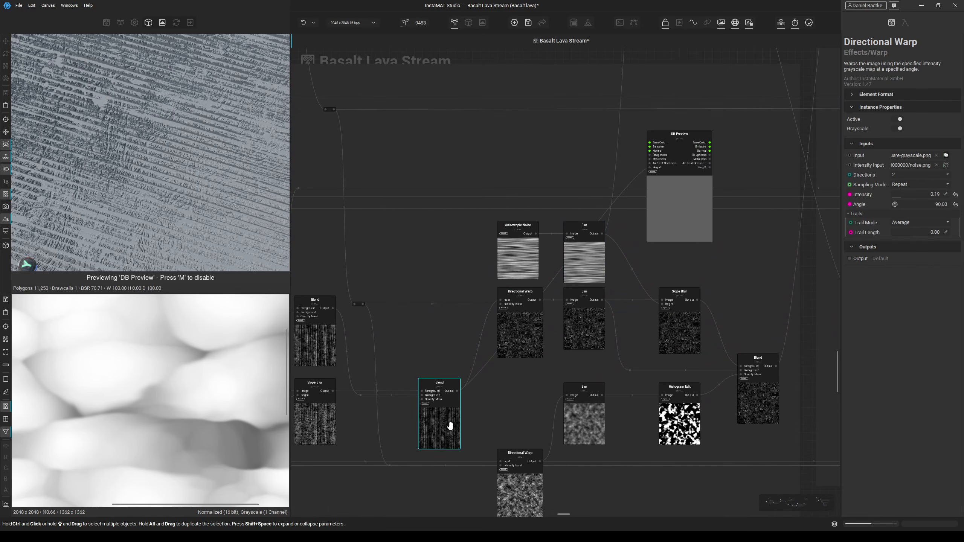
click(449, 426)
Connect the upper Directional Warp's output to the DB Preview's Height input and examine the relief from another angle.
middle_drag(447, 423, 361, 464)
click(553, 222)
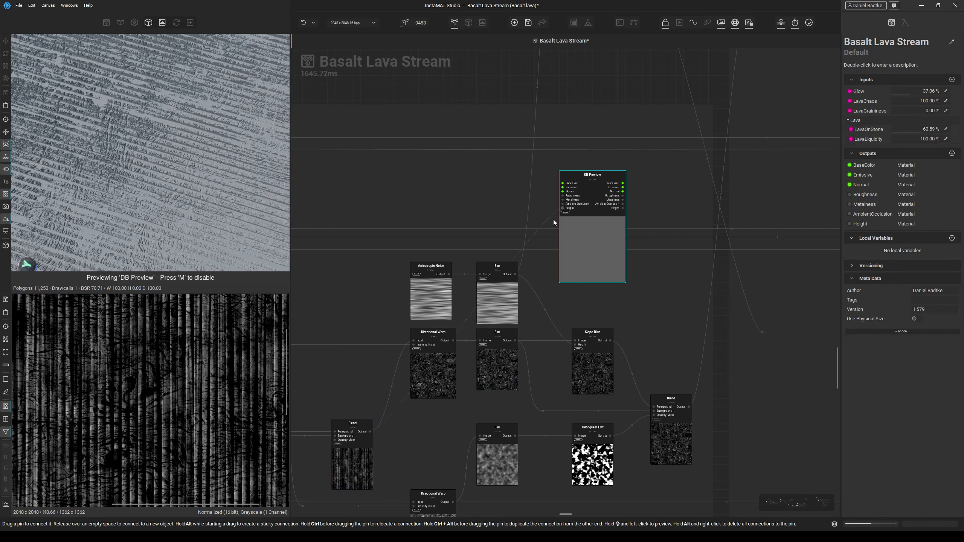
drag(457, 343, 454, 341)
scroll(87, 218, down, 2)
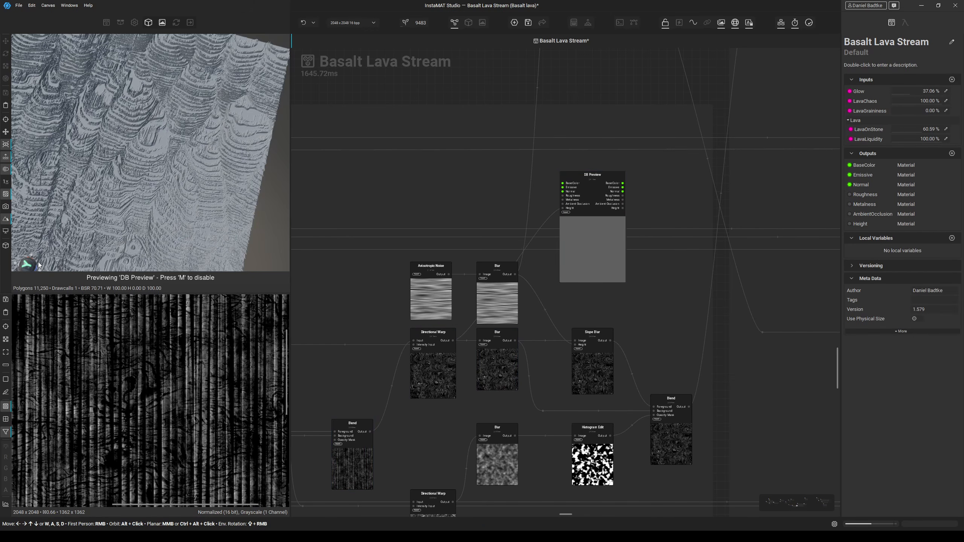
alt+drag(38, 265, 288, 249)
middle_drag(209, 215, 193, 179)
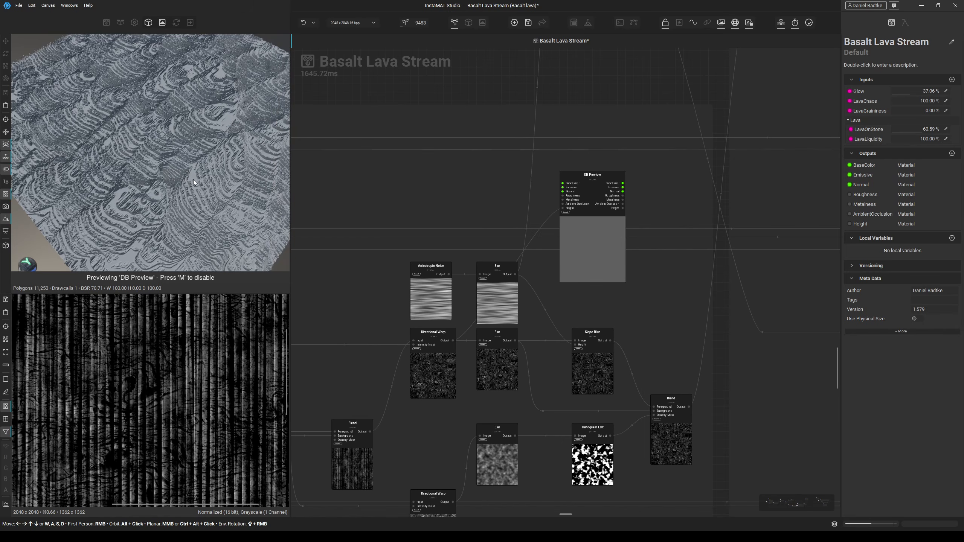
Connect the output of the Blur following the upper Directional Warp to the DB Preview's Height input and view that Blur's settings.
middle_drag(583, 269, 516, 264)
drag(526, 241, 530, 245)
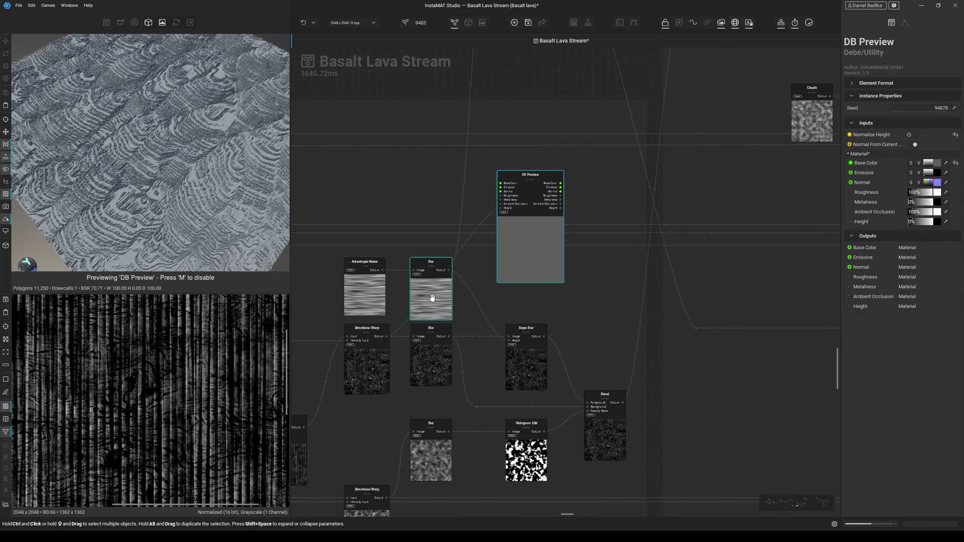
drag(448, 336, 502, 209)
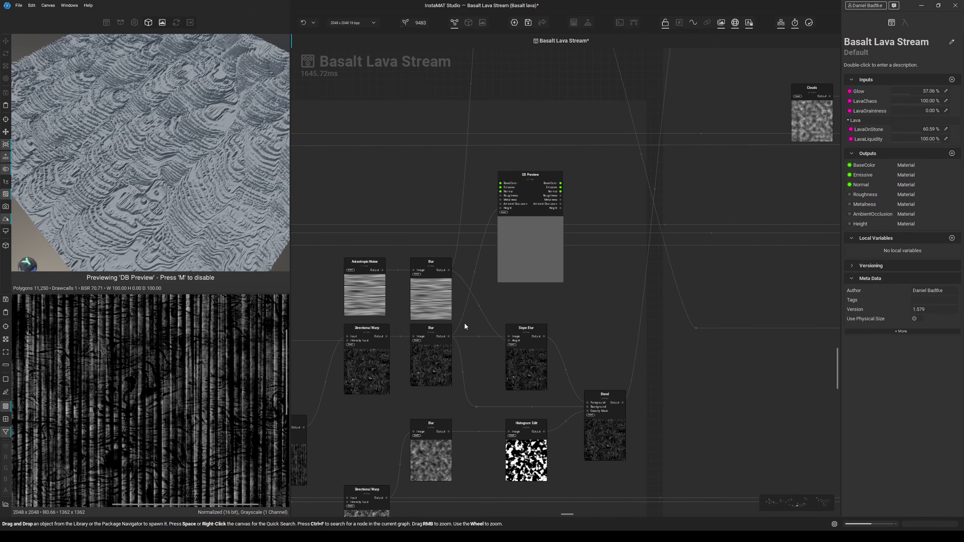
click(428, 364)
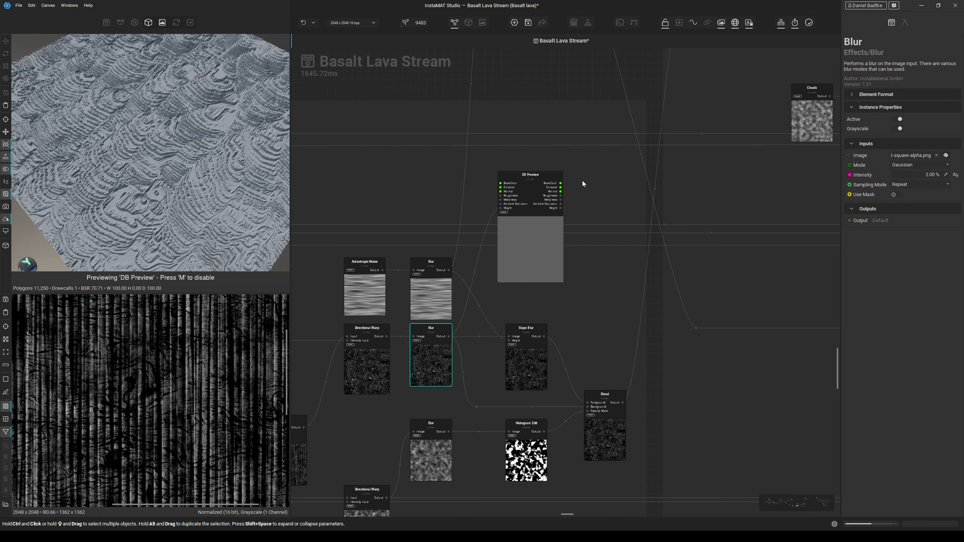
Move the DB Preview farther away from the Anisotropic Noise and its Blur, above the third Slope Blur.
middle_drag(456, 234, 432, 221)
drag(505, 222, 551, 229)
middle_drag(507, 257, 497, 238)
drag(540, 224, 553, 232)
middle_drag(497, 266, 537, 267)
View the settings and images of the Anisotropic Noise and the Blur that follows it.
click(436, 315)
click(373, 253)
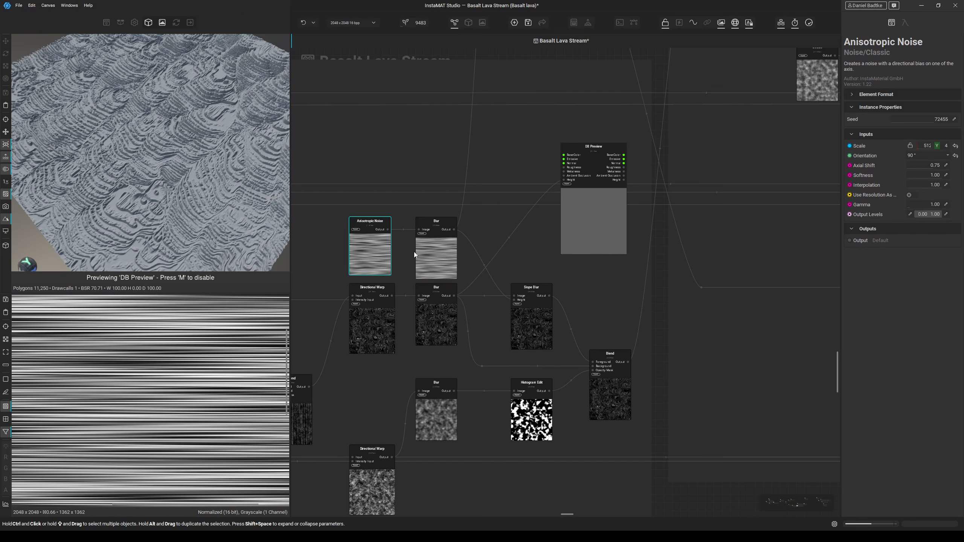
click(439, 258)
middle_drag(484, 243, 448, 240)
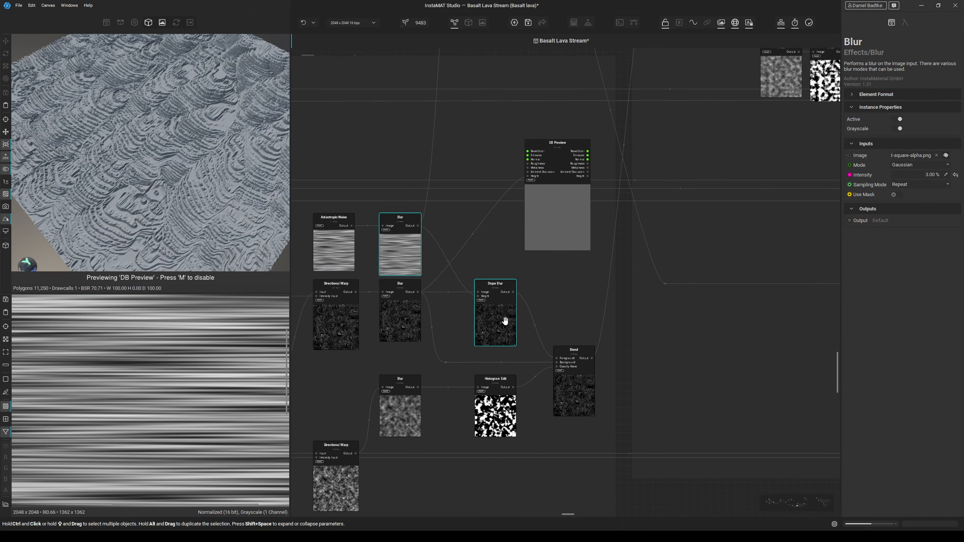
View the third Slope Blur's settings and image, and connect its output to the DB Preview's Height input.
click(507, 318)
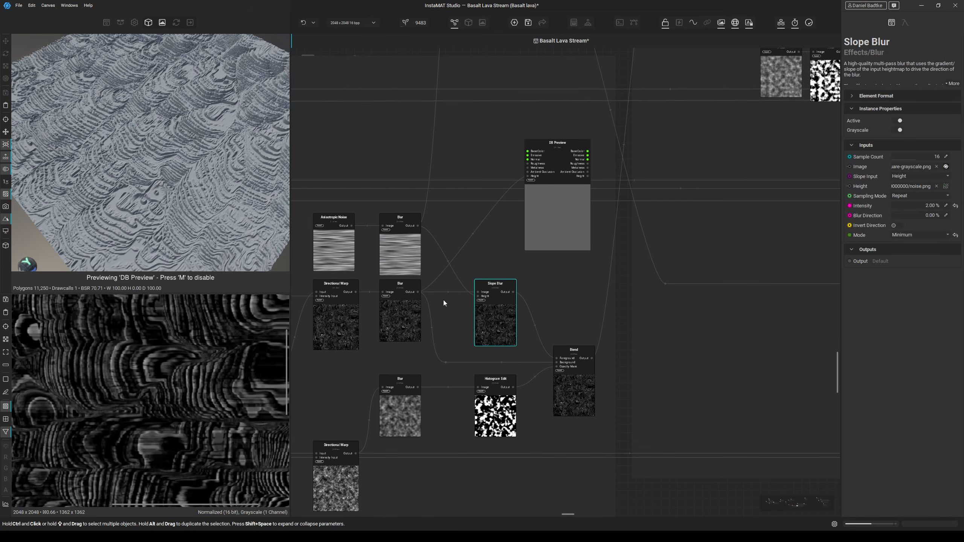
click(525, 255)
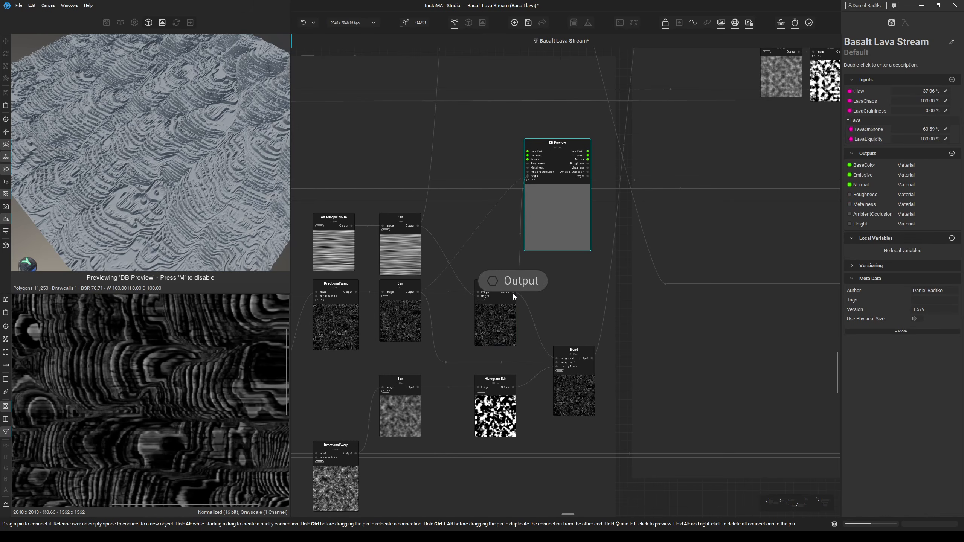
Examine the Slope Blur relief up close in the 3D preview and shift the DB Preview node slightly.
scroll(182, 186, up, 3)
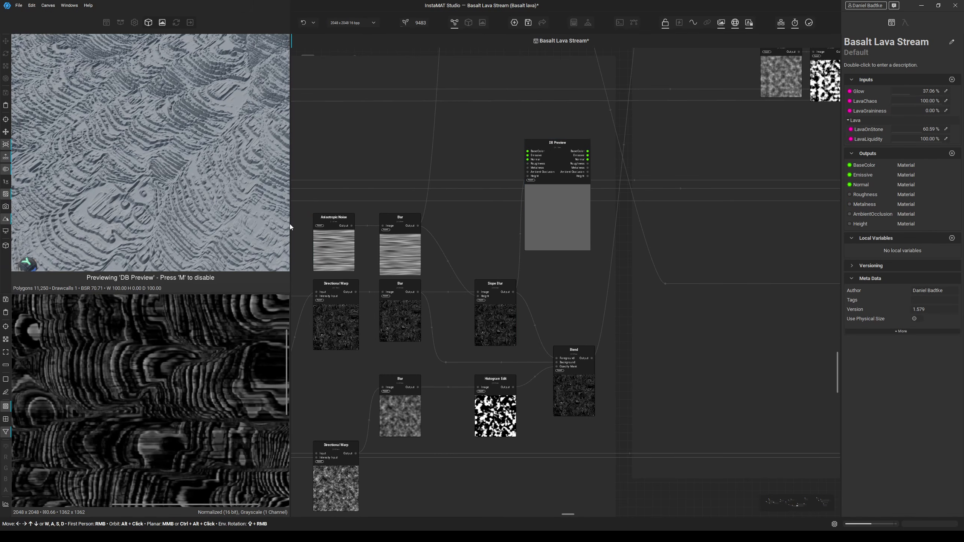
scroll(430, 179, down, 2)
click(501, 215)
drag(501, 215, 526, 224)
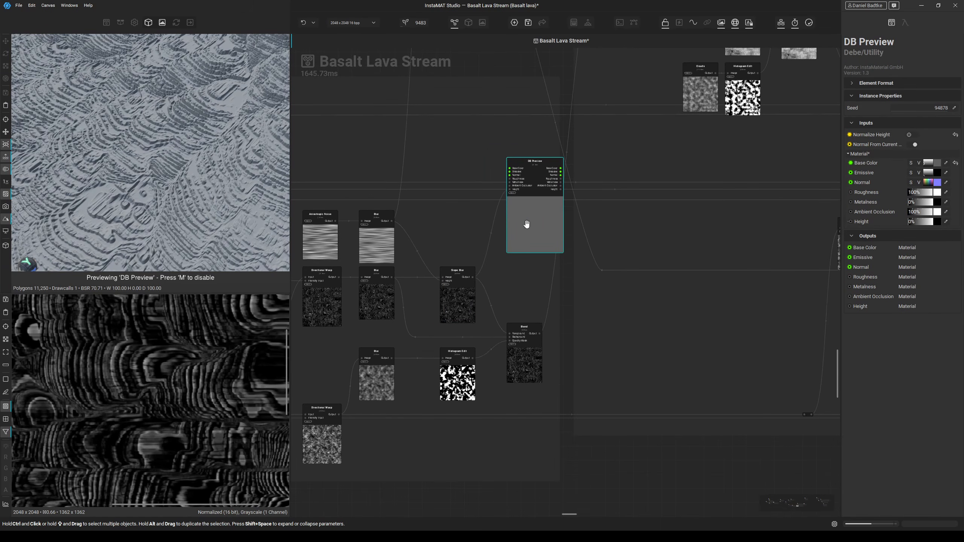
Examine the Directional Warp noise below the Anisotropic Noise group, its Spots 7 source and its intensity input.
middle_drag(438, 350, 487, 315)
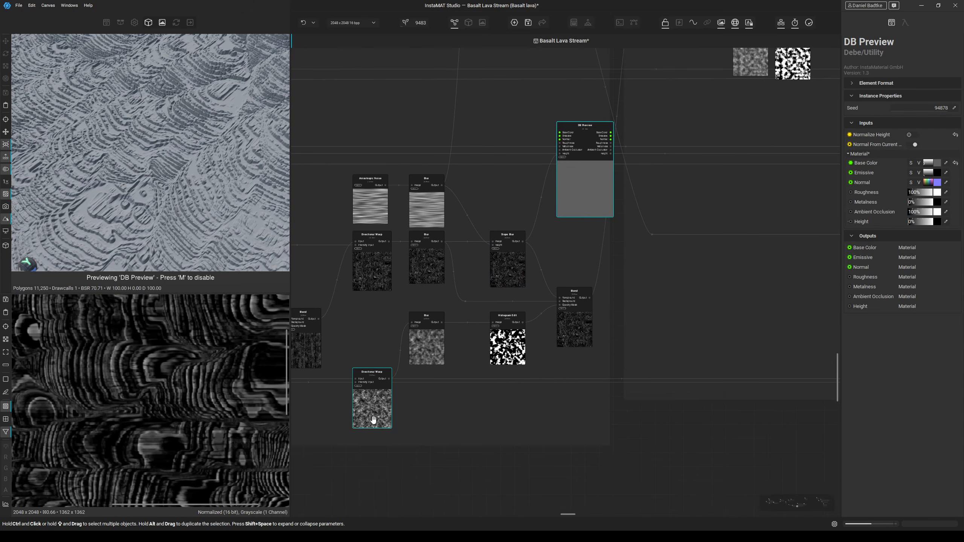
click(353, 378)
scroll(166, 378, down, 1)
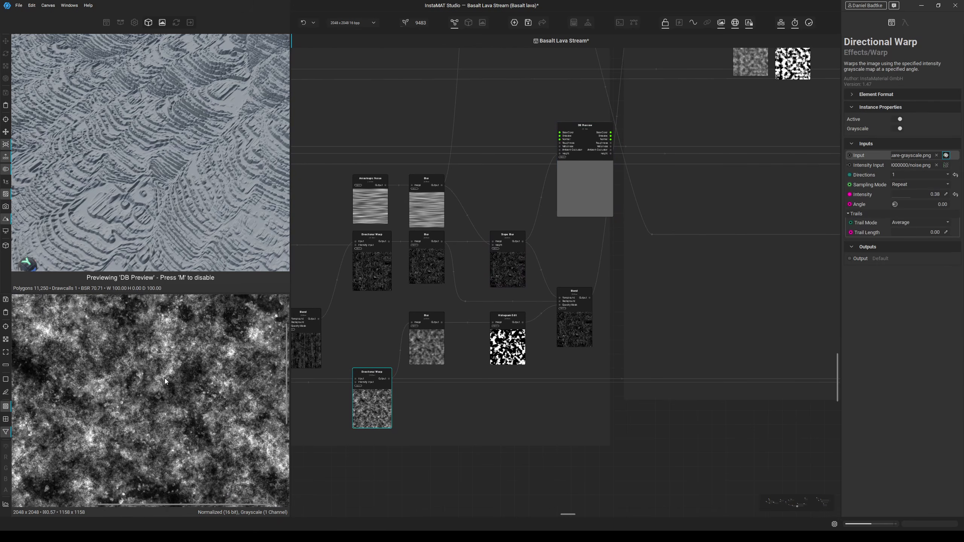
middle_drag(366, 383, 556, 355)
middle_drag(456, 357, 635, 335)
click(477, 351)
mouse_move(514, 335)
middle_down()
mouse_move(495, 351)
mouse_move(527, 330)
mouse_move(459, 392)
mouse_move(488, 408)
mouse_move(516, 405)
middle_up()
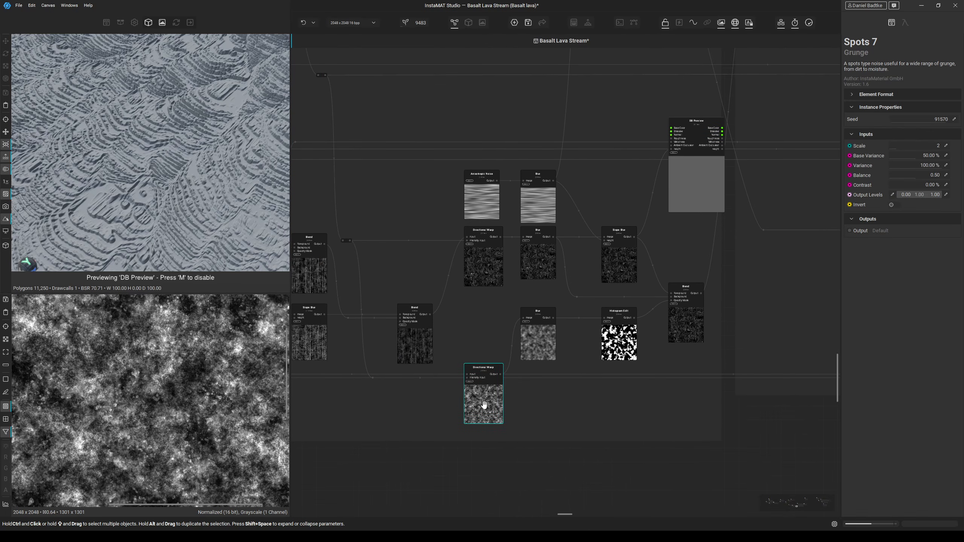
click(470, 381)
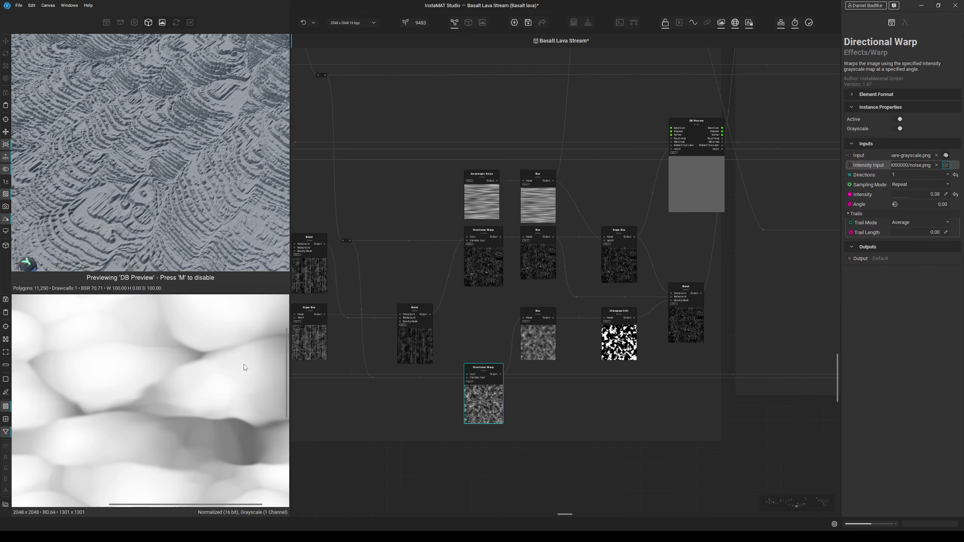
Examine the Blur and Histogram Edit nodes that turn the warped noise into the Blend's opacity mask.
middle_drag(561, 390, 457, 413)
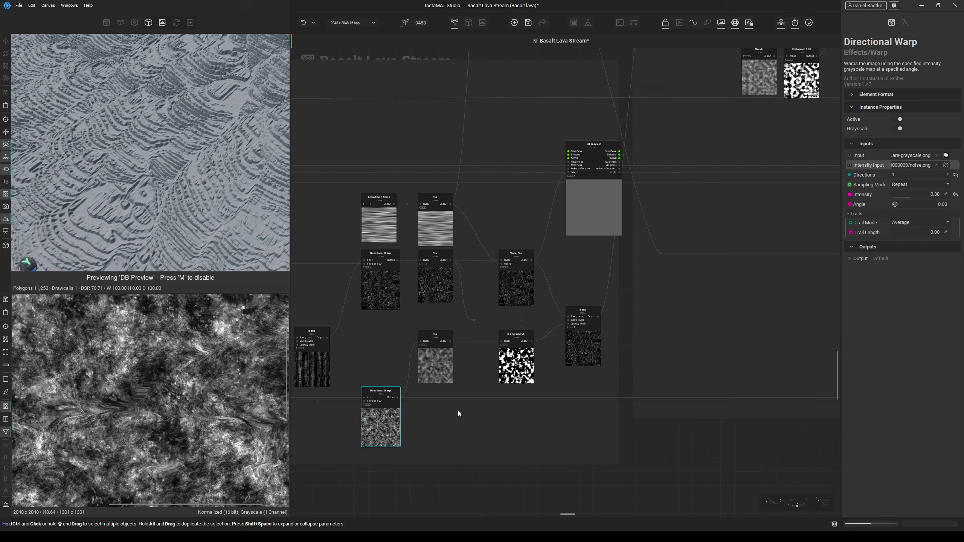
click(436, 364)
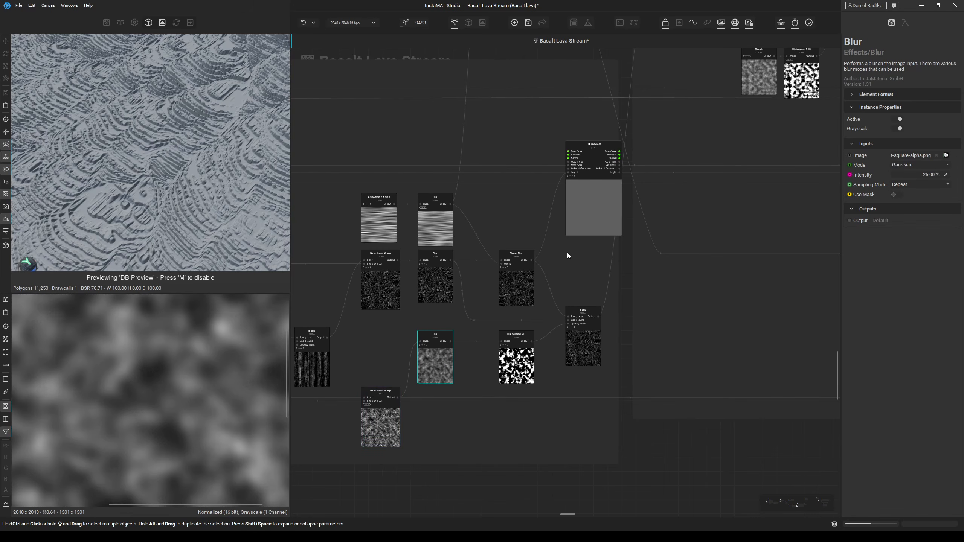
click(578, 222)
middle_drag(579, 222, 531, 283)
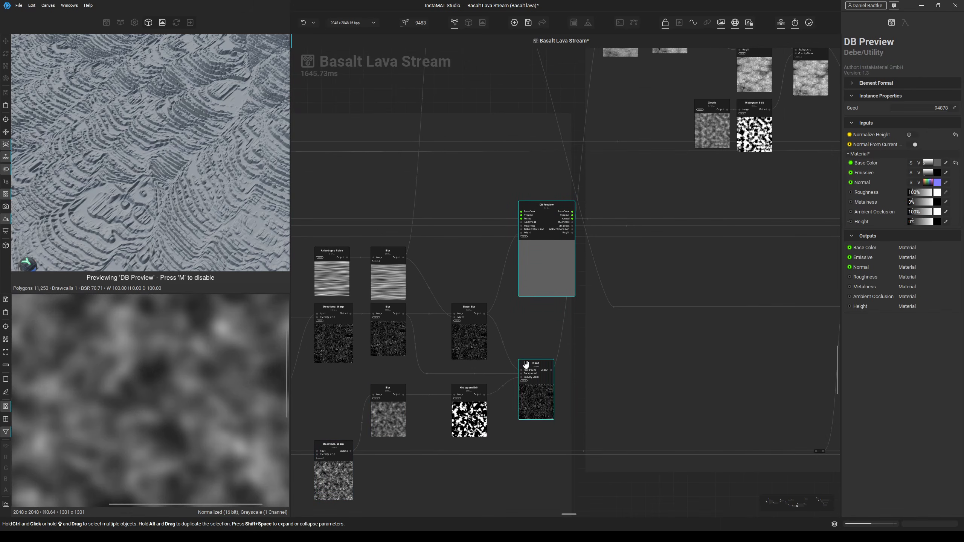
click(473, 410)
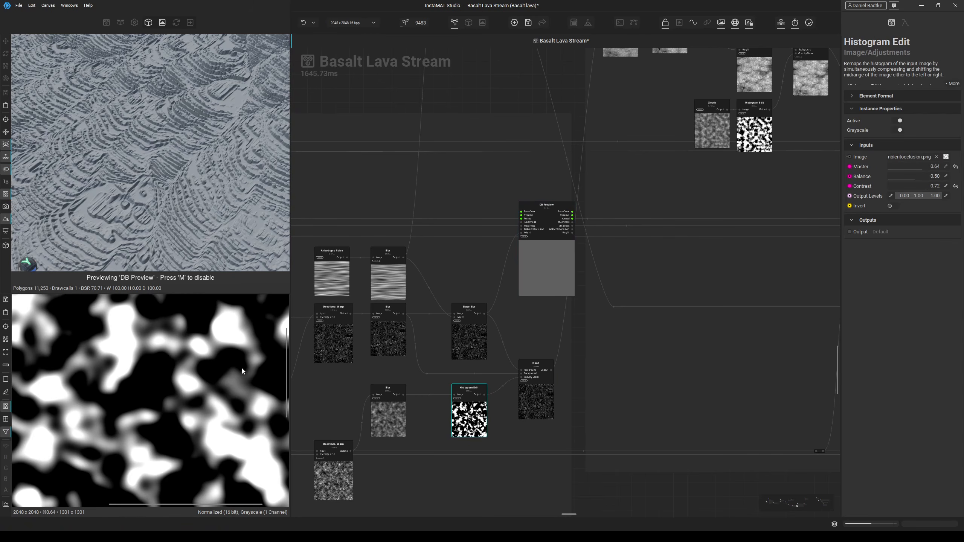
Connect the masked Blend's output to the DB Preview Height input and inspect its relief in 3D.
middle_drag(567, 330, 530, 337)
drag(502, 269, 558, 310)
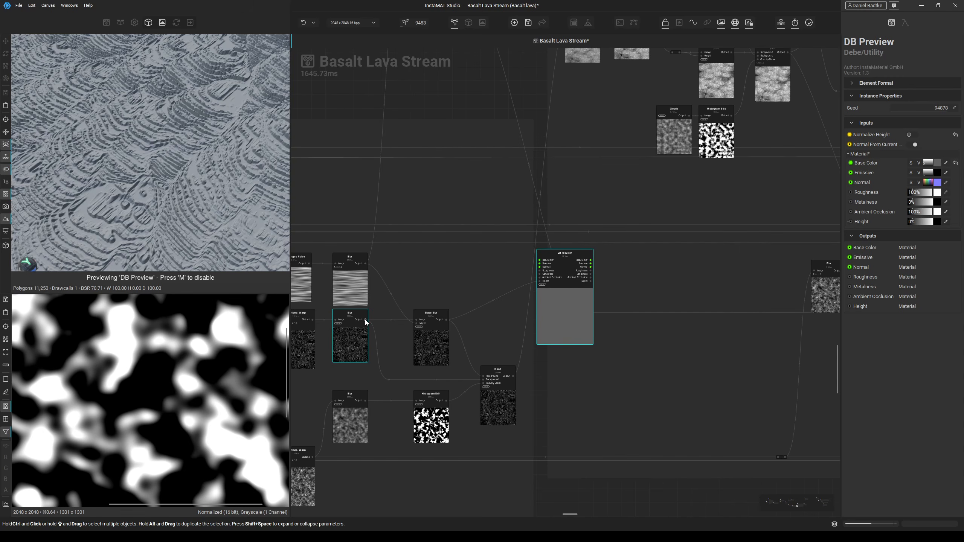
drag(366, 319, 540, 286)
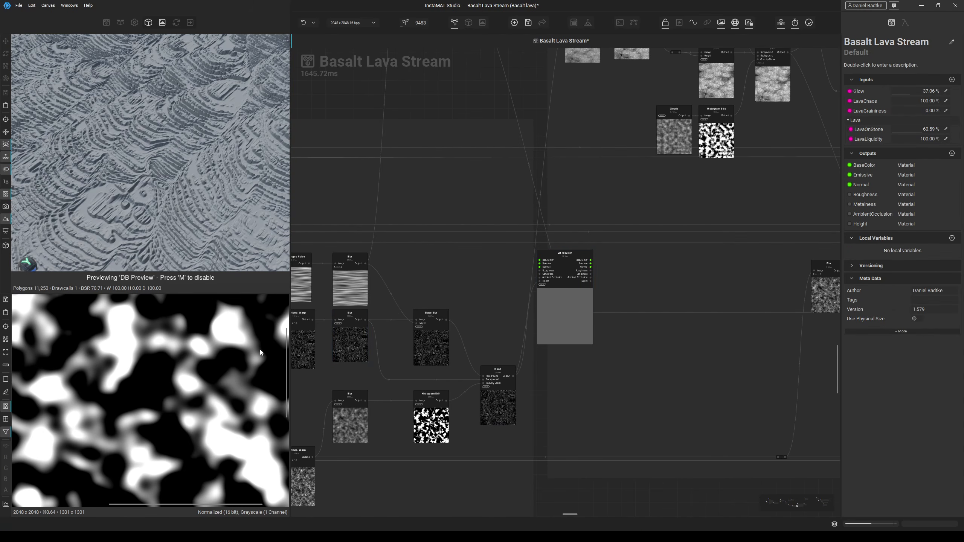
alt+drag(106, 200, 148, 223)
middle_drag(187, 173, 149, 203)
Move DB Preview above the next group's first Blend and examine that Blend's result and background input.
middle_drag(470, 194, 408, 226)
drag(468, 280, 492, 170)
scroll(443, 262, up, 4)
middle_drag(445, 212, 527, 283)
click(424, 279)
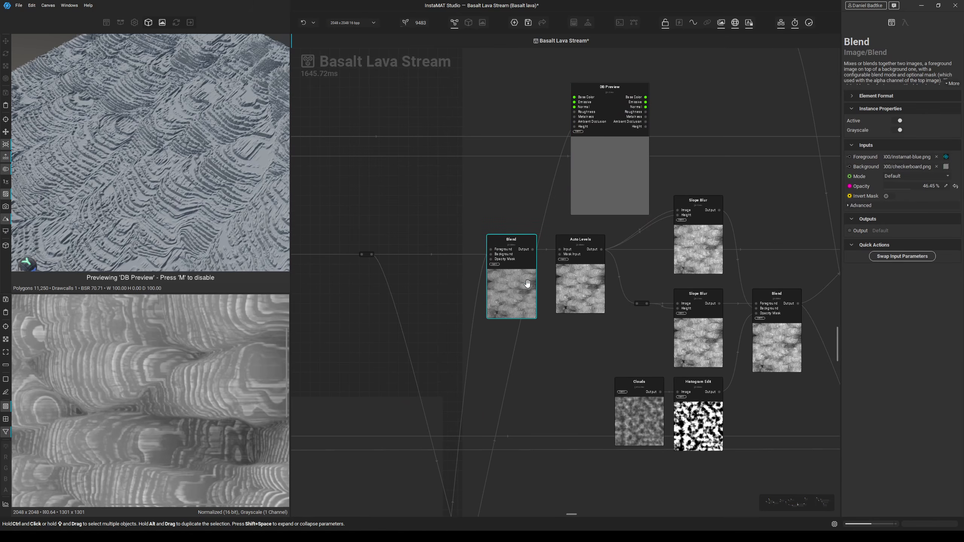
click(490, 254)
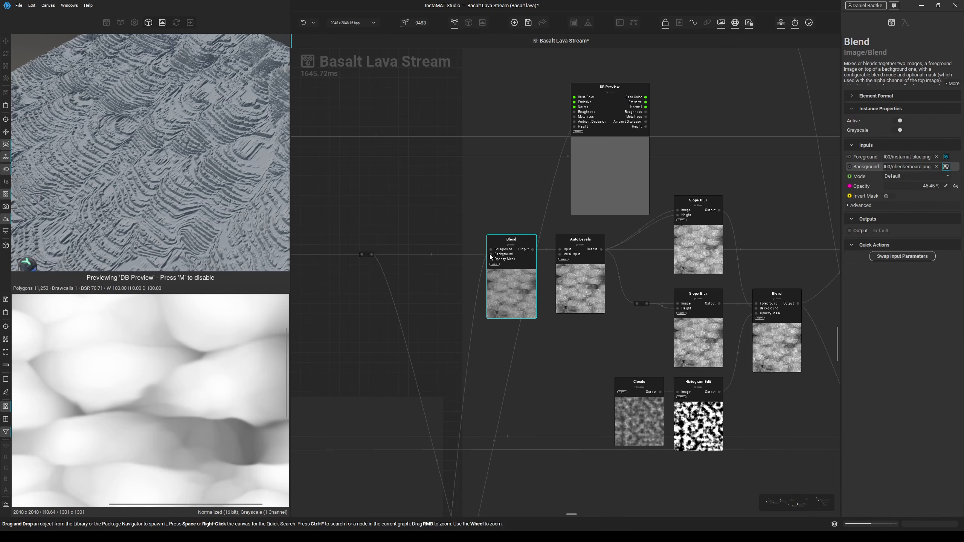
middle_drag(511, 231, 485, 251)
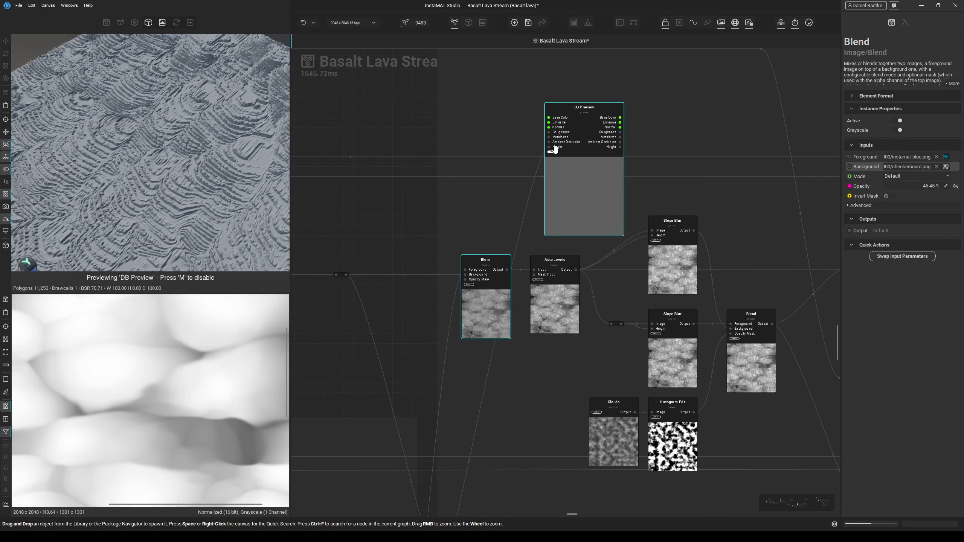
Connect the Blend before Auto Levels to the DB Preview Height input and inspect the terraced relief in 3D.
drag(548, 147, 508, 269)
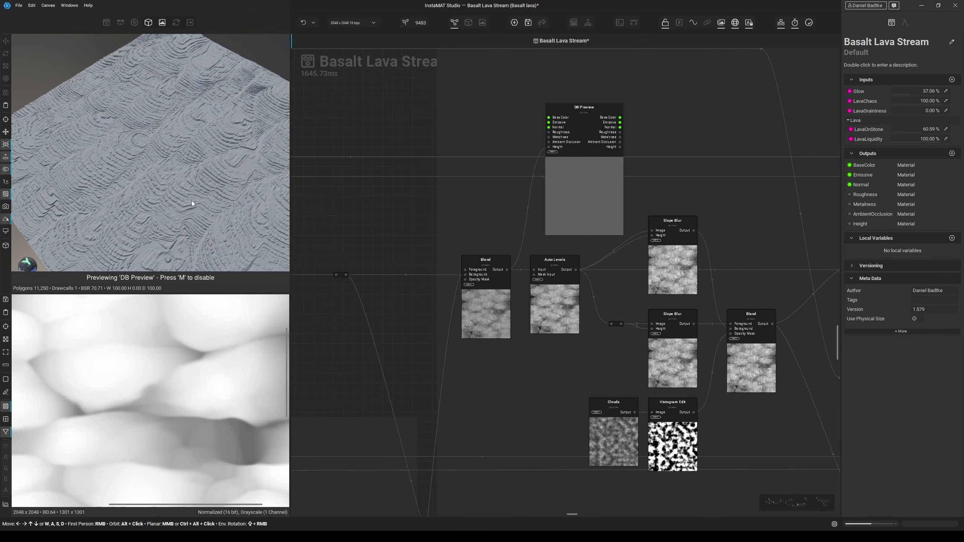
mouse_move(27, 263)
alt+mouse_down()
mouse_move(274, 234)
mouse_move(256, 220)
mouse_move(243, 220)
mouse_move(250, 231)
mouse_move(30, 218)
mouse_move(22, 245)
alt+mouse_up()
scroll(165, 183, up, 5)
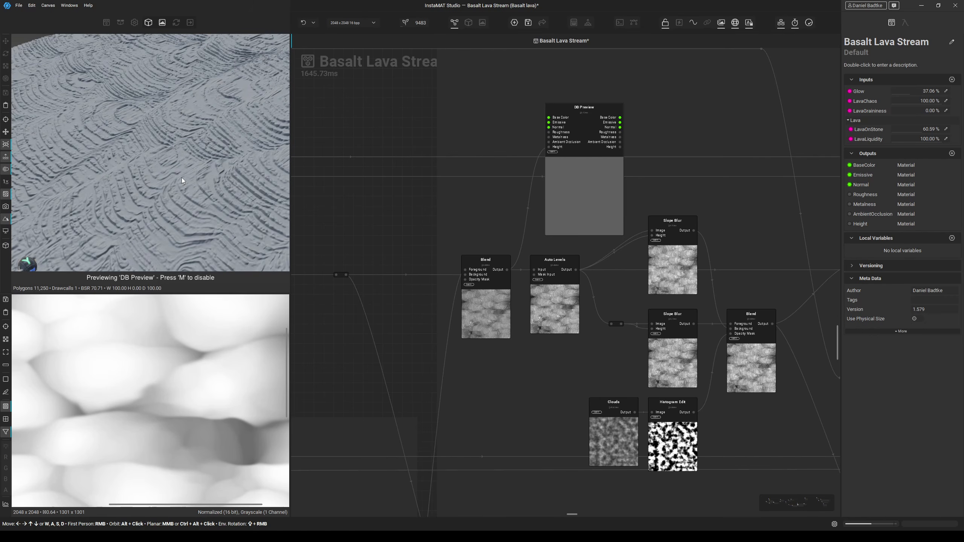
middle_drag(208, 199, 153, 201)
Reposition DB Preview beside Auto Levels and feed the Auto Levels output into its Height input to inspect the relief.
middle_drag(542, 208, 494, 232)
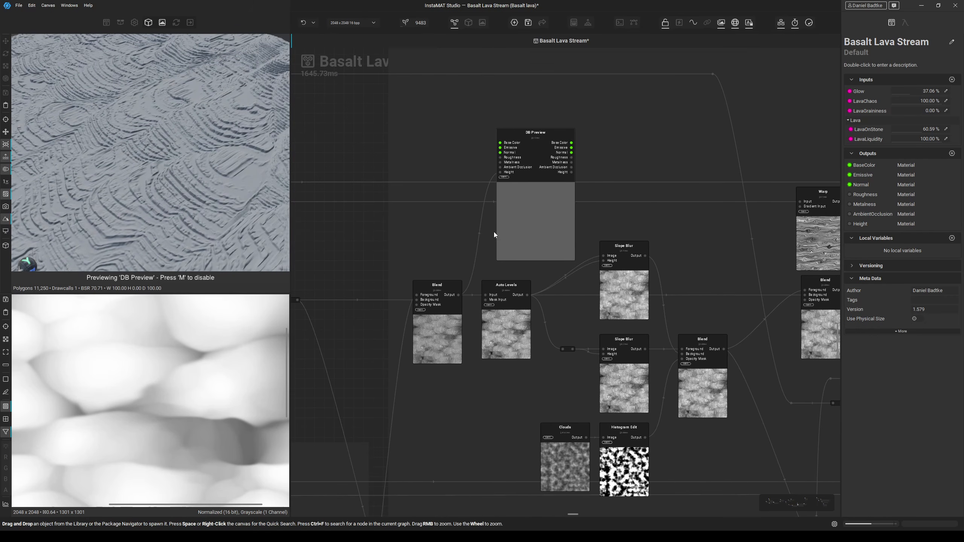
drag(506, 228, 564, 238)
middle_drag(521, 236, 489, 251)
drag(496, 308, 528, 196)
scroll(181, 197, down, 3)
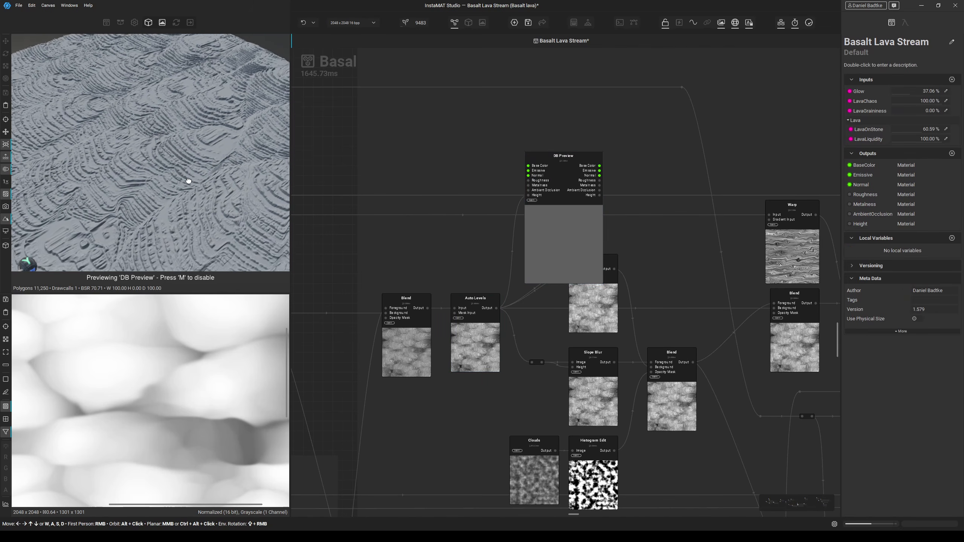
scroll(481, 265, down, 2)
Move DB Preview clear of the upper Slope Blur and connect that Slope Blur's output to its Height input.
drag(482, 265, 578, 232)
middle_drag(577, 246, 545, 247)
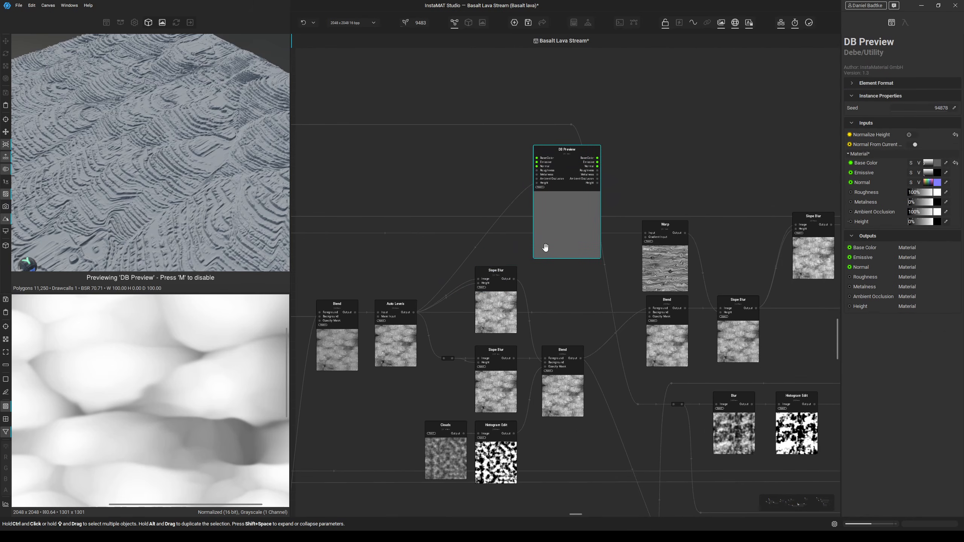
scroll(493, 289, up, 2)
middle_drag(516, 290, 491, 217)
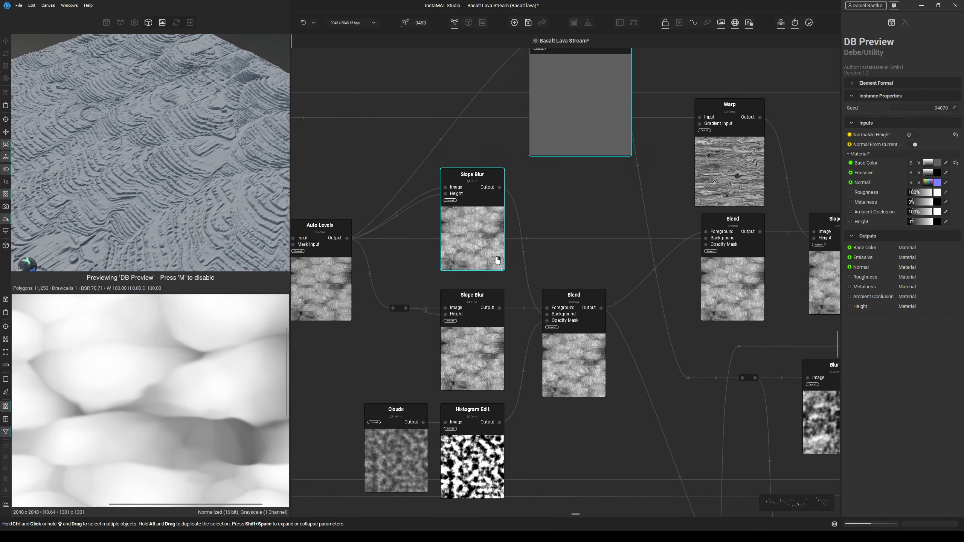
middle_drag(547, 225, 534, 272)
double_click(475, 272)
middle_drag(475, 272, 464, 291)
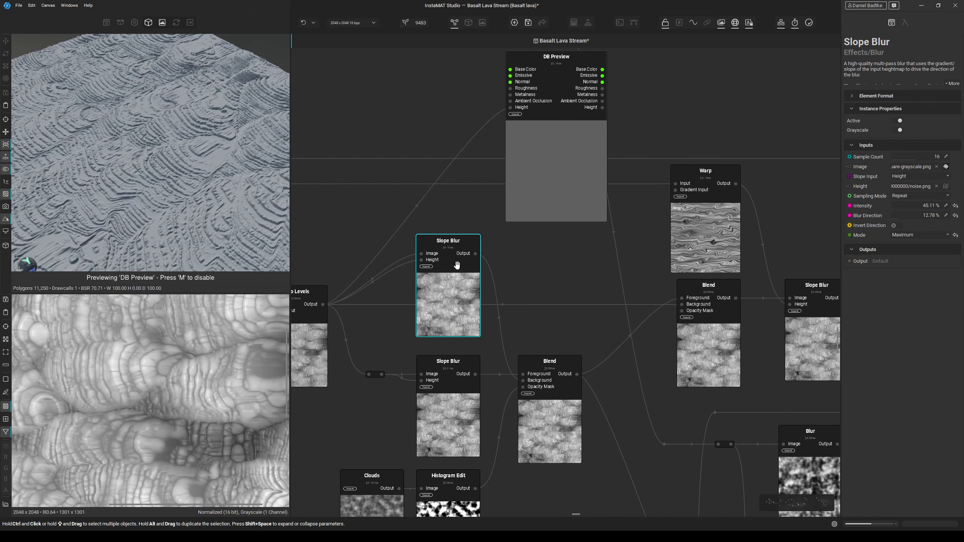
drag(475, 253, 476, 244)
drag(511, 113, 511, 108)
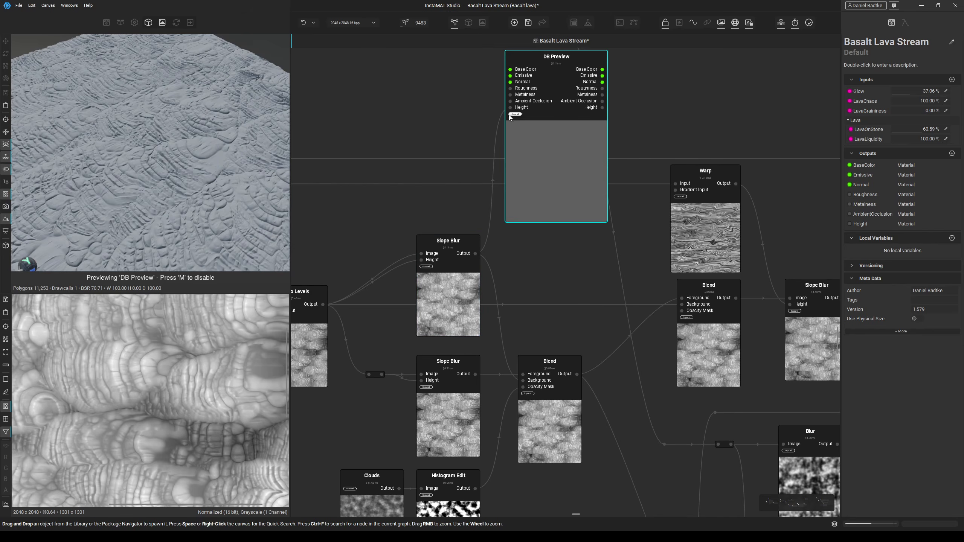
Compare the two Slope Blur nodes' settings, then preview the lower one's output through the DB Preview Height input.
click(434, 415)
middle_drag(434, 415, 433, 387)
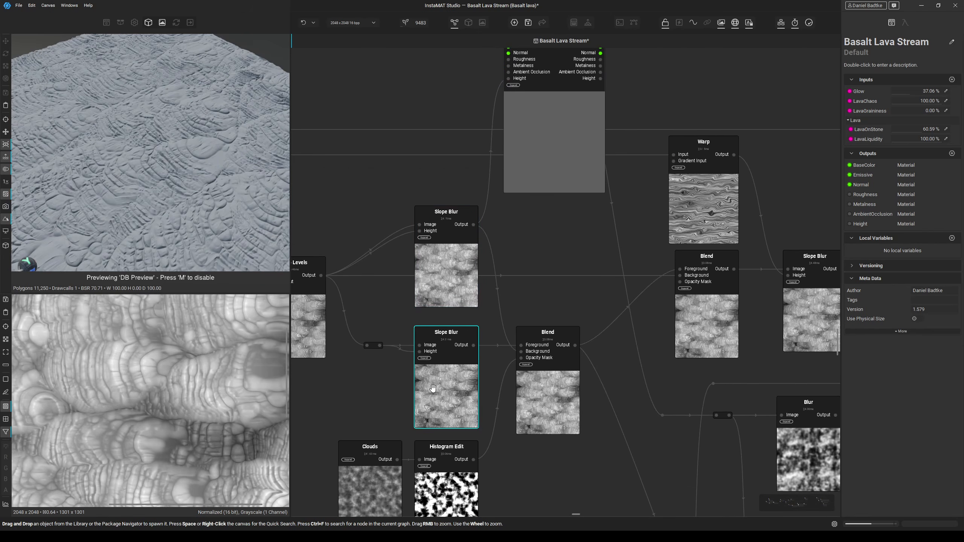
click(463, 373)
click(453, 289)
click(451, 377)
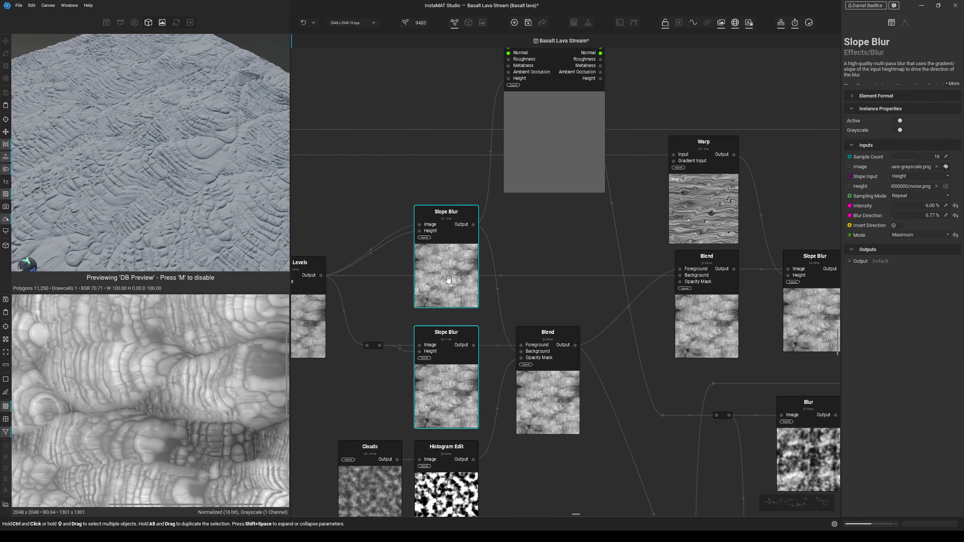
middle_drag(523, 106, 520, 161)
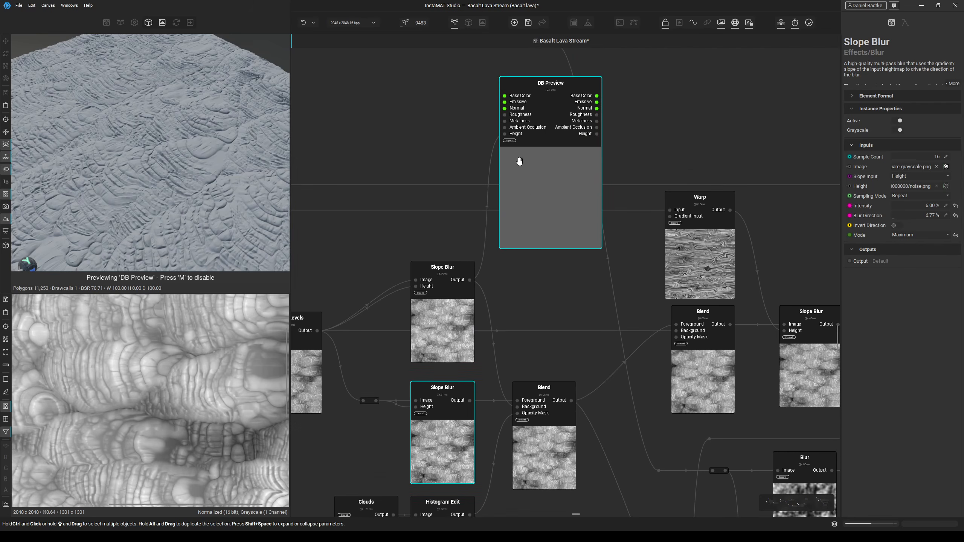
drag(510, 134, 470, 400)
middle_drag(191, 251, 184, 213)
scroll(430, 190, down, 1)
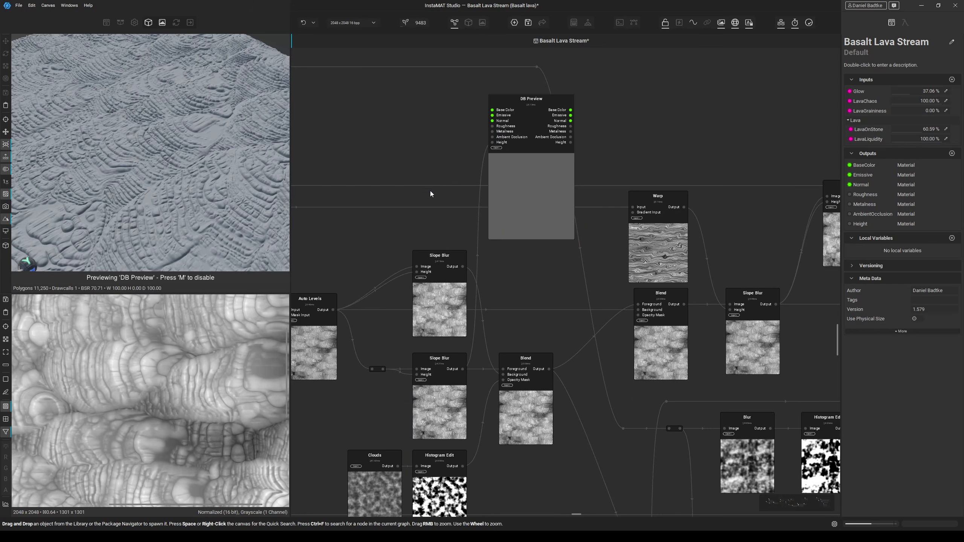
Move DB Preview below the Blend that combines both Slope Blurs and connect the Blend's output to its Height input.
middle_drag(512, 223, 504, 156)
drag(505, 154, 559, 410)
middle_drag(560, 391, 508, 291)
drag(508, 290, 540, 361)
middle_drag(486, 356, 524, 371)
drag(509, 235, 538, 336)
middle_drag(135, 195, 206, 186)
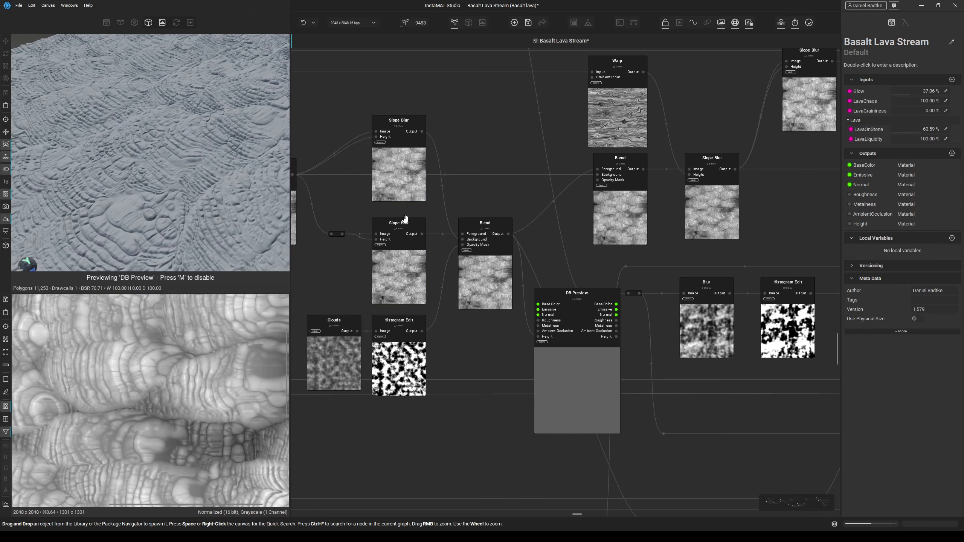
Examine the Clouds and Histogram Edit settings that drive the opacity mask, and the Blend they control.
drag(457, 369, 471, 370)
click(340, 350)
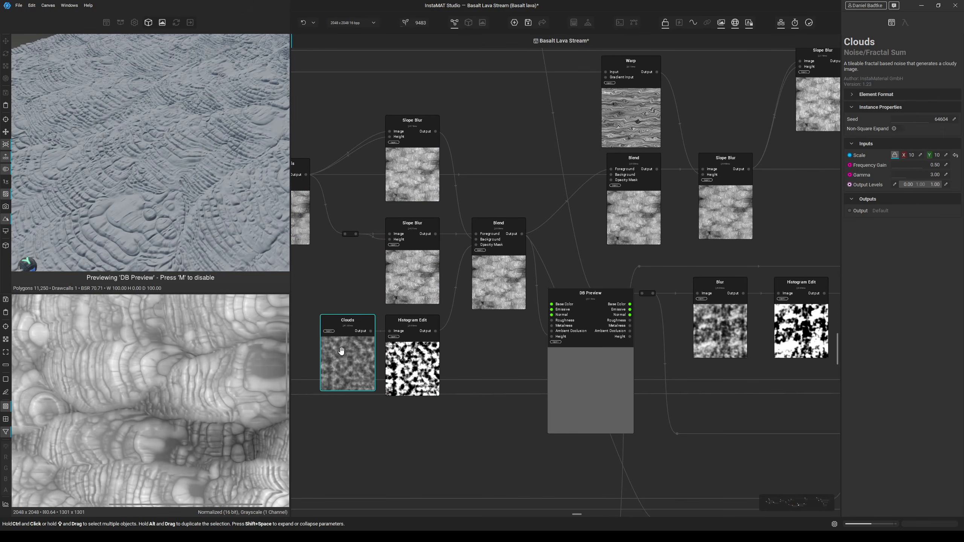
click(412, 357)
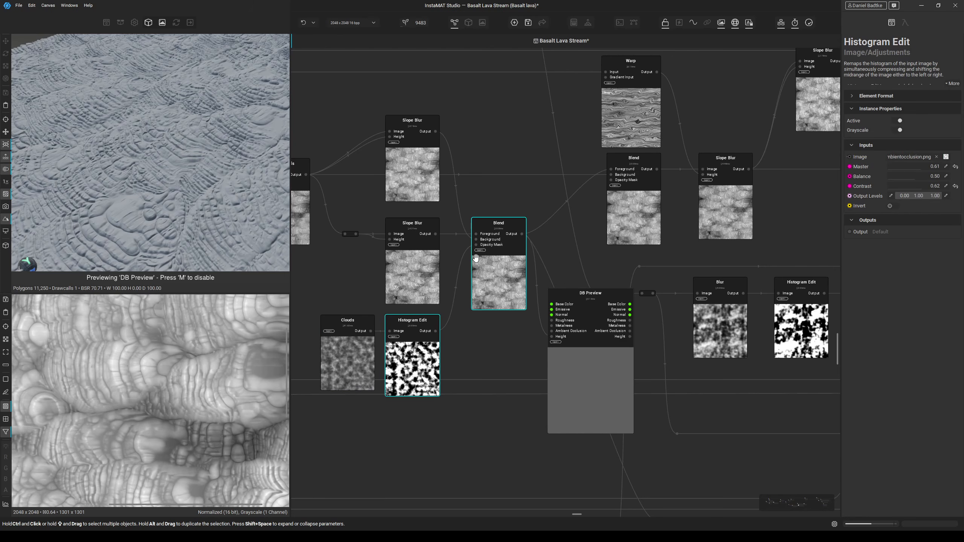
middle_drag(501, 282, 451, 295)
click(459, 297)
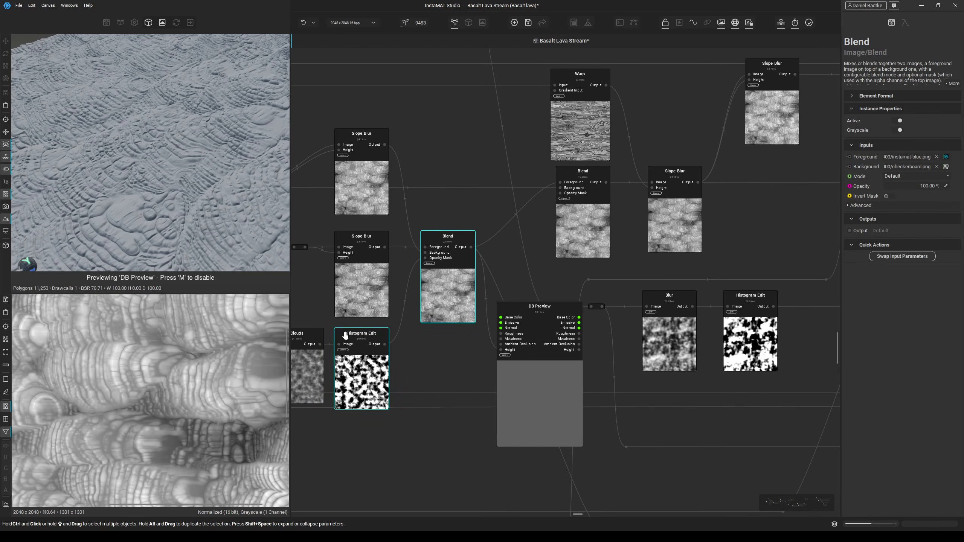
Move the DB Preview node up beside the Warp node in the next part of the graph.
middle_drag(460, 365, 382, 370)
scroll(430, 370, down, 3)
drag(447, 386, 537, 193)
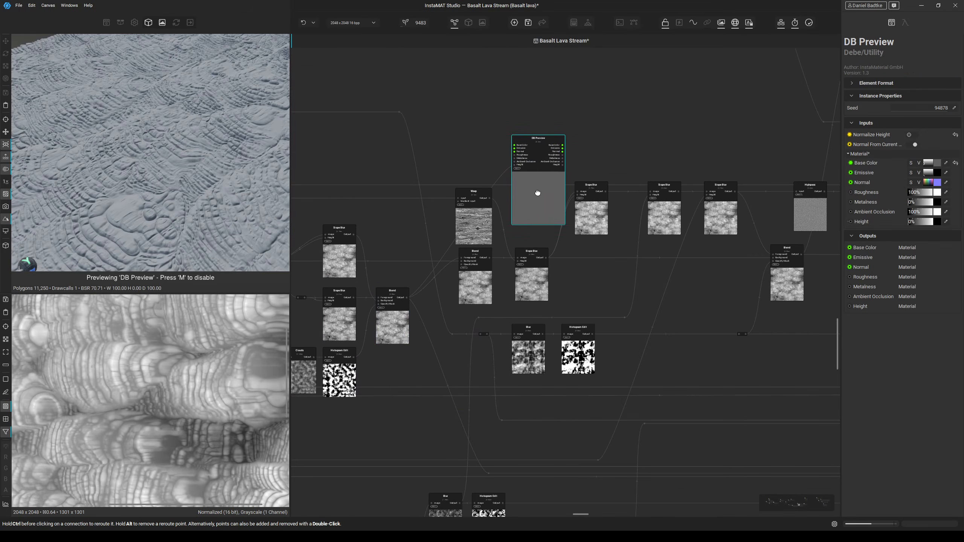
scroll(460, 258, up, 1)
Examine the background input of the Blend below Warp and trace it back to the Auto Levels node.
click(462, 291)
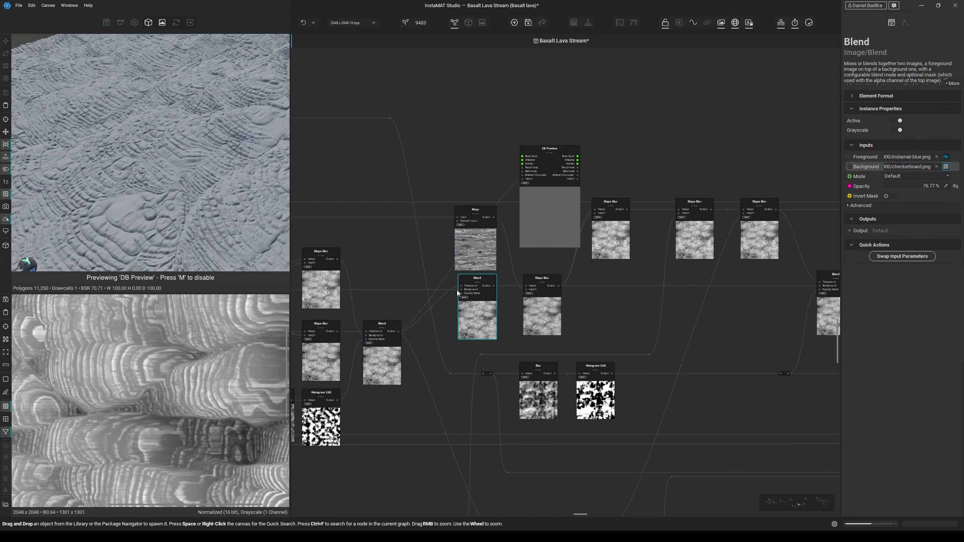
middle_drag(399, 291, 533, 281)
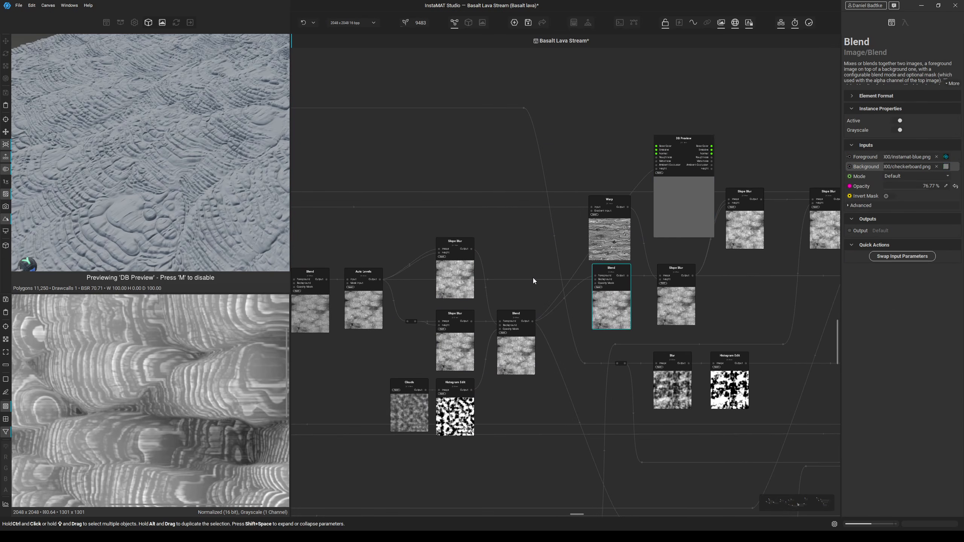
click(374, 299)
middle_drag(375, 299, 290, 327)
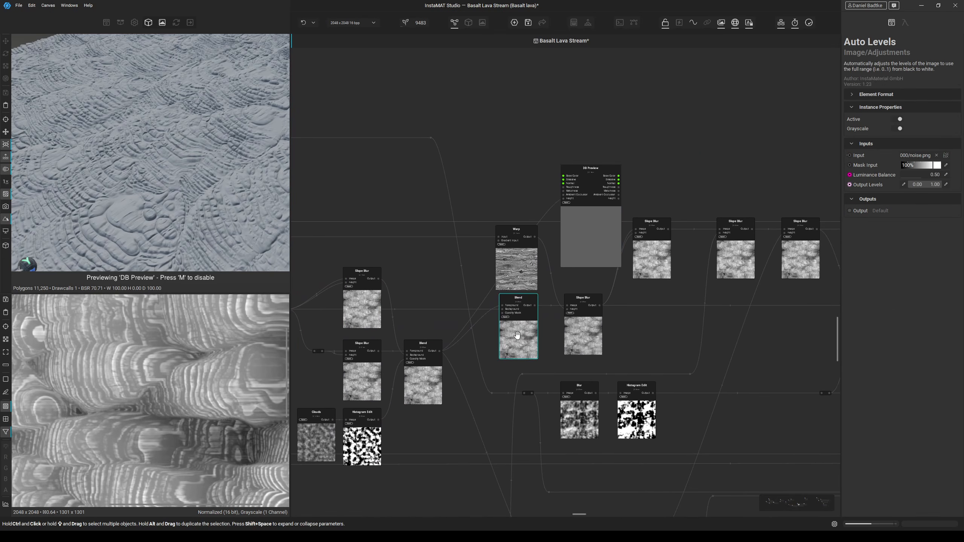
Connect the output of the Blend below Warp to DB Preview's Height input and inspect the surface in 3D.
scroll(503, 329, up, 3)
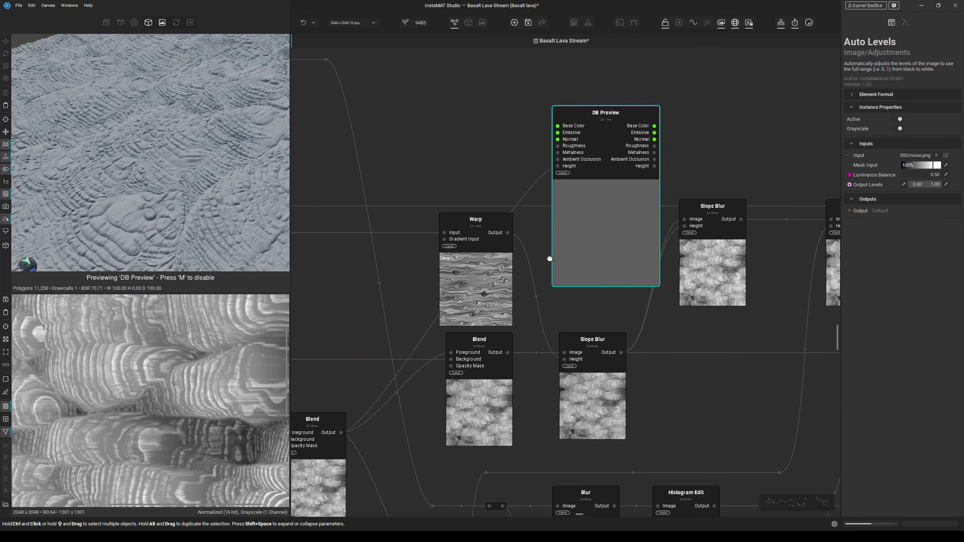
click(505, 346)
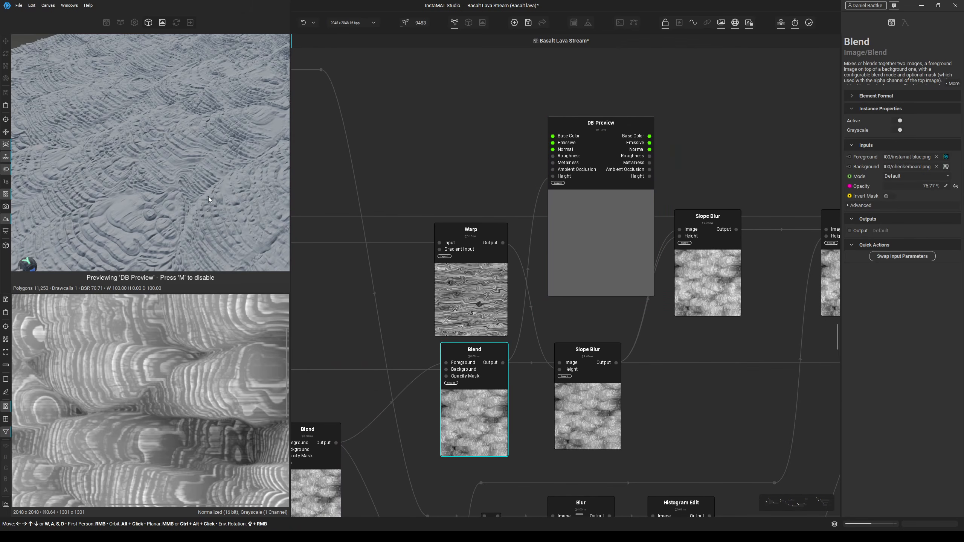
drag(208, 195, 202, 190)
middle_drag(454, 178, 416, 170)
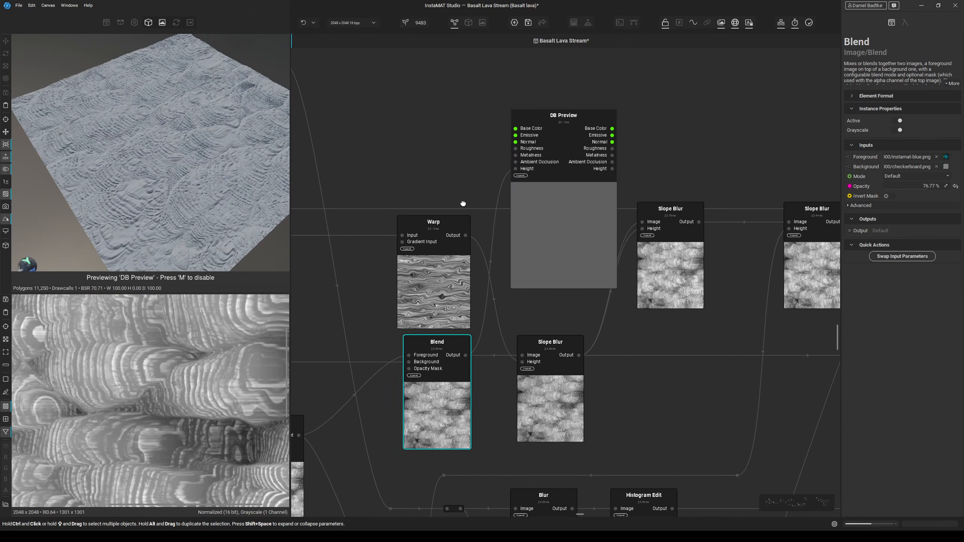
middle_drag(463, 202, 467, 213)
Examine the images feeding Warp's Input and Gradient Input, shifting DB Preview clear of the neighbouring nodes.
drag(542, 252, 563, 220)
click(434, 282)
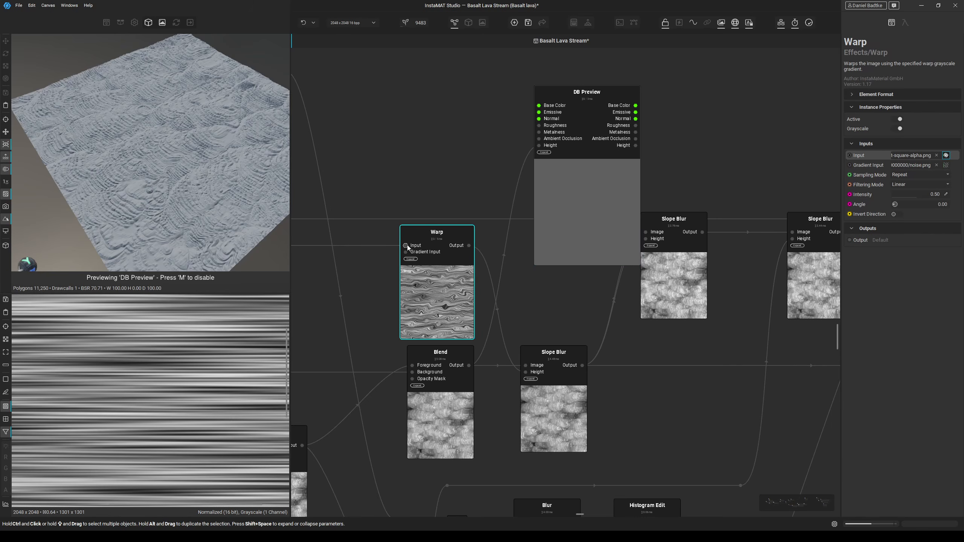
middle_drag(422, 258, 460, 258)
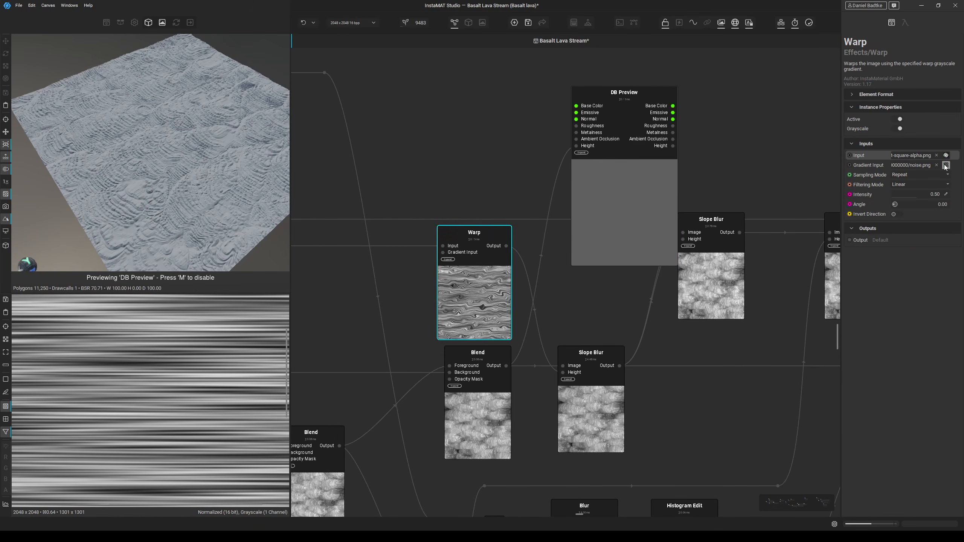
mouse_move(945, 166)
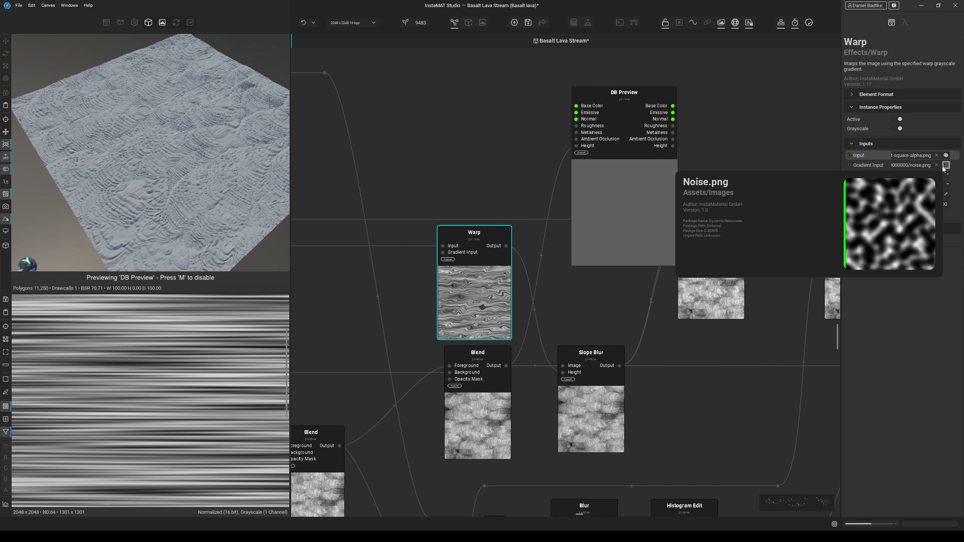
middle_drag(702, 195, 540, 266)
drag(541, 259, 599, 222)
middle_drag(599, 223, 594, 205)
click(415, 319)
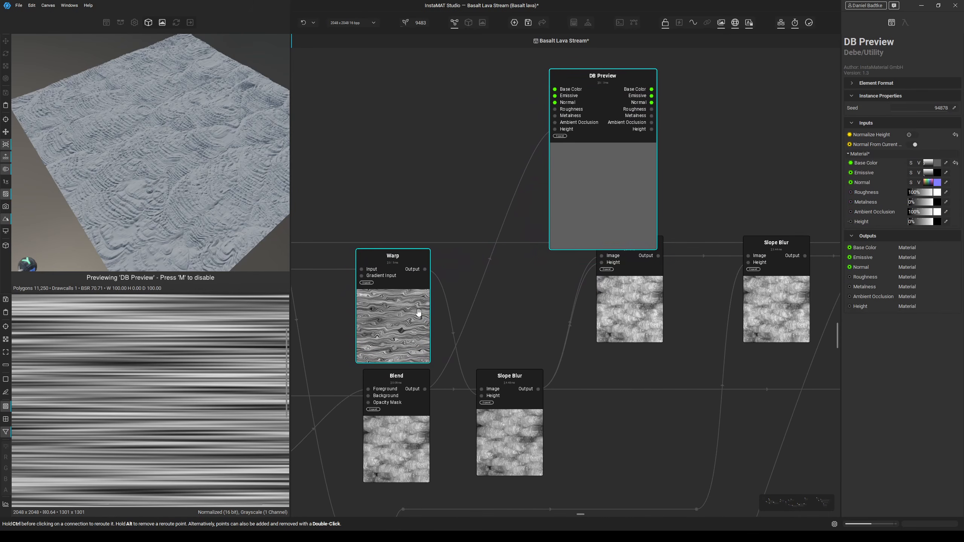
Move DB Preview above the row of Slope Blurs and preview the output of the Slope Blur beside the Blend as its Height.
middle_drag(527, 304, 515, 289)
drag(581, 183, 627, 165)
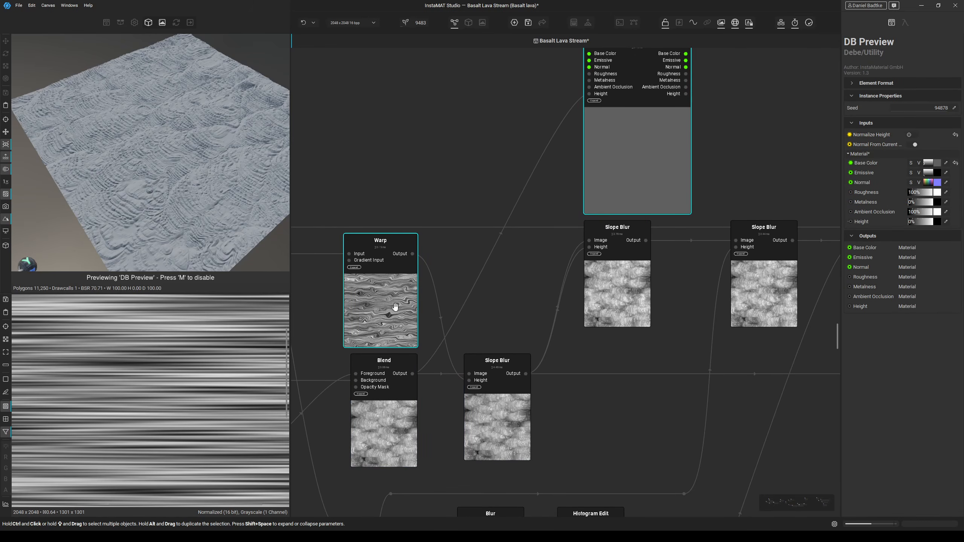
drag(588, 94, 576, 128)
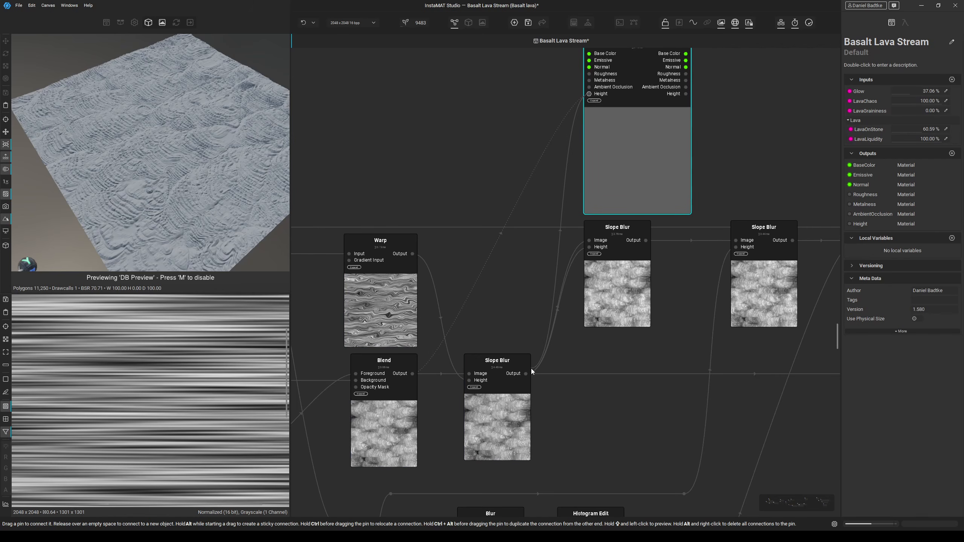
drag(529, 372, 528, 372)
scroll(211, 204, up, 5)
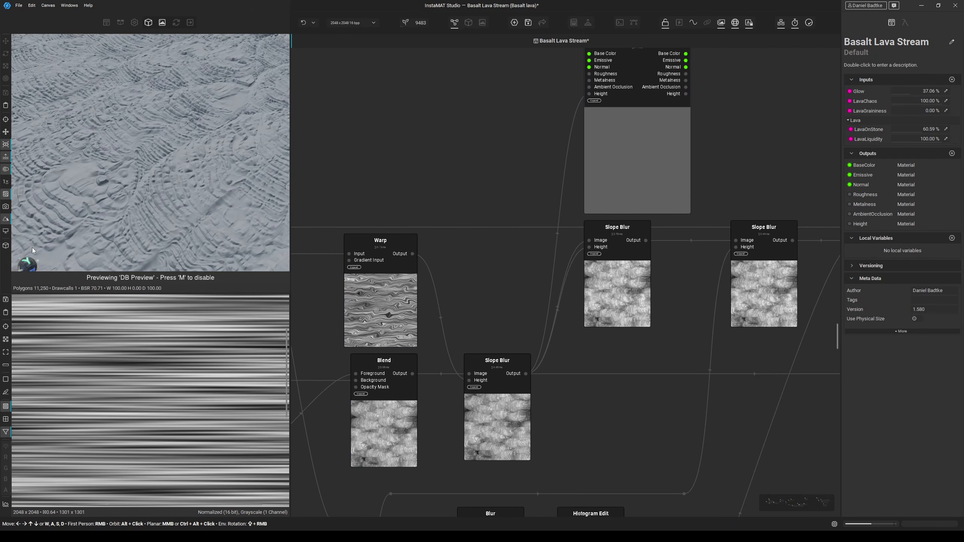
alt+drag(29, 265, 86, 240)
scroll(163, 215, down, 3)
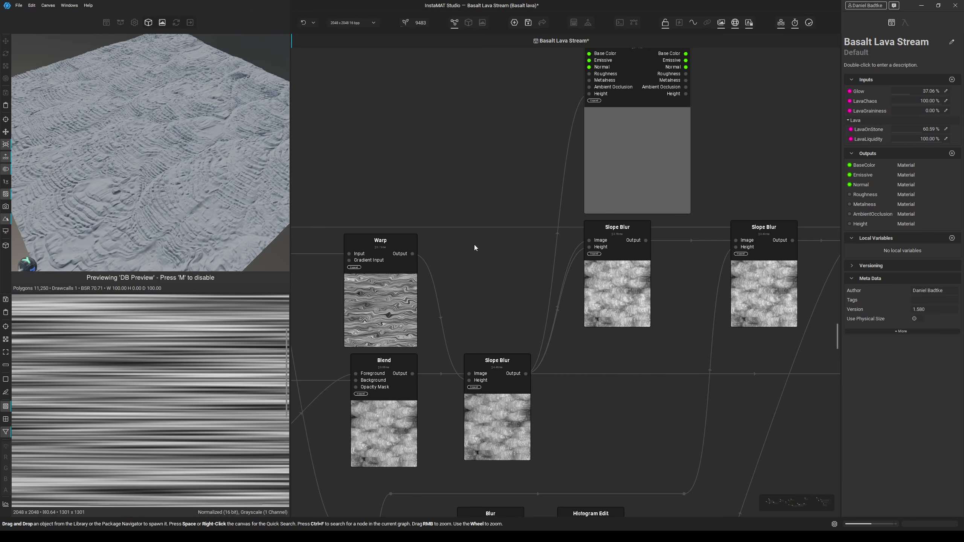
Connect the first Slope Blur in the upper row to DB Preview's Height input and inspect the cracked surface in 3D.
scroll(571, 271, down, 1)
middle_drag(570, 271, 446, 282)
drag(490, 205, 542, 215)
ctrl+click(509, 271)
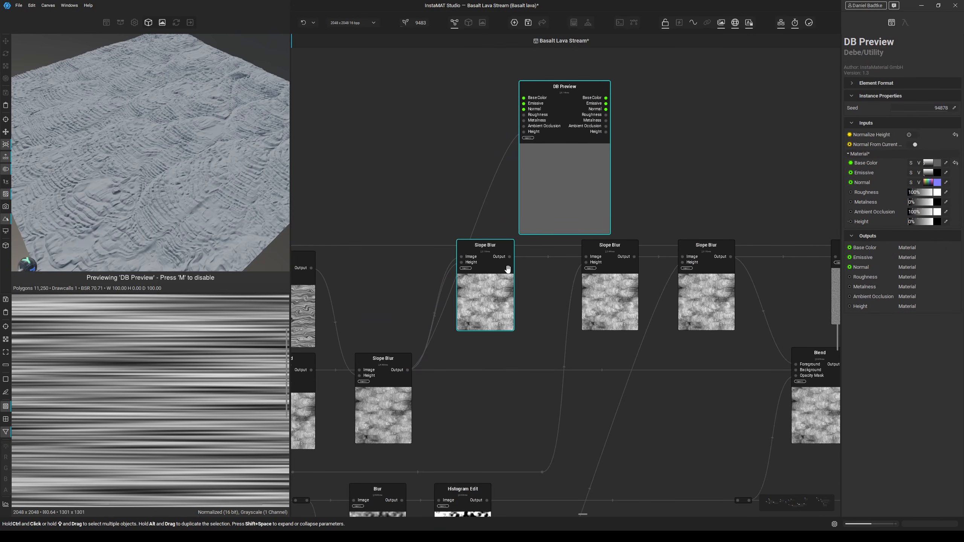
middle_drag(509, 271, 505, 291)
click(507, 276)
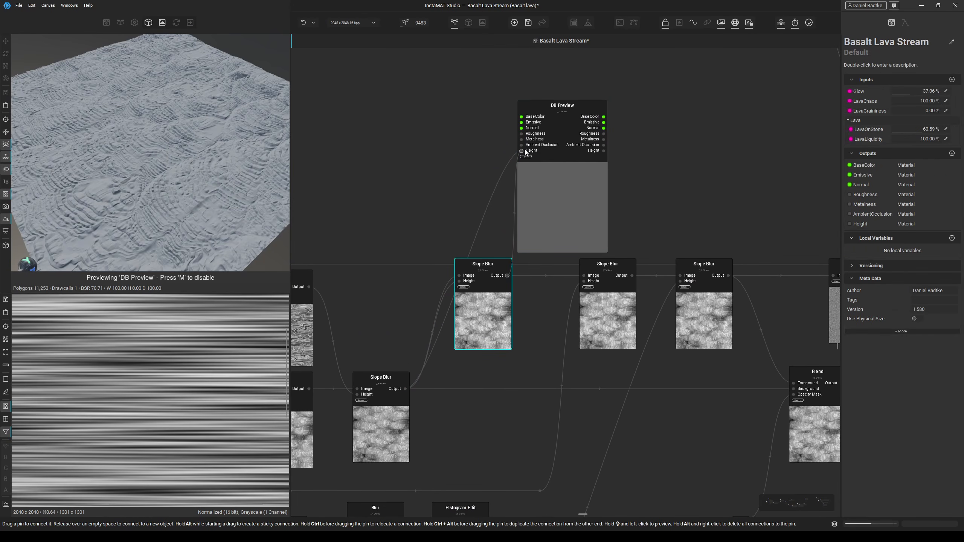
drag(525, 149, 521, 151)
scroll(163, 200, up, 5)
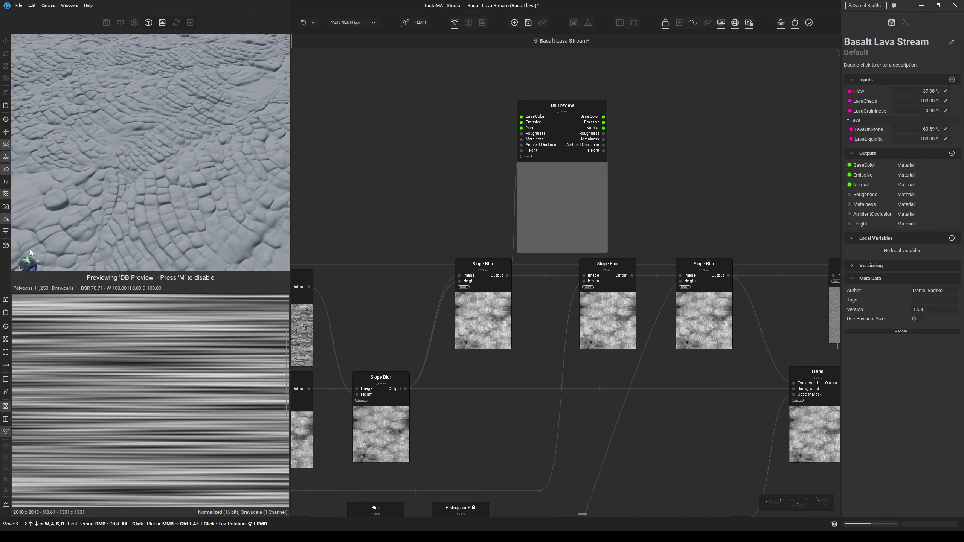
scroll(117, 239, down, 4)
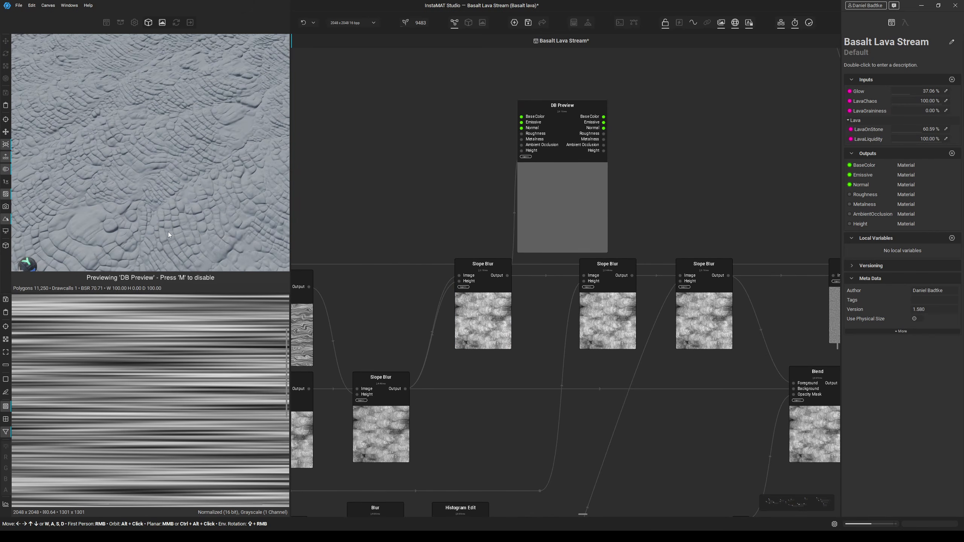
scroll(171, 227, down, 3)
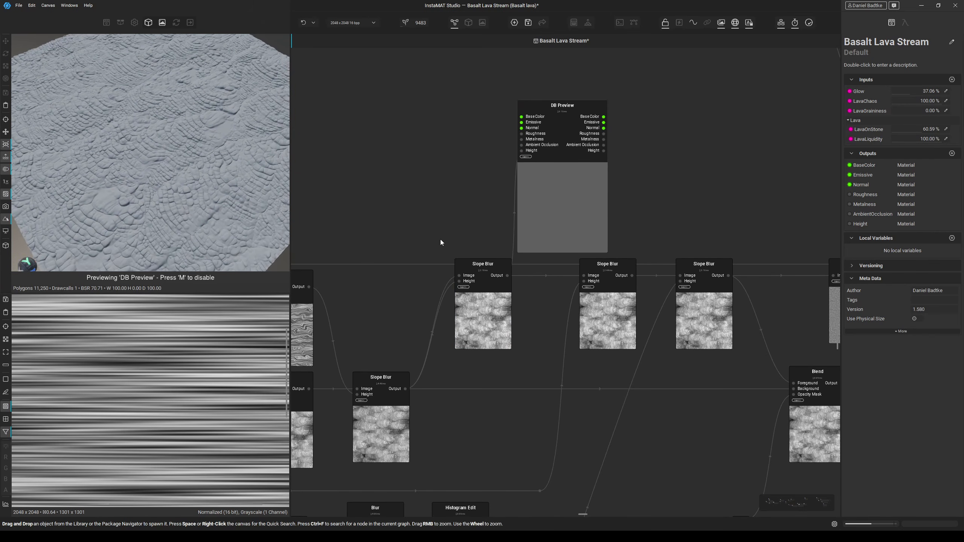
Move DB Preview farther along the upper row and preview the second Slope Blur's Height input.
middle_drag(460, 197, 407, 169)
mouse_move(487, 258)
middle_down()
mouse_move(524, 229)
mouse_move(506, 276)
middle_up()
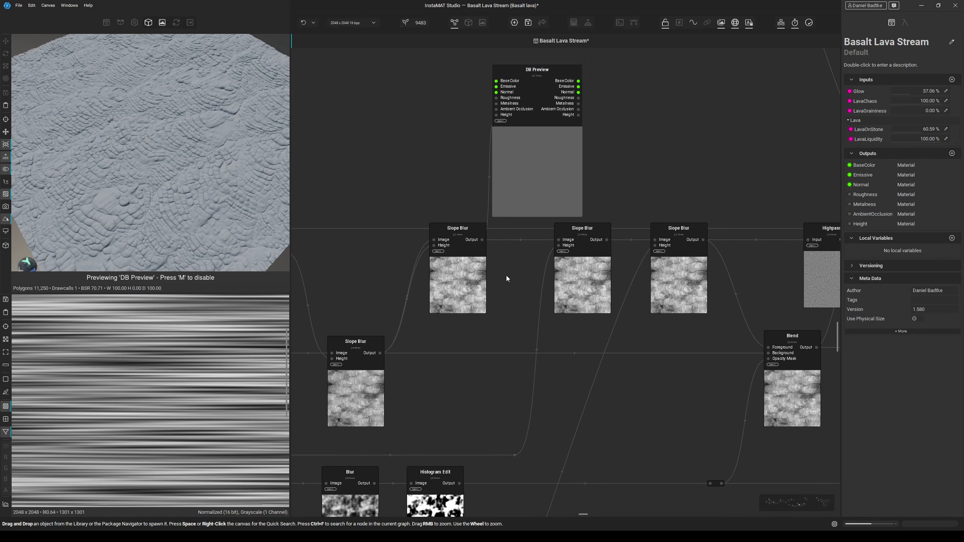
drag(533, 189, 653, 189)
click(569, 242)
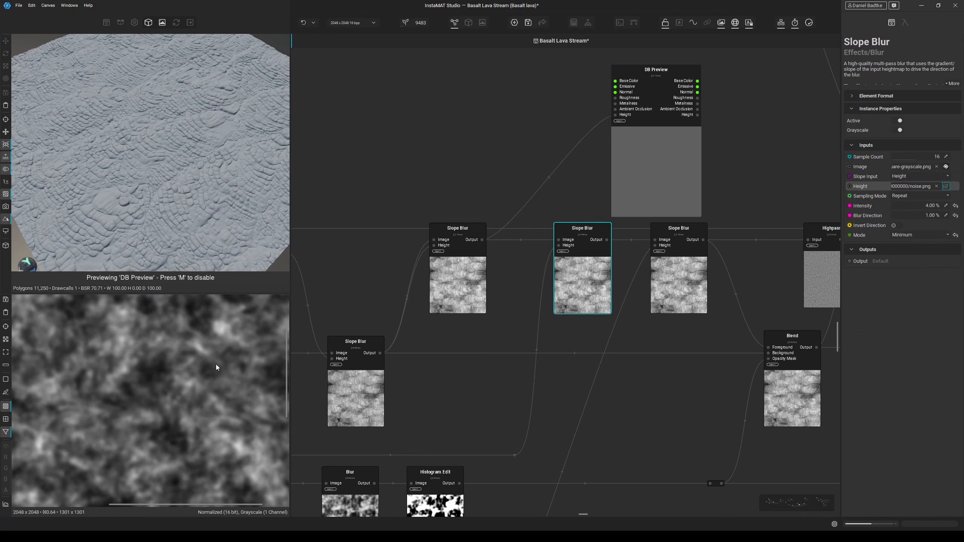
Trace the second Slope Blur's Height input back to the Blur node far below and preview that Blur's Image input.
scroll(215, 364, down, 3)
middle_drag(523, 384, 645, 291)
mouse_move(469, 355)
middle_down()
mouse_move(564, 220)
mouse_move(535, 209)
middle_up()
middle_drag(483, 423, 581, 285)
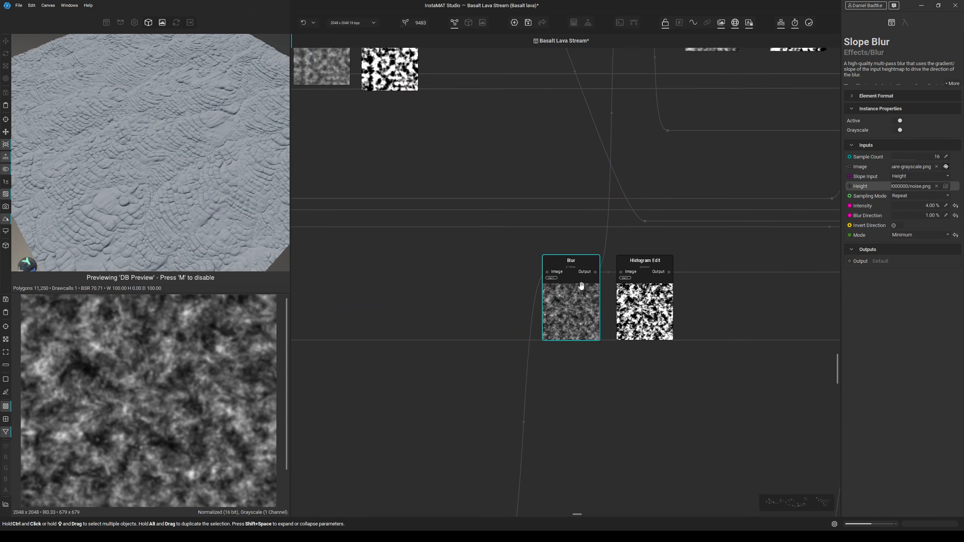
click(547, 272)
middle_drag(678, 107, 526, 313)
middle_drag(625, 136, 424, 376)
middle_drag(544, 245, 503, 288)
Reposition DB Preview above the row and connect the second Slope Blur's output to its Height input.
drag(504, 289, 526, 282)
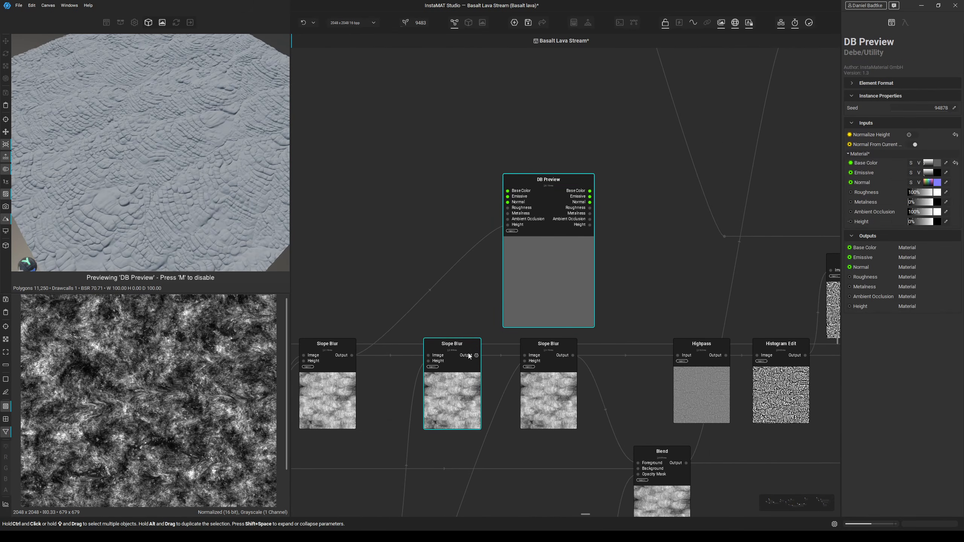
drag(475, 355, 508, 226)
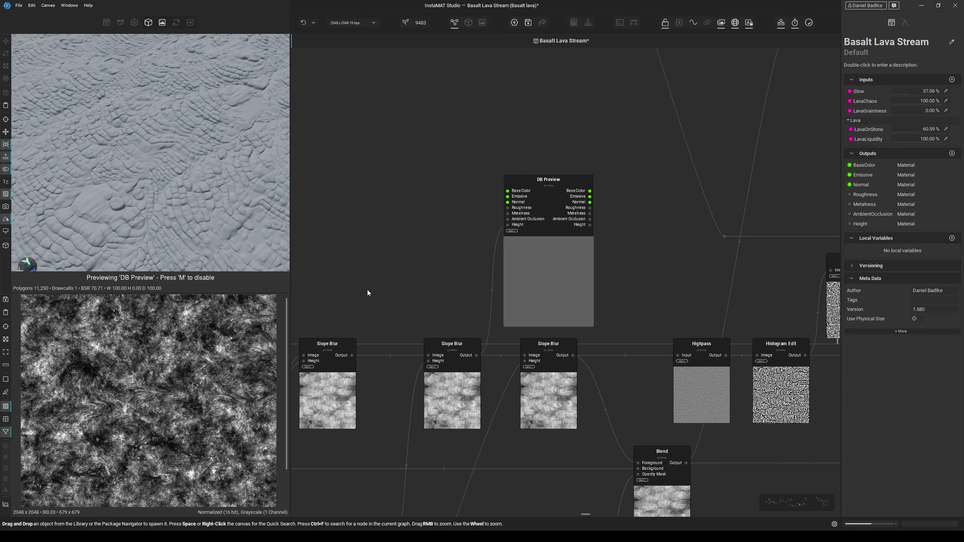
middle_drag(368, 289, 354, 283)
Move DB Preview above the third Slope Blur and compare the Height input images of the second and third Slope Blurs.
drag(527, 282, 571, 282)
middle_drag(571, 283, 581, 219)
click(519, 293)
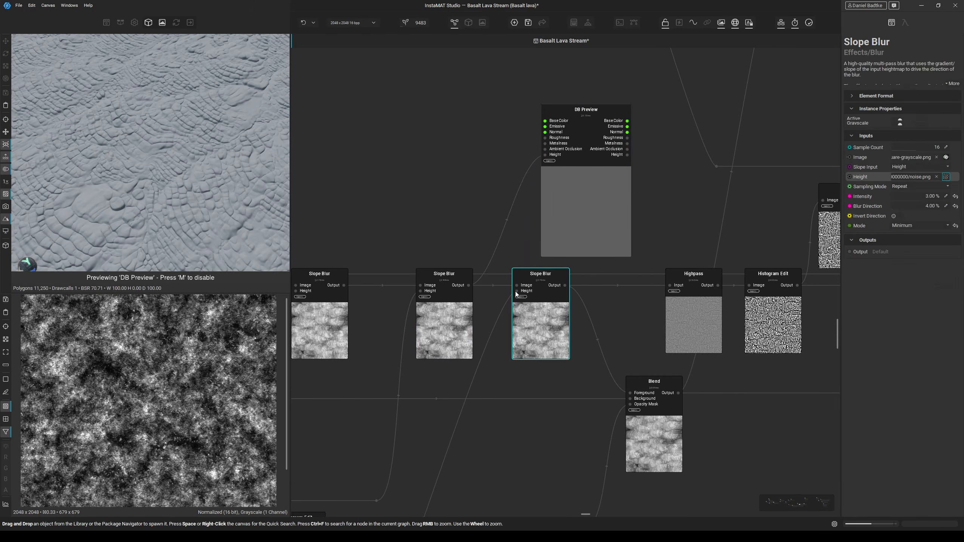
scroll(176, 398, up, 2)
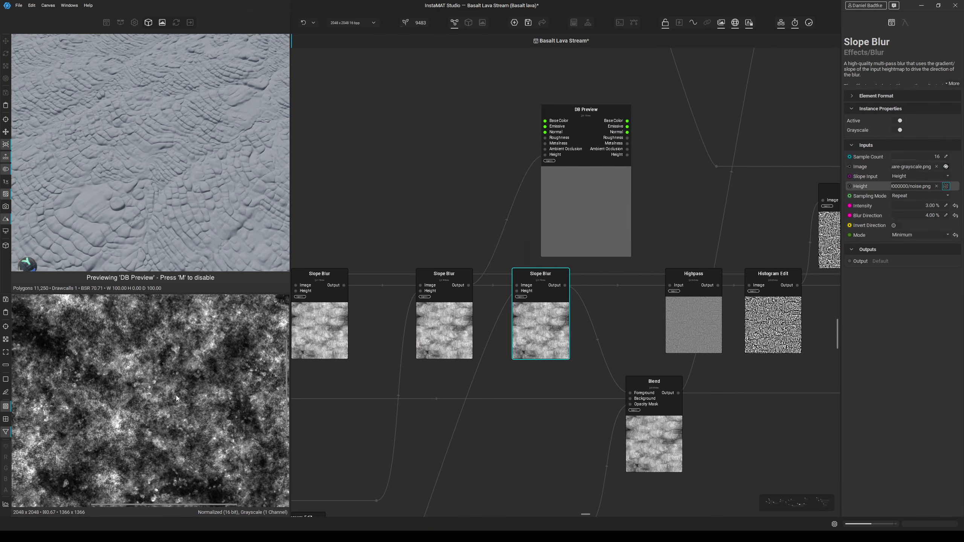
click(424, 296)
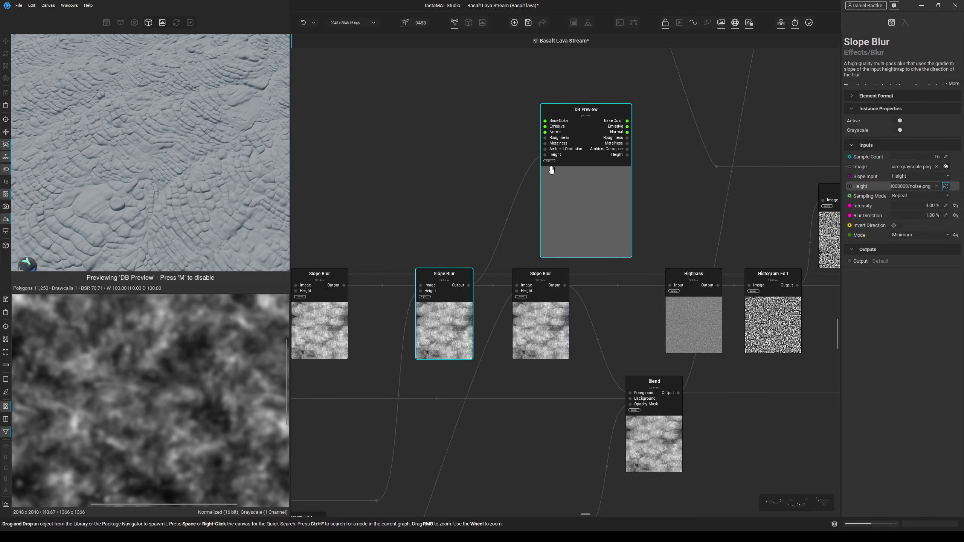
Connect the third Slope Blur's output to DB Preview's Height input and inspect the result in 3D.
drag(550, 207, 579, 214)
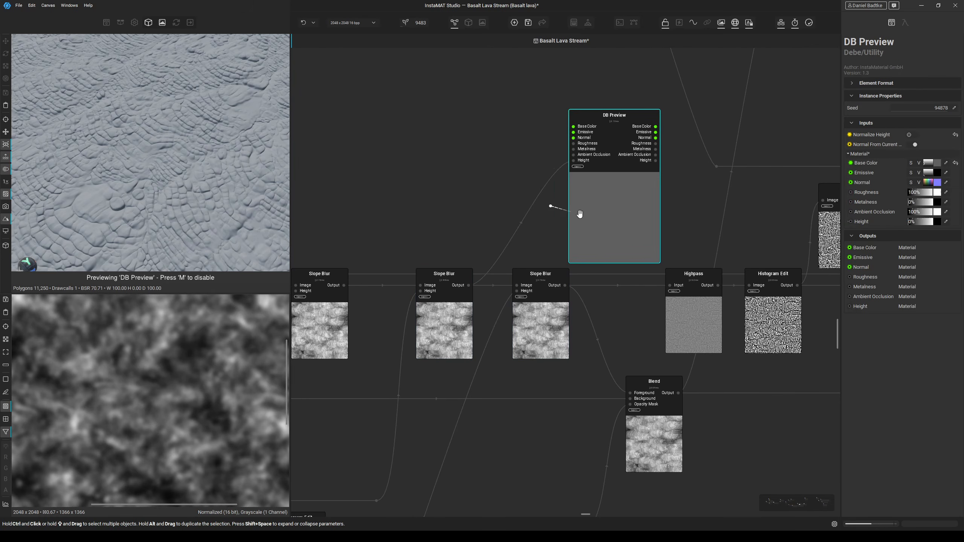
click(562, 289)
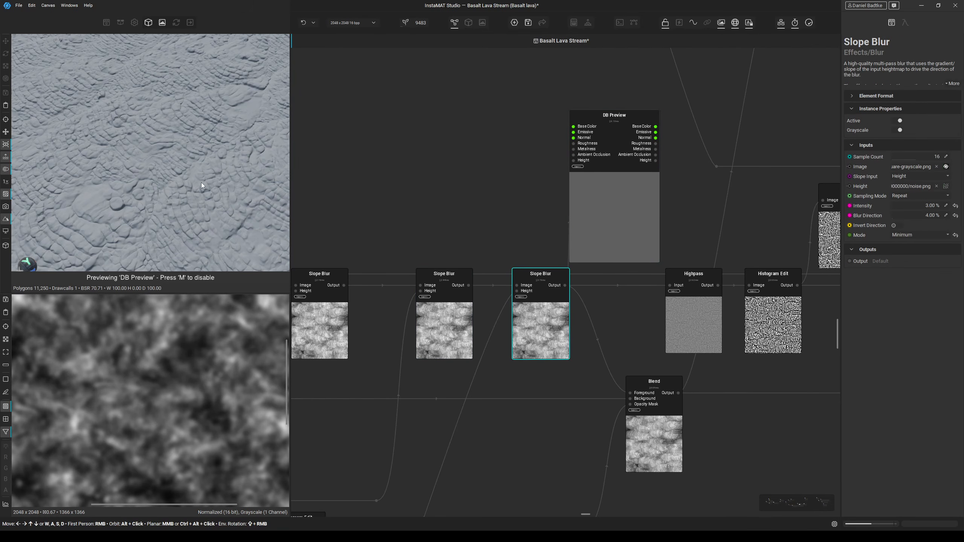
scroll(201, 183, down, 3)
middle_drag(423, 183, 394, 175)
scroll(459, 178, down, 3)
middle_drag(459, 178, 429, 144)
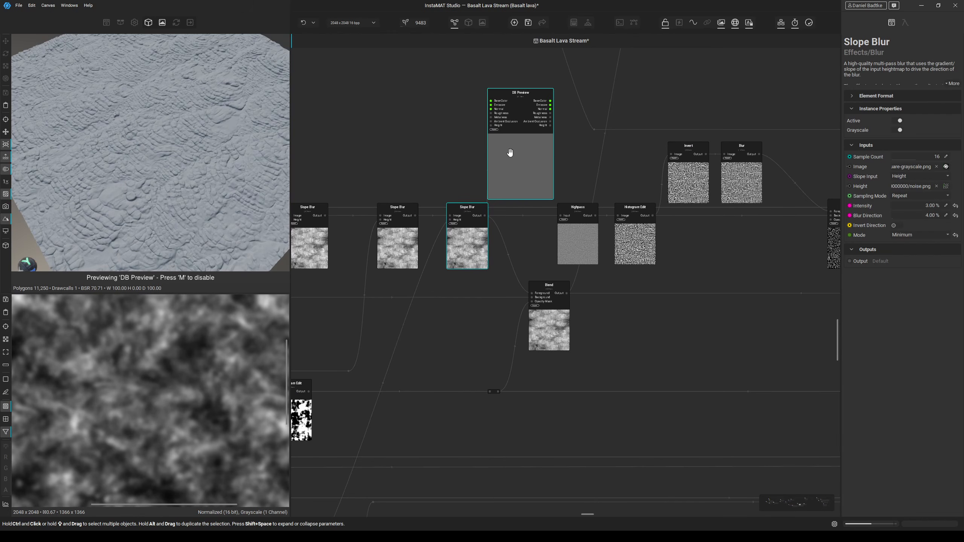
Move DB Preview beside the Blend below Highpass and preview the Blend's Opacity Mask and Background inputs.
drag(510, 153, 626, 340)
middle_drag(578, 314, 614, 297)
shift+click(568, 285)
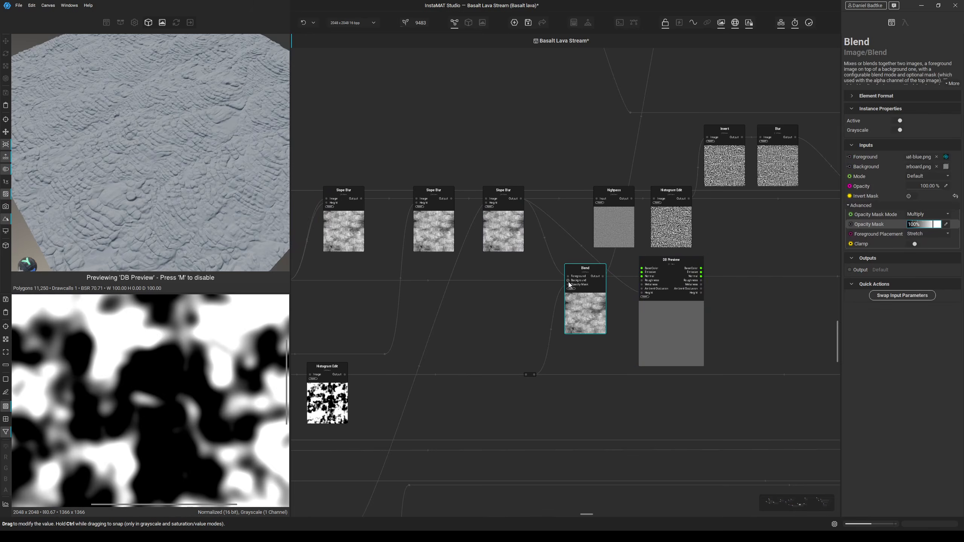
shift+click(568, 280)
Connect the output of the lower Slope Blur that feeds the Blend's background to DB Preview's Height input.
middle_drag(538, 289, 718, 279)
drag(467, 269, 767, 258)
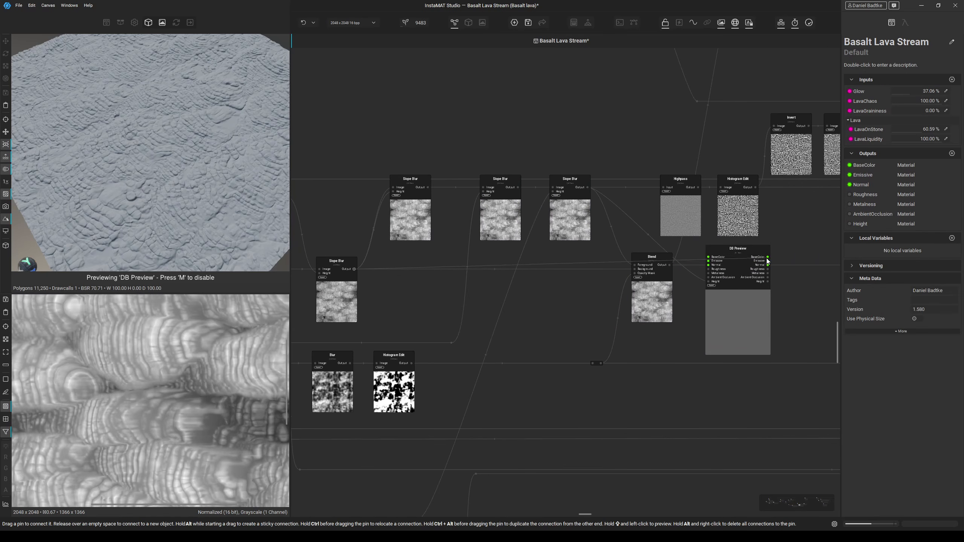
drag(716, 284, 715, 283)
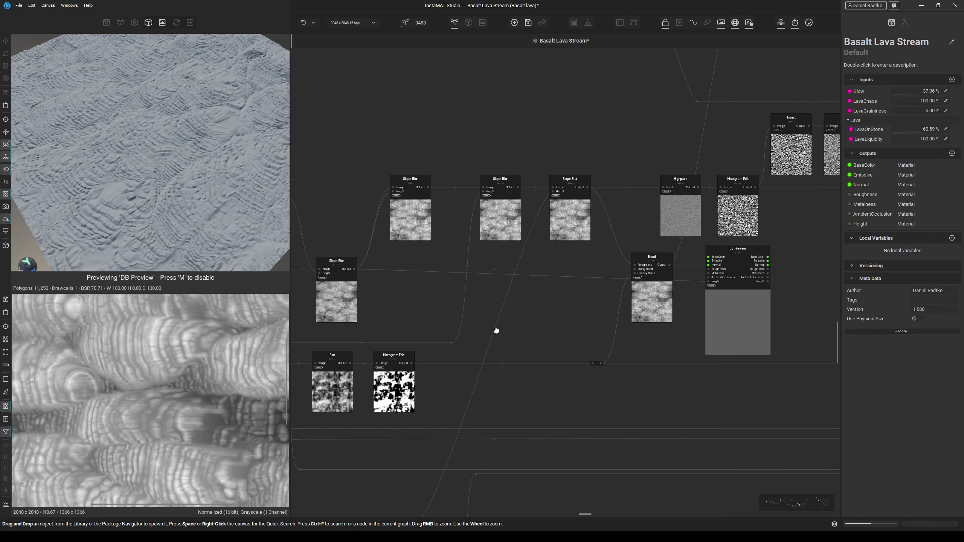
Examine the reroute, Blur and Histogram Edit nodes that build the Blend's opacity mask.
middle_drag(496, 330, 563, 311)
click(403, 360)
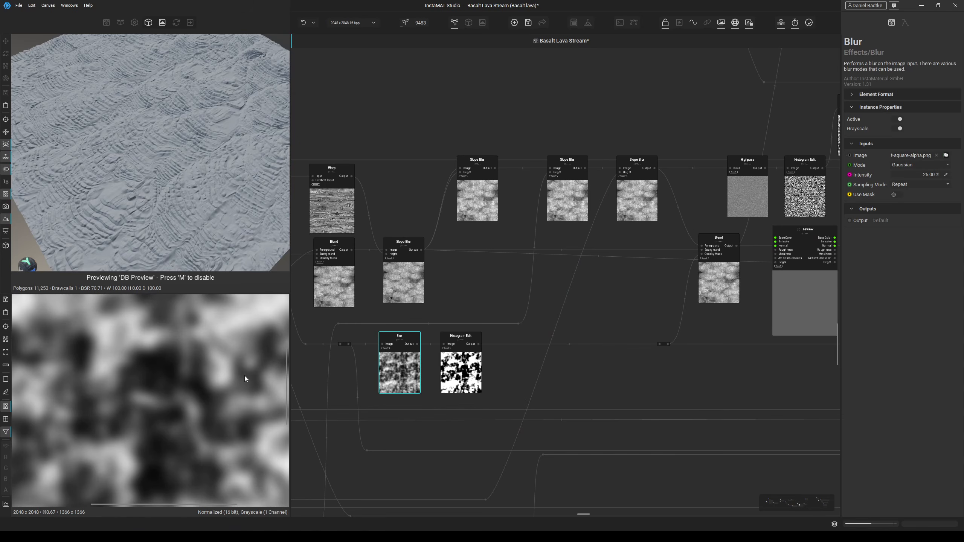
click(343, 344)
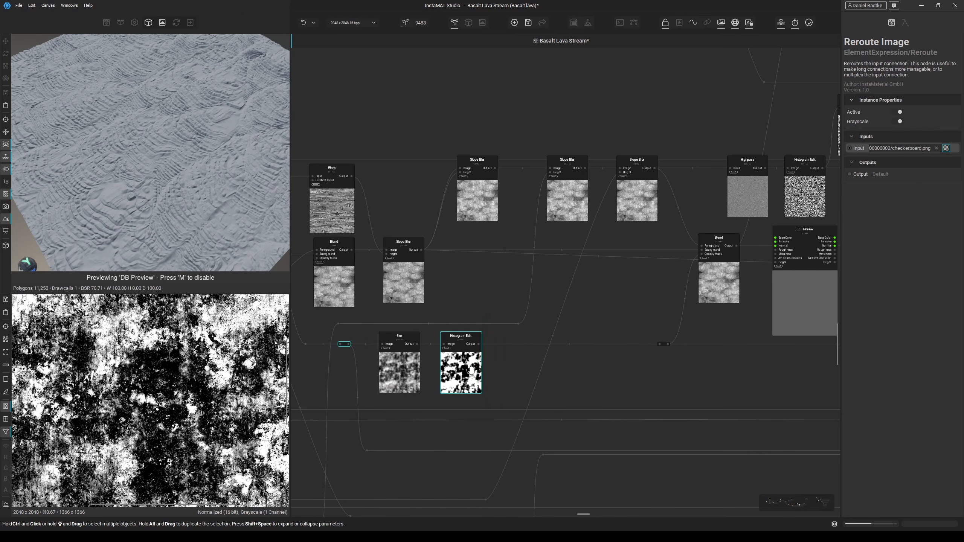
click(394, 370)
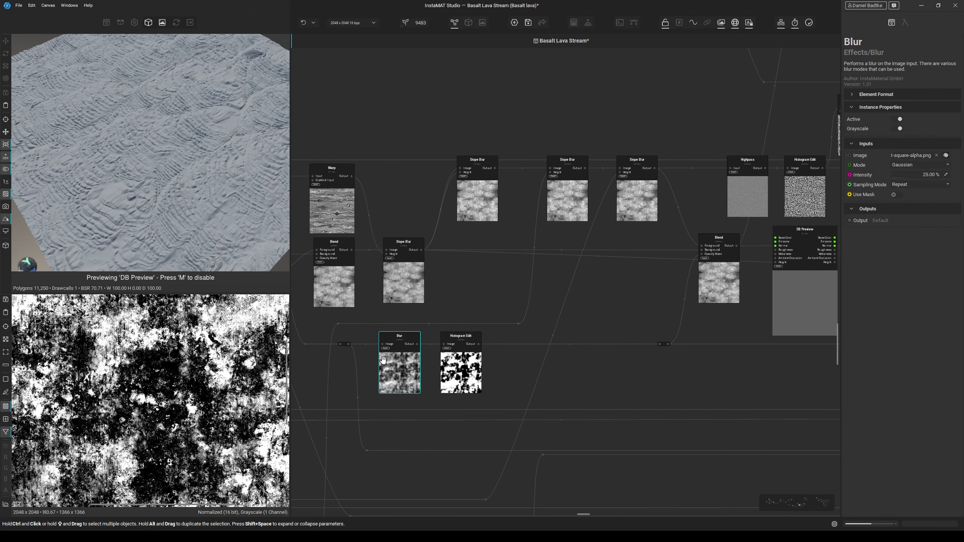
click(448, 376)
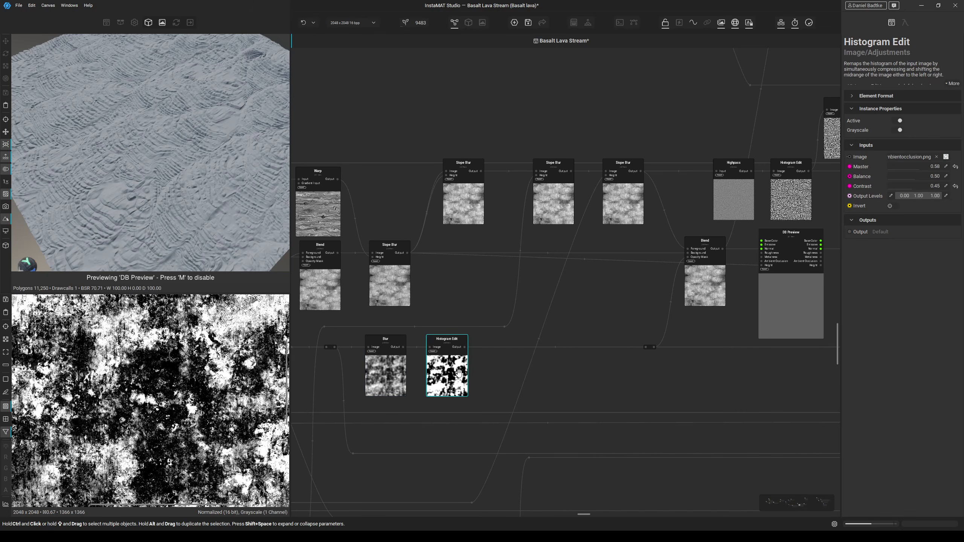
Move DB Preview clear of the Blend below Highpass and connect that Blend's output to DB Preview's Height input.
middle_drag(493, 360, 455, 363)
middle_drag(581, 374, 503, 394)
drag(619, 331, 639, 331)
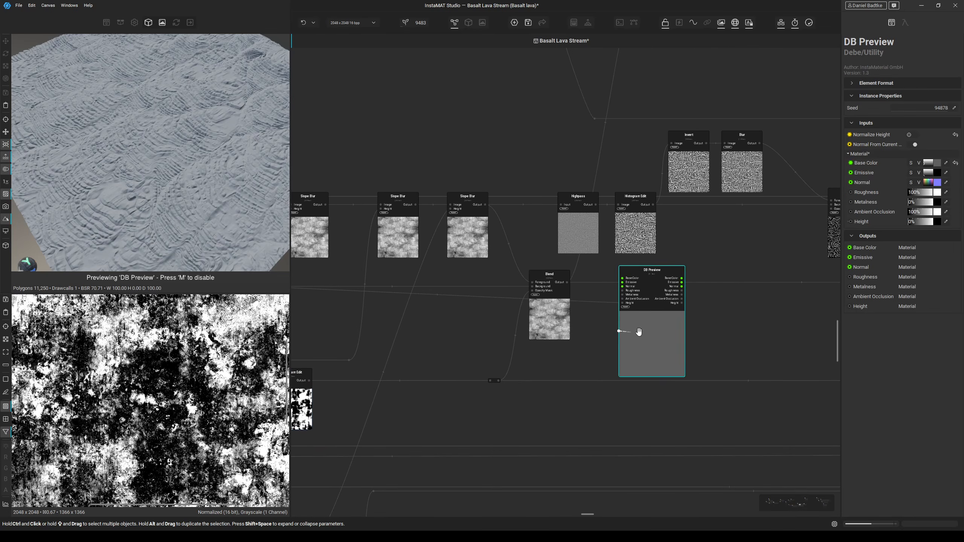
scroll(566, 276, up, 2)
click(524, 299)
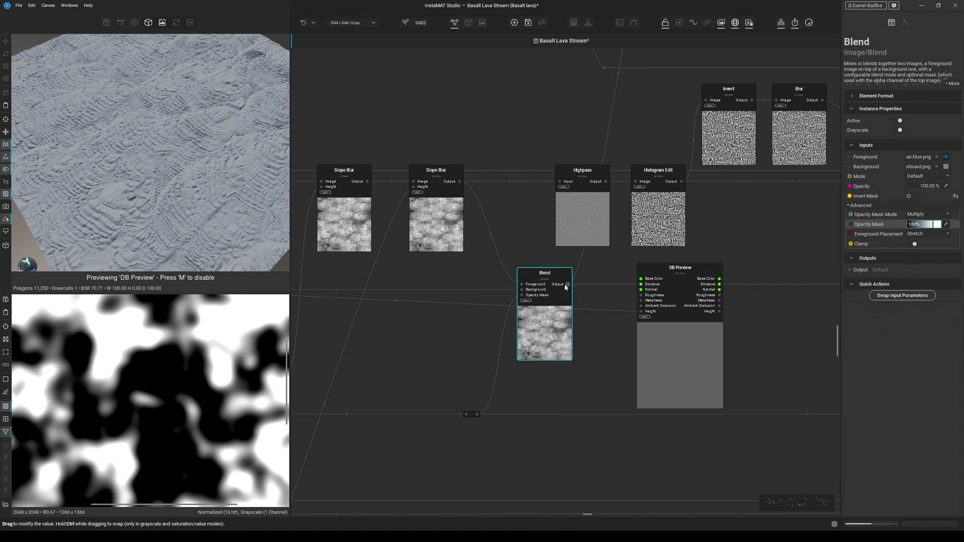
drag(567, 284, 641, 311)
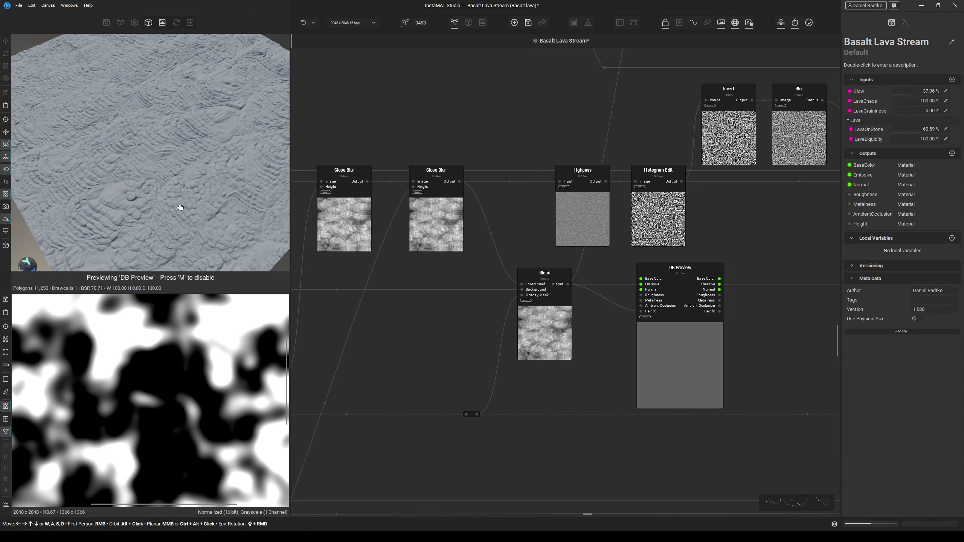
Examine the Slope Blur chain feeding the Blend and the Histogram Edit node behind its opacity mask.
middle_drag(500, 272, 553, 268)
scroll(539, 264, down, 3)
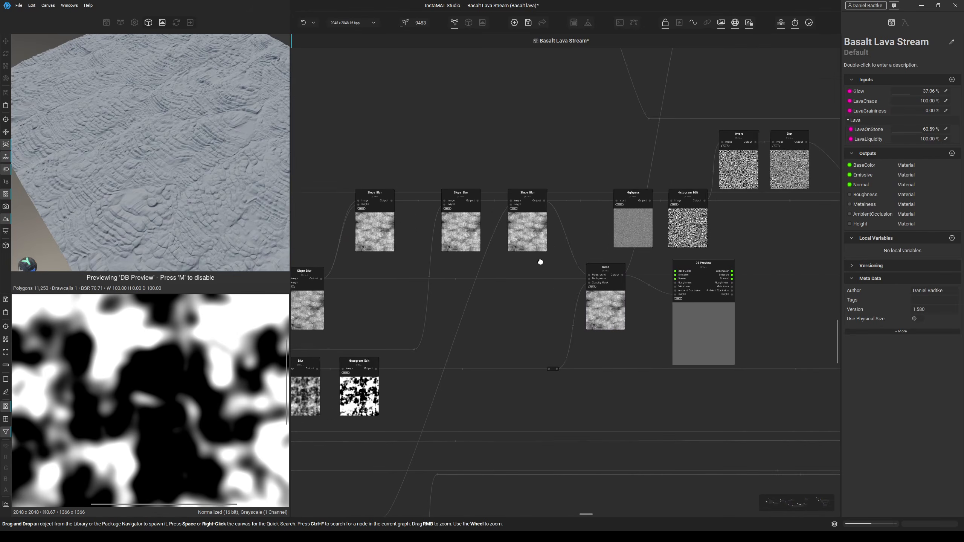
click(611, 218)
drag(627, 195, 491, 273)
drag(409, 271, 408, 272)
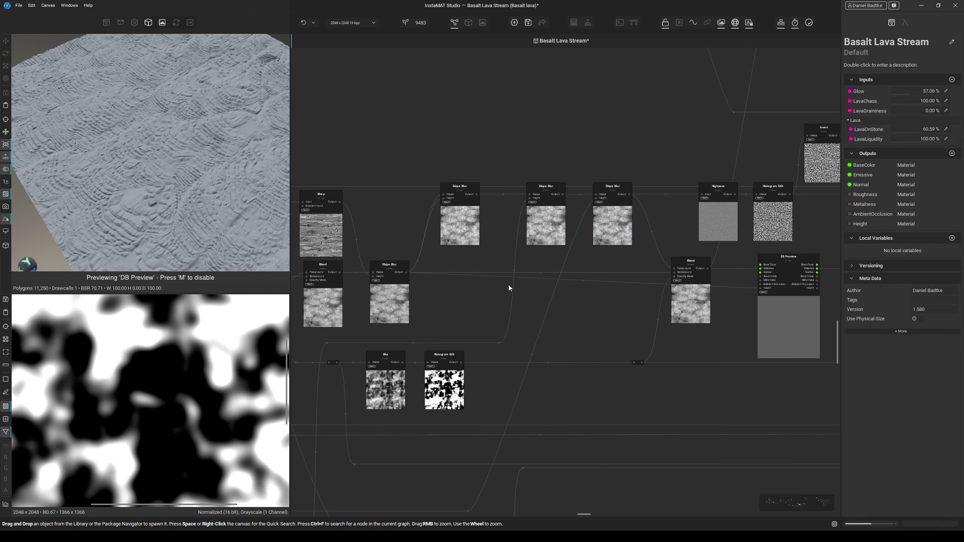
middle_drag(725, 288, 578, 298)
scroll(578, 298, up, 1)
drag(555, 275, 621, 300)
middle_drag(448, 307, 613, 254)
click(506, 332)
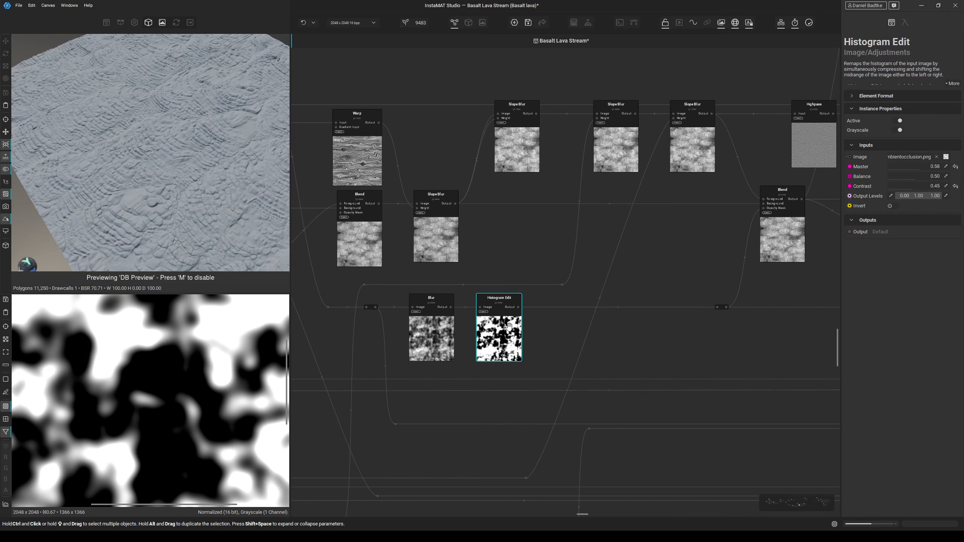
middle_drag(222, 193, 181, 168)
Move DB Preview farther along the graph, inspect the third Slope Blur, and connect Highpass's output to DB Preview's Height input.
middle_drag(643, 254, 429, 294)
scroll(539, 284, down, 1)
middle_drag(541, 285, 401, 322)
middle_drag(477, 320, 438, 339)
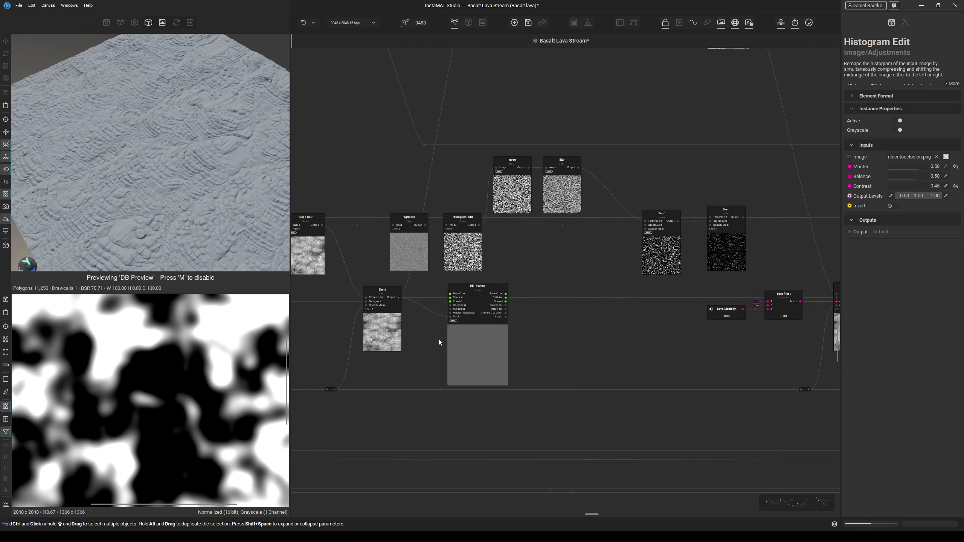
drag(467, 341, 564, 342)
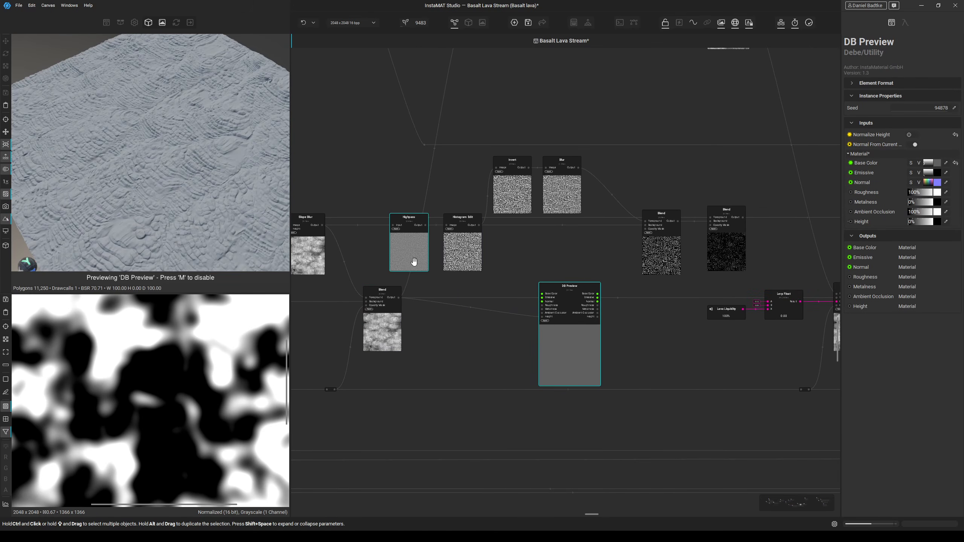
middle_drag(414, 262, 455, 265)
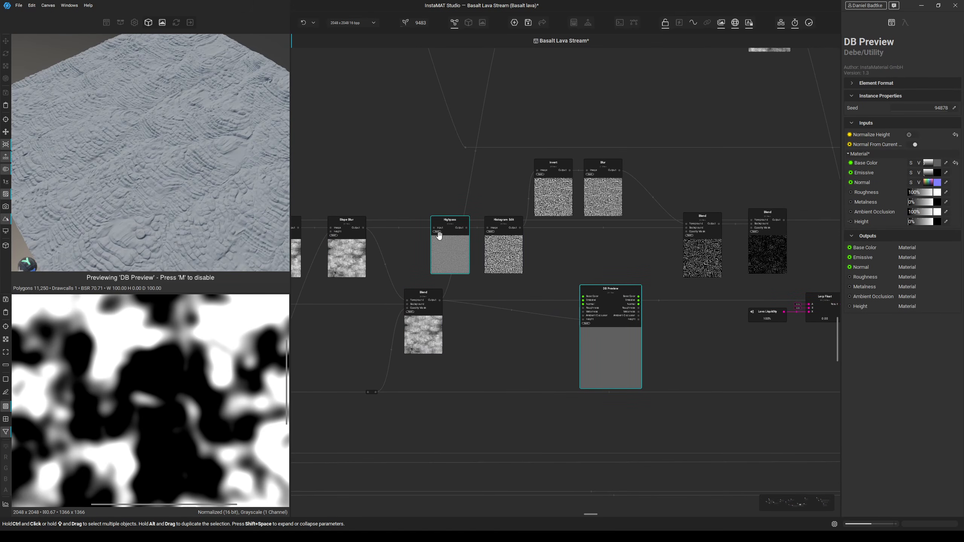
click(397, 232)
click(348, 250)
ctrl+click(454, 246)
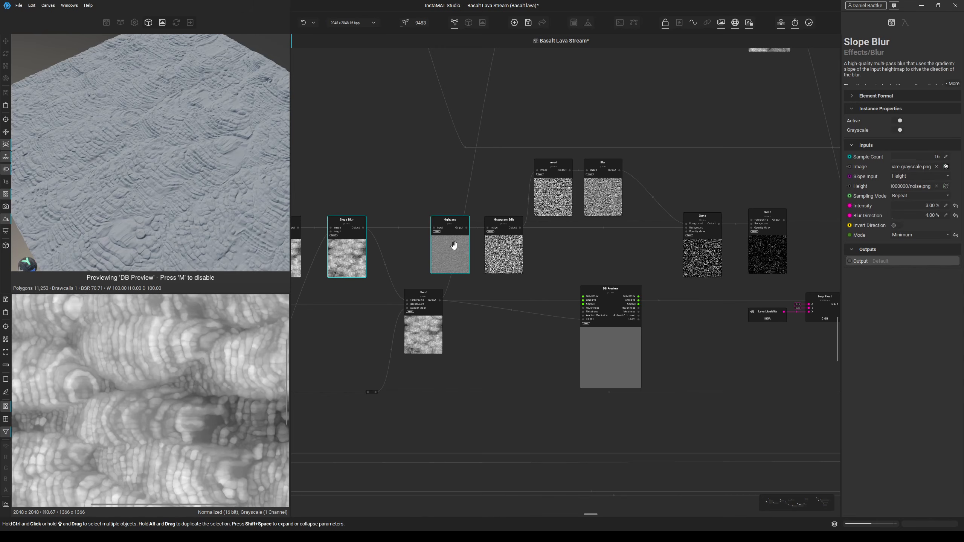
click(454, 246)
drag(466, 228, 582, 319)
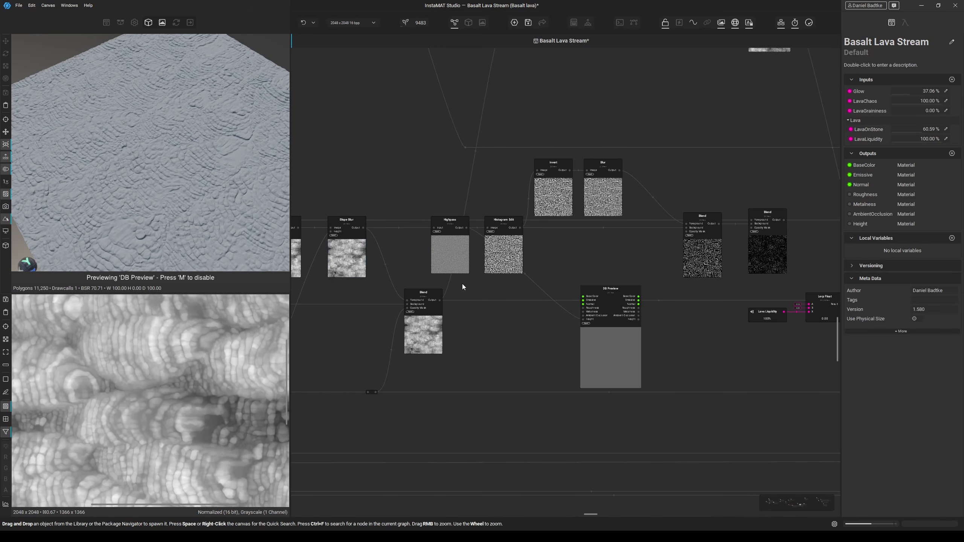
Compare the 2D outputs of Highpass, the Histogram Edit after it, and the Slope Blur that feeds them.
click(459, 252)
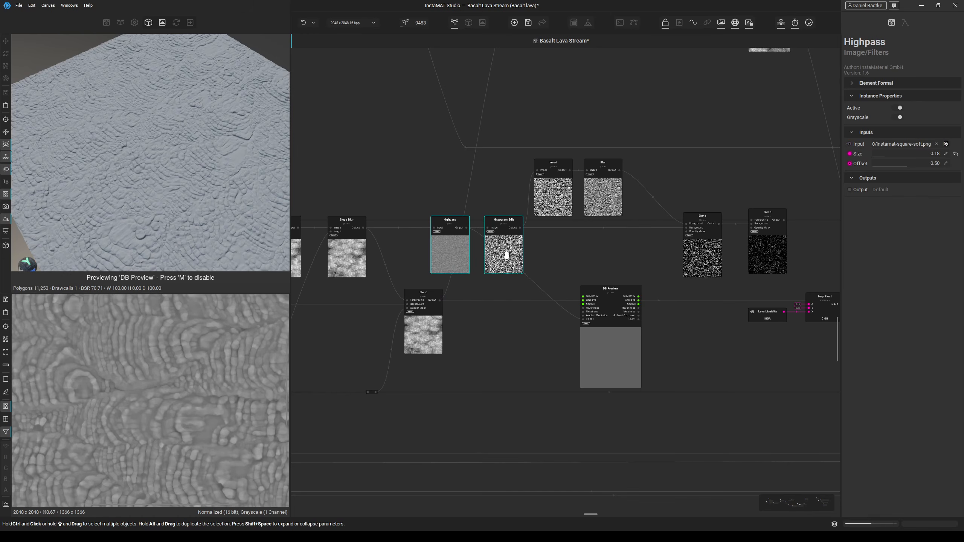
click(506, 256)
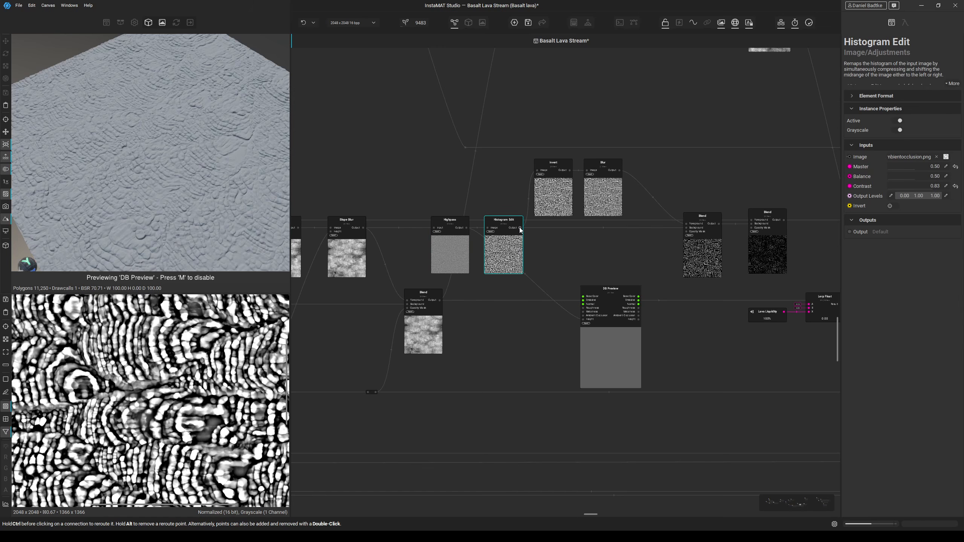
click(356, 255)
scroll(186, 336, up, 3)
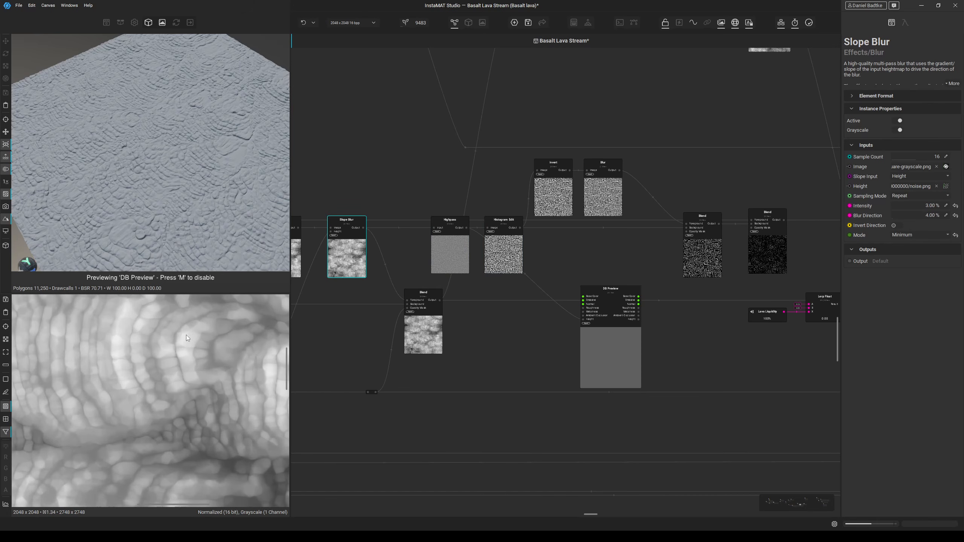
click(499, 255)
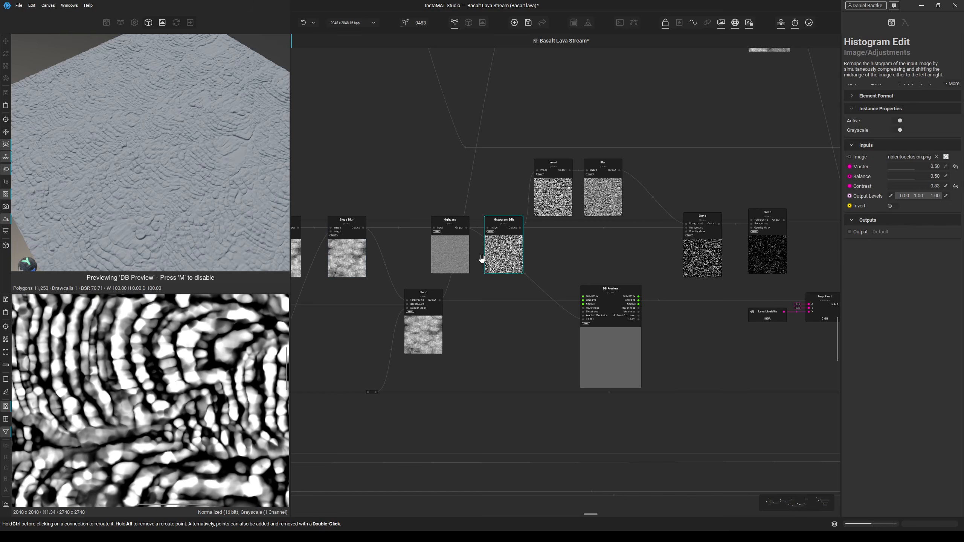
Preview the Histogram Edit's output and the Invert's output in 3D through DB Preview's Height input.
middle_drag(527, 283, 463, 283)
drag(531, 361, 536, 328)
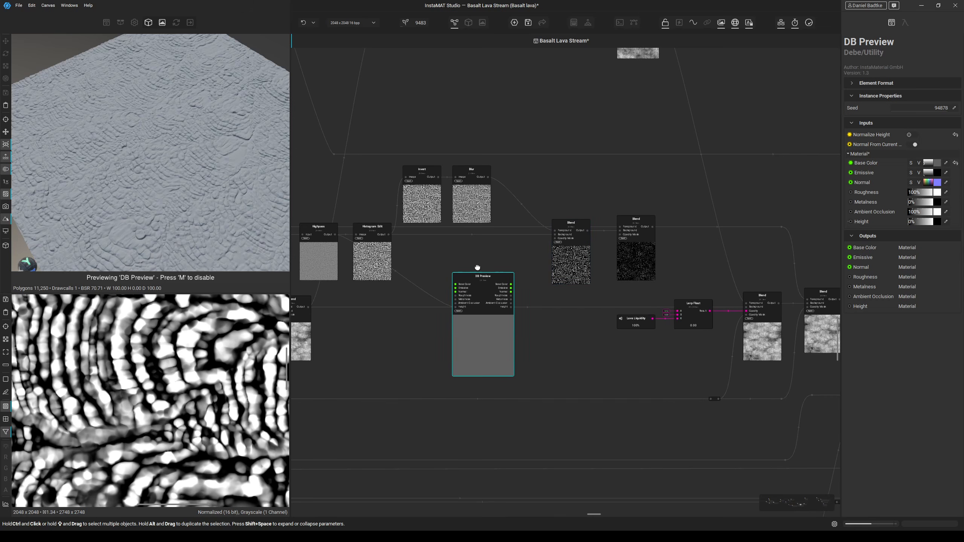
middle_drag(477, 269, 560, 266)
drag(471, 231, 539, 302)
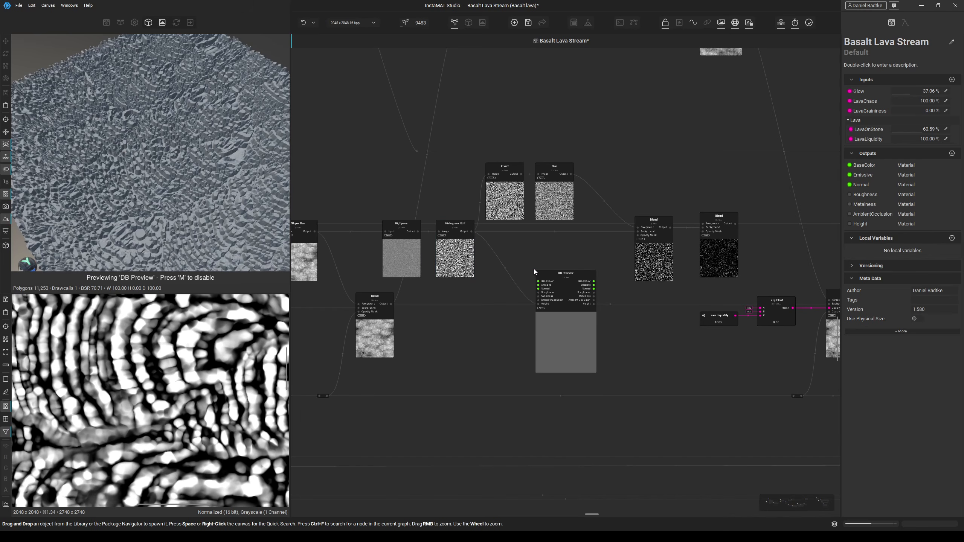
middle_drag(526, 211, 479, 235)
drag(473, 201, 487, 329)
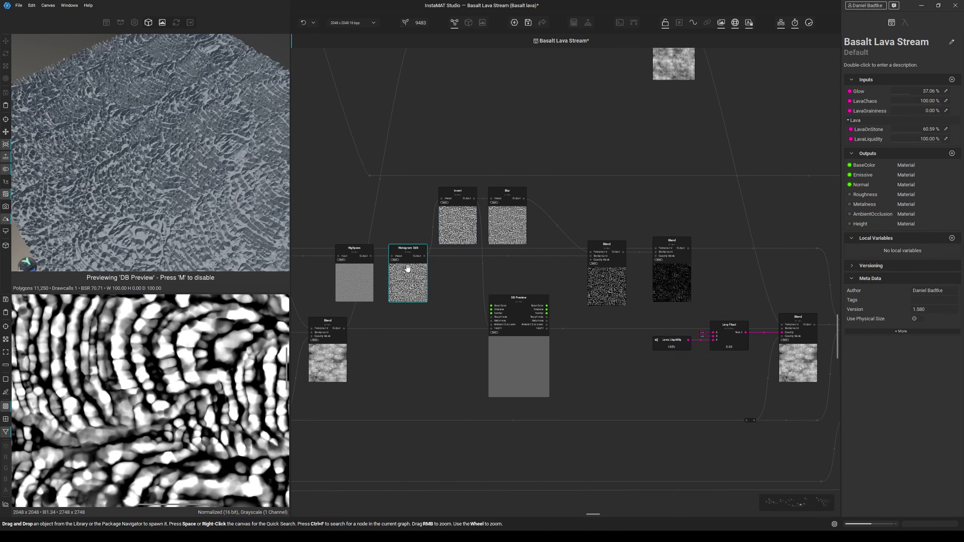
Move DB Preview above the Blend that follows the Blur and connect the Blur's output to its Height input.
middle_drag(478, 340, 416, 368)
drag(451, 379, 526, 236)
middle_drag(466, 226, 457, 256)
drag(451, 258, 495, 242)
middle_drag(227, 218, 218, 190)
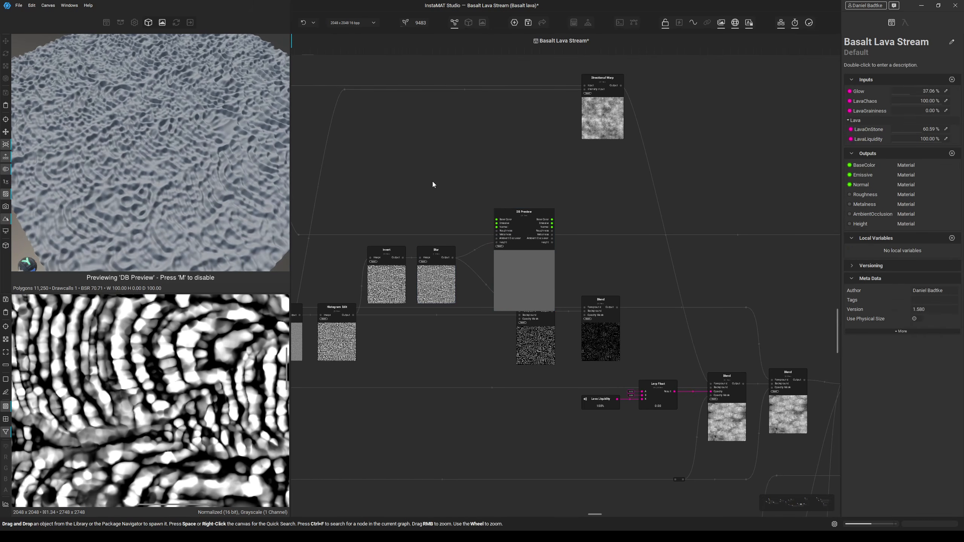
Shift DB Preview aside and connect the output of the first Subtract Blend after the Blur to its Height input.
middle_drag(432, 181, 421, 200)
drag(520, 277, 610, 269)
click(520, 346)
middle_drag(519, 346, 542, 318)
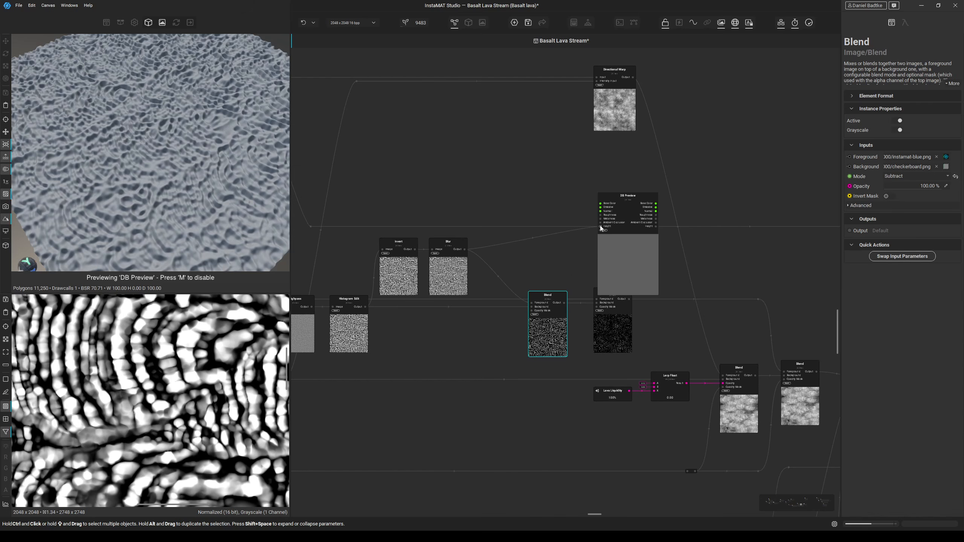
drag(601, 227, 563, 302)
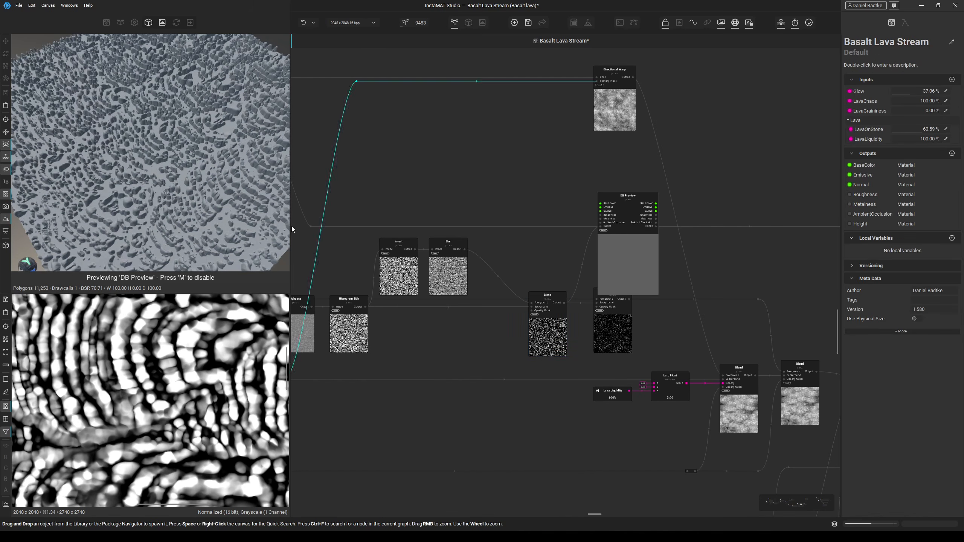
middle_drag(199, 196, 196, 204)
Preview the second Subtract Blend's Foreground input and connect that Blend's output to DB Preview's Height input for 3D inspection.
middle_drag(636, 270, 571, 245)
drag(571, 245, 621, 261)
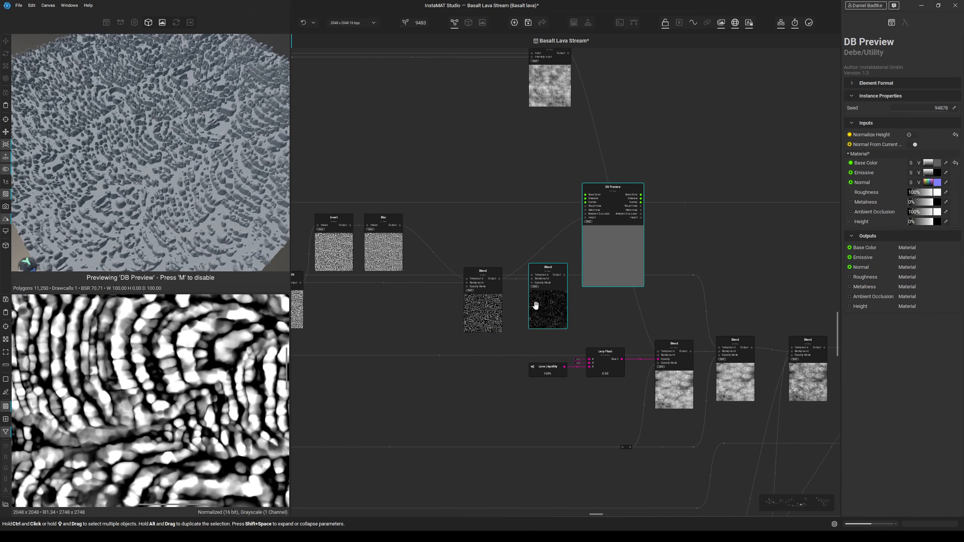
click(531, 278)
scroll(191, 388, down, 2)
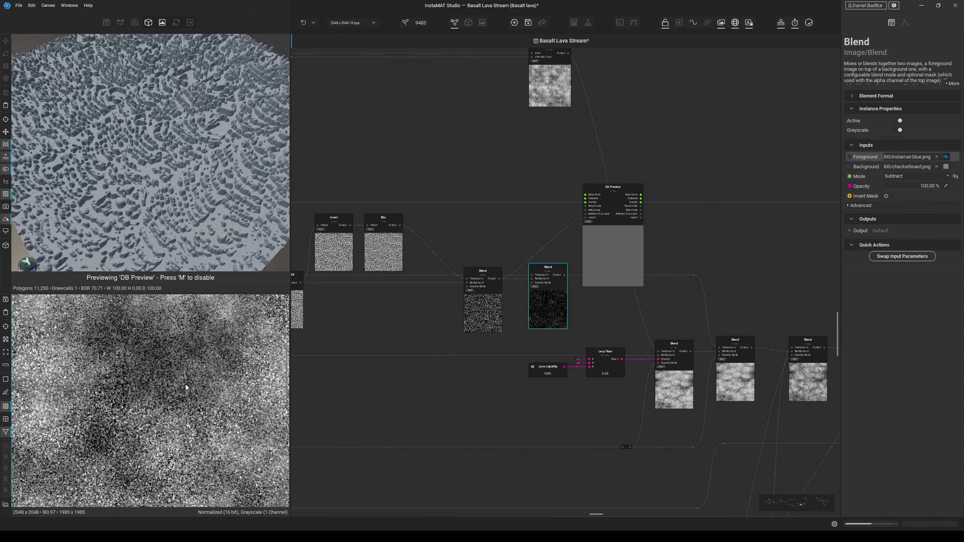
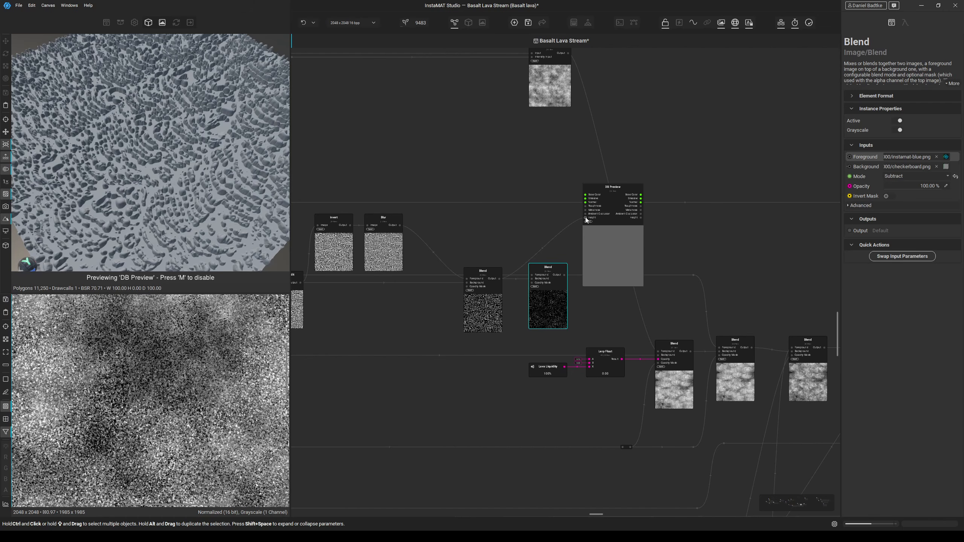
drag(586, 218, 565, 274)
middle_drag(197, 191, 205, 155)
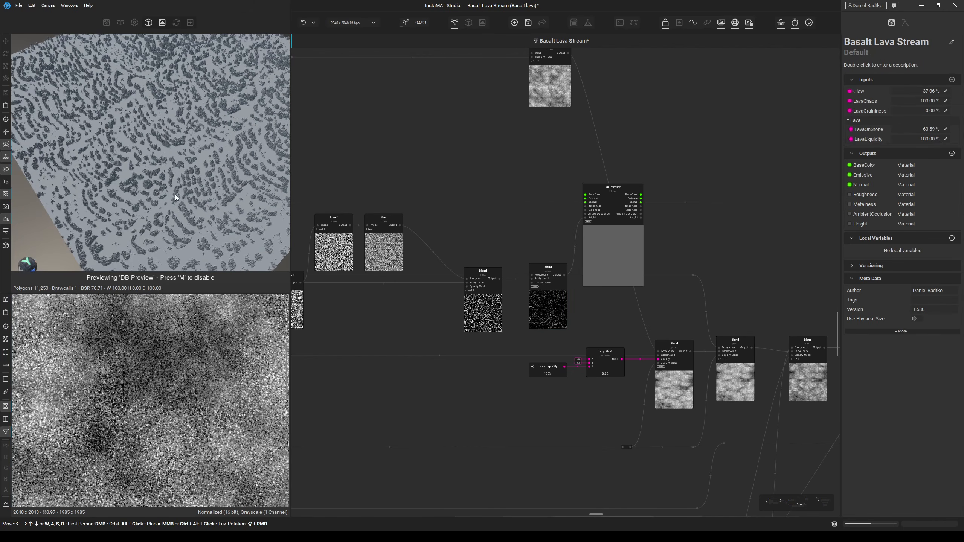
scroll(194, 198, up, 3)
middle_drag(194, 197, 175, 208)
Move DB Preview farther along, above the row of Blend nodes after the Lerp Float.
middle_drag(643, 262, 600, 245)
drag(594, 237, 678, 221)
middle_drag(610, 261, 471, 241)
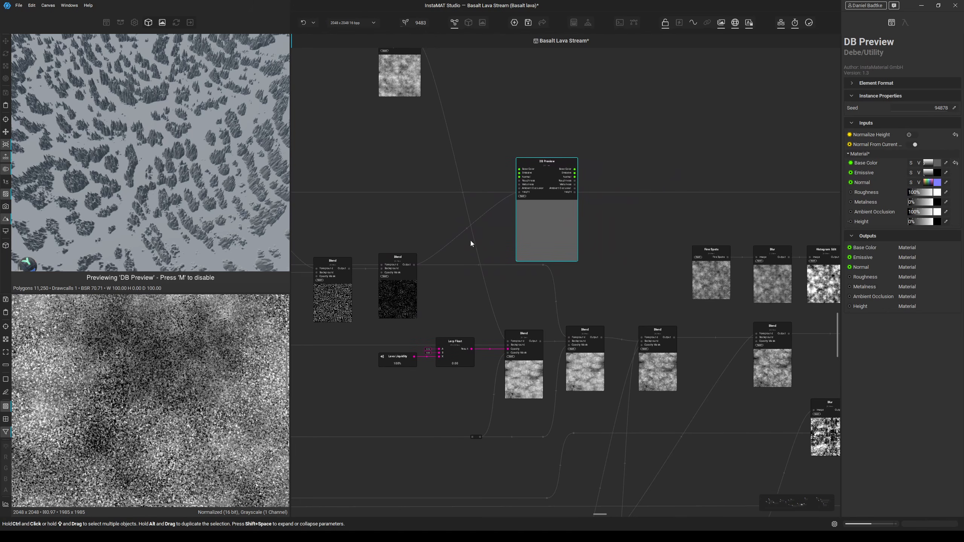
middle_drag(520, 265, 554, 258)
drag(573, 215, 606, 215)
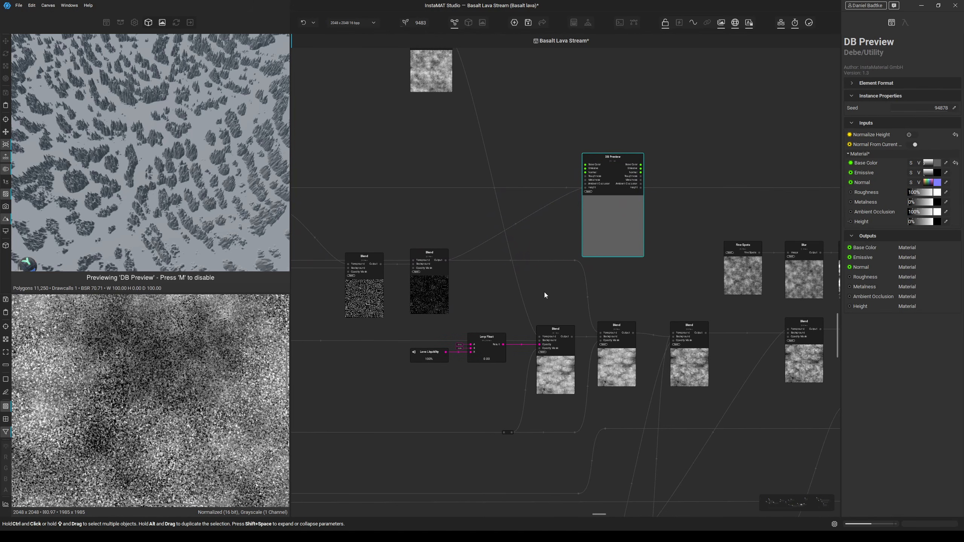
middle_drag(544, 292, 547, 311)
Inspect the Directional Warp node's settings and preview its Input and Intensity Input.
click(438, 80)
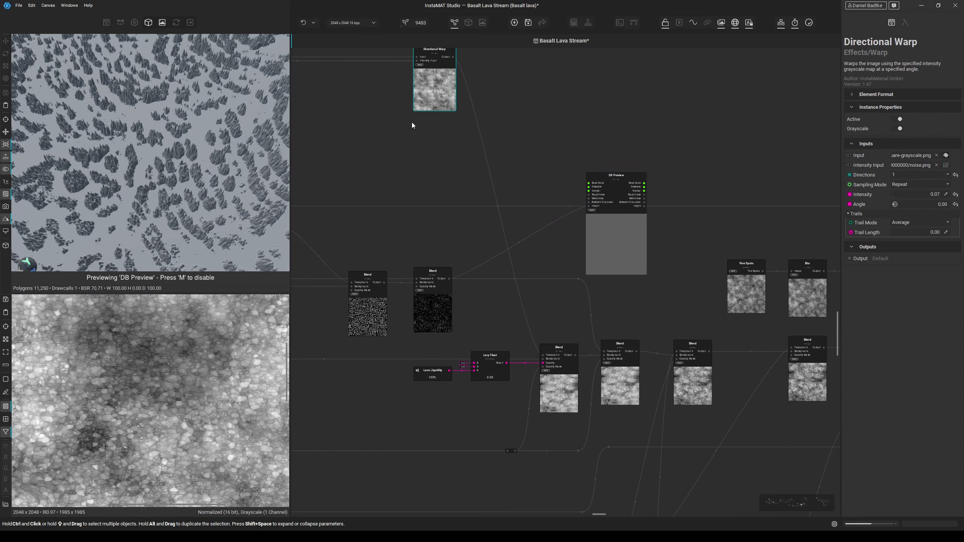
middle_drag(455, 161, 483, 224)
click(443, 121)
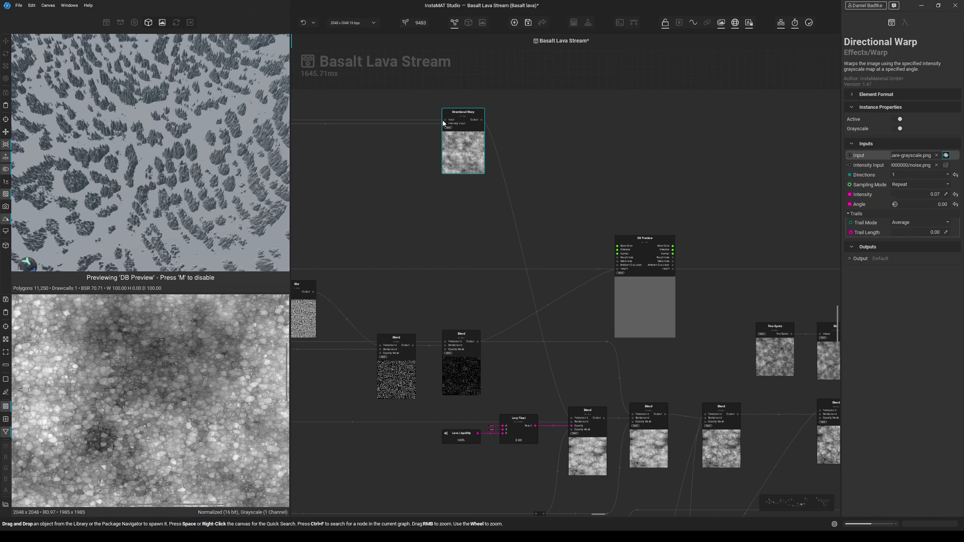
click(444, 124)
Trace the Directional Warp's Input connection back to its source and examine the Slope Blur and Fine Spots nodes there.
scroll(554, 226, down, 3)
middle_drag(555, 226, 658, 261)
click(541, 182)
middle_drag(566, 245, 831, 268)
middle_drag(466, 255, 831, 292)
middle_drag(432, 288, 799, 289)
middle_drag(512, 289, 517, 394)
middle_drag(541, 95, 565, 398)
scroll(533, 154, up, 3)
middle_drag(514, 166, 540, 167)
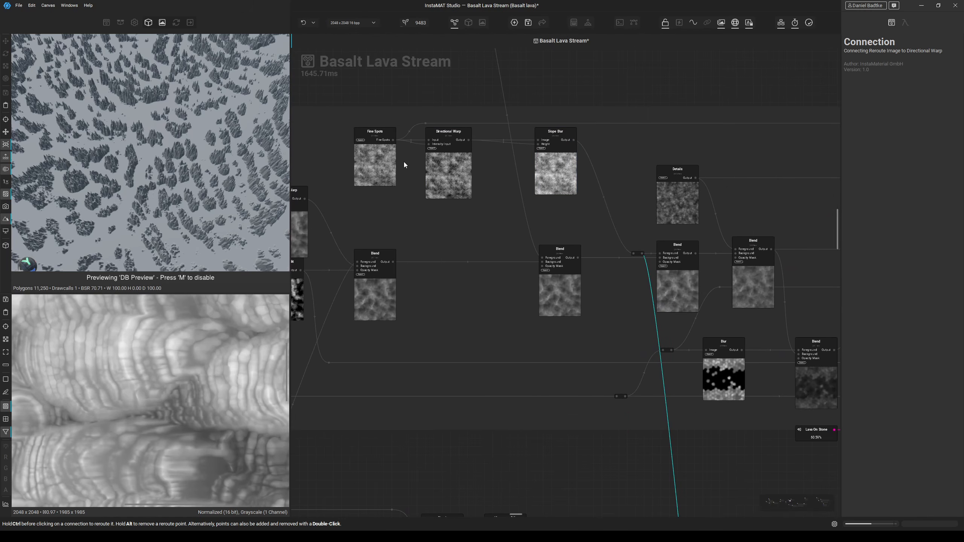
click(550, 171)
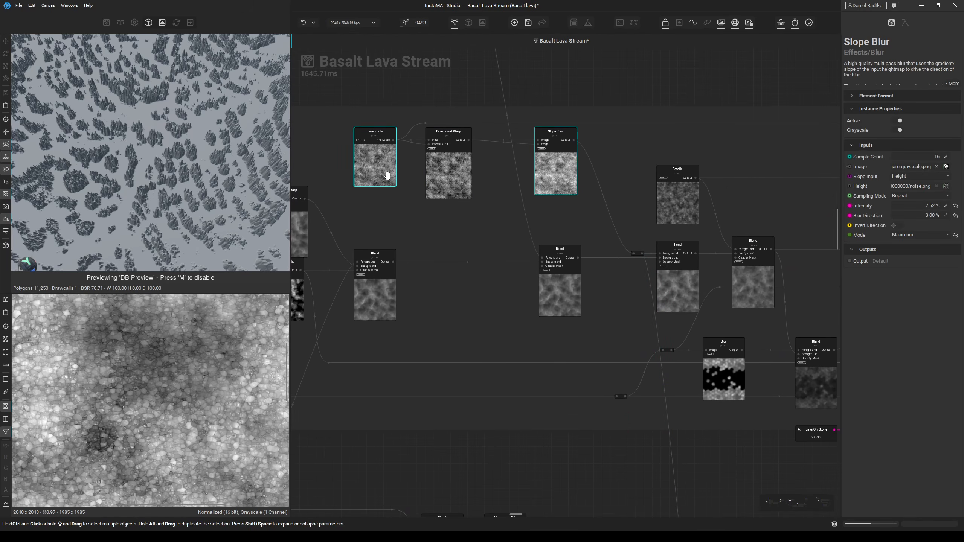
click(387, 175)
Follow the reroute connection back to the Directional Warp and preview its Intensity Input.
click(648, 274)
scroll(607, 266, down, 10)
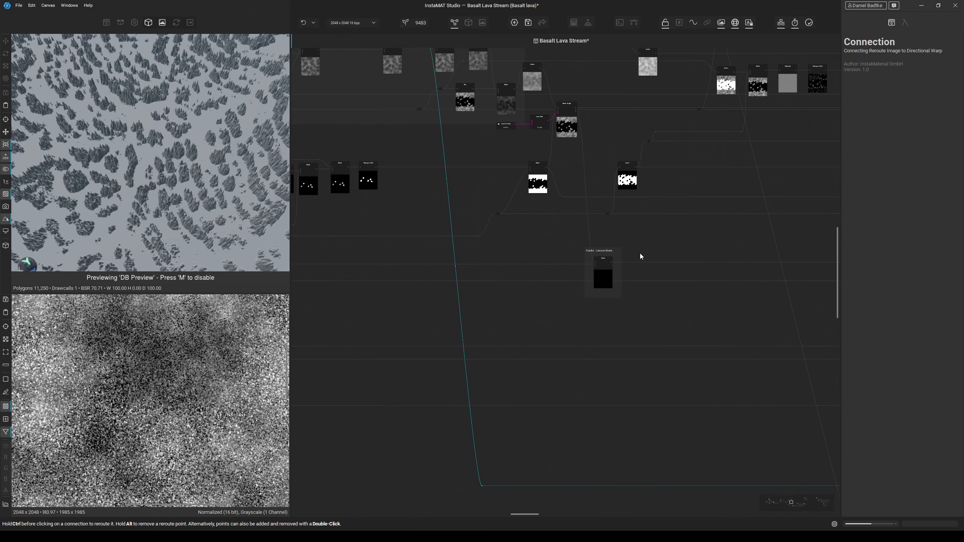
scroll(591, 196, up, 10)
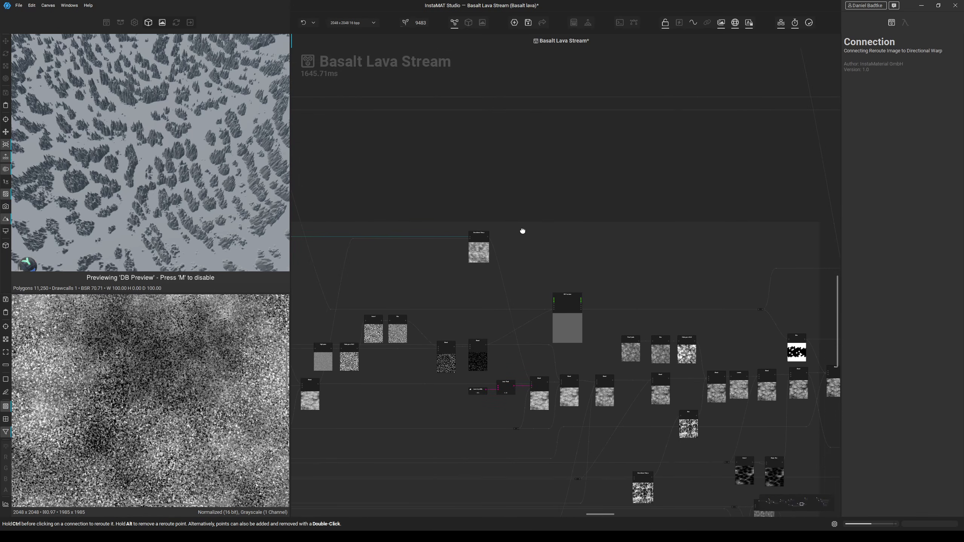
click(482, 191)
scroll(483, 193, up, 2)
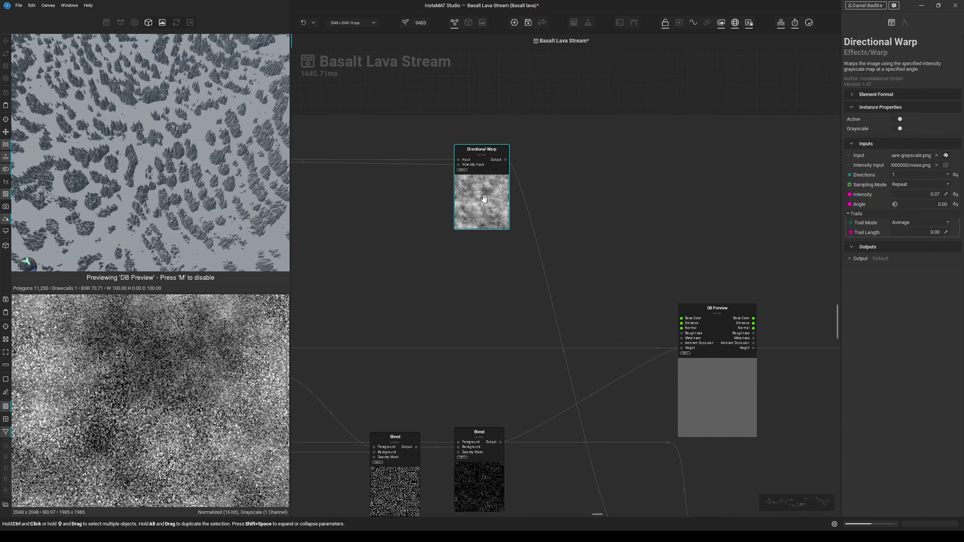
click(457, 165)
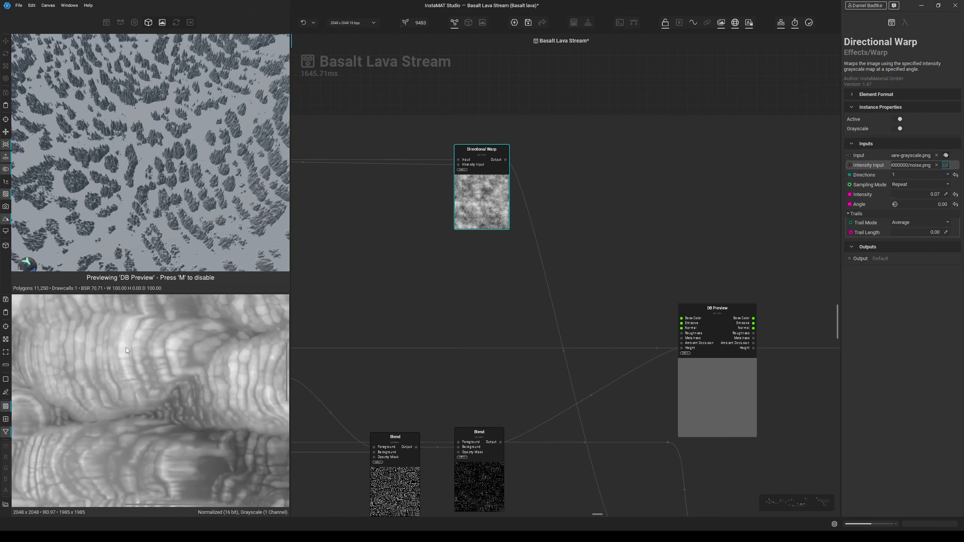
Trace the Directional Warp's input back along the graph and inspect the Blend node following the Slope Blurs.
middle_drag(430, 251, 572, 265)
drag(610, 212, 610, 206)
scroll(507, 221, down, 2)
middle_drag(430, 228, 574, 224)
scroll(571, 224, down, 1)
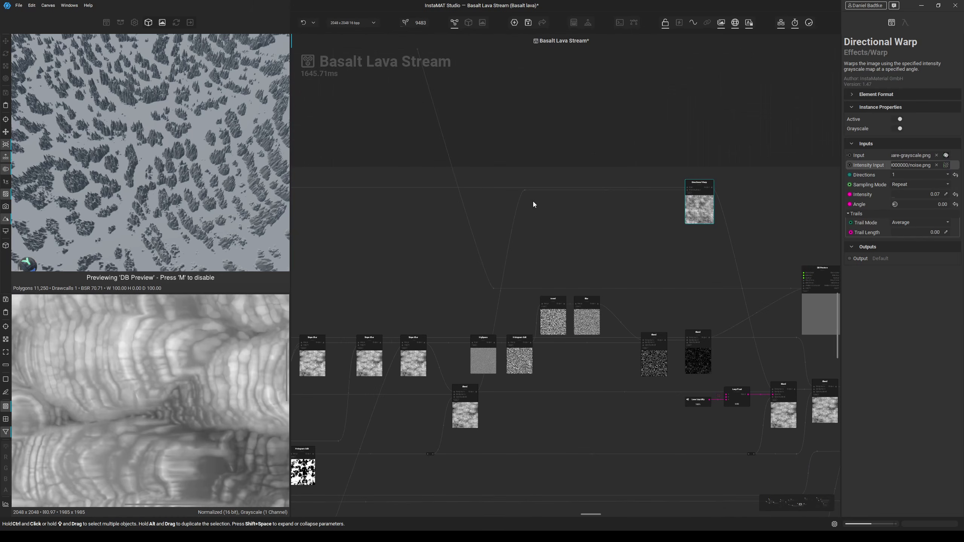
scroll(543, 232, up, 1)
middle_drag(471, 385, 486, 298)
click(480, 374)
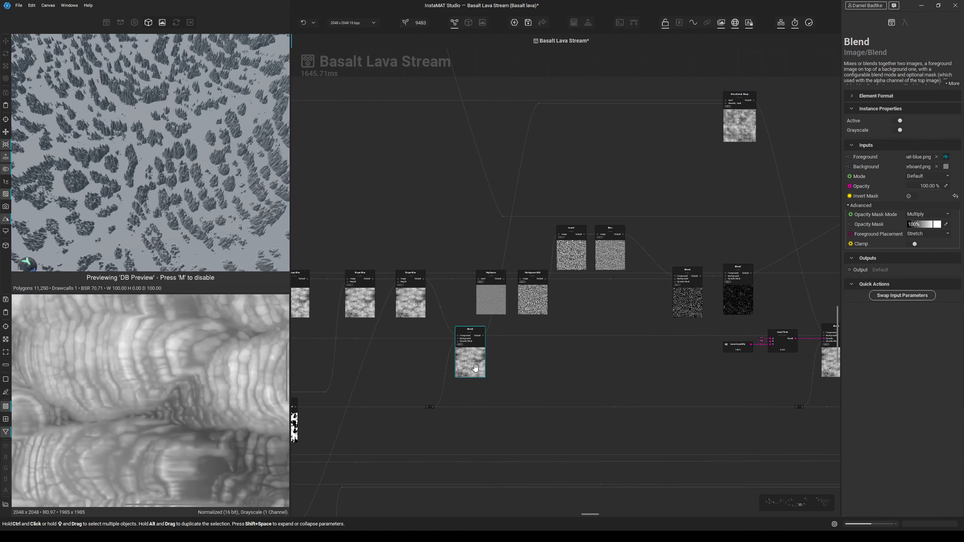
middle_drag(628, 279, 385, 288)
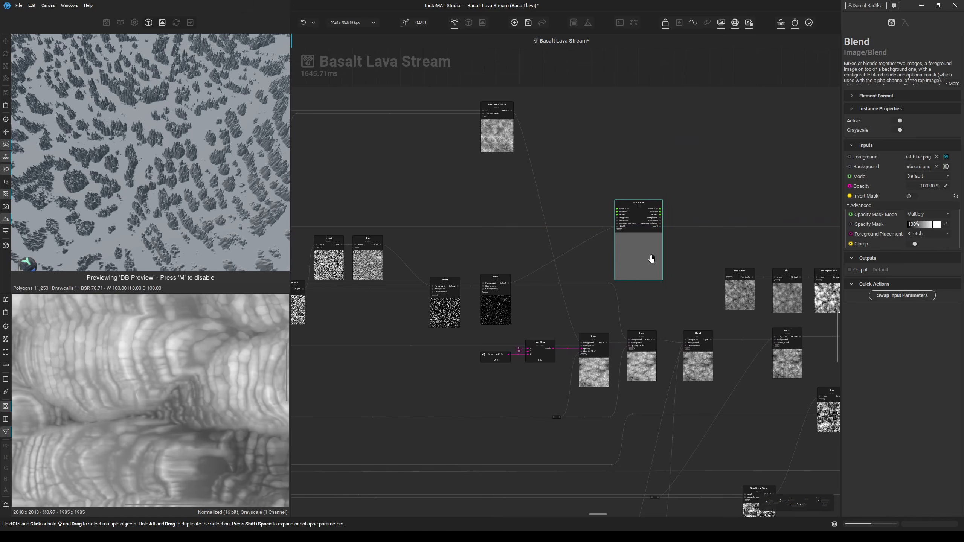
Move DB Preview slightly along and connect the Directional Warp's output to its Height input.
middle_drag(651, 259, 611, 262)
drag(595, 258, 611, 255)
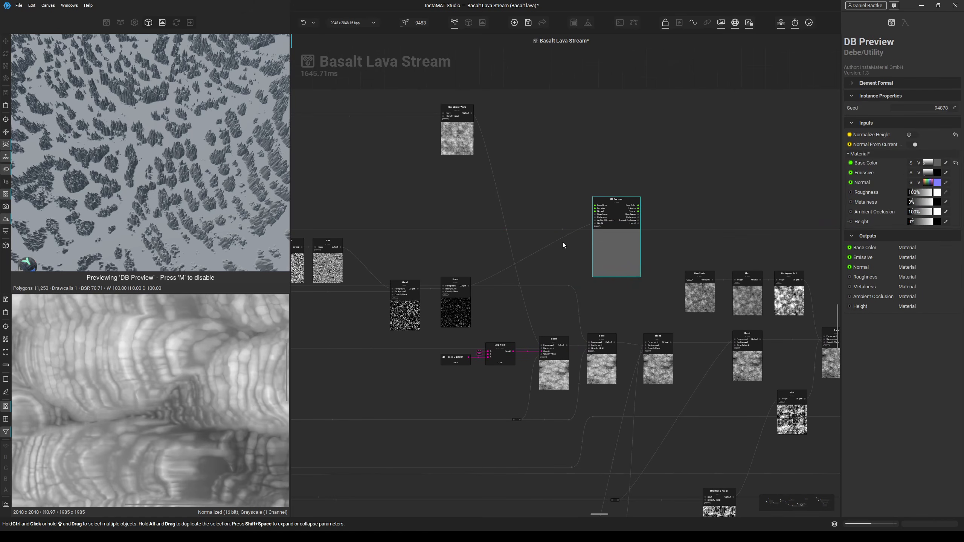
drag(471, 114, 595, 223)
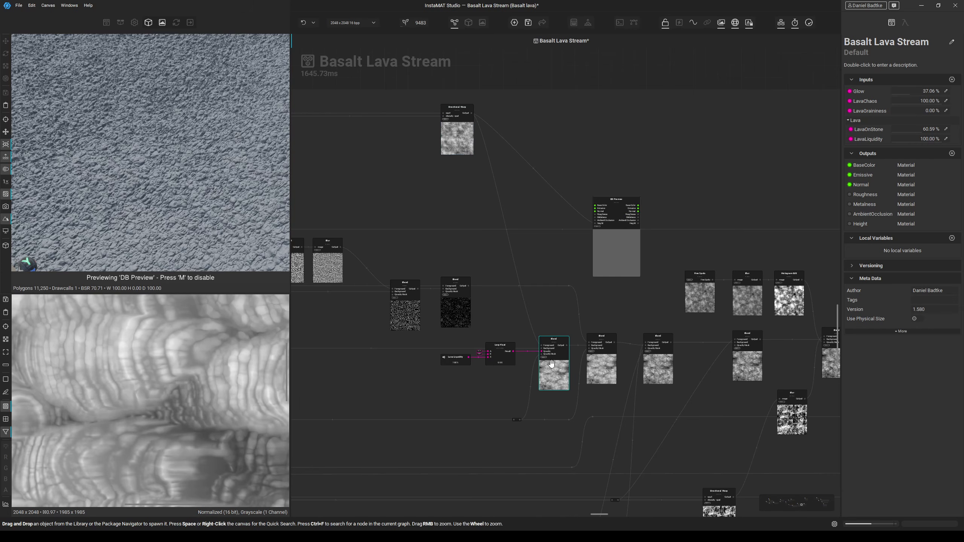
Connect the Blend after the Lerp Float to DB Preview's Height, and inspect its settings, Lava Liquidity input and opacity mask.
scroll(555, 359, up, 2)
drag(530, 357, 563, 196)
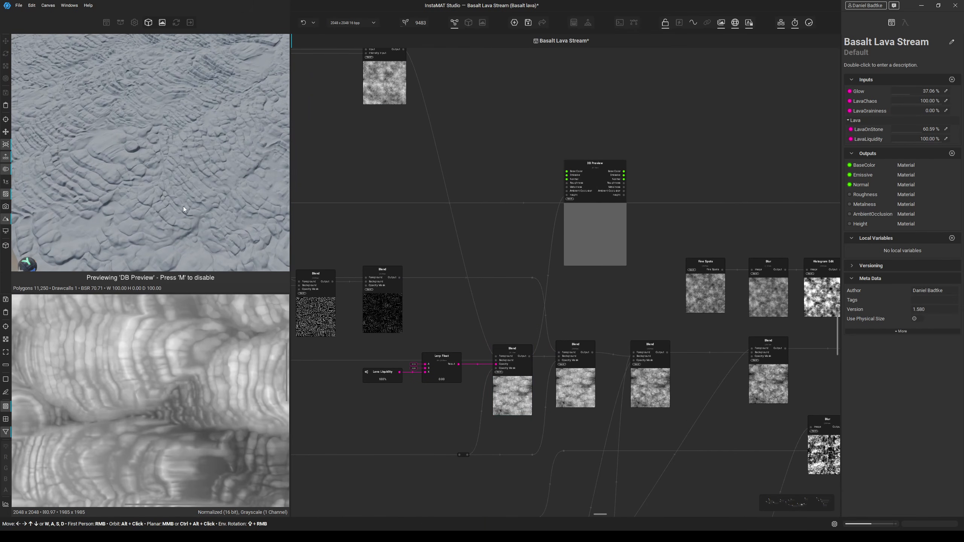
click(511, 393)
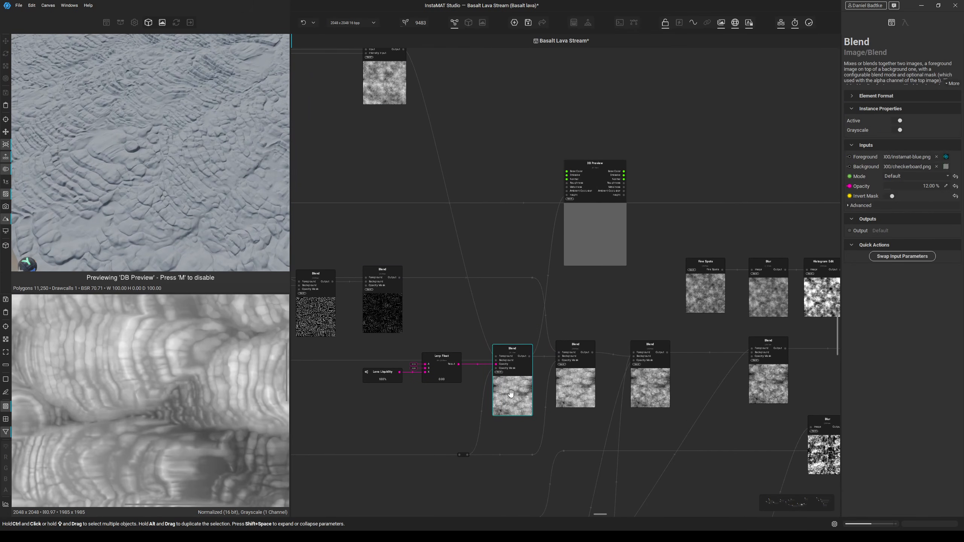
click(384, 379)
middle_drag(409, 405, 431, 405)
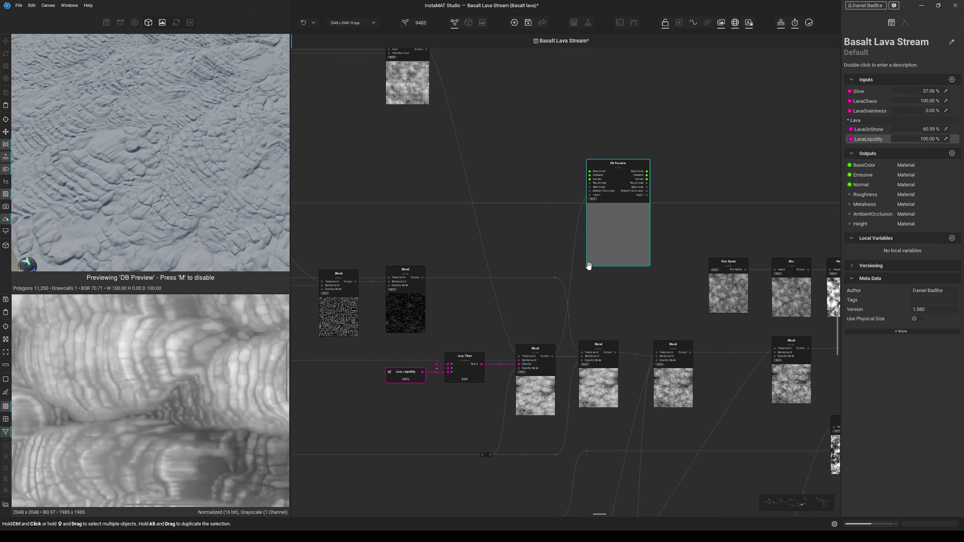
middle_drag(530, 374, 530, 339)
click(519, 333)
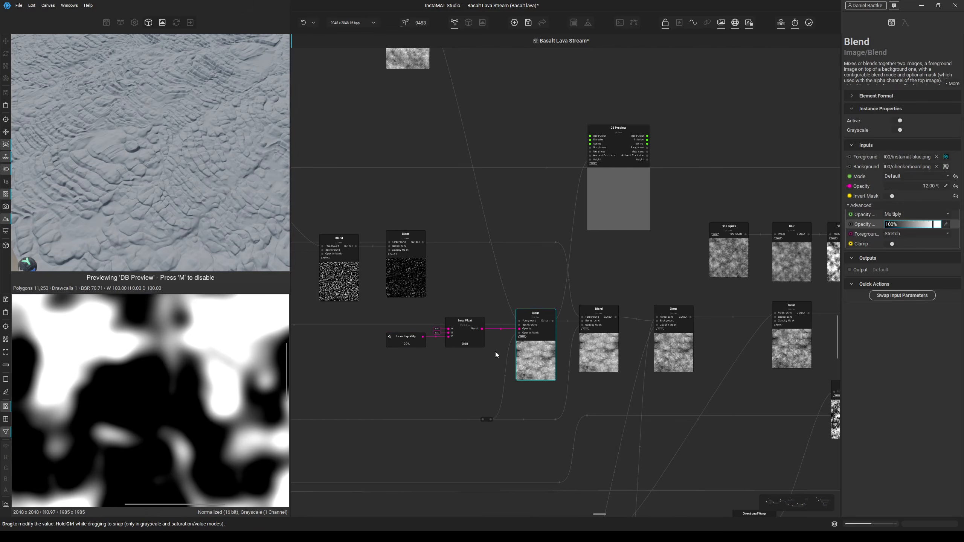
Trace that Blend's opacity mask connection back to its Blur and Histogram Edit nodes, and return to the Blend row.
scroll(537, 379, down, 3)
middle_drag(536, 382, 779, 348)
scroll(503, 359, up, 4)
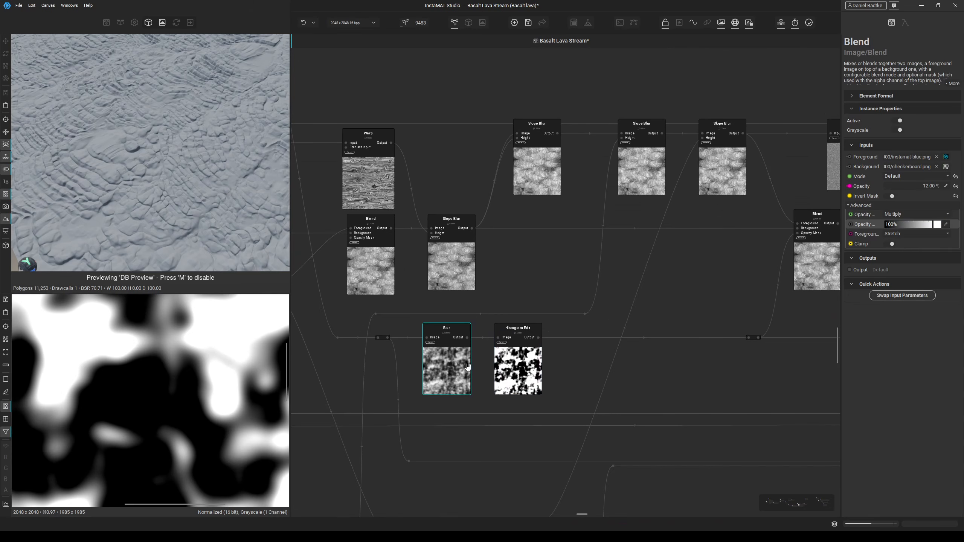
scroll(563, 362, down, 2)
middle_drag(698, 362, 459, 367)
middle_drag(677, 366, 436, 369)
middle_drag(705, 372, 522, 412)
scroll(527, 304, up, 2)
Move DB Preview farther along the Blend row and inspect the Blend node set to Subtract.
drag(484, 233, 576, 219)
middle_drag(508, 268, 658, 268)
click(420, 293)
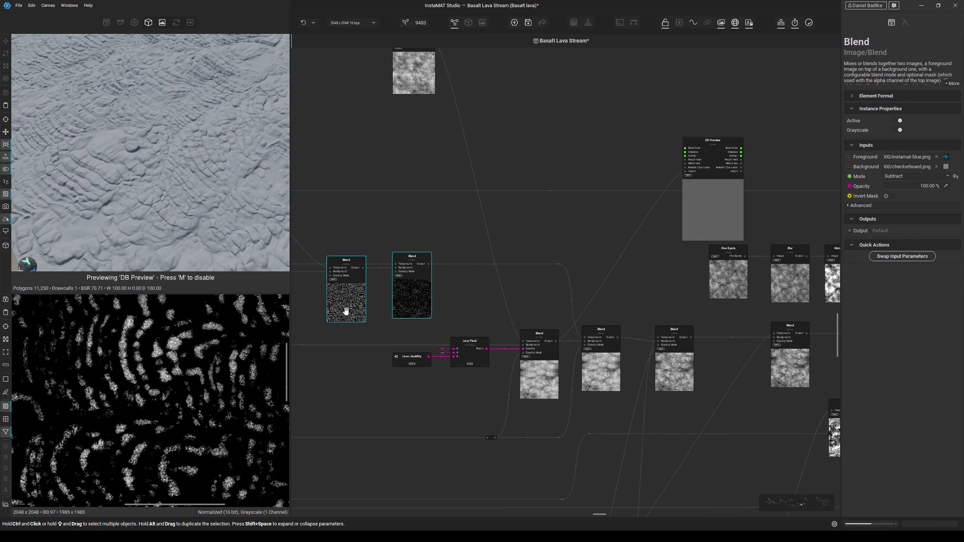
Connect the second Blend after the Lerp Float to DB Preview's Height and view the result in 3D.
middle_drag(579, 317, 559, 321)
drag(597, 341, 664, 175)
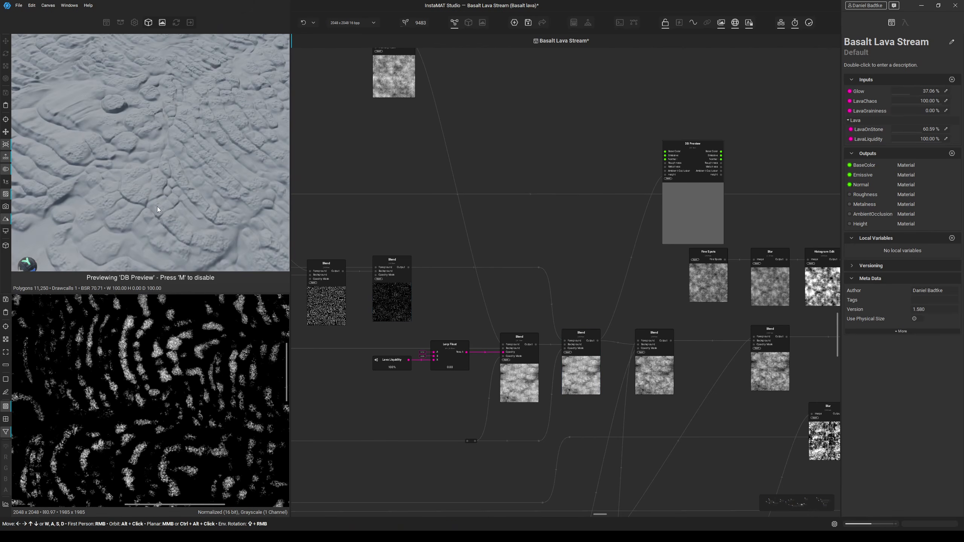
mouse_move(179, 193)
middle_down()
mouse_move(164, 213)
mouse_move(192, 197)
middle_up()
Move DB Preview farther along, above the Fine Spots and Blur nodes.
scroll(523, 175, down, 1)
middle_drag(523, 176, 393, 140)
drag(532, 173, 573, 166)
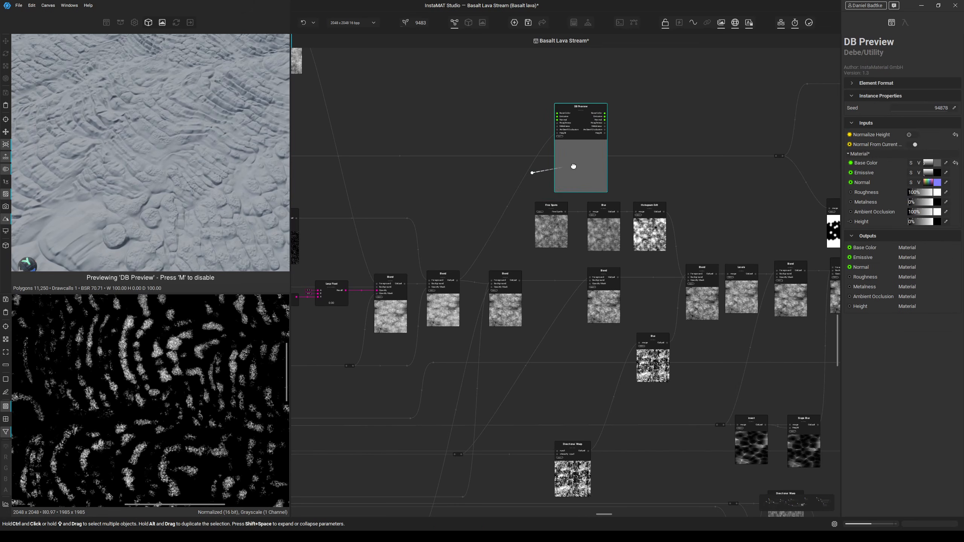
Inspect the settings of the third Blend after the Lerp Float, set to Multiply, and preview its inputs.
click(510, 316)
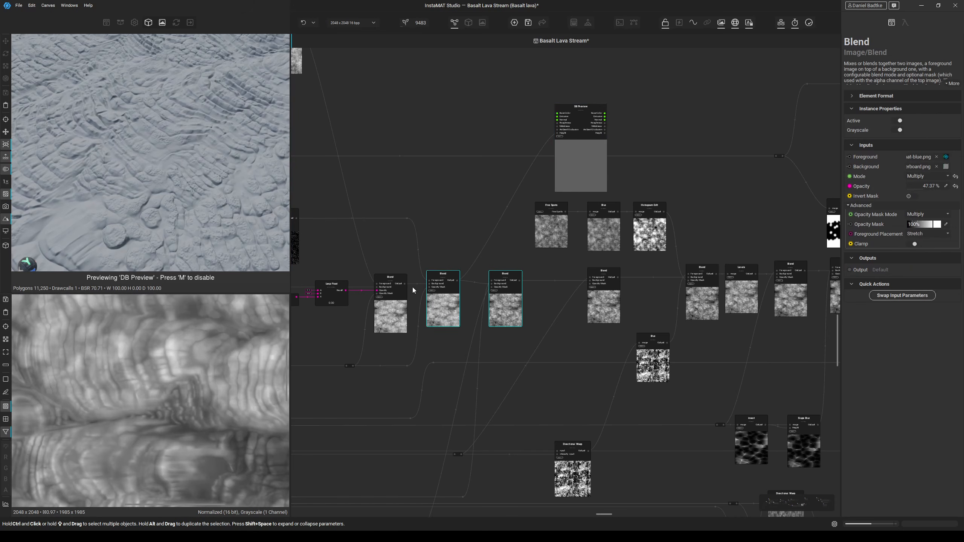
drag(458, 280, 491, 283)
click(492, 280)
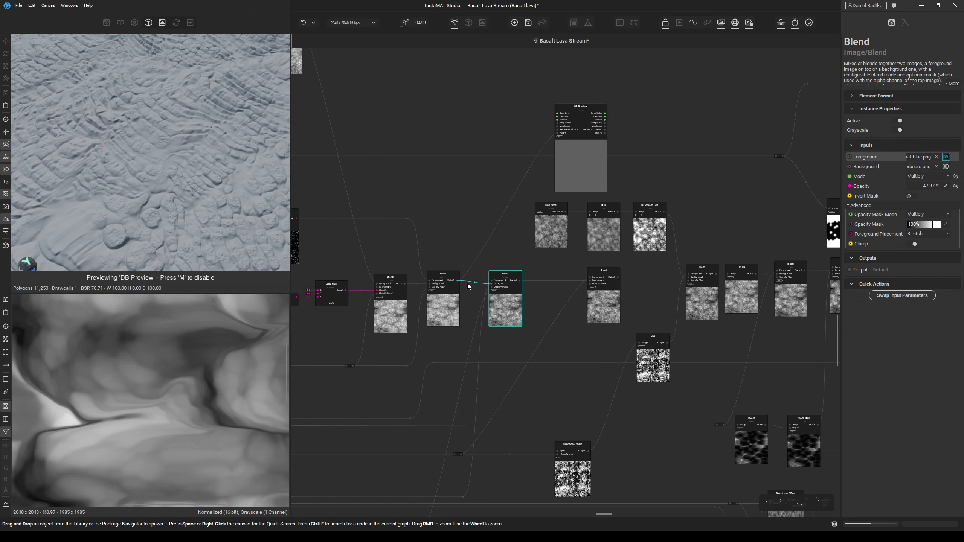
scroll(185, 388, down, 5)
Trace the Auto Levels connection from the Multiply Blend back to the Clouds node chain in Lava Main Details, and return.
click(482, 317)
scroll(457, 329, down, 2)
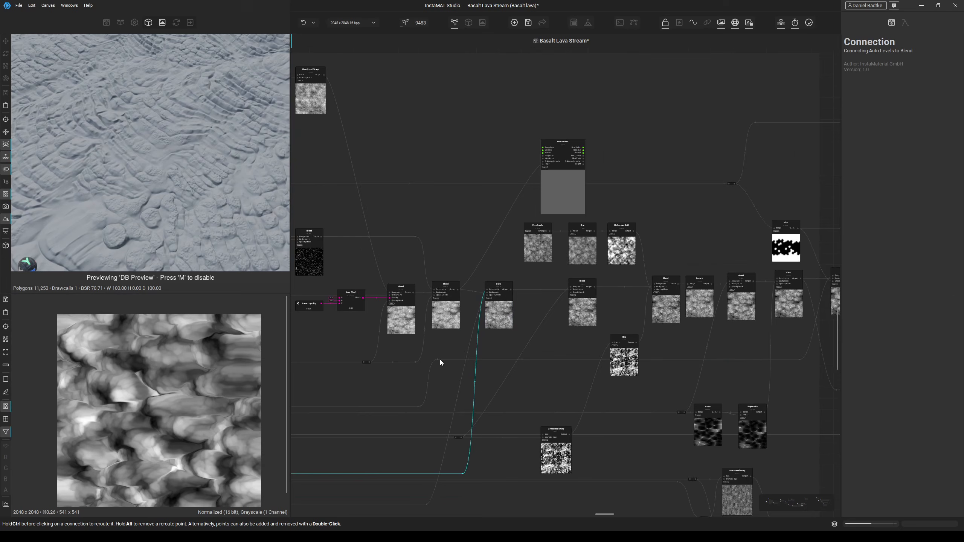
middle_drag(357, 395, 630, 322)
middle_drag(324, 374, 702, 357)
middle_drag(372, 357, 719, 347)
middle_drag(410, 348, 797, 323)
middle_drag(325, 338, 609, 340)
scroll(508, 356, up, 3)
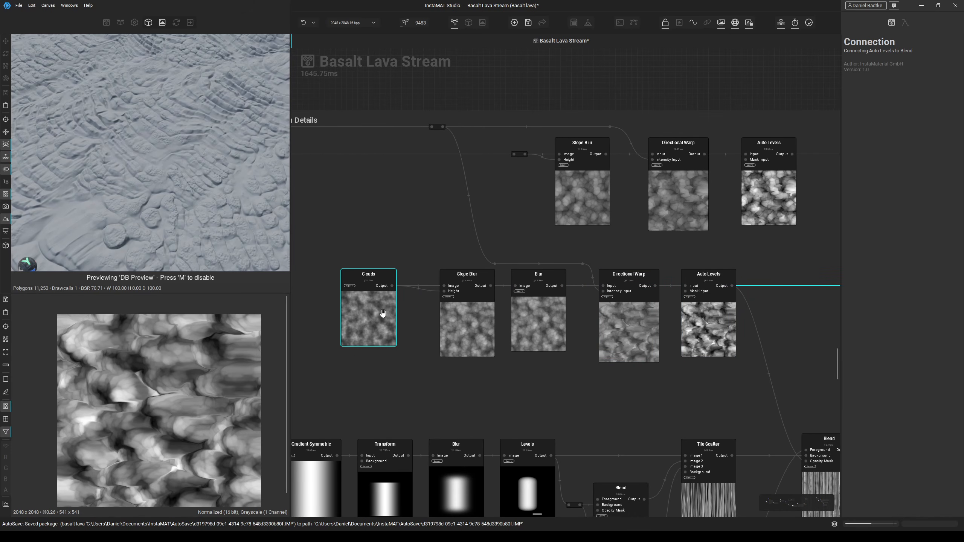
scroll(395, 317, down, 5)
middle_drag(663, 320, 341, 302)
middle_drag(793, 306, 504, 306)
middle_drag(834, 298, 596, 298)
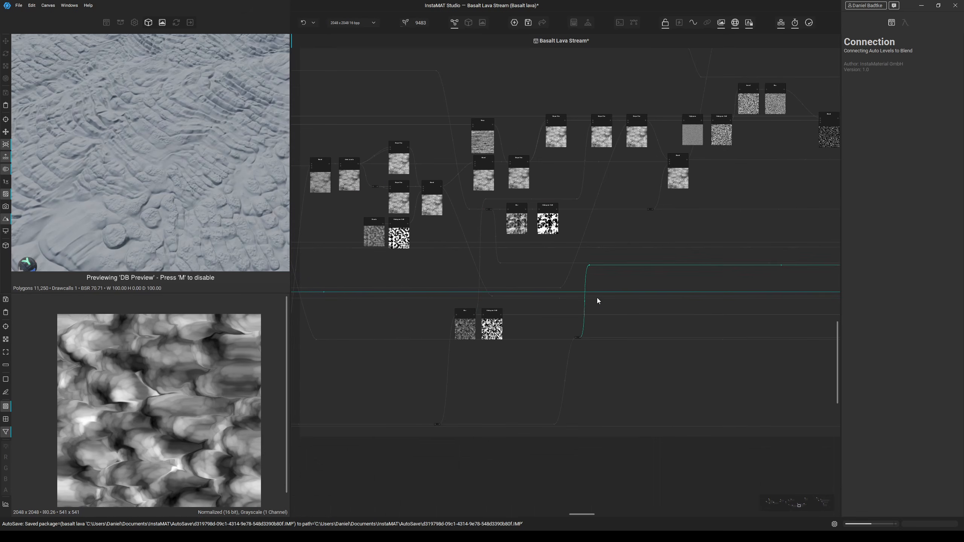
scroll(529, 284, up, 5)
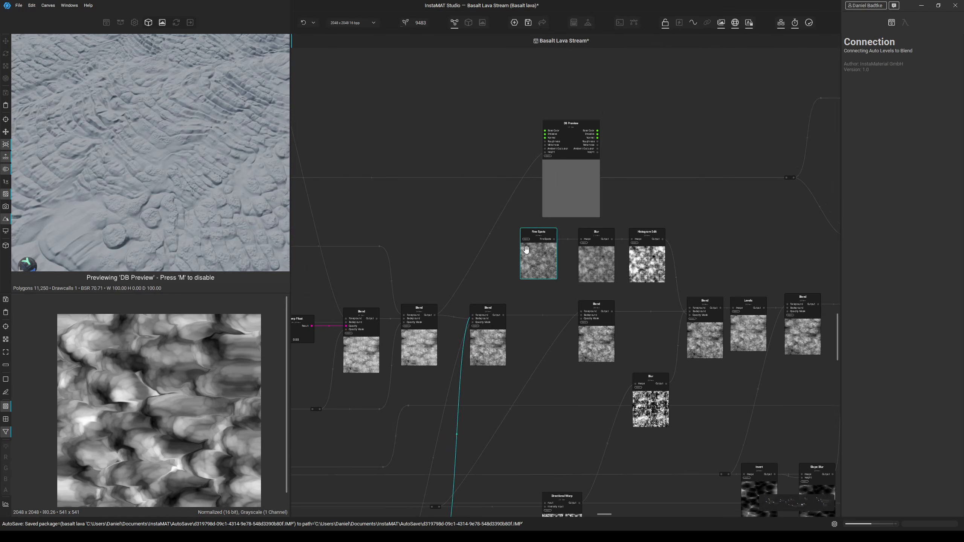
Connect the Multiply Blend's output to DB Preview's Height and compare it in 3D with the preceding Blend's output.
middle_drag(526, 249, 519, 269)
drag(539, 174, 500, 334)
scroll(158, 139, down, 5)
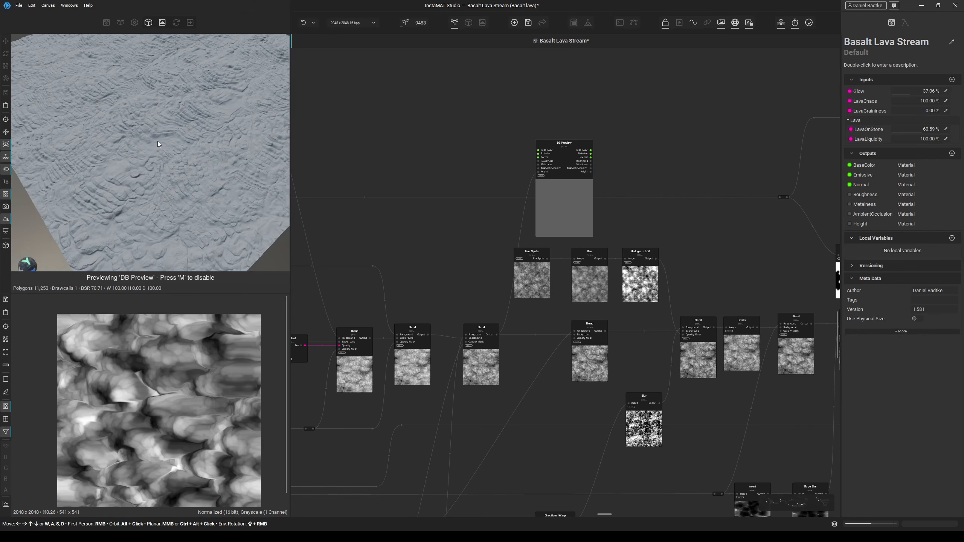
middle_drag(157, 141, 173, 198)
scroll(164, 168, up, 4)
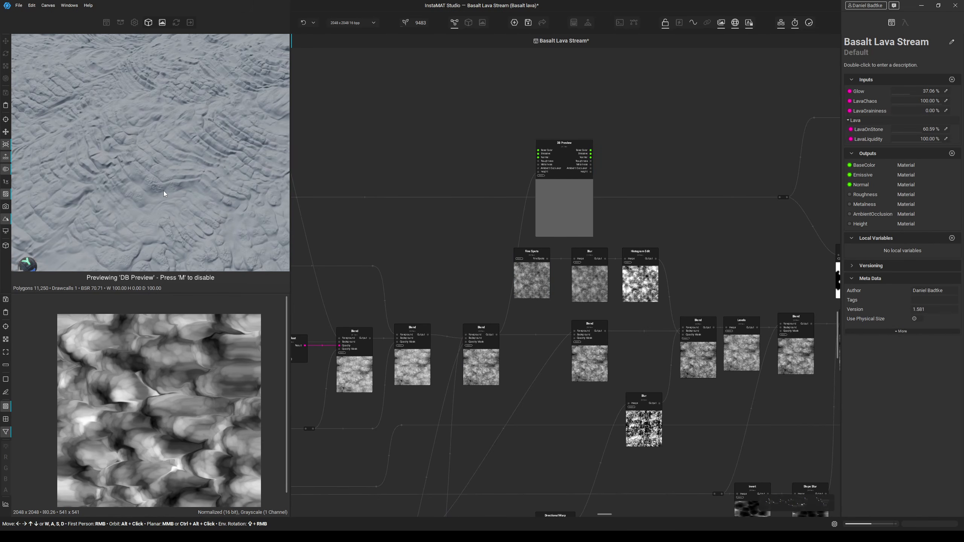
drag(429, 334, 504, 222)
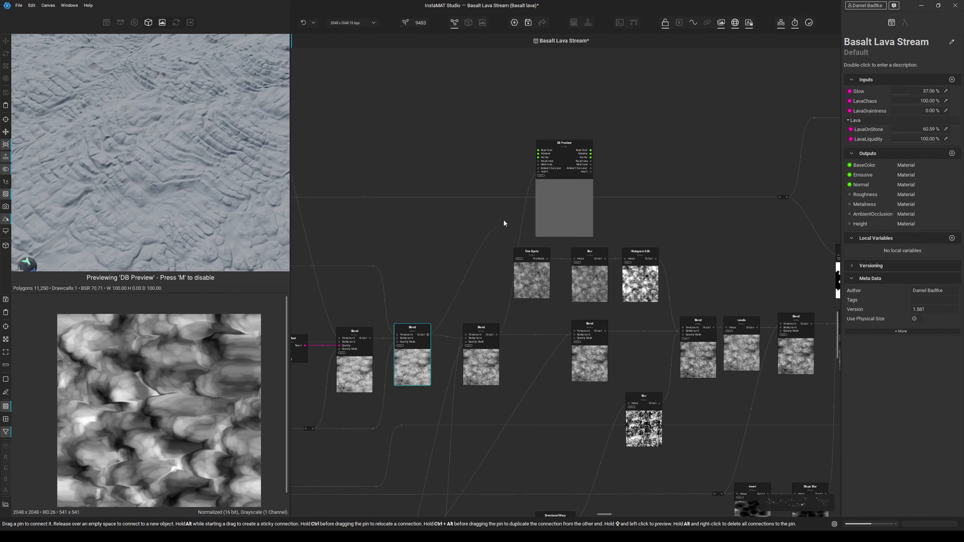
drag(536, 173, 536, 172)
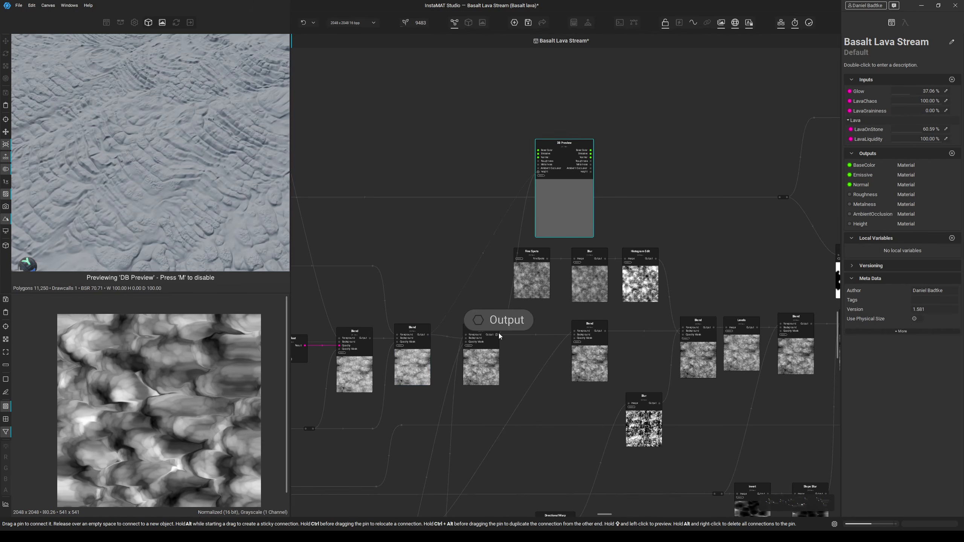
Preview the Multiply Blend's opacity mask and follow its Auto Levels connection to Lava Main Details and back.
click(480, 342)
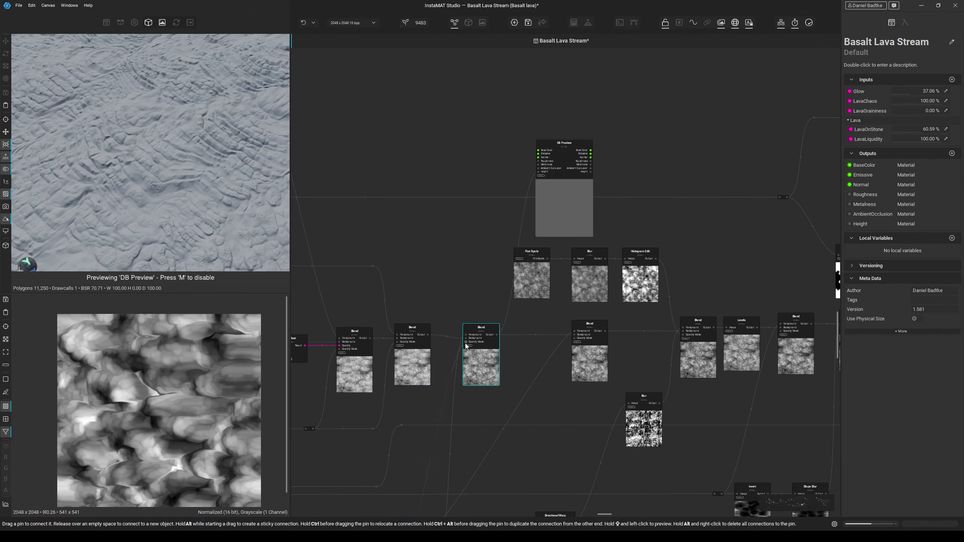
middle_drag(442, 342, 493, 172)
click(498, 297)
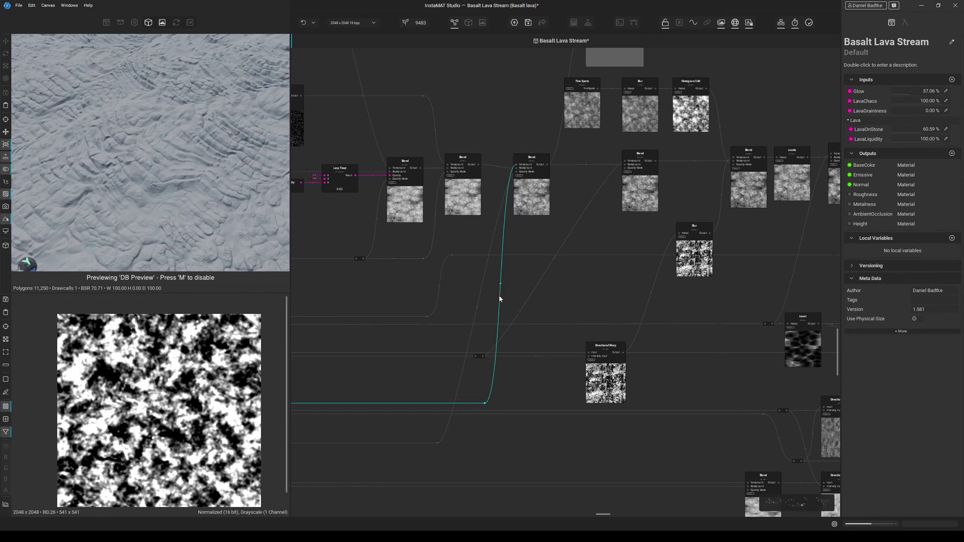
double_click(499, 299)
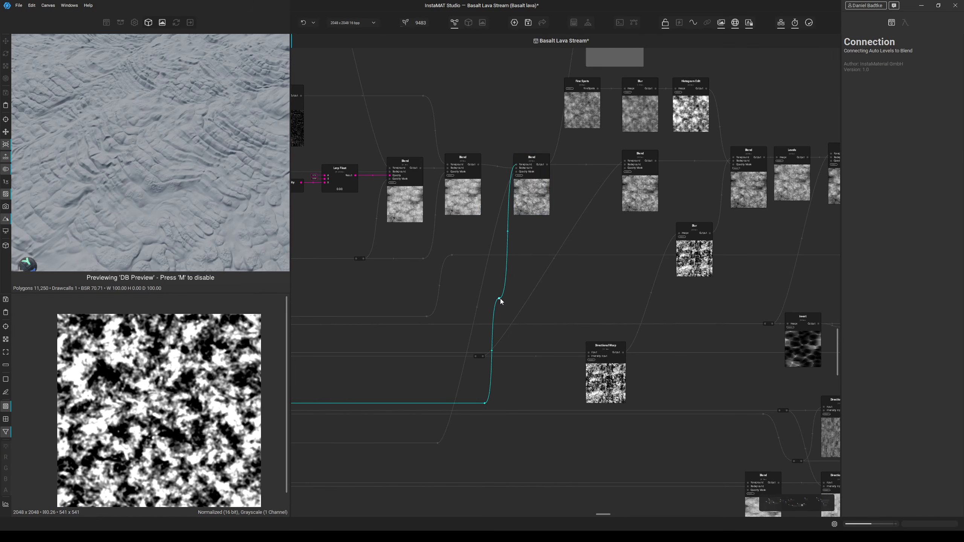
click(497, 309)
scroll(498, 308, down, 5)
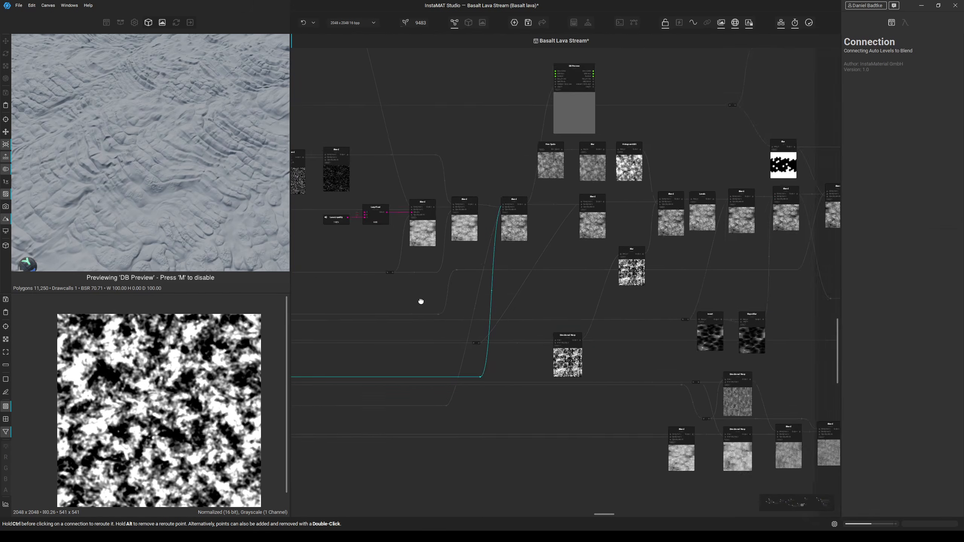
scroll(551, 262, up, 6)
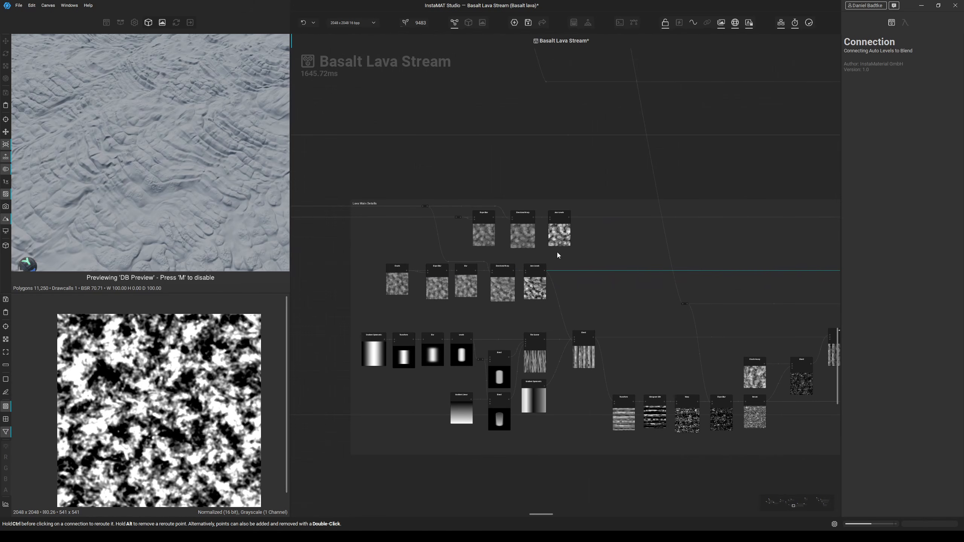
scroll(543, 277, down, 2)
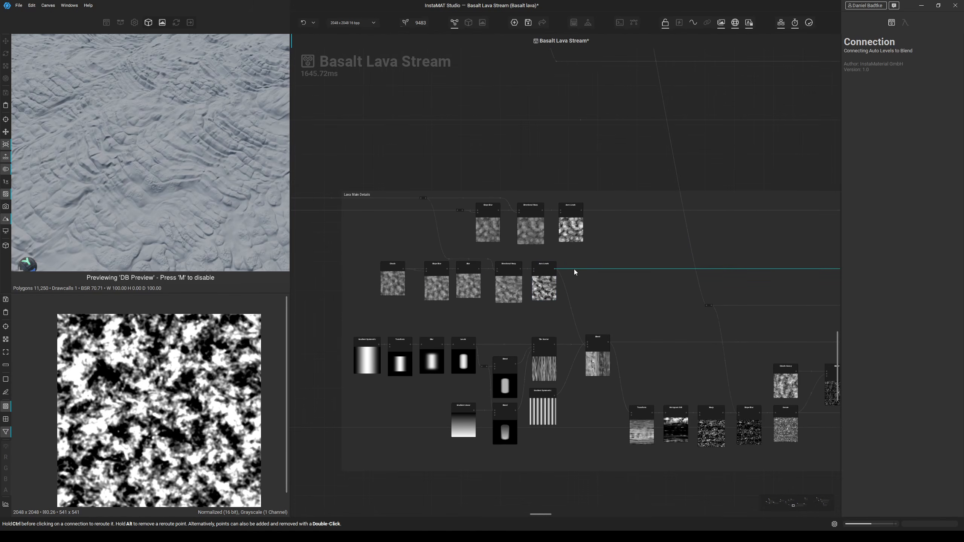
scroll(573, 268, down, 4)
scroll(396, 237, up, 8)
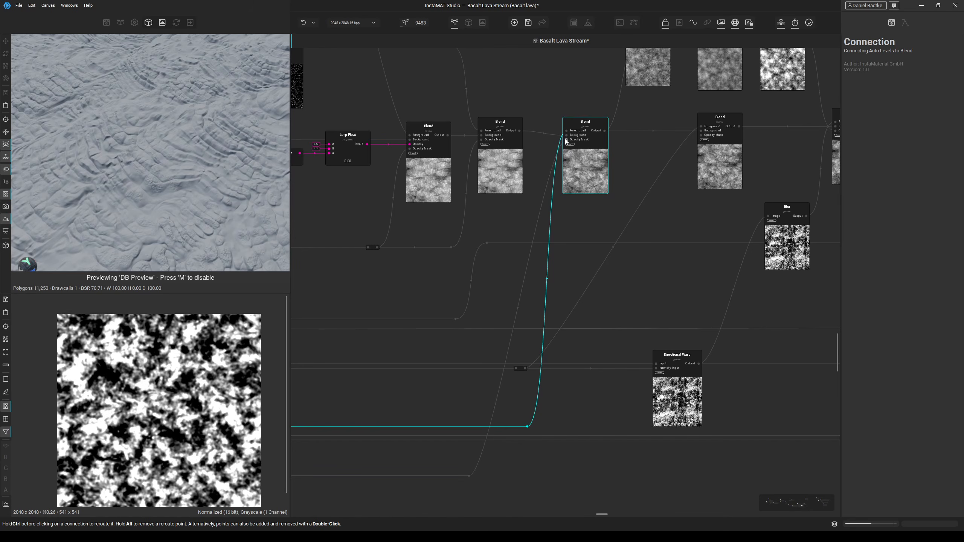
Trace the Multiply Blend's opacity mask connection back to the Histogram Edit and Blur nodes, and preview the Blur's Image input.
click(564, 143)
click(551, 169)
middle_drag(304, 318, 574, 185)
scroll(574, 185, down, 3)
scroll(407, 230, up, 8)
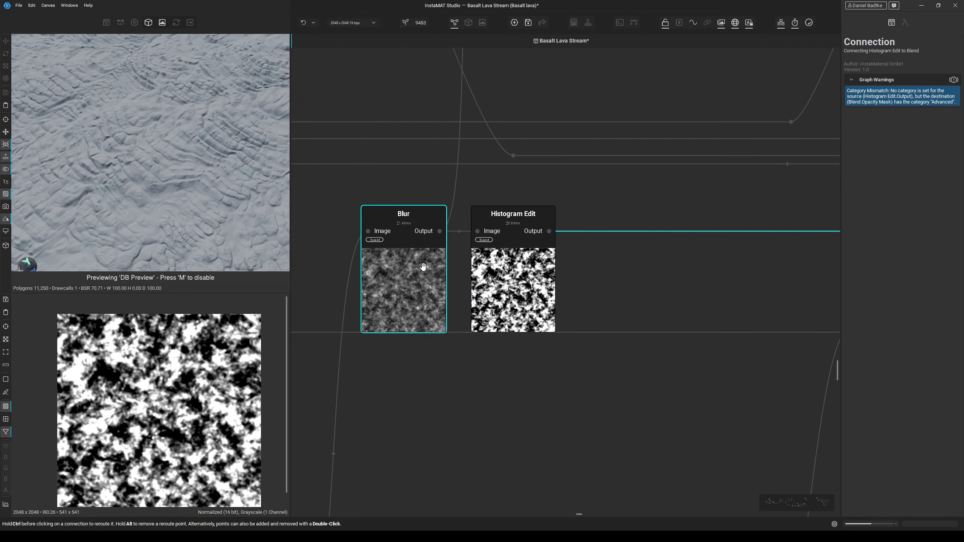
click(368, 236)
scroll(203, 366, up, 2)
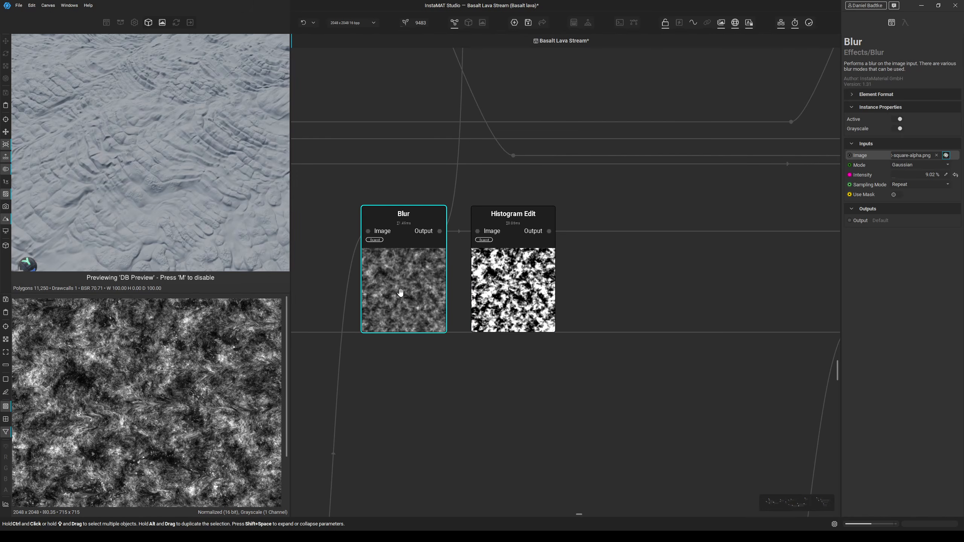
Follow the Histogram Edit's output connection forward to the Multiply Blend near DB Preview.
scroll(392, 275, down, 5)
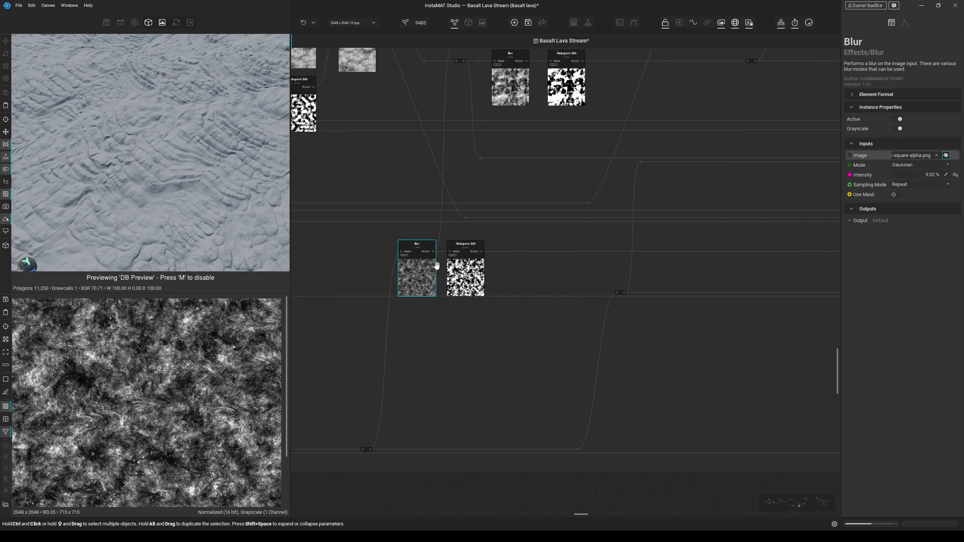
click(544, 255)
scroll(473, 251, up, 6)
middle_drag(472, 251, 155, 274)
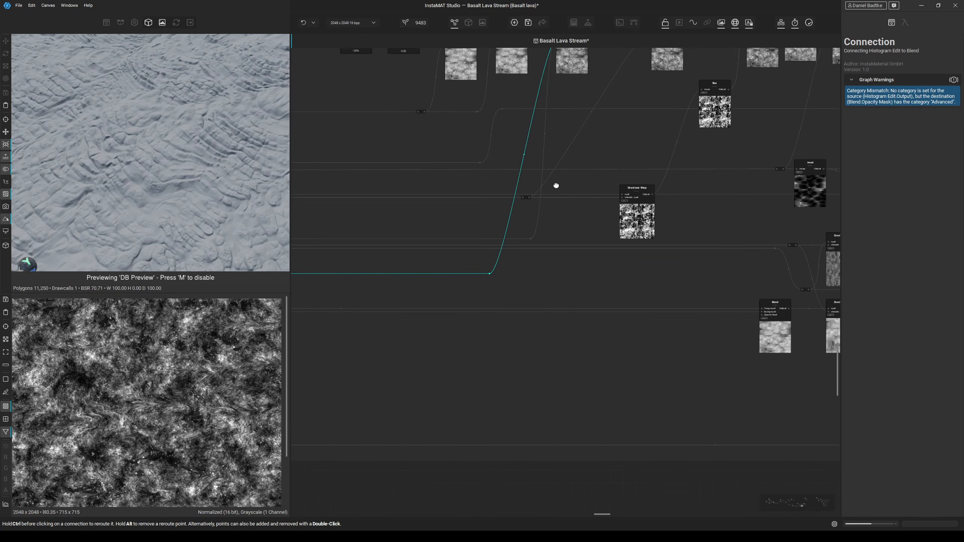
middle_drag(555, 184, 482, 274)
scroll(492, 188, up, 1)
scroll(491, 188, up, 1)
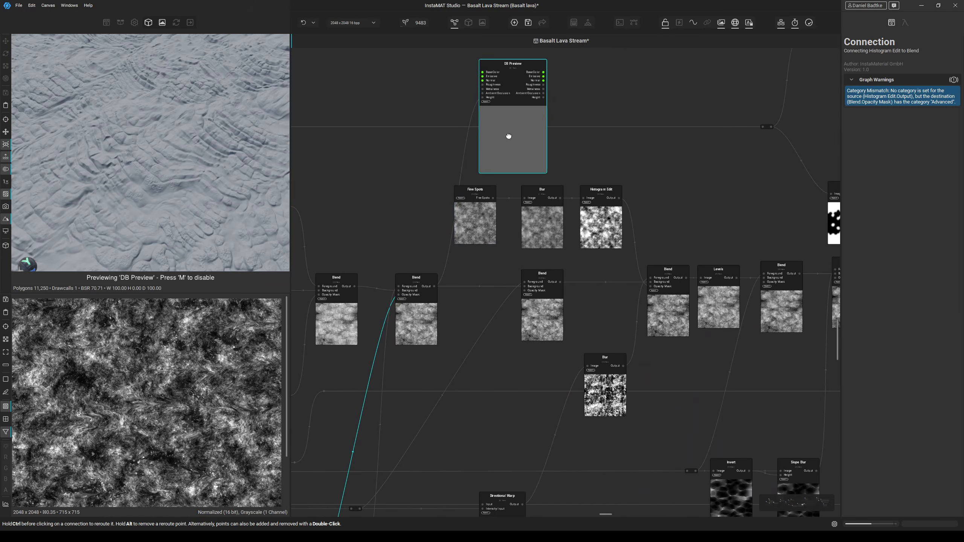
Move DB Preview closer to the Subtract Blend and preview that Blend's Foreground input up close.
drag(507, 135, 638, 124)
middle_drag(534, 291, 559, 227)
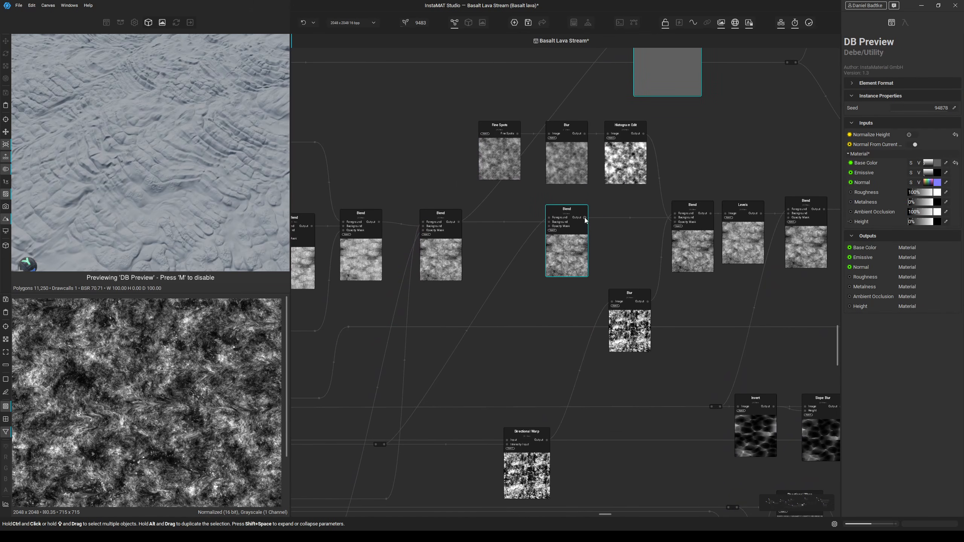
middle_drag(612, 188, 546, 259)
click(487, 289)
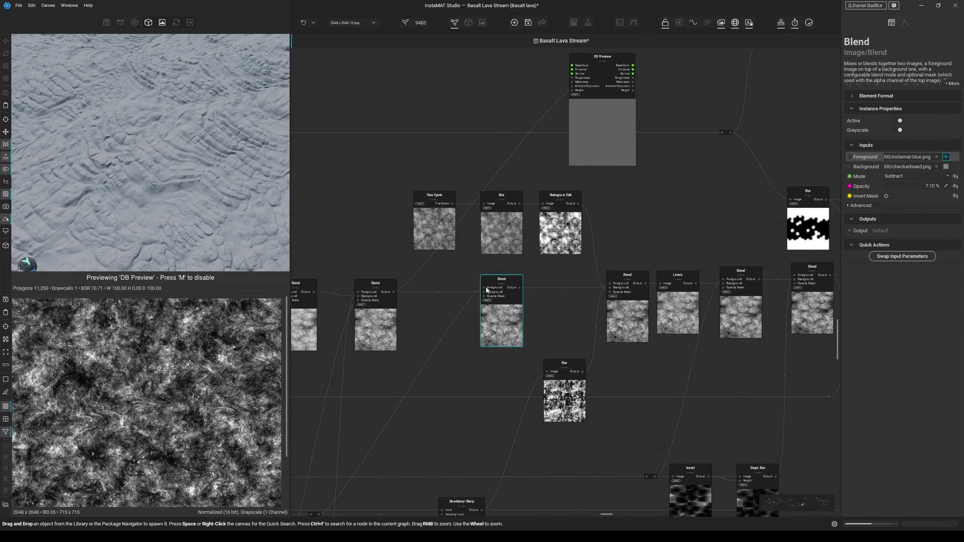
scroll(175, 365, up, 3)
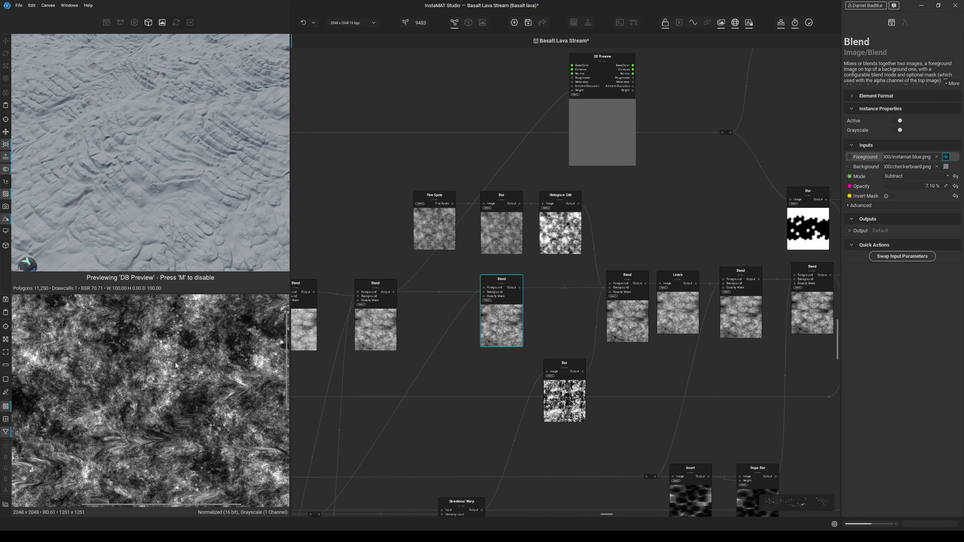
scroll(176, 365, up, 2)
middle_drag(571, 92, 546, 131)
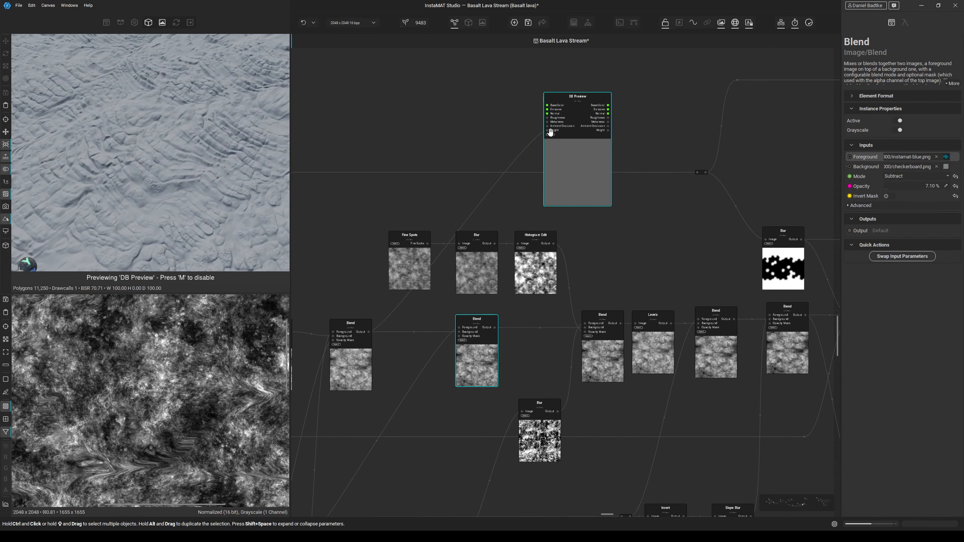
Connect the Subtract Blend's output to DB Preview's Height, inspect it in 3D, and move DB Preview further along the chain.
drag(547, 130, 496, 327)
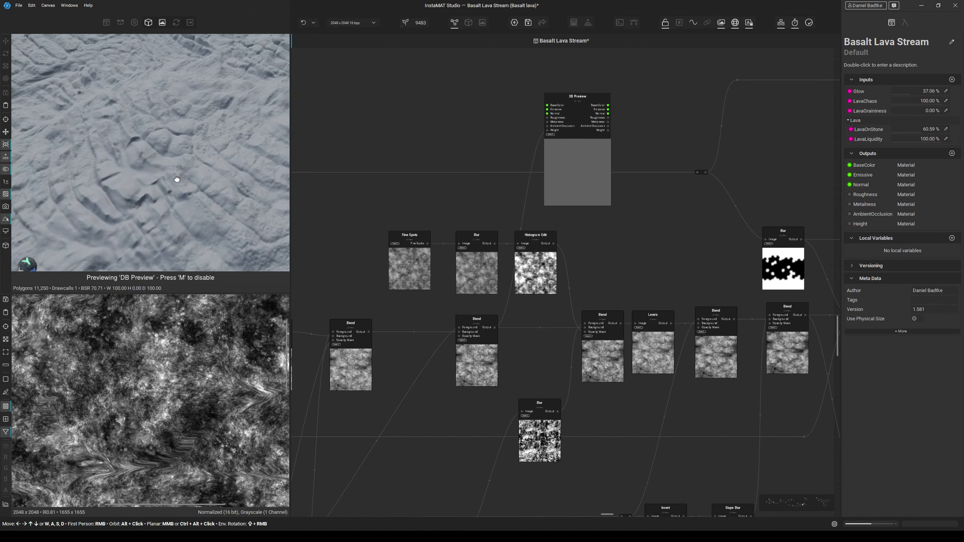
middle_drag(467, 168, 450, 169)
drag(495, 169, 548, 228)
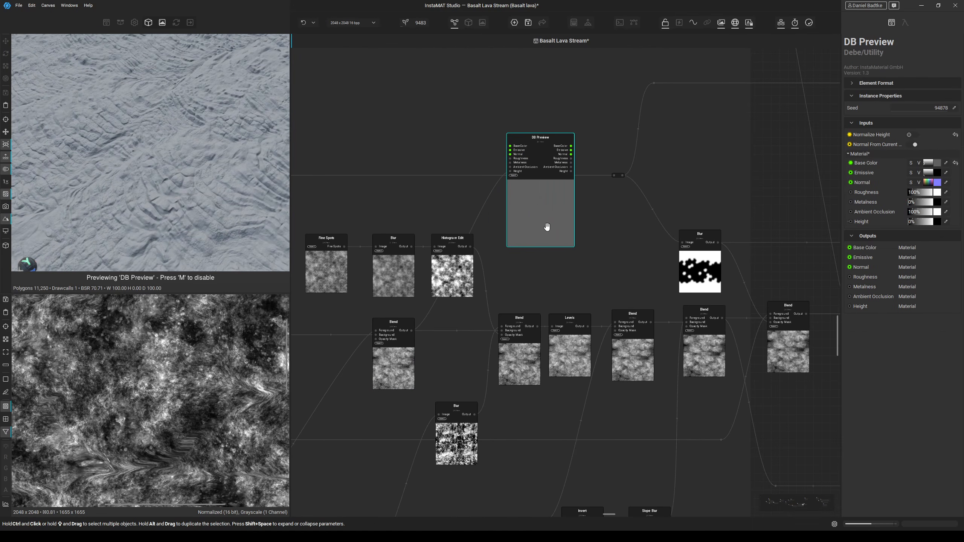
Preview the Directional Warp node that feeds the Blur below the Blend chain and inspect its settings.
middle_drag(547, 228, 542, 193)
middle_drag(489, 288, 495, 172)
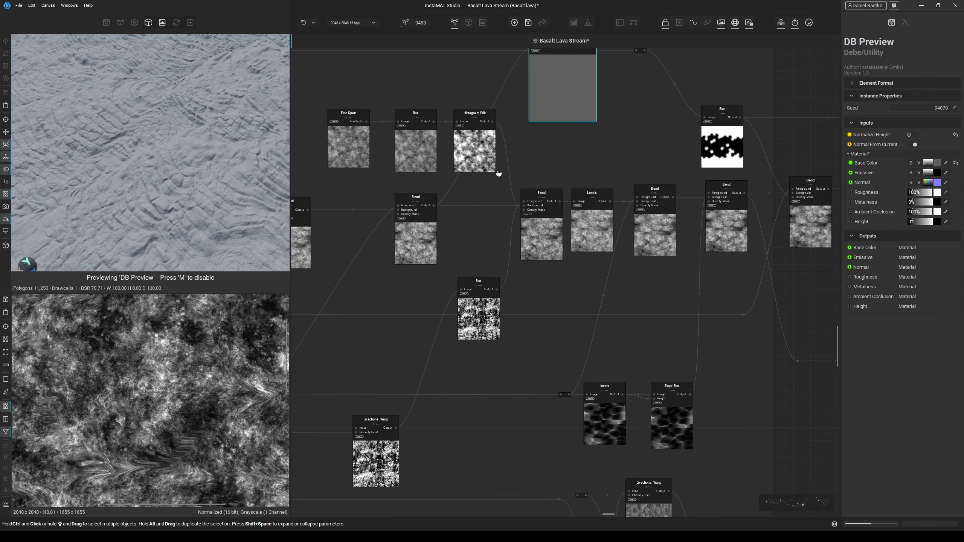
click(388, 416)
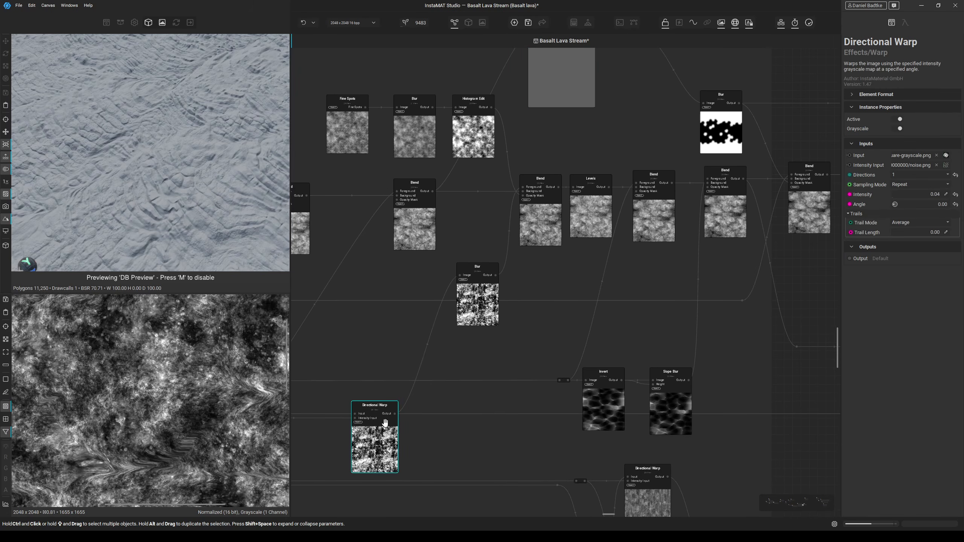
middle_drag(350, 373, 522, 327)
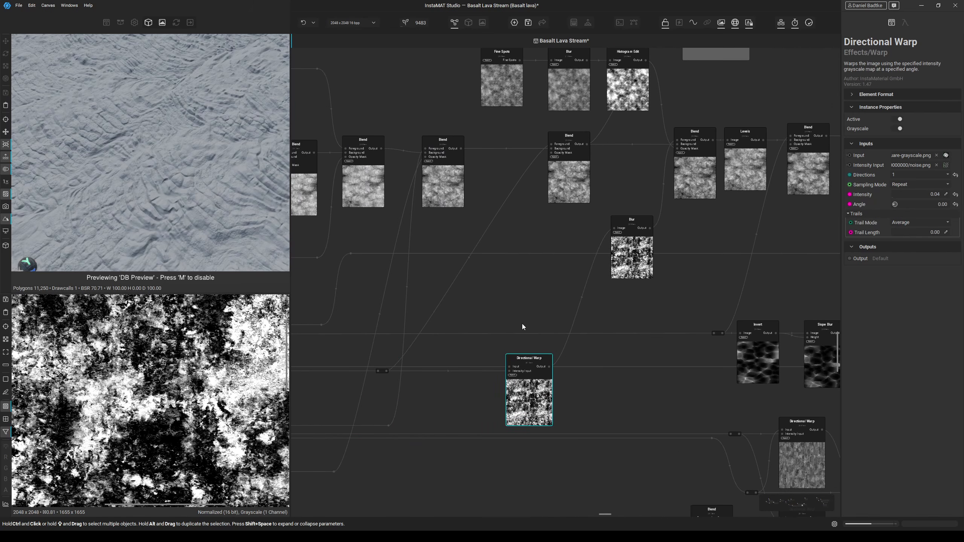
Trace the Directional Warp's Input connection back through its reroute to DB Grunge 004 and inspect that node's settings.
click(494, 367)
scroll(487, 367, down, 3)
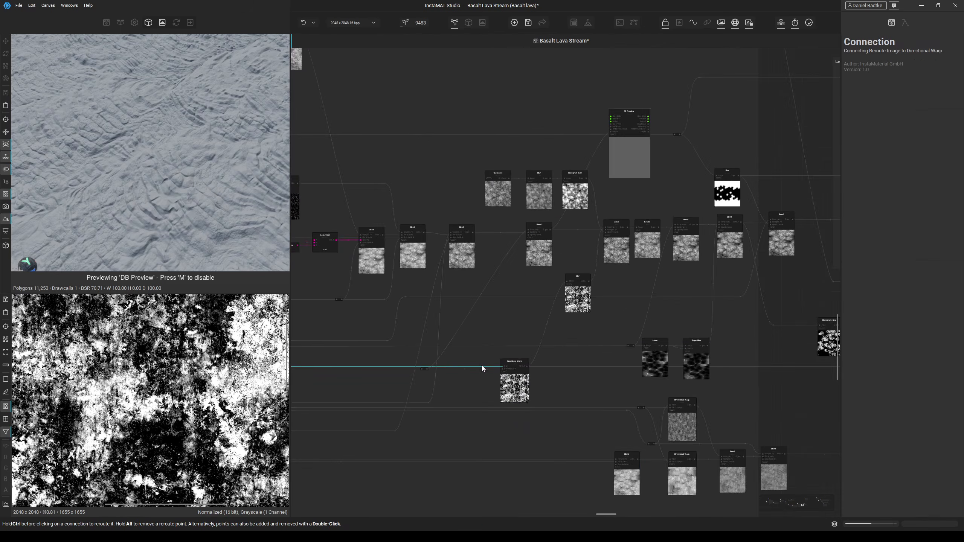
middle_drag(483, 366, 722, 348)
middle_drag(402, 337, 634, 324)
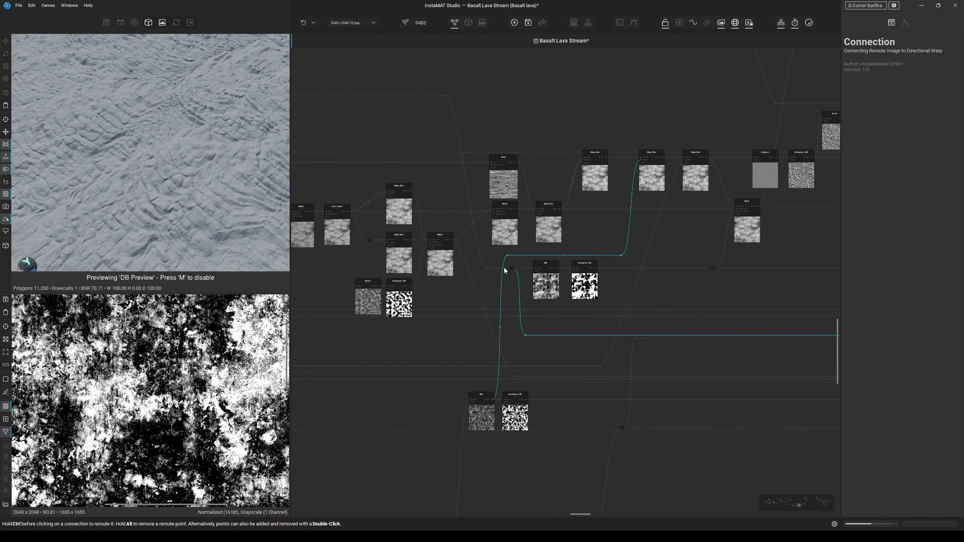
click(482, 259)
middle_drag(404, 237, 715, 280)
scroll(714, 280, down, 1)
middle_drag(428, 268, 758, 284)
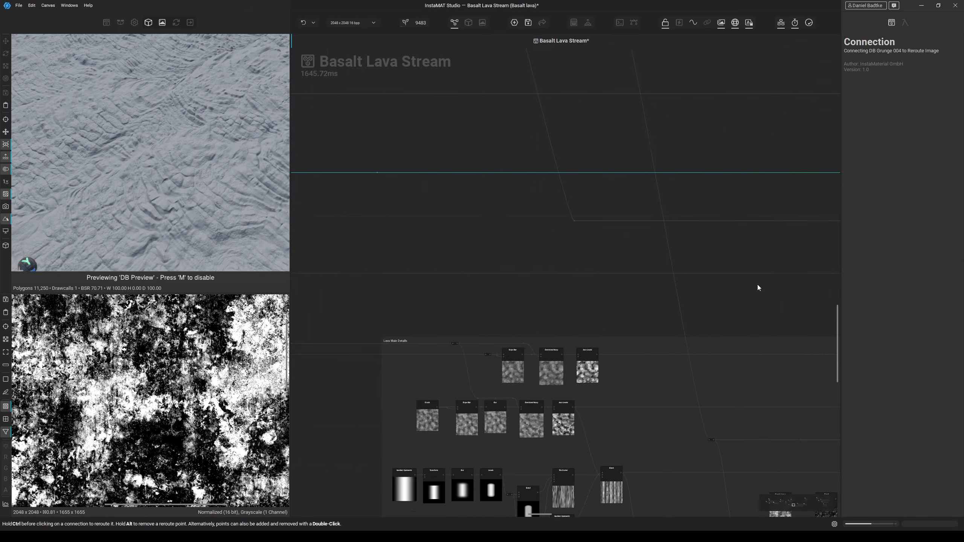
middle_drag(341, 262, 827, 275)
middle_drag(342, 281, 529, 289)
middle_drag(714, 100, 605, 228)
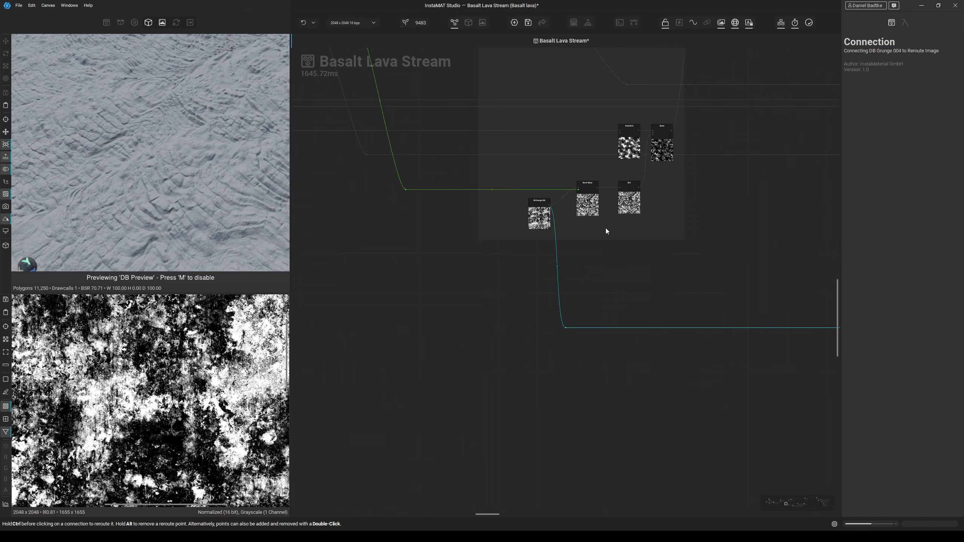
scroll(590, 195, up, 5)
click(503, 243)
Follow the rerouted DB Grunge 004 connection forward to the Directional Warp near DB Preview.
scroll(497, 266, down, 6)
middle_drag(579, 295, 300, 219)
scroll(670, 279, down, 1)
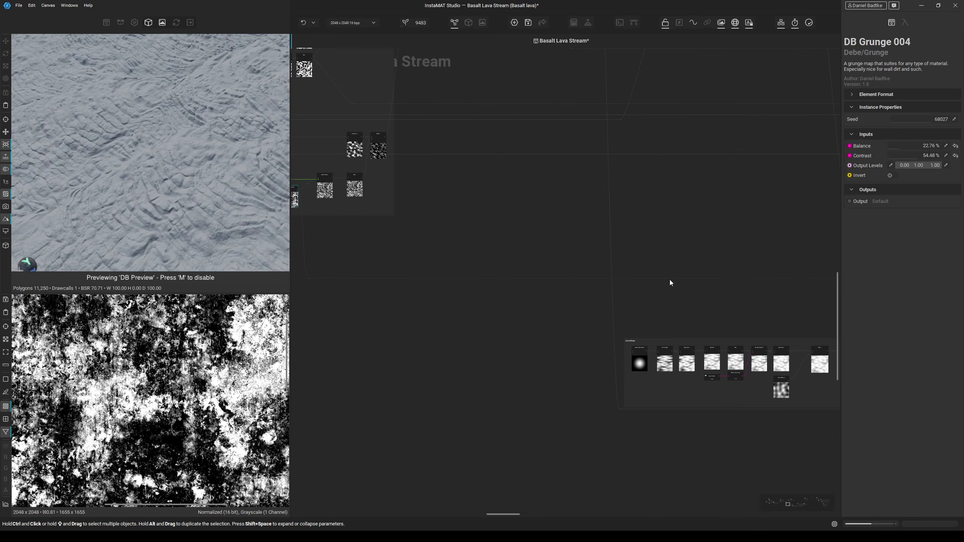
click(675, 279)
scroll(675, 279, down, 2)
middle_drag(631, 275, 304, 258)
middle_drag(816, 289, 483, 279)
scroll(459, 323, up, 4)
click(465, 333)
scroll(525, 267, up, 3)
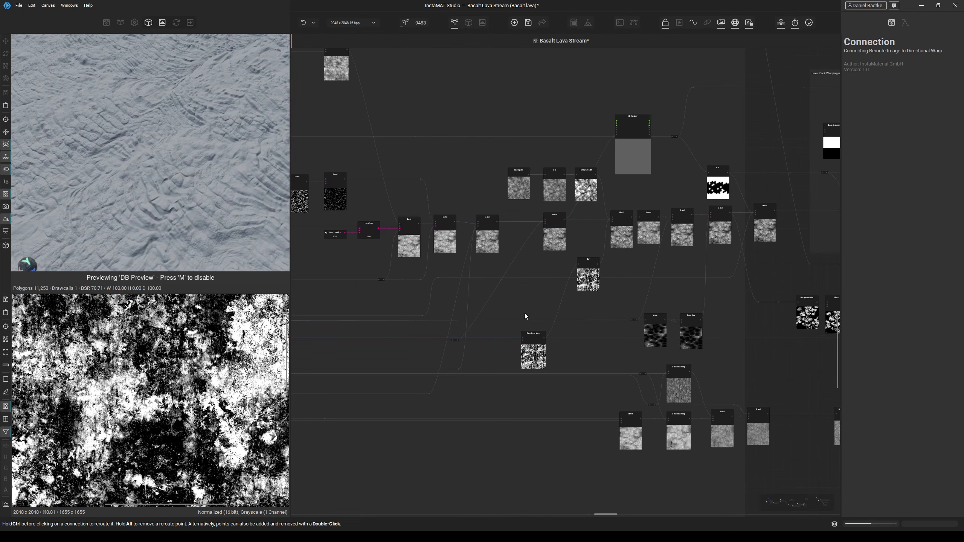
Preview the Directional Warp's Intensity Input and the Blur node that receives its output.
click(517, 387)
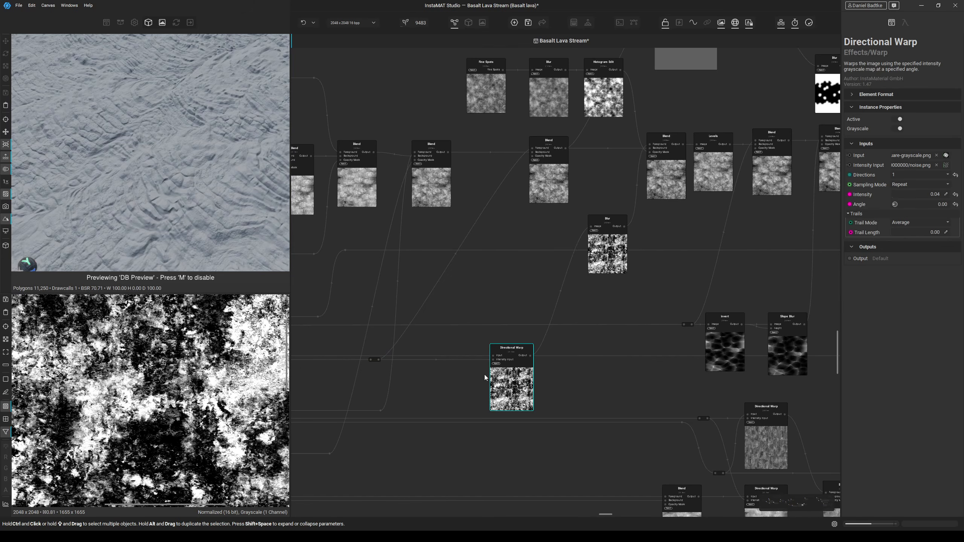
click(492, 360)
middle_drag(228, 393, 200, 359)
middle_drag(455, 310, 356, 357)
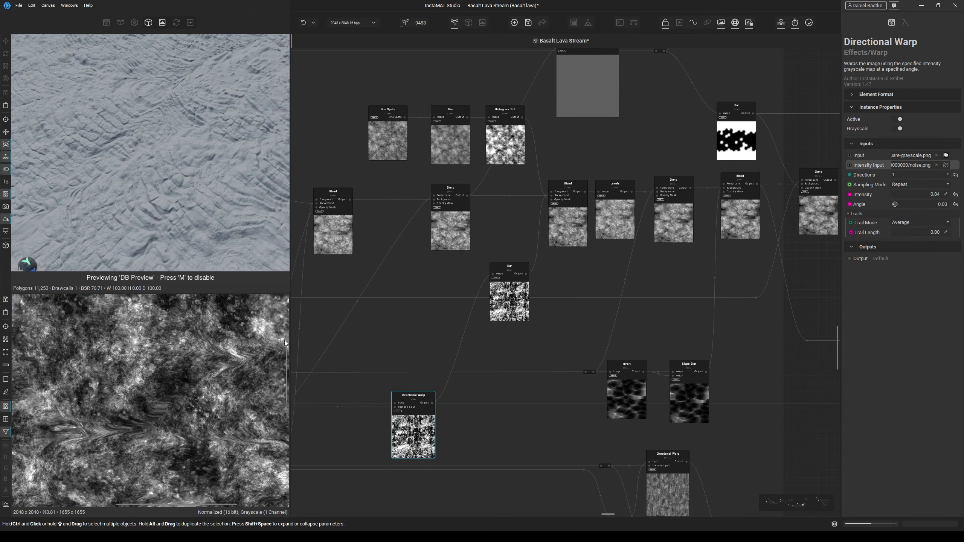
middle_drag(440, 331, 427, 353)
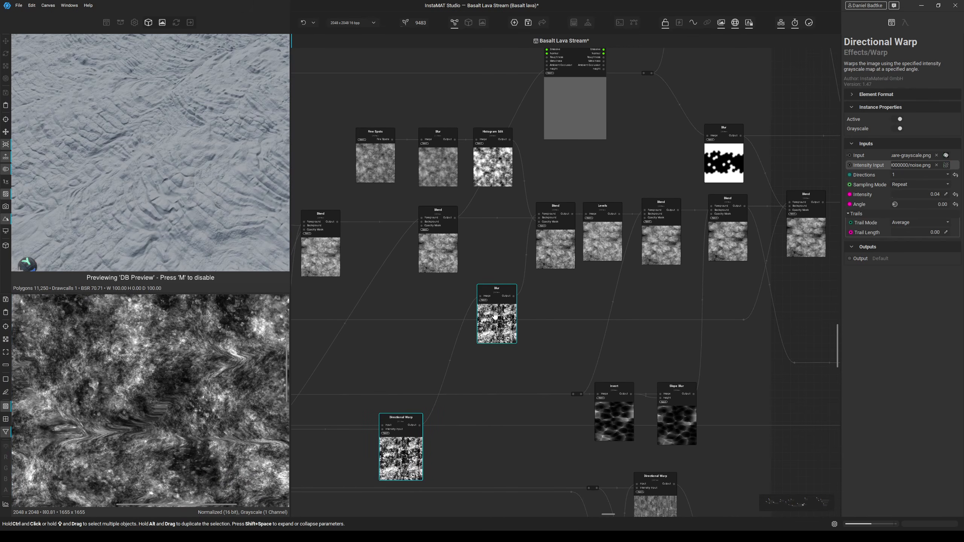
click(494, 315)
middle_drag(535, 267, 468, 358)
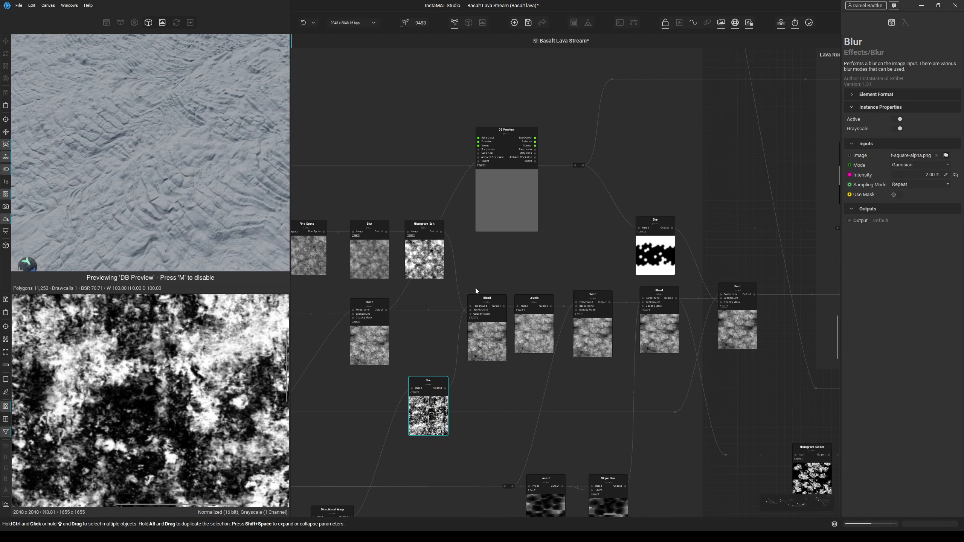
Preview the Fine Spots, Blur and Histogram Edit nodes feeding the Blend before Levels.
scroll(472, 304, up, 2)
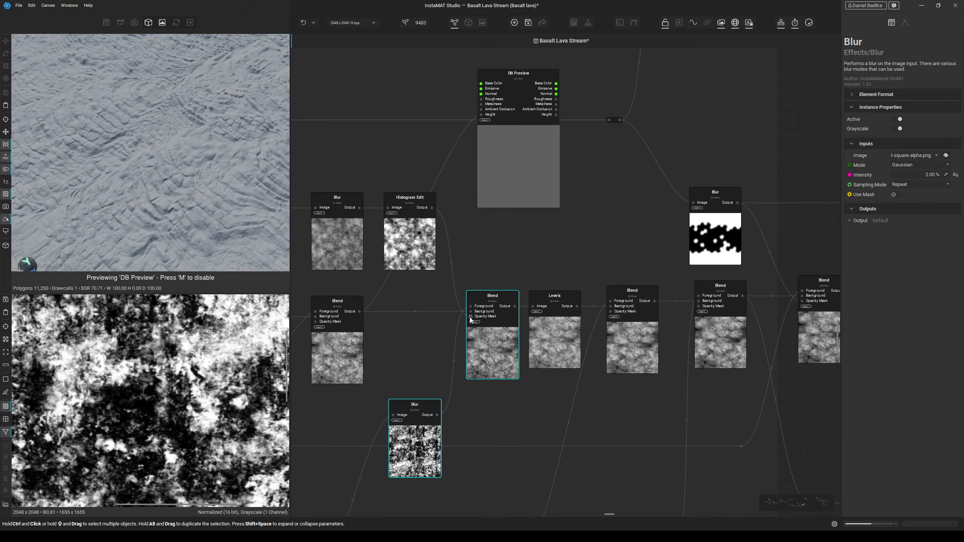
middle_drag(461, 271, 568, 280)
click(372, 248)
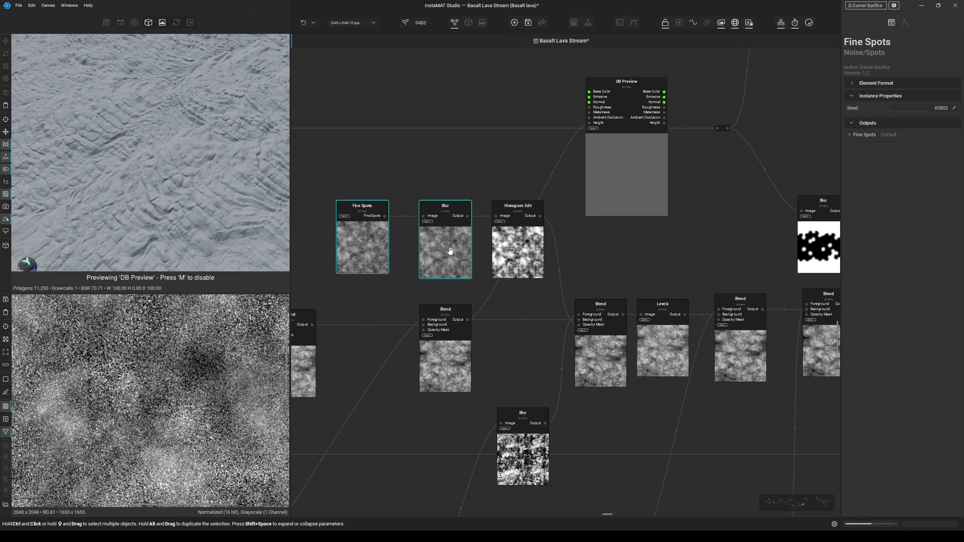
click(452, 244)
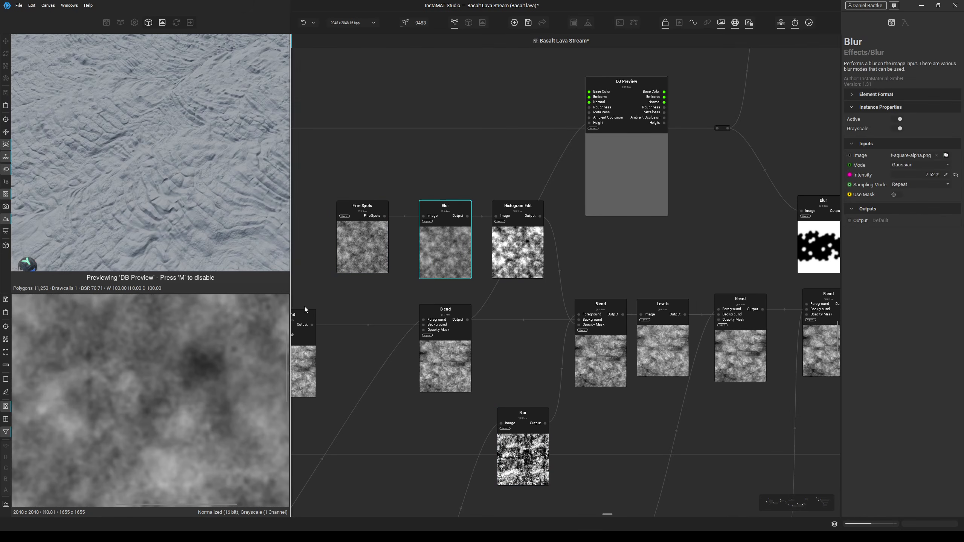
click(530, 236)
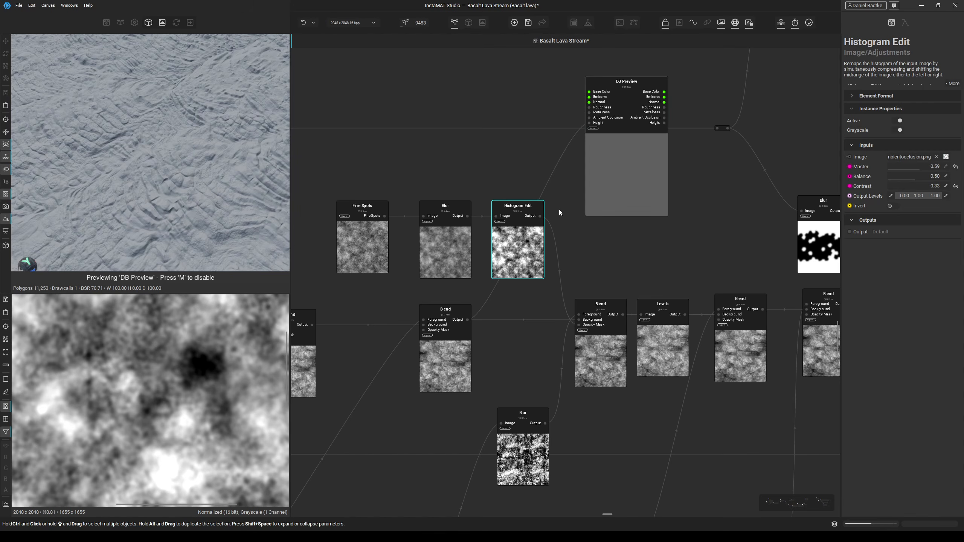
Move DB Preview above Levels and connect the output of the Blend before Levels to its Height.
middle_drag(559, 210, 517, 232)
drag(555, 140, 596, 233)
drag(579, 333, 581, 336)
click(659, 204)
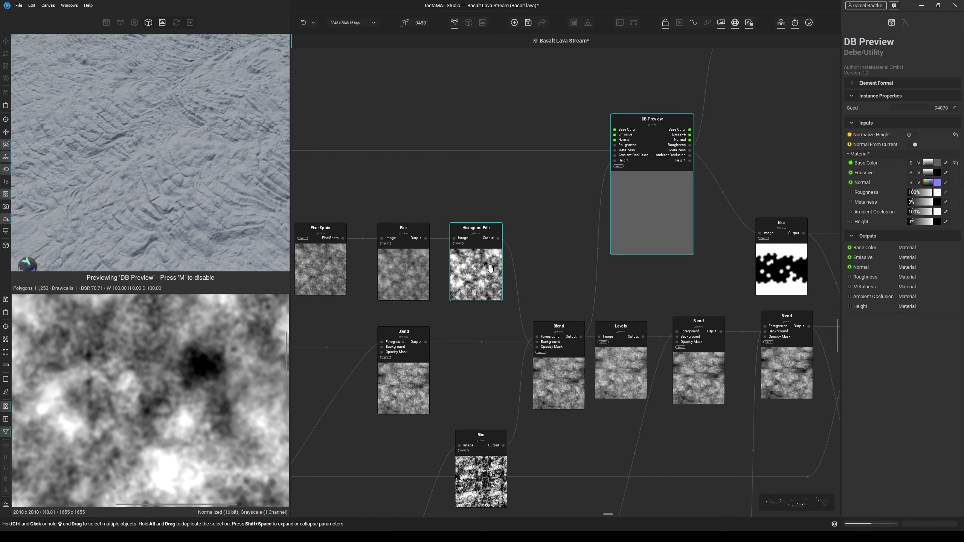
Connect the Levels node's output to DB Preview's Height and inspect the surface in 3D.
middle_drag(595, 290, 497, 297)
click(491, 398)
click(342, 252)
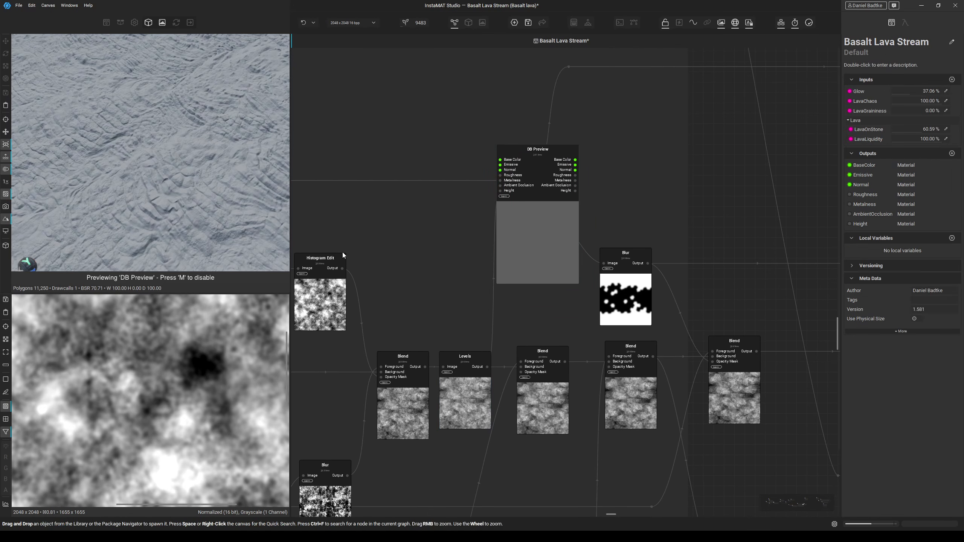
drag(486, 367, 500, 190)
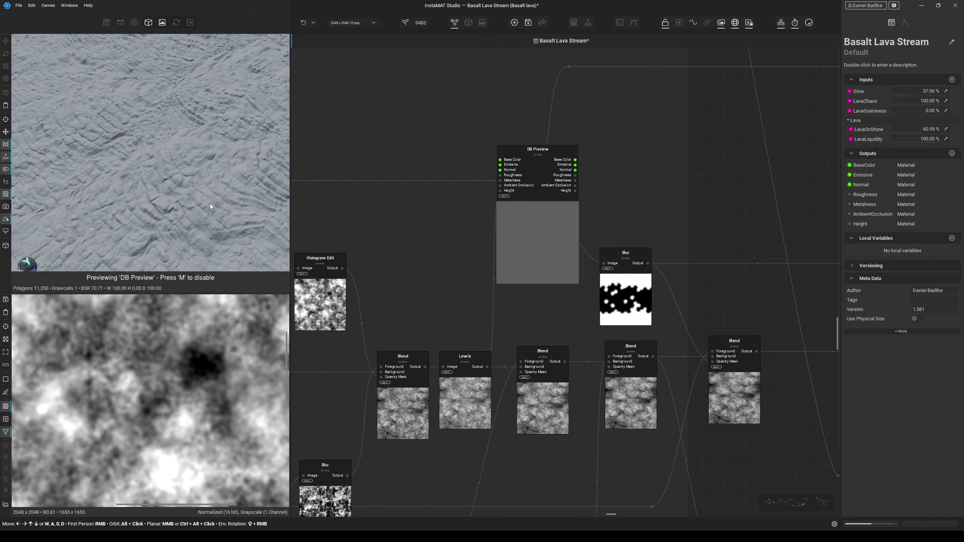
scroll(201, 205, down, 3)
middle_drag(201, 205, 193, 175)
scroll(177, 173, up, 3)
Move DB Preview further along the chain and preview the Foreground input of the Multiply Blend after Levels.
middle_drag(422, 292, 346, 307)
drag(457, 255, 609, 219)
click(461, 384)
middle_drag(419, 395, 423, 386)
scroll(209, 377, down, 3)
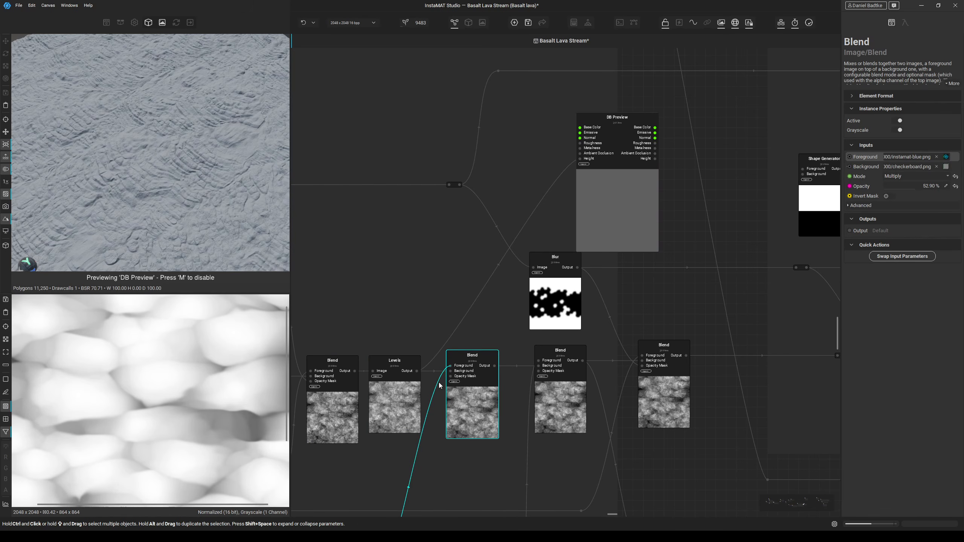
Compare the image outputs of the Levels node and the Multiply Blend that follows it.
click(462, 404)
click(390, 411)
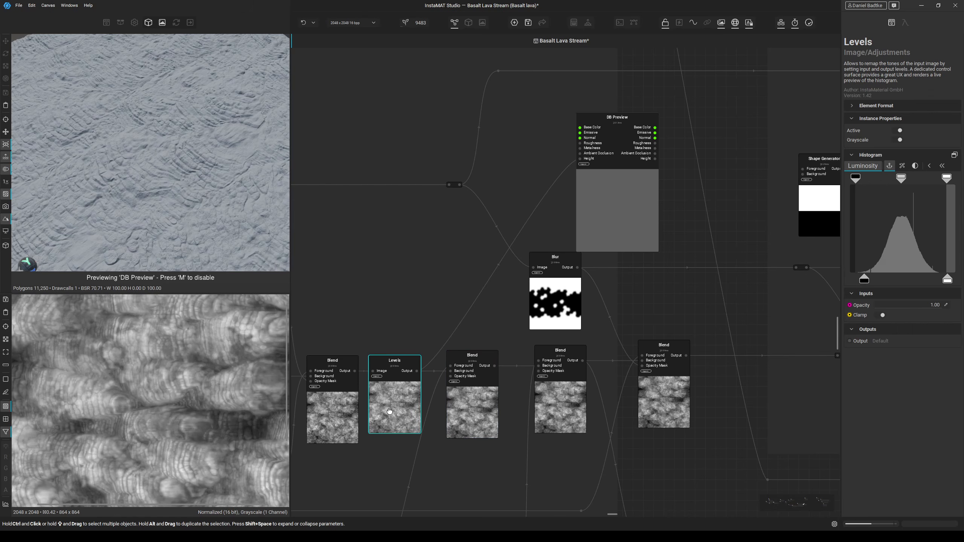
click(459, 405)
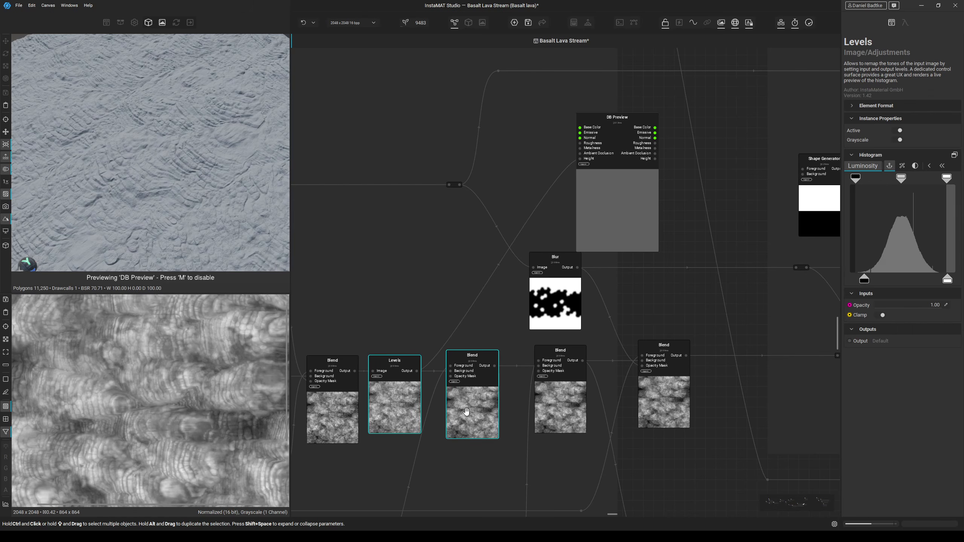
click(411, 406)
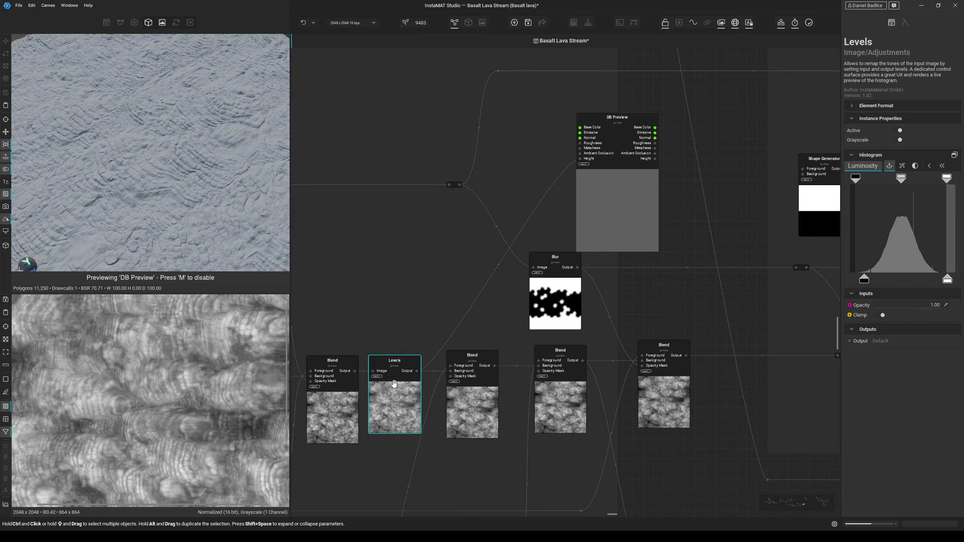
click(454, 395)
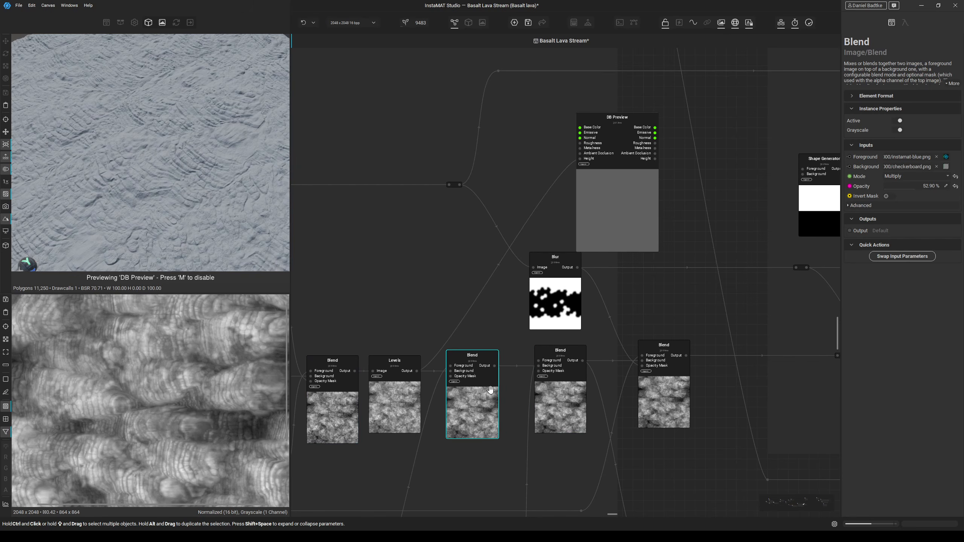
Connect the Multiply Blend's output to DB Preview's Height and examine the surface in 3D from several angles.
middle_drag(510, 369, 478, 366)
drag(463, 362, 546, 155)
middle_drag(195, 170, 93, 223)
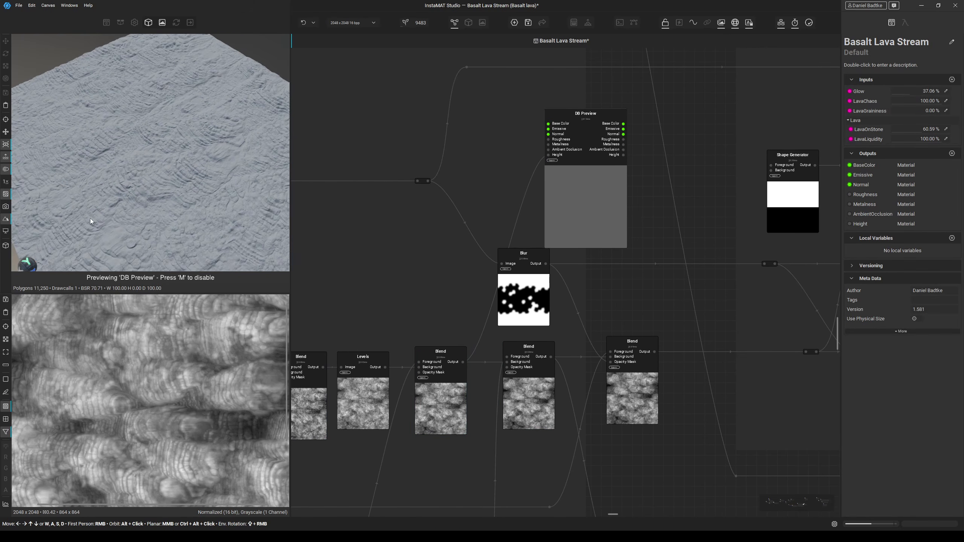
alt+drag(92, 223, 142, 246)
middle_drag(356, 245, 295, 243)
Trace the next Blend's Foreground input back to Invert and Slope Blur, and preview both nodes' Image inputs.
click(449, 357)
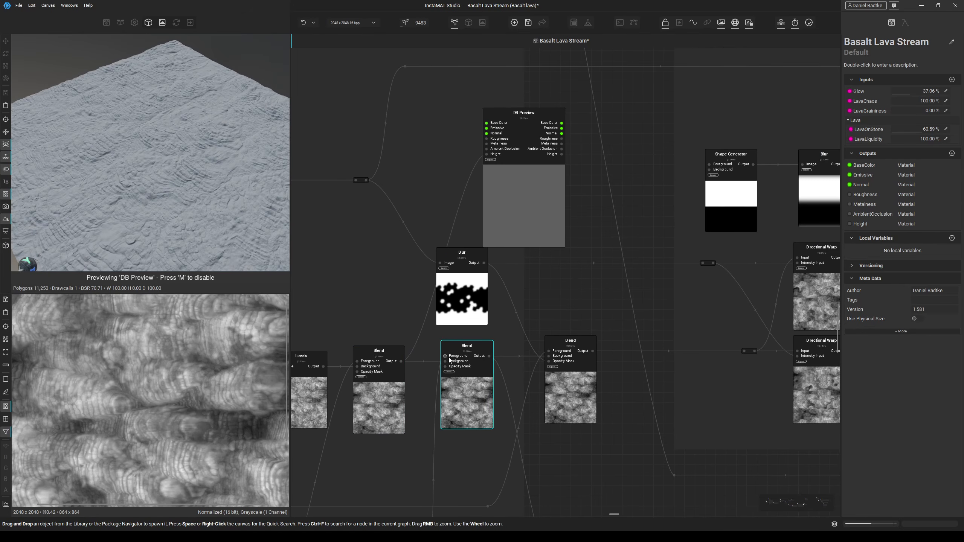
scroll(230, 361, down, 1)
scroll(419, 369, down, 2)
middle_drag(418, 369, 494, 220)
scroll(350, 418, up, 4)
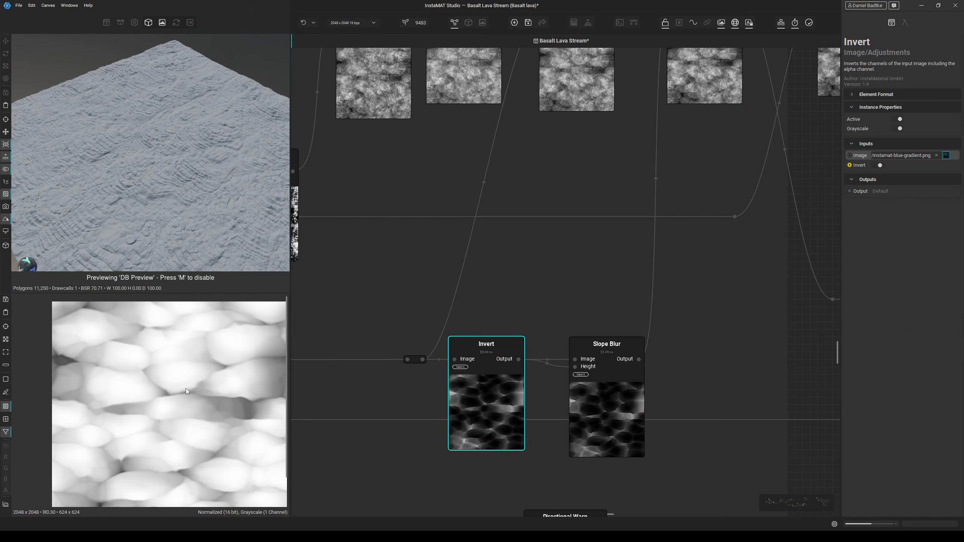
click(573, 358)
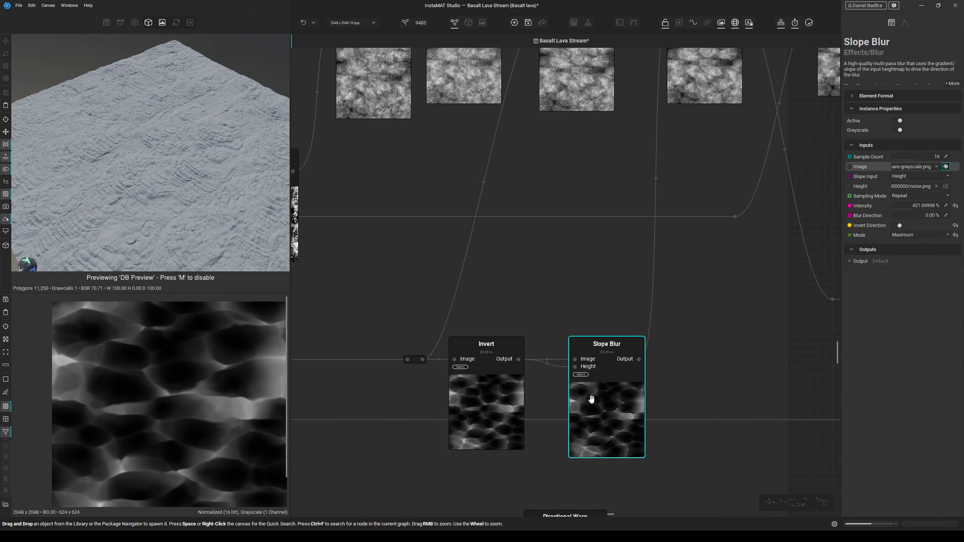
Preview the Slope Blur's output and inspect the settings of the Subtract Blend it feeds.
click(591, 399)
middle_drag(621, 281, 531, 400)
middle_drag(562, 223, 538, 307)
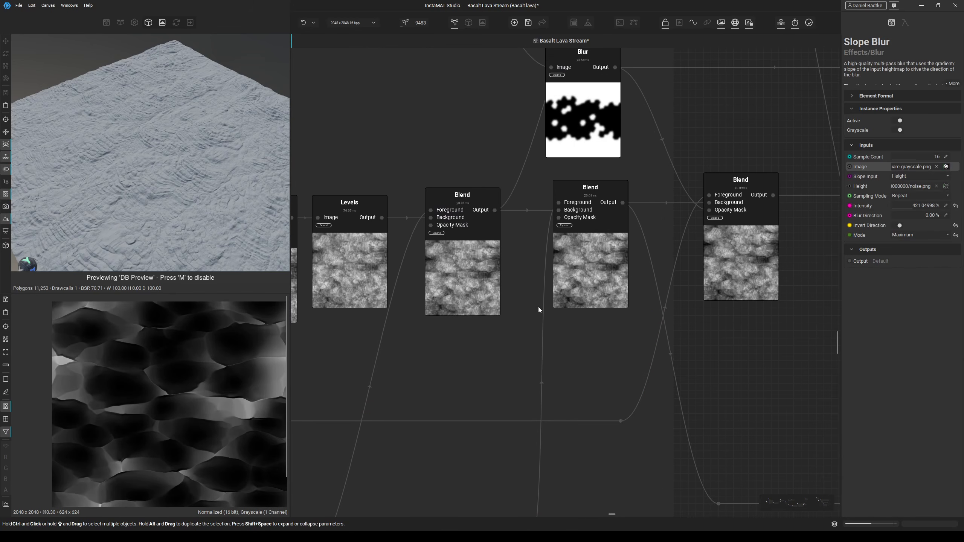
click(585, 250)
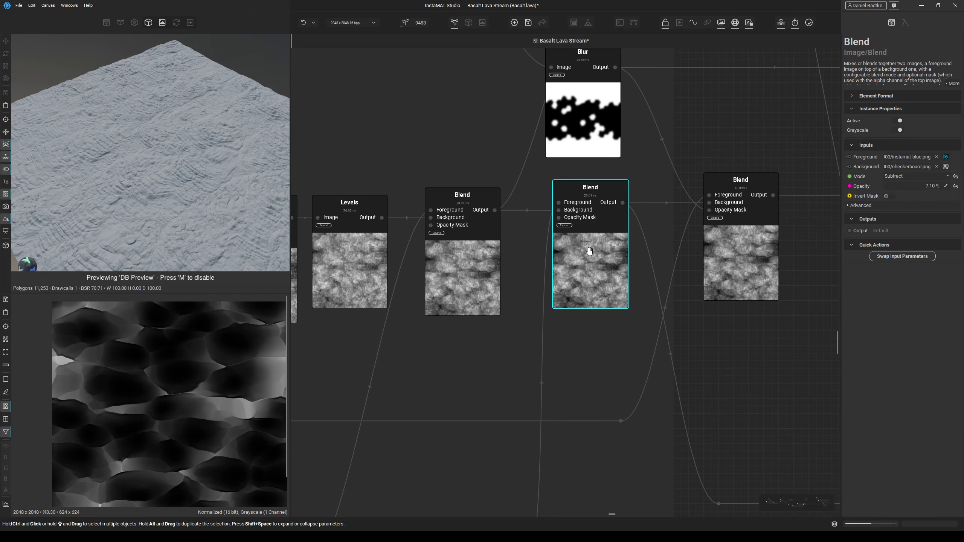
middle_drag(590, 251, 539, 307)
Move DB Preview beside the Subtract Blend and connect that Blend's output to its Height input.
click(528, 188)
drag(528, 188, 633, 186)
middle_drag(633, 186, 611, 222)
drag(611, 222, 514, 225)
middle_drag(601, 97, 559, 170)
drag(560, 170, 633, 193)
drag(576, 96, 505, 367)
click(506, 367)
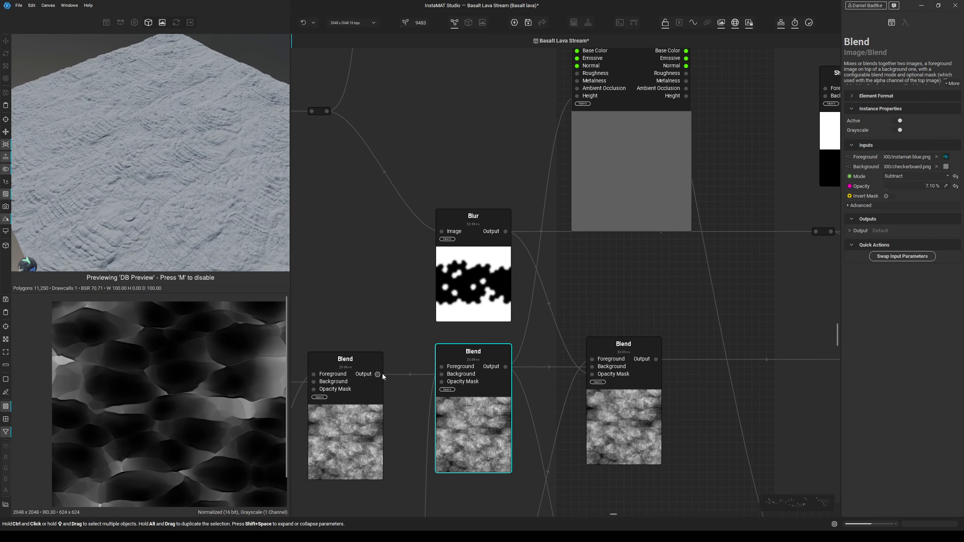
Compare the Subtract Blend's height with the preceding Blend's up close in the 3D preview.
drag(378, 374, 506, 367)
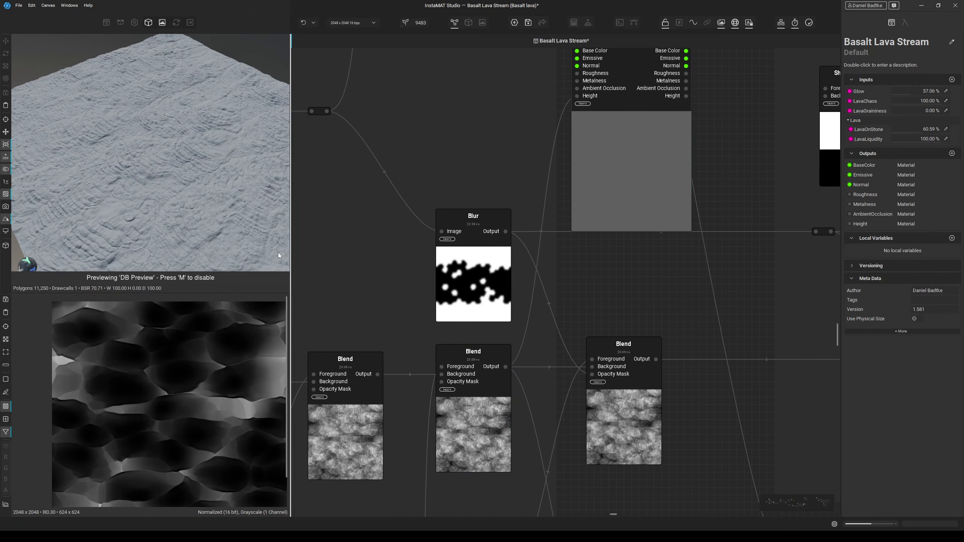
scroll(193, 232, up, 3)
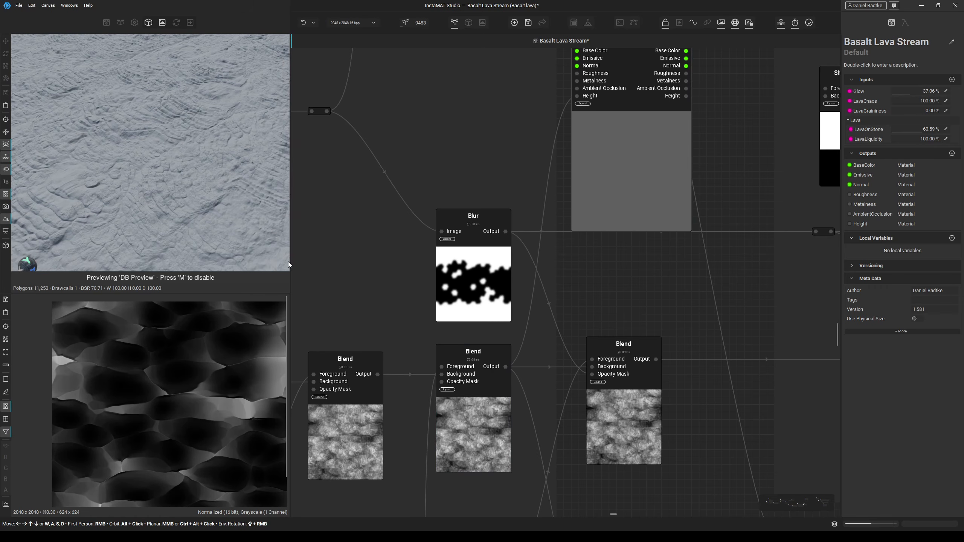
drag(378, 375, 507, 367)
scroll(600, 291, down, 4)
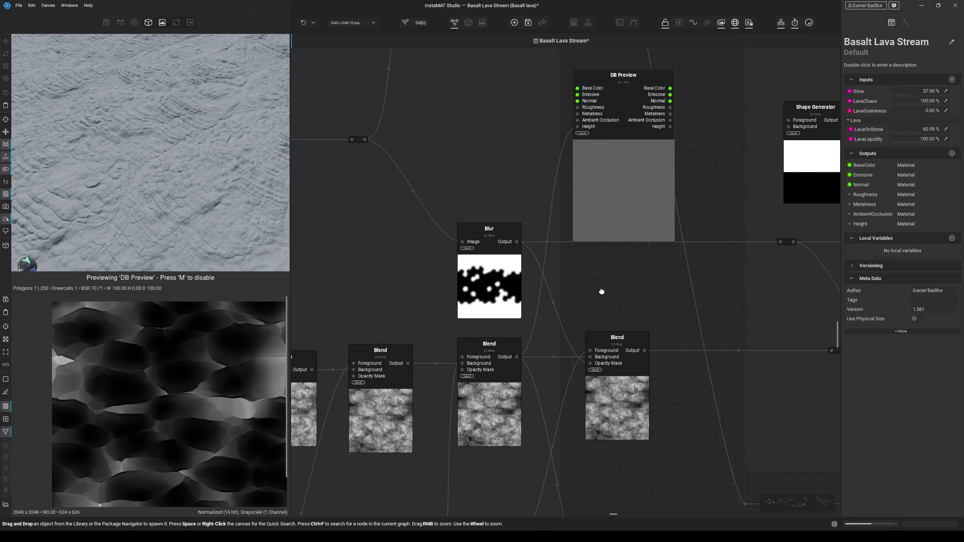
Preview the Foreground input of the next Multiply Blend and trace its connection back to the source Auto Levels chain.
click(512, 235)
drag(512, 234, 564, 235)
click(493, 353)
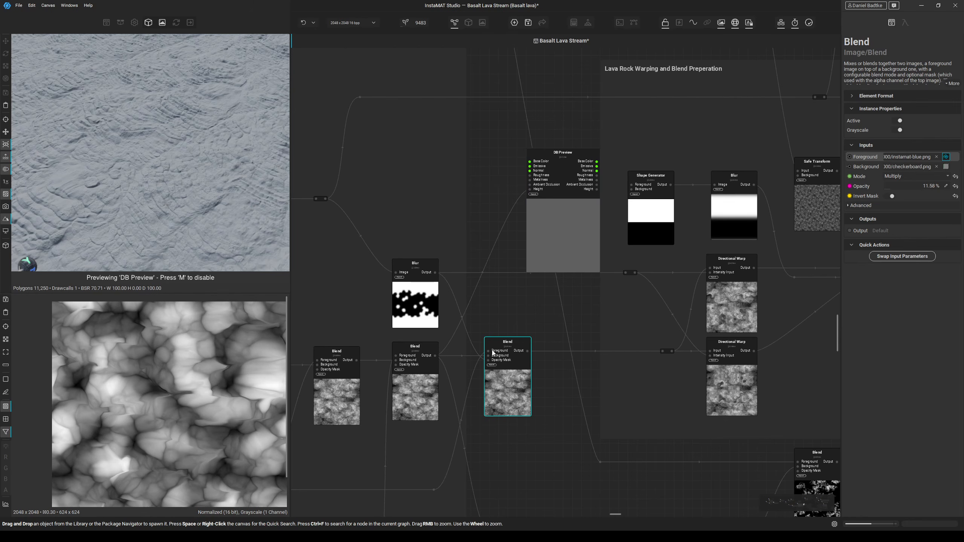
click(491, 352)
click(474, 374)
scroll(467, 368, down, 4)
middle_drag(434, 365, 645, 336)
middle_drag(468, 346, 839, 308)
middle_drag(436, 344, 725, 332)
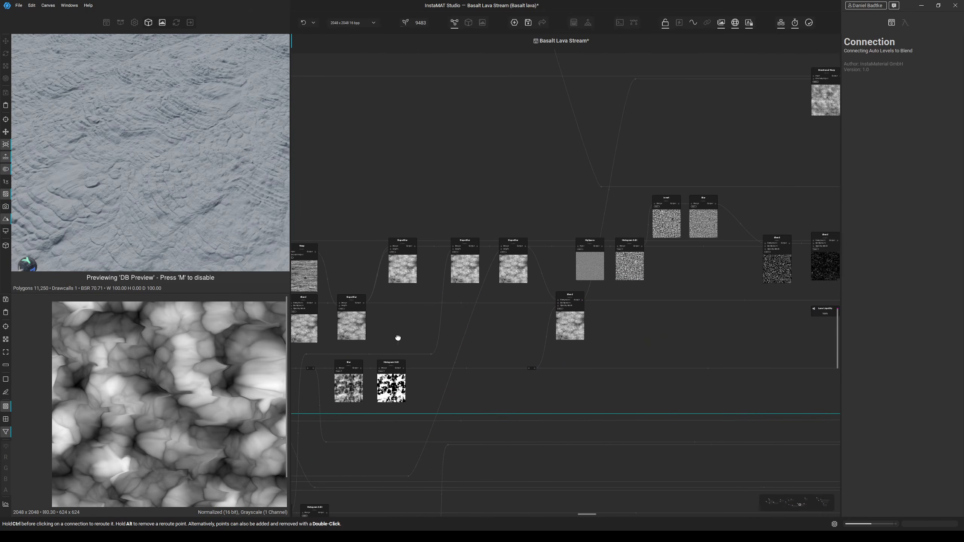
middle_drag(342, 337, 815, 307)
middle_drag(379, 334, 682, 309)
scroll(486, 376, up, 4)
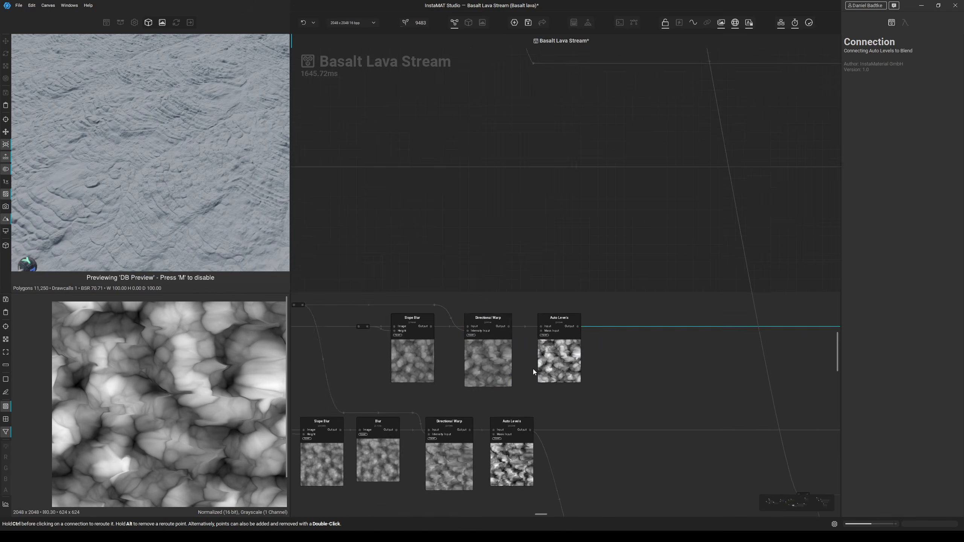
middle_drag(398, 343, 518, 338)
scroll(518, 340, down, 1)
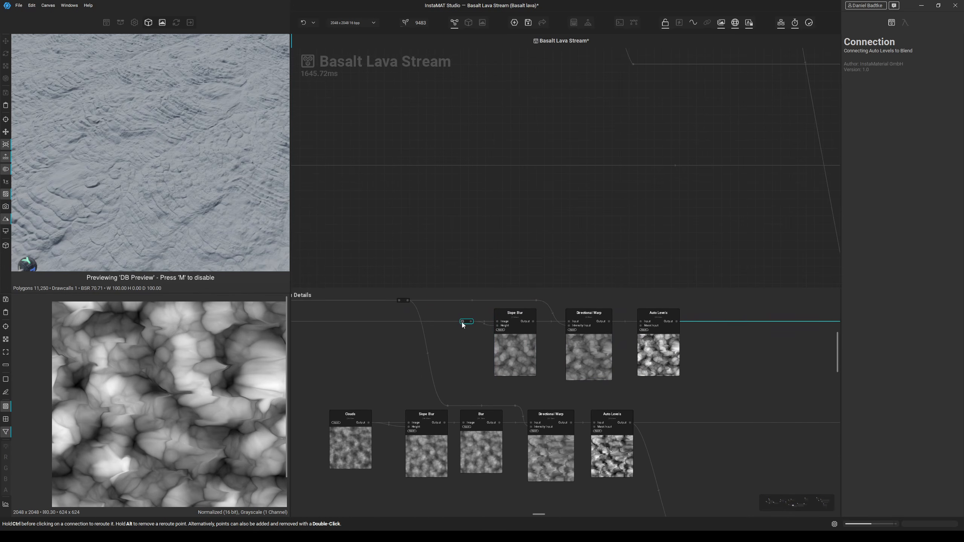
Inspect the source chain from the reroute through Slope Blur, Directional Warp and its Intensity Input to Auto Levels.
click(463, 322)
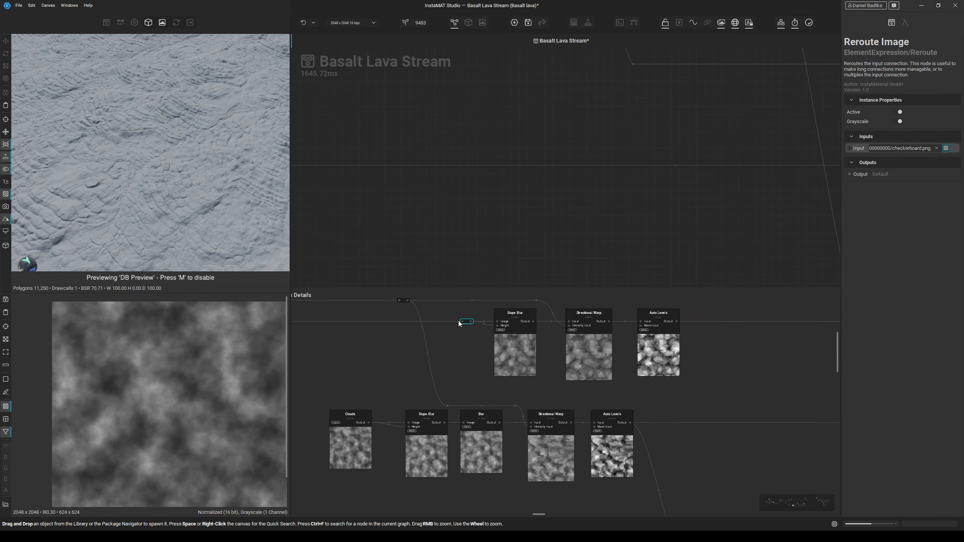
click(514, 348)
middle_drag(515, 348, 429, 348)
click(485, 327)
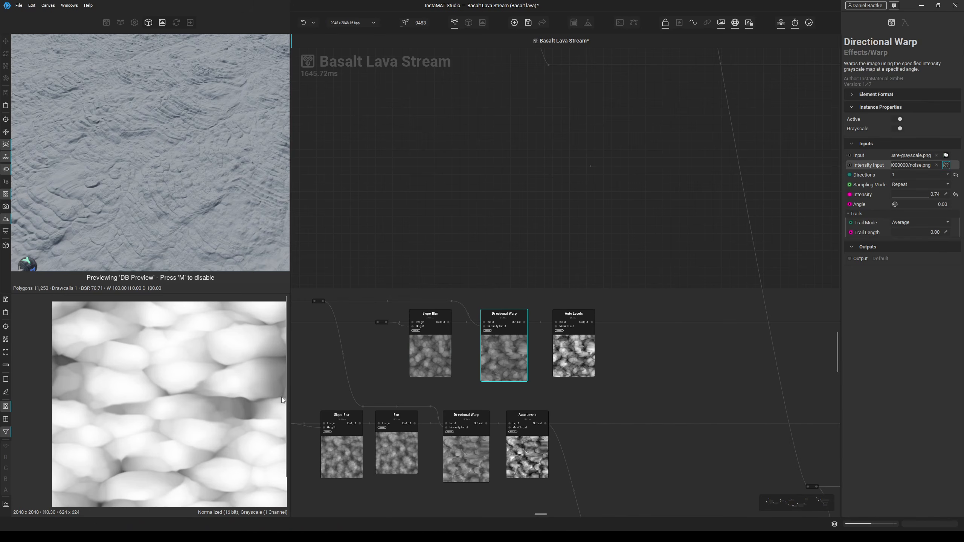
middle_drag(529, 401, 452, 403)
click(505, 350)
click(564, 322)
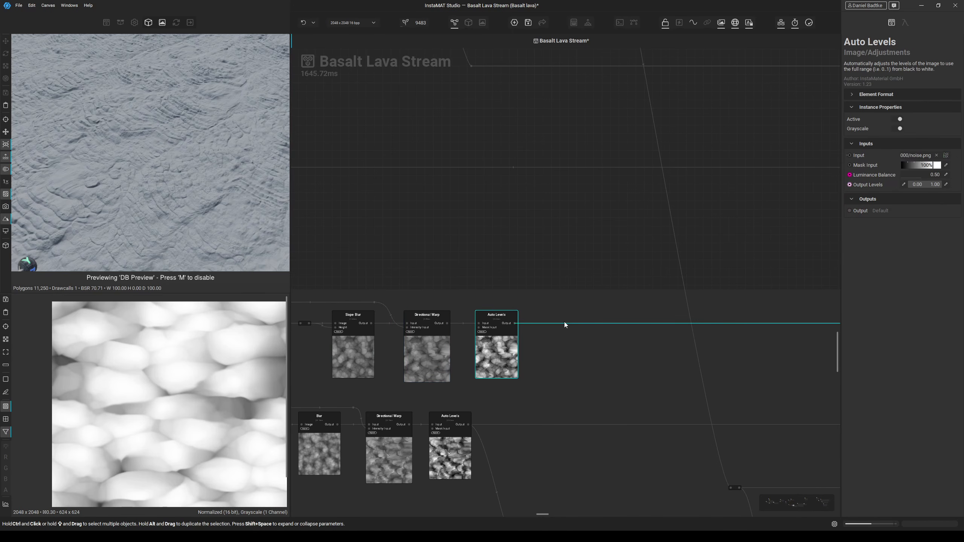
Return along the connection to preview the mask Blur's Image input and check the Multiply Blend's settings.
scroll(564, 323, down, 4)
middle_drag(831, 368, 457, 354)
scroll(464, 274, up, 5)
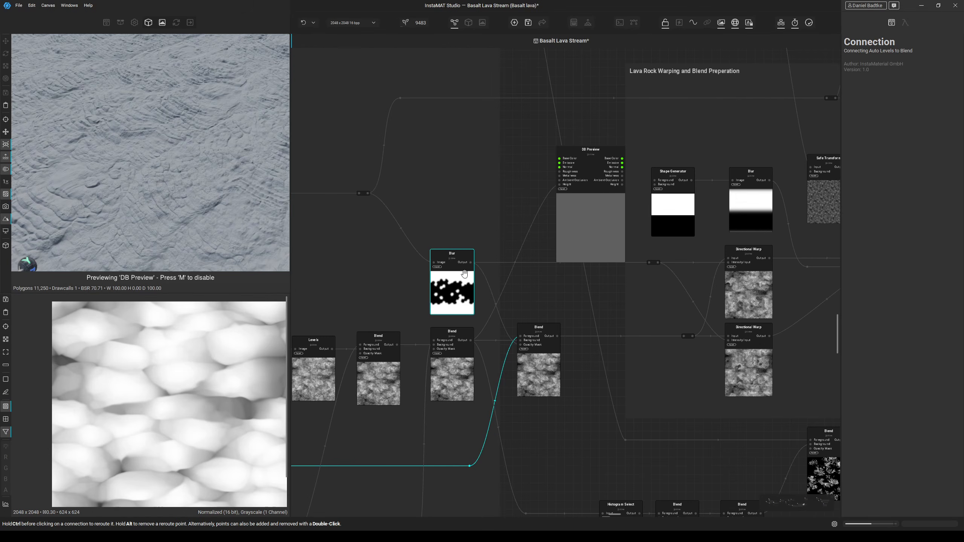
click(438, 265)
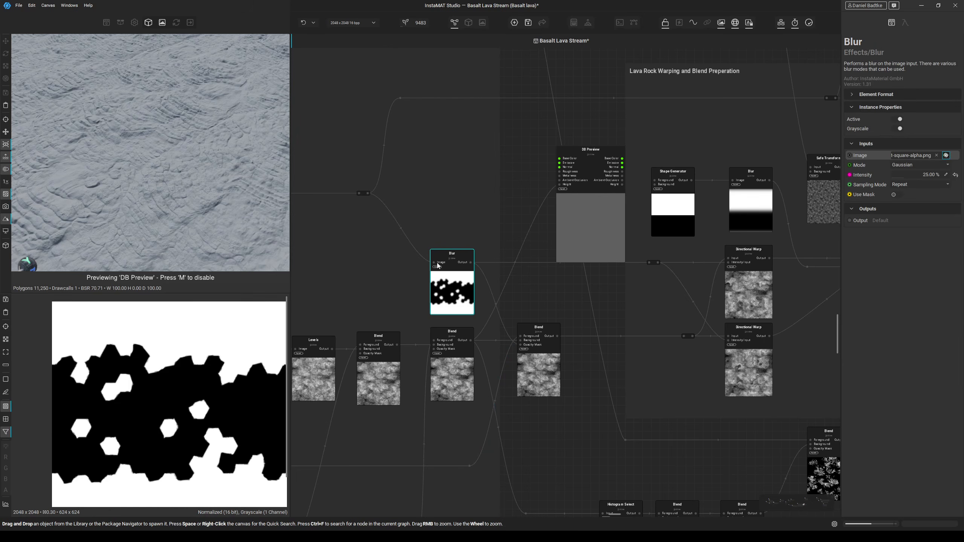
click(540, 380)
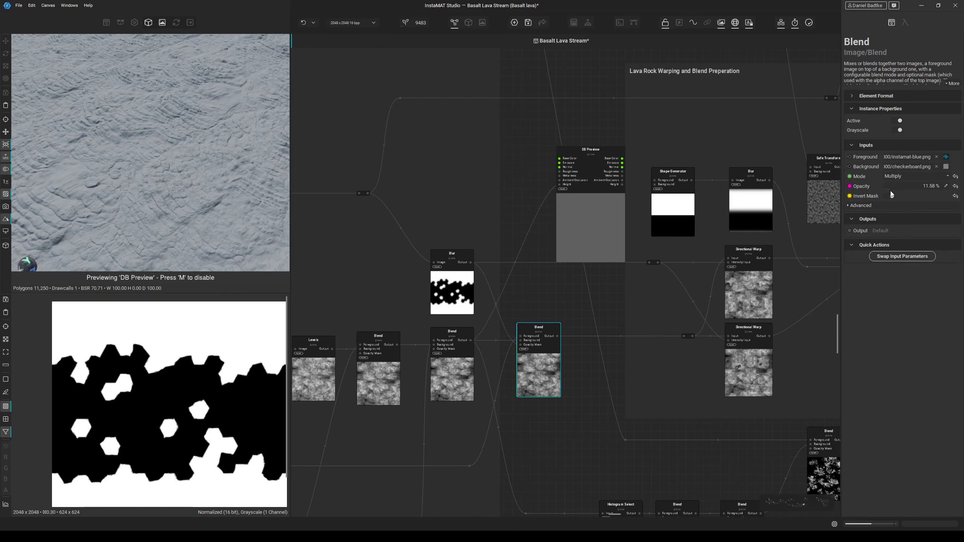
Connect the Multiply Blend's output to DB Preview's Height and examine the surface in 3D.
drag(557, 337, 559, 185)
alt+drag(157, 194, 167, 185)
middle_drag(167, 184, 181, 197)
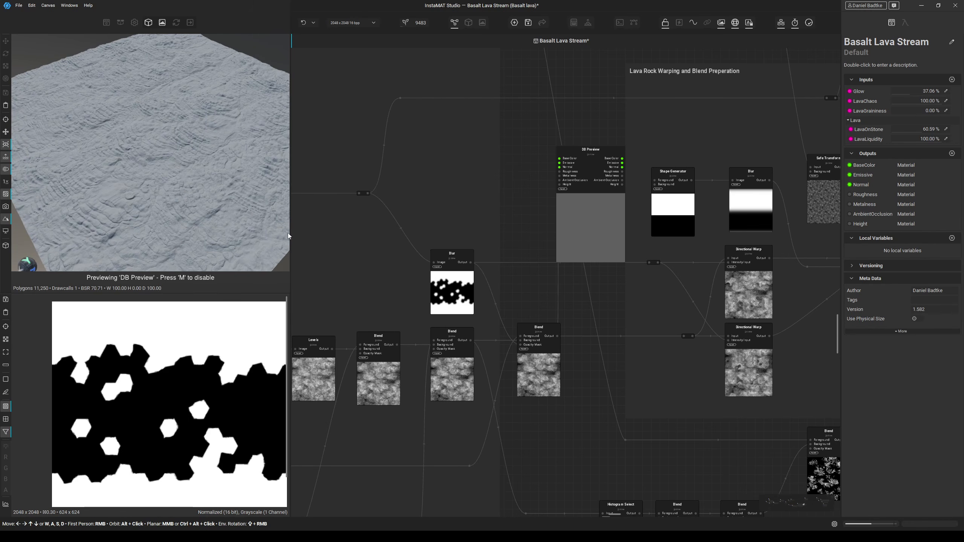
Move DB Preview above the Lava Rock Warping and Blend Preparation group.
middle_drag(551, 250, 463, 278)
scroll(536, 258, down, 1)
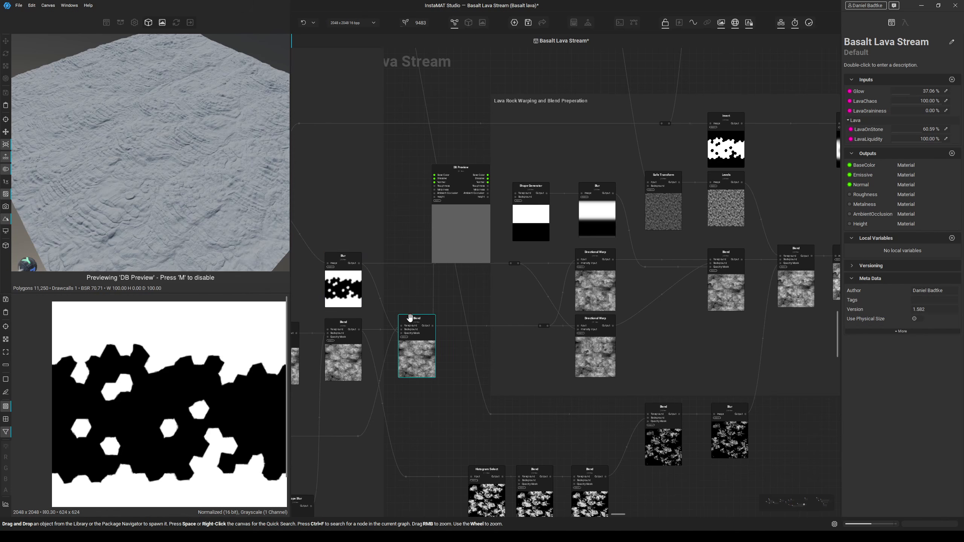
scroll(452, 252, down, 2)
drag(453, 240, 545, 230)
middle_drag(545, 230, 462, 288)
drag(462, 282, 640, 142)
middle_drag(675, 273, 636, 261)
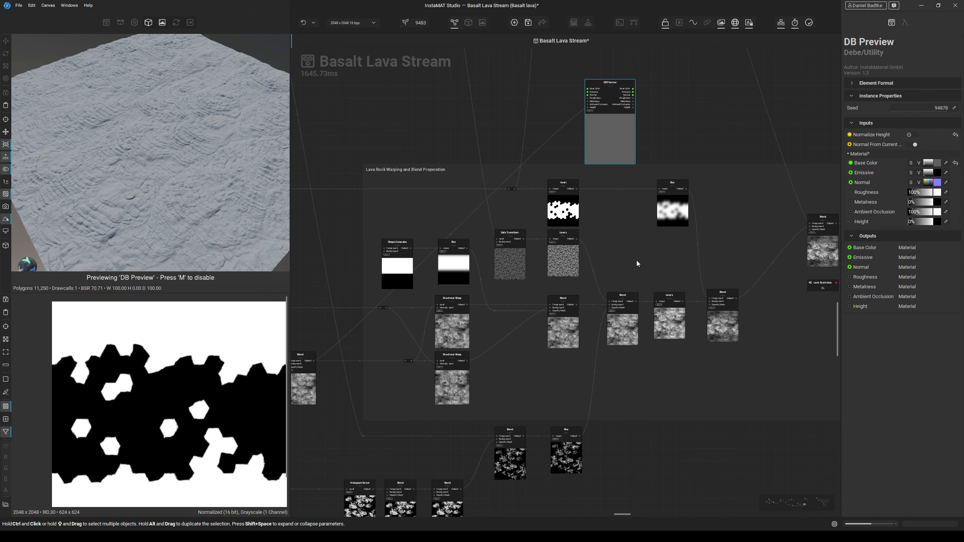
Preview the upper Directional Warp's image up close and compare it with the Multiply Blend feeding it.
click(459, 322)
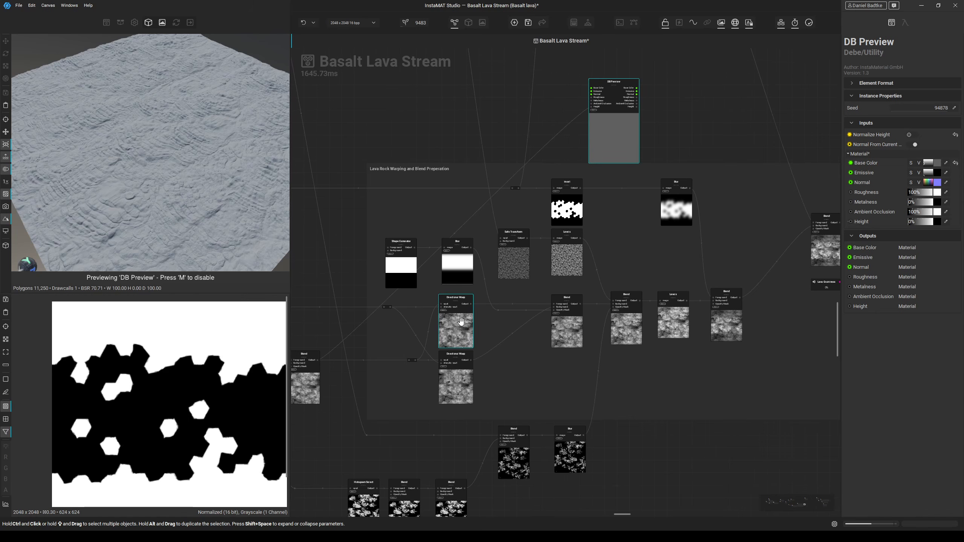
middle_drag(451, 329, 569, 306)
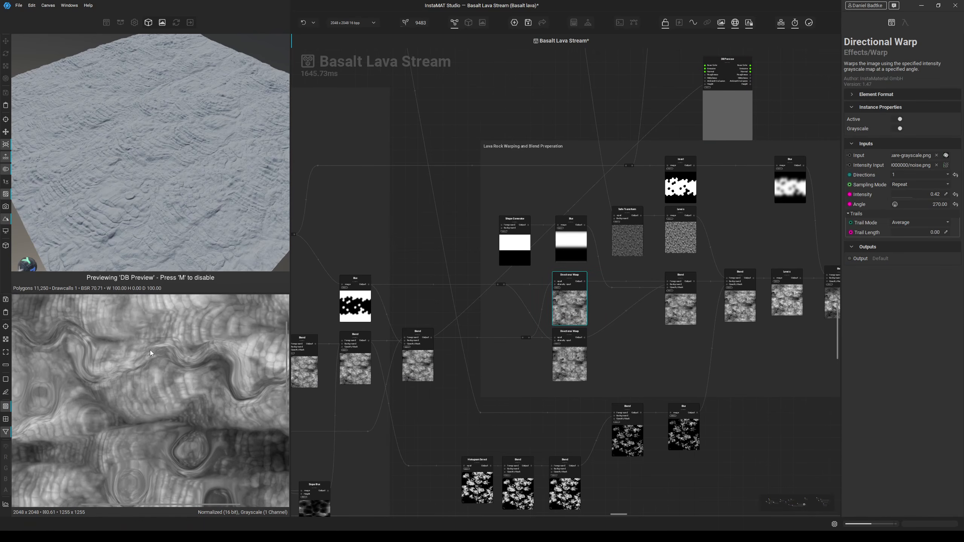
scroll(197, 355, down, 3)
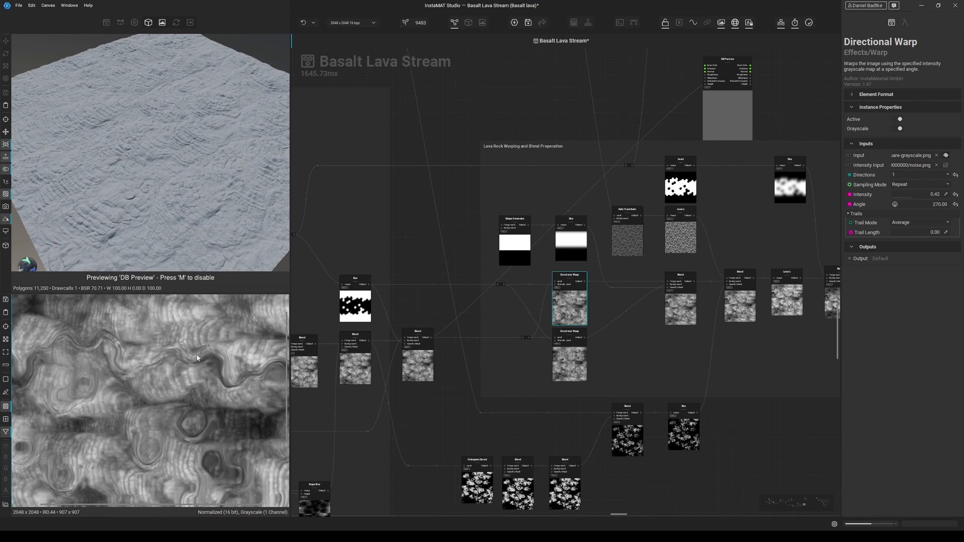
middle_drag(197, 355, 217, 318)
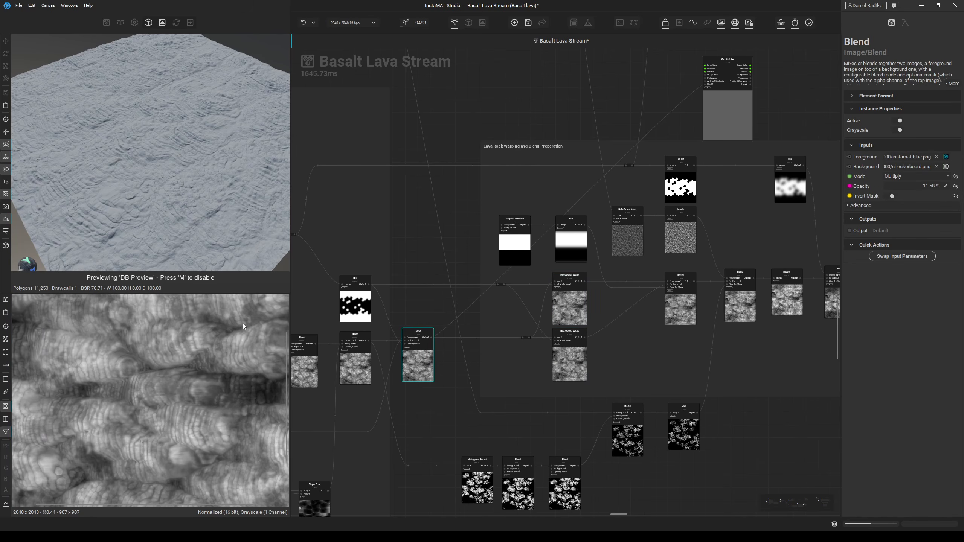
click(572, 318)
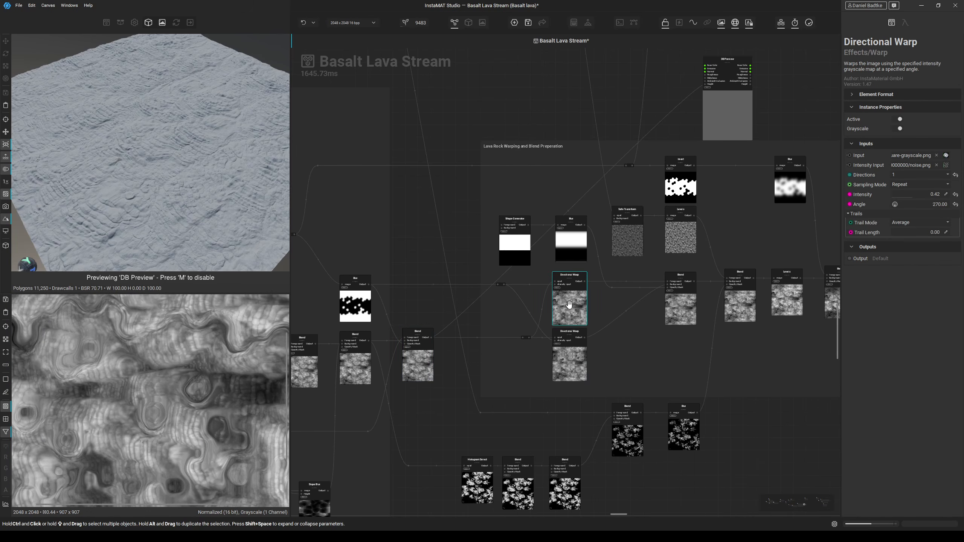
middle_drag(578, 317, 608, 335)
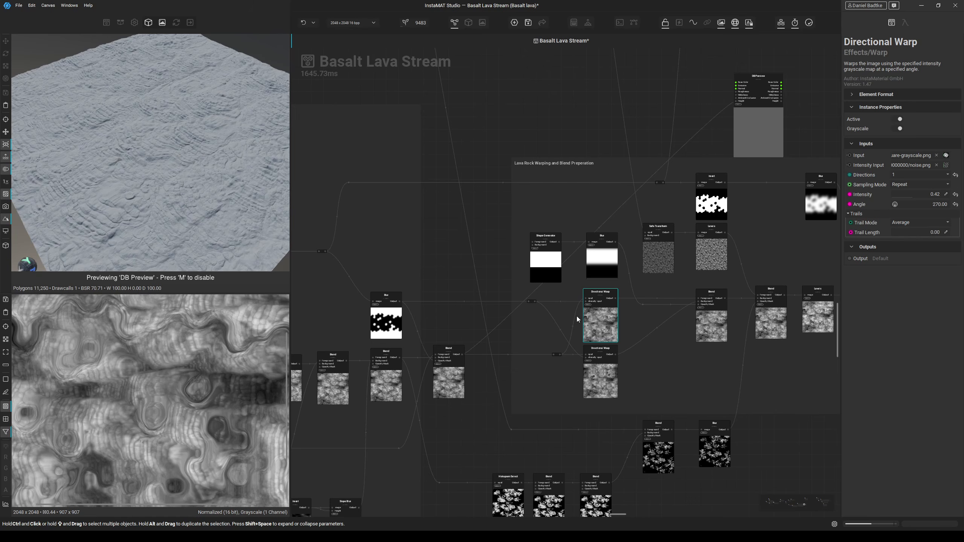
Preview the Blur mask that drives the warping and compare the Angle settings of the two Directional Warps.
click(393, 318)
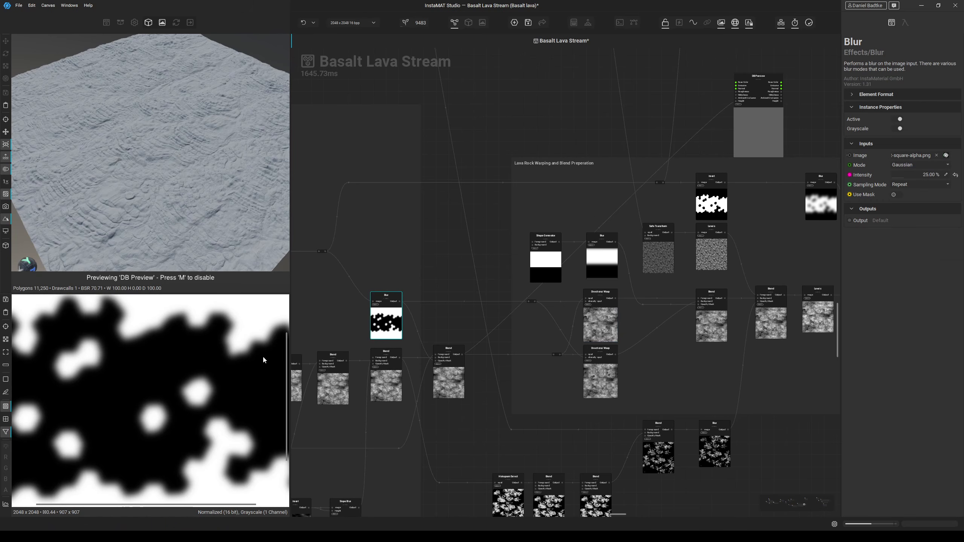
click(373, 302)
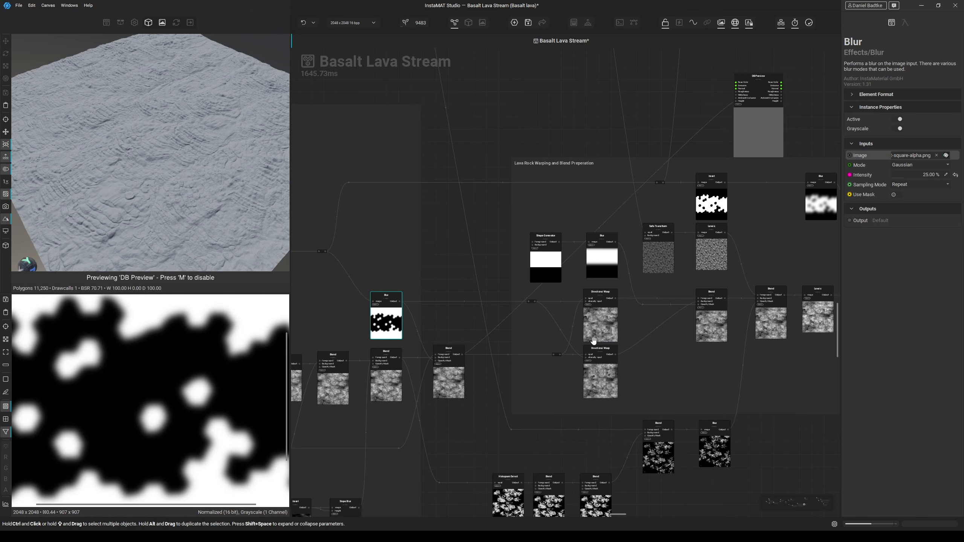
click(611, 327)
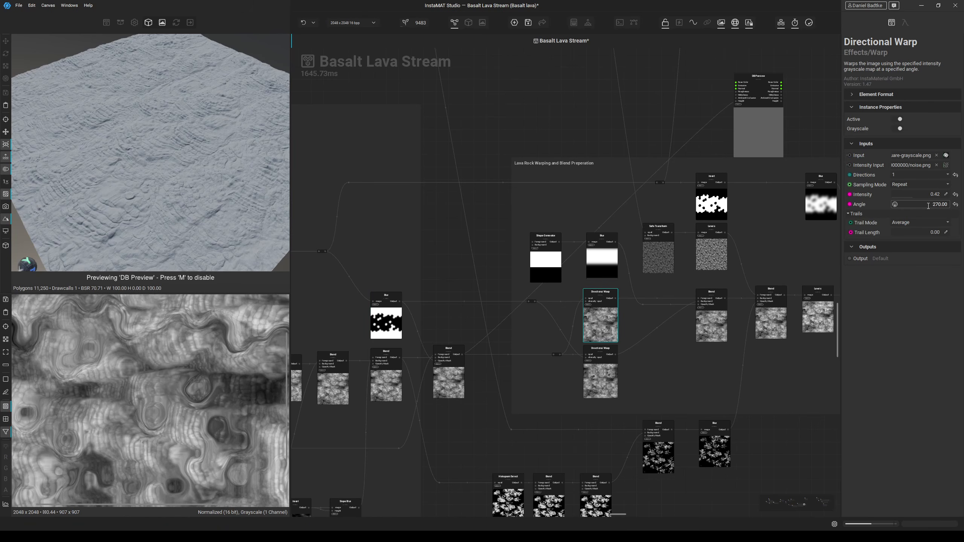
click(609, 369)
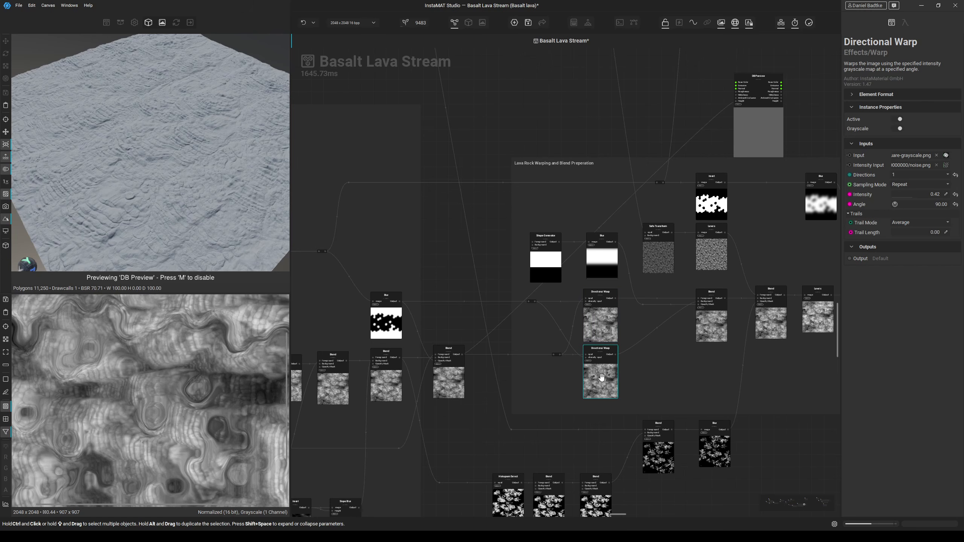
Move DB Preview beside the lower Directional Warp and connect that node's output to its Height input.
middle_drag(674, 212, 638, 219)
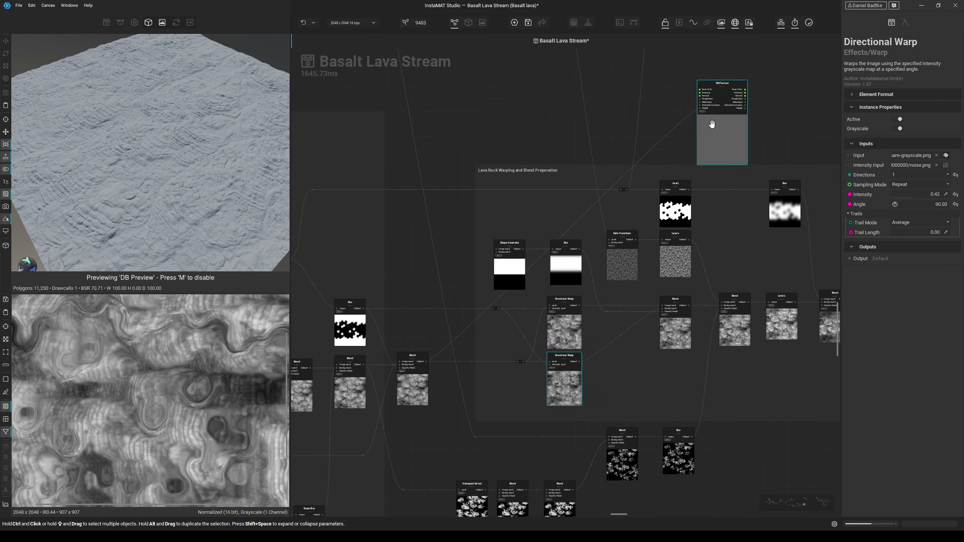
drag(713, 123, 627, 363)
middle_drag(627, 363, 622, 304)
scroll(598, 306, up, 3)
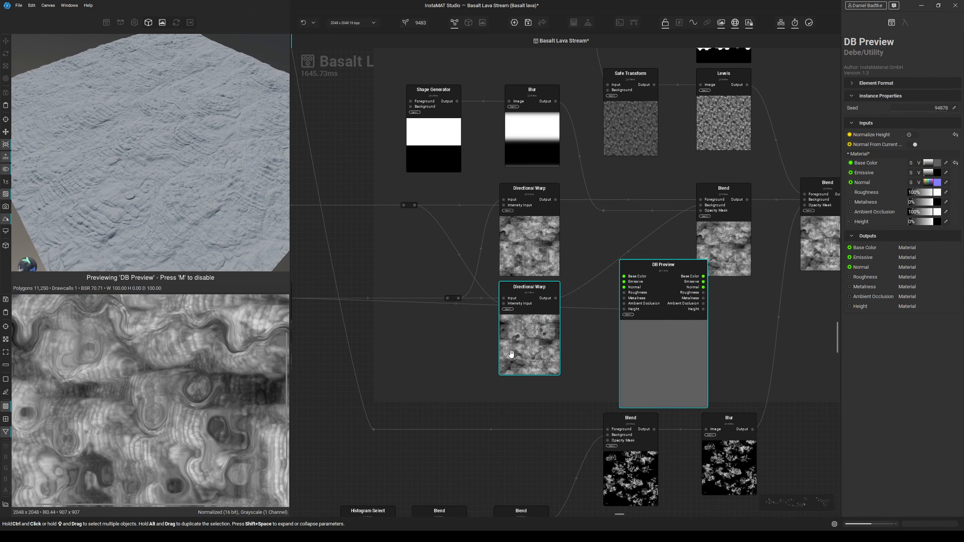
drag(556, 299, 624, 309)
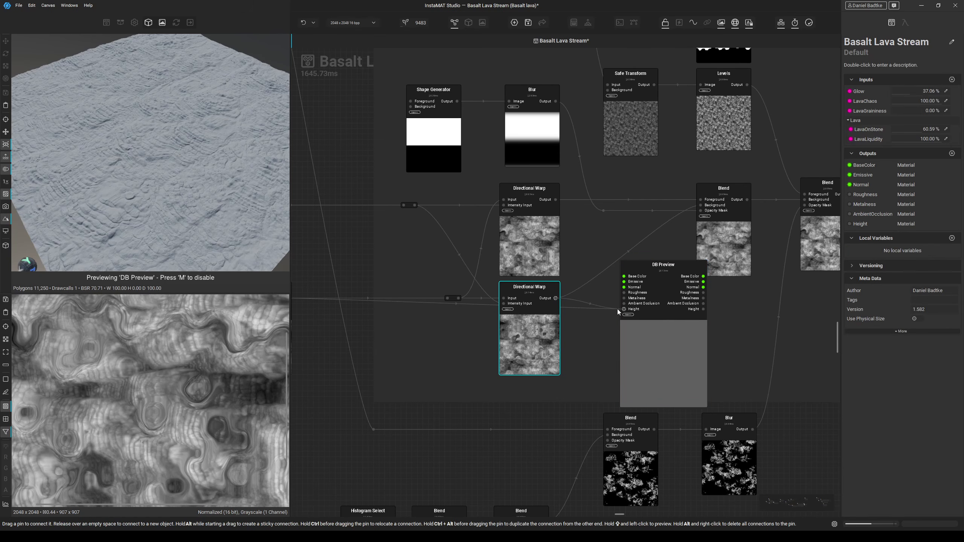
Enlarge the 3D viewport and examine the lower Directional Warp's surface from several positions.
click(468, 23)
drag(335, 466, 410, 460)
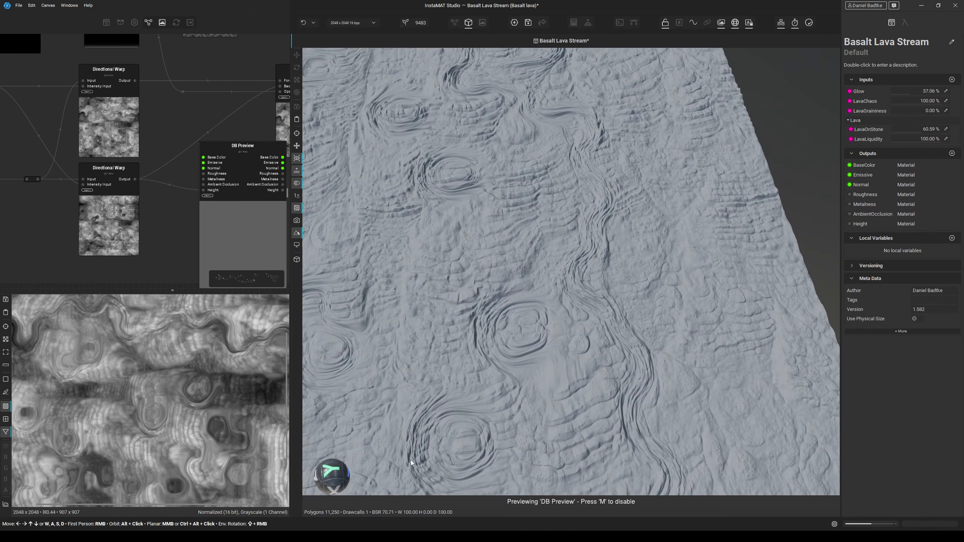
middle_drag(458, 378, 547, 367)
middle_drag(545, 368, 418, 375)
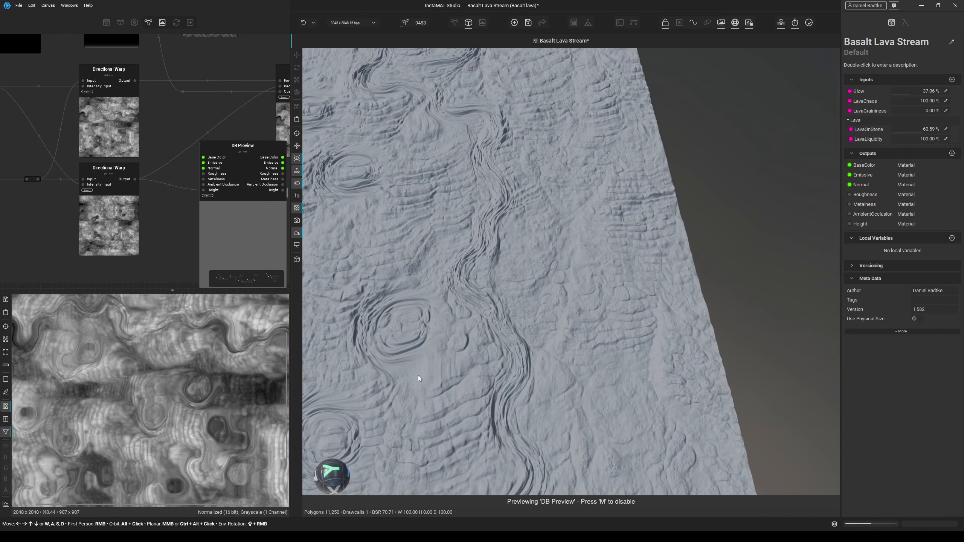
middle_drag(482, 296, 482, 334)
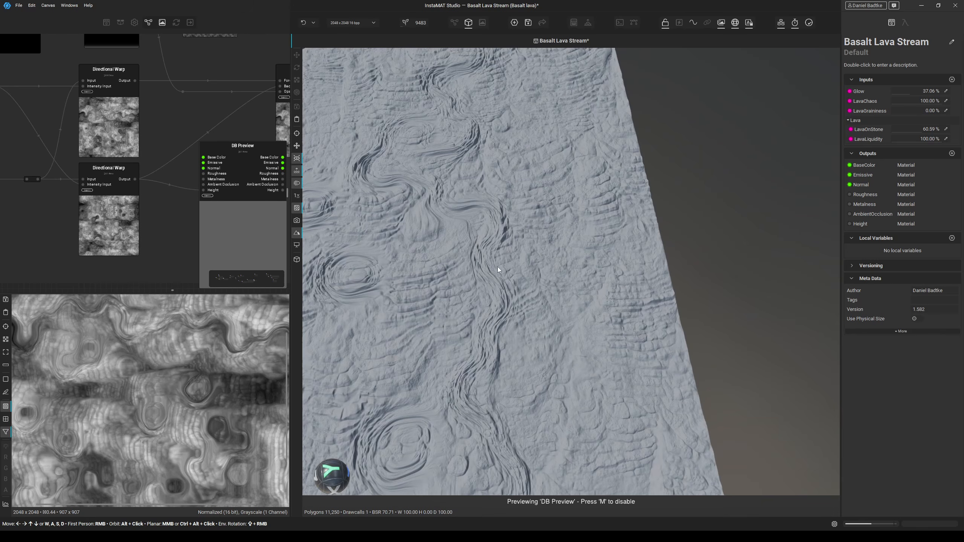
Examine the ridges and swirls of the lower Directional Warp's surface along the plane's edges and from an oblique angle.
middle_drag(498, 269, 504, 242)
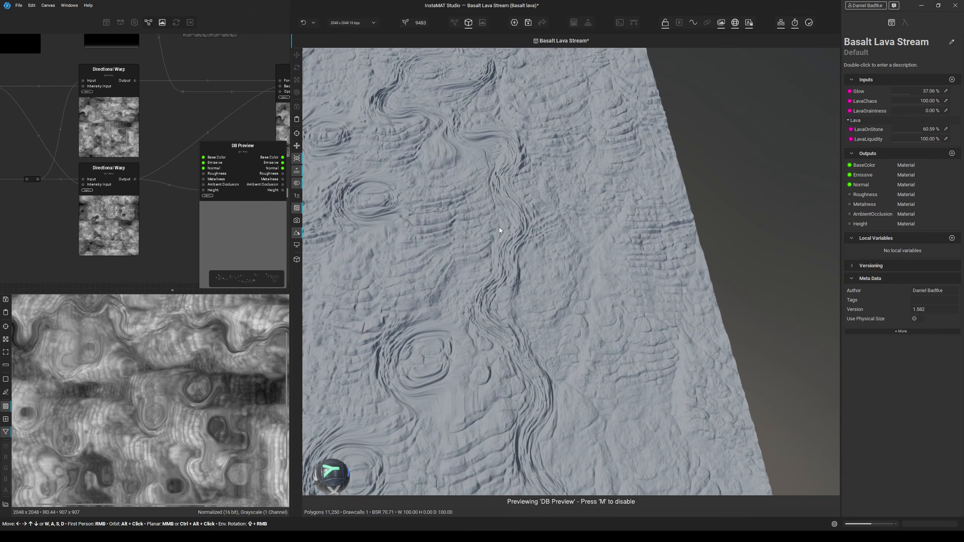
middle_drag(486, 261, 620, 243)
middle_drag(484, 133, 487, 245)
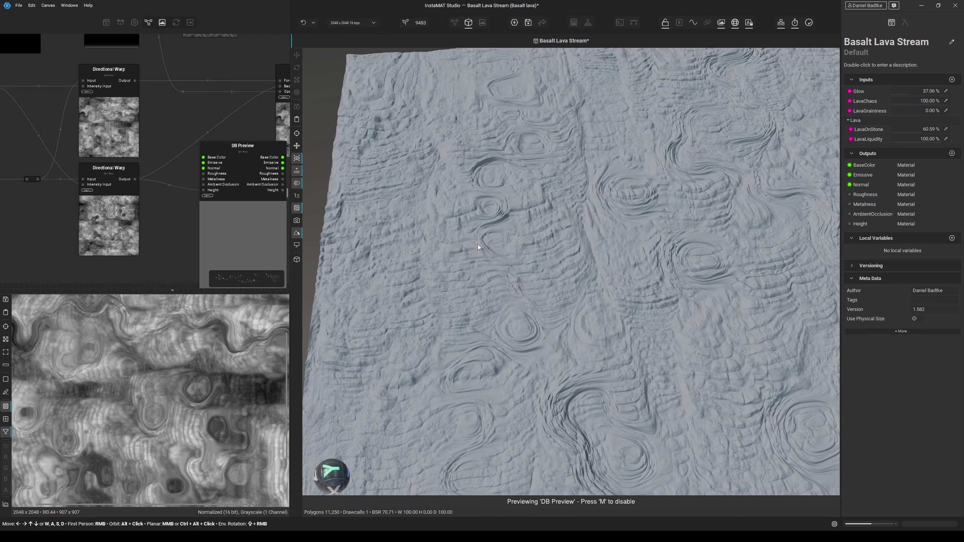
middle_drag(518, 334, 501, 188)
middle_drag(459, 360, 440, 219)
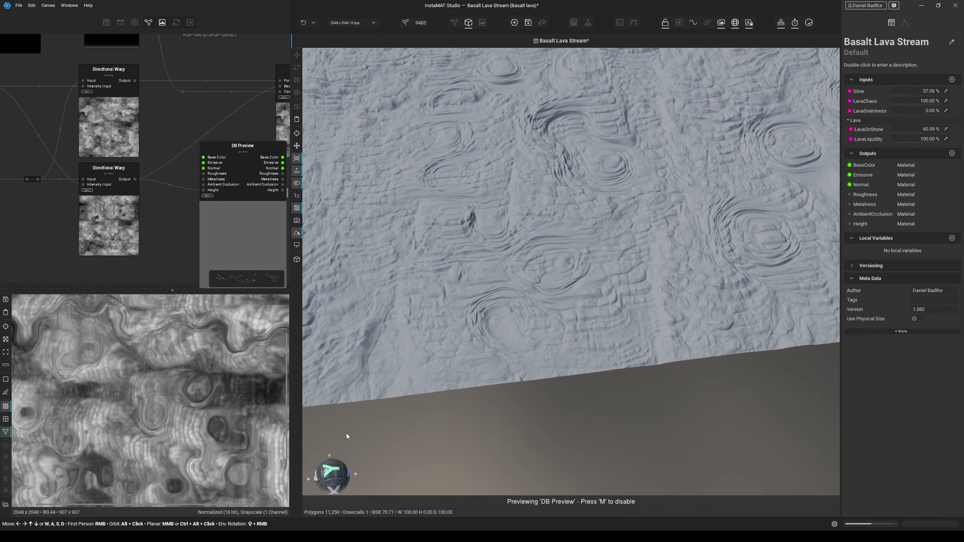
alt+drag(346, 436, 616, 265)
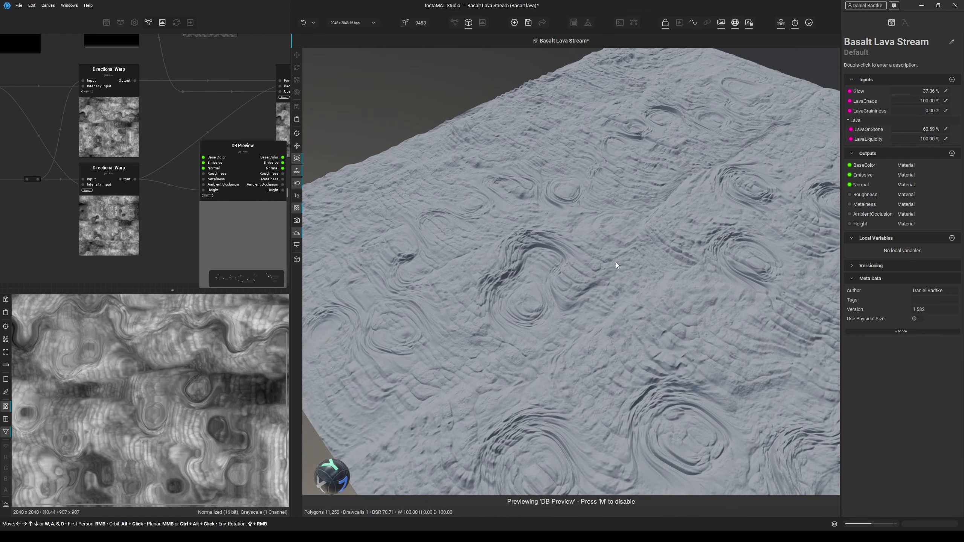
Connect the upper Directional Warp's output to DB Preview's Height input and examine its surface in 3D.
scroll(220, 142, down, 1)
drag(206, 183, 152, 89)
scroll(531, 287, down, 3)
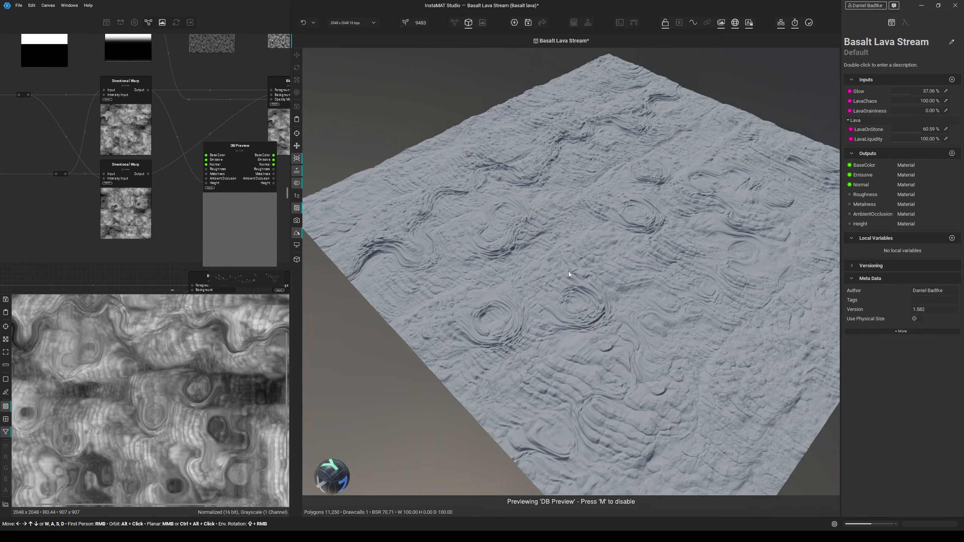
middle_drag(478, 232, 511, 279)
alt+drag(541, 243, 682, 318)
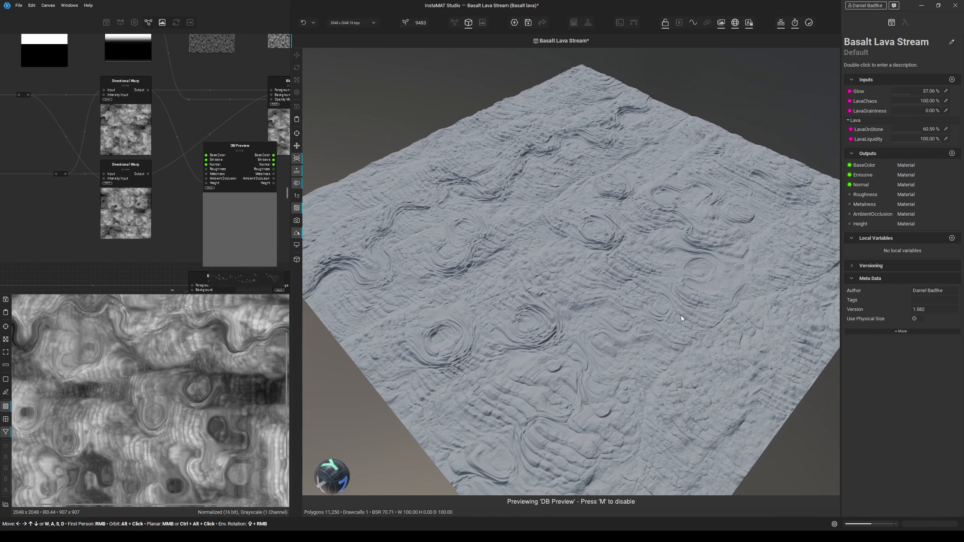
alt+drag(646, 406, 512, 311)
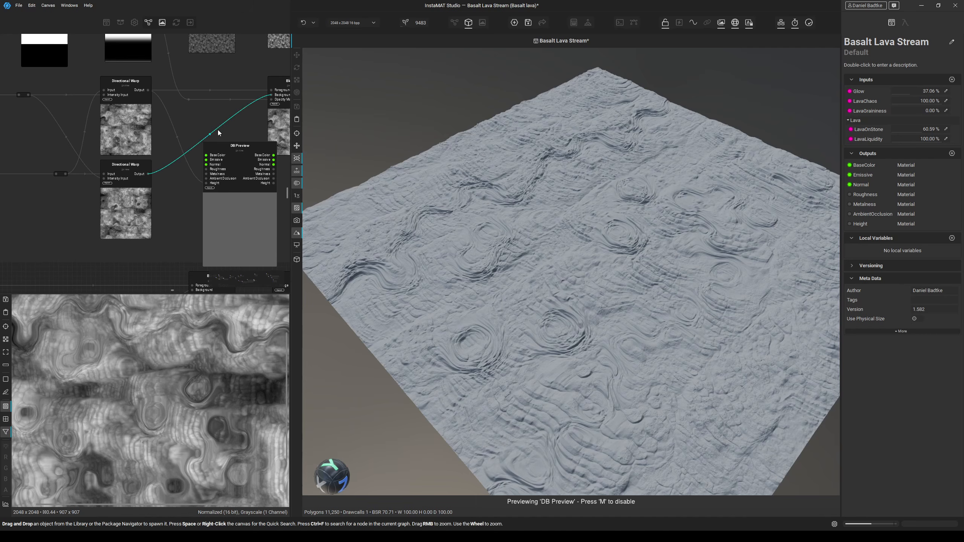
Inspect the Shape Generator's settings and trace the Blur mask into the Opacity Mask of the Blend joining both Directional Warps.
middle_drag(208, 116, 195, 159)
click(41, 74)
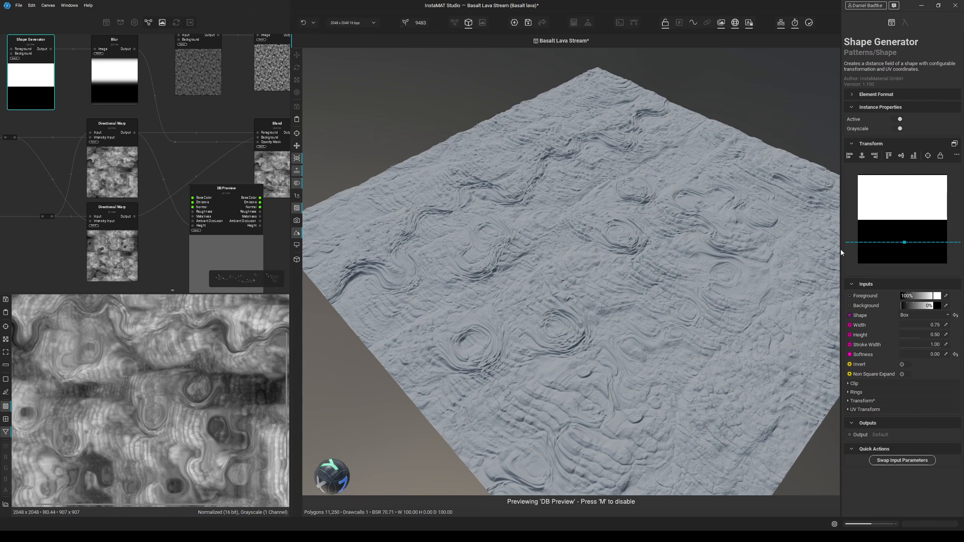
click(860, 401)
click(860, 401)
middle_drag(135, 107, 121, 123)
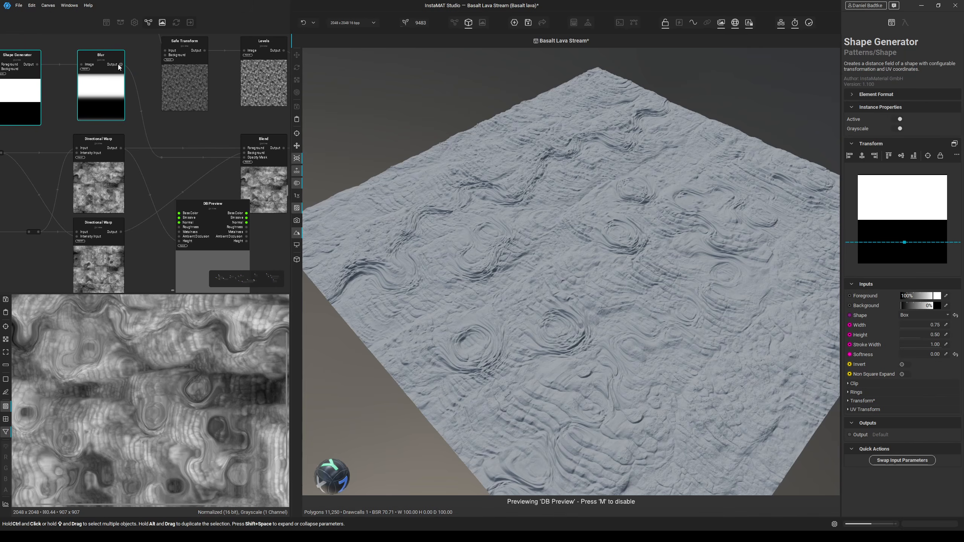
drag(117, 64, 238, 157)
middle_drag(236, 176, 196, 142)
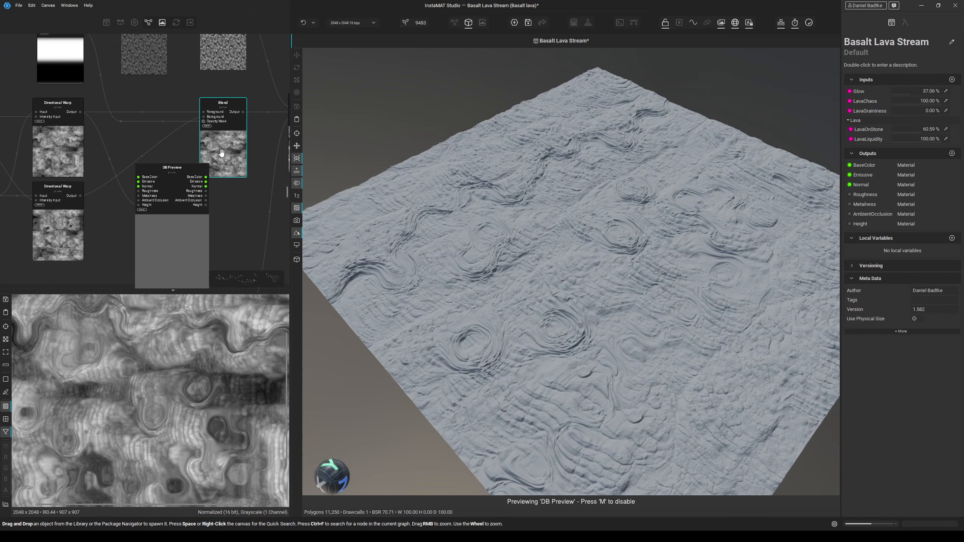
Move DB Preview past the Blend that combines both Directional Warps and connect that Blend's output to its Height input.
drag(199, 167, 289, 89)
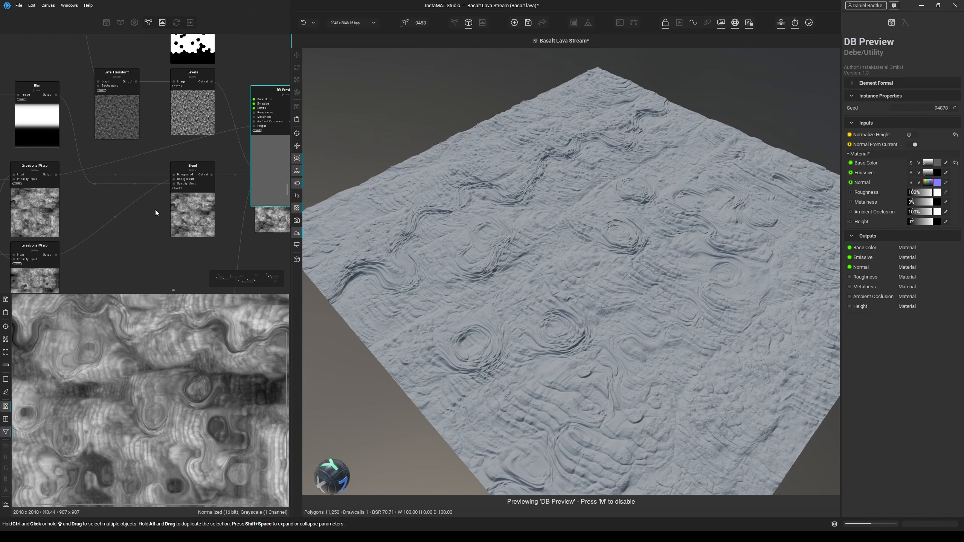
click(53, 129)
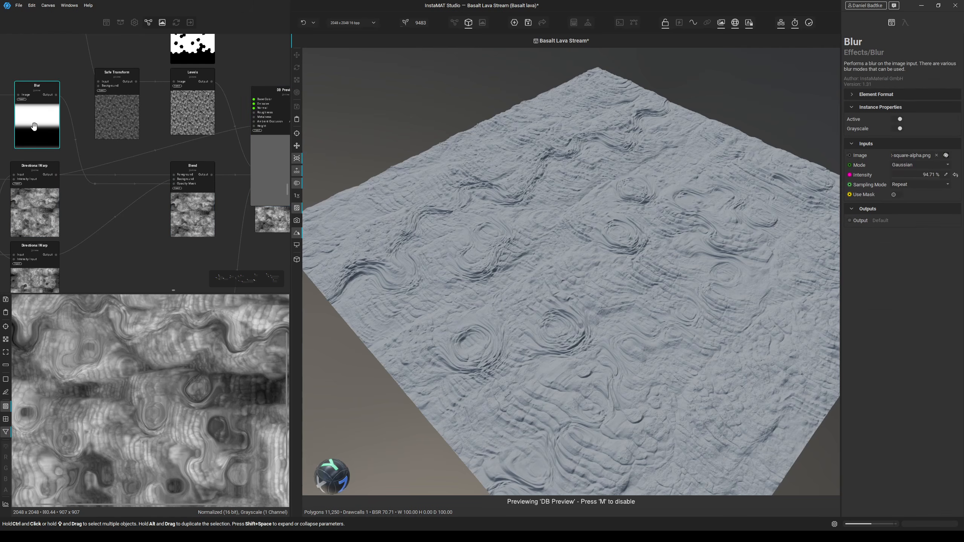
click(192, 217)
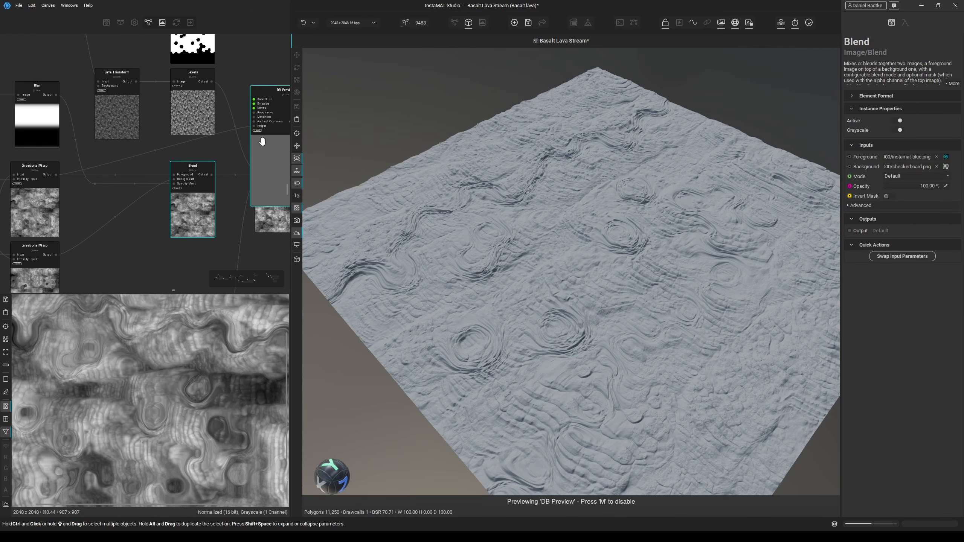
middle_drag(262, 142, 249, 143)
drag(242, 126, 201, 174)
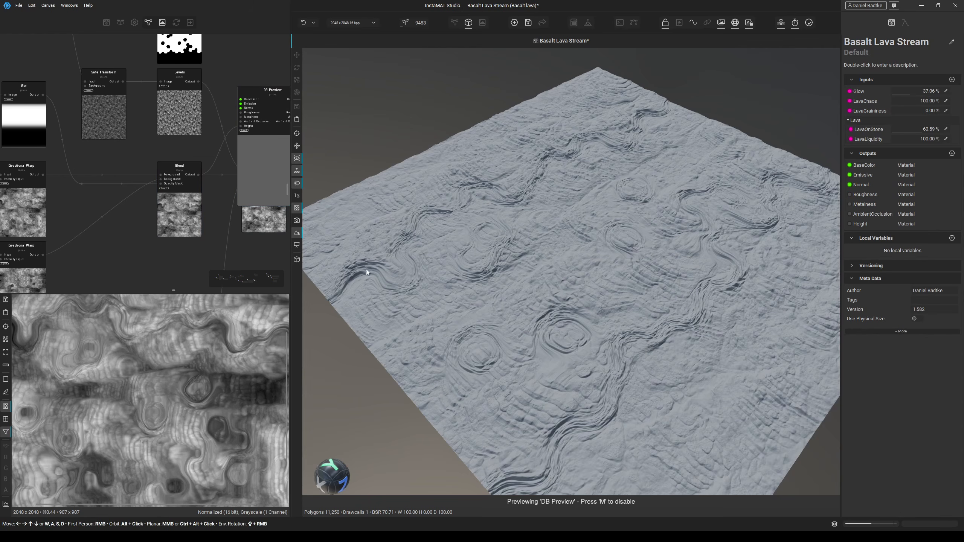
Examine the blended Directional Warp surface in 3D, both close up and as a whole, from several angles.
drag(336, 472, 367, 475)
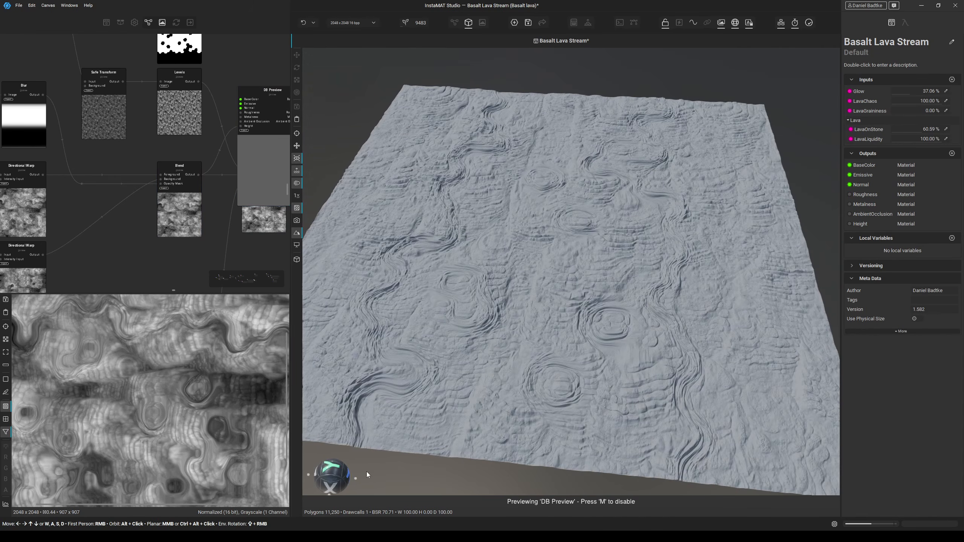
middle_drag(512, 319, 616, 198)
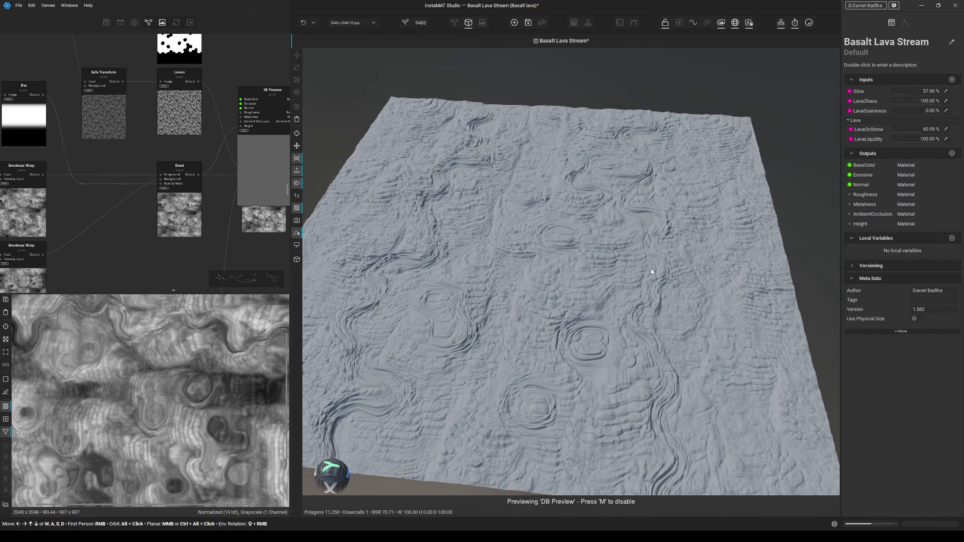
middle_drag(657, 273, 632, 276)
scroll(483, 226, up, 2)
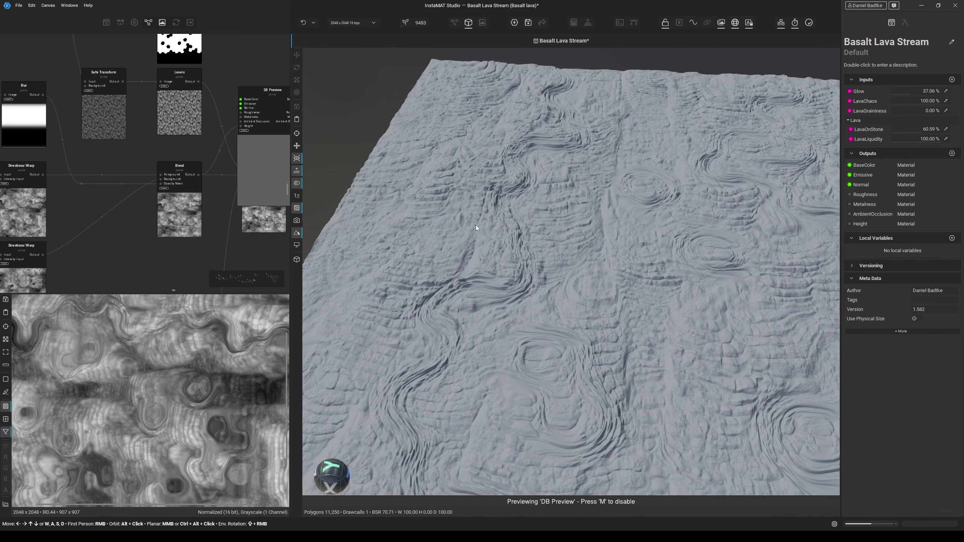
scroll(545, 262, down, 1)
scroll(548, 261, up, 2)
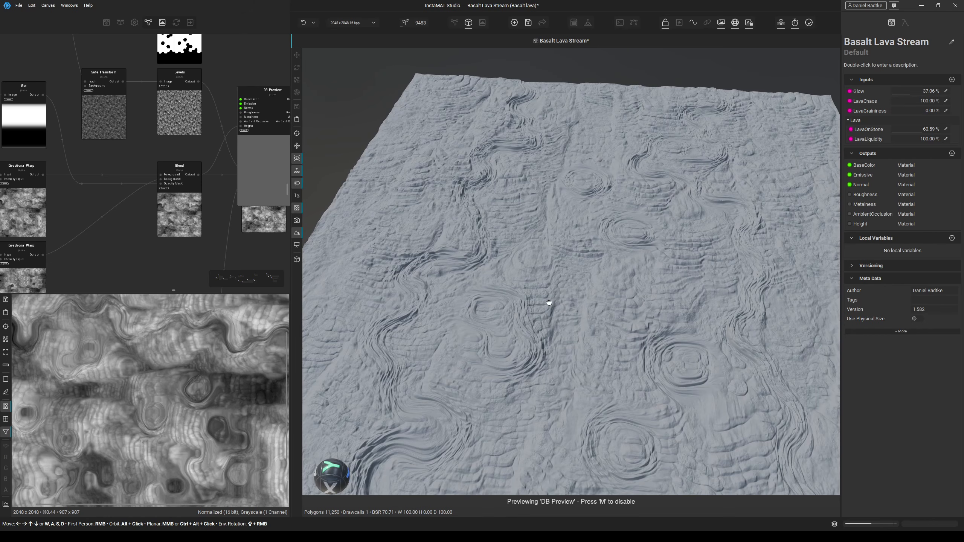
middle_drag(548, 302, 496, 287)
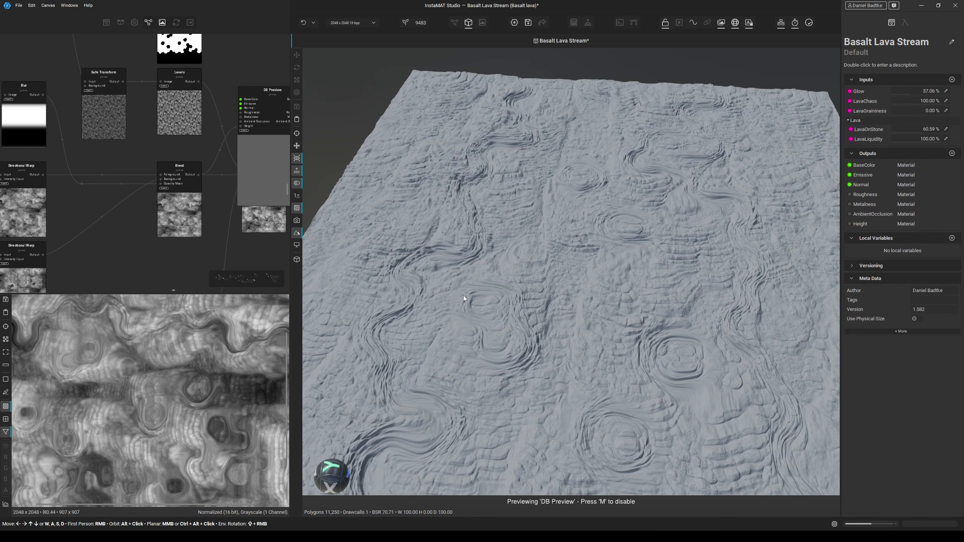
middle_drag(515, 379, 469, 320)
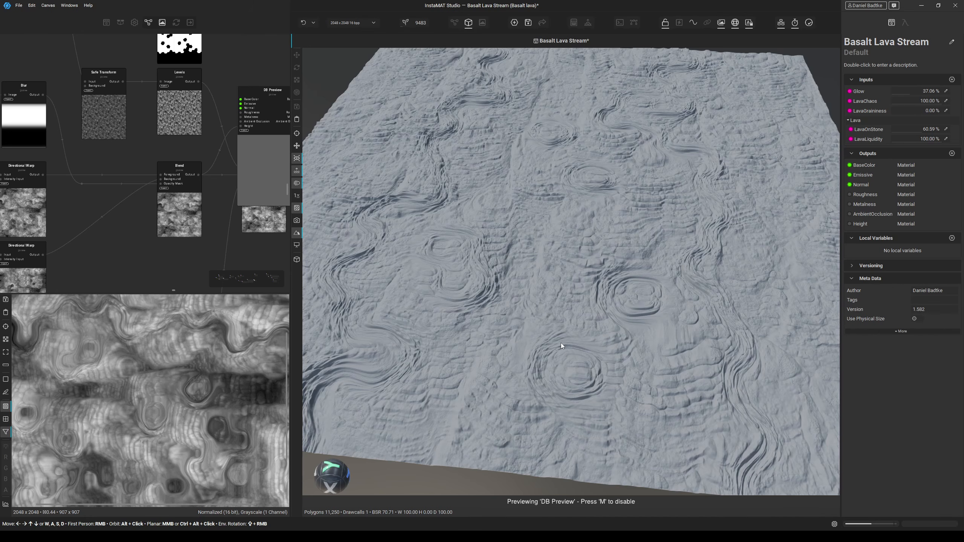
scroll(561, 343, down, 5)
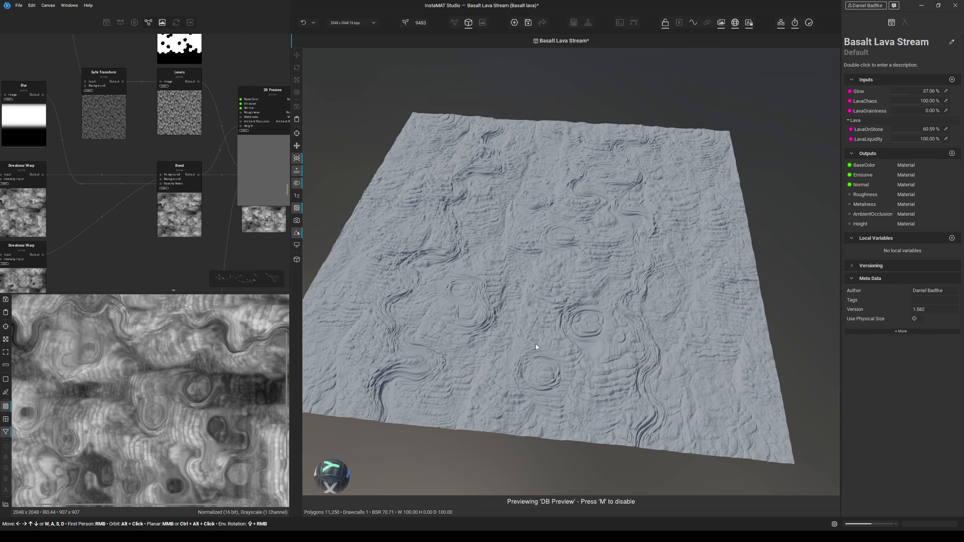
drag(329, 474, 295, 474)
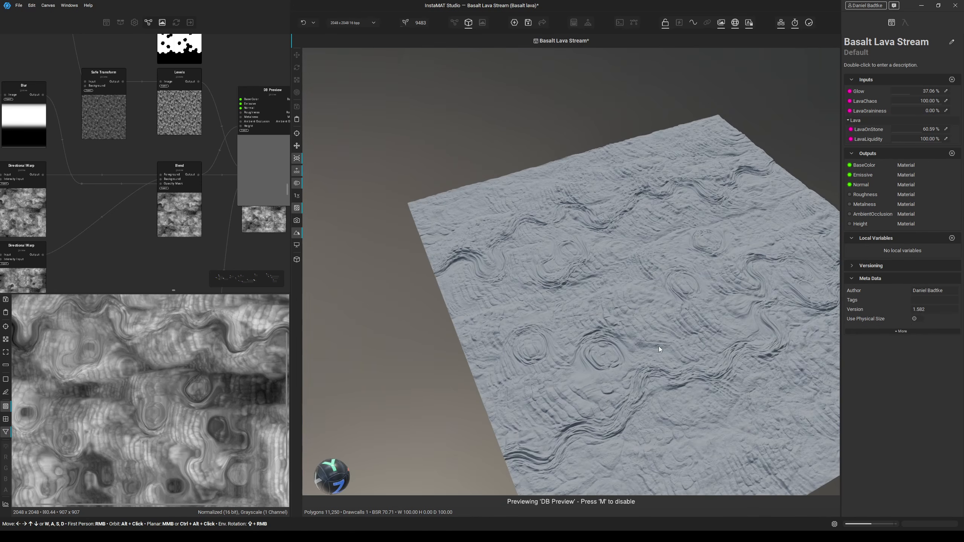
middle_drag(659, 348, 622, 350)
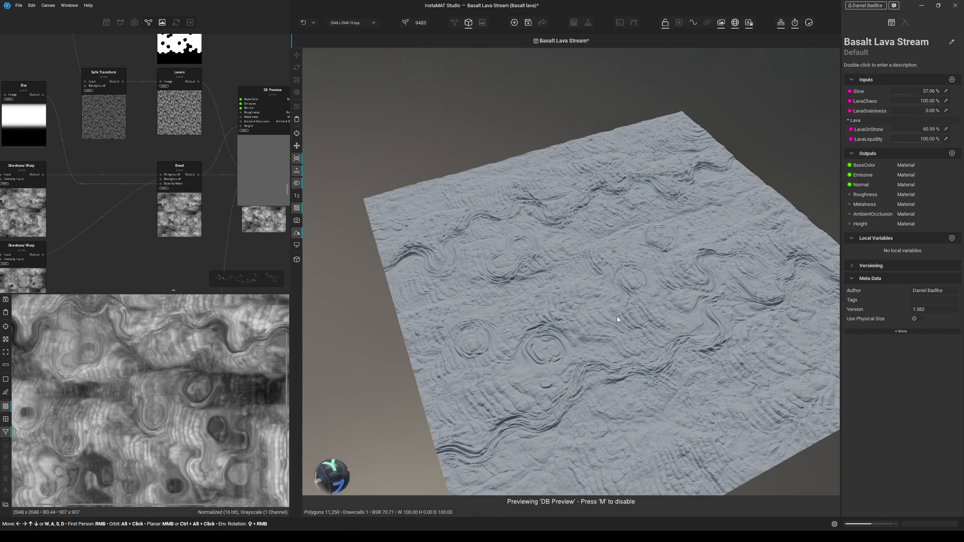
middle_drag(617, 316, 604, 325)
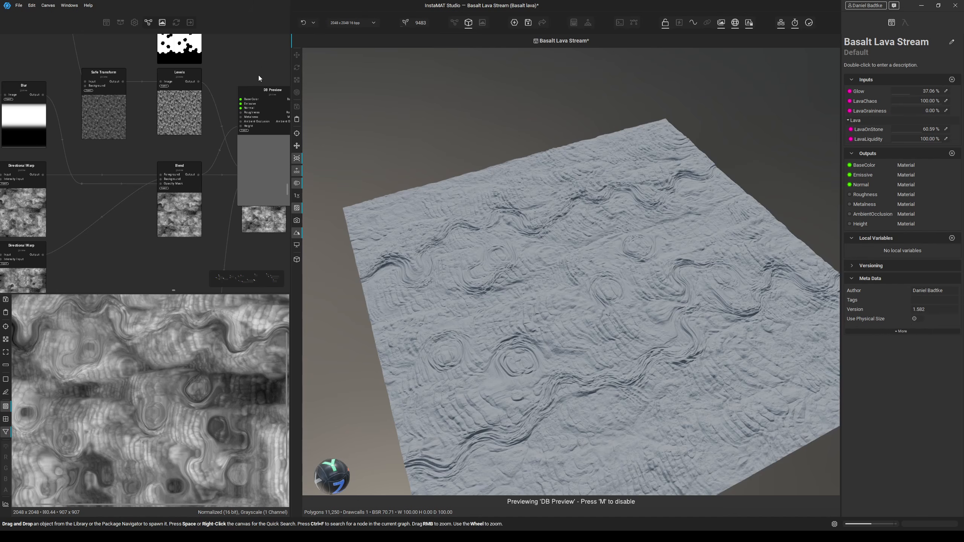
Bring the node graph back to the large view and move DB Preview below the Levels node, clear of the Blend.
middle_drag(263, 63, 246, 63)
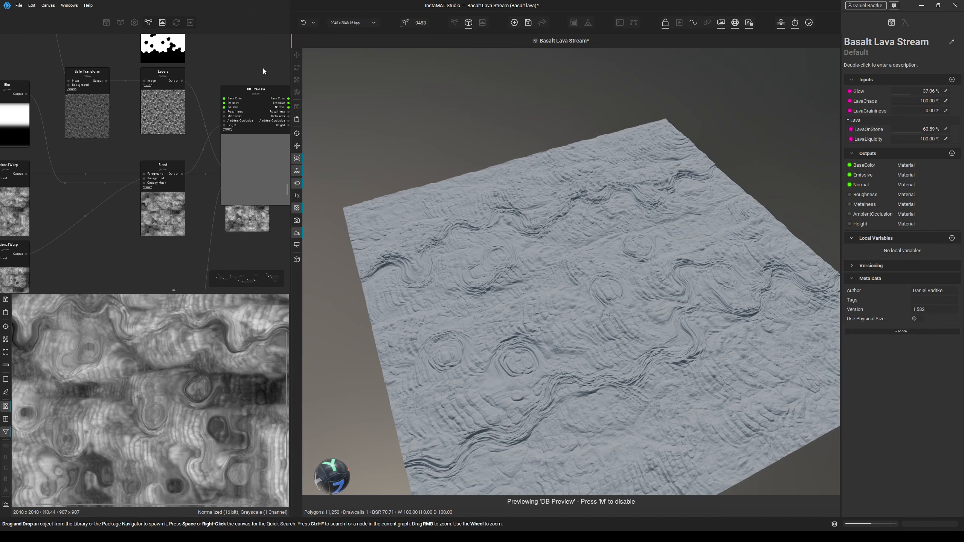
click(454, 22)
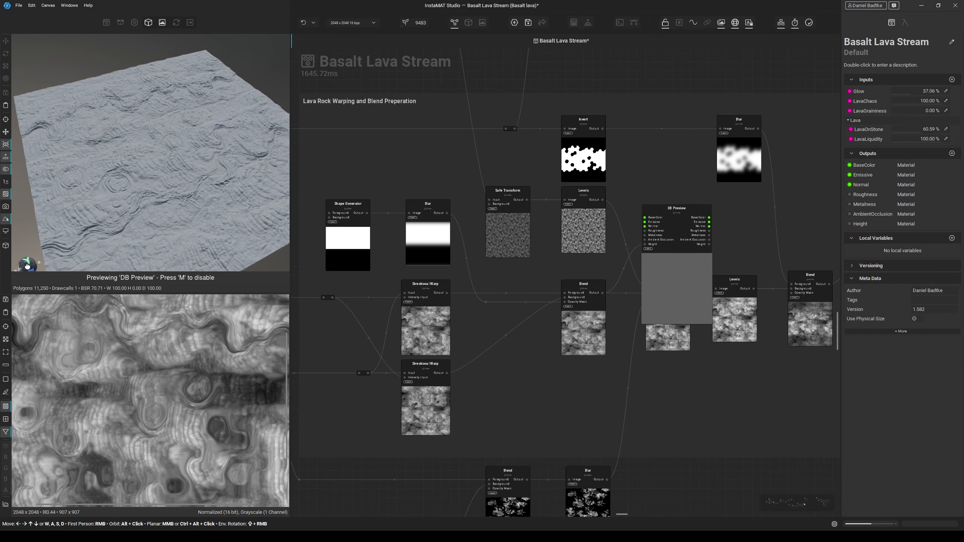
drag(27, 266, 163, 228)
scroll(485, 222, down, 1)
middle_drag(484, 222, 421, 223)
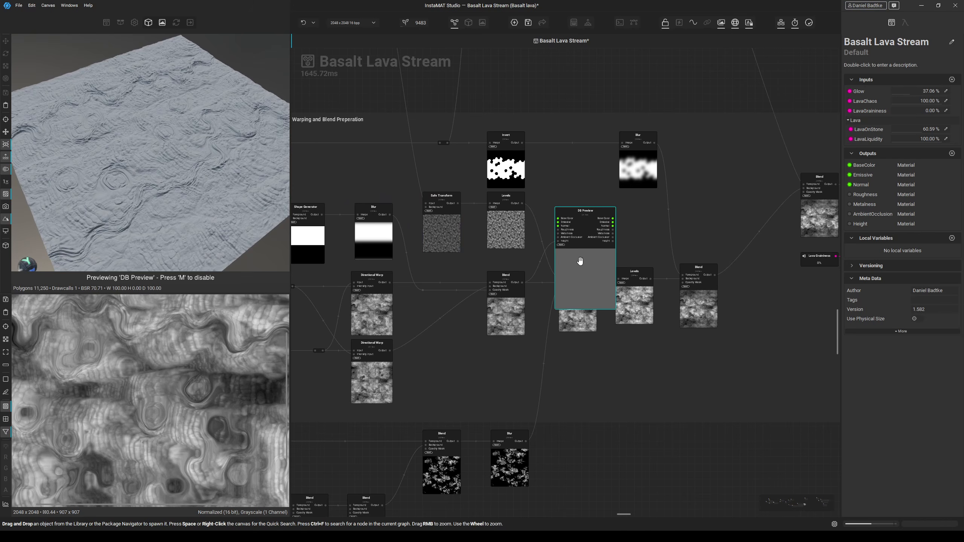
drag(580, 261, 629, 362)
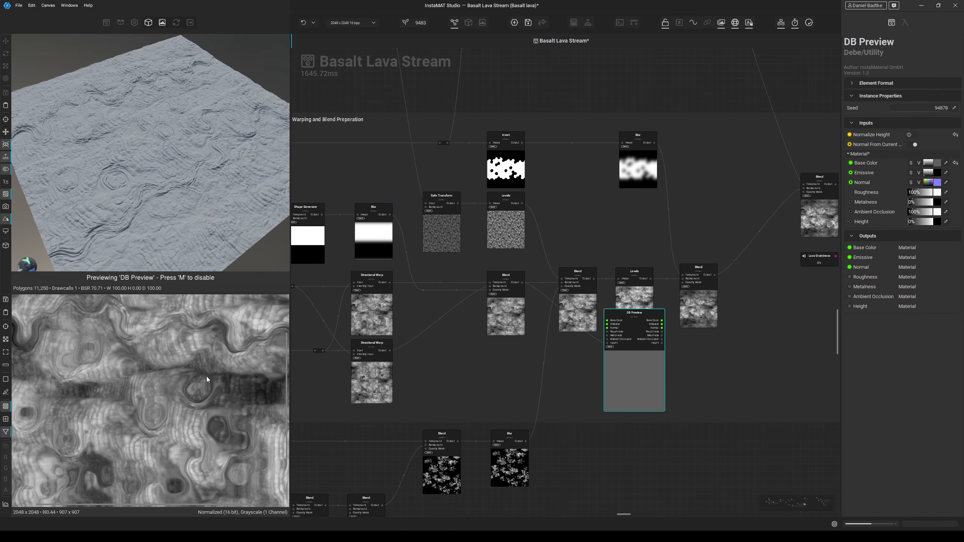
scroll(140, 153, up, 5)
scroll(464, 315, down, 1)
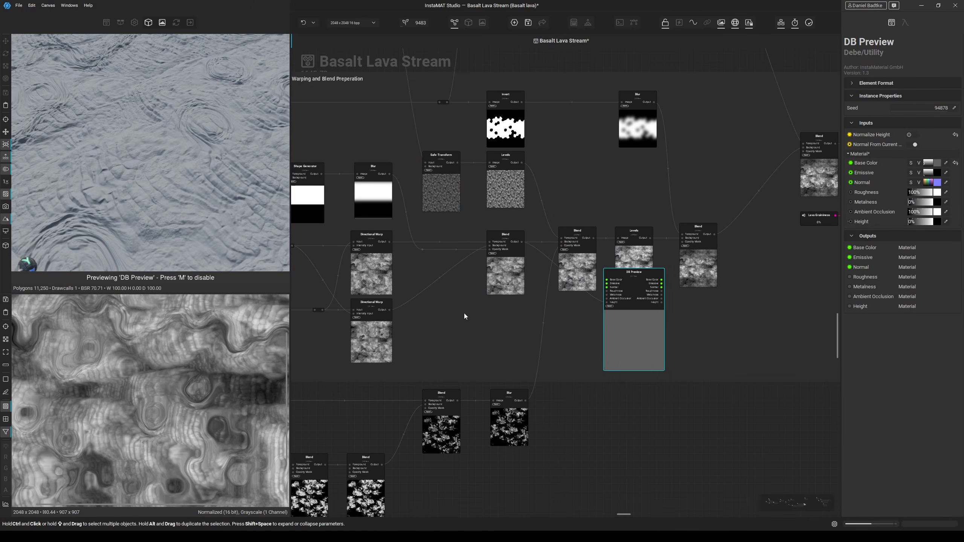
Inspect the Histogram Select's settings in the mask branch below the warping group and preview the Subtract Blend that feeds it.
middle_drag(566, 405, 693, 335)
middle_drag(381, 404, 524, 382)
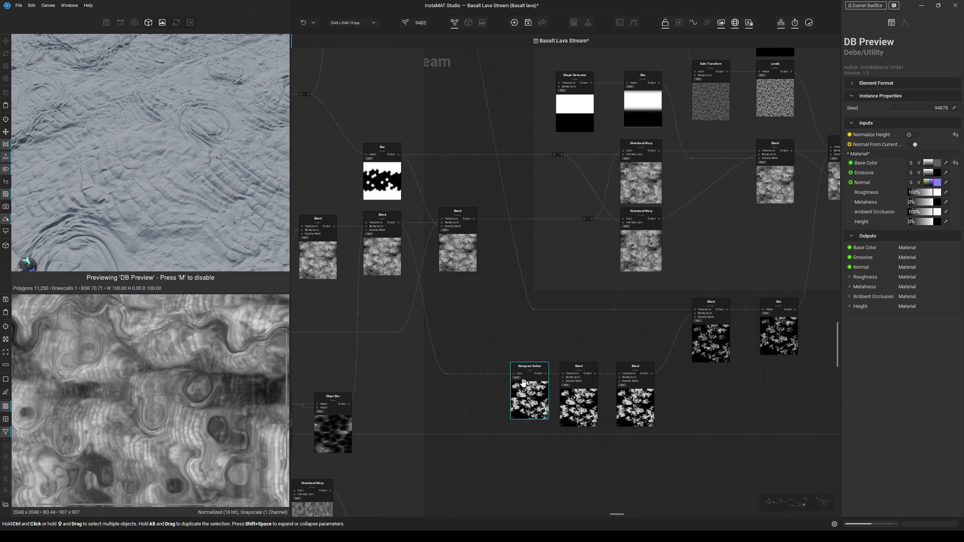
click(524, 383)
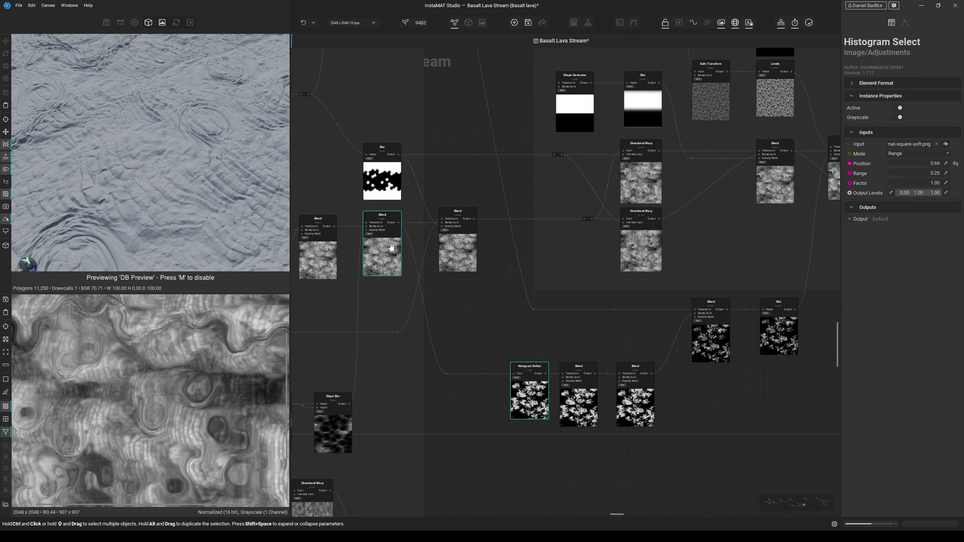
click(391, 247)
middle_drag(548, 442, 518, 415)
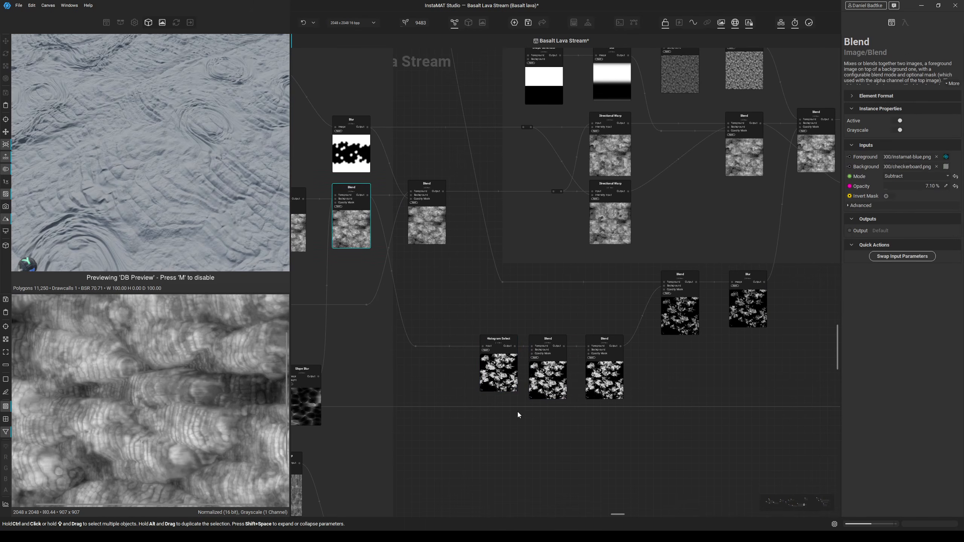
Preview the Histogram Select mask up close and check the settings and inputs of the Blend that follows it.
click(501, 376)
middle_drag(163, 344, 229, 342)
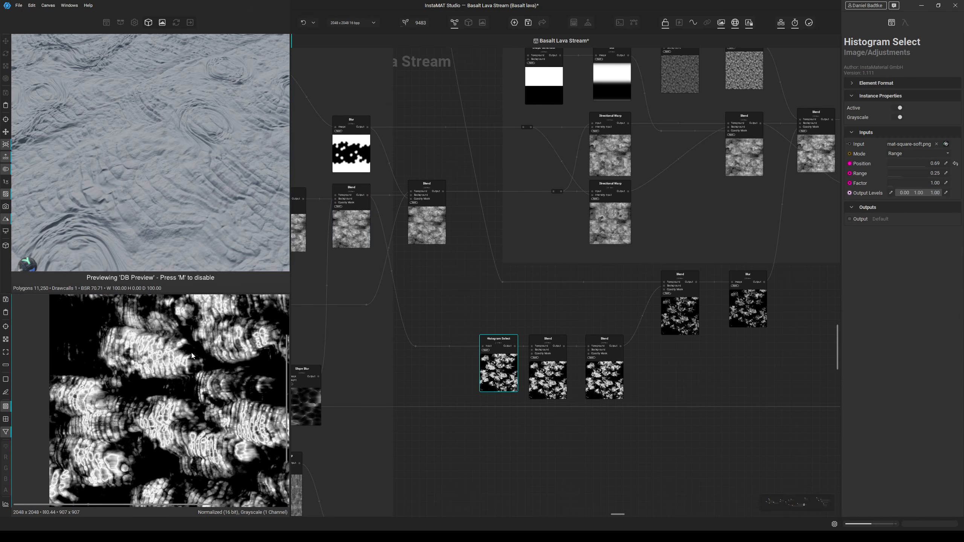
scroll(191, 356, up, 2)
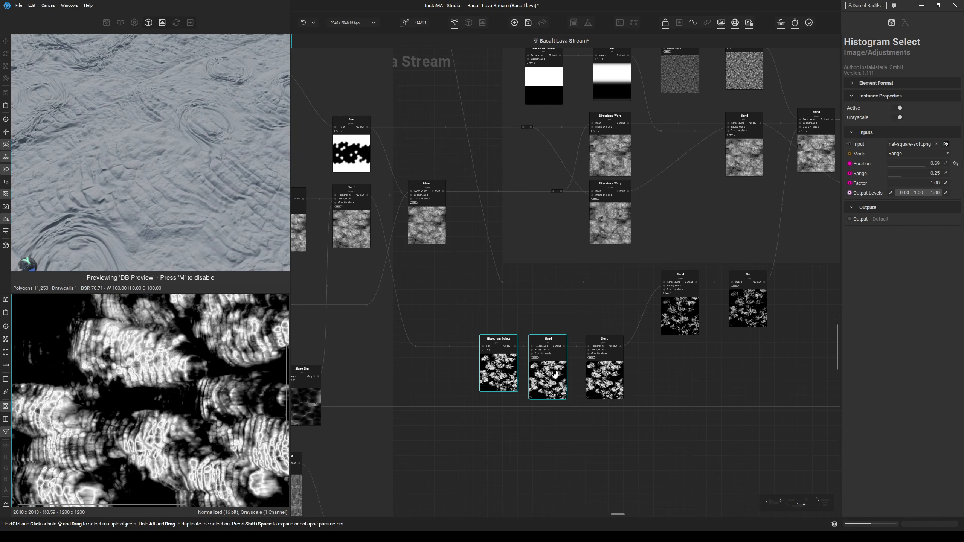
click(537, 354)
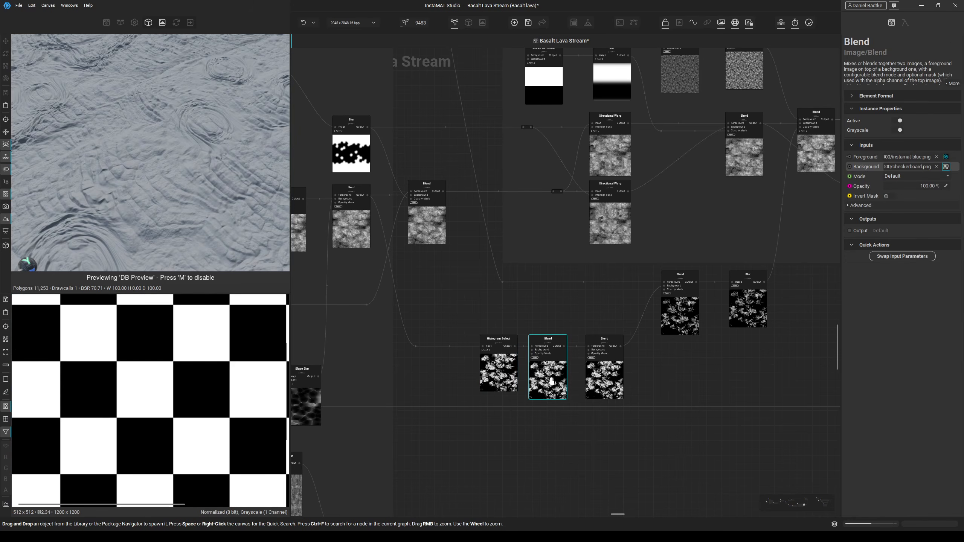
Compare the Histogram Select mask in the lower branch with the output of the default-mode Blend that follows it.
click(508, 370)
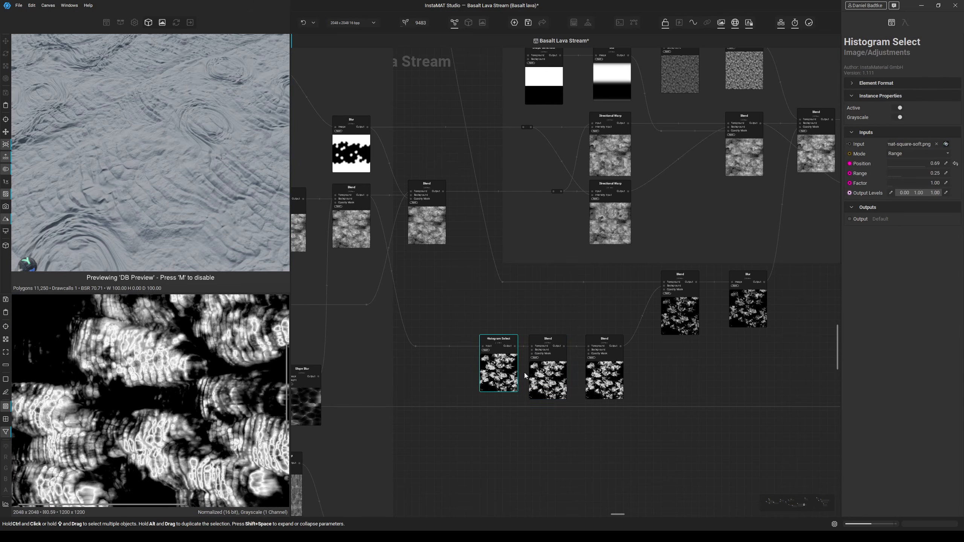
click(554, 376)
click(501, 369)
click(535, 378)
Connect Histogram Select directly to the Subtract Blend's background and delete the two bypassed default-mode Blends.
middle_drag(562, 379, 540, 377)
drag(533, 364, 533, 391)
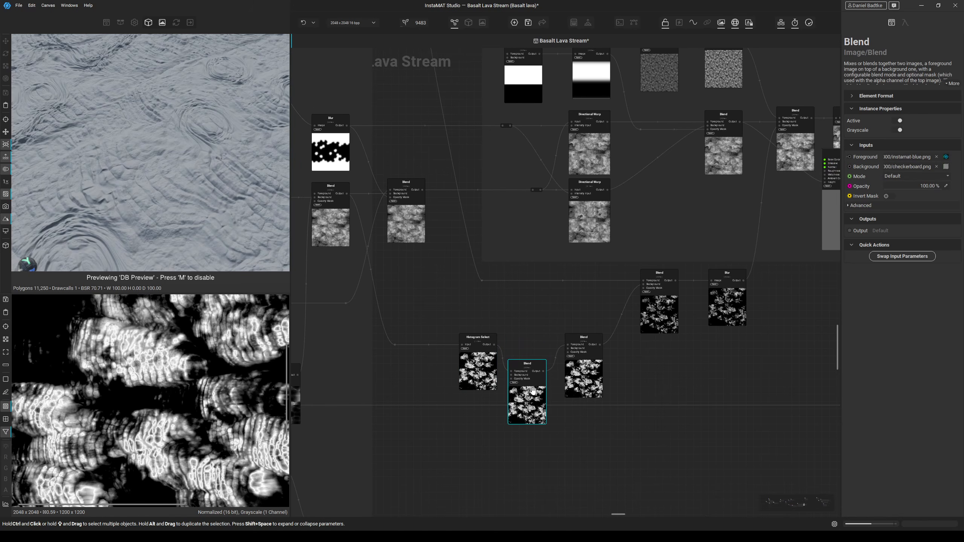
drag(493, 345, 569, 346)
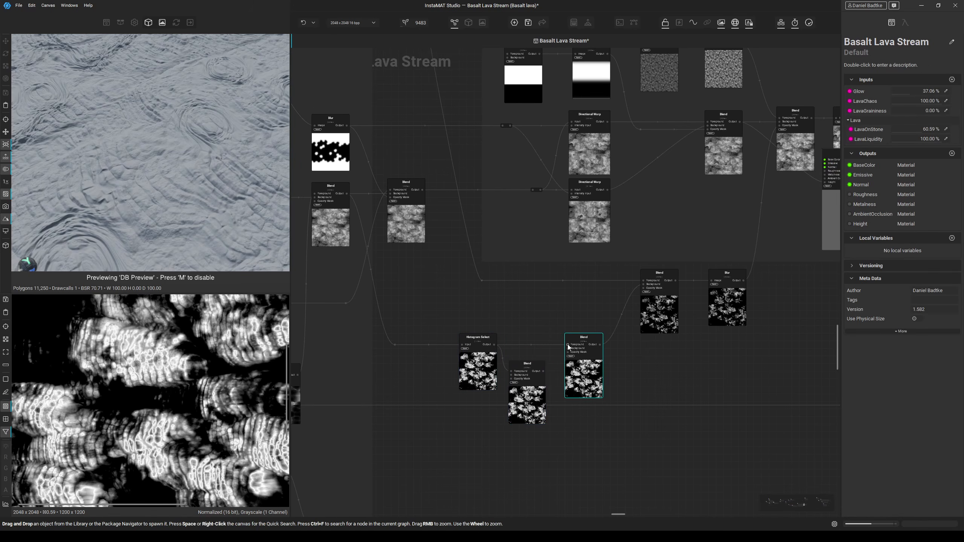
click(581, 375)
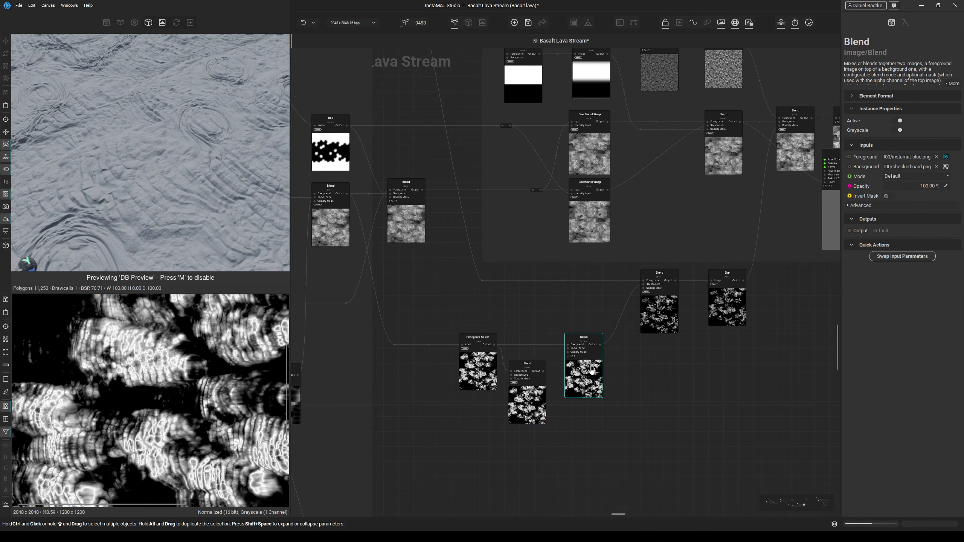
middle_drag(592, 370, 552, 387)
drag(604, 301, 457, 361)
click(557, 391)
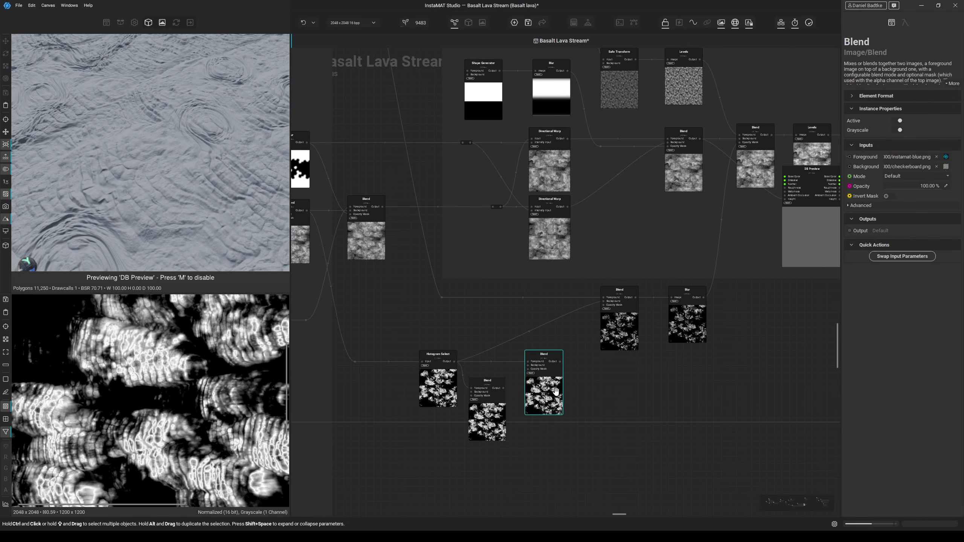
ctrl+click(497, 401)
key(Delete)
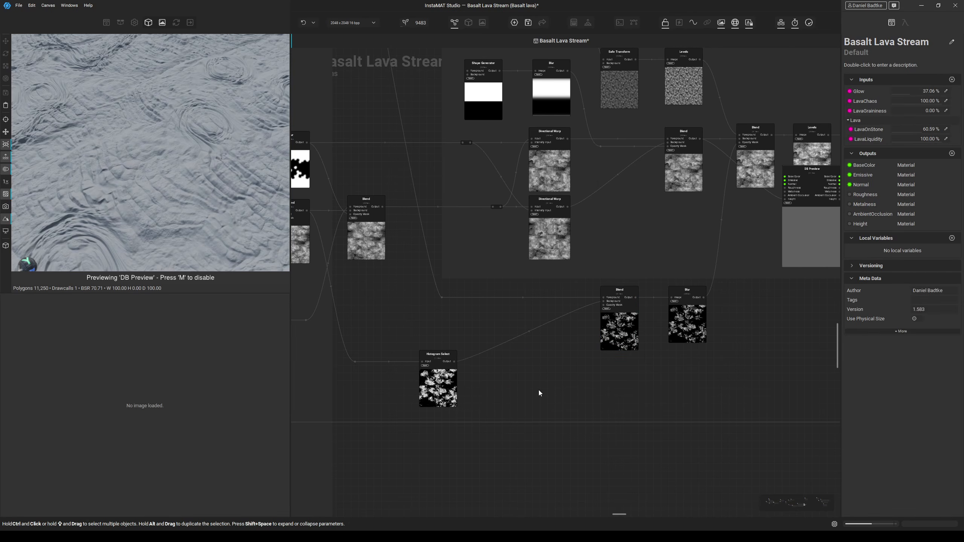
Preview the Subtract Blend, move DB Preview clear of the Levels node, and inspect the Blend's foreground input.
click(617, 333)
middle_drag(617, 381, 513, 405)
drag(701, 284, 688, 323)
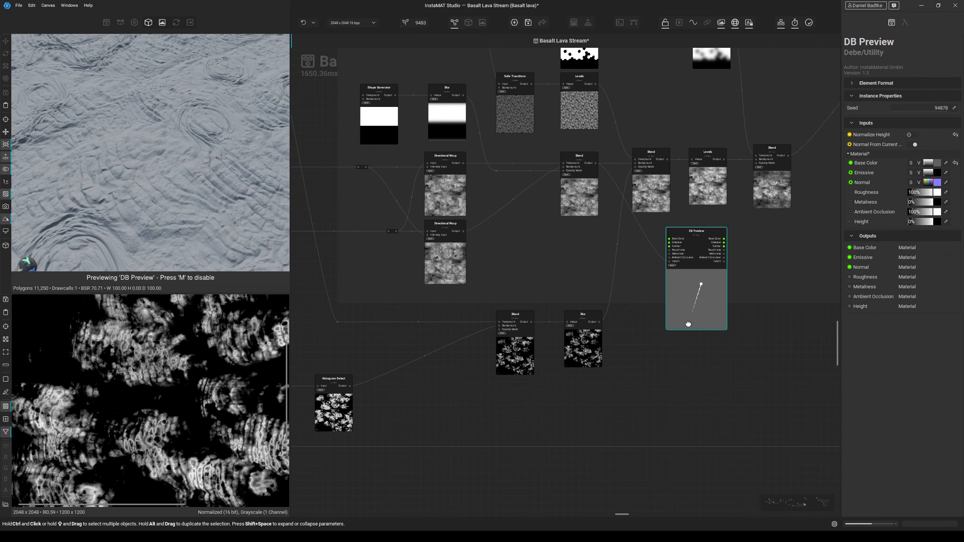
middle_drag(500, 329, 594, 334)
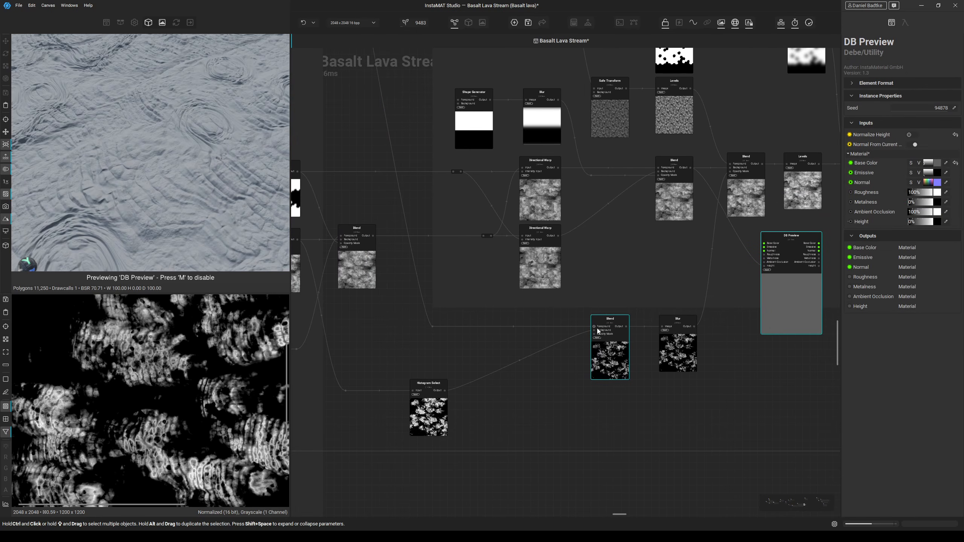
click(598, 331)
scroll(179, 368, down, 3)
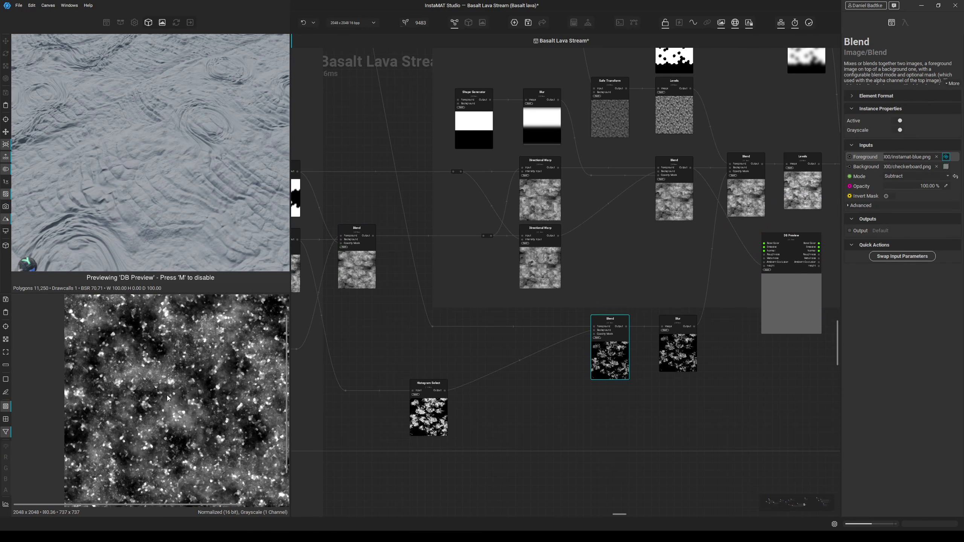
Compare the Histogram Select mask up close with the Subtract Blend result and the Blur that follows it.
middle_drag(539, 389, 445, 409)
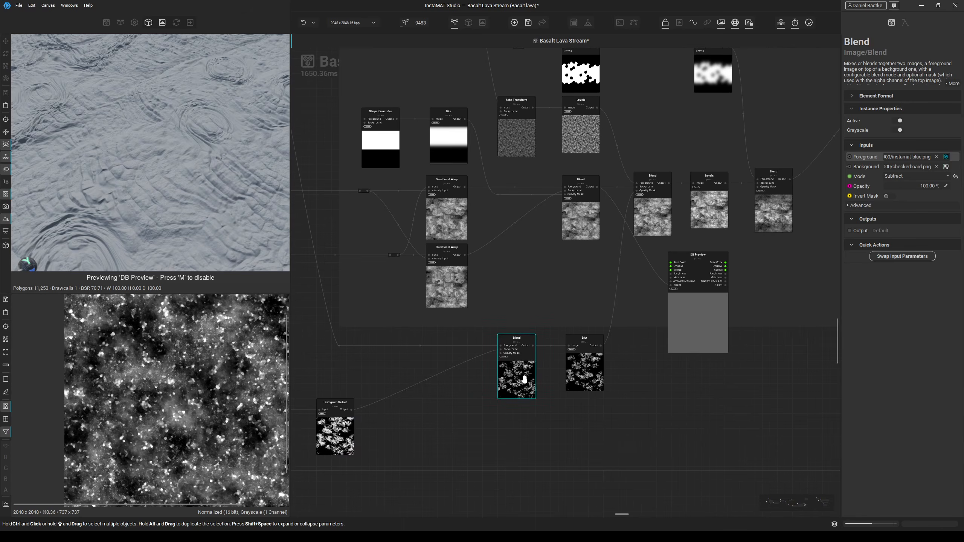
click(343, 425)
scroll(152, 399, up, 5)
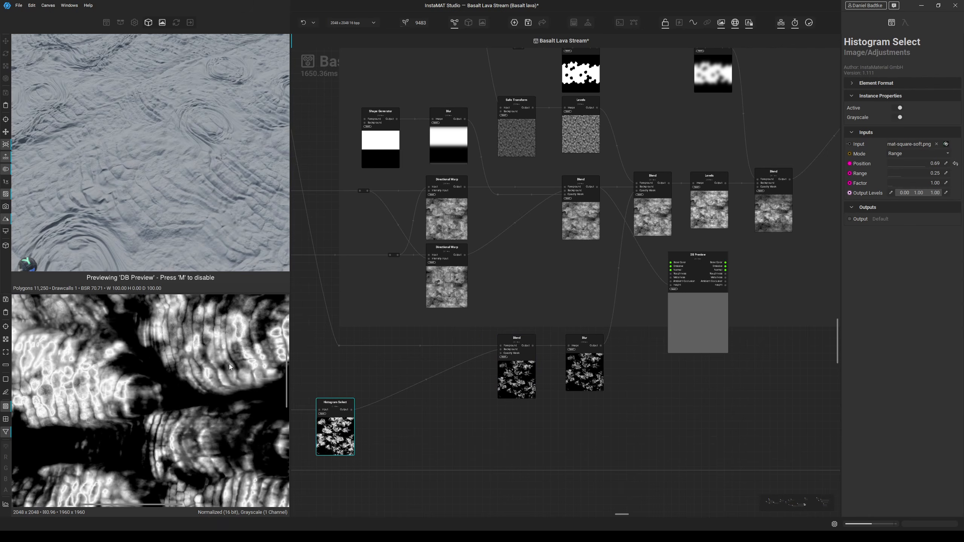
click(518, 387)
middle_drag(577, 415, 474, 418)
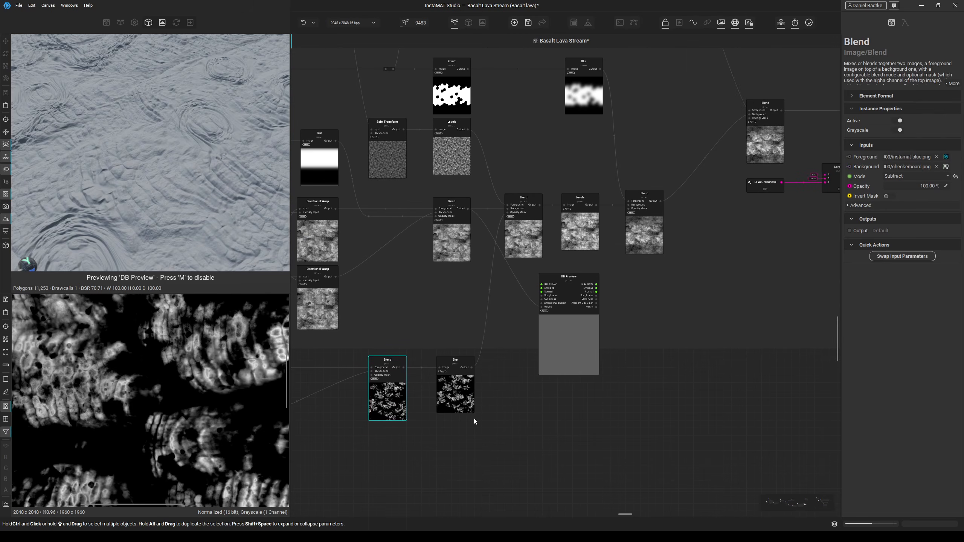
click(458, 395)
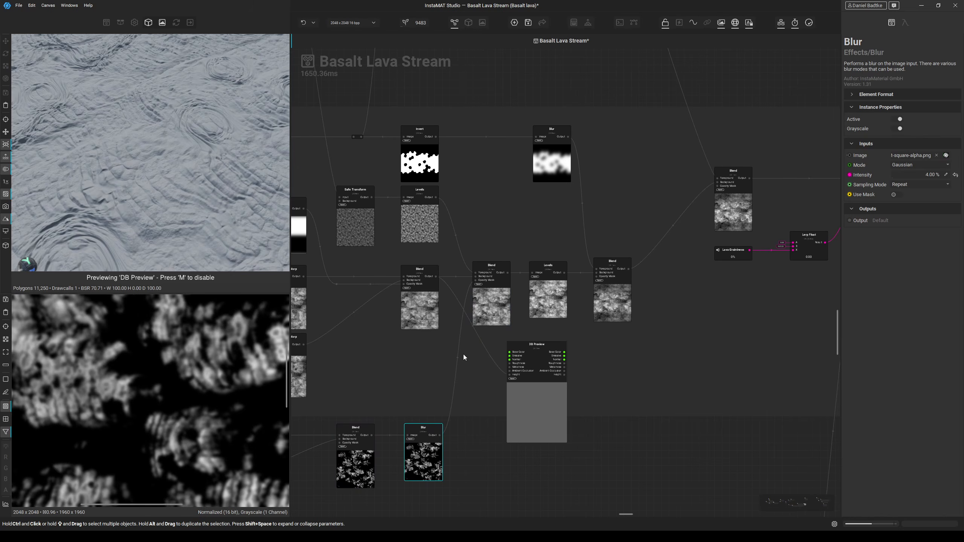
Move DB Preview up beside the Levels node in the warping group and inspect the Safe Transform's settings and input image.
middle_drag(463, 355, 492, 379)
drag(549, 420, 511, 260)
middle_drag(376, 227, 446, 260)
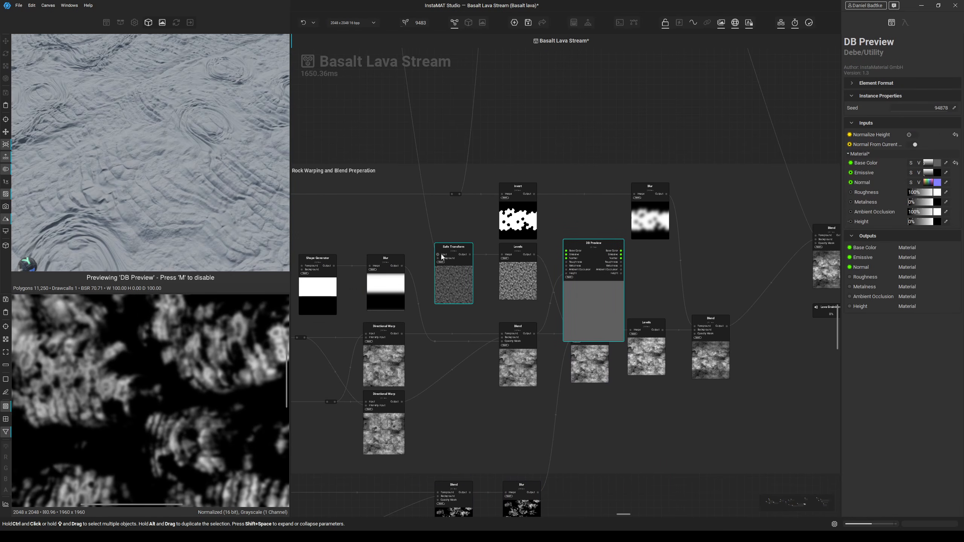
click(441, 254)
scroll(176, 391, up, 1)
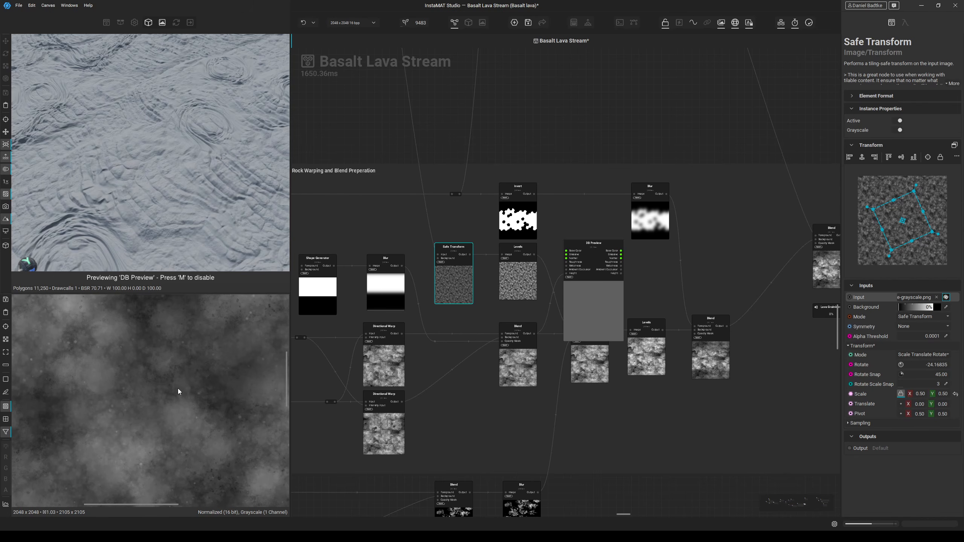
Compare the Safe Transform's input and output with the result of the Levels node after it.
click(518, 275)
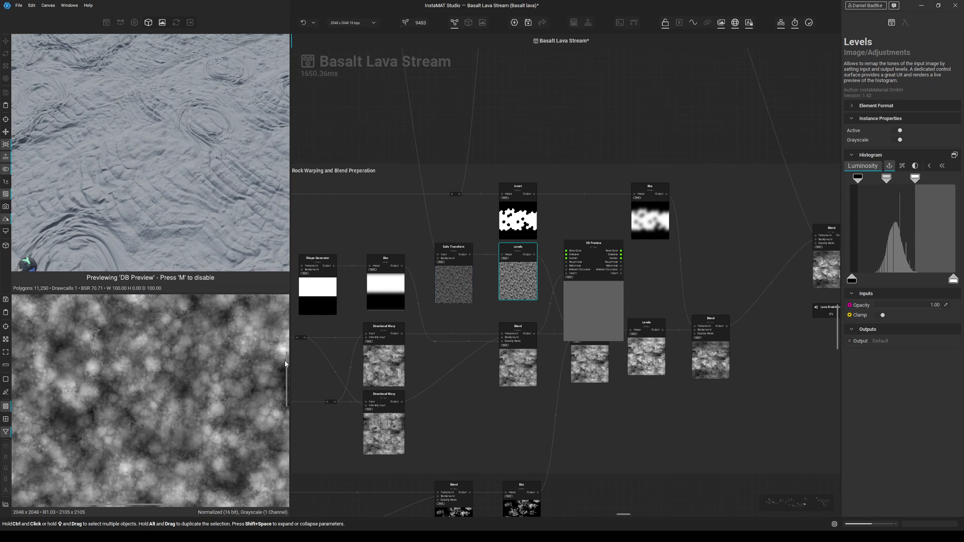
middle_drag(501, 322, 460, 327)
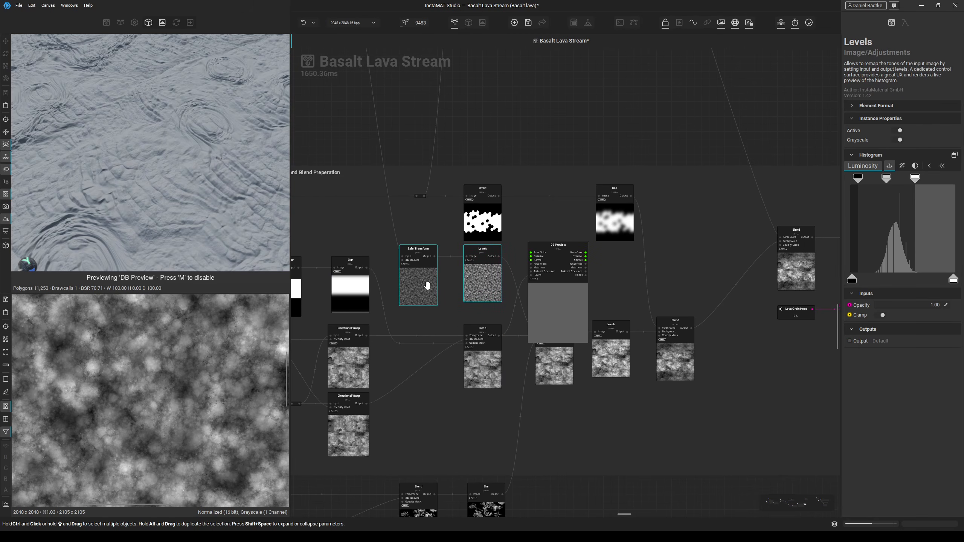
click(408, 261)
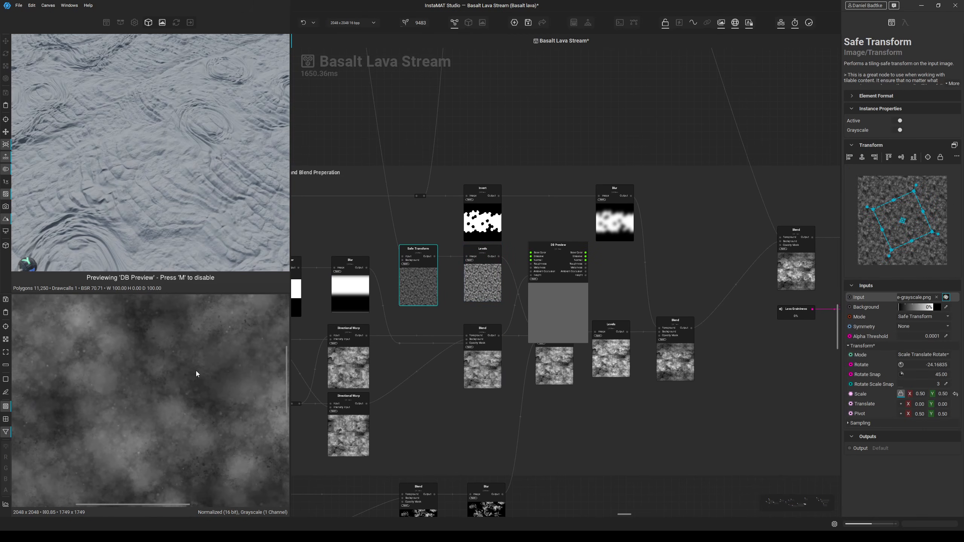
double_click(434, 292)
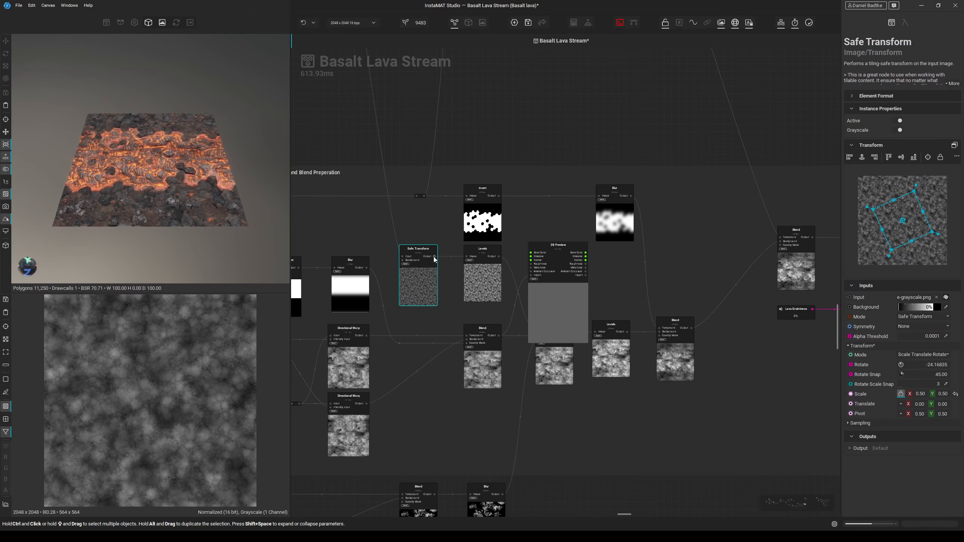
click(433, 256)
click(498, 260)
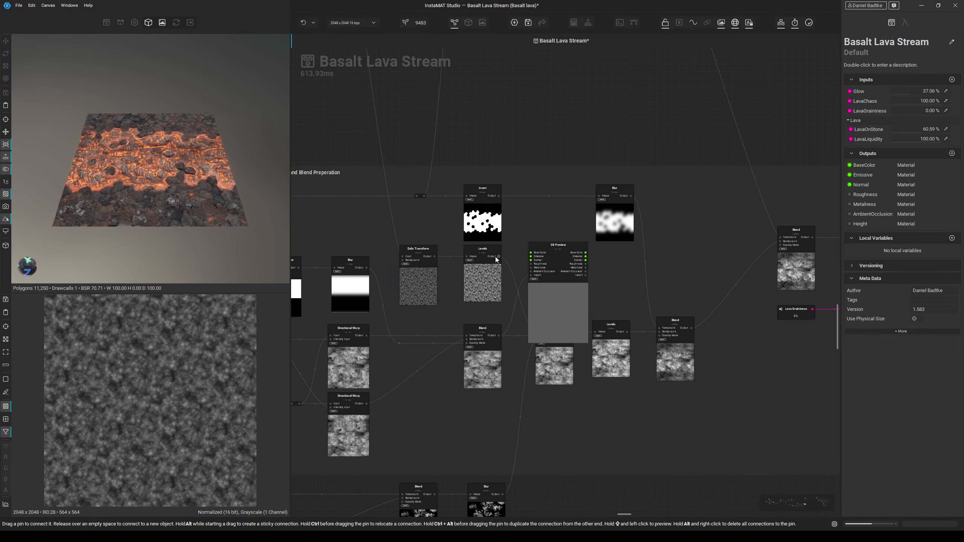
Move DB Preview below the chain, connect the Directional Warp Blend's output to its height, and preview it as a 3D material.
middle_drag(485, 280, 422, 259)
drag(495, 282, 576, 377)
middle_drag(577, 378, 588, 323)
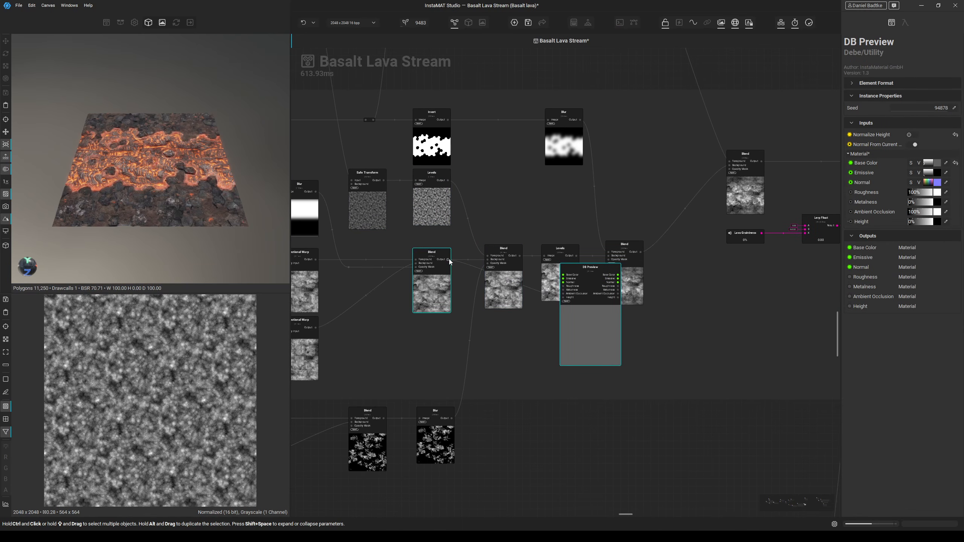
drag(448, 260, 561, 297)
right_click(591, 327)
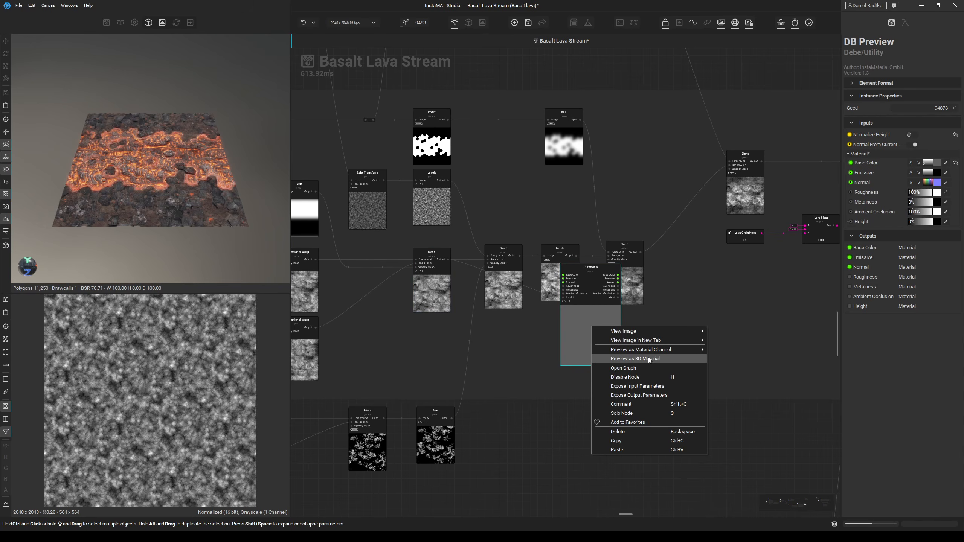
click(649, 359)
Examine the Directional Warp Blend's surface in 3D from an angled close view.
middle_drag(467, 245, 531, 272)
scroll(183, 194, up, 3)
drag(26, 266, 95, 247)
scroll(127, 200, up, 3)
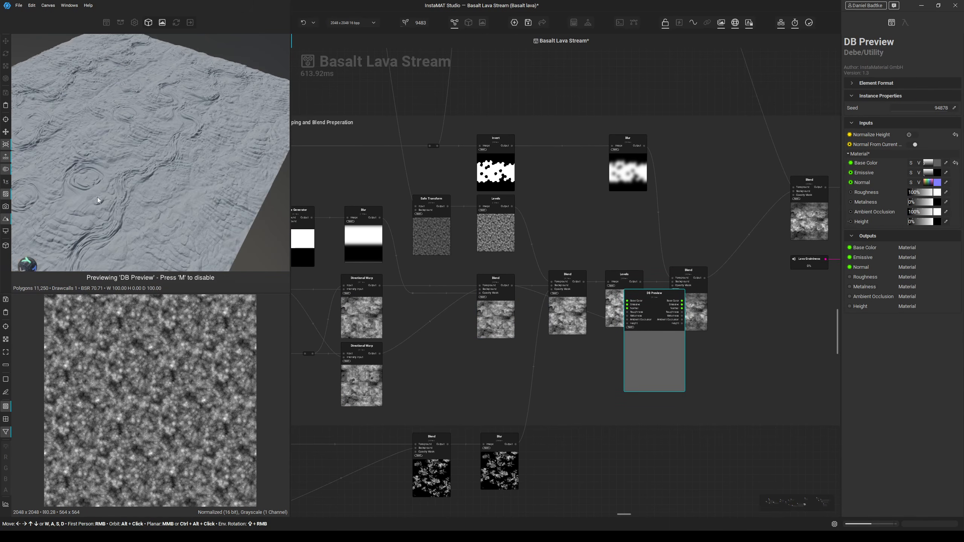
Move DB Preview slightly lower, connect the next Blend's output to its height, and compare the surface up close.
drag(641, 365, 632, 382)
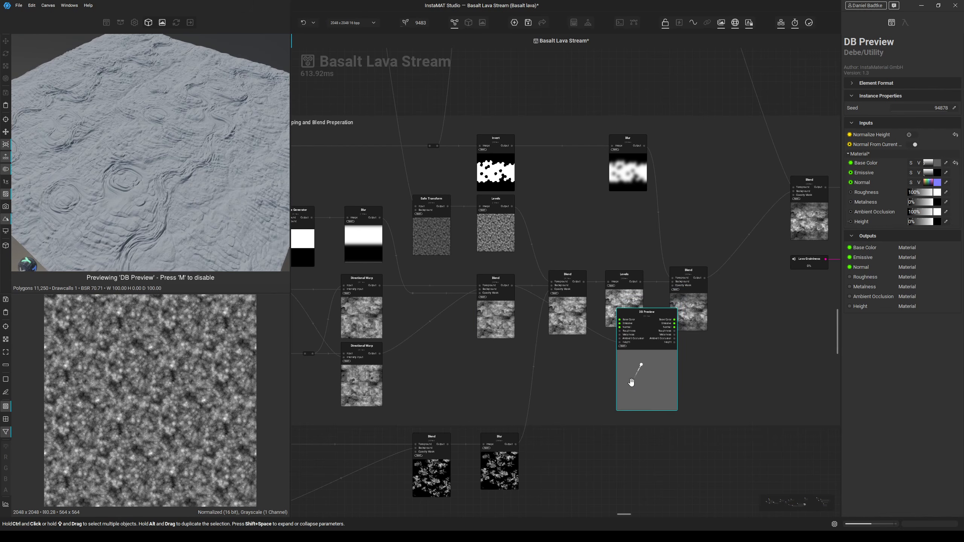
drag(583, 282, 618, 343)
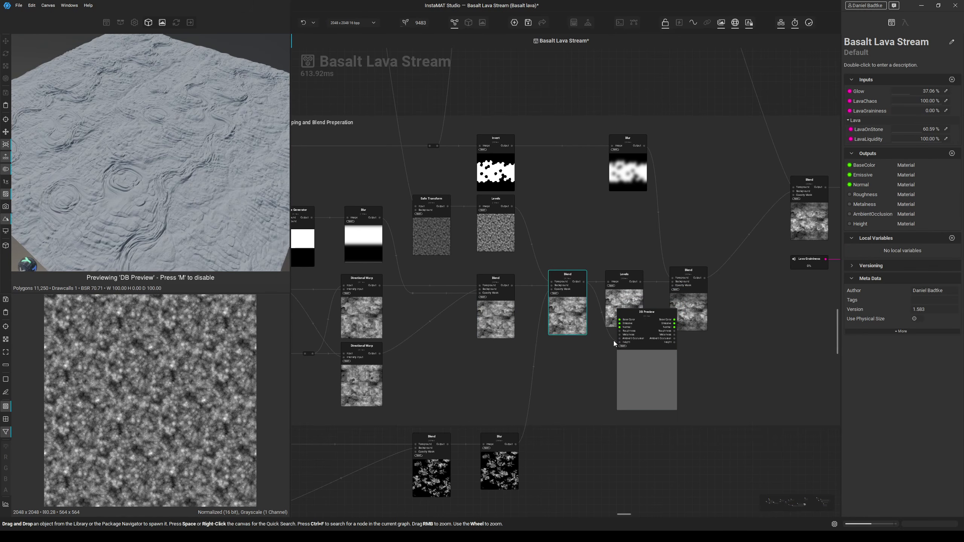
scroll(183, 189, up, 3)
middle_drag(187, 189, 207, 210)
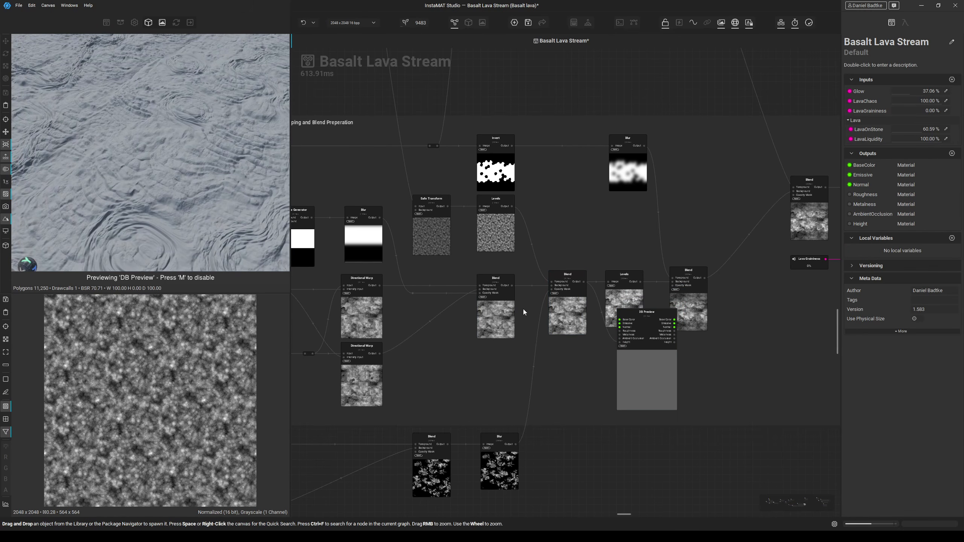
click(616, 343)
drag(581, 285, 583, 282)
Feed DB Preview's height from the Levels node after the Blend, check the Levels histogram, and place DB Preview clear of the last Blend.
middle_drag(607, 349, 488, 332)
scroll(488, 331, down, 1)
drag(529, 334, 568, 351)
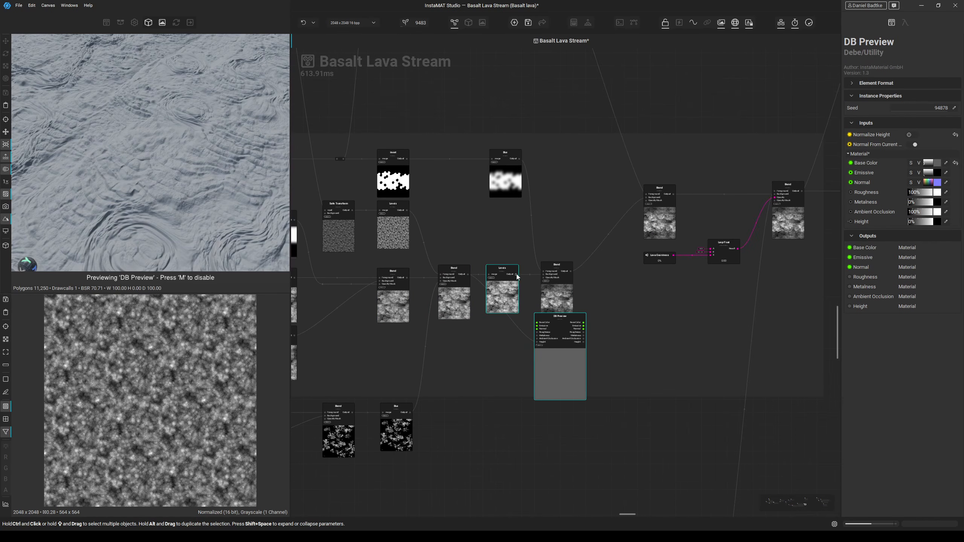
click(527, 328)
click(502, 288)
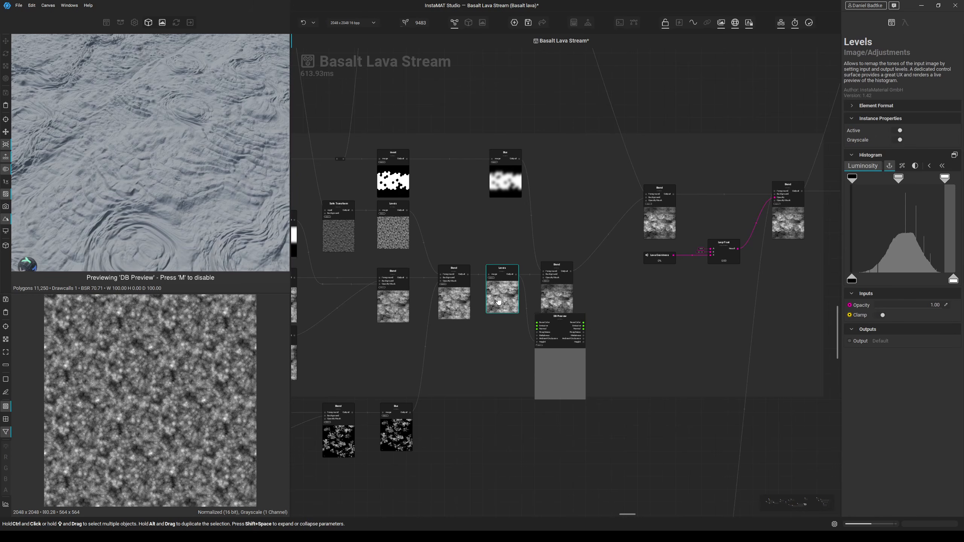
middle_drag(461, 357, 390, 378)
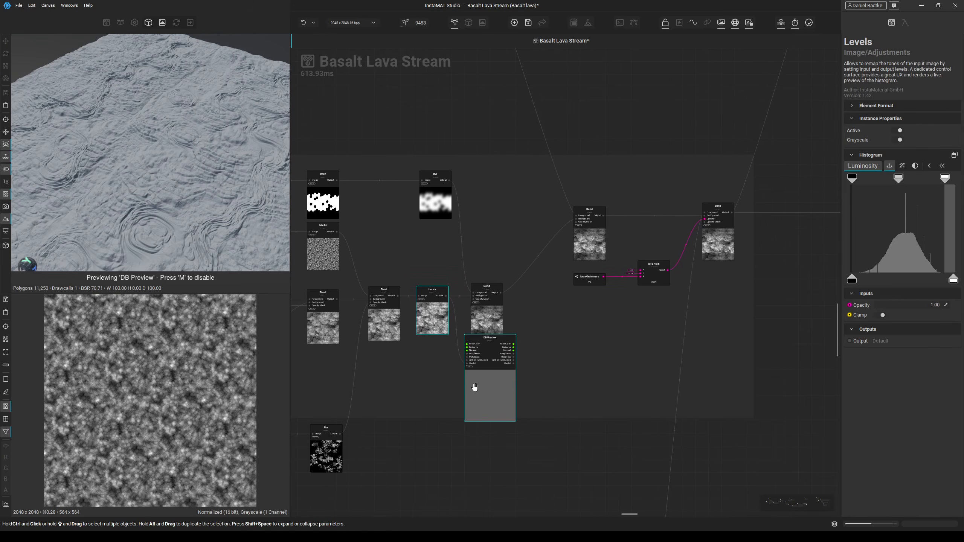
drag(474, 388, 532, 369)
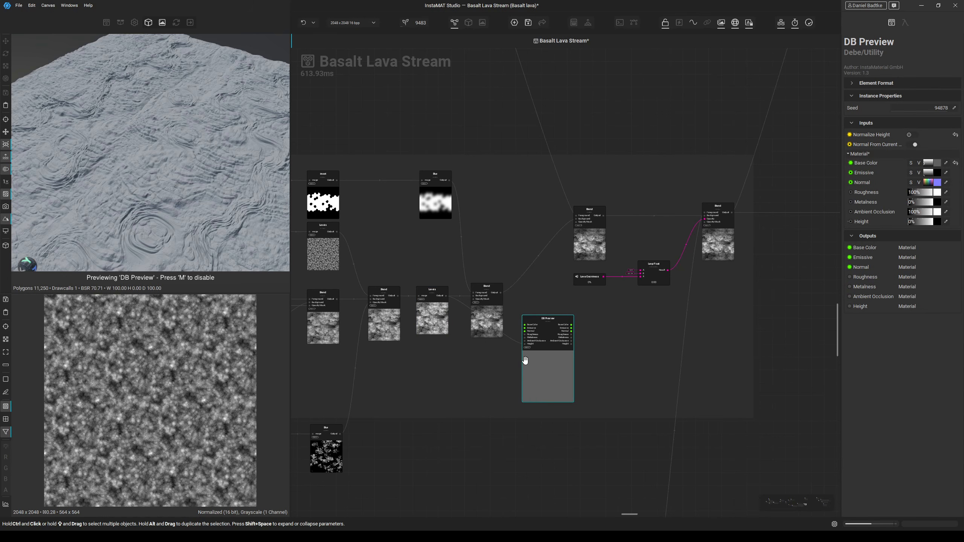
Inspect the Invert and Blur nodes that supply the last Blend's opacity mask.
click(431, 200)
middle_drag(415, 213, 442, 220)
middle_drag(351, 203, 426, 205)
click(427, 205)
scroll(486, 185, up, 2)
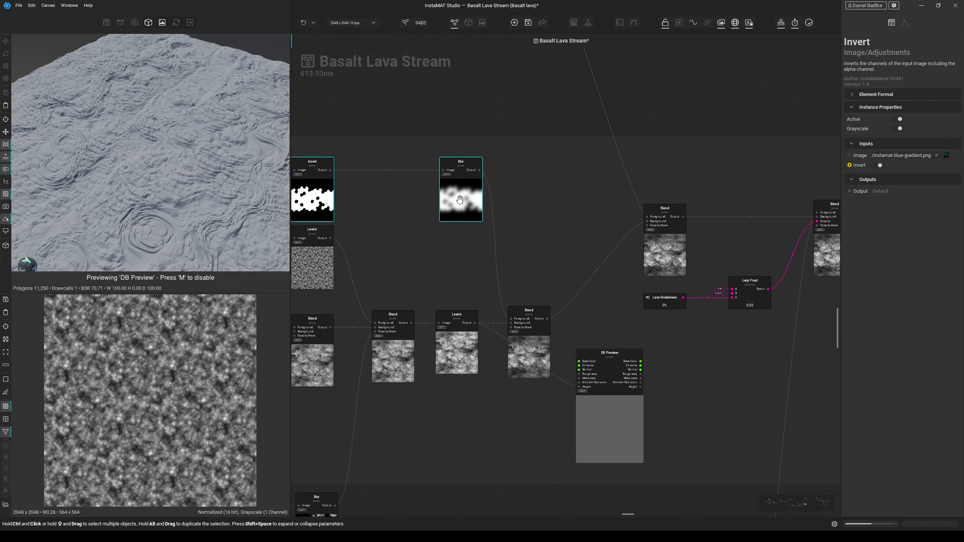
click(475, 193)
Connect the last Blend's output in the warping group to DB Preview's height and view the surface up close.
middle_drag(495, 229, 473, 180)
click(512, 311)
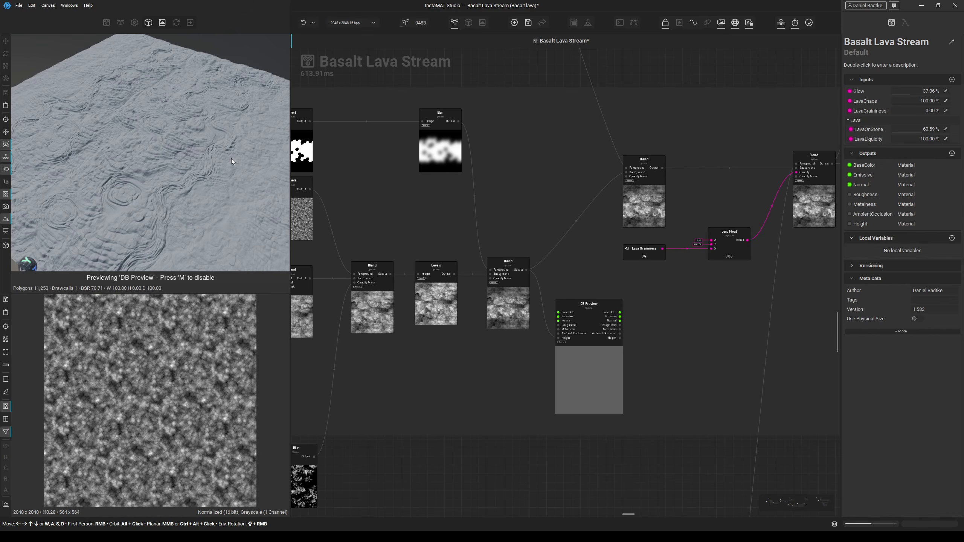
middle_drag(186, 175, 165, 155)
scroll(199, 169, up, 2)
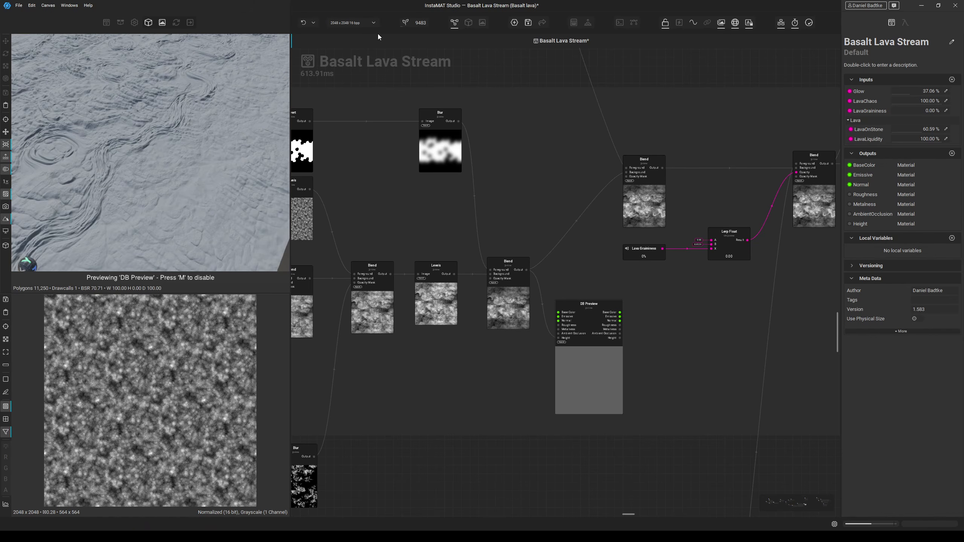
Swap the 3D preview into the large view and examine the masked Blend's surface from low and high angles.
click(468, 25)
scroll(455, 250, down, 3)
alt+drag(454, 250, 360, 416)
drag(343, 473, 679, 272)
drag(405, 266, 494, 258)
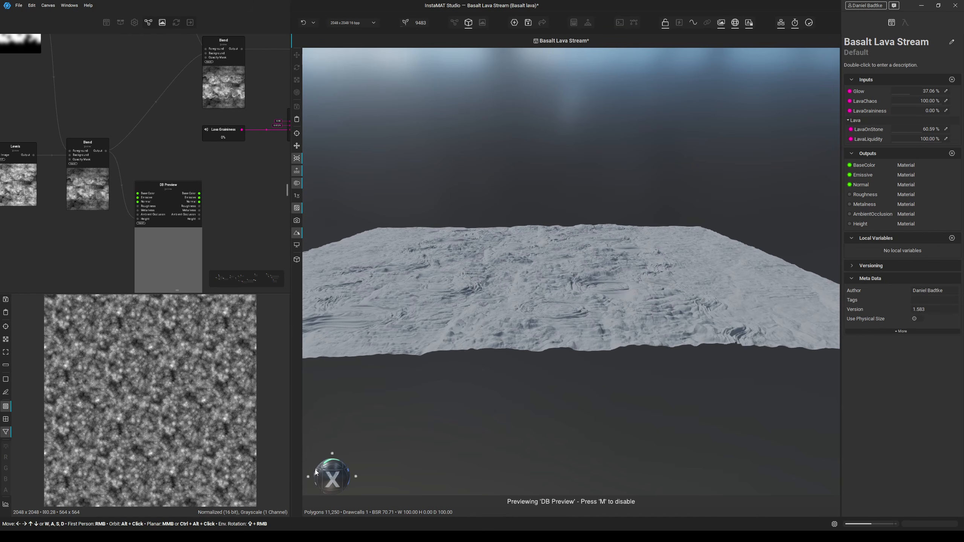
drag(315, 472, 530, 128)
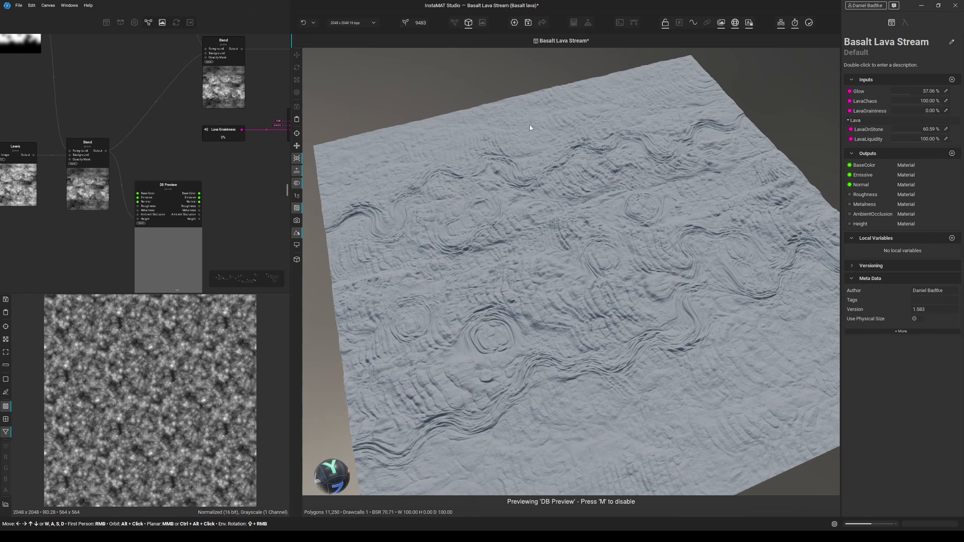
Swap the node graph back into the large view and place DB Preview above the two Blends around the Lerp Float node.
click(454, 22)
middle_drag(615, 260, 504, 285)
scroll(526, 314, down, 3)
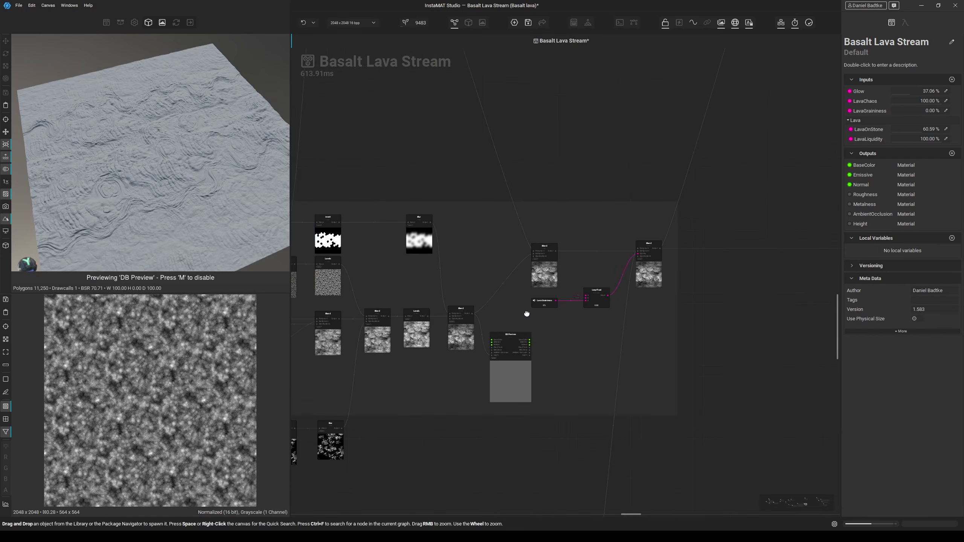
scroll(510, 307, up, 3)
drag(516, 388, 647, 150)
middle_drag(627, 176, 545, 303)
drag(545, 303, 589, 243)
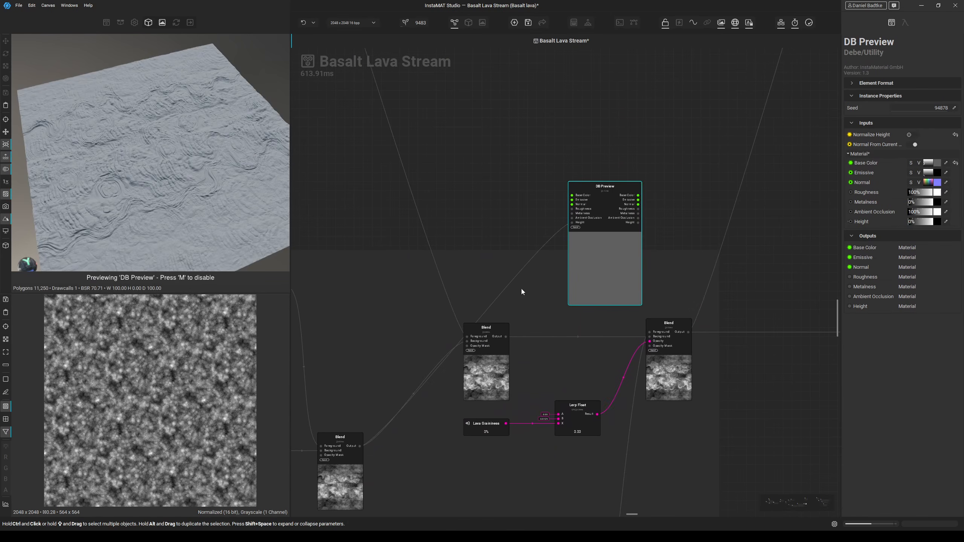
Preview the foreground of the Add-mode Blend before Lerp Float and connect that Blend's output to DB Preview's height.
click(469, 338)
scroll(160, 367, up, 3)
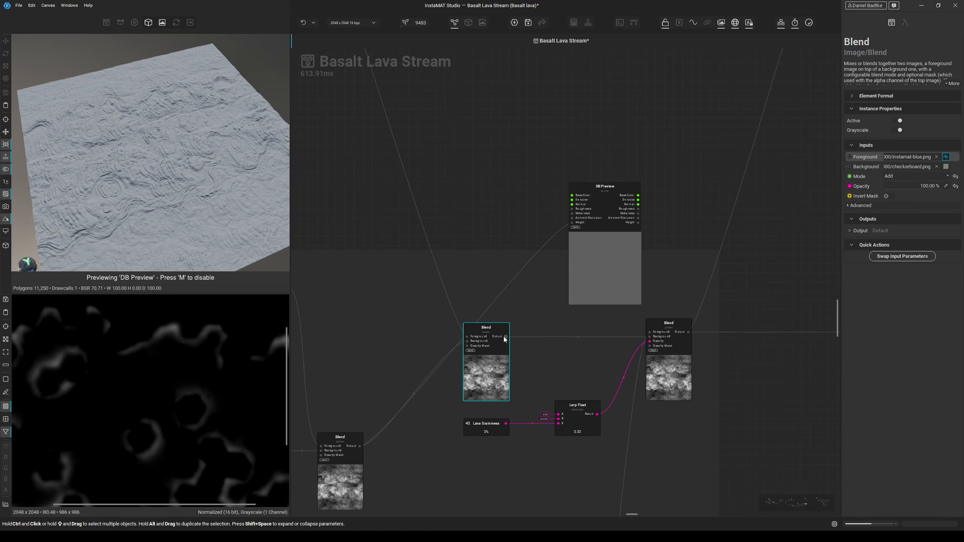
scroll(220, 188, up, 5)
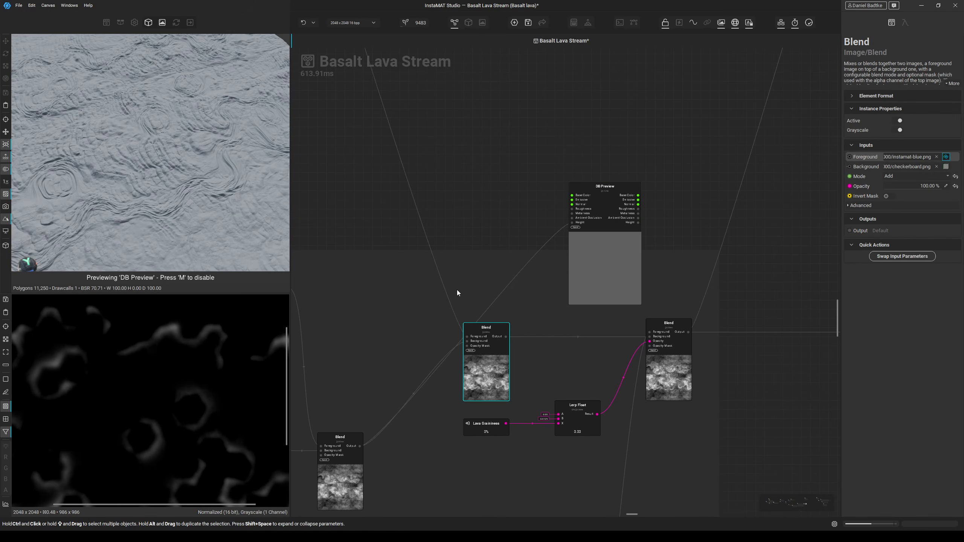
drag(505, 336, 572, 222)
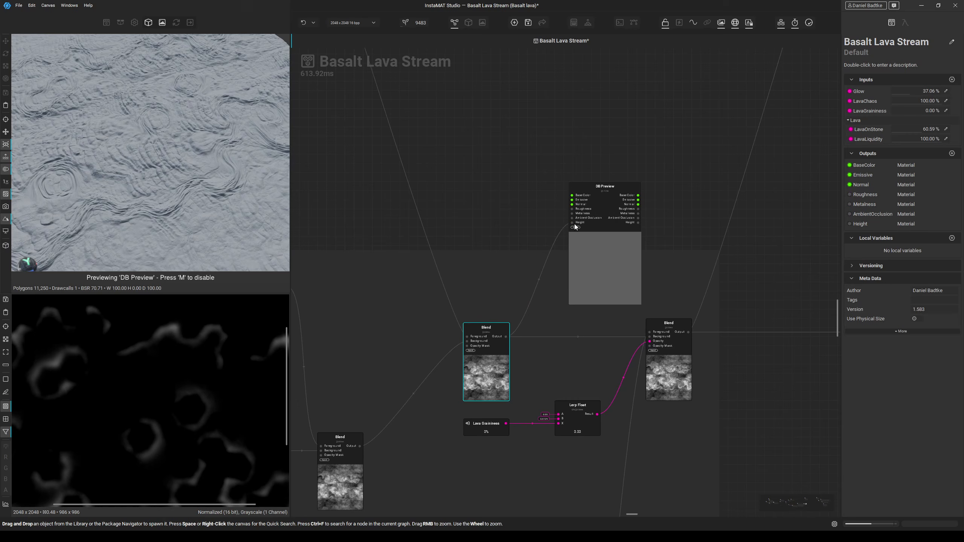
scroll(486, 321, down, 1)
Trace the Add Blend's foreground connection back to its source nodes and inspect the input mask of the Blur there.
click(482, 329)
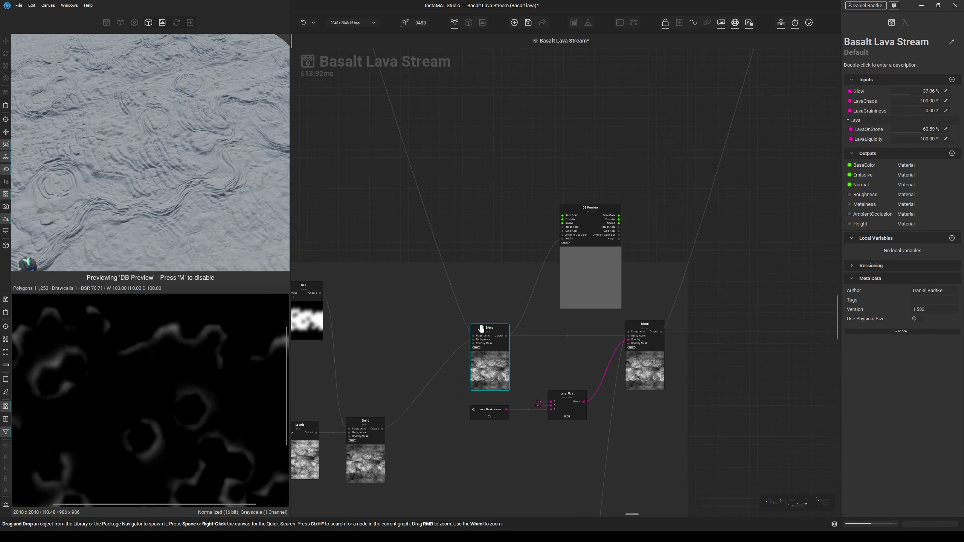
click(440, 243)
scroll(383, 229, down, 4)
middle_drag(419, 232, 462, 361)
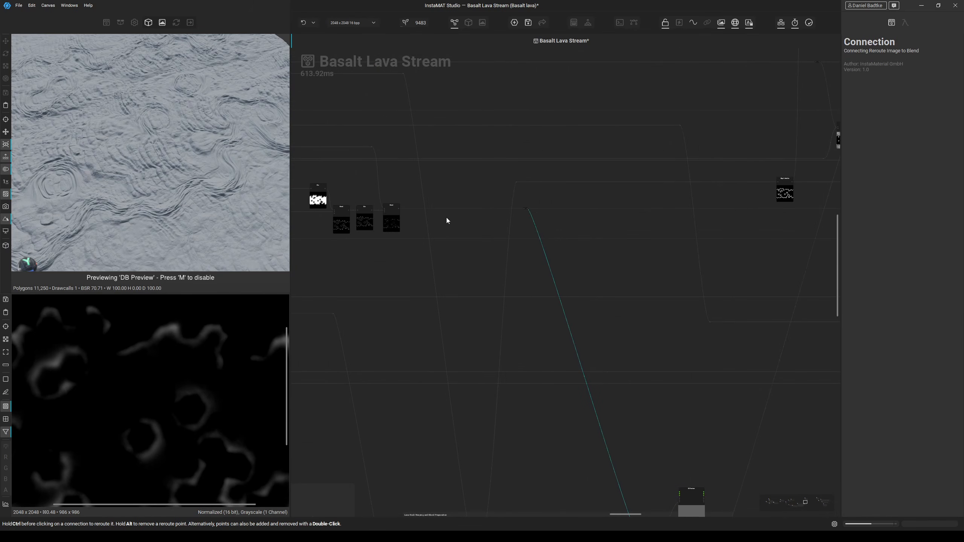
middle_drag(478, 220, 457, 236)
scroll(447, 215, up, 4)
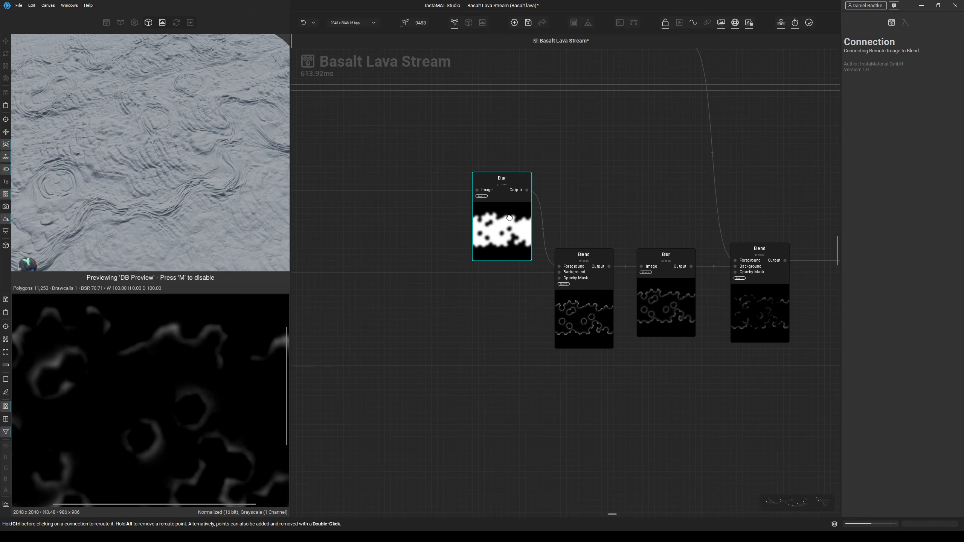
click(487, 213)
click(478, 190)
middle_drag(172, 375, 166, 361)
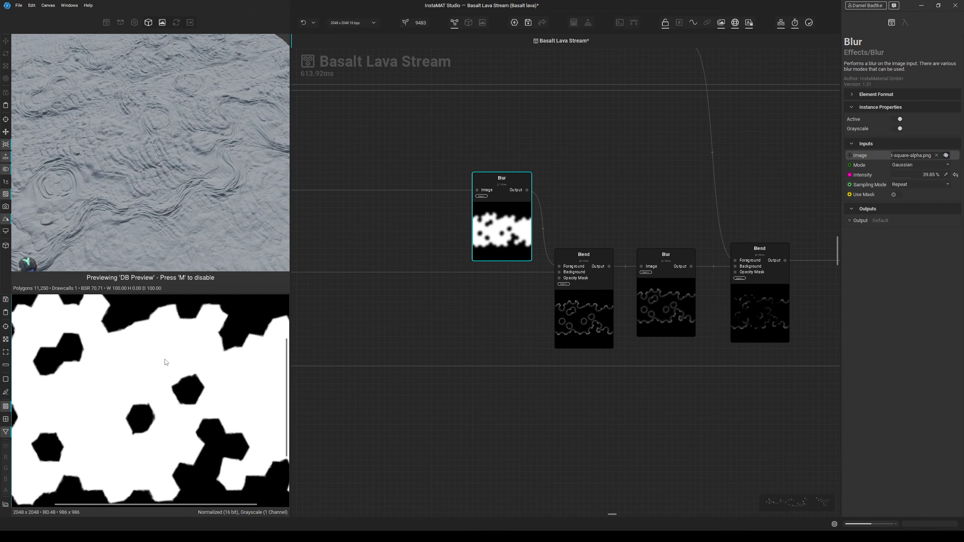
scroll(166, 362, down, 3)
middle_drag(498, 206, 480, 215)
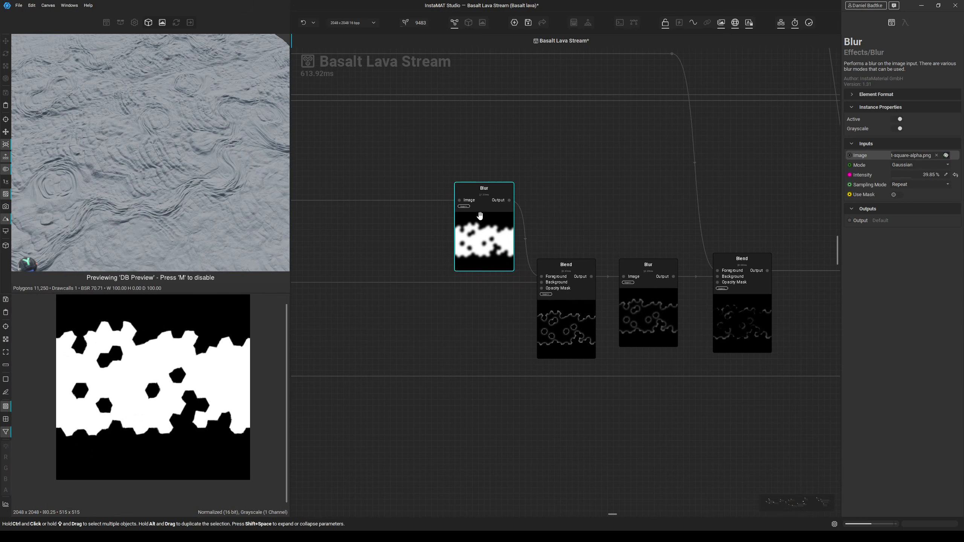
Inspect the background input and output of the Subtract Blend that follows the Blur.
click(550, 283)
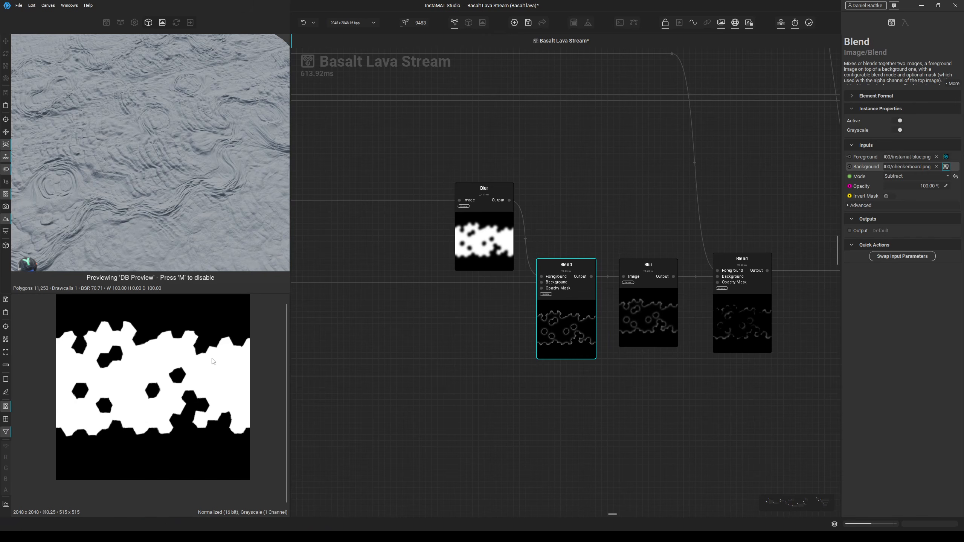
middle_drag(508, 348, 428, 350)
ctrl+click(555, 306)
click(495, 323)
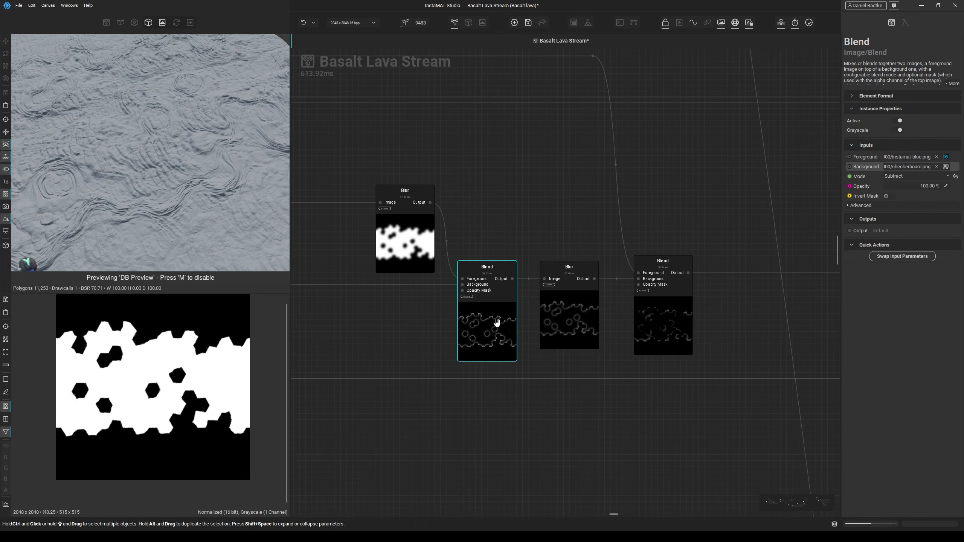
scroll(155, 338, up, 3)
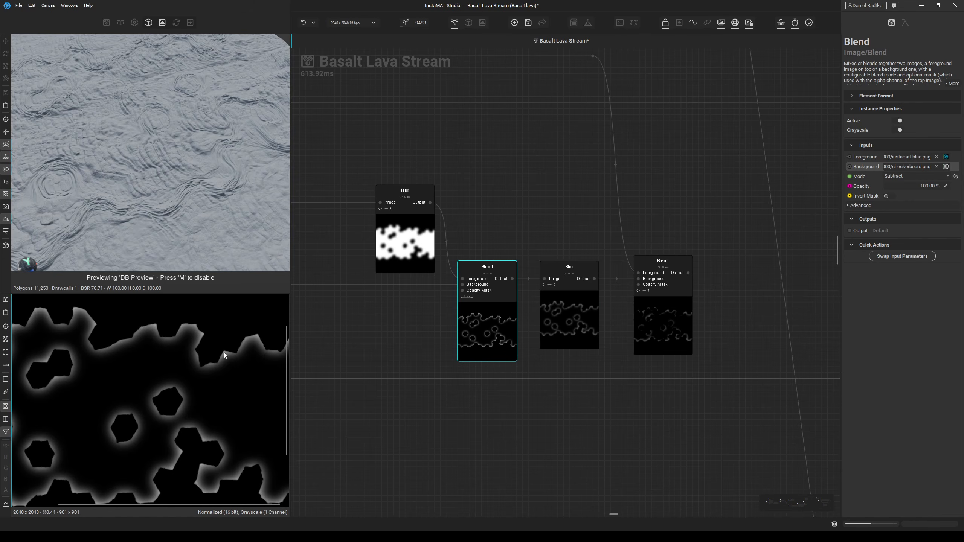
Inspect the second Blur's output and the following Subtract Blend's foreground noise and resulting edge mask.
middle_drag(568, 329, 514, 338)
click(496, 338)
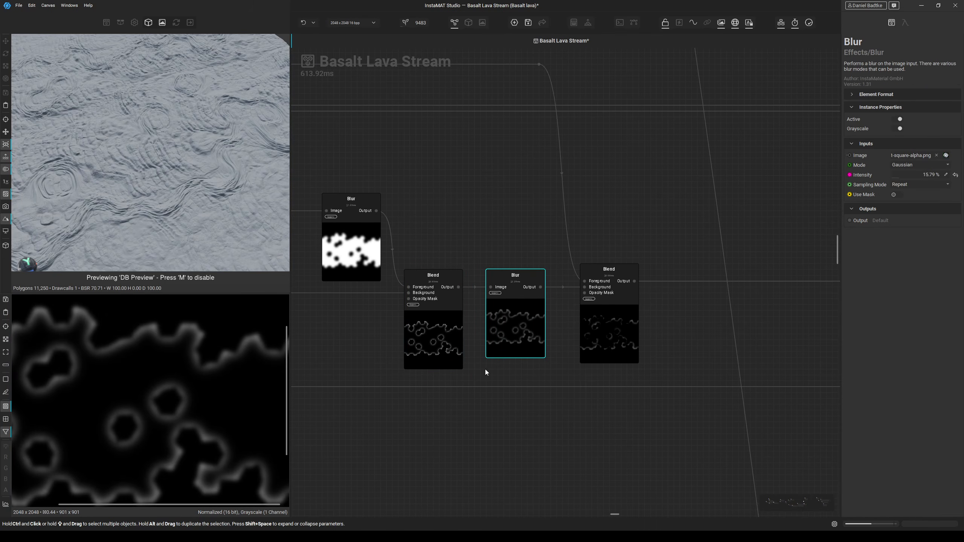
middle_drag(485, 369, 425, 376)
ctrl+click(552, 346)
click(531, 289)
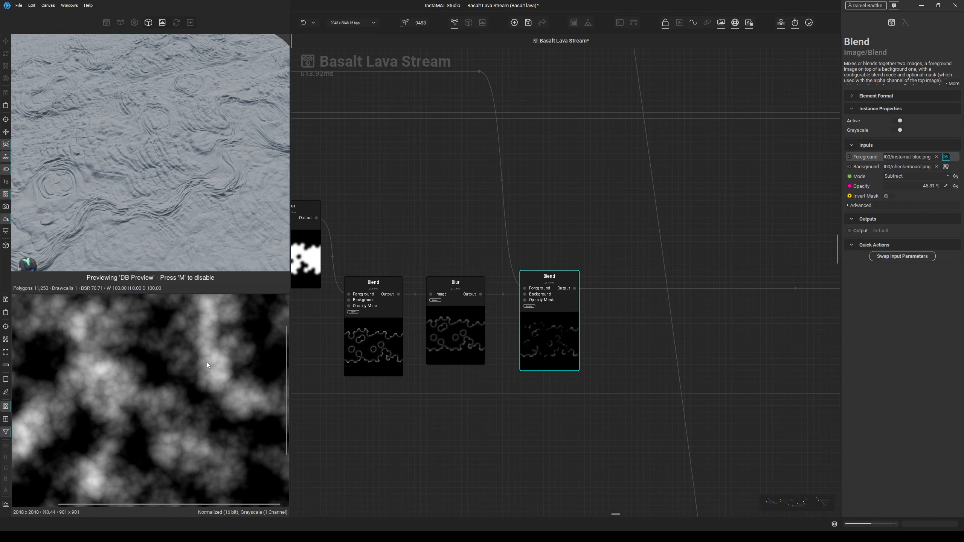
click(564, 348)
scroll(174, 371, down, 7)
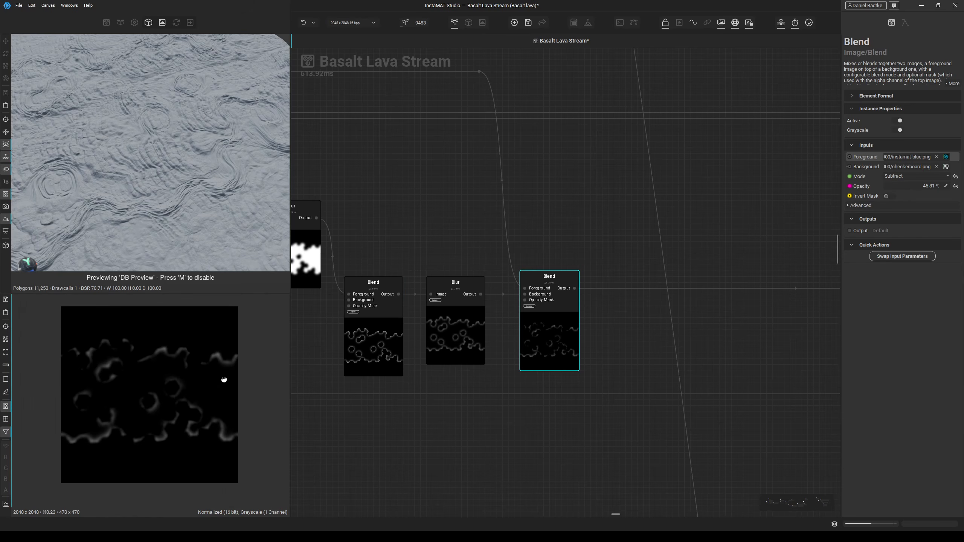
scroll(187, 369, up, 6)
Follow the edge mask's connection back to the Add Blend and preview that Blend's output.
middle_drag(604, 354, 520, 340)
scroll(520, 341, down, 3)
click(528, 307)
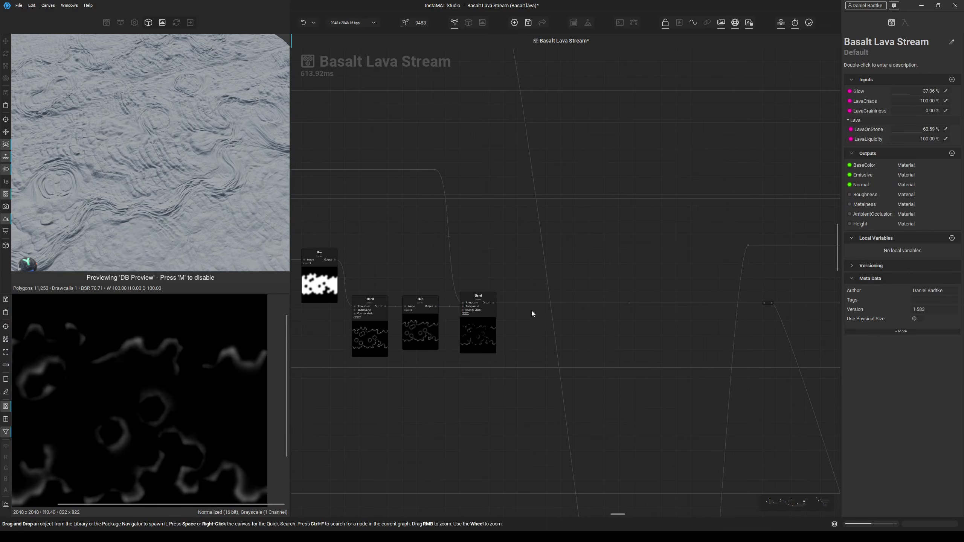
scroll(530, 312, down, 3)
middle_drag(603, 379, 494, 215)
middle_drag(630, 473, 569, 295)
scroll(645, 380, up, 3)
click(599, 340)
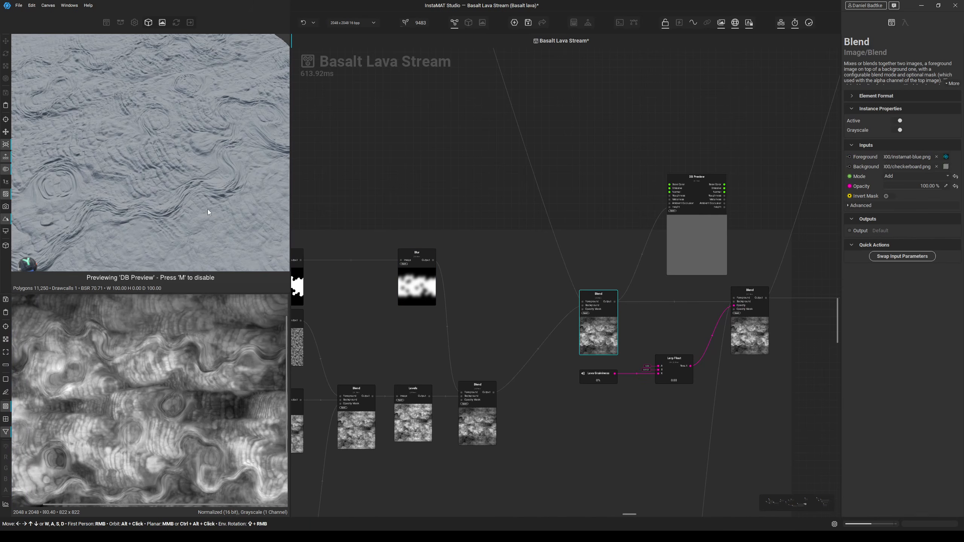
Move DB Preview past the final Blend driven by Lerp Float.
middle_drag(520, 243, 427, 260)
middle_drag(568, 319, 484, 355)
drag(503, 288, 623, 305)
scroll(611, 340, up, 1)
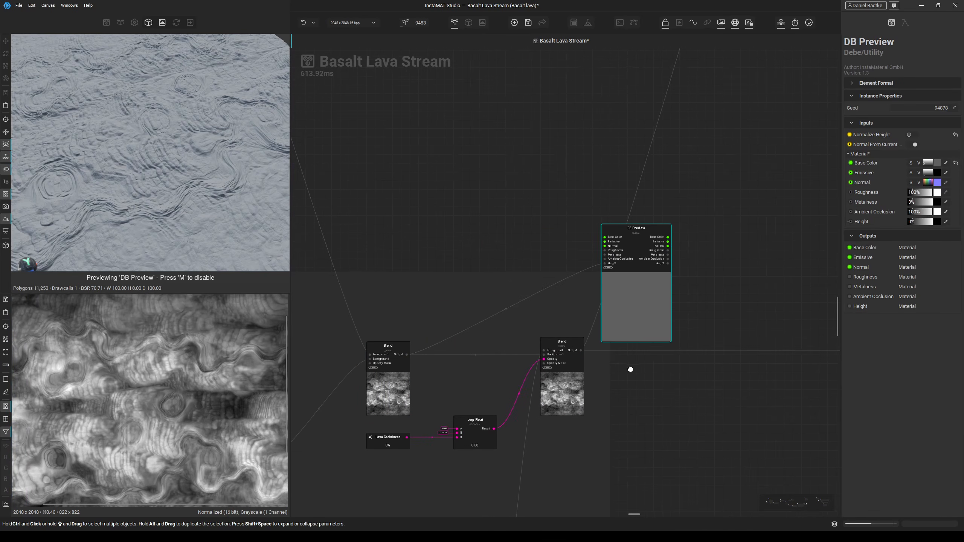
middle_drag(628, 366, 581, 367)
drag(599, 298, 629, 302)
scroll(528, 361, up, 2)
Preview the final Blend's foreground and trace its connection back to the Height To Curvature node to check its settings.
click(489, 351)
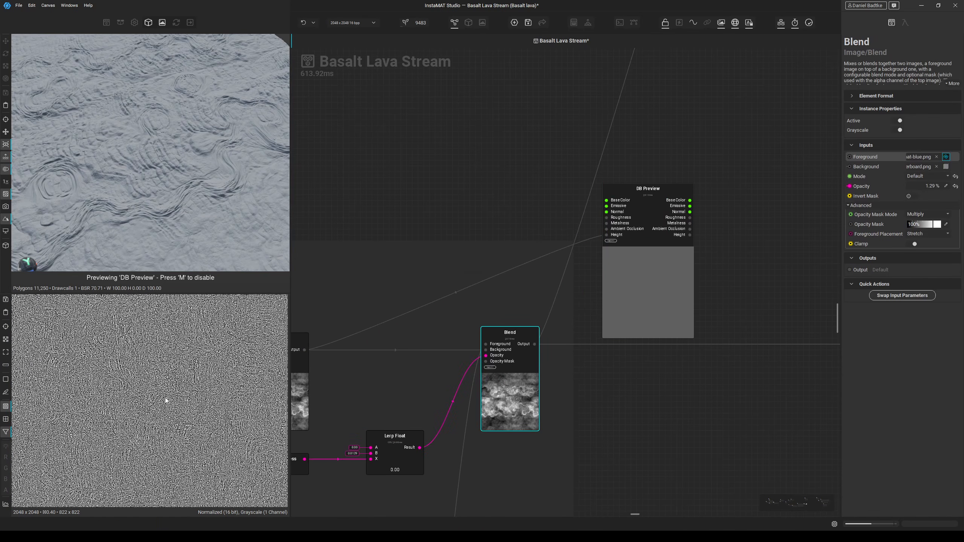
click(471, 396)
scroll(454, 422, down, 3)
middle_drag(387, 508, 774, 84)
middle_drag(359, 354, 614, 339)
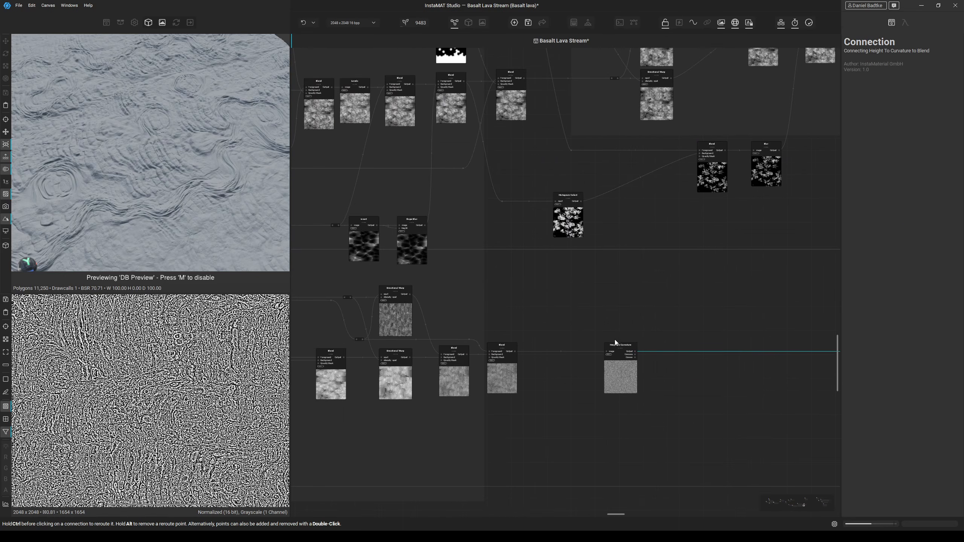
click(624, 371)
scroll(624, 370, up, 3)
scroll(575, 372, down, 4)
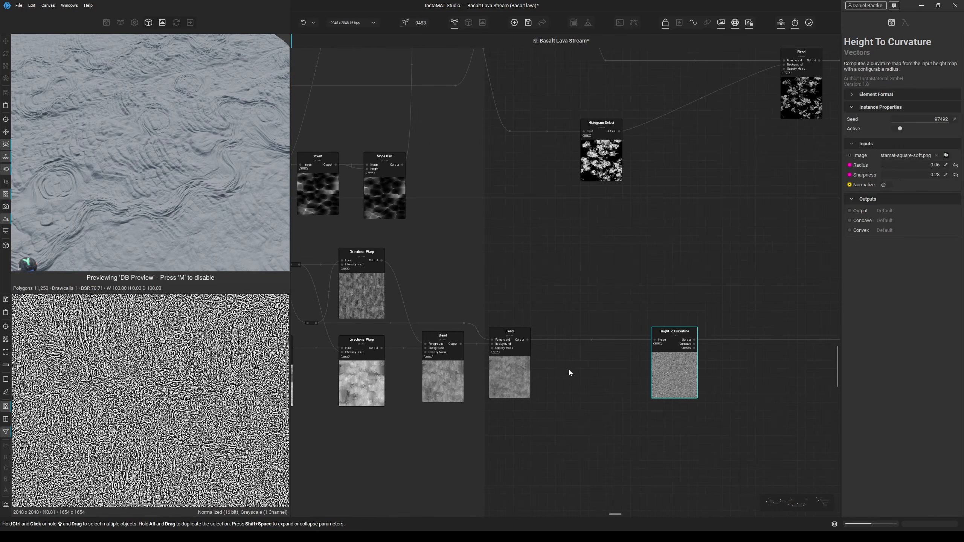
Inspect the upper Directional Warp's rerouted intensity map, noise input and warped output.
middle_drag(560, 373, 576, 371)
middle_drag(430, 377, 507, 370)
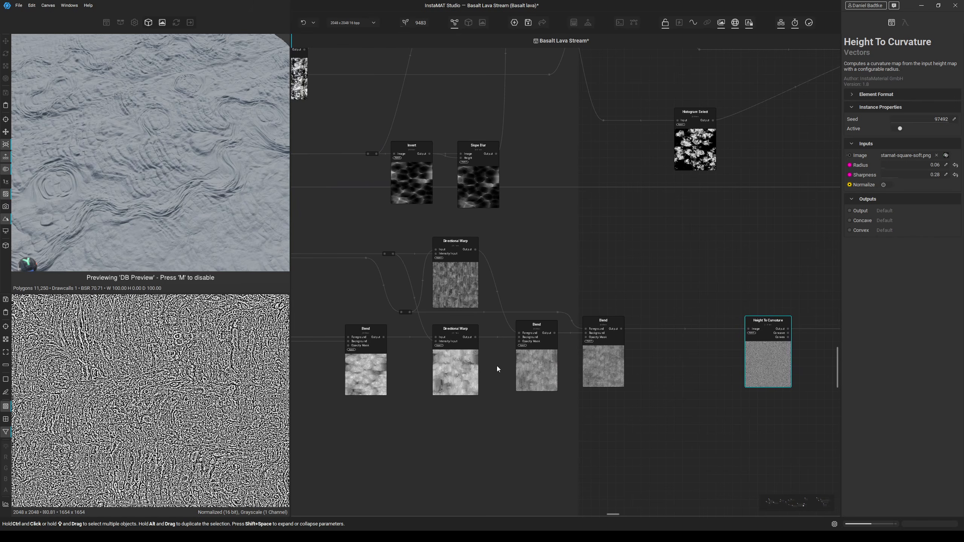
scroll(454, 345, down, 3)
middle_drag(456, 344, 668, 352)
scroll(659, 319, up, 5)
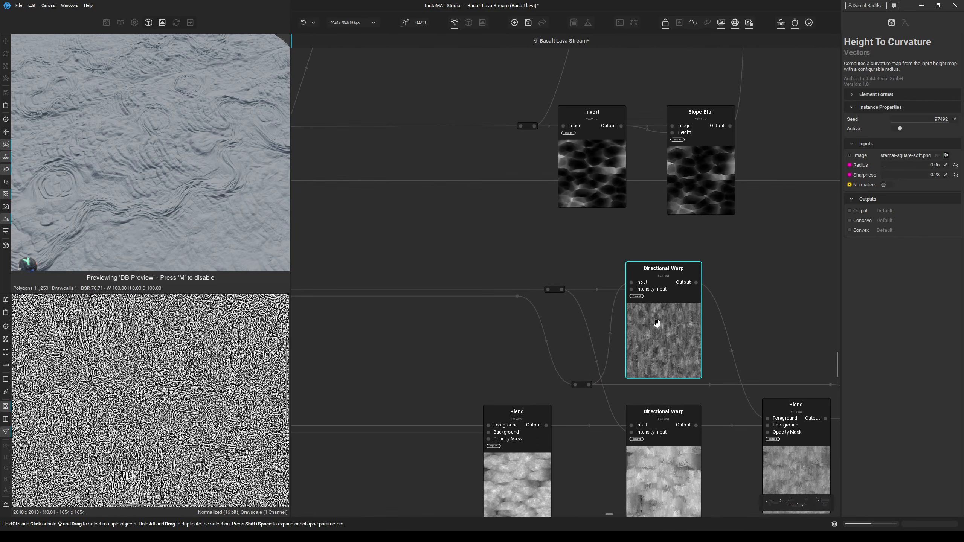
click(549, 293)
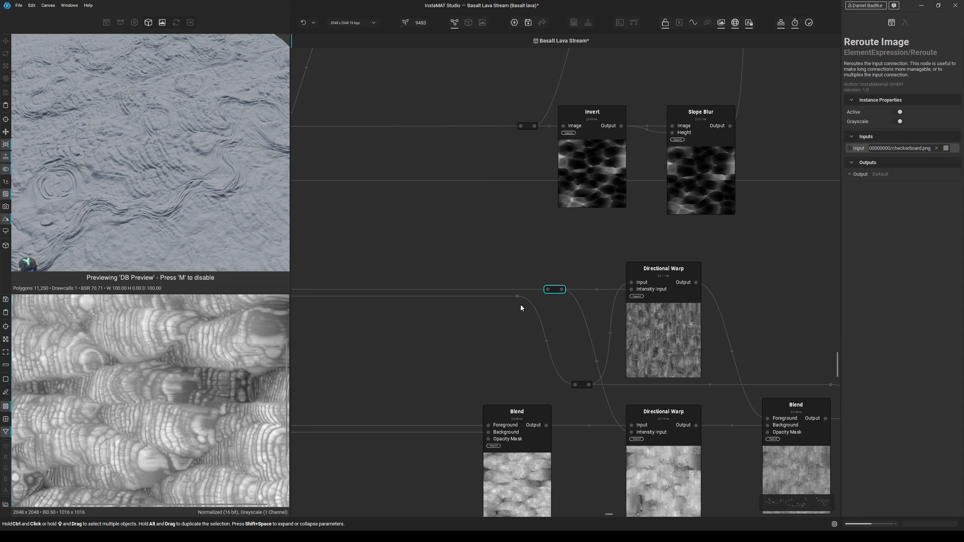
middle_drag(520, 304, 480, 304)
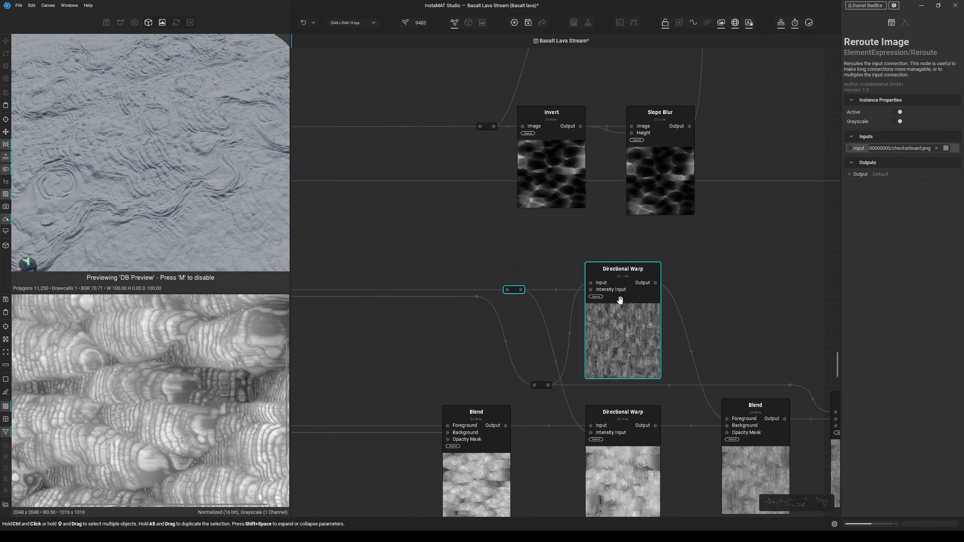
click(593, 283)
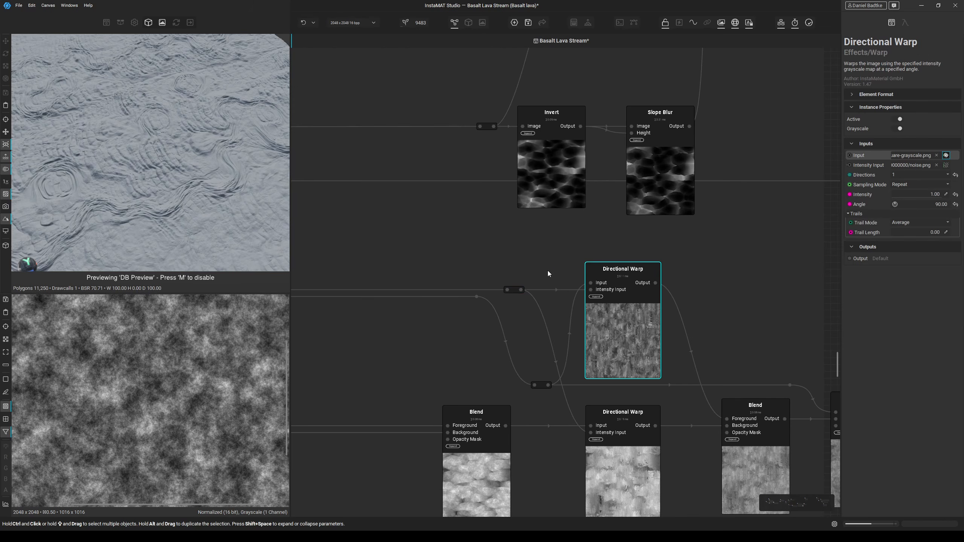
middle_drag(195, 396, 188, 380)
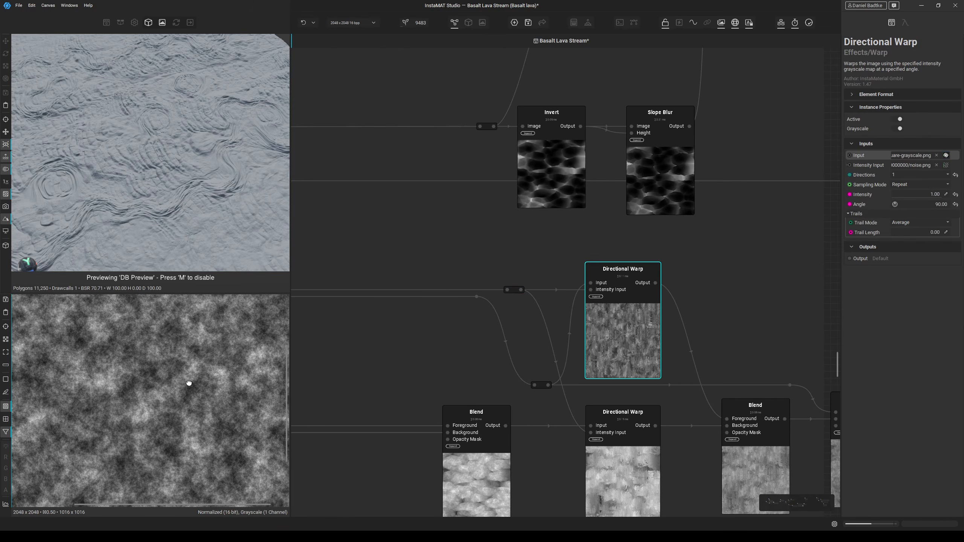
click(605, 333)
Inspect the output, foreground and background of the Multiply Blend feeding the lower Directional Warp.
middle_drag(364, 404, 357, 353)
click(462, 409)
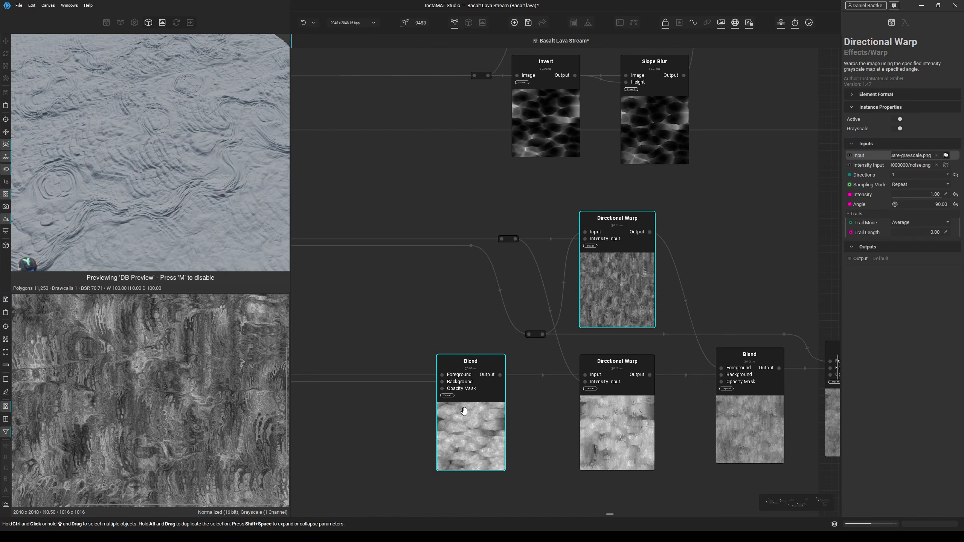
click(441, 375)
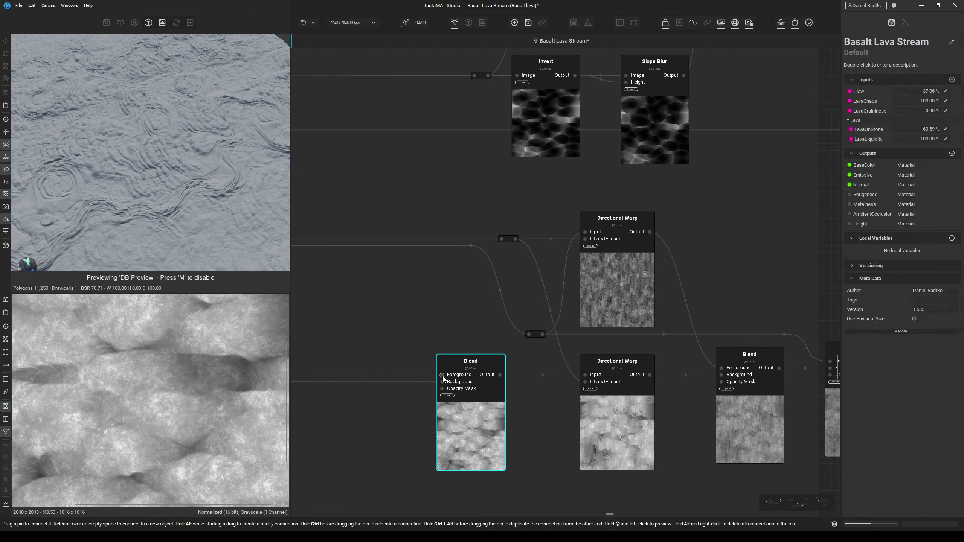
click(442, 381)
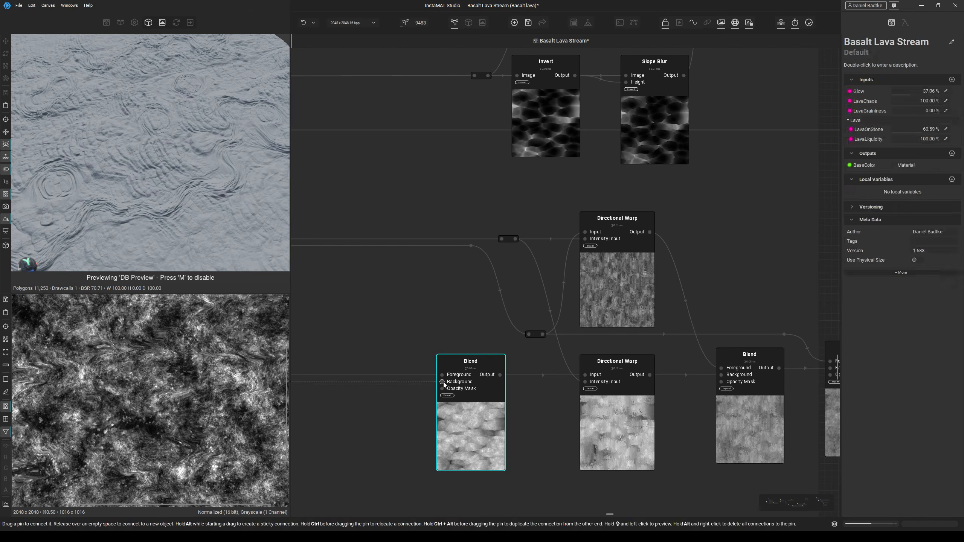
Inspect the lower Directional Warp's intensity input and output, and preview the Blend that combines both warps.
middle_drag(613, 437, 519, 433)
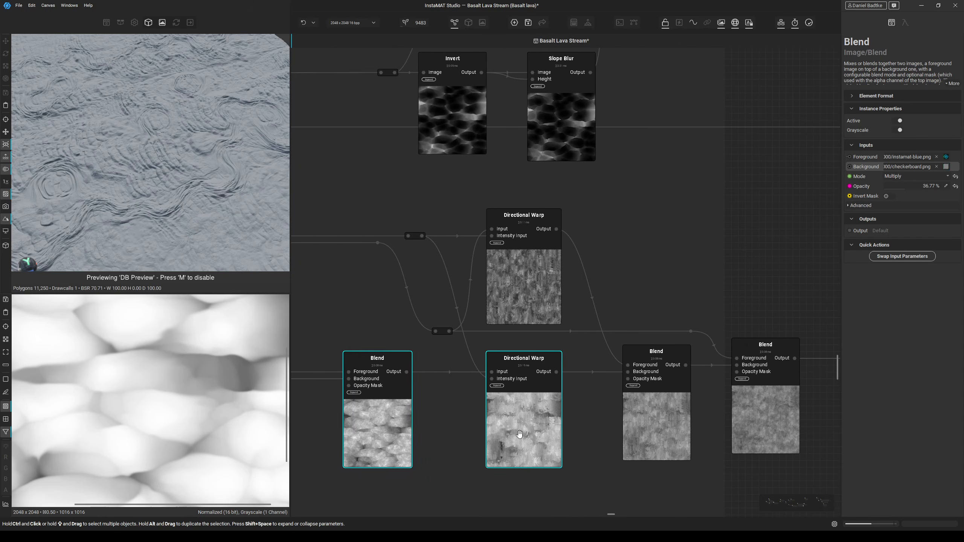
click(493, 379)
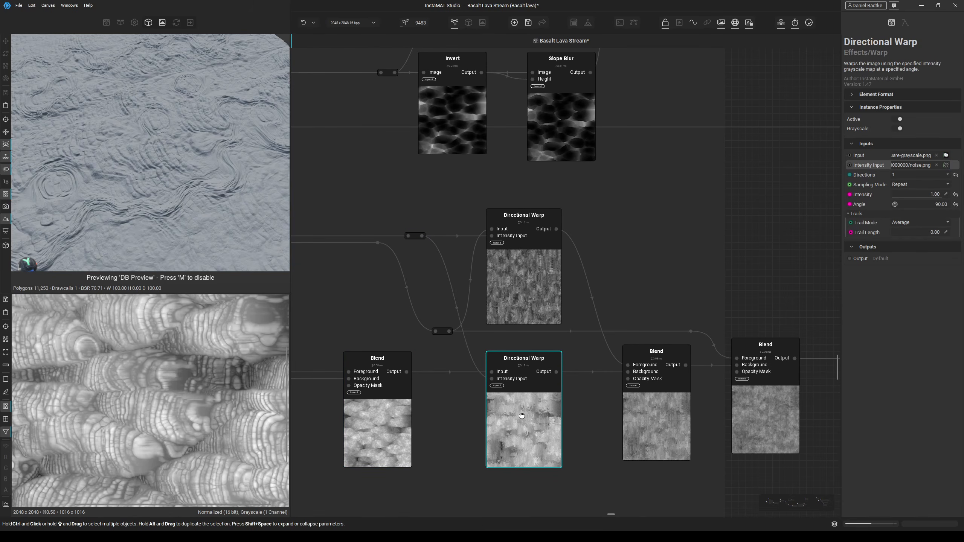
middle_drag(463, 435, 384, 445)
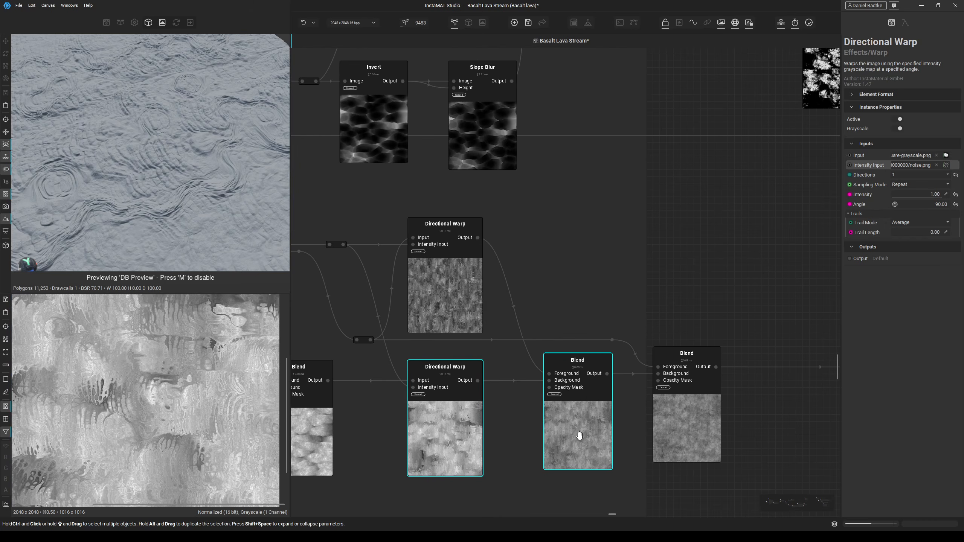
click(586, 433)
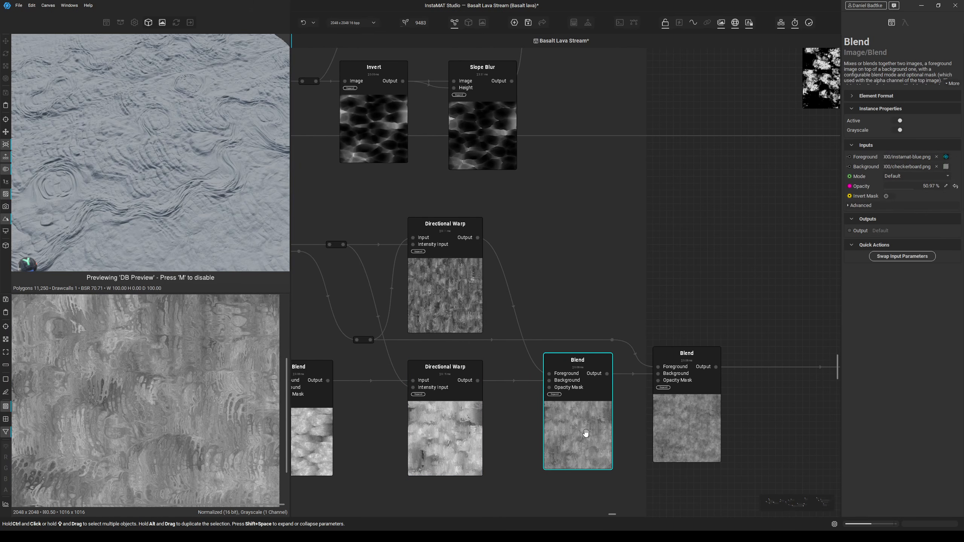
Inspect the settings of the final Blend after the two Directional Warps and preview its foreground input.
middle_drag(567, 441, 529, 436)
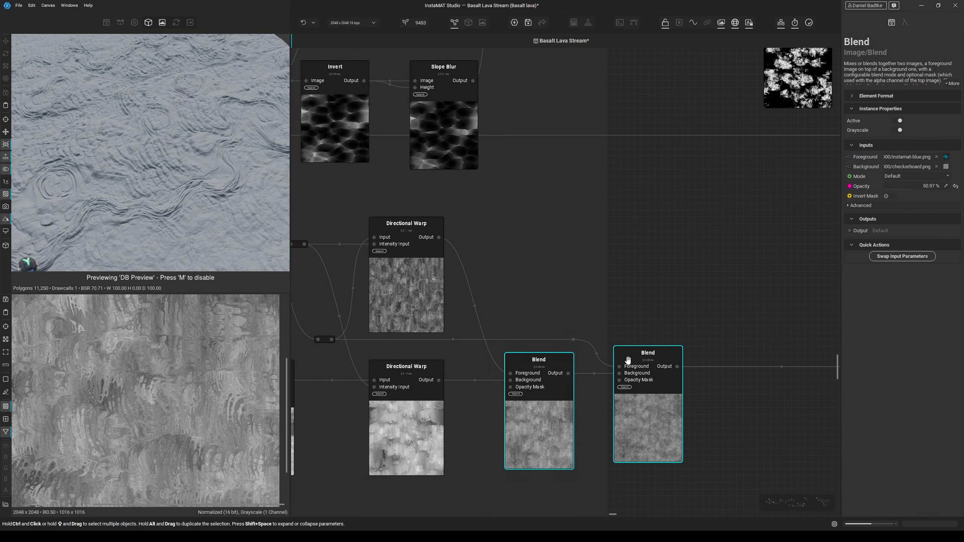
click(647, 417)
click(619, 366)
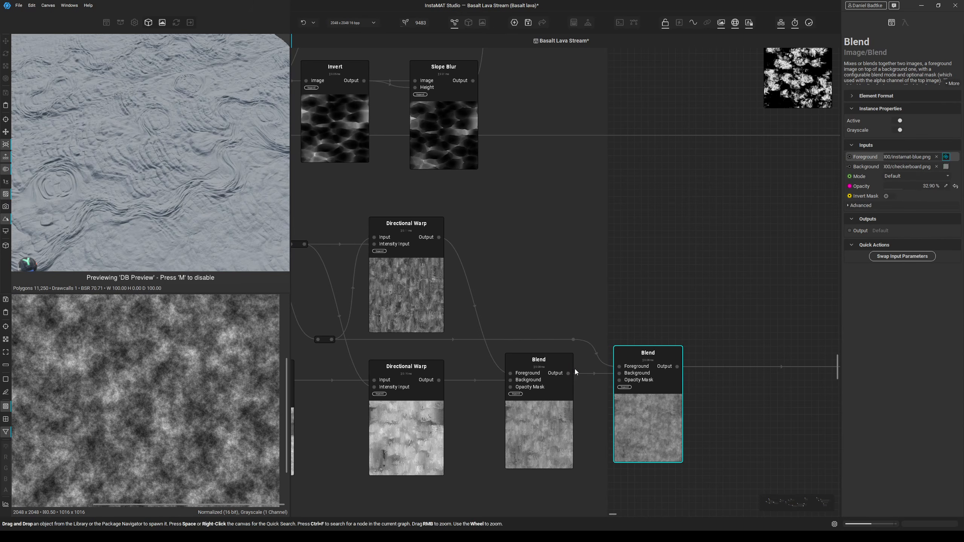
Inspect the Height To Curvature node's settings and preview its curvature output.
scroll(642, 386, down, 3)
middle_drag(643, 386, 425, 381)
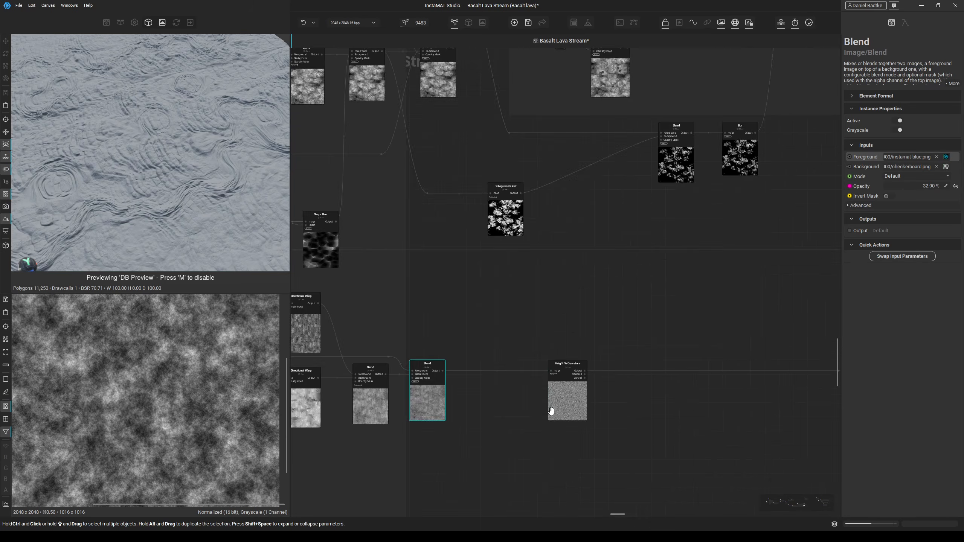
scroll(572, 397, up, 5)
middle_drag(572, 396, 501, 398)
click(502, 397)
click(538, 320)
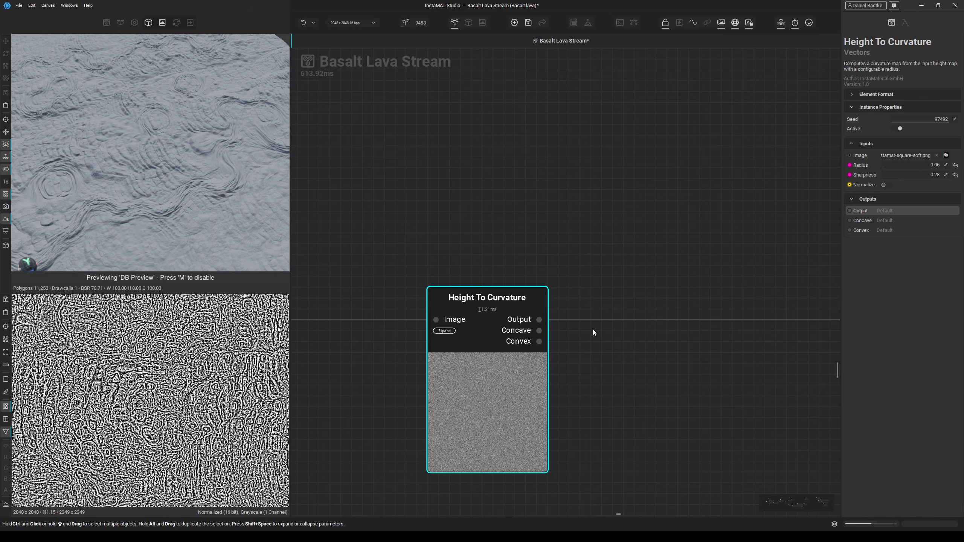
Trace the Height To Curvature output connection to the Blend controlled by Lava Graininess.
scroll(594, 333, down, 4)
middle_drag(655, 348, 426, 380)
click(610, 361)
scroll(610, 370, down, 3)
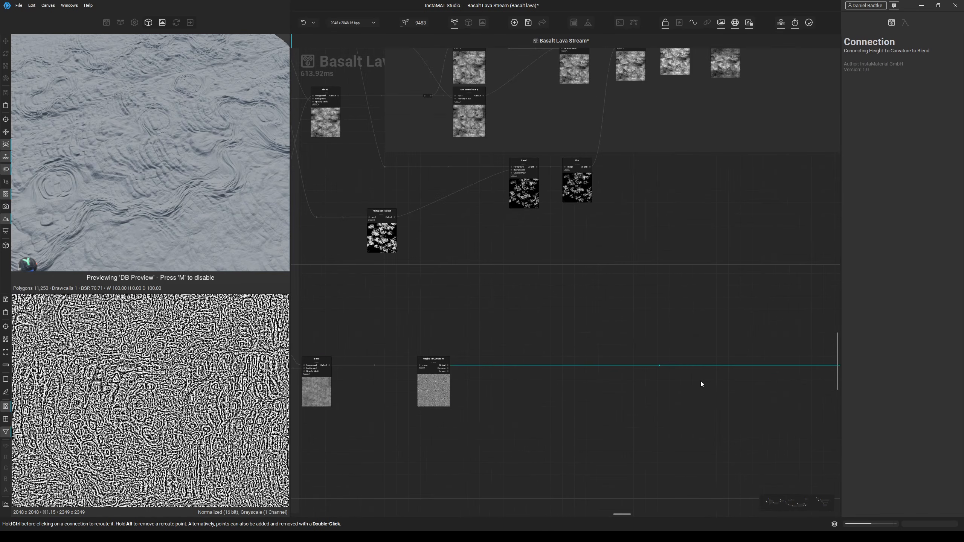
middle_drag(700, 381, 413, 511)
middle_drag(657, 110, 595, 312)
scroll(612, 242, up, 3)
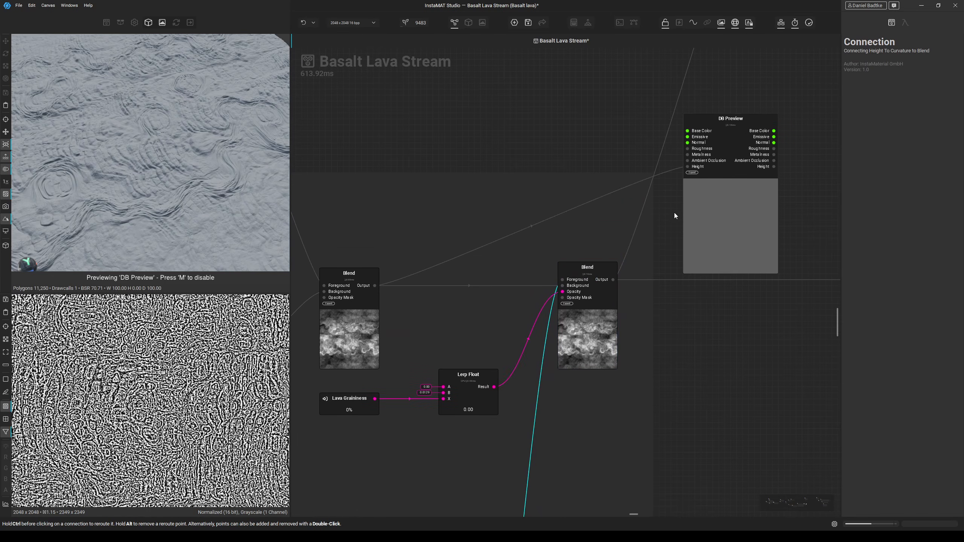
Move the DB Preview node beside the graininess Blend and connect that Blend's output to its Height input.
drag(704, 242, 710, 325)
scroll(621, 254, up, 1)
click(608, 286)
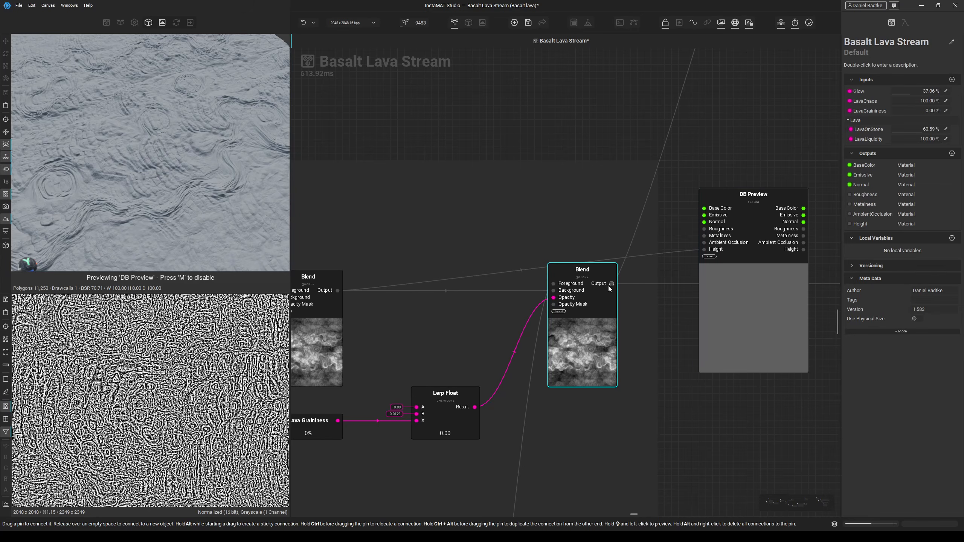
drag(609, 286, 704, 250)
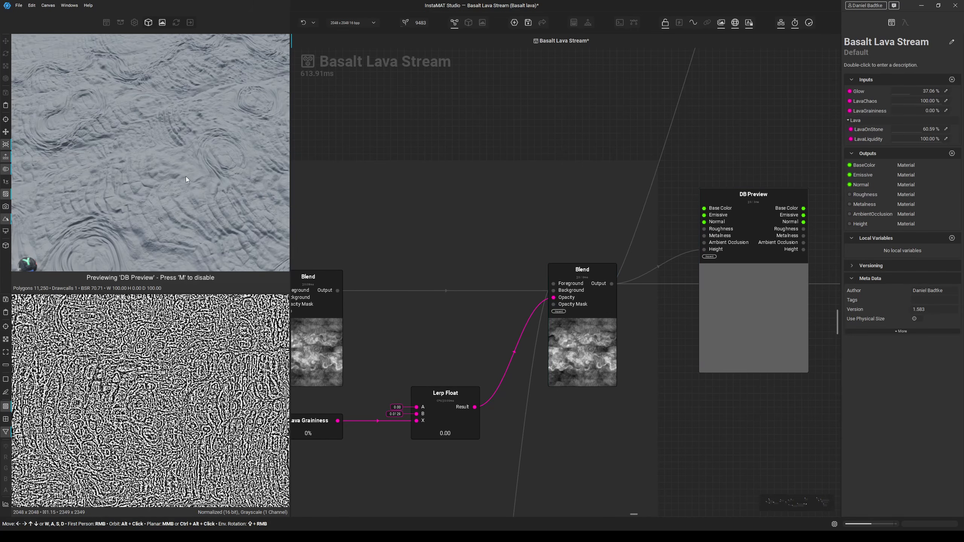
Set the Lava Graininess input to 100%.
middle_drag(366, 310, 433, 301)
click(379, 419)
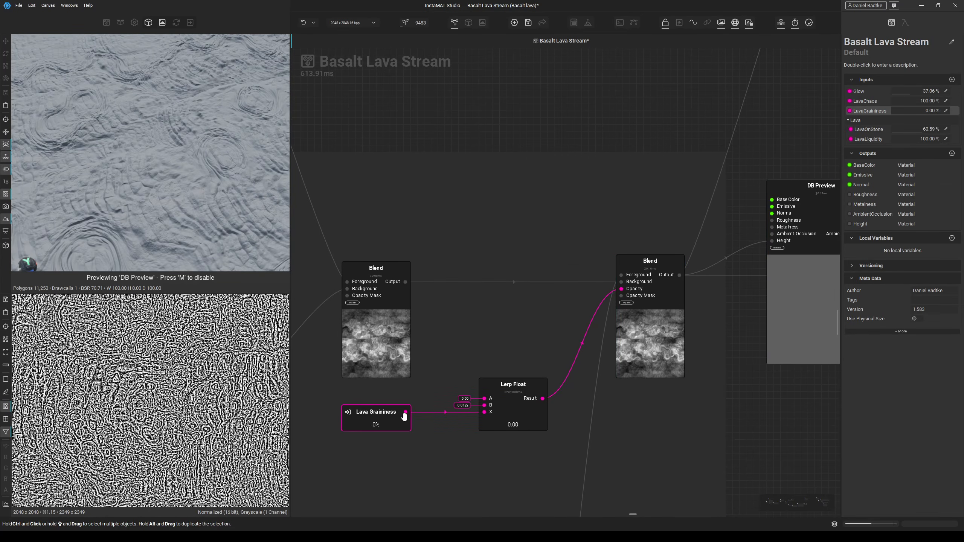
drag(900, 110, 963, 115)
Connect the Blend preceding the graininess Blend to DB Preview's Height input and lower Lava Graininess to its minimum.
drag(405, 282, 685, 278)
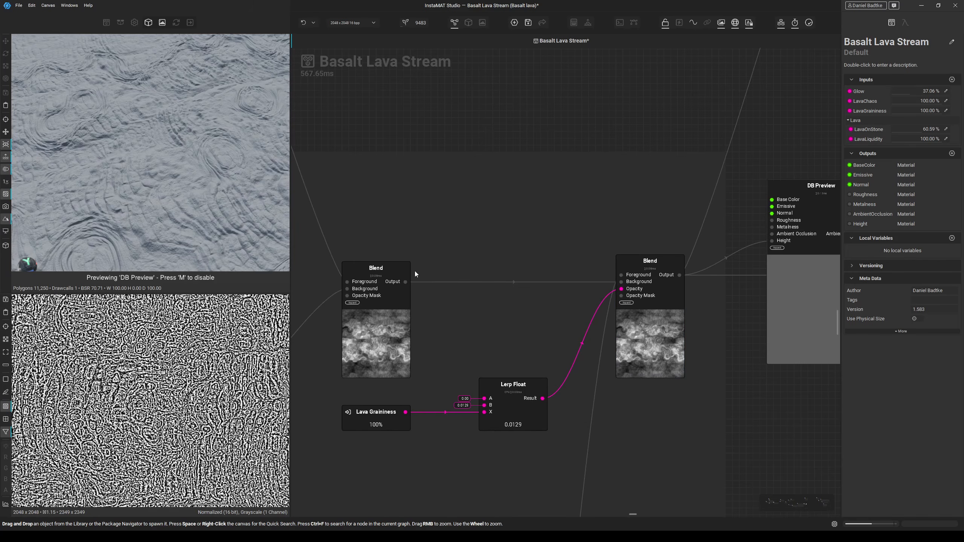
drag(405, 282, 769, 241)
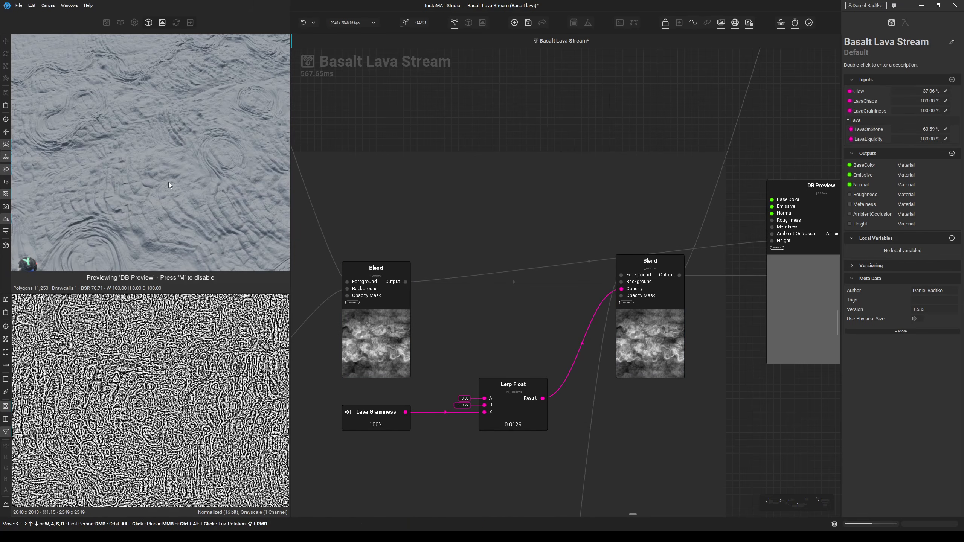
click(386, 410)
drag(923, 114, 579, 113)
Move the DB Preview node away from the graininess stage to the empty area above, near the next group of nodes.
middle_drag(615, 129, 497, 186)
scroll(504, 186, down, 5)
middle_drag(672, 110, 599, 279)
scroll(599, 279, down, 1)
scroll(586, 284, down, 2)
drag(535, 373, 652, 142)
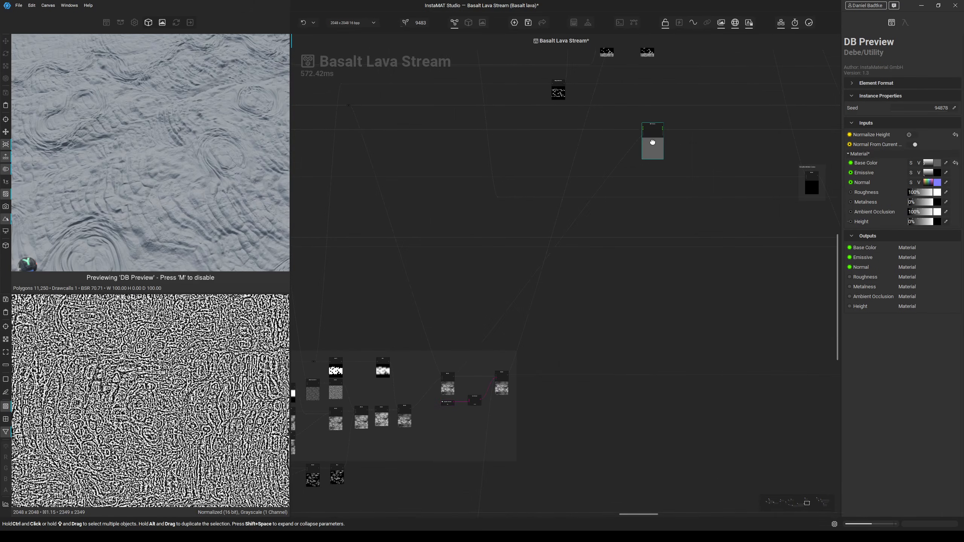
Move the DB Preview node to the open space below the Levels node, near the Final Basalt Output group.
middle_drag(652, 142, 578, 362)
drag(578, 362, 591, 293)
scroll(562, 243, up, 6)
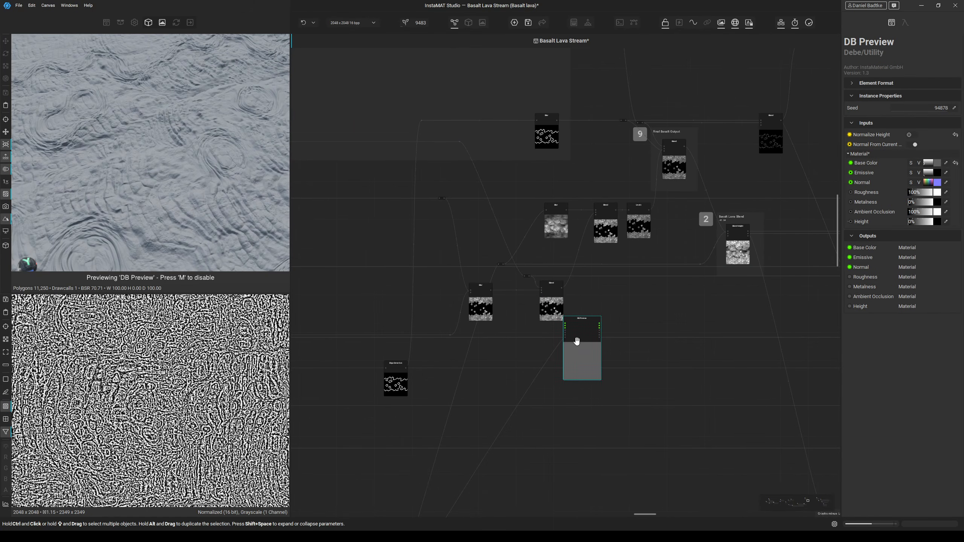
middle_drag(555, 228, 521, 243)
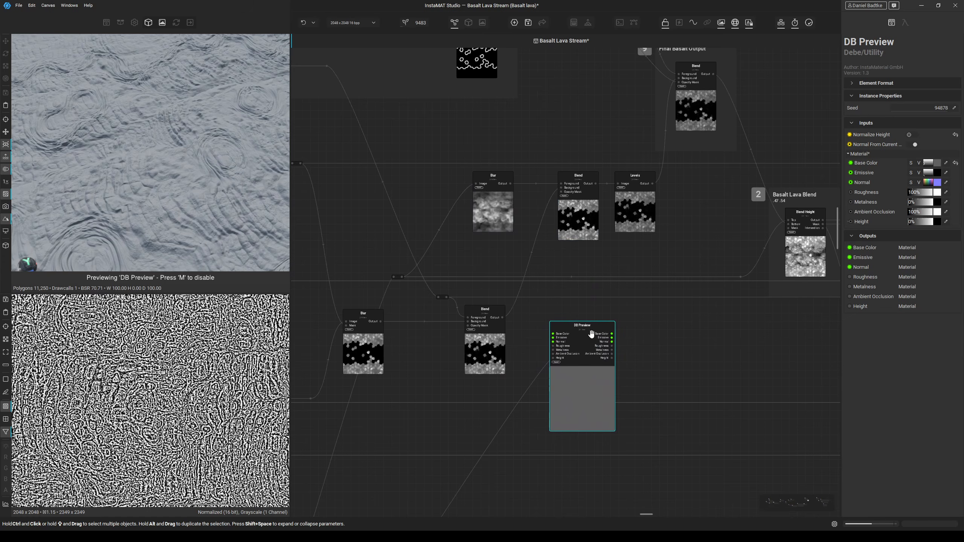
drag(574, 323, 611, 322)
Preview the Subtract Blend between Blur and Levels, and move DB Preview further away from the Blend nodes.
click(587, 213)
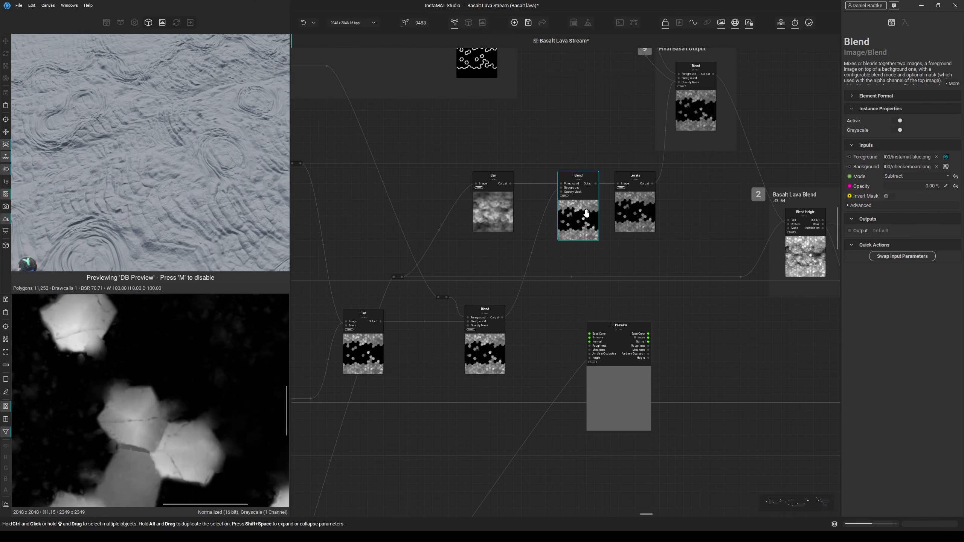
scroll(586, 213, up, 2)
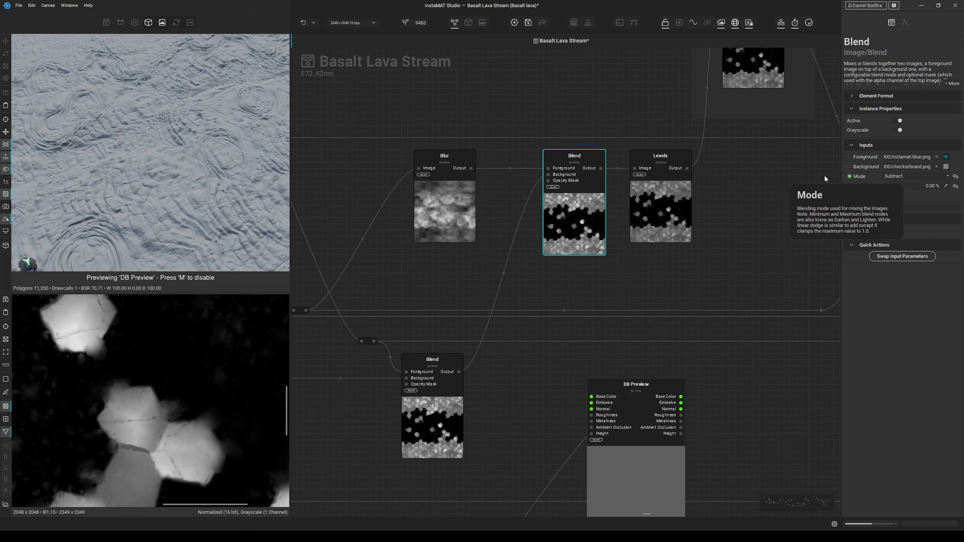
middle_drag(669, 215, 676, 232)
middle_drag(627, 290, 593, 242)
drag(603, 424, 659, 424)
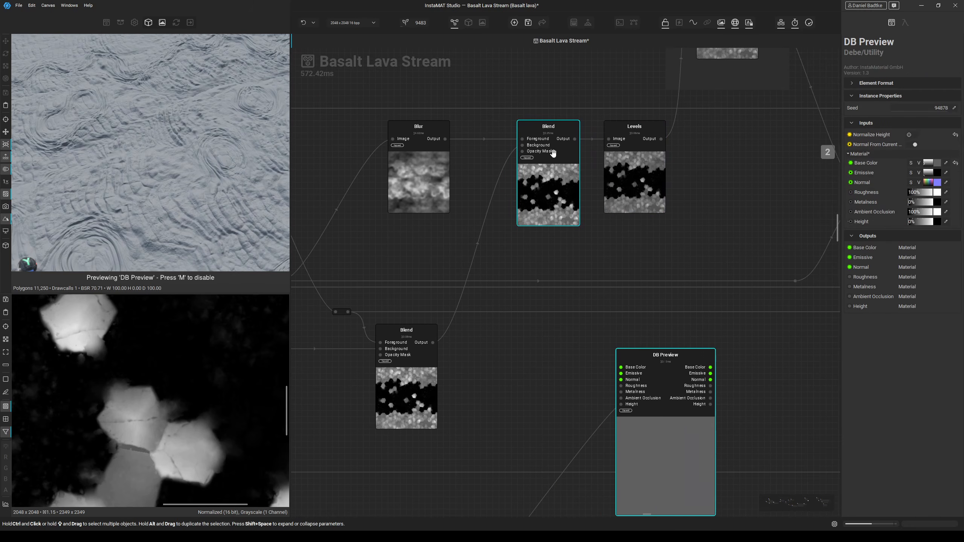
Try to bypass the Subtract Blend by connecting the Blur's output directly to the Levels image input.
middle_drag(551, 212, 558, 253)
drag(451, 179, 615, 179)
drag(558, 212, 558, 242)
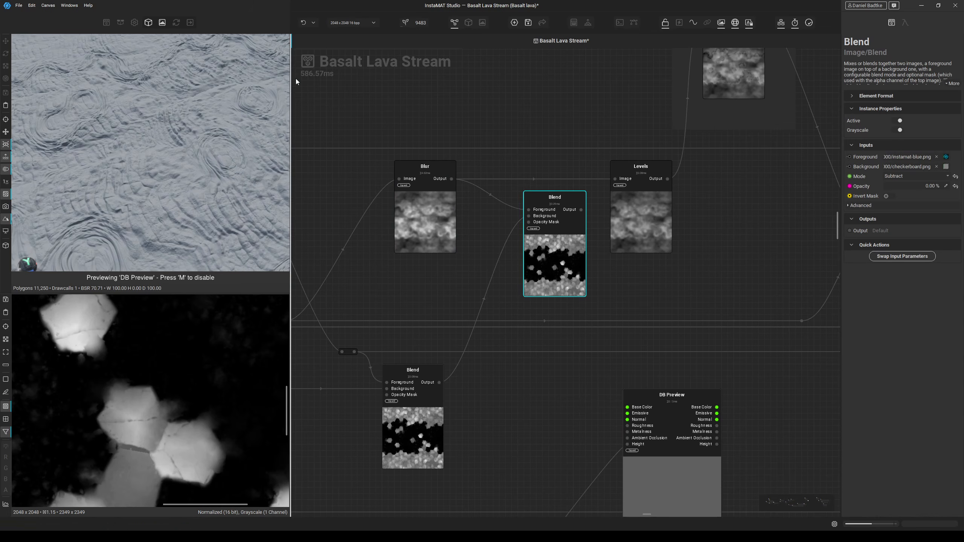
key(ctrl+z)
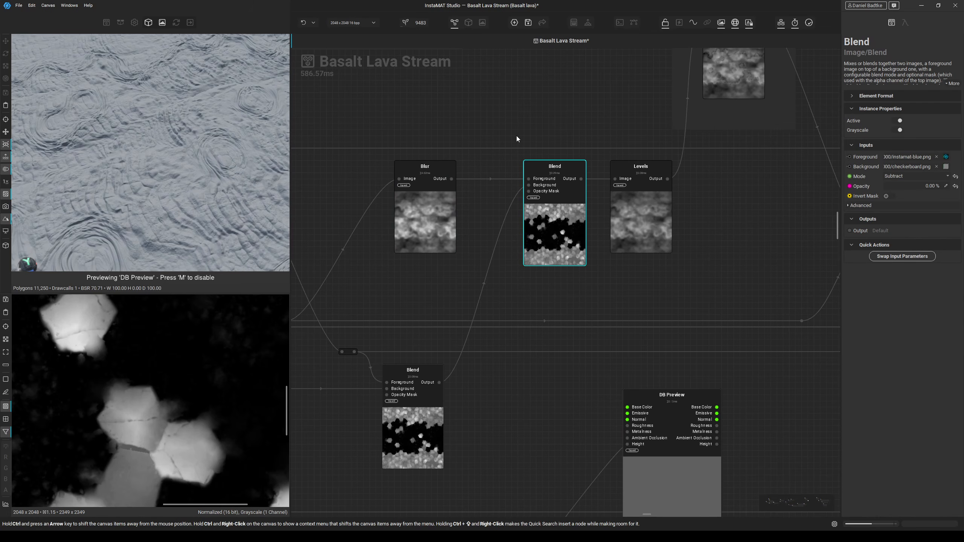
drag(561, 224, 563, 219)
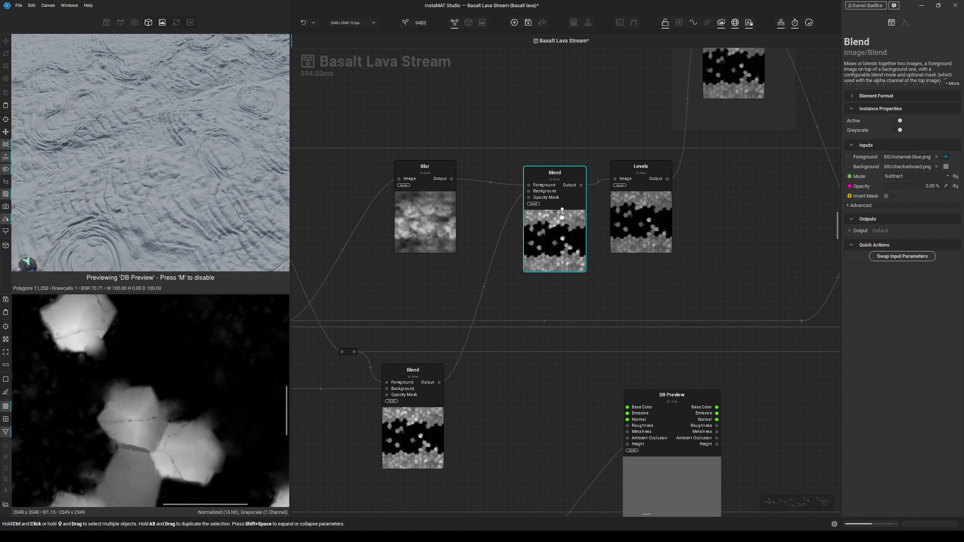
Connect the lower Blend's output directly to the Levels node and delete the bypassed Subtract Blend and its Blur.
drag(439, 382, 617, 179)
middle_drag(610, 123, 564, 163)
drag(502, 296, 503, 274)
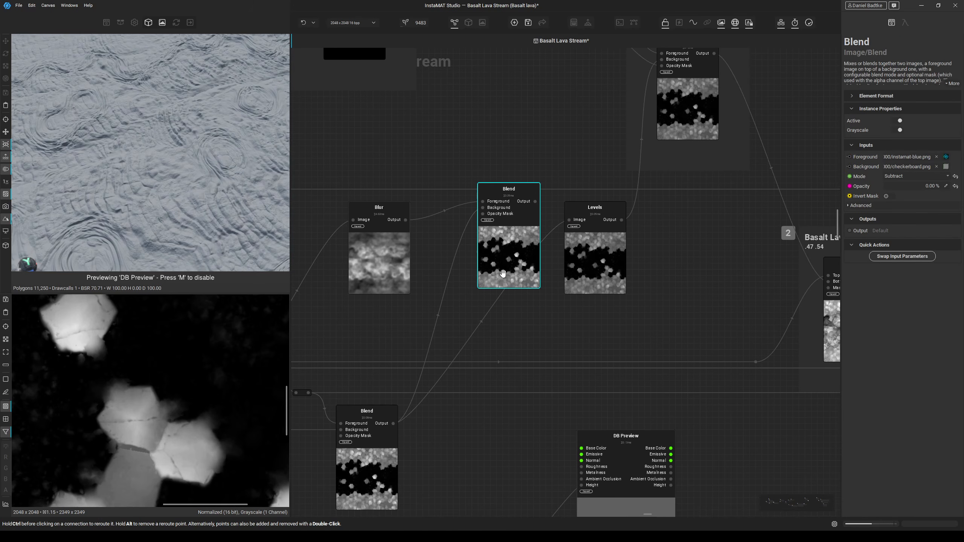
key(Delete)
click(392, 256)
key(Delete)
scroll(457, 242, down, 3)
middle_drag(492, 298, 475, 254)
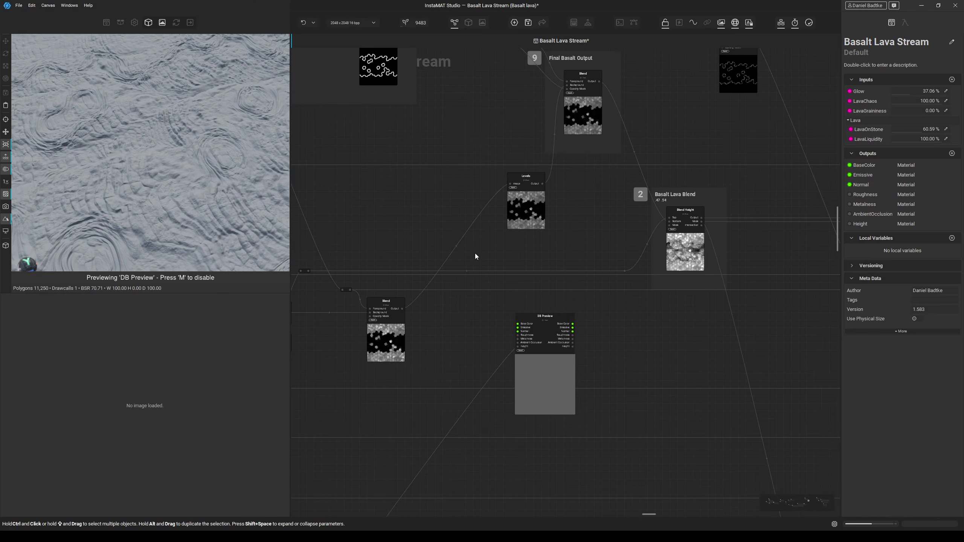
Place the Levels node beside the Blend that feeds it, with DB Preview close by, and preview the Levels image.
drag(524, 355, 595, 344)
middle_drag(595, 343, 554, 383)
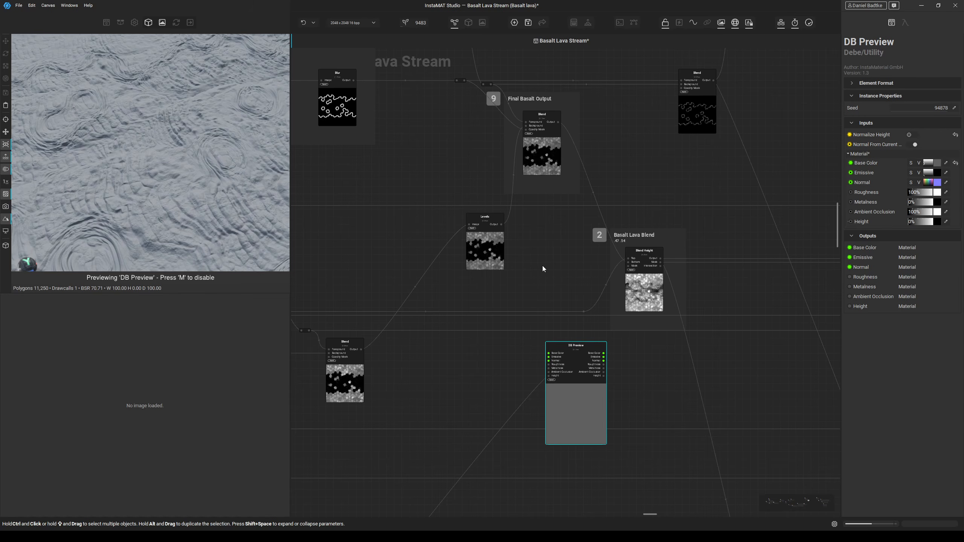
drag(491, 253, 419, 373)
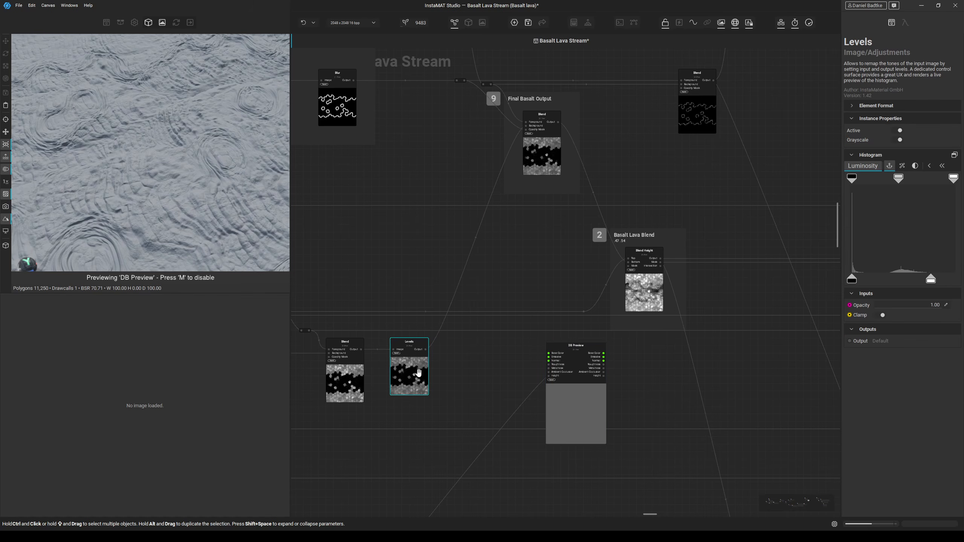
drag(576, 404, 528, 397)
scroll(436, 349, up, 2)
double_click(420, 370)
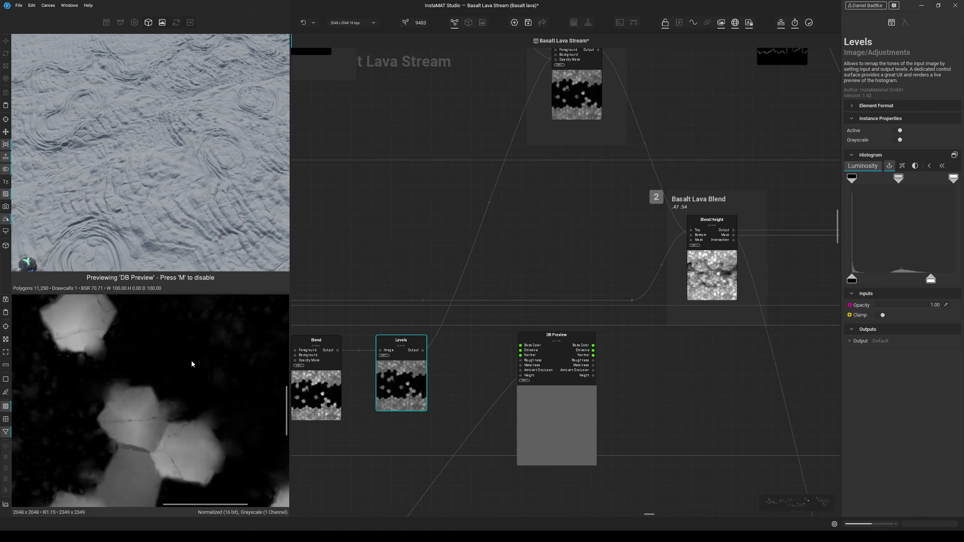
Connect the Blend's output to DB Preview's Height to view the relief in 3D, and replace it with the Levels output.
scroll(191, 363, down, 2)
middle_drag(371, 364, 425, 358)
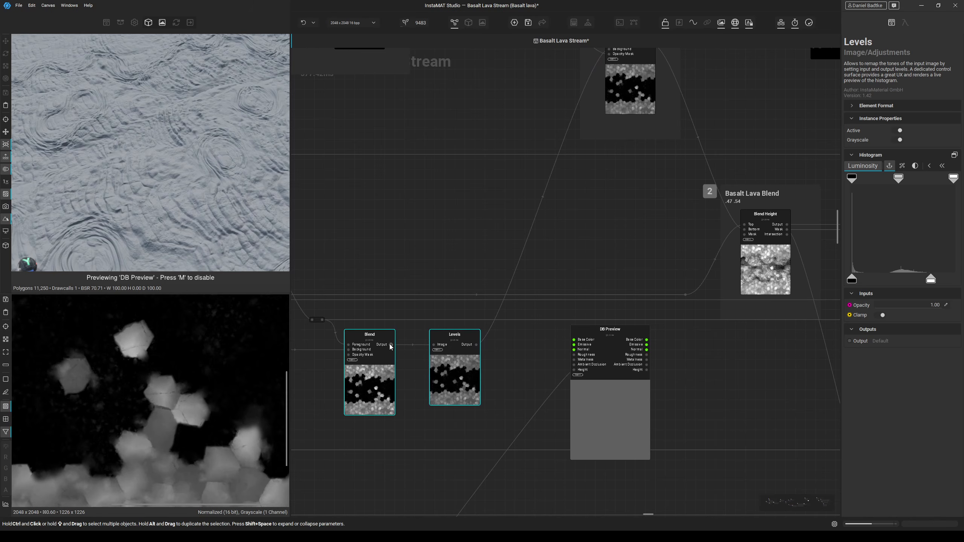
drag(390, 347, 574, 369)
alt+drag(178, 175, 201, 196)
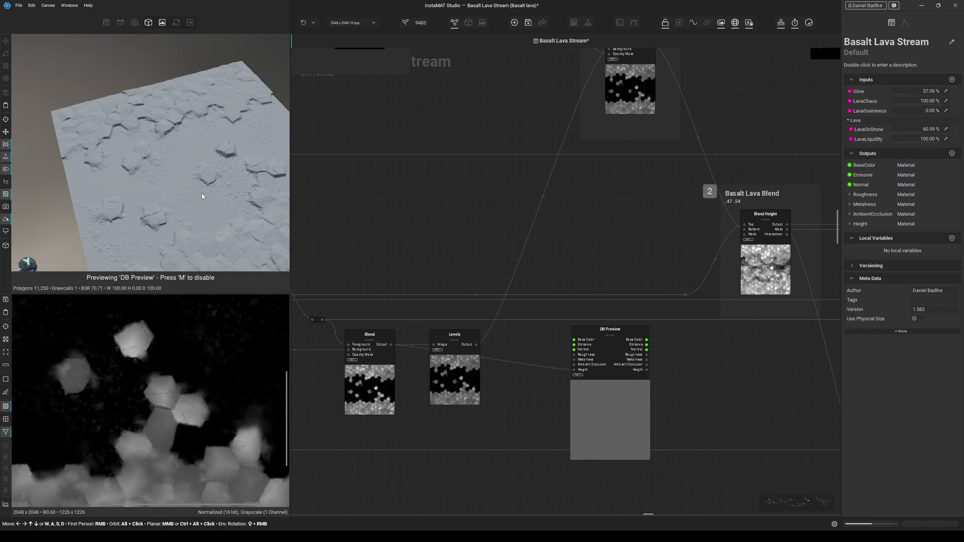
middle_drag(209, 184, 193, 163)
scroll(475, 328, up, 1)
drag(476, 346, 589, 375)
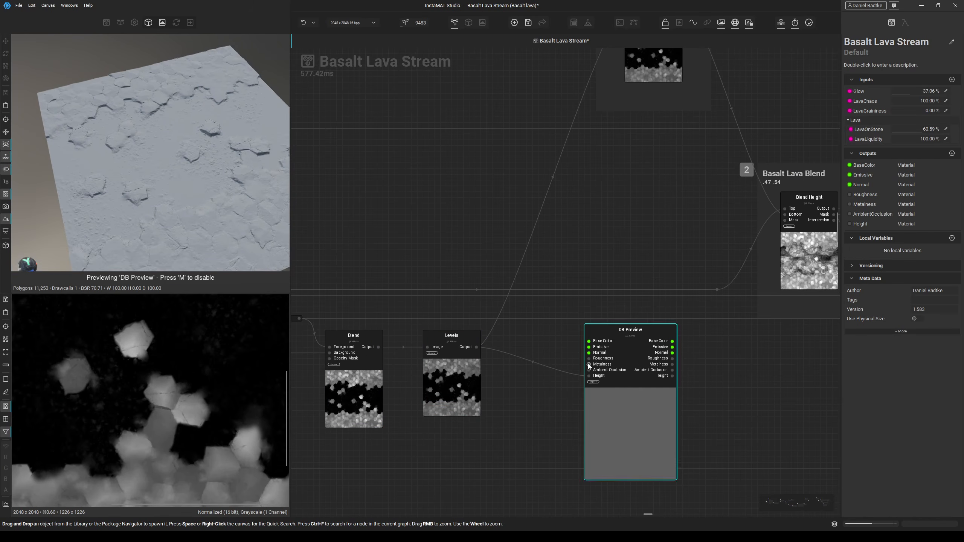
Move DB Preview up beside the Final Basalt Output group.
middle_drag(578, 276, 493, 378)
scroll(492, 379, down, 2)
drag(547, 454, 645, 237)
middle_drag(642, 245, 601, 327)
drag(606, 317, 616, 214)
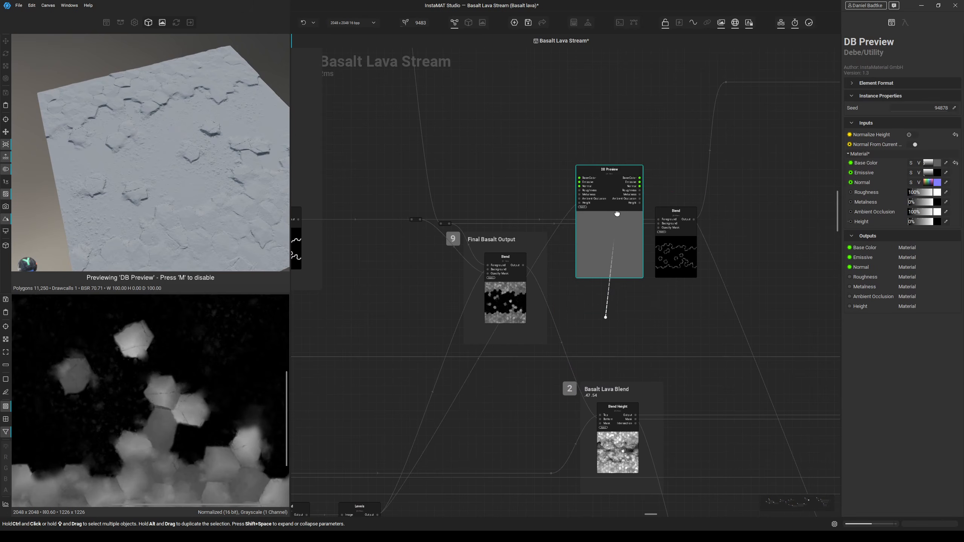
scroll(607, 212, up, 3)
Examine the Final Basalt Output Blend by previewing its foreground, its result and its opacity mask.
click(414, 315)
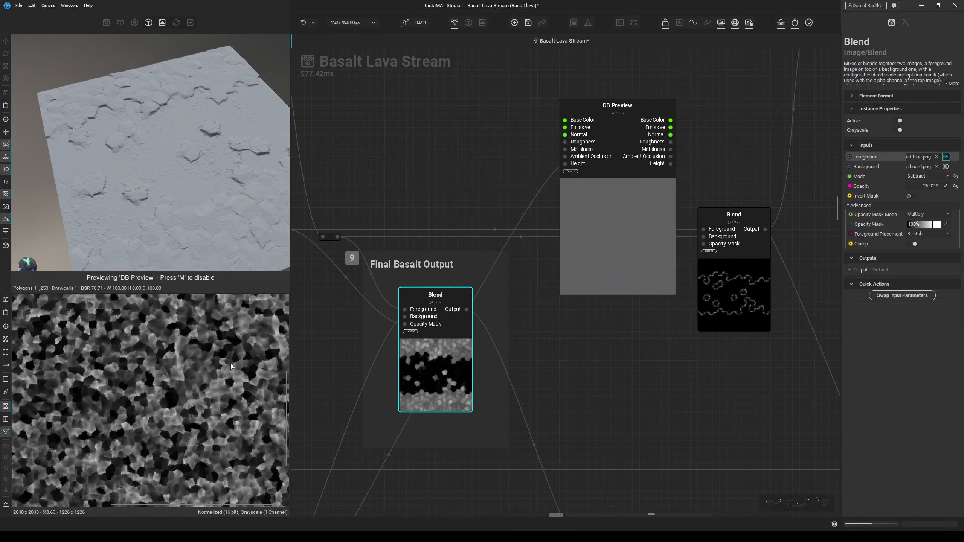
scroll(368, 336, down, 2)
middle_drag(376, 348, 512, 372)
scroll(496, 266, down, 2)
middle_drag(515, 275, 535, 306)
scroll(536, 344, up, 3)
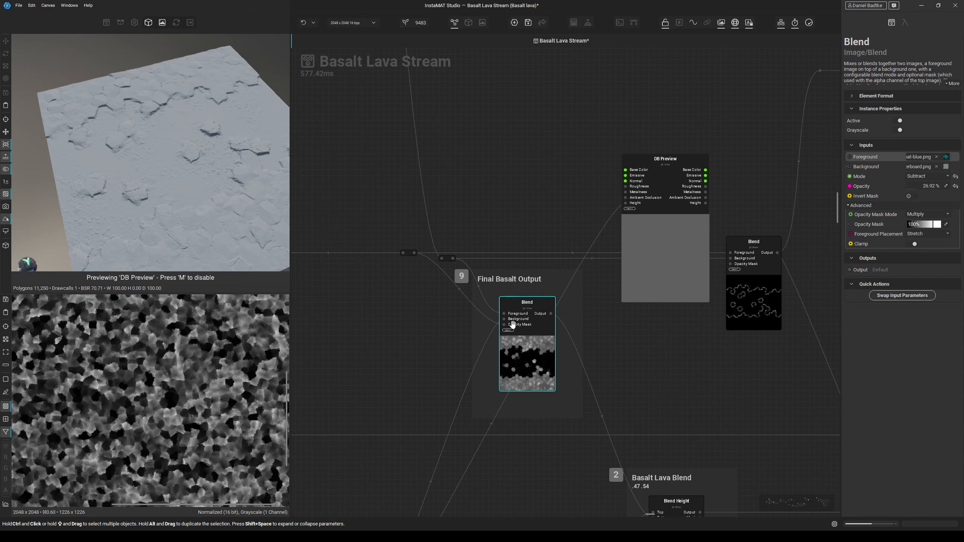
double_click(514, 362)
scroll(157, 346, up, 1)
middle_drag(157, 347, 213, 388)
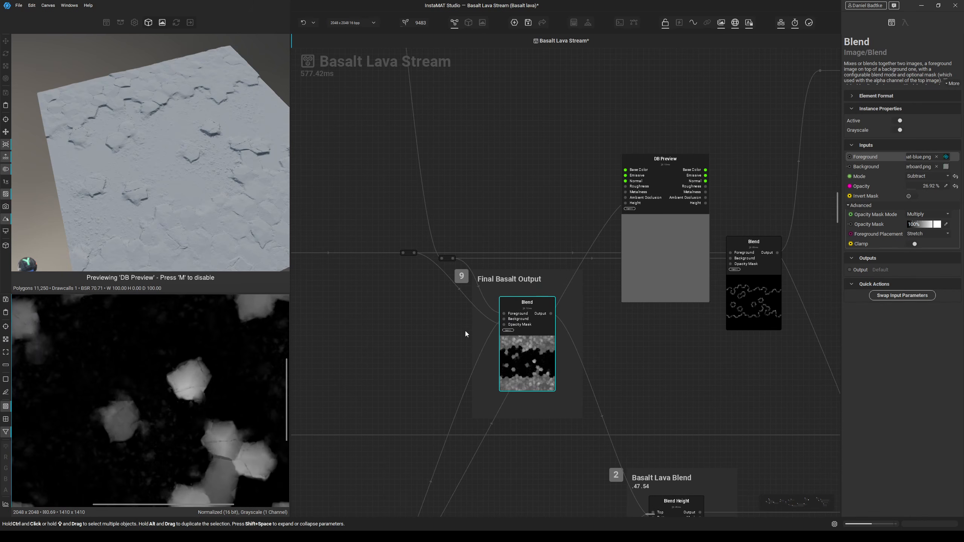
click(504, 324)
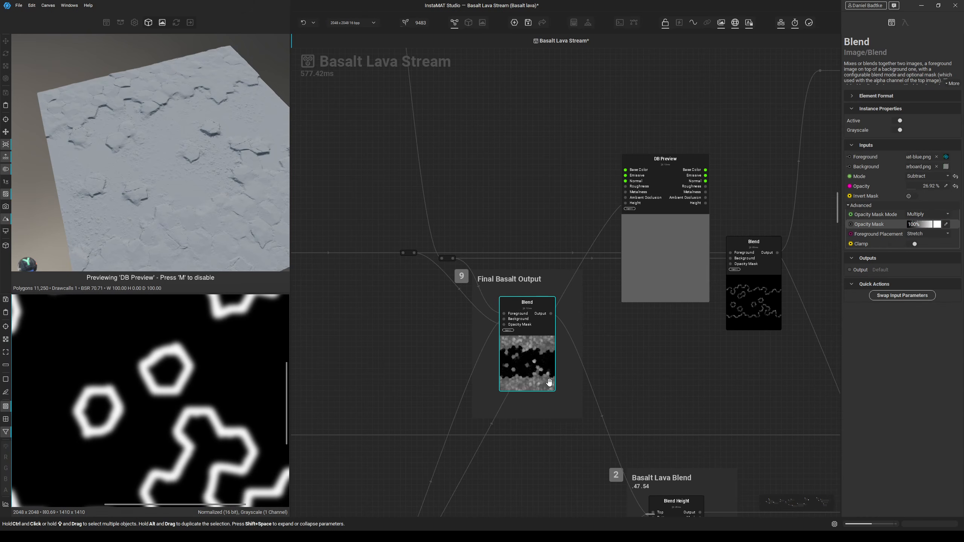
Trace the final Blend's foreground connection back to the Lava Edge Details nodes and preview the Voronoi Pattern at their start.
scroll(170, 403, down, 3)
middle_drag(524, 390, 564, 401)
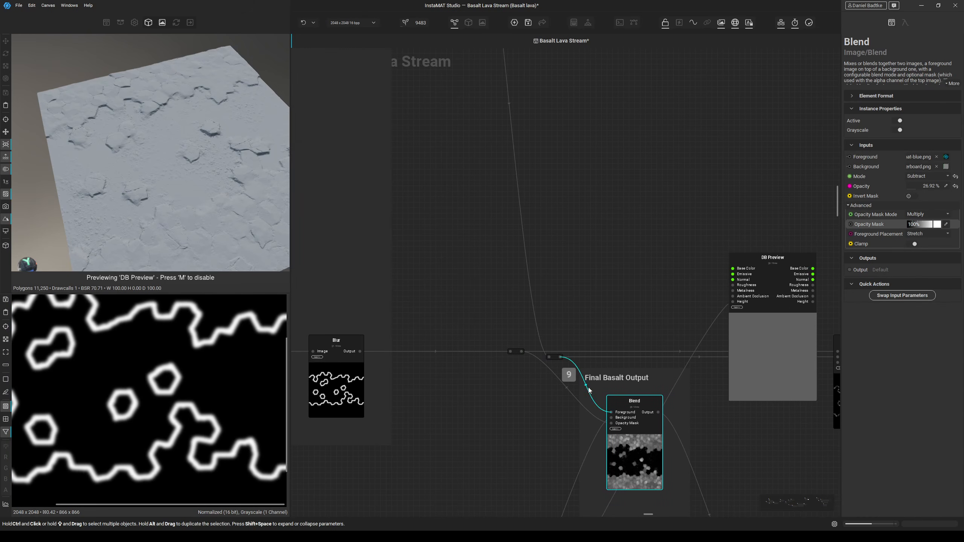
middle_drag(593, 333, 609, 352)
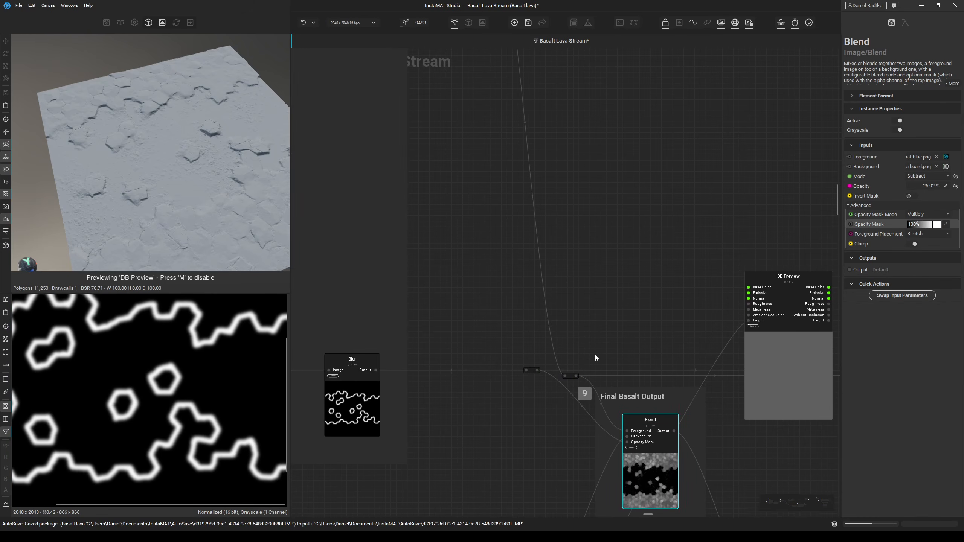
scroll(574, 313, down, 1)
scroll(575, 314, down, 1)
middle_drag(565, 265, 606, 398)
middle_drag(530, 230, 699, 354)
scroll(564, 275, up, 4)
click(564, 276)
scroll(546, 300, down, 5)
middle_drag(522, 329, 765, 329)
middle_drag(603, 357, 803, 267)
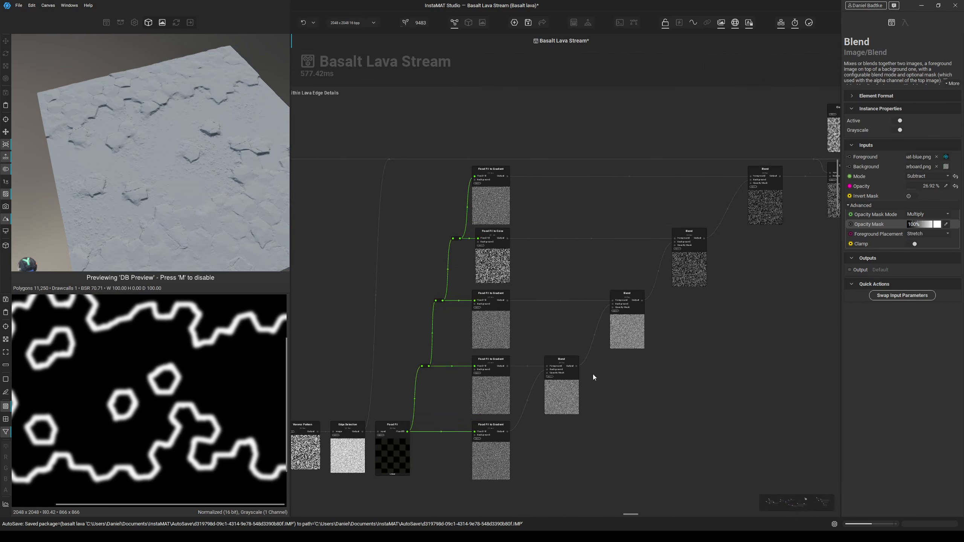
middle_drag(593, 373, 739, 287)
scroll(451, 361, up, 4)
click(451, 361)
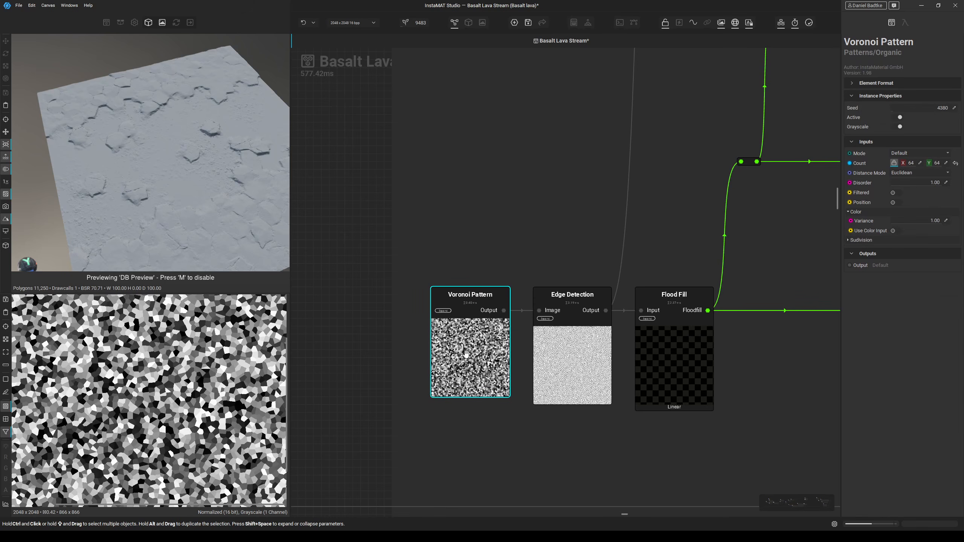
Examine the Edge Detection and Flood Fill nodes that follow the Voronoi Pattern.
middle_drag(473, 349, 340, 346)
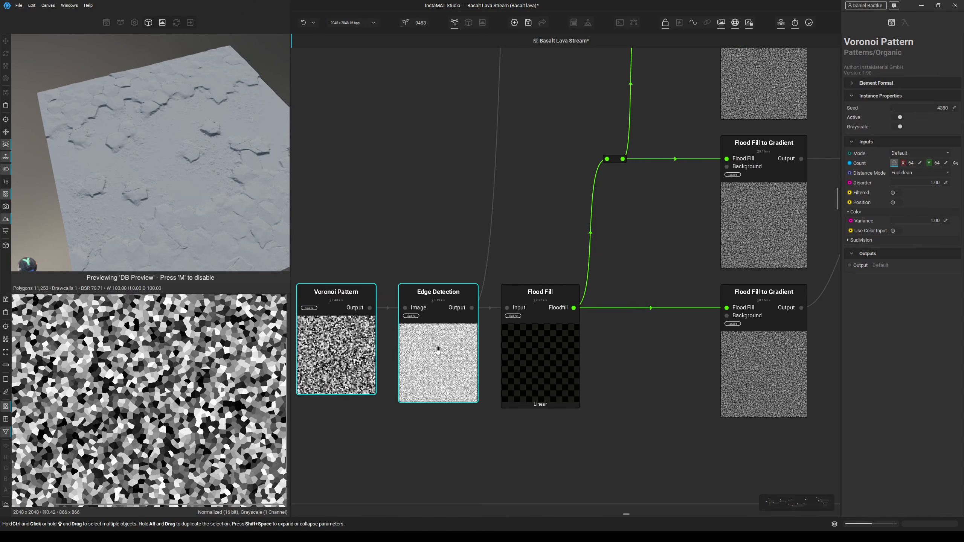
click(439, 344)
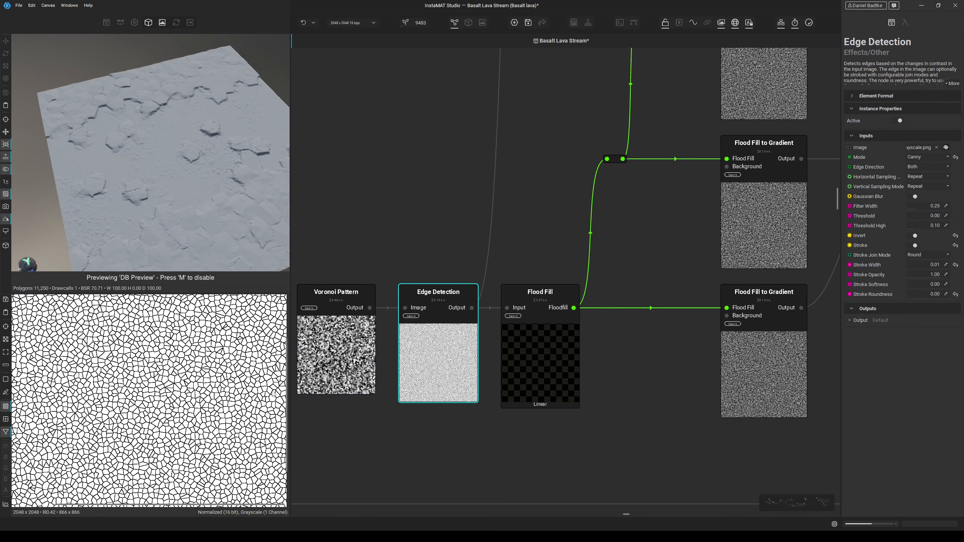
middle_drag(439, 344, 362, 354)
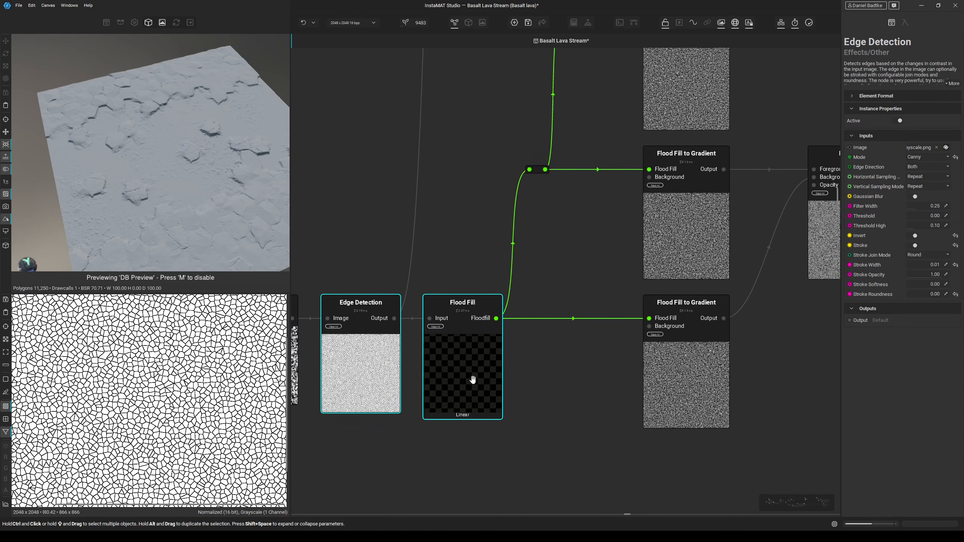
click(473, 380)
middle_drag(519, 373, 436, 381)
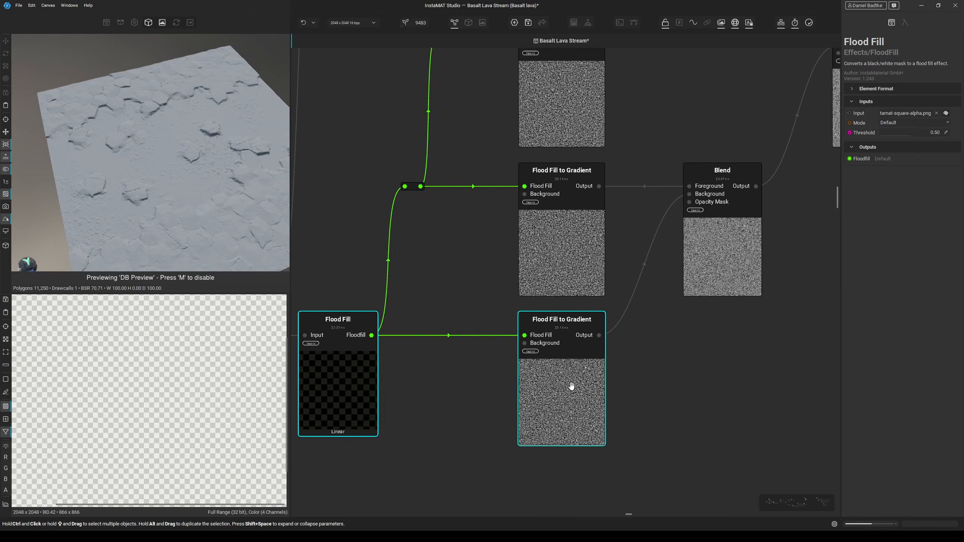
Compare the images and settings of the three lower Flood Fill to Gradient nodes fed by the Flood Fill.
middle_drag(575, 382, 488, 404)
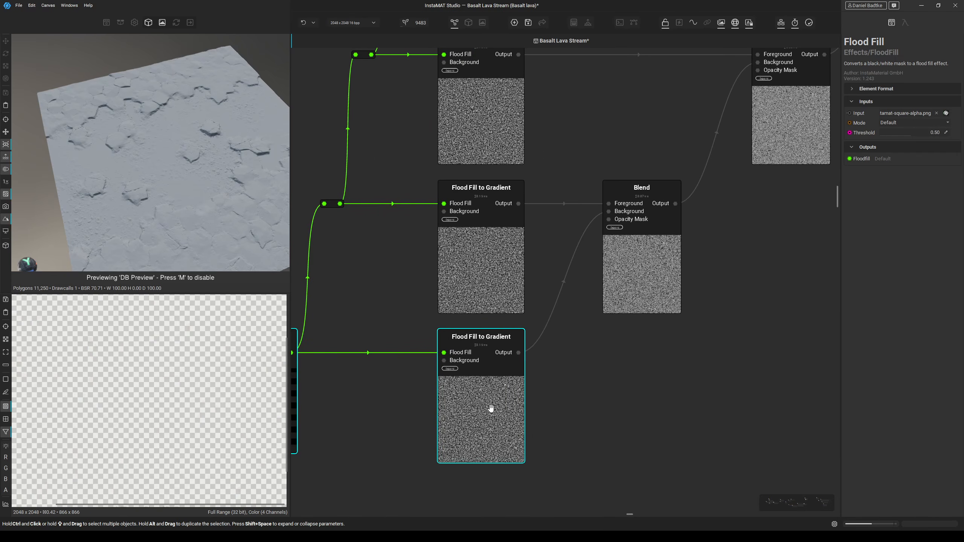
click(491, 407)
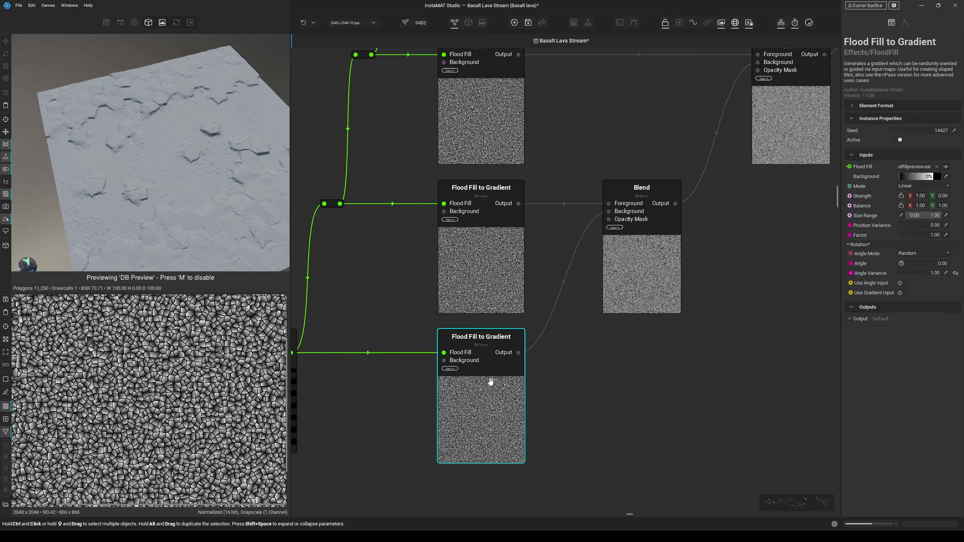
middle_drag(491, 394, 489, 401)
scroll(489, 400, down, 2)
click(478, 341)
click(483, 242)
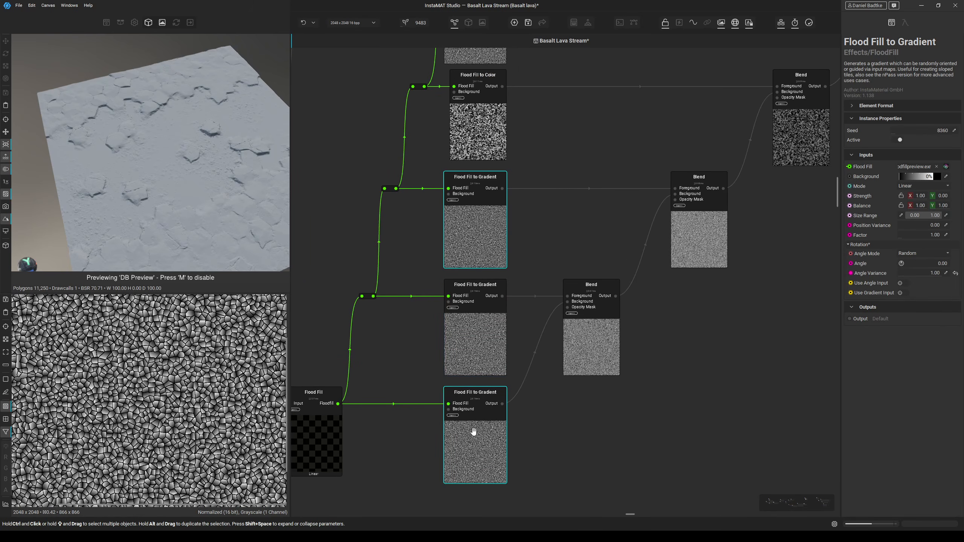
click(488, 324)
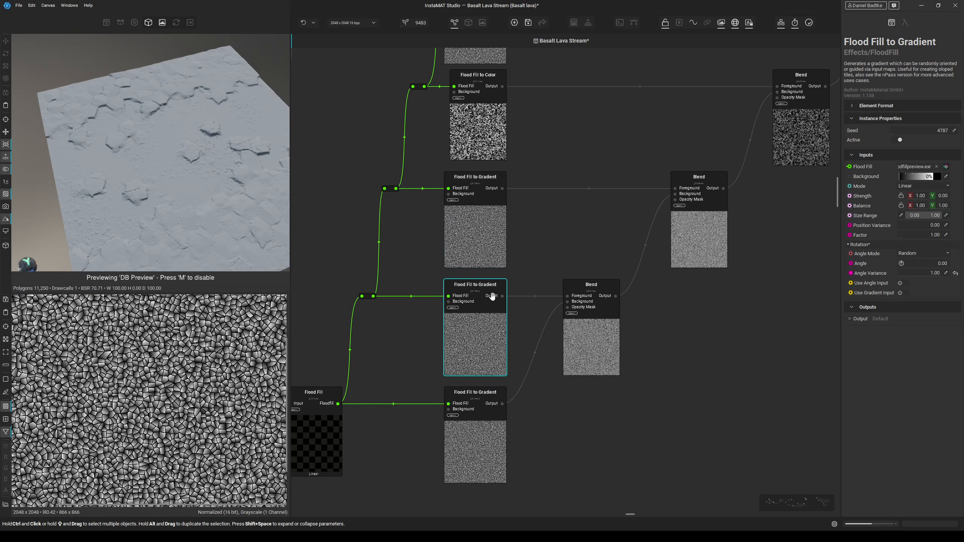
click(496, 249)
click(464, 450)
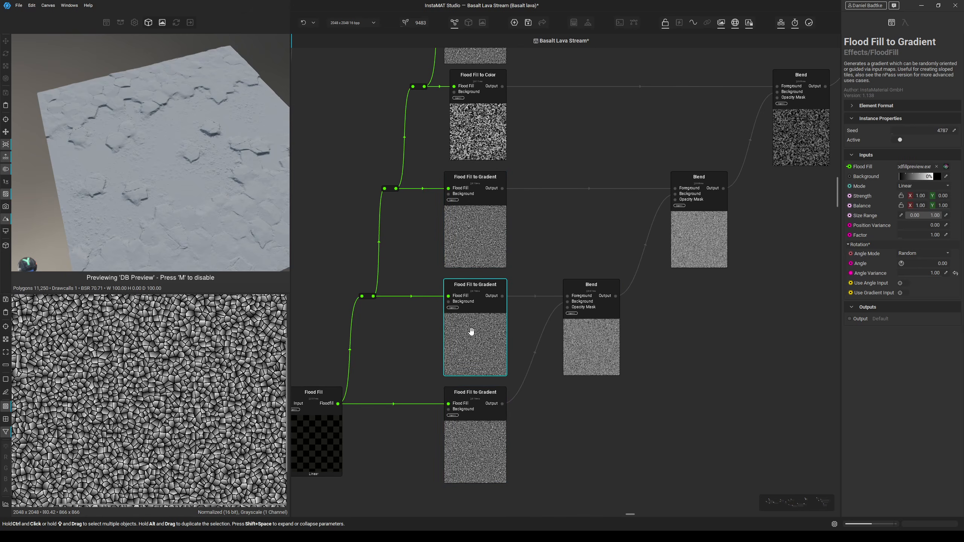
click(470, 429)
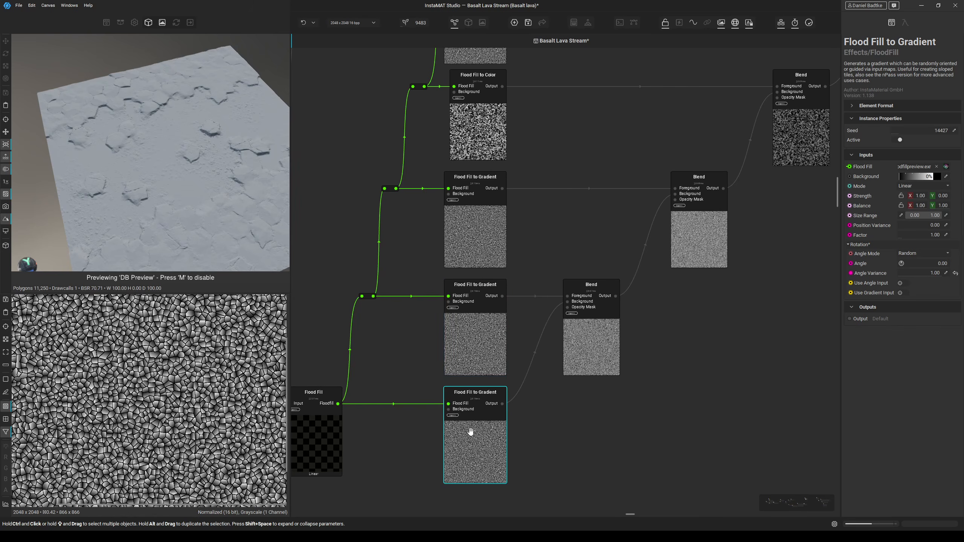
Duplicate the lowest Flood Fill to Gradient node, compare the copy with the original, and delete the copy.
alt+drag(472, 434, 608, 455)
click(497, 438)
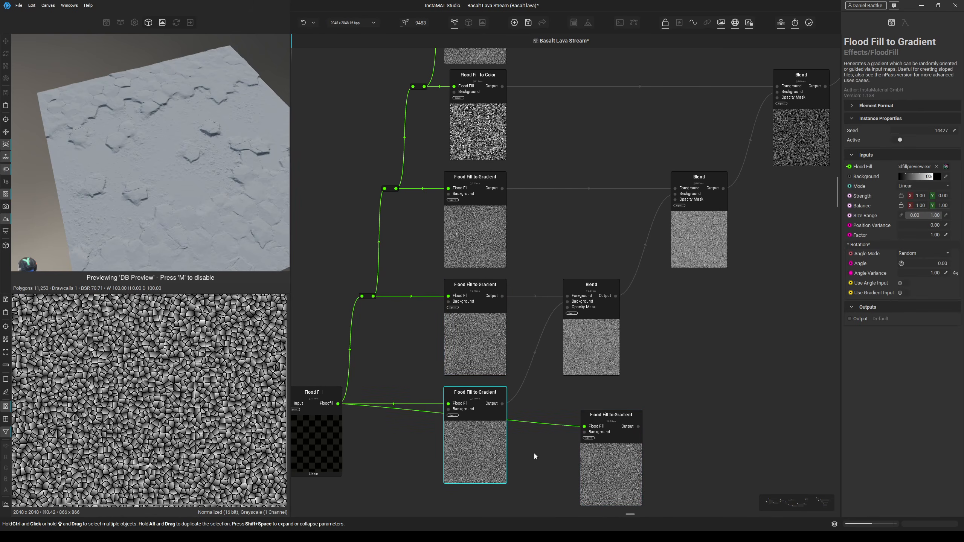
click(608, 459)
click(480, 429)
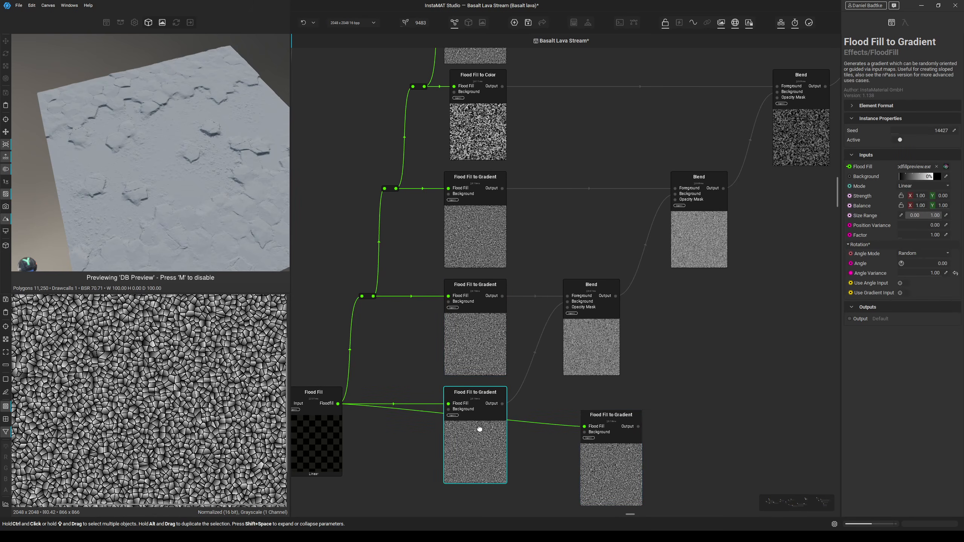
click(621, 449)
key(Delete)
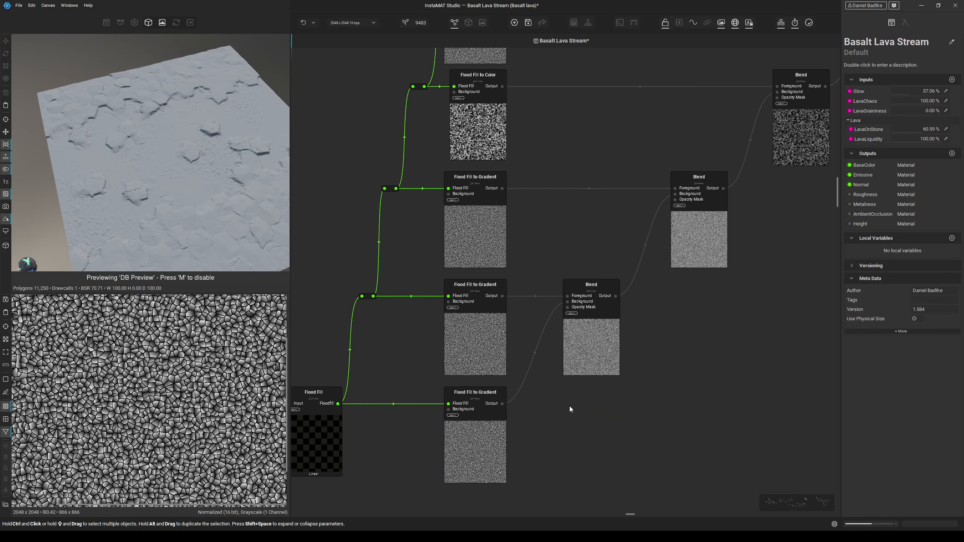
Examine the two lowest Blend nodes that combine the Flood Fill to Gradient outputs, previewing each result and checking its blend mode.
click(575, 348)
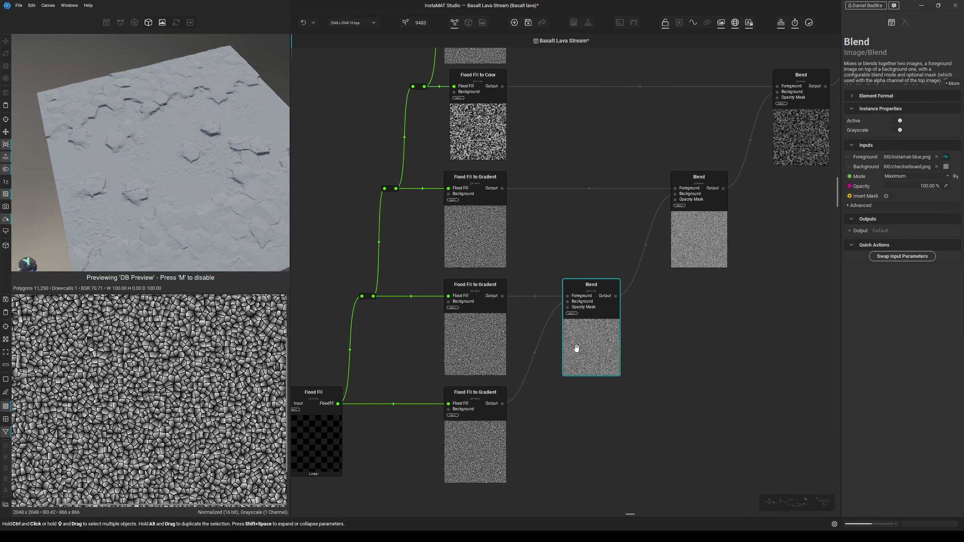
middle_drag(597, 337, 568, 370)
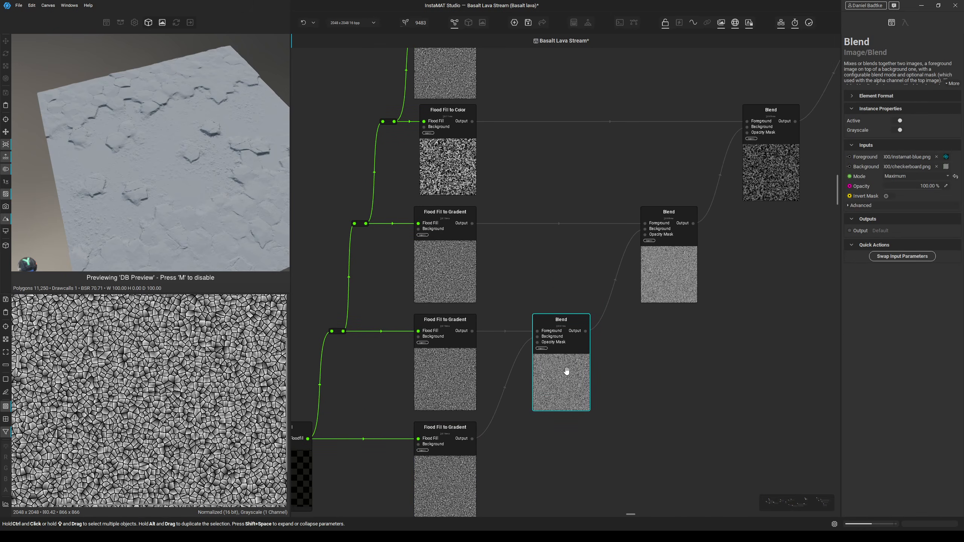
middle_drag(653, 319, 630, 363)
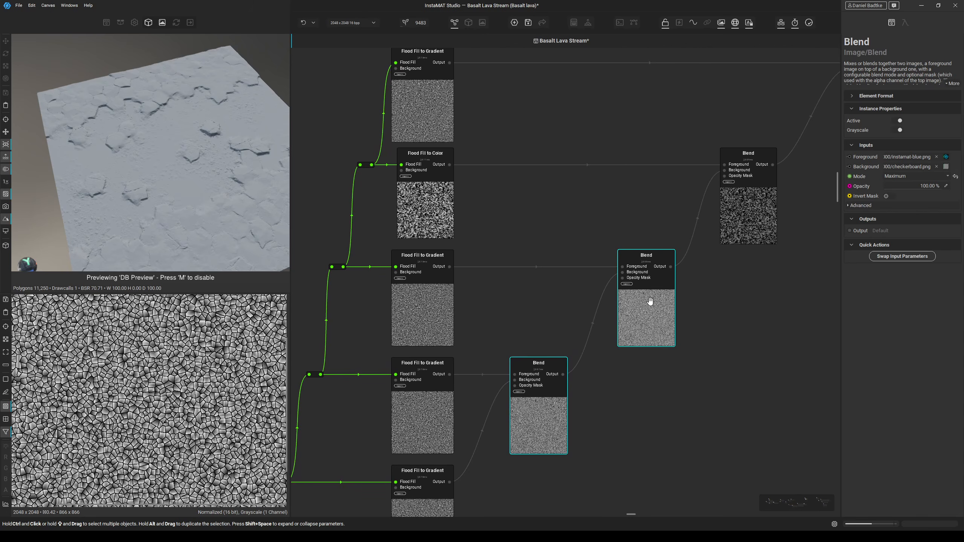
click(659, 309)
middle_drag(658, 309, 626, 346)
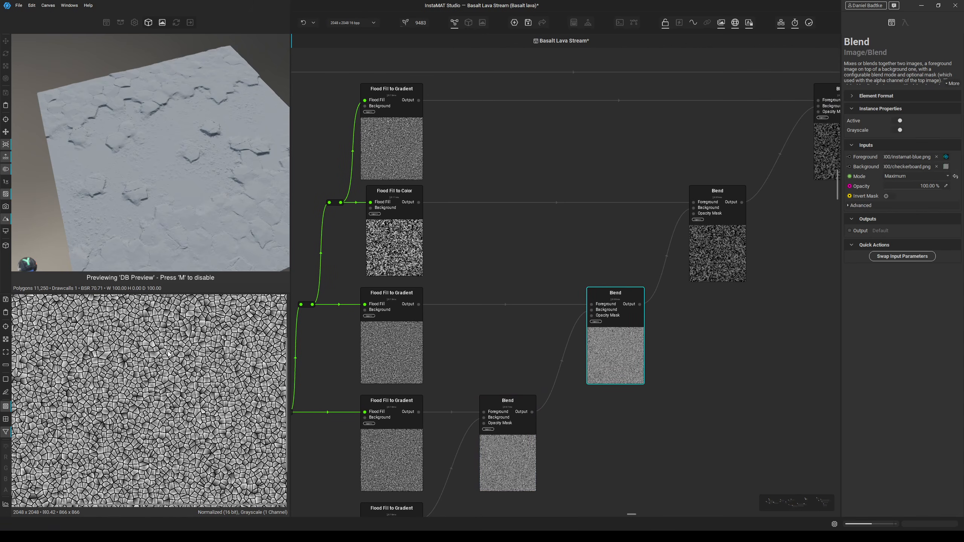
middle_drag(561, 251, 521, 302)
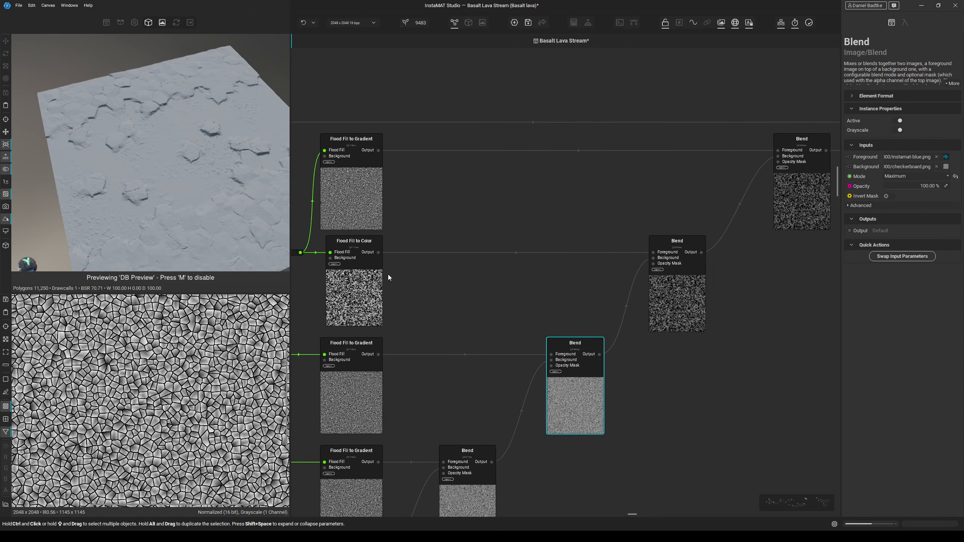
Preview the Flood Fill to Color node, the topmost Flood Fill to Gradient node and the two Blend nodes they feed.
click(354, 285)
click(675, 292)
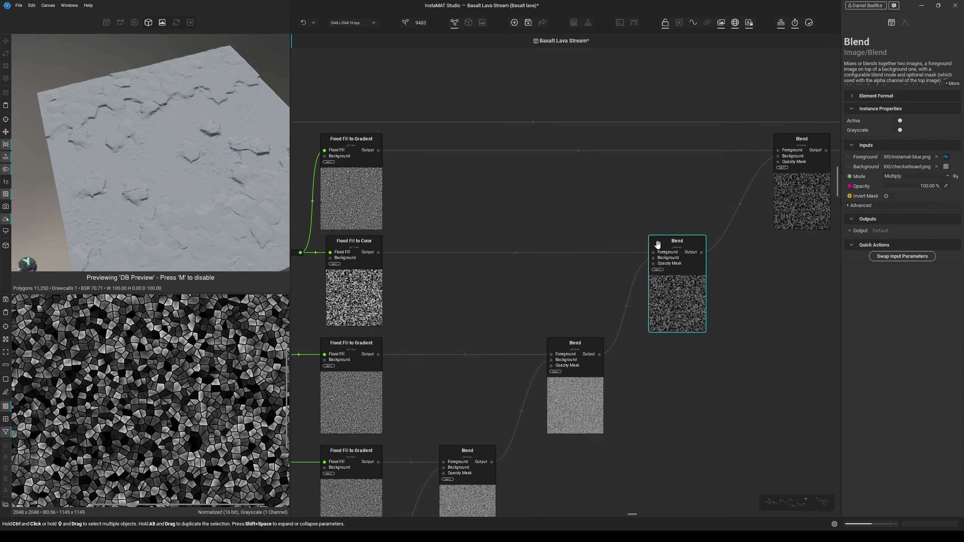
click(367, 192)
middle_drag(536, 209, 384, 245)
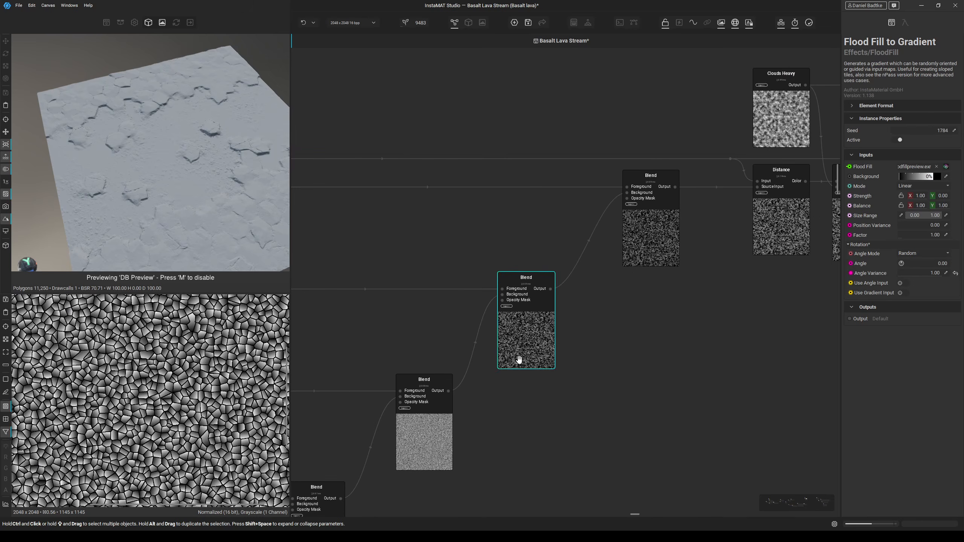
click(638, 259)
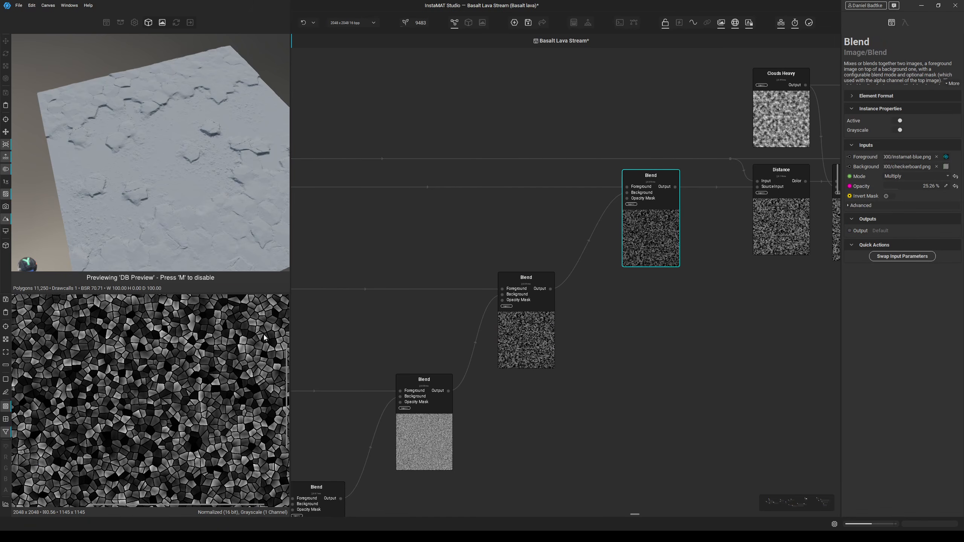
middle_drag(644, 316, 436, 375)
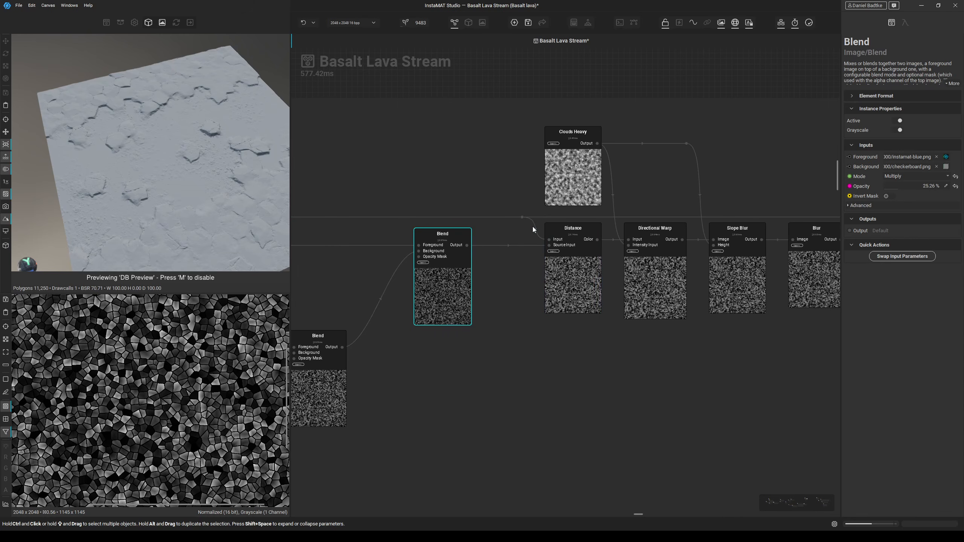
Preview the Distance node's input mask and its result, and compare them enlarged with the preceding Blend.
click(552, 242)
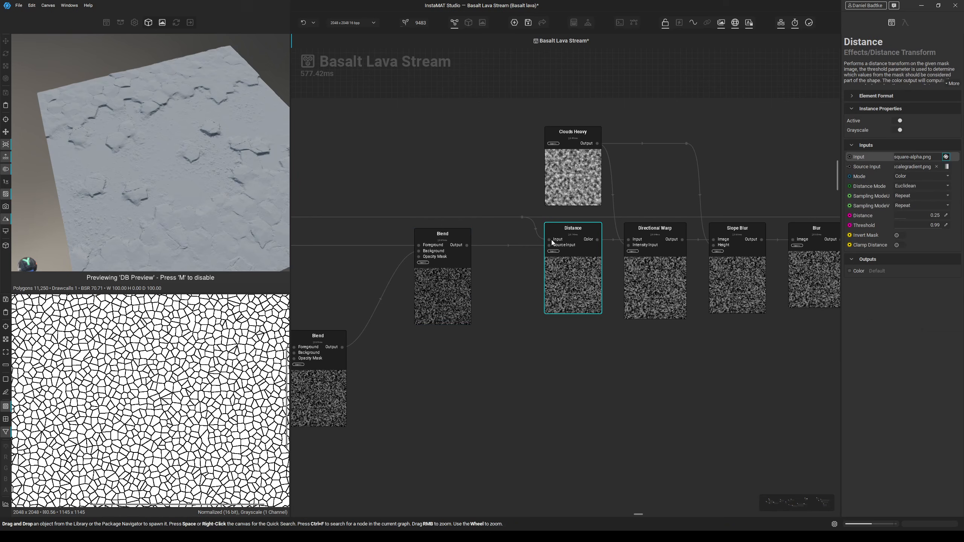
click(574, 277)
scroll(213, 370, up, 5)
click(455, 311)
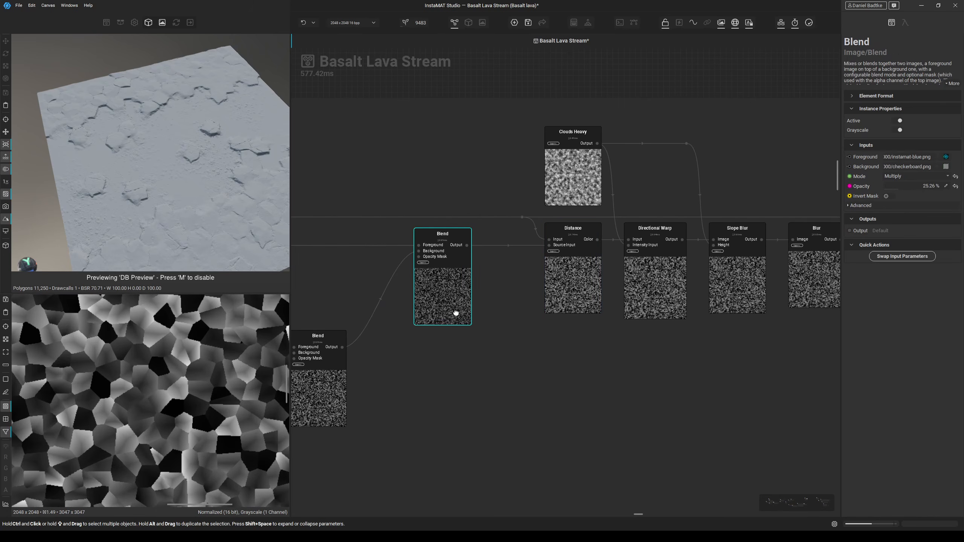
middle_drag(581, 278, 456, 347)
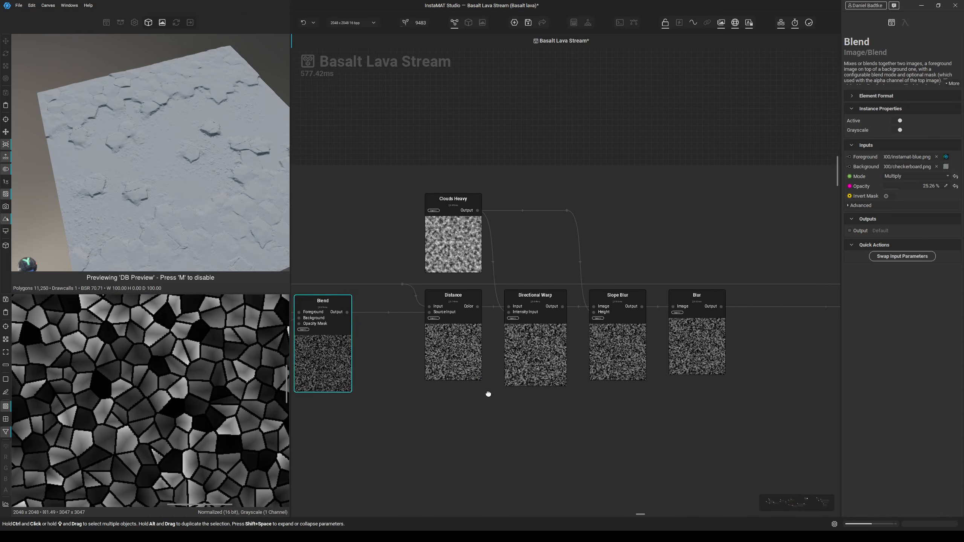
Examine the images and settings of the Directional Warp, Clouds Heavy, Slope Blur and Blur nodes that follow the Distance node.
click(517, 346)
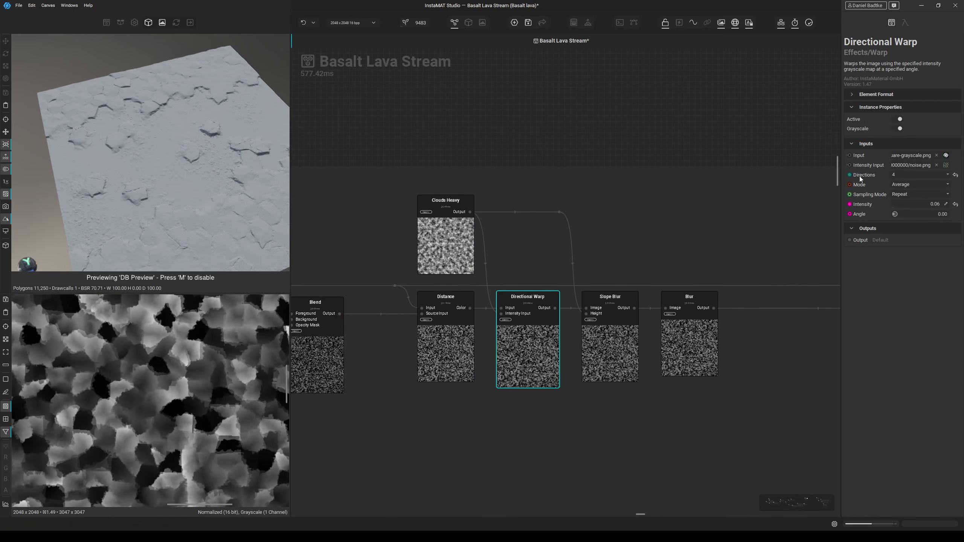
click(454, 244)
scroll(516, 333, right, 2)
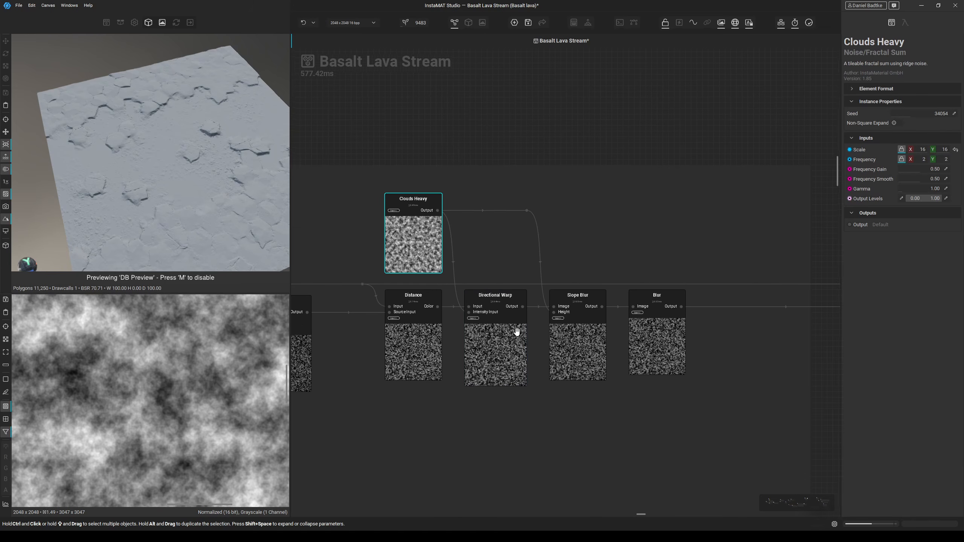
click(581, 338)
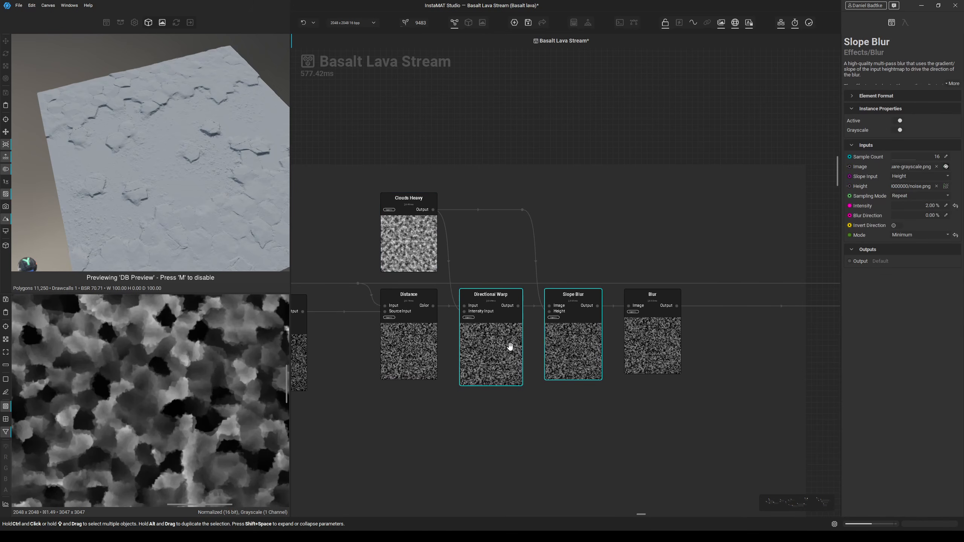
scroll(608, 334, right, 3)
click(592, 321)
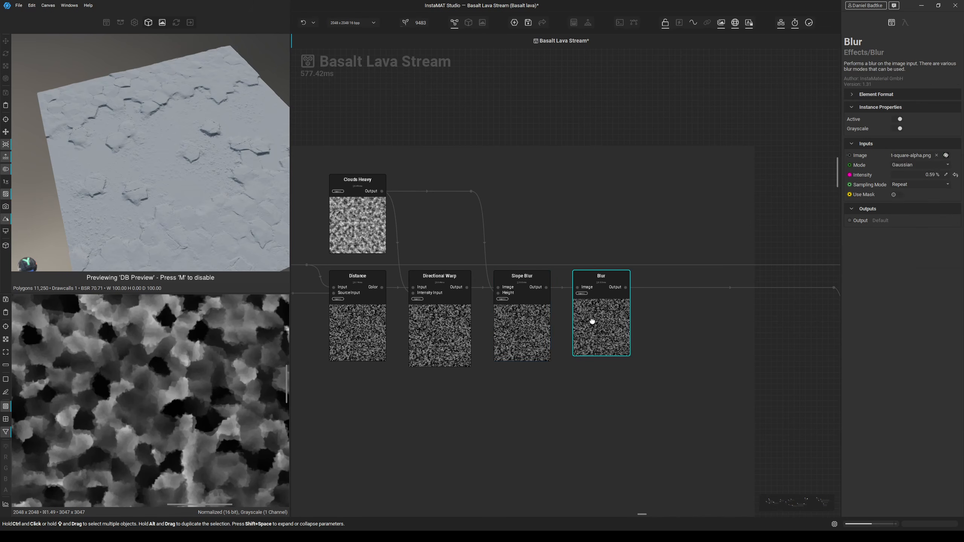
scroll(583, 341, down, 4)
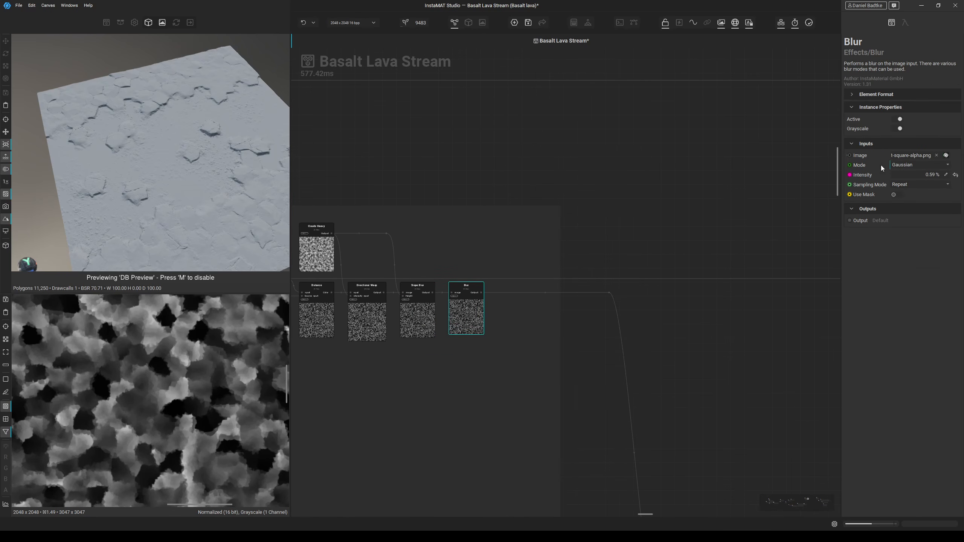
Follow the Blur output to the Final Basalt Output Blend and preview that Blend's background and opacity mask inputs.
middle_drag(660, 350, 676, 175)
middle_drag(716, 352, 629, 193)
scroll(672, 251, up, 4)
middle_drag(648, 267, 616, 201)
click(562, 331)
click(561, 338)
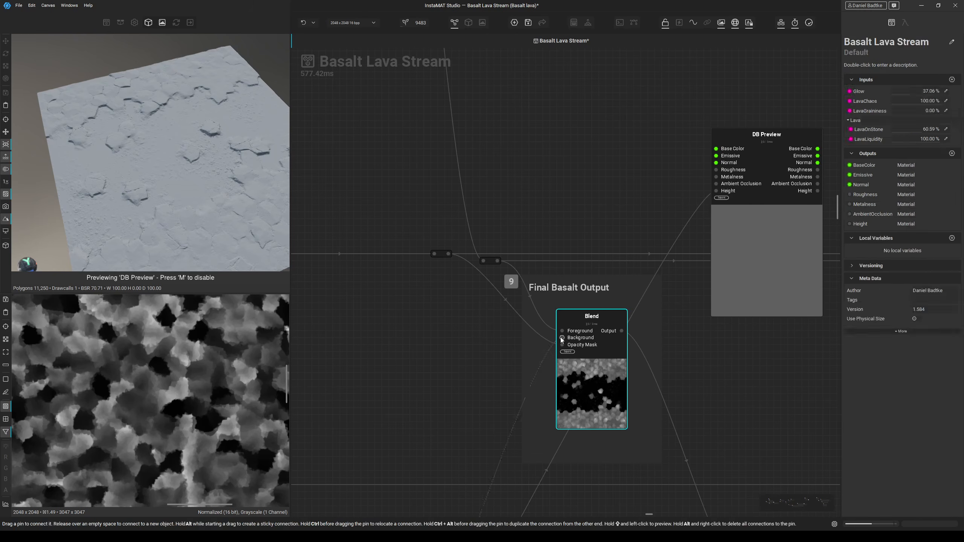
click(562, 337)
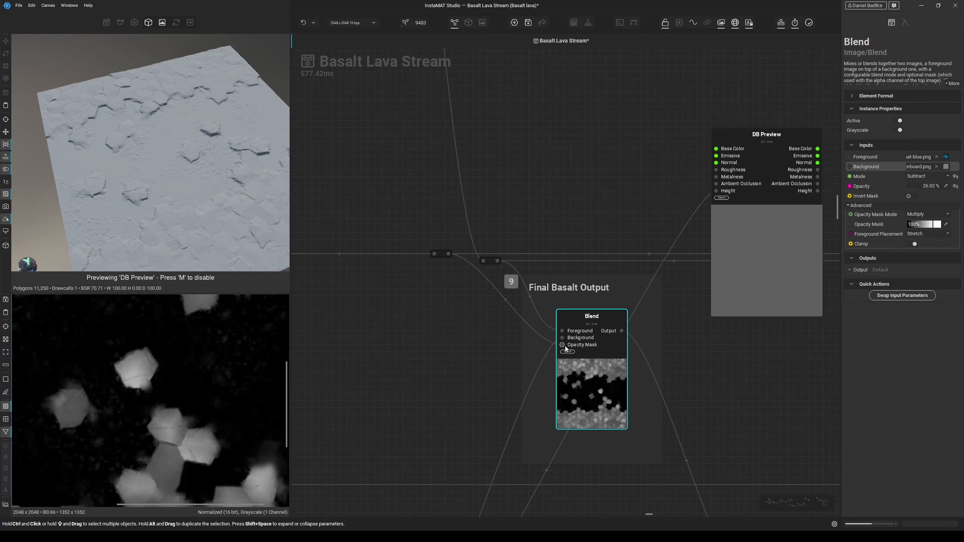
click(563, 345)
scroll(169, 407, down, 1)
scroll(596, 349, down, 1)
middle_drag(726, 222, 600, 243)
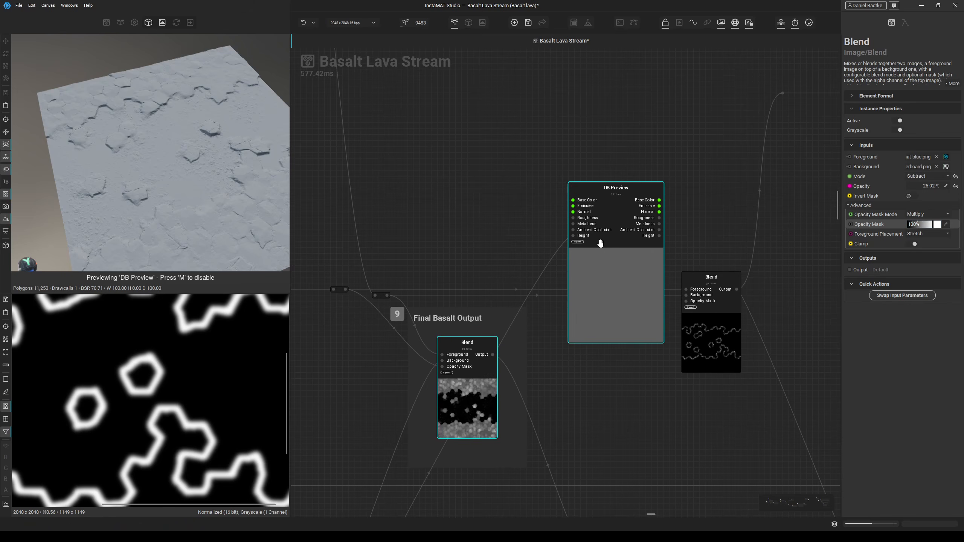
Connect the final basalt Blend's output to the DB Preview's Height and inspect the basalt edges from several angles in the enlarged 3D view.
drag(573, 236, 492, 354)
scroll(136, 192, up, 3)
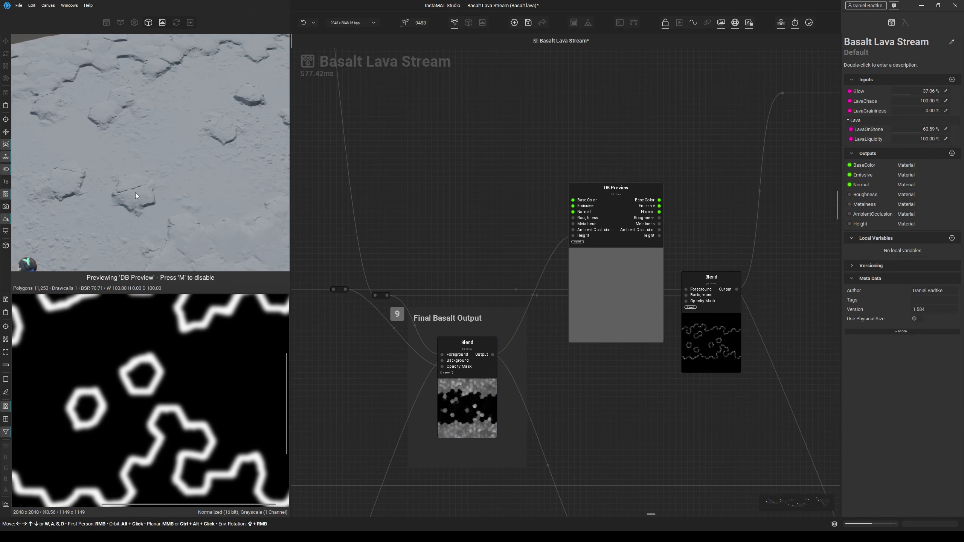
click(468, 22)
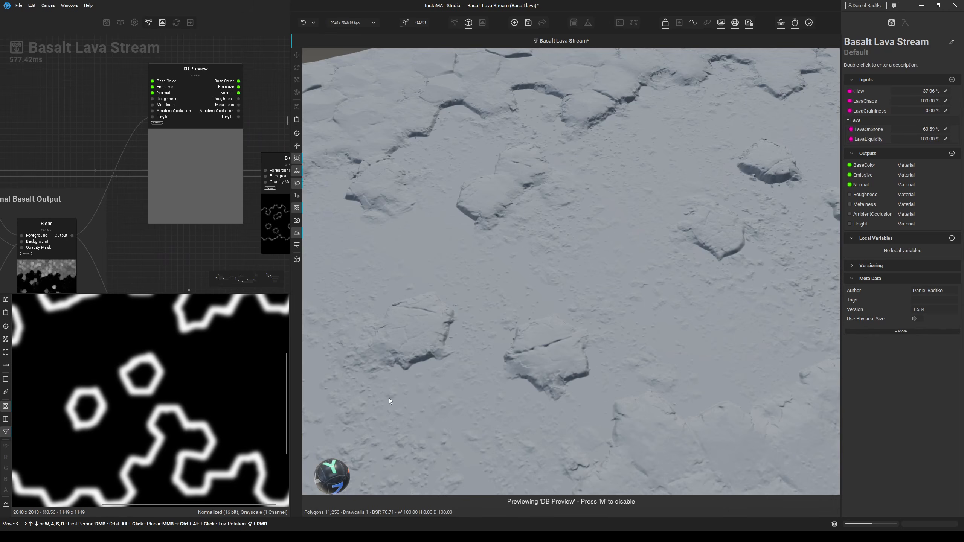
alt+drag(346, 452, 548, 387)
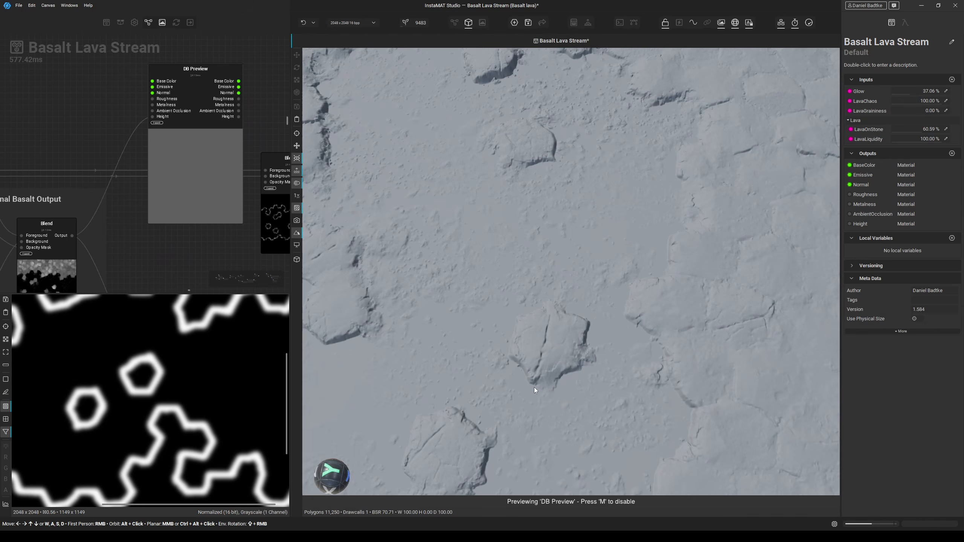
middle_drag(526, 372, 626, 401)
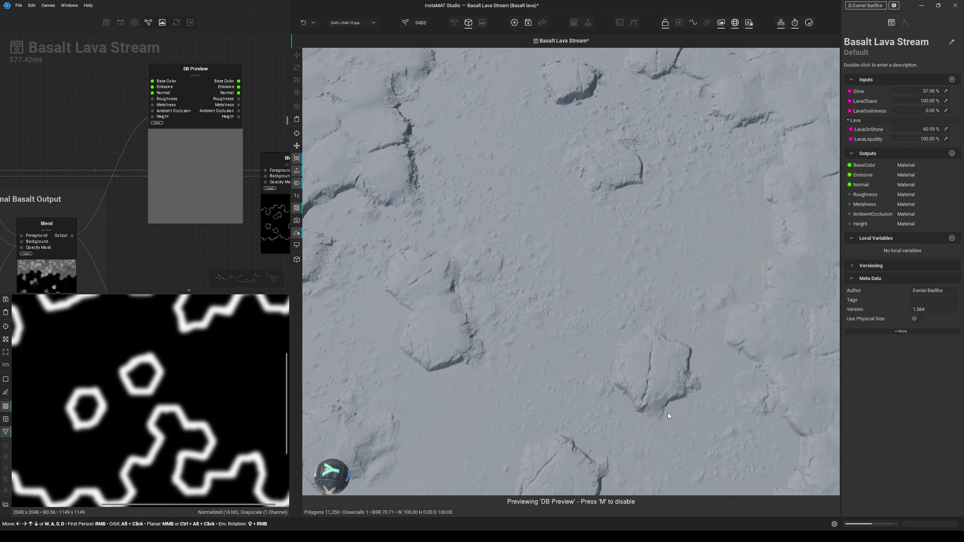
alt+drag(386, 433, 788, 414)
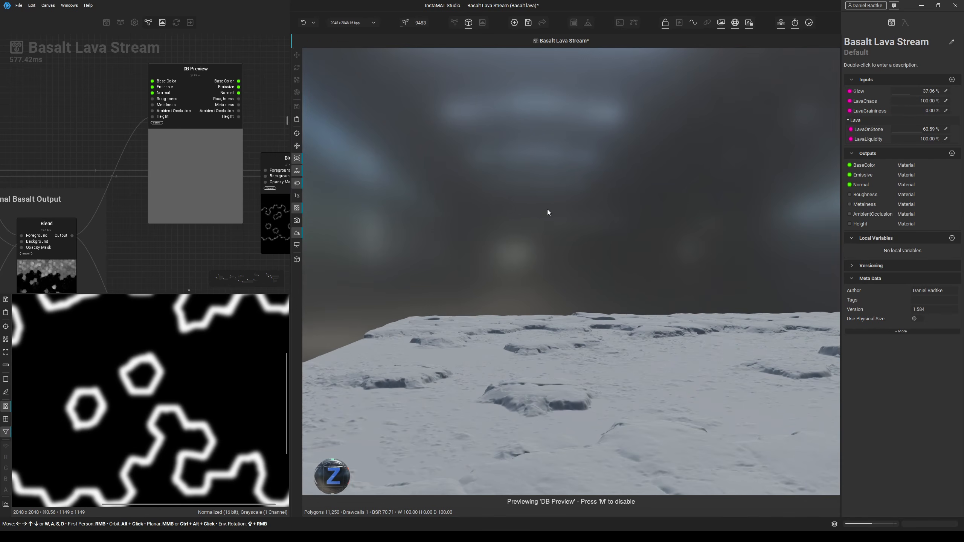
scroll(171, 185, down, 3)
middle_drag(161, 193, 215, 197)
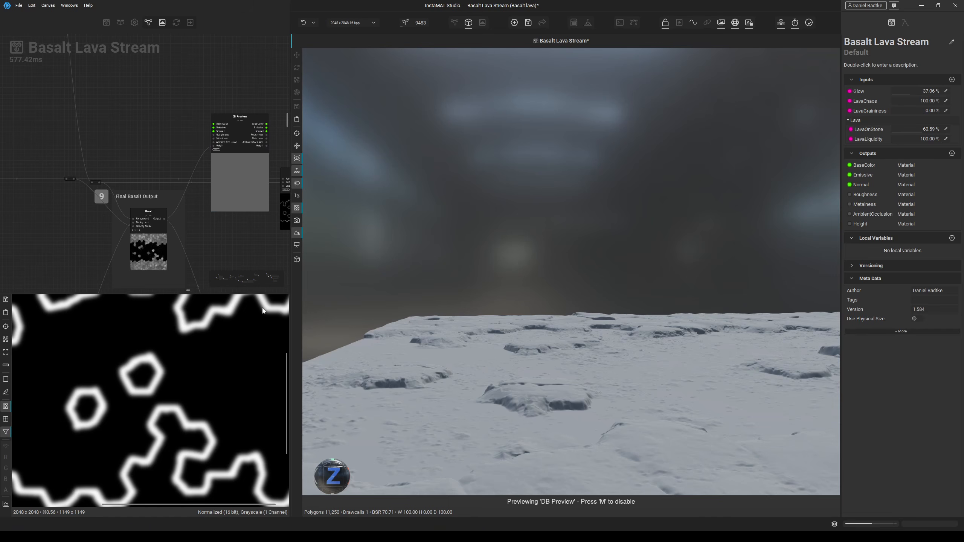
click(332, 469)
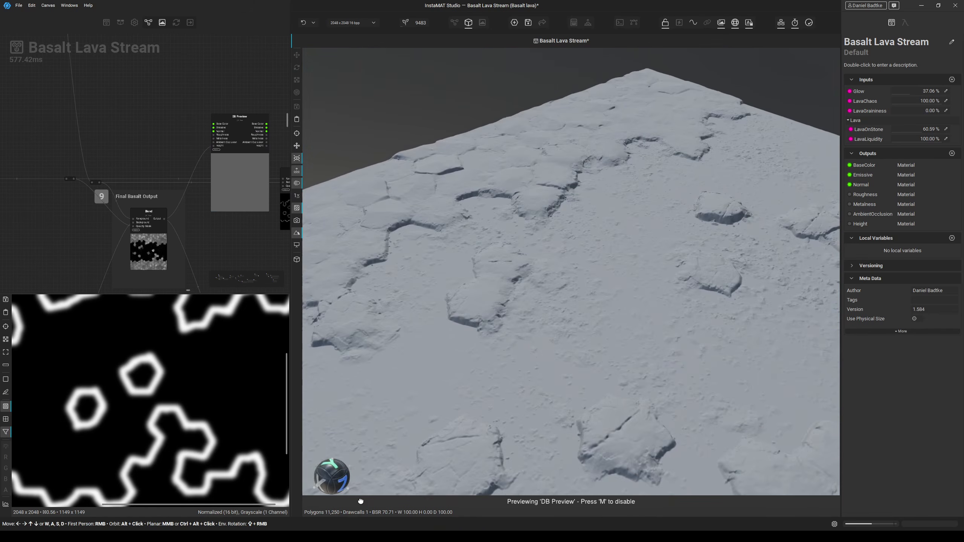
Move the DB Preview node beside the Basalt Lava Blend group and connect the Blend Height output to its Height input.
middle_drag(243, 221, 208, 203)
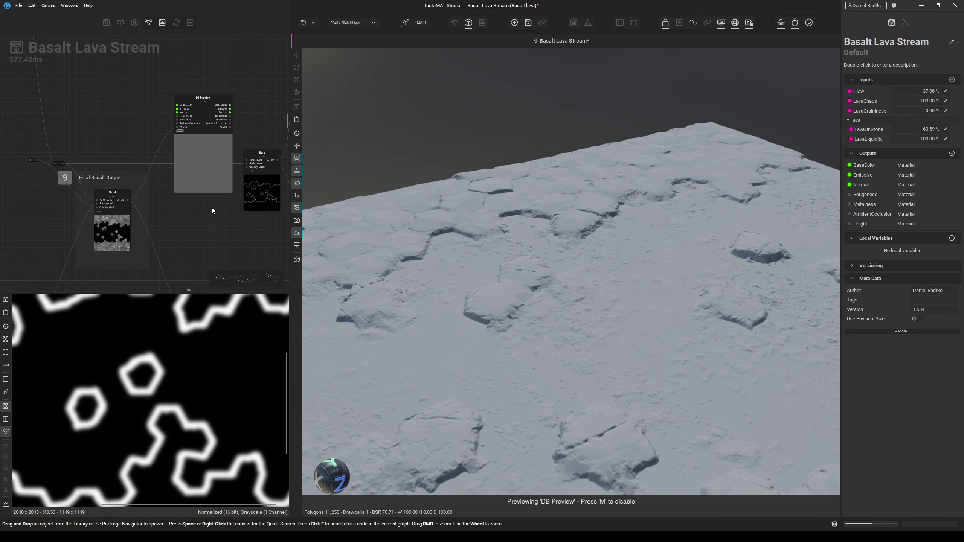
middle_drag(212, 208, 148, 170)
scroll(154, 168, down, 2)
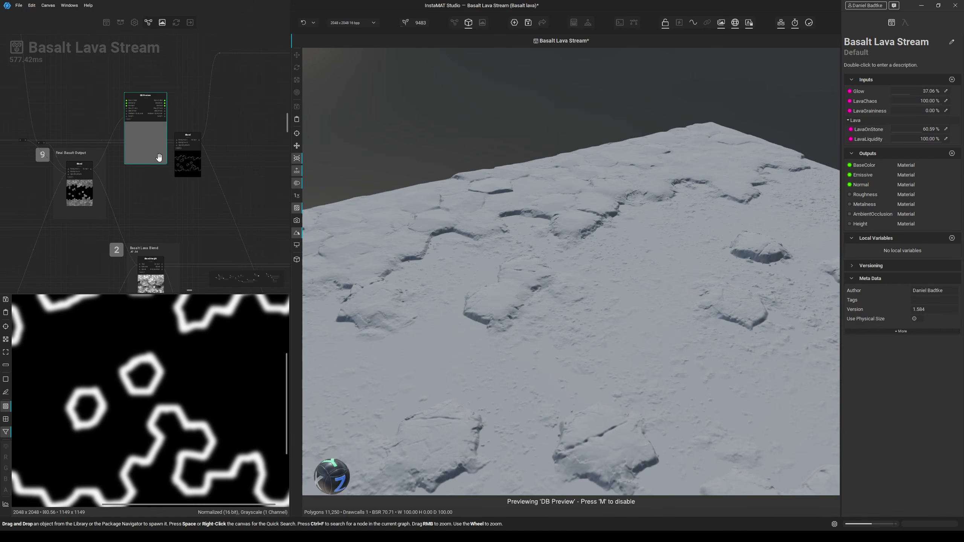
drag(163, 157, 229, 233)
middle_drag(228, 233, 258, 128)
drag(258, 128, 259, 154)
scroll(240, 168, up, 2)
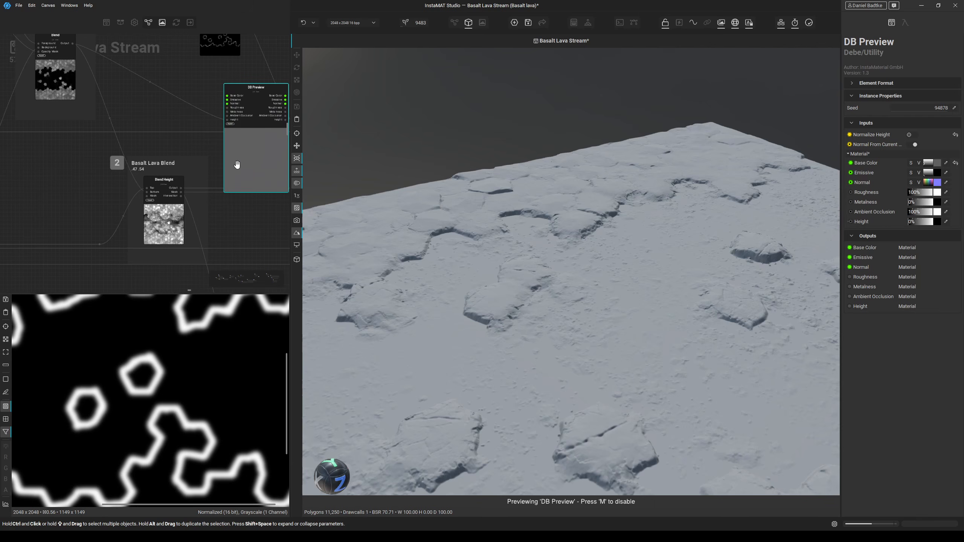
drag(183, 190, 227, 120)
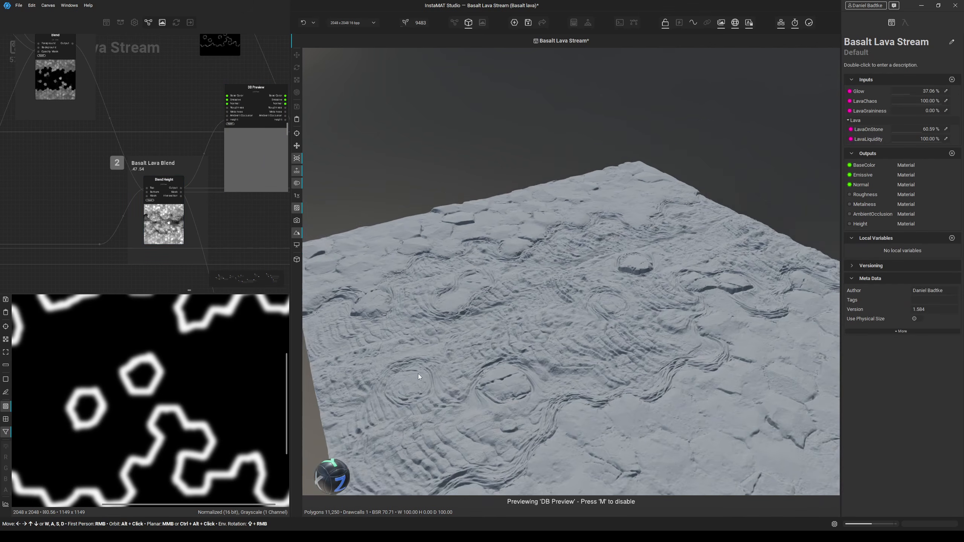
alt+drag(362, 455, 485, 292)
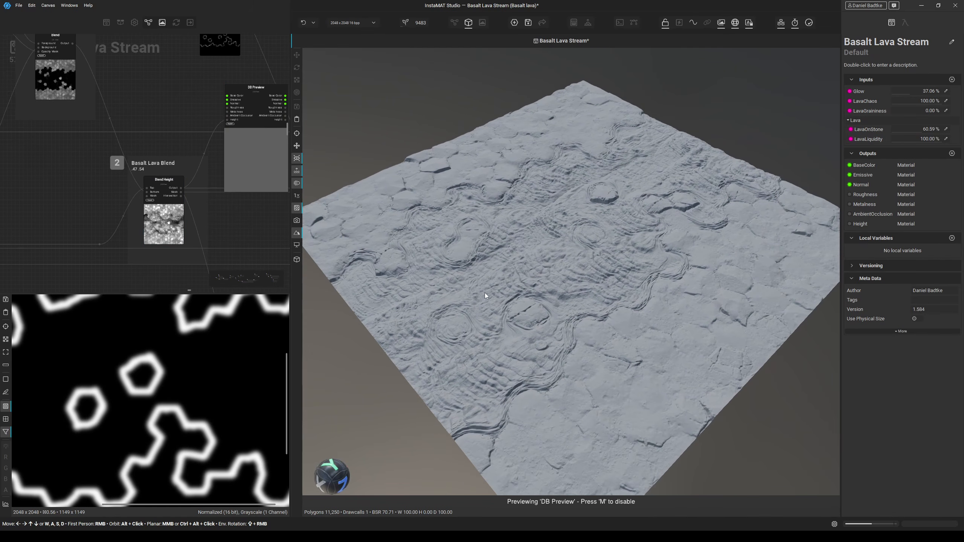
Move the DB Preview node beside the Final Height Ouput group and connect the Auto Levels output to its Height input.
scroll(204, 129, down, 3)
middle_drag(254, 190, 203, 177)
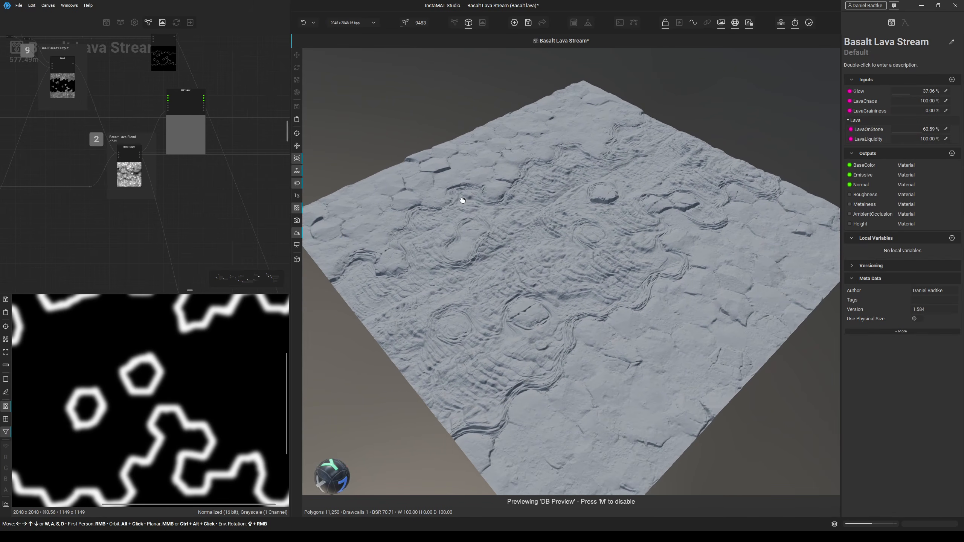
click(454, 22)
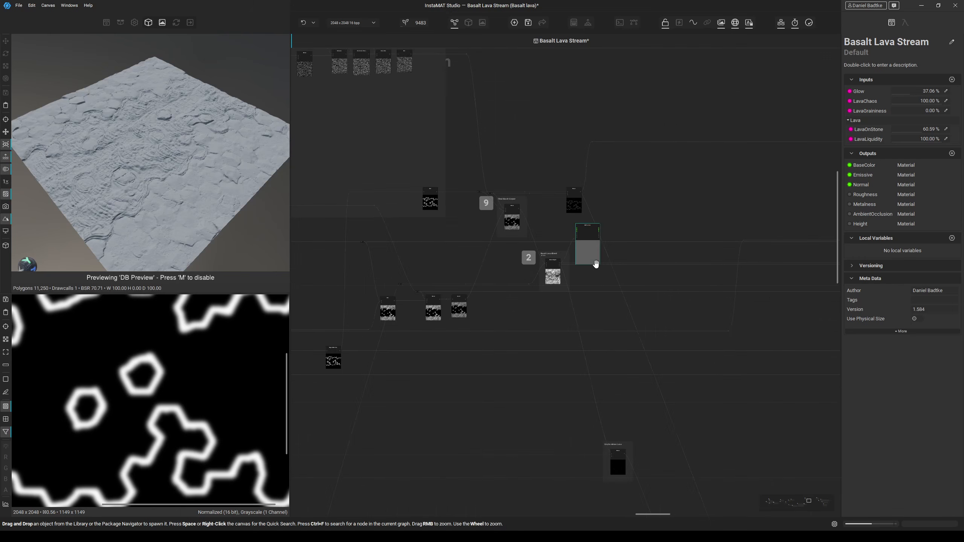
scroll(596, 263, down, 1)
middle_drag(600, 263, 422, 271)
scroll(422, 271, up, 1)
drag(422, 271, 668, 348)
scroll(731, 320, up, 2)
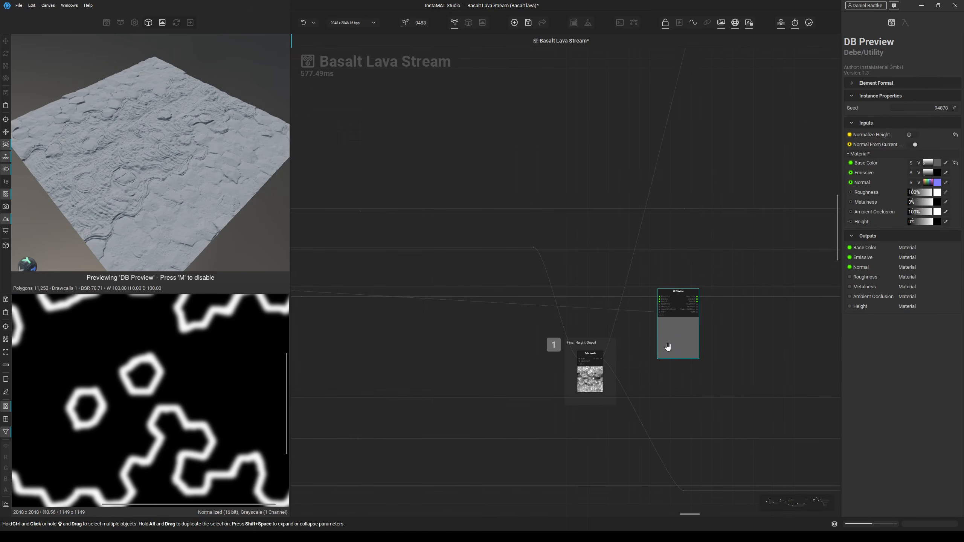
scroll(610, 350, up, 2)
drag(580, 378, 688, 290)
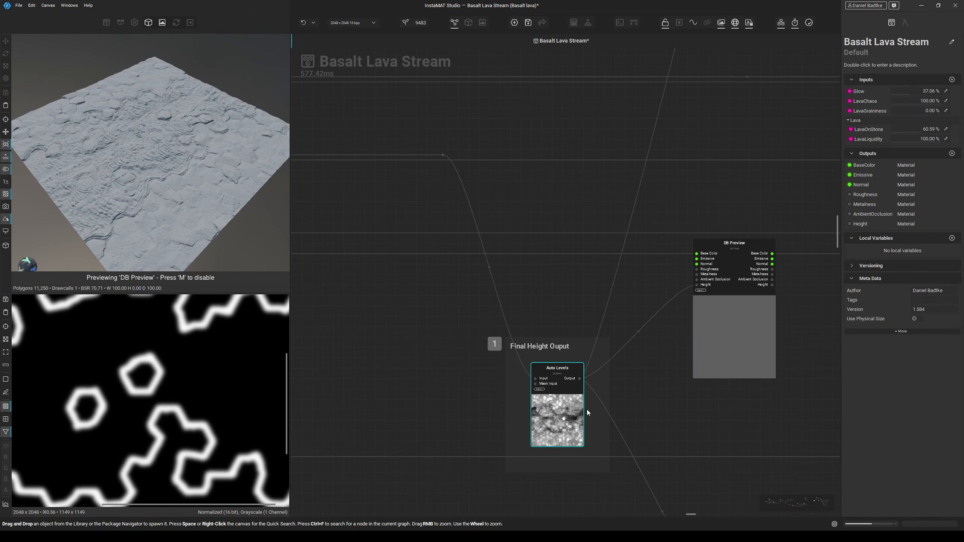
Preview the Auto Levels input image and inspect the final height surface in the enlarged 3D view.
click(537, 378)
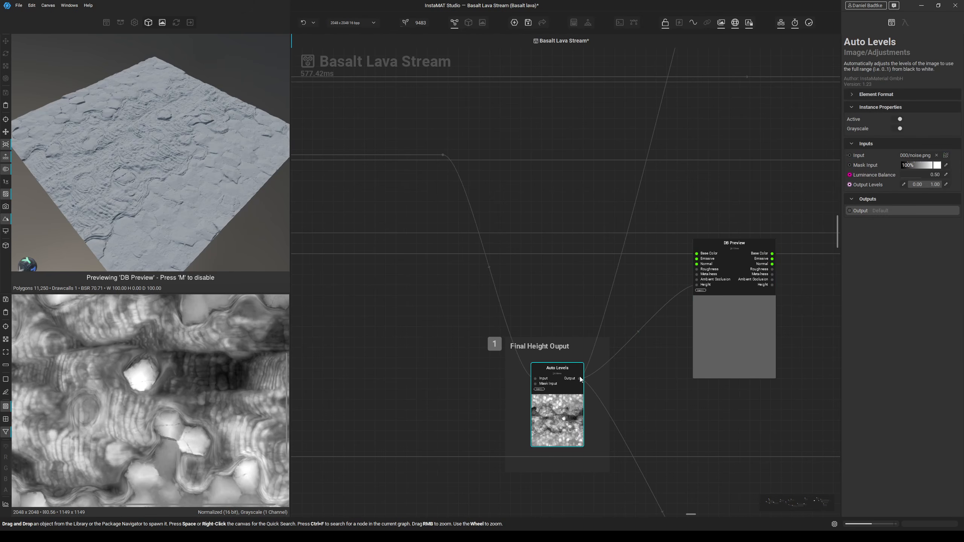
click(710, 329)
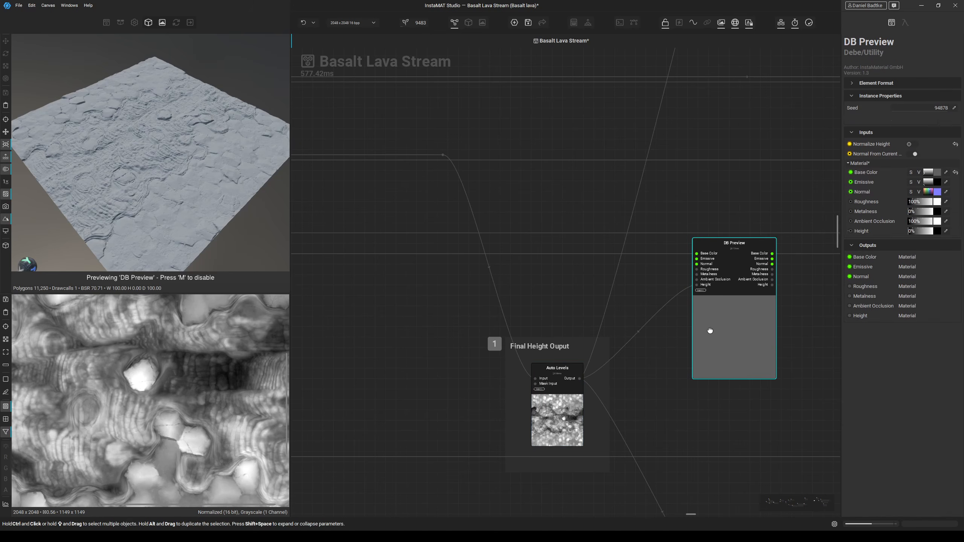
click(469, 22)
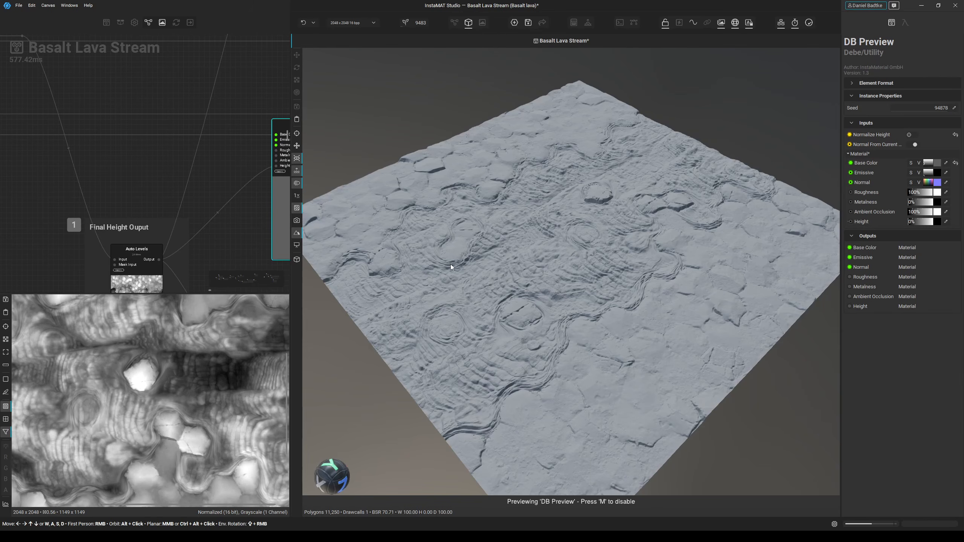
alt+drag(504, 286, 483, 37)
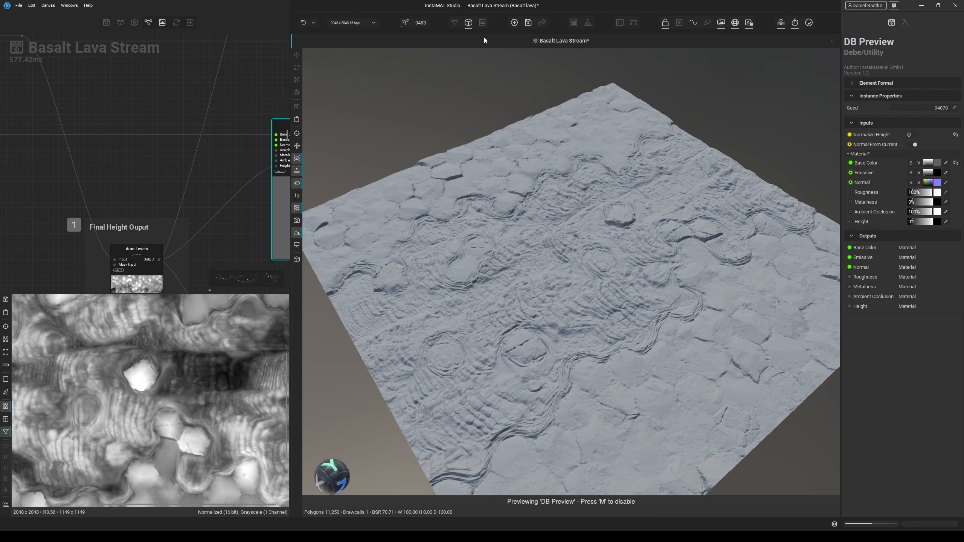
Return to the enlarged node graph and move the DB Preview node to the upper part of the Color Gradient Map Base group.
click(458, 24)
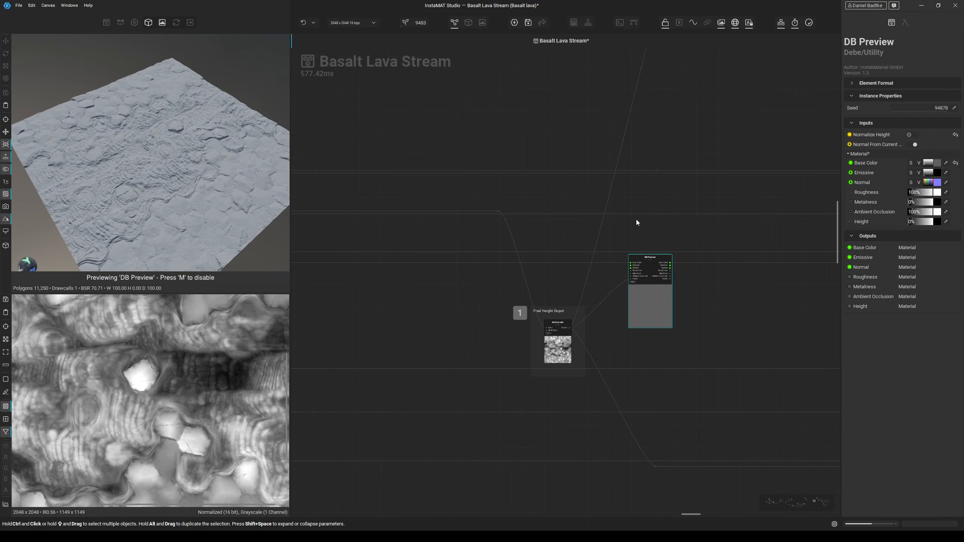
middle_drag(586, 265, 493, 363)
scroll(587, 359, down, 3)
drag(542, 390, 717, 148)
middle_drag(717, 147, 667, 187)
scroll(667, 188, up, 3)
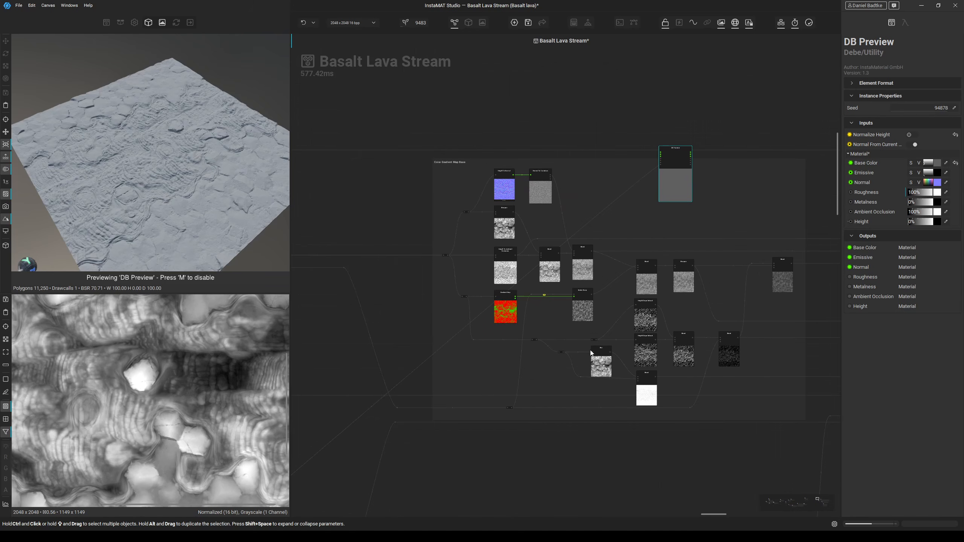
click(614, 239)
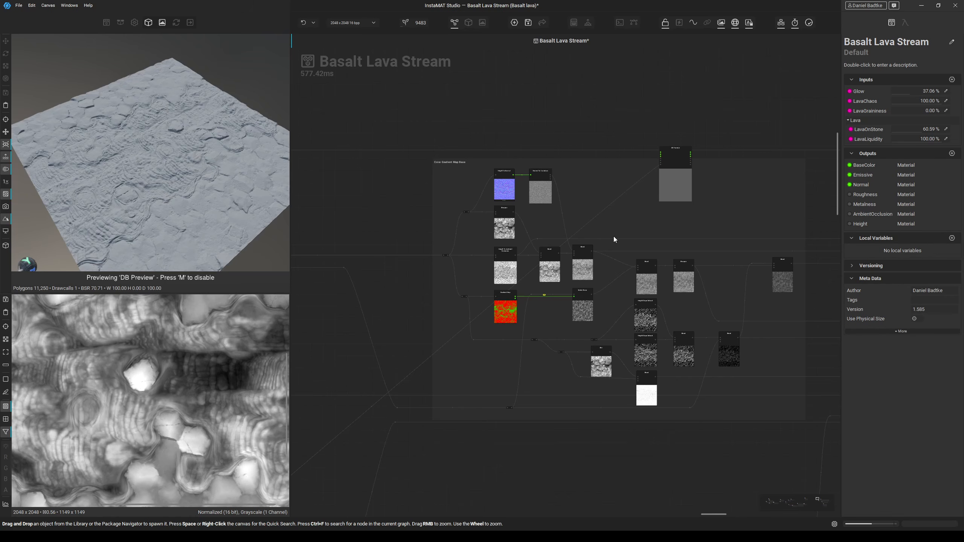
middle_drag(625, 233, 561, 232)
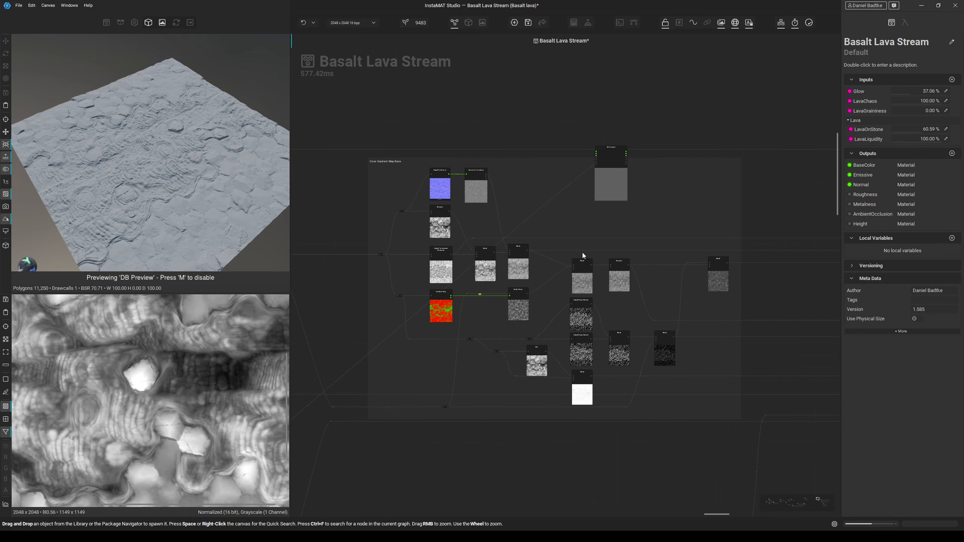
Preview the output of the last Blend in the Color Gradient Map Base group and examine its lava and basalt details up close.
click(621, 188)
click(710, 287)
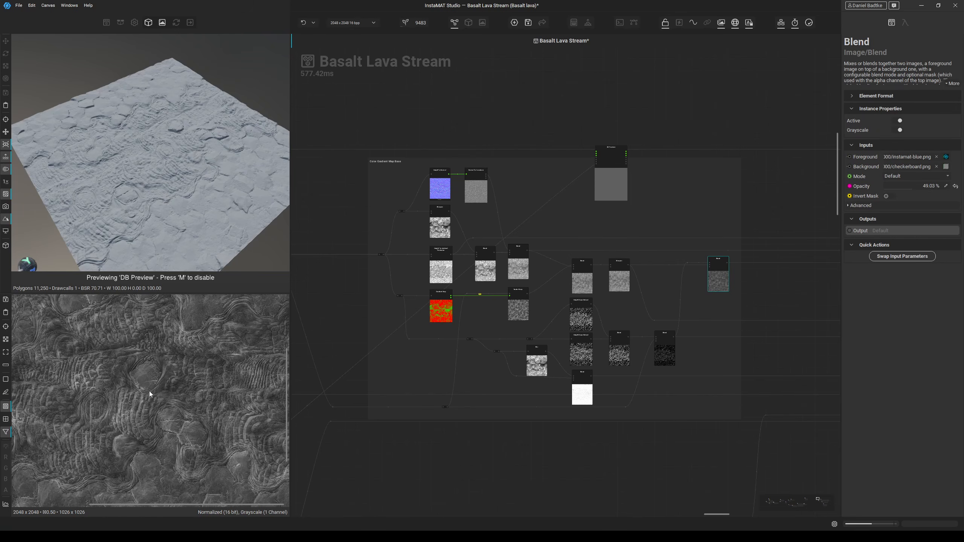
scroll(166, 392, up, 3)
middle_drag(180, 390, 204, 369)
scroll(165, 400, down, 1)
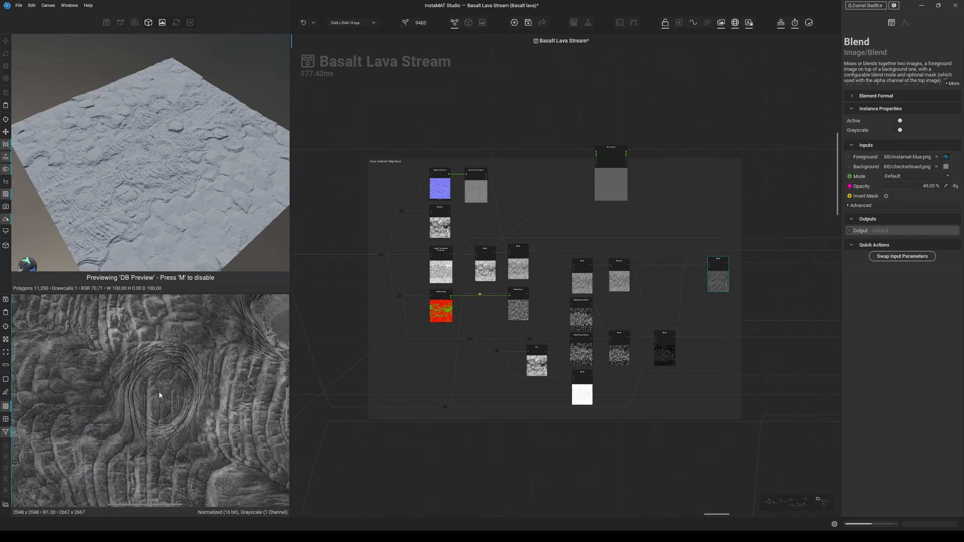
middle_drag(159, 392, 252, 415)
scroll(209, 388, down, 2)
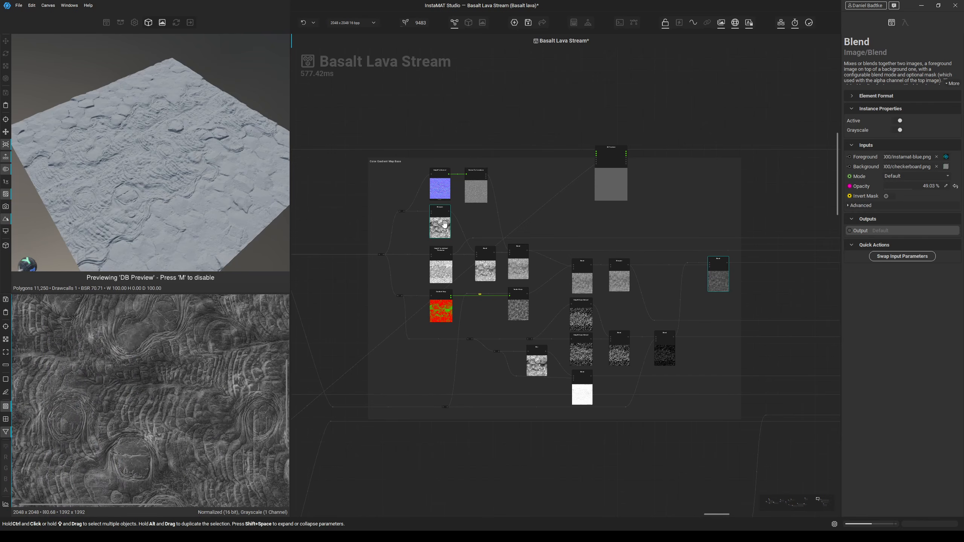
Preview the height image entering the Color Gradient Map Base group through its first Reroute Image node.
scroll(426, 195, up, 2)
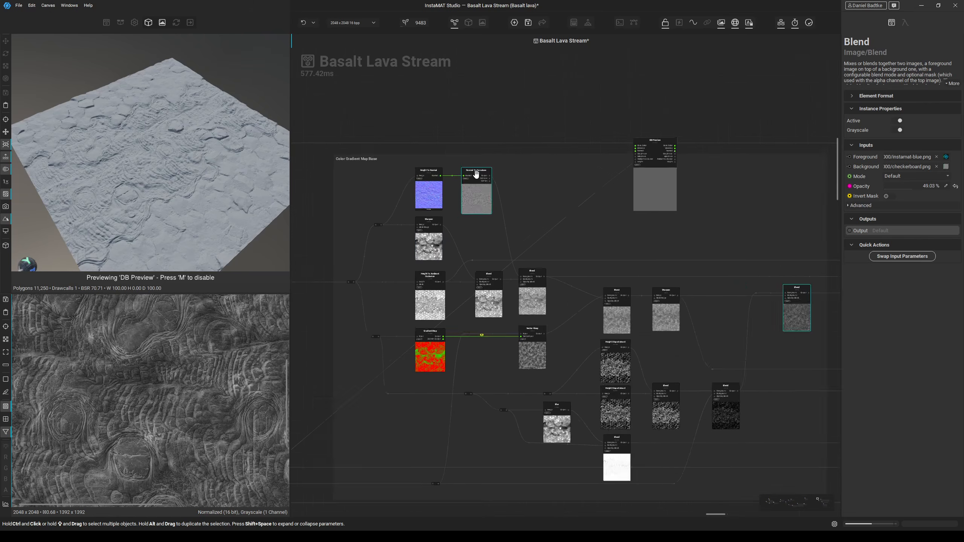
click(329, 299)
scroll(347, 299, down, 1)
scroll(212, 325, down, 7)
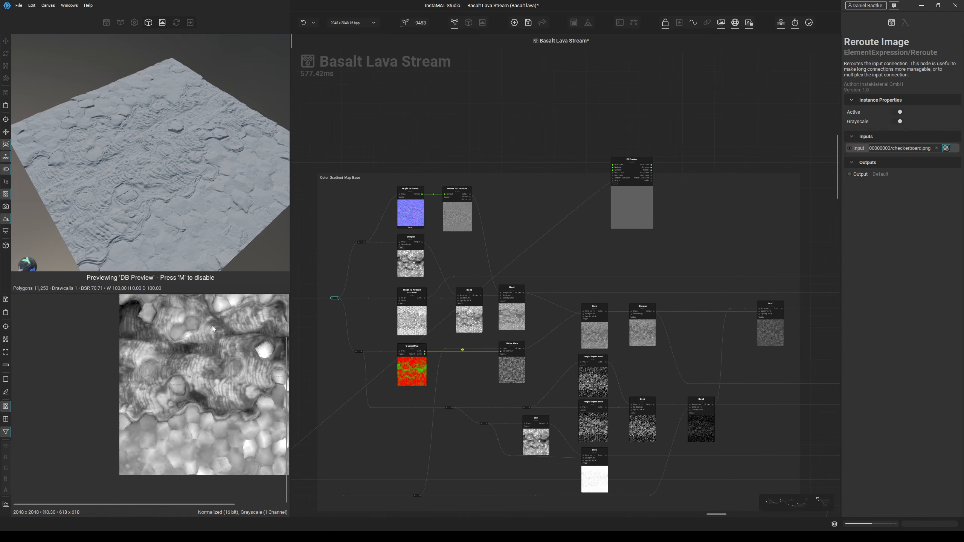
middle_drag(394, 273, 475, 260)
middle_drag(213, 351, 139, 378)
scroll(478, 180, up, 3)
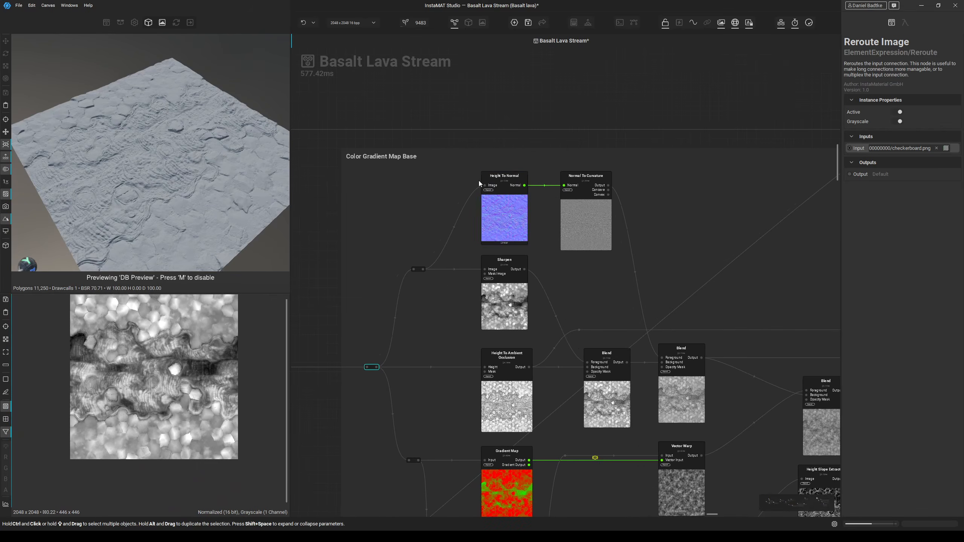
Preview the Height To Normal output and the curvature map produced by the Normal To Curvature node.
middle_drag(504, 220, 456, 230)
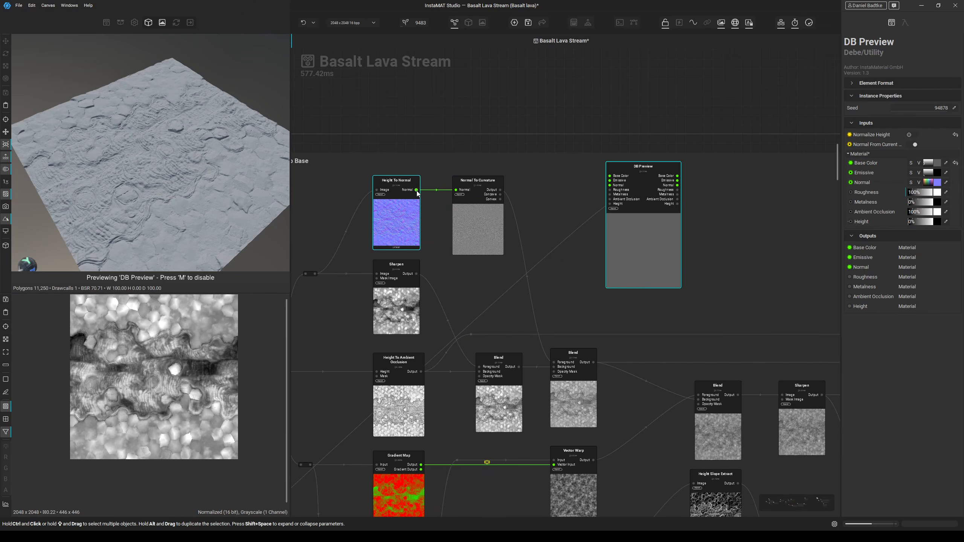
click(417, 194)
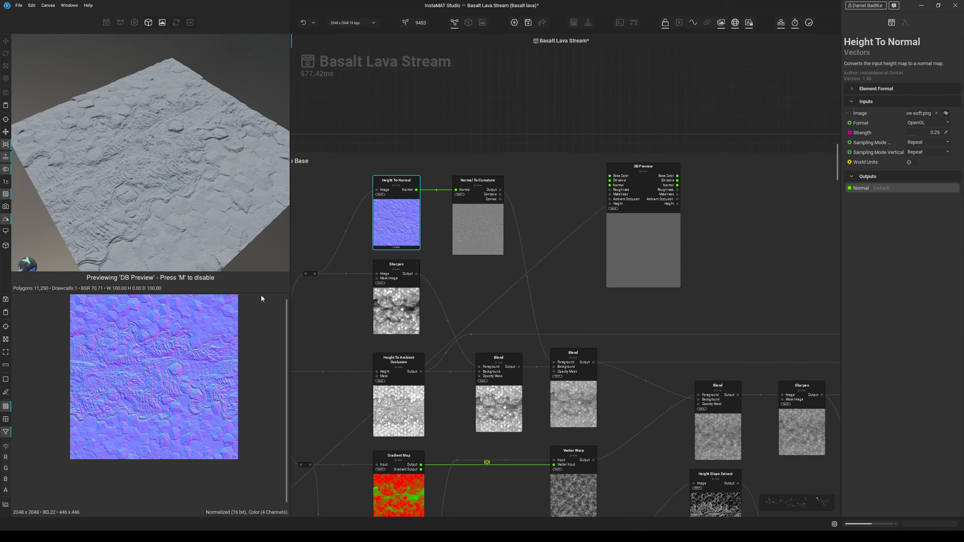
scroll(200, 352, up, 1)
click(499, 192)
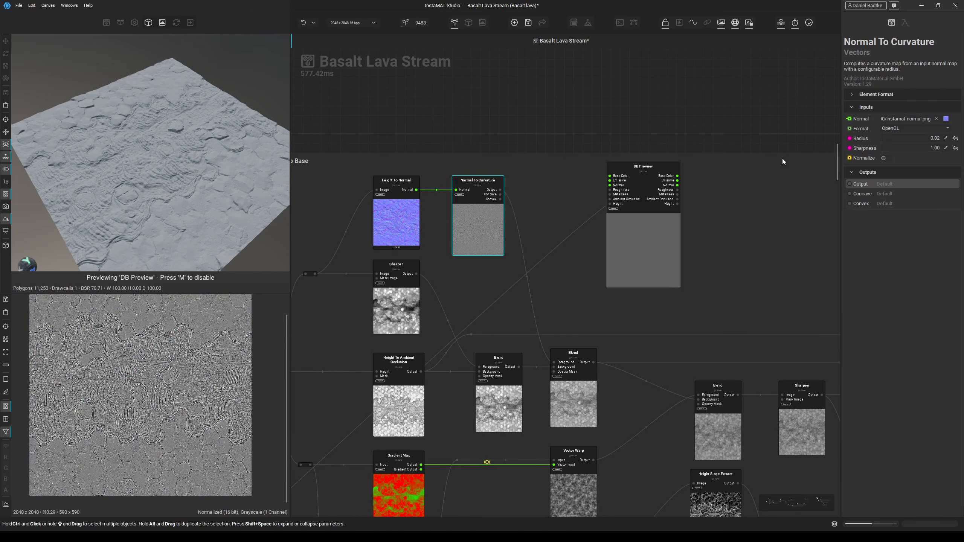
Preview the Sharpen node's input image, then check the Height To Ambient Occlusion node's settings and output.
middle_drag(427, 275, 464, 262)
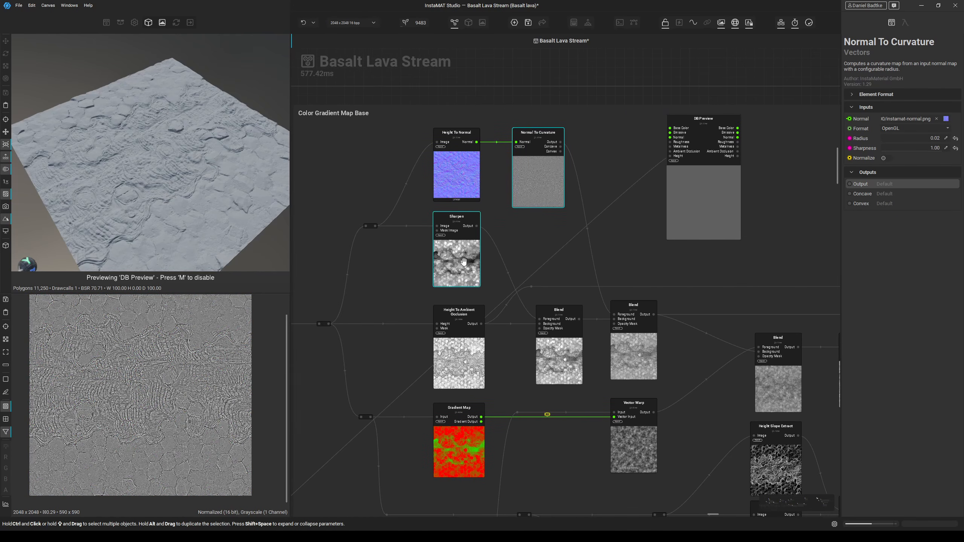
click(439, 231)
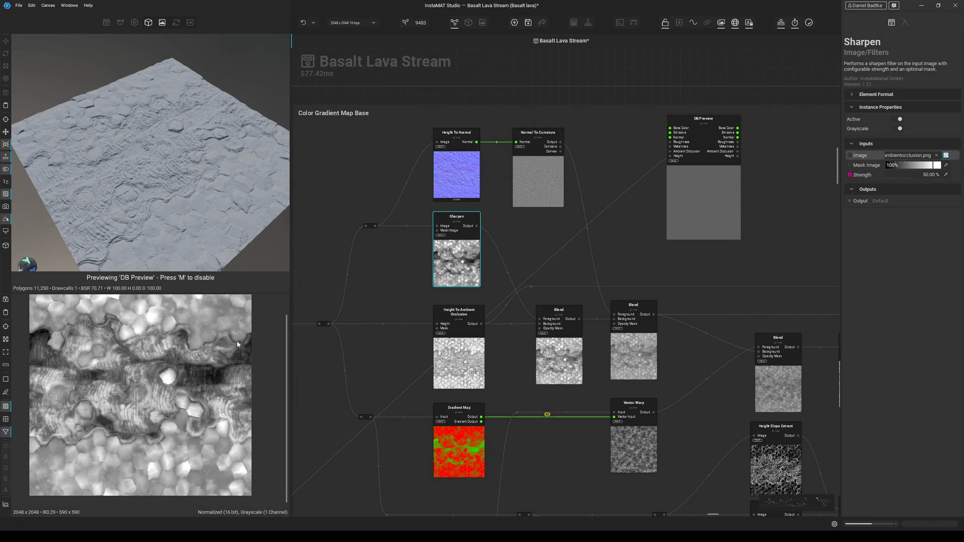
middle_drag(469, 253, 479, 230)
click(466, 354)
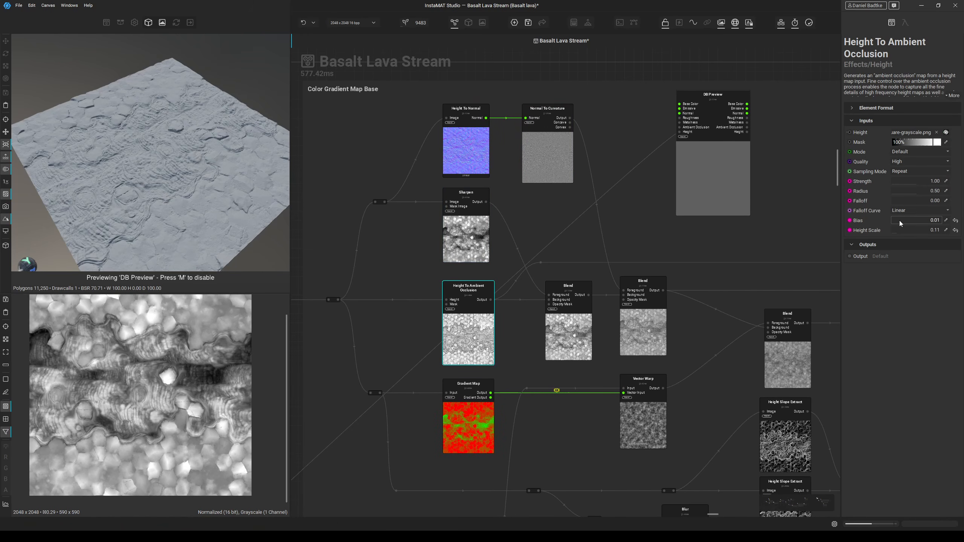
click(492, 300)
scroll(205, 338, up, 3)
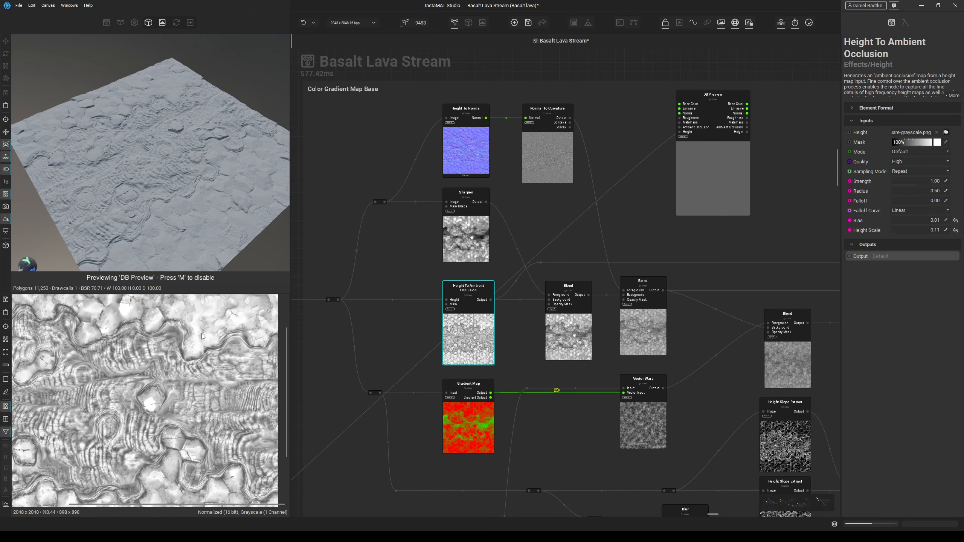
Compare the Gradient Map node's grayscale input with its red and green output, and review its gradient settings.
click(447, 398)
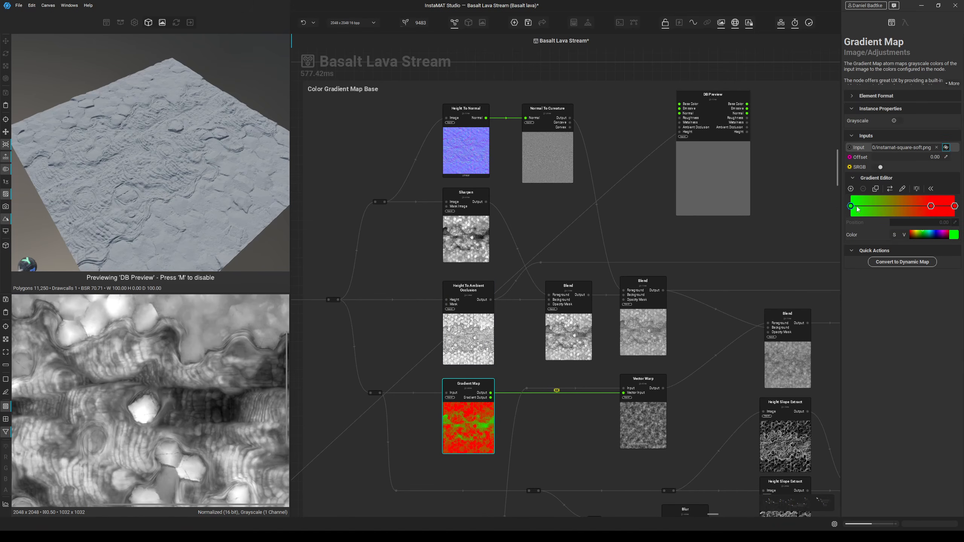
click(478, 428)
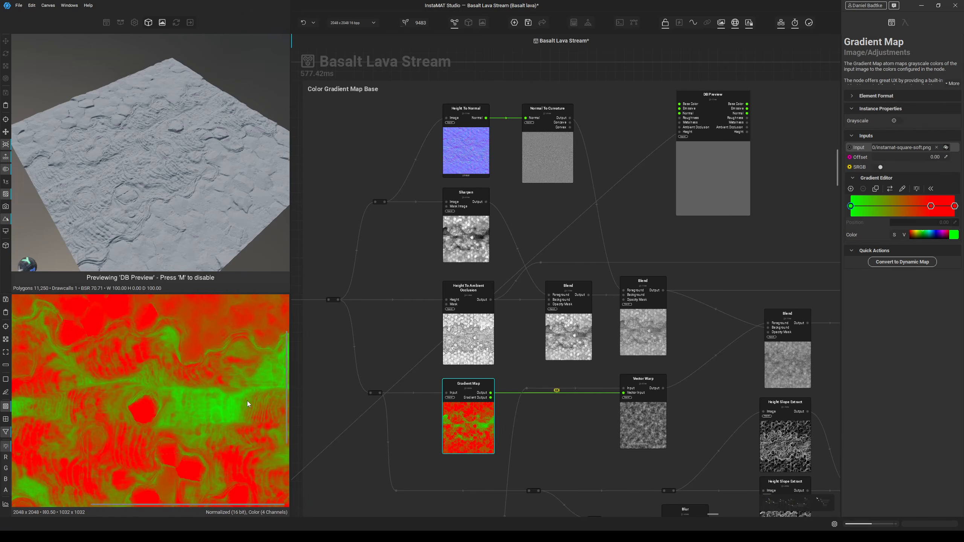
scroll(230, 394, down, 1)
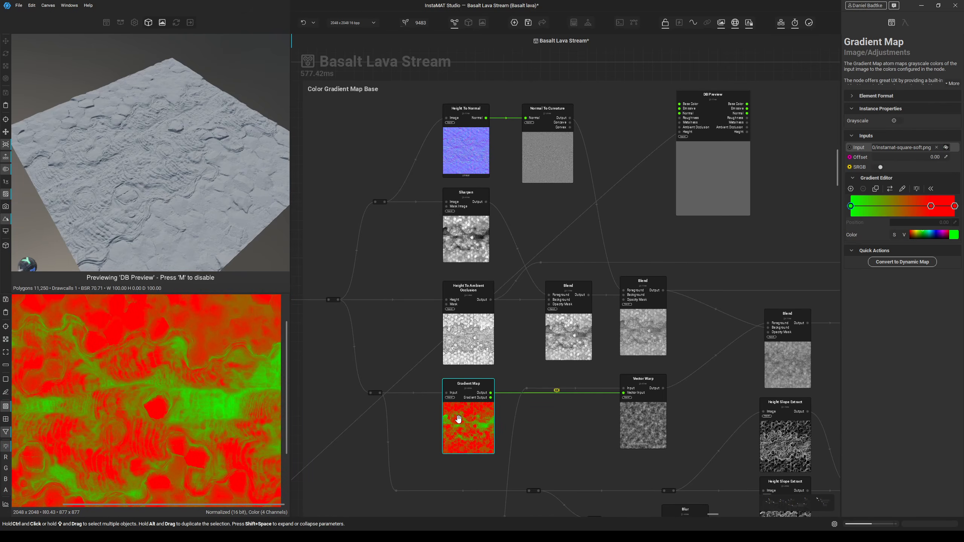
Compare the noise entering the Vector Warp node with its warped output, examining the distortion up close.
middle_drag(512, 445, 492, 425)
middle_drag(581, 378, 559, 371)
click(601, 395)
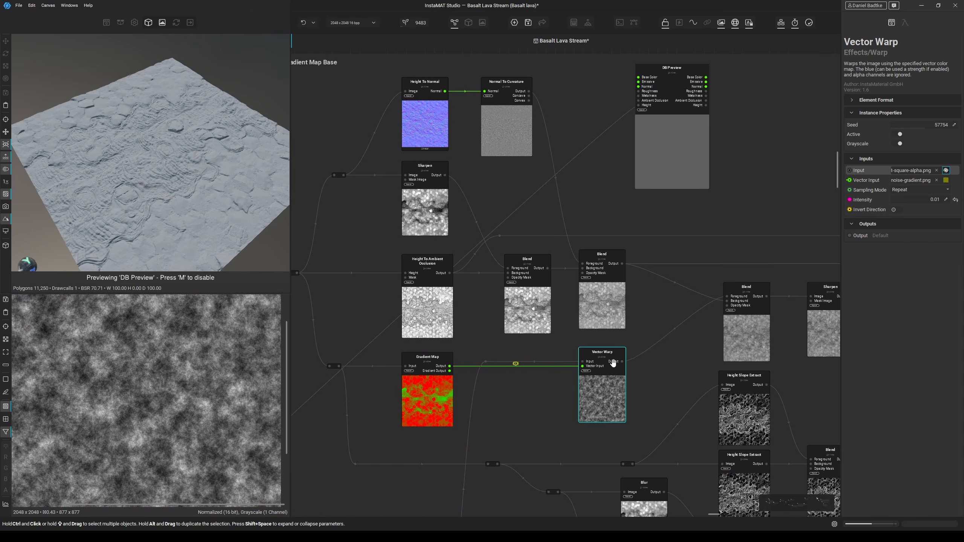
click(427, 359)
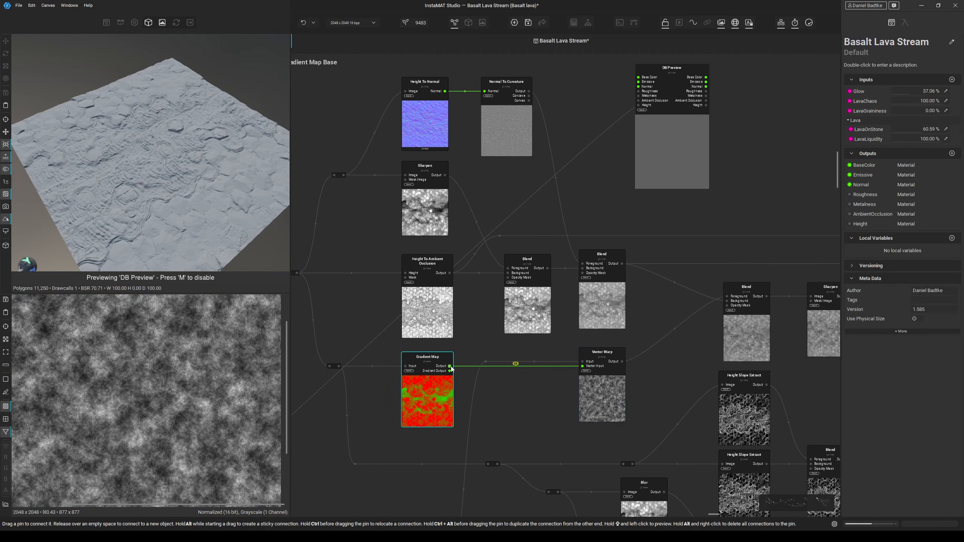
click(619, 368)
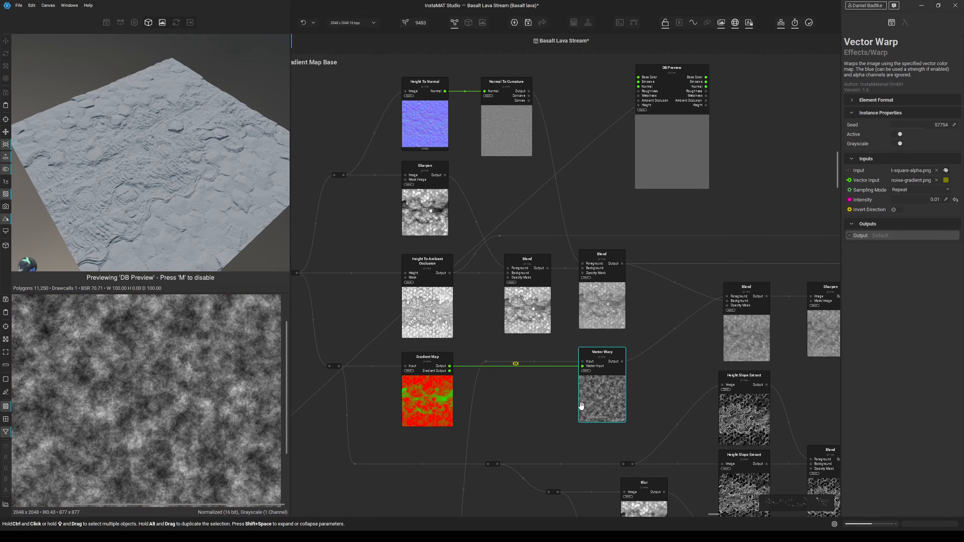
scroll(109, 382, up, 5)
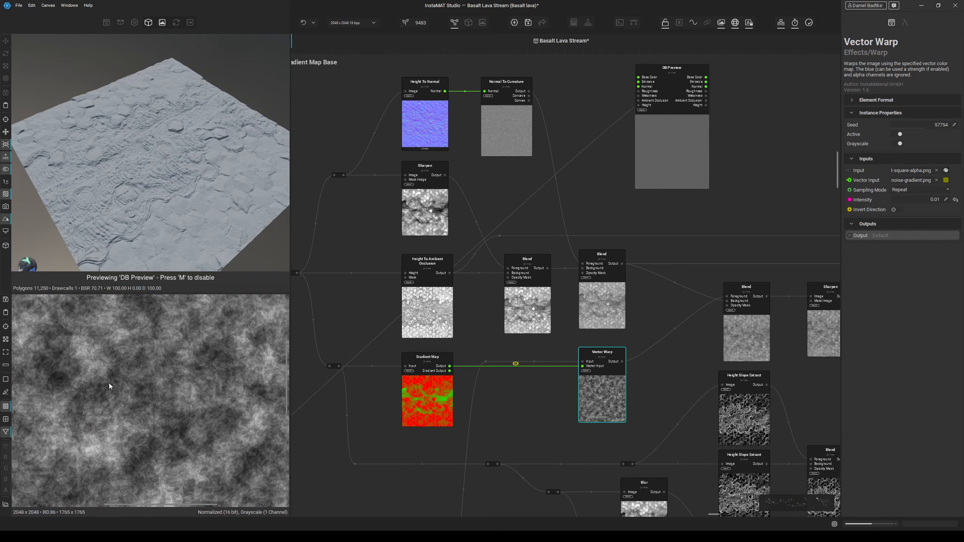
middle_drag(107, 387, 138, 390)
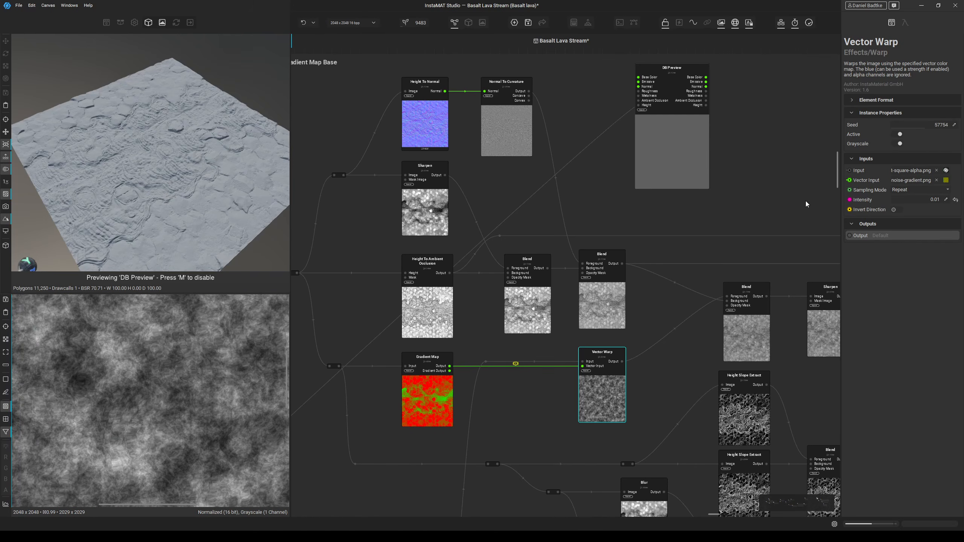
middle_drag(601, 393, 535, 402)
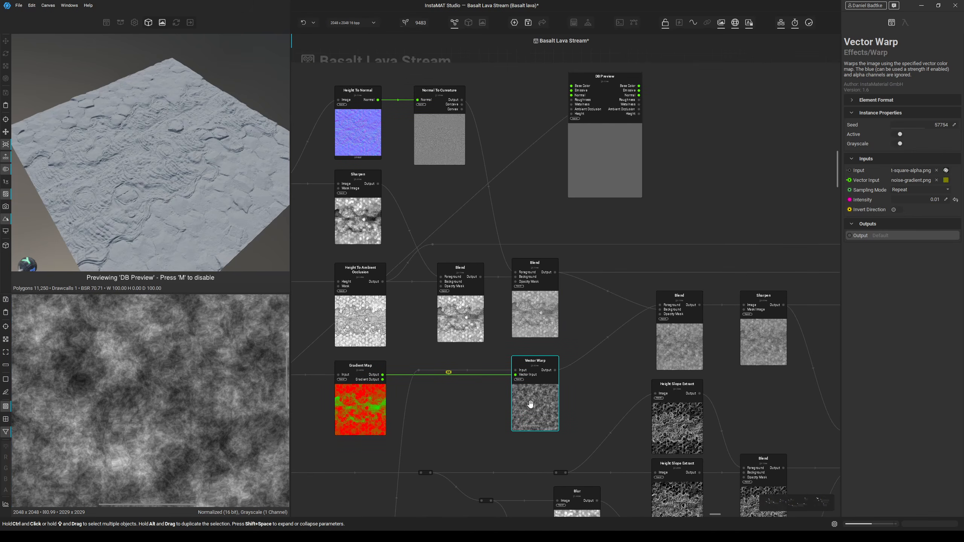
middle_drag(523, 318, 525, 356)
middle_drag(506, 239, 548, 233)
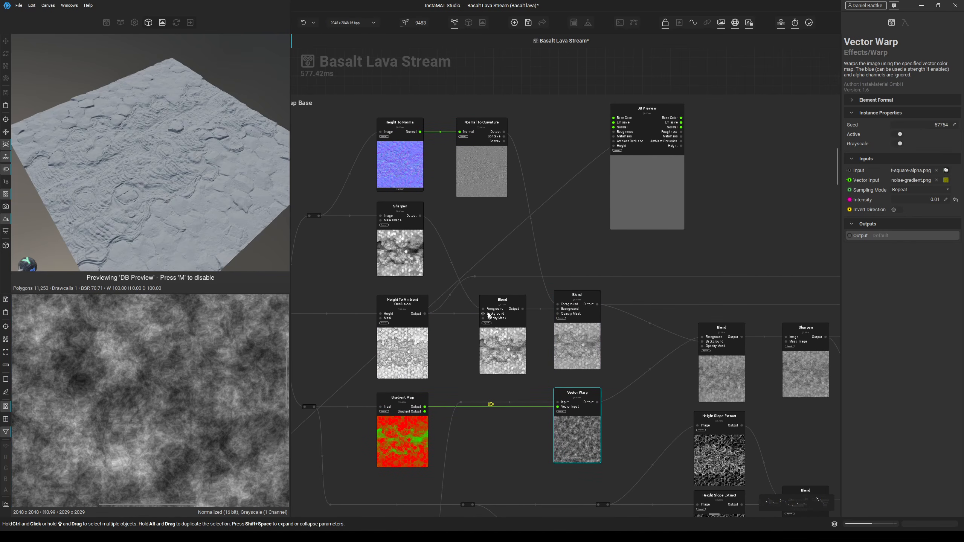
Compare the Blend node that mixes the Sharpen and ambient occlusion images with its two inputs, zooming out the 2D preview.
click(628, 177)
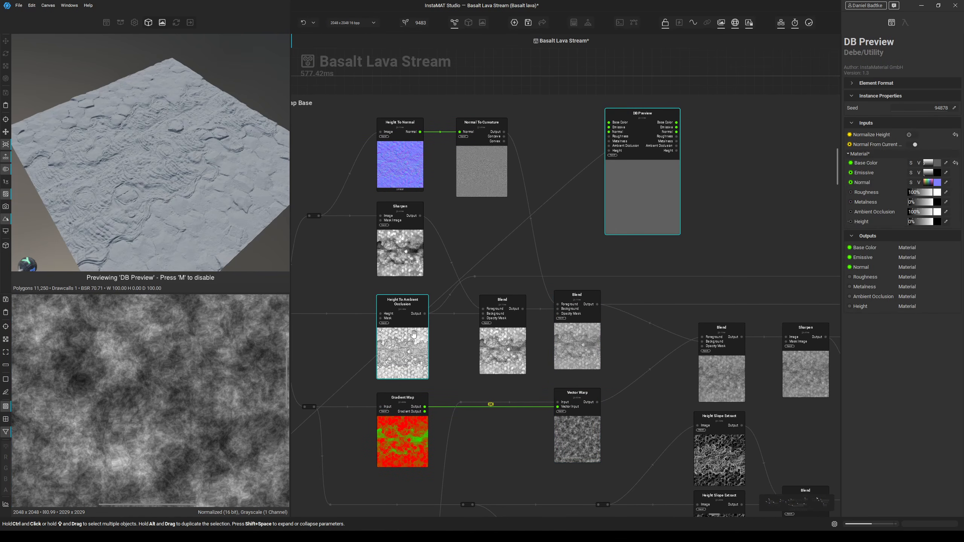
click(398, 247)
double_click(516, 337)
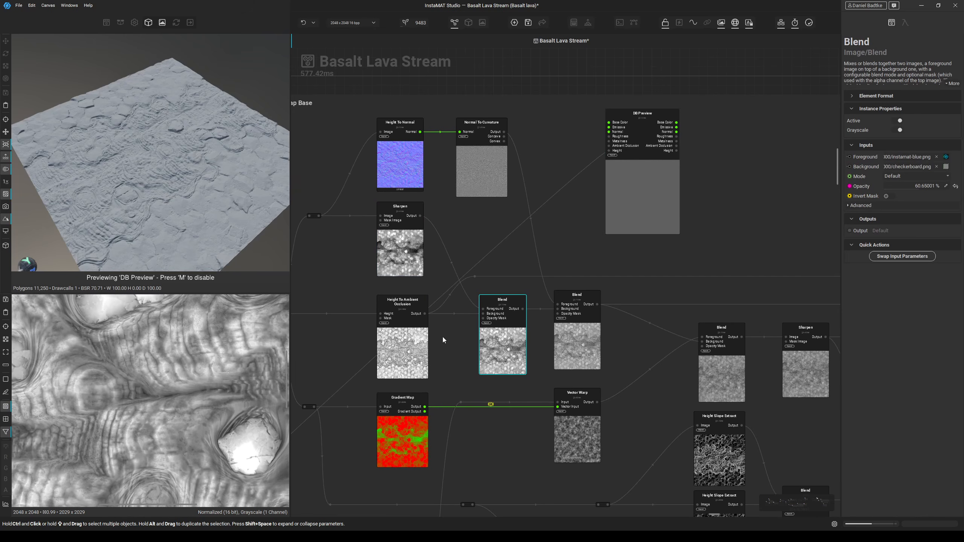
scroll(238, 370, down, 3)
click(403, 346)
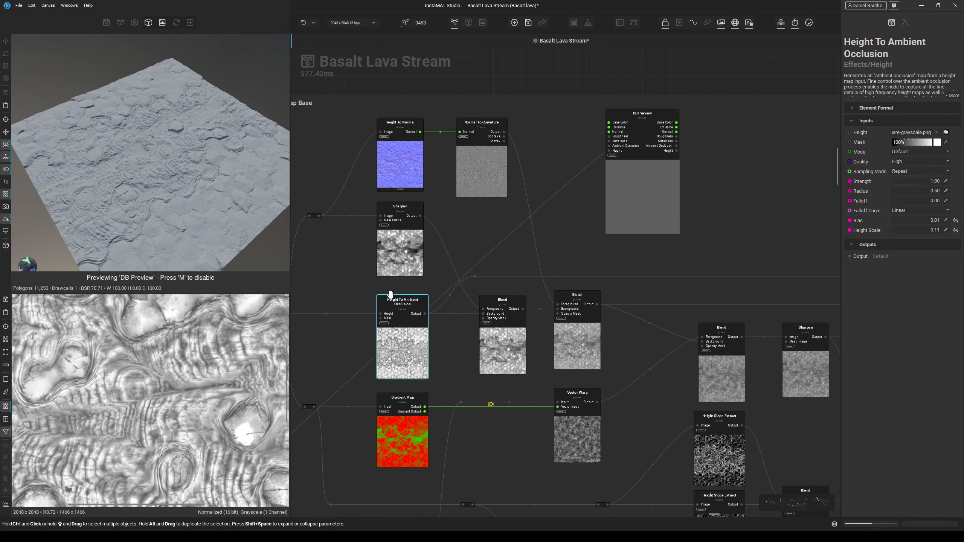
Compare the sharpened height and first Blend with the second Blend that adds the curvature map.
click(404, 247)
click(511, 353)
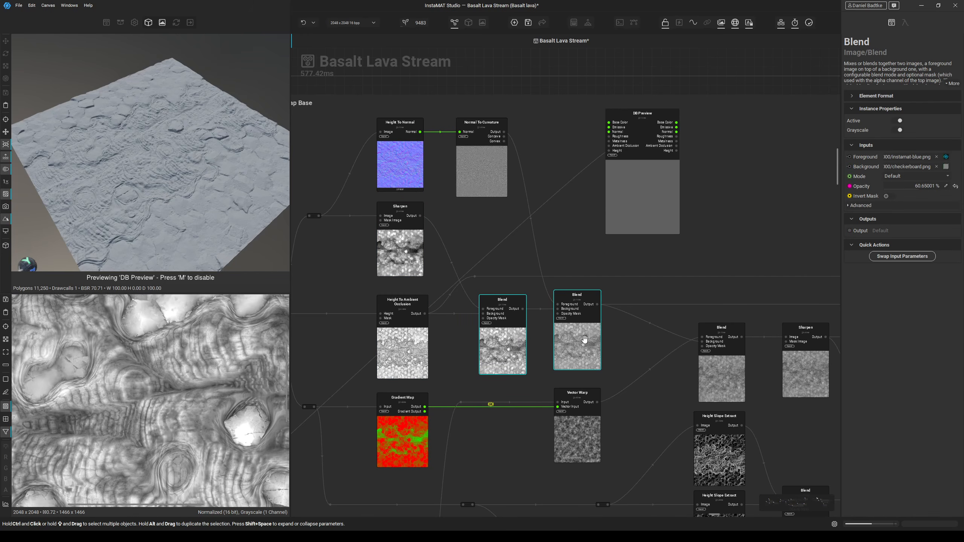
click(579, 361)
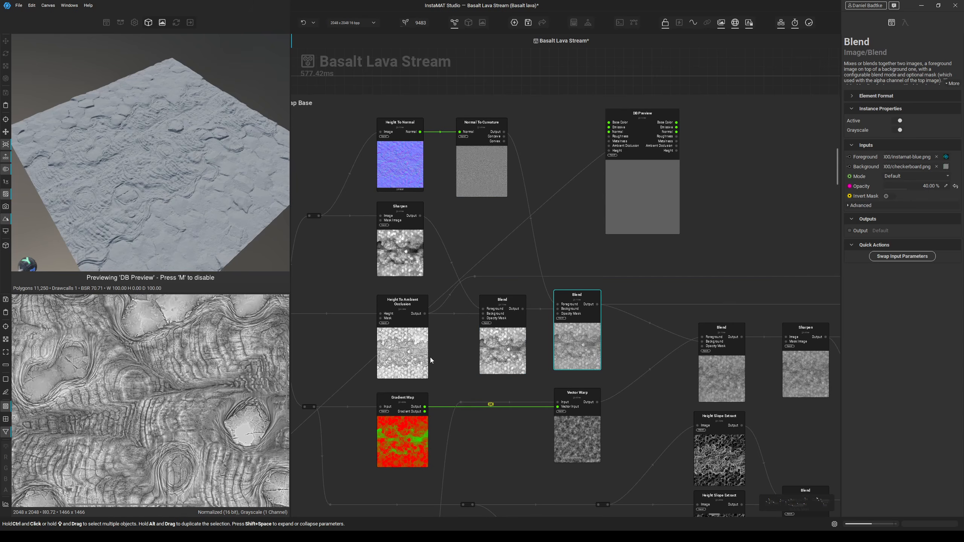
middle_drag(239, 361, 214, 344)
Move the DB Preview node further along the graph and preview the Vector Warp noise feeding the next Blend.
middle_drag(608, 289, 495, 285)
drag(534, 204, 654, 226)
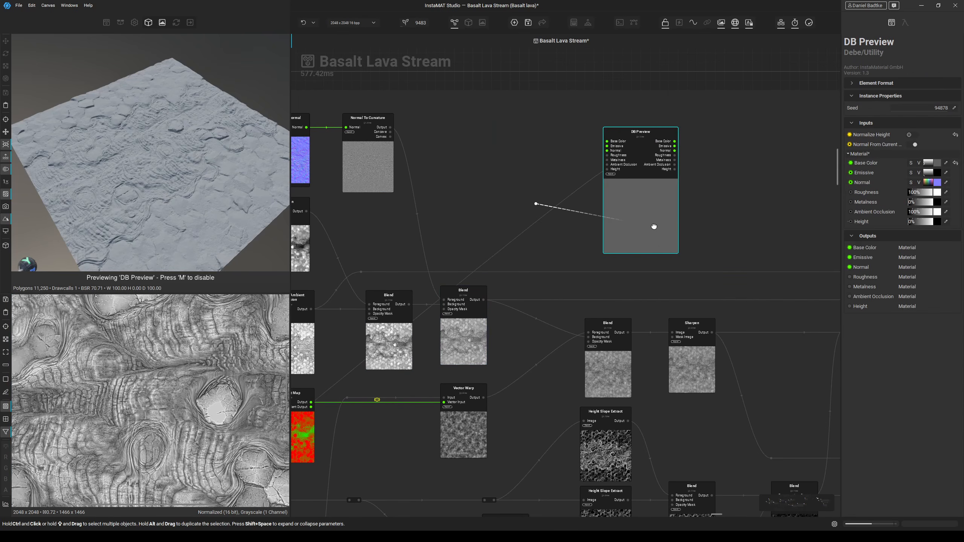
middle_drag(647, 227, 632, 227)
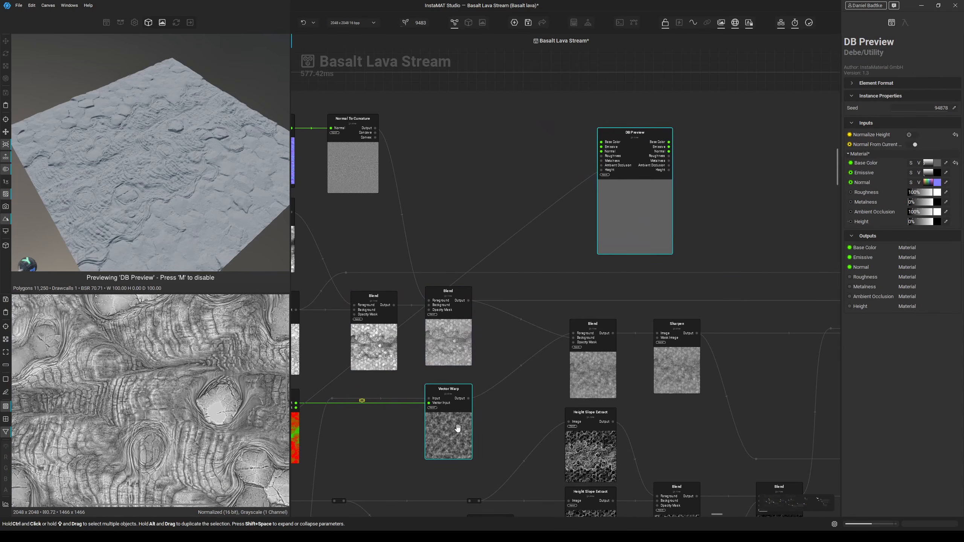
middle_drag(457, 428, 404, 420)
click(402, 419)
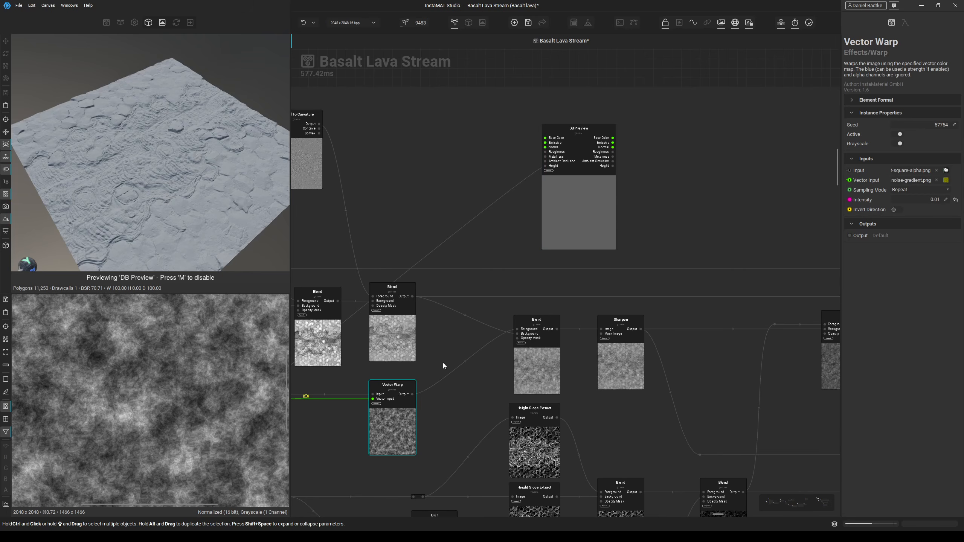
Shift the DB Preview node aside and compare the Blend containing the warped noise with the preceding curvature Blend.
middle_drag(558, 270, 540, 279)
drag(550, 242, 573, 253)
click(523, 388)
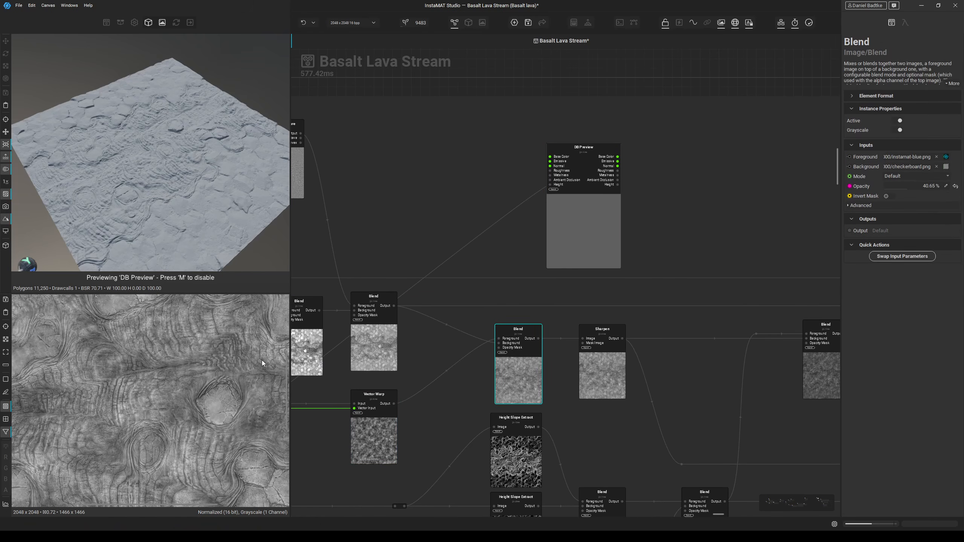
scroll(243, 346, up, 2)
click(380, 344)
click(506, 374)
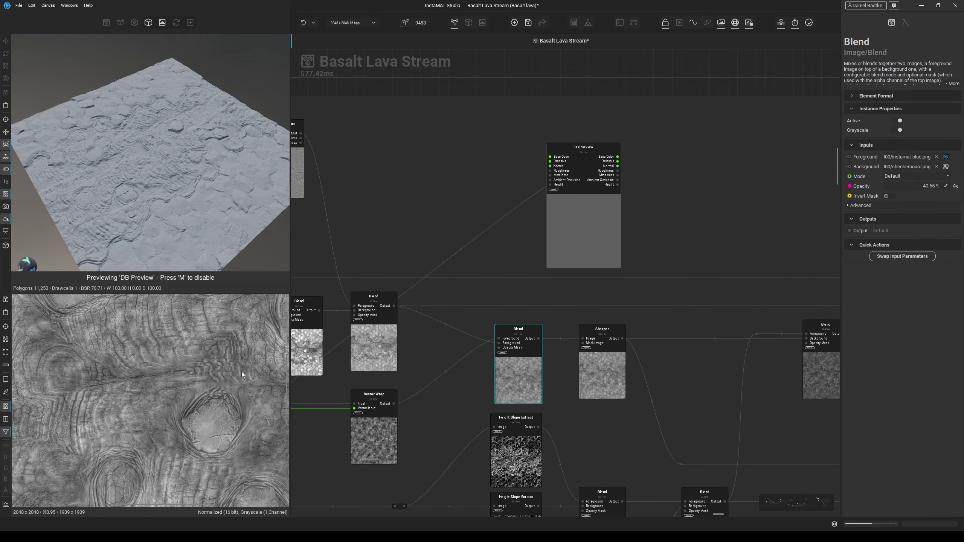
Move the DB Preview node clear of the Sharpen node, and compare the noise Blend before and after sharpening.
middle_drag(563, 402, 507, 379)
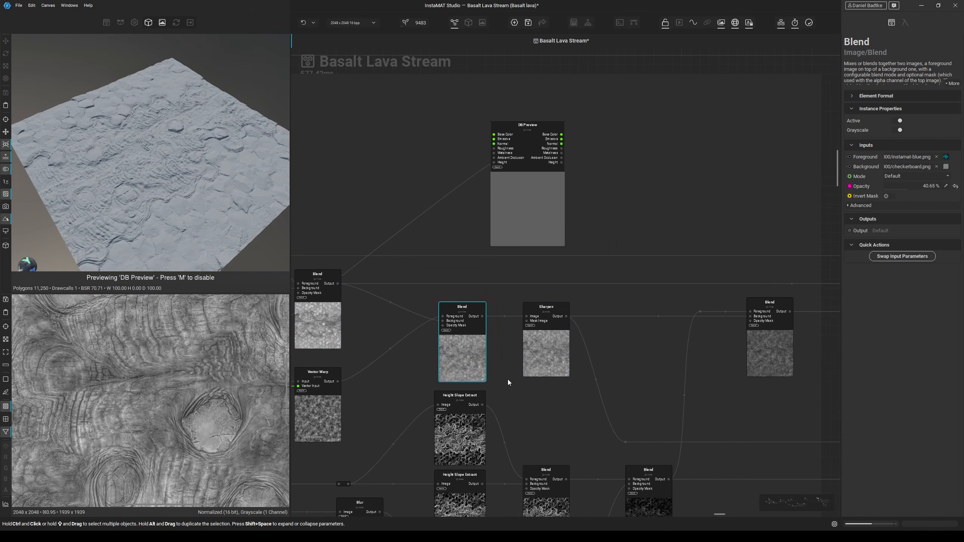
drag(528, 228, 621, 228)
click(546, 355)
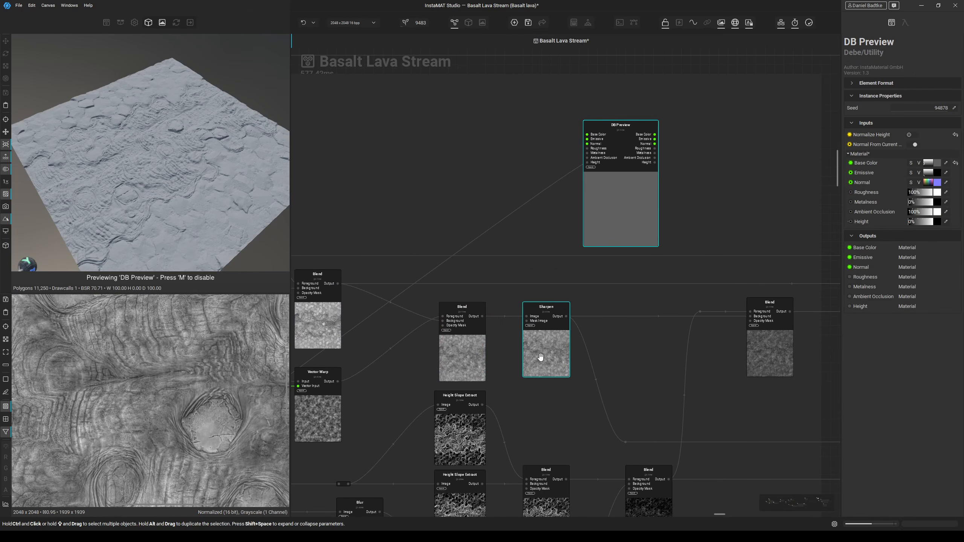
click(458, 361)
click(553, 362)
Compare the outputs and flip settings of the two Height Slope Extract nodes, then preview the Blend that combines them.
middle_drag(544, 380, 602, 265)
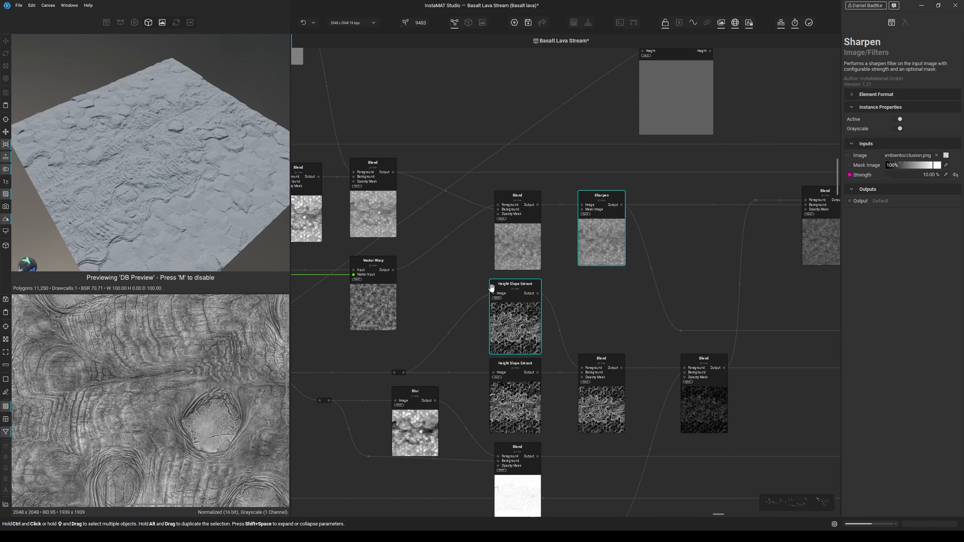
scroll(479, 320, down, 3)
scroll(522, 309, up, 4)
click(522, 308)
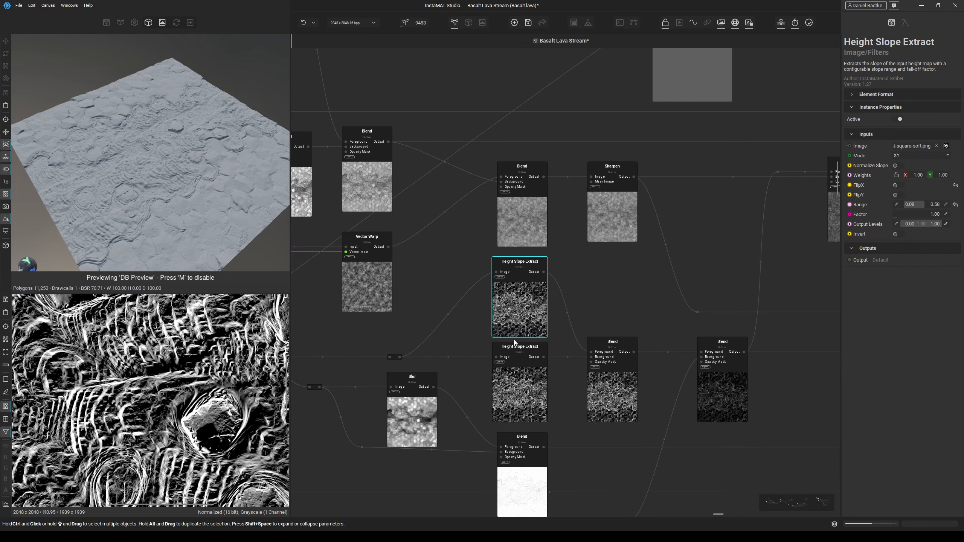
click(525, 381)
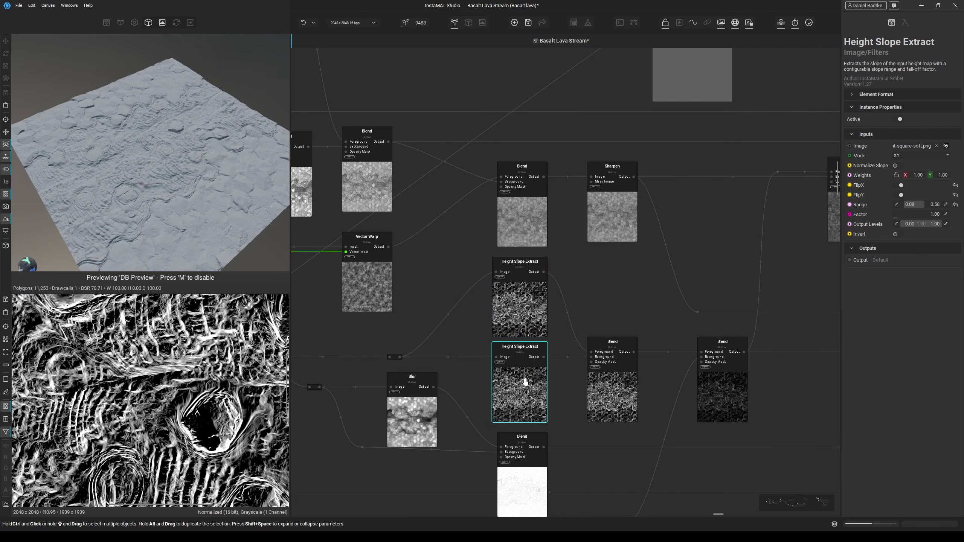
click(508, 305)
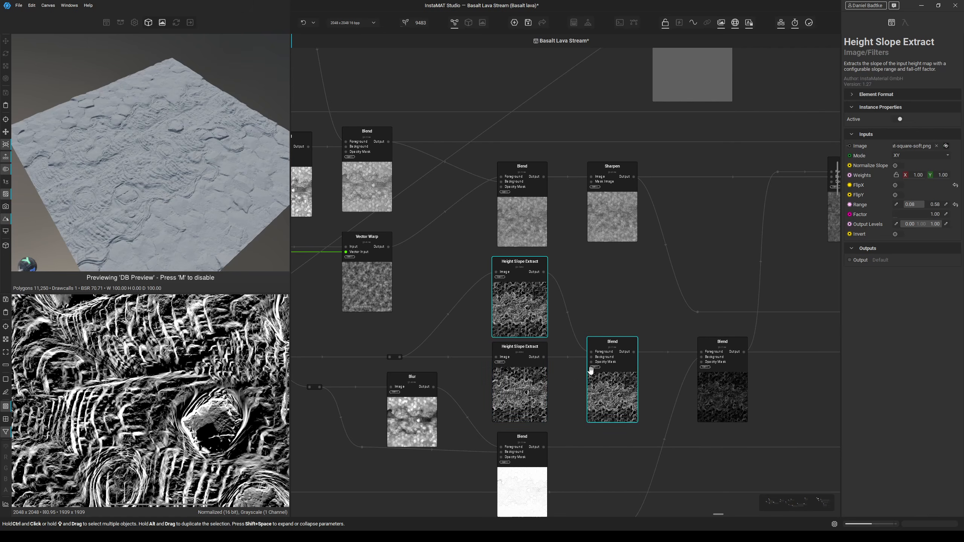
click(617, 392)
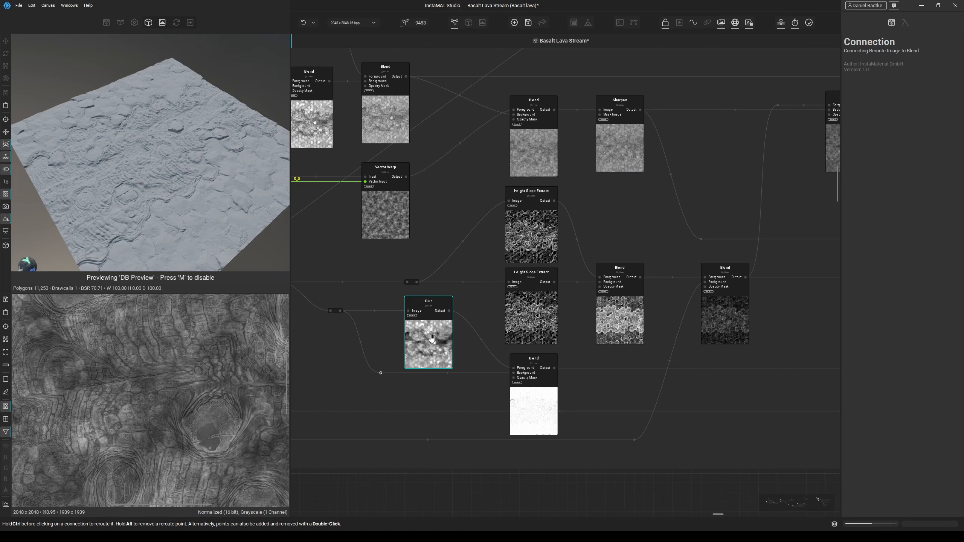
Preview the Blur node and the Divide-mode Blend fed by it, inspecting the resulting edge lines at different zoom levels.
click(494, 309)
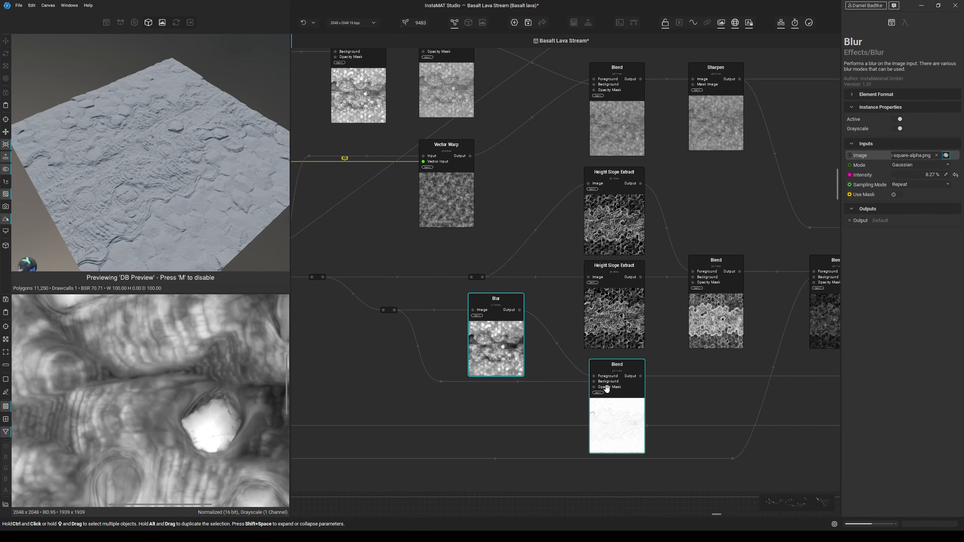
click(613, 414)
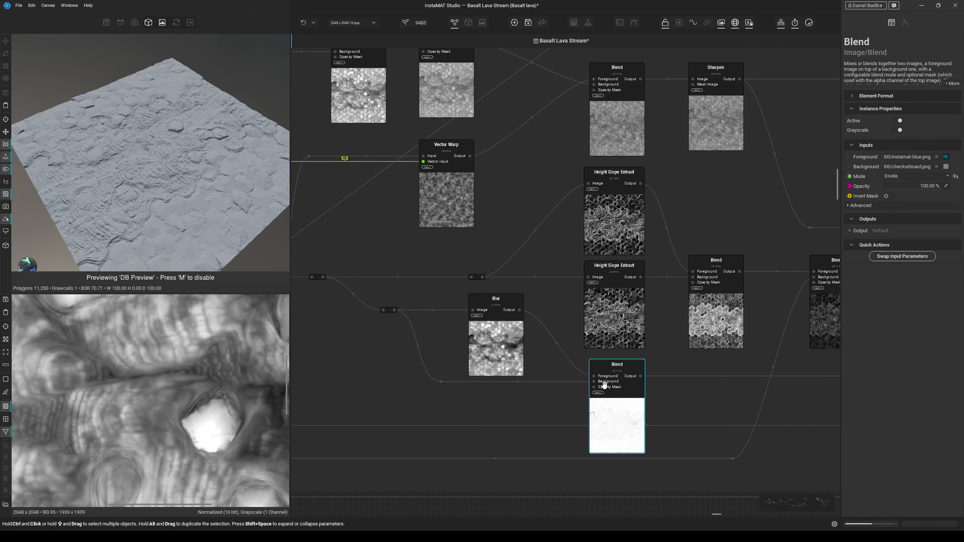
double_click(605, 426)
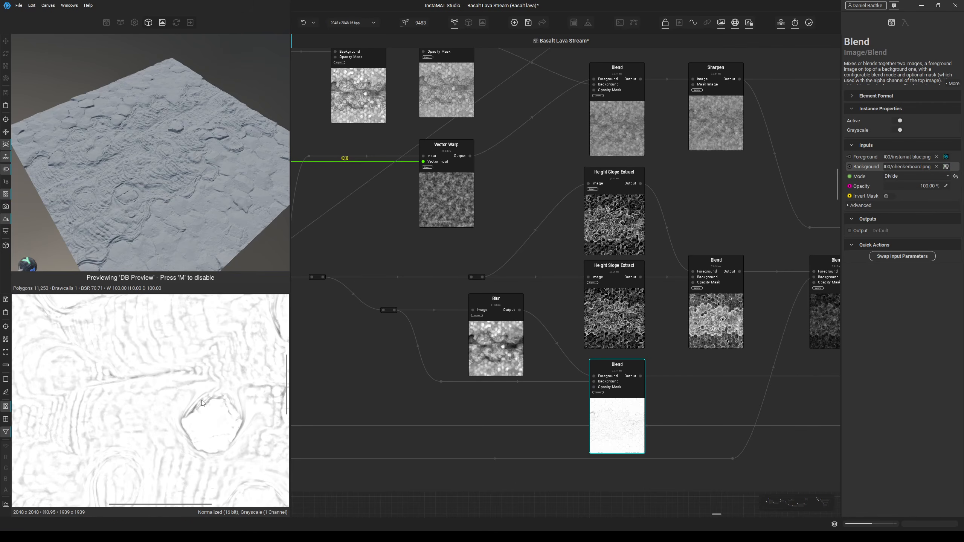
scroll(204, 399, down, 3)
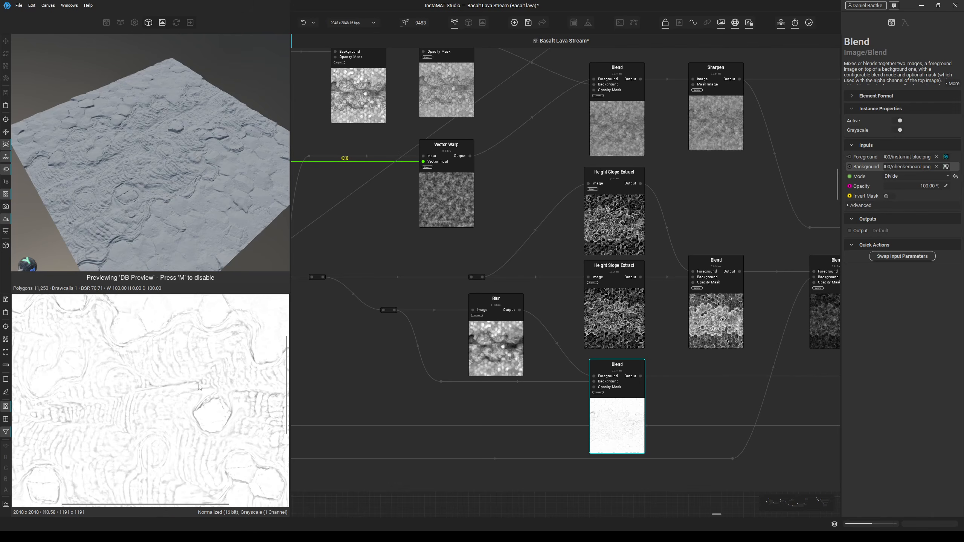
scroll(154, 389, up, 3)
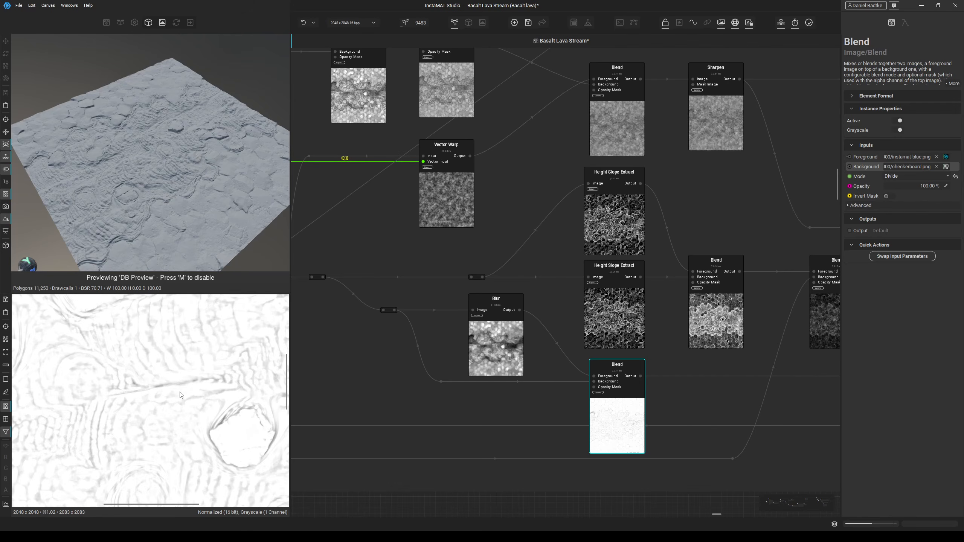
Select the Divide-mode Blend's output connection and trace where it leads outside the group.
middle_drag(561, 361, 306, 385)
scroll(306, 385, down, 2)
middle_drag(508, 378, 370, 396)
click(467, 402)
scroll(466, 402, down, 2)
scroll(465, 295, up, 3)
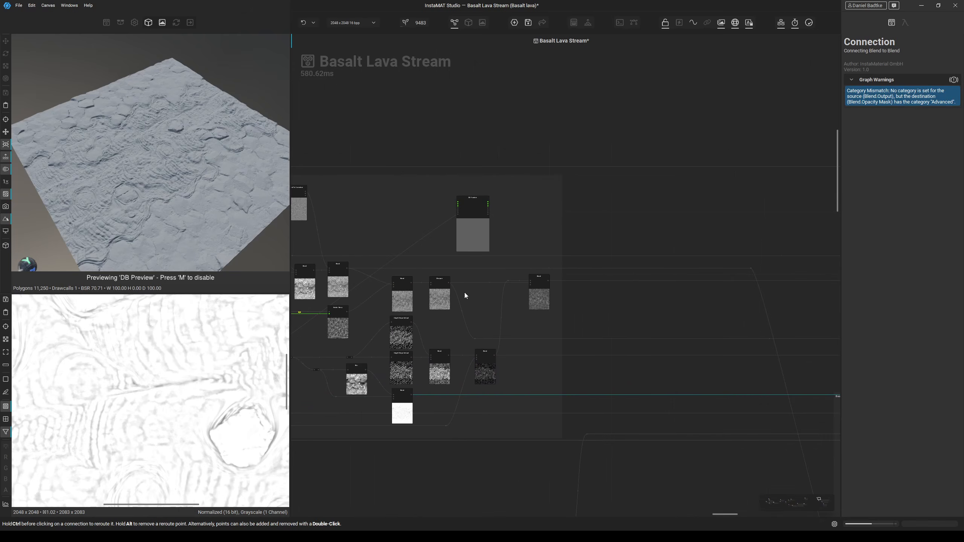
Move the DB Preview node past the final Blend, and preview the Multiply-mode Blend along with its slope and noise inputs.
drag(465, 215, 659, 241)
scroll(557, 356, down, 1)
scroll(557, 356, up, 2)
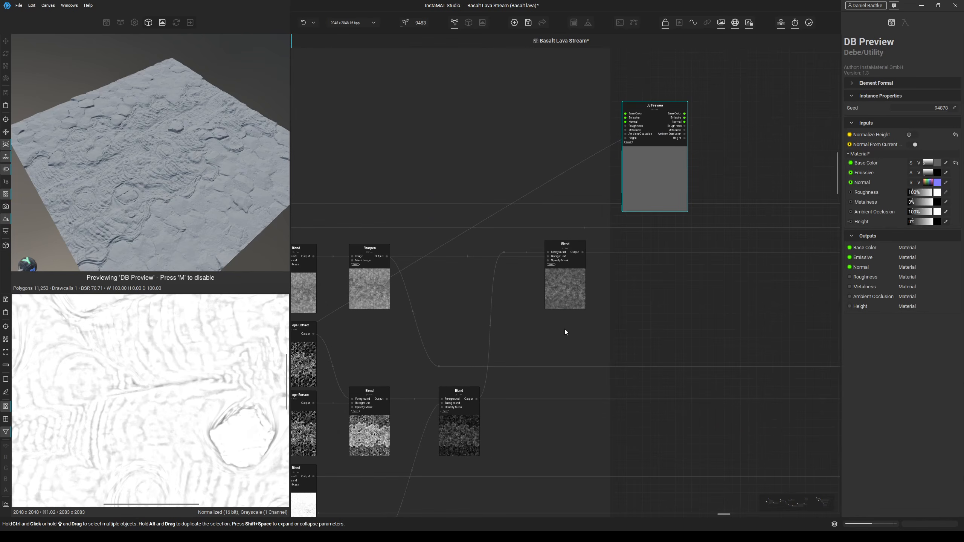
click(472, 435)
middle_drag(468, 421, 495, 405)
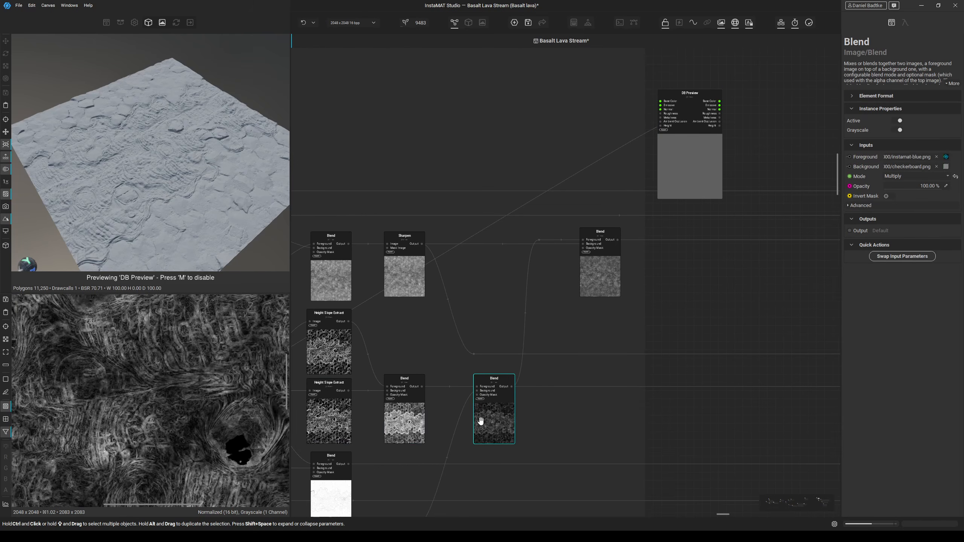
ctrl+click(412, 421)
click(477, 391)
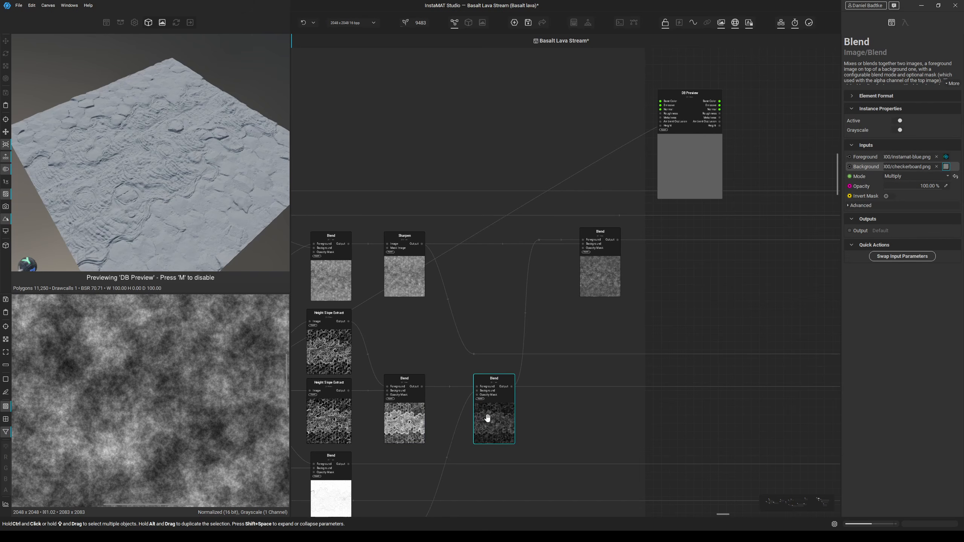
Preview the final Blend of the Color Gradient Map Base group and trace its output connection toward the color section.
middle_drag(550, 354, 495, 380)
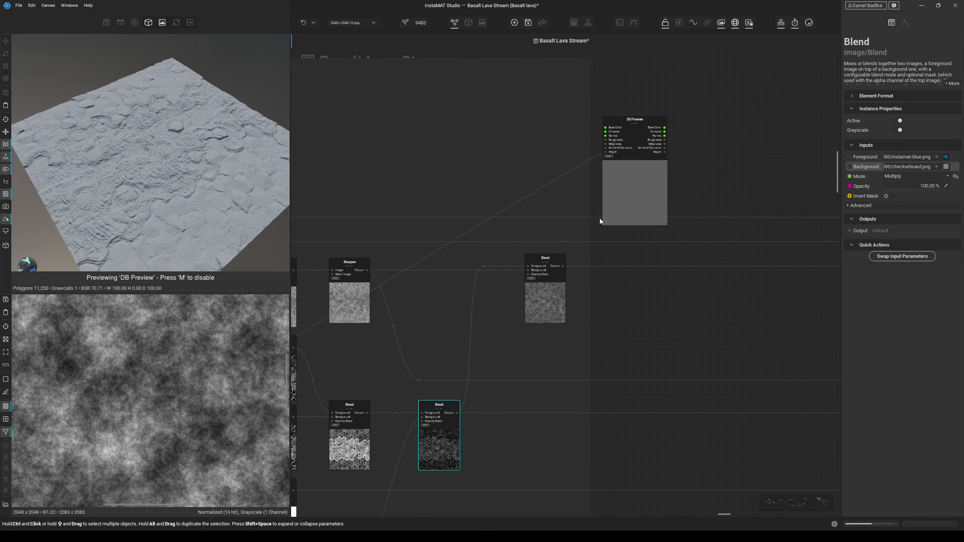
drag(622, 187, 635, 217)
double_click(548, 303)
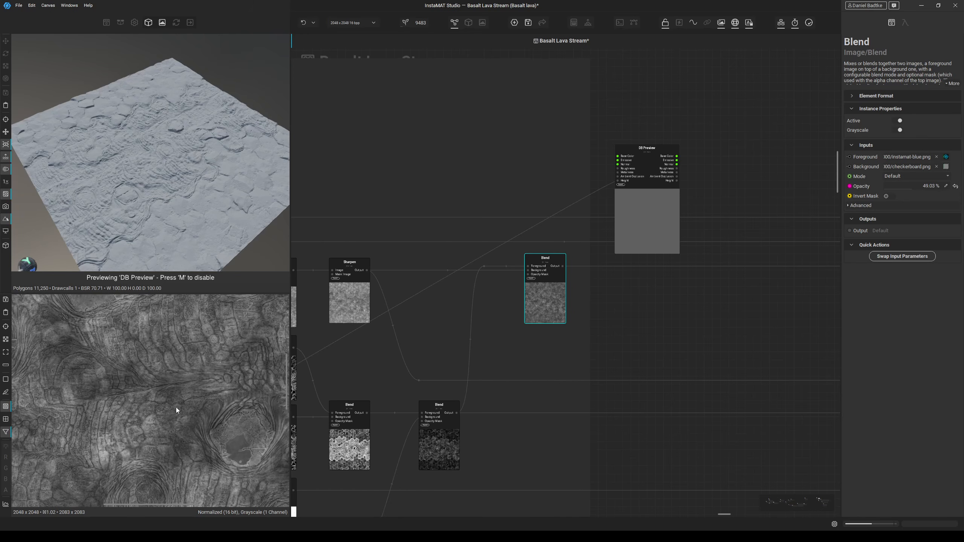
scroll(548, 358, down, 5)
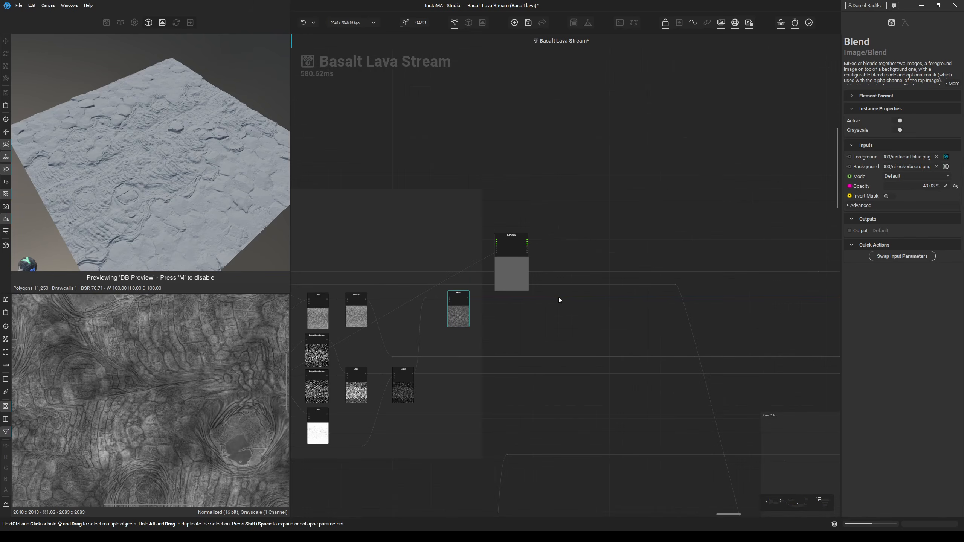
click(559, 297)
scroll(542, 315, down, 5)
Move the DB Preview node toward the color section, and compare the group's final Blend with the earlier curvature Blend.
drag(530, 290, 702, 297)
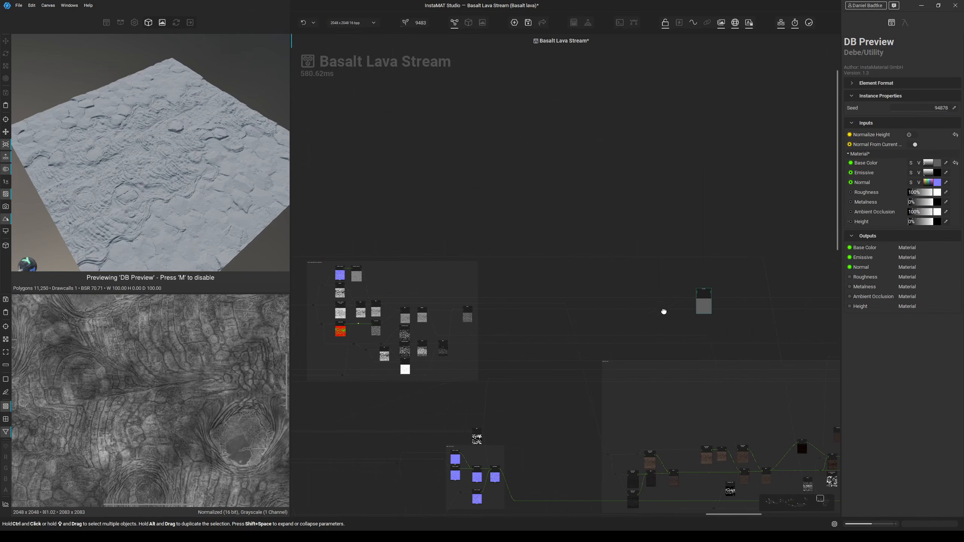
middle_drag(663, 312, 630, 267)
scroll(512, 255, up, 4)
scroll(493, 272, down, 3)
middle_drag(493, 272, 554, 254)
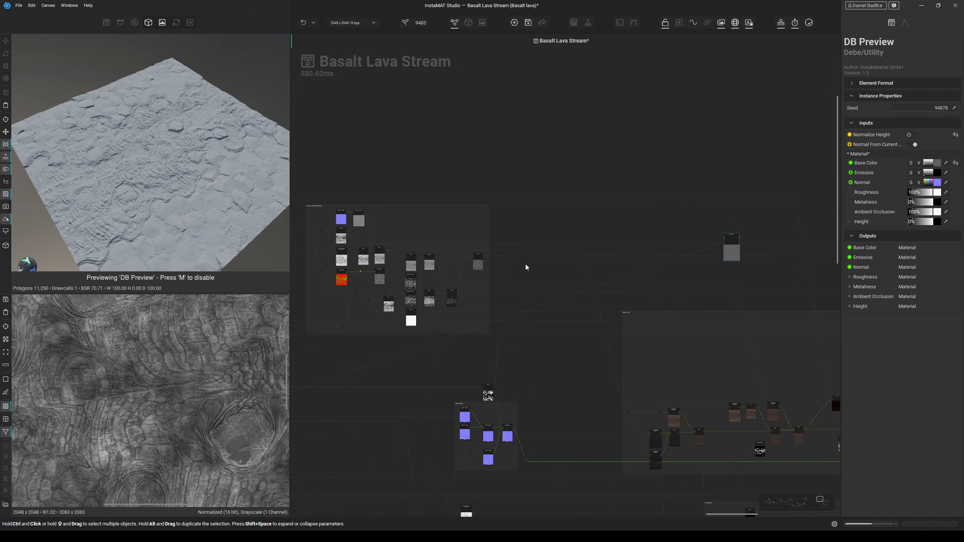
scroll(477, 263, up, 5)
click(480, 266)
scroll(487, 273, down, 4)
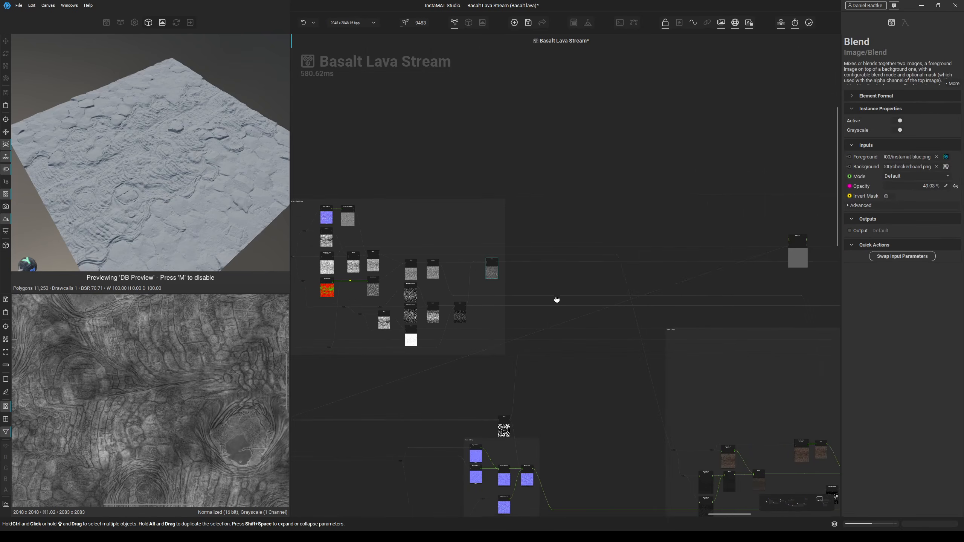
middle_drag(557, 300, 606, 277)
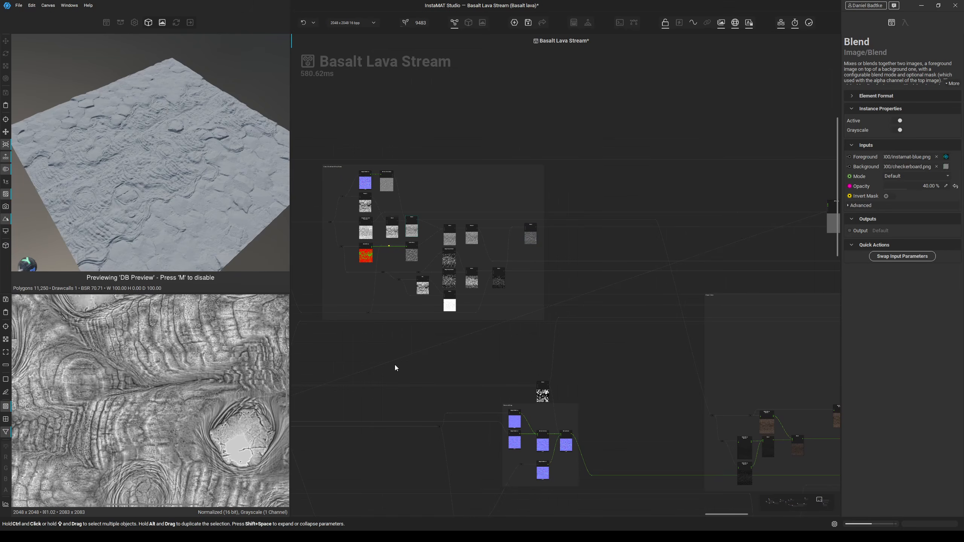
Move the DB Preview node into the Base Color group and preview the group's first Gradient Map Dynamic node.
middle_drag(602, 456, 508, 342)
middle_drag(639, 262, 563, 307)
drag(666, 159, 608, 267)
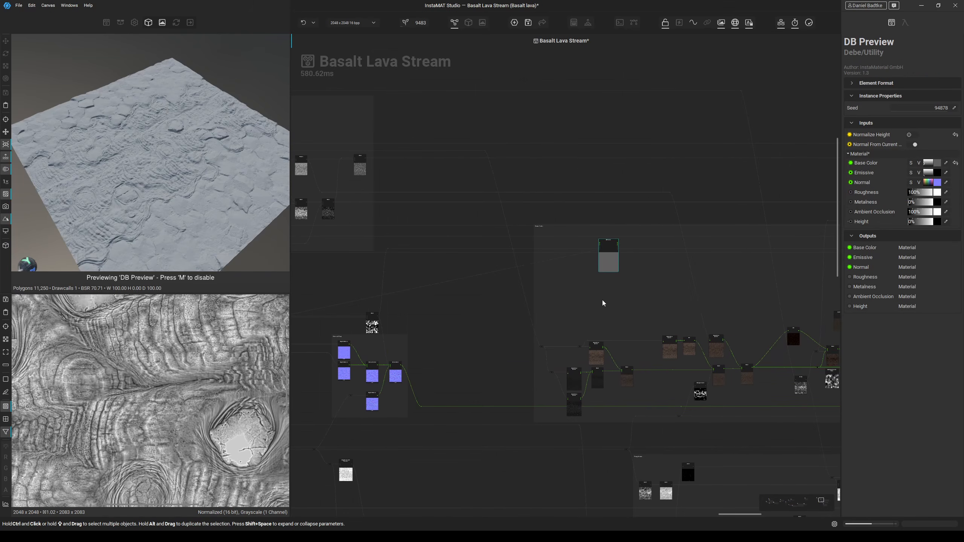
scroll(593, 315, up, 2)
click(560, 414)
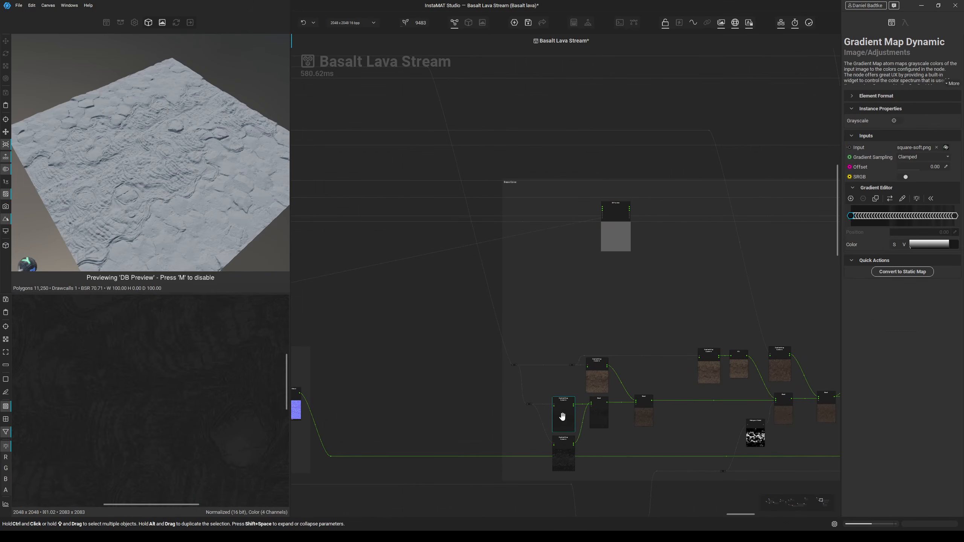
Preview the two dark Gradient Map Dynamic nodes in the Base Color group and the Blend that combines them.
scroll(580, 418, up, 3)
middle_drag(556, 417, 553, 353)
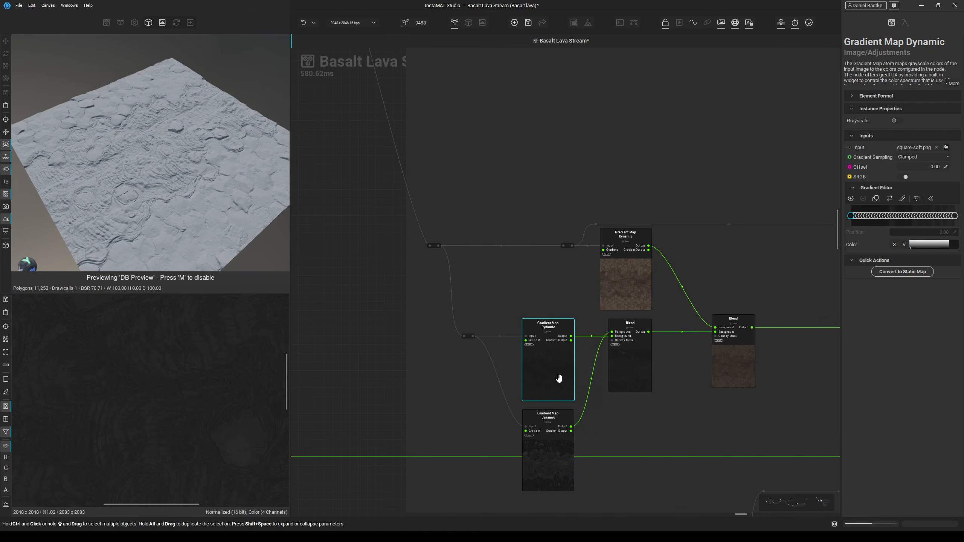
click(548, 473)
scroll(230, 423, down, 3)
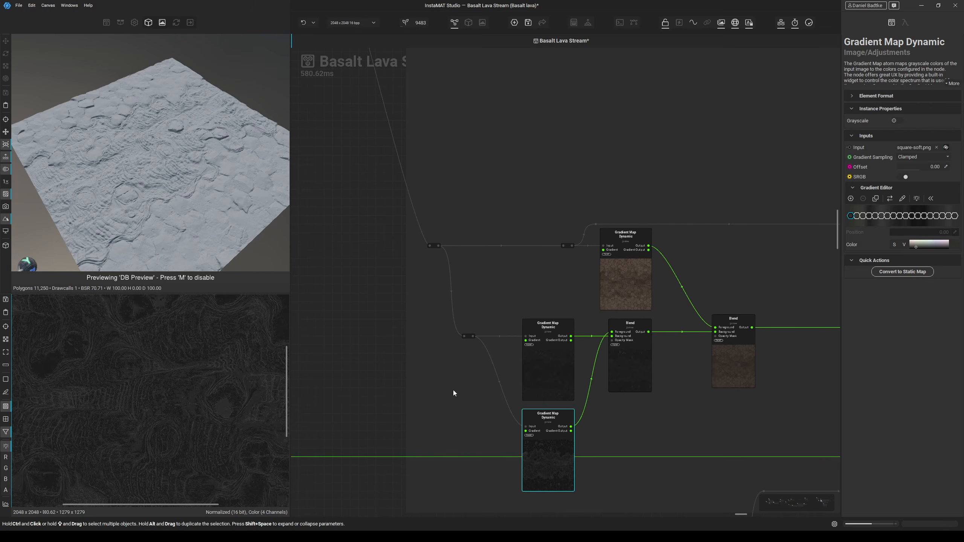
click(547, 363)
click(555, 432)
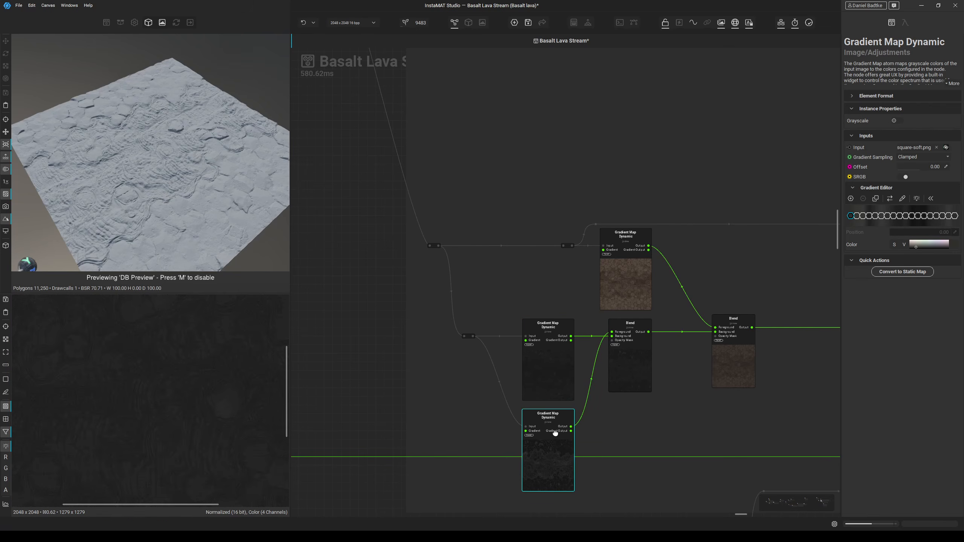
click(600, 373)
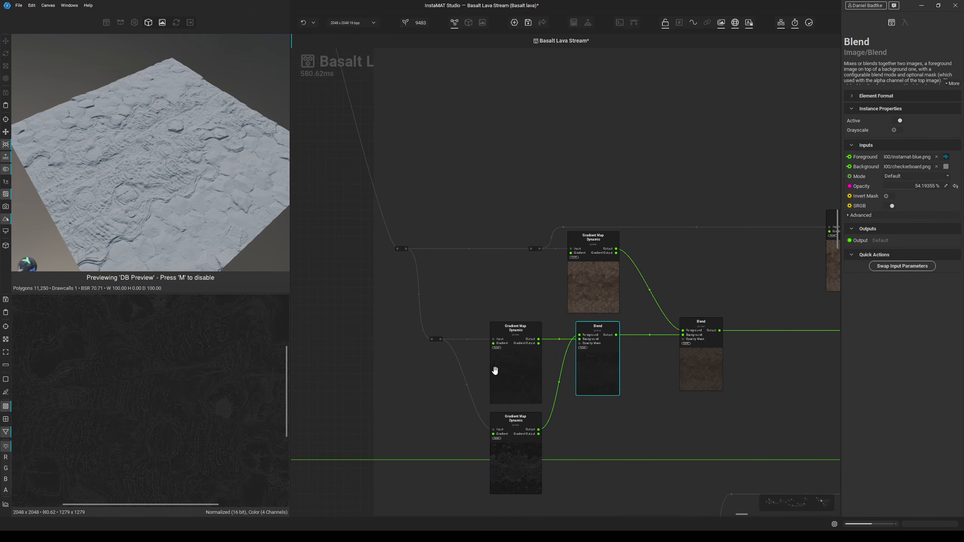
Move the DB Preview node beside the Blend that combines the dark and brown gradient maps.
scroll(493, 364, down, 2)
scroll(461, 202, down, 3)
drag(523, 134, 611, 391)
scroll(563, 335, up, 4)
middle_drag(436, 276, 573, 265)
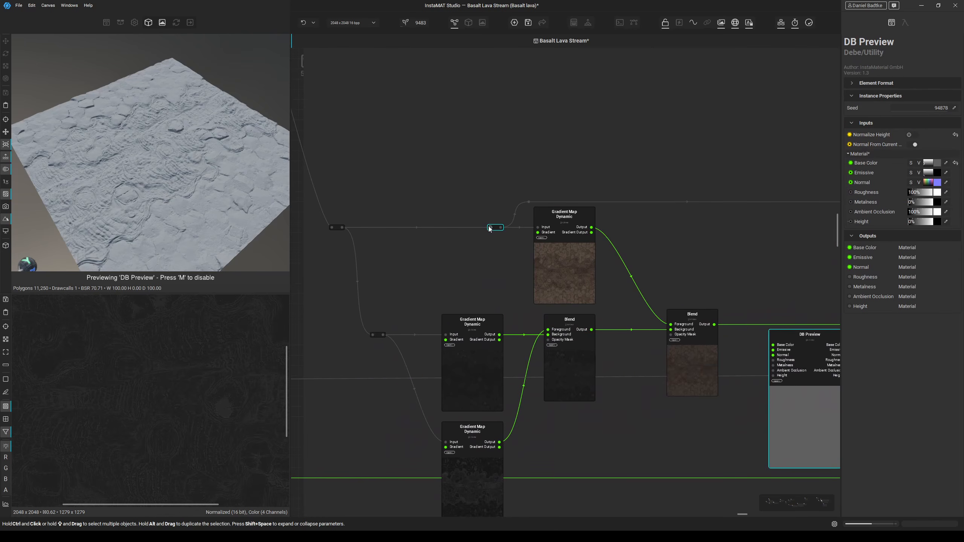
Preview the reroute feeding the brown Gradient Map Dynamic and the Blend that mixes it with the dark gradient result.
click(490, 228)
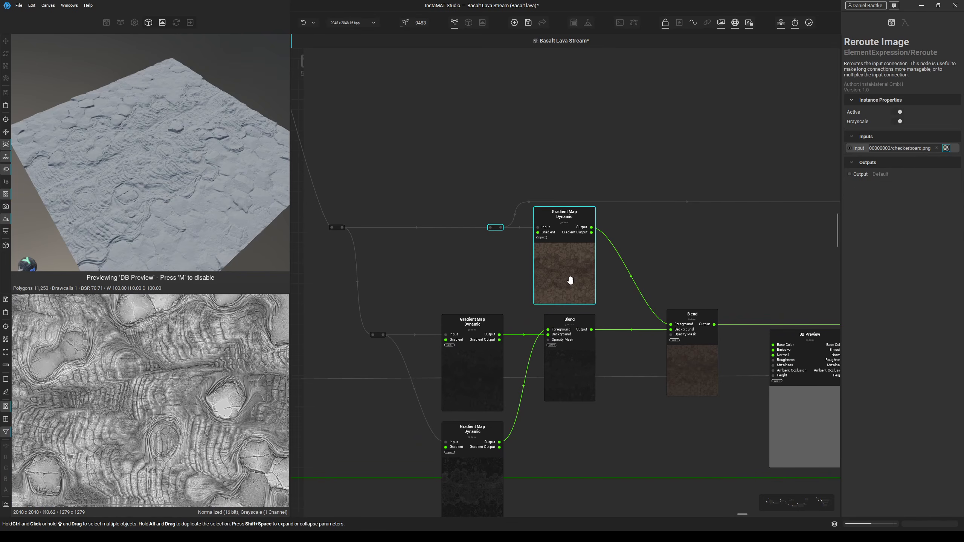
click(677, 367)
middle_drag(663, 366, 594, 342)
scroll(628, 347, up, 1)
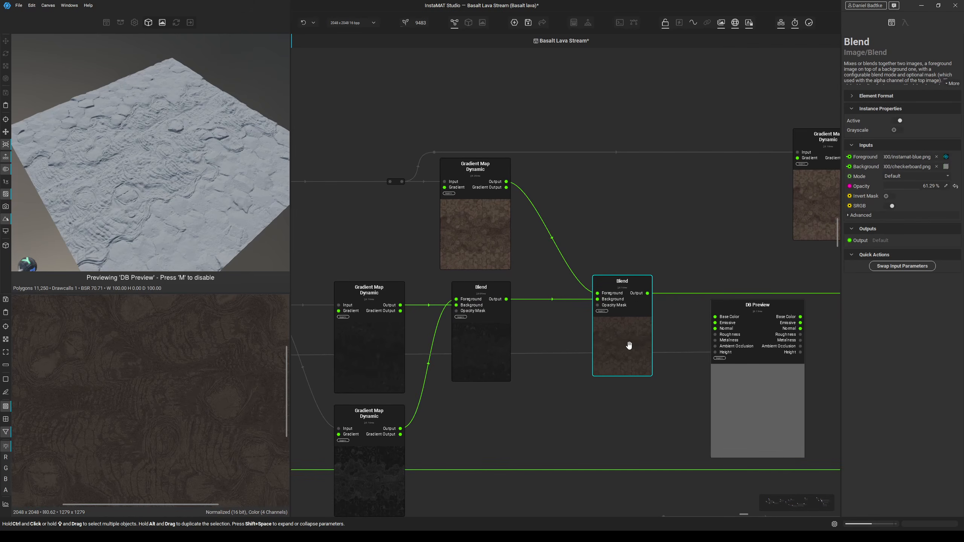
Connect the brown-and-dark Blend's output to the DB Preview's Base Color input and inspect the lava surface in 3D.
middle_drag(645, 376, 590, 375)
mouse_move(687, 404)
mouse_down()
mouse_move(681, 393)
mouse_move(670, 407)
mouse_up()
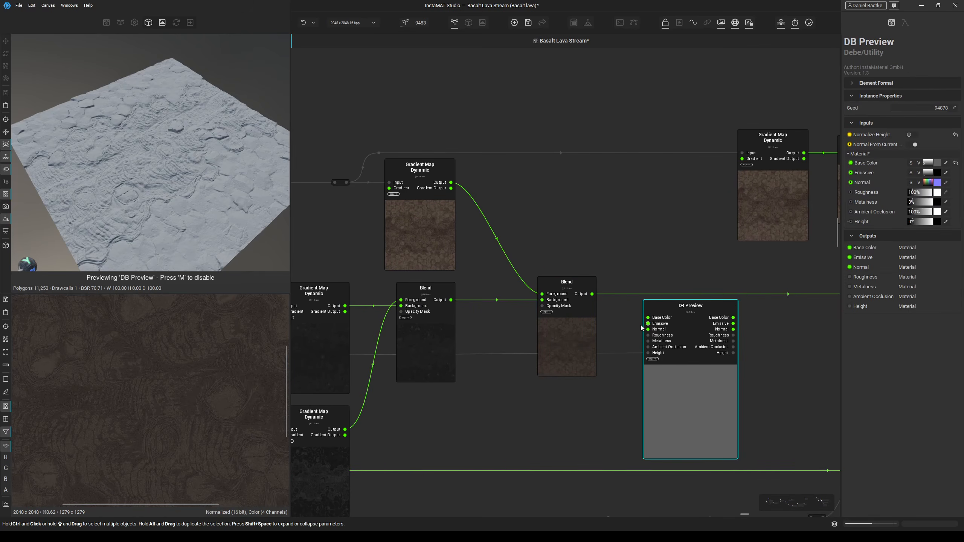
drag(648, 318, 593, 295)
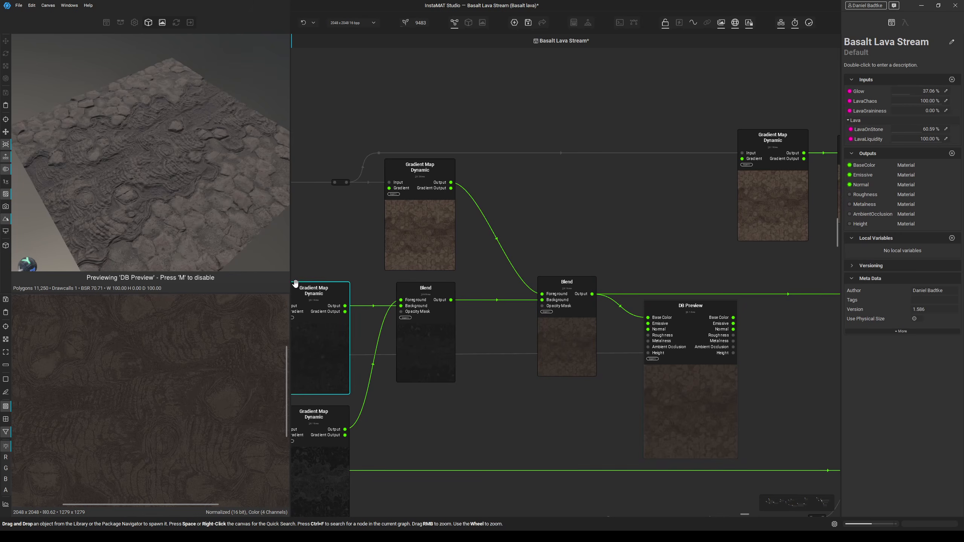
alt+drag(99, 211, 118, 216)
middle_drag(117, 215, 129, 212)
scroll(160, 174, up, 4)
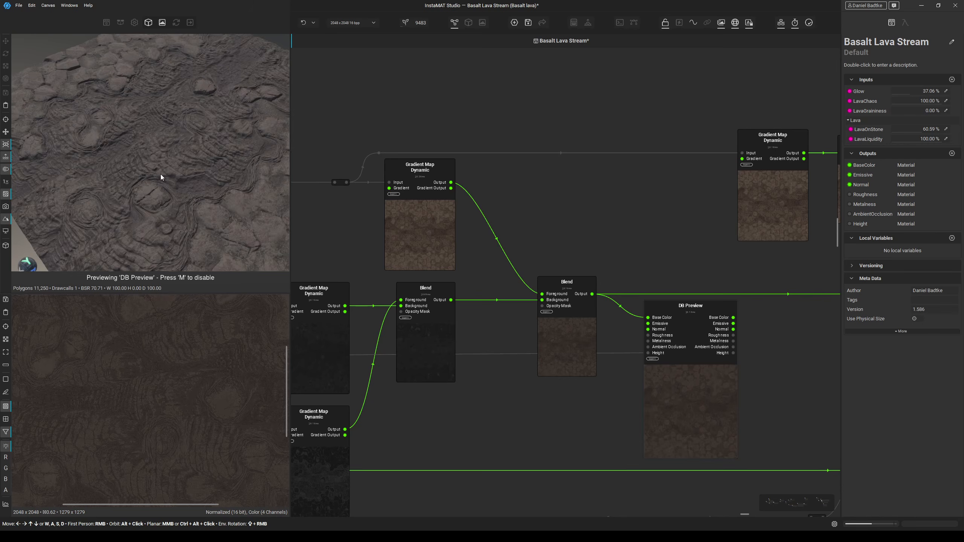
middle_drag(160, 174, 196, 171)
scroll(195, 178, down, 4)
Move the DB Preview node above the following pair of Gradient Map Dynamic nodes.
scroll(545, 173, down, 3)
middle_drag(545, 173, 512, 179)
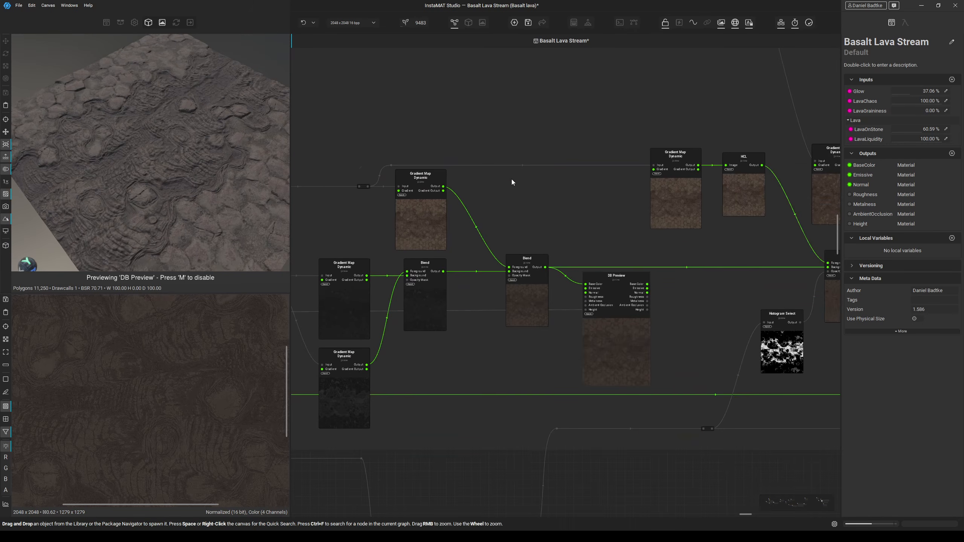
middle_drag(592, 253, 465, 265)
drag(478, 335, 704, 108)
middle_drag(668, 129, 558, 229)
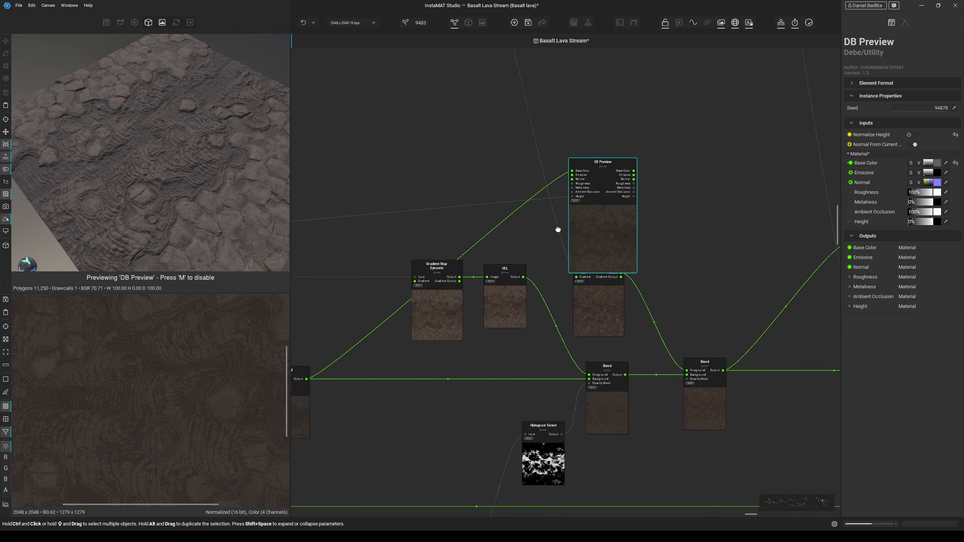
Connect the Gradient Map Dynamic output directly to the masked Blend's Foreground and delete the HCL node between them.
click(417, 318)
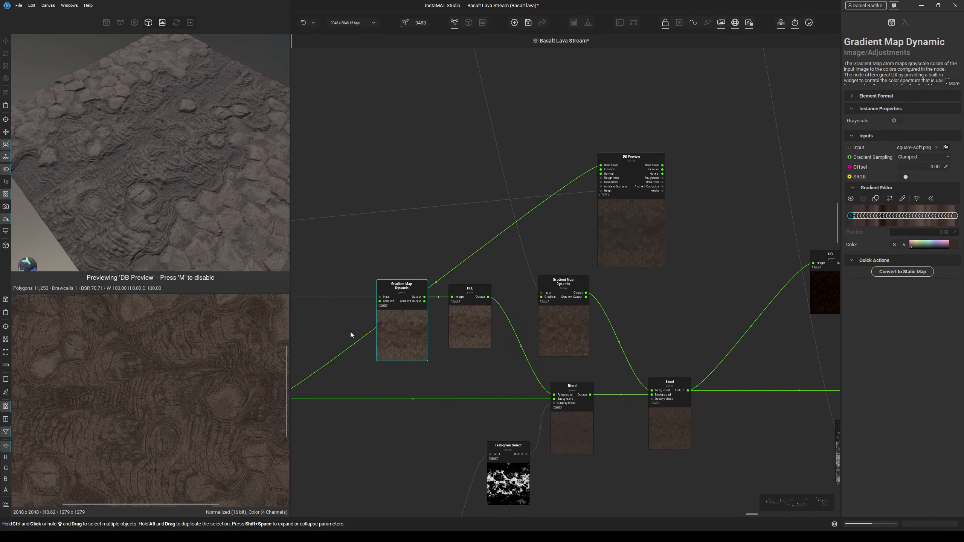
click(476, 322)
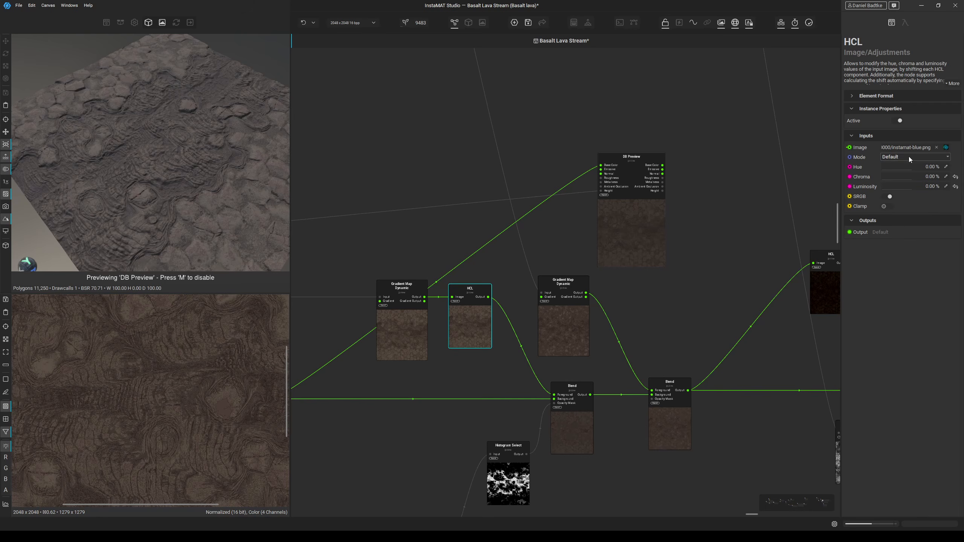
drag(425, 301, 555, 395)
click(478, 321)
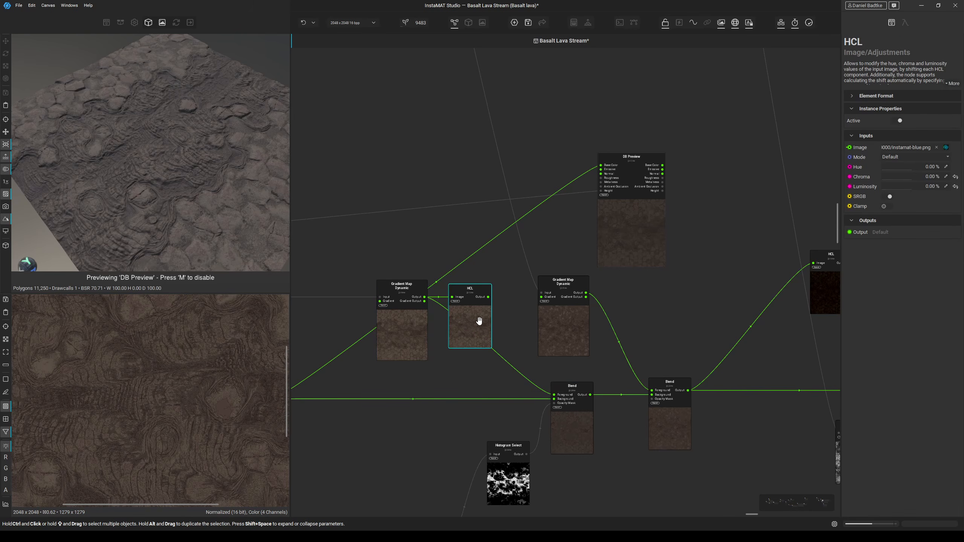
key(Delete)
Preview the Blend feeding the masked Blend's background and the Histogram Select used as its opacity mask.
middle_drag(636, 352, 671, 307)
click(606, 356)
middle_drag(355, 372, 440, 365)
click(387, 375)
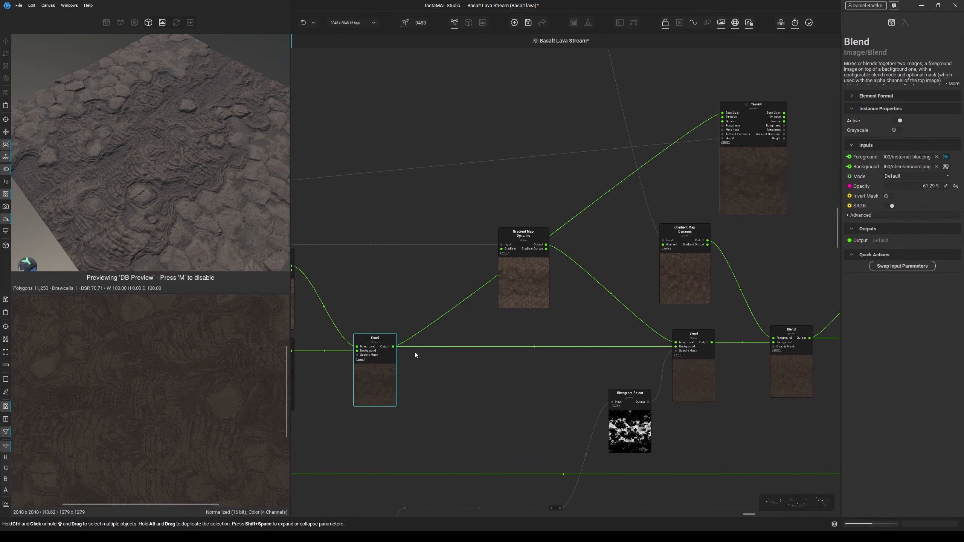
middle_drag(596, 426, 531, 402)
click(545, 380)
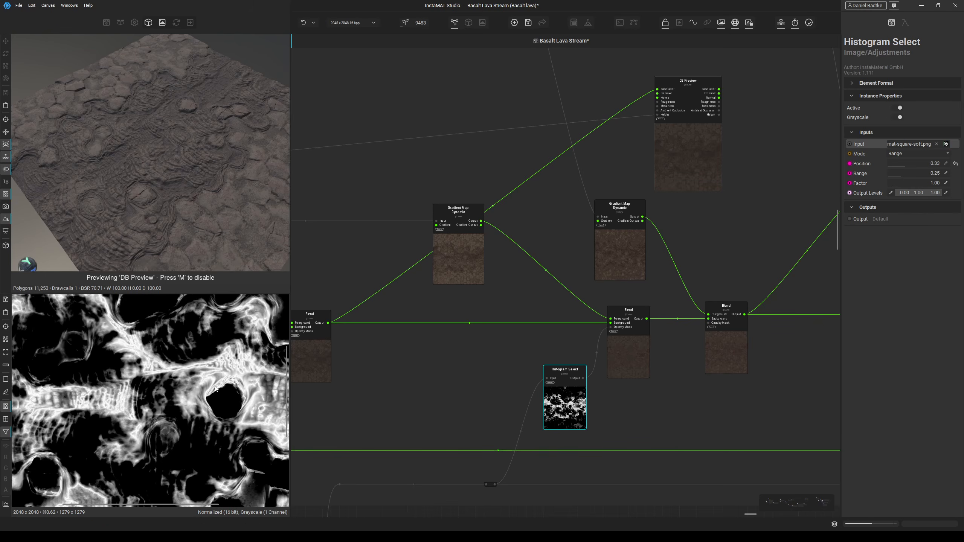
scroll(215, 388, down, 3)
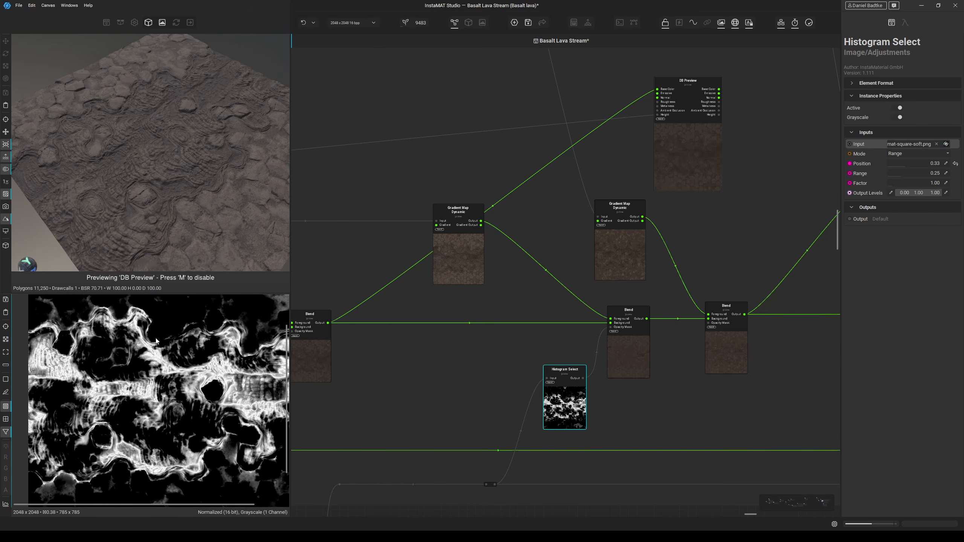
Compare the masked Blend with its background Blend and its foreground Gradient Map Dynamic.
middle_drag(578, 393, 416, 437)
click(469, 397)
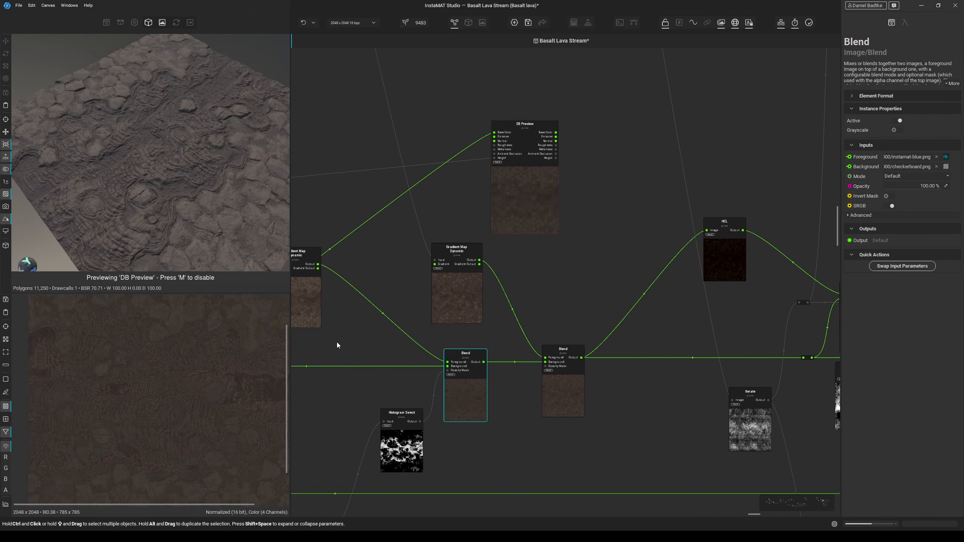
middle_drag(452, 351, 540, 350)
middle_drag(385, 325, 463, 318)
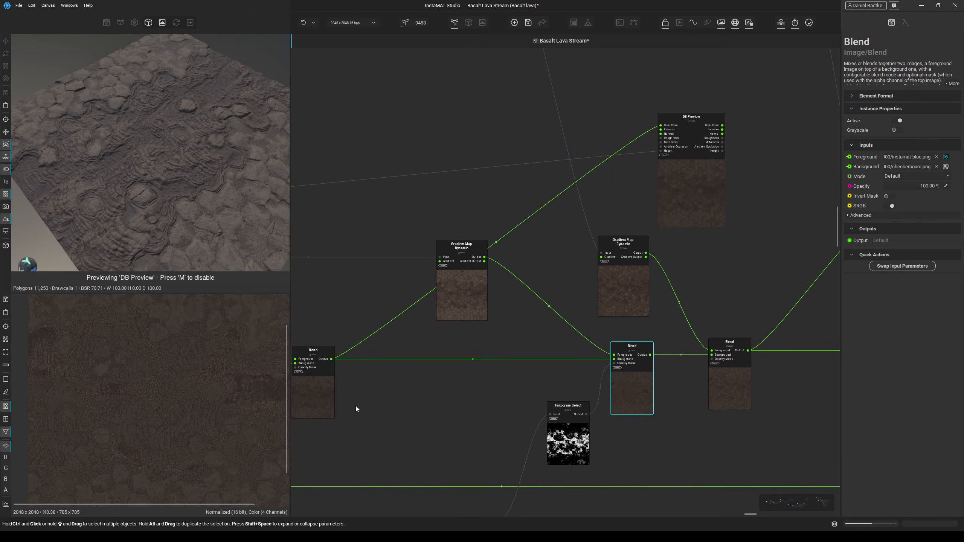
click(322, 404)
click(639, 405)
ctrl+click(478, 311)
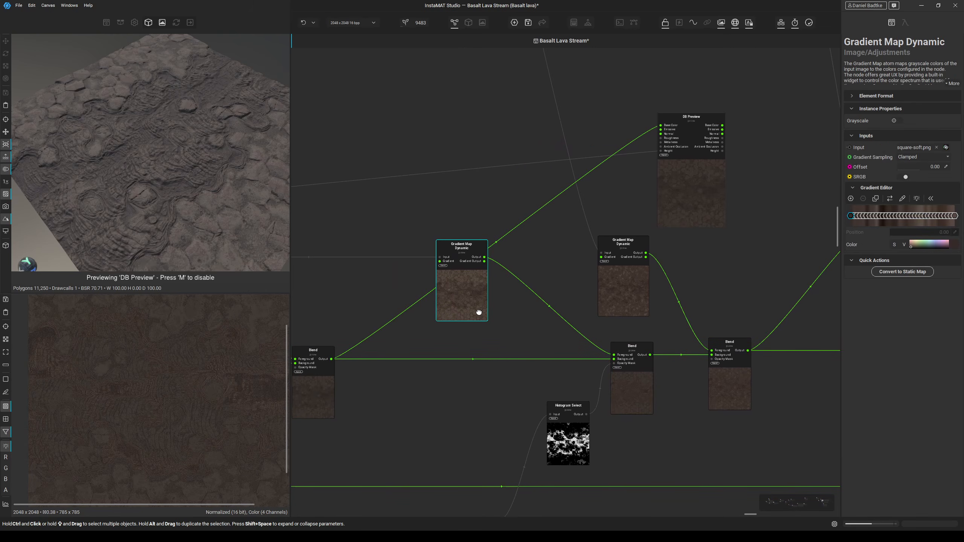
click(649, 397)
Reposition the DB Preview node, feed its Base Color from the masked Blend's output, and inspect the surface in 3D.
middle_drag(644, 390, 558, 420)
drag(594, 244, 648, 306)
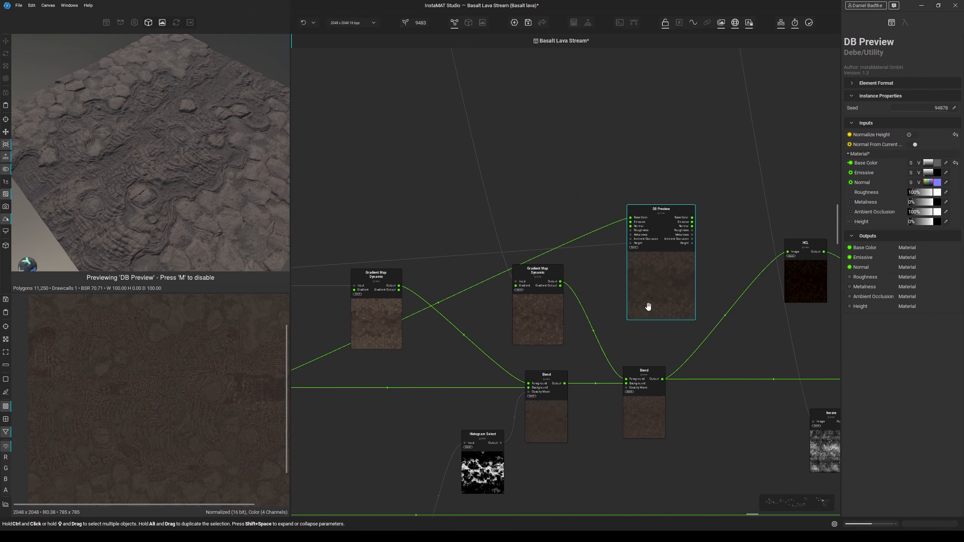
scroll(636, 314, up, 2)
drag(630, 188, 548, 406)
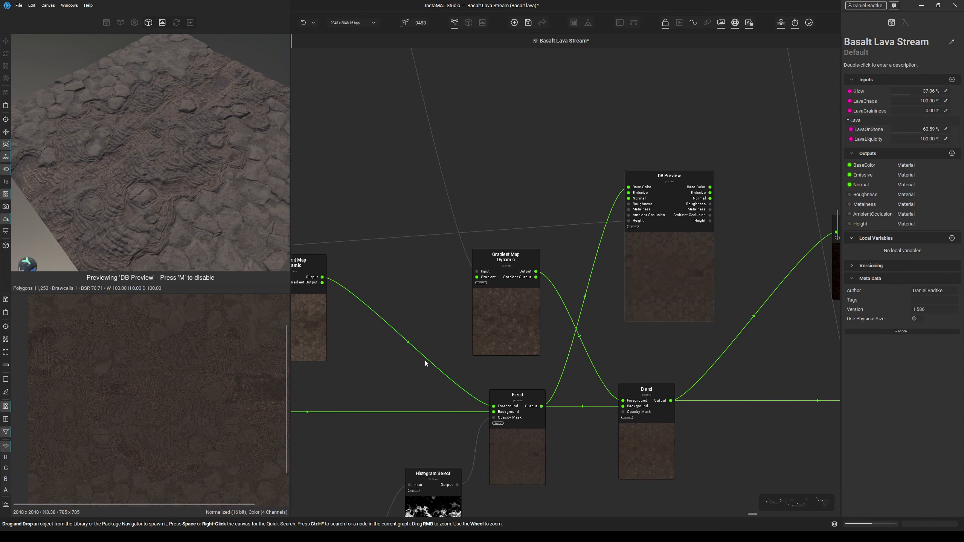
scroll(122, 148, up, 3)
scroll(164, 166, down, 3)
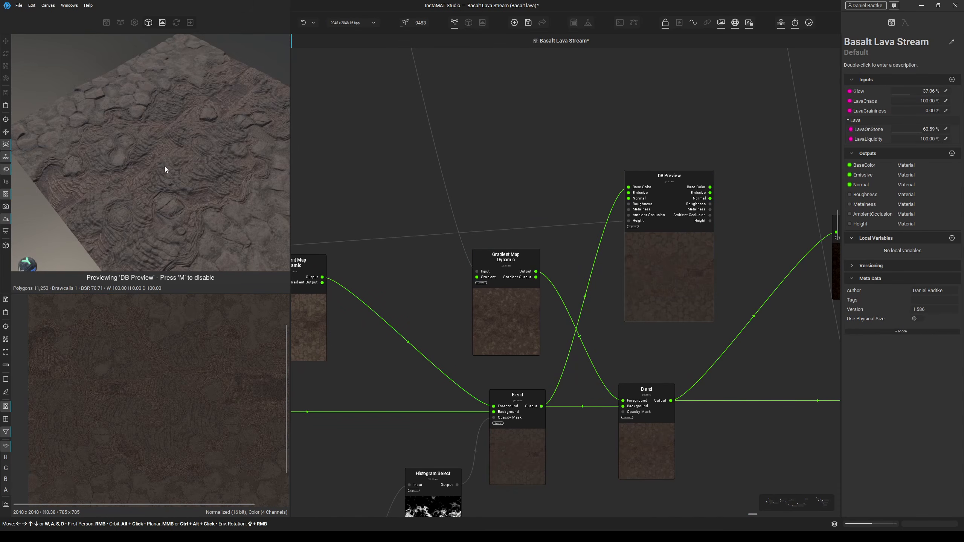
scroll(437, 237, down, 2)
Trace the input of the next Gradient Map Dynamic back to its source Sharpen node in the earlier group.
click(473, 259)
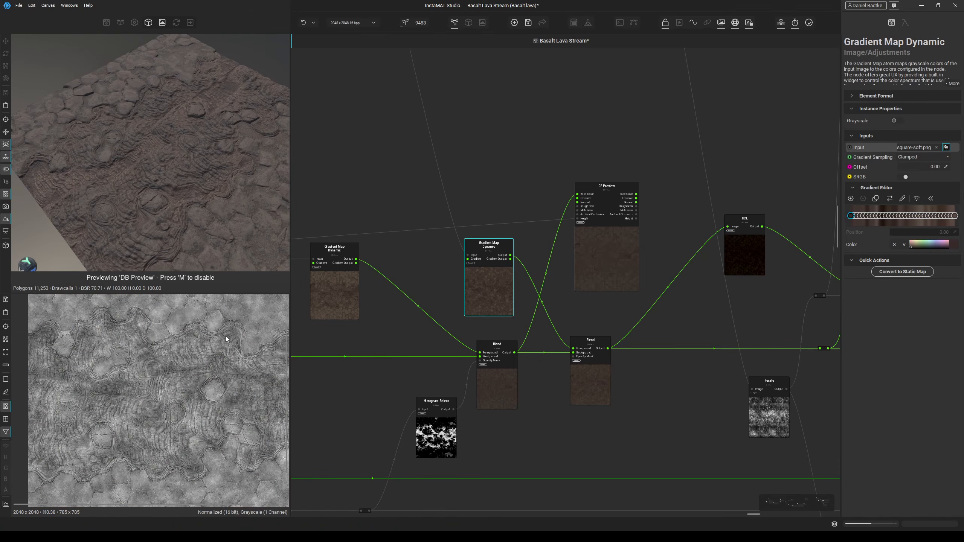
scroll(410, 186, down, 3)
middle_drag(411, 186, 489, 294)
middle_drag(431, 162, 607, 175)
middle_drag(450, 179, 792, 186)
middle_drag(604, 180, 366, 198)
middle_drag(484, 200, 521, 213)
scroll(479, 206, down, 1)
middle_drag(406, 206, 500, 216)
click(382, 182)
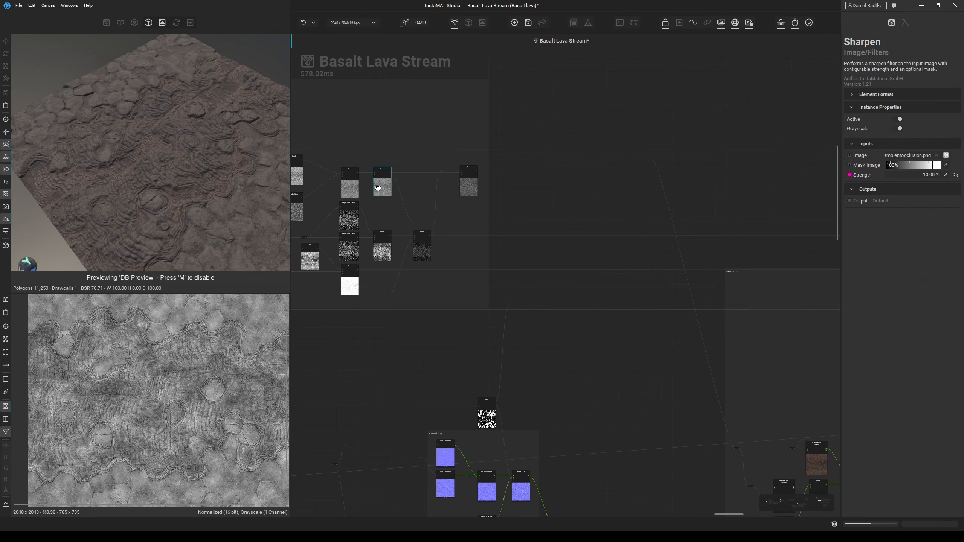
Shift the DB Preview node toward the HCL node and feed its Base Color from the Blend following the masked Blend.
middle_drag(716, 298, 411, 196)
middle_drag(549, 232, 515, 240)
middle_drag(598, 281, 536, 274)
scroll(589, 315, up, 4)
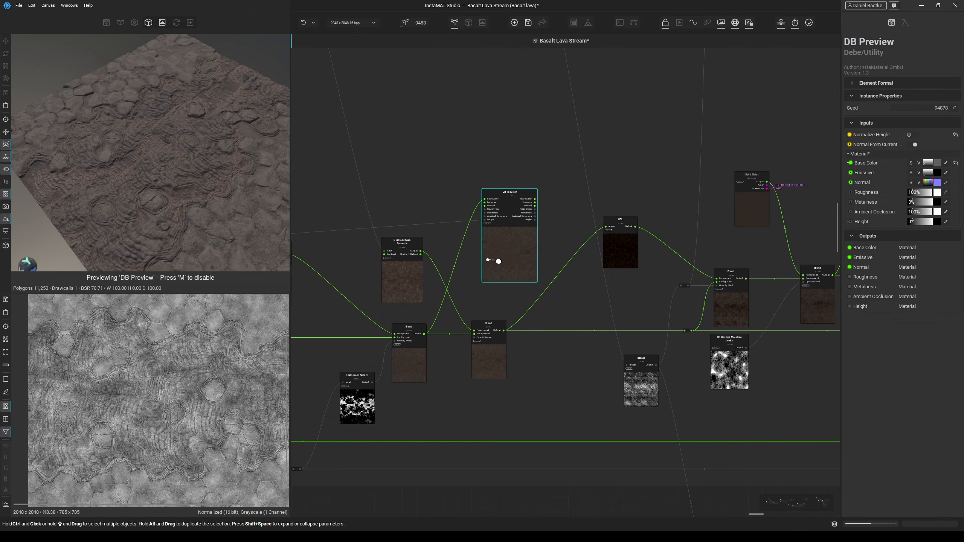
drag(493, 260, 507, 260)
click(490, 347)
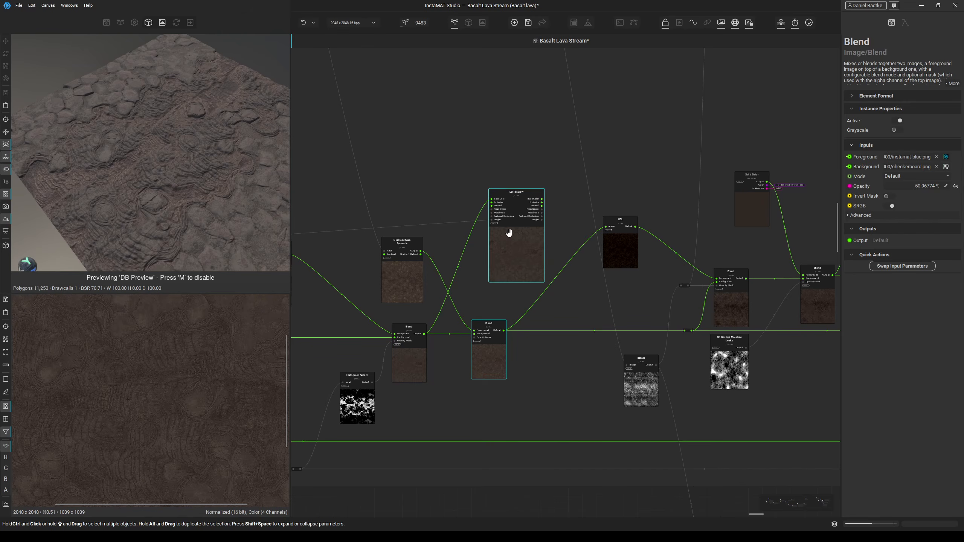
drag(493, 213, 520, 222)
click(490, 362)
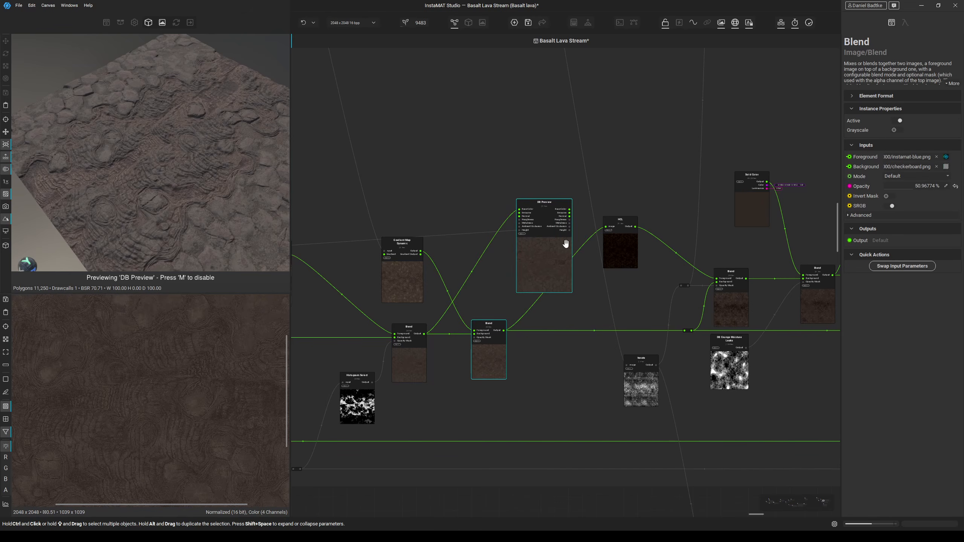
click(519, 213)
drag(503, 336, 504, 330)
middle_drag(254, 217, 222, 199)
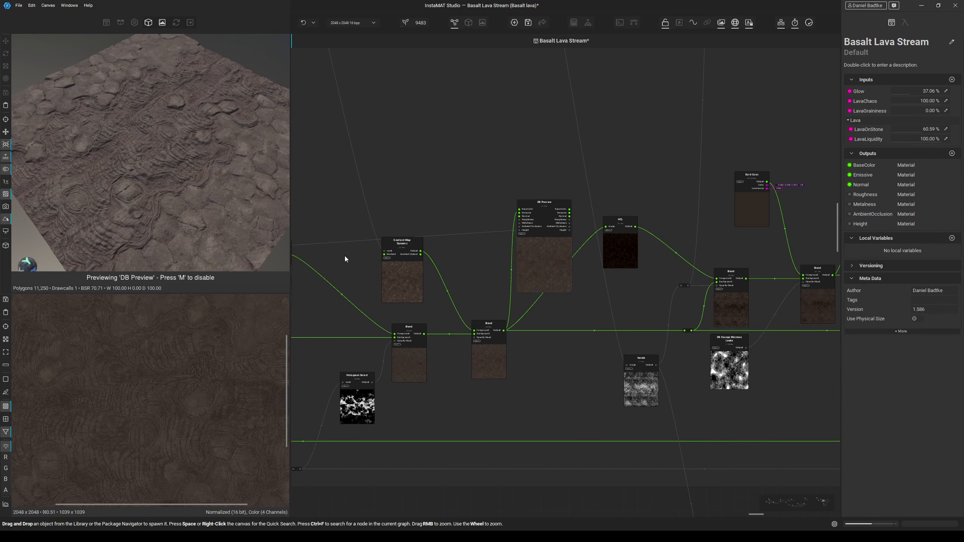
Move the DB Preview node below the DB Grunge Moisture Leaks node.
middle_drag(477, 203, 414, 233)
scroll(415, 233, down, 2)
drag(456, 268, 624, 398)
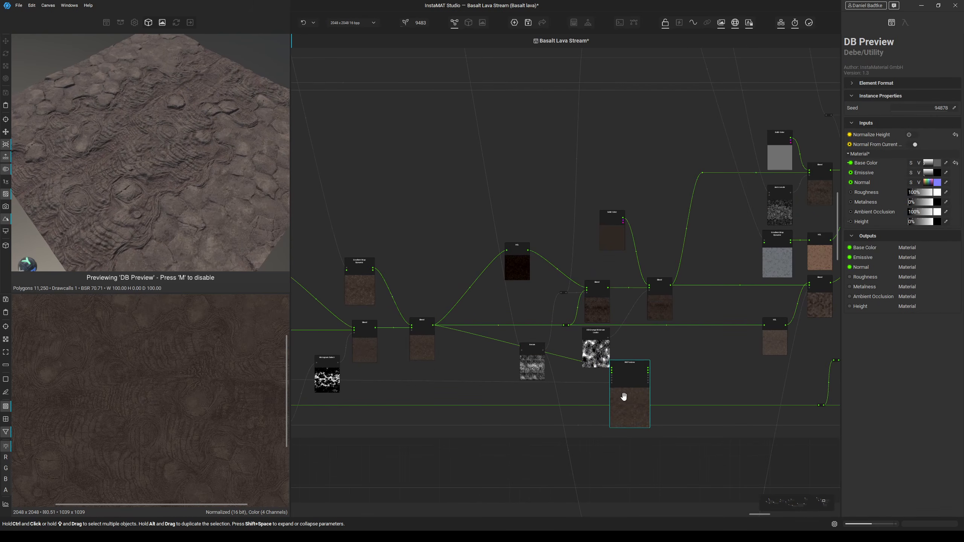
Preview the darkening HCL node and the Iterate node that masks the Blend after it.
scroll(506, 325, up, 2)
middle_drag(497, 314, 464, 325)
click(490, 262)
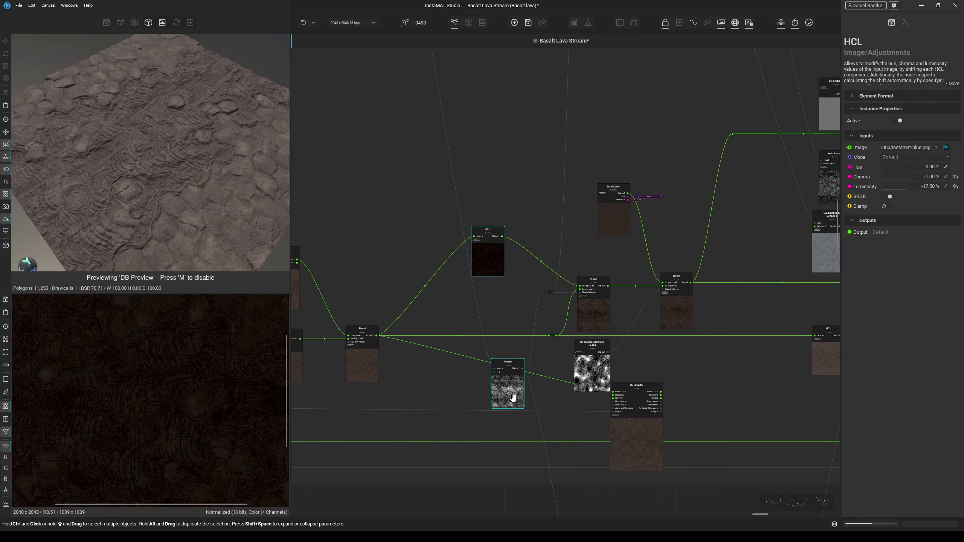
scroll(510, 381, up, 2)
click(487, 363)
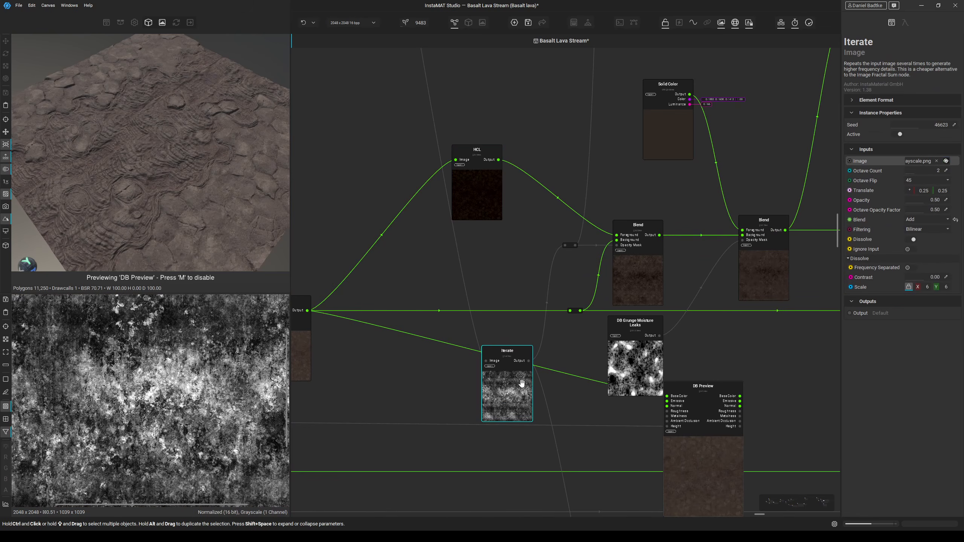
scroll(521, 384, down, 2)
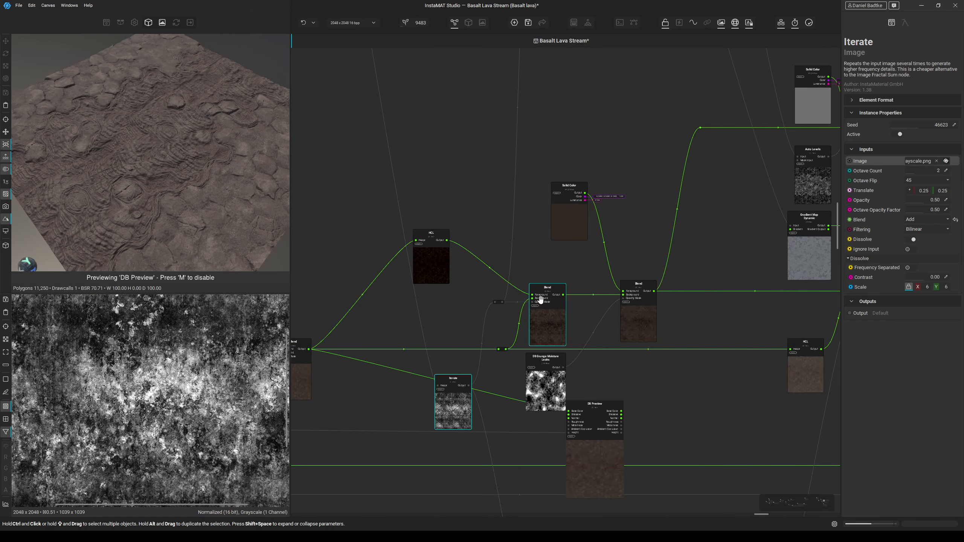
middle_drag(546, 327, 519, 313)
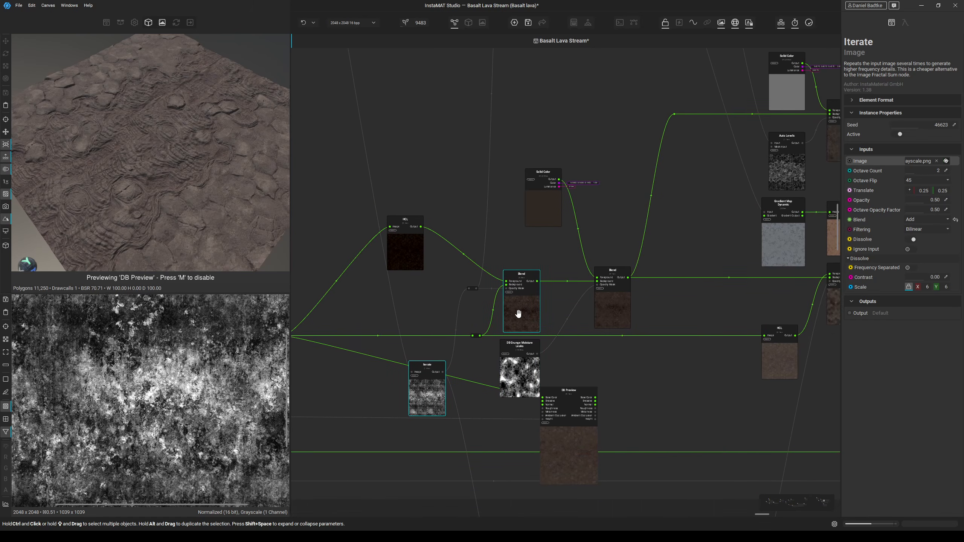
Shift the DB Preview node aside and feed its Base Color from the Blend that is masked by the Iterate node.
drag(576, 438, 623, 432)
drag(594, 401, 537, 281)
middle_drag(174, 199, 166, 189)
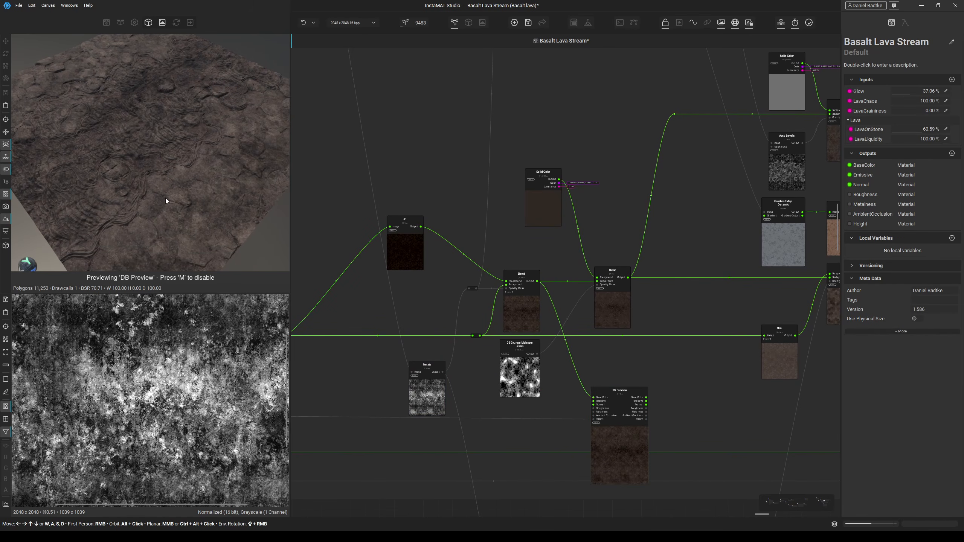
middle_drag(351, 175, 319, 180)
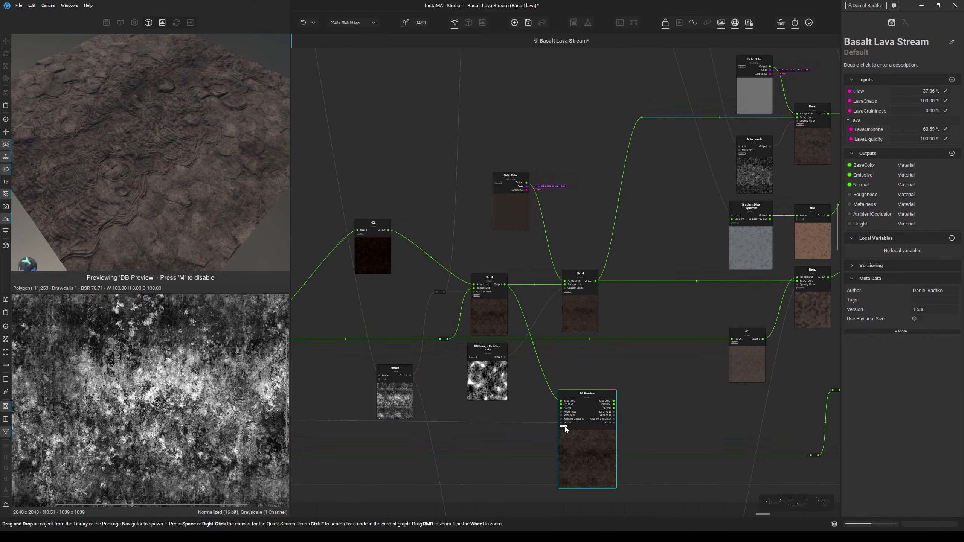
Move the DB Preview node above the Blend chain, and preview the DB Grunge Moisture Leaks mask and the brown Solid Color.
drag(582, 422, 585, 155)
middle_drag(565, 166, 479, 214)
drag(493, 215, 510, 205)
scroll(398, 419, up, 1)
click(399, 419)
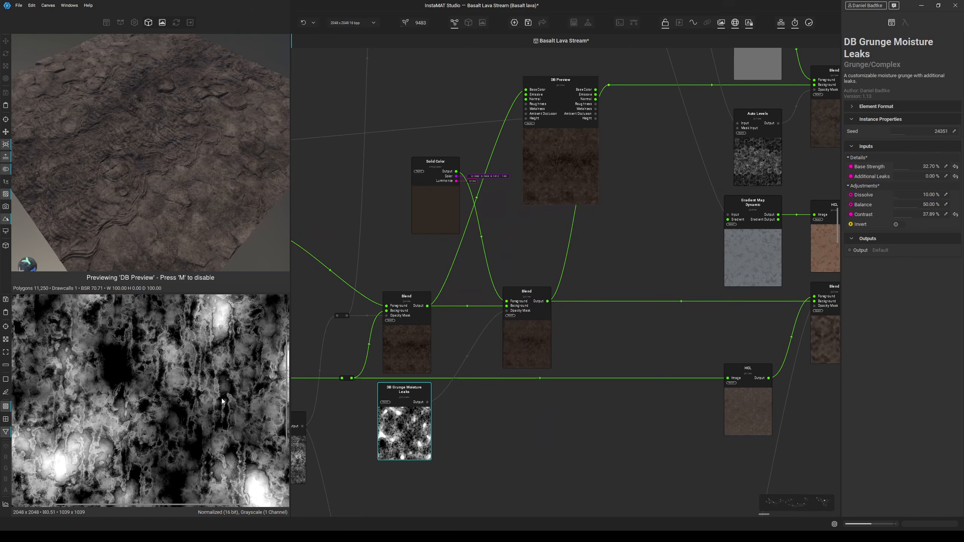
middle_drag(465, 347, 422, 364)
middle_drag(412, 237, 441, 263)
drag(441, 263, 412, 310)
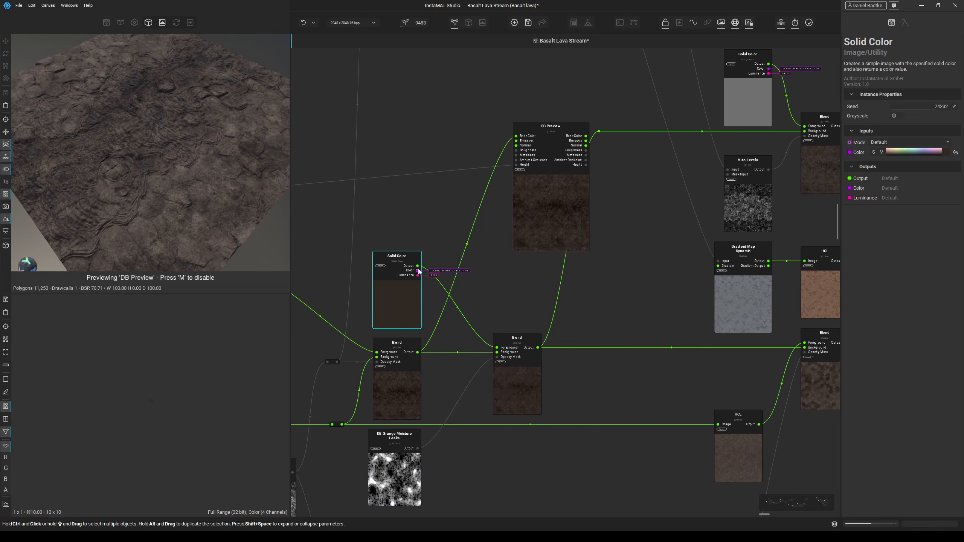
middle_drag(503, 307, 471, 315)
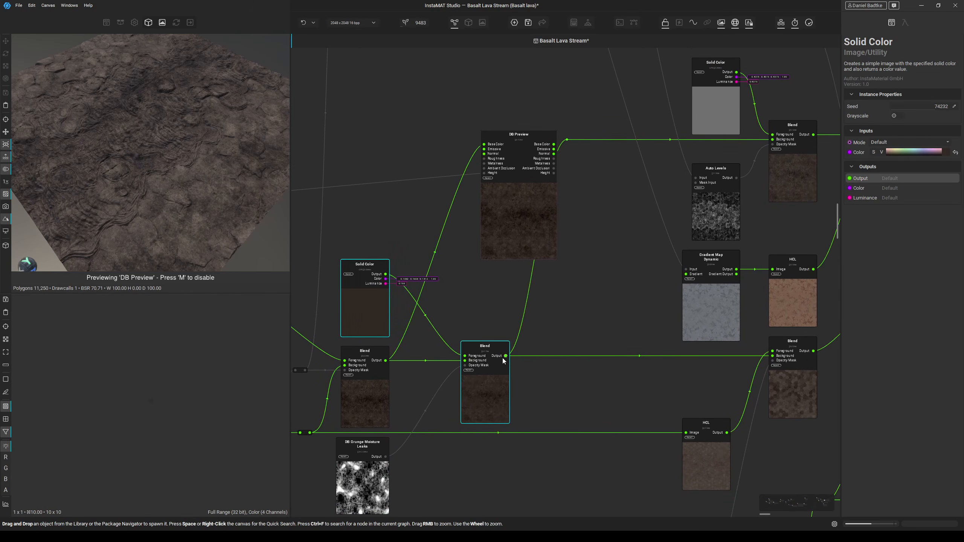
Feed DB Preview's Base Color from the Blend masked by DB Grunge Moisture Leaks, and move DB Preview beside the following HCL node.
drag(507, 356, 521, 327)
drag(490, 156, 484, 144)
scroll(494, 241, down, 2)
middle_drag(491, 241, 443, 286)
scroll(442, 286, down, 1)
drag(467, 272, 516, 451)
scroll(576, 326, up, 1)
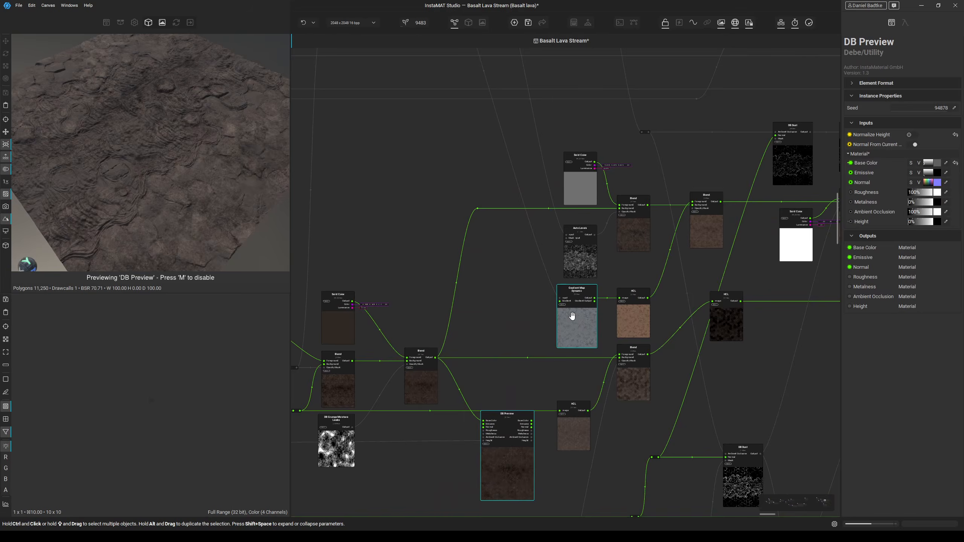
Move DB Preview to the far side of the HCL node and preview the opacity mask of the Blend that the HCL feeds.
scroll(572, 318, down, 3)
middle_drag(570, 319, 448, 255)
scroll(473, 329, up, 6)
drag(372, 350, 556, 347)
scroll(535, 348, down, 1)
middle_drag(535, 347, 623, 348)
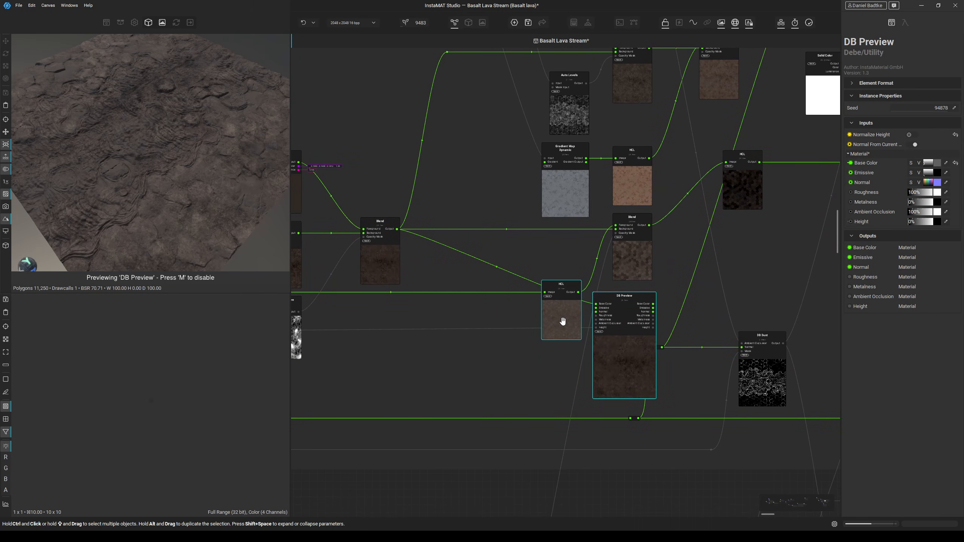
middle_drag(612, 234, 542, 274)
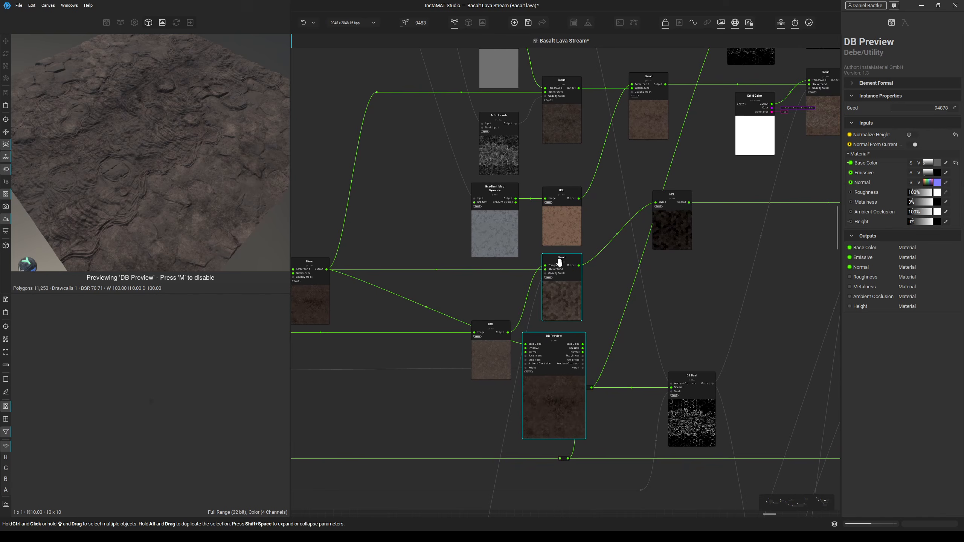
click(542, 273)
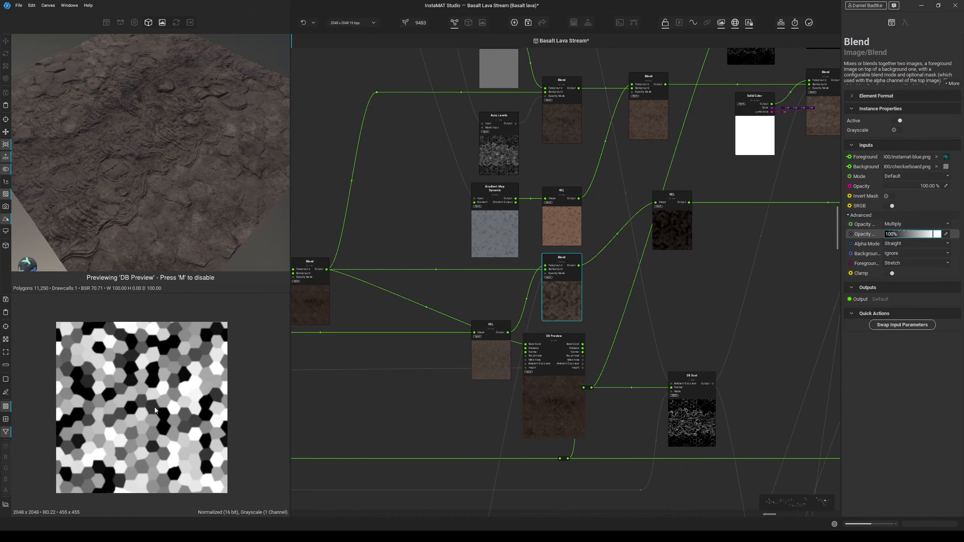
Shift DB Preview toward DB Dust, preview the upstream Blend that supplies the HCL node, and return to that HCL.
scroll(155, 410, up, 1)
middle_drag(553, 386, 523, 385)
drag(531, 376, 617, 347)
middle_drag(509, 346, 643, 335)
scroll(556, 320, down, 2)
middle_drag(418, 327, 514, 317)
click(395, 334)
middle_drag(746, 327, 531, 334)
scroll(595, 328, up, 3)
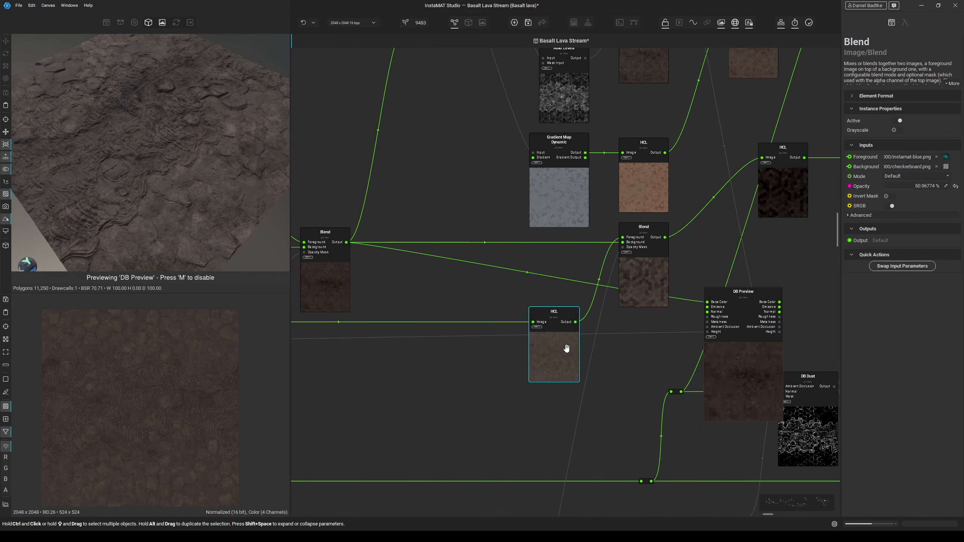
click(563, 349)
Place DB Preview beside the Blend with the hexagon mask and feed its Base Color from that Blend.
middle_drag(623, 333, 583, 395)
drag(600, 367, 615, 327)
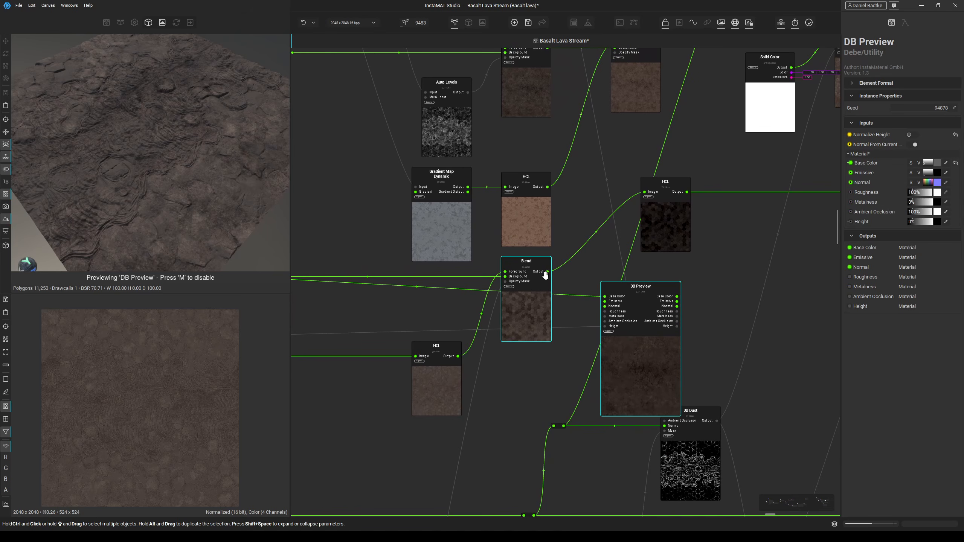
middle_drag(546, 275, 555, 324)
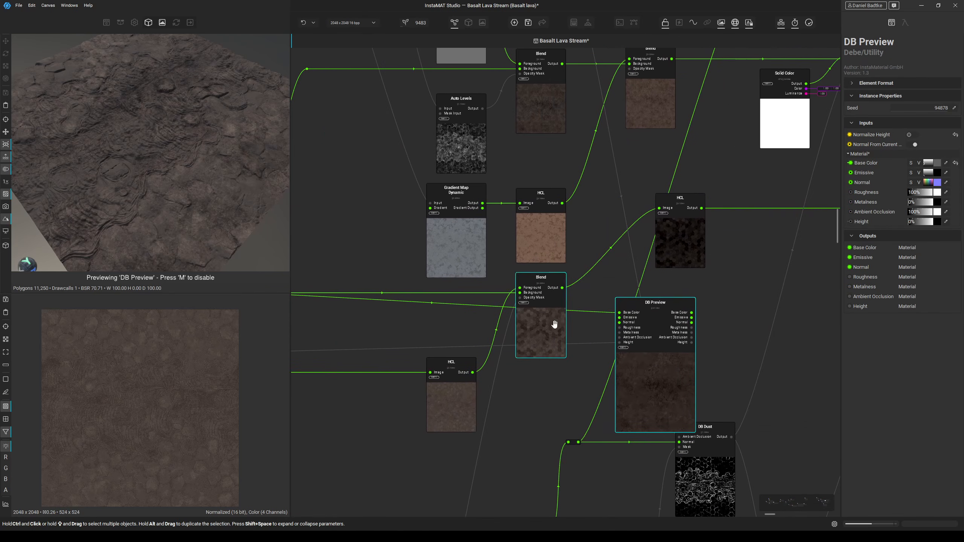
drag(622, 314, 562, 288)
scroll(503, 337, down, 3)
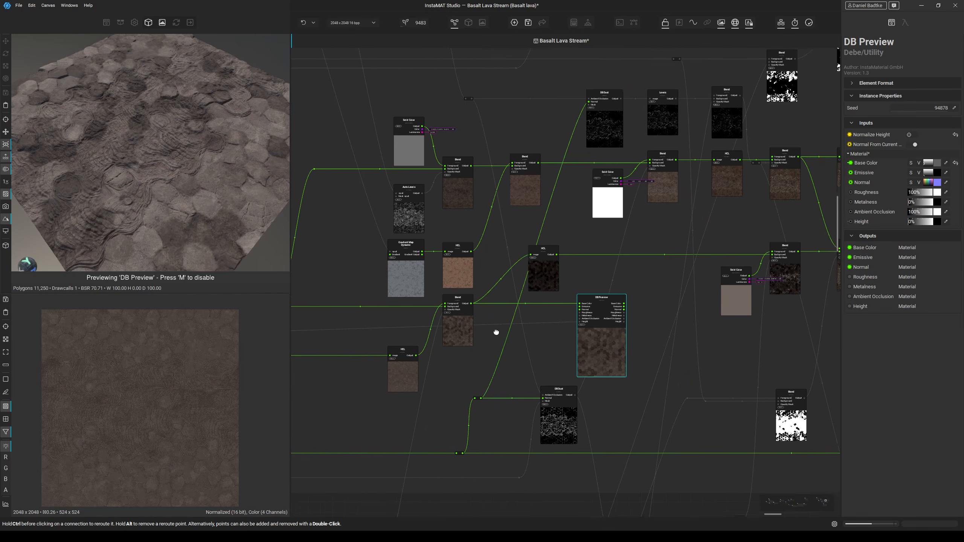
middle_drag(497, 333, 544, 374)
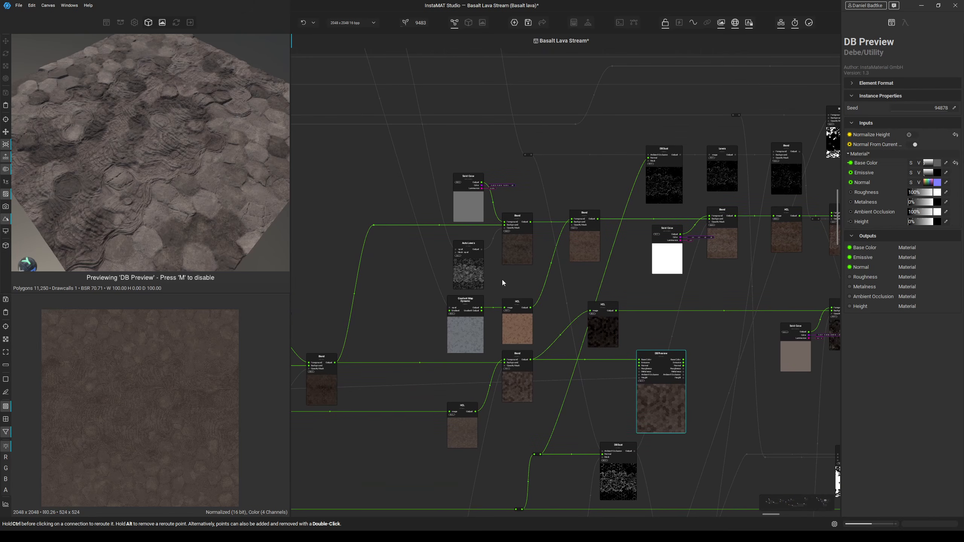
middle_drag(500, 264, 490, 286)
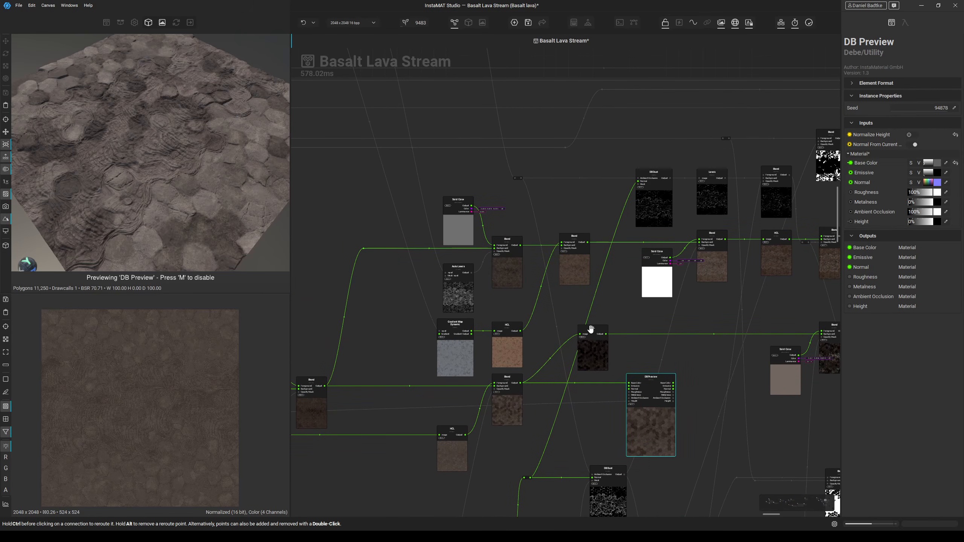
Move DB Preview above the upper Blend chain and preview the input of the Auto Levels node.
drag(661, 419, 587, 206)
middle_drag(504, 240, 519, 276)
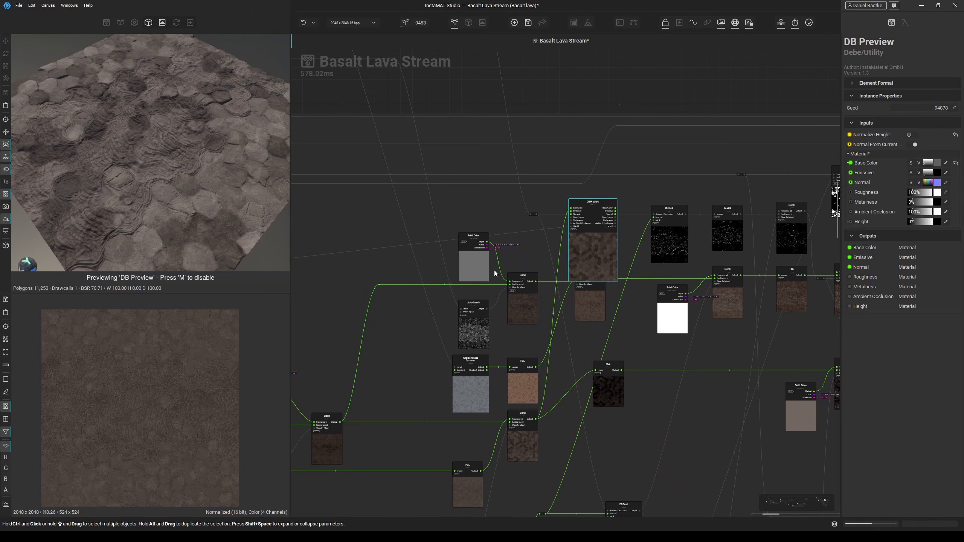
scroll(495, 273, up, 3)
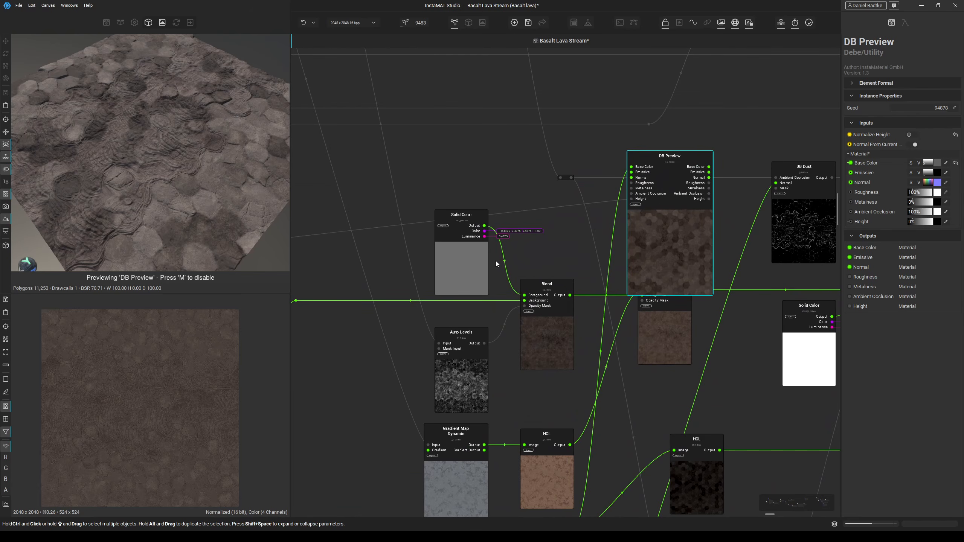
click(457, 384)
scroll(191, 347, up, 3)
scroll(410, 291, down, 2)
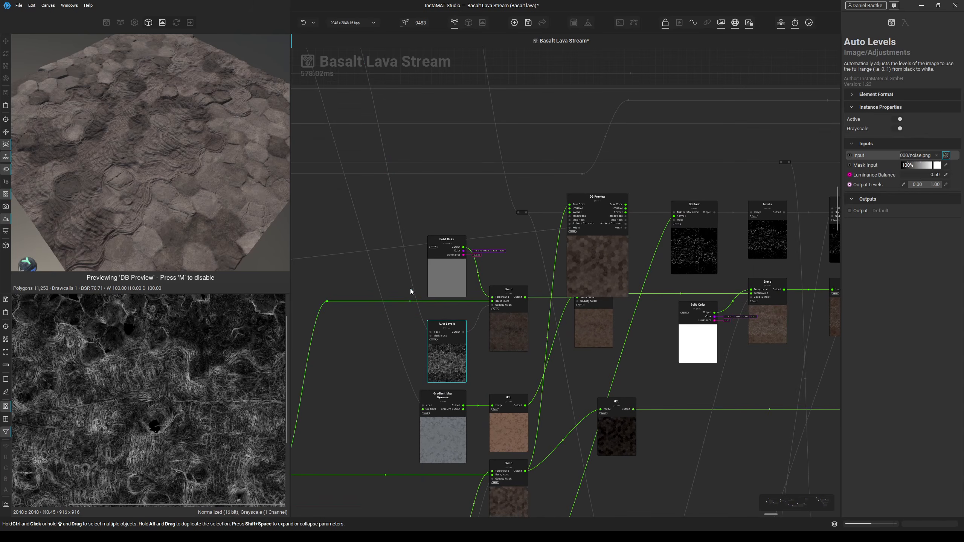
Trace the Auto Levels input connection back to its source Blend and examine the Height Slope Extract nodes behind it.
click(411, 282)
scroll(411, 282, down, 3)
middle_drag(421, 288, 721, 285)
middle_drag(438, 285, 655, 288)
scroll(526, 204, up, 5)
middle_drag(550, 287, 712, 287)
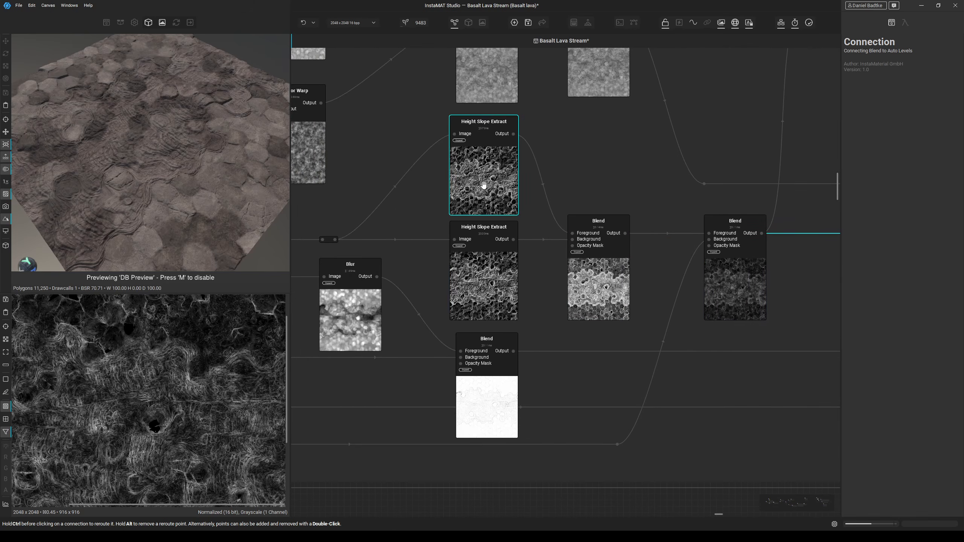
scroll(779, 292, down, 5)
scroll(482, 299, up, 5)
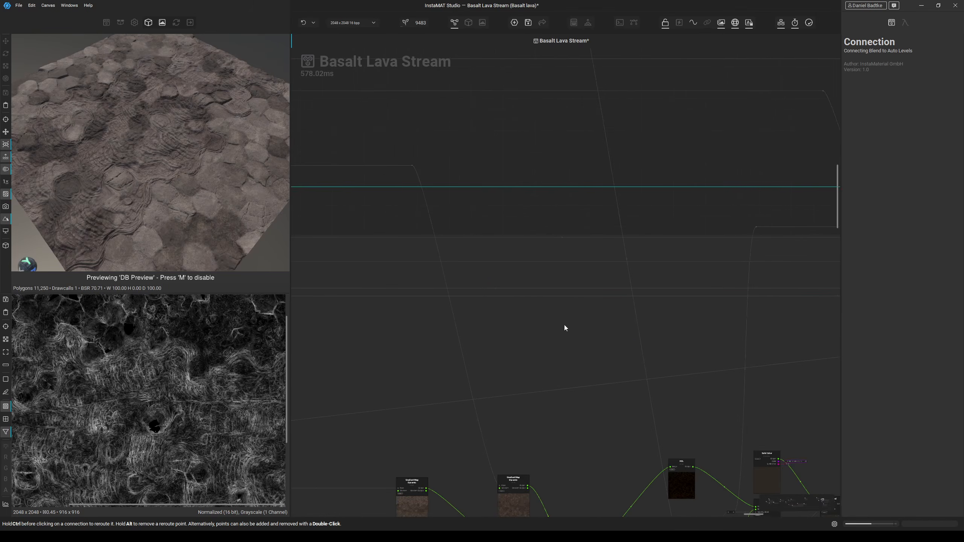
Return to the Blend fed by the gray Solid Color and inspect it together with its Auto Levels mask.
middle_drag(797, 365, 514, 314)
scroll(607, 336, up, 4)
middle_drag(607, 316, 481, 372)
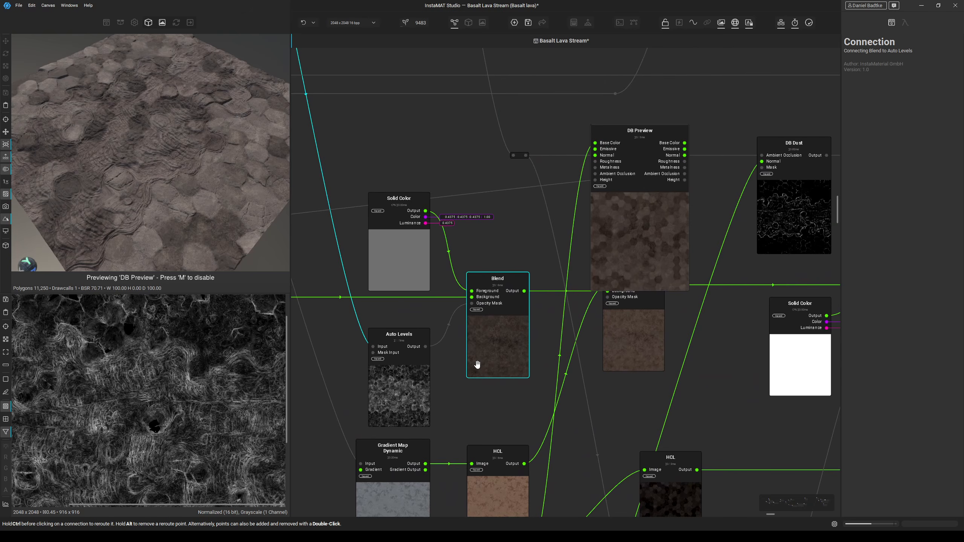
click(500, 332)
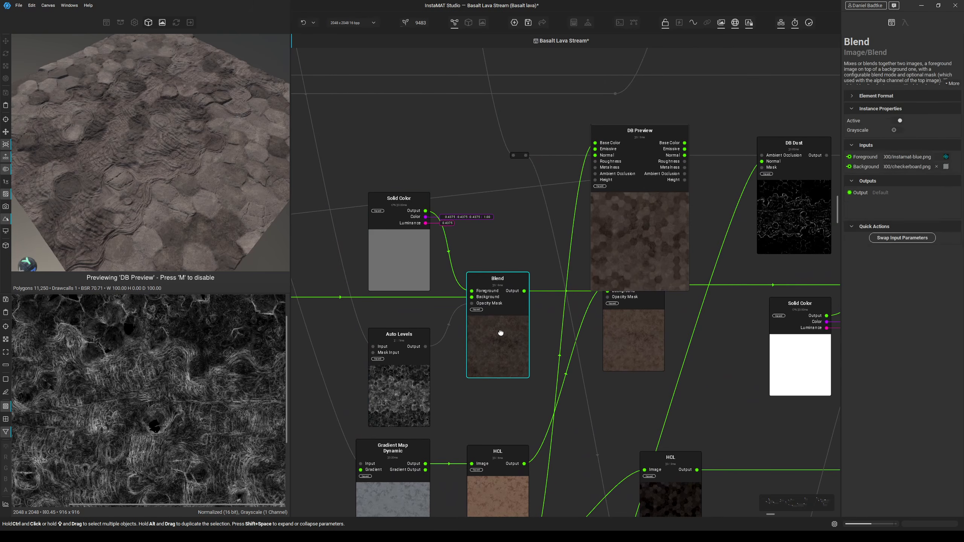
ctrl+click(407, 357)
click(418, 359)
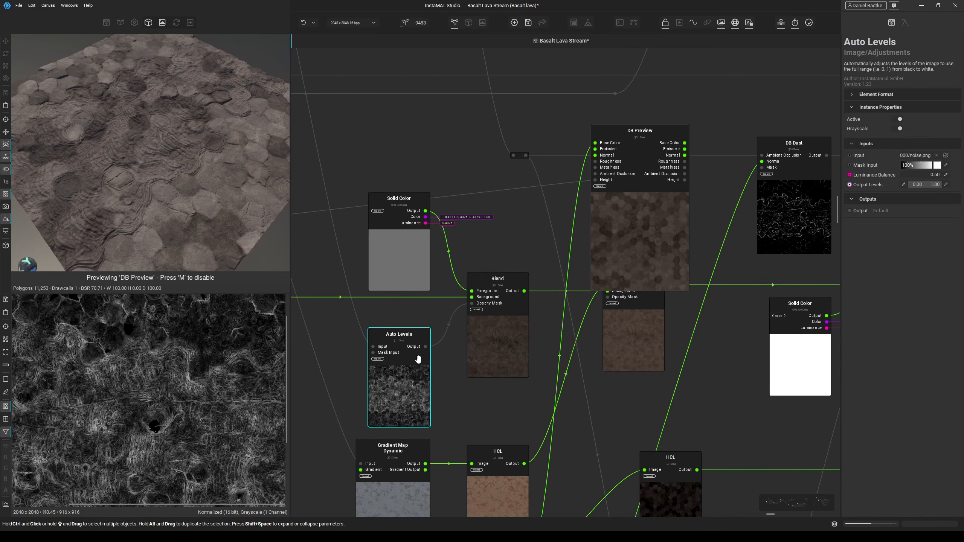
Feed DB Preview's Base Color from the Blend masked by Auto Levels, check the material up close, and move DB Preview clear of the next Blend.
click(524, 291)
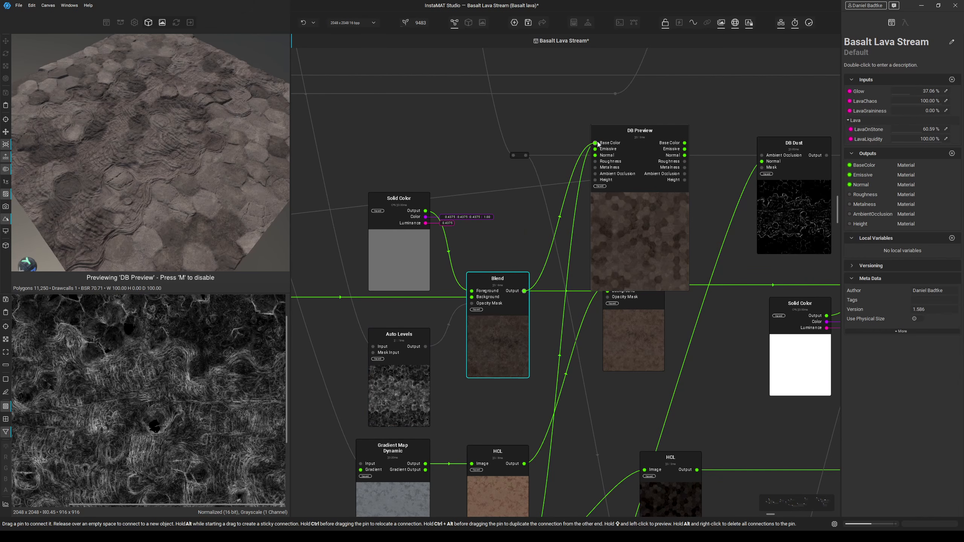
drag(598, 144, 595, 142)
middle_drag(163, 187, 183, 176)
scroll(183, 171, up, 3)
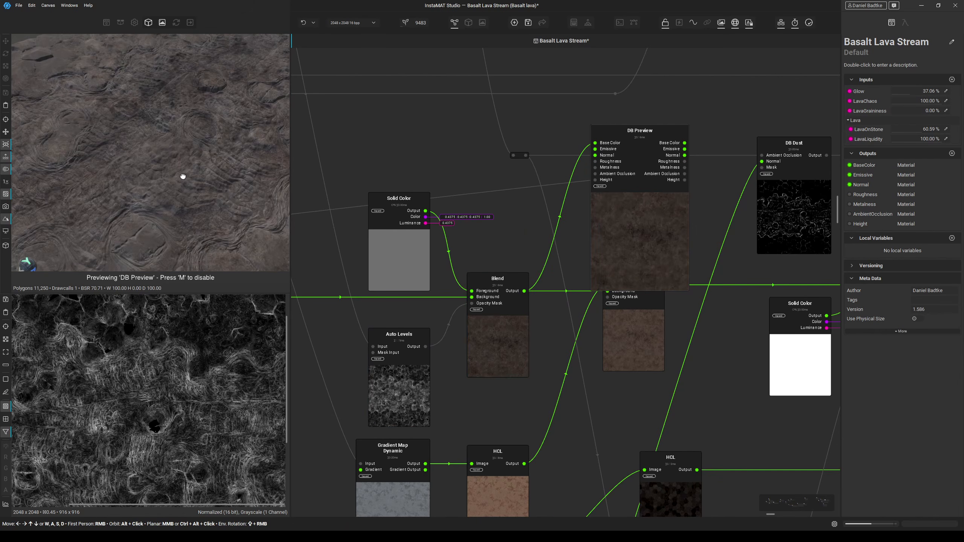
scroll(183, 176, down, 3)
scroll(539, 311, down, 3)
middle_drag(539, 311, 448, 338)
drag(510, 282, 560, 233)
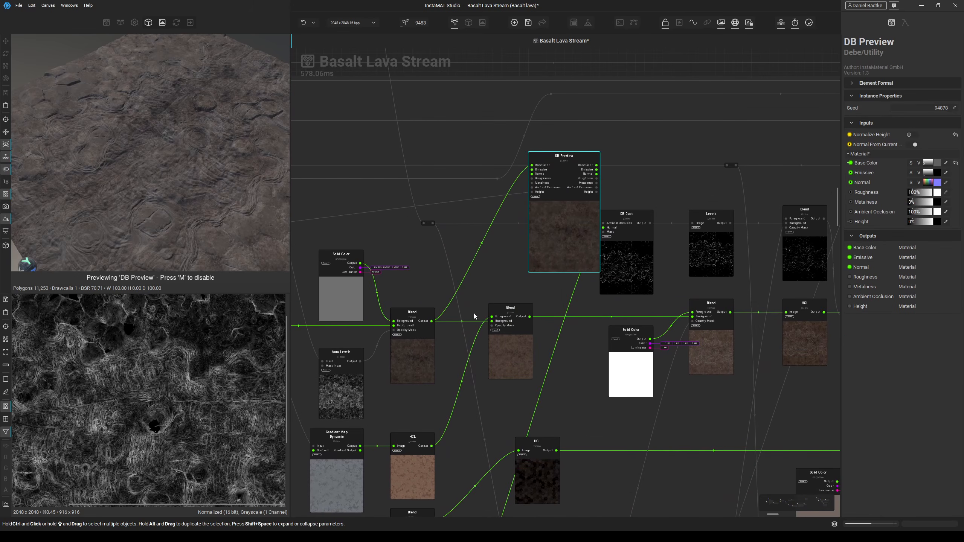
Preview the bluish-gray Gradient Map Dynamic's input and output, followed by the HCL node that recolors it.
middle_drag(474, 316, 622, 254)
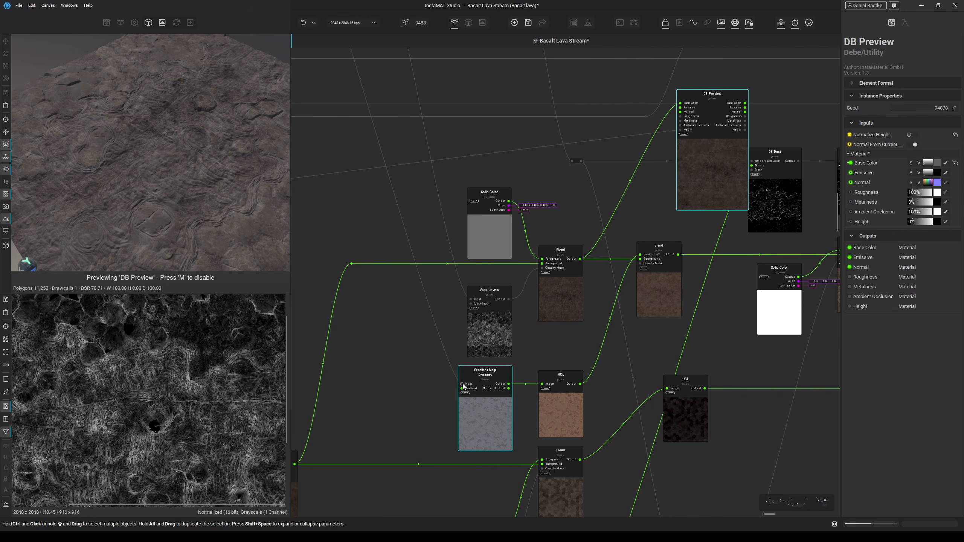
click(463, 386)
scroll(208, 404, down, 1)
middle_drag(207, 404, 211, 370)
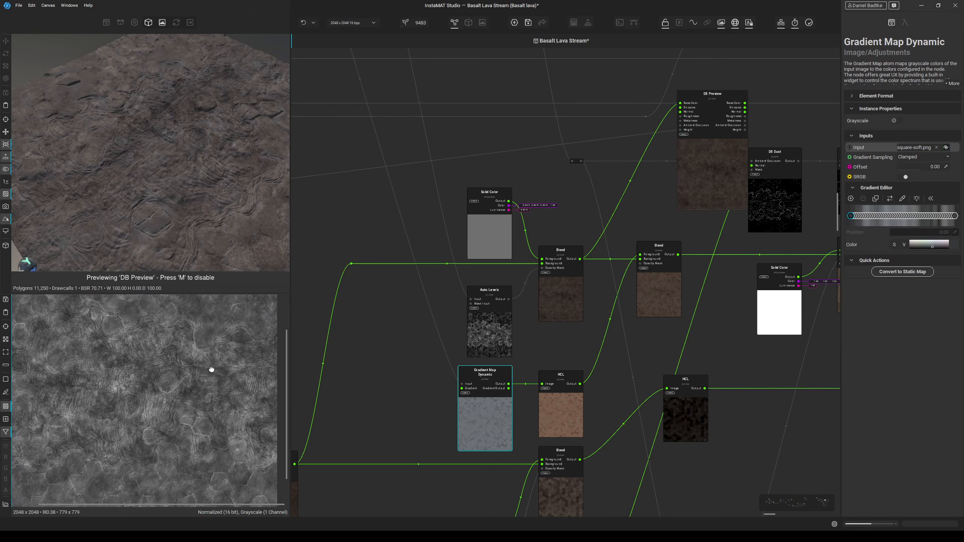
middle_drag(562, 408, 468, 439)
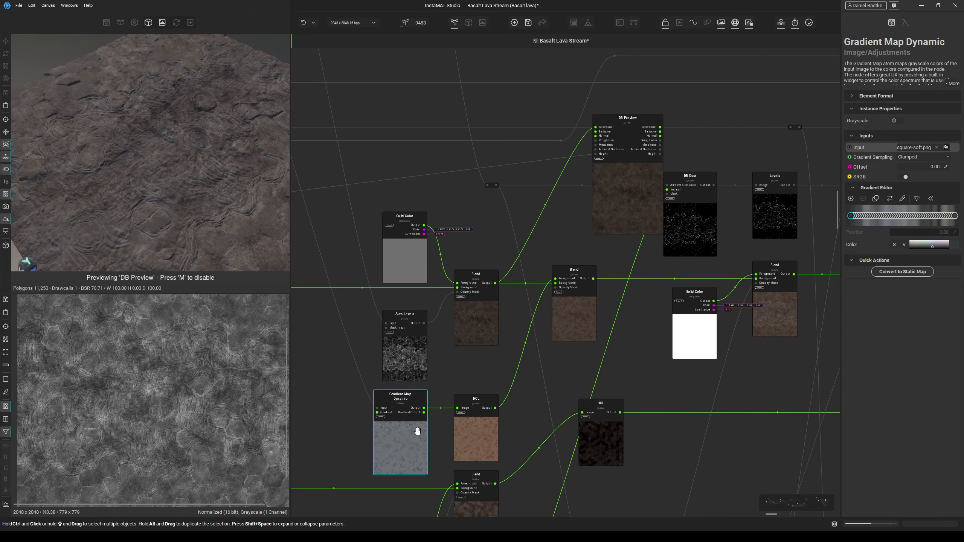
scroll(418, 431, up, 2)
scroll(140, 355, up, 2)
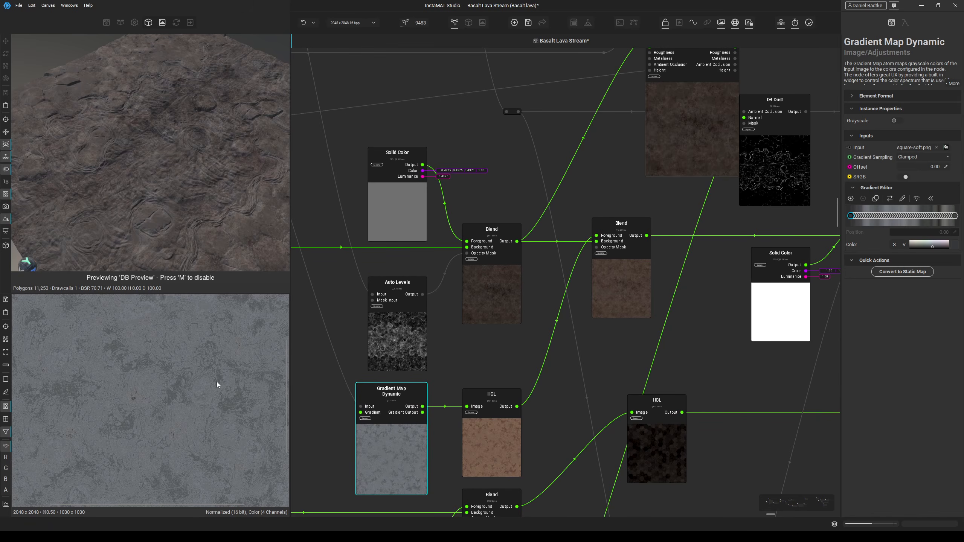
middle_drag(512, 418, 472, 416)
click(475, 405)
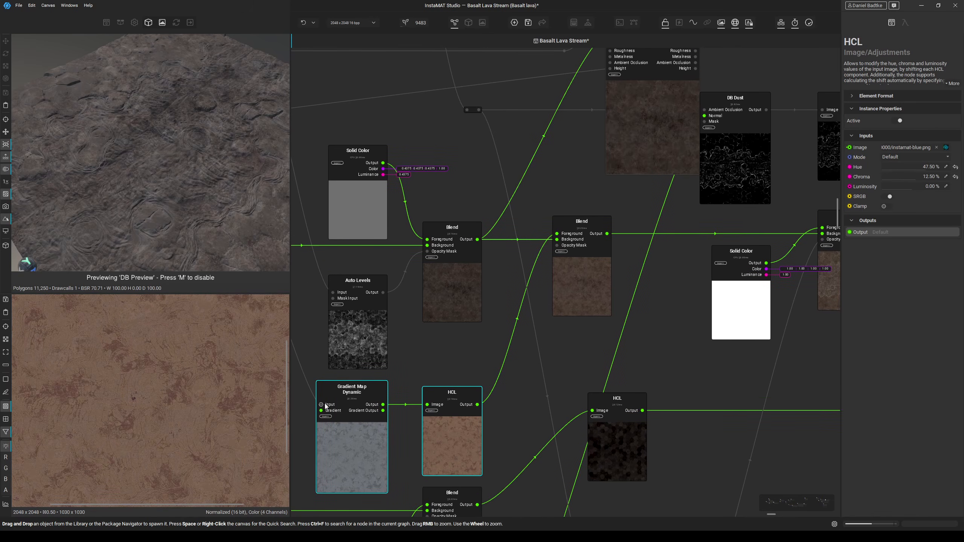
Inspect the Blend that mixes in the recolored HCL, feed DB Preview's Base Color from it, and examine the material in 3D.
middle_drag(457, 352, 383, 393)
scroll(414, 368, down, 1)
middle_drag(486, 285, 474, 328)
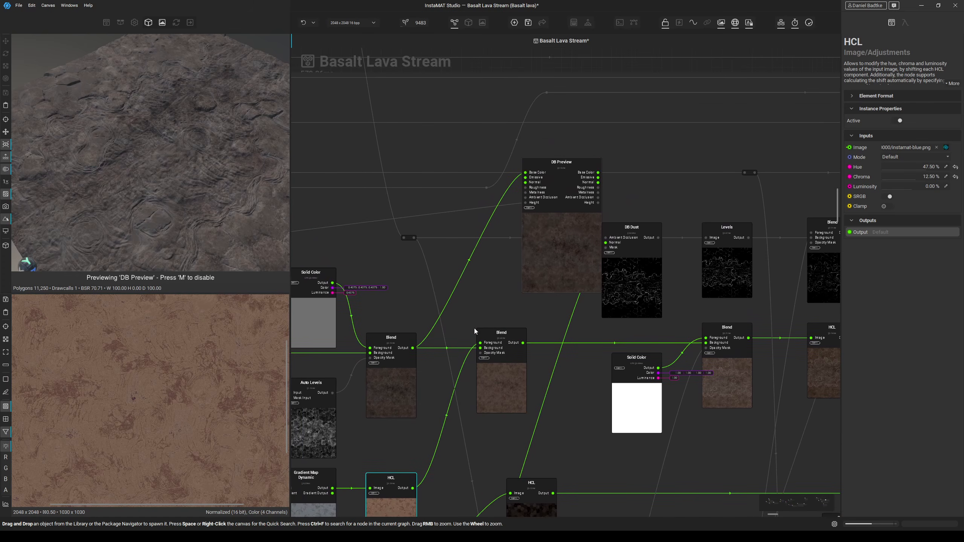
click(477, 329)
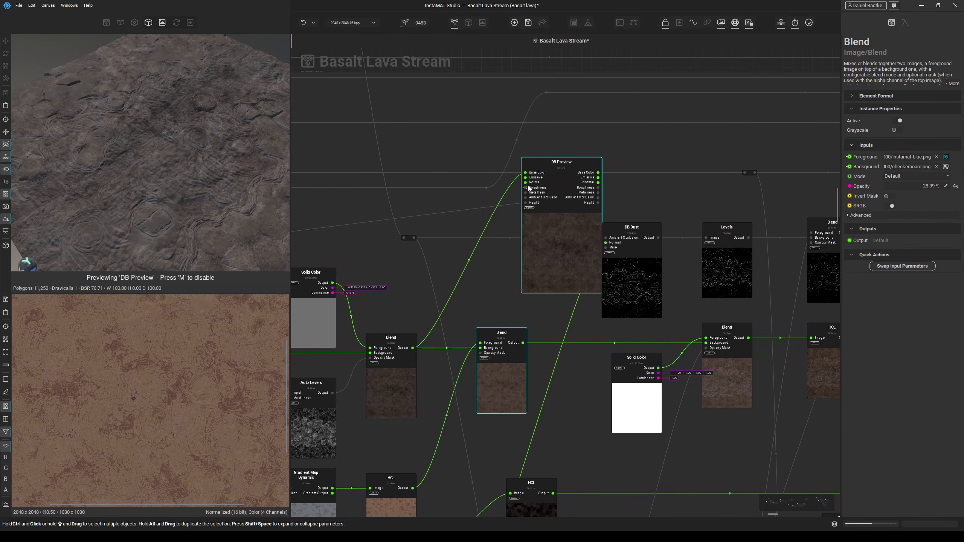
drag(525, 173, 523, 343)
middle_drag(257, 222, 234, 200)
scroll(205, 180, down, 2)
alt+drag(205, 180, 127, 223)
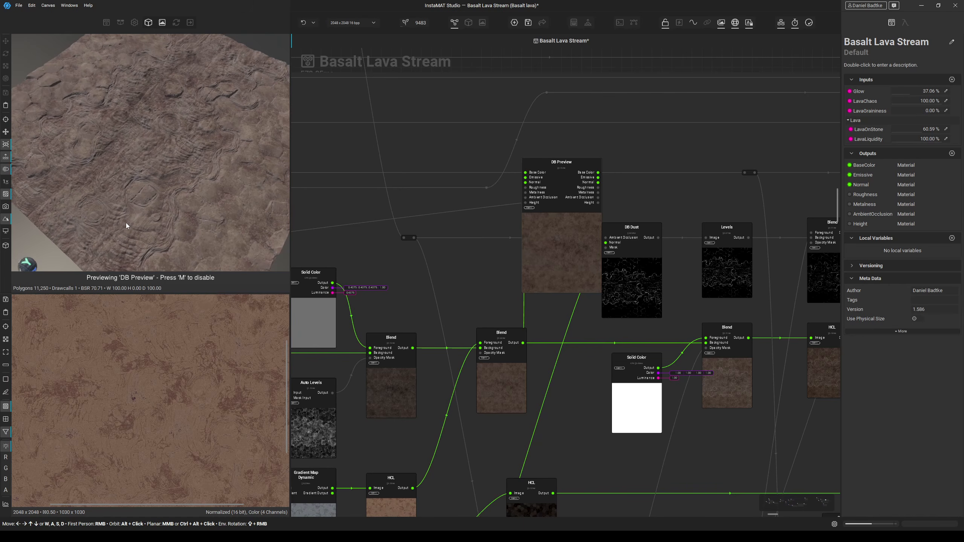
Move the DB Preview node above the Levels node and preview the DB Dust node.
scroll(434, 241, down, 2)
drag(484, 265, 608, 182)
click(563, 307)
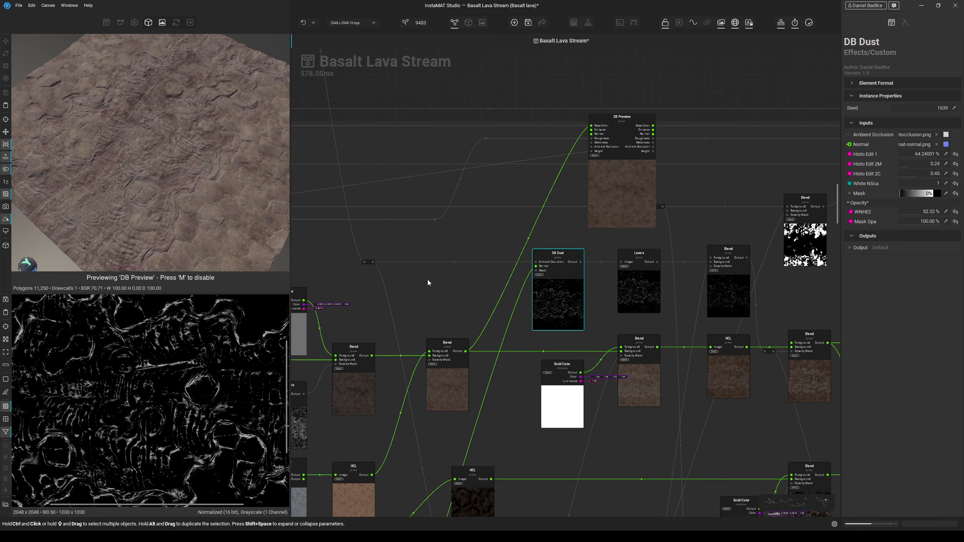
Add a Material Mask Dust node to the graph beside the DB Dust node.
click(429, 283)
key(space)
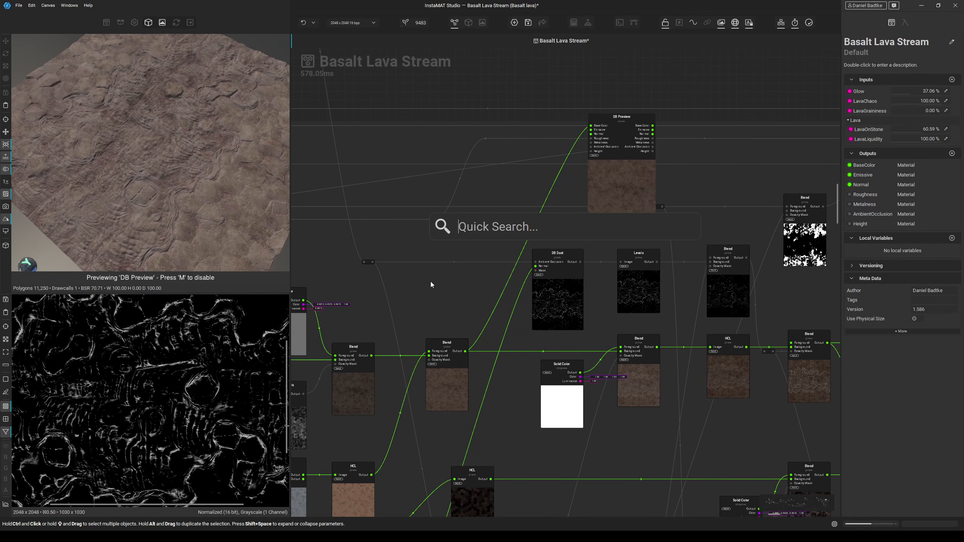
text(material mas)
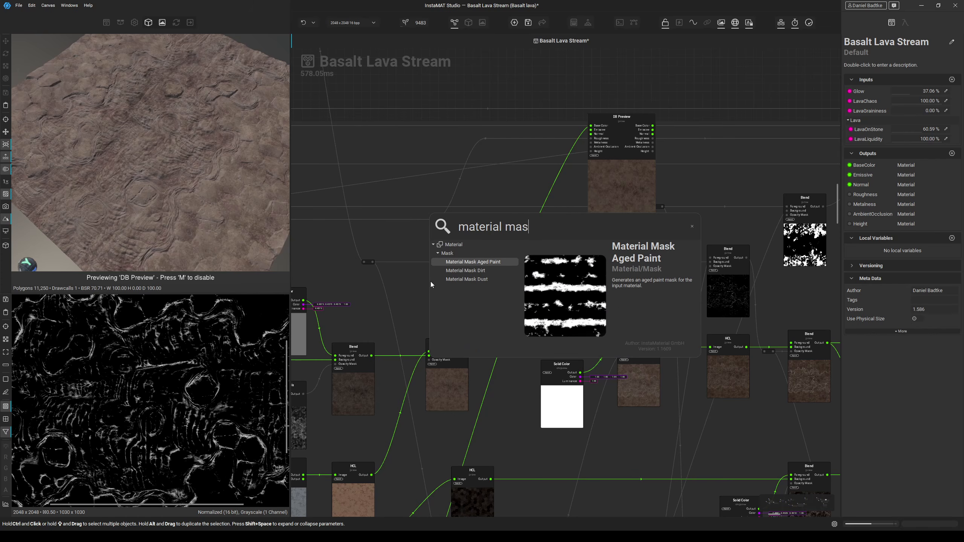
key(Down)
key(Down)
key(Return)
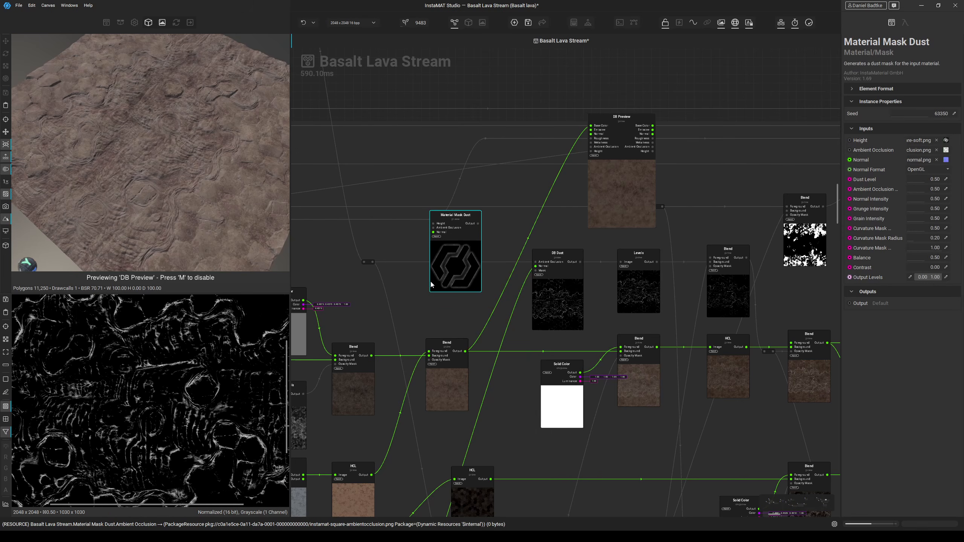
Connect DB Dust's Ambient Occlusion and Normal sources to the matching inputs of Material Mask Dust.
scroll(455, 268, up, 3)
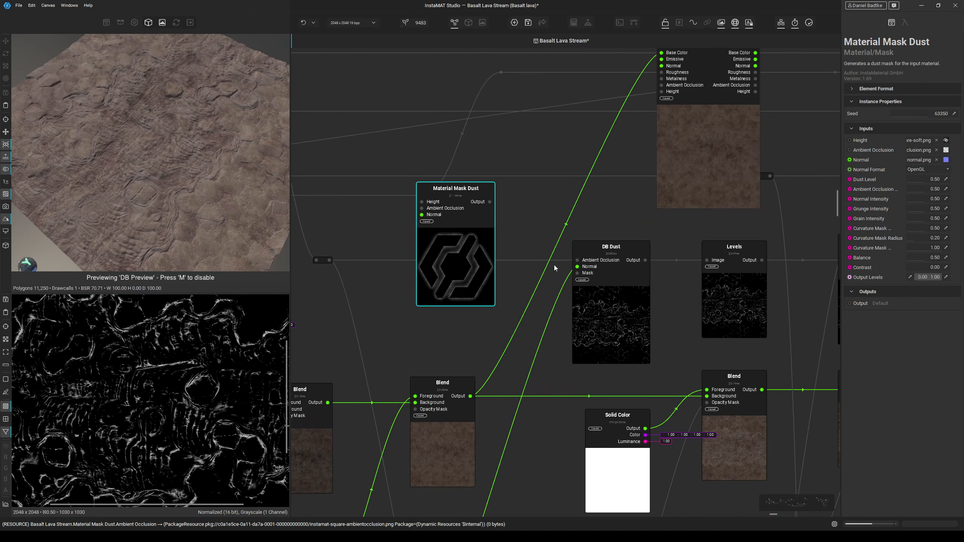
ctrl+alt+drag(577, 260, 421, 209)
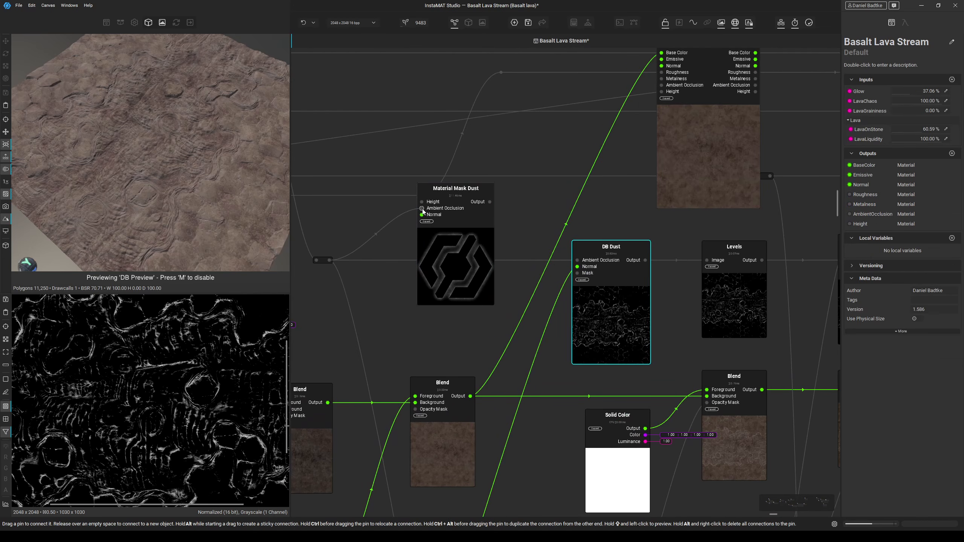
ctrl+alt+drag(577, 266, 422, 215)
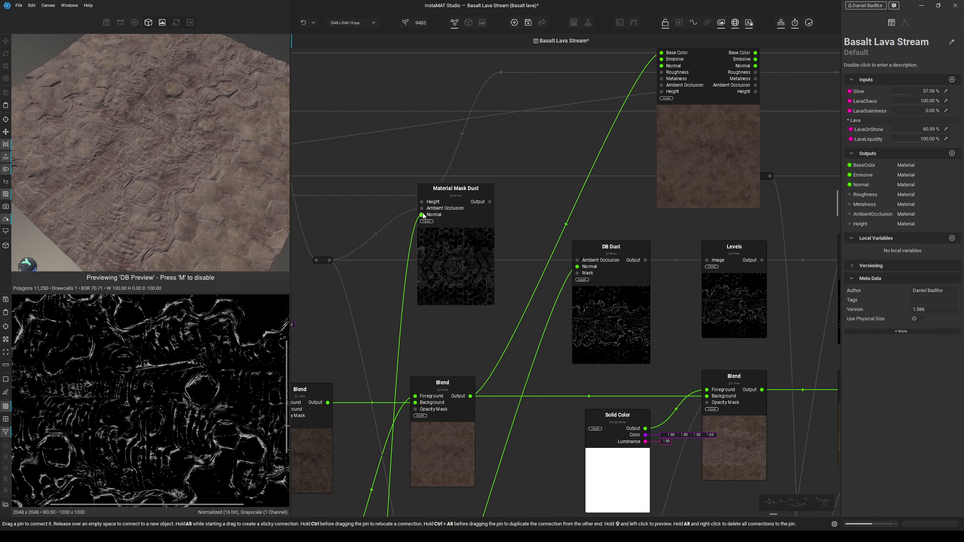
click(424, 216)
Connect the Final Height Output node to the Height input of Material Mask Dust.
scroll(430, 227, down, 4)
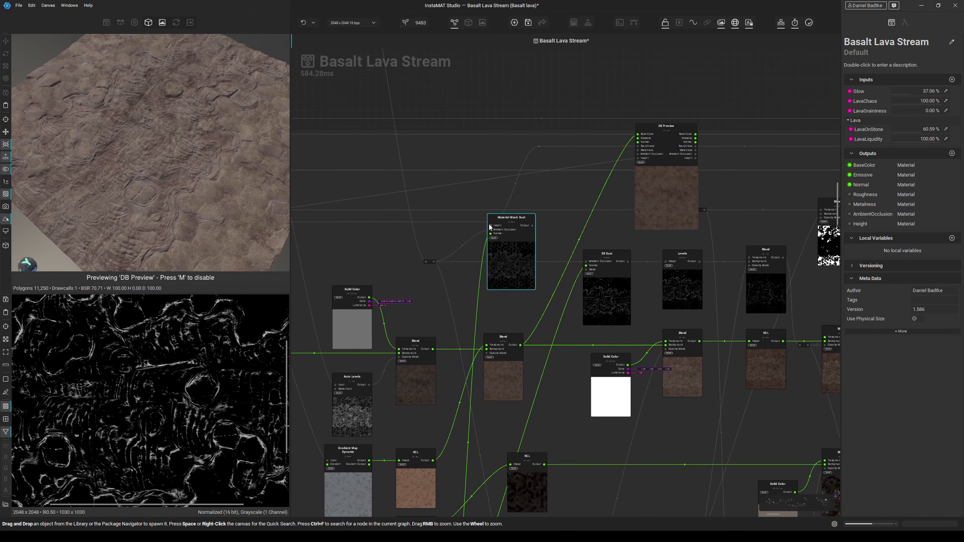
scroll(401, 279, down, 5)
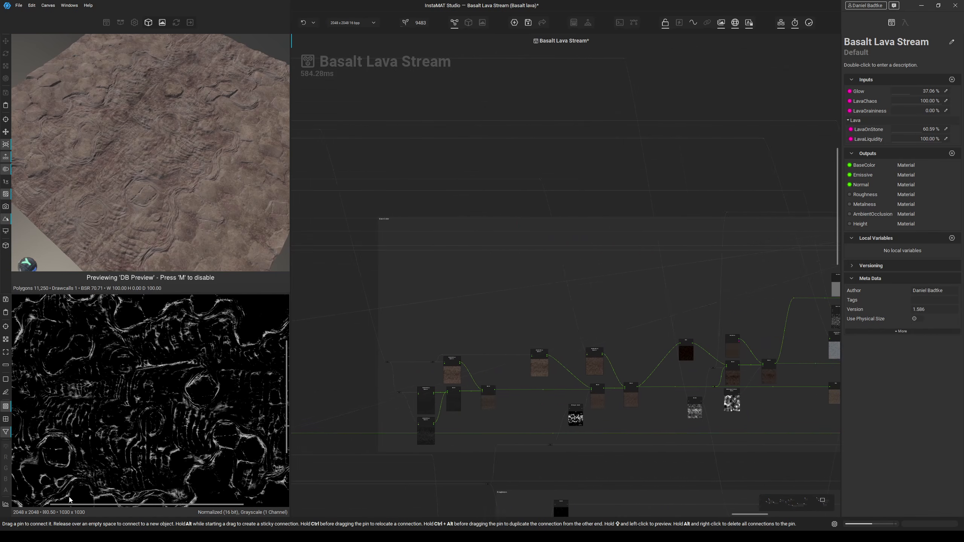
middle_drag(68, 497, 347, 488)
drag(462, 465, 425, 350)
scroll(425, 350, up, 2)
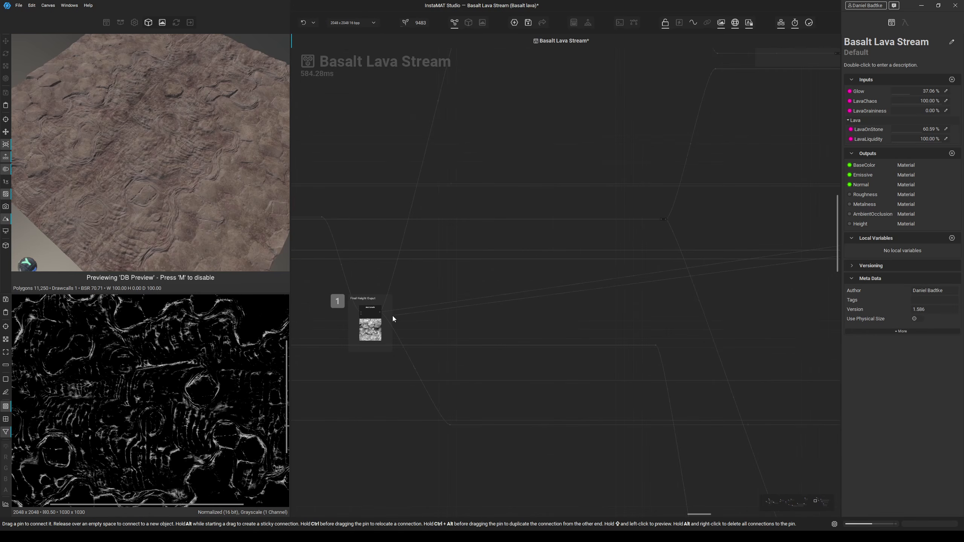
scroll(383, 312, down, 2)
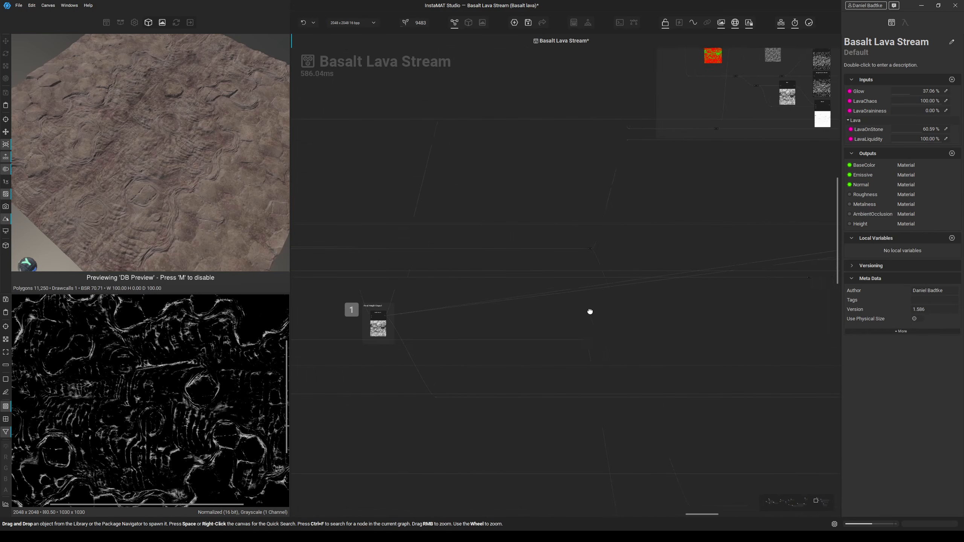
middle_drag(589, 312, 235, 362)
scroll(508, 308, up, 6)
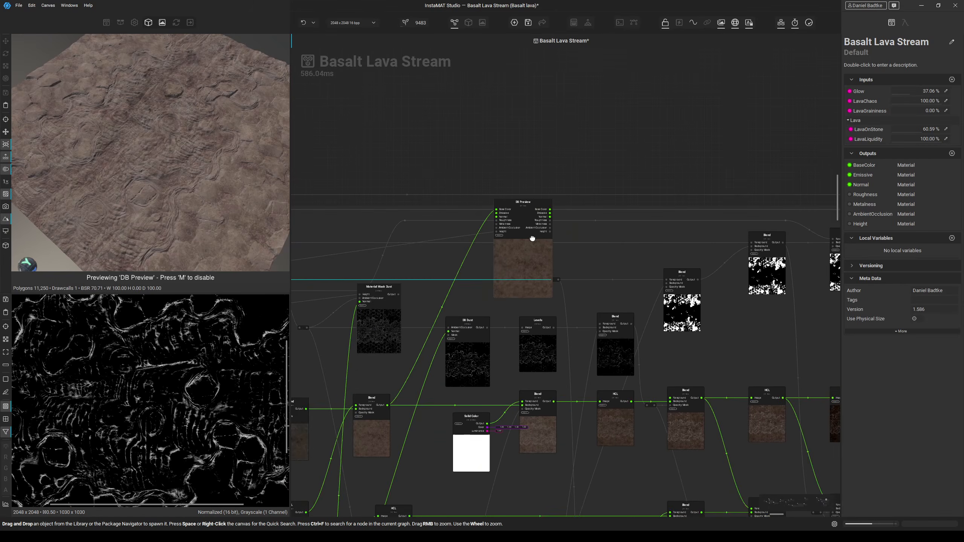
drag(469, 253, 533, 260)
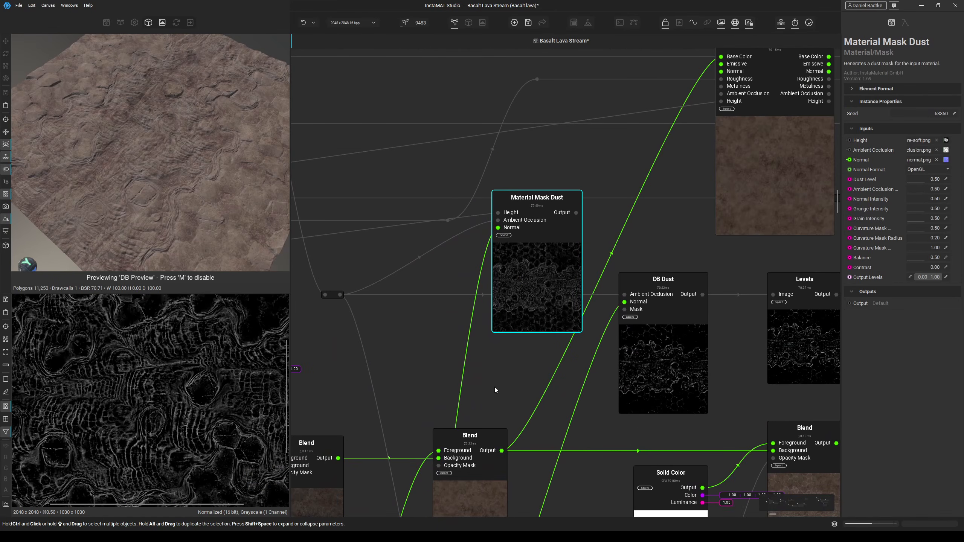
Compare Material Mask Dust with DB Dust, setting Dust Level 1.00, Ambient Occlusion 0.42, Normal Intensity 0.43 and Grunge Intensity 0.64.
click(649, 375)
click(560, 288)
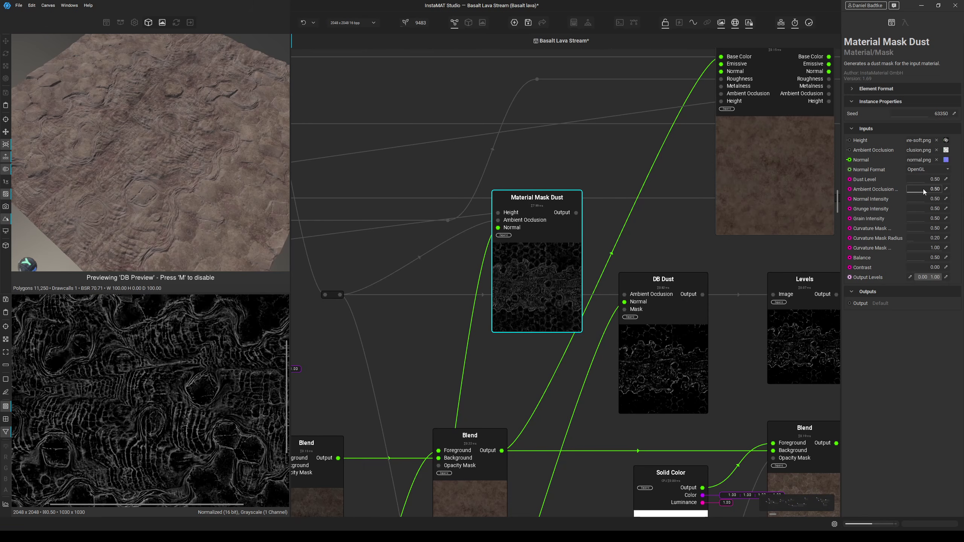
drag(927, 188, 930, 210)
click(685, 348)
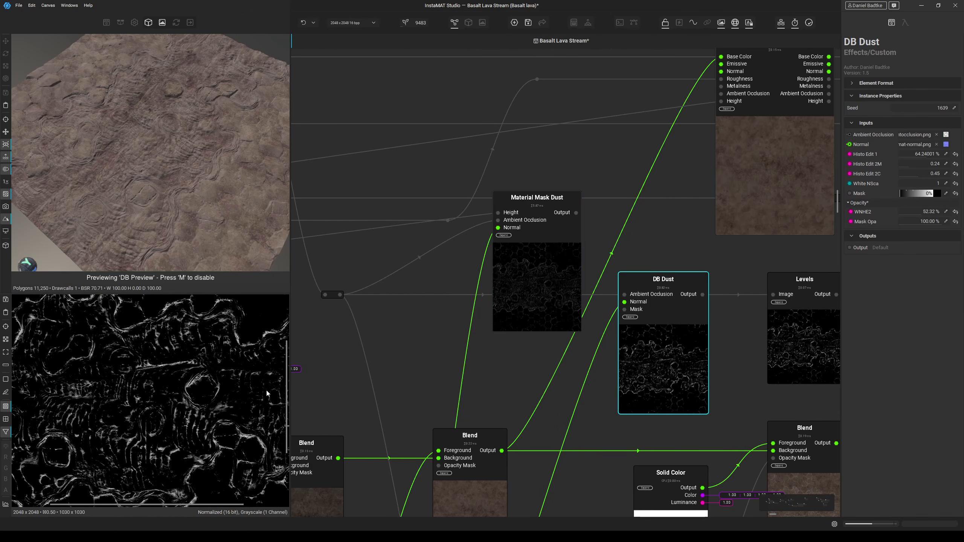
click(561, 312)
Delete the Material Mask Dust node.
scroll(530, 292, down, 1)
middle_drag(529, 293, 423, 314)
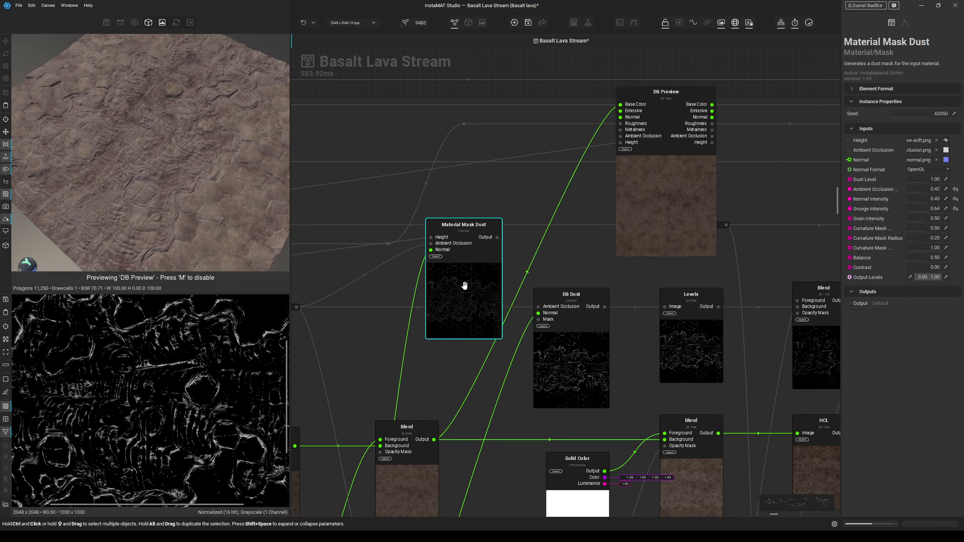
key(Delete)
Shift DB Preview farther along the graph and compare the outputs of the DB Dust and Levels nodes.
middle_drag(579, 258, 487, 257)
scroll(501, 318, down, 2)
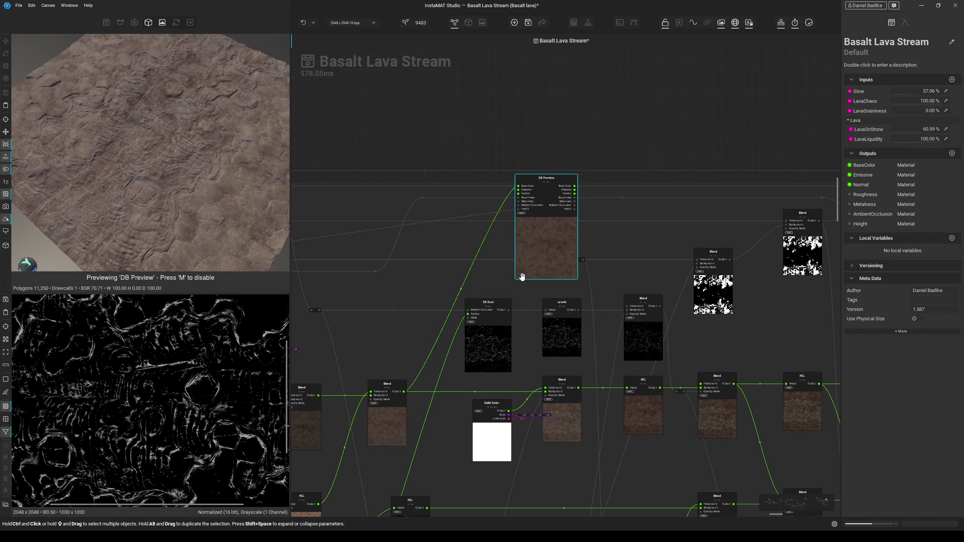
drag(534, 256, 622, 250)
scroll(578, 303, up, 2)
click(558, 357)
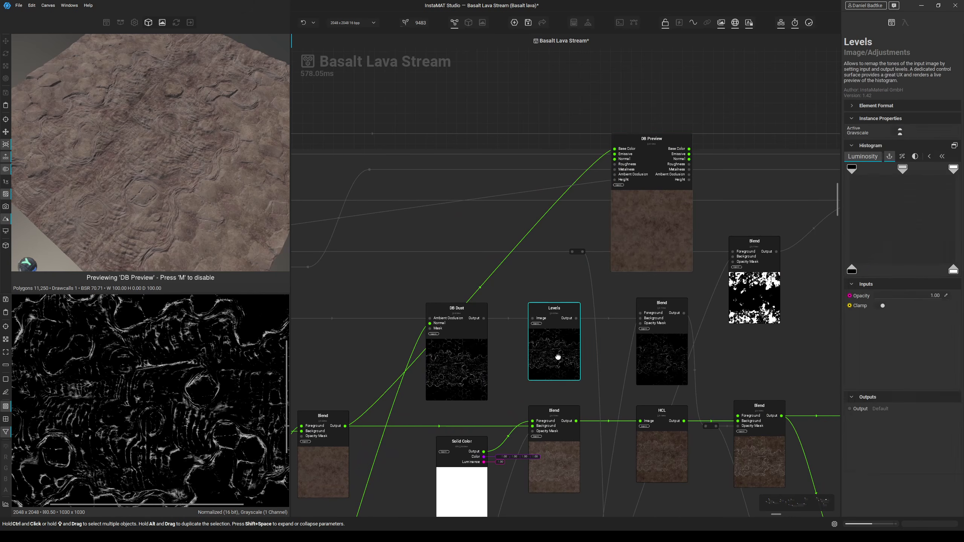
click(459, 362)
click(557, 363)
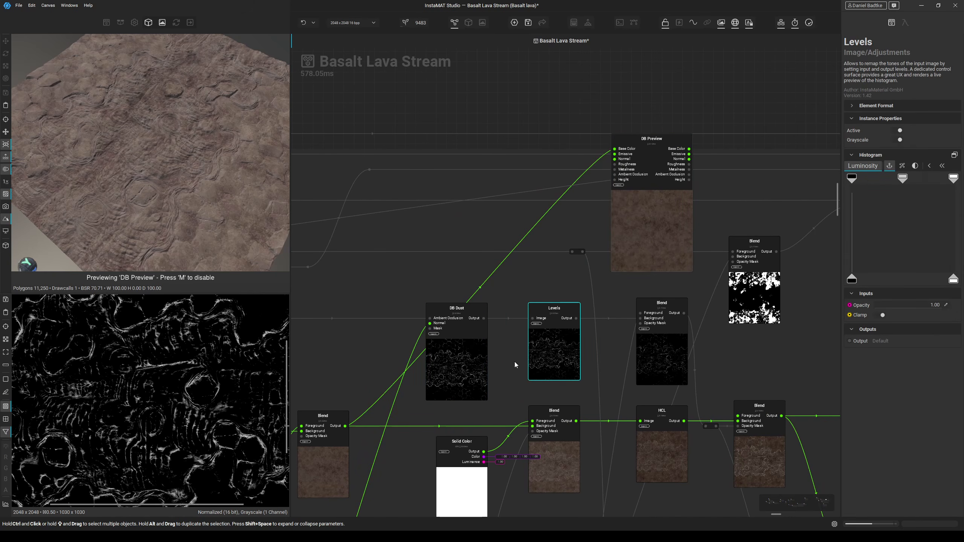
click(461, 358)
click(540, 354)
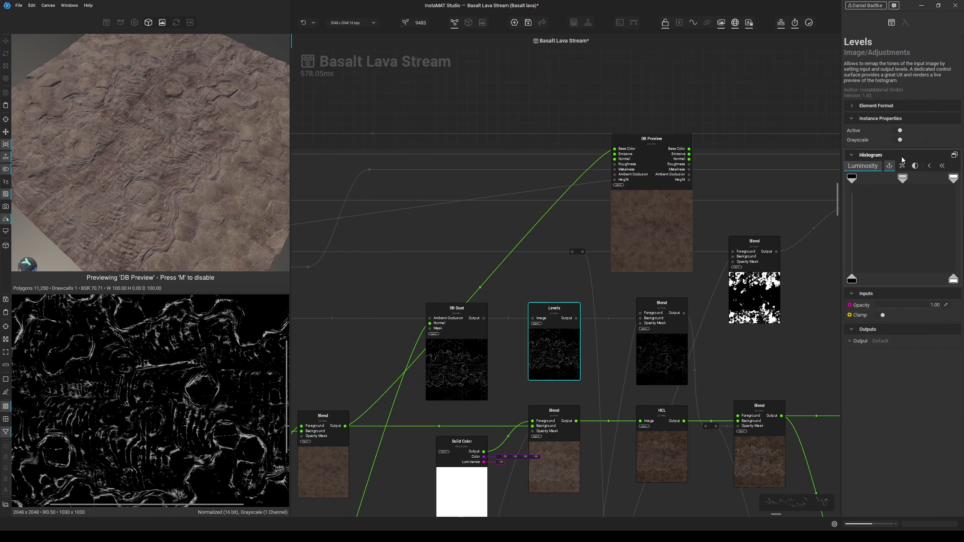
Connect DB Dust's output directly to the Background of the following Blend and delete the Levels node.
scroll(586, 354, up, 2)
drag(555, 353, 547, 384)
click(457, 306)
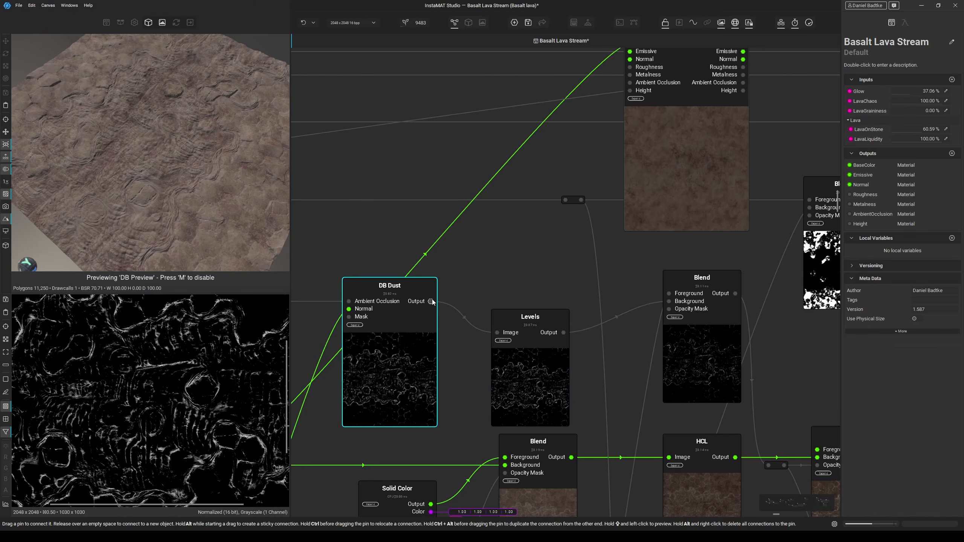
drag(659, 305, 661, 304)
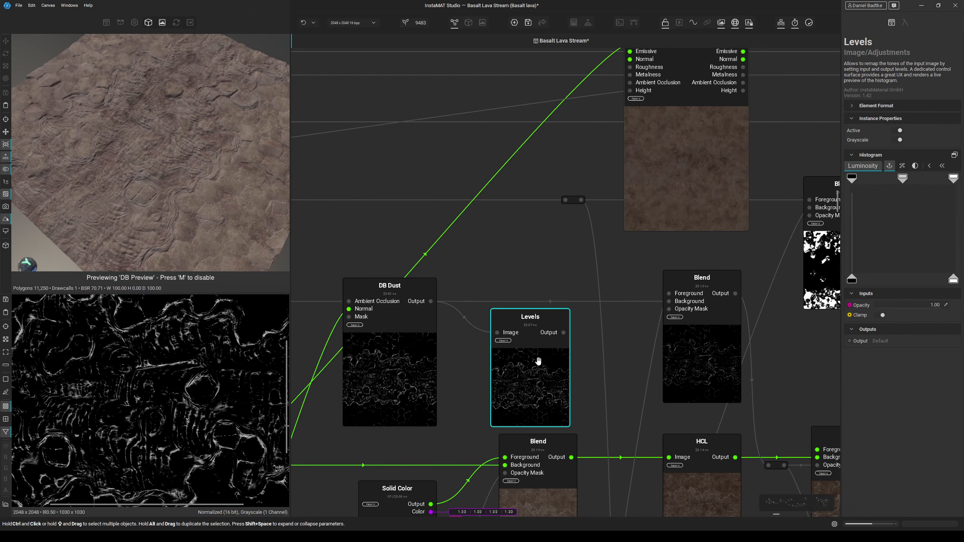
key(Delete)
scroll(589, 280, down, 3)
Preview the opacity mask of the Blend fed by the white Solid Color and inspect the lower DB Dust node supplying it.
drag(580, 201, 600, 196)
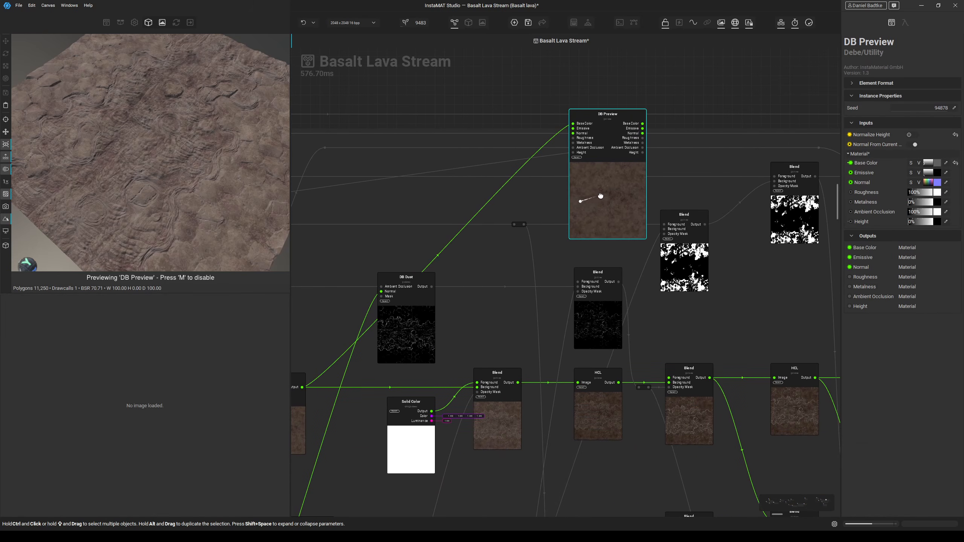
middle_drag(473, 337, 573, 307)
click(579, 367)
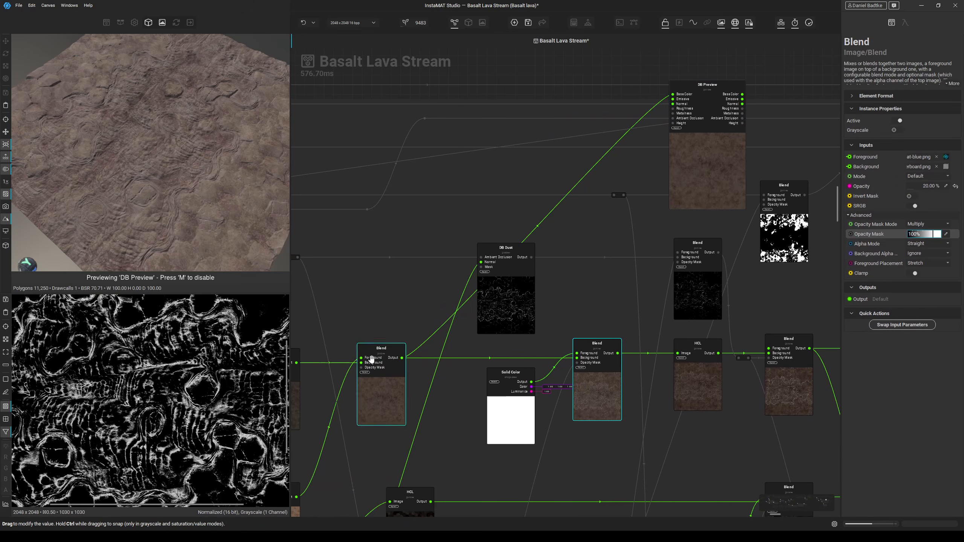
middle_drag(544, 453, 610, 334)
scroll(610, 334, down, 3)
middle_drag(572, 444, 607, 355)
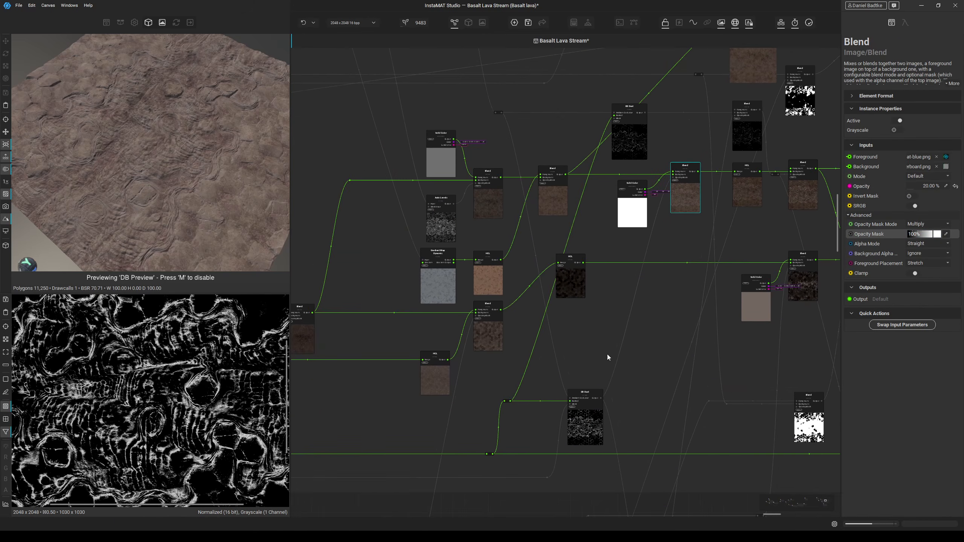
scroll(585, 412, up, 5)
click(589, 431)
scroll(393, 366, down, 5)
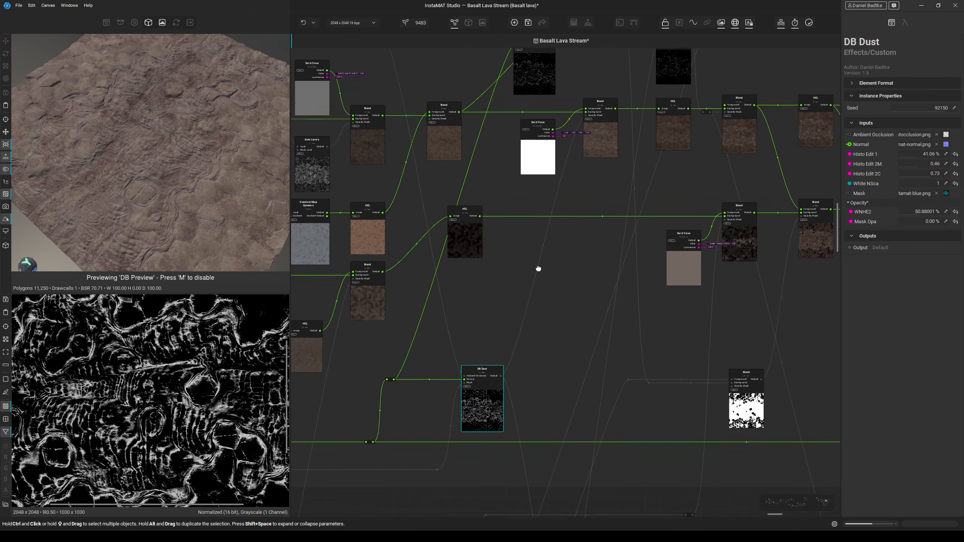
Inspect the upper DB Dust node and preview the output of the Blend fed by the white Solid Color.
middle_drag(523, 70, 484, 178)
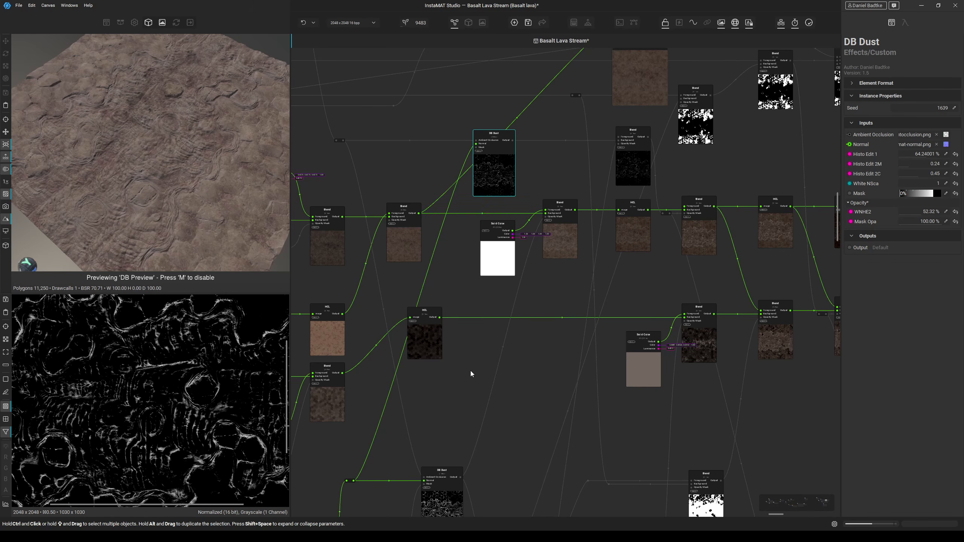
middle_drag(469, 371, 456, 415)
click(546, 289)
middle_drag(194, 443, 207, 434)
scroll(548, 273, up, 3)
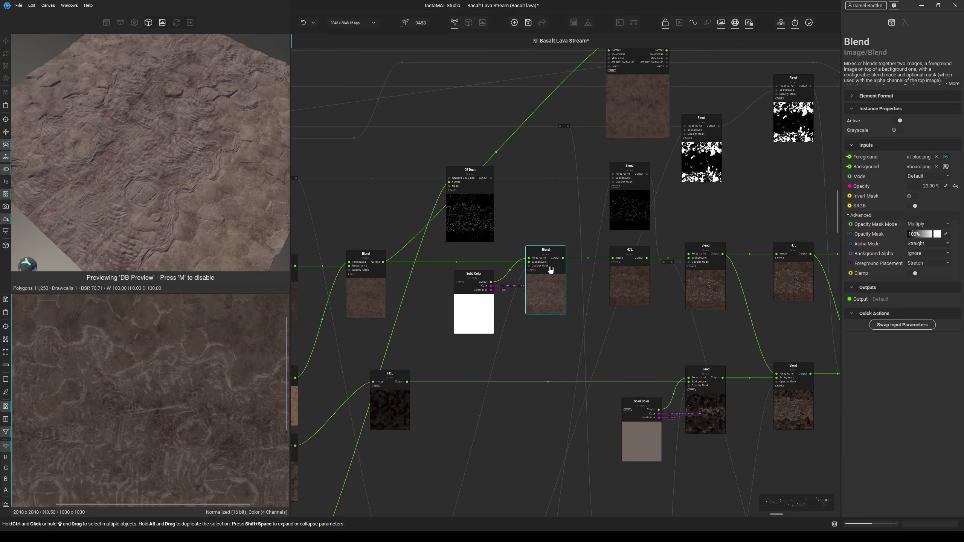
Feed DB Preview's Base Color from the Blend using the white Solid Color and examine the material up close in 3D.
middle_drag(618, 144, 592, 257)
click(551, 276)
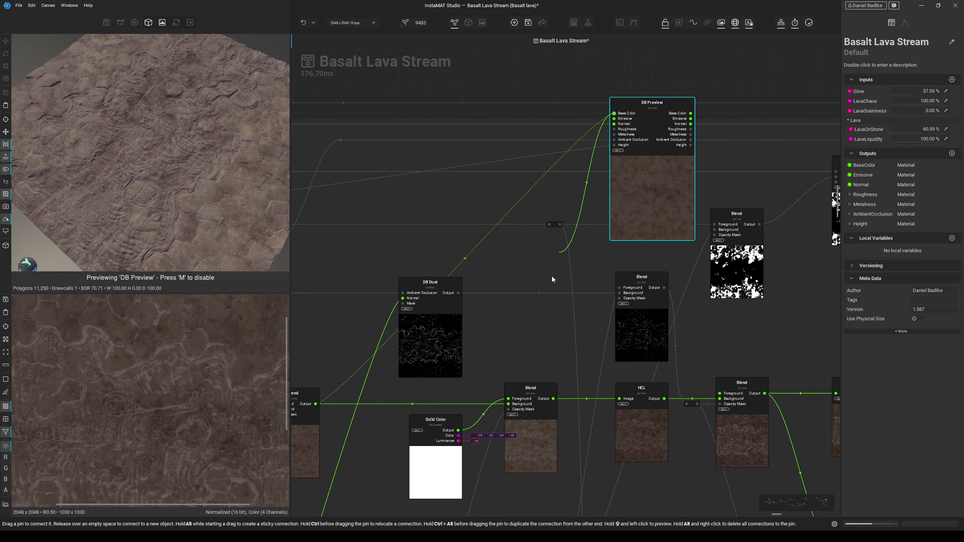
drag(550, 397, 553, 399)
mouse_move(206, 172)
middle_down()
mouse_move(213, 163)
mouse_move(210, 174)
middle_up()
scroll(149, 166, up, 5)
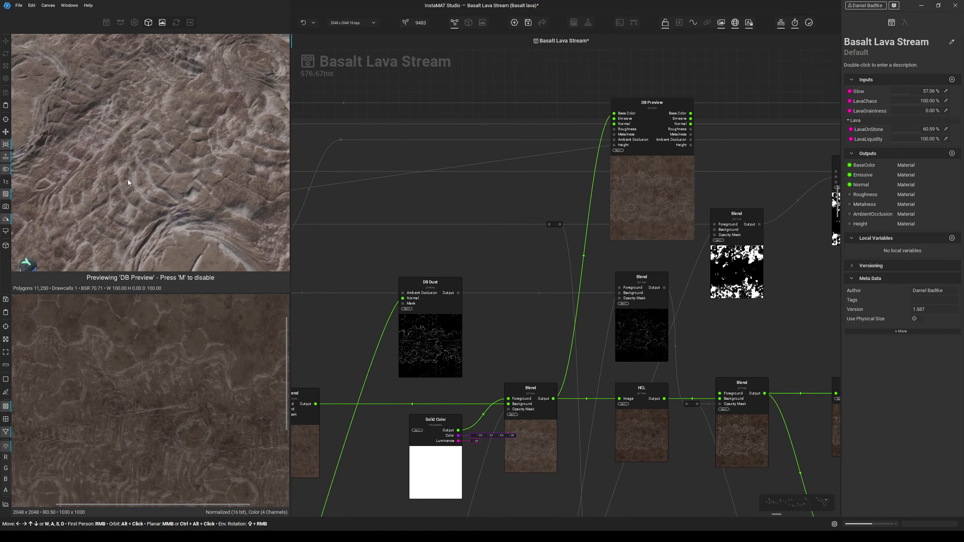
middle_drag(125, 193, 135, 146)
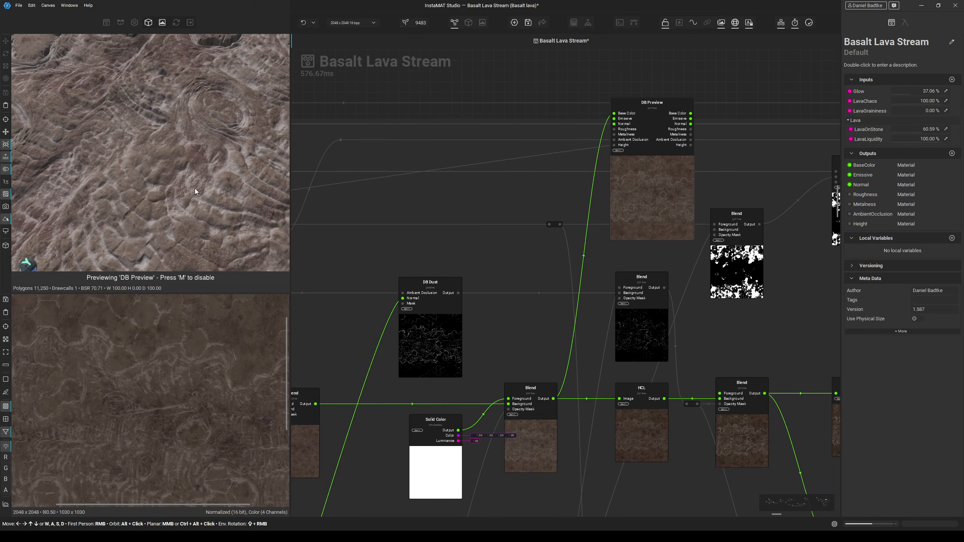
middle_drag(195, 190, 201, 161)
scroll(456, 215, down, 2)
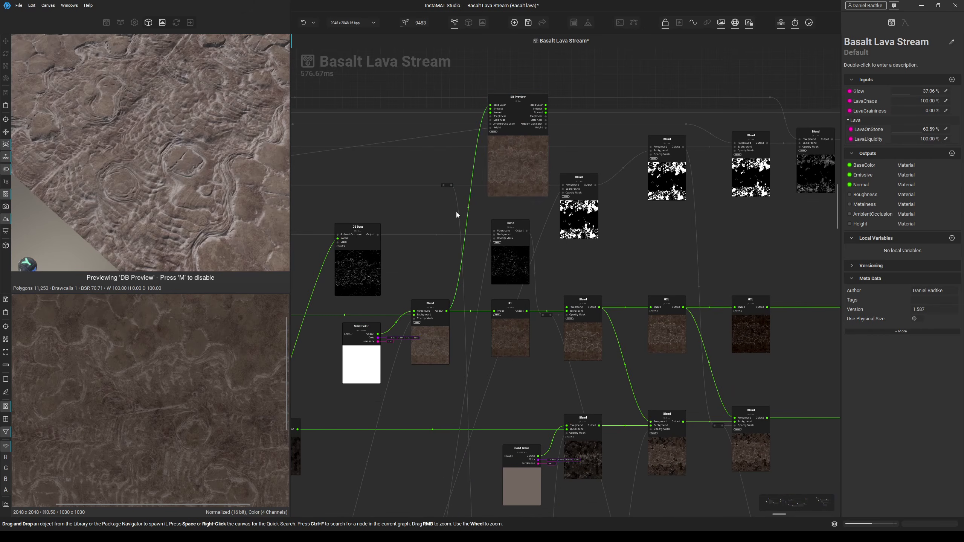
Feed DB Preview's Base Color from the HCL after the white-dust Blend, check the material, and move DB Preview clear of the mask Blend.
drag(525, 176, 574, 199)
middle_drag(496, 323, 471, 365)
click(496, 368)
drag(494, 355, 515, 169)
middle_drag(209, 181, 199, 192)
scroll(431, 219, down, 1)
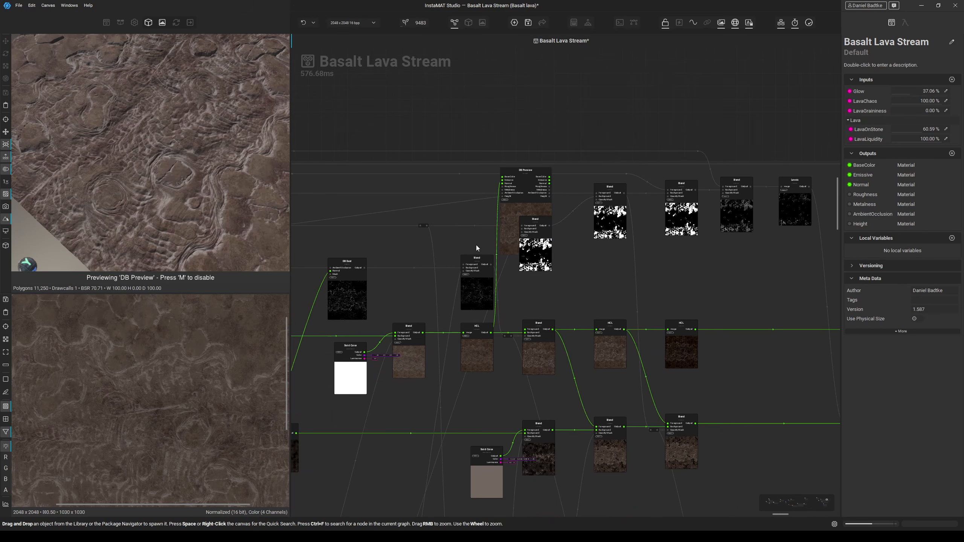
drag(521, 226, 555, 269)
drag(520, 204, 596, 259)
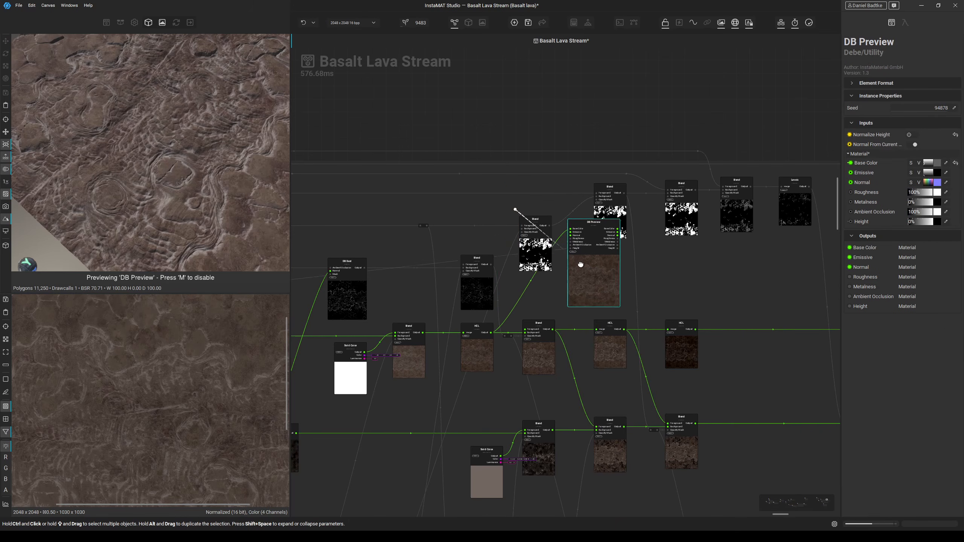
Inspect the Subtract Blend after the upper DB Dust node and preview its Foreground input.
scroll(517, 274, up, 3)
middle_drag(418, 264, 502, 260)
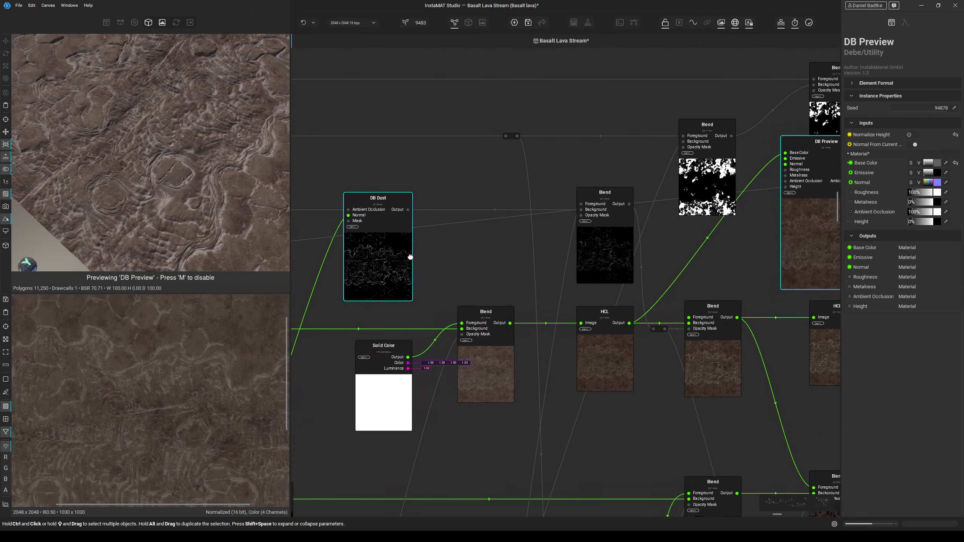
click(409, 254)
click(579, 203)
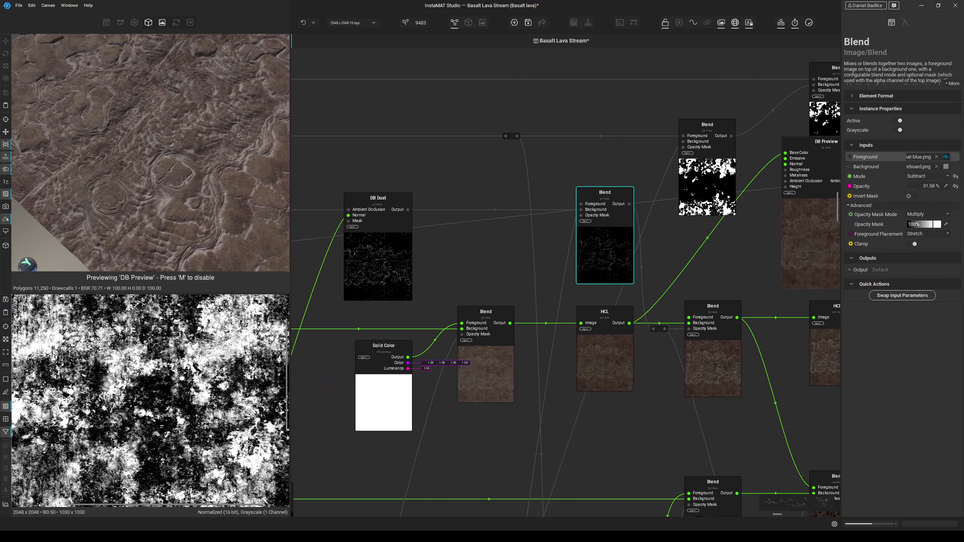
Feed DB Preview's Base Color from the Blend after the white-dust HCL and examine the material in 3D.
middle_drag(698, 310, 519, 332)
click(519, 333)
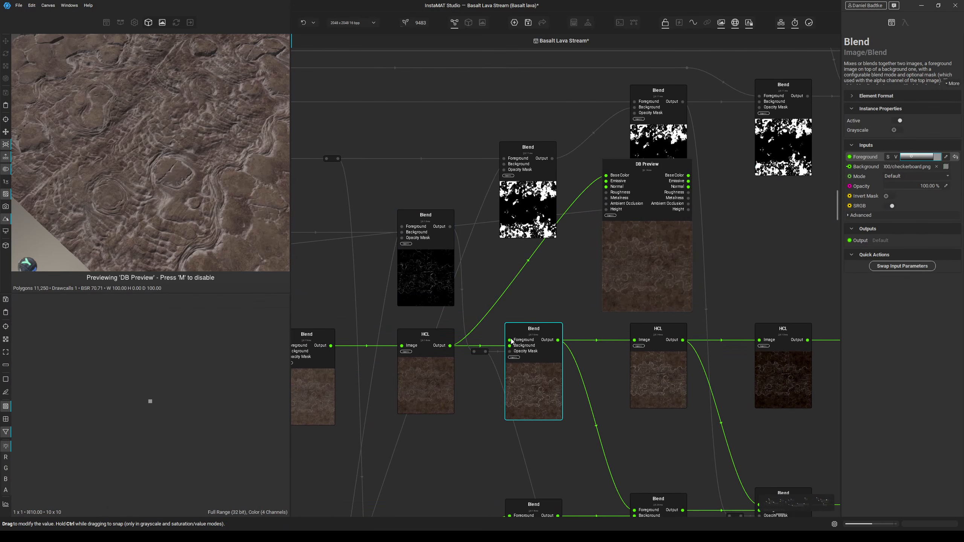
drag(642, 254, 644, 270)
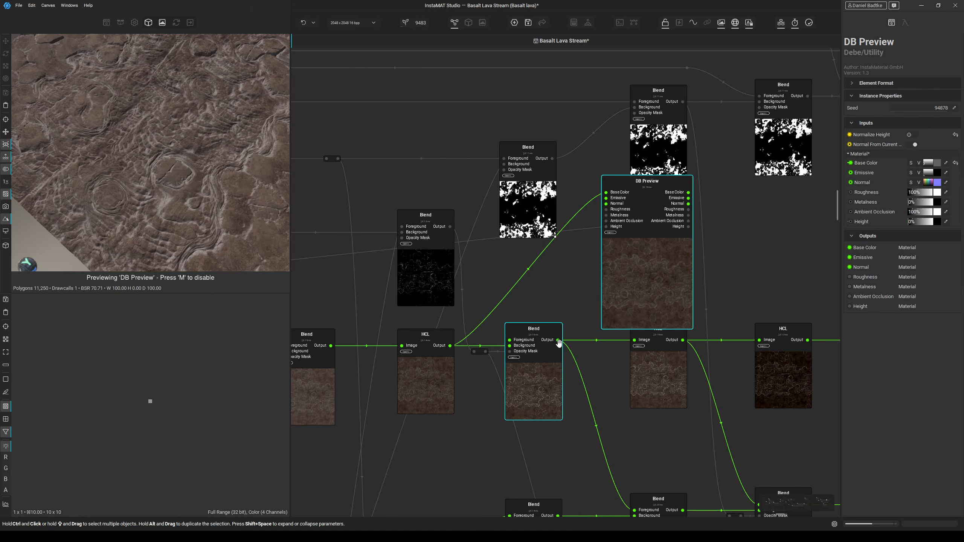
drag(558, 341, 606, 193)
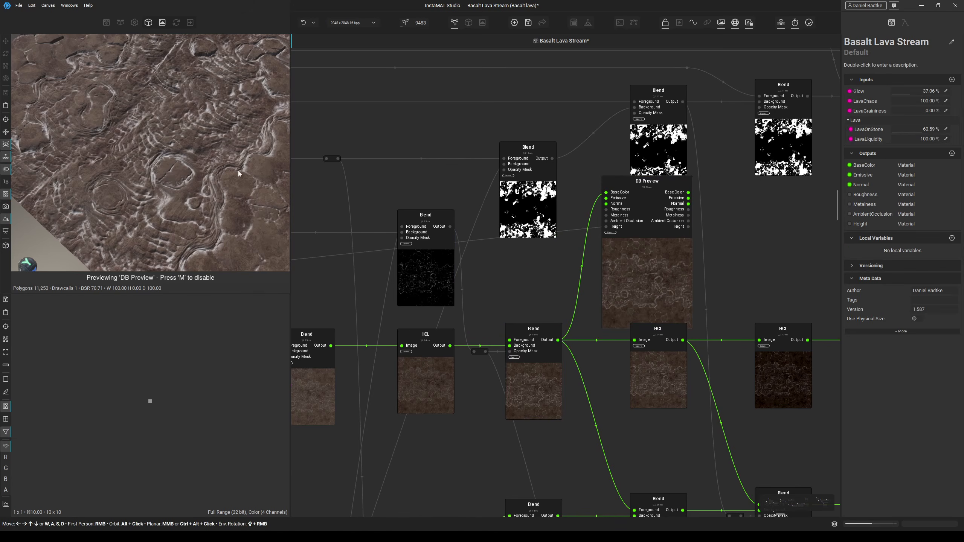
scroll(205, 178, down, 3)
middle_drag(208, 179, 190, 175)
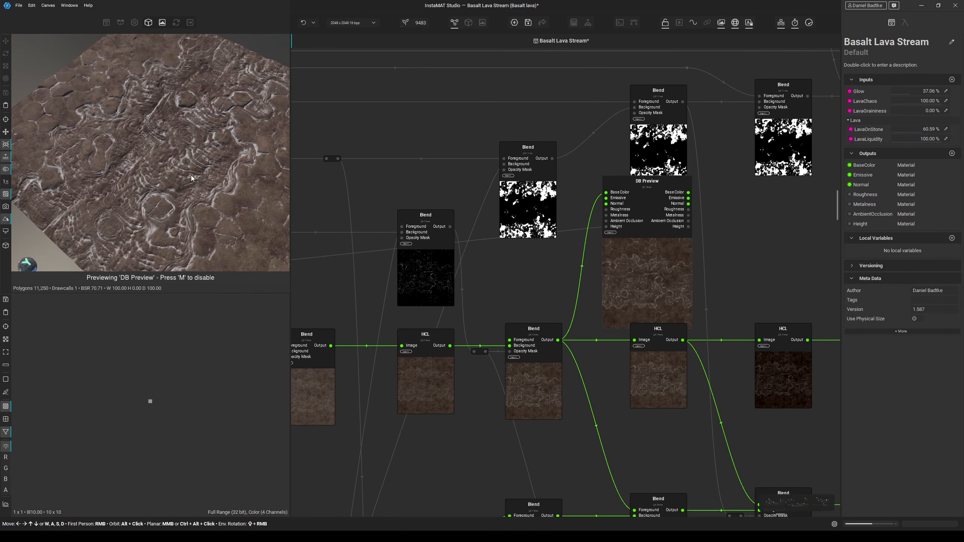
Check the HCL following that Blend in DB Preview and delete this HCL while bridging its connections.
scroll(195, 179, up, 3)
middle_drag(540, 277, 417, 253)
scroll(476, 255, down, 3)
drag(524, 247, 677, 252)
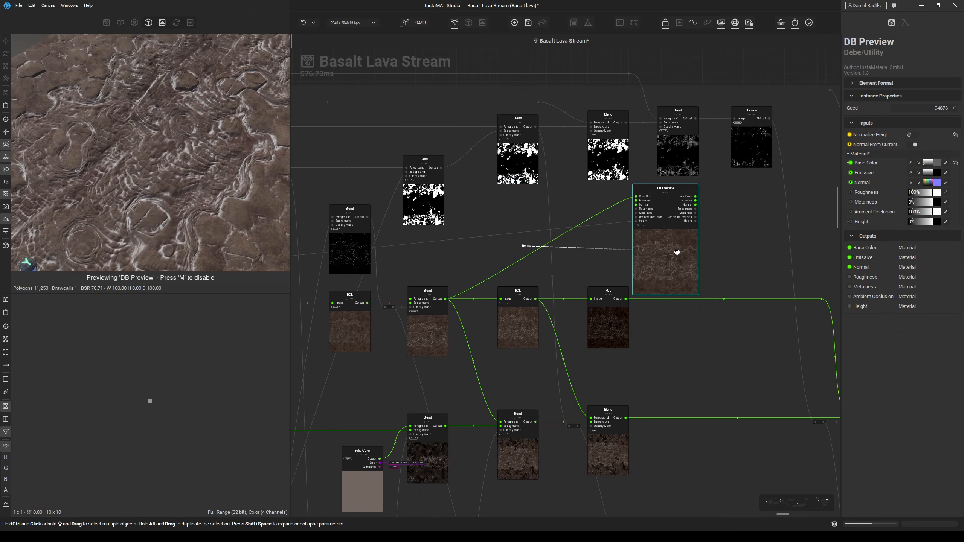
drag(535, 300, 632, 196)
click(516, 321)
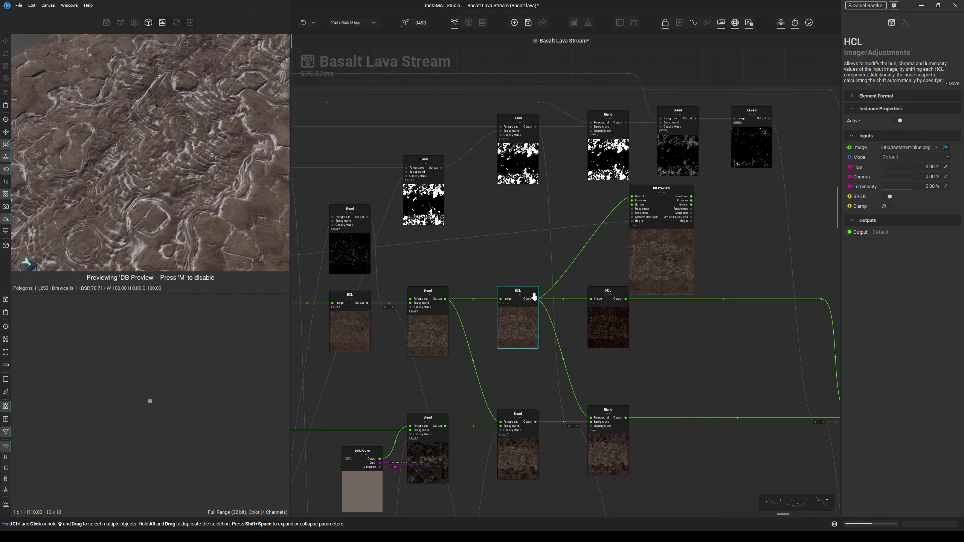
mouse_move(534, 299)
shift+mouse_down()
mouse_move(446, 300)
mouse_move(532, 297)
shift+mouse_up()
key(Delete)
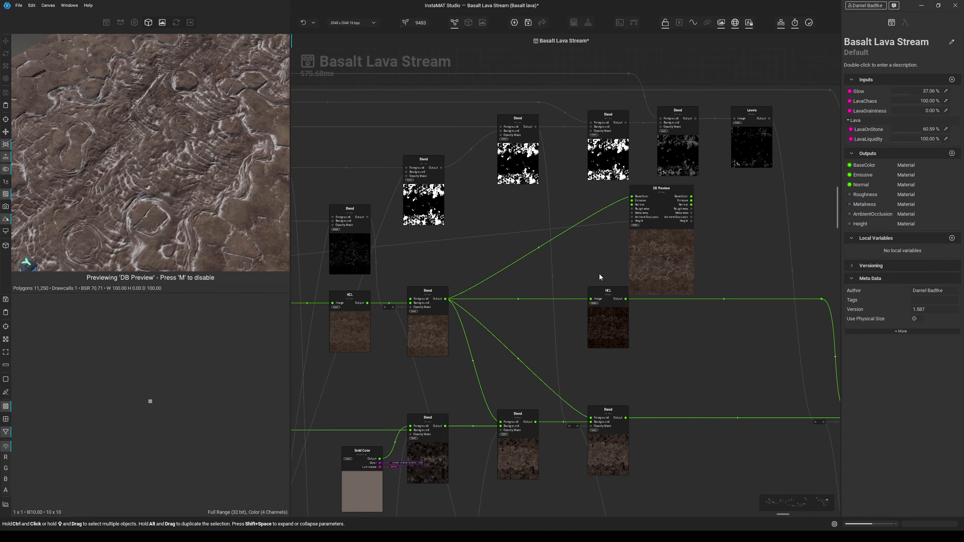
Inspect the darkening HCL at the end of the upper branch and feed DB Preview's Base Color from it.
drag(655, 257, 684, 272)
scroll(617, 312, up, 2)
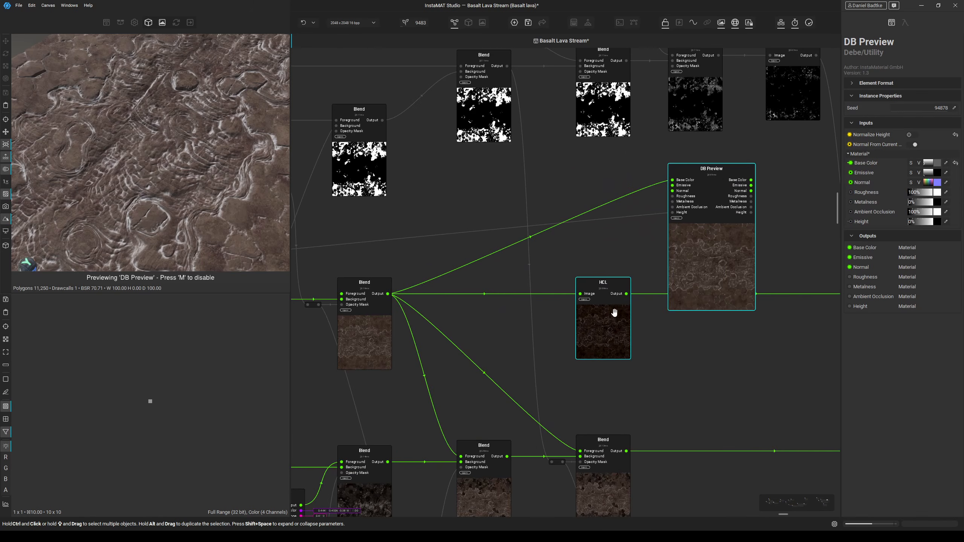
click(615, 316)
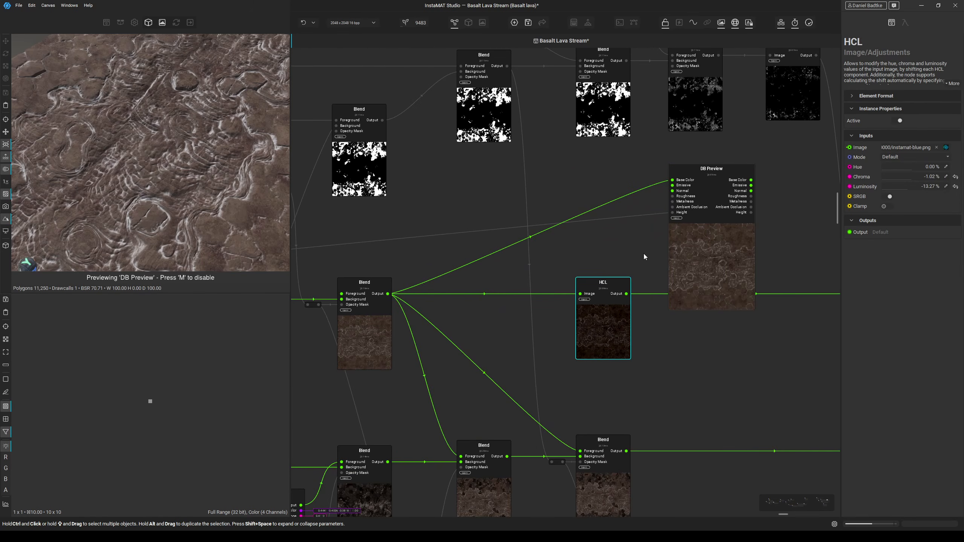
drag(678, 184, 660, 434)
scroll(560, 278, down, 3)
click(620, 263)
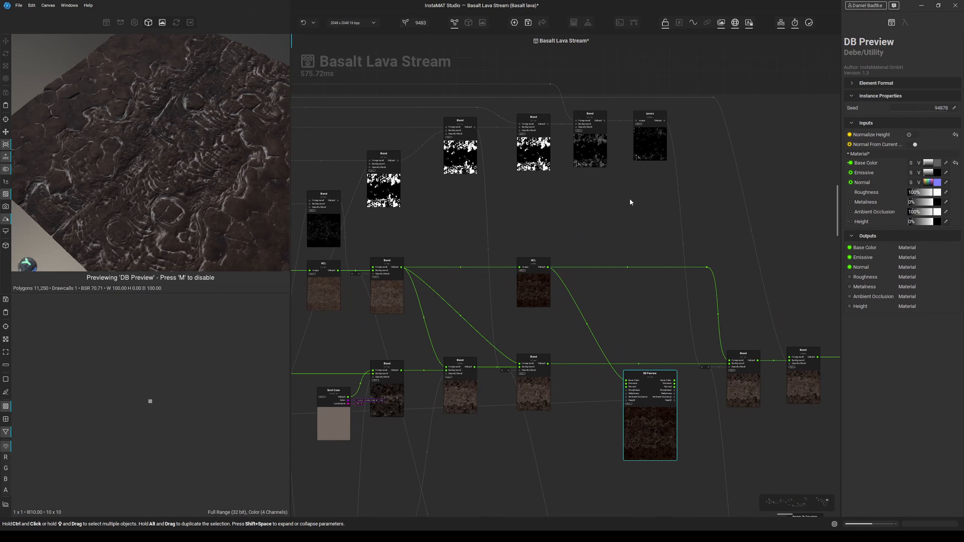
Feed DB Preview's Base Color from the Blend that merges the upper and lower color branches and examine the material.
click(649, 155)
middle_drag(507, 212, 461, 185)
drag(600, 405, 733, 261)
scroll(700, 320, up, 3)
middle_drag(204, 216, 176, 205)
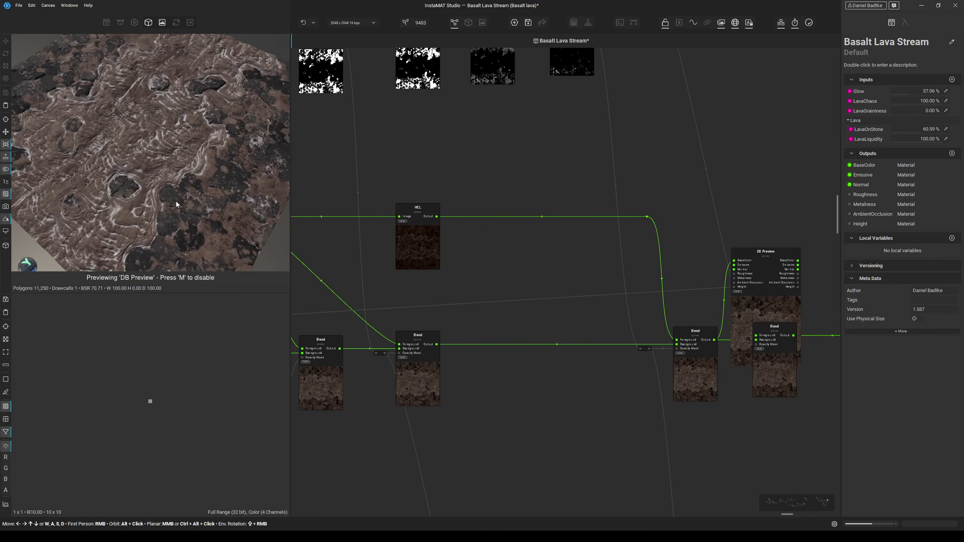
Move DB Preview back beside the start of the lower color branch, above the lower DB Dust node.
scroll(590, 279, down, 2)
drag(714, 303, 545, 289)
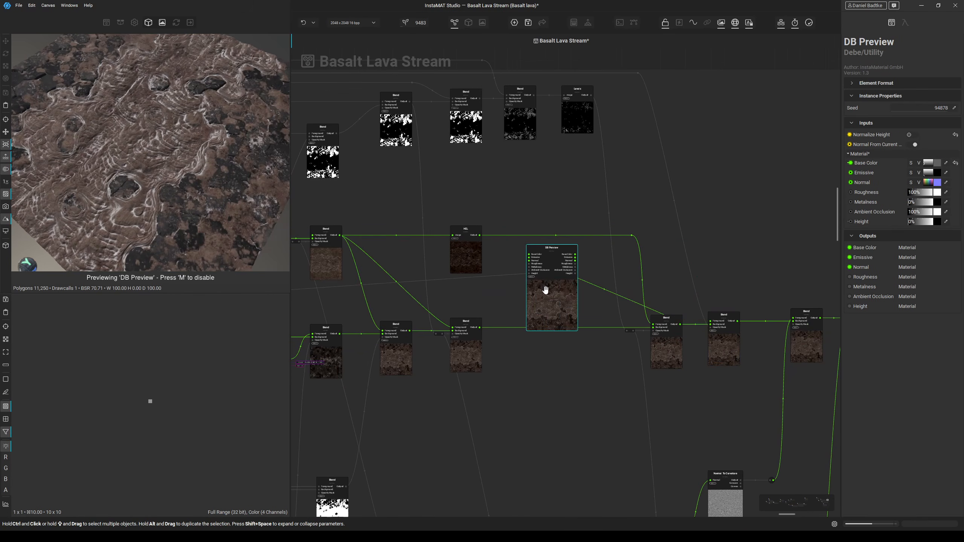
middle_drag(545, 290, 630, 300)
drag(630, 300, 694, 283)
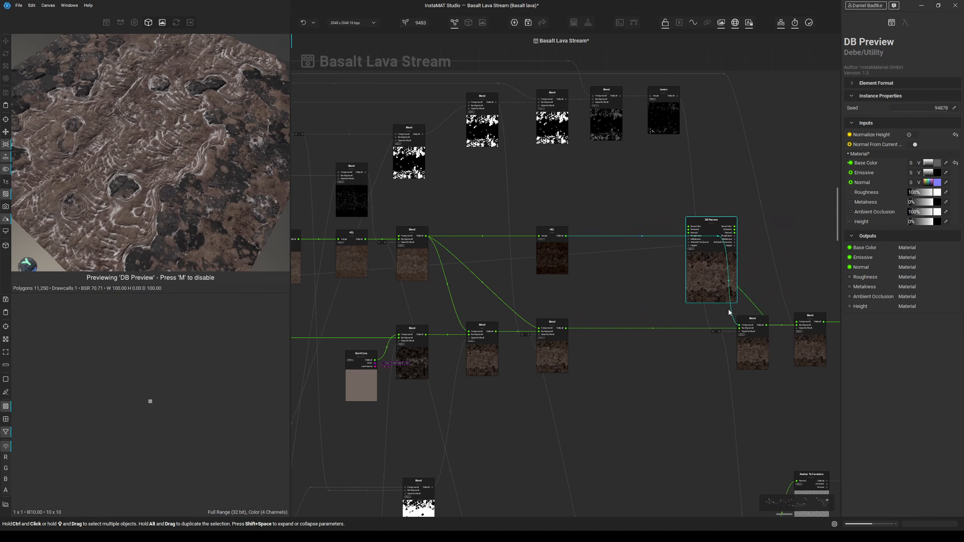
drag(701, 284, 609, 336)
scroll(592, 368, down, 2)
middle_drag(596, 364, 751, 284)
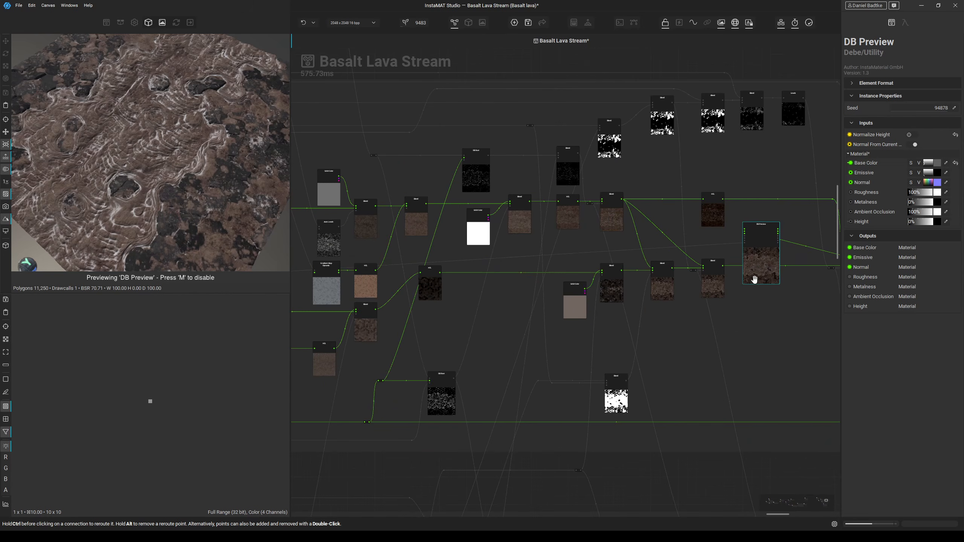
drag(762, 266, 487, 378)
middle_drag(486, 379, 553, 351)
scroll(573, 329, up, 4)
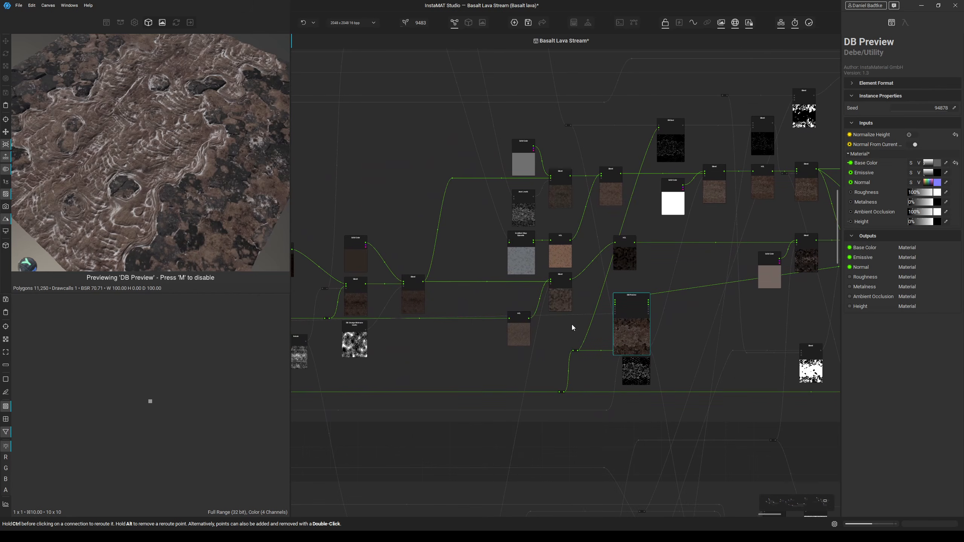
Preview the hexagon-patterned Blend starting the lower branch and feed DB Preview's Base Color from it to check the material.
scroll(510, 339, up, 3)
click(511, 369)
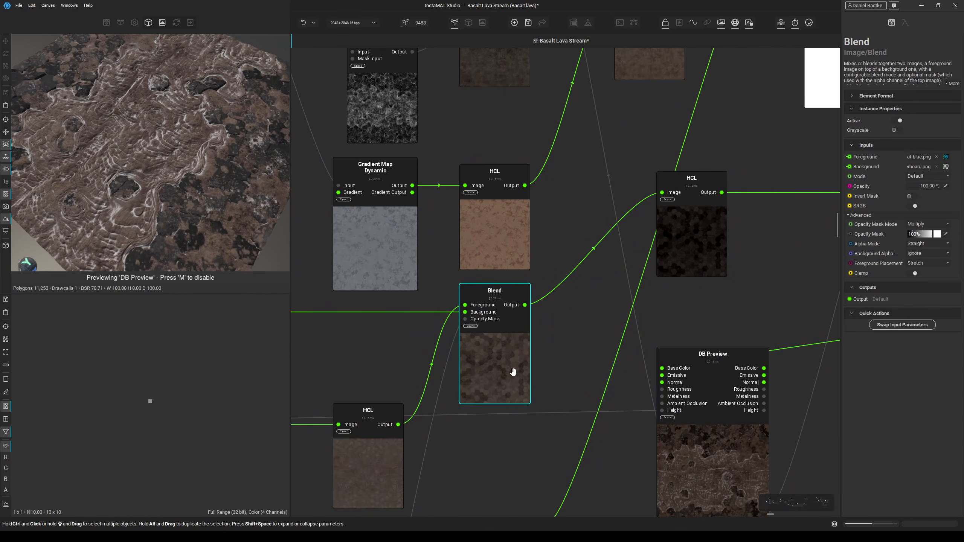
scroll(126, 391, up, 5)
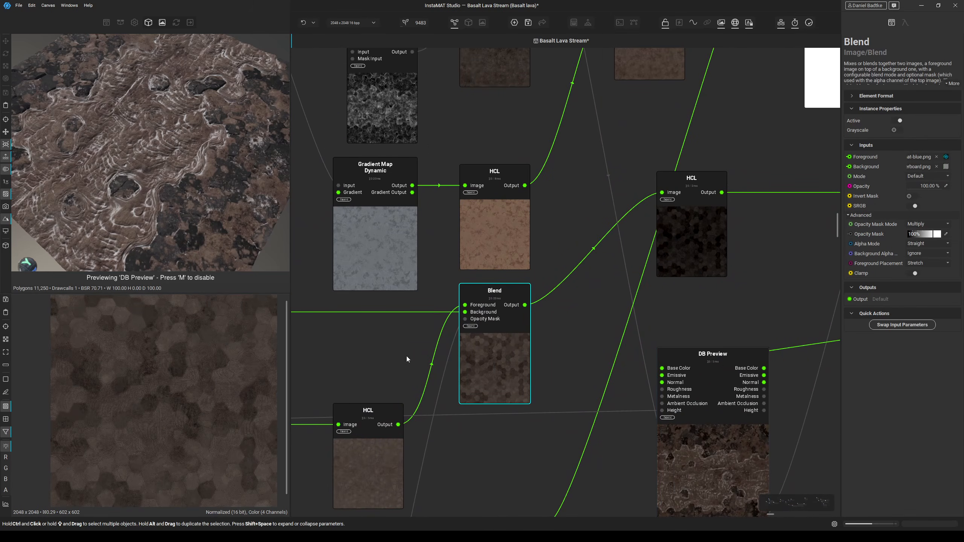
scroll(447, 380, down, 2)
click(588, 412)
drag(588, 412, 624, 372)
drag(461, 339, 473, 339)
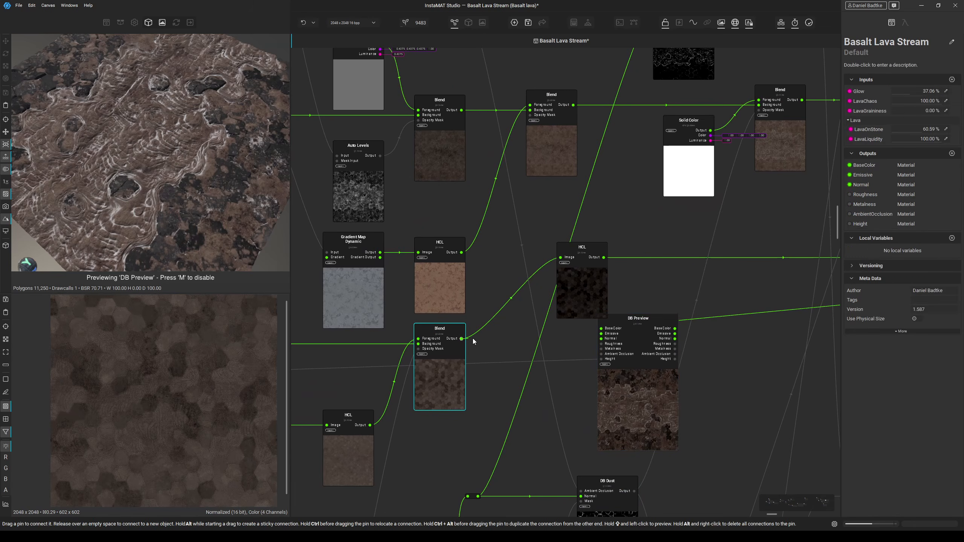
drag(597, 328, 600, 328)
middle_drag(221, 239, 199, 228)
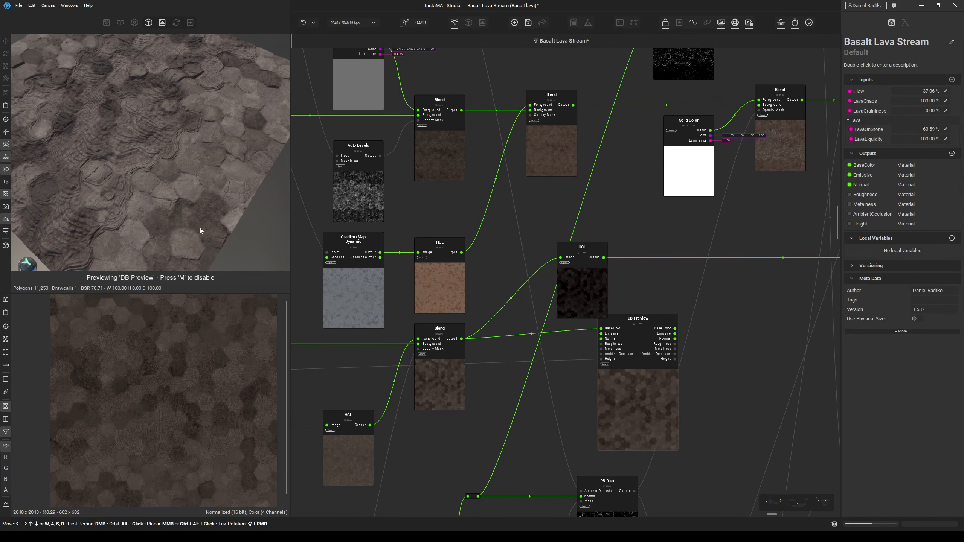
Feed DB Preview's Base Color from the dark HCL in the lower branch and move DB Preview near the grey-brown Solid Color's Blend.
middle_drag(547, 373, 443, 370)
drag(511, 401, 568, 383)
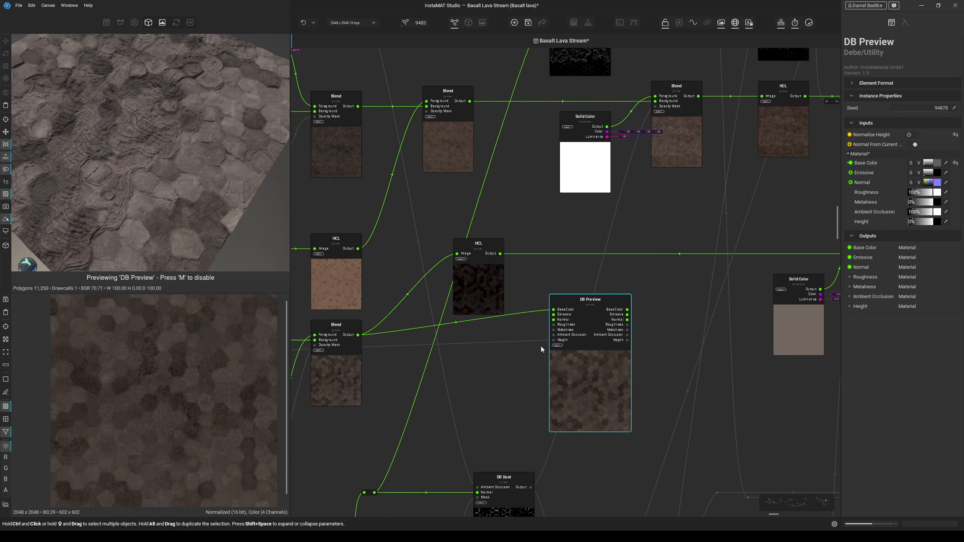
drag(500, 255, 553, 310)
middle_drag(557, 364, 423, 366)
scroll(463, 366, down, 2)
drag(463, 367, 687, 385)
middle_drag(698, 391, 578, 365)
drag(578, 365, 627, 370)
scroll(534, 259, up, 1)
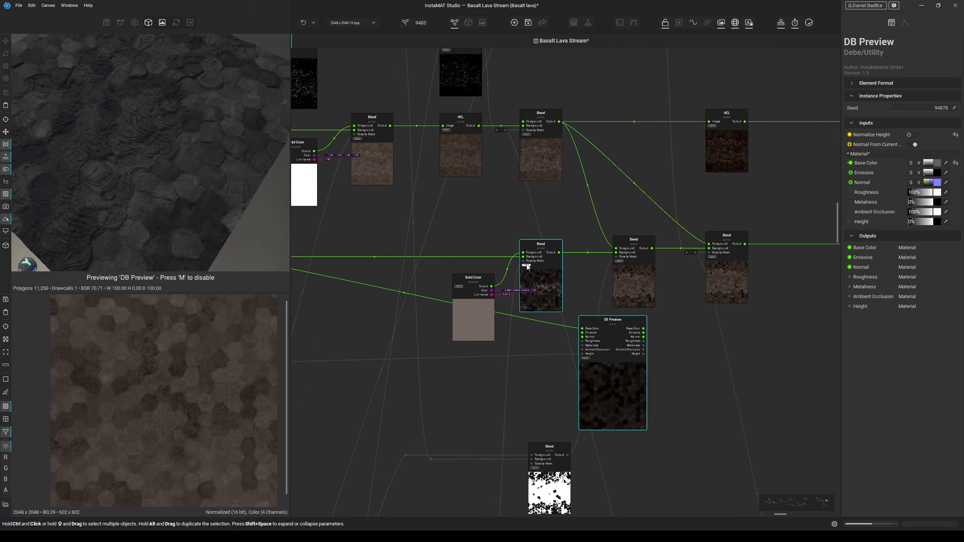
Preview the Opacity Mask of the grey-brown Solid Color's Blend and feed DB Preview's Base Color from that Blend to examine the material.
click(524, 264)
scroll(205, 382, up, 2)
middle_drag(524, 321, 488, 321)
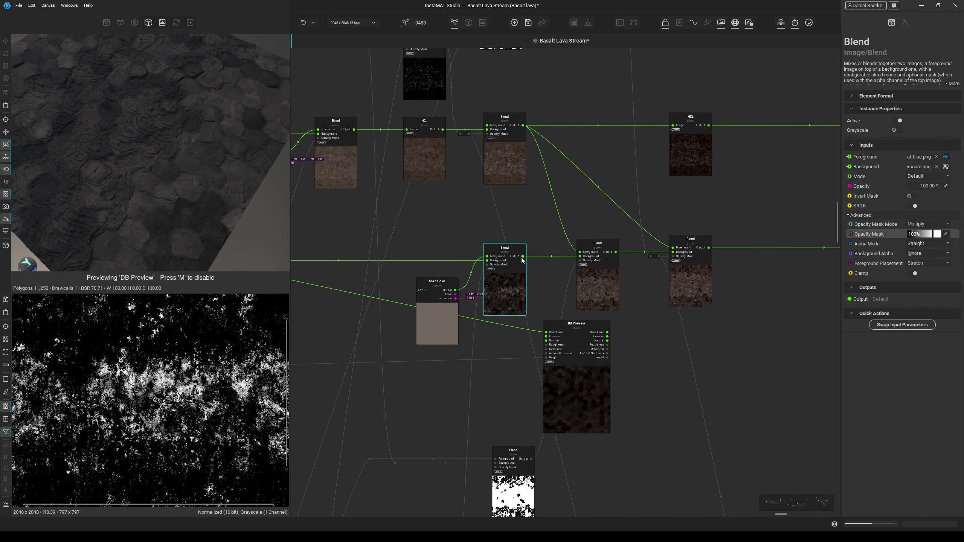
drag(522, 257, 546, 332)
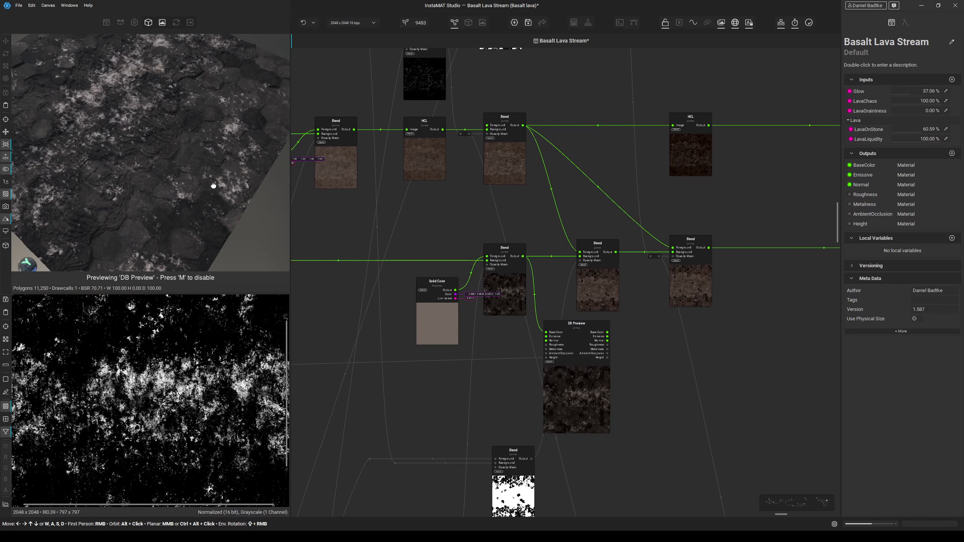
middle_drag(213, 186, 224, 192)
scroll(225, 192, up, 3)
scroll(225, 192, down, 2)
Move DB Preview aside and preview the Foreground and Background inputs of the Maximum mask Blend below the lower branch.
middle_drag(438, 300, 368, 304)
scroll(492, 398, down, 1)
drag(492, 398, 567, 398)
scroll(549, 335, up, 2)
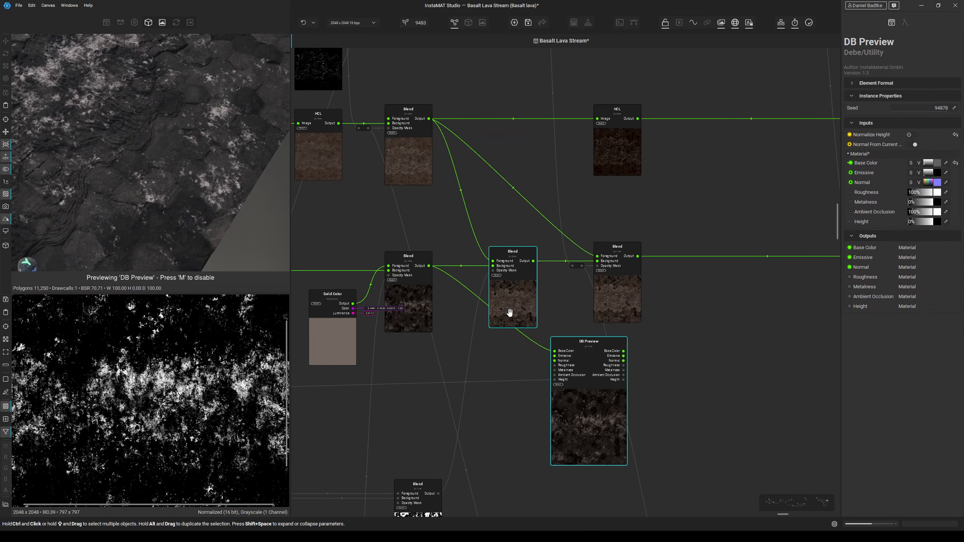
middle_drag(510, 313, 541, 238)
click(438, 436)
click(433, 424)
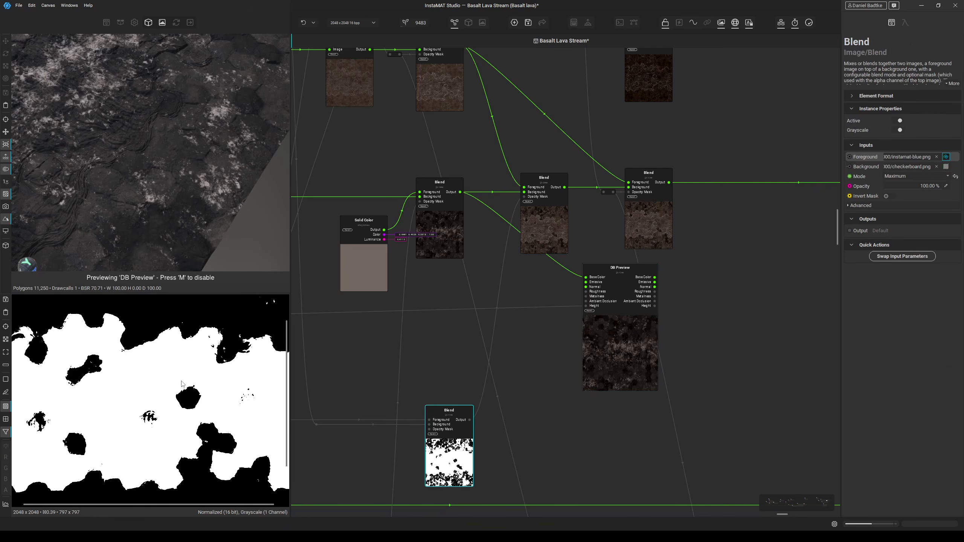
scroll(237, 375, down, 3)
click(429, 424)
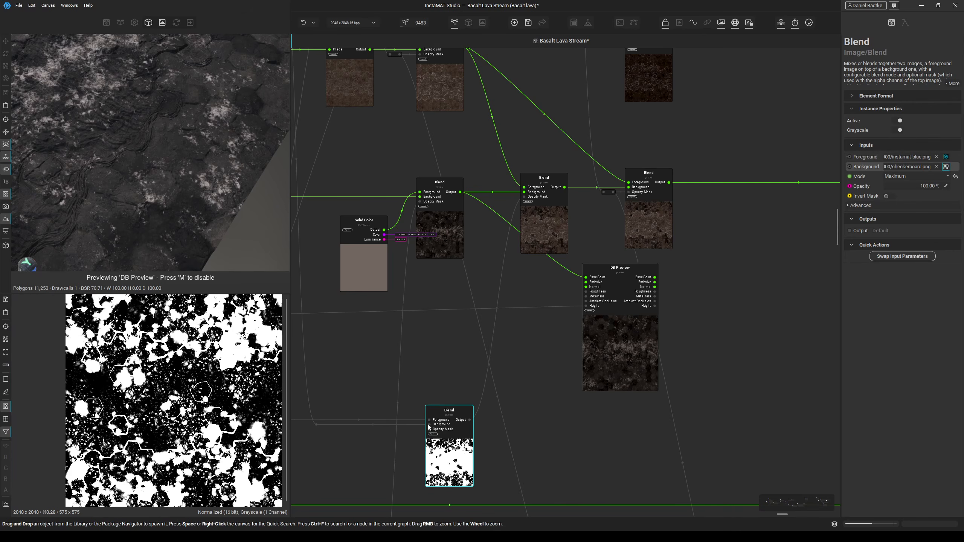
scroll(237, 344, up, 3)
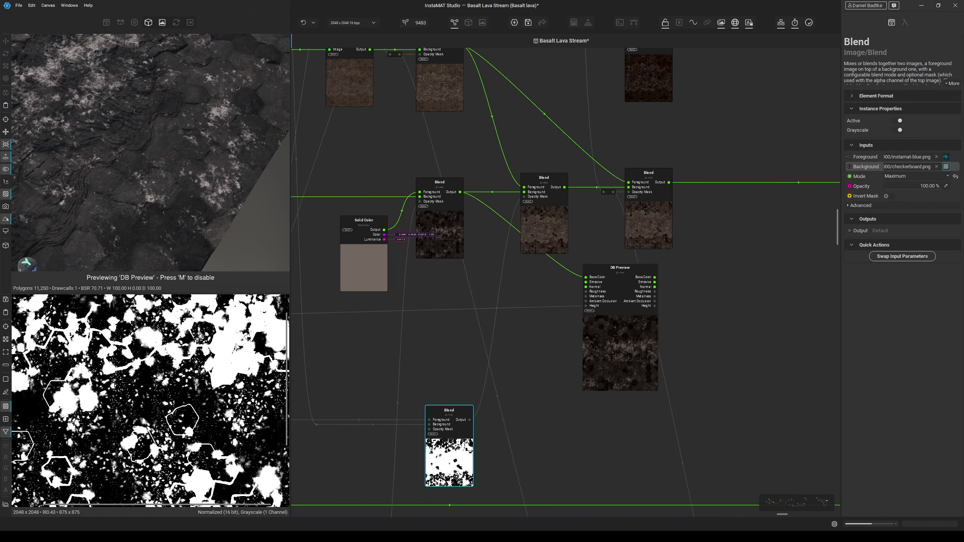
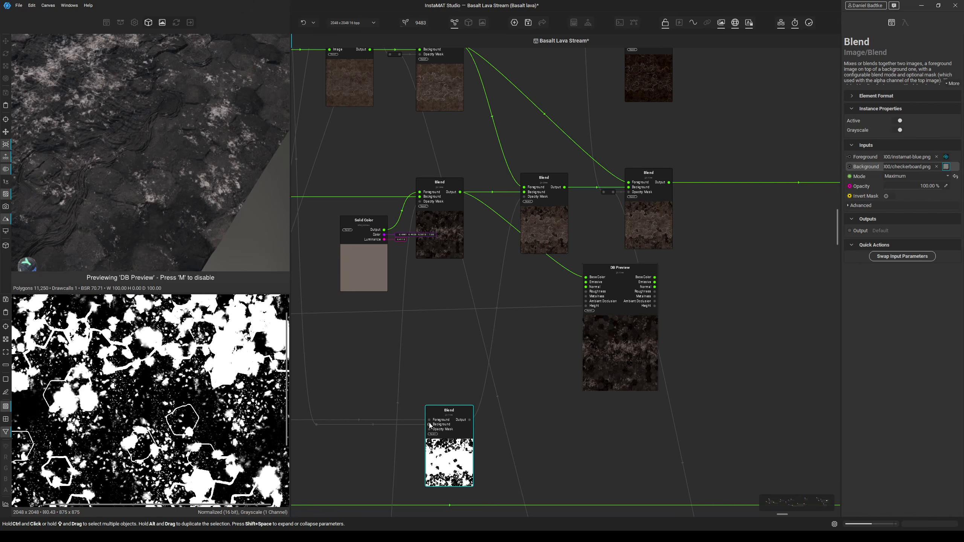
Trace the mask Blend's Background connection to the Maximum Blend above the Normal Map group and preview both of its image inputs.
click(359, 424)
scroll(358, 396, down, 3)
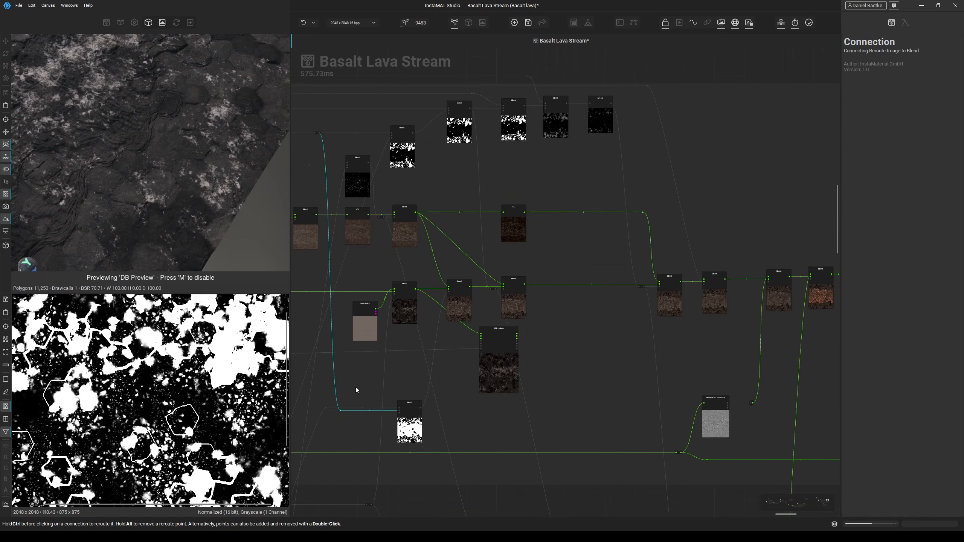
middle_drag(356, 387, 618, 391)
middle_drag(353, 319, 645, 338)
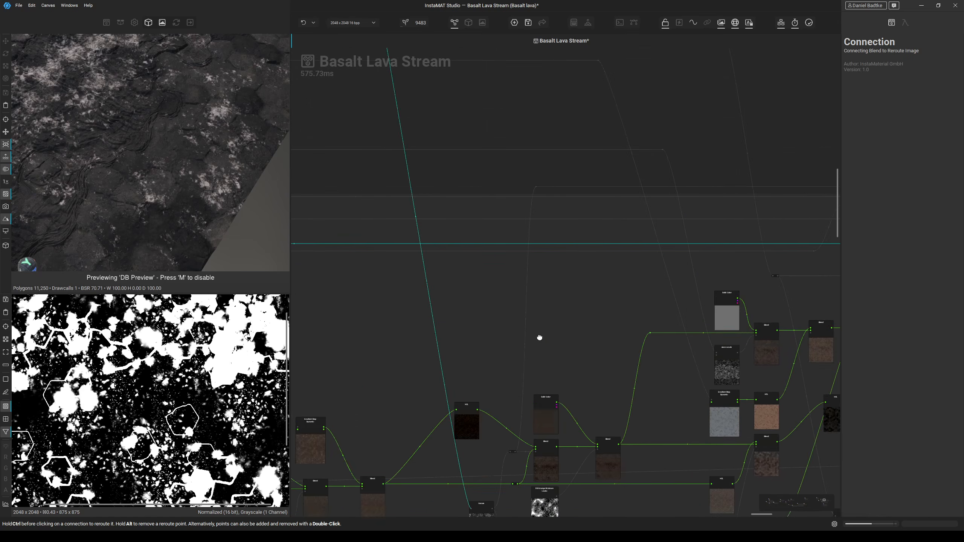
middle_drag(349, 357, 591, 329)
scroll(647, 347, up, 4)
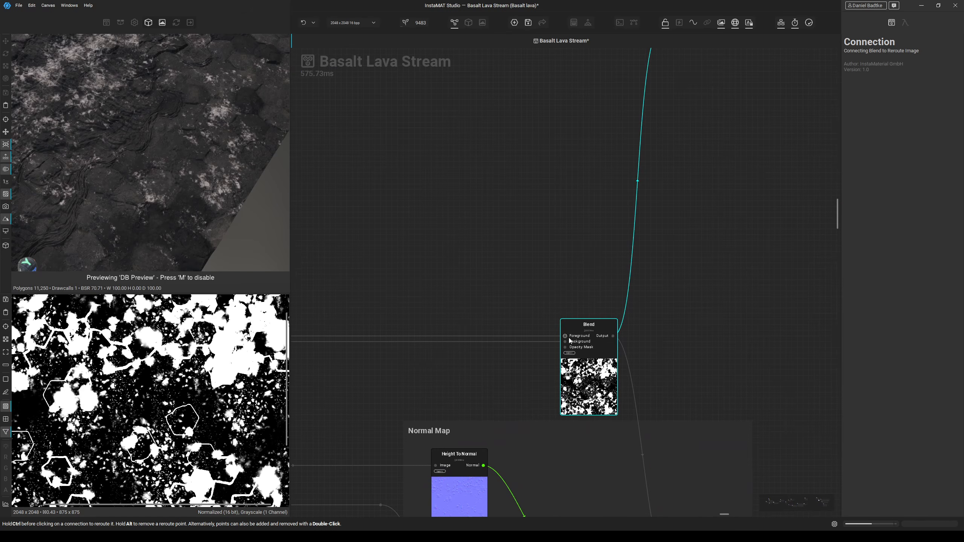
click(565, 335)
click(565, 342)
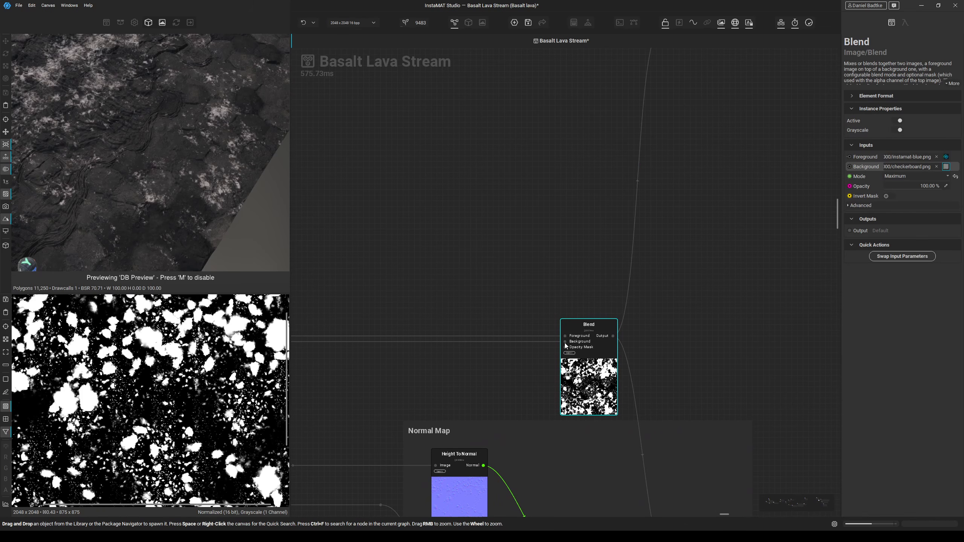
click(565, 336)
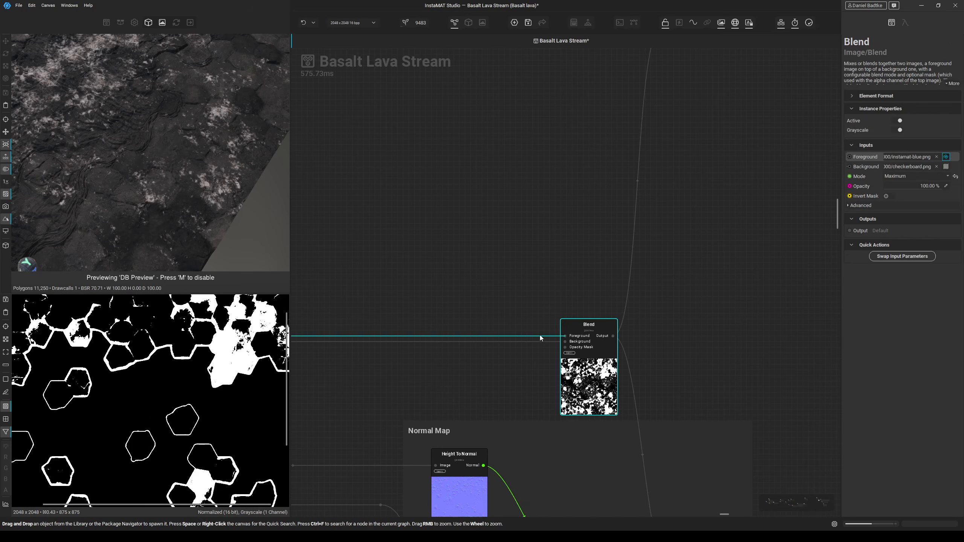
Trace the Maximum Blend's Foreground connection back to the Grayscale to Mask node and preview the Iterate node that feeds it.
scroll(539, 334, down, 3)
middle_drag(490, 327, 564, 325)
middle_drag(464, 318, 466, 323)
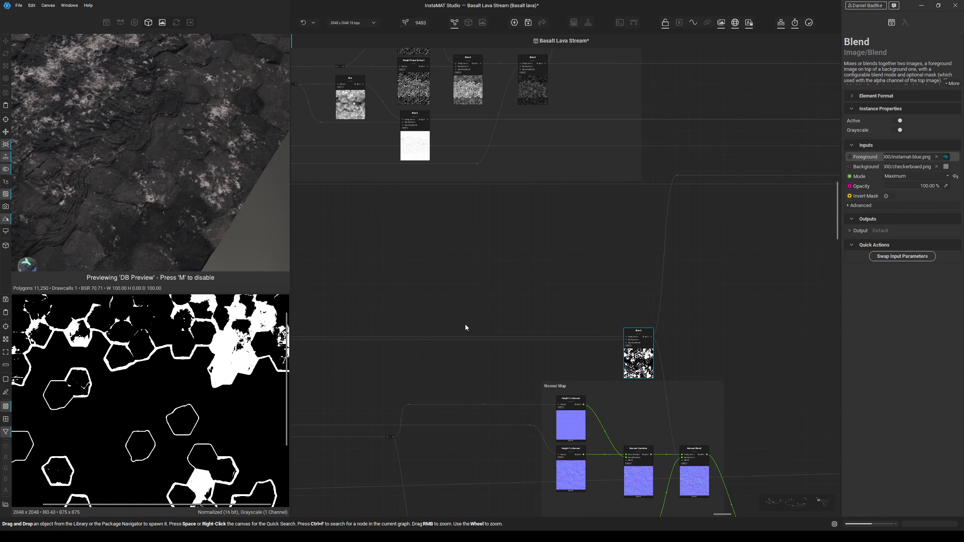
drag(465, 324, 460, 364)
scroll(445, 357, down, 2)
middle_drag(444, 357, 793, 357)
middle_drag(606, 362, 753, 347)
middle_drag(487, 330, 884, 314)
middle_drag(441, 336, 733, 329)
middle_drag(581, 315, 873, 308)
middle_drag(441, 342, 884, 315)
middle_drag(482, 331, 574, 311)
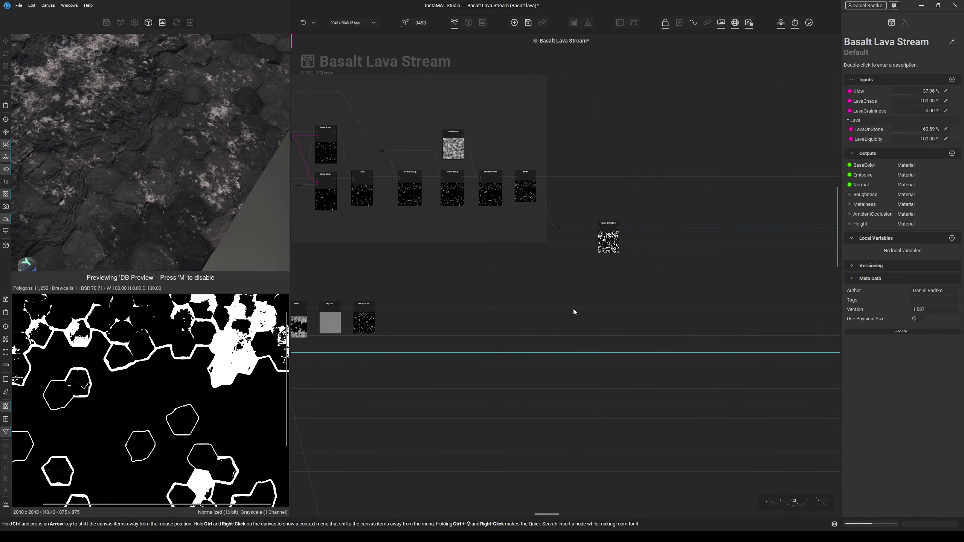
scroll(557, 240, up, 3)
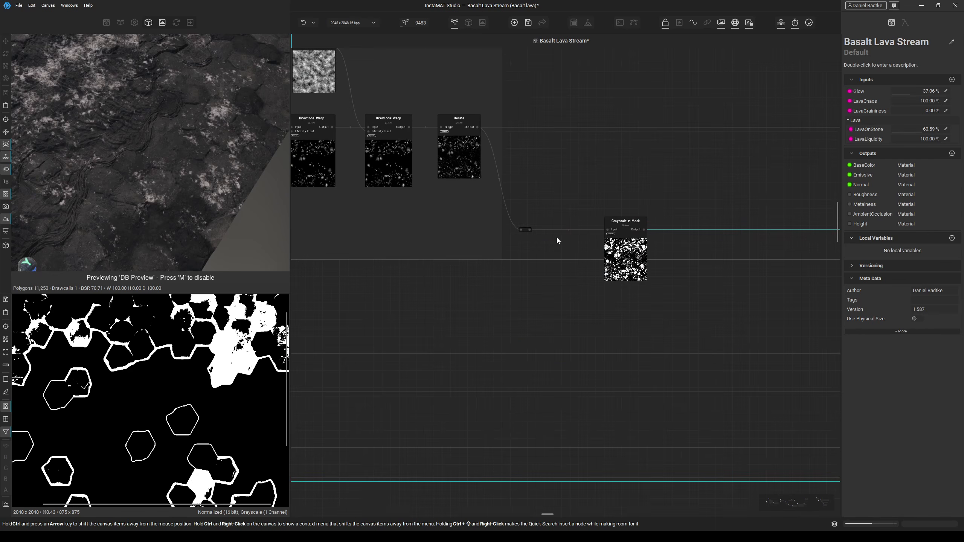
click(461, 162)
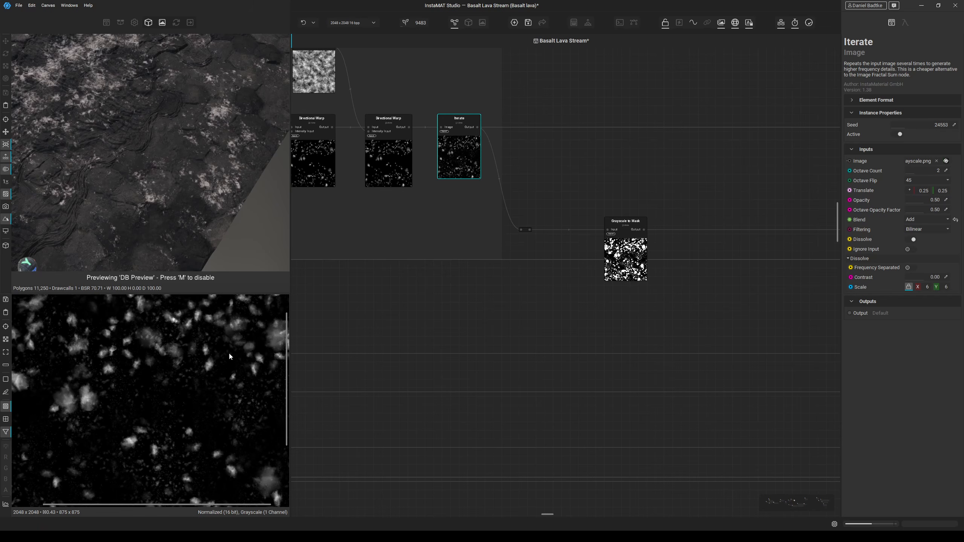
scroll(560, 292, down, 2)
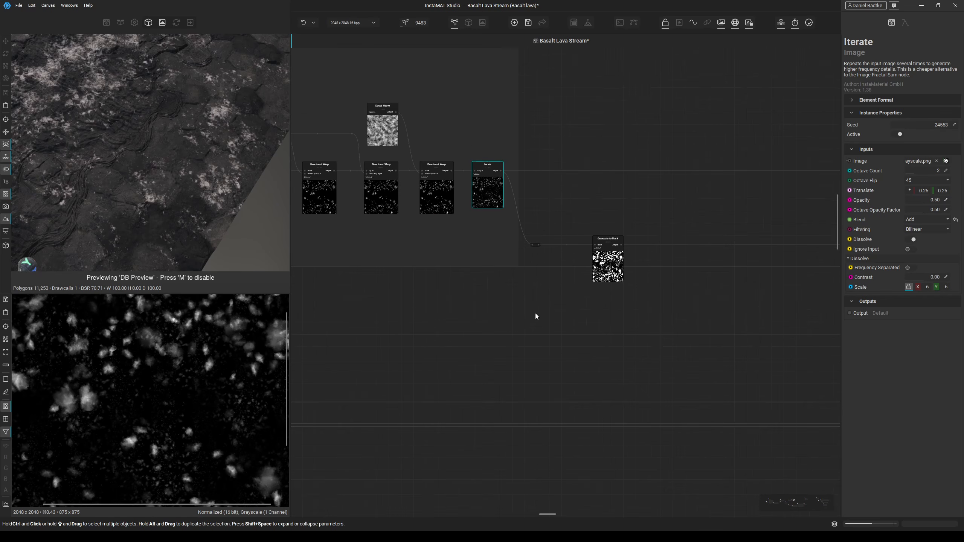
Find the Blend Height node above the Cracks - Lava on Stone group and preview its Mask output.
middle_drag(483, 327, 577, 287)
middle_drag(503, 295, 733, 235)
scroll(667, 269, down, 1)
middle_drag(598, 297, 618, 279)
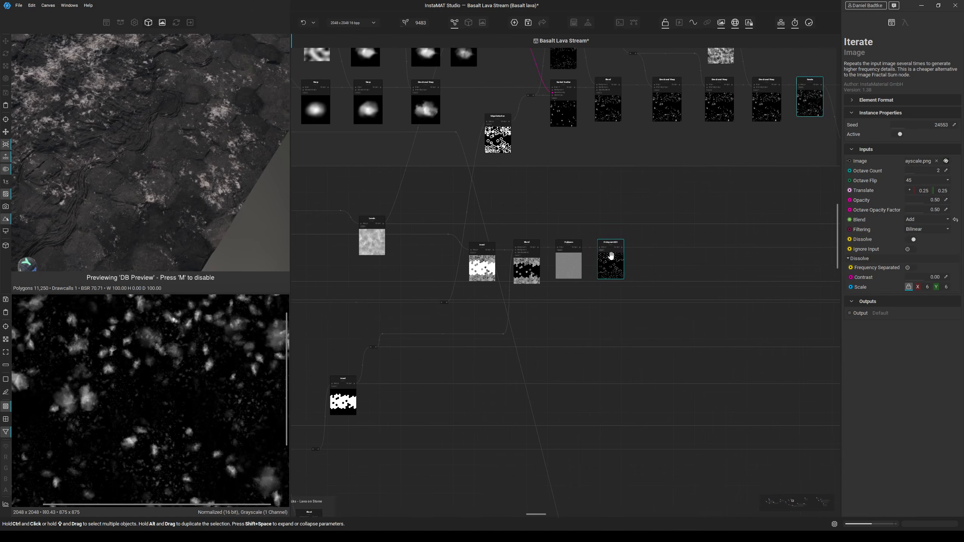
scroll(611, 258, up, 2)
middle_drag(477, 304, 693, 252)
scroll(692, 252, down, 1)
middle_drag(518, 340, 573, 297)
scroll(468, 223, up, 2)
scroll(468, 223, up, 1)
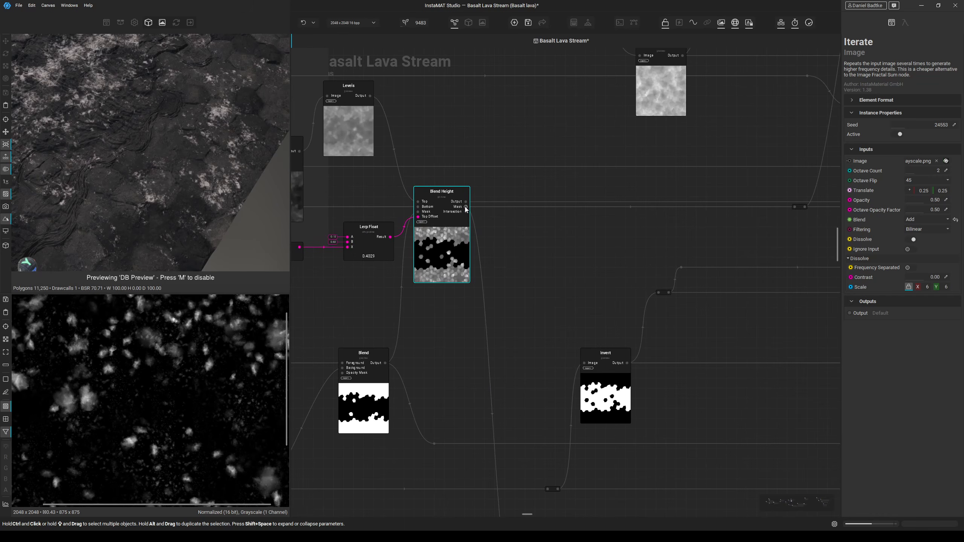
click(468, 223)
scroll(463, 229, down, 2)
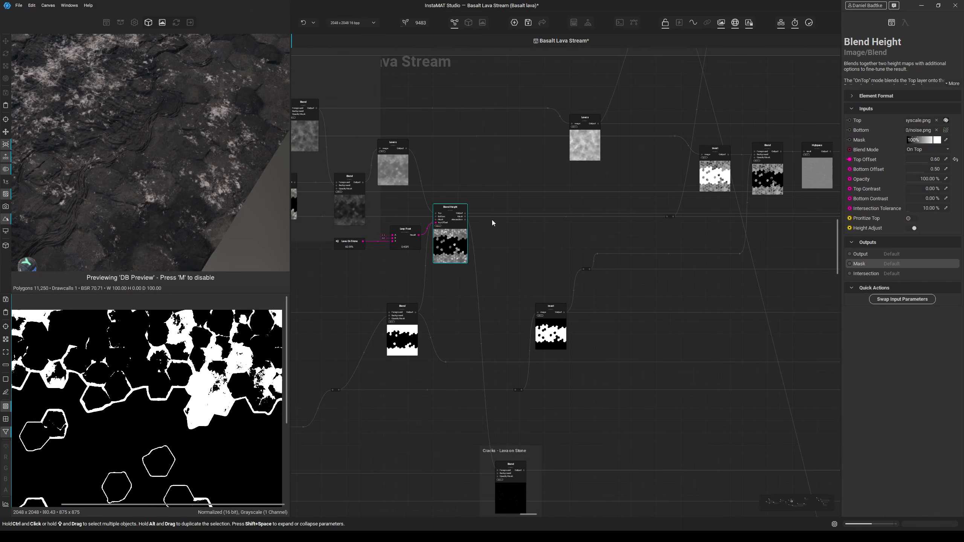
Follow the Grayscale to Mask output connection forward to the Maximum Blend above the Normal Map group and on to the Base Color group.
middle_drag(667, 224, 424, 393)
middle_drag(816, 197, 473, 274)
middle_drag(774, 285, 561, 288)
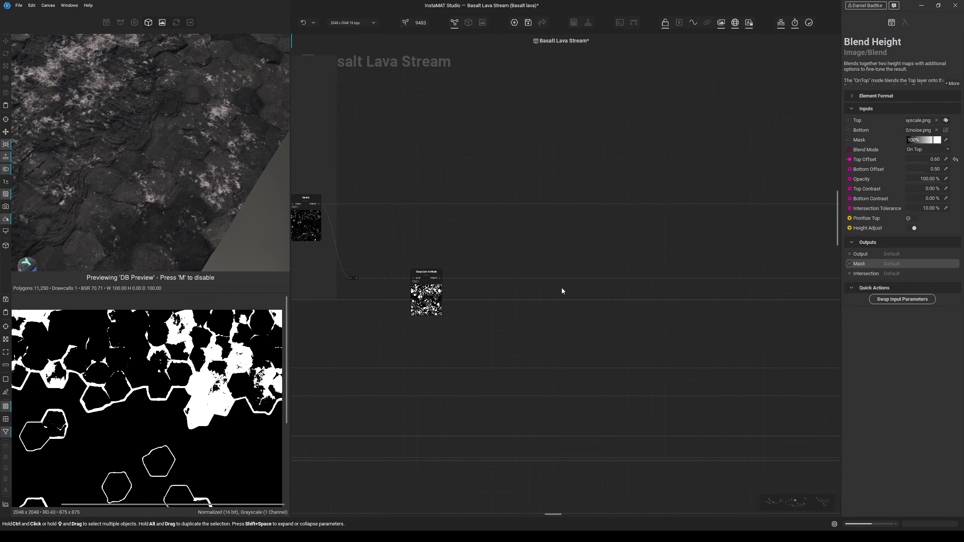
click(563, 280)
scroll(576, 311, down, 2)
middle_drag(759, 337, 349, 312)
middle_drag(805, 326, 342, 289)
middle_drag(797, 313, 429, 292)
middle_drag(657, 296, 381, 287)
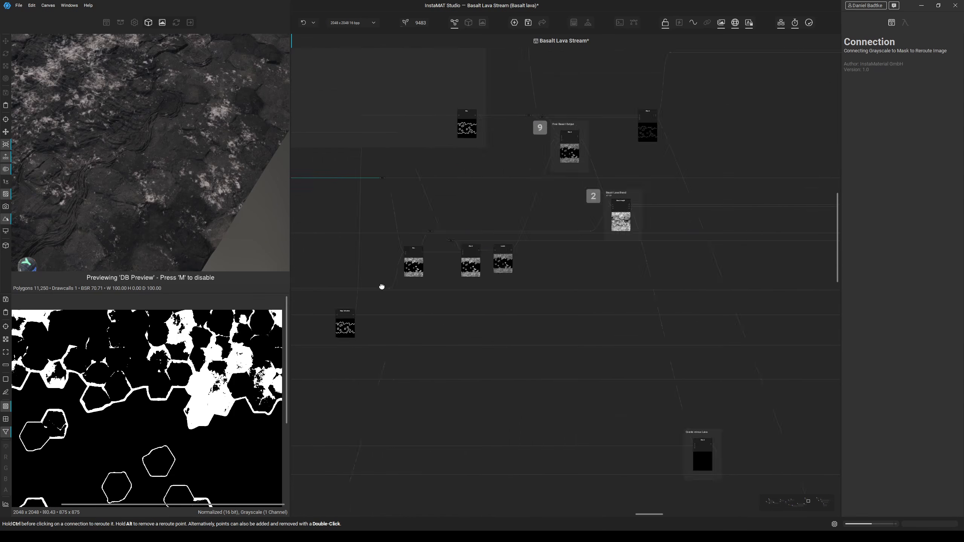
middle_drag(713, 308, 645, 315)
click(461, 193)
middle_drag(718, 306, 334, 291)
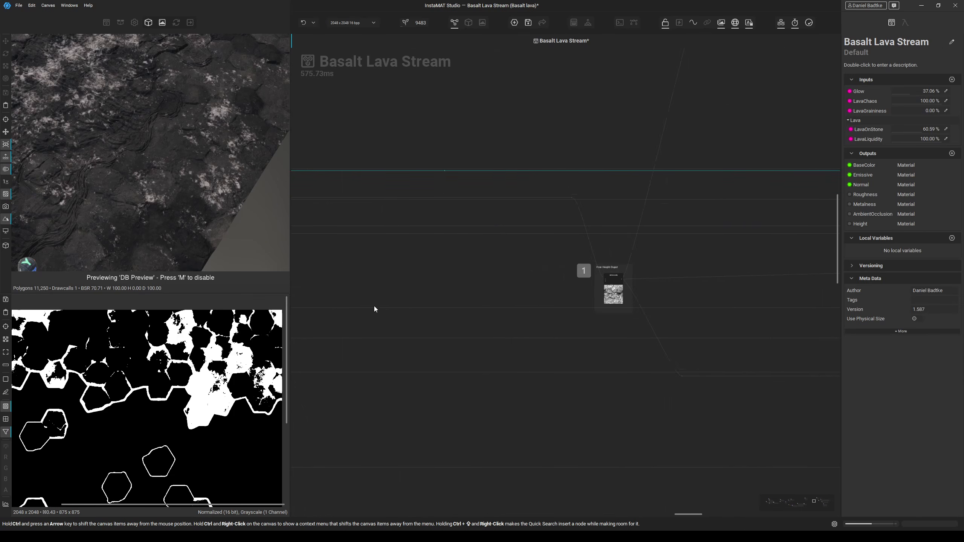
middle_drag(805, 312, 342, 319)
middle_drag(816, 326, 250, 308)
middle_drag(664, 244, 444, 309)
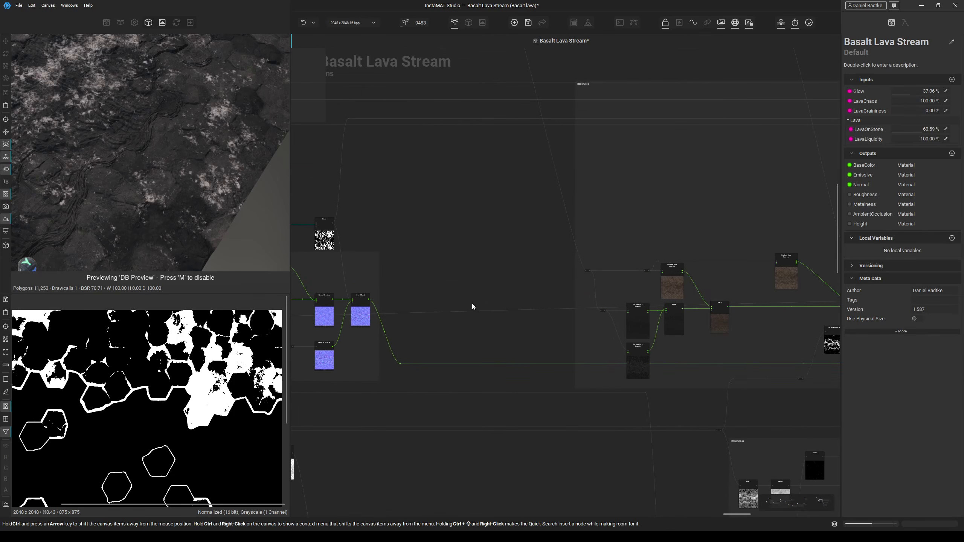
middle_drag(540, 271, 295, 299)
middle_drag(643, 252, 790, 282)
scroll(625, 277, up, 8)
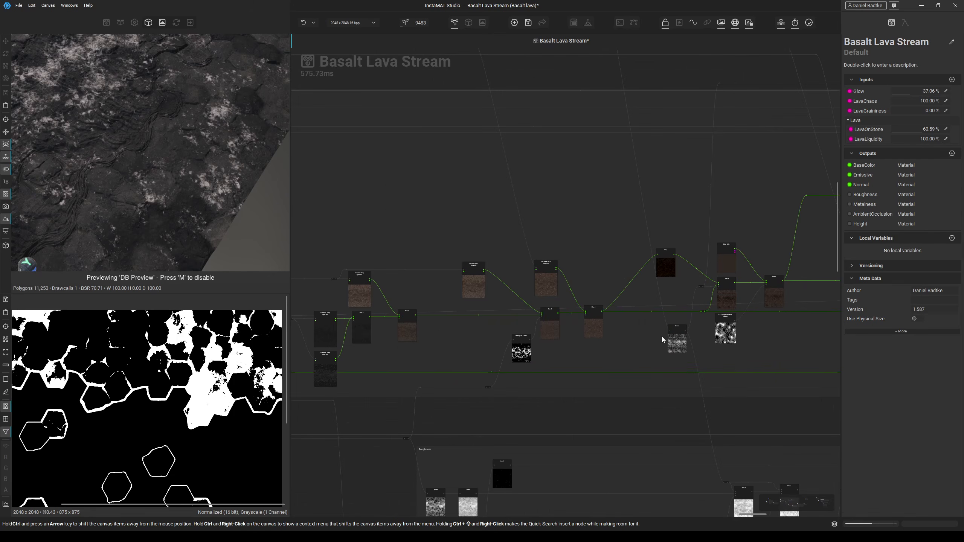
scroll(444, 232, down, 8)
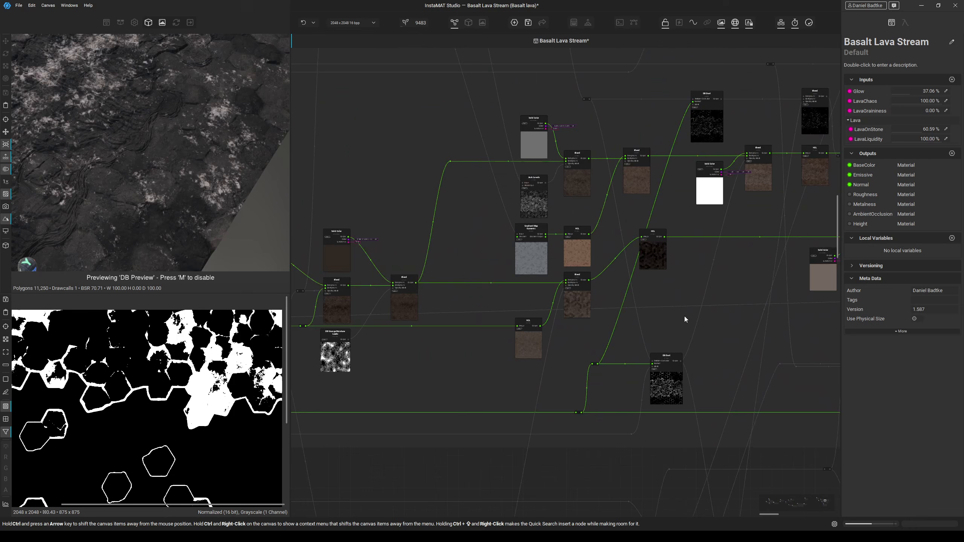
Preview the Background and Foreground inputs and the result of the Maximum mask Blend near DB Preview.
scroll(619, 284, up, 6)
click(551, 283)
scroll(551, 283, up, 3)
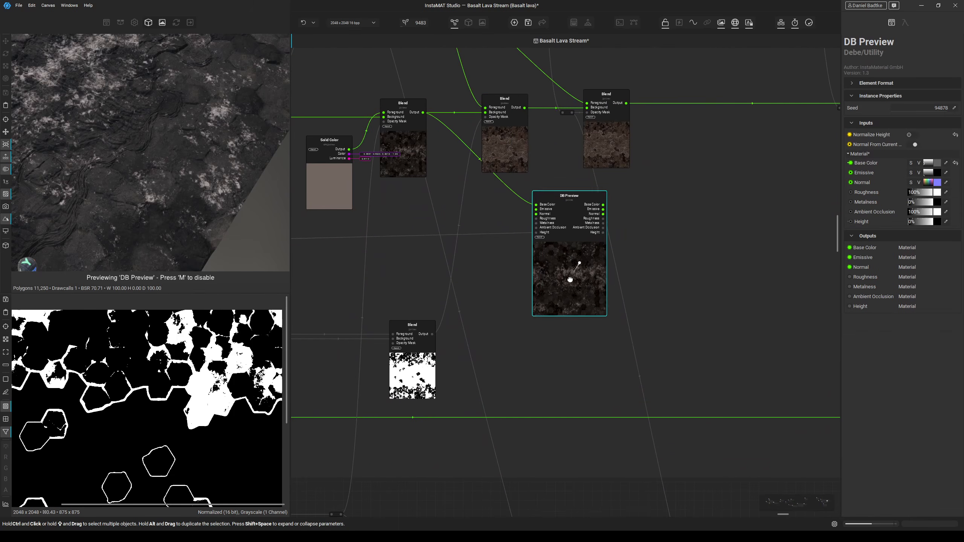
click(453, 325)
click(392, 336)
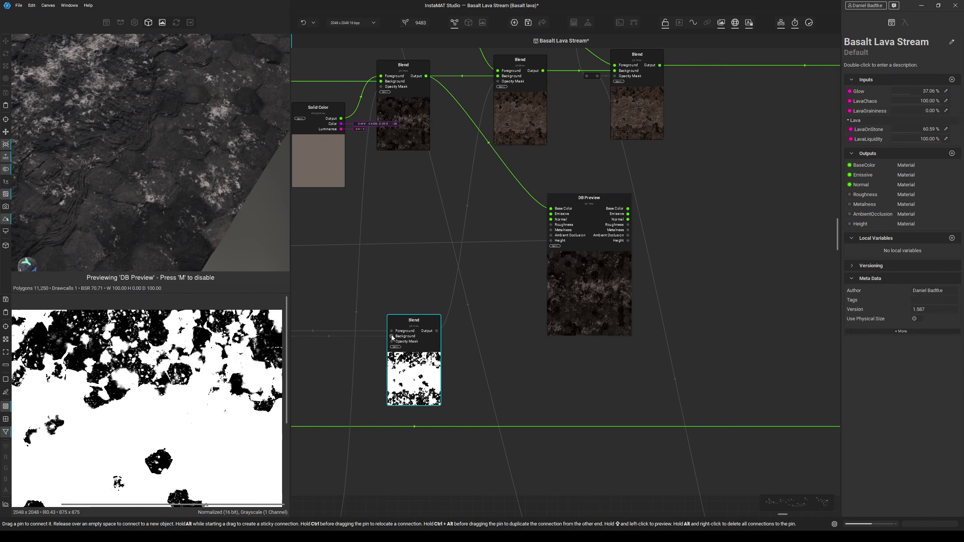
click(391, 331)
click(410, 356)
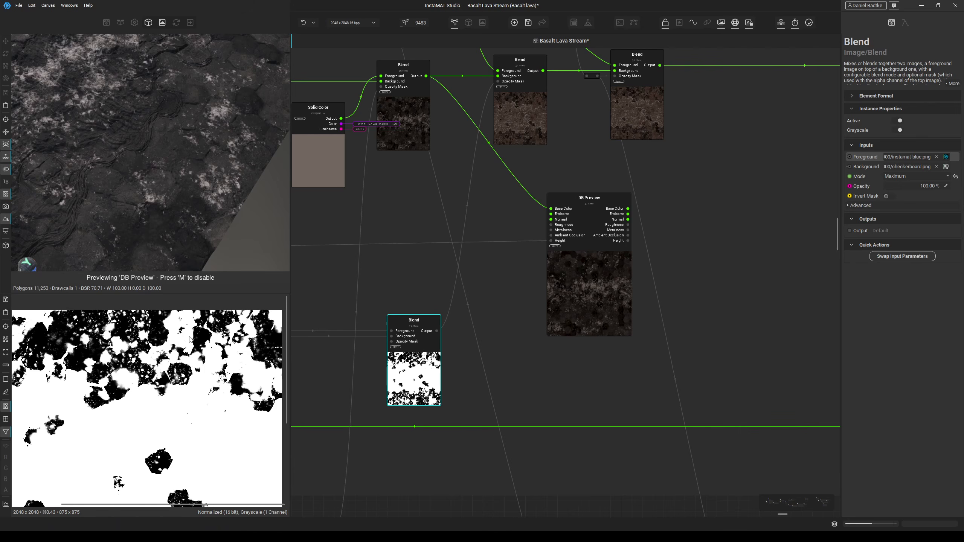
middle_drag(191, 339, 206, 359)
Feed DB Preview's Base Color from the Blend that follows the grey-brown Solid Color's Blend and examine the material.
middle_drag(392, 257, 359, 314)
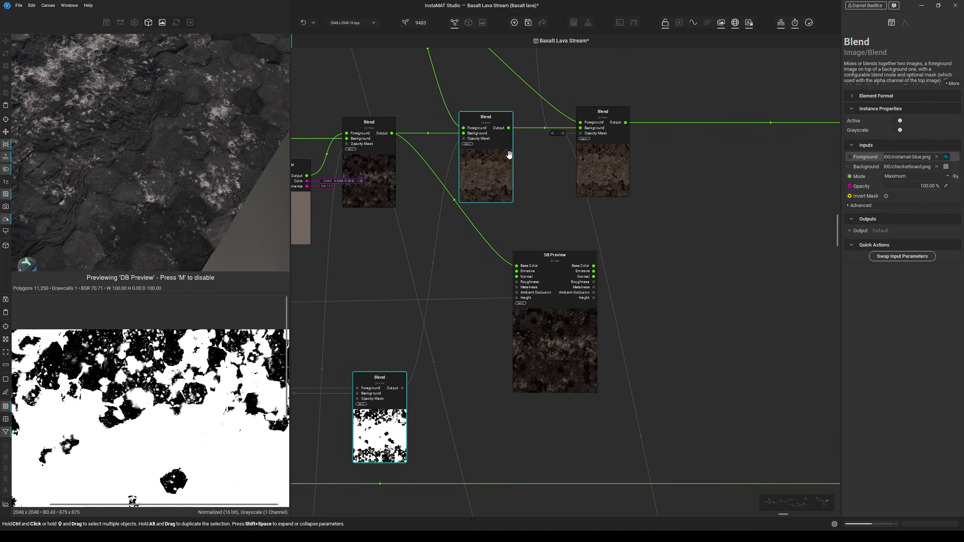
middle_drag(485, 158, 554, 145)
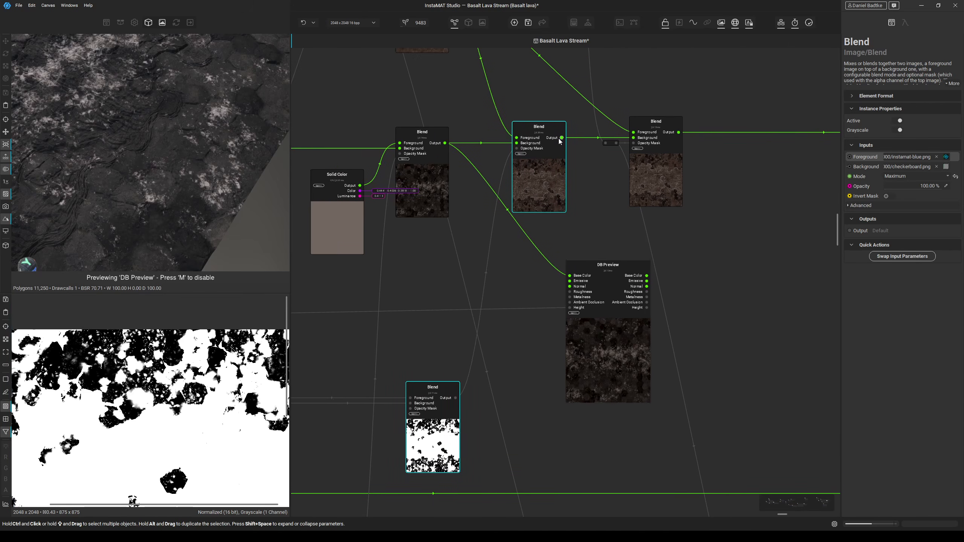
drag(561, 138, 573, 220)
drag(571, 274, 570, 275)
middle_drag(198, 207, 210, 188)
Move DB Preview beside the next Blend below the dark HCL and feed its Base Color from that Blend.
scroll(215, 186, down, 2)
middle_drag(452, 277, 327, 279)
scroll(327, 279, down, 1)
drag(436, 322, 558, 268)
middle_drag(558, 268, 557, 334)
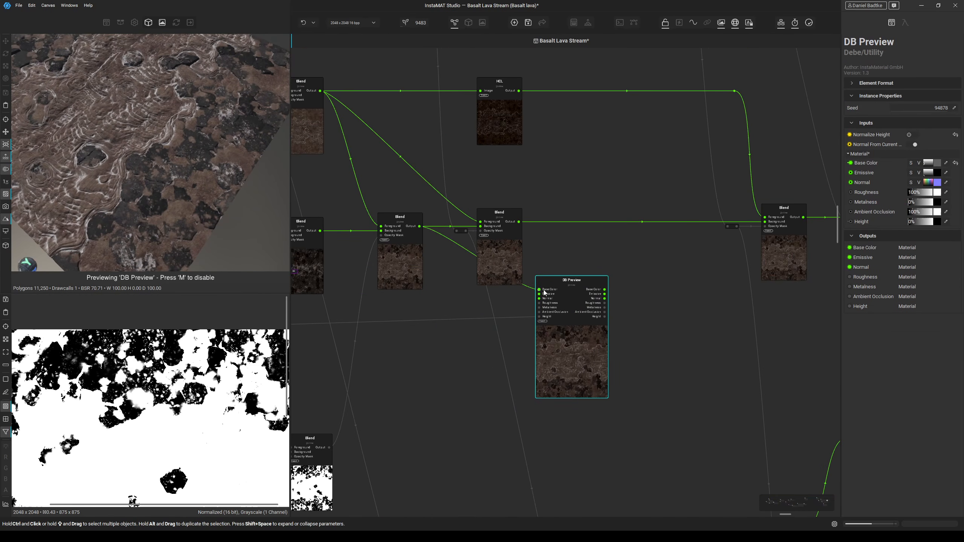
click(517, 223)
drag(544, 290, 542, 289)
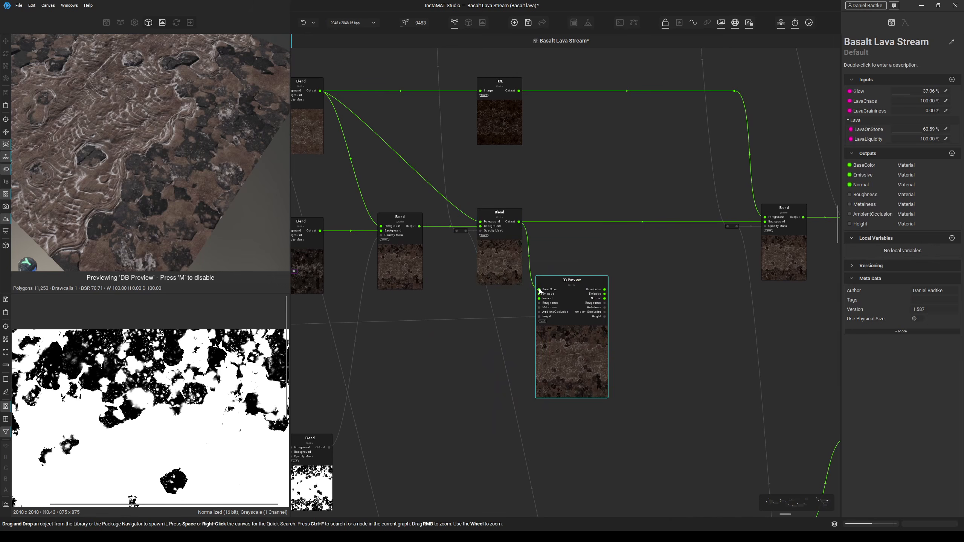
Preview the Opacity Mask of the Blend feeding DB Preview and trace its reroute to the mask Blends in the upper row.
click(483, 233)
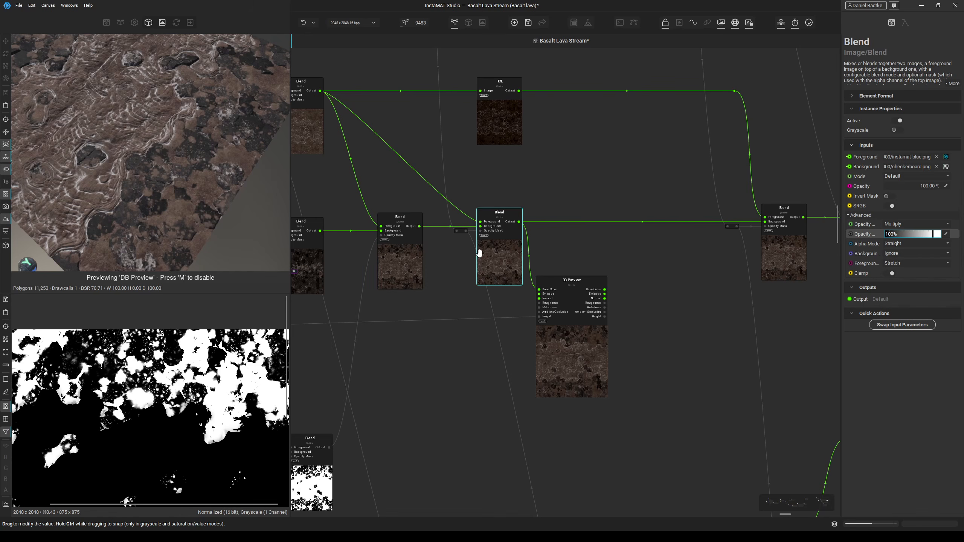
scroll(480, 253, down, 3)
scroll(476, 245, up, 1)
click(468, 243)
middle_drag(436, 76, 469, 195)
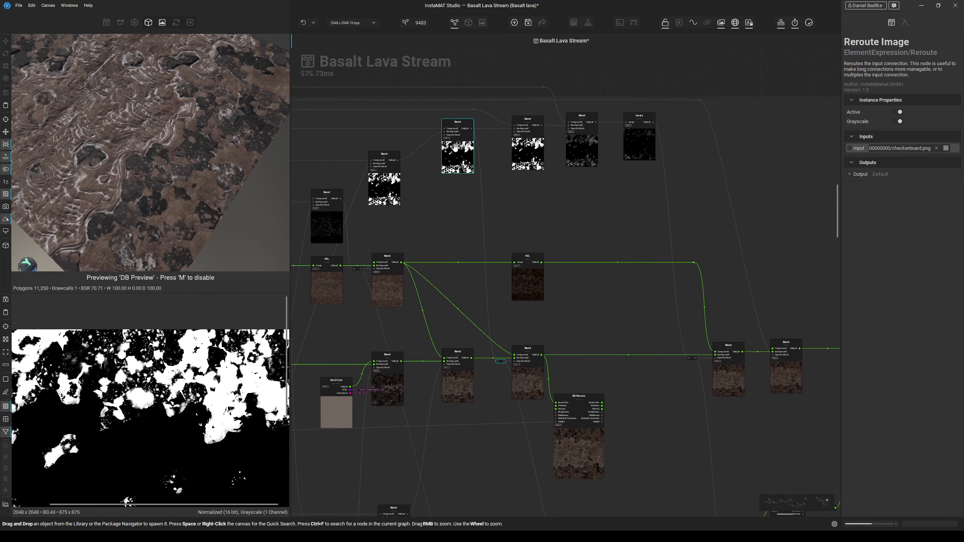
Preview the Foreground input of the Multiply mask Blend and the Background input of the Subtract mask Blend beside it.
middle_drag(455, 146, 521, 157)
click(450, 173)
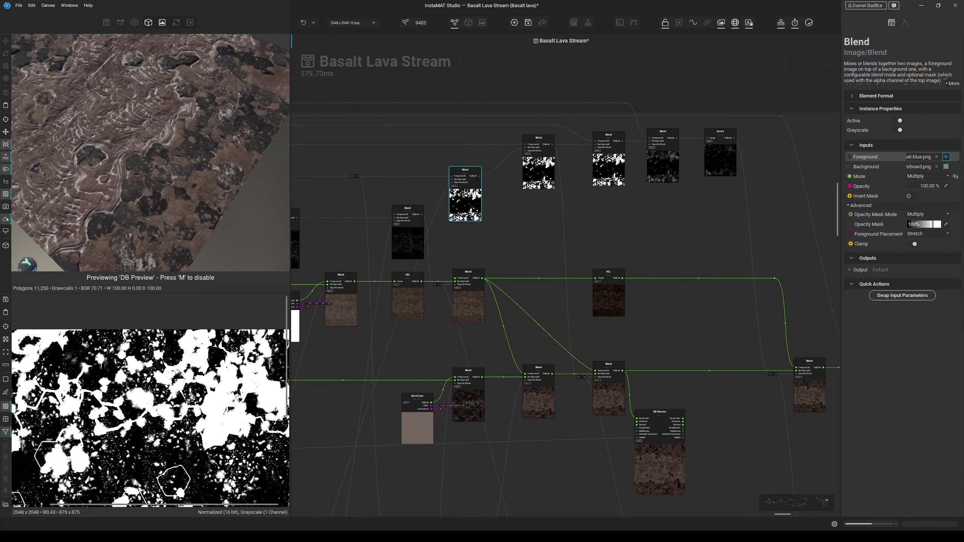
click(526, 148)
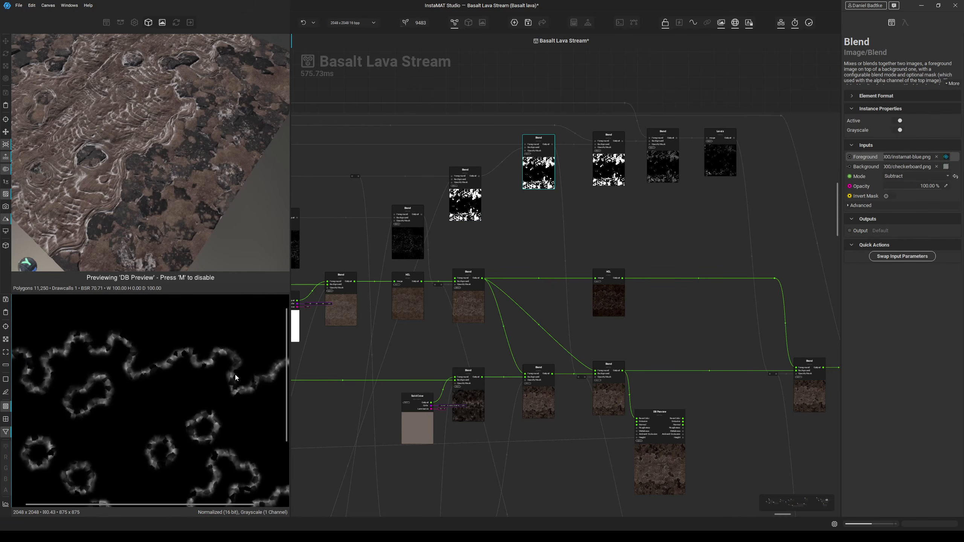
middle_drag(235, 375, 201, 367)
Trace the Subtract Blend's Background connection back to the Blur near Final Basalt Output and preview the Blur's Image input.
middle_drag(456, 166, 613, 216)
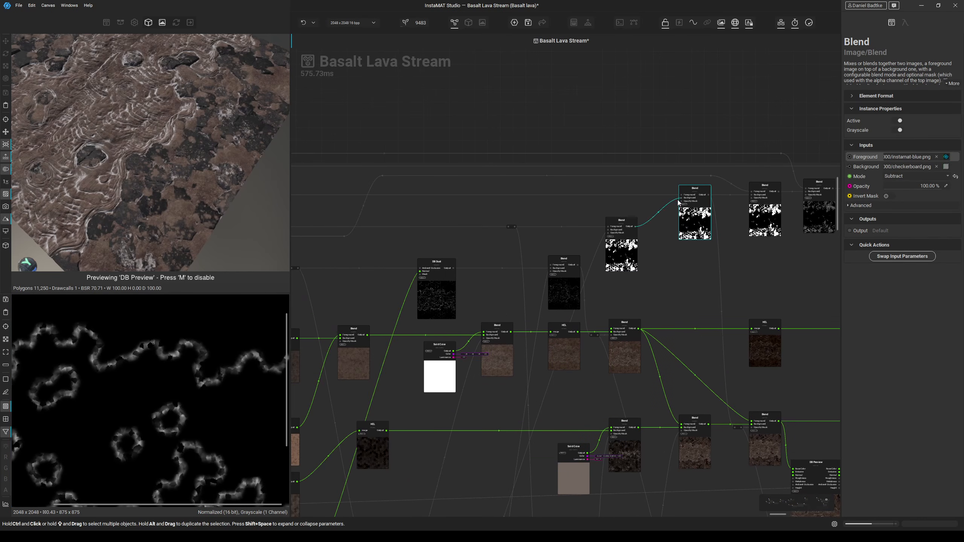
click(658, 195)
scroll(451, 251, down, 4)
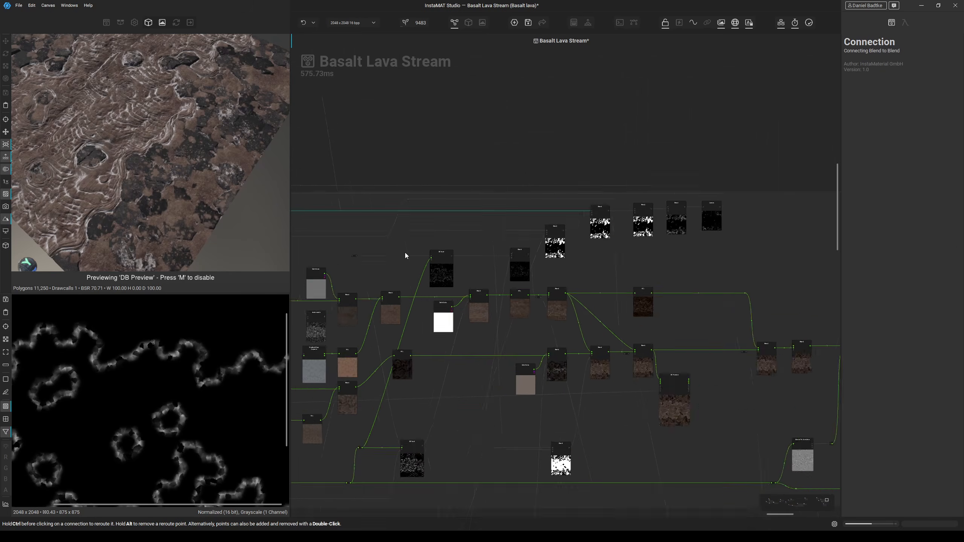
mouse_move(405, 256)
middle_down()
mouse_move(517, 274)
mouse_move(903, 279)
middle_up()
middle_drag(304, 278, 816, 281)
middle_drag(470, 280, 811, 282)
middle_drag(455, 277, 529, 274)
scroll(529, 281, up, 2)
middle_drag(419, 293, 639, 266)
scroll(609, 287, up, 1)
click(558, 243)
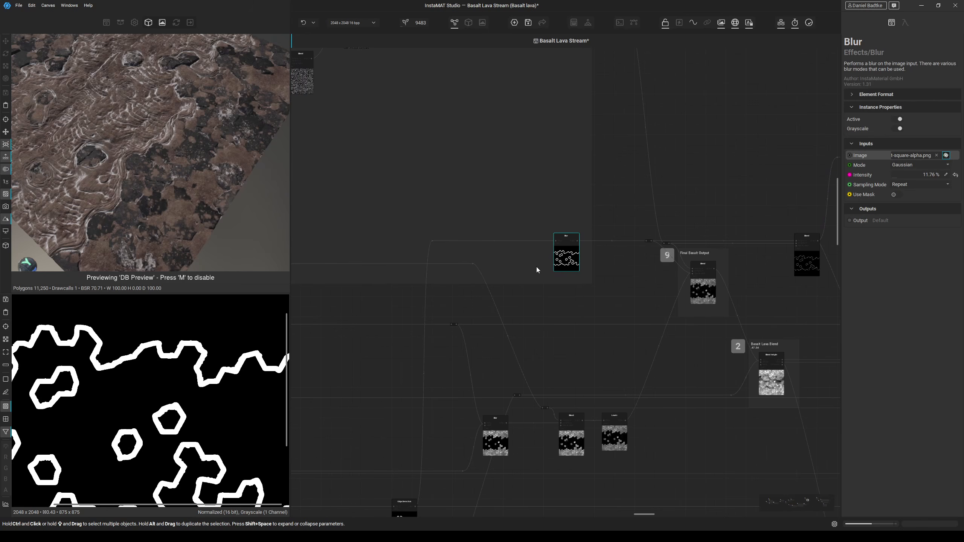
Trace the Blur's input connection to the Edge Detection node and preview that node's Image input and its output.
click(472, 240)
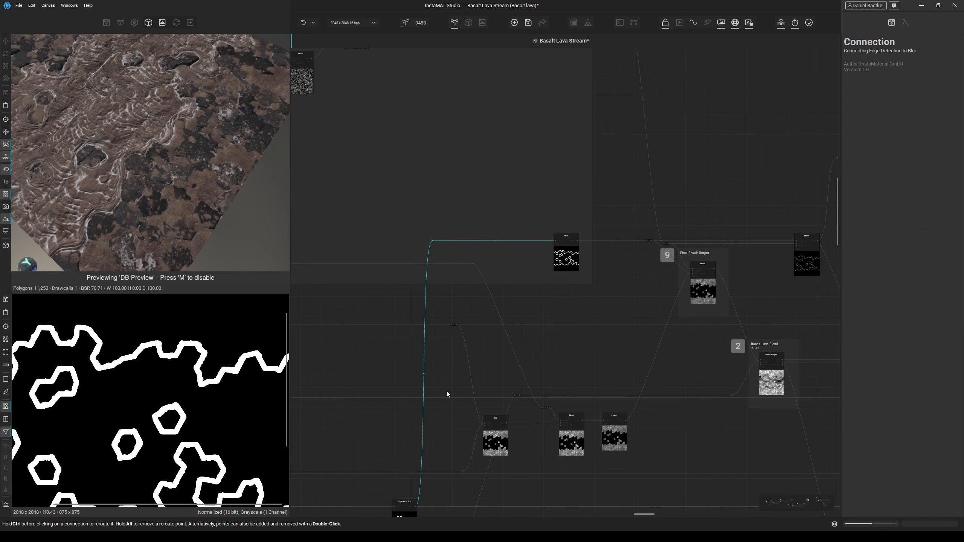
middle_drag(408, 508, 497, 326)
scroll(497, 326, up, 2)
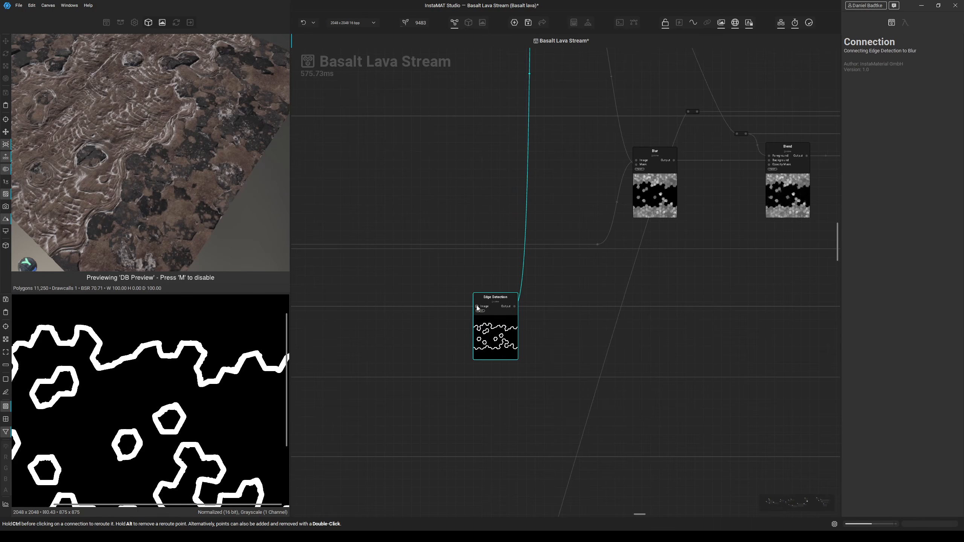
click(476, 306)
scroll(486, 310, down, 3)
scroll(498, 314, up, 1)
scroll(498, 313, up, 2)
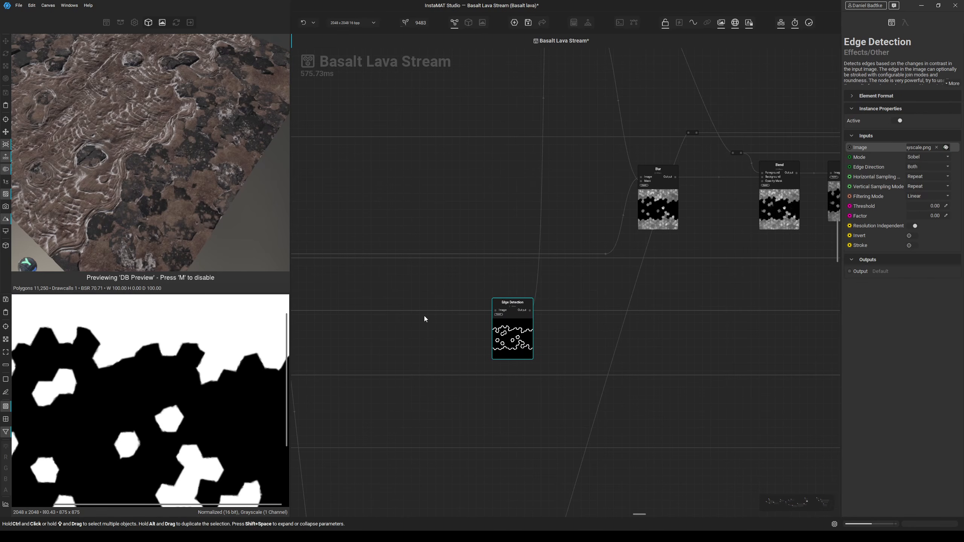
click(516, 329)
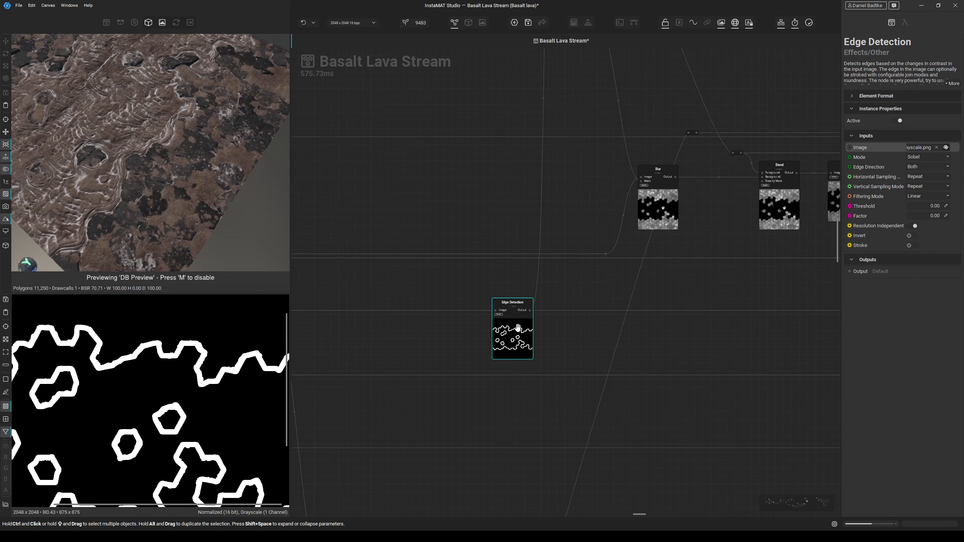
Return to the Blur and preview it, together with the Multiply Blend it feeds beside Final Basalt Output.
middle_drag(520, 325, 445, 496)
middle_drag(619, 98, 567, 211)
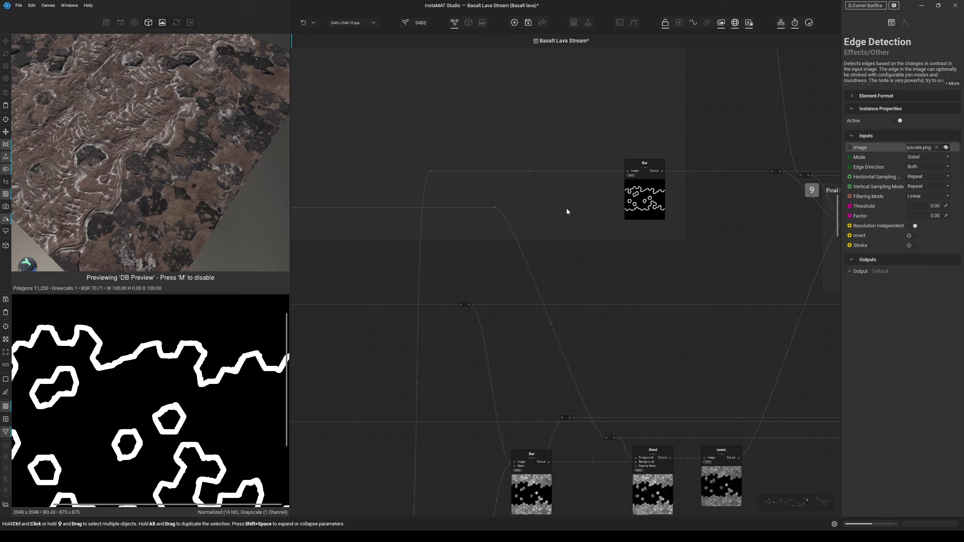
click(646, 180)
middle_drag(646, 179, 366, 249)
click(635, 300)
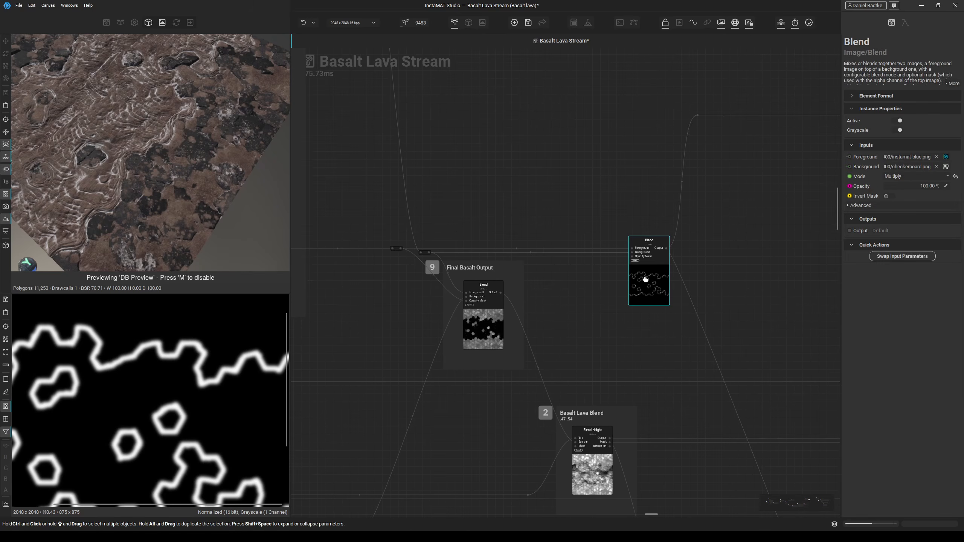
click(632, 248)
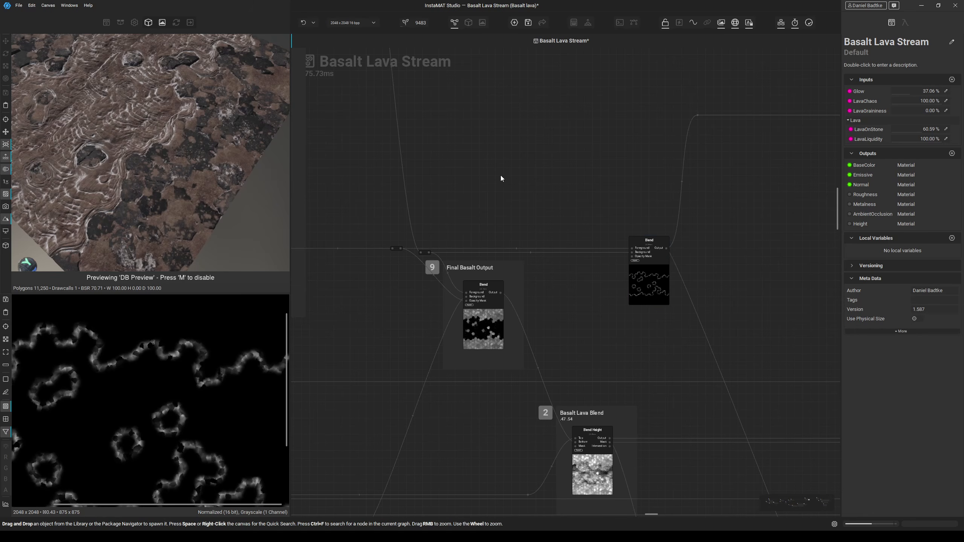
Preview the Blur at the end of the Directional Warp and Slope Blur chain above Final Basalt Output.
middle_drag(500, 175, 639, 341)
middle_drag(526, 212, 618, 322)
click(418, 183)
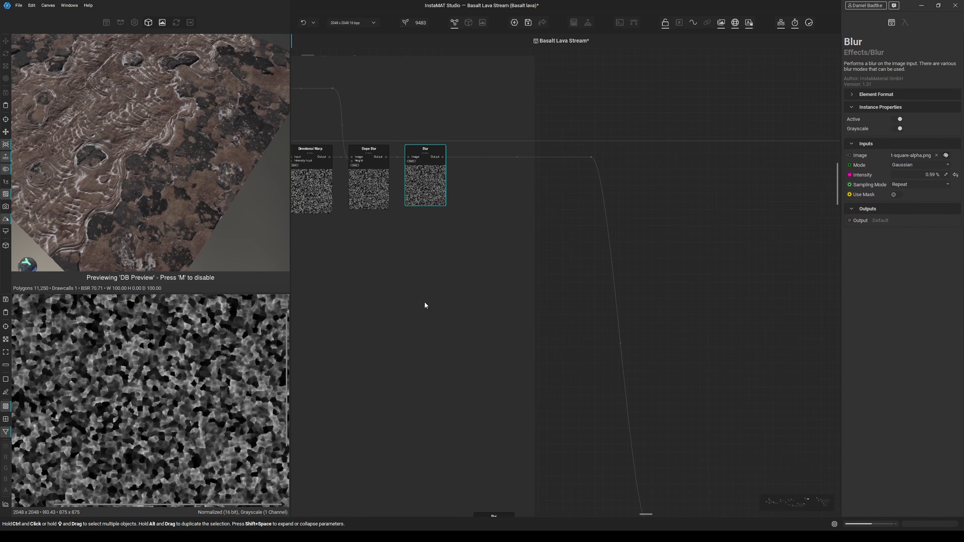
Trace the outgoing connection of the Blend beside Final Basalt Output to the Base Color masks and preview the Subtract Blend it feeds.
scroll(424, 302, down, 3)
middle_drag(454, 322, 318, 240)
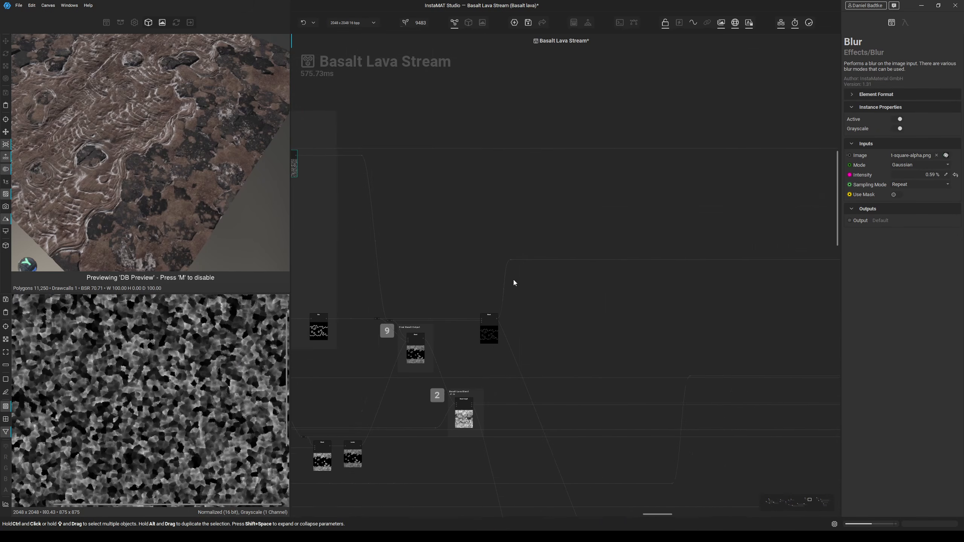
click(592, 259)
scroll(604, 277, down, 2)
middle_drag(697, 301, 332, 302)
middle_drag(782, 288, 338, 313)
middle_drag(837, 424, 600, 425)
middle_drag(675, 314, 336, 295)
scroll(584, 271, up, 4)
middle_drag(529, 302, 582, 298)
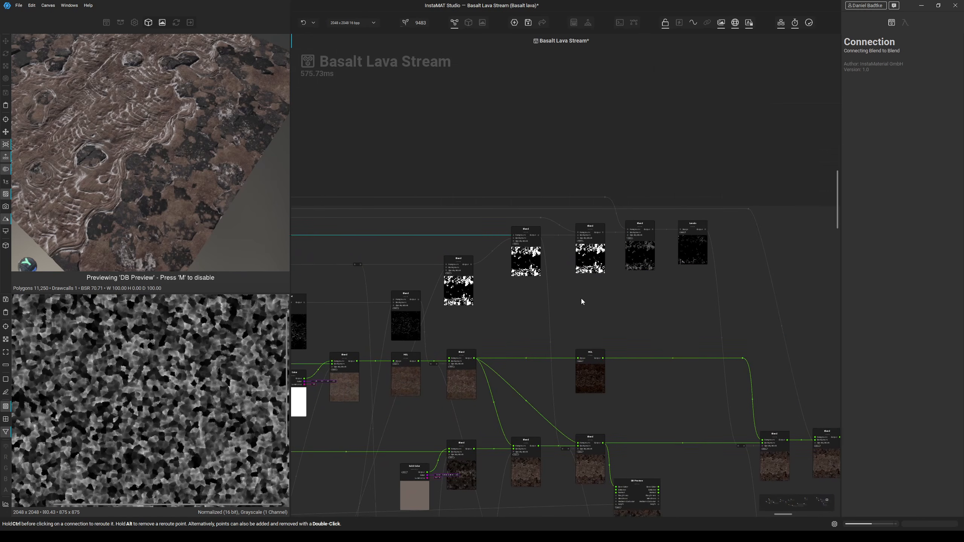
scroll(531, 255, up, 4)
click(542, 262)
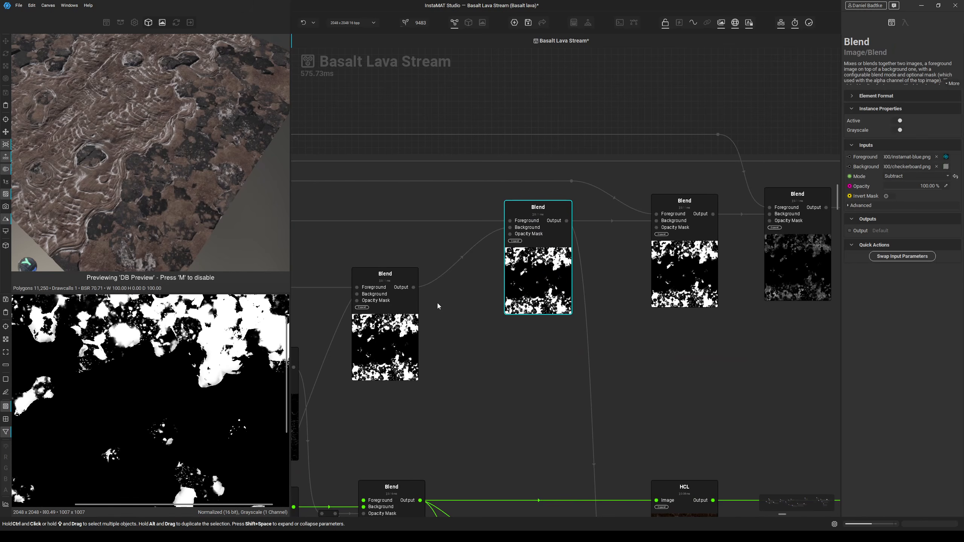
Compare the Subtract Blend with the Multiply Blend feeding it, previewing the Multiply Blend's Foreground input as well.
click(394, 334)
click(530, 290)
click(365, 291)
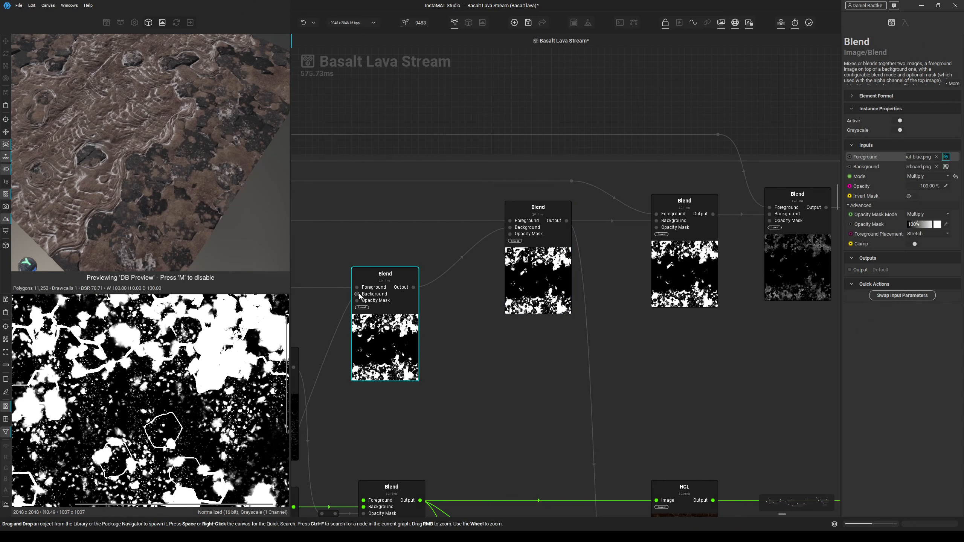
click(538, 275)
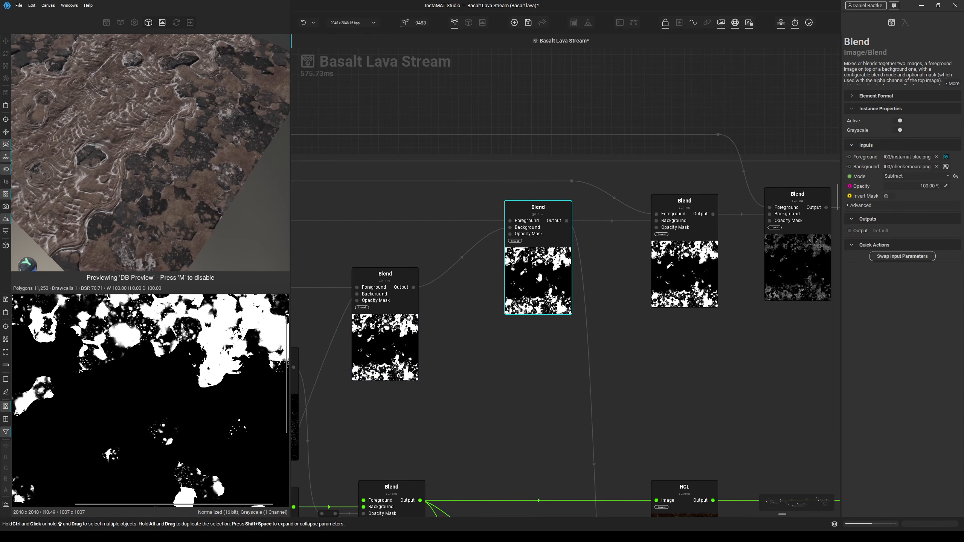
Move the DB Preview node up and along the chain, placing it above the Blends that follow the HCL branch.
scroll(537, 273, down, 3)
middle_drag(594, 265, 589, 166)
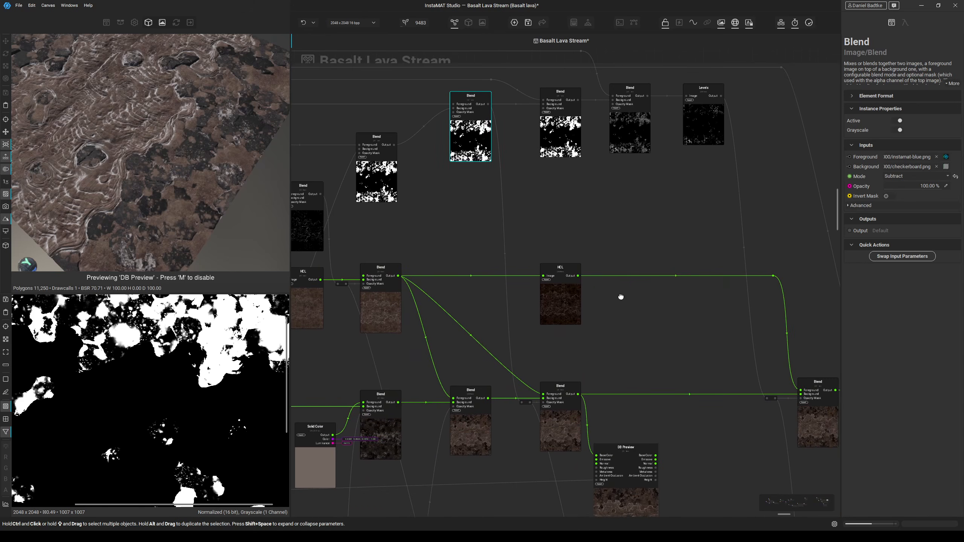
middle_drag(620, 297, 579, 267)
drag(587, 455, 641, 325)
scroll(597, 414, up, 3)
click(496, 374)
scroll(581, 337, down, 4)
middle_drag(642, 326, 512, 385)
drag(523, 385, 682, 319)
Preview the Levels mask and connect the output of the Blend it masks to DB Preview's Base Color.
click(546, 159)
scroll(547, 160, up, 2)
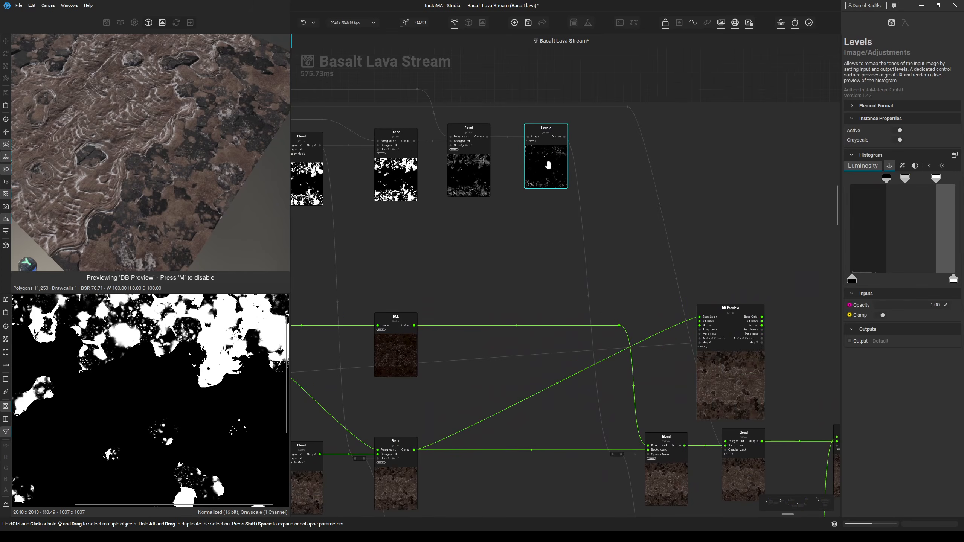
scroll(218, 340, up, 1)
scroll(225, 348, up, 2)
middle_drag(542, 319, 359, 248)
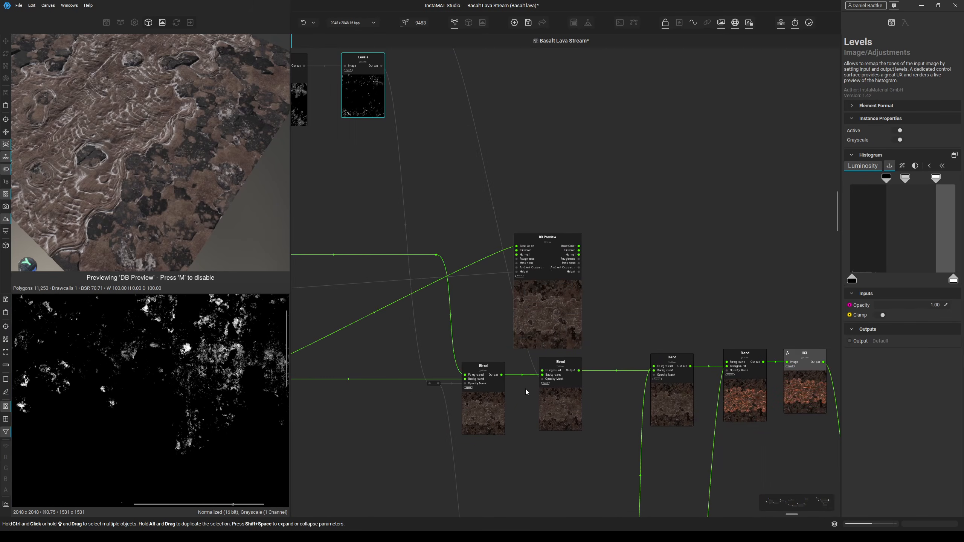
drag(501, 374, 517, 246)
Preview the Foreground inputs of the second Subtract Blend and the adjacent Multiply Blend, and the Levels result they lead to.
middle_drag(433, 243, 599, 345)
middle_drag(482, 242, 537, 249)
scroll(198, 186, up, 3)
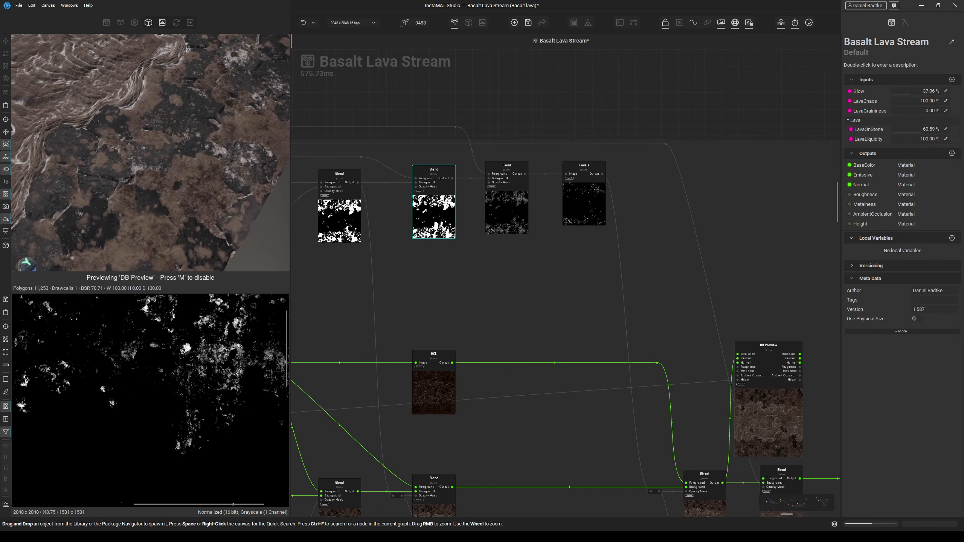
middle_drag(448, 201, 490, 206)
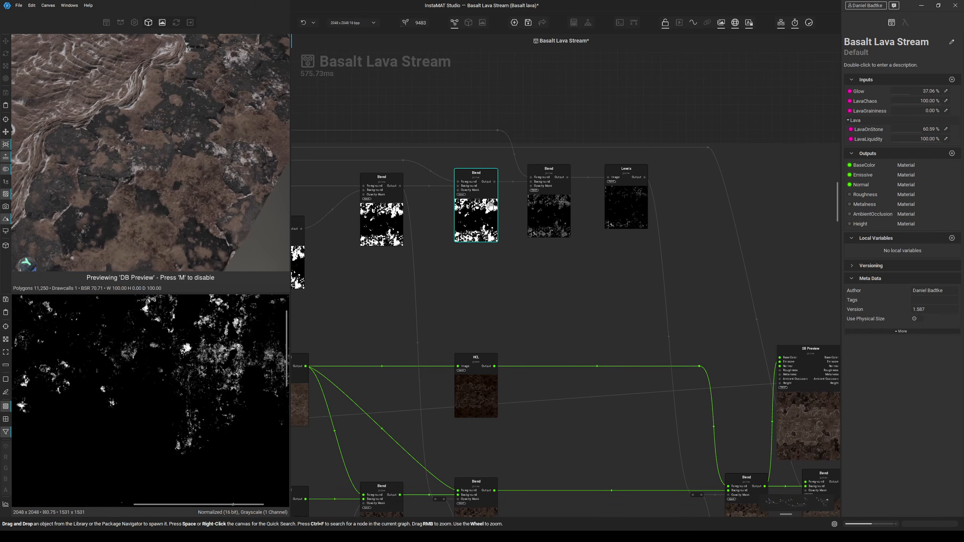
click(459, 186)
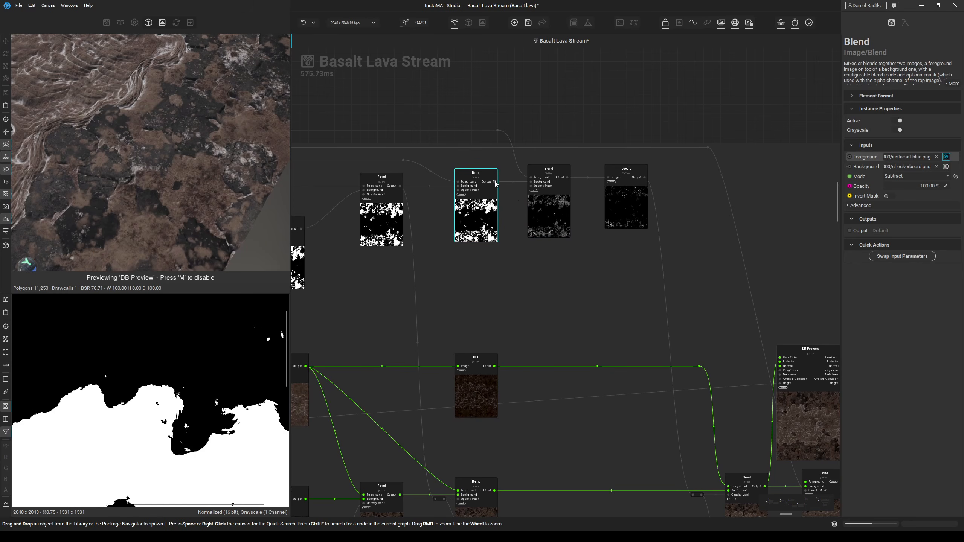
click(531, 181)
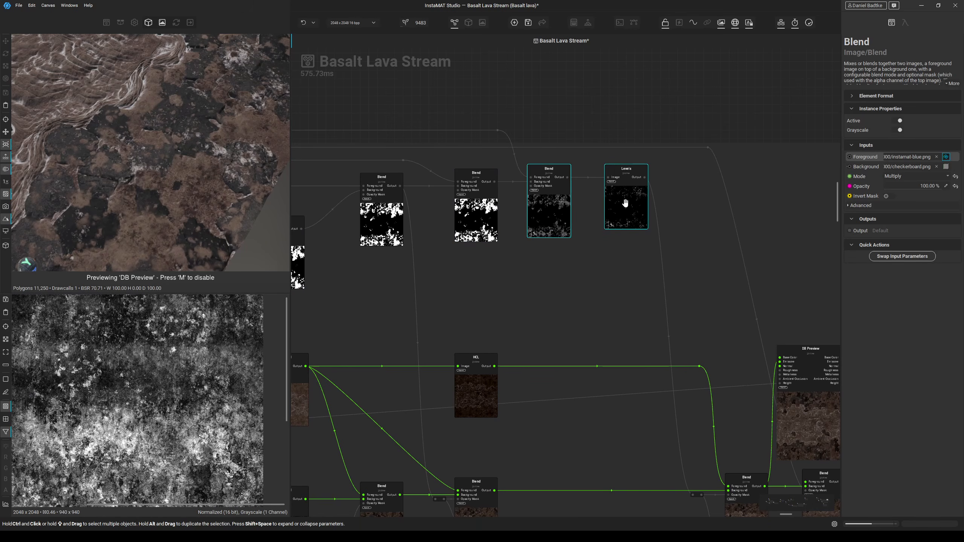
click(625, 203)
Move DB Preview further along the Base Color chain, between the next two Blends.
middle_drag(525, 345, 350, 256)
drag(515, 264, 604, 260)
middle_drag(600, 259, 555, 247)
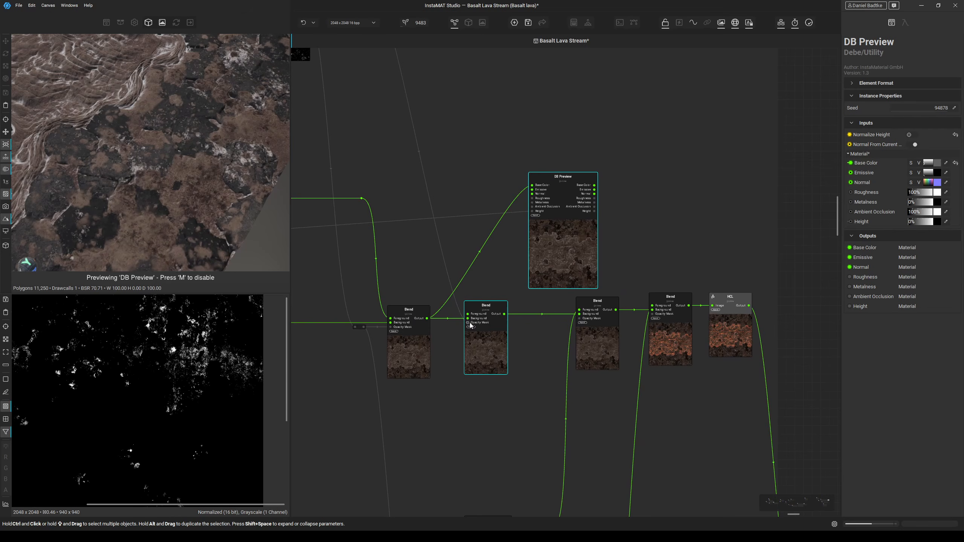
Trace the Blend node's opacity mask back to its source Blur and Divide-mode Blend nodes.
click(470, 325)
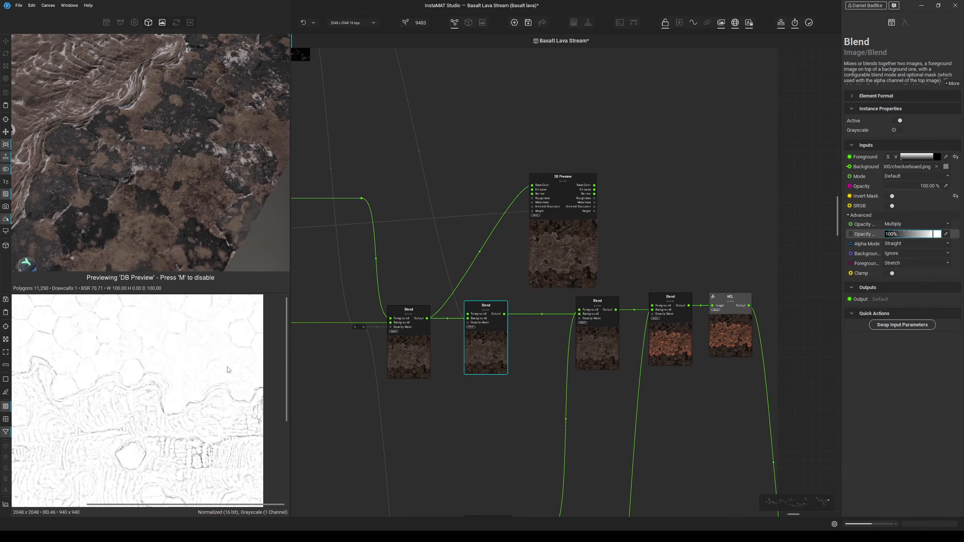
click(440, 241)
scroll(399, 285, down, 5)
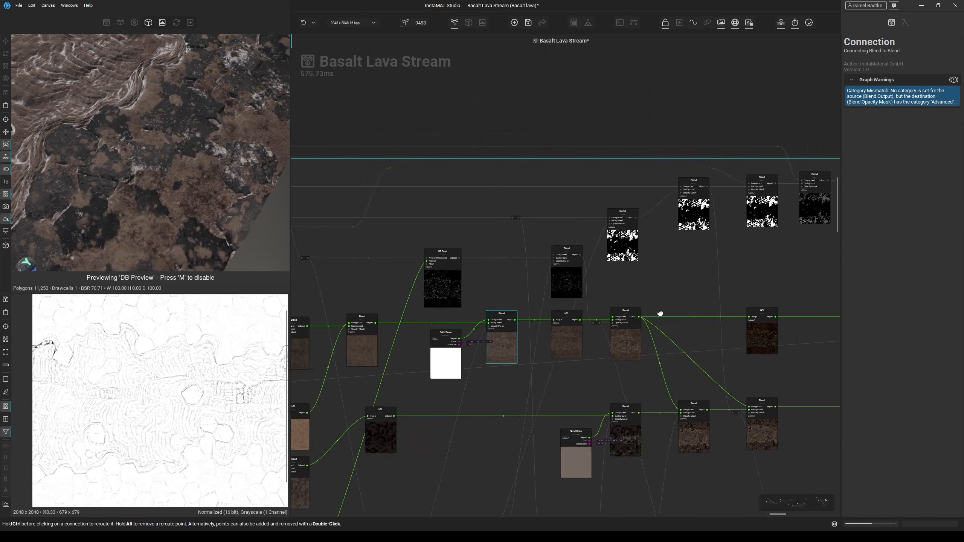
middle_drag(660, 313, 834, 304)
middle_drag(315, 312, 835, 332)
middle_drag(304, 326, 701, 341)
scroll(630, 190, up, 1)
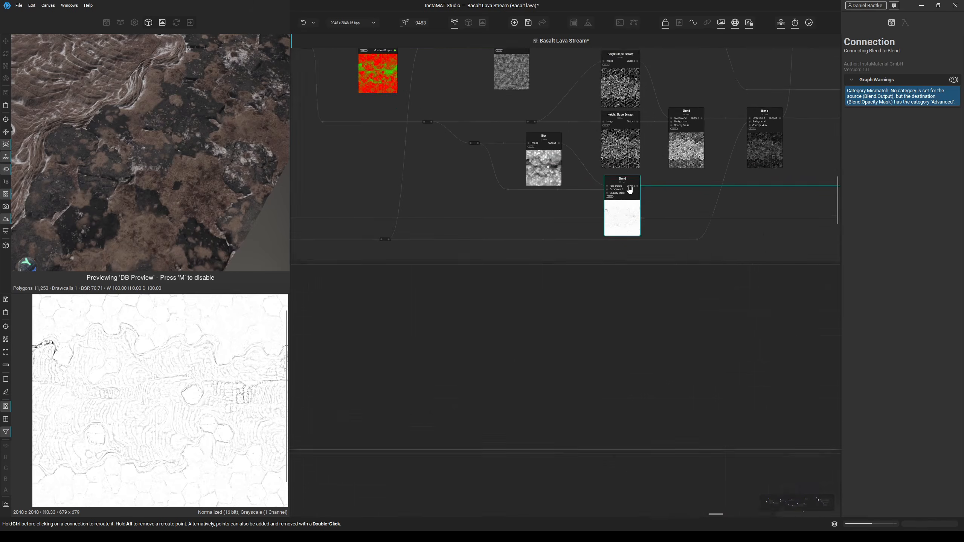
scroll(630, 190, up, 3)
middle_drag(618, 257, 648, 335)
click(485, 192)
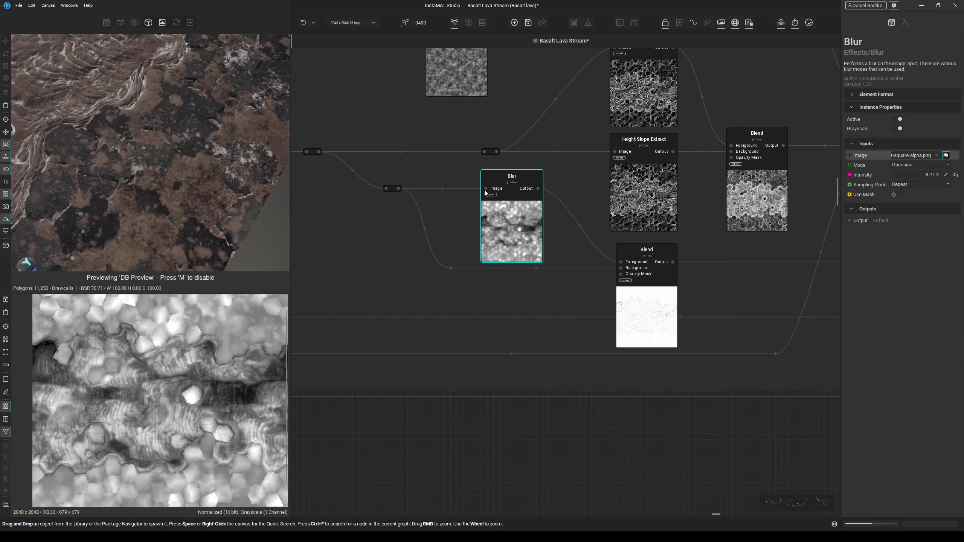
click(645, 301)
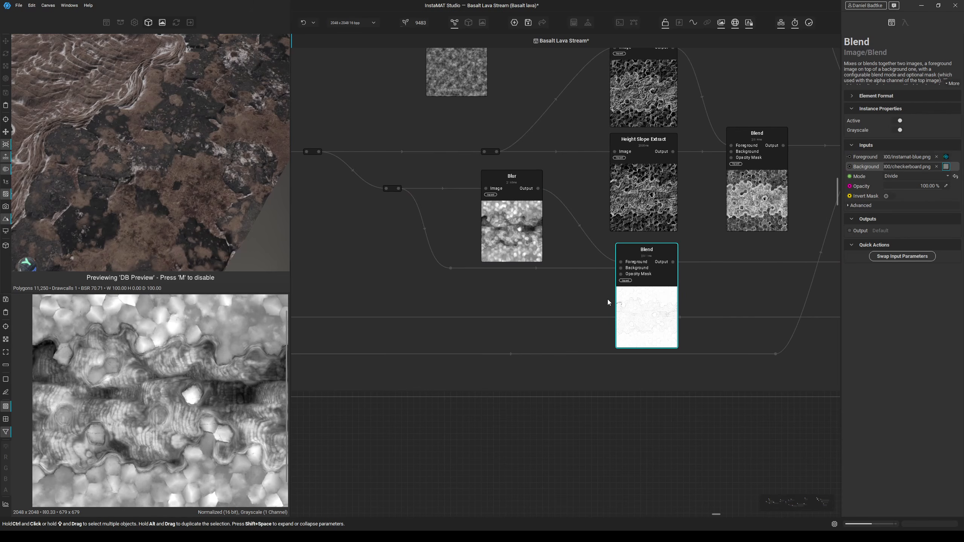
Preview the Blend that uses the traced mask by connecting its output to DB Preview's Base Color.
scroll(446, 334, down, 5)
middle_drag(446, 334, 171, 323)
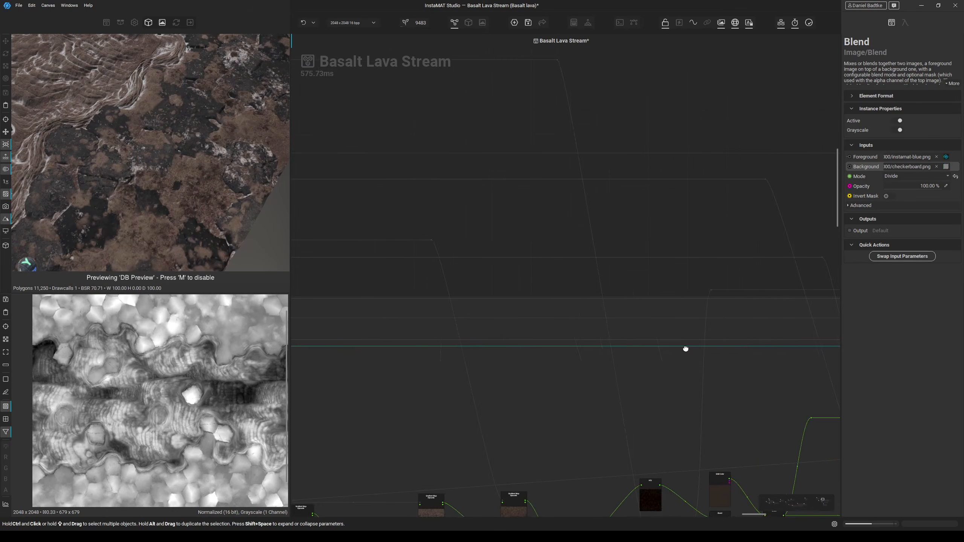
middle_drag(684, 348, 393, 327)
middle_drag(730, 362, 639, 283)
scroll(652, 380, up, 5)
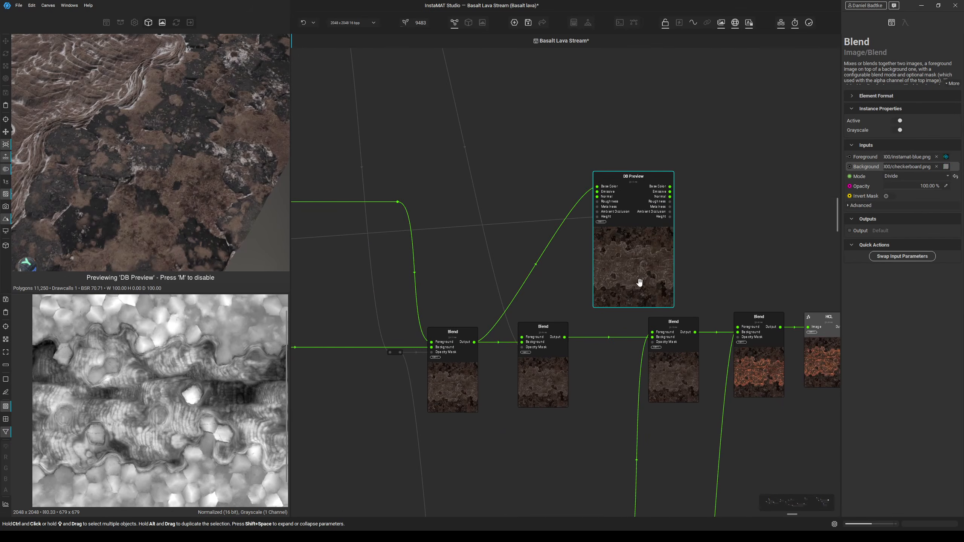
middle_drag(561, 307, 635, 312)
drag(688, 284, 698, 278)
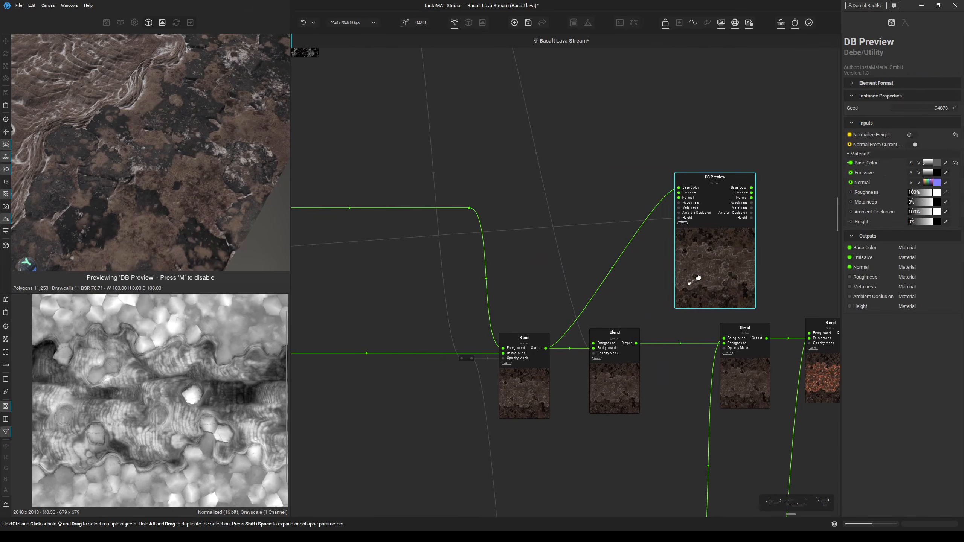
click(594, 355)
middle_drag(677, 208, 610, 228)
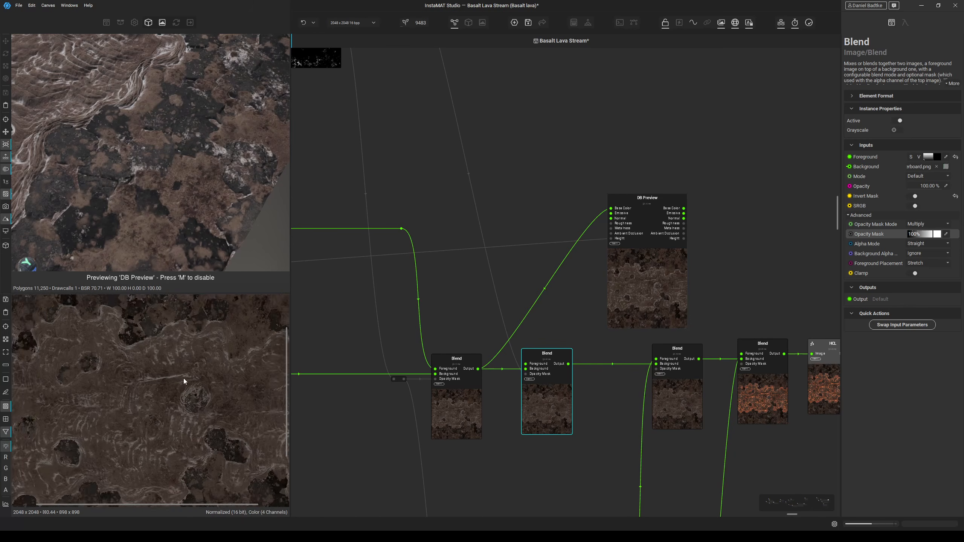
click(473, 399)
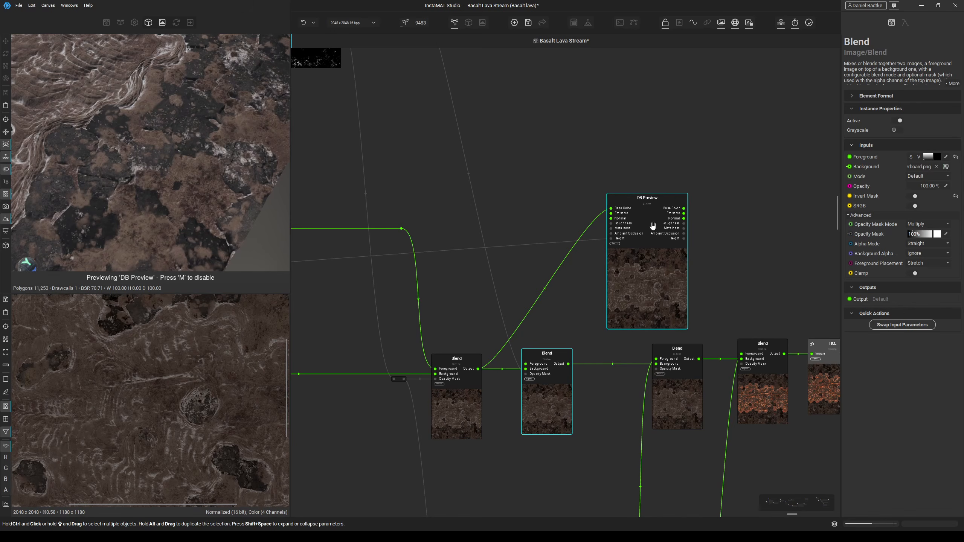
drag(611, 208, 613, 211)
drag(576, 357, 568, 364)
scroll(168, 168, down, 2)
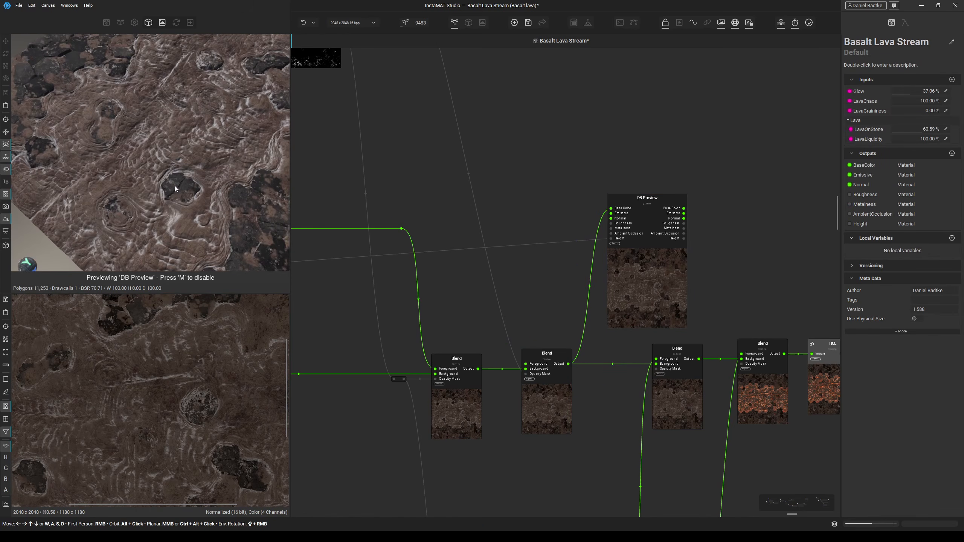
Move DB Preview farther along the chain and connect the 12% Overlay Blend's output to its Base Color.
scroll(490, 238, down, 1)
middle_drag(491, 238, 449, 256)
scroll(484, 271, down, 1)
drag(557, 288, 647, 288)
scroll(658, 294, up, 1)
click(565, 349)
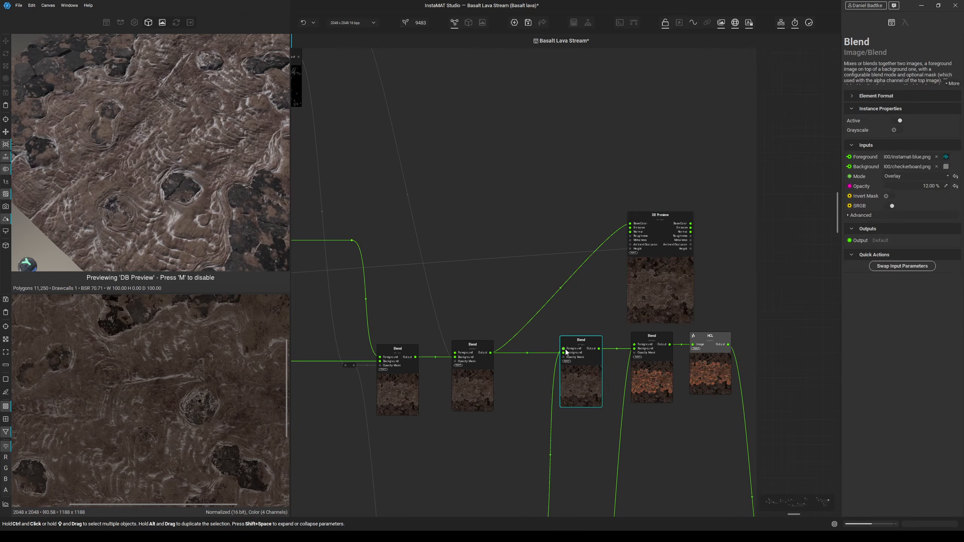
click(577, 372)
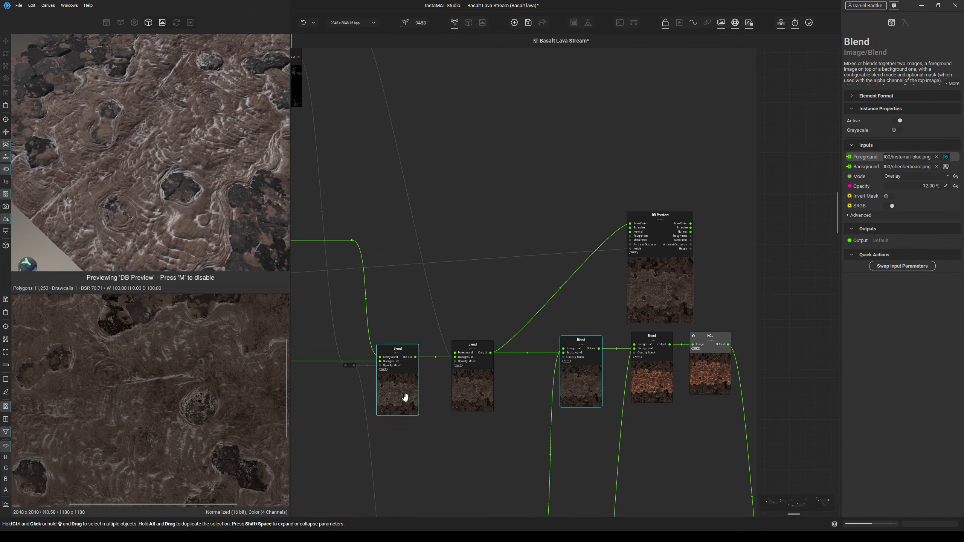
scroll(441, 387, up, 1)
drag(621, 342, 658, 199)
alt+drag(199, 184, 177, 177)
scroll(201, 167, up, 2)
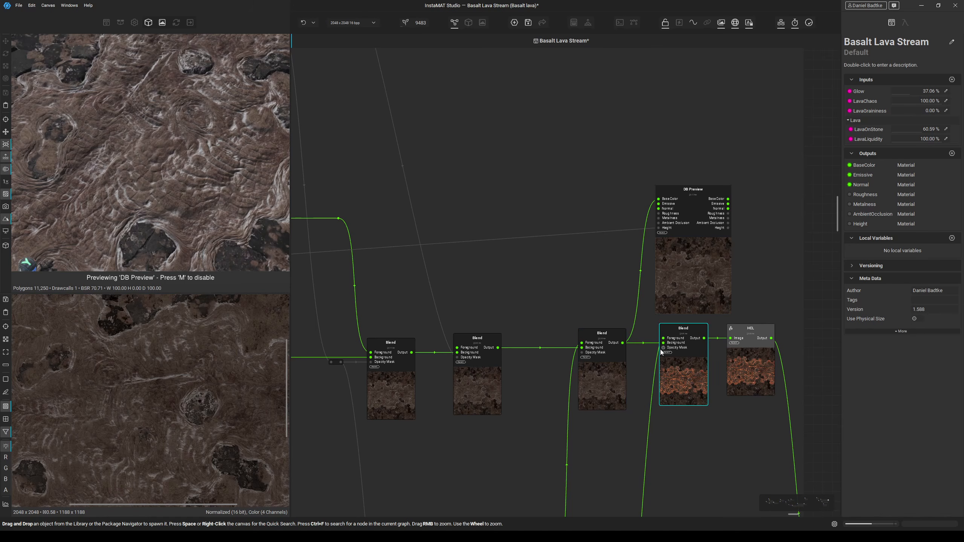
Reposition DB Preview, compare the orange lava Blend through its Base Color, and reconnect the Overlay Blend.
scroll(484, 211, down, 2)
click(634, 248)
drag(638, 250, 697, 246)
scroll(653, 309, up, 2)
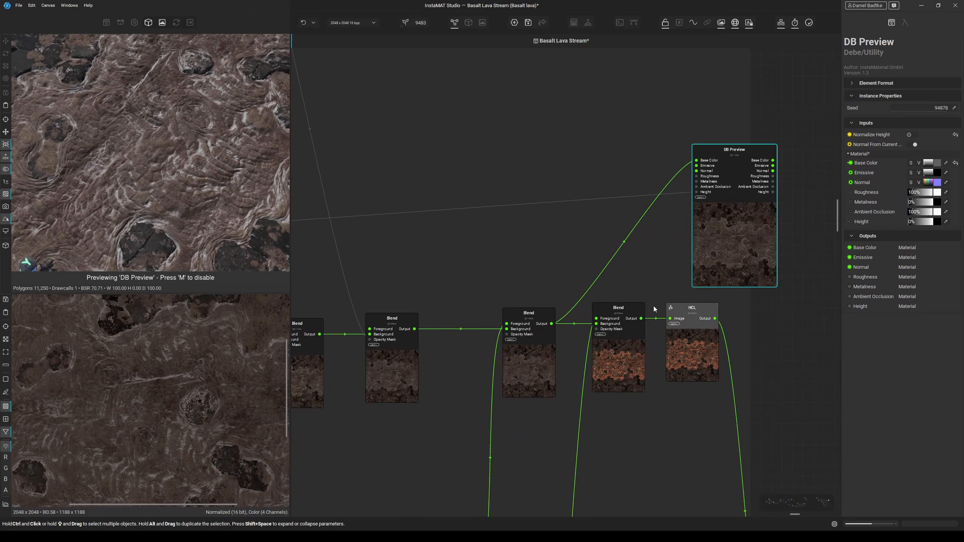
drag(640, 318, 696, 160)
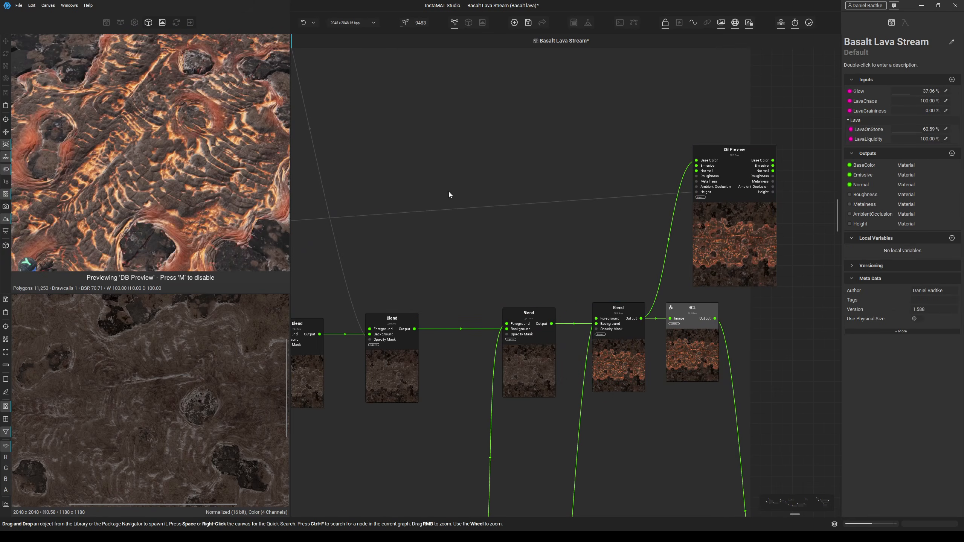
scroll(470, 255, down, 2)
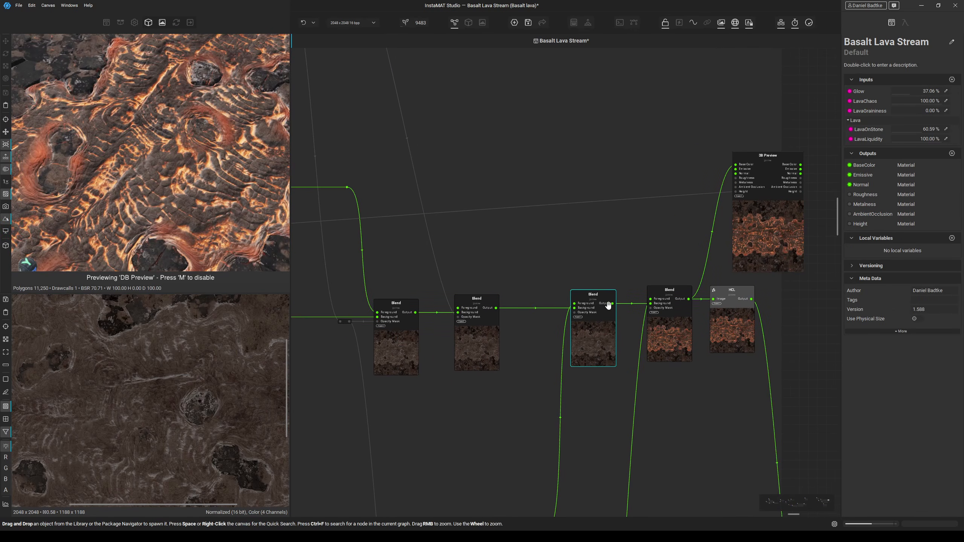
drag(609, 304, 730, 164)
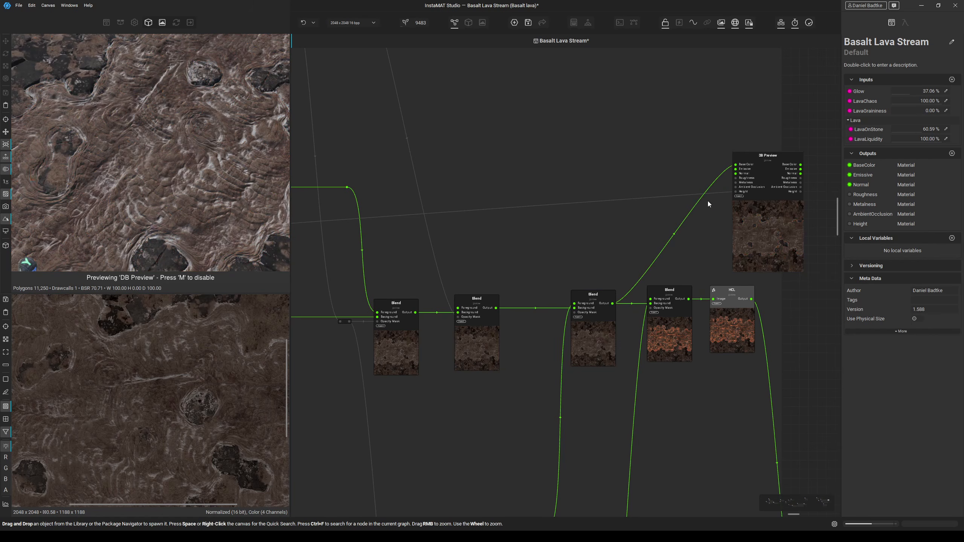
Set the mode of the Blend combining the two Height Slope Extract nodes to Default.
scroll(449, 243, down, 5)
middle_drag(496, 277, 815, 282)
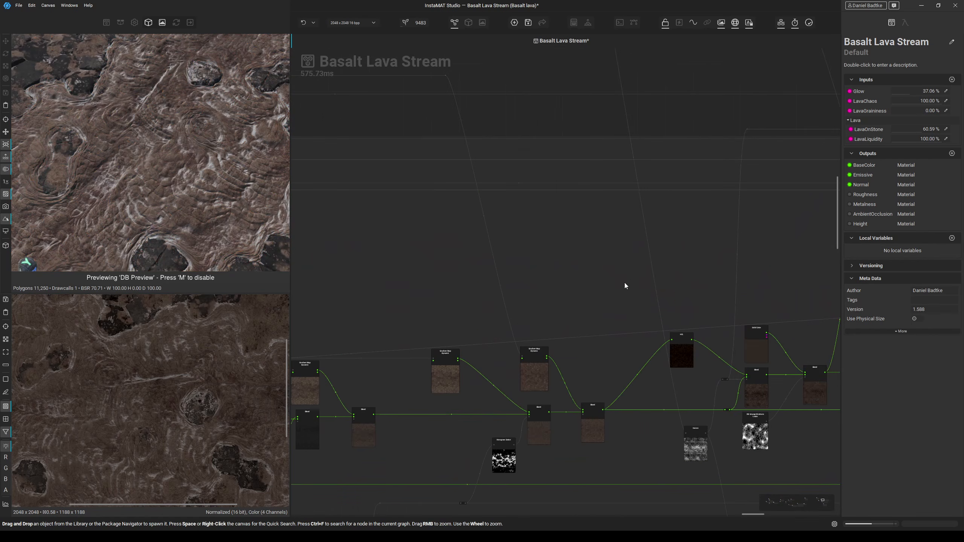
middle_drag(380, 282, 811, 286)
middle_drag(409, 304, 544, 337)
middle_drag(473, 223, 543, 297)
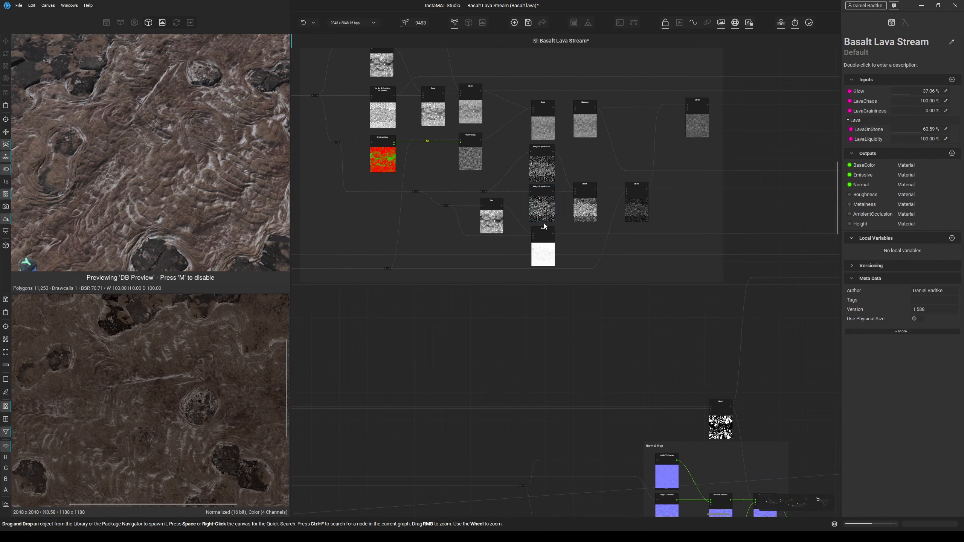
scroll(543, 226, up, 5)
click(691, 277)
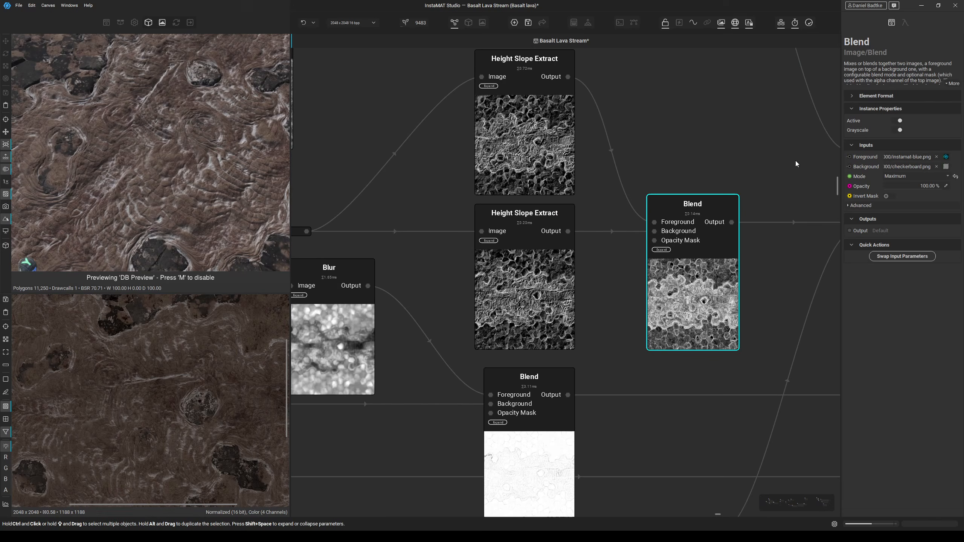
click(883, 176)
click(907, 111)
scroll(148, 185, down, 4)
scroll(149, 188, up, 3)
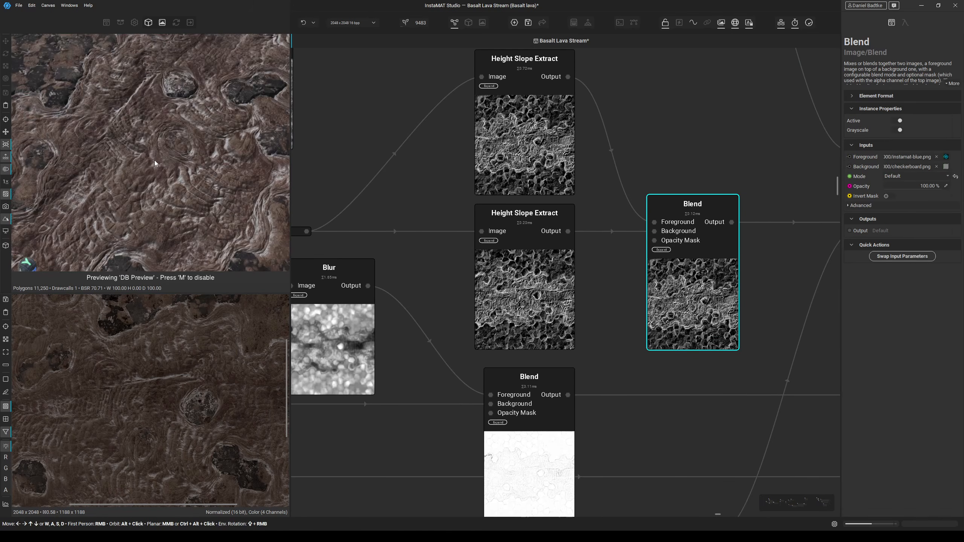
middle_drag(719, 271, 694, 273)
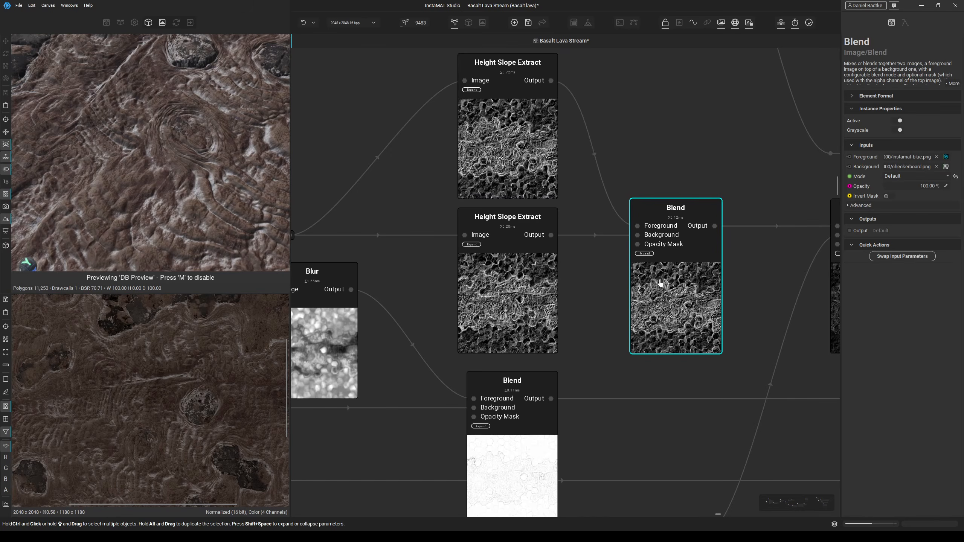
Connect the reroute point directly to the combining Blend's Background and delete the lower Height Slope Extract node.
scroll(614, 286, down, 2)
drag(537, 285, 535, 304)
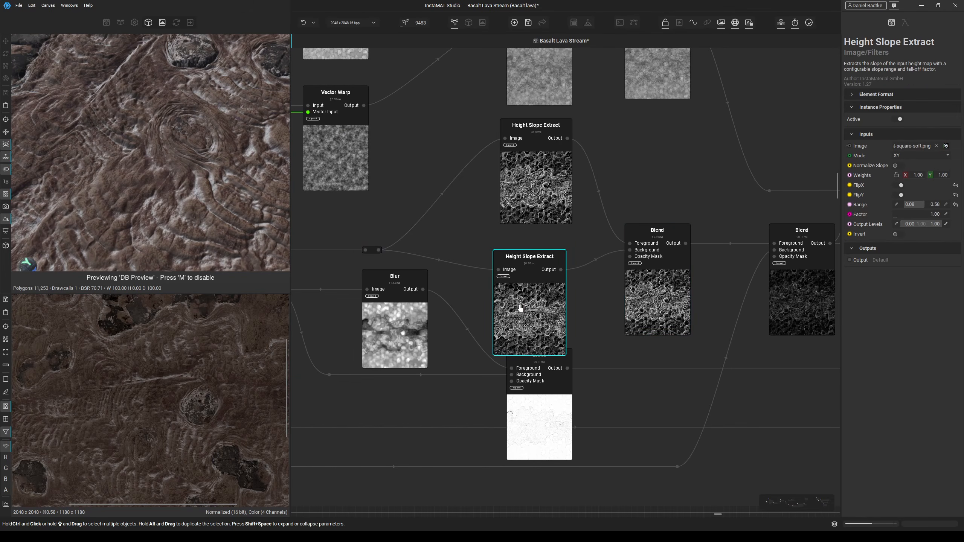
drag(378, 250, 626, 250)
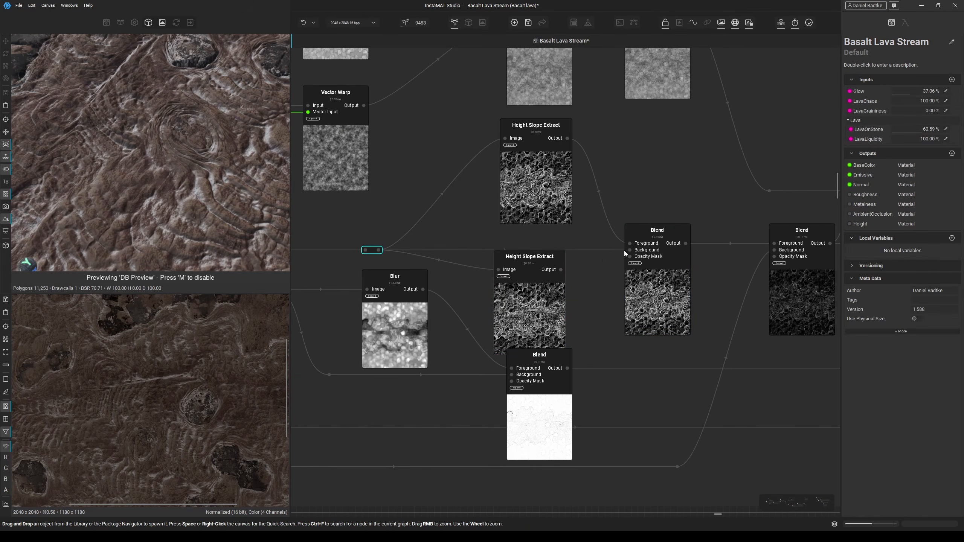
click(540, 301)
key(Delete)
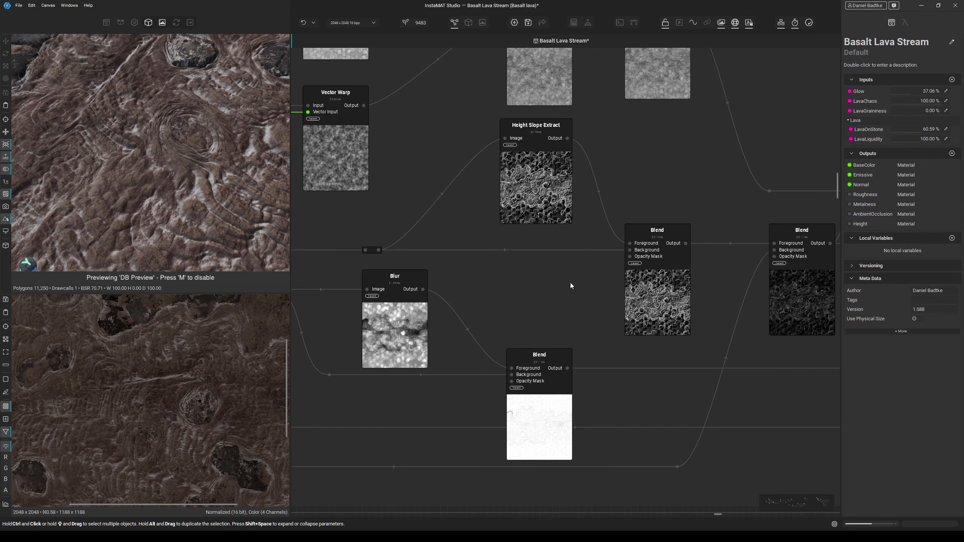
Connect the remaining Height Slope Extract straight to the following Blend's Foreground, delete the combining Blend, and move the extract node into line.
scroll(591, 285, down, 2)
click(623, 299)
scroll(601, 265, up, 2)
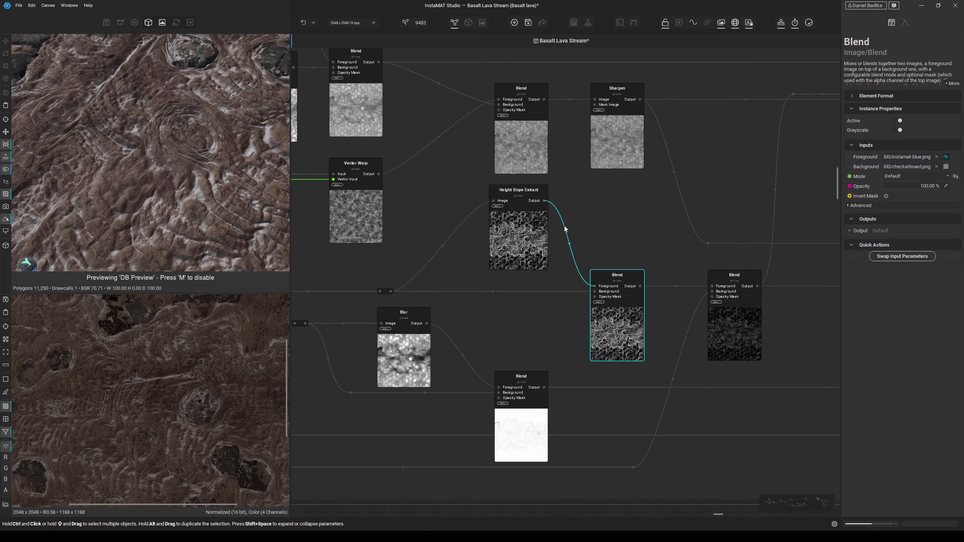
drag(544, 200, 712, 286)
click(622, 313)
key(Delete)
drag(527, 244, 527, 336)
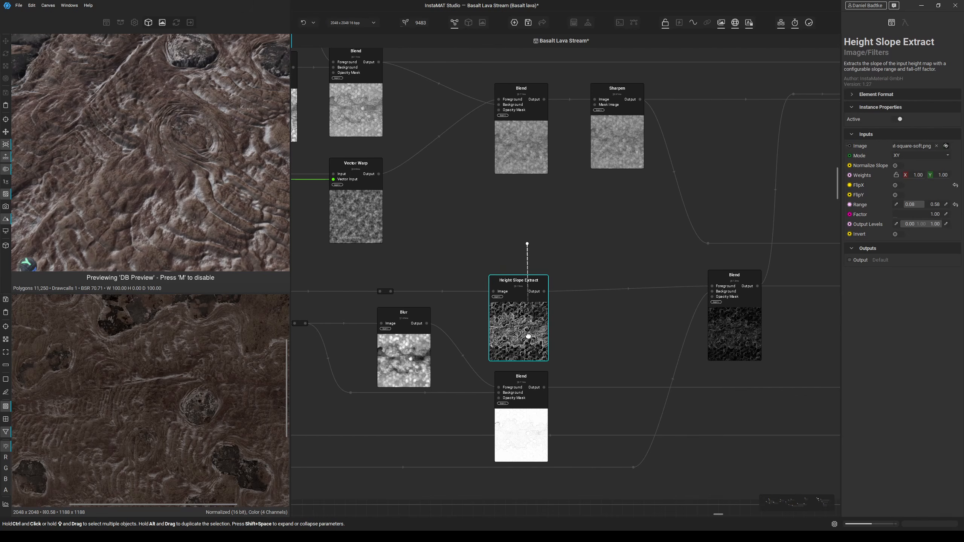
Examine the updated lava surface in the 3D preview and return to the DB Preview end of the base color chain.
scroll(228, 207, down, 3)
alt+drag(243, 216, 219, 194)
scroll(218, 197, down, 2)
scroll(782, 314, down, 3)
middle_drag(781, 314, 228, 258)
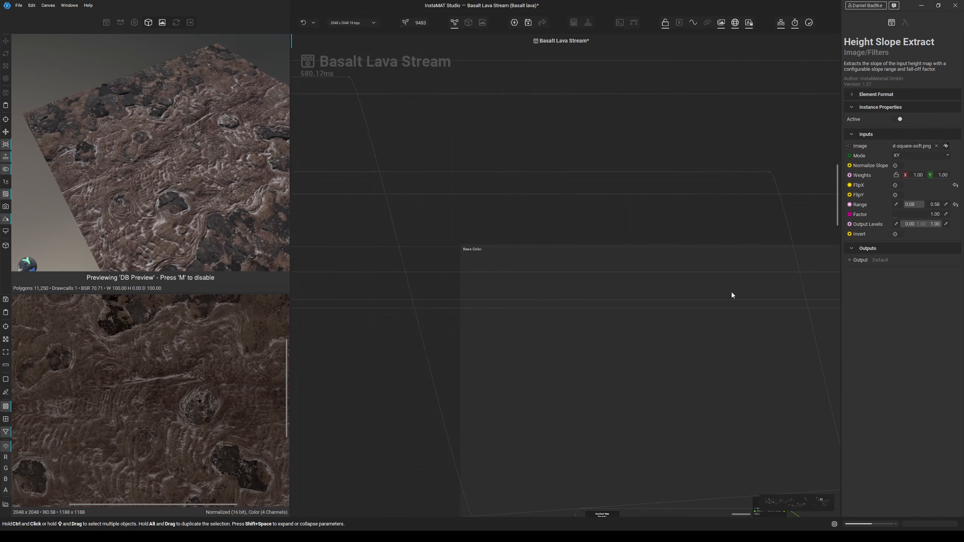
middle_drag(731, 295, 266, 268)
middle_drag(721, 304, 235, 262)
middle_drag(792, 336, 672, 317)
scroll(672, 317, up, 3)
middle_drag(739, 386, 565, 297)
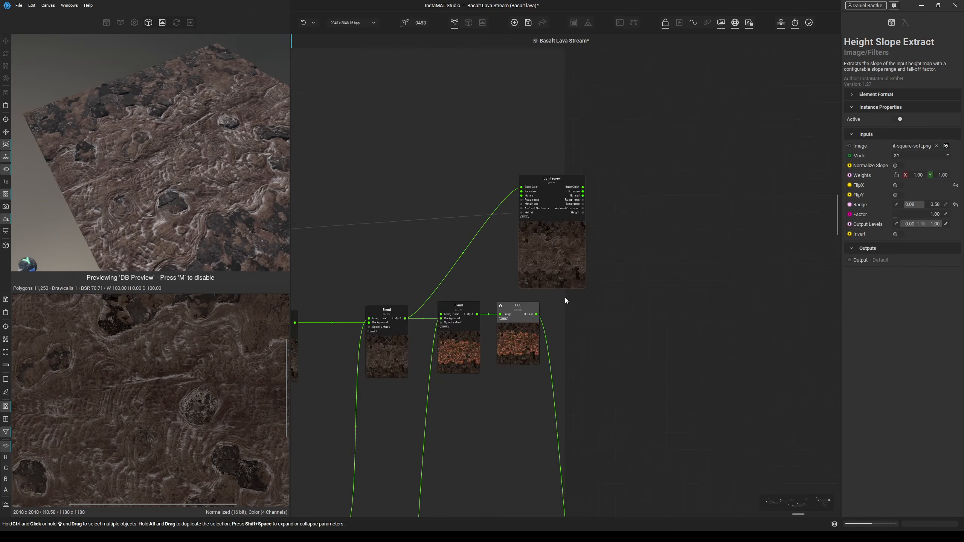
scroll(565, 297, up, 3)
middle_drag(498, 264, 649, 277)
Activate the HCL node at the end of the chain for comparison and deactivate it again.
click(660, 370)
scroll(181, 175, up, 2)
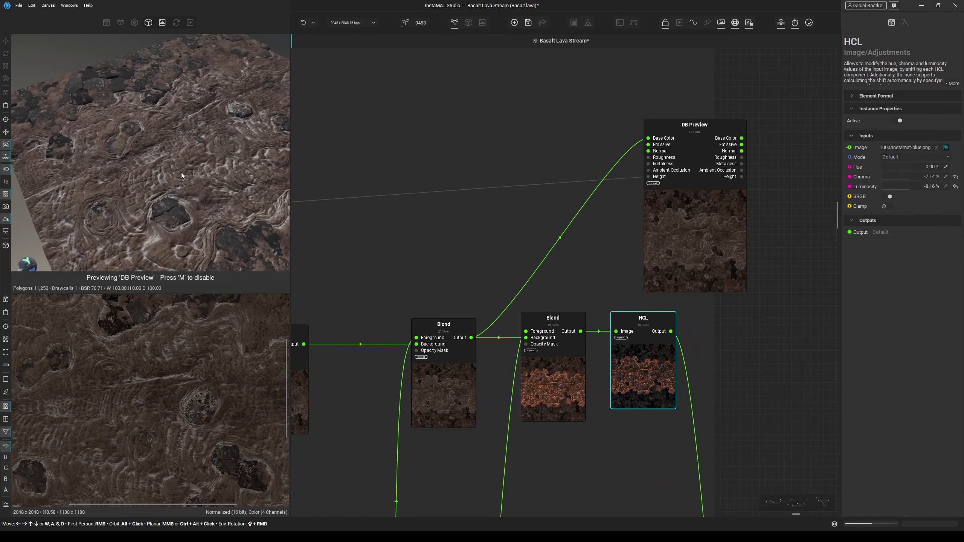
key(d)
scroll(463, 200, down, 1)
middle_drag(462, 200, 525, 206)
Inspect the 12% Overlay Blend's texture up close, enlarge the 3D preview, and orbit around the lava surface.
click(501, 324)
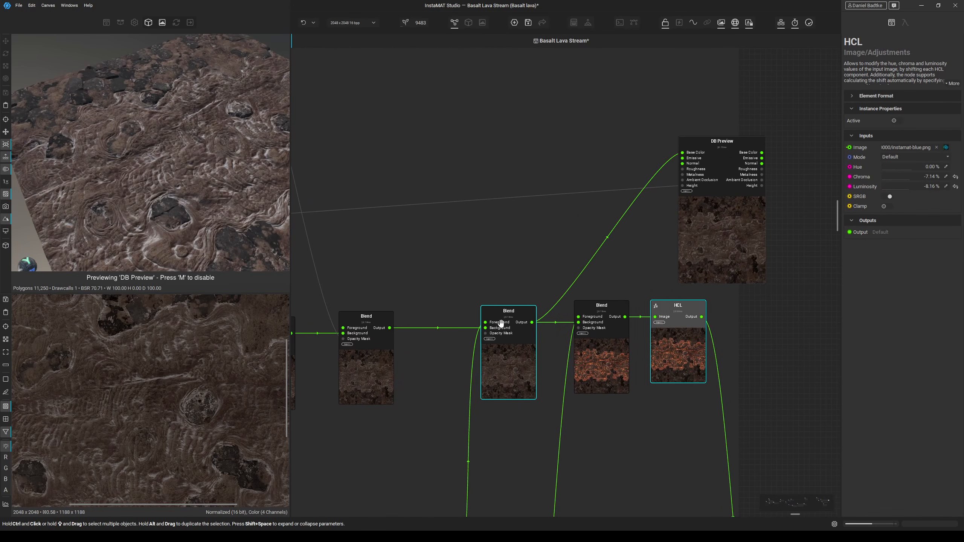
scroll(175, 386, up, 5)
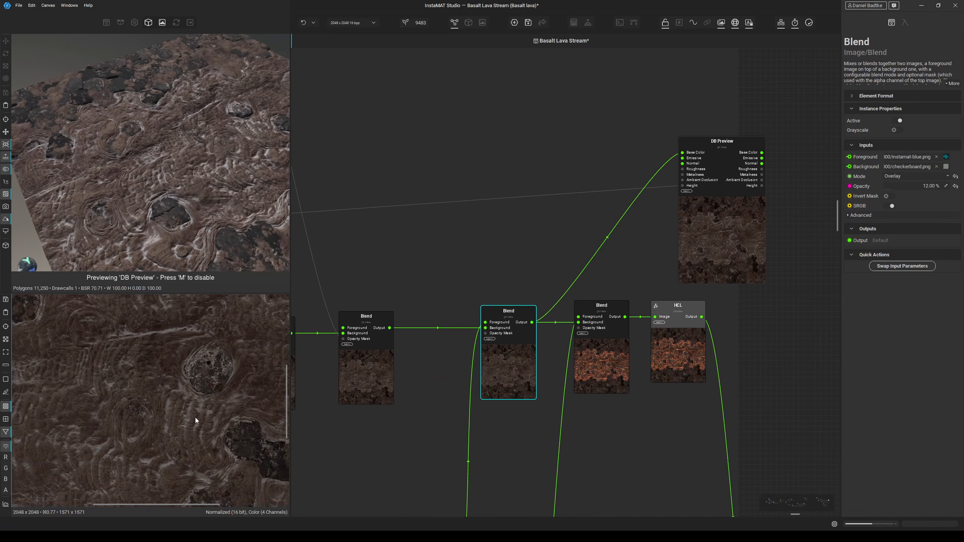
click(468, 23)
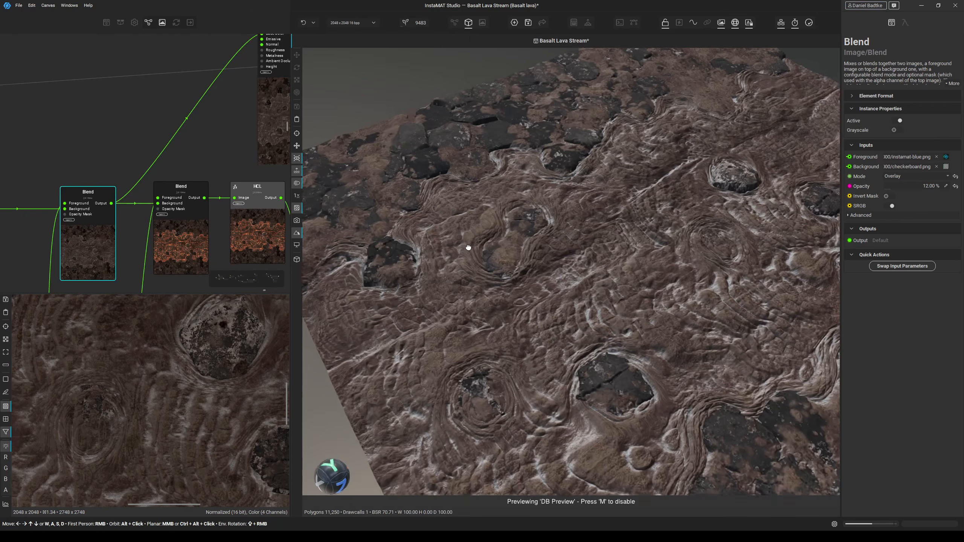
alt+drag(469, 247, 574, 256)
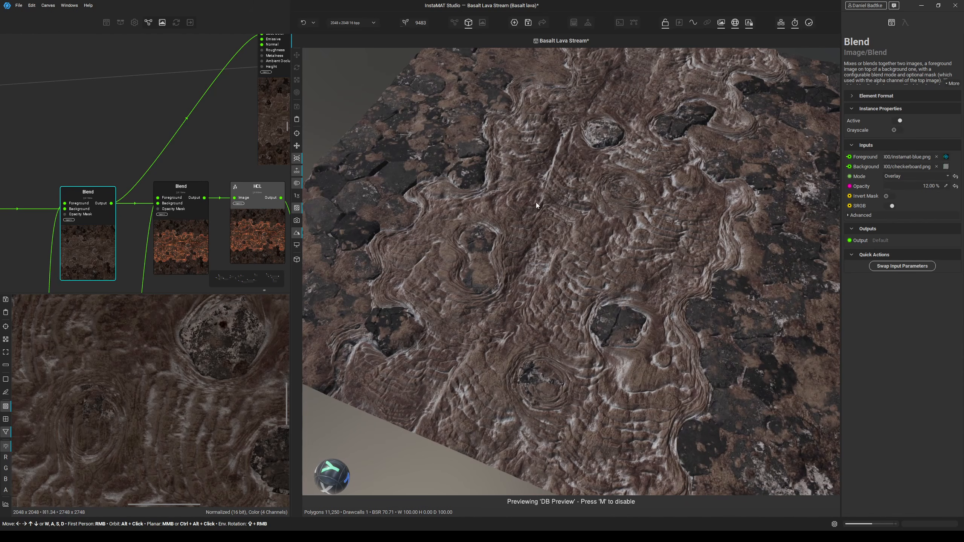
Orbit out to examine the whole lava surface in 3D and bring the node graph back to the main view.
alt+drag(566, 276, 509, 198)
scroll(513, 169, down, 3)
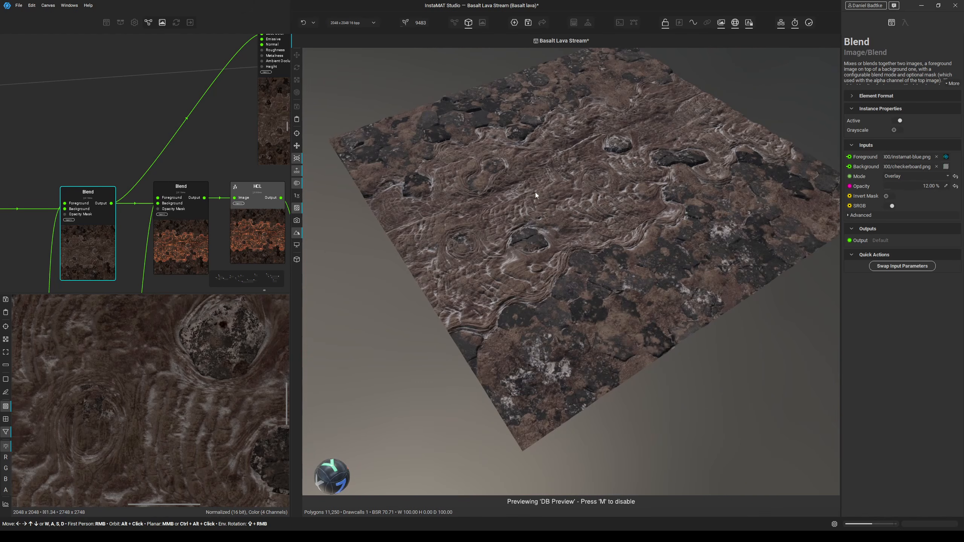
middle_drag(534, 192, 519, 241)
click(454, 22)
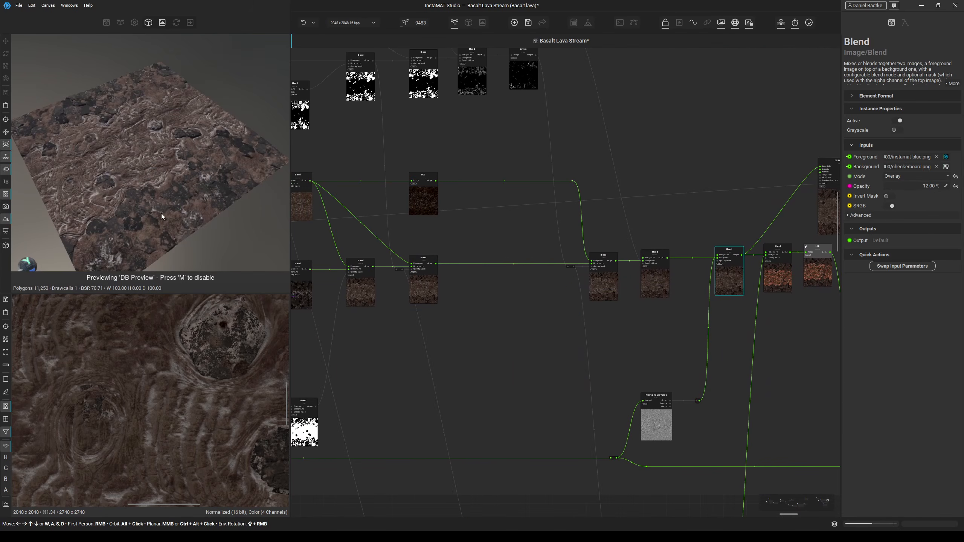
Move the DB Preview node near Material Effect Dust and connect that node's Base Color output to the preview's Base Color input.
scroll(426, 282, down, 4)
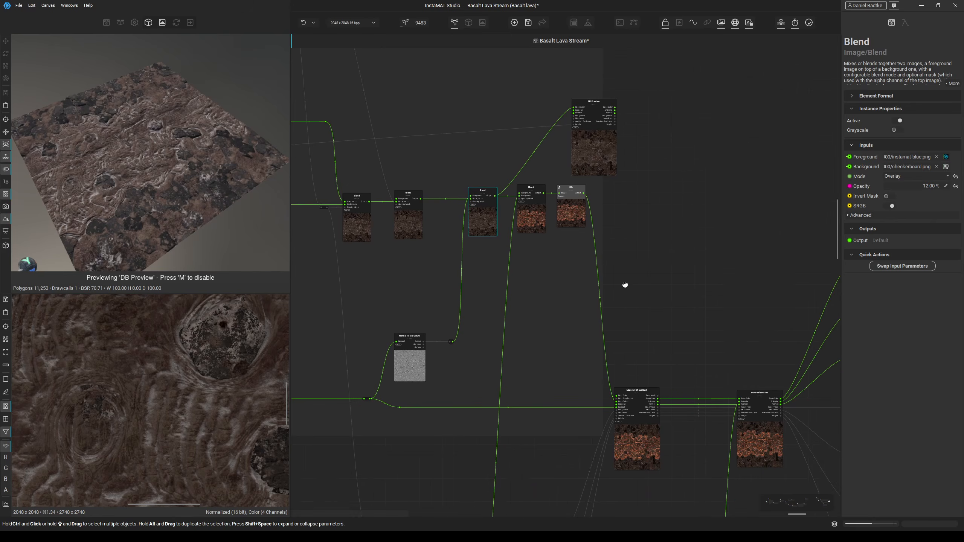
drag(605, 140, 658, 296)
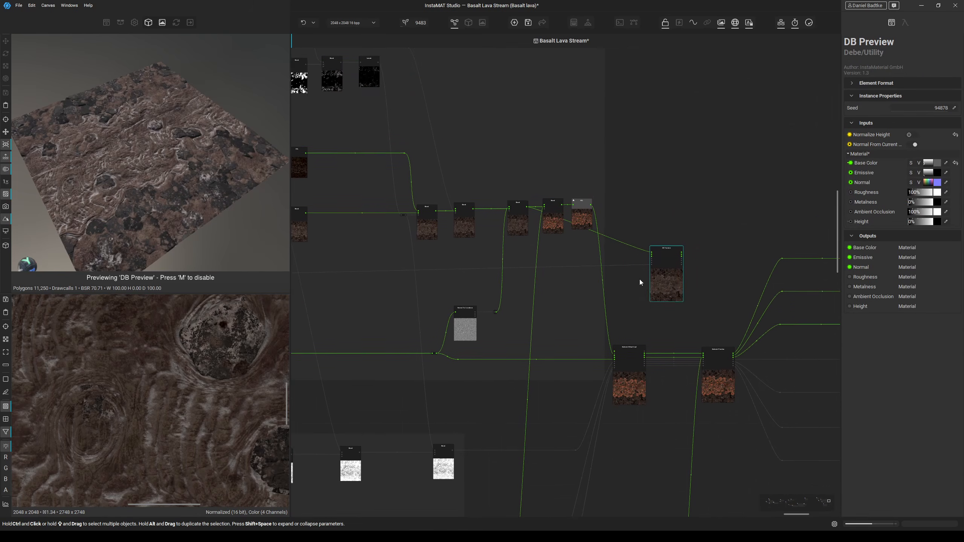
scroll(641, 283, up, 3)
middle_drag(647, 287, 564, 179)
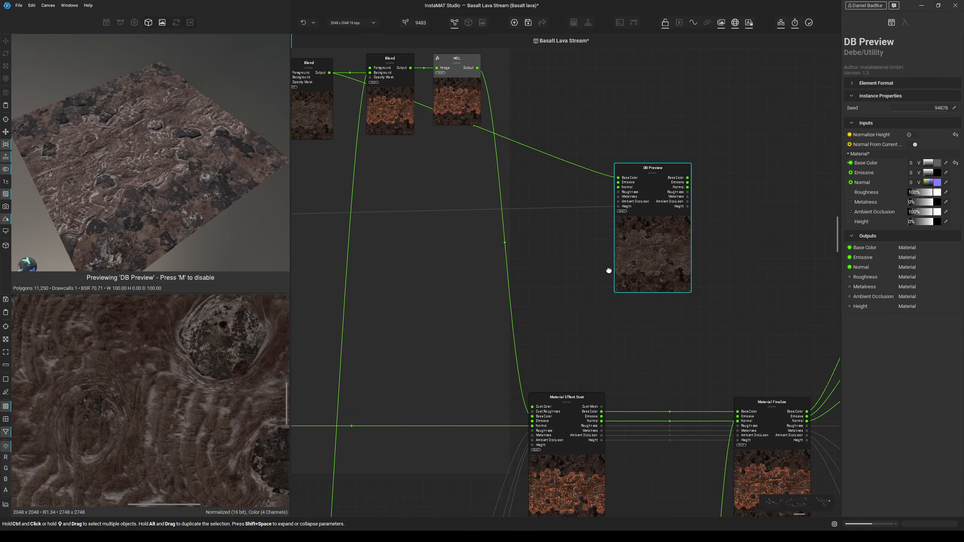
middle_drag(609, 270, 618, 283)
drag(614, 267, 642, 286)
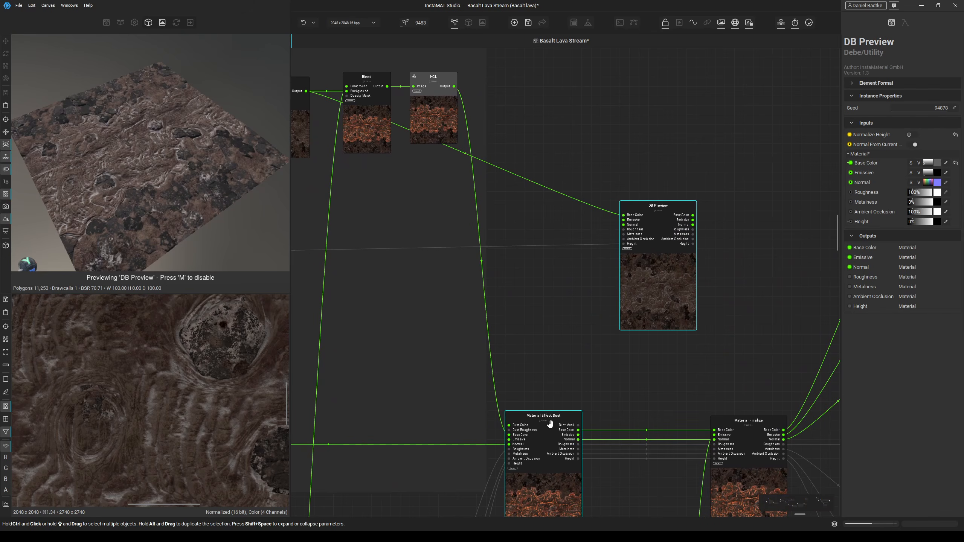
click(550, 424)
middle_drag(568, 390, 552, 379)
drag(611, 300, 616, 324)
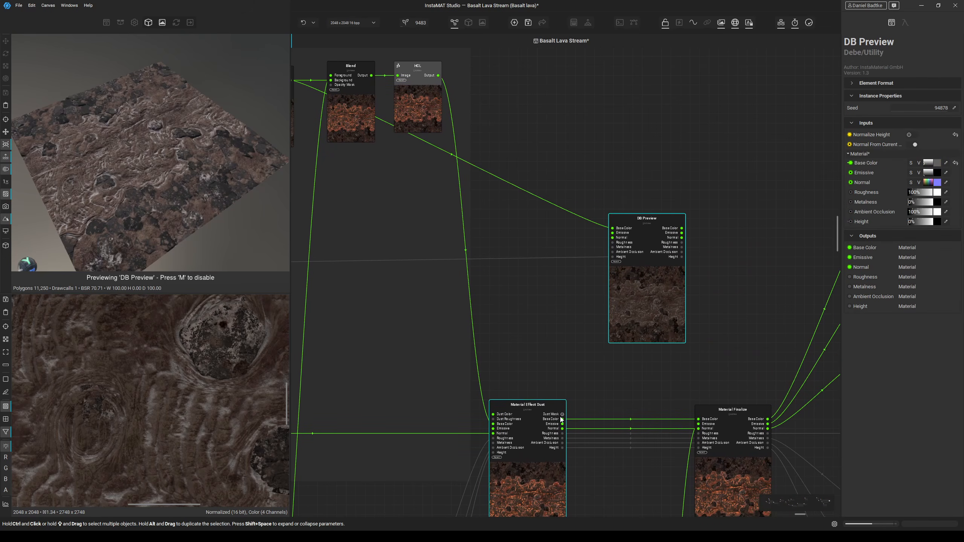
drag(562, 419, 612, 230)
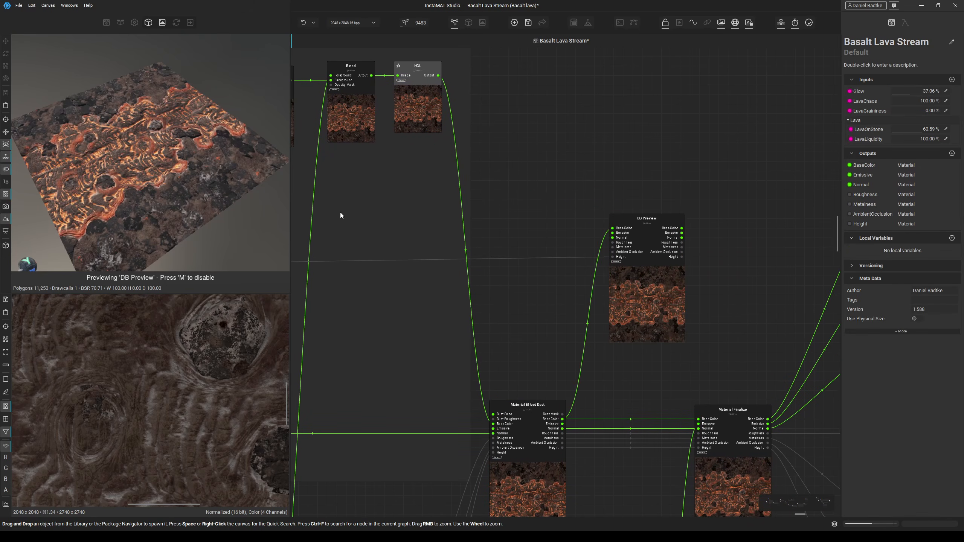
Inspect the settings of the HCL node at the end of the base color chain.
middle_drag(394, 157, 456, 198)
scroll(450, 157, up, 3)
click(500, 118)
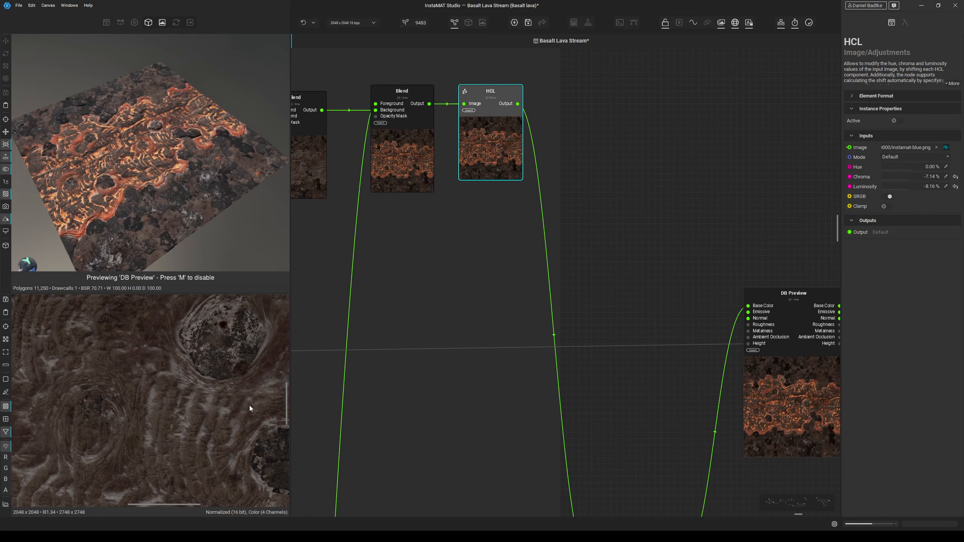
scroll(606, 312, down, 2)
middle_drag(607, 285, 467, 193)
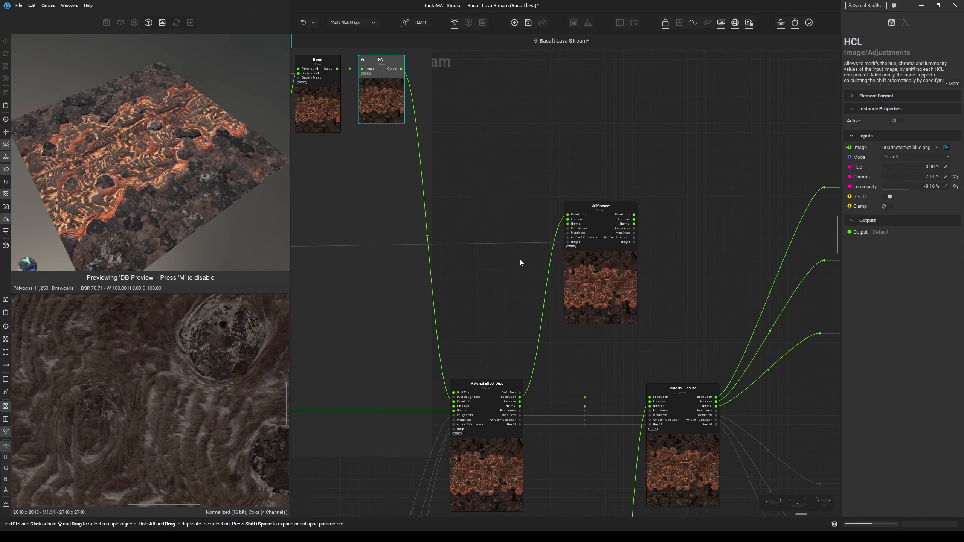
Move the DB Preview node past Material Finalize and connect Material Finalize's Base Color output to its Base Color input.
middle_drag(539, 300, 429, 289)
scroll(498, 296, down, 2)
drag(498, 297, 646, 338)
scroll(599, 354, up, 2)
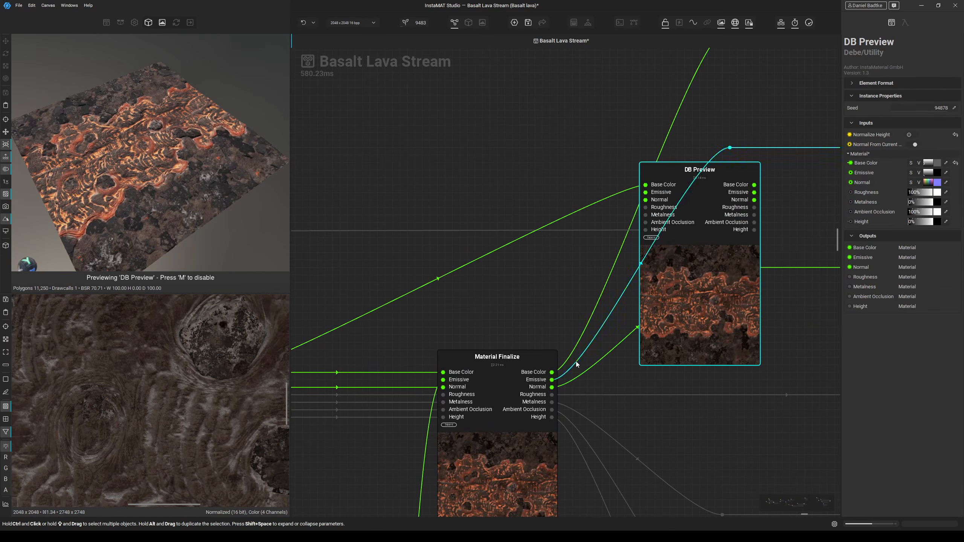
drag(552, 372, 663, 183)
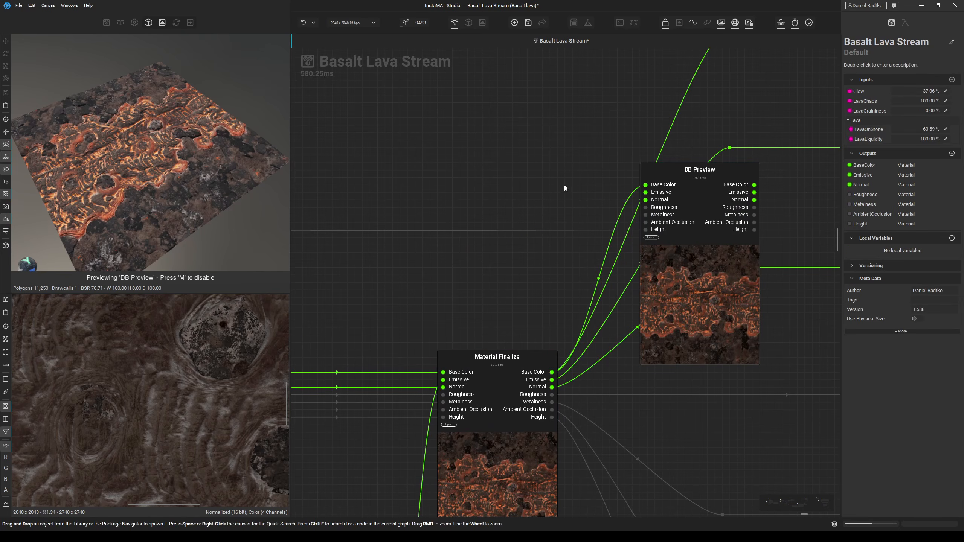
Enlarge the 3D preview and examine the finalized base color on the lava plane.
scroll(221, 200, up, 3)
scroll(201, 191, down, 2)
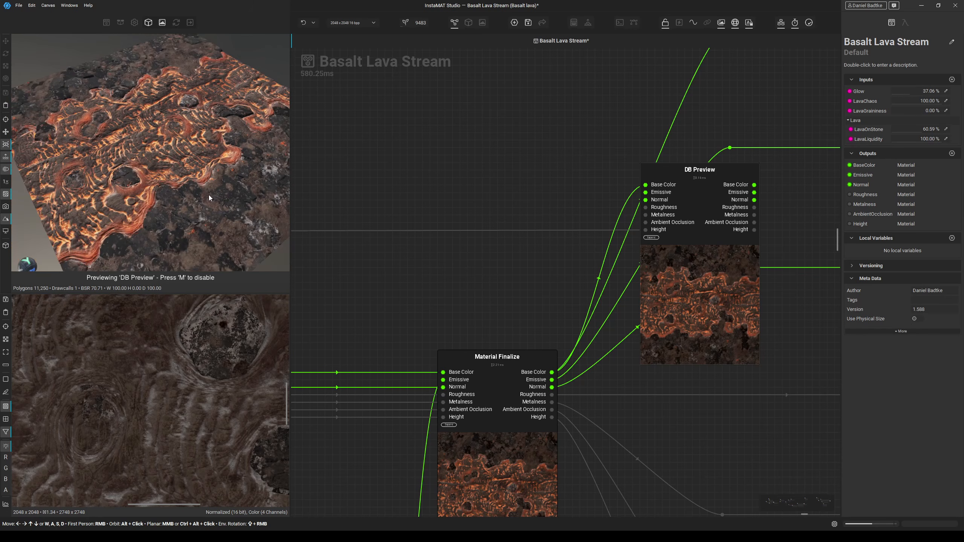
click(468, 22)
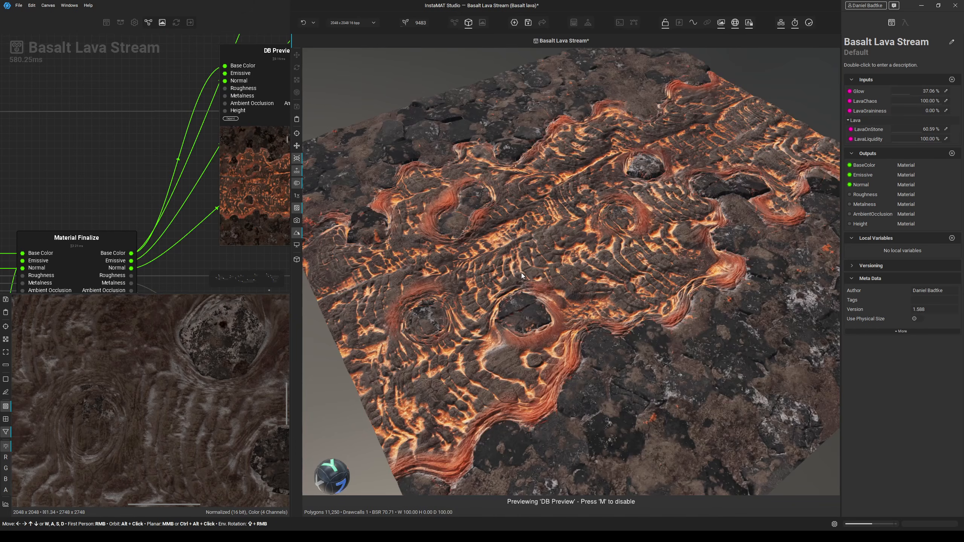
scroll(521, 273, down, 2)
scroll(149, 139, down, 1)
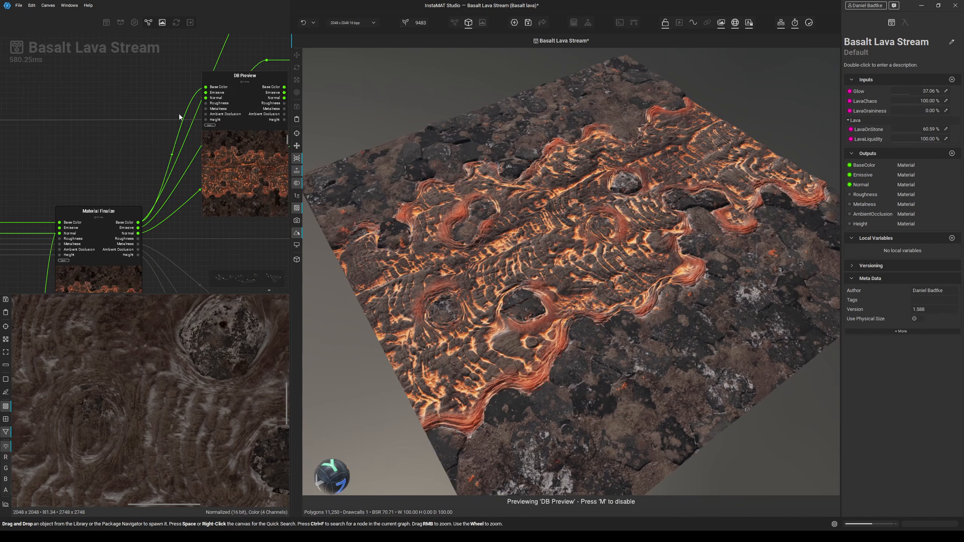
click(454, 23)
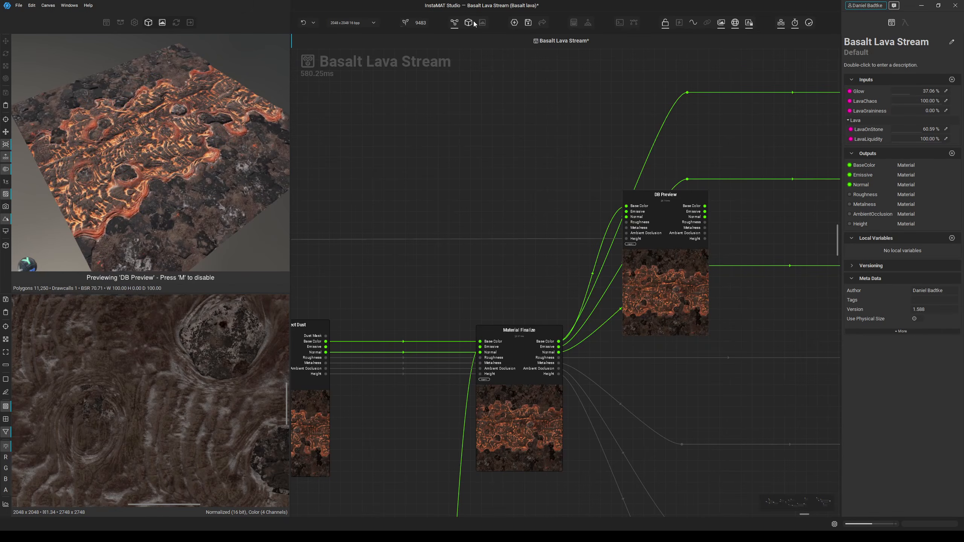
click(468, 23)
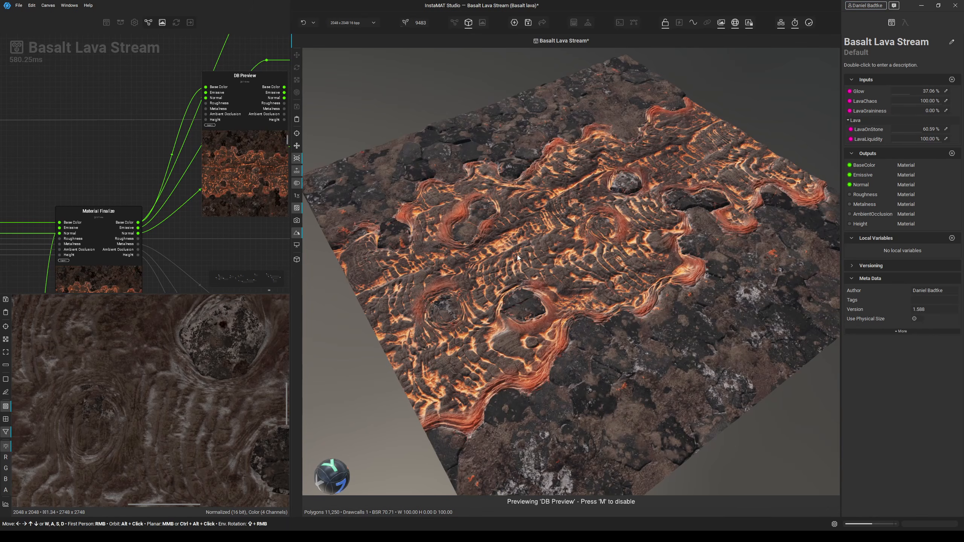
middle_drag(535, 263, 527, 252)
Compare against the full material by disabling the DB Preview display, orbiting the surface, and previewing the DB Preview node again.
key(m)
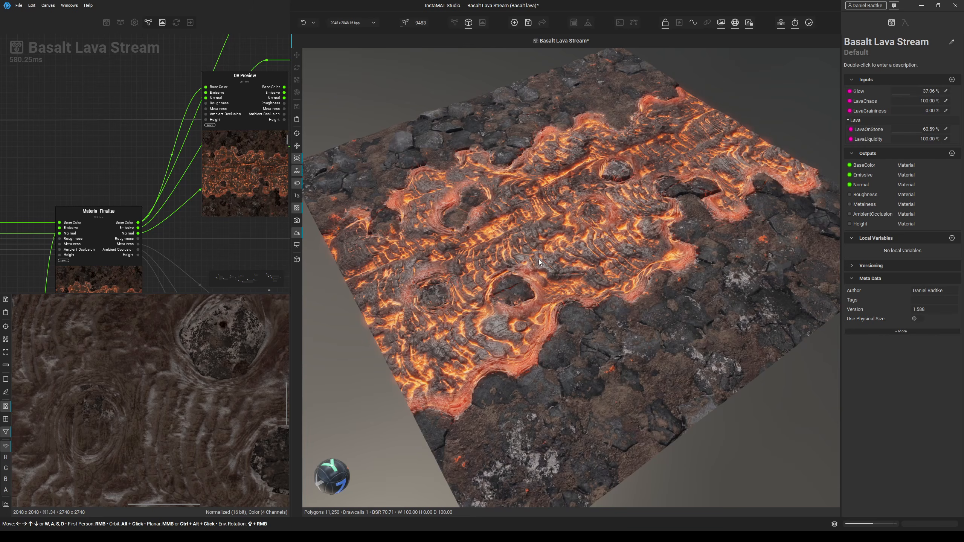
alt+drag(567, 269, 518, 282)
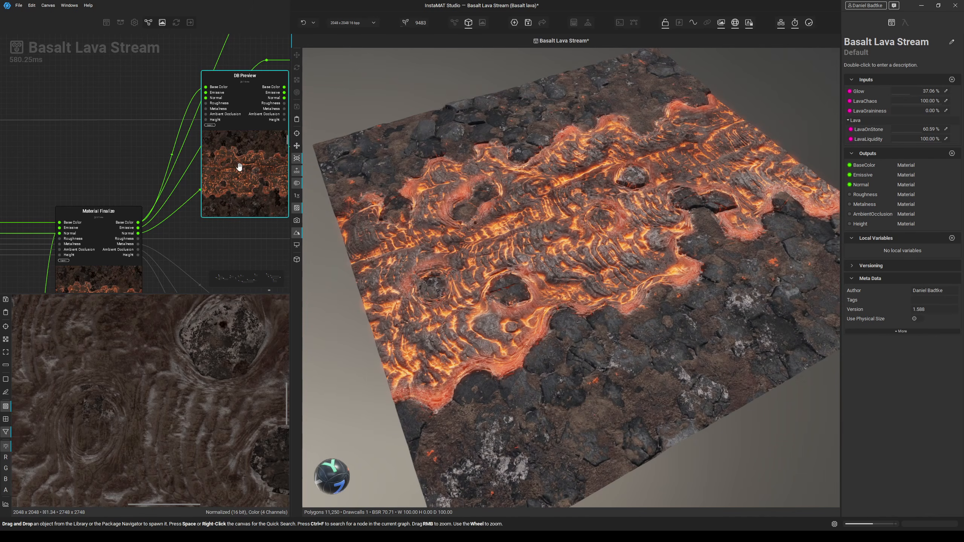
click(244, 166)
right_click(243, 166)
click(279, 199)
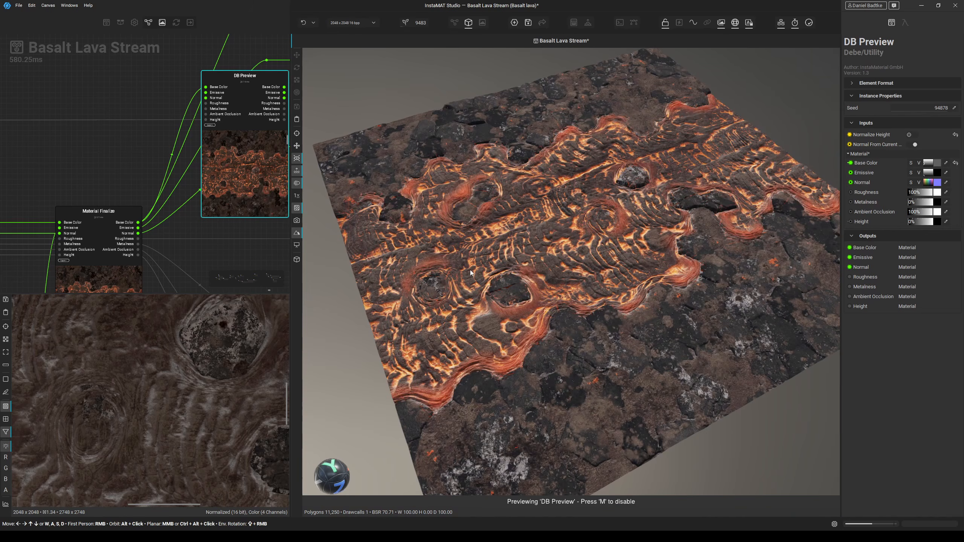
Orbit and zoom around the previewed lava stream to inspect its base color from several angles.
scroll(464, 303, down, 2)
alt+drag(464, 304, 441, 314)
scroll(441, 314, up, 3)
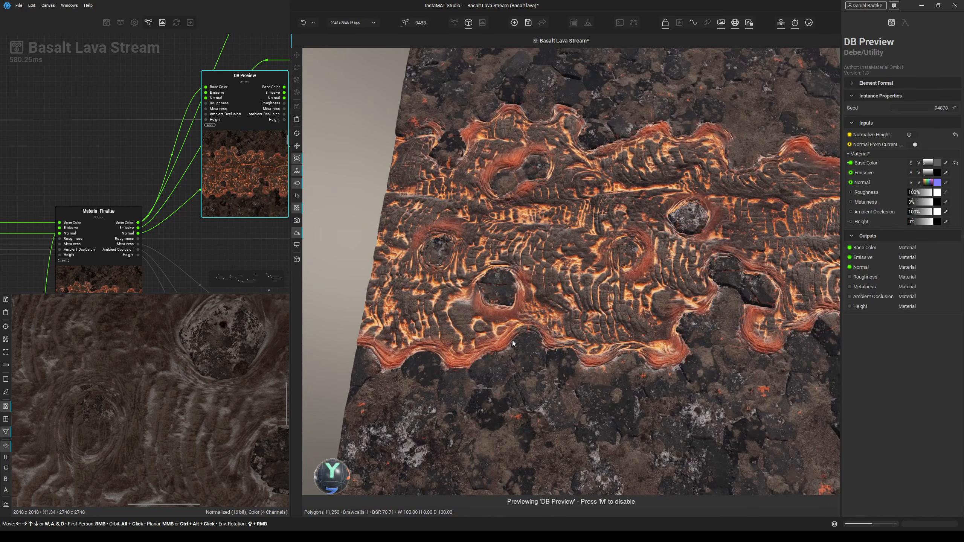
scroll(512, 341, down, 2)
alt+drag(512, 341, 502, 313)
scroll(501, 313, up, 2)
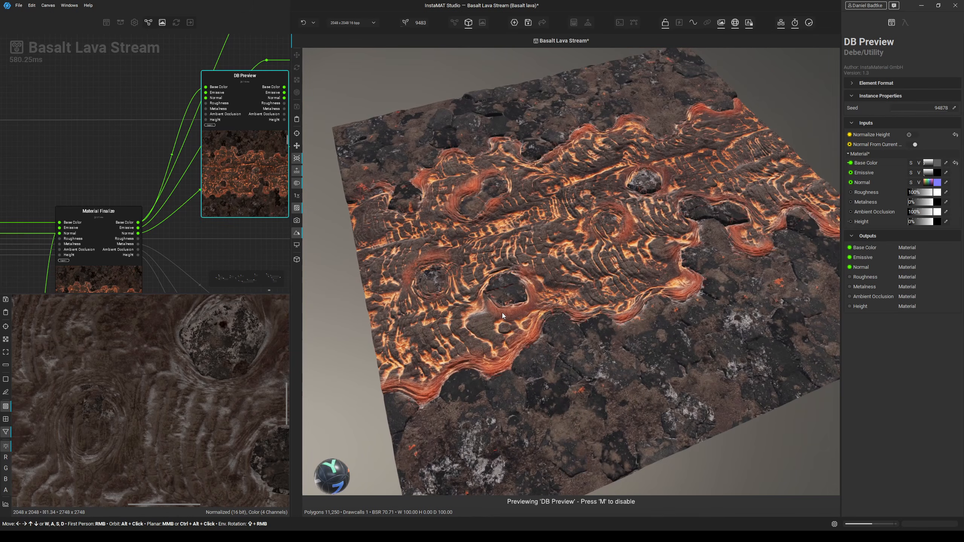
scroll(266, 98, down, 2)
Return the node graph to the main view and move the DB Preview node beside the Normal Map group.
click(454, 23)
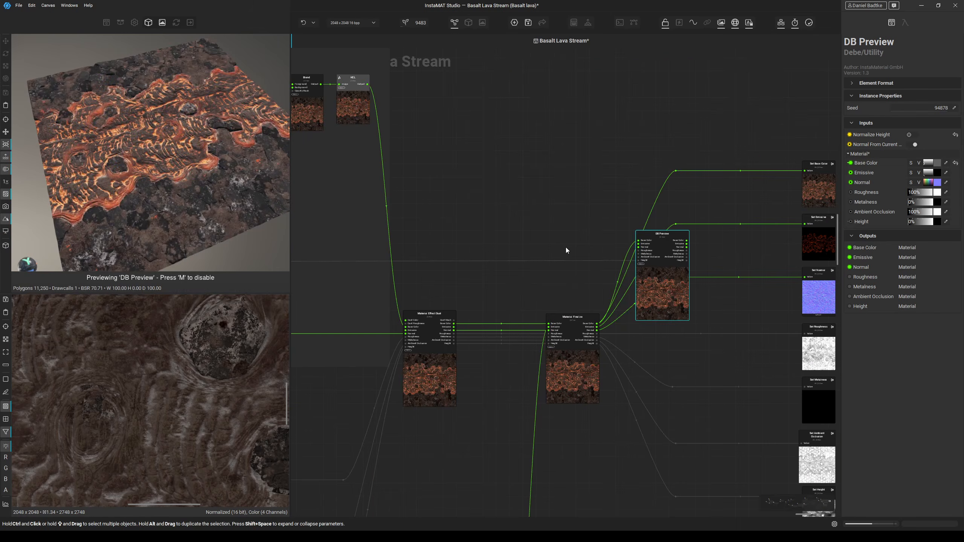
scroll(661, 281, down, 2)
drag(660, 282, 643, 221)
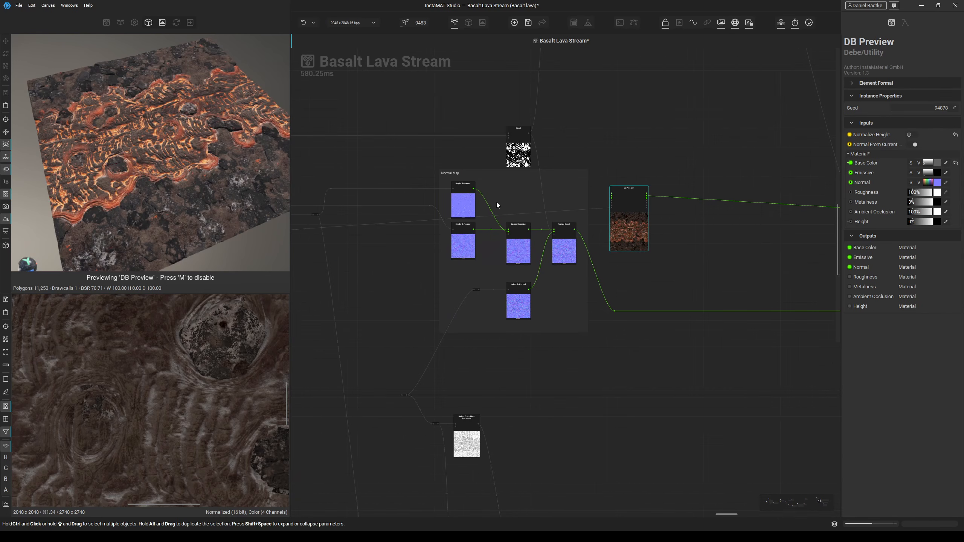
Inspect the height image feeding the upper Height To Normal node of the Normal Map group in the 2D view.
click(462, 201)
scroll(460, 199, up, 5)
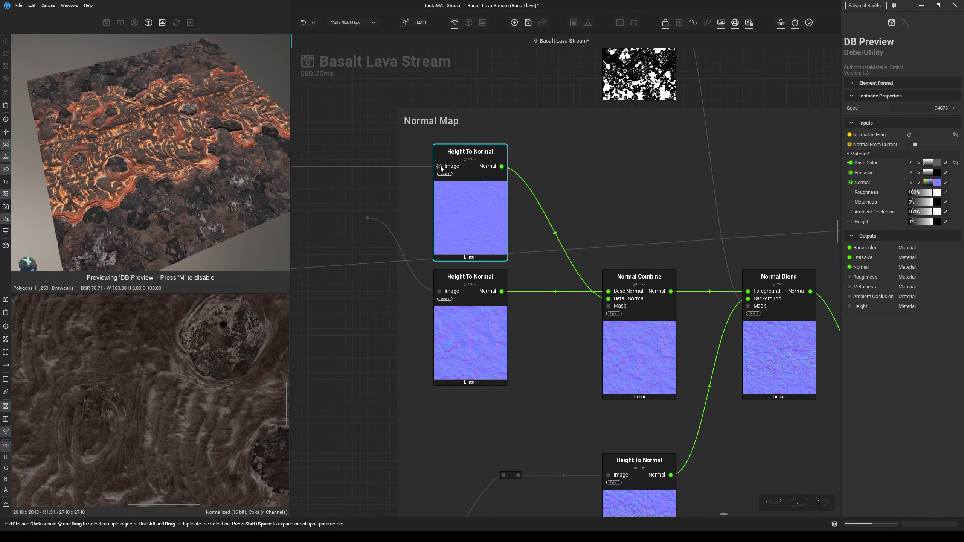
click(440, 166)
scroll(228, 368, down, 4)
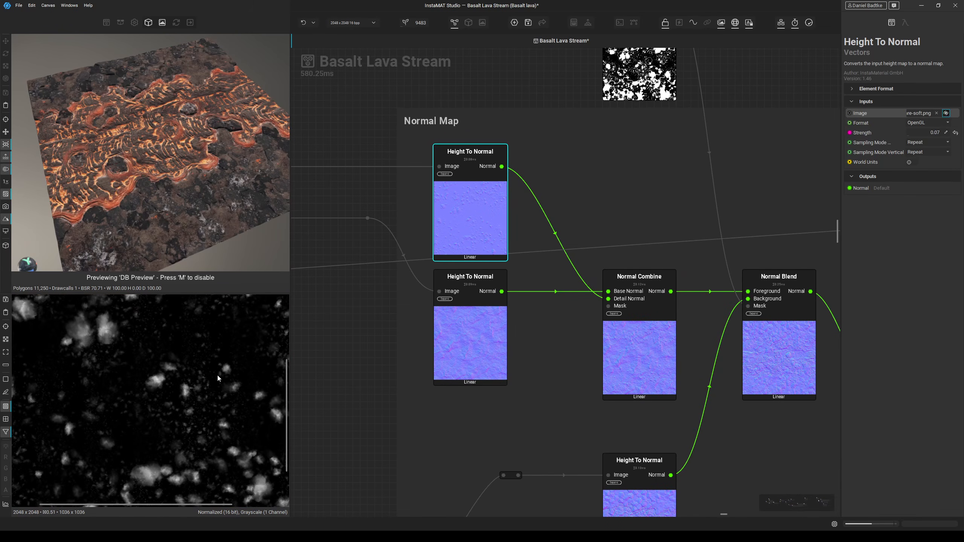
scroll(210, 379, down, 3)
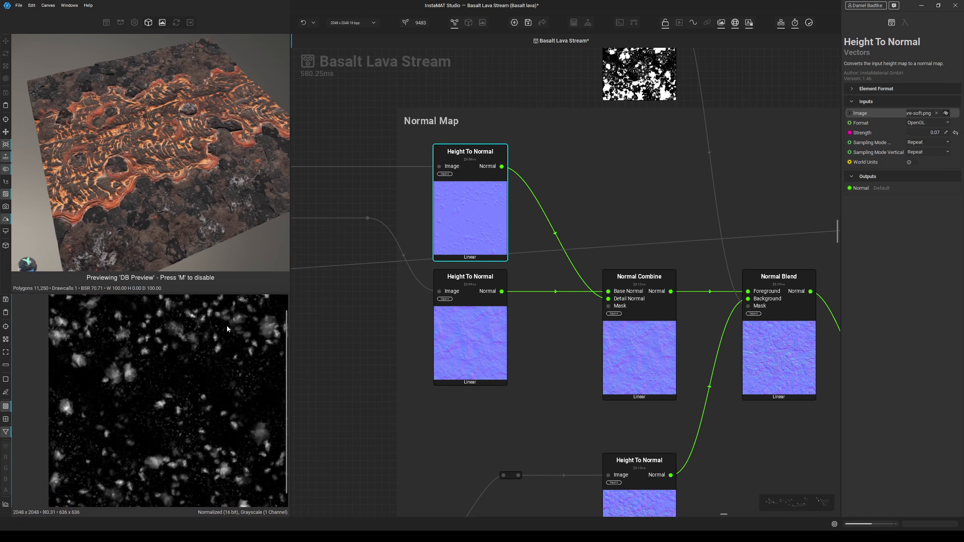
View the second Height To Normal node's height input and normal output, plus the Normal Combine result, in the 2D view.
click(439, 291)
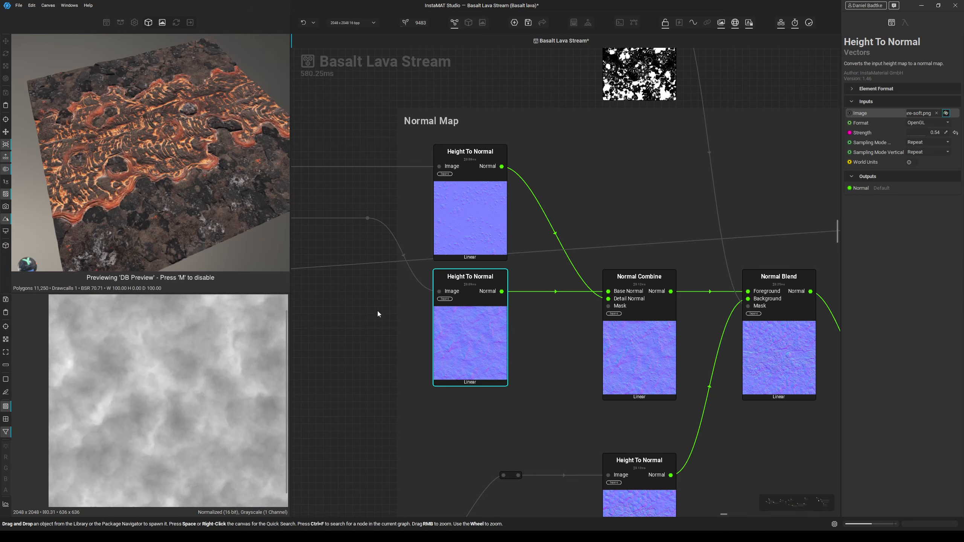
scroll(396, 246, down, 1)
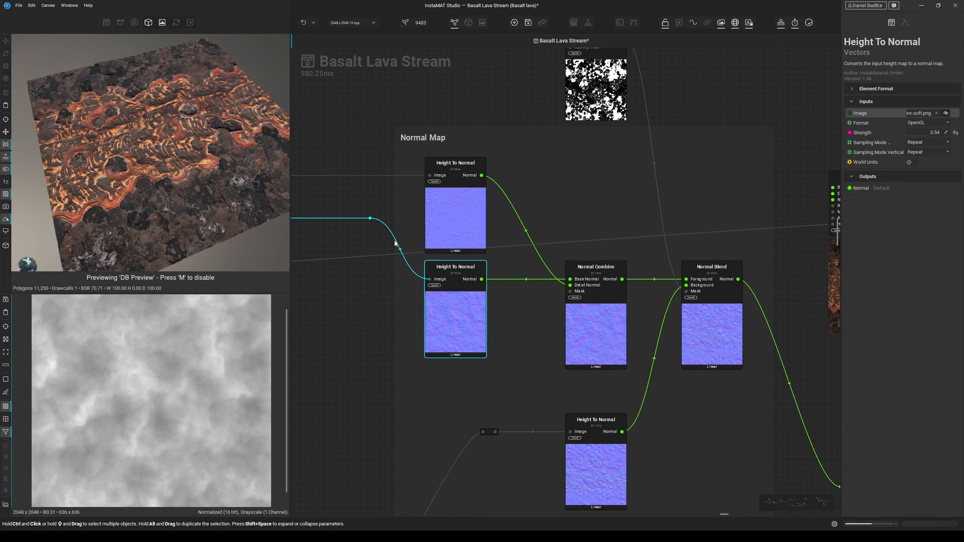
click(464, 310)
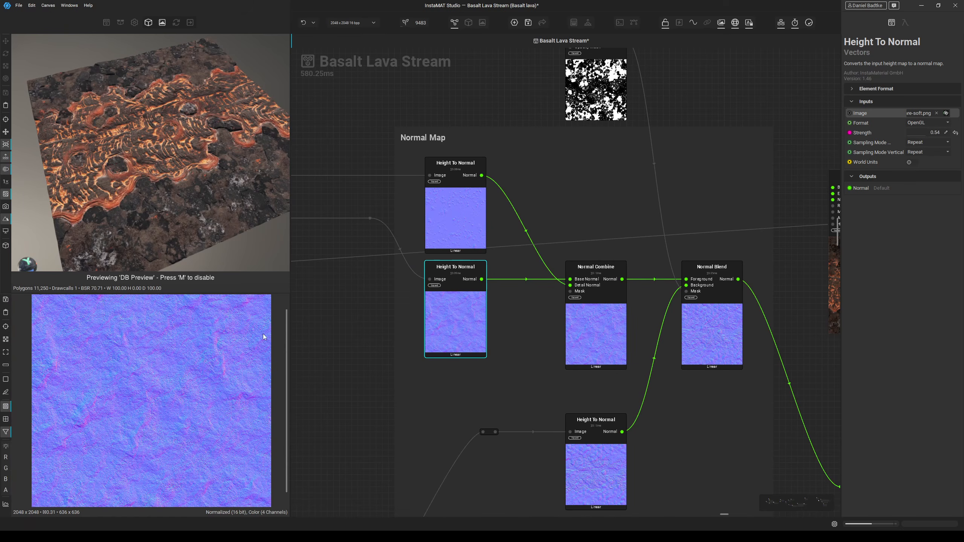
click(590, 313)
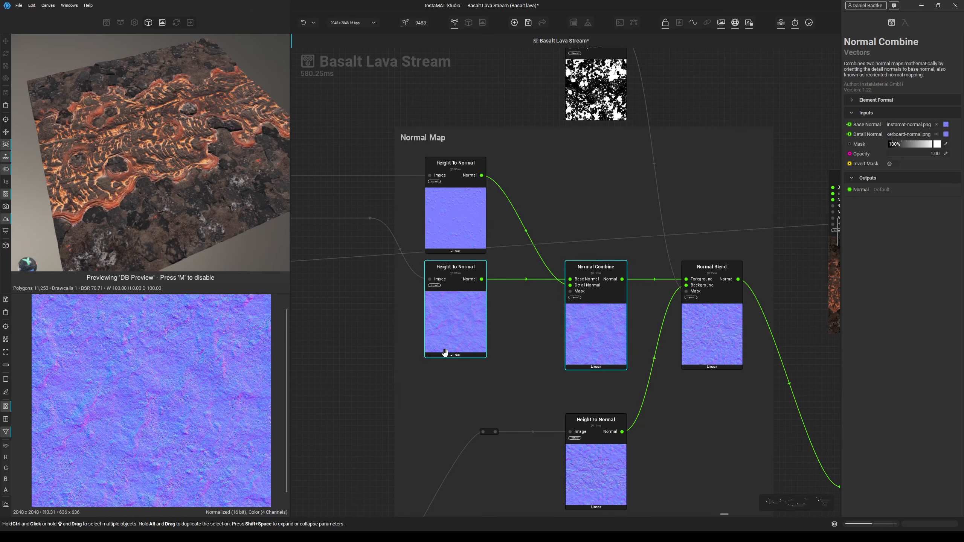
Examine the Maximum Blend mask above the Normal Map group and the Normal Combine and Normal Blend outputs in the 2D view.
middle_drag(489, 330, 412, 372)
click(517, 126)
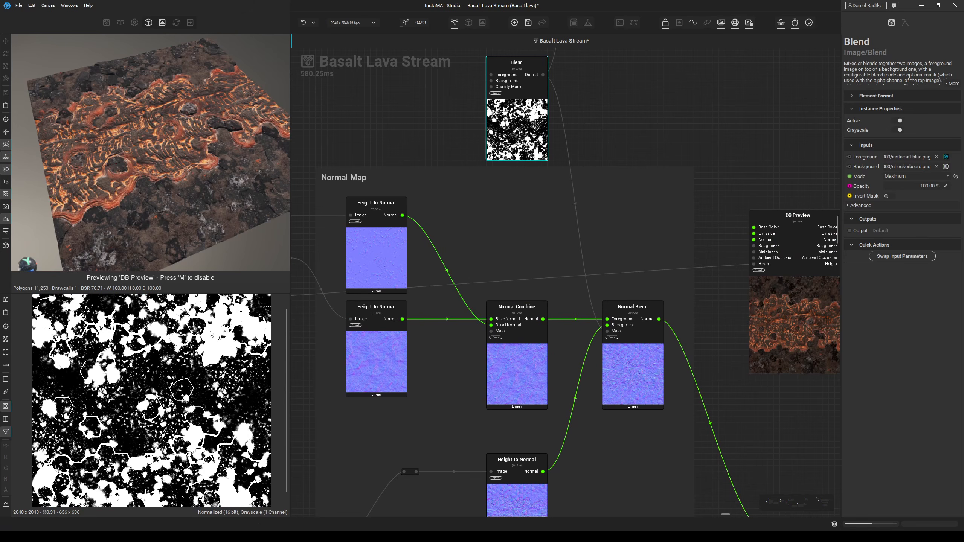
click(520, 366)
click(611, 364)
scroll(209, 368, up, 4)
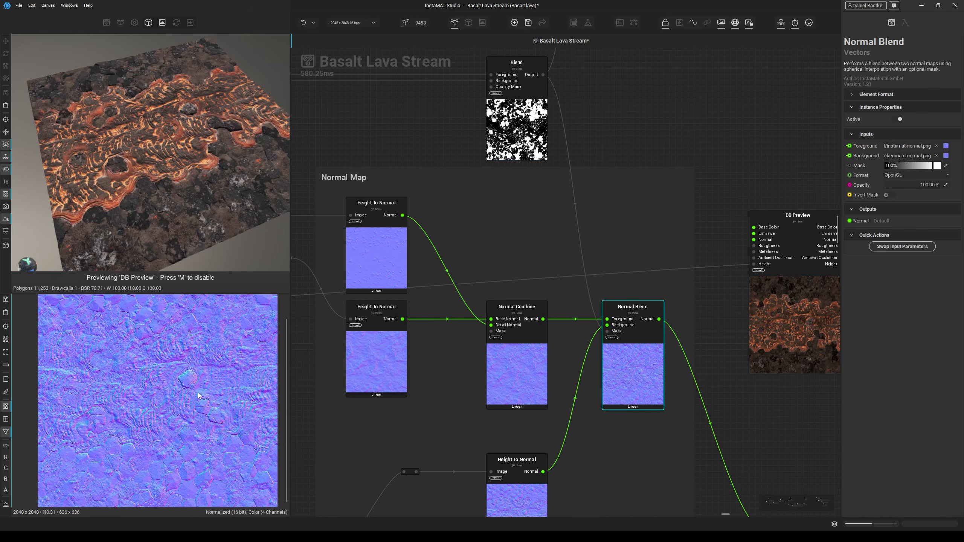
Inspect the normal output of the lowest Height To Normal node, which feeds Normal Blend's Background.
middle_drag(352, 422, 361, 318)
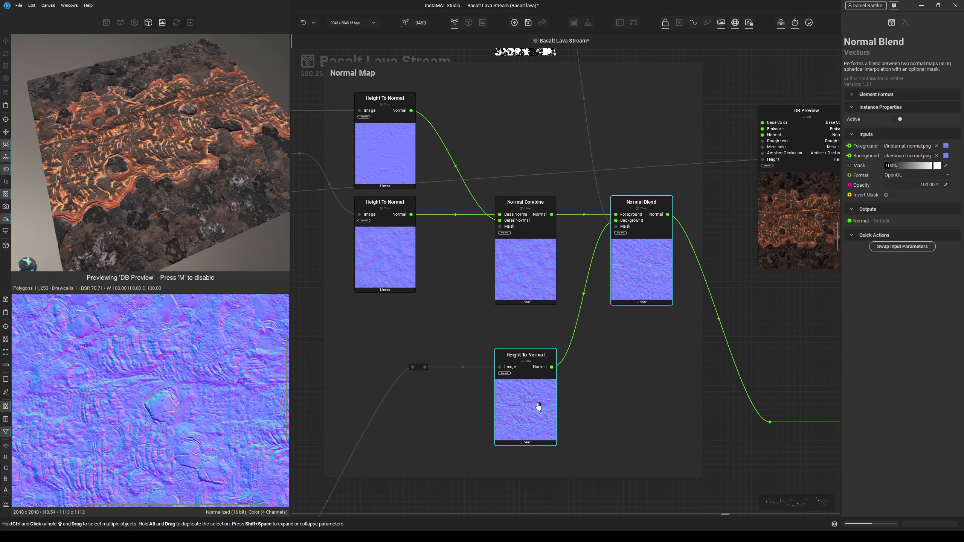
click(538, 406)
middle_drag(199, 357, 210, 410)
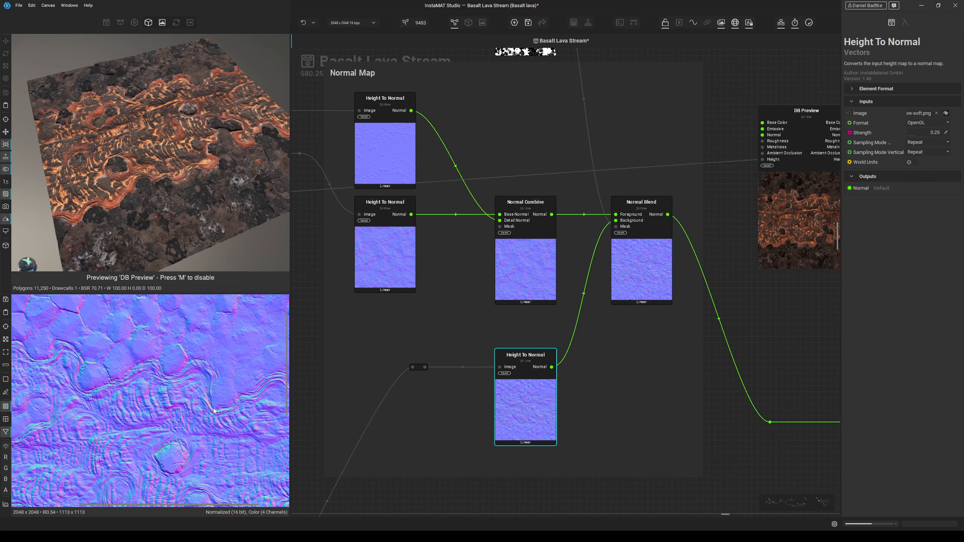
Compare the Normal Blend output with the lowest Height To Normal node's output in the 2D view.
click(629, 270)
click(523, 403)
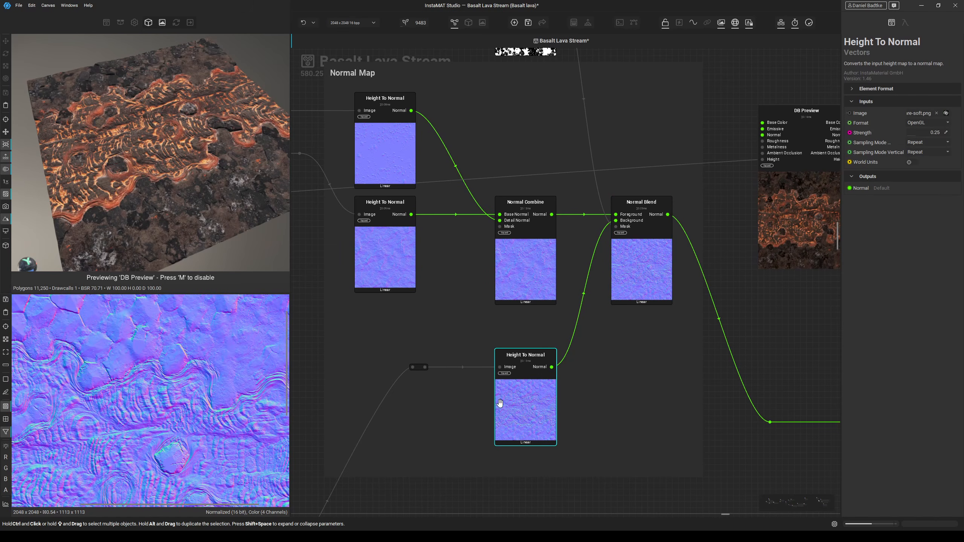
middle_drag(215, 358, 225, 374)
scroll(226, 372, down, 5)
scroll(239, 366, up, 6)
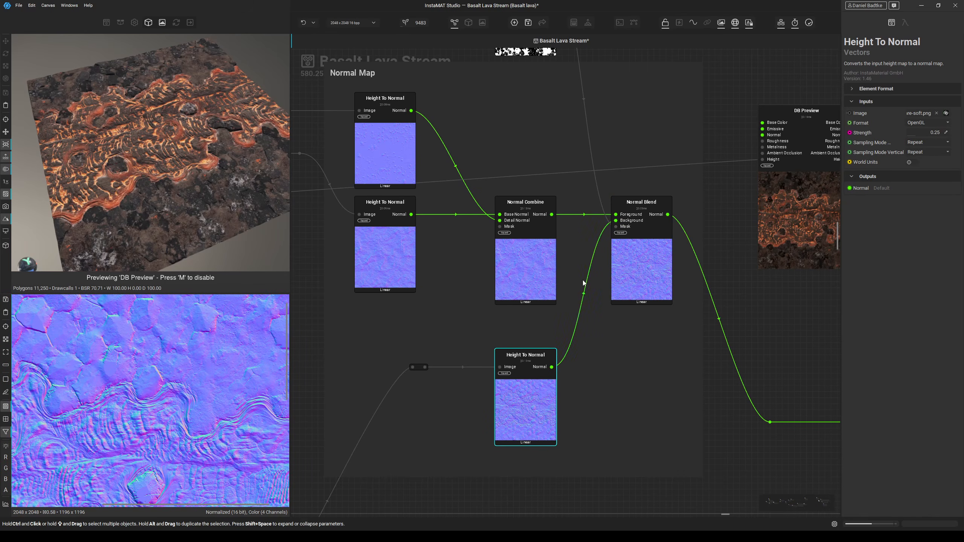
View the Normal Blend output in 2D and examine the lava and rock surface up close in the 3D view.
click(642, 284)
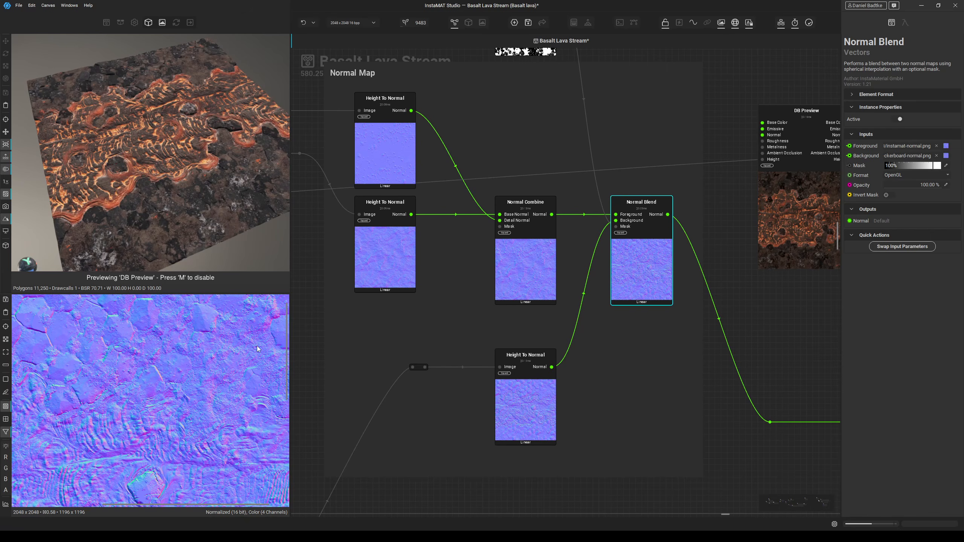
scroll(232, 425, down, 4)
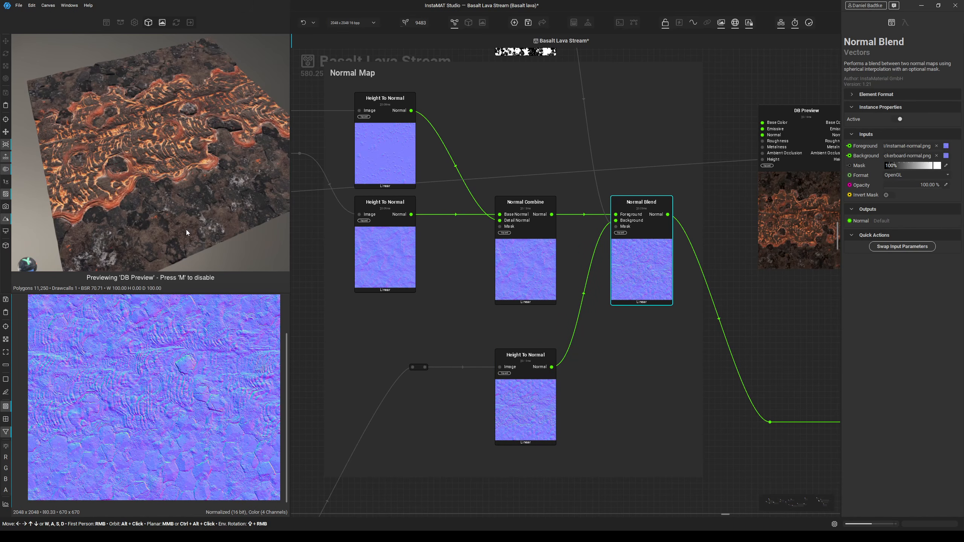
alt+drag(164, 223, 266, 180)
scroll(219, 183, up, 3)
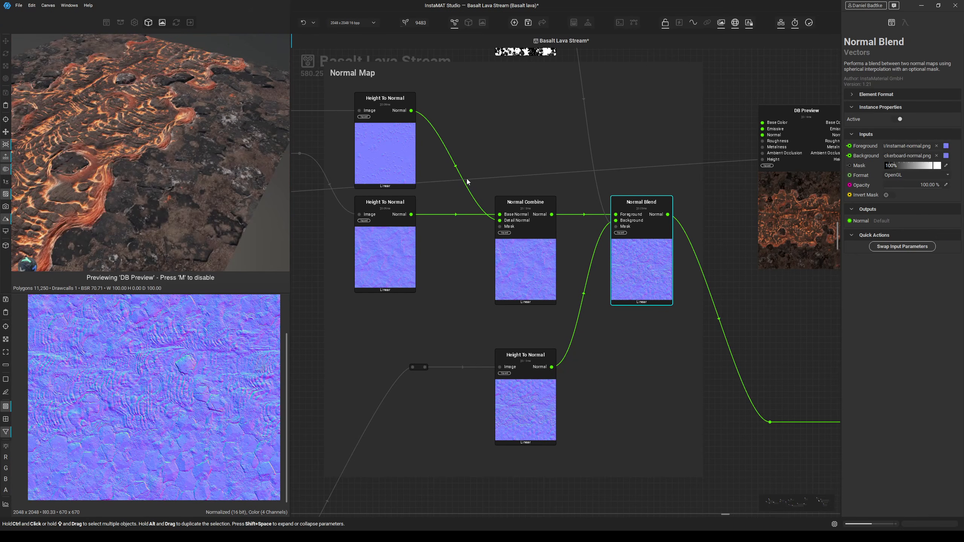
Connect Normal Blend's output to the DB Preview's Normal input and turn off its Normal From Current option.
middle_drag(754, 142, 632, 202)
drag(639, 196, 551, 276)
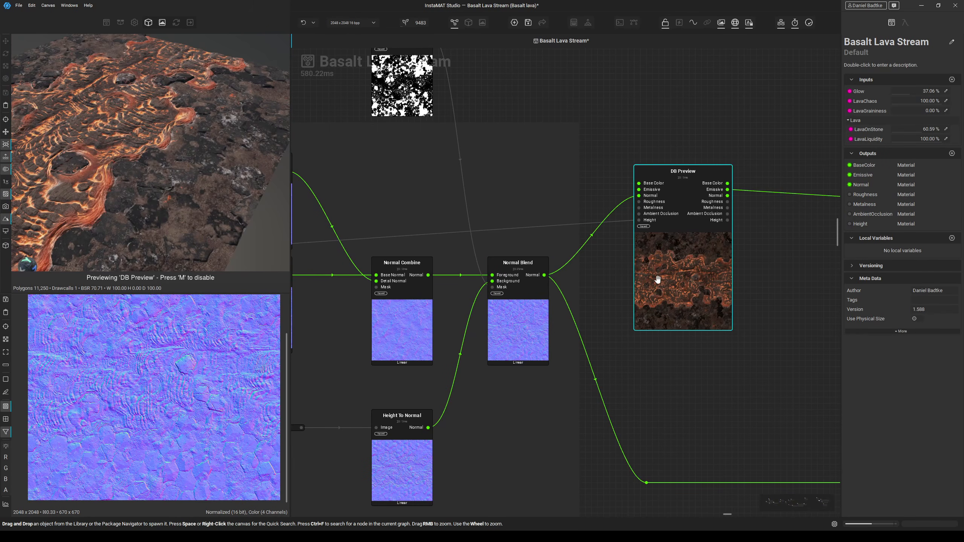
drag(658, 274, 664, 280)
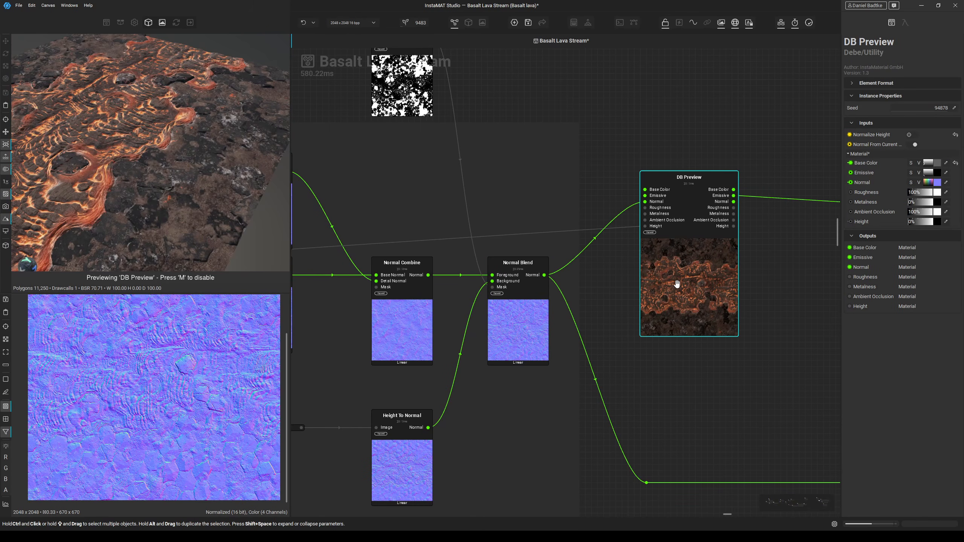
click(911, 145)
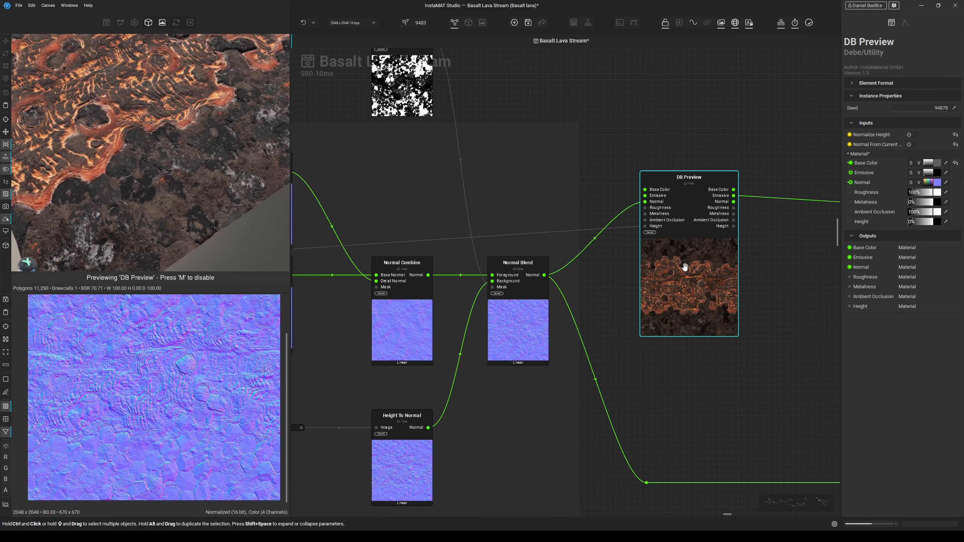
Compare the surface in an enlarged 3D view with Normal From Current on and off, ending with it off, and return to the graph.
click(482, 22)
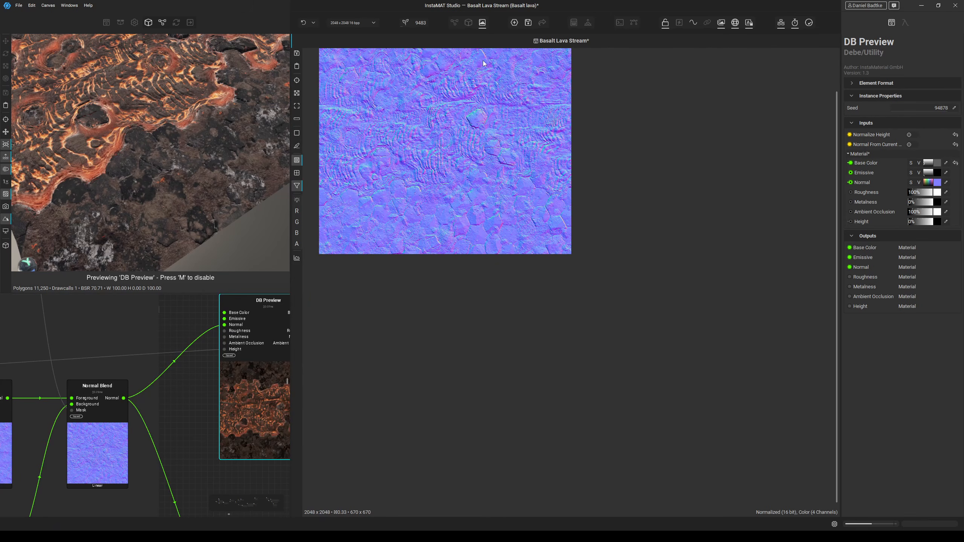
click(468, 22)
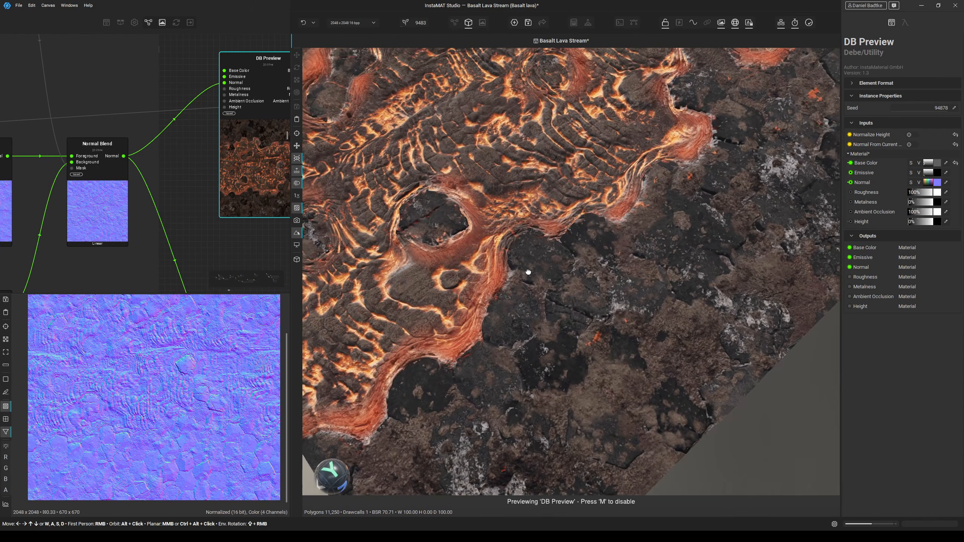
alt+drag(528, 272, 546, 266)
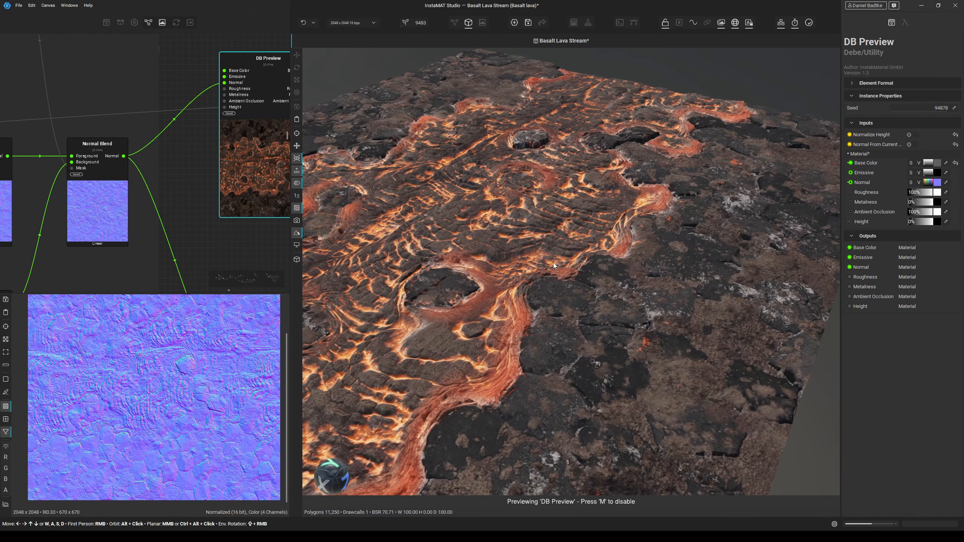
click(912, 145)
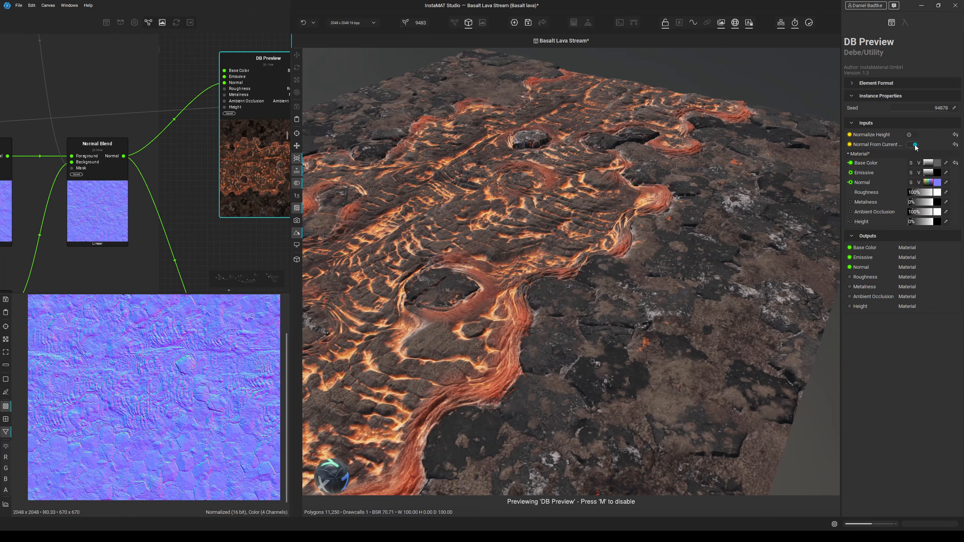
click(914, 145)
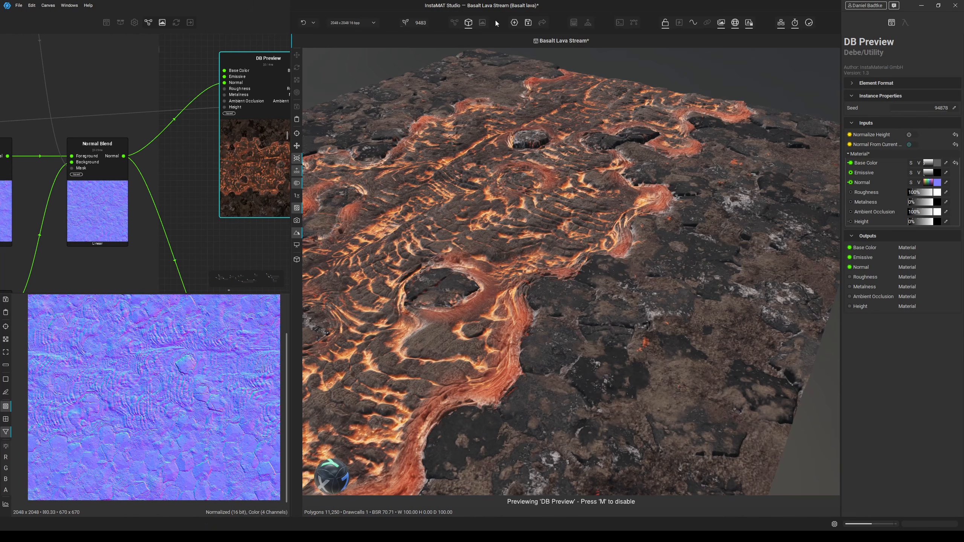
click(454, 22)
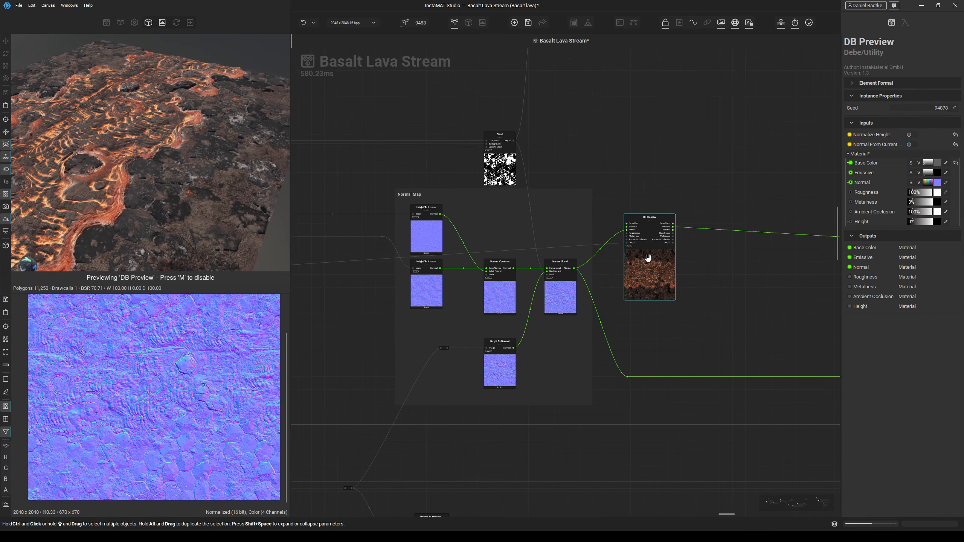
Move the DB Preview node below the Normal Map group and view the Height To Ambient Occlusion output in 2D.
scroll(588, 278, down, 2)
scroll(561, 298, up, 2)
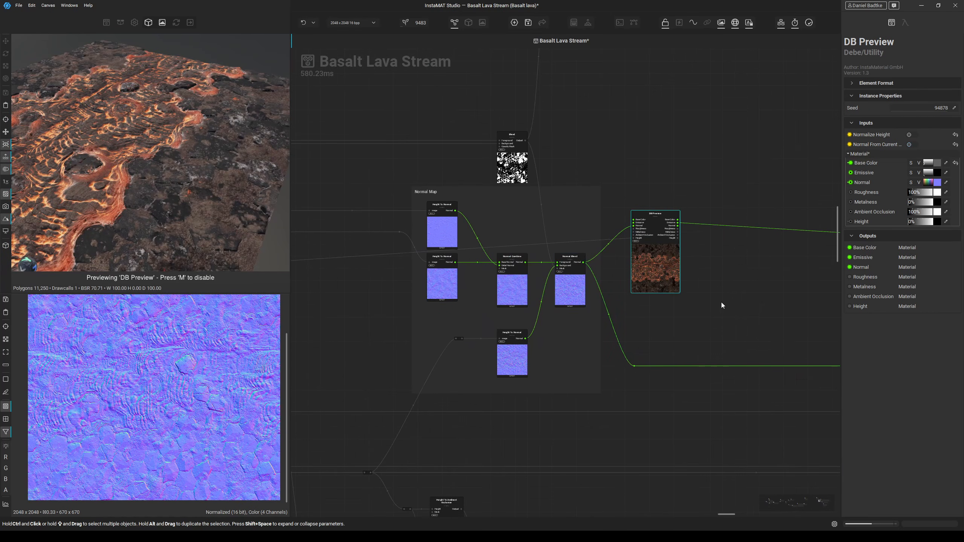
scroll(721, 306, down, 5)
drag(668, 217, 668, 364)
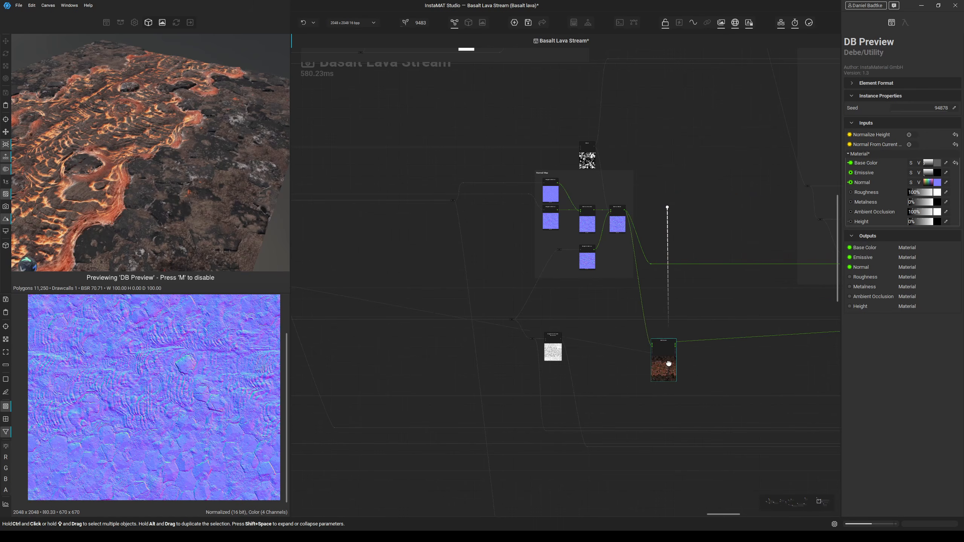
scroll(565, 359, up, 4)
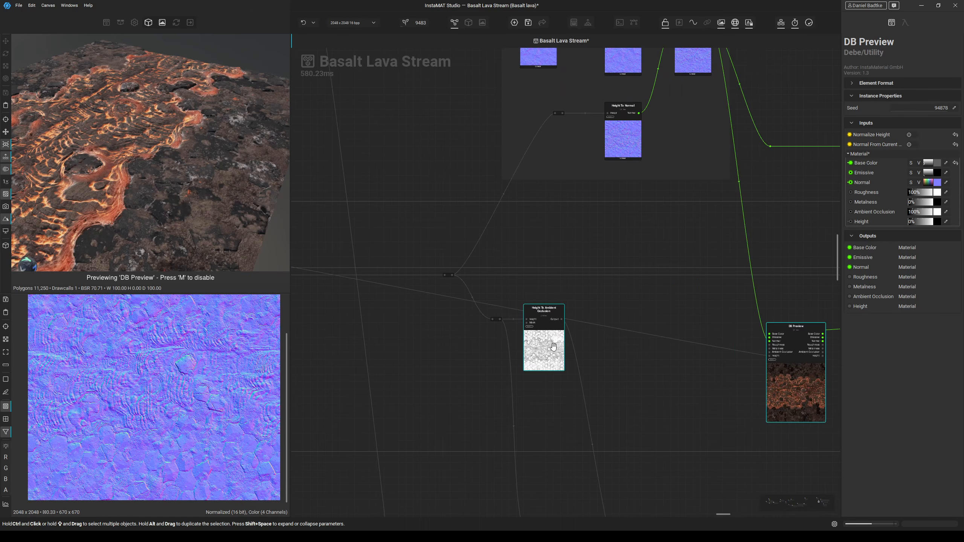
click(552, 345)
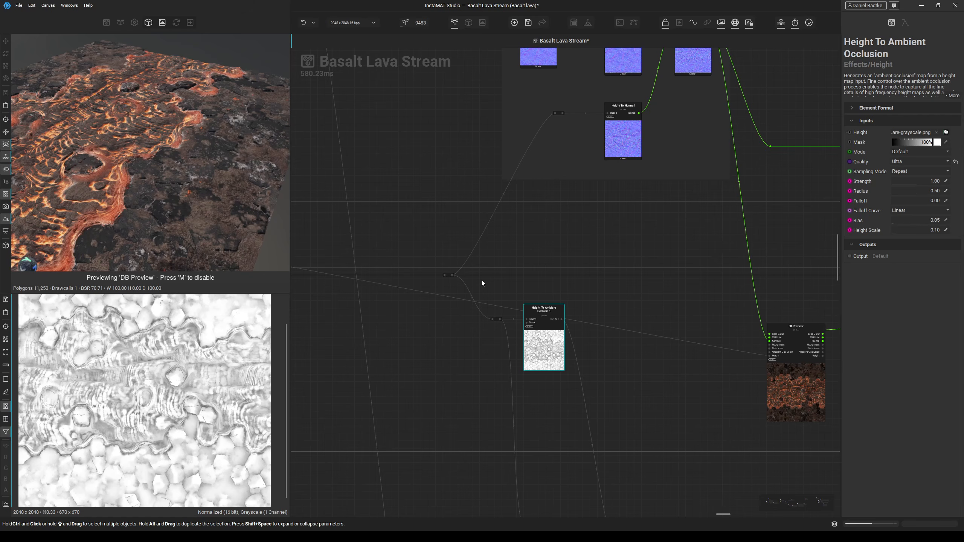
Save the package and move the DB Preview node over to the Roughness group.
key(ctrl+s)
middle_drag(655, 287, 423, 233)
scroll(536, 308, down, 5)
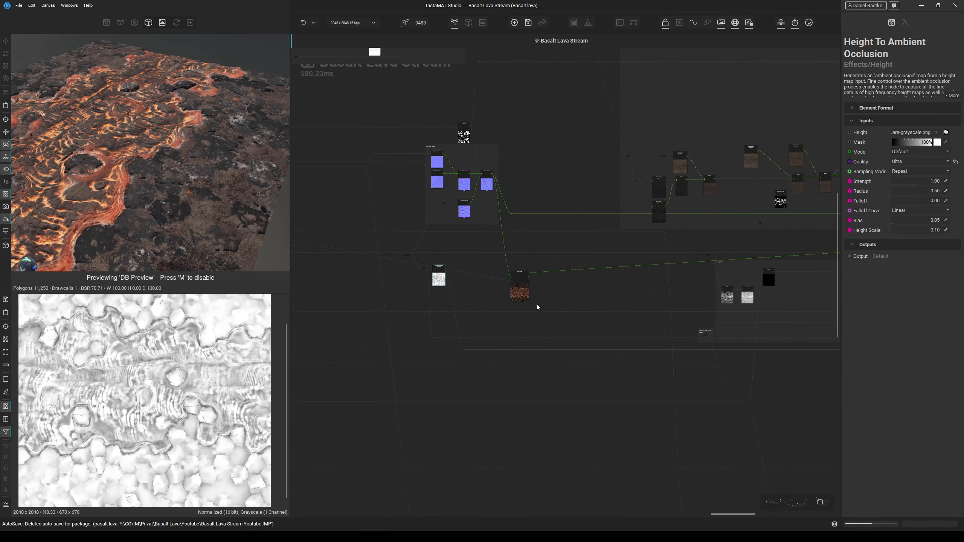
middle_drag(536, 308, 425, 300)
drag(390, 285, 702, 349)
scroll(573, 309, up, 5)
scroll(573, 295, up, 3)
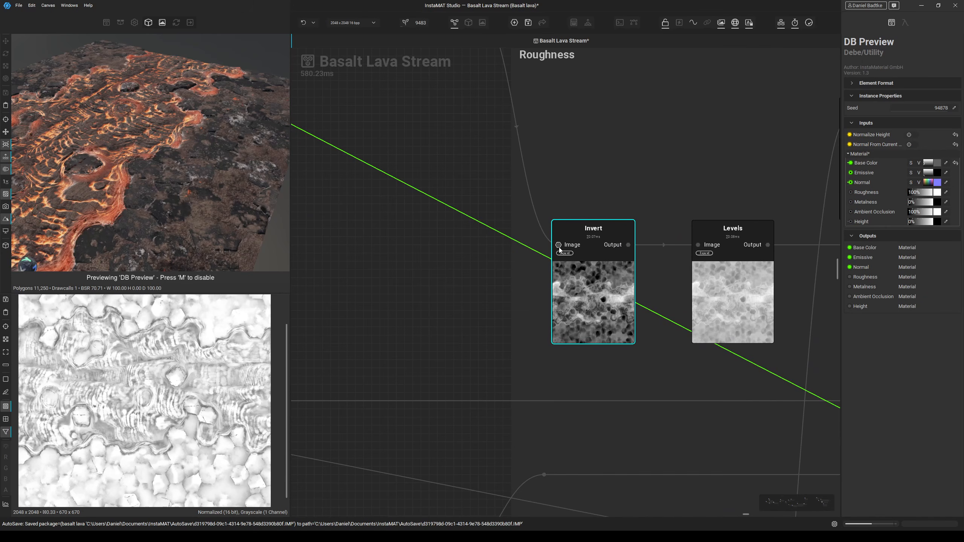
Examine the Roughness group's Invert input and the output of the Levels node that follows it in the 2D view.
click(559, 246)
middle_drag(593, 297, 379, 338)
ctrl+click(531, 324)
click(530, 324)
scroll(196, 366, down, 2)
scroll(563, 342, down, 3)
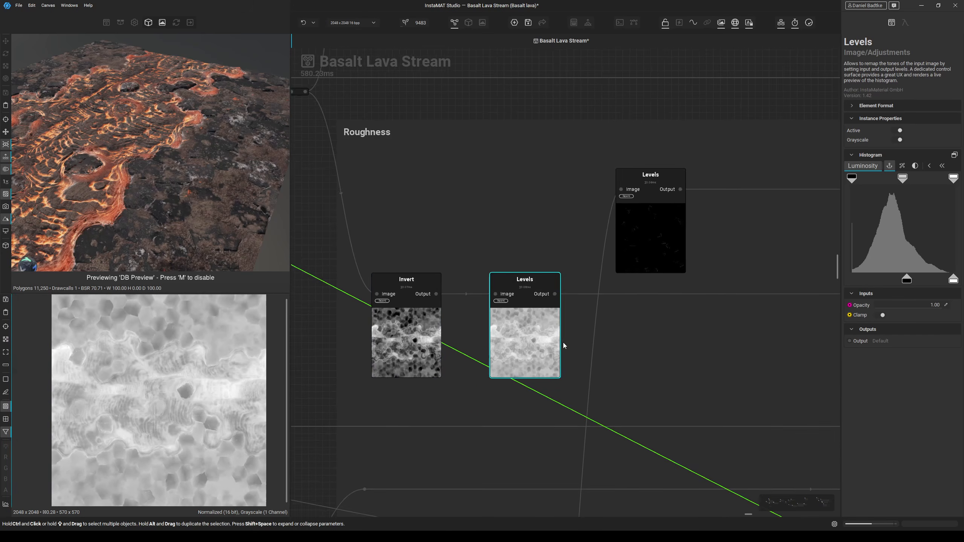
middle_drag(457, 315, 564, 327)
ctrl+click(446, 291)
scroll(442, 289, up, 3)
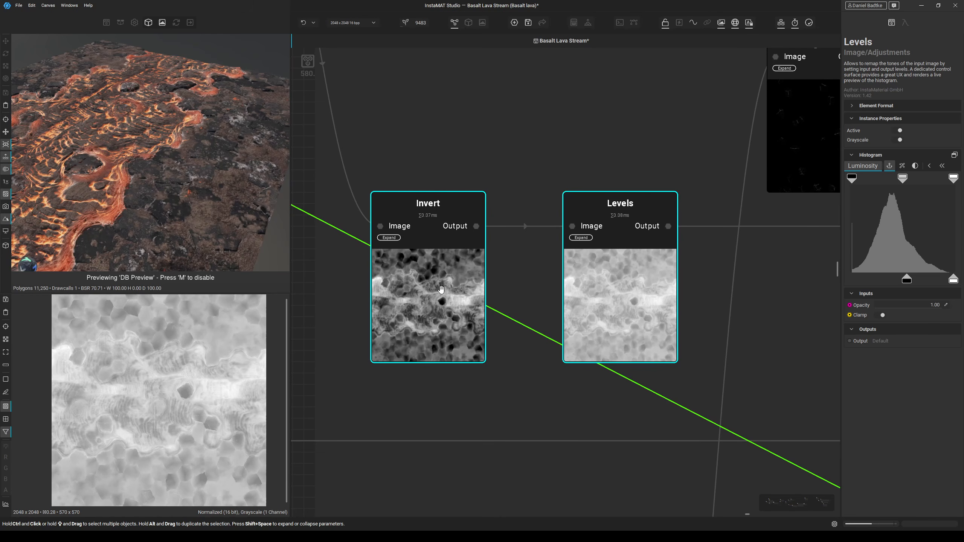
click(644, 299)
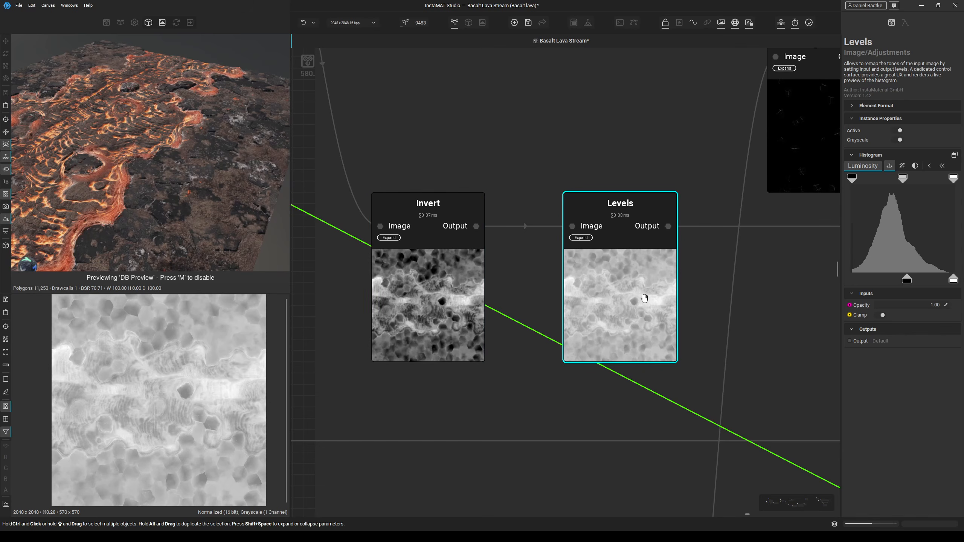
Connect the output of the Levels node after Invert to the DB Preview's Roughness input and check the material in 3D.
scroll(500, 304, down, 5)
middle_drag(643, 299, 360, 233)
scroll(550, 337, down, 1)
click(656, 430)
scroll(656, 430, up, 2)
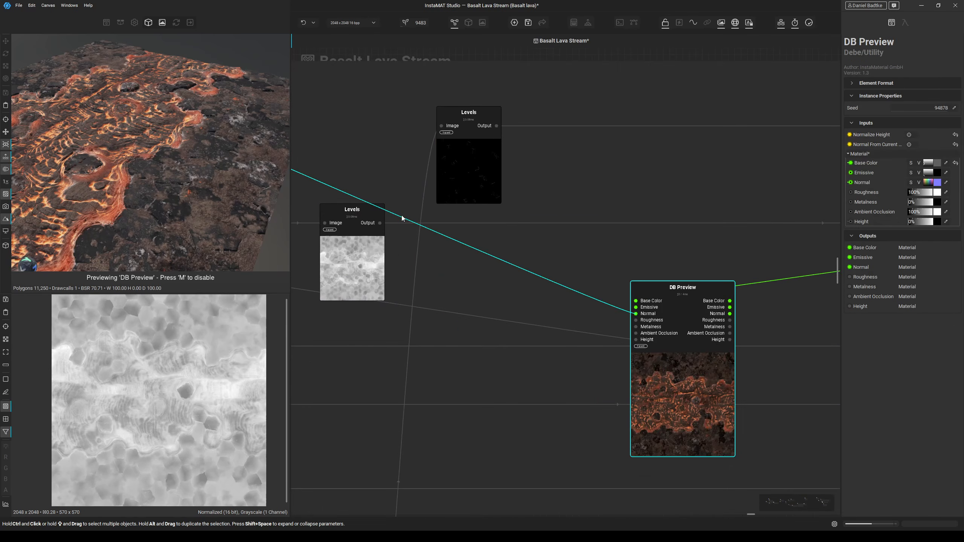
drag(379, 223, 635, 321)
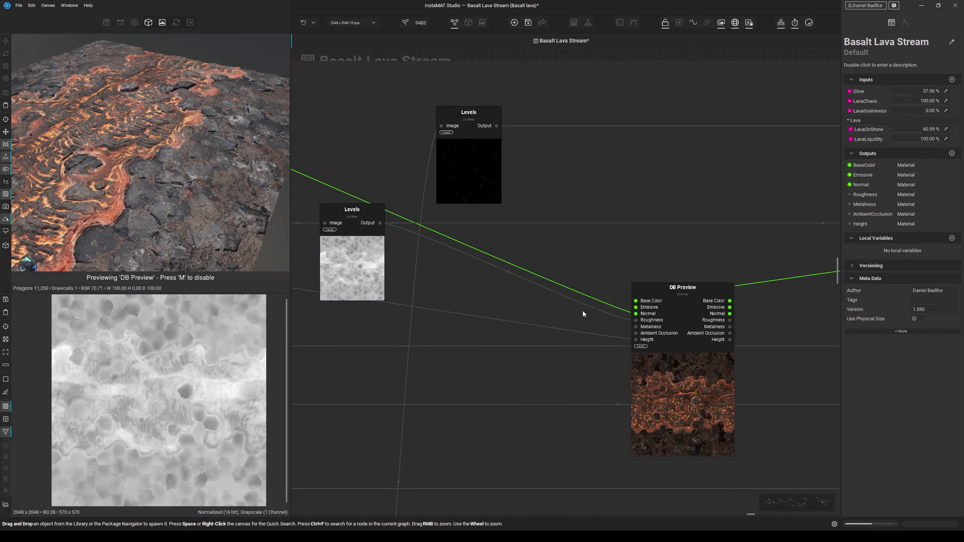
alt+drag(183, 183, 228, 207)
scroll(535, 214, down, 3)
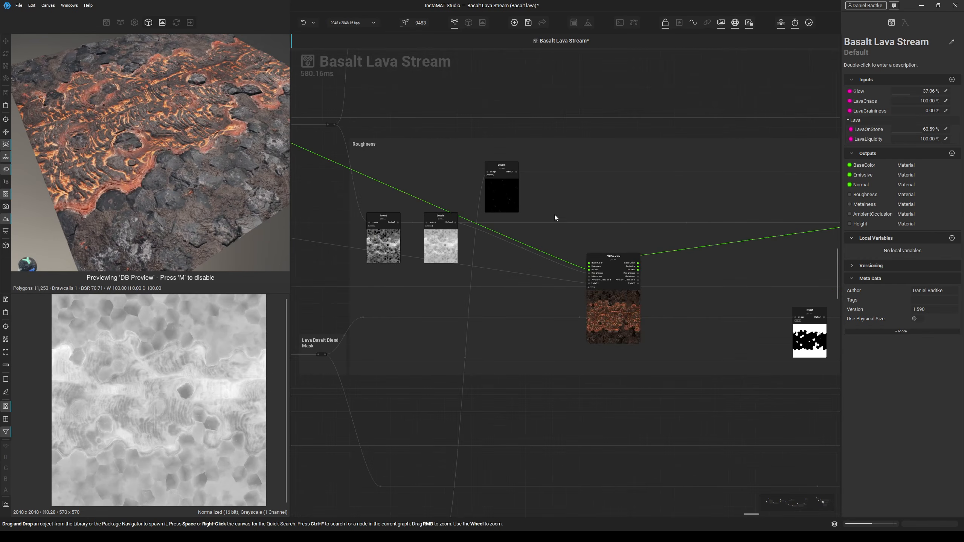
Move the DB Preview node along the Roughness group to the two Blend nodes.
middle_drag(618, 290, 420, 259)
scroll(423, 259, down, 2)
drag(424, 259, 719, 193)
scroll(670, 199, up, 3)
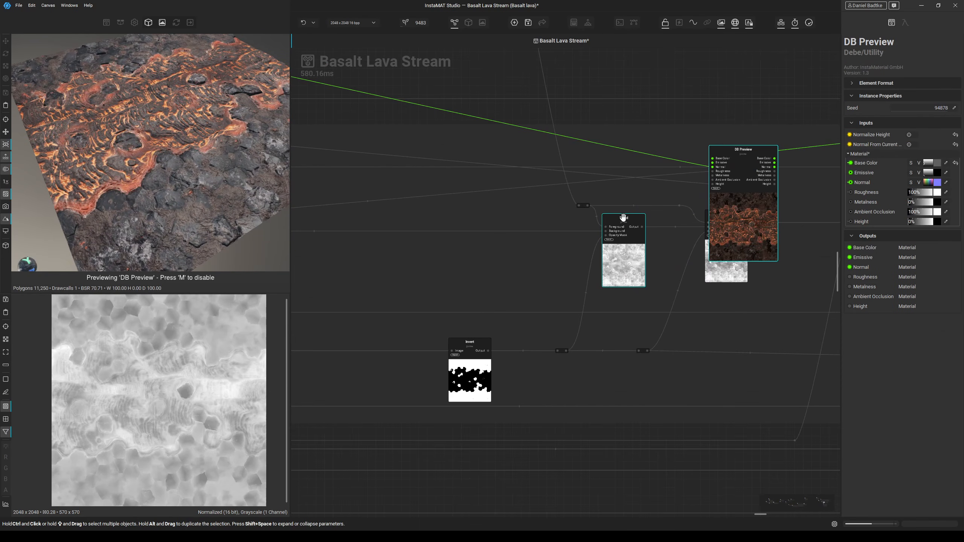
Inspect the first roughness Blend node's Foreground texture, Add blend settings and output in the 2D view.
click(606, 229)
scroll(607, 229, up, 2)
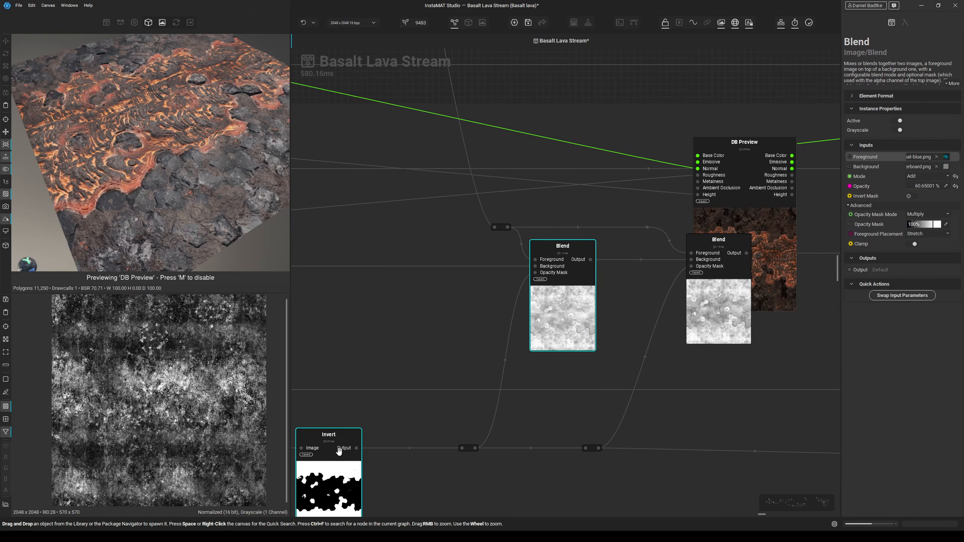
middle_drag(642, 255, 618, 274)
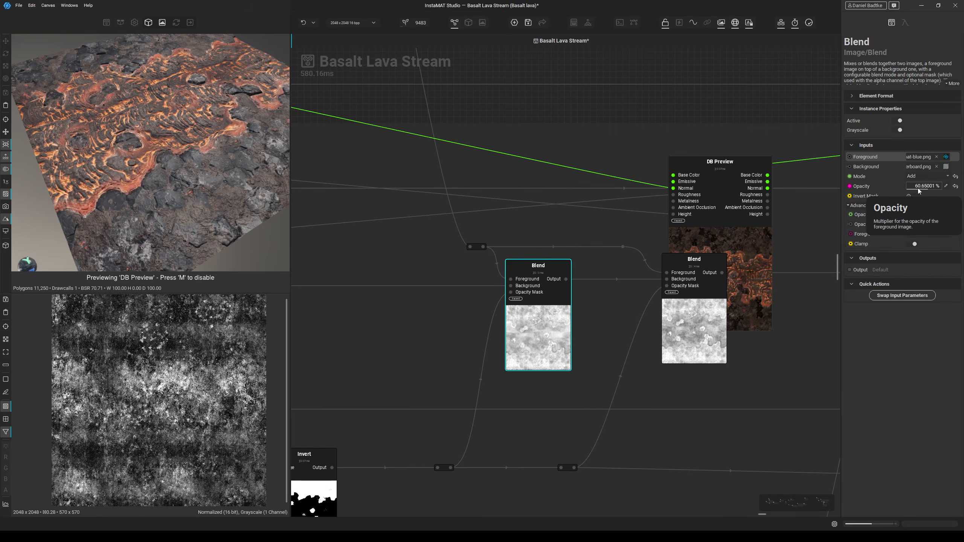
click(559, 326)
scroll(165, 357, up, 3)
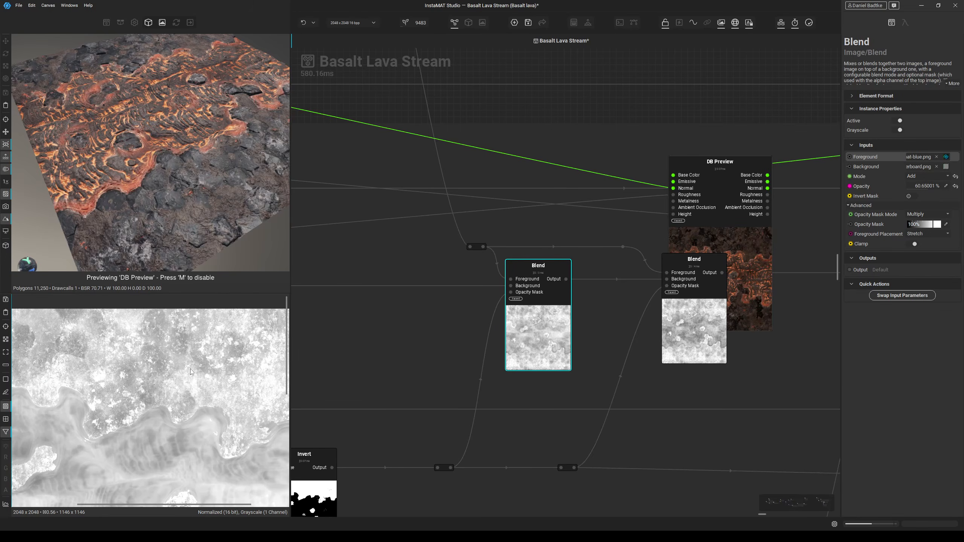
Connect the first Blend node's output to the DB Preview's Roughness input and check the surface in the 3D view.
drag(566, 279, 673, 194)
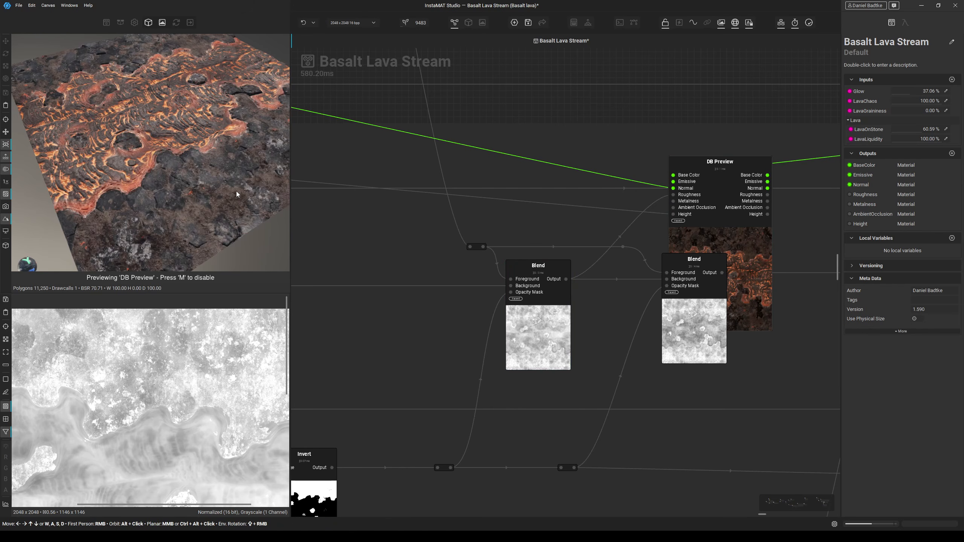
middle_drag(236, 191, 199, 197)
scroll(199, 196, up, 3)
scroll(197, 196, down, 3)
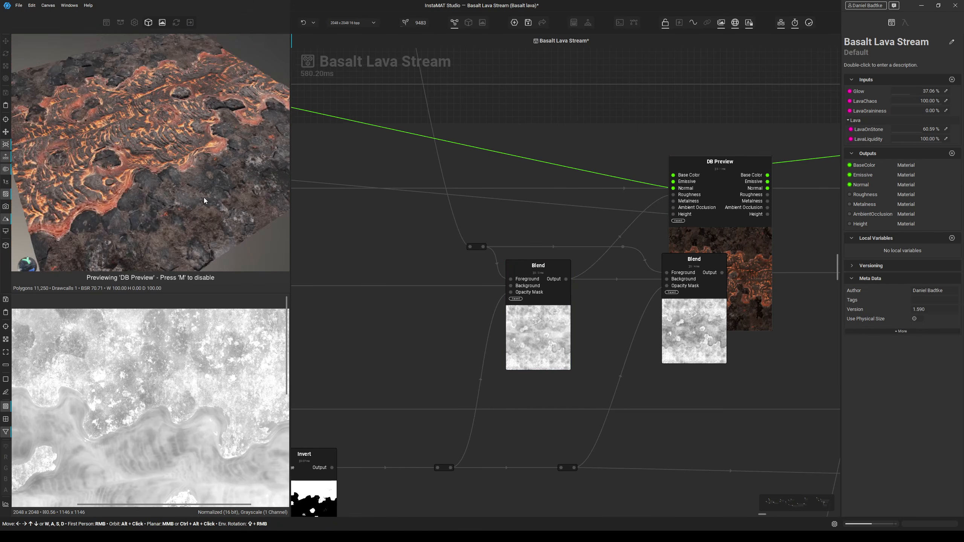
Move the DB Preview node clear of the second roughness Blend and view that Blend's Opacity Mask and Foreground inputs.
scroll(484, 234, down, 1)
middle_drag(506, 253, 370, 262)
drag(583, 260, 661, 254)
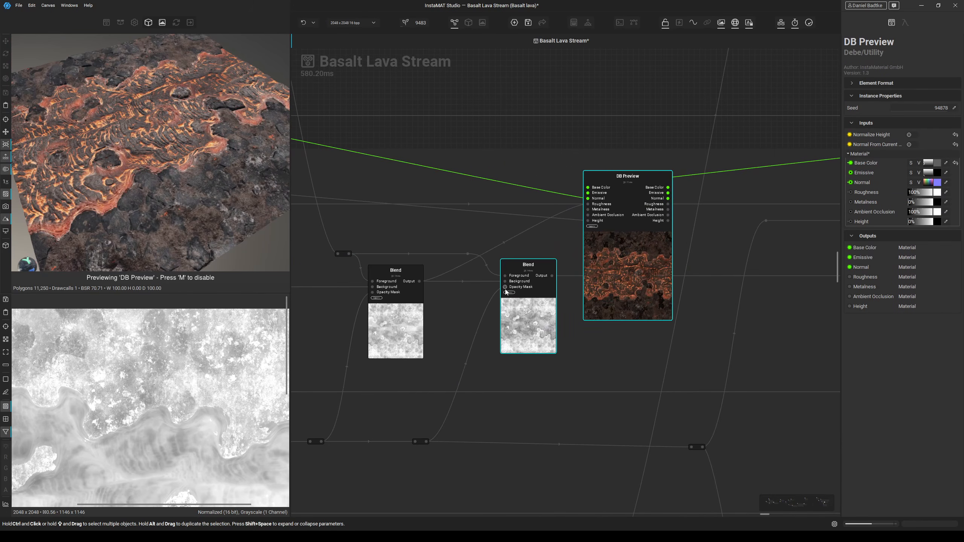
click(506, 291)
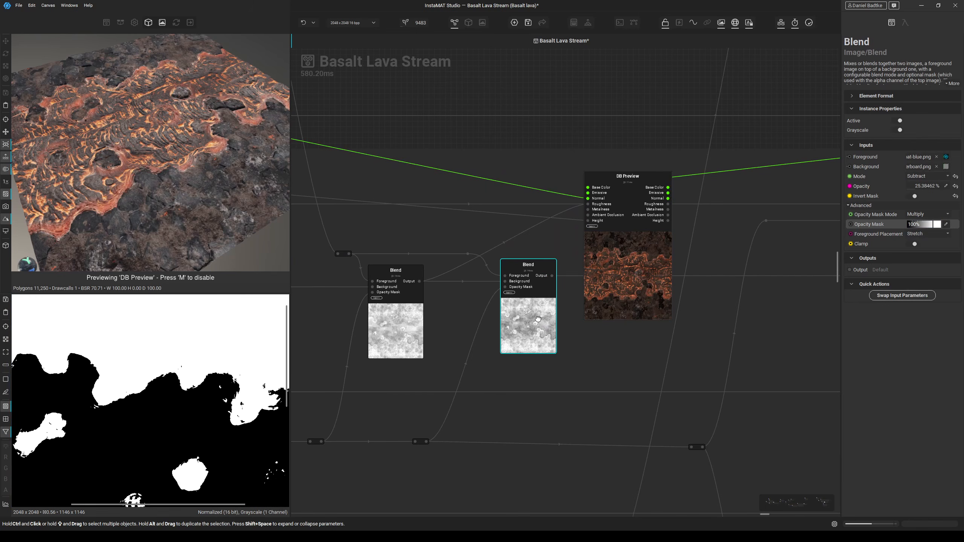
click(504, 275)
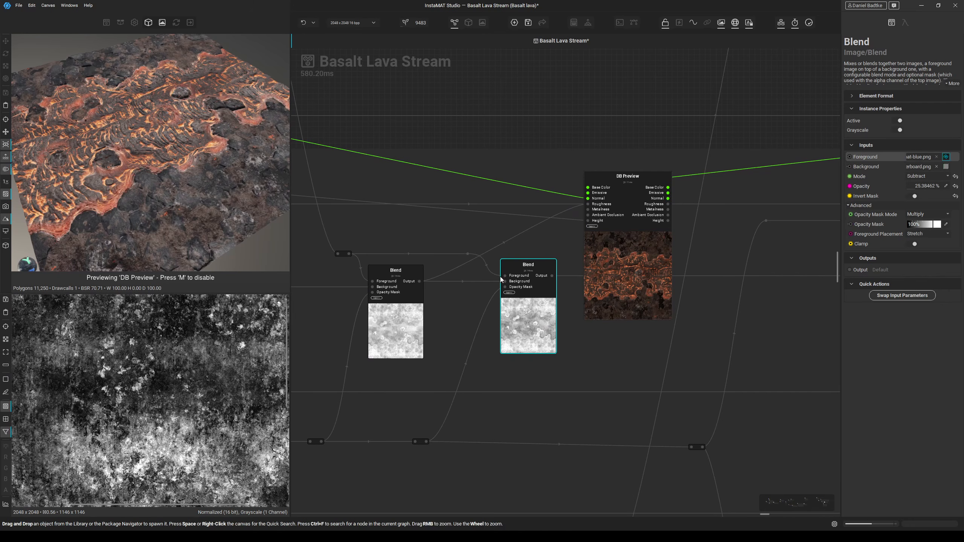
View the second roughness Blend's output, connect it to the DB Preview's Roughness input and check the surface in the 3D view.
click(537, 319)
middle_drag(219, 388, 233, 345)
scroll(184, 374, up, 1)
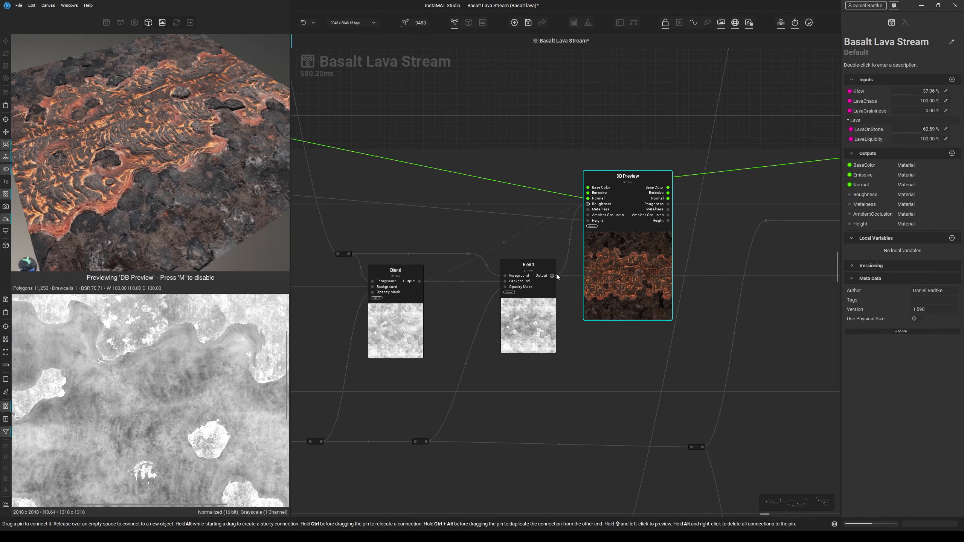
drag(556, 274, 552, 275)
middle_drag(177, 178, 197, 202)
Move the DB Preview node along the graph to just above the next cluster of roughness Blend nodes.
scroll(578, 257, down, 2)
middle_drag(577, 256, 431, 266)
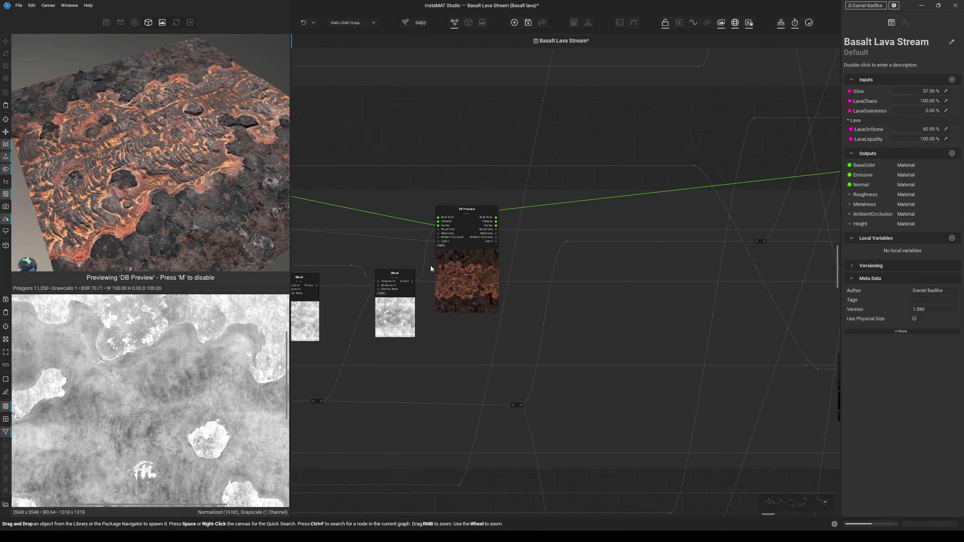
scroll(466, 277, down, 2)
drag(477, 275, 736, 198)
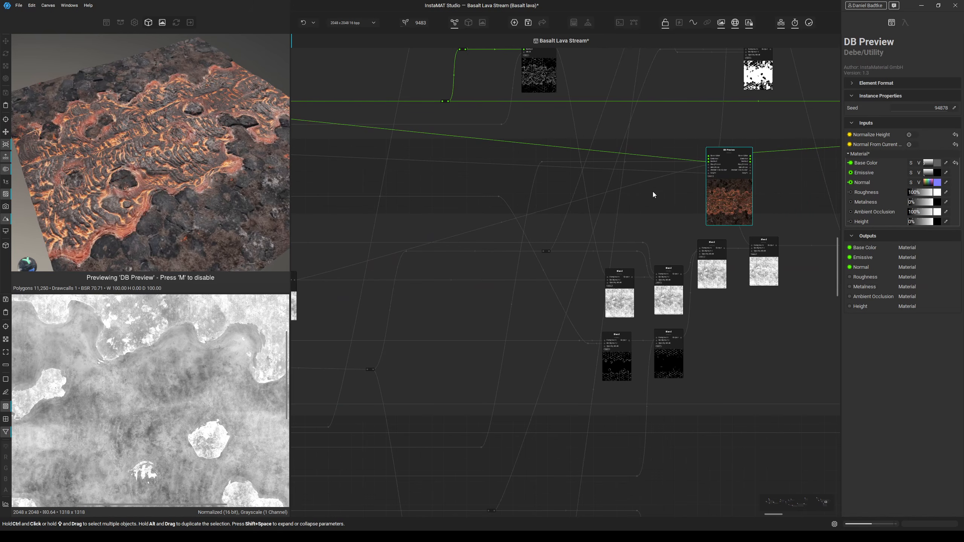
Examine the DB Dust node's output and the Add-mode Blend that starts the next roughness cluster in the 2D view.
middle_drag(653, 192, 612, 264)
scroll(495, 162, up, 4)
middle_drag(495, 162, 502, 180)
click(514, 160)
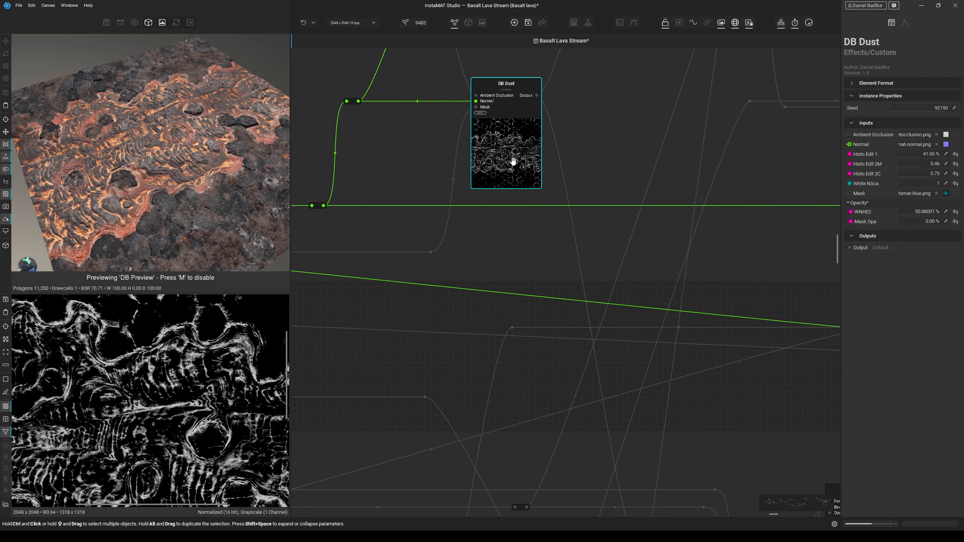
middle_drag(540, 374, 550, 260)
scroll(550, 260, down, 2)
click(562, 385)
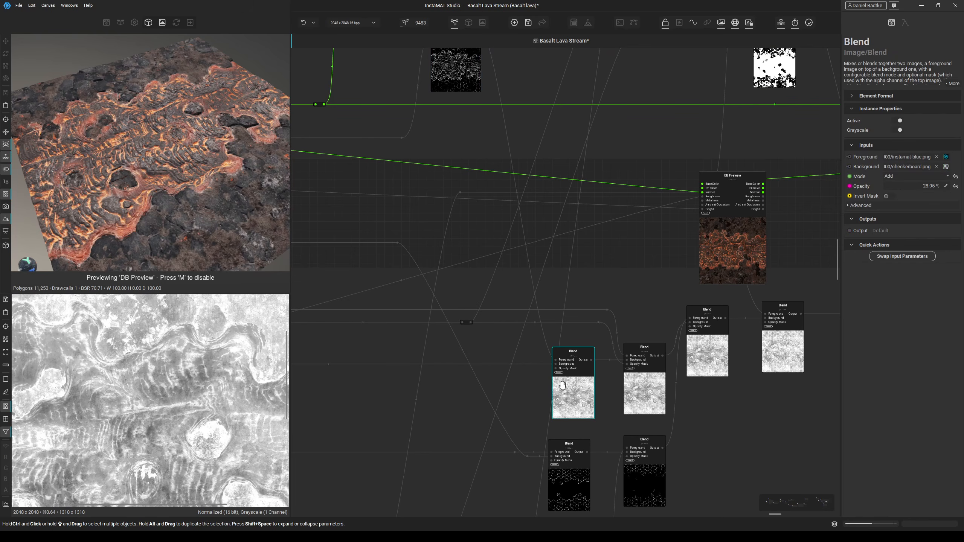
Connect the Add-mode dust Blend's output to the DB Preview's Roughness input and check the surface in the 3D view.
drag(582, 360, 631, 315)
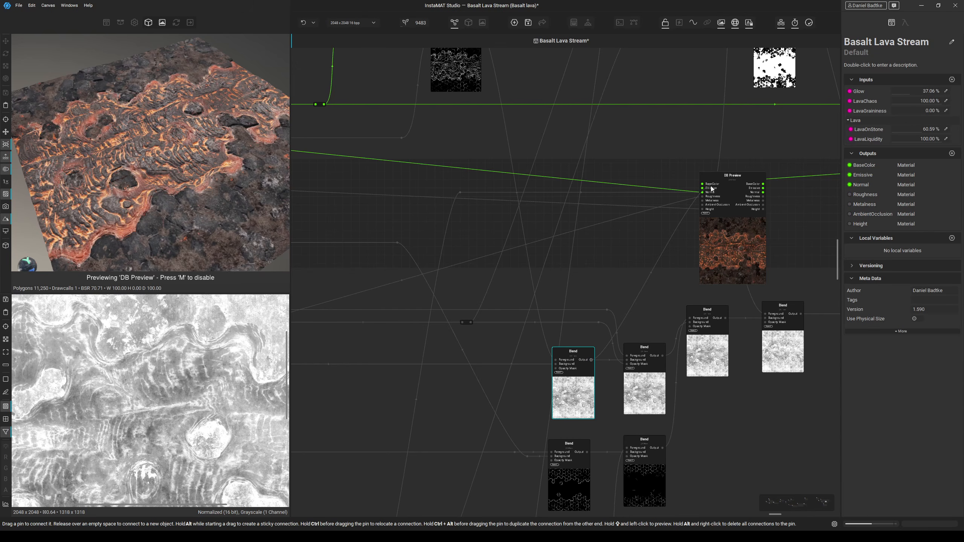
drag(712, 188, 706, 198)
drag(241, 191, 232, 190)
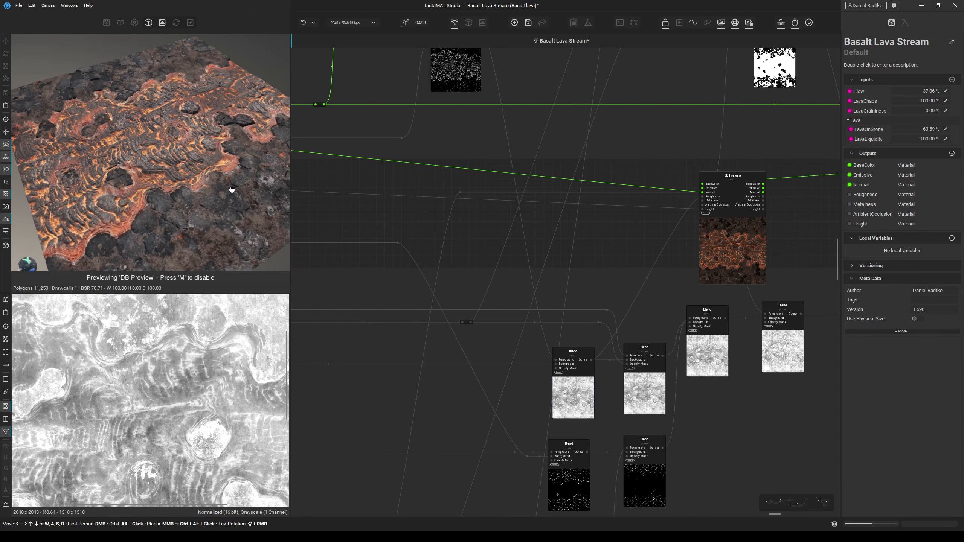
View the crack texture in the following Add-mode Blend's Foreground input and move the DB Preview node further along the chain.
middle_drag(221, 311, 198, 350)
middle_drag(551, 338, 446, 291)
shift+click(526, 311)
middle_drag(184, 344, 190, 355)
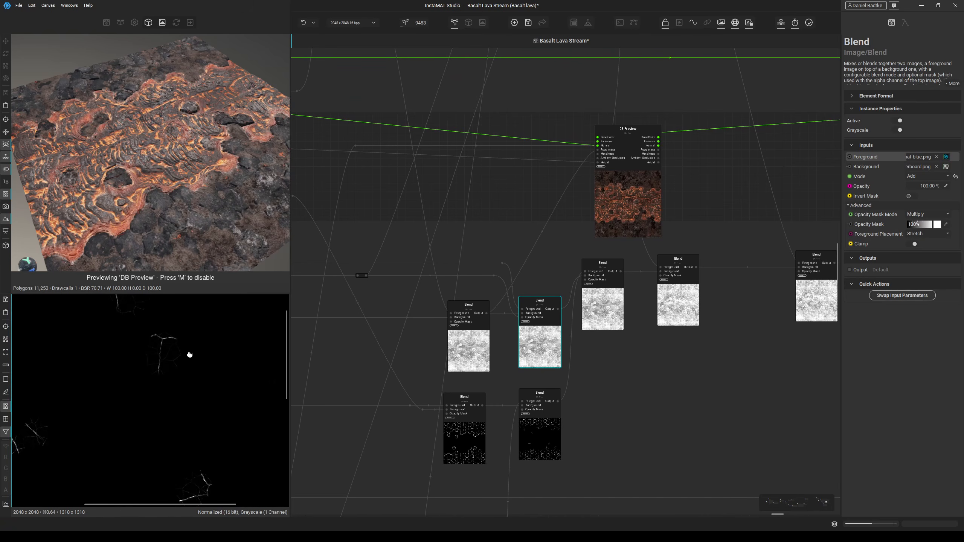
drag(622, 194, 670, 210)
click(609, 218)
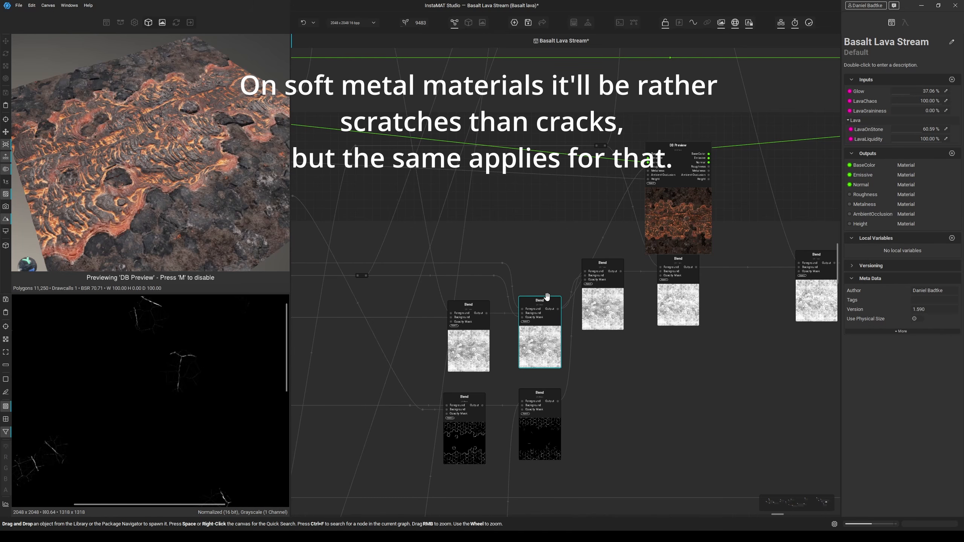
Compare the crack Blend's Opacity Mask and Foreground inputs in the 2D view.
scroll(540, 313, down, 5)
scroll(535, 313, up, 6)
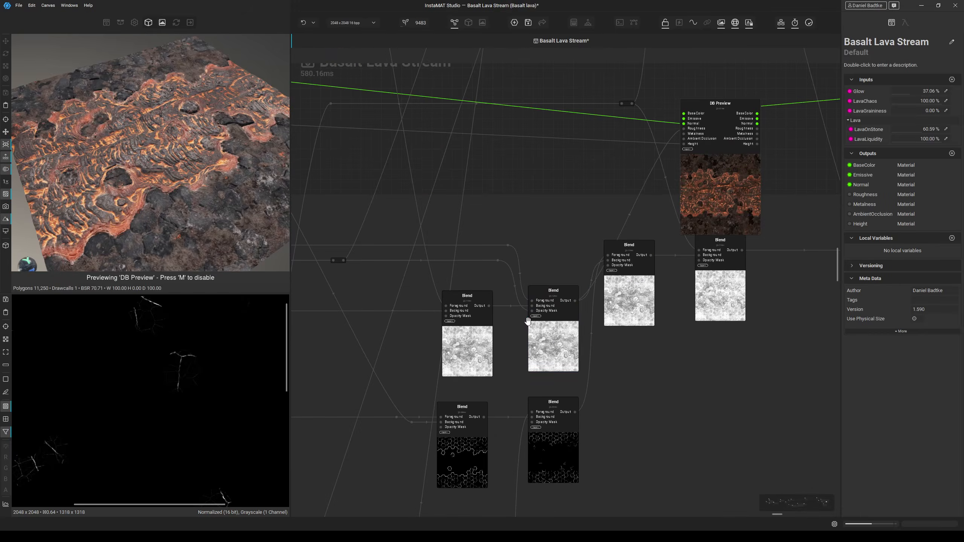
click(531, 310)
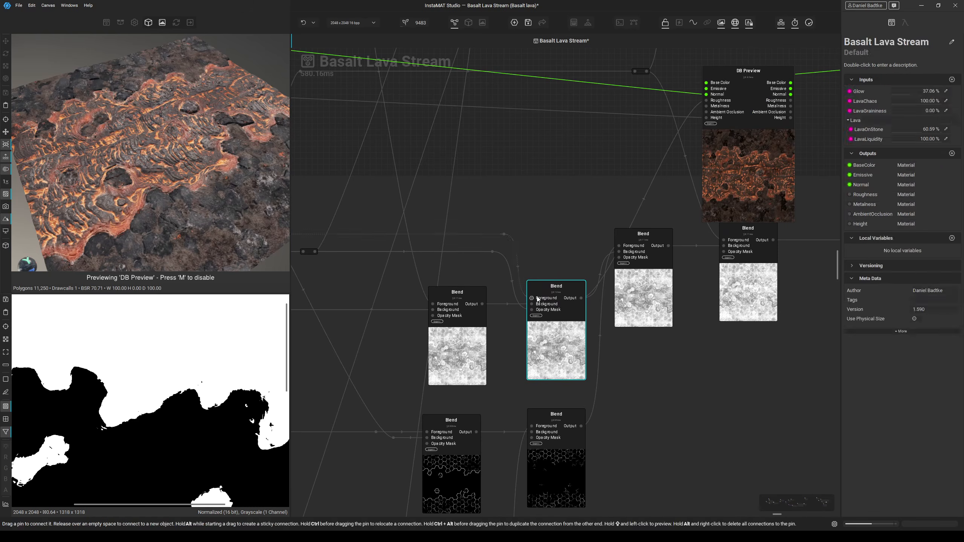
click(531, 298)
Trace the crack Blend's Foreground connection back to the Levels node at the start of the Roughness group and view its cracks texture.
scroll(525, 243, down, 5)
scroll(498, 237, up, 5)
middle_drag(497, 237, 613, 248)
click(614, 249)
scroll(599, 265, down, 5)
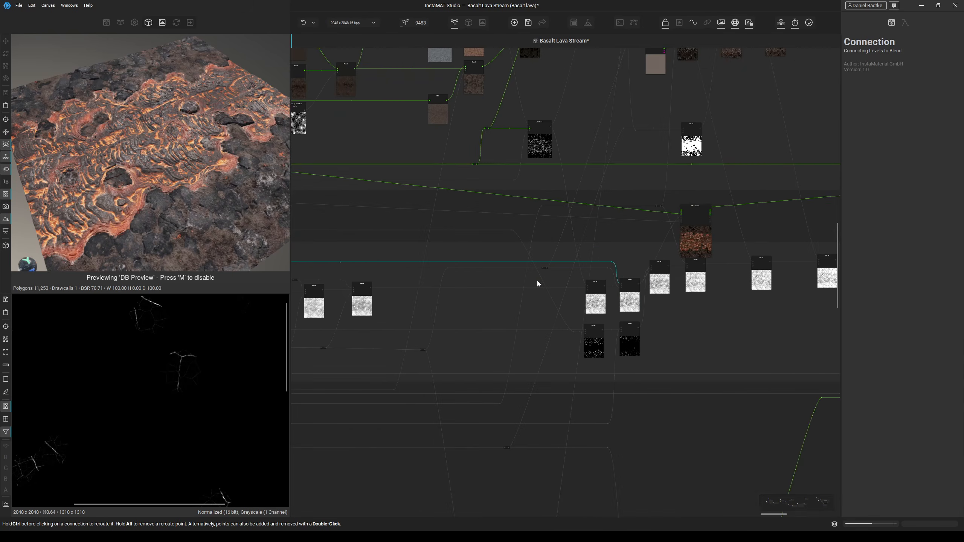
middle_drag(421, 289, 732, 299)
scroll(732, 300, up, 3)
scroll(740, 304, up, 3)
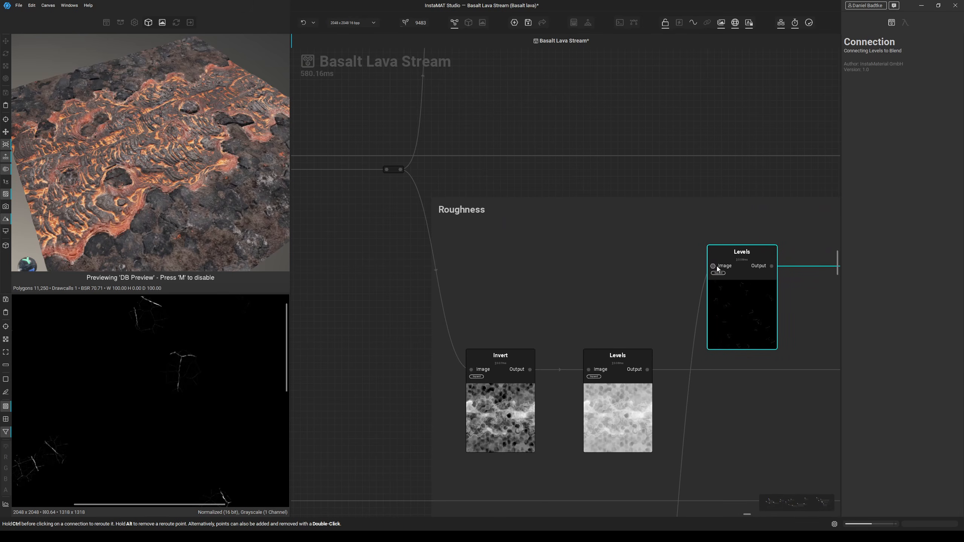
click(719, 277)
Trace the Levels node's Image connection back through the graph to the Blend in the Cracks minus Lava group.
middle_drag(673, 426, 660, 306)
click(665, 337)
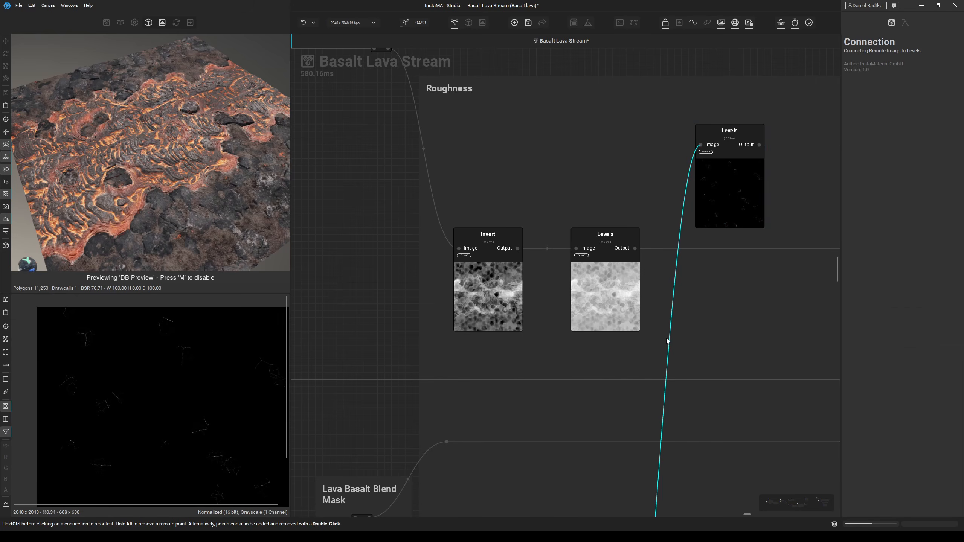
scroll(665, 338, down, 4)
middle_drag(605, 344, 645, 118)
middle_drag(504, 370, 635, 371)
click(584, 364)
scroll(580, 366, down, 4)
middle_drag(402, 365, 757, 370)
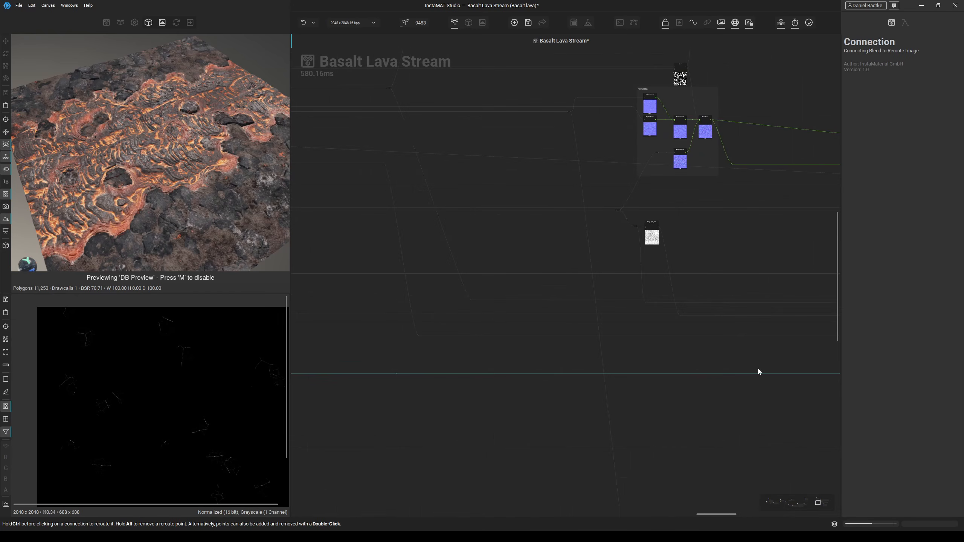
middle_drag(399, 322, 721, 338)
middle_drag(482, 336, 835, 333)
middle_drag(356, 316, 507, 404)
scroll(734, 345, up, 3)
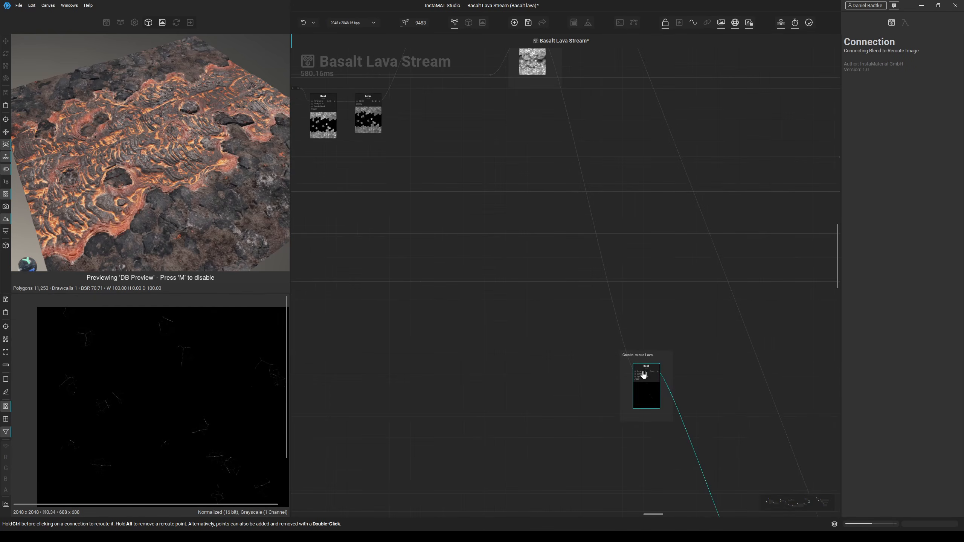
scroll(645, 372, up, 5)
scroll(629, 396, down, 5)
middle_drag(628, 396, 579, 263)
scroll(627, 357, up, 3)
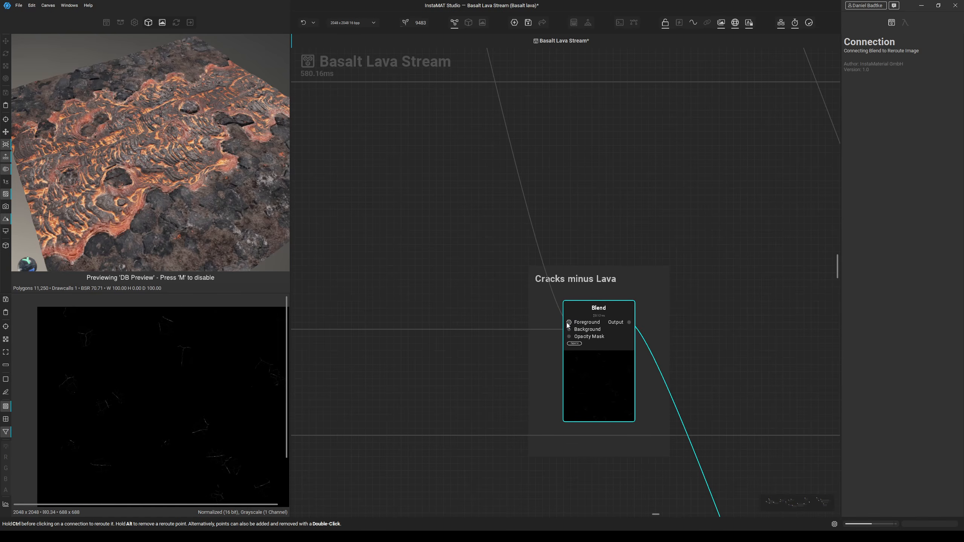
Compare the Cracks minus Lava Blend's output with its Foreground mask and Background texture in the 2D view.
click(572, 329)
click(627, 323)
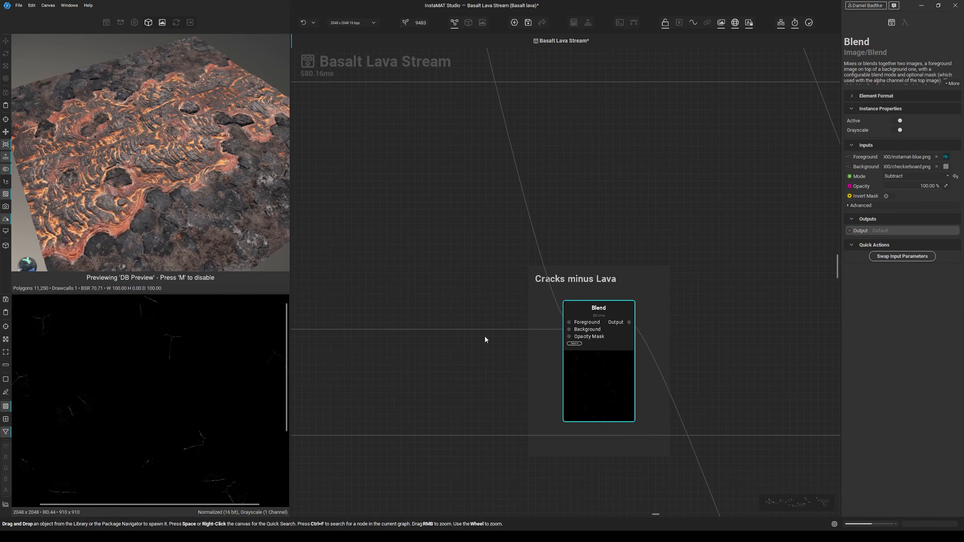
click(568, 324)
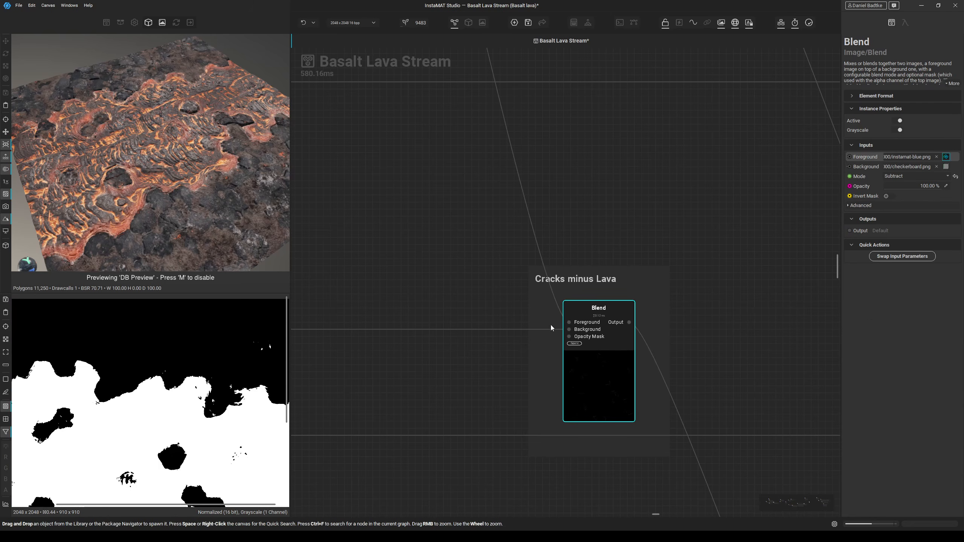
middle_drag(182, 425, 181, 400)
click(629, 323)
click(629, 323)
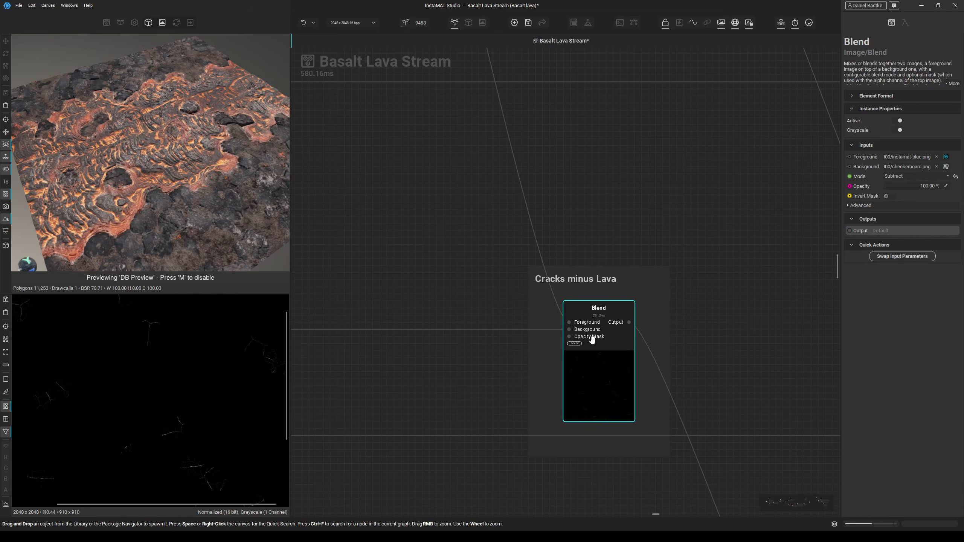
click(572, 330)
Trace the Cracks minus Lava Background connection to the Cracks - Lava on Stone Blend and examine that Blend's output and inputs.
scroll(383, 346, down, 3)
click(381, 343)
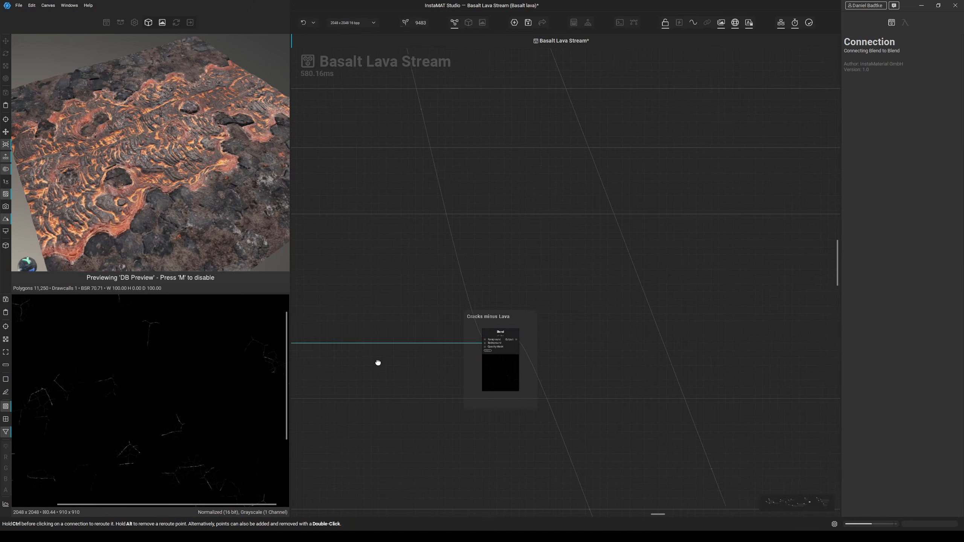
middle_drag(311, 341, 825, 332)
middle_drag(304, 322, 826, 321)
middle_drag(307, 305, 825, 311)
middle_drag(307, 308, 825, 303)
middle_drag(414, 301, 825, 305)
middle_drag(307, 299, 768, 303)
scroll(635, 360, up, 3)
click(673, 367)
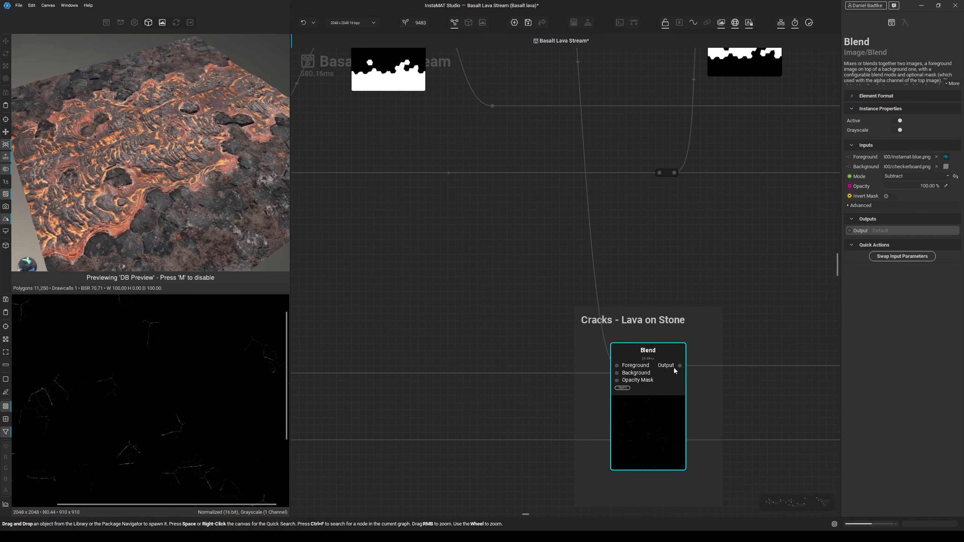
click(619, 373)
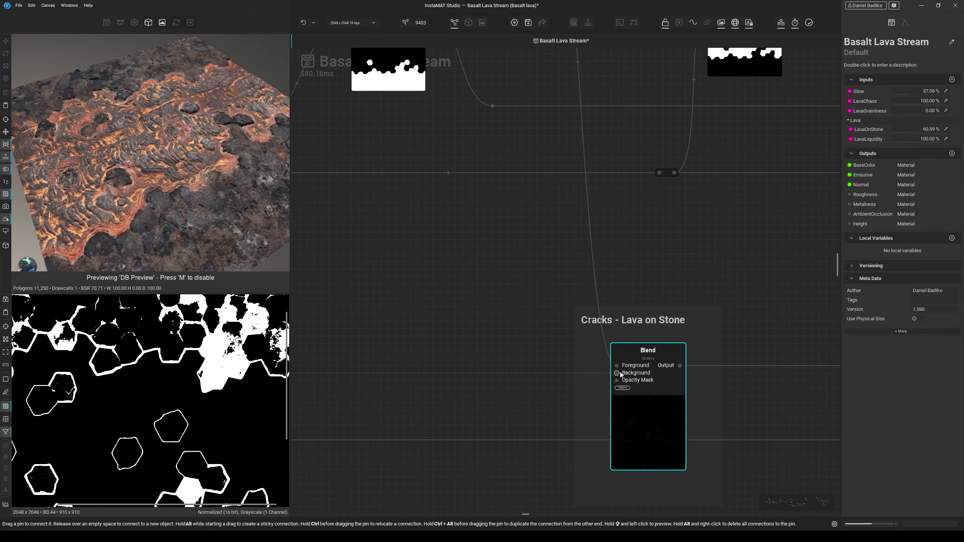
Trace the Cracks - Lava on Stone Background connection back to the Cracks Mask Directional Warp nodes and view the first one's Input.
click(553, 374)
scroll(551, 380, down, 4)
middle_drag(552, 381, 826, 366)
middle_drag(454, 336, 721, 339)
middle_drag(394, 342, 736, 353)
scroll(658, 462, down, 1)
middle_drag(454, 342, 805, 359)
middle_drag(356, 337, 754, 343)
scroll(607, 314, up, 4)
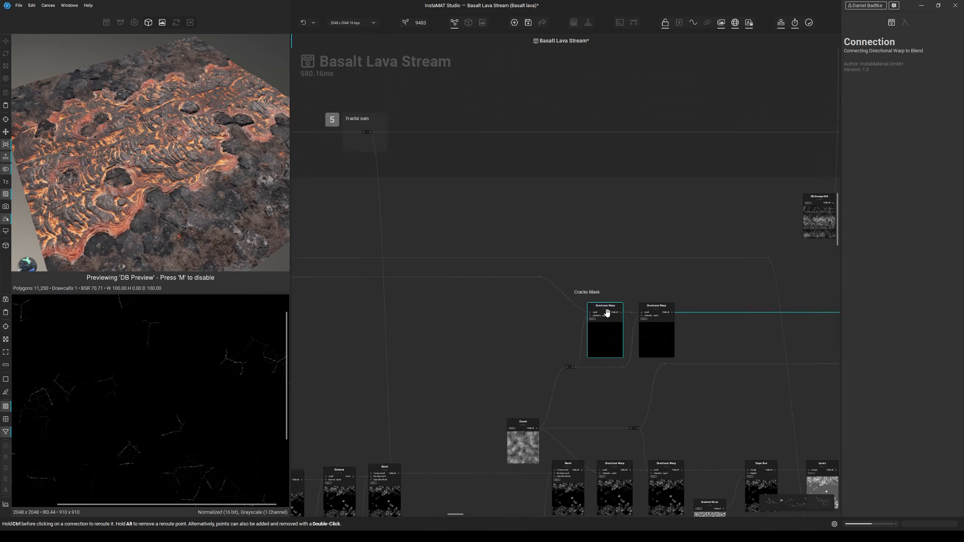
click(583, 315)
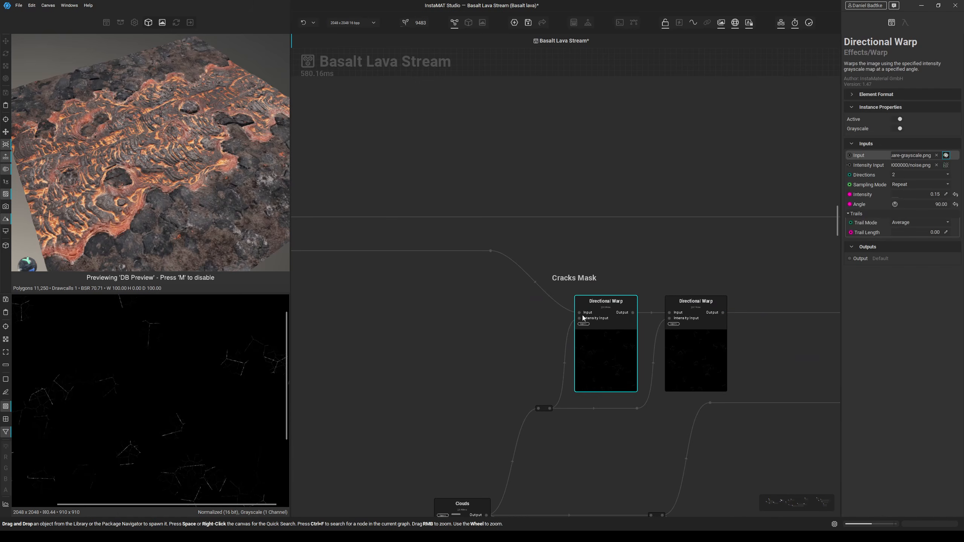
Trace the first Cracks Mask Directional Warp's Input connection back to its source Blend beside the Vector Warp node.
scroll(432, 312, down, 3)
middle_drag(396, 303, 702, 319)
middle_drag(418, 330, 884, 327)
mouse_move(447, 319)
middle_down()
mouse_move(654, 327)
mouse_move(454, 306)
middle_up()
scroll(654, 308, down, 4)
middle_drag(707, 301, 535, 301)
click(589, 287)
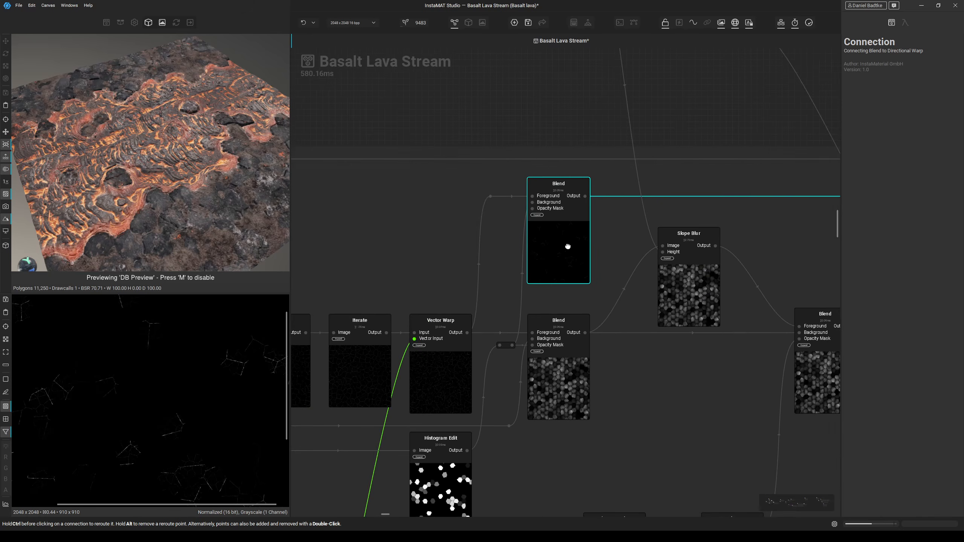
View the results of the Subtract Blend below the cracks Blend and of the Blend after the Slope Blur.
click(578, 365)
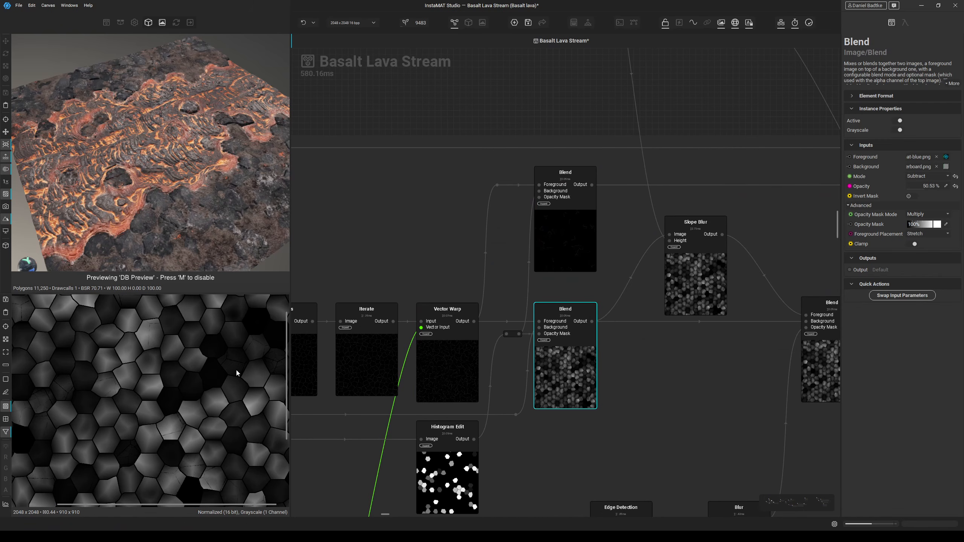
middle_drag(548, 369, 487, 367)
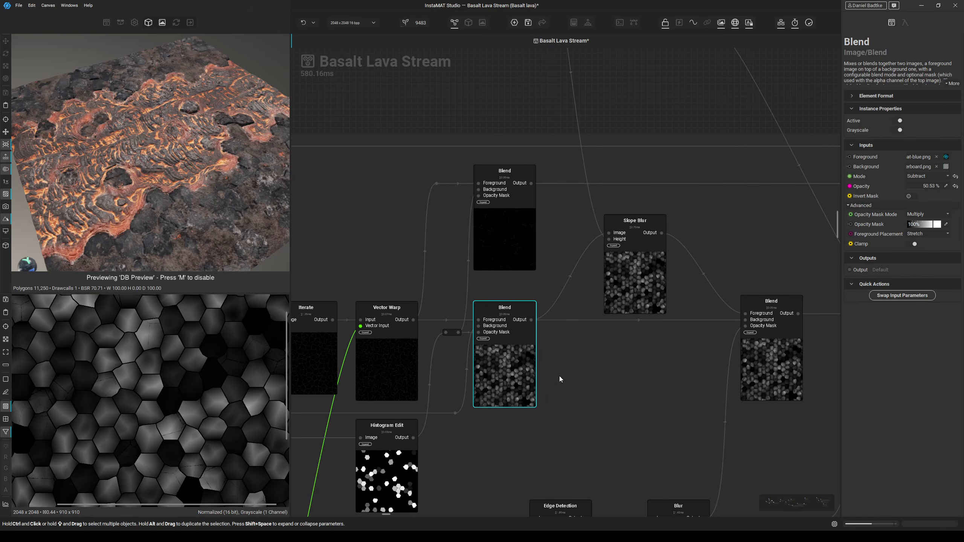
middle_drag(649, 286, 598, 293)
Follow the stone chain into the Rock Detailing group past the Distance node and view the first Directional Warp's output.
middle_drag(516, 368, 299, 342)
scroll(569, 357, down, 3)
middle_drag(568, 357, 334, 356)
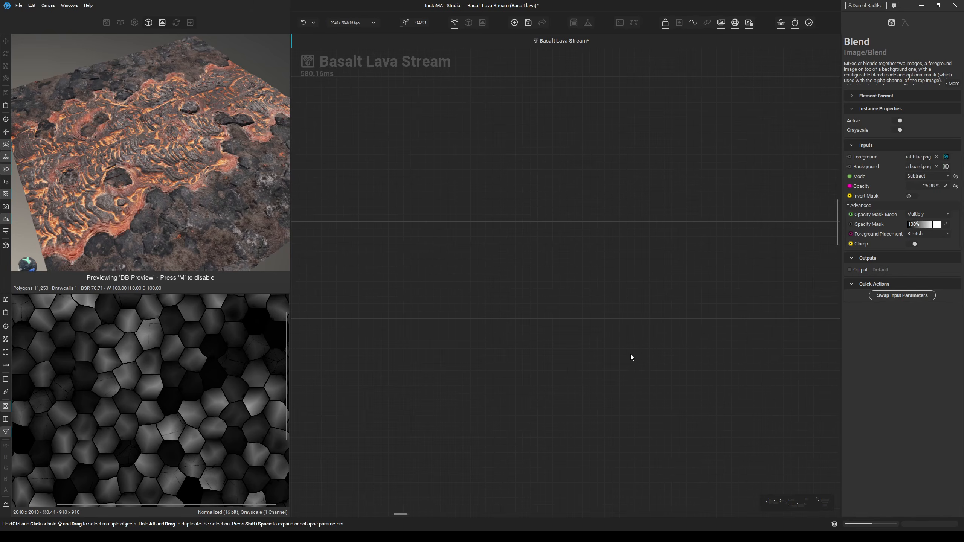
middle_drag(774, 336, 334, 317)
middle_drag(801, 357, 518, 345)
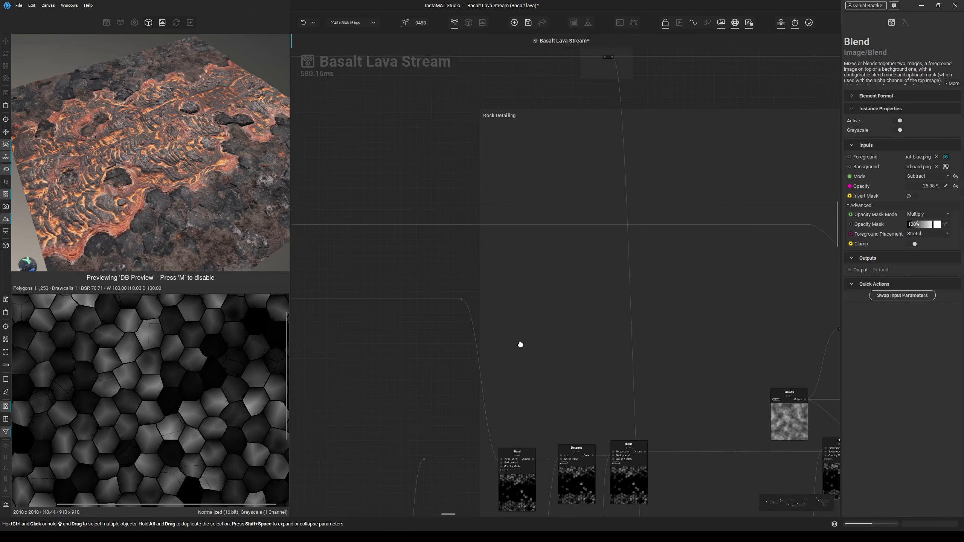
scroll(538, 494, up, 3)
middle_drag(539, 494, 487, 349)
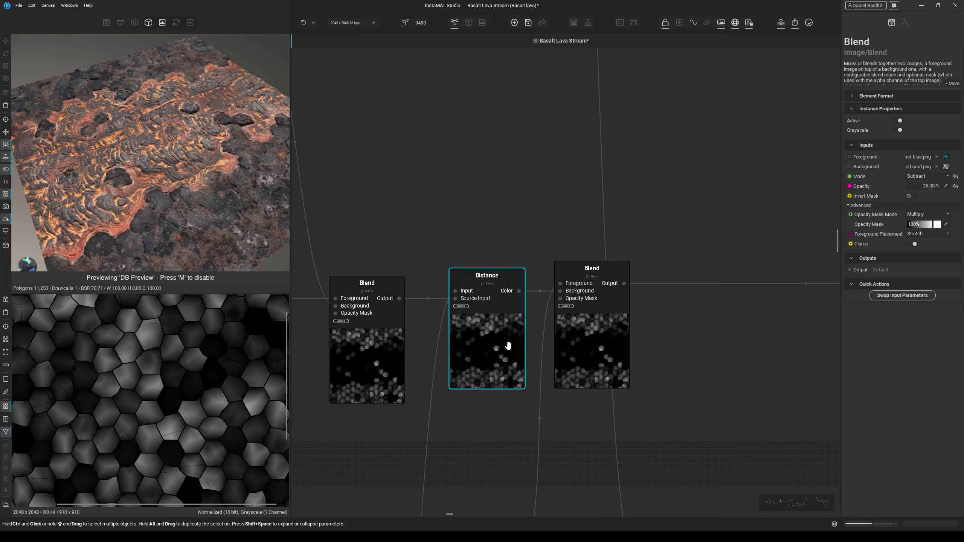
scroll(508, 346, down, 5)
middle_drag(619, 349, 489, 349)
scroll(589, 337, up, 5)
middle_drag(651, 348, 586, 353)
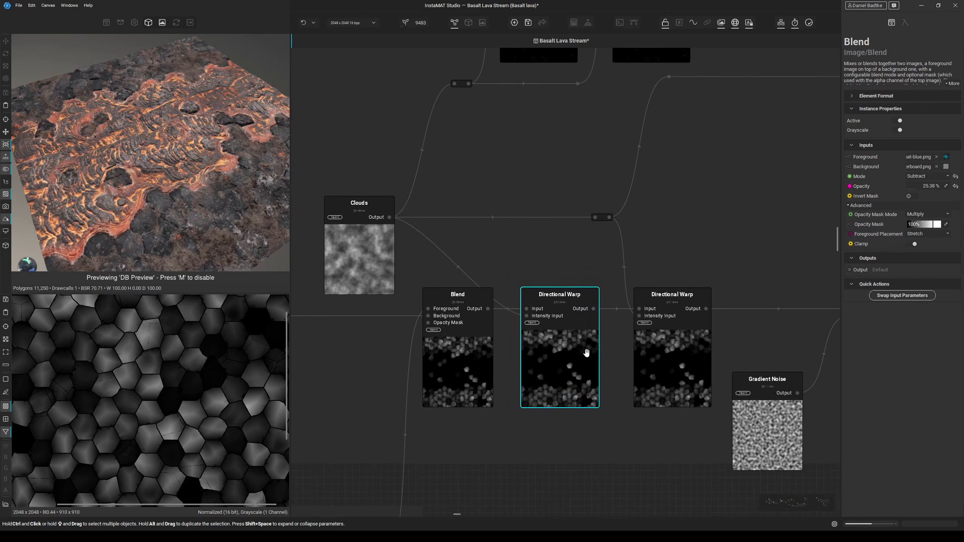
click(586, 353)
Examine the Rock Detailing Slope Blur node and return to the Cracks Mask Directional Warps above the Clouds node.
middle_drag(654, 353, 456, 361)
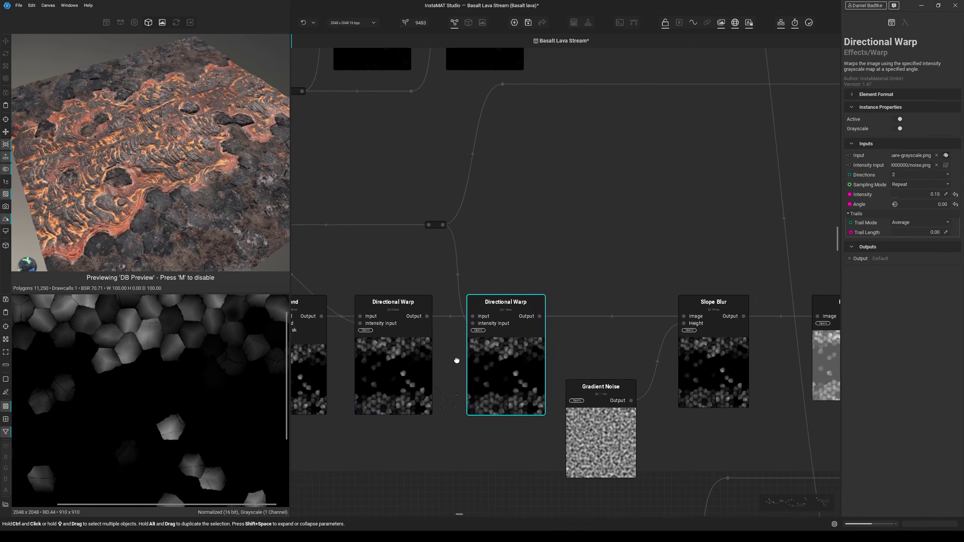
scroll(456, 362, down, 1)
click(647, 365)
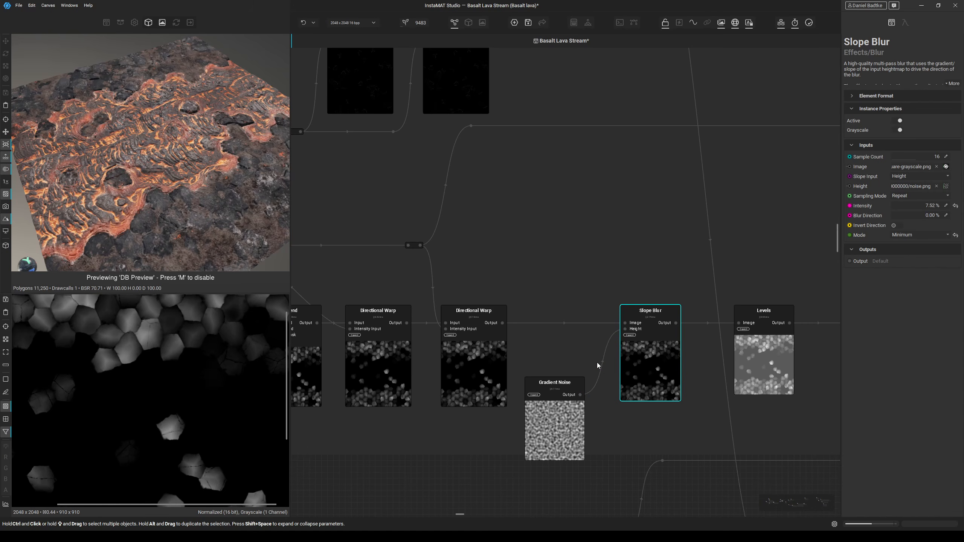
middle_drag(524, 238, 614, 299)
middle_drag(483, 234, 530, 316)
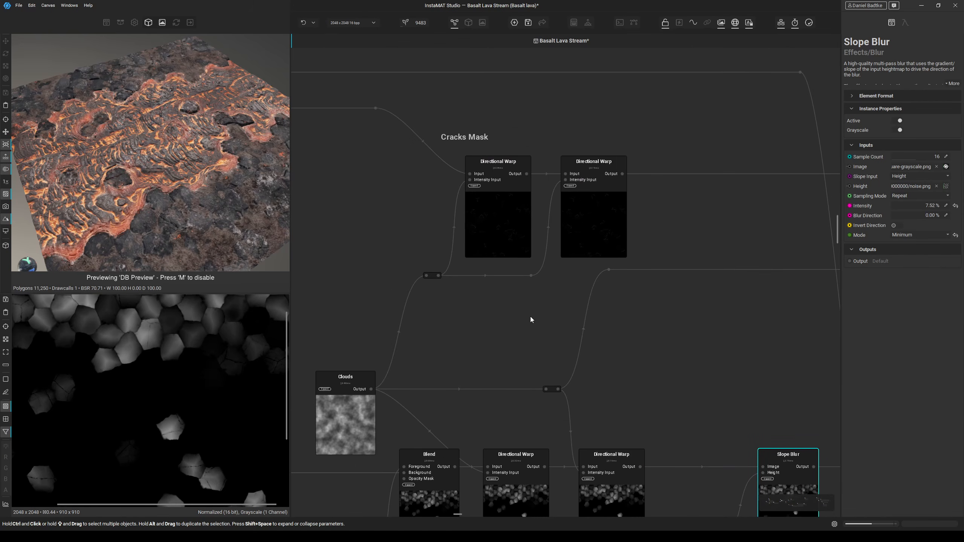
Compare the outputs of the two stone Directional Warps with the first Cracks Mask Directional Warp, examining the cracks close up.
middle_drag(555, 402, 564, 352)
click(530, 449)
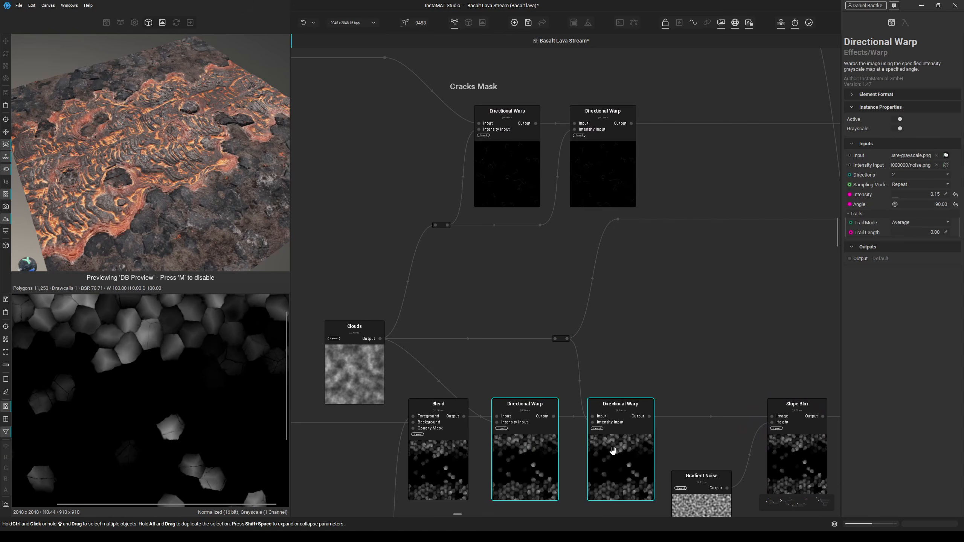
click(522, 164)
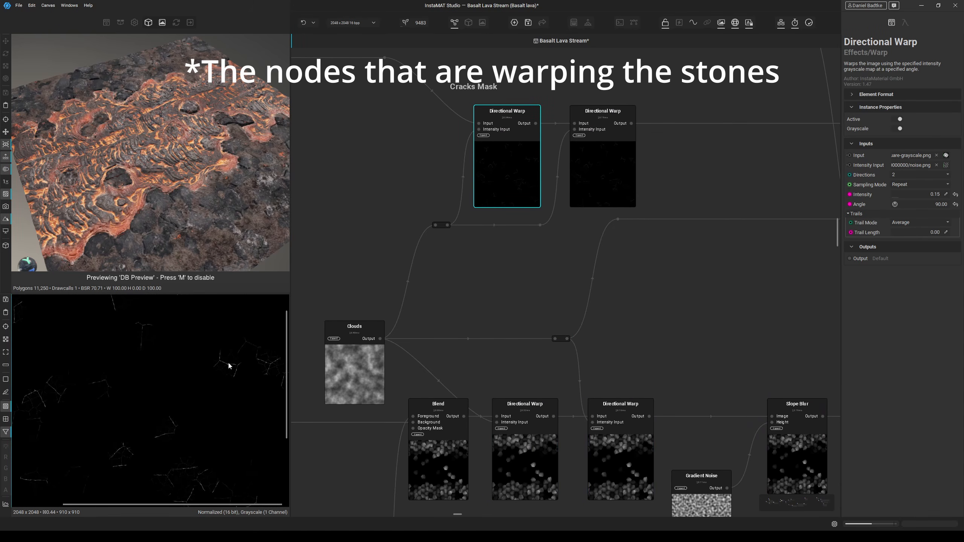
click(546, 460)
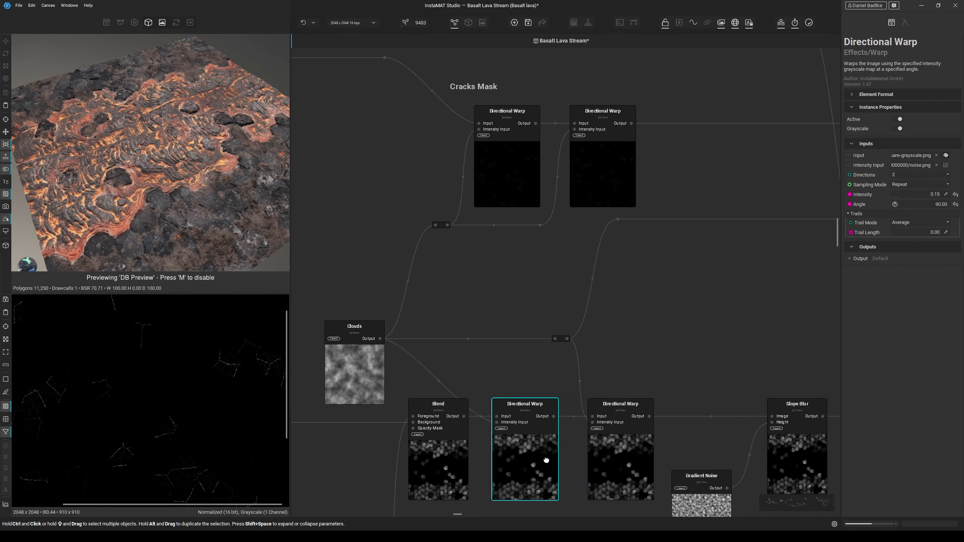
scroll(254, 388, up, 5)
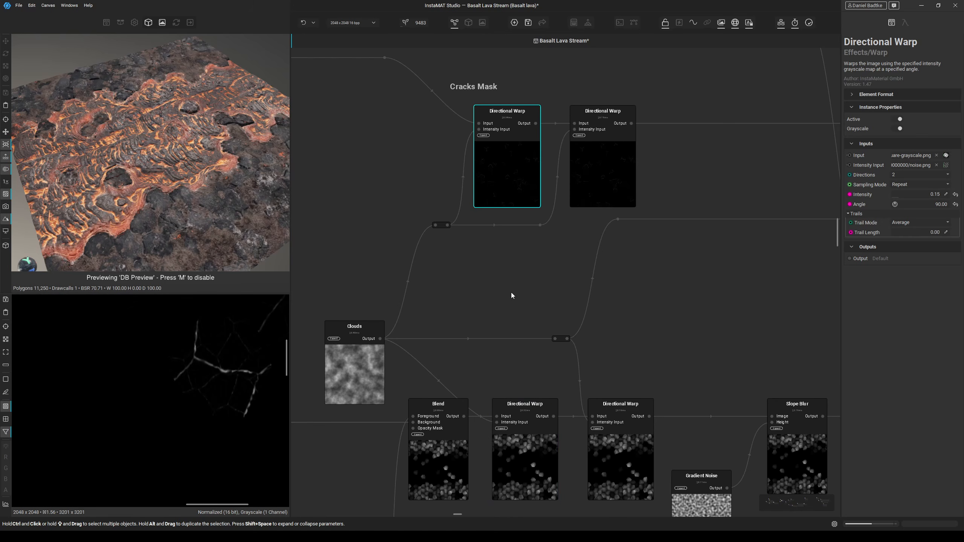
click(523, 440)
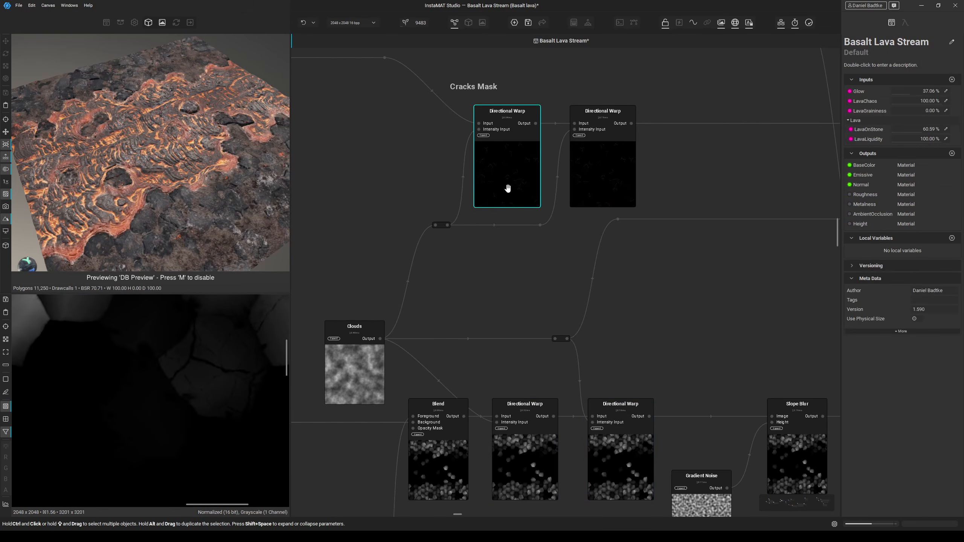
View the output of the Multiply Blend above the Vector Warp's neighbouring Blend and return to the Cracks Mask nodes.
scroll(621, 445, down, 6)
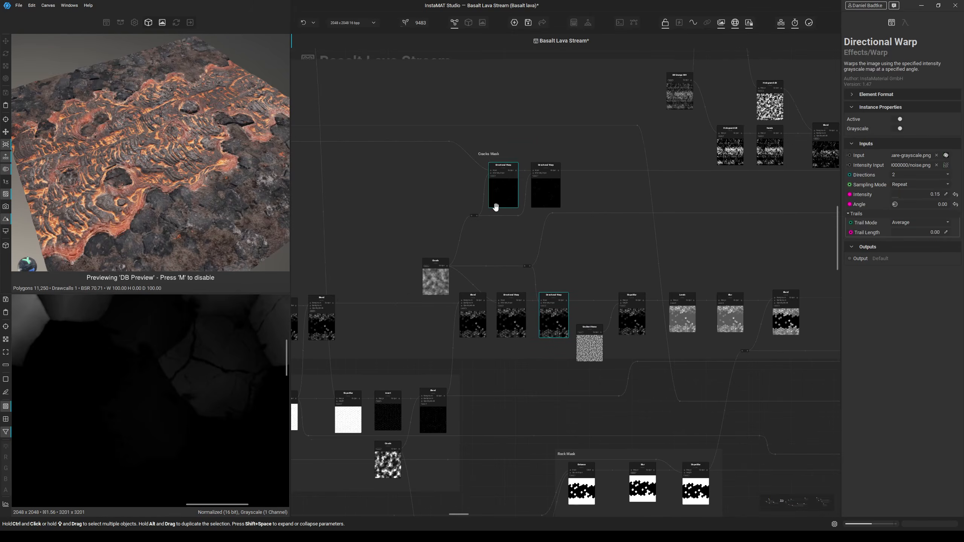
scroll(372, 268, up, 6)
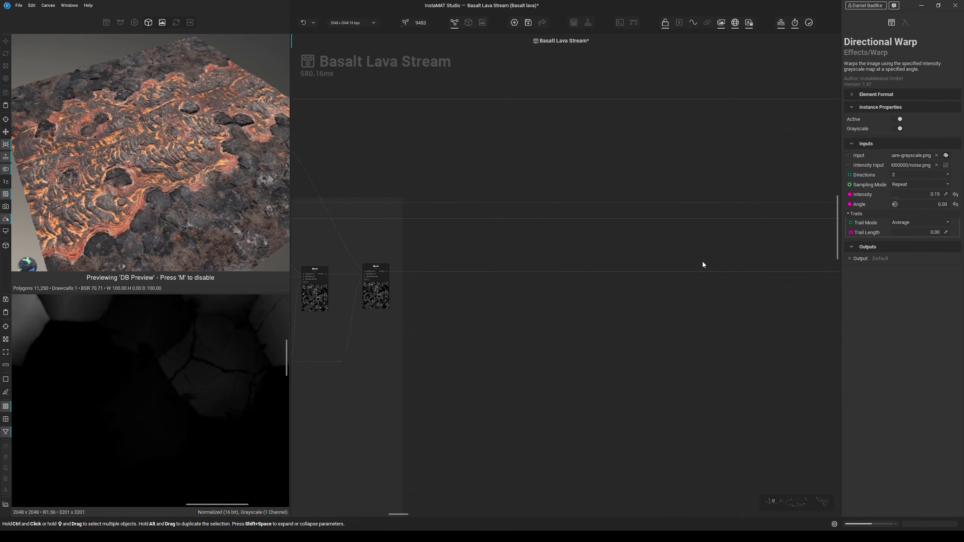
click(590, 246)
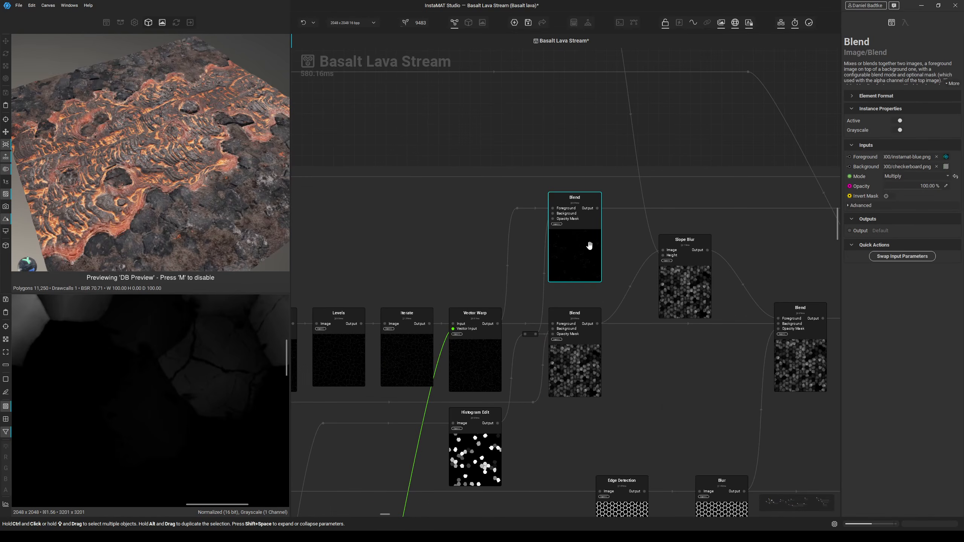
scroll(304, 366, down, 6)
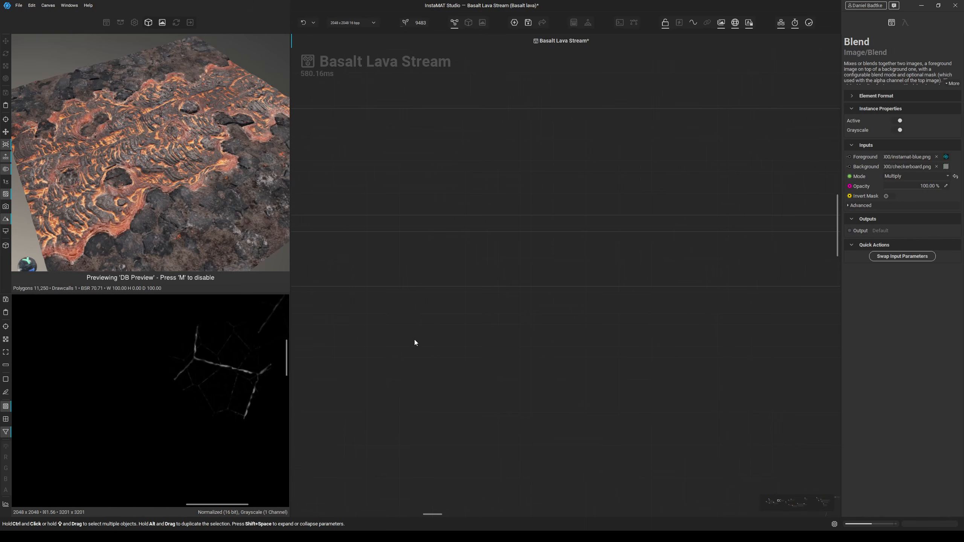
scroll(566, 355, up, 6)
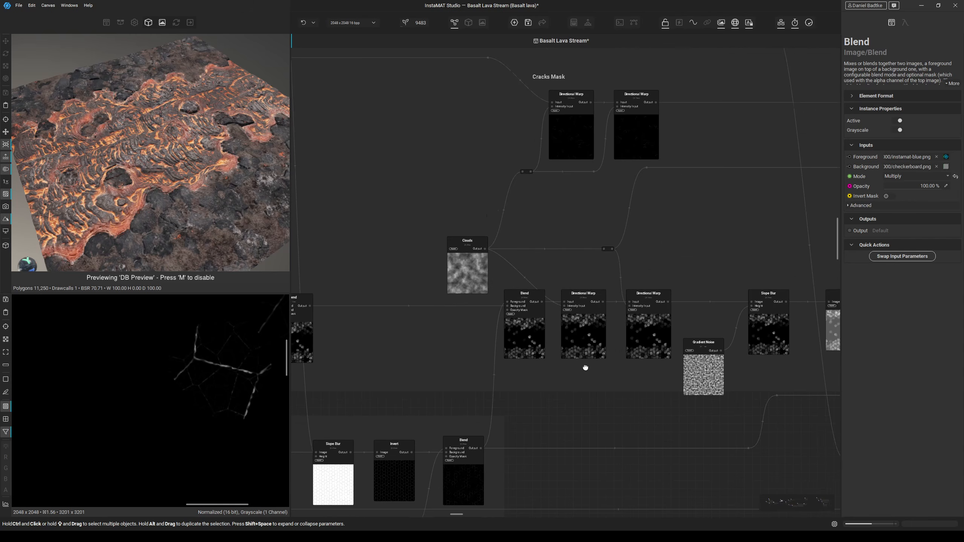
Compare the second stone Directional Warp's output with the warped cracks from the two Cracks Mask Directional Warps.
scroll(585, 367, up, 3)
click(612, 322)
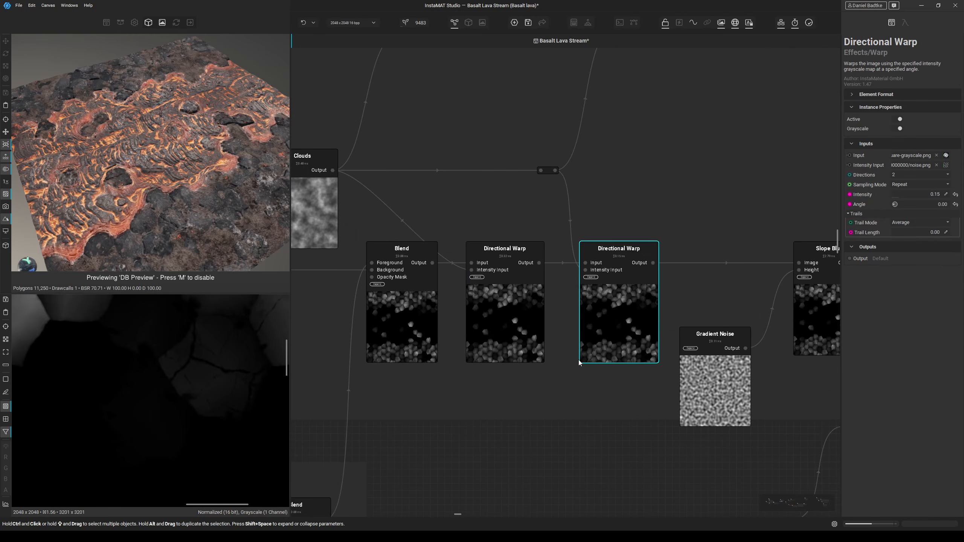
scroll(583, 362, down, 6)
middle_drag(539, 150, 559, 282)
scroll(559, 282, up, 6)
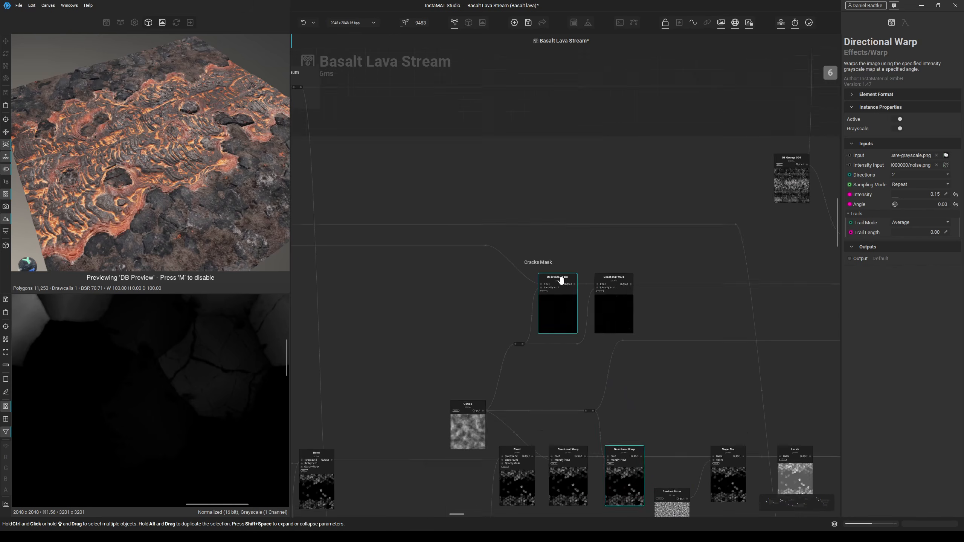
click(550, 320)
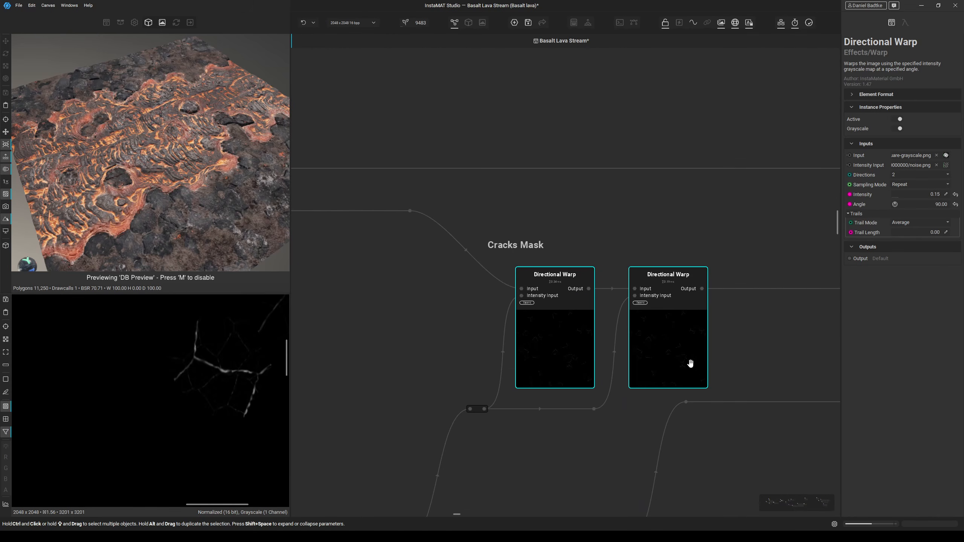
Follow the second Cracks Mask Directional Warp's output connection downstream to the roughness Blends beside the DB Preview node.
middle_drag(681, 336, 393, 369)
scroll(542, 321, down, 2)
click(550, 321)
scroll(549, 342, down, 5)
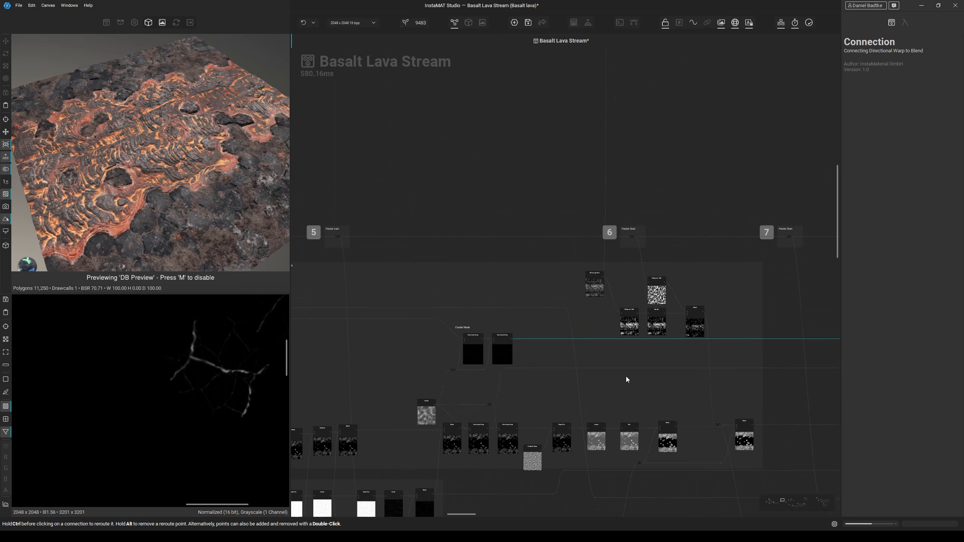
middle_drag(759, 405, 116, 300)
middle_drag(638, 395, 266, 334)
middle_drag(638, 406, 38, 309)
middle_drag(801, 403, 243, 339)
middle_drag(701, 375, 347, 355)
middle_drag(711, 386, 104, 377)
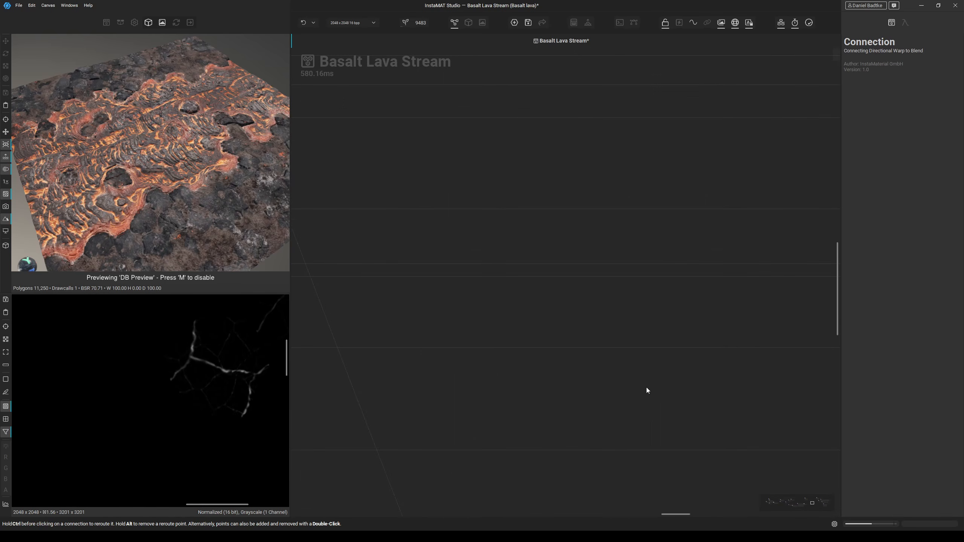
middle_drag(311, 390, 152, 398)
middle_drag(810, 354, 380, 402)
middle_drag(587, 378, 295, 415)
middle_drag(645, 371, 292, 416)
middle_drag(594, 322, 460, 342)
scroll(460, 342, up, 3)
click(580, 262)
scroll(554, 334, up, 2)
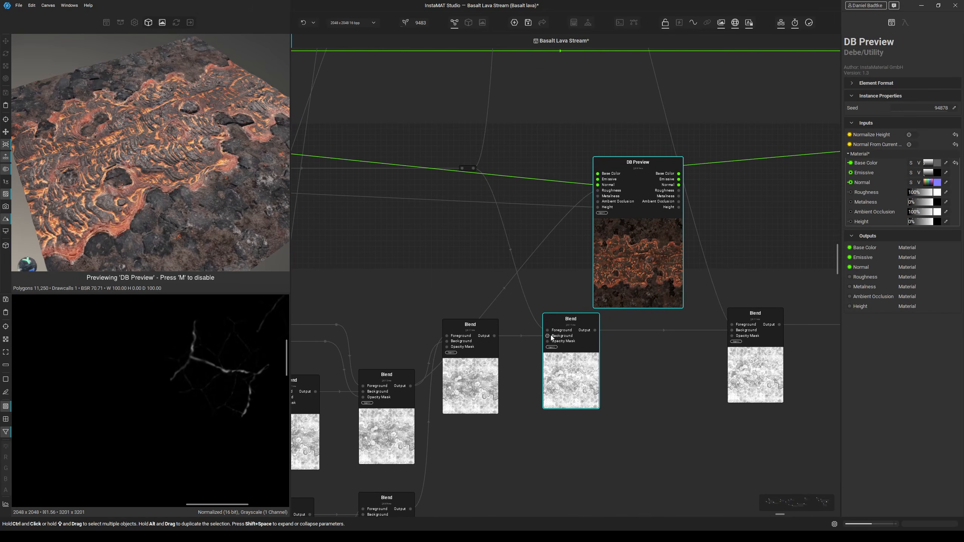
Step back through the Add Blends below DB Preview and view the cracks mask in the Foreground input of the 100% opacity Blend.
click(552, 333)
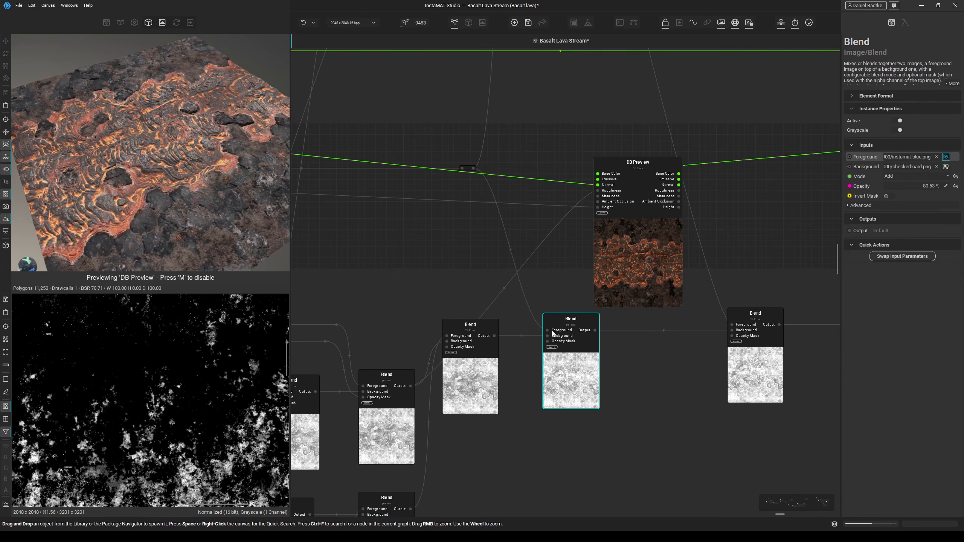
click(731, 326)
click(455, 323)
middle_drag(455, 323, 564, 302)
click(472, 366)
middle_drag(472, 319, 534, 280)
scroll(246, 366, down, 2)
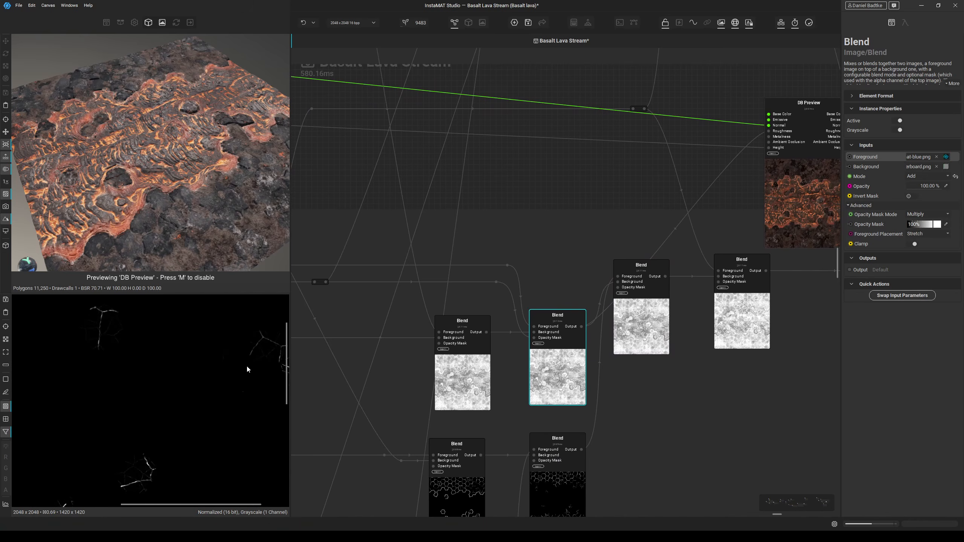
middle_drag(247, 366, 217, 371)
scroll(219, 371, down, 2)
scroll(351, 377, down, 1)
middle_drag(589, 426, 632, 389)
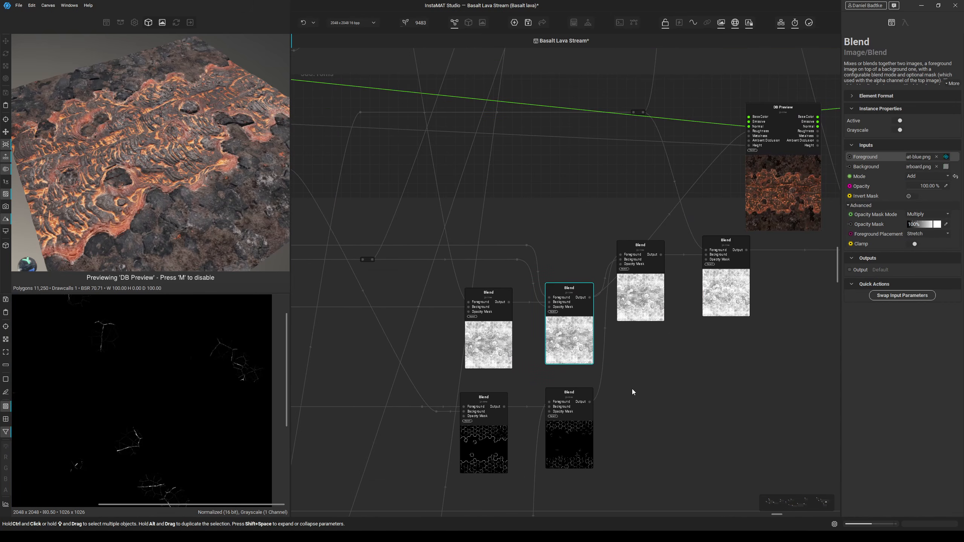
Move the DB Preview node slightly closer to the Blends and inspect the preceding Add Blend's result around the stones.
drag(783, 110, 768, 129)
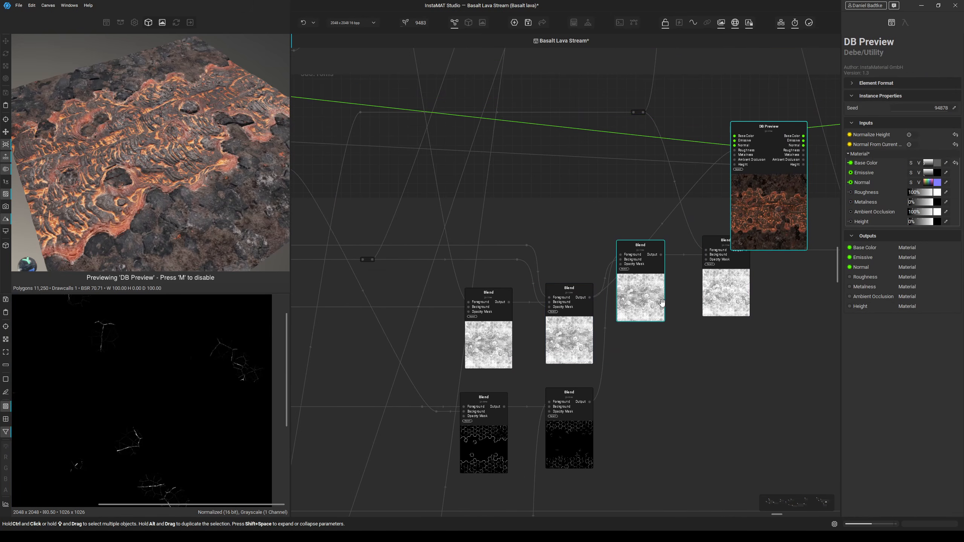
click(636, 300)
scroll(163, 350, up, 3)
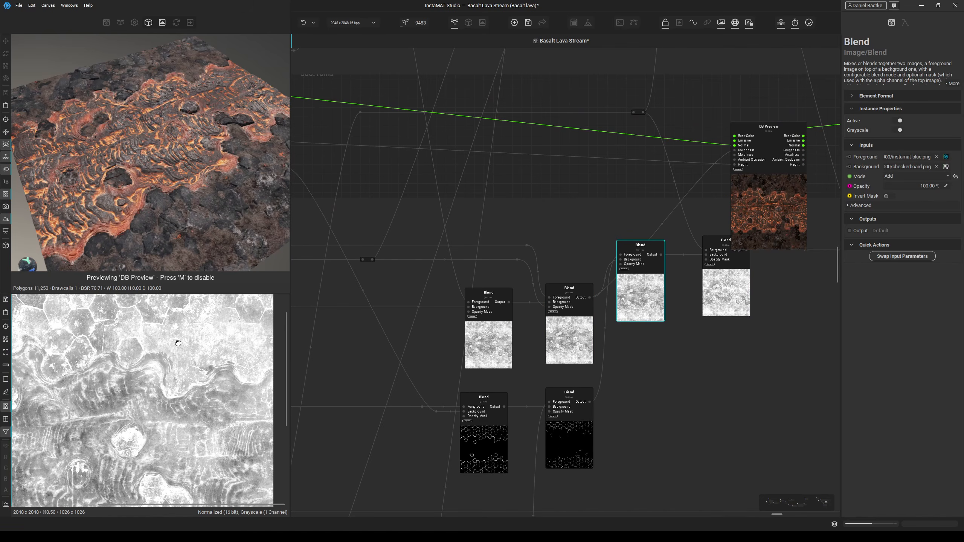
scroll(163, 349, up, 1)
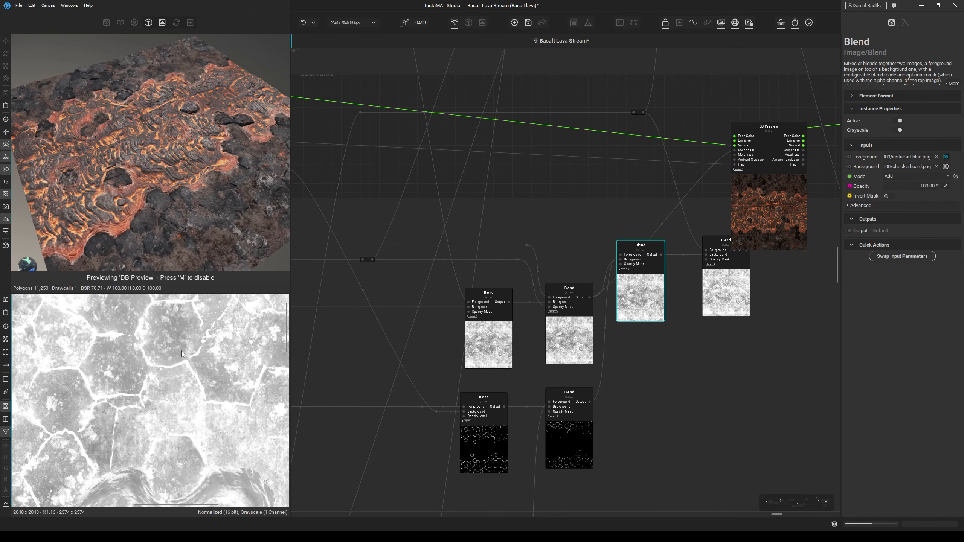
View the Foreground and Background inputs of the lower Multiply Blend that masks the stone edges.
click(467, 413)
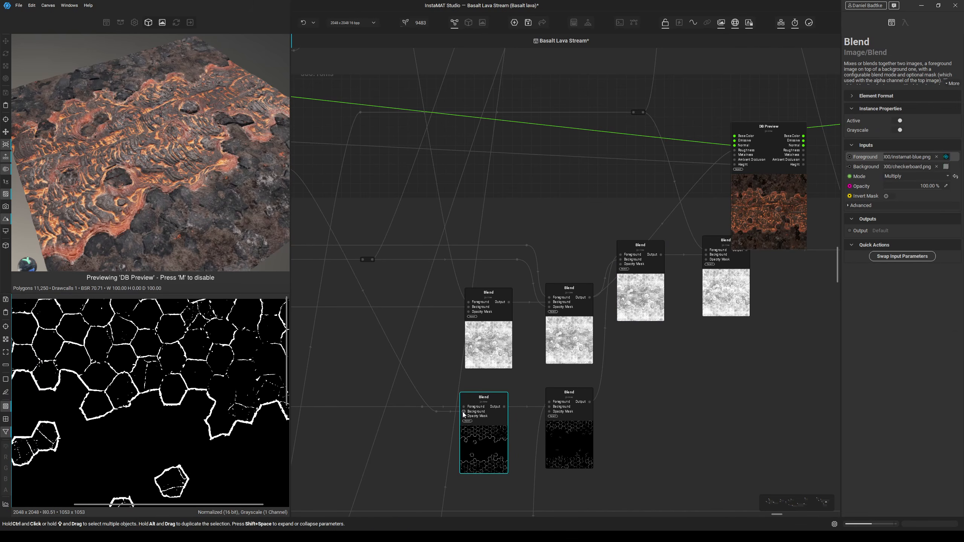
click(463, 413)
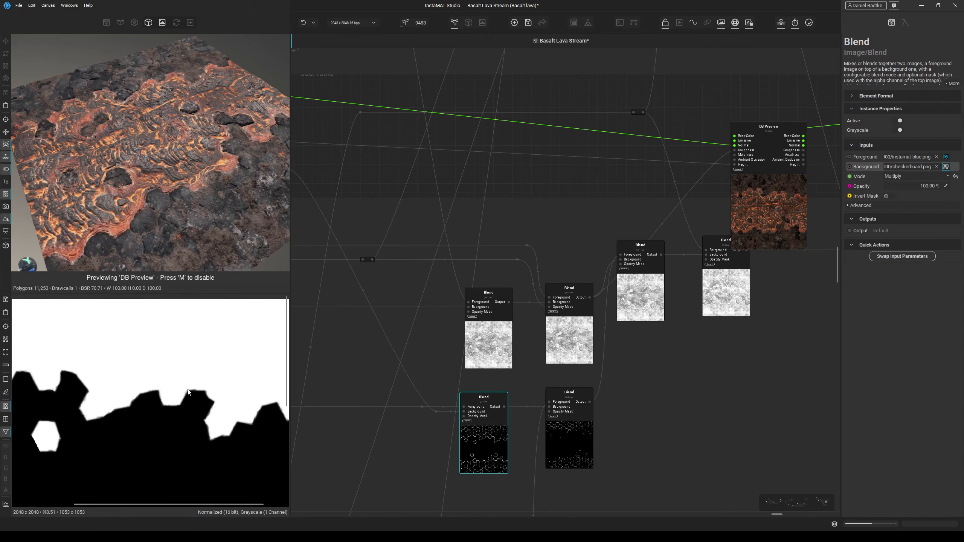
click(465, 408)
scroll(450, 408, down, 1)
Trace the Multiply Blend's Foreground connection back to its Histogram Edit source and the Invert node at the start of that chain.
click(419, 408)
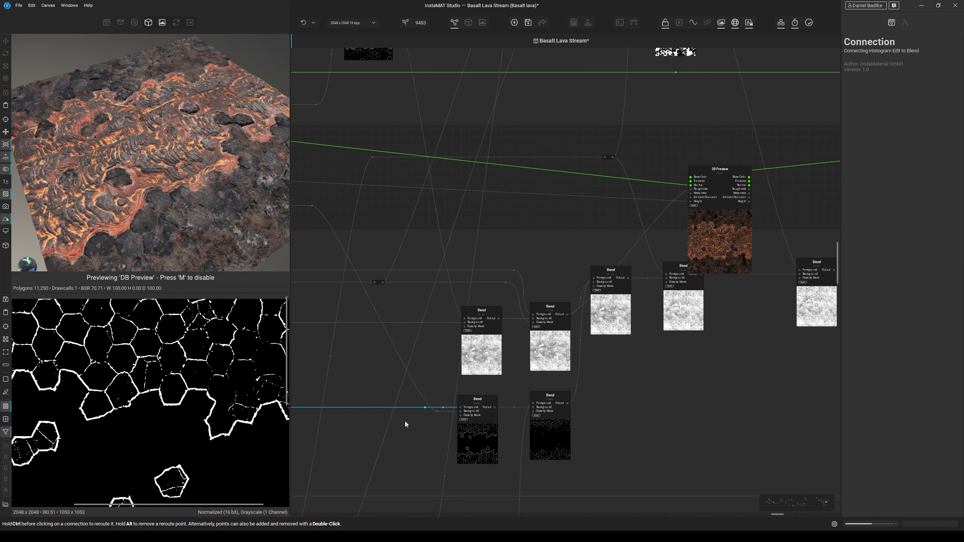
scroll(405, 421, down, 1)
mouse_move(406, 421)
middle_down()
mouse_move(439, 432)
mouse_move(846, 409)
mouse_move(547, 386)
mouse_move(841, 363)
mouse_move(673, 369)
mouse_move(690, 359)
mouse_move(787, 425)
middle_up()
middle_drag(622, 211, 668, 426)
middle_drag(475, 377, 835, 395)
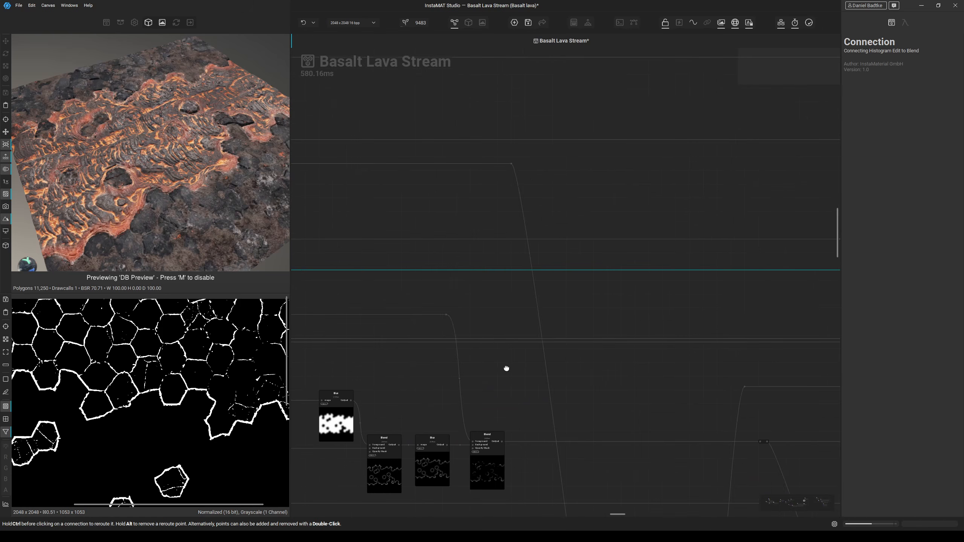
middle_drag(506, 369, 847, 383)
middle_drag(532, 357, 834, 383)
mouse_move(467, 363)
middle_down()
mouse_move(835, 370)
mouse_move(631, 371)
middle_up()
scroll(462, 342, up, 1)
scroll(463, 342, up, 2)
middle_drag(453, 369, 507, 369)
click(461, 343)
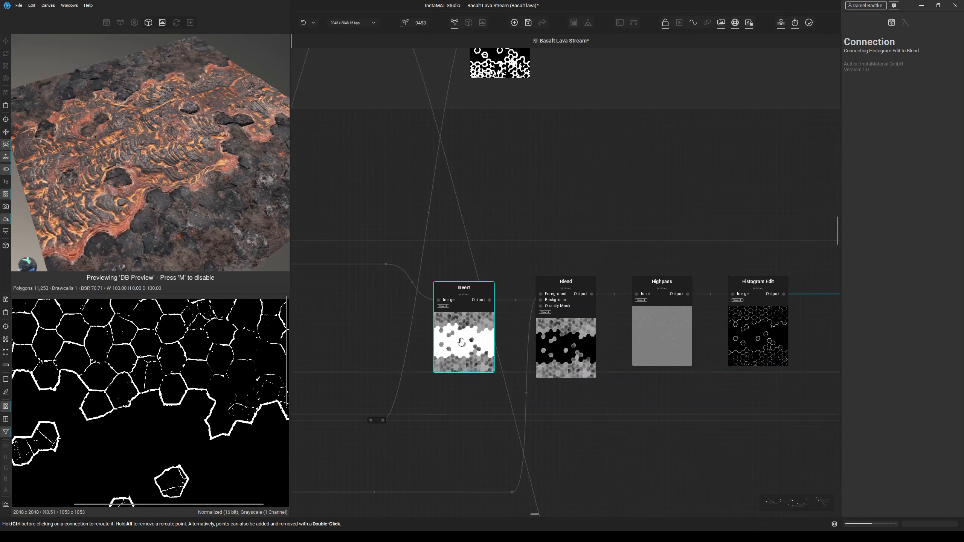
View the Invert node's Image input and trace its connection upstream past the Blend Height node and the Lava on Rocks group.
click(436, 300)
scroll(205, 355, down, 2)
scroll(198, 352, up, 3)
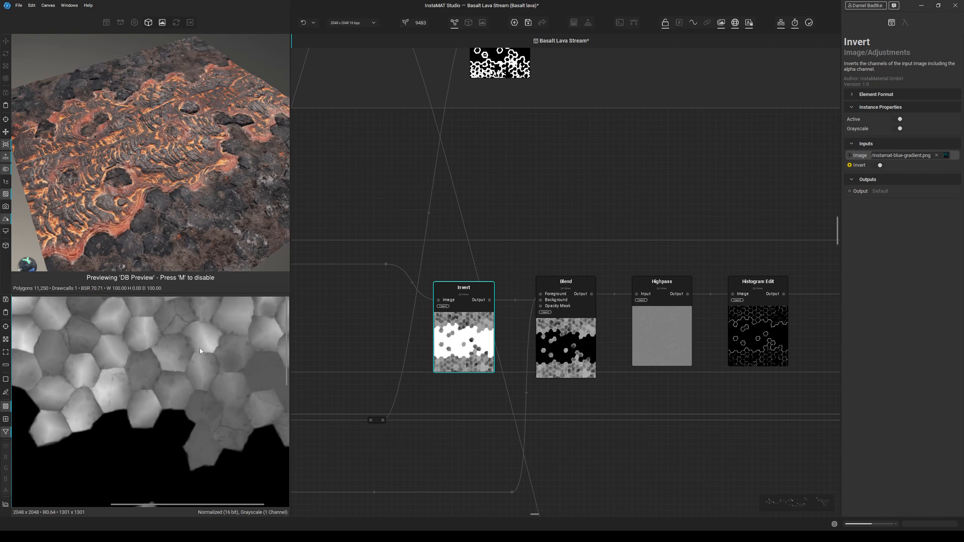
scroll(380, 342, down, 2)
mouse_move(403, 329)
middle_down()
mouse_move(714, 339)
mouse_move(666, 327)
middle_up()
scroll(631, 292, down, 2)
middle_drag(657, 295, 525, 294)
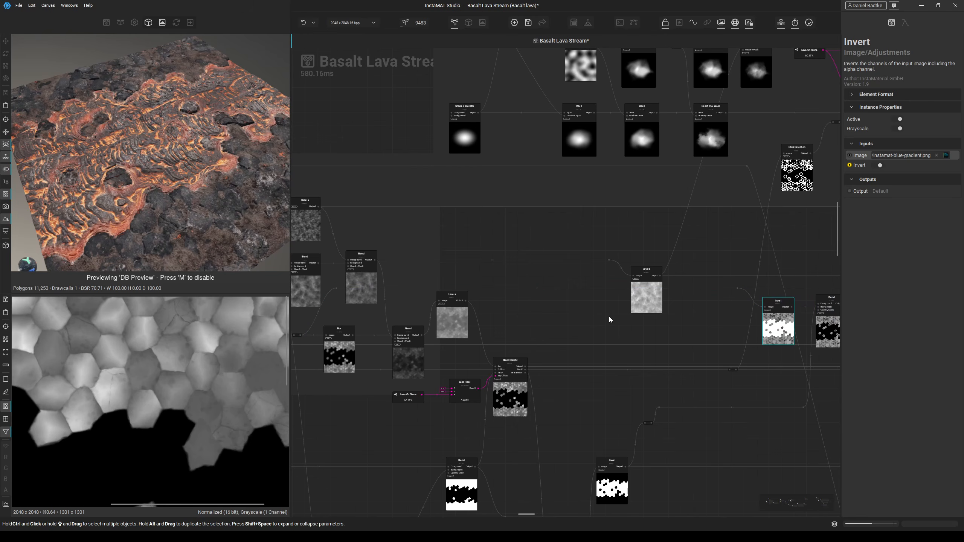
middle_drag(609, 318, 560, 317)
click(649, 288)
middle_drag(325, 328, 653, 323)
middle_drag(527, 321, 712, 292)
click(604, 335)
middle_drag(334, 374, 603, 369)
click(549, 363)
middle_drag(635, 337, 361, 340)
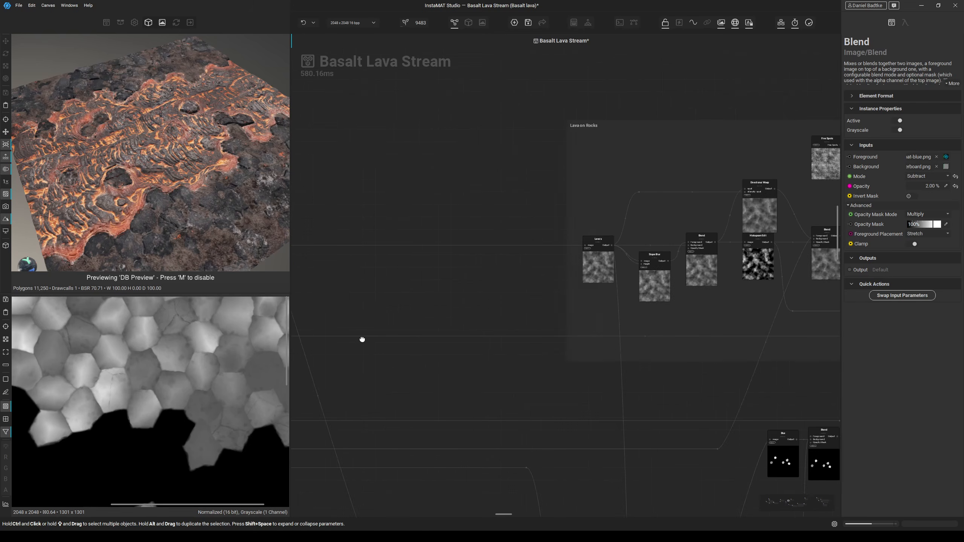
Return to the Invert node beside the Levels node and view its inverted stone height output.
middle_drag(825, 343, 323, 353)
middle_drag(562, 354, 377, 375)
middle_drag(600, 298, 364, 314)
middle_drag(591, 349, 504, 351)
scroll(552, 361, up, 3)
click(552, 327)
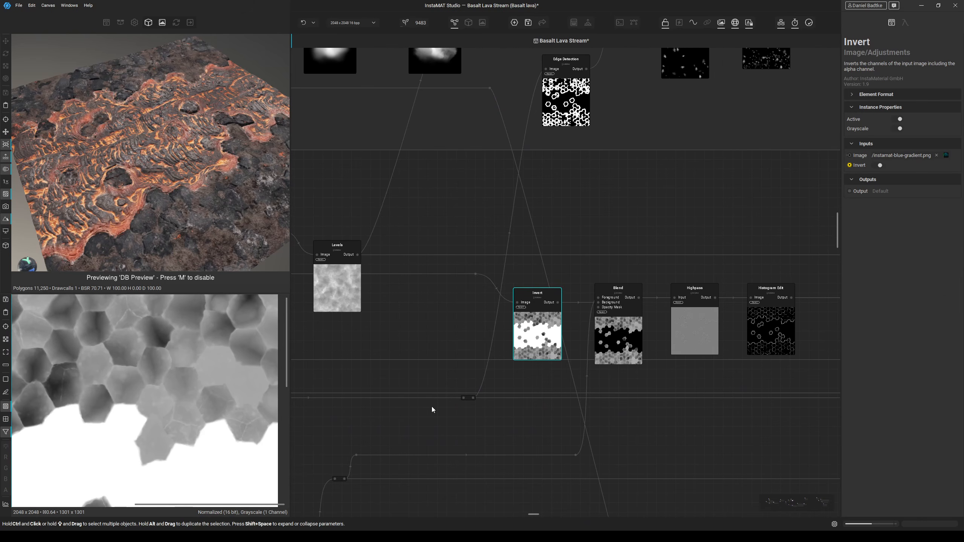
Examine the Subtract Blend's Foreground mask and result, and view the output of the following Highpass node.
click(612, 353)
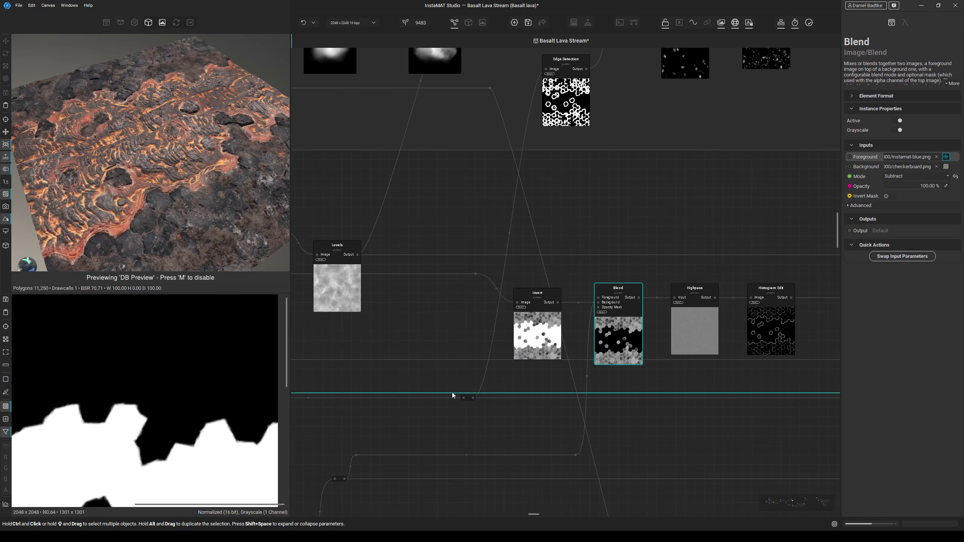
scroll(253, 402, down, 4)
scroll(185, 379, up, 2)
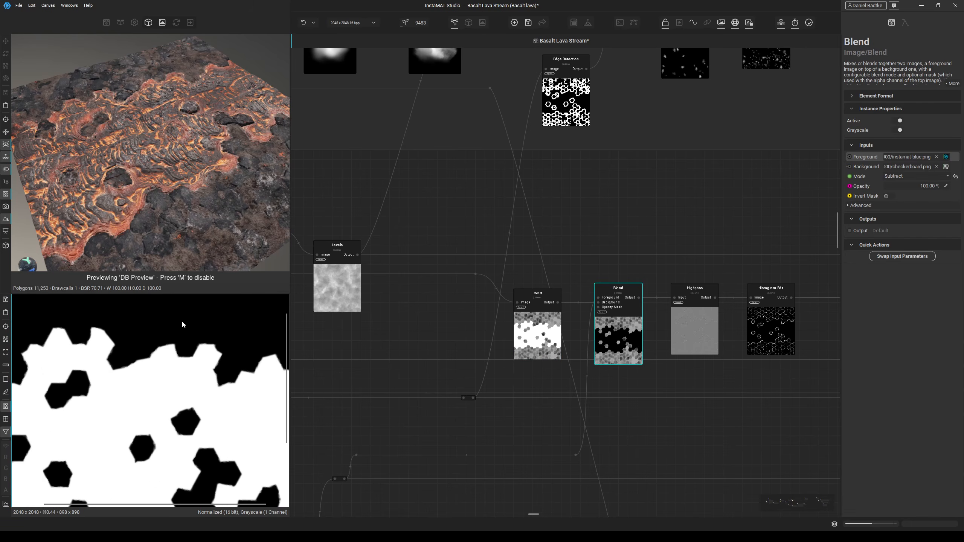
middle_drag(733, 434, 575, 498)
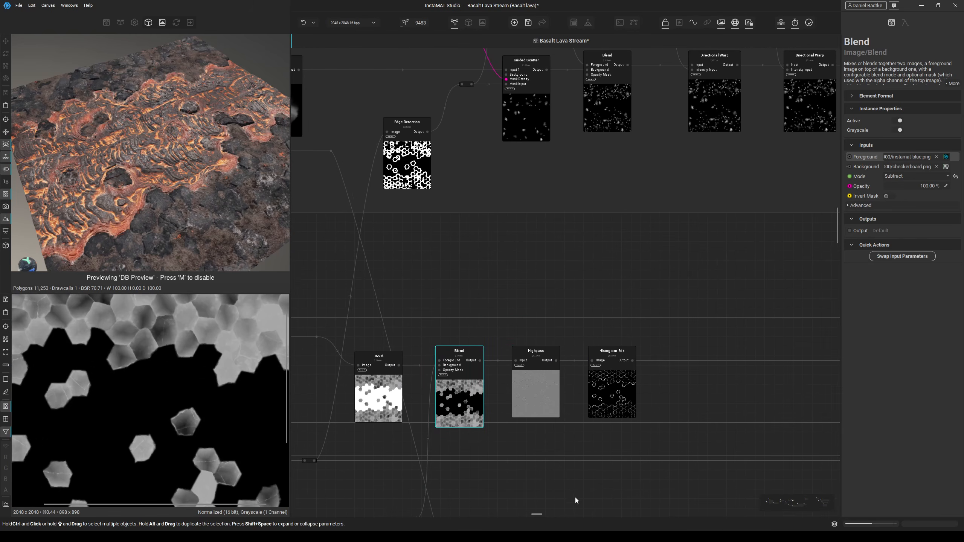
click(536, 401)
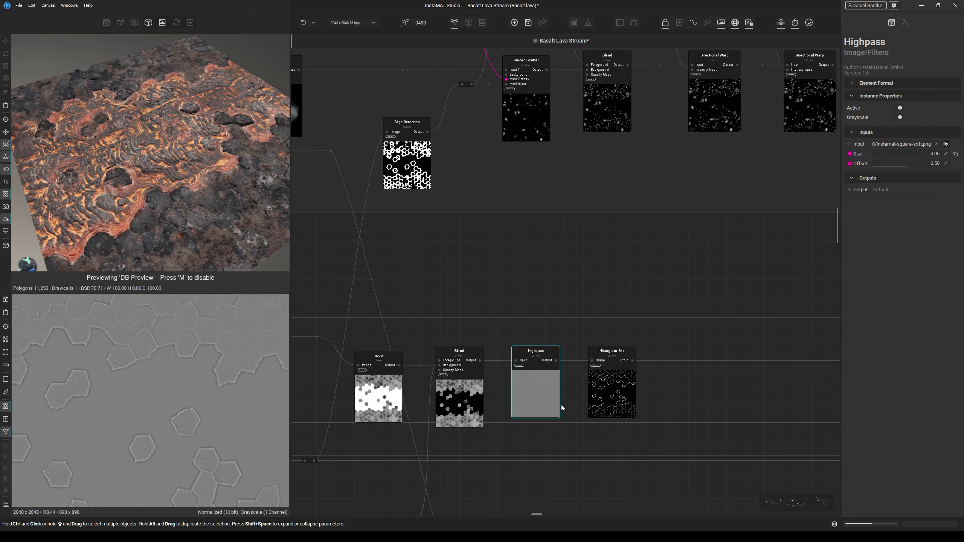
View the Histogram Edit node's cell-edge mask up close and select its outgoing connection to the Blend.
click(609, 397)
scroll(204, 350, up, 2)
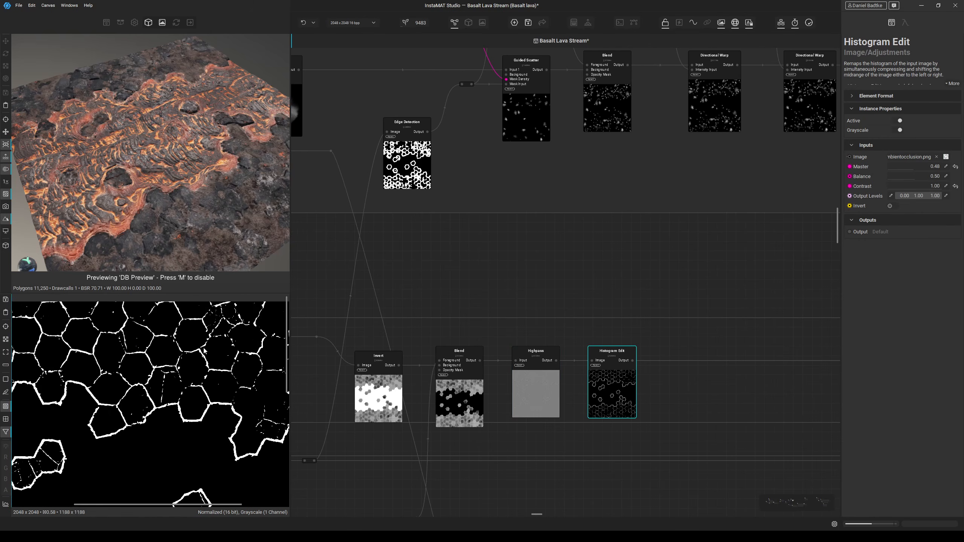
scroll(197, 385, up, 4)
scroll(202, 383, down, 6)
scroll(528, 375, down, 2)
middle_drag(661, 369, 421, 367)
click(559, 364)
scroll(145, 354, up, 4)
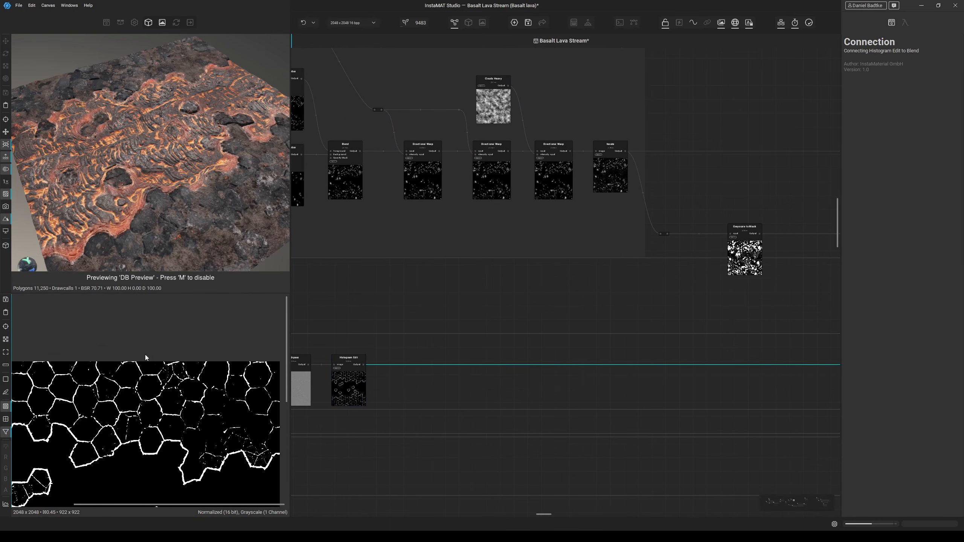
mouse_move(173, 414)
middle_down()
mouse_move(227, 412)
mouse_move(187, 426)
middle_up()
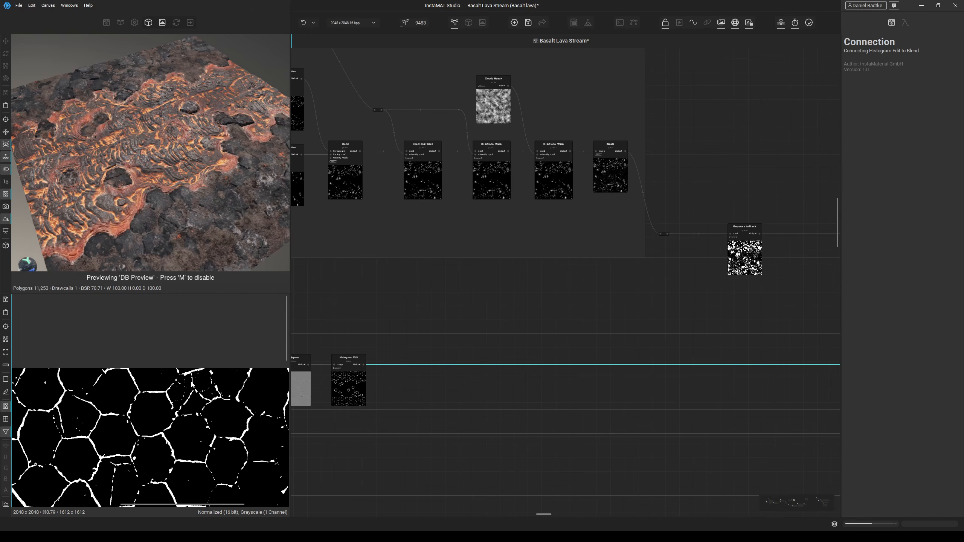
middle_drag(191, 385, 186, 411)
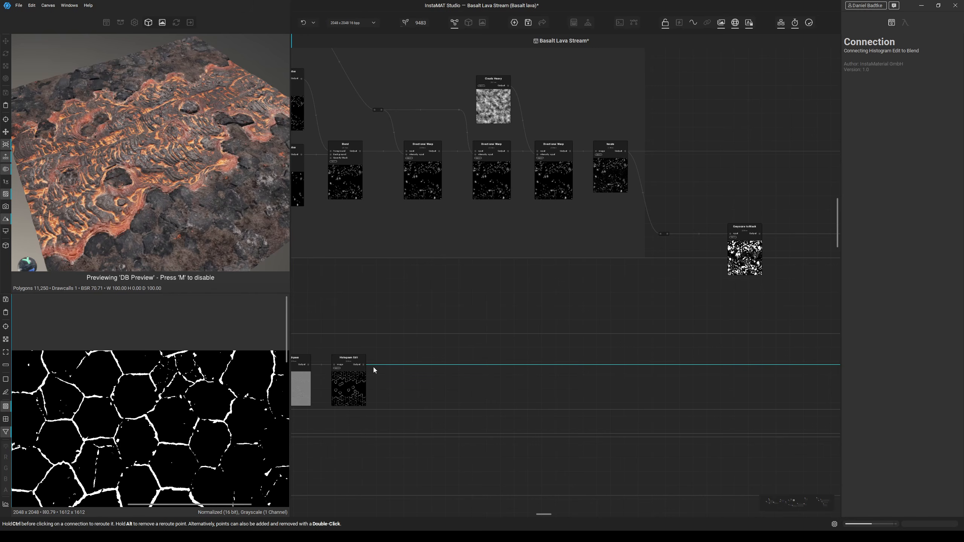
Trace the selected connection downstream to the Blend nodes and view the Subtract Blend's Foreground mask and result.
scroll(412, 379, down, 4)
middle_drag(778, 381, 243, 387)
middle_drag(797, 405, 290, 321)
middle_drag(793, 452, 356, 332)
middle_drag(702, 397, 152, 385)
middle_drag(804, 397, 296, 397)
middle_drag(804, 406, 296, 395)
middle_drag(698, 393, 302, 391)
scroll(505, 315, up, 6)
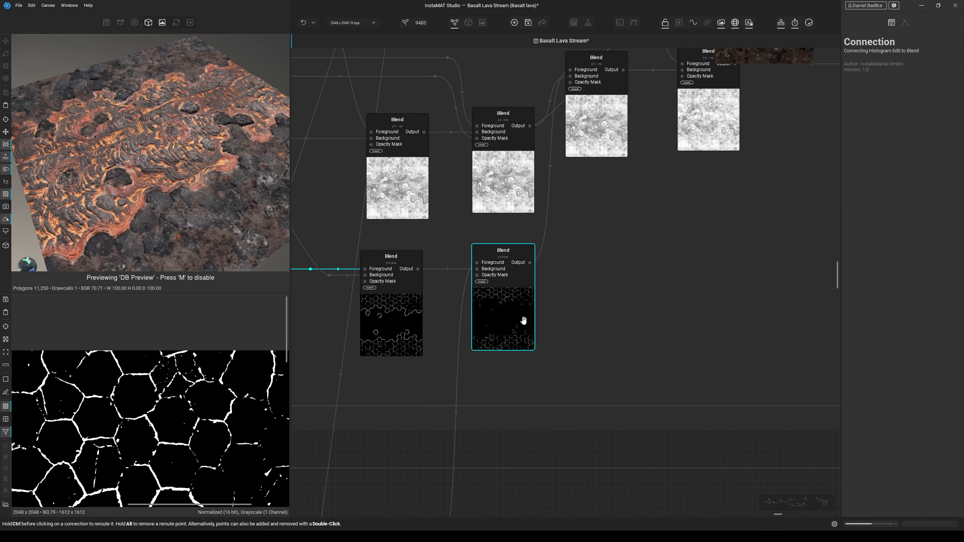
click(481, 268)
scroll(182, 412, down, 5)
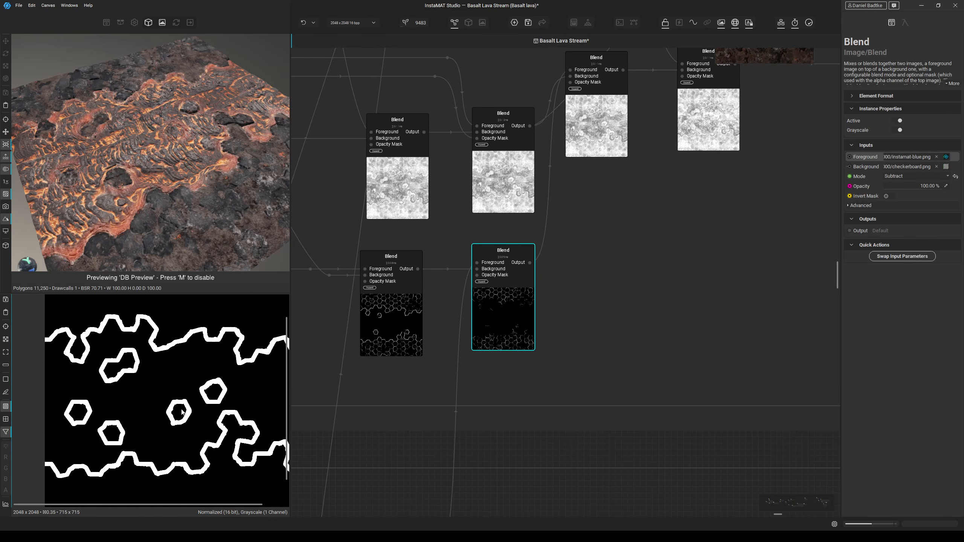
click(496, 318)
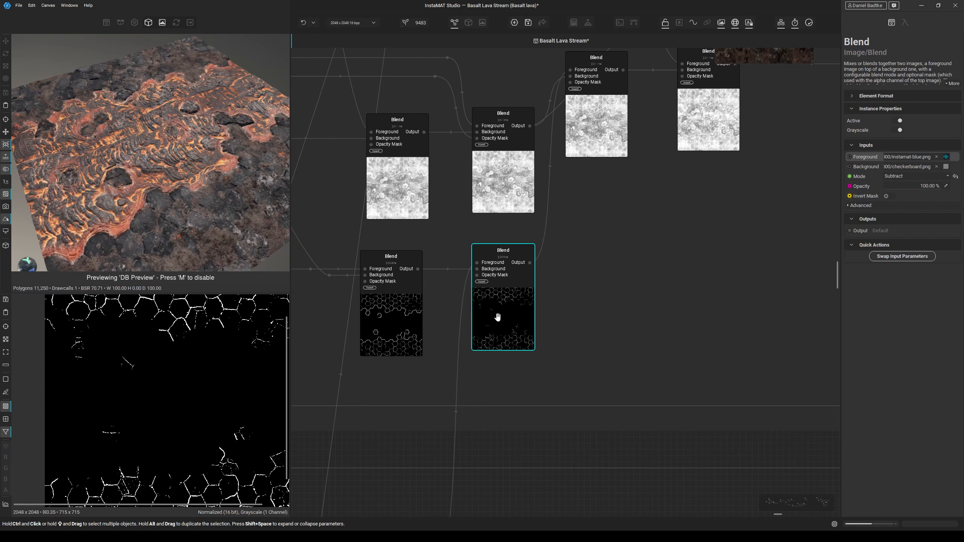
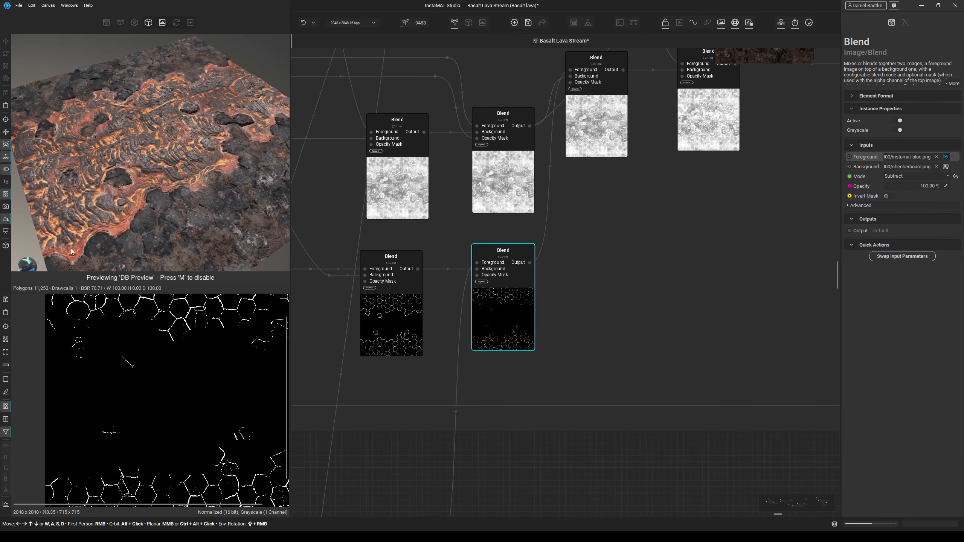
View the result of the Add Blend that brings the subtracted edge mask into the roughness chain.
middle_drag(519, 237, 456, 342)
click(548, 231)
middle_drag(268, 359, 236, 397)
middle_drag(605, 309, 498, 379)
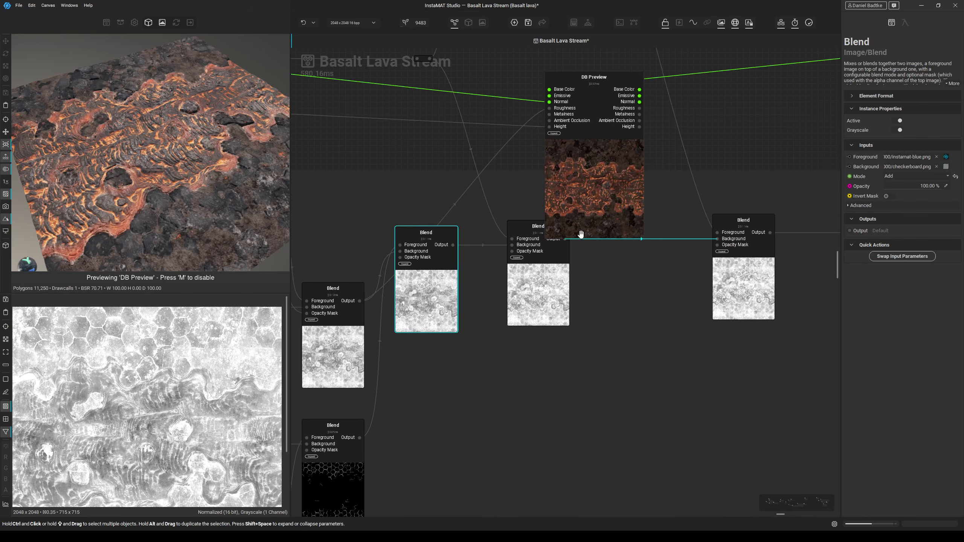
View the Foreground mask and result of the following Add Blend, moving DB Preview slightly aside.
click(516, 239)
middle_drag(549, 345, 415, 408)
drag(482, 267, 550, 266)
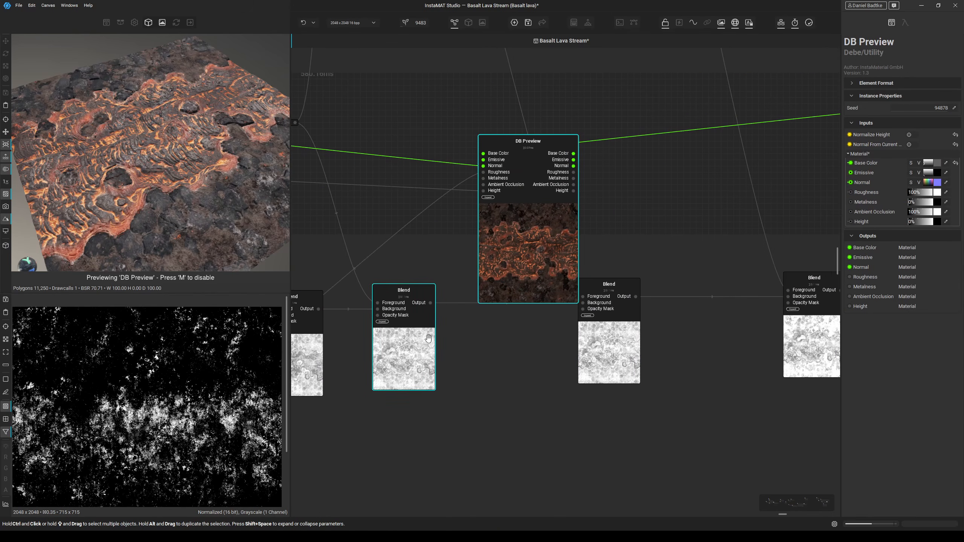
click(408, 337)
middle_drag(514, 402, 426, 416)
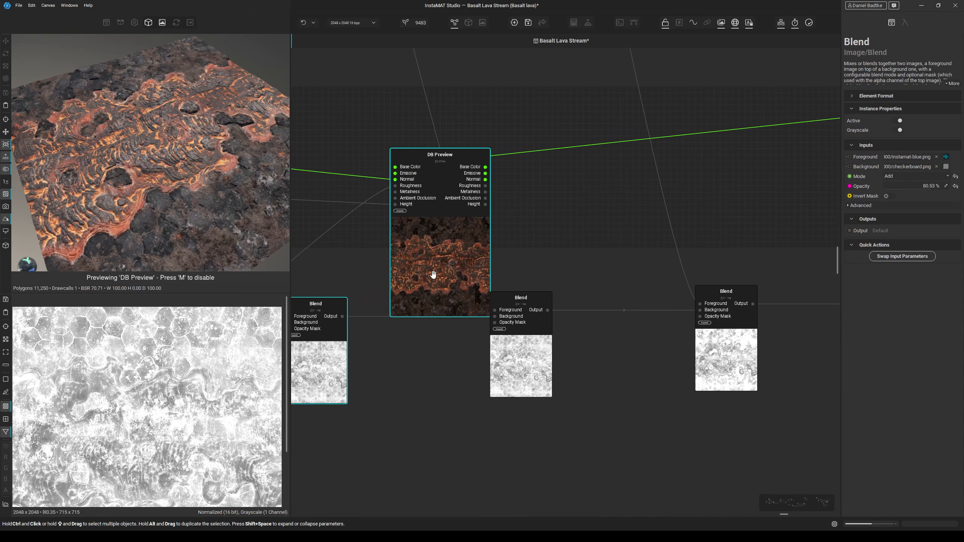
Reposition DB Preview and connect its Roughness input to the output of the Add Blend just viewed.
drag(433, 274, 489, 286)
drag(456, 199, 344, 316)
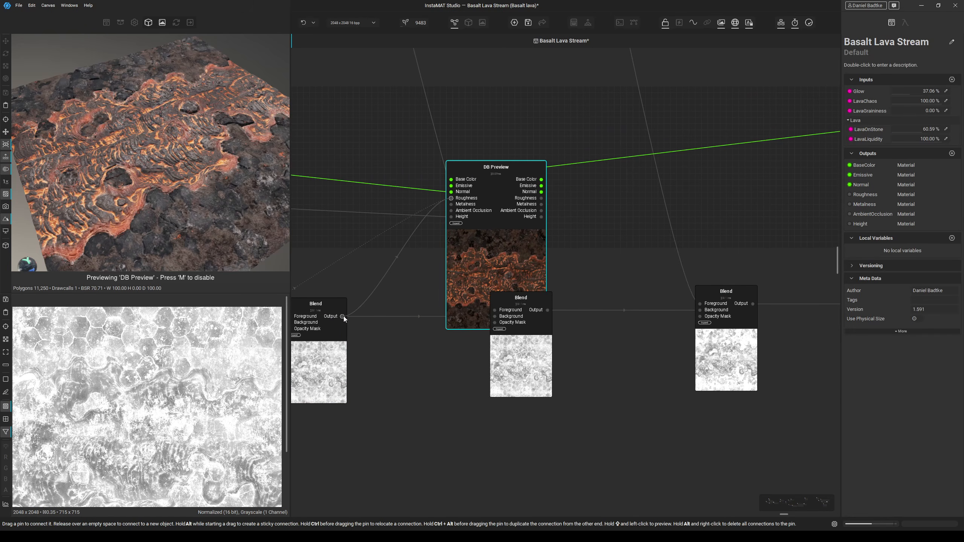
middle_drag(435, 350, 452, 359)
Move DB Preview off the next Add Blend and examine that Blend's Foreground mask up close.
middle_drag(561, 317, 484, 319)
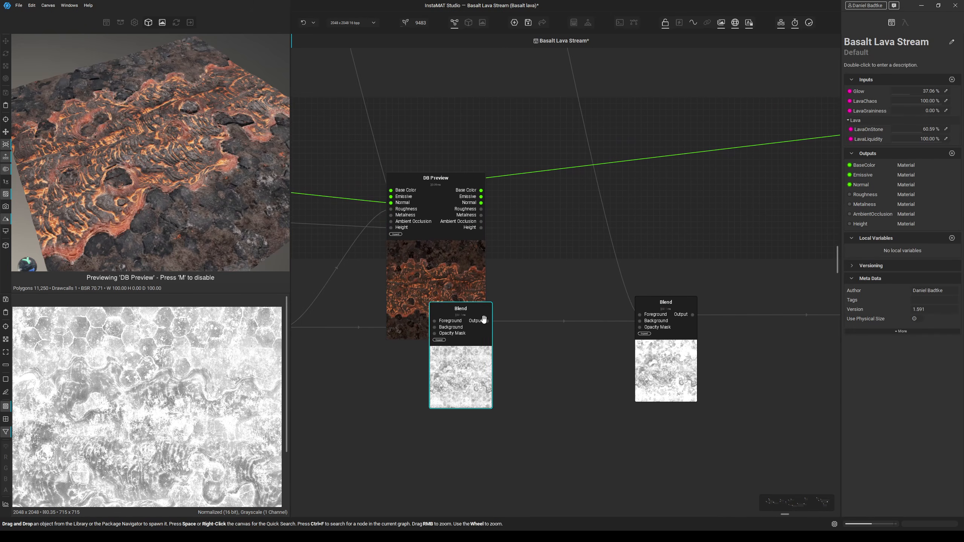
drag(444, 274, 642, 272)
click(438, 327)
scroll(235, 379, up, 2)
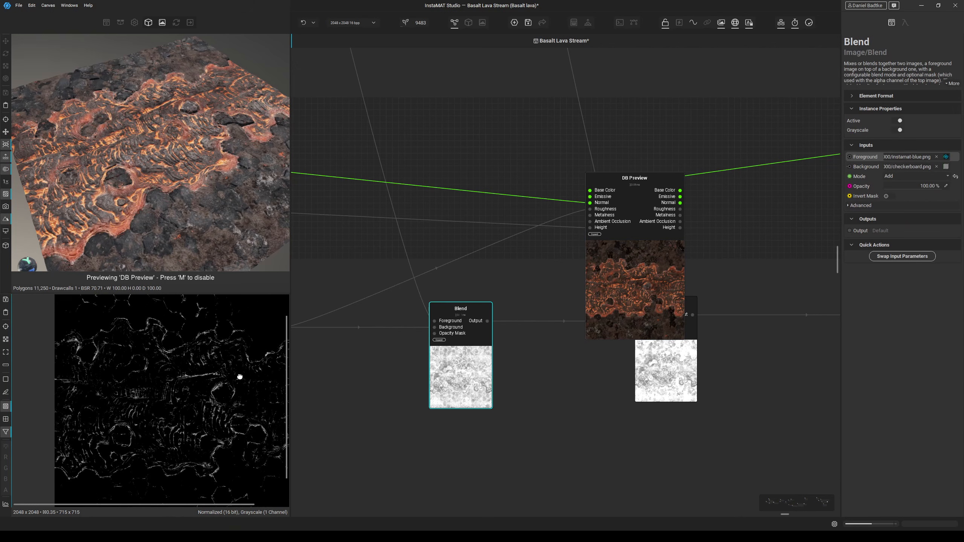
scroll(177, 345, up, 5)
middle_drag(160, 344, 155, 365)
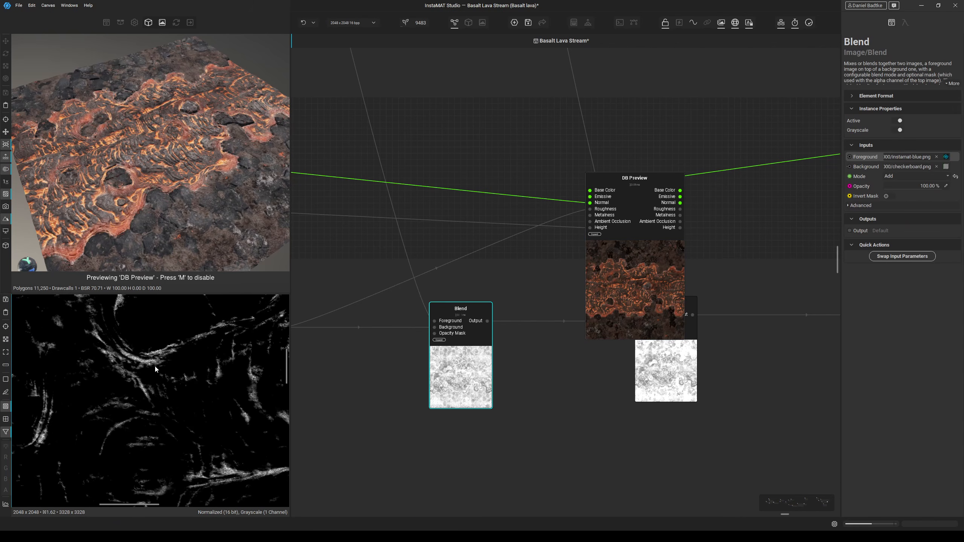
View the Foreground masks of three earlier Blend nodes upstream in the roughness chain for comparison.
middle_drag(423, 382, 340, 436)
scroll(340, 435, down, 2)
middle_drag(445, 344, 670, 319)
middle_drag(490, 277, 644, 295)
click(502, 393)
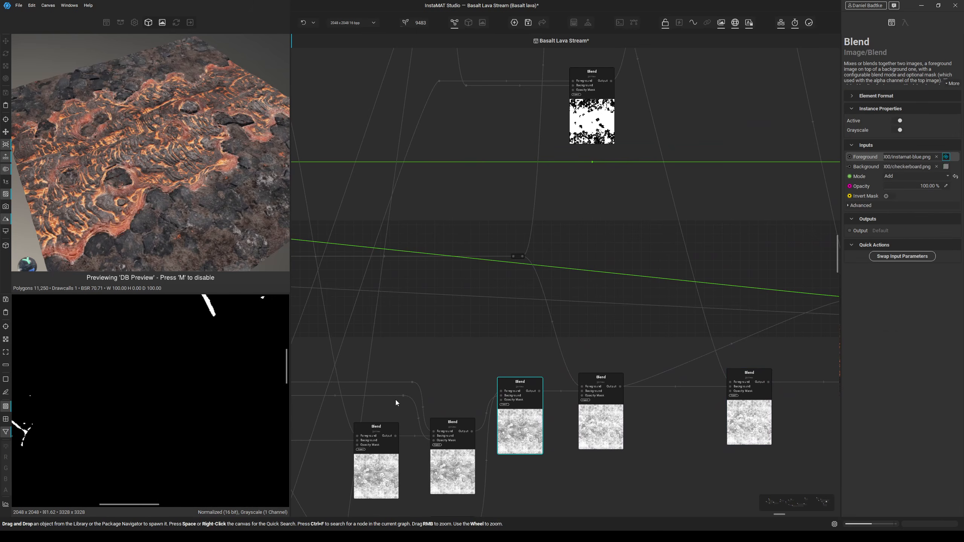
click(451, 423)
middle_drag(352, 445, 450, 430)
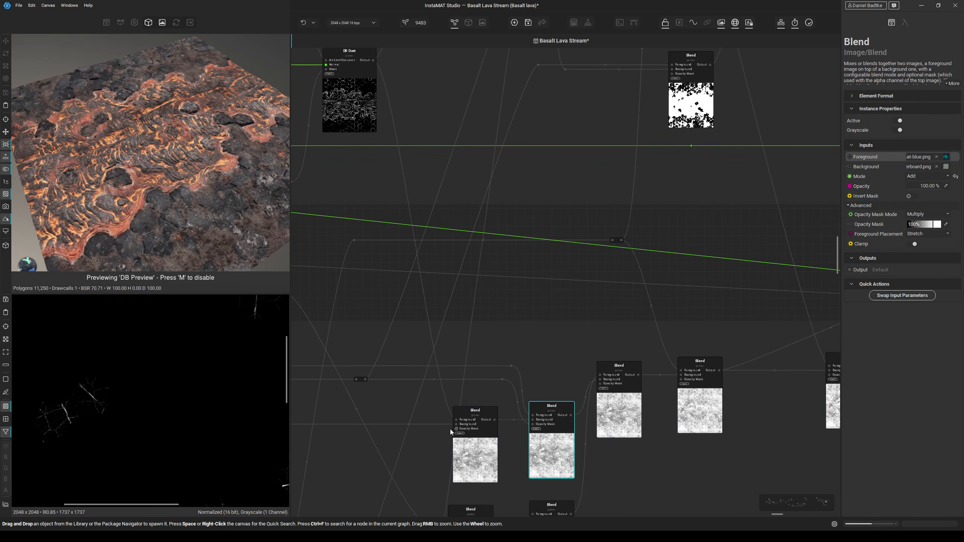
click(457, 424)
middle_drag(617, 367, 396, 381)
scroll(625, 386, down, 1)
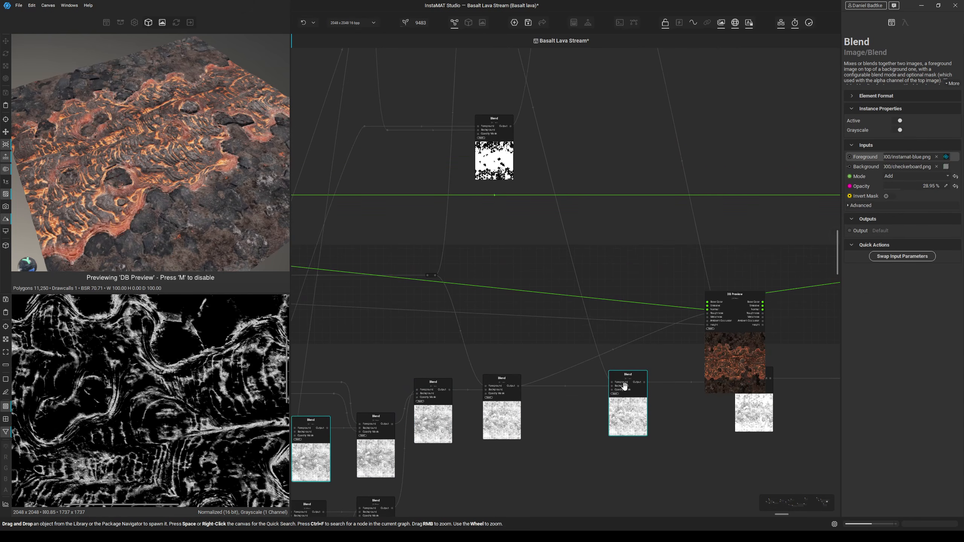
middle_drag(624, 413, 723, 390)
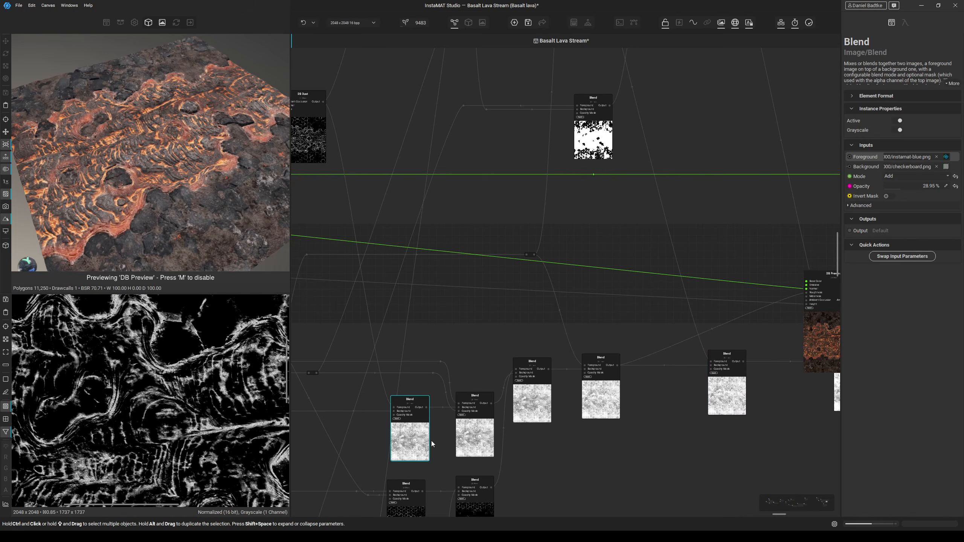
Return downstream past the Add Blend, move DB Preview aside, and view the following Add Blend's Foreground mask.
middle_drag(612, 382, 482, 413)
click(604, 420)
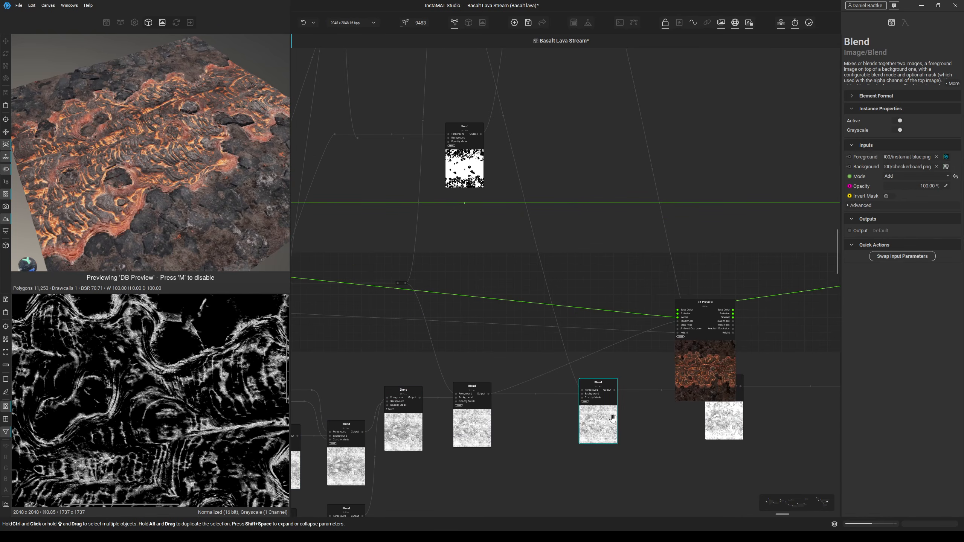
click(582, 390)
middle_drag(595, 391, 470, 404)
drag(609, 372, 723, 375)
click(602, 406)
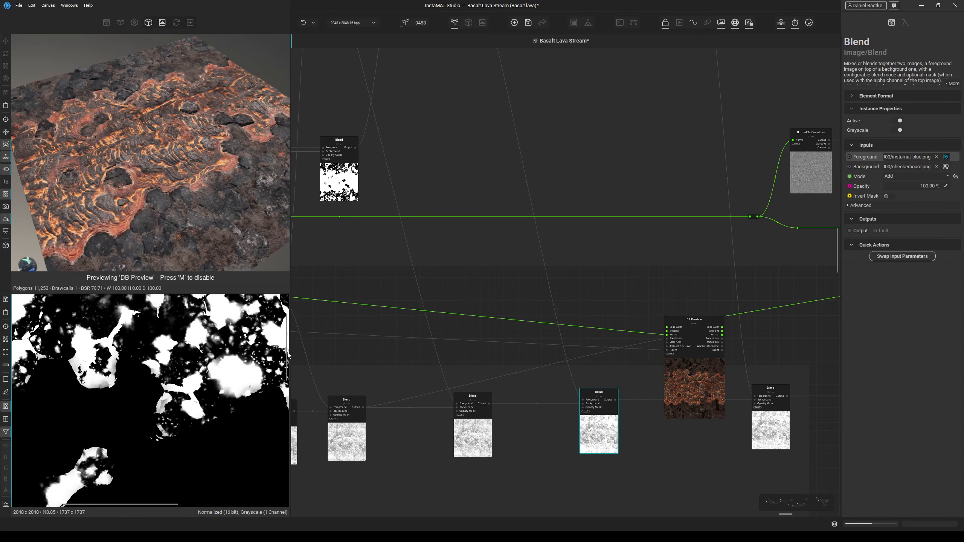
middle_drag(287, 353, 278, 360)
Connect DB Preview's Roughness input to the output of the last Add Blend in the roughness chain.
middle_drag(667, 335, 631, 349)
scroll(631, 349, up, 3)
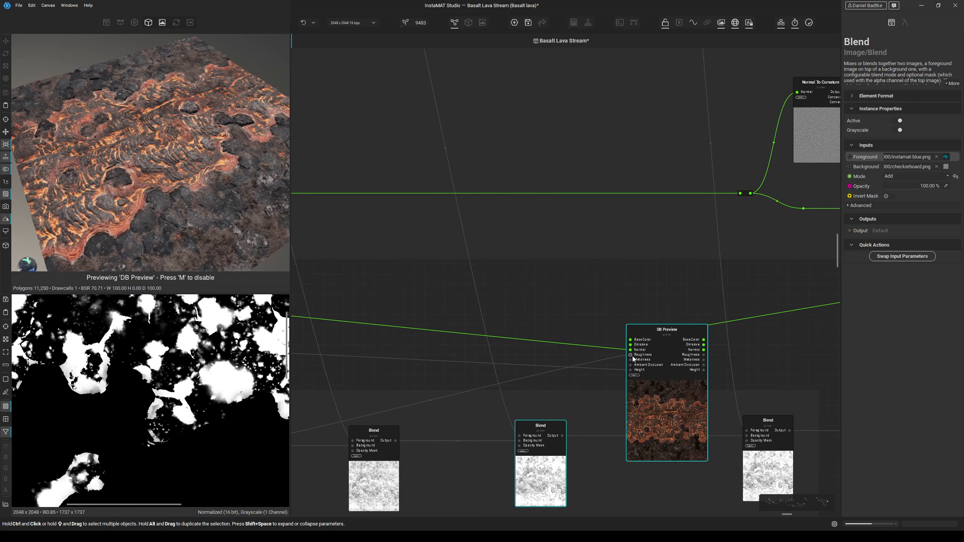
drag(633, 357, 562, 436)
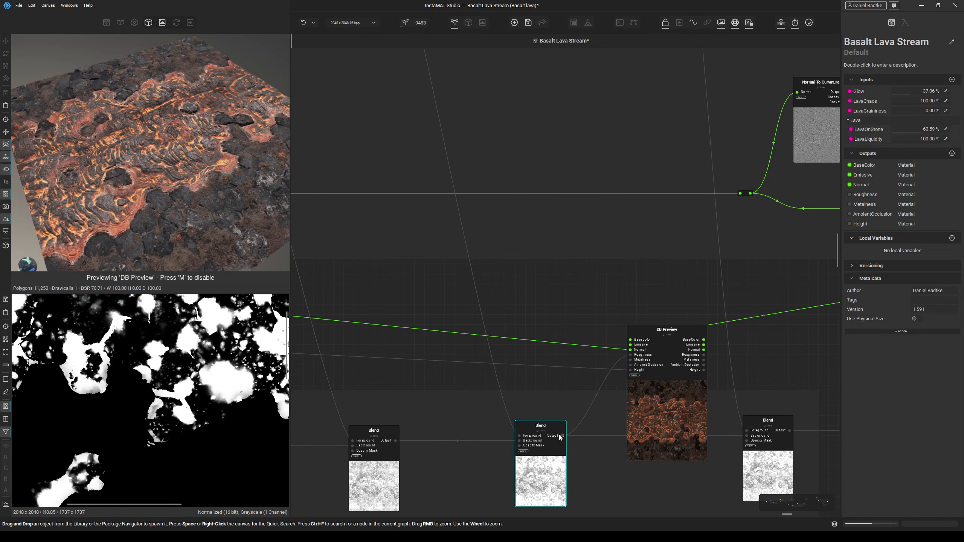
middle_drag(235, 236, 236, 230)
Move DB Preview further along, view the final Subtract Blend's Foreground mask, and inspect the stones in the 3D preview.
middle_drag(535, 351, 448, 351)
scroll(447, 351, down, 1)
drag(562, 401, 695, 396)
scroll(636, 408, up, 3)
double_click(608, 422)
middle_drag(225, 368, 207, 419)
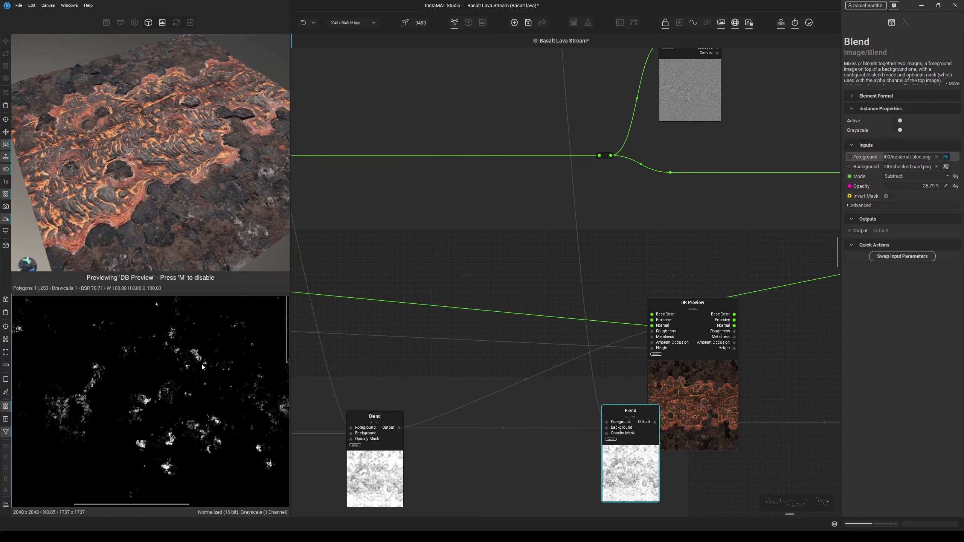
scroll(216, 241, up, 3)
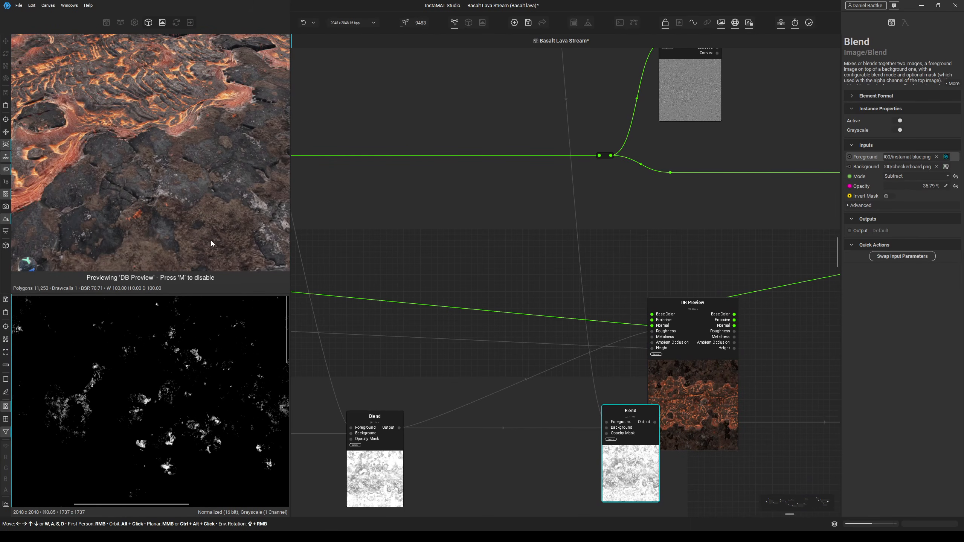
Move DB Preview clear of the final Subtract Blend and view that Blend's result.
middle_drag(693, 383, 564, 352)
drag(563, 352, 643, 381)
click(520, 426)
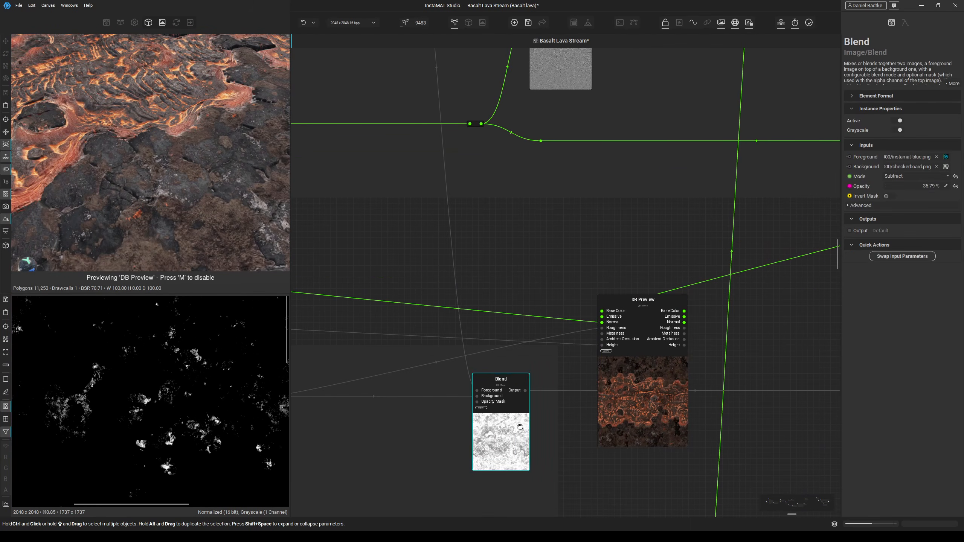
middle_drag(520, 426, 504, 455)
click(342, 423)
click(575, 425)
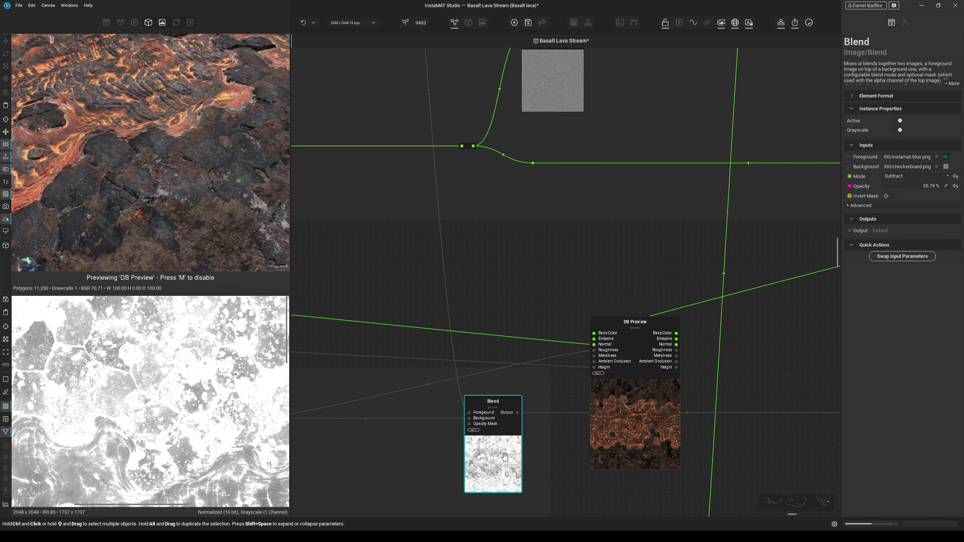
Connect DB Preview's Roughness input to the final Subtract Blend's output.
drag(594, 350, 518, 413)
scroll(609, 388, down, 2)
middle_drag(609, 388, 415, 393)
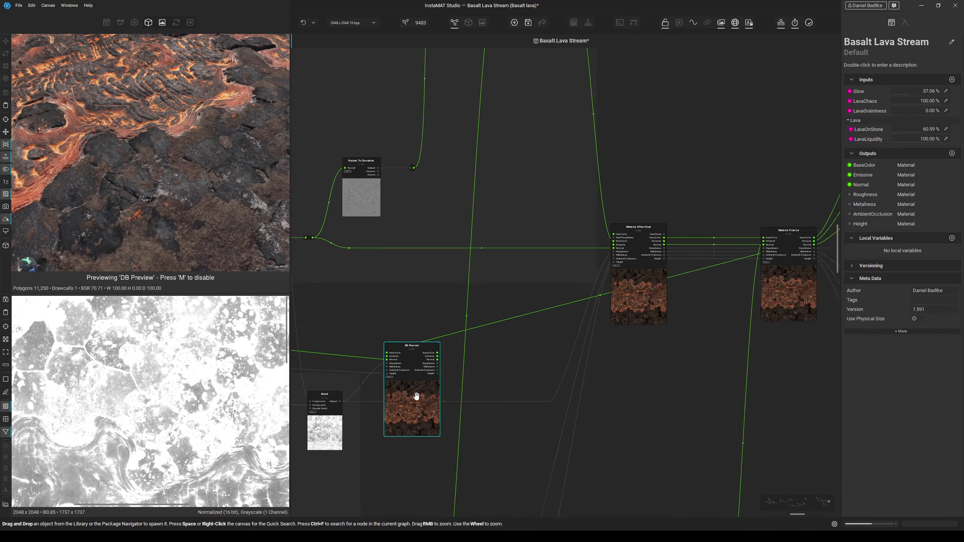
Move the DB Preview node away from the roughness chain down beside the Emission group.
scroll(408, 399, down, 3)
drag(423, 403, 583, 412)
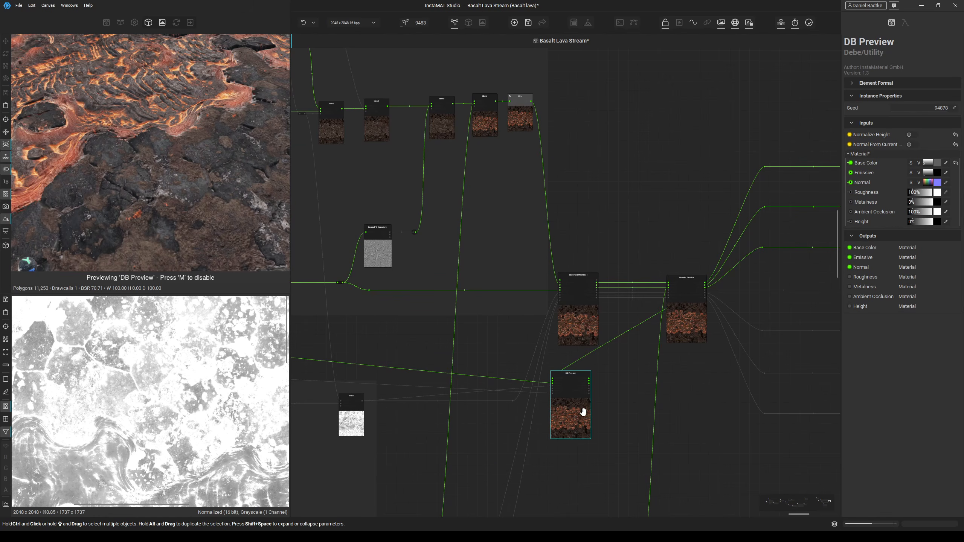
scroll(583, 412, down, 3)
middle_drag(583, 412, 729, 276)
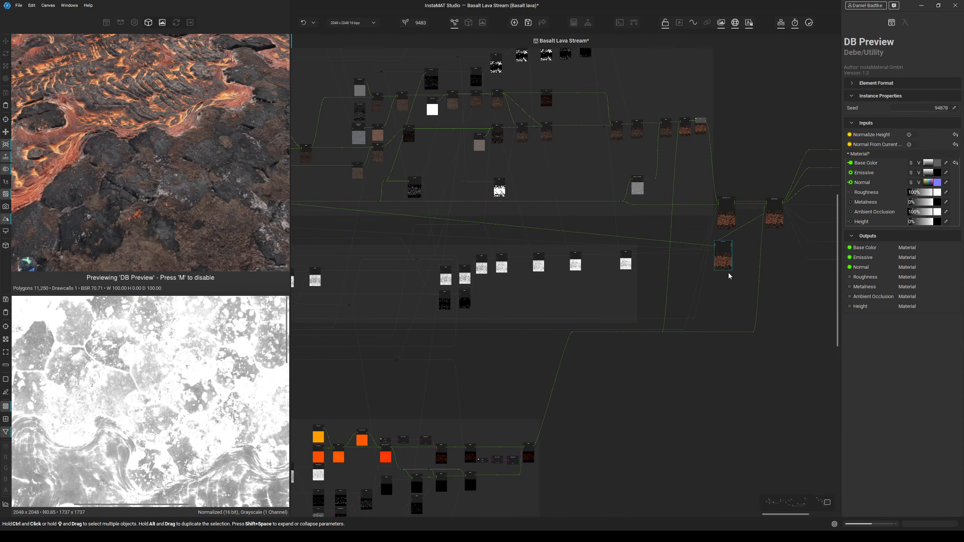
drag(728, 257, 563, 430)
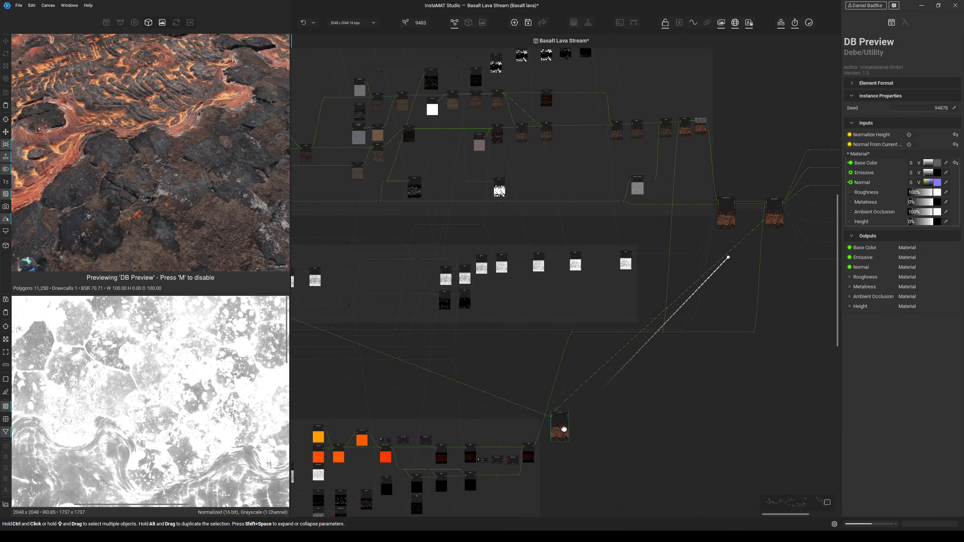
middle_drag(562, 431, 747, 288)
drag(748, 288, 702, 398)
middle_drag(701, 398, 738, 361)
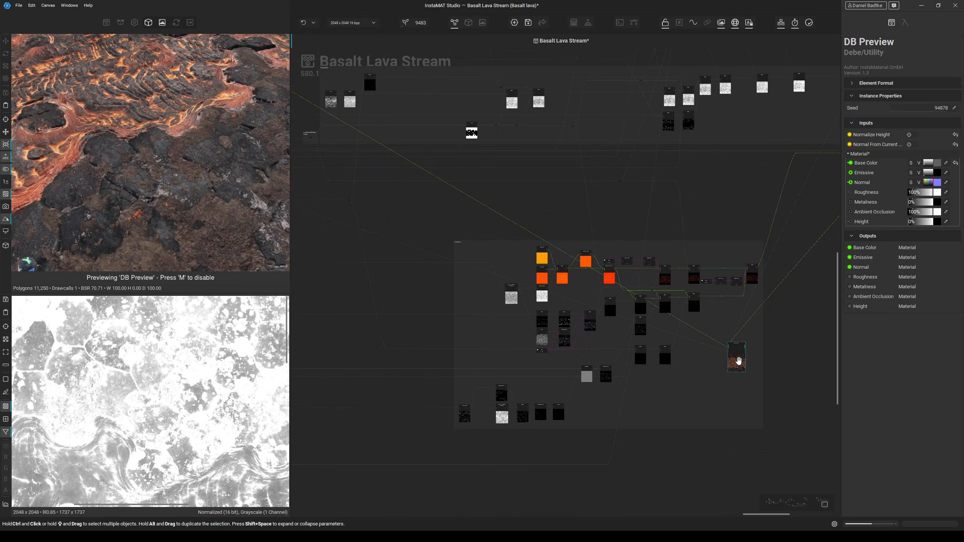
View the Height input of the Height To Ambient Occlusion node at the start of the Emission group.
scroll(494, 303, up, 3)
scroll(520, 312, up, 2)
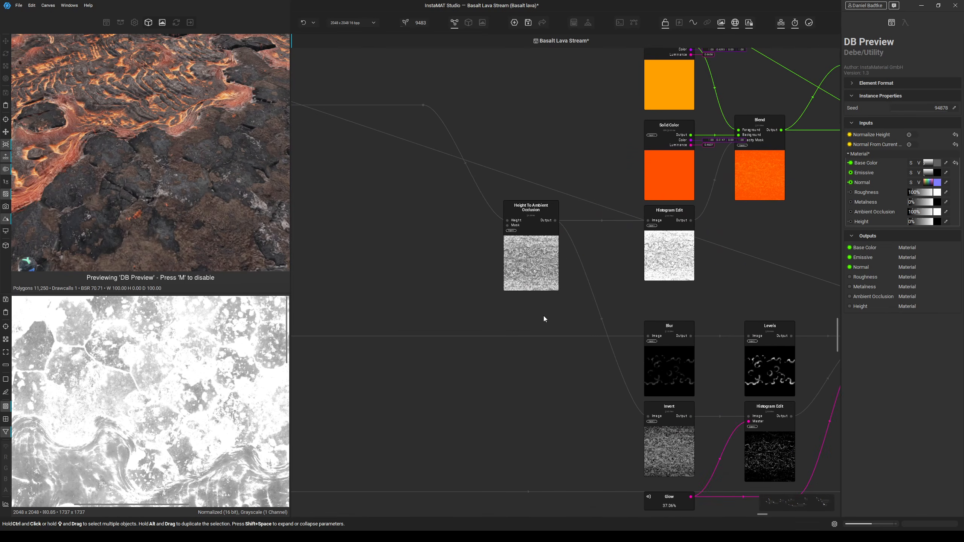
scroll(554, 335, down, 2)
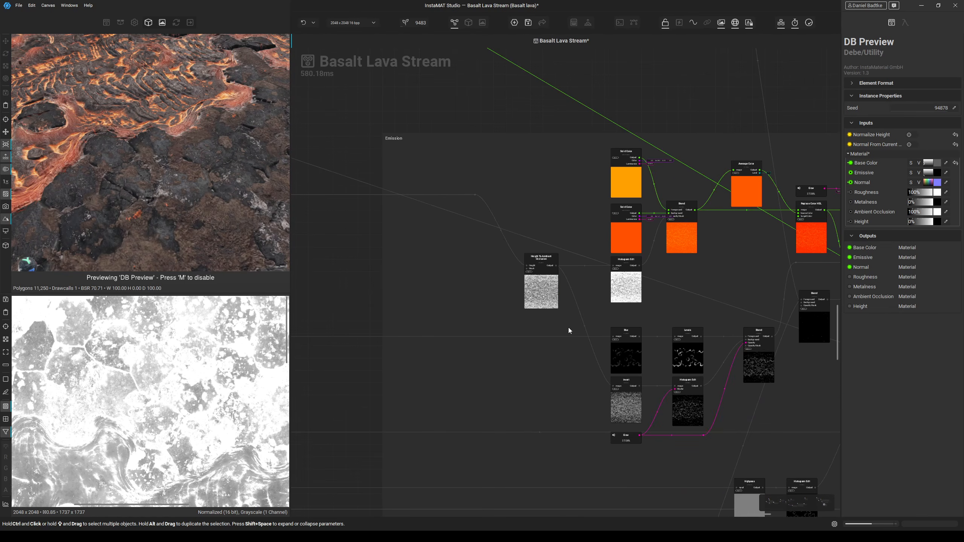
middle_drag(546, 272, 538, 291)
scroll(539, 290, up, 2)
click(500, 276)
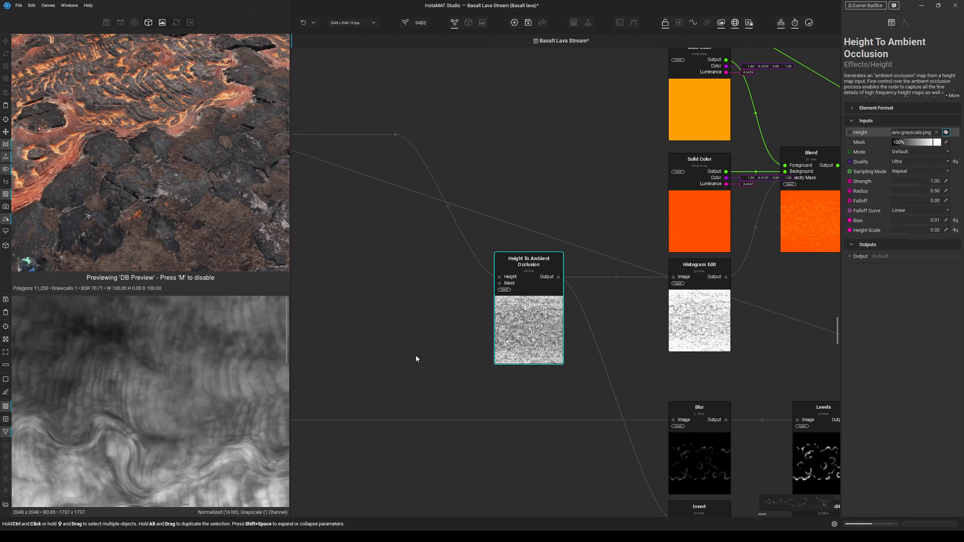
View the Height To Ambient Occlusion node's output and the Histogram Edit result it feeds.
scroll(208, 368, down, 5)
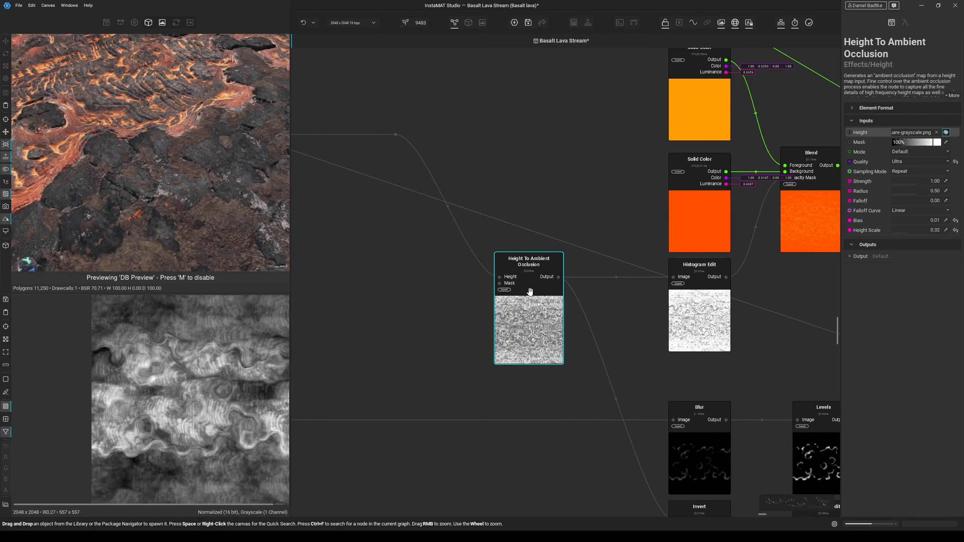
click(558, 277)
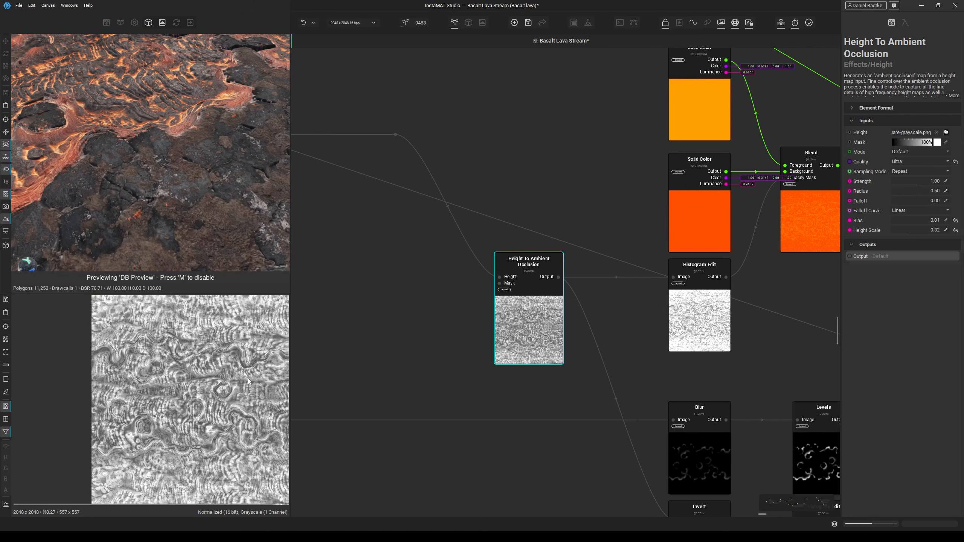
middle_drag(685, 338, 589, 280)
middle_drag(615, 245, 515, 350)
click(574, 284)
middle_drag(634, 310, 591, 348)
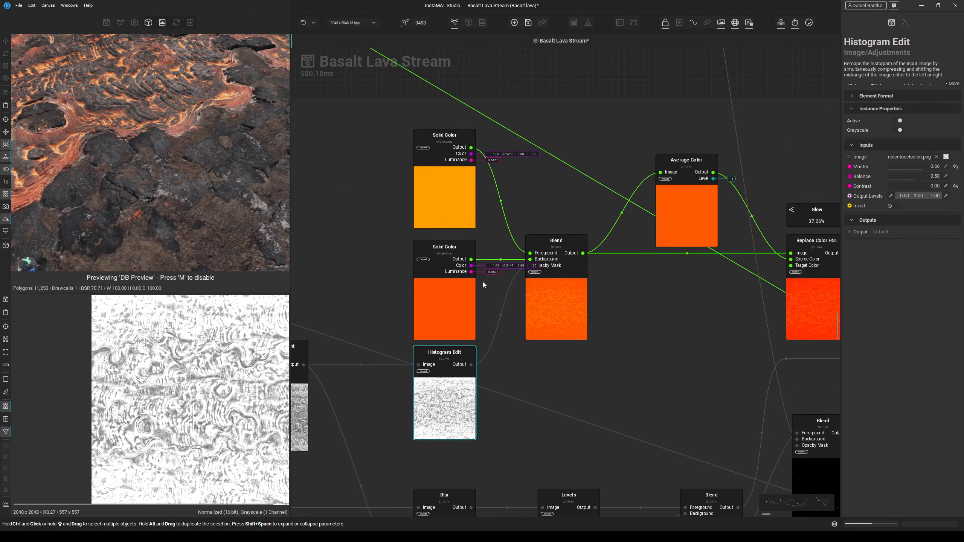
Inspect the Blend of the two orange Solid Color nodes, viewing its Opacity Mask up close and its output.
click(460, 191)
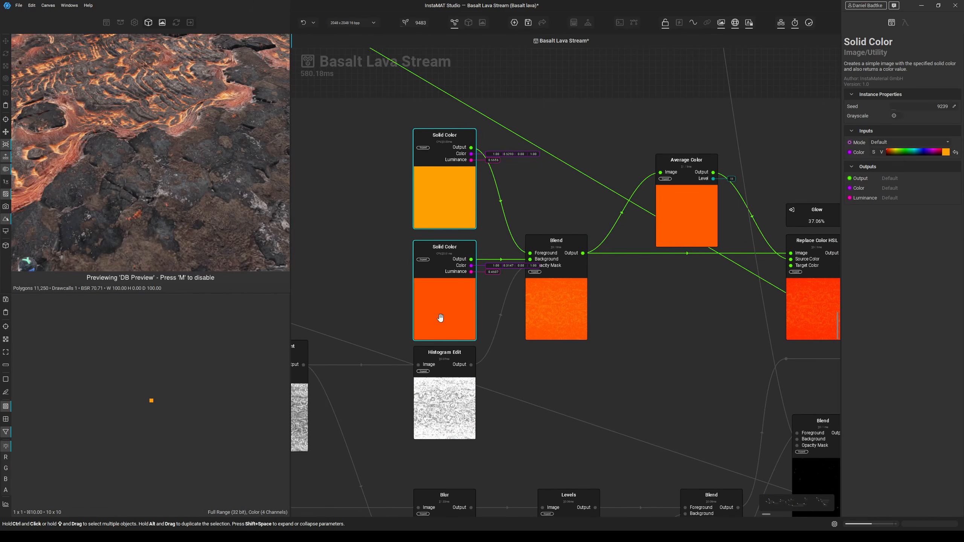
click(565, 314)
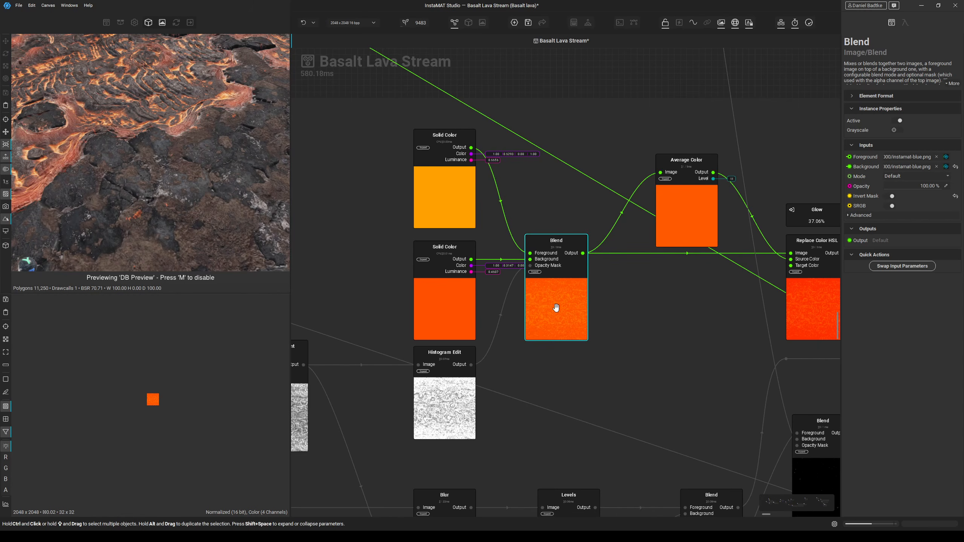
click(529, 266)
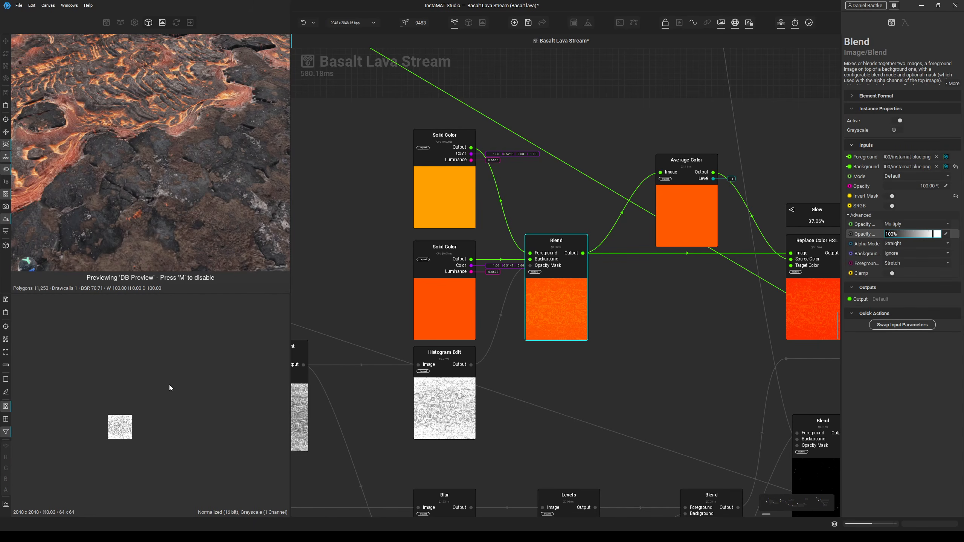
scroll(107, 452, up, 2)
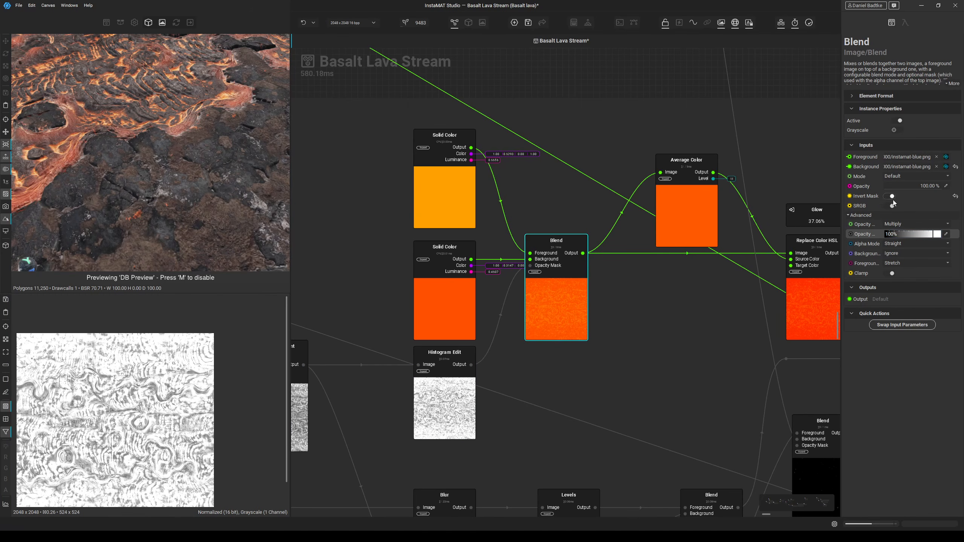
middle_drag(146, 406, 151, 381)
scroll(151, 382, up, 4)
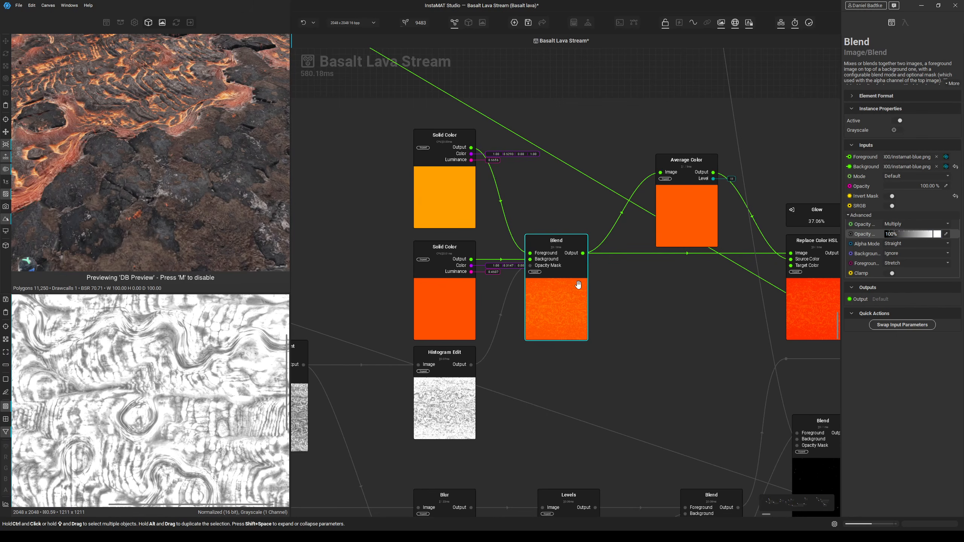
click(584, 254)
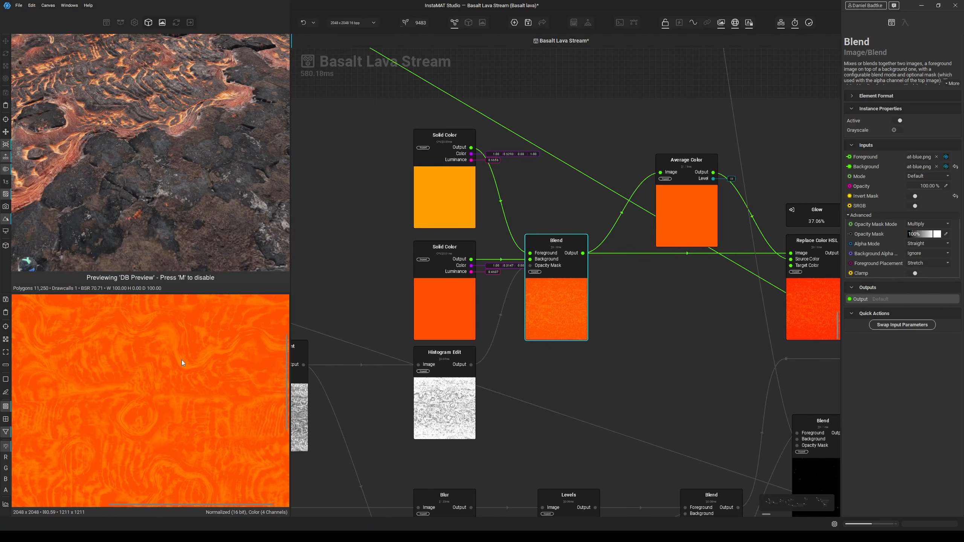
Examine how the Average Color node feeds the Source Color input of Replace Color HSL.
middle_drag(611, 365, 481, 380)
middle_drag(550, 357, 535, 363)
click(538, 250)
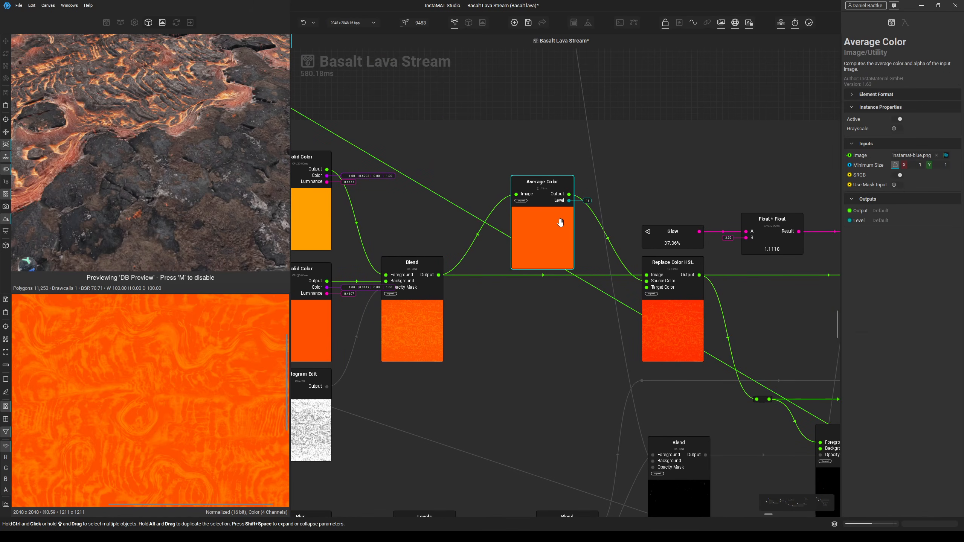
middle_drag(679, 308, 553, 298)
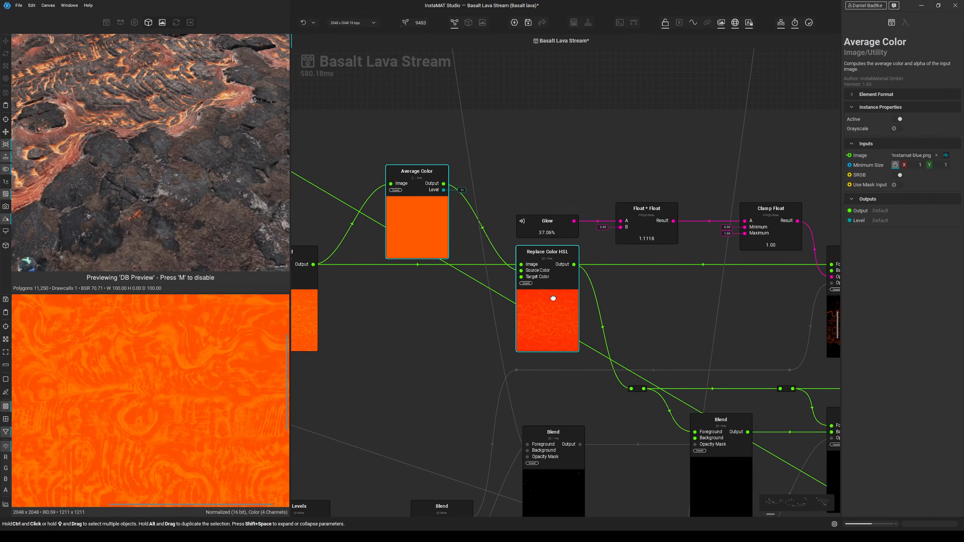
scroll(508, 291, up, 3)
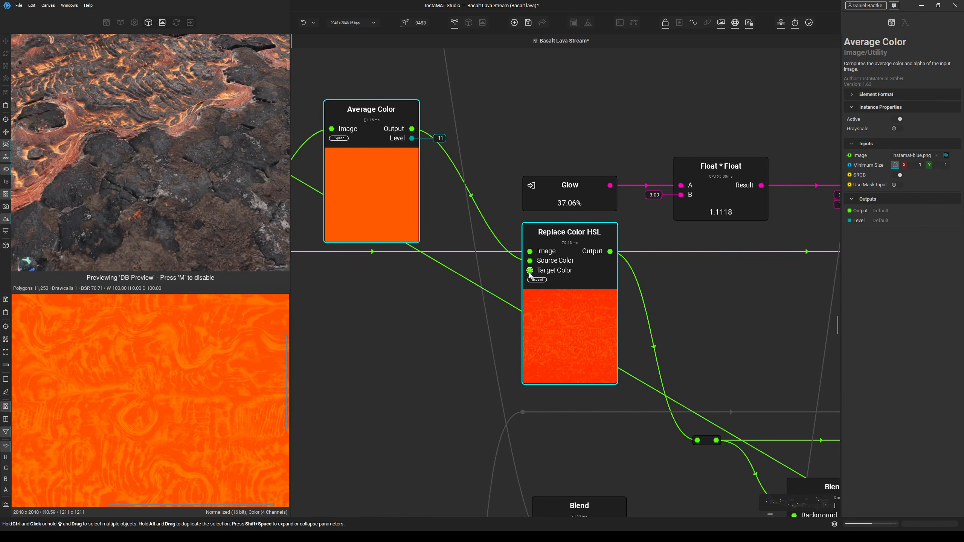
scroll(569, 314, down, 3)
middle_drag(572, 319, 527, 315)
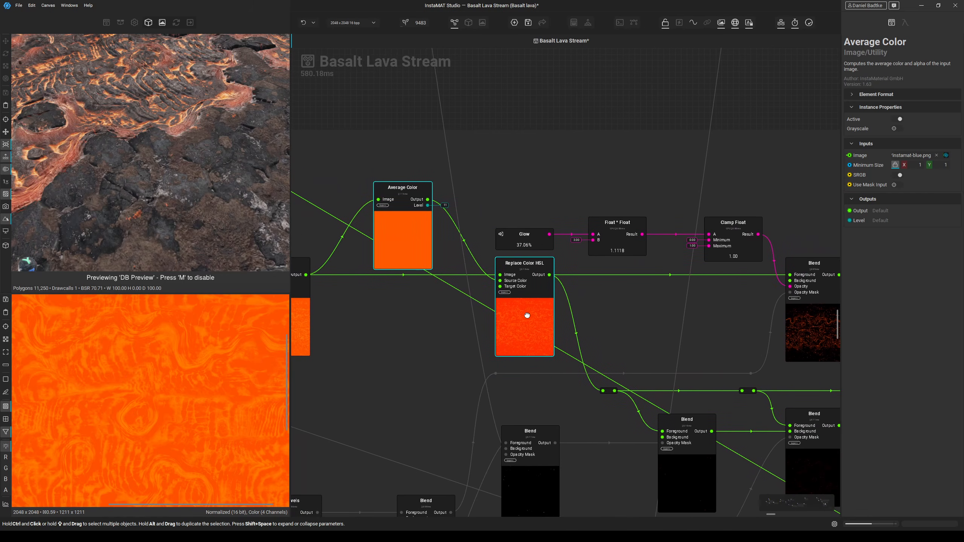
Expose Replace Color HSL's Target Color as a graph input named Emissive Color.
scroll(522, 291, up, 2)
drag(496, 288, 404, 336)
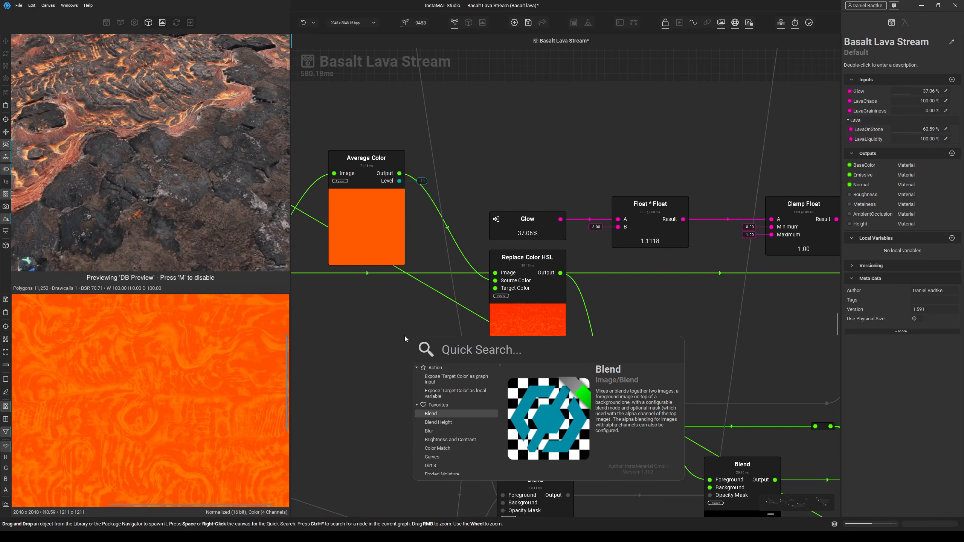
text(Emissive Color)
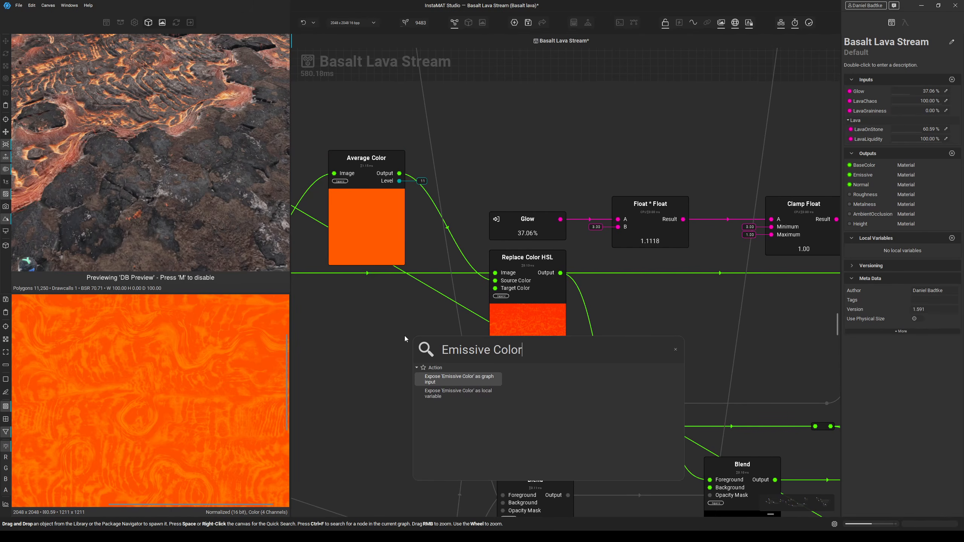
key(Return)
Move the DB Preview node from below the Emission group to above the Blend fed by Clamp Float.
scroll(530, 314, down, 6)
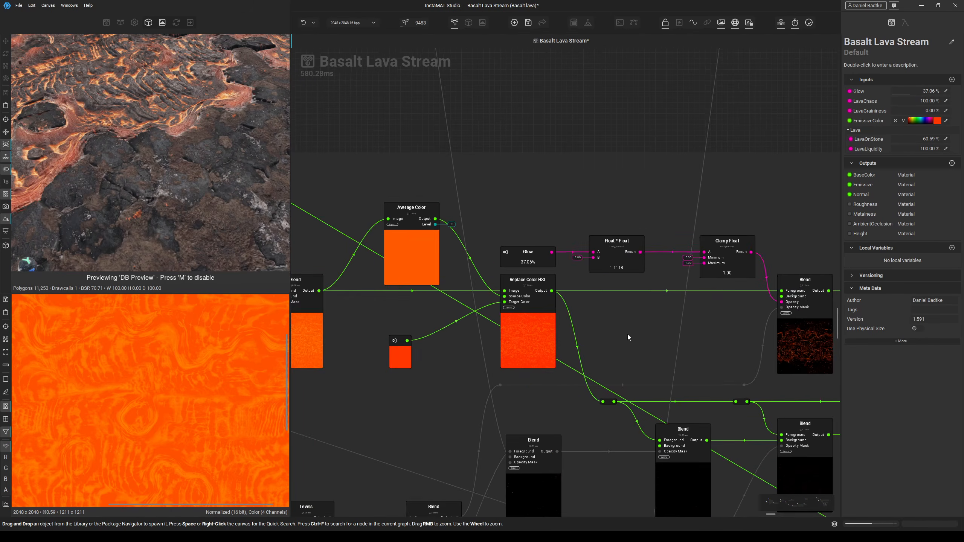
middle_drag(831, 295, 635, 264)
scroll(666, 263, down, 3)
middle_drag(712, 252, 723, 218)
scroll(611, 331, up, 5)
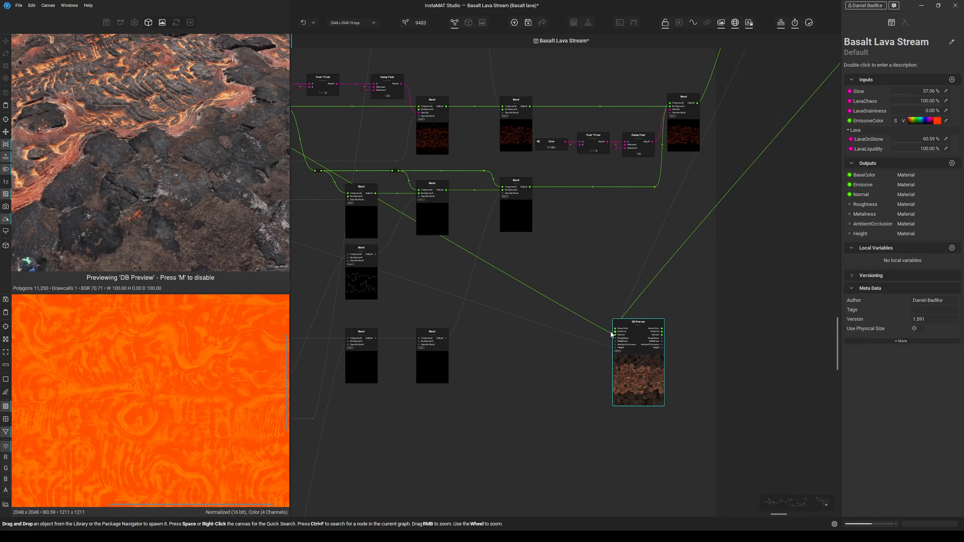
middle_drag(607, 380, 668, 413)
drag(698, 406, 552, 153)
middle_drag(551, 154, 688, 306)
drag(689, 306, 625, 244)
scroll(484, 263, up, 3)
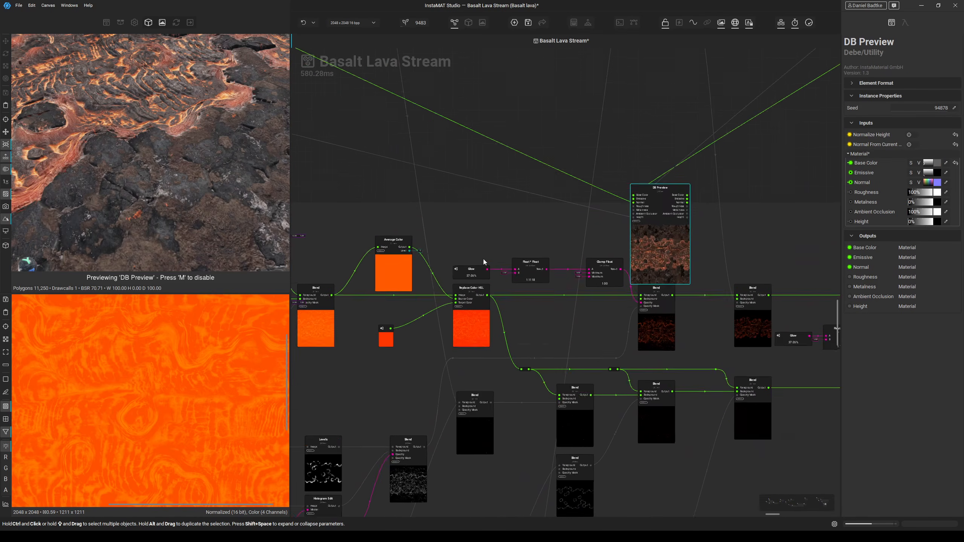
Connect Replace Color HSL's output to the Emissive input of DB Preview.
click(486, 309)
drag(487, 311, 682, 181)
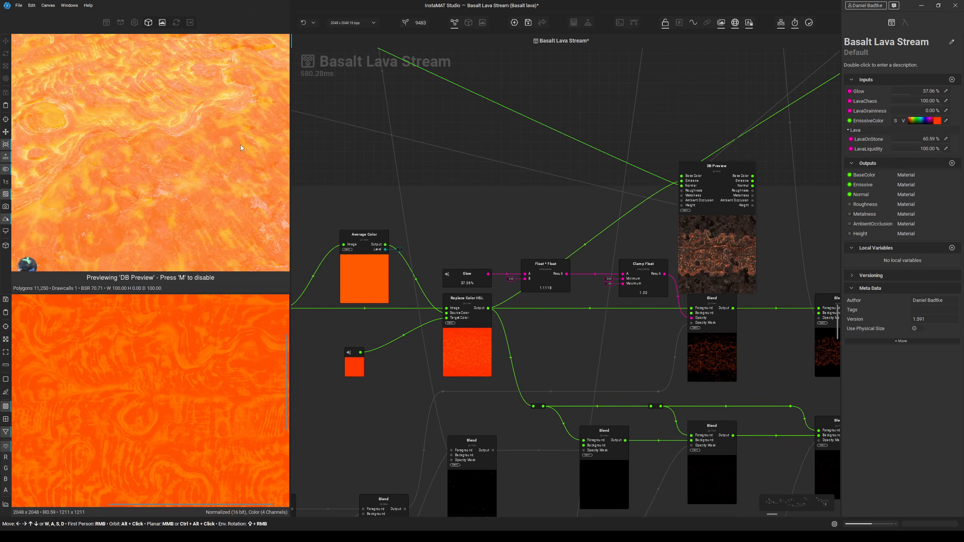
scroll(641, 238, down, 1)
middle_drag(607, 251, 595, 254)
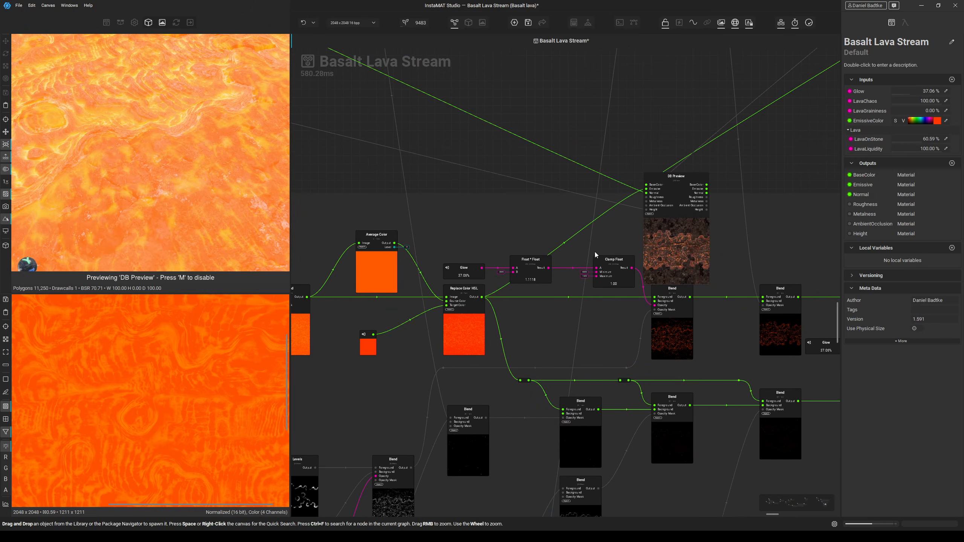
Reposition the DB Preview node so it sits above the Blend nodes, clear of the Clamp Float node.
middle_drag(667, 303, 532, 285)
drag(563, 223, 625, 219)
middle_drag(531, 360, 603, 338)
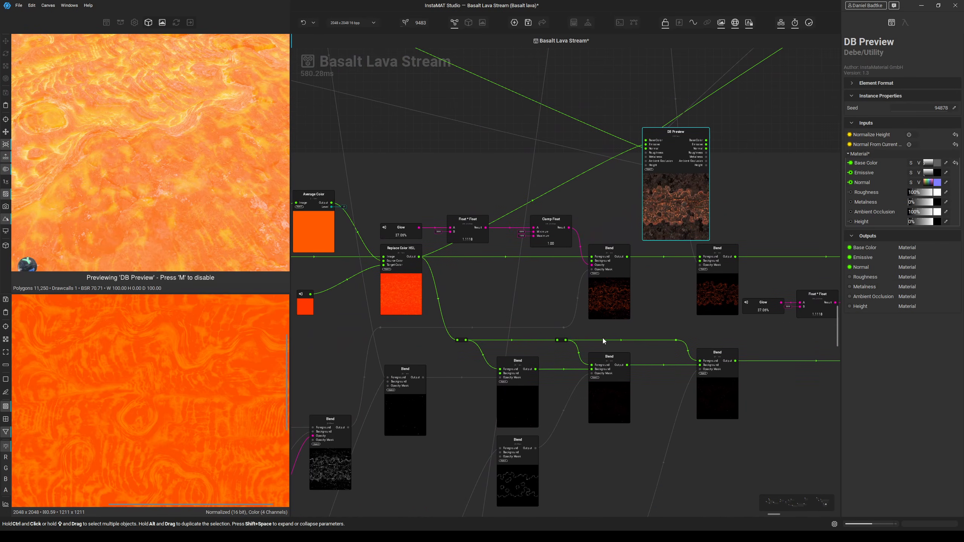
middle_drag(344, 428, 447, 422)
drag(449, 421, 733, 146)
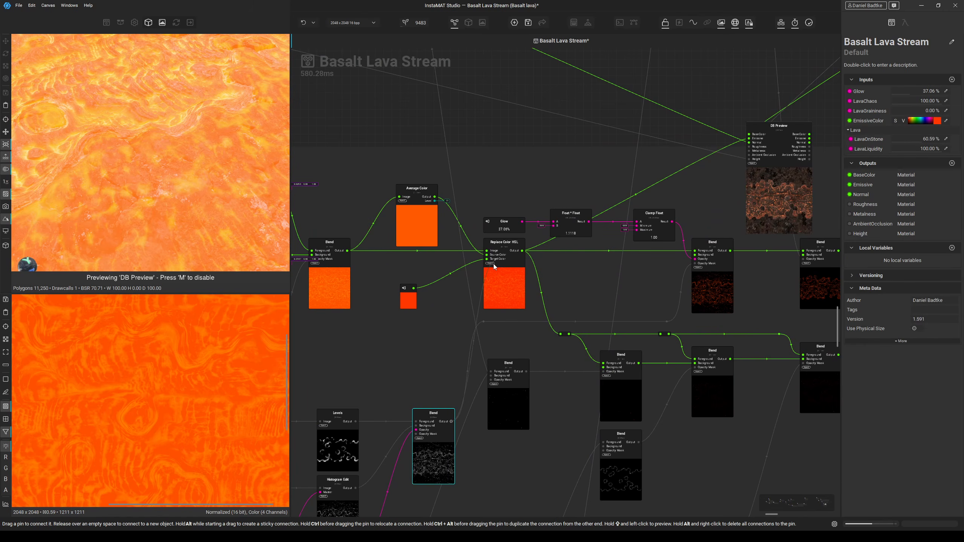
drag(530, 351, 508, 347)
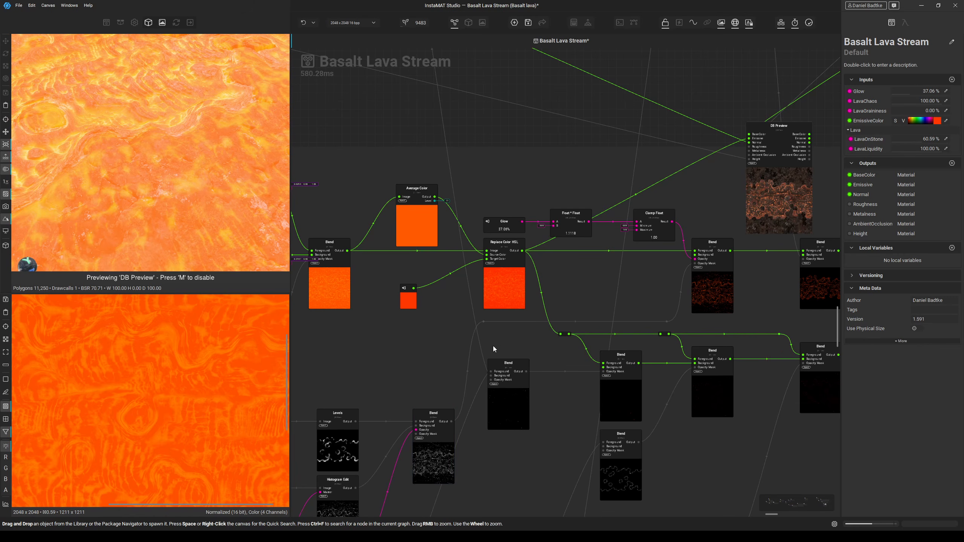
drag(778, 127, 734, 128)
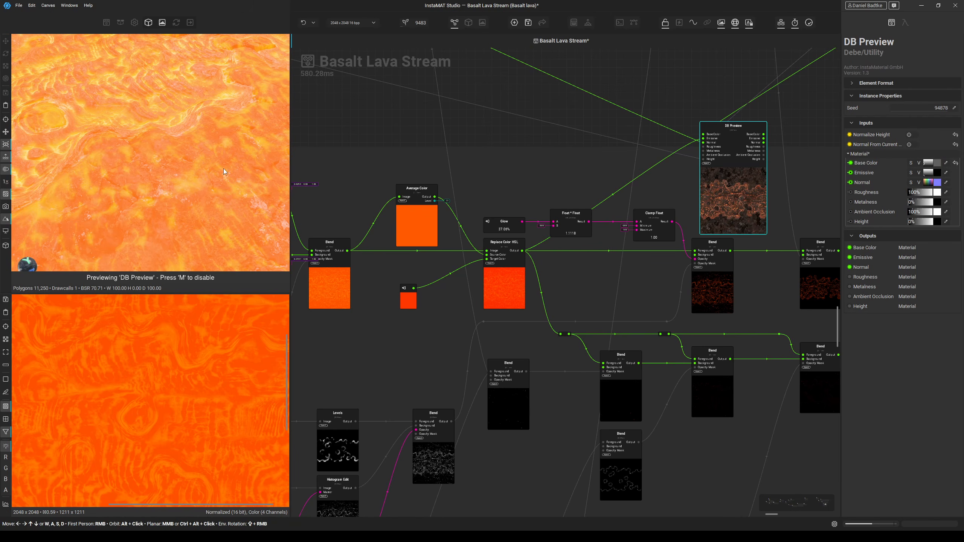
Try a blue EmissiveColor with Red 0.0571 and Blue 0.8684, and view the whole material plane in 3D.
alt+drag(224, 169, 161, 185)
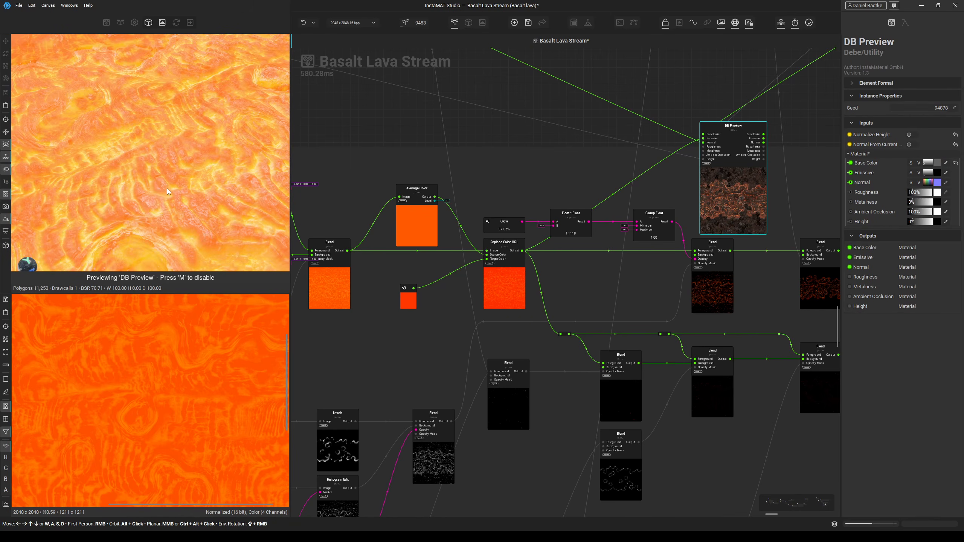
click(408, 298)
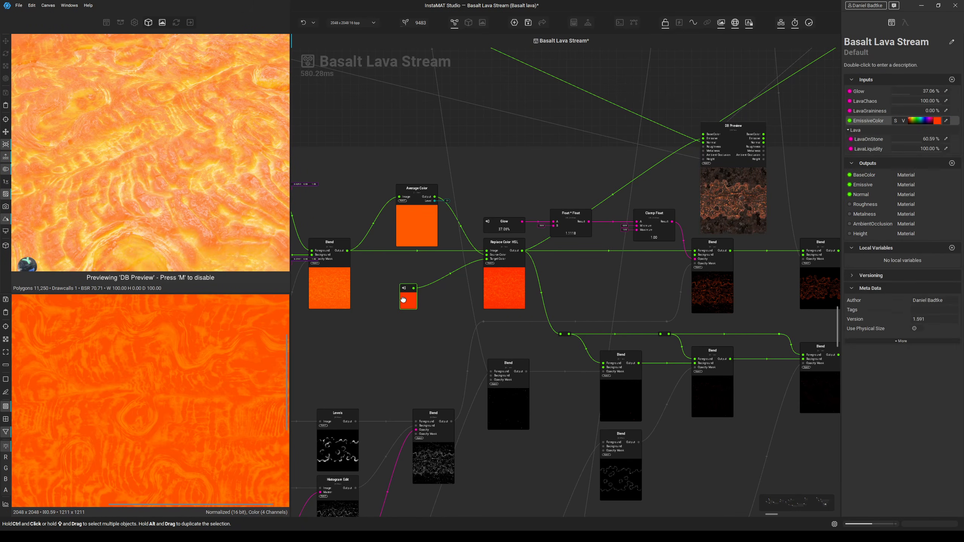
click(938, 120)
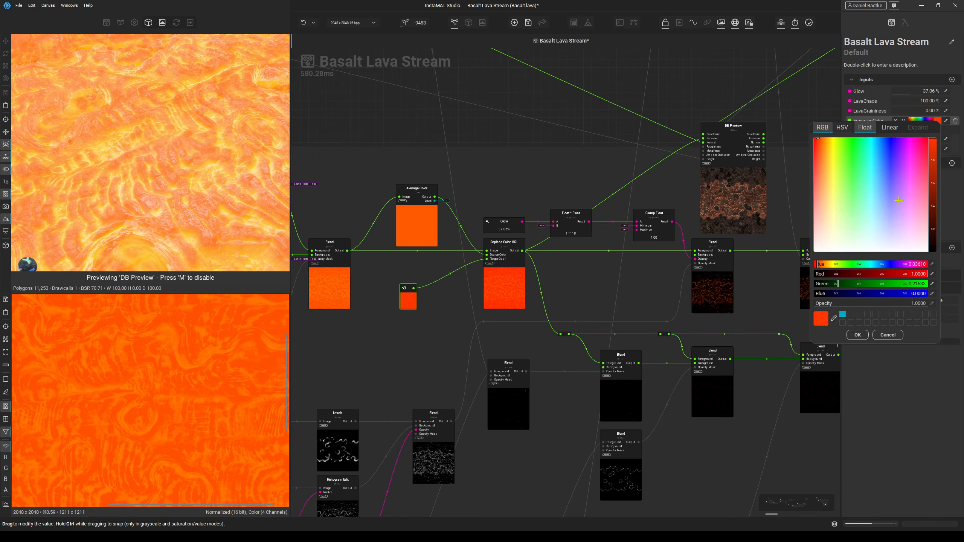
click(886, 145)
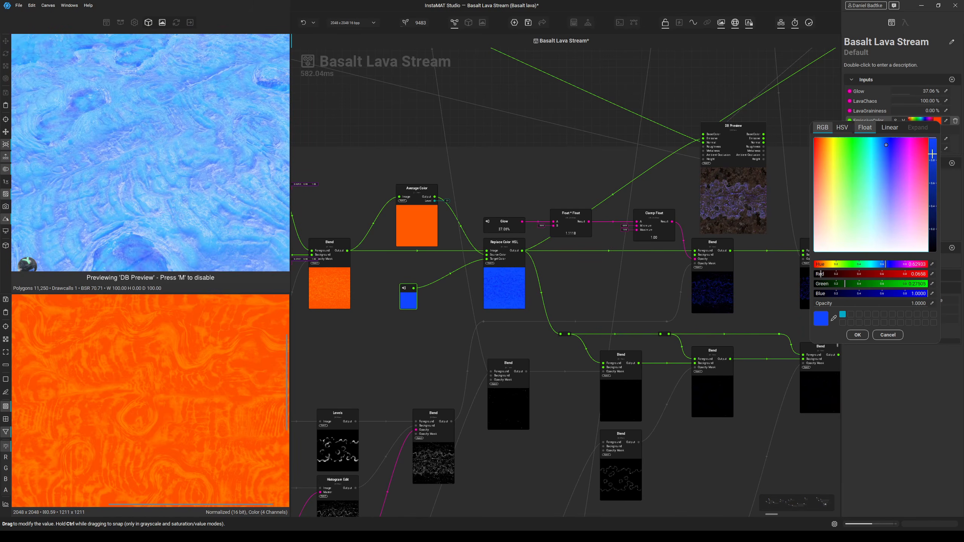
click(932, 153)
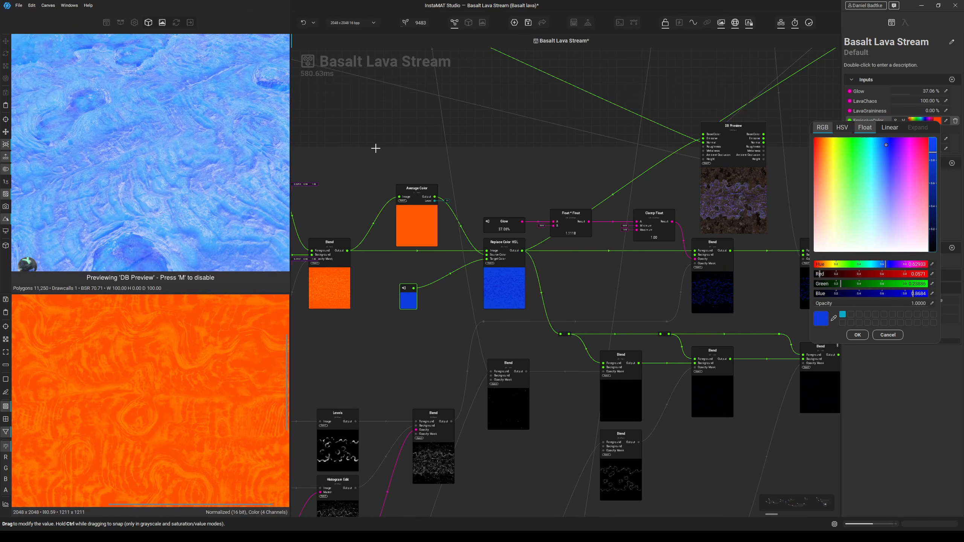
scroll(130, 152, down, 3)
click(189, 169)
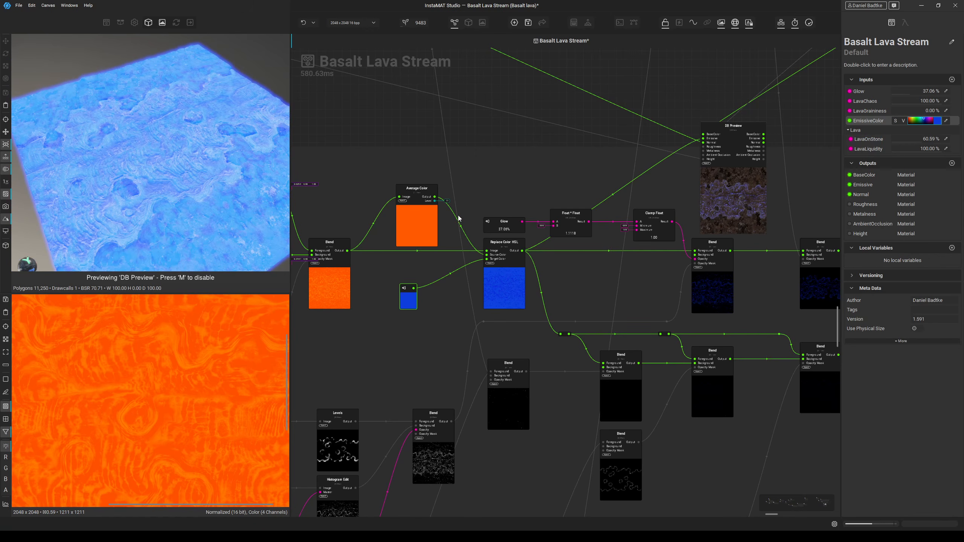
Set EmissiveColor to the orange sampled from the Average Color node's thumbnail.
scroll(421, 292, up, 2)
click(940, 123)
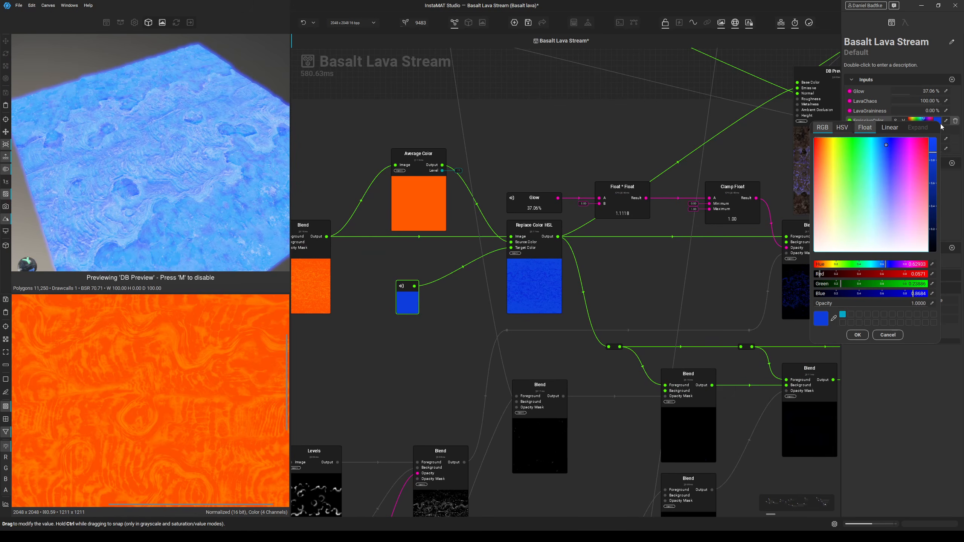
click(835, 319)
click(403, 203)
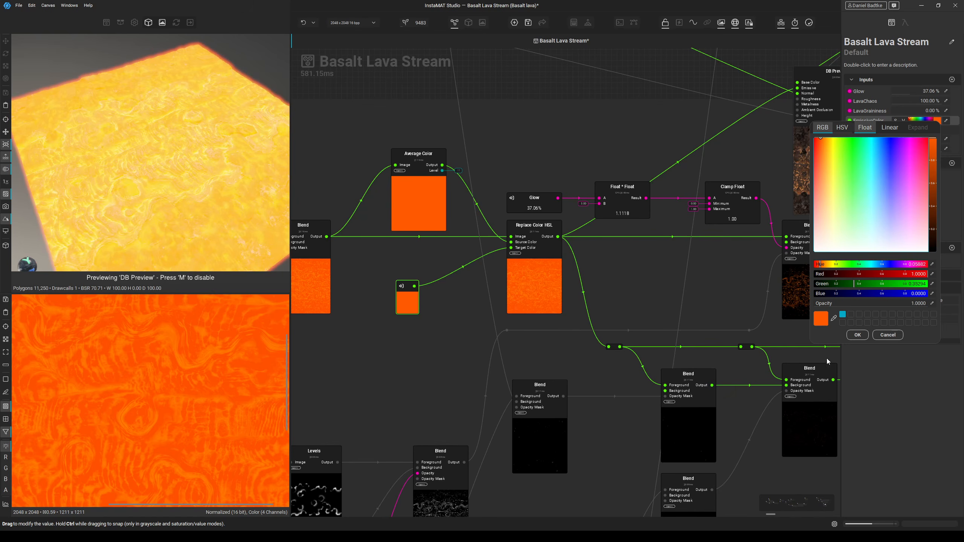
click(858, 335)
Preview the mask entering the Blur node's Image input in the Emission group and highlight its incoming connection.
middle_drag(659, 265, 652, 269)
scroll(697, 202, down, 3)
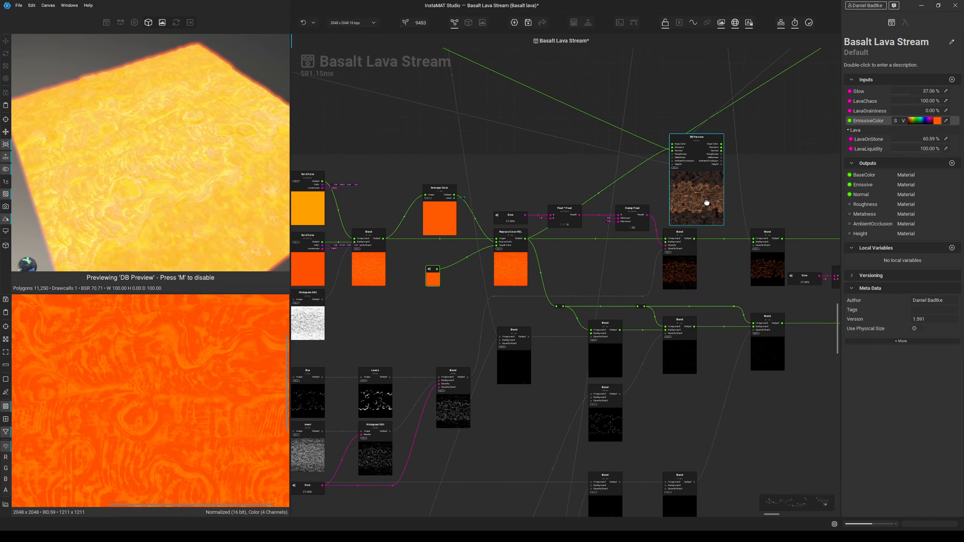
middle_drag(551, 270, 713, 178)
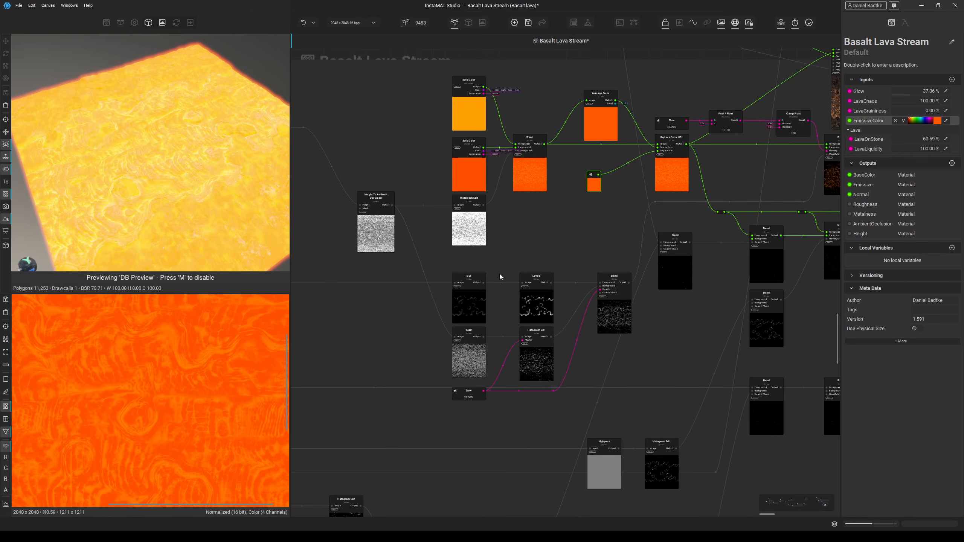
scroll(432, 301, up, 4)
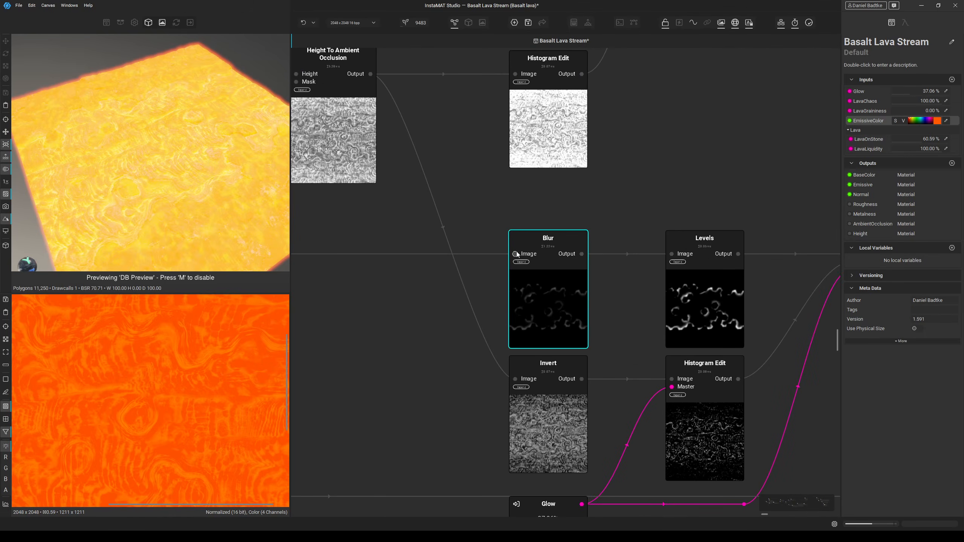
click(516, 254)
click(486, 254)
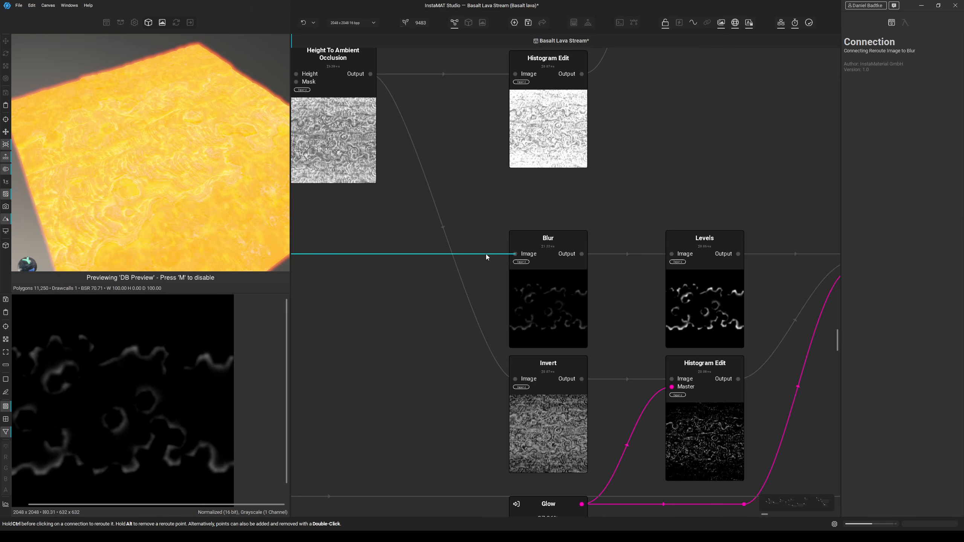
Trace the highlighted connection upstream across the graph and preview the Blend nodes on either side of the source Blur node.
scroll(486, 254, down, 4)
middle_drag(472, 315, 846, 351)
middle_drag(296, 338, 870, 320)
middle_drag(626, 176, 607, 348)
middle_drag(588, 304, 553, 447)
scroll(553, 447, down, 2)
middle_drag(319, 306, 831, 337)
middle_drag(334, 322, 775, 320)
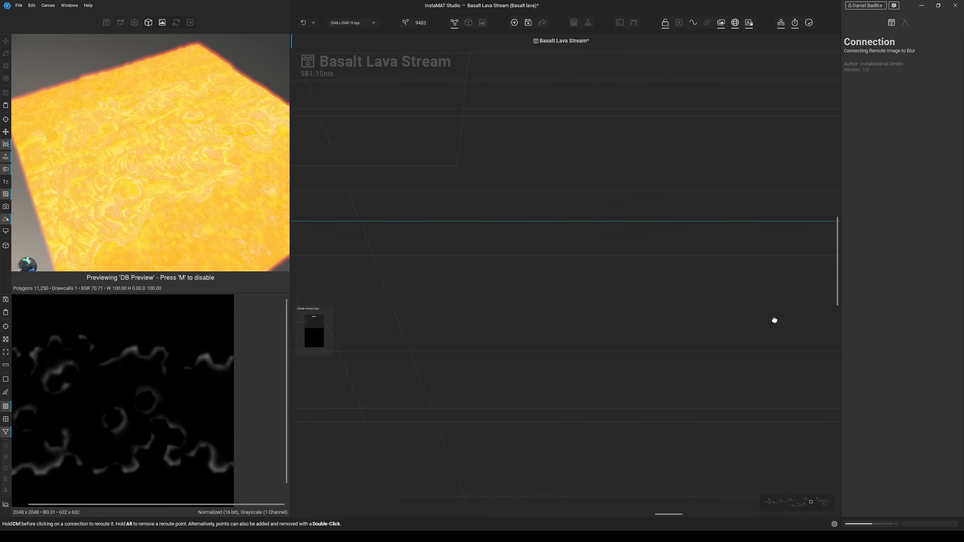
middle_drag(378, 317, 768, 310)
middle_drag(342, 301, 686, 306)
middle_drag(528, 304, 793, 305)
scroll(442, 221, up, 4)
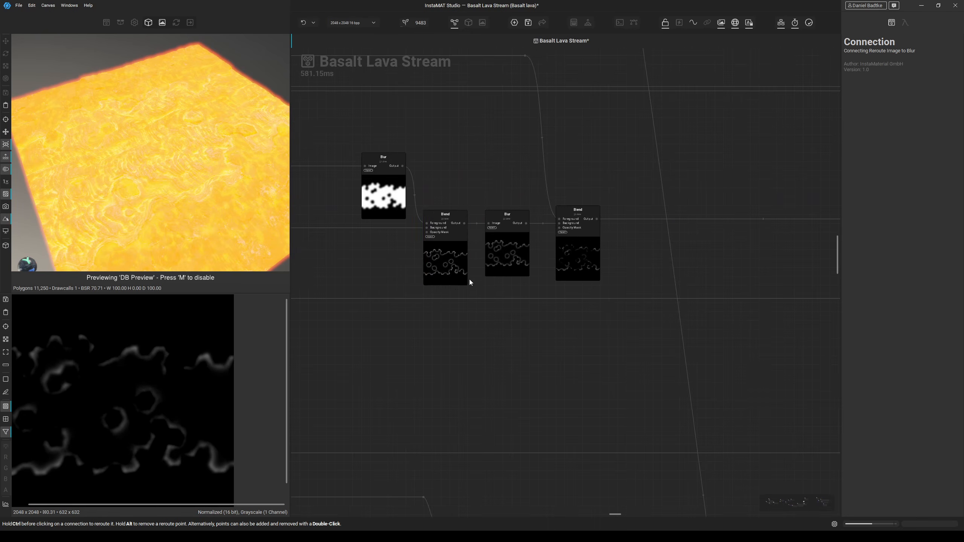
scroll(470, 279, up, 3)
click(459, 270)
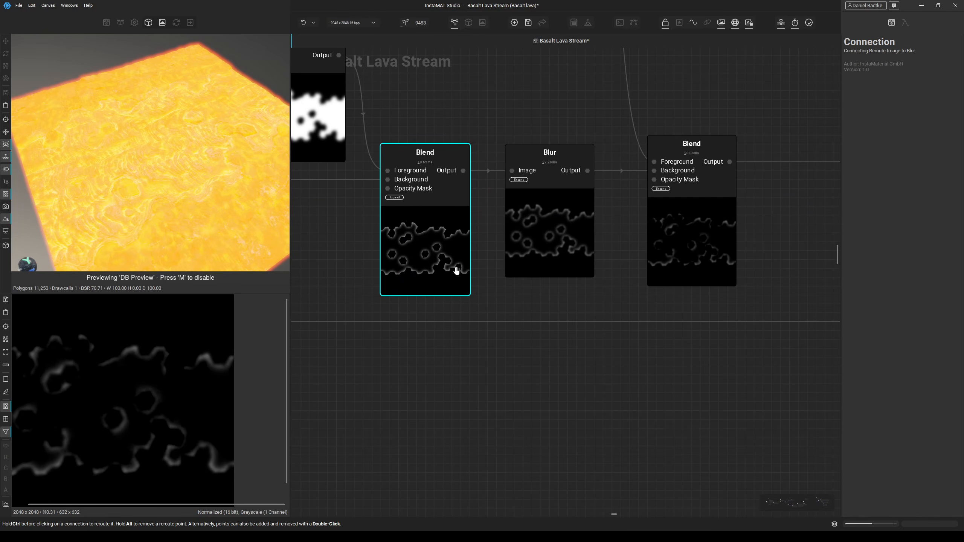
click(678, 247)
Follow the Subtract Blend's output connection back to the Emission group and preview the Levels node.
scroll(216, 353, down, 2)
scroll(598, 308, down, 2)
middle_drag(763, 246, 386, 283)
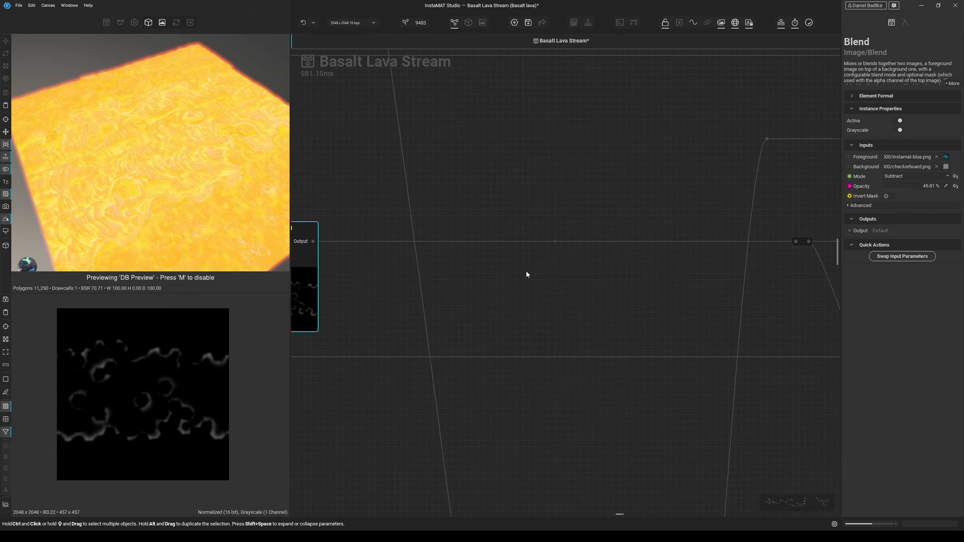
scroll(539, 272, down, 1)
click(572, 245)
middle_drag(622, 287, 296, 280)
scroll(296, 280, down, 8)
middle_drag(577, 349, 262, 301)
middle_drag(616, 310, 248, 331)
middle_drag(753, 318, 381, 291)
scroll(601, 263, up, 5)
middle_drag(565, 348, 613, 220)
scroll(451, 338, up, 5)
middle_drag(442, 377, 488, 377)
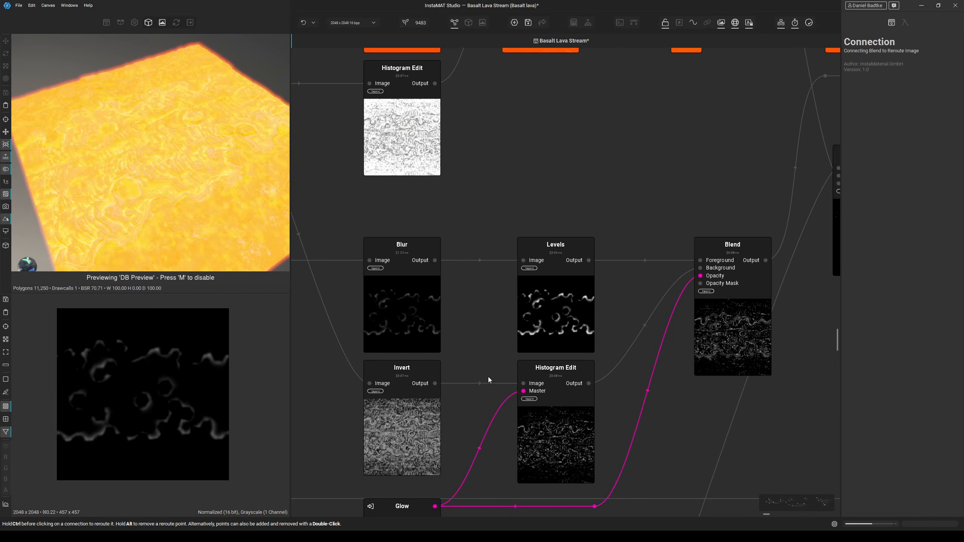
scroll(493, 374, down, 1)
click(555, 309)
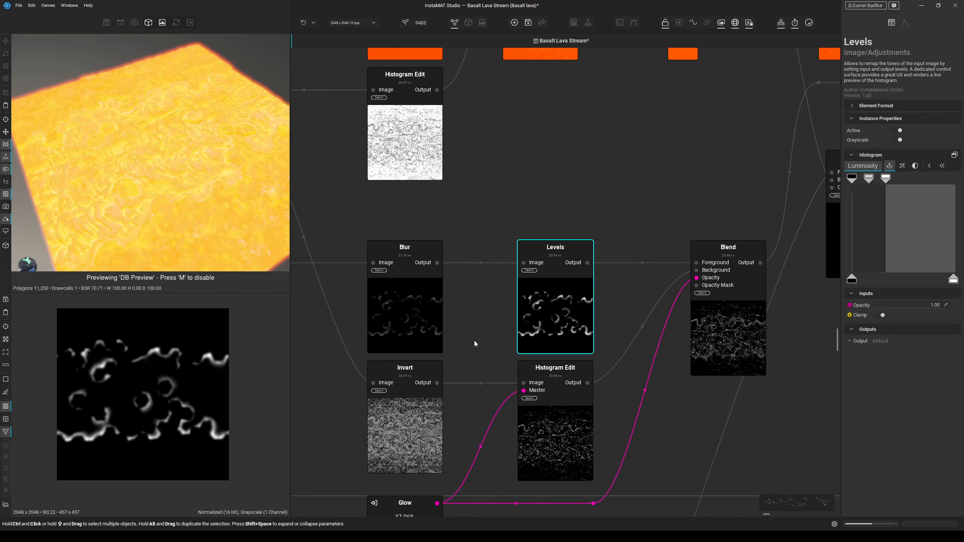
Preview the Height To Ambient Occlusion output and the Invert node that it feeds.
middle_drag(414, 407, 568, 418)
scroll(531, 399, down, 3)
scroll(450, 249, up, 3)
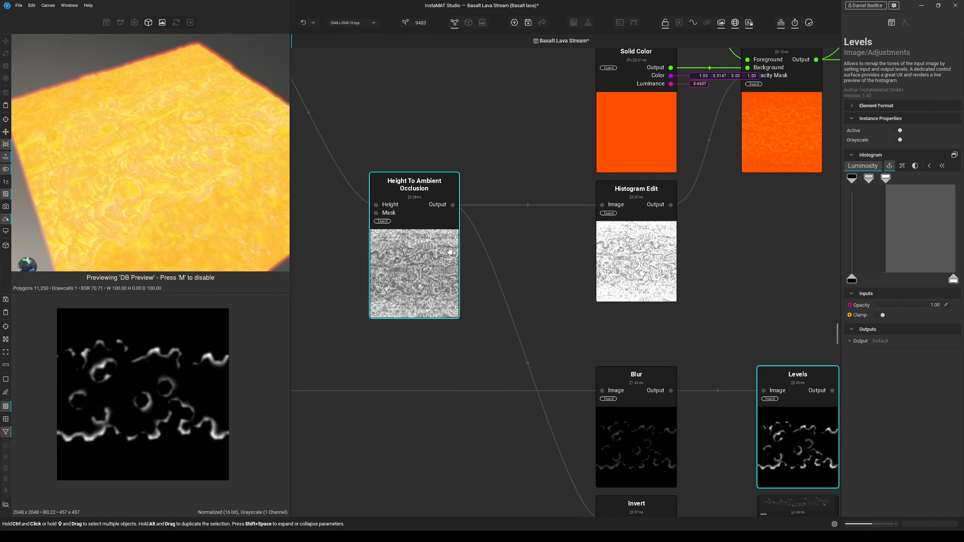
click(453, 205)
middle_drag(478, 334, 404, 219)
click(568, 454)
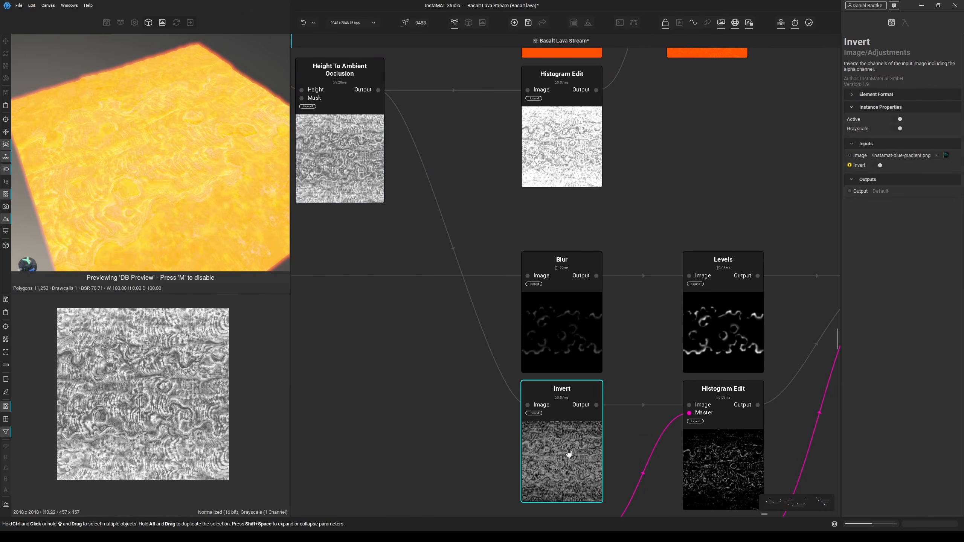
scroll(206, 414, up, 3)
middle_drag(447, 448, 315, 391)
Preview the Histogram Edit node driven by Glow and examine its thin crease details up close.
click(582, 389)
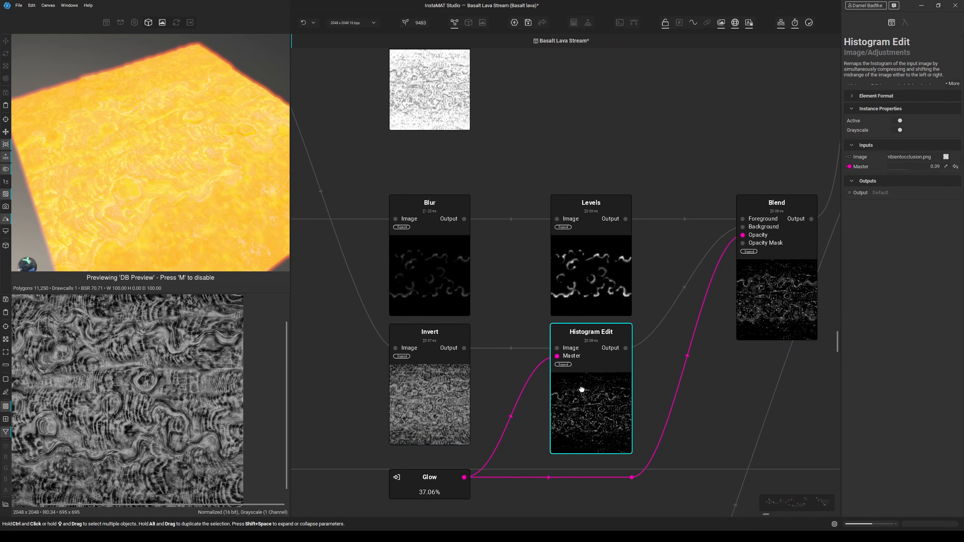
scroll(153, 375, up, 6)
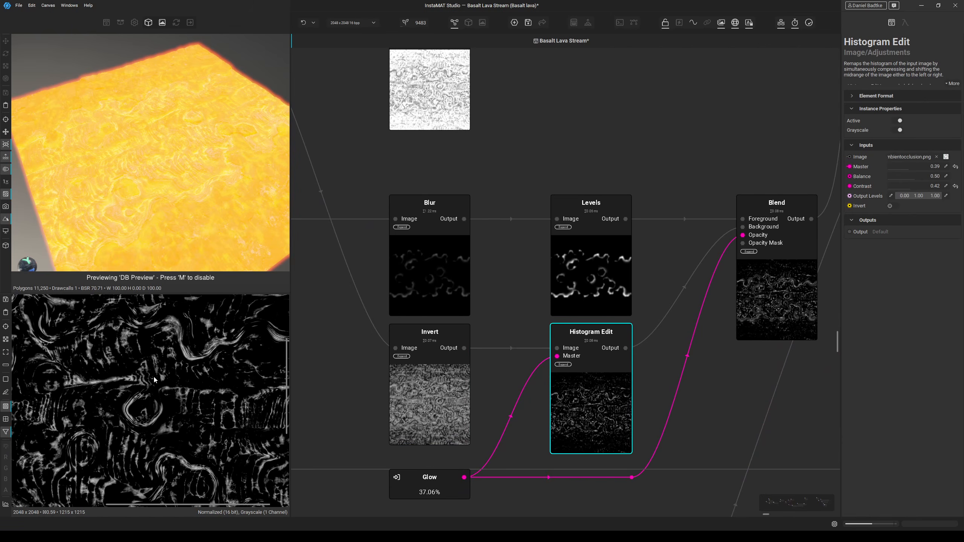
scroll(432, 370, down, 3)
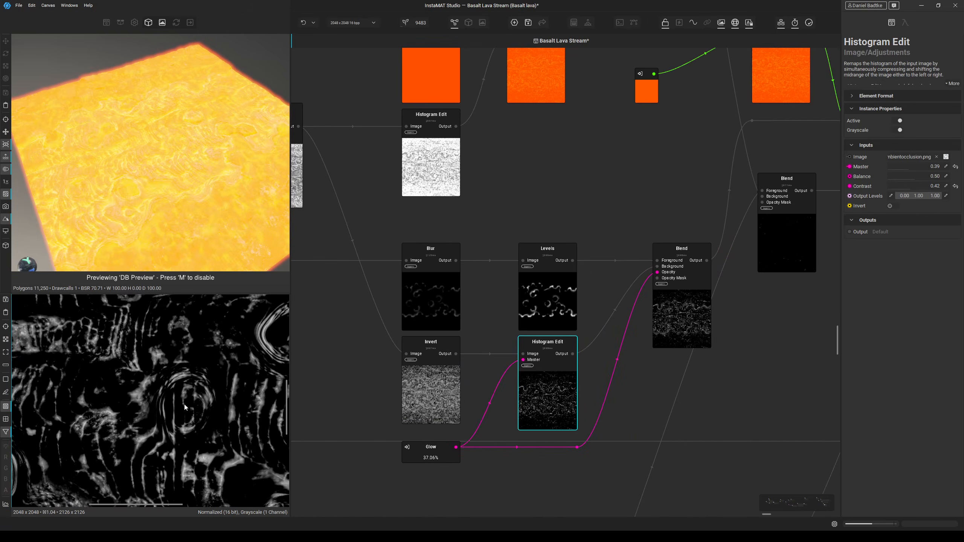
middle_drag(183, 403, 198, 417)
middle_drag(435, 372, 374, 429)
Preview the Maximum Blend, trace its output to the Opacity Mask of the Blend driven by Clamp Float, and preview that Blend.
click(611, 354)
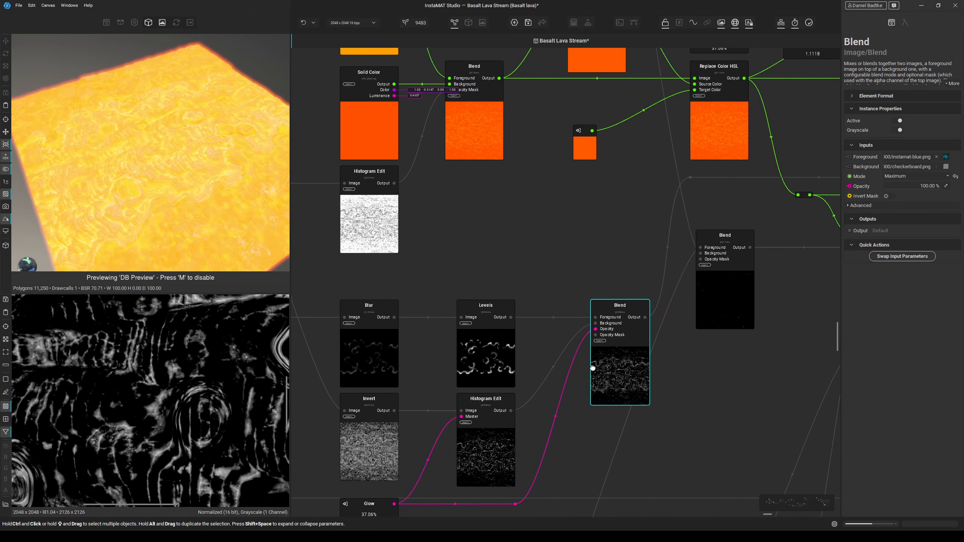
middle_drag(613, 348, 482, 415)
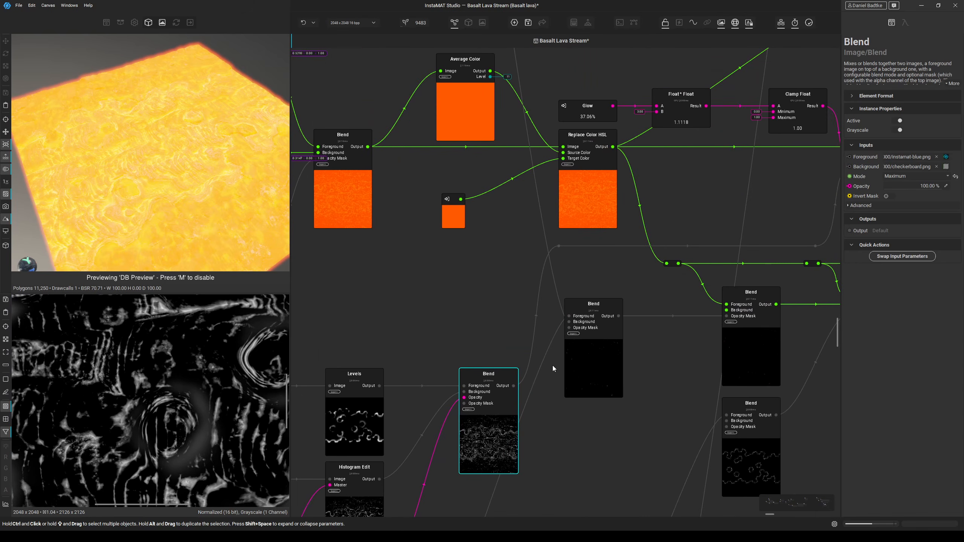
middle_drag(553, 365, 557, 406)
click(537, 374)
scroll(537, 374, down, 1)
middle_drag(675, 334, 525, 353)
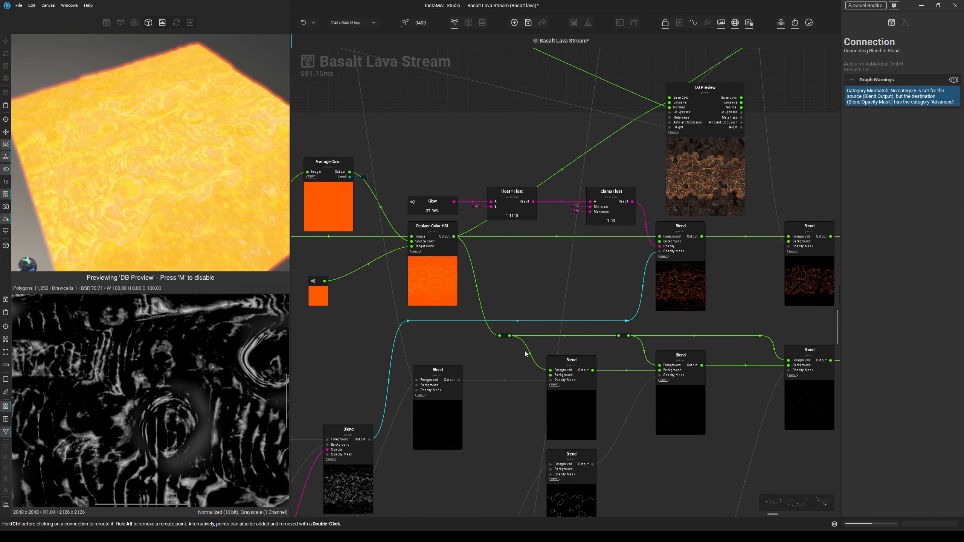
click(677, 288)
middle_drag(161, 426, 71, 407)
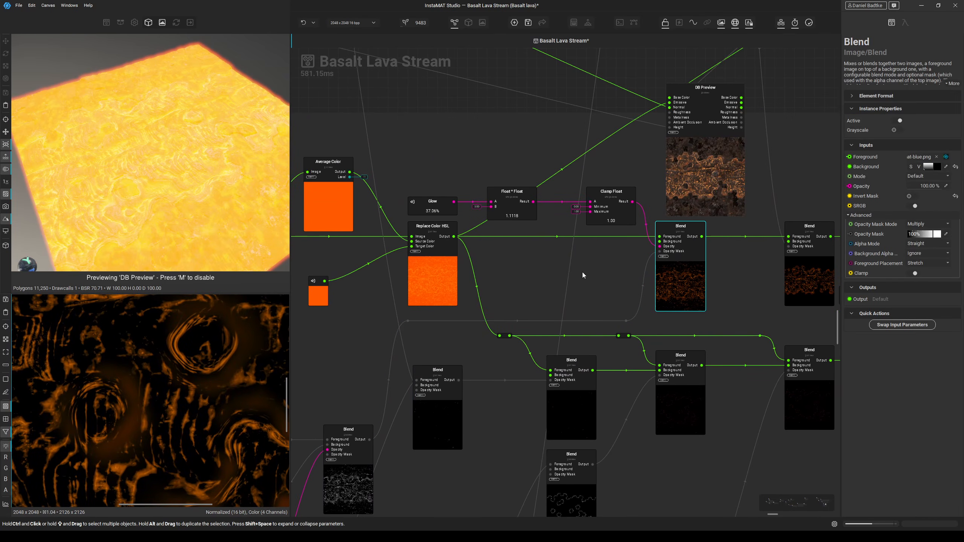
Shift the DB Preview node away from Clamp Float and feed its Emissive input from the Blend driven by Clamp Float.
middle_drag(464, 254, 511, 261)
middle_drag(678, 288, 546, 312)
drag(616, 210, 688, 213)
scroll(665, 131, up, 1)
drag(653, 135, 644, 146)
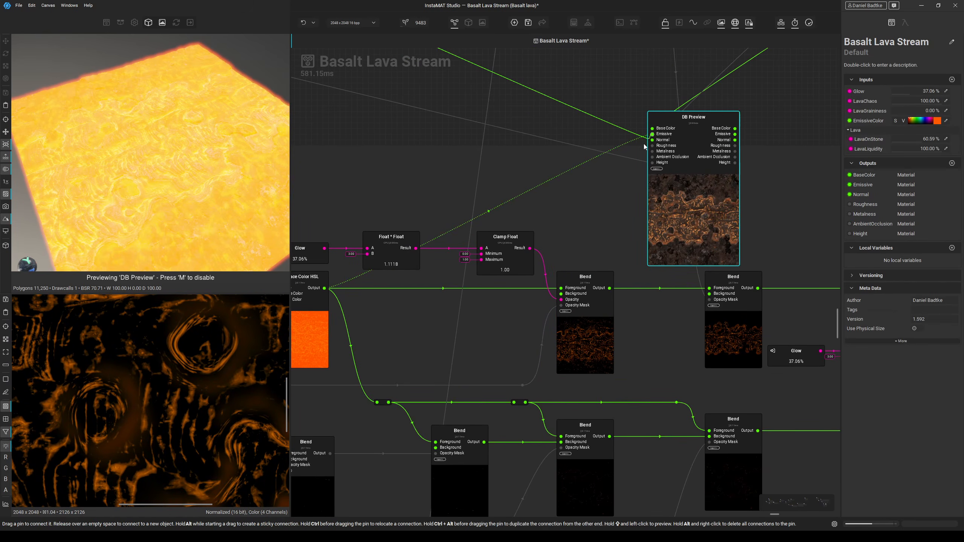
drag(609, 289, 609, 288)
middle_drag(233, 216, 159, 180)
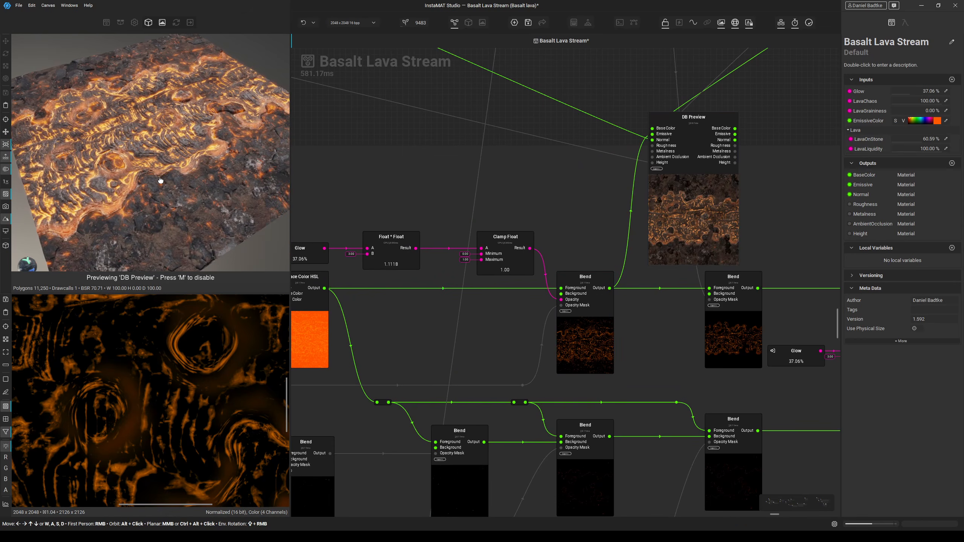
scroll(235, 185, up, 2)
mouse_move(235, 185)
middle_down()
mouse_move(212, 155)
mouse_move(227, 189)
middle_up()
Preview the Foreground and Background inputs of the Multiply Blend node below Replace Color HSL.
middle_drag(522, 334, 569, 253)
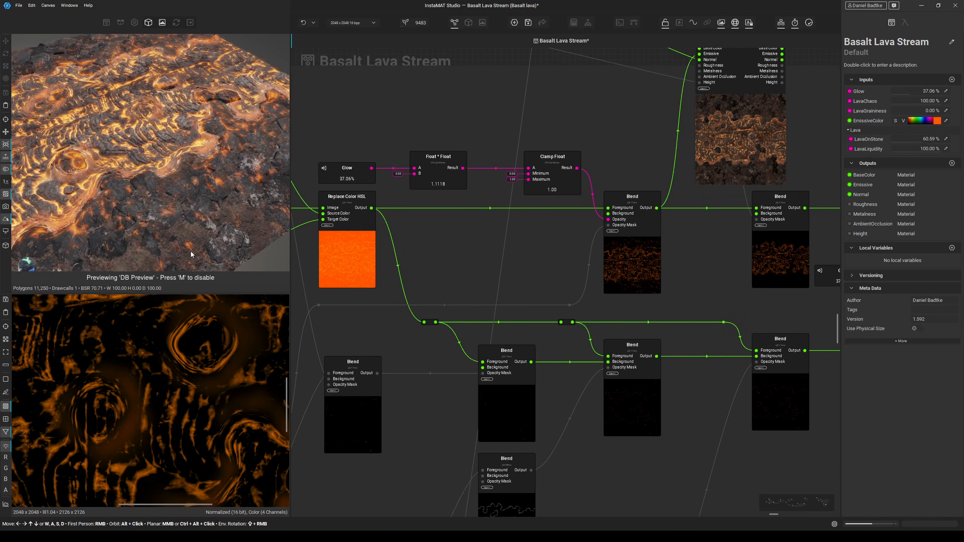
middle_drag(388, 363, 471, 340)
click(411, 346)
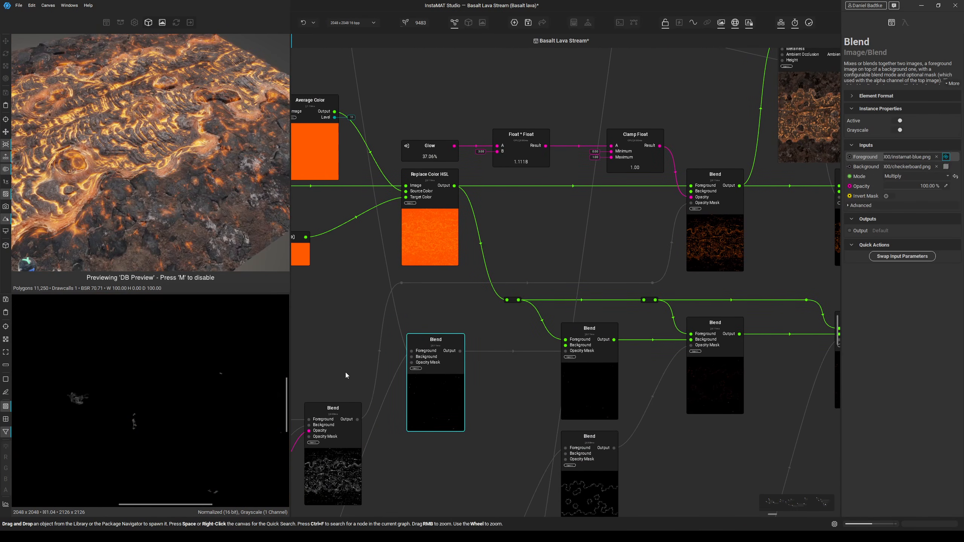
click(412, 357)
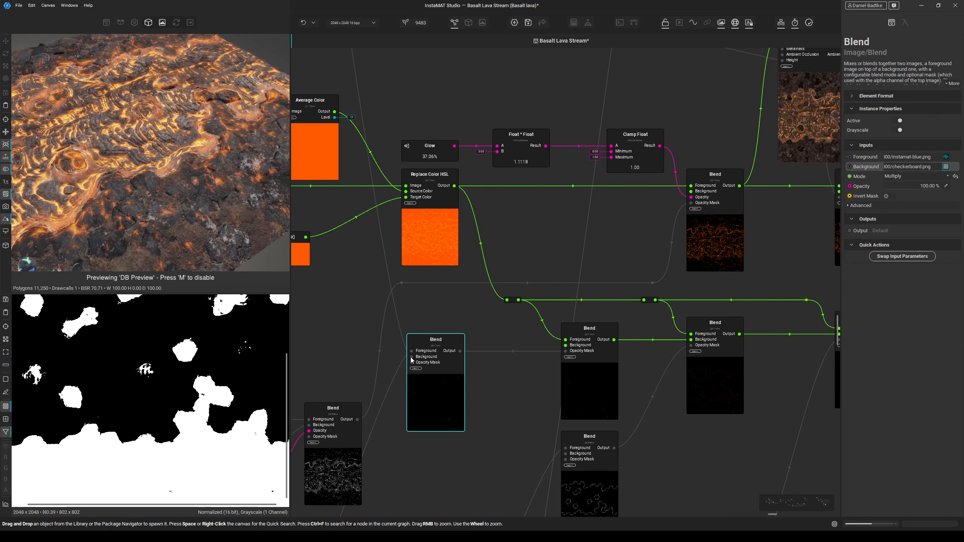
click(411, 352)
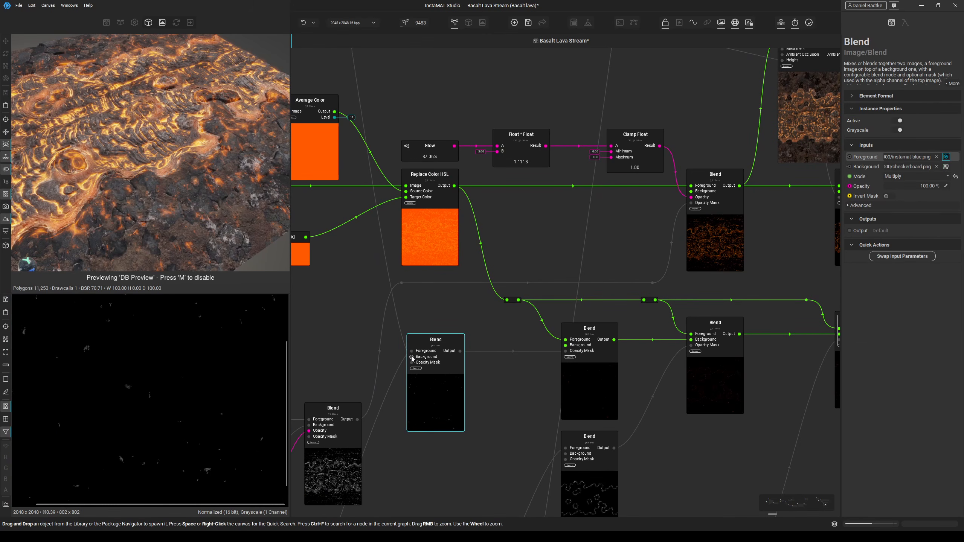
Trace the Multiply Blend's reroute connection up to the stone mask chain and preview the Reroute Image node.
click(396, 321)
scroll(471, 360, down, 6)
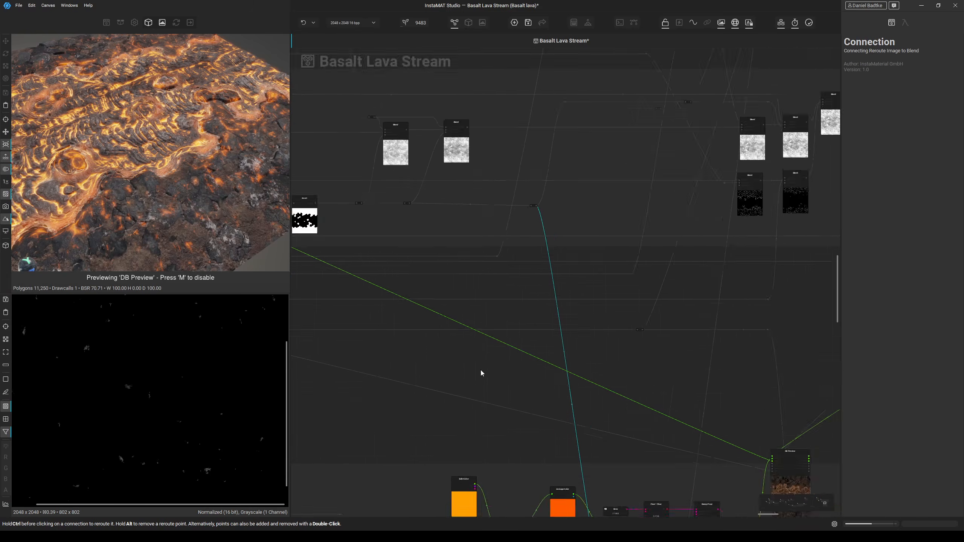
scroll(613, 307, up, 5)
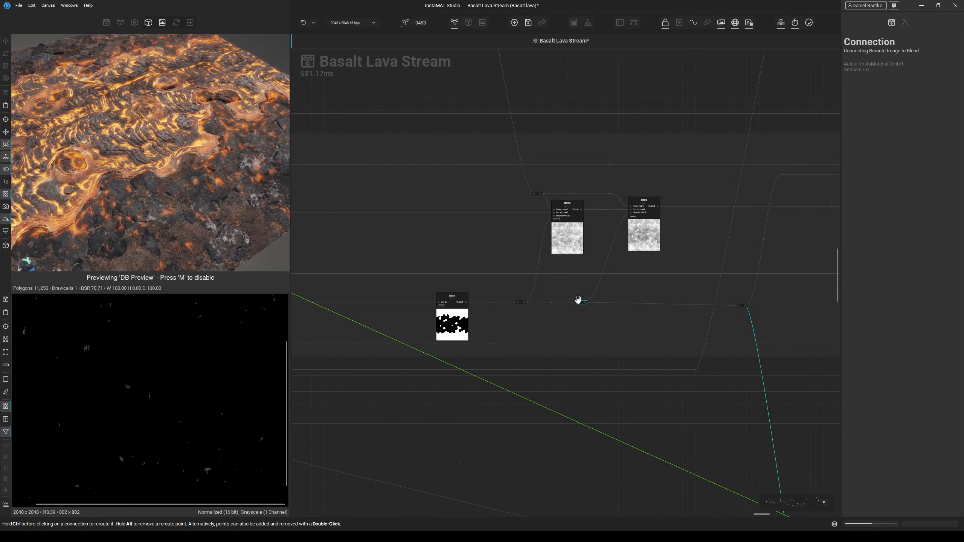
click(580, 302)
scroll(585, 277, down, 4)
scroll(601, 401, up, 6)
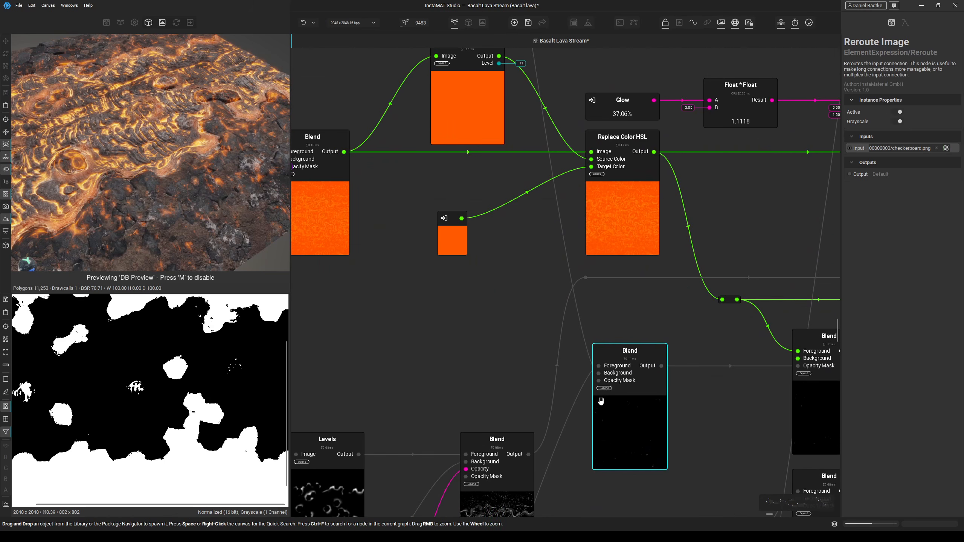
Preview the Multiply Blend's Background input and trace its Levels connection to the node chain at the bottom of the Emission group.
click(599, 374)
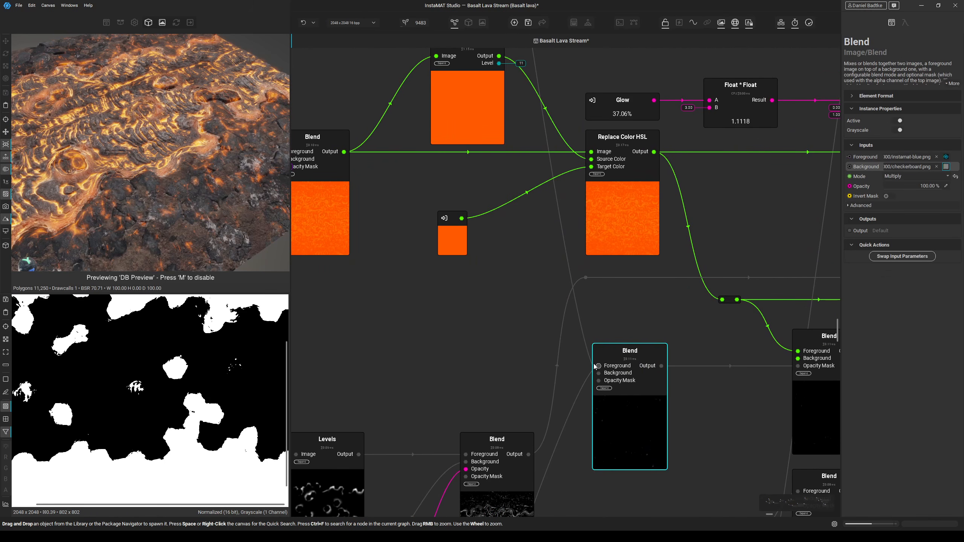
click(561, 437)
scroll(550, 457, down, 4)
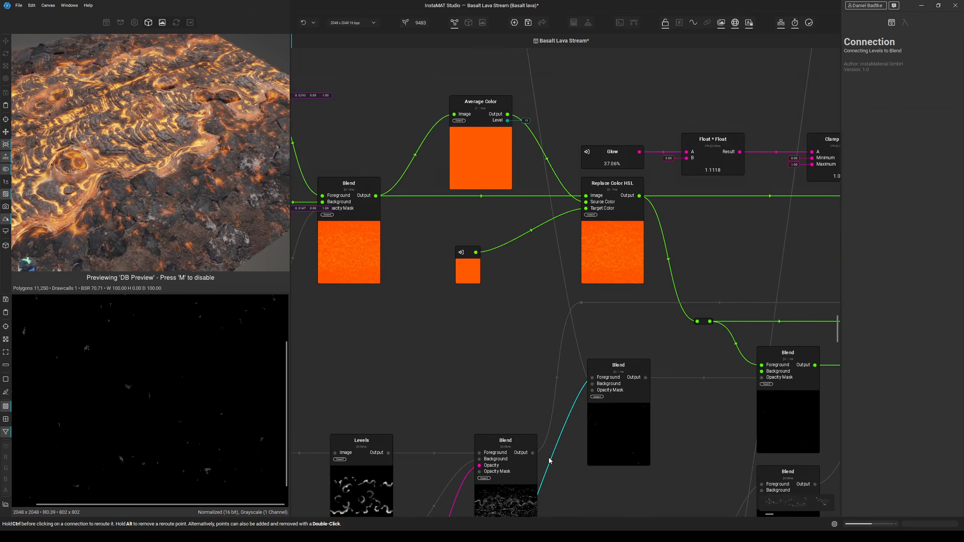
middle_drag(486, 509, 652, 331)
scroll(434, 342, up, 3)
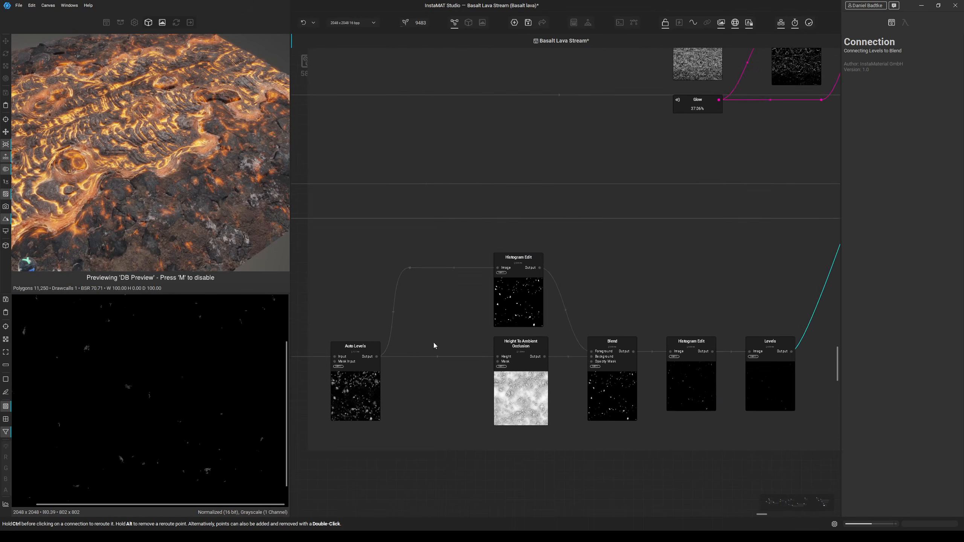
Preview the Auto Levels node at the start of the lower mask chain and examine its noise spots up close.
middle_drag(434, 342, 557, 320)
scroll(556, 321, down, 2)
click(483, 378)
middle_drag(226, 377, 218, 398)
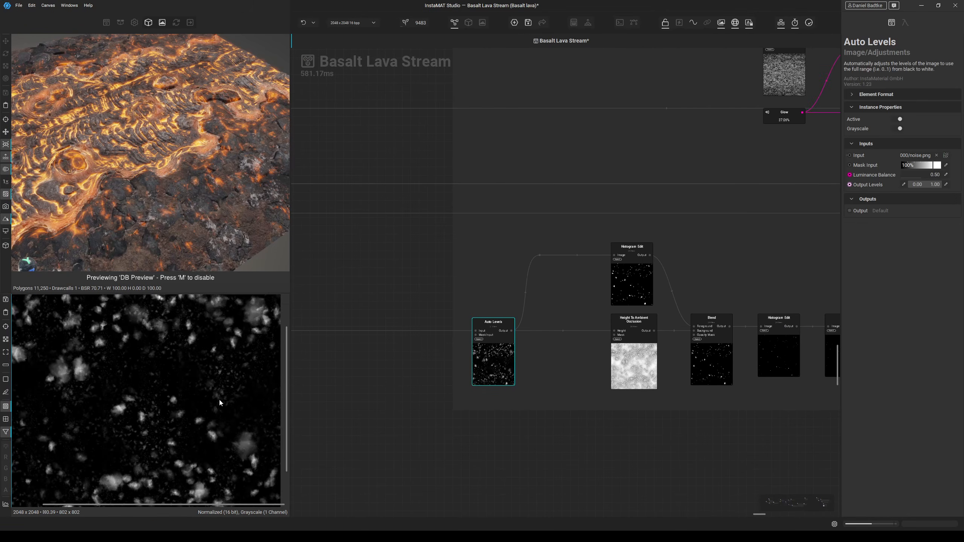
scroll(169, 355, up, 3)
middle_drag(438, 377, 420, 420)
middle_drag(181, 329, 174, 359)
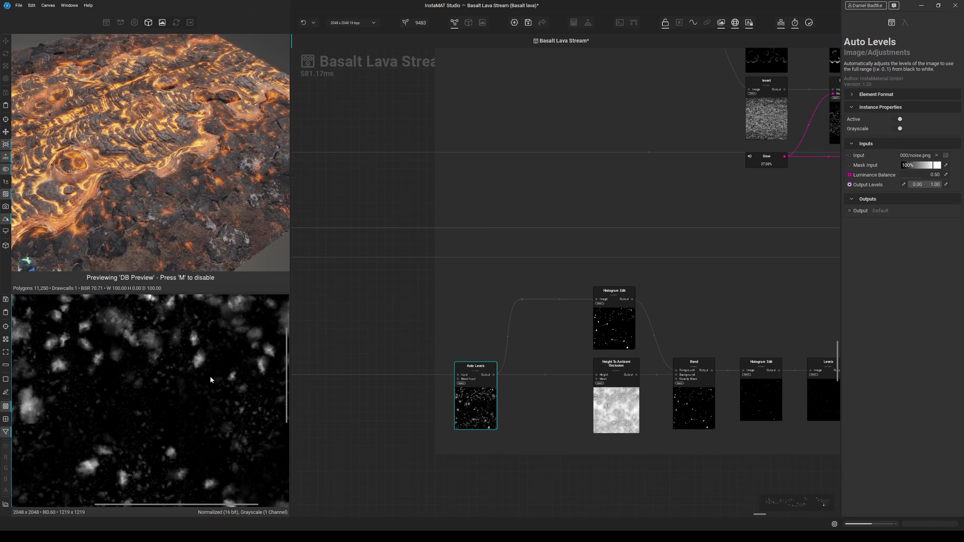
Preview the Histogram Edit node fed by Auto Levels in the lower mask chain.
middle_drag(440, 400, 391, 400)
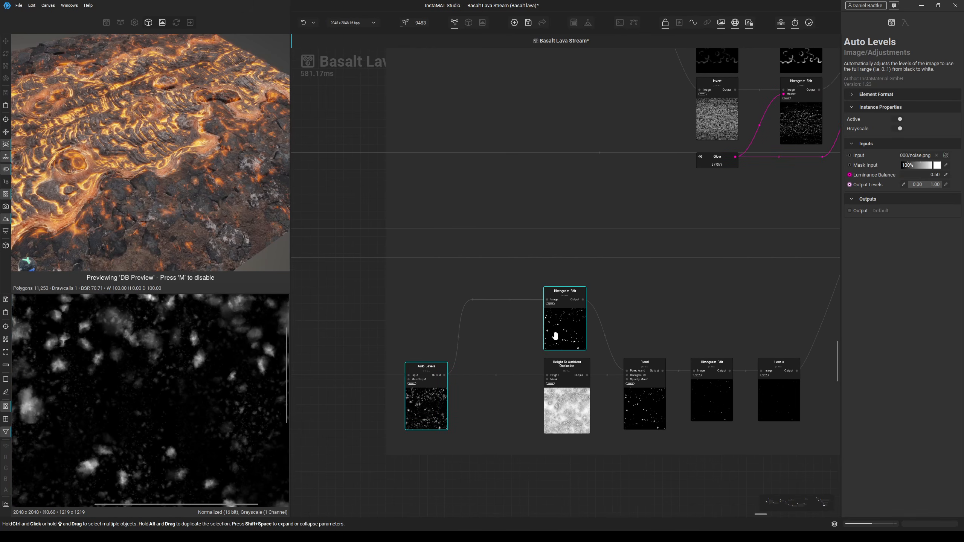
click(572, 323)
scroll(159, 417, up, 1)
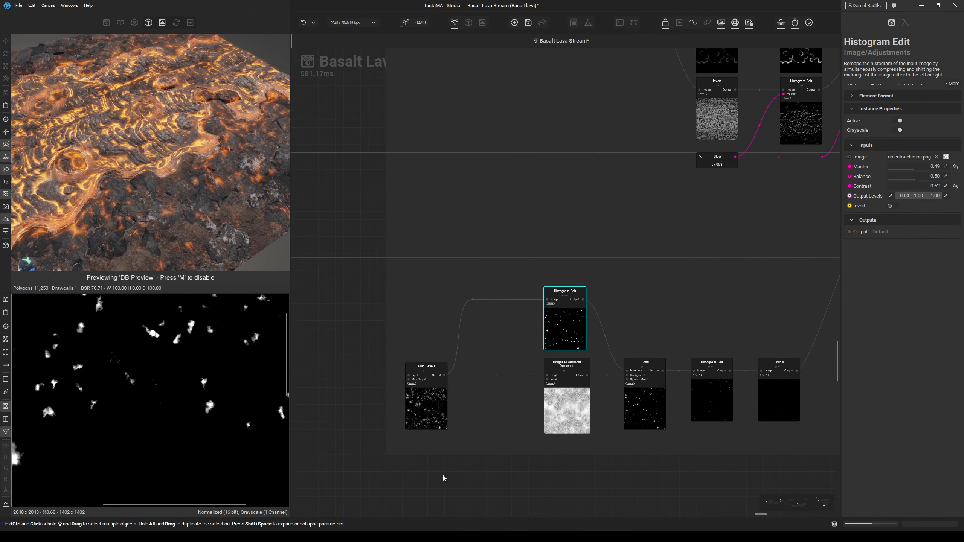
Preview the Height To Ambient Occlusion node and the Multiply Blend that combines it with the Histogram Edit in the lower mask chain.
click(574, 413)
middle_drag(579, 434, 456, 433)
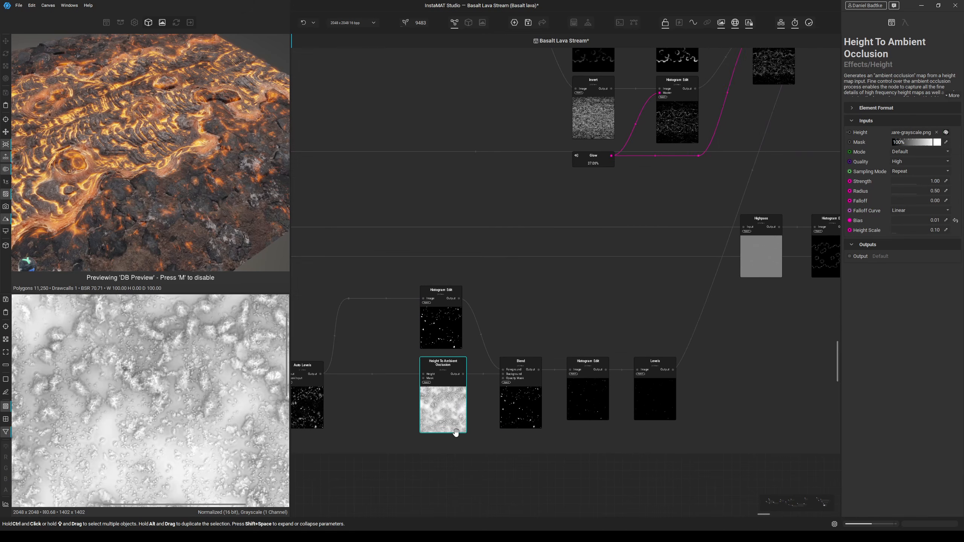
click(531, 412)
scroll(189, 375, up, 3)
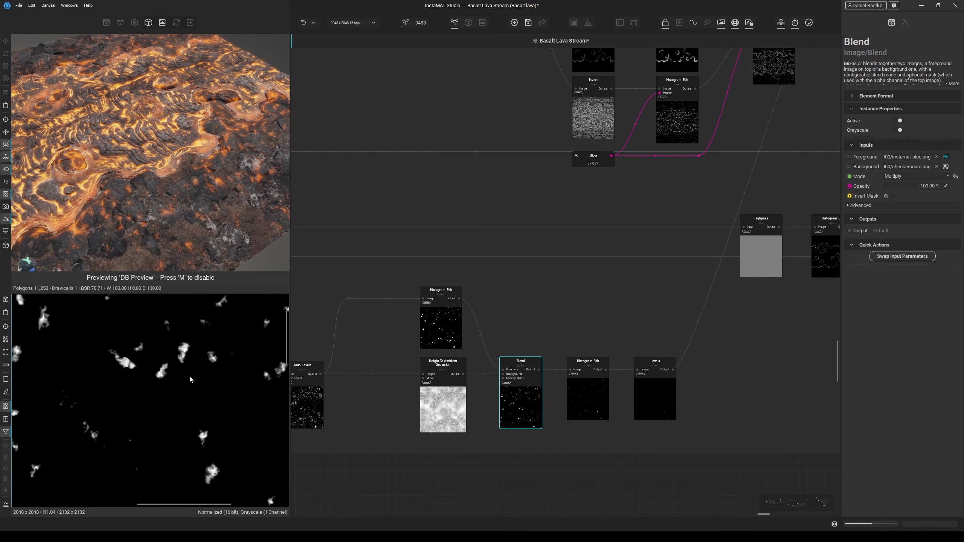
Preview the final Histogram Edit and Levels nodes that close the lower mask chain.
click(591, 395)
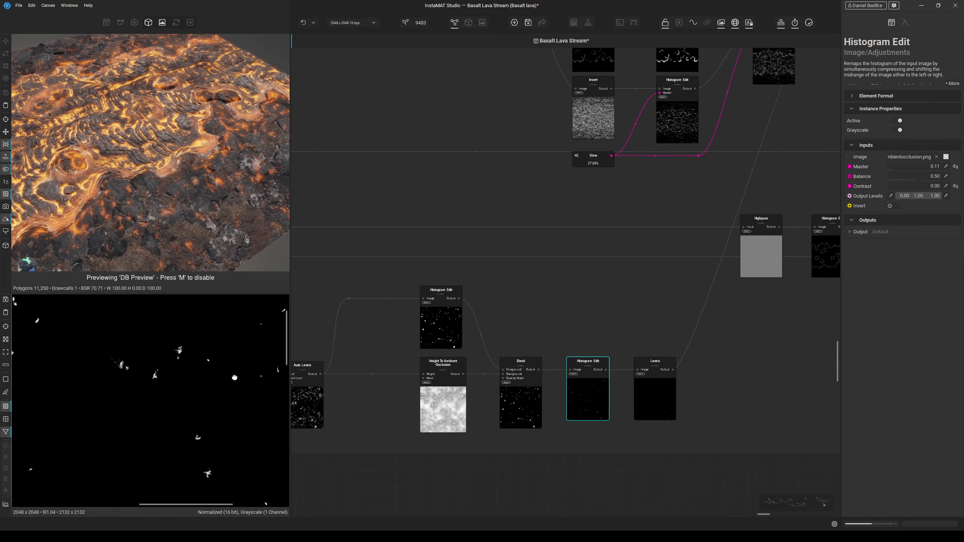
middle_drag(591, 395, 512, 421)
click(513, 421)
Trace the Levels output up to its Multiply Blend, then preview that mask and the first color Blend it drives.
middle_drag(605, 390, 553, 444)
middle_drag(574, 291, 552, 411)
click(557, 258)
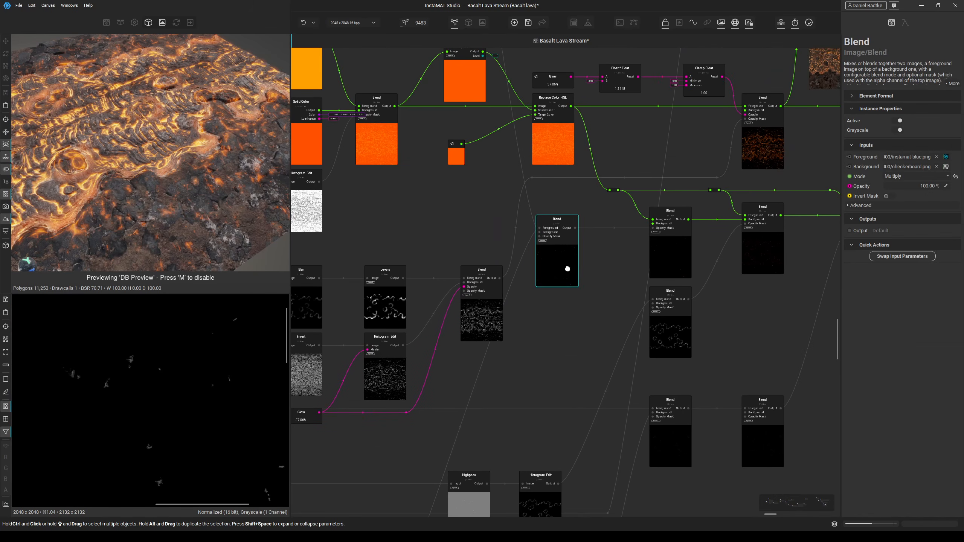
scroll(233, 371, down, 3)
middle_drag(579, 335, 561, 389)
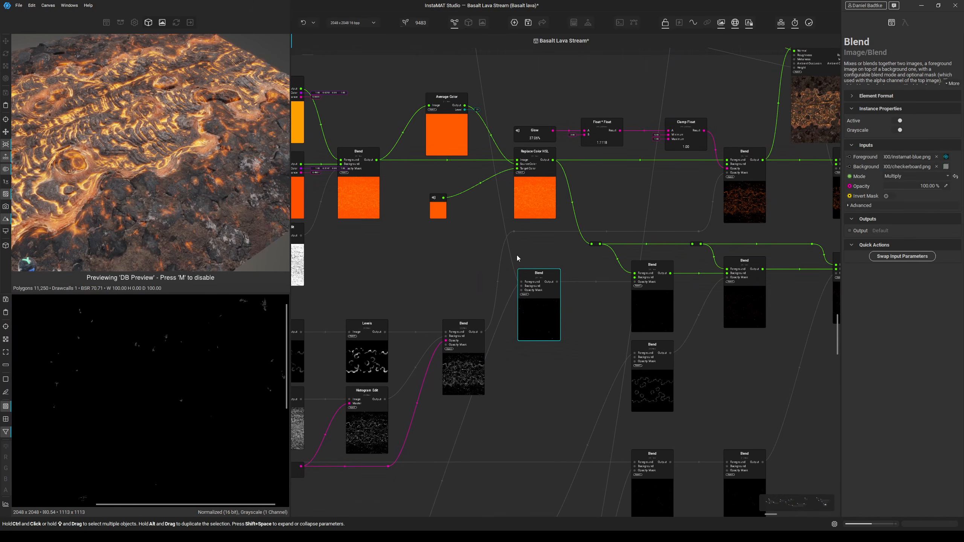
middle_drag(604, 302, 499, 322)
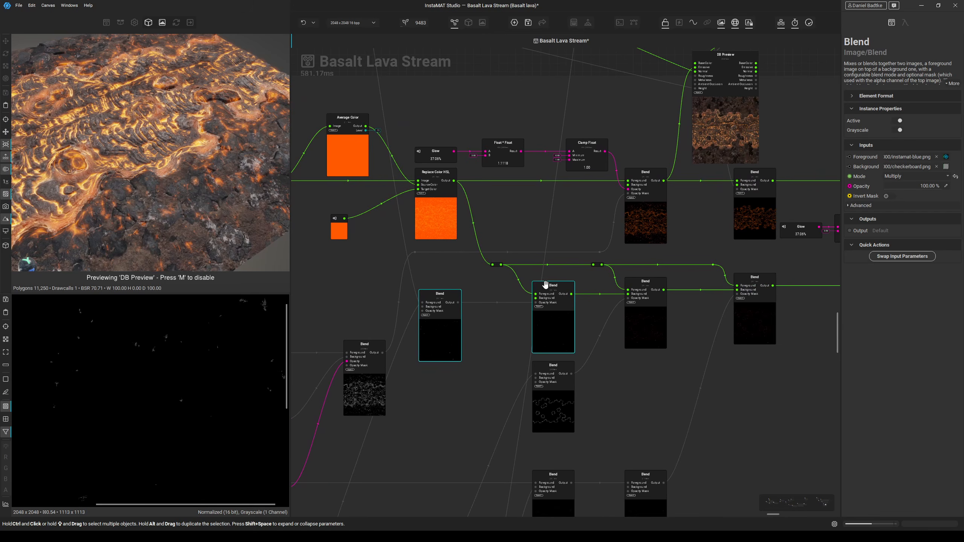
click(572, 295)
scroll(205, 357, up, 4)
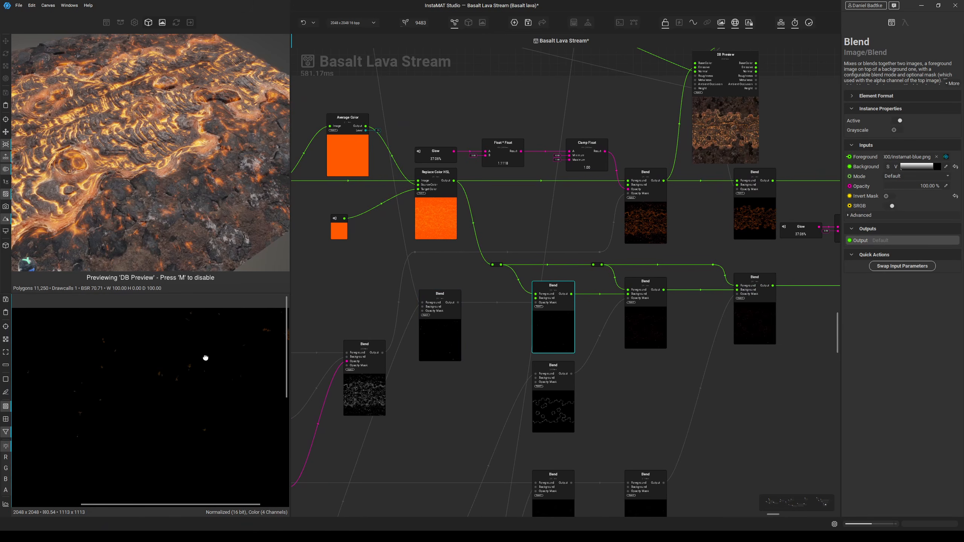
Preview the grayscale Blend with the hexagon outline cracks and compare it with the crater rims in the 3D view.
middle_drag(493, 393, 474, 374)
ctrl+click(537, 377)
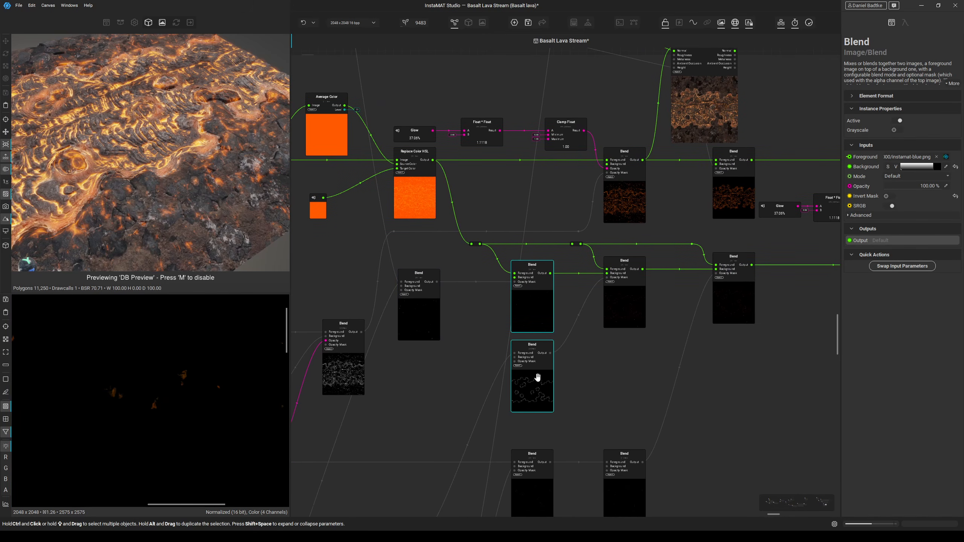
click(546, 357)
scroll(193, 376, down, 3)
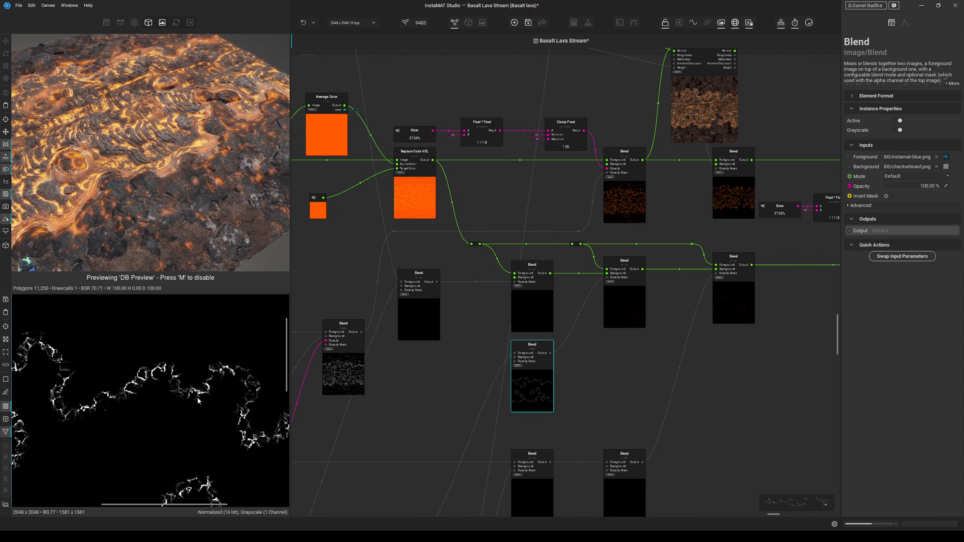
middle_drag(119, 351, 180, 321)
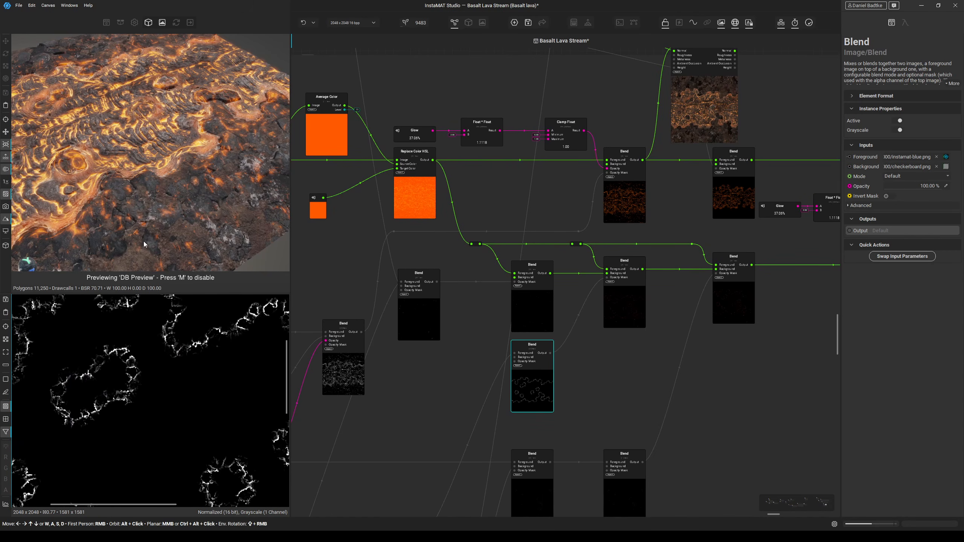
alt+drag(145, 268, 199, 67)
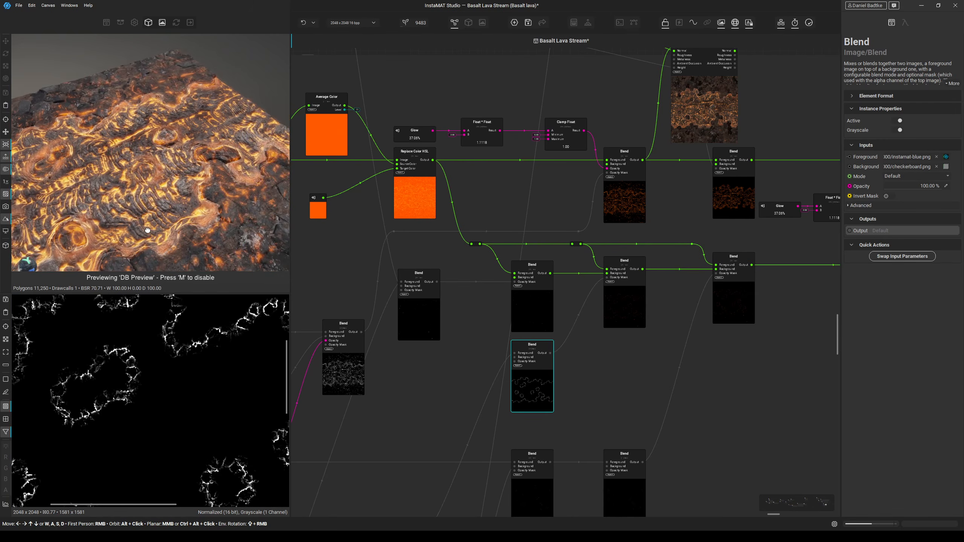
scroll(226, 152, up, 5)
middle_drag(228, 177, 222, 193)
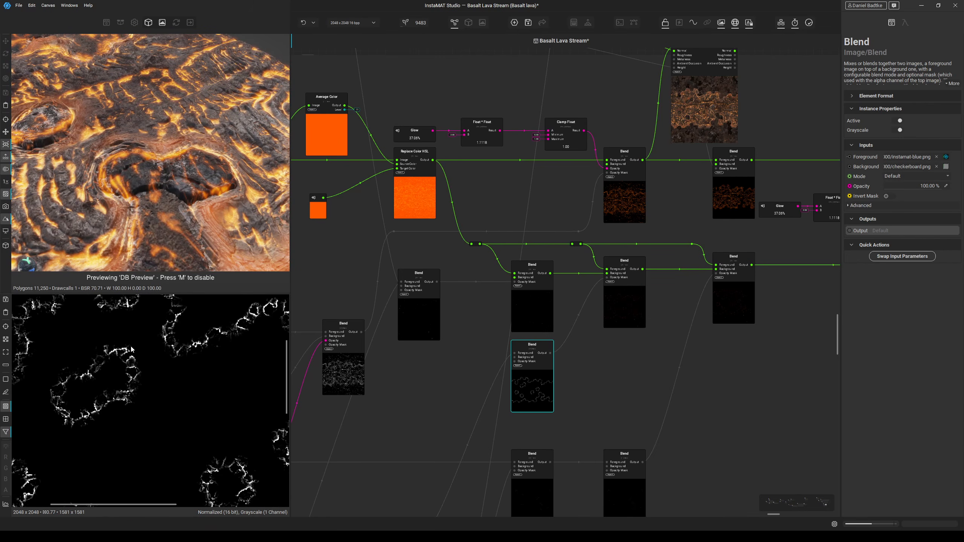
Preview the second color Blend in the lower emissive row, which uses the crack outline mask.
middle_drag(620, 319, 533, 329)
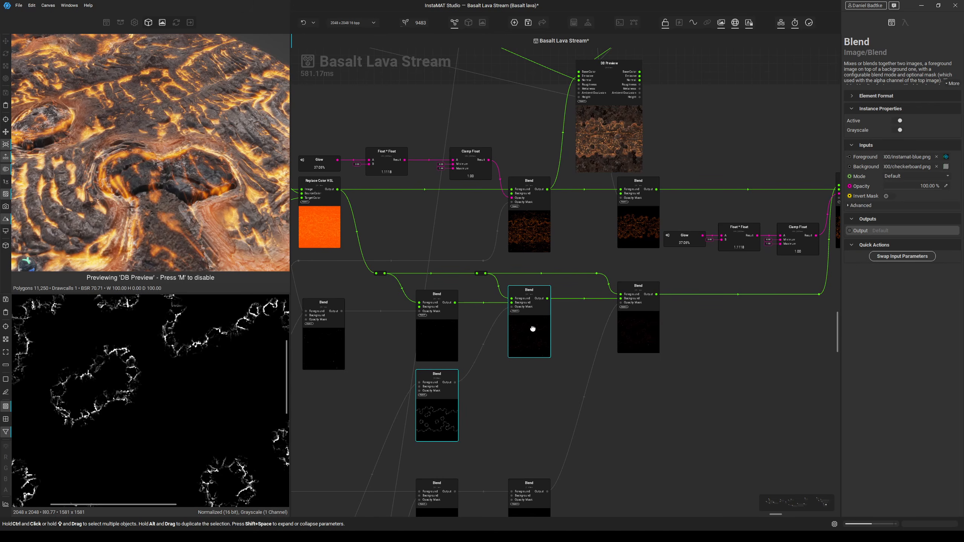
click(532, 329)
middle_drag(190, 378, 195, 369)
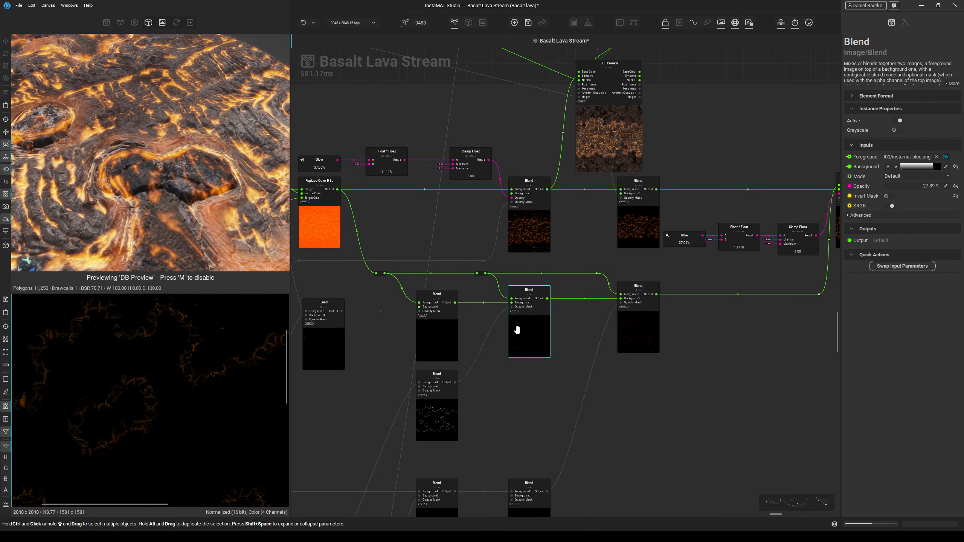
middle_drag(540, 331, 544, 332)
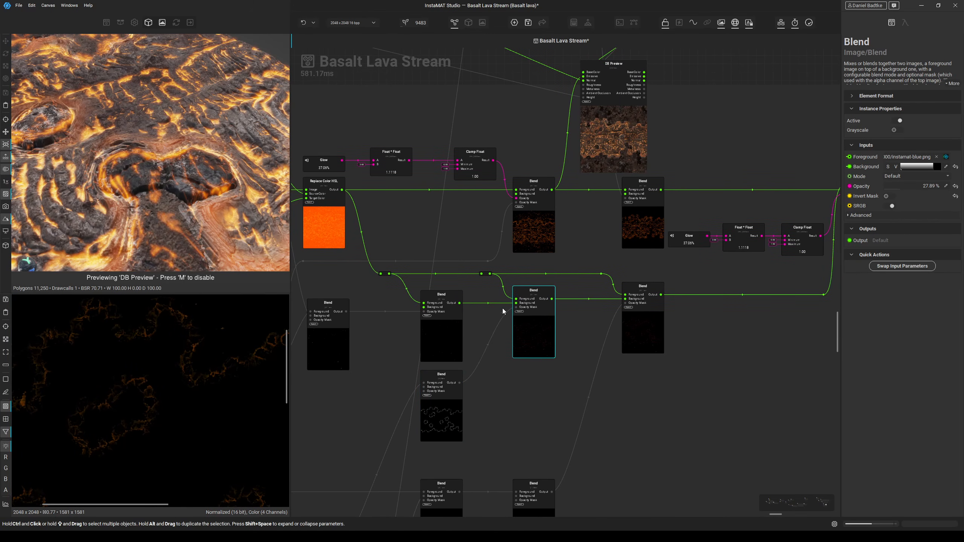
Compare the first color Blend of the lower emissive row with the crack outline mask Blend beneath it.
scroll(505, 310, up, 2)
click(434, 340)
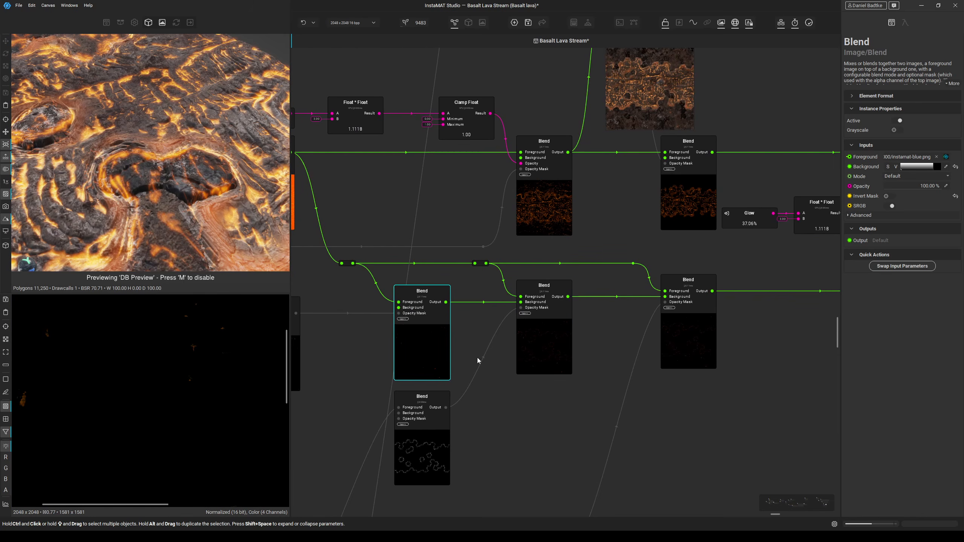
middle_drag(552, 333, 576, 349)
click(458, 459)
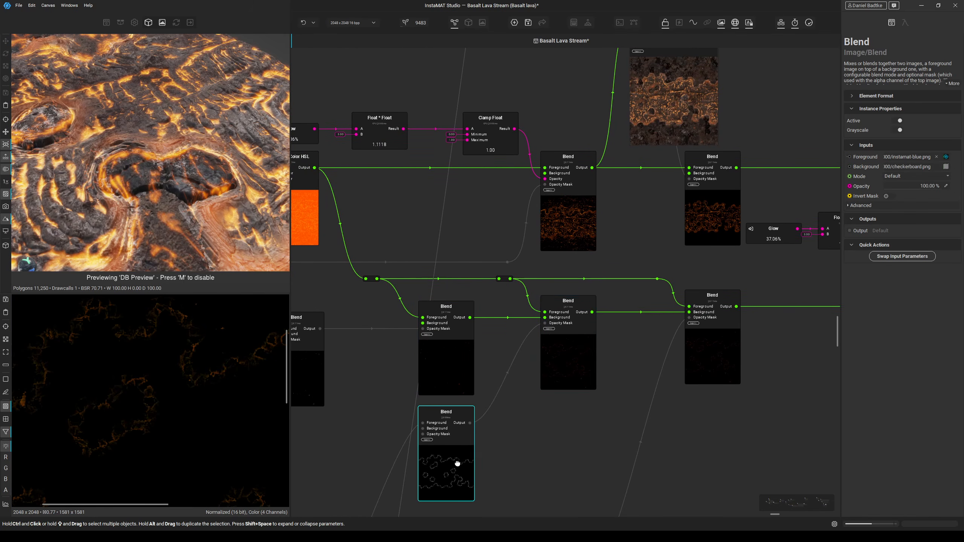
middle_drag(568, 402, 466, 424)
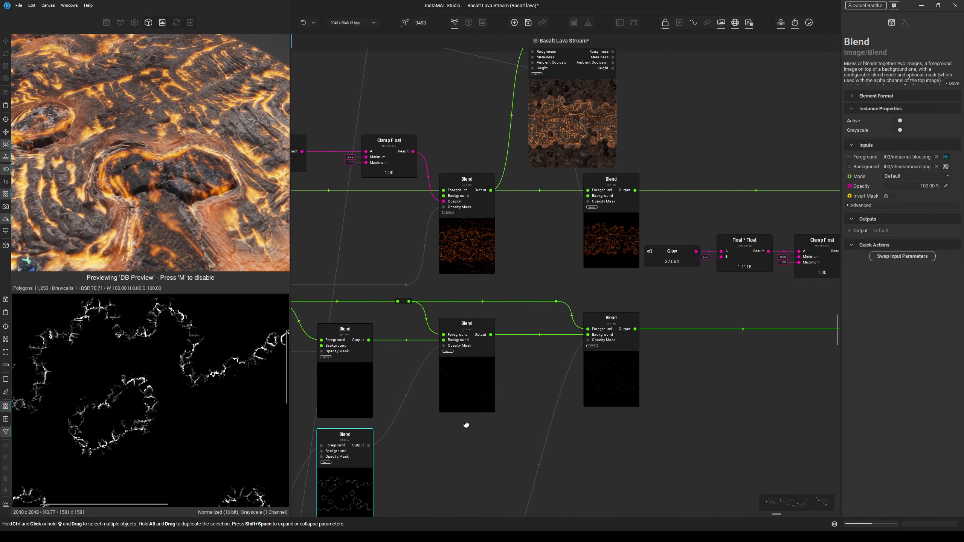
Preview the third color Blend in the lower emissive row and examine its thin crack lines up close.
click(606, 375)
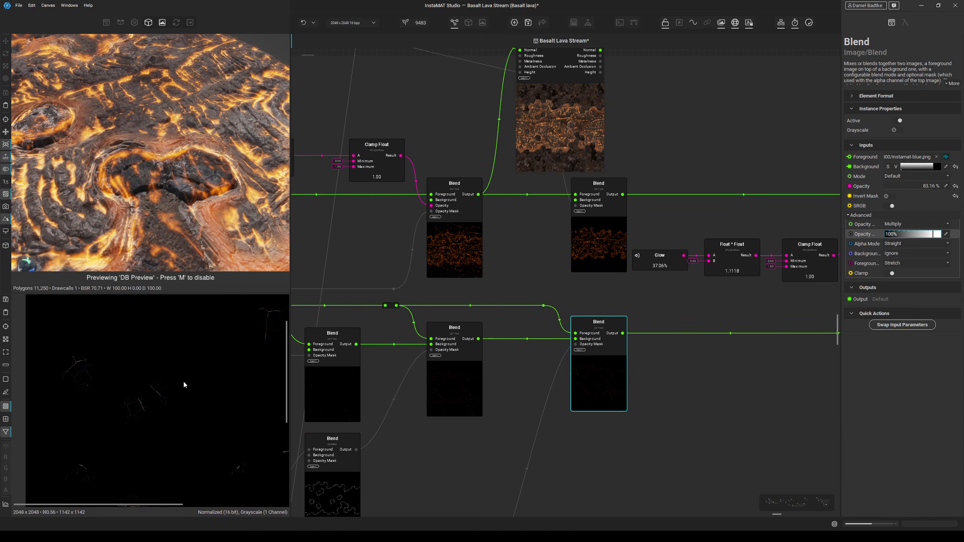
scroll(179, 389, up, 3)
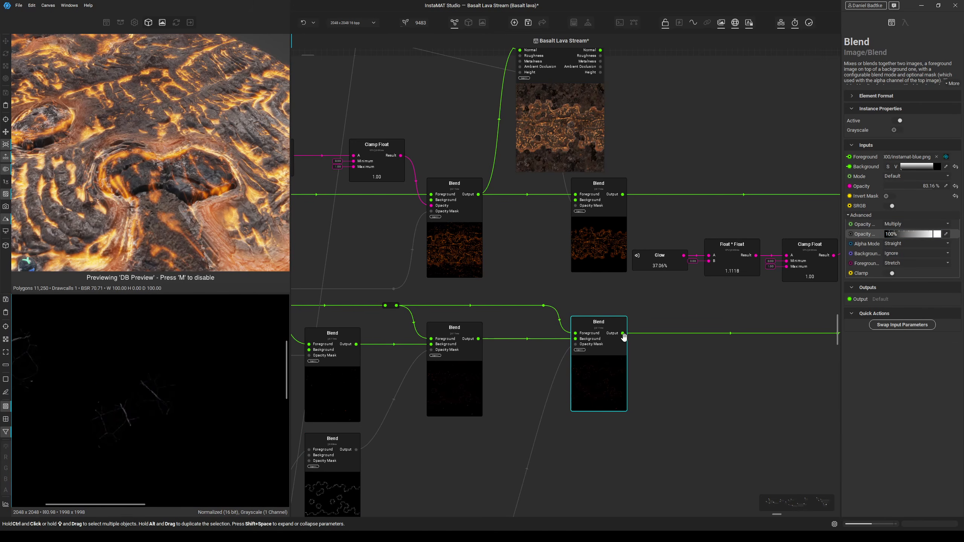
scroll(156, 363, down, 6)
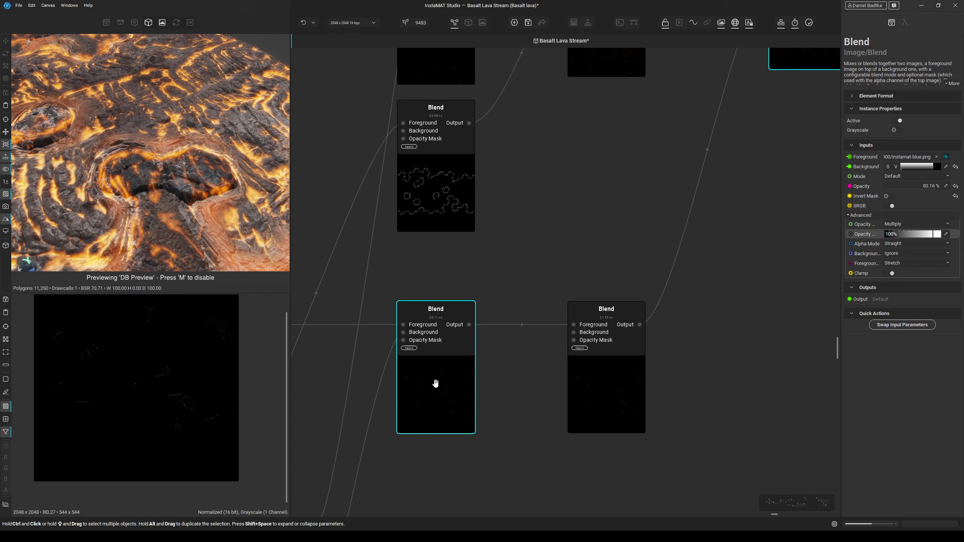
Preview the Background and Foreground inputs of the bottom Multiply Blend, examining its hexagon mask and thin cracks.
middle_drag(436, 383, 495, 370)
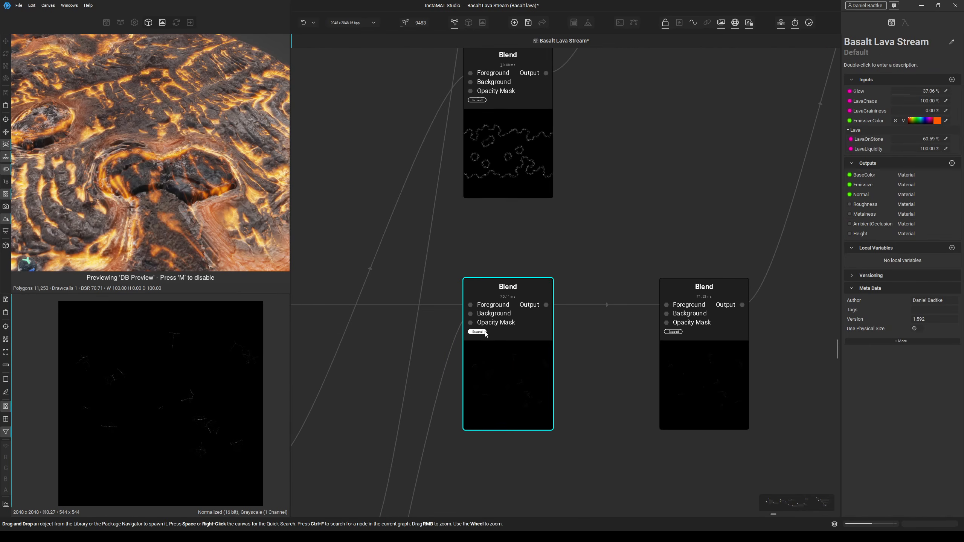
click(470, 314)
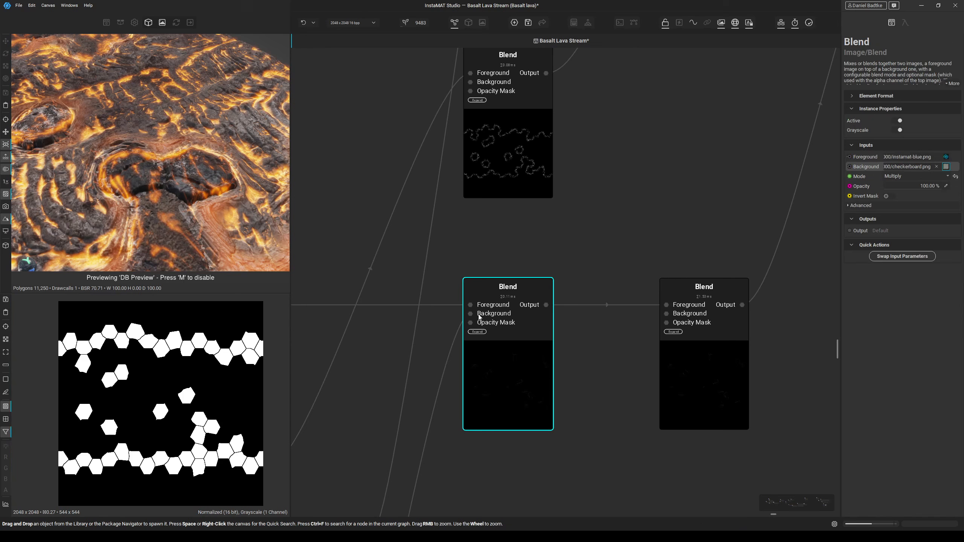
click(470, 304)
scroll(167, 332, up, 3)
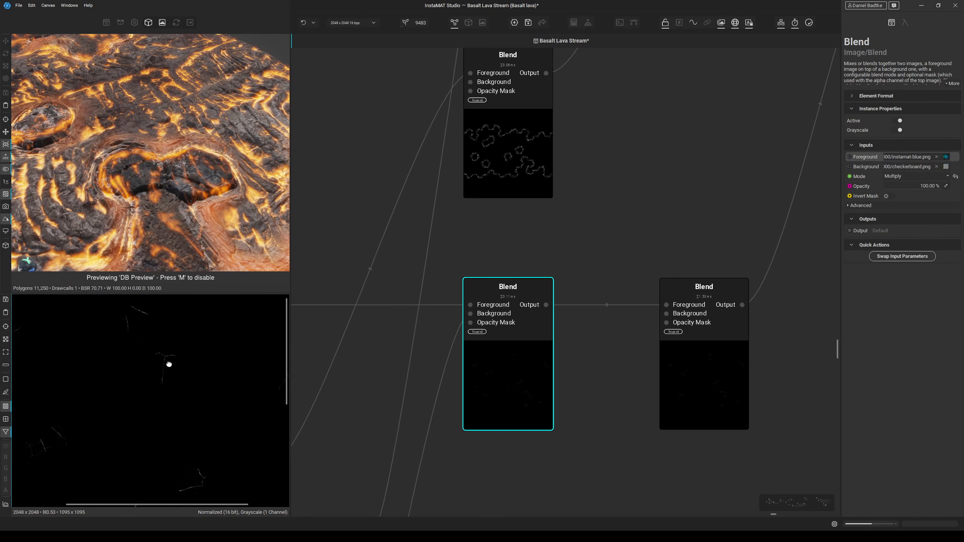
scroll(202, 386, up, 4)
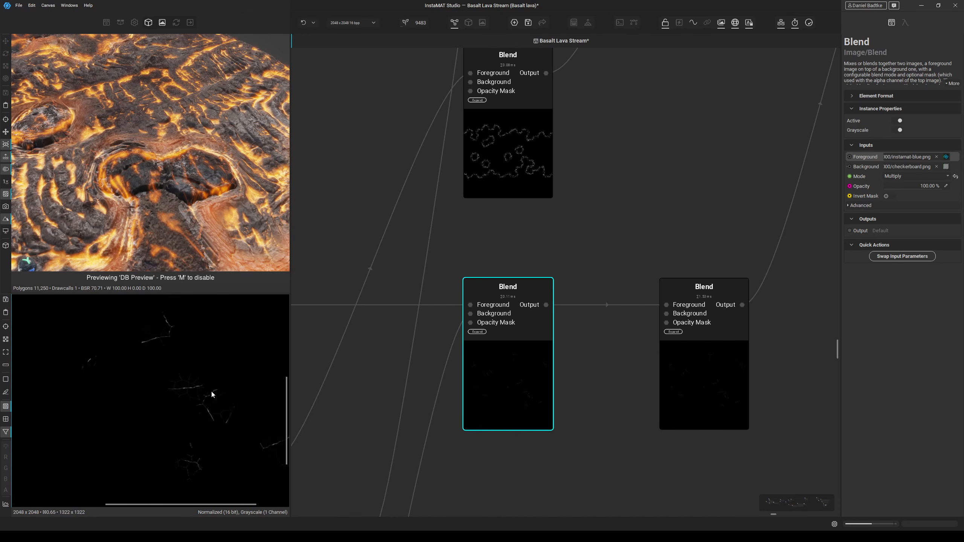
click(472, 315)
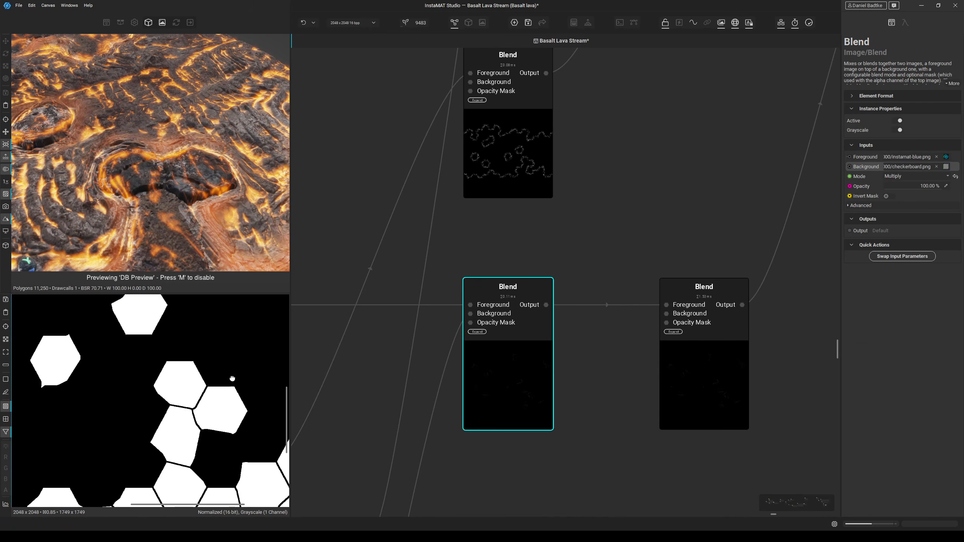
scroll(224, 379, down, 4)
middle_drag(224, 375, 199, 407)
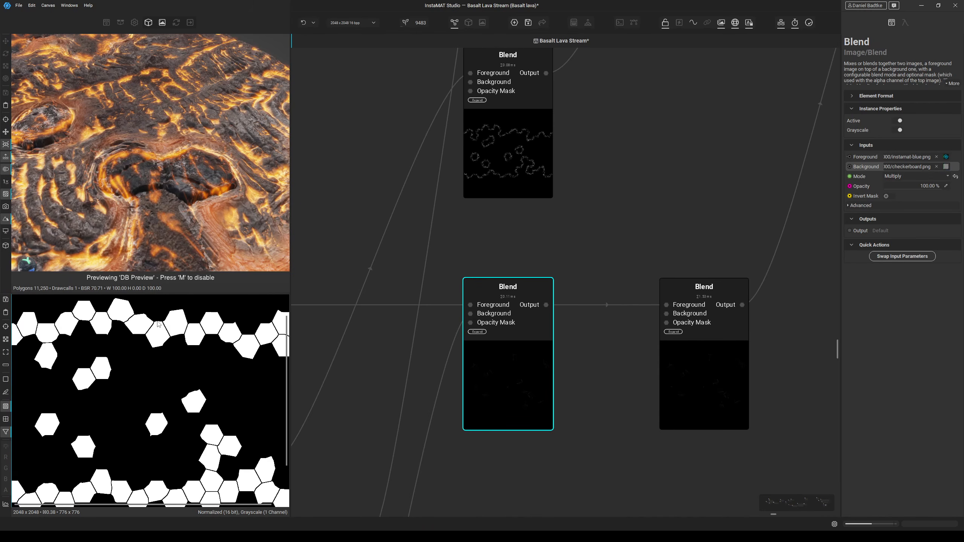
Bypass the bottom Default-mode Blend by wiring the Multiply Blend's output directly to the third color Blend's Opacity Mask.
middle_drag(667, 370, 538, 396)
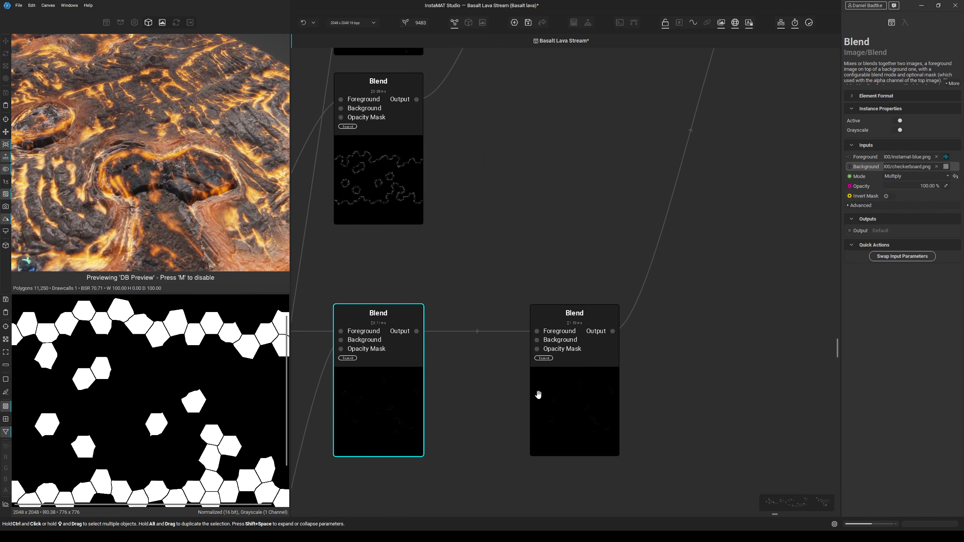
click(609, 331)
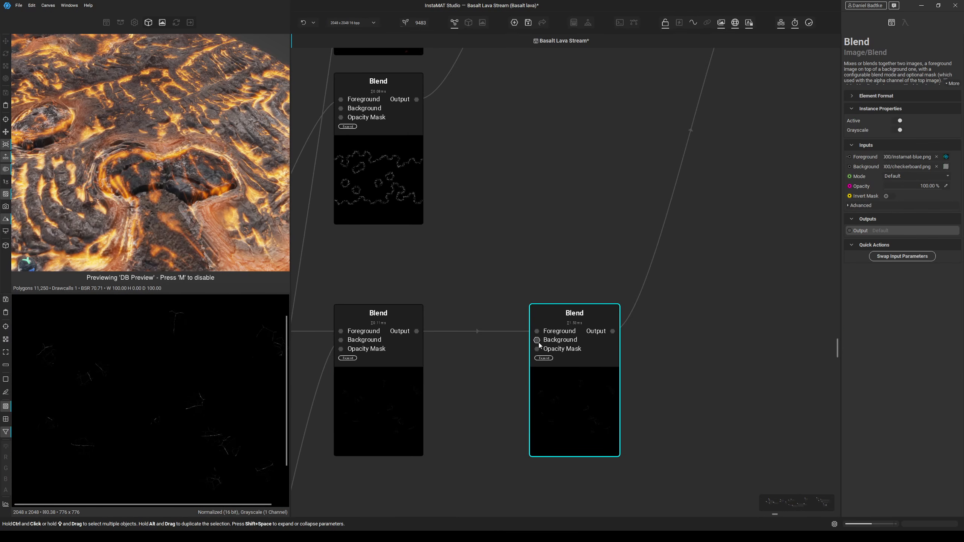
click(537, 340)
click(613, 331)
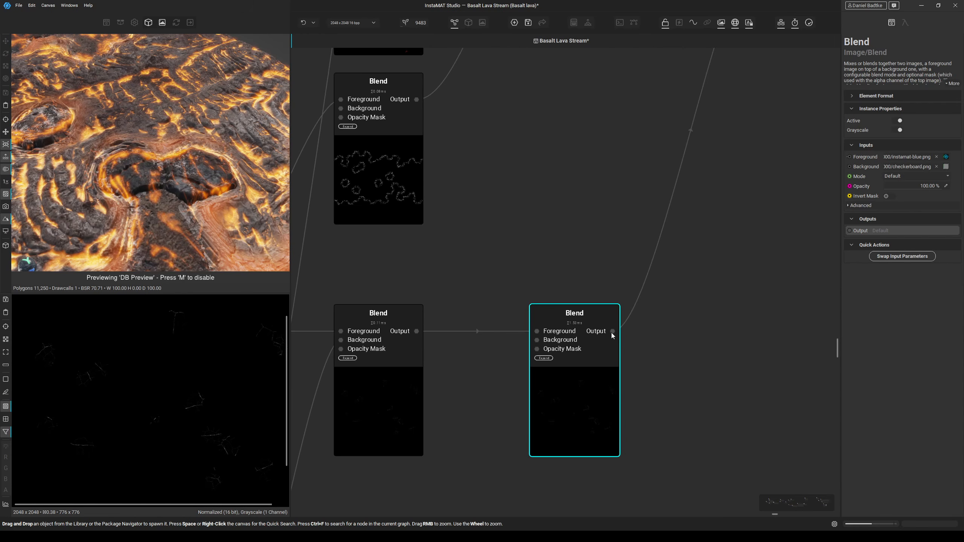
click(459, 317)
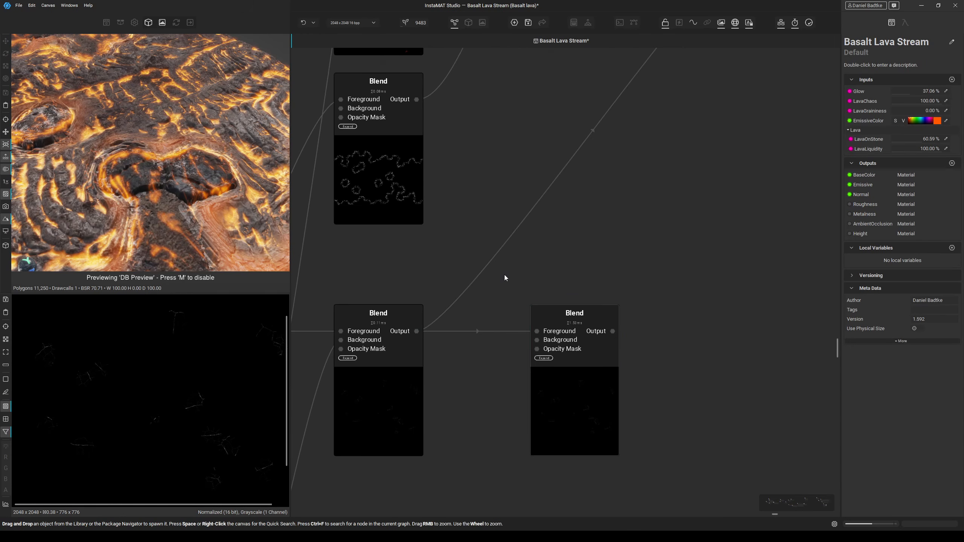
Preview the rewired third color Blend and examine its glowing crack outlines up close.
scroll(538, 341, down, 3)
middle_drag(537, 344, 498, 375)
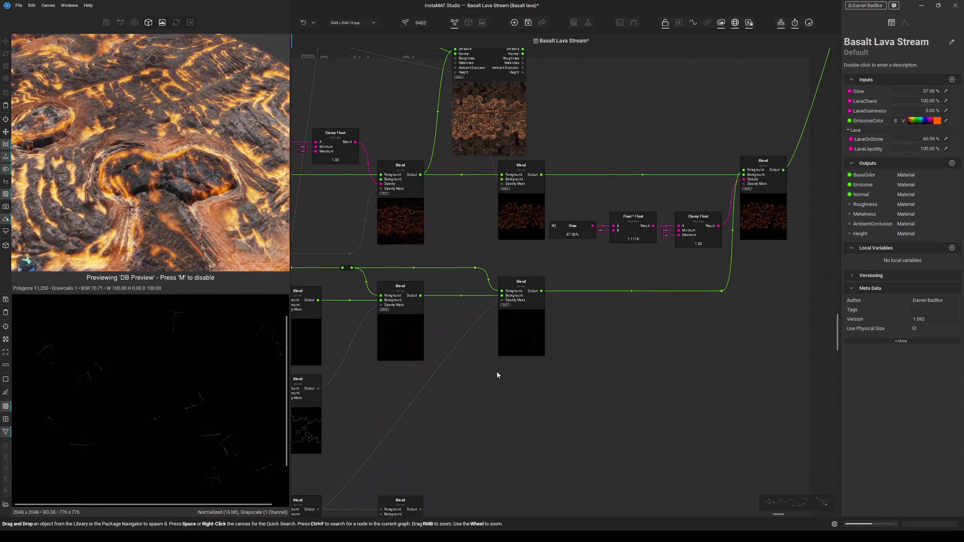
click(524, 331)
scroll(197, 379, up, 4)
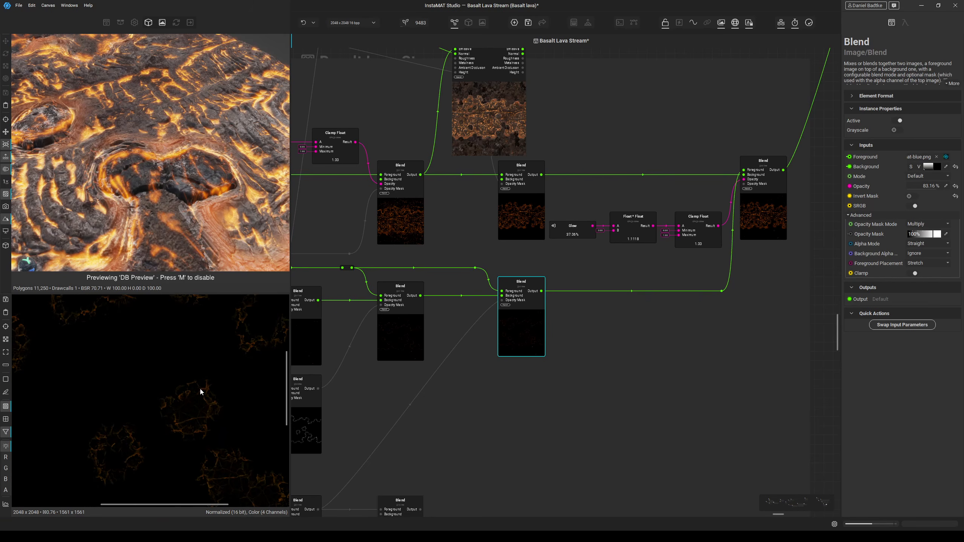
Move the DB Preview node further along above the upper emissive row and preview that row's second color Blend.
middle_drag(435, 346, 389, 415)
drag(452, 183, 598, 186)
middle_drag(476, 253, 503, 306)
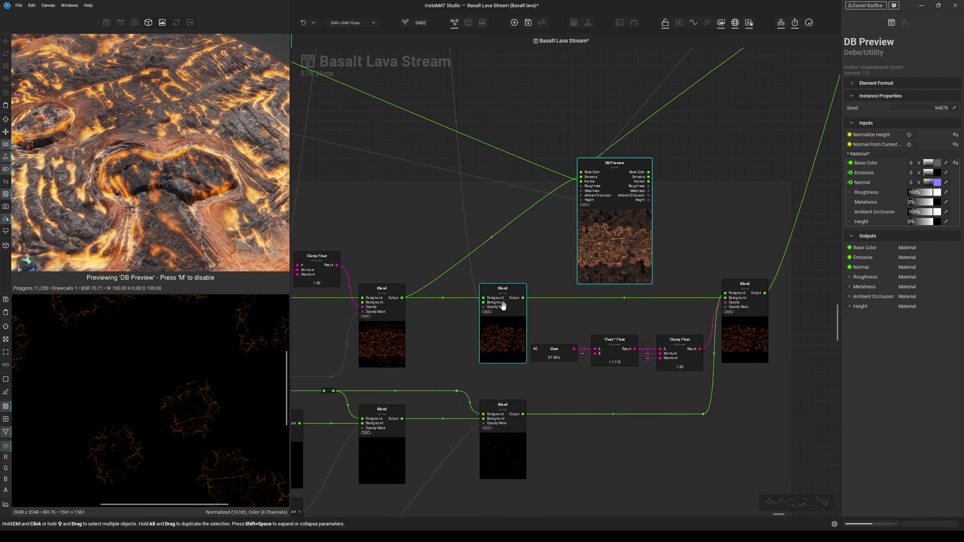
click(484, 310)
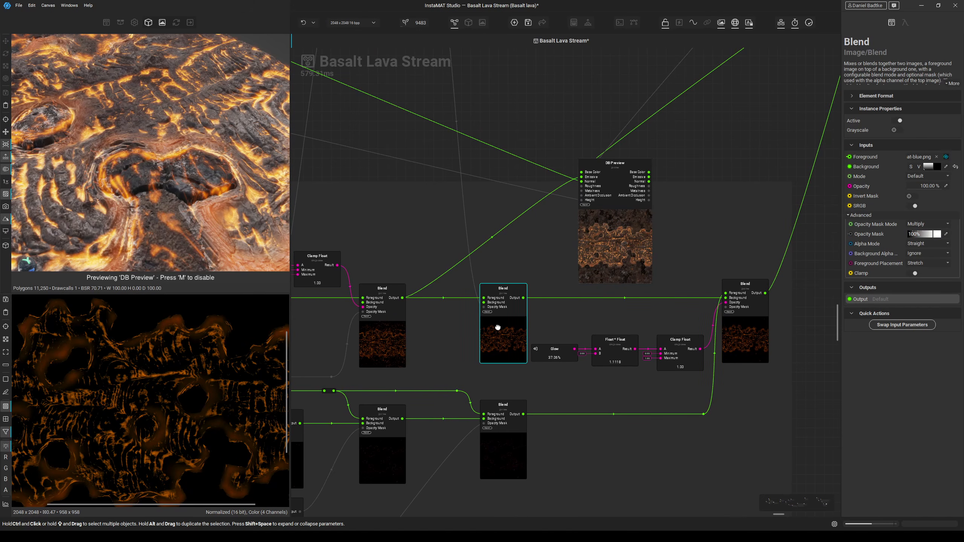
Examine the second color Blend's Opacity Mask, followed by its blended output with the glowing cracks.
scroll(497, 324, up, 3)
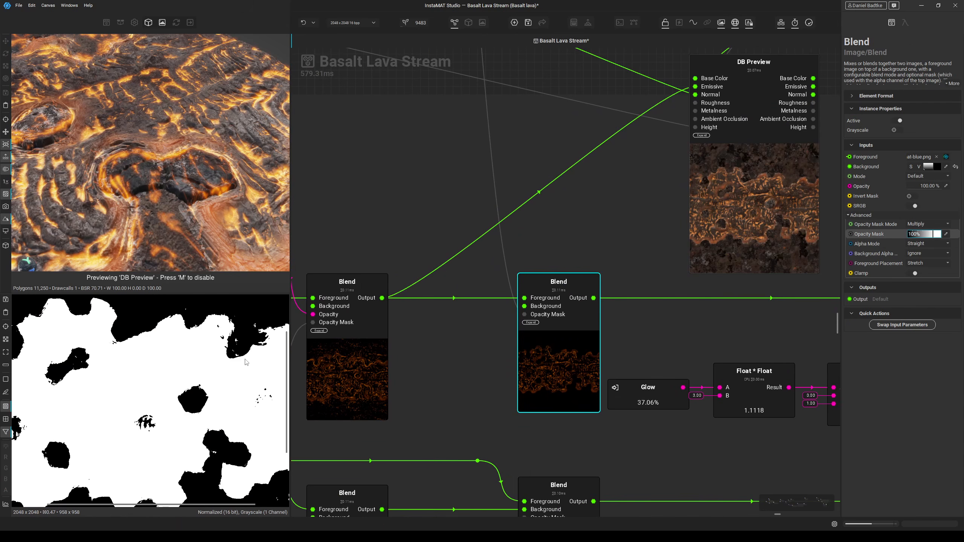
scroll(216, 338, down, 1)
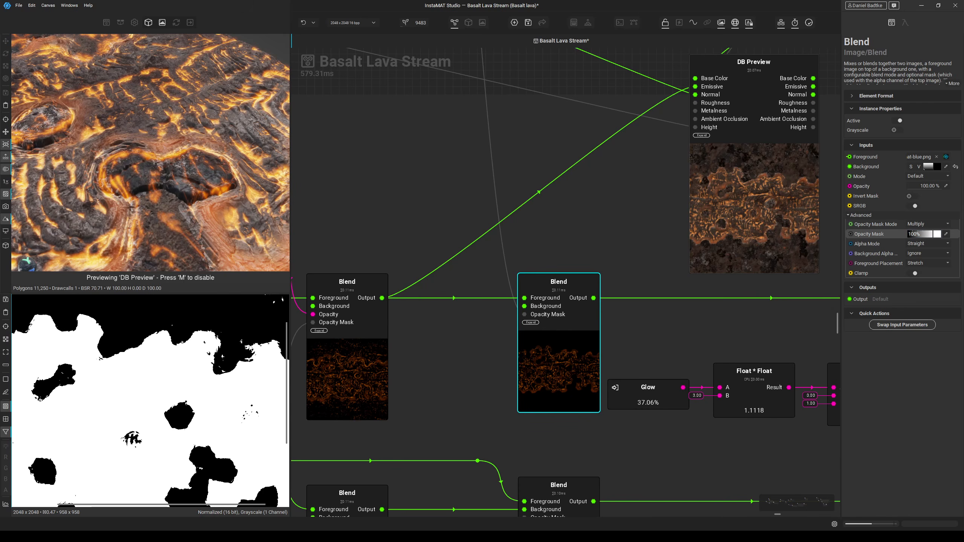
scroll(243, 345, down, 3)
click(544, 370)
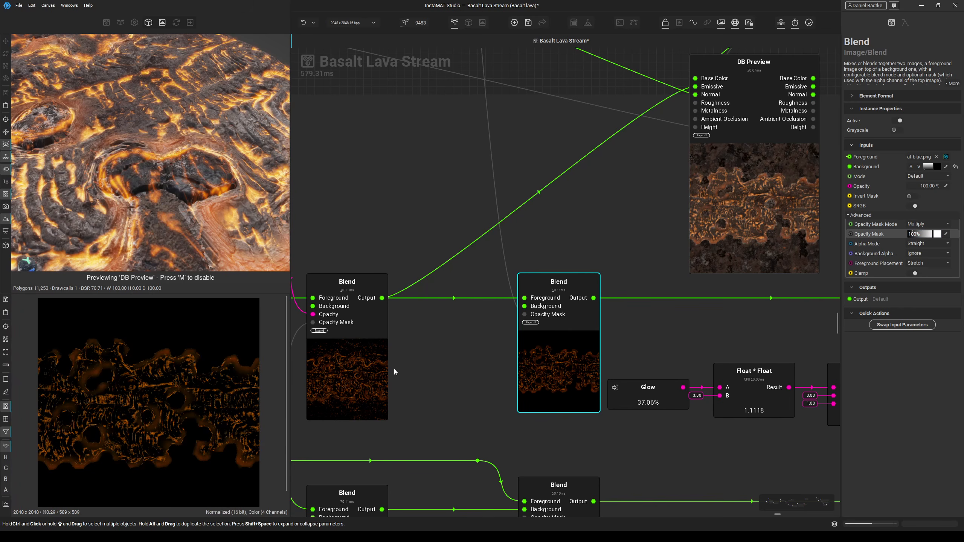
drag(254, 374, 237, 355)
scroll(233, 357, up, 1)
Move the DB Preview node past the end of the emissive rows, beside the final Blend.
middle_drag(635, 341, 441, 370)
scroll(585, 318, down, 2)
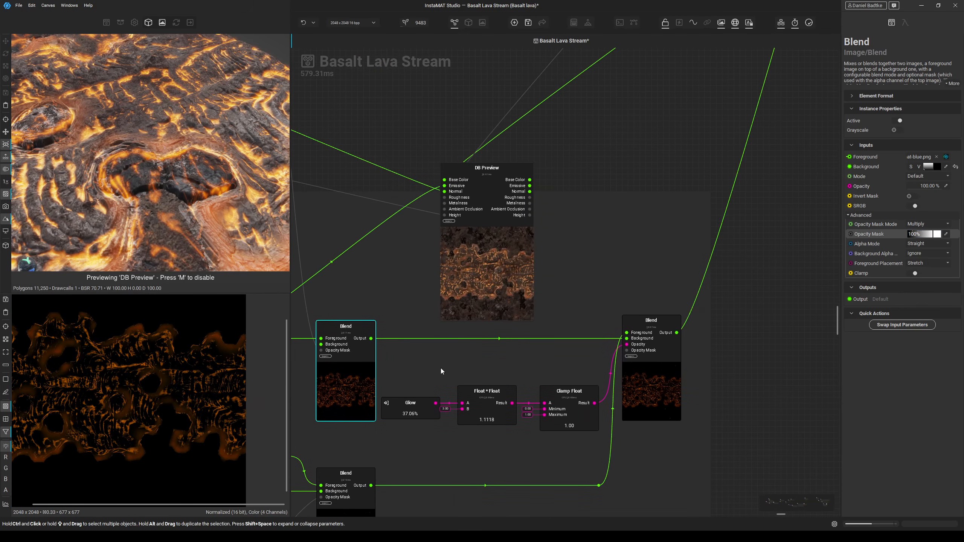
drag(495, 269, 751, 350)
middle_drag(751, 349, 699, 309)
drag(699, 308, 747, 309)
Preview the upper and lower Blends that feed the final emissive Blend and compare their glow.
click(320, 336)
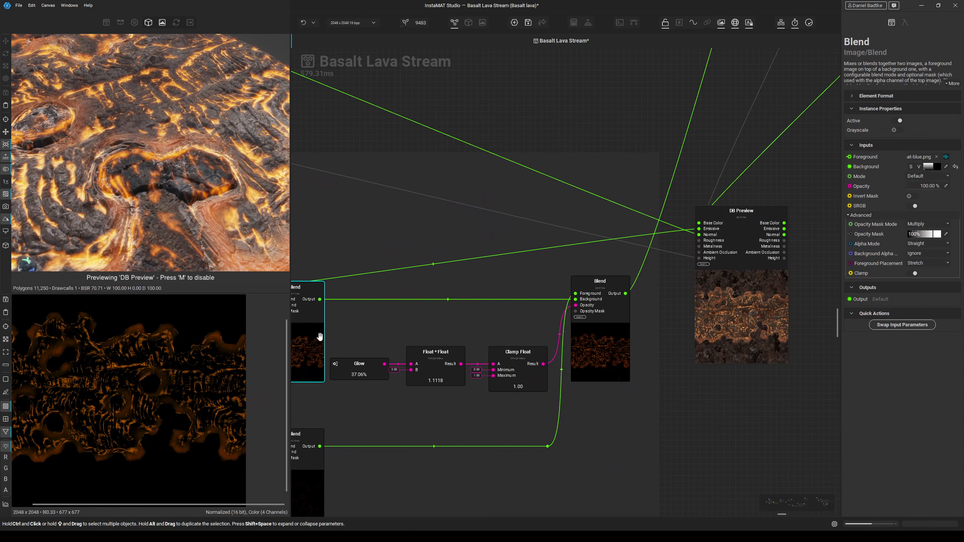
middle_drag(574, 367, 627, 296)
click(346, 427)
middle_drag(564, 370, 434, 450)
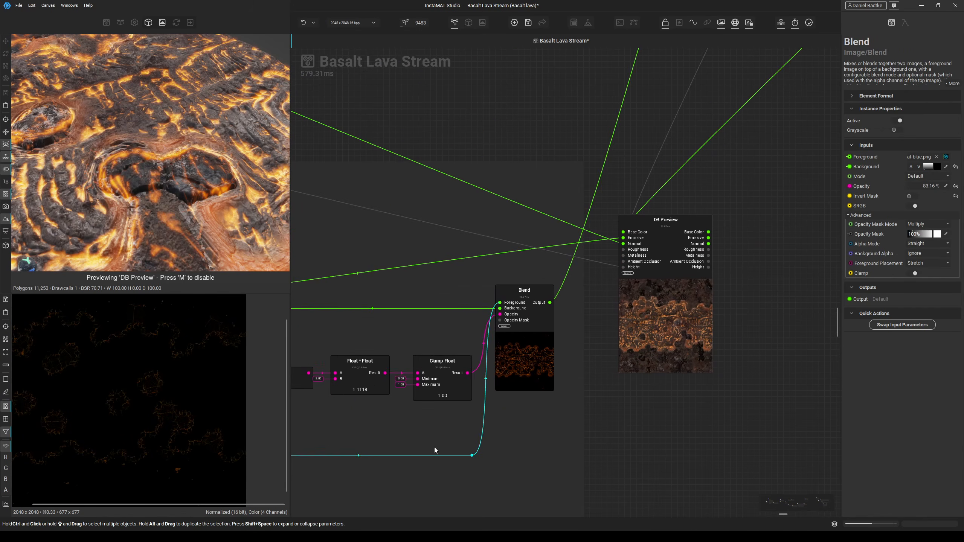
Connect the final emissive Blend's Output to DB Preview's Emissive input and inspect the lava surface in 3D.
scroll(569, 312, up, 2)
drag(641, 213, 550, 300)
middle_drag(171, 183, 186, 208)
scroll(552, 365, down, 5)
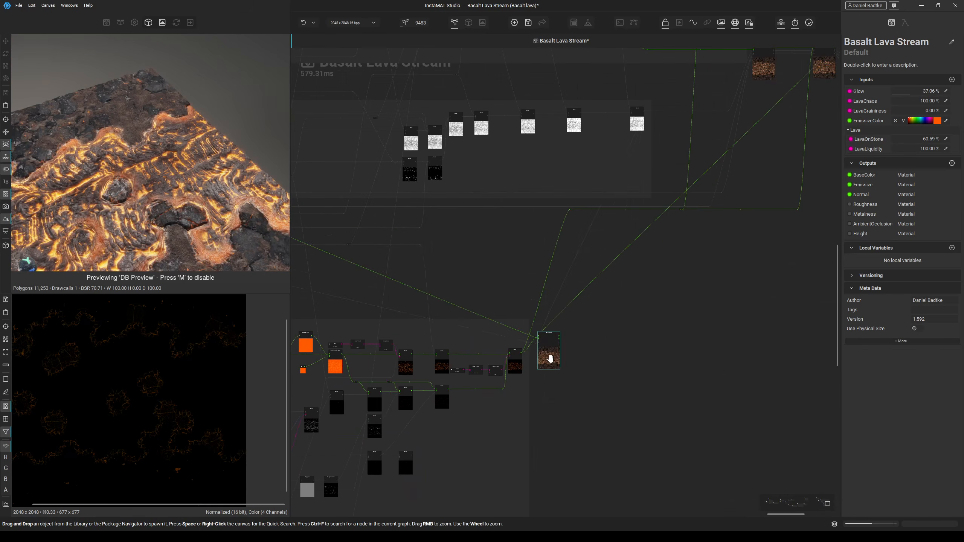
Carry the DB Preview node out of the Emission area, up toward the material's final nodes.
drag(551, 358, 717, 262)
middle_drag(718, 262, 538, 409)
drag(540, 408, 675, 288)
middle_drag(542, 391, 688, 253)
Trace the emissive output to the base color row and preview the Add-mode Blend before the HCL node.
scroll(459, 379, up, 5)
click(512, 351)
scroll(571, 326, down, 4)
middle_drag(574, 328, 414, 497)
scroll(559, 258, up, 5)
click(558, 252)
scroll(143, 351, up, 3)
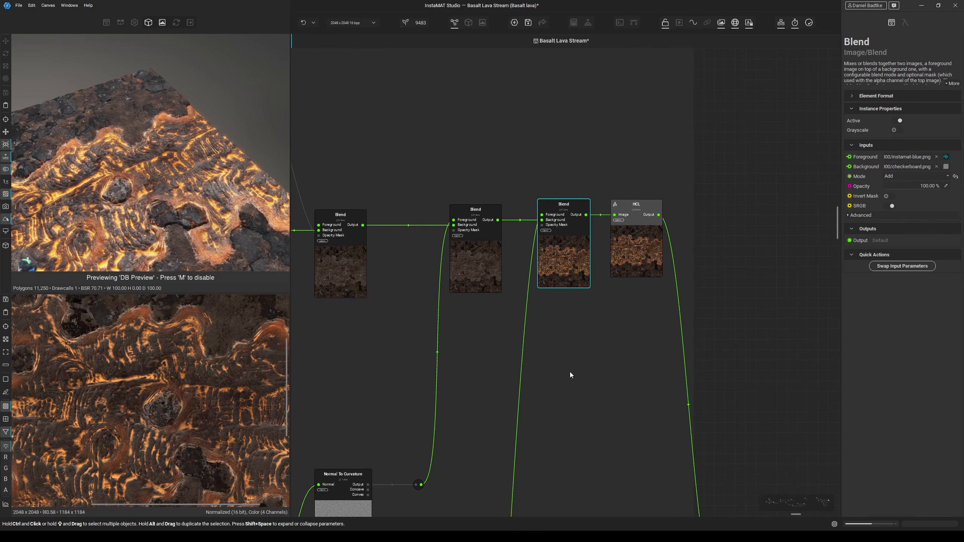
Place the DB Preview node above the output nodes, beyond Material Effect Dust and Material Finalize.
scroll(570, 375, down, 5)
middle_drag(641, 494, 350, 293)
drag(512, 410, 578, 153)
middle_drag(464, 206, 592, 205)
scroll(501, 243, up, 4)
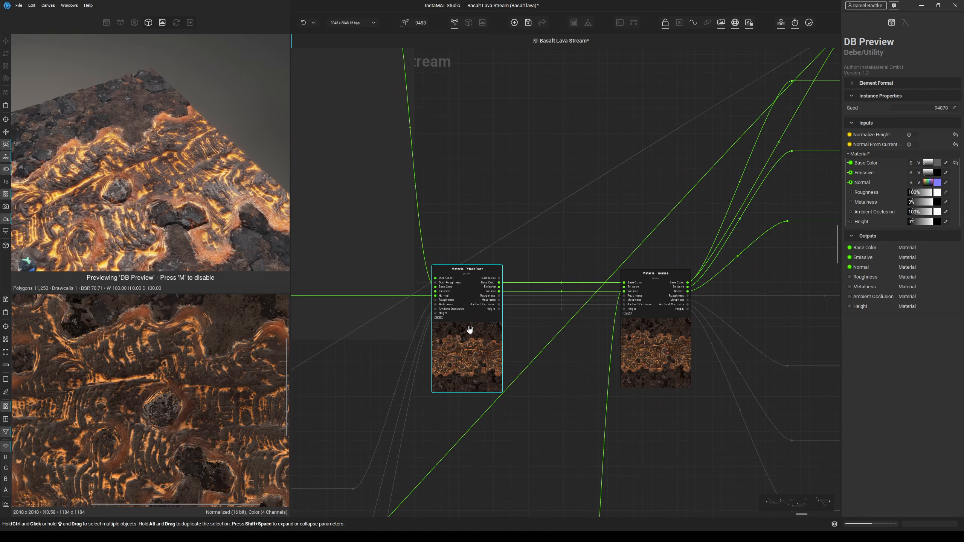
middle_drag(469, 329, 406, 362)
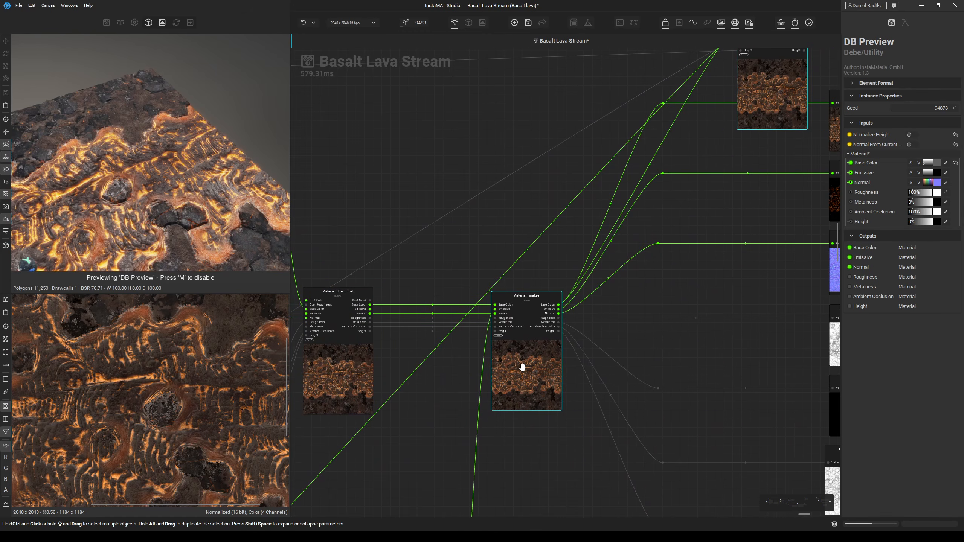
Enlarge the 3D viewport and preview the selected node as a 3D material.
click(468, 22)
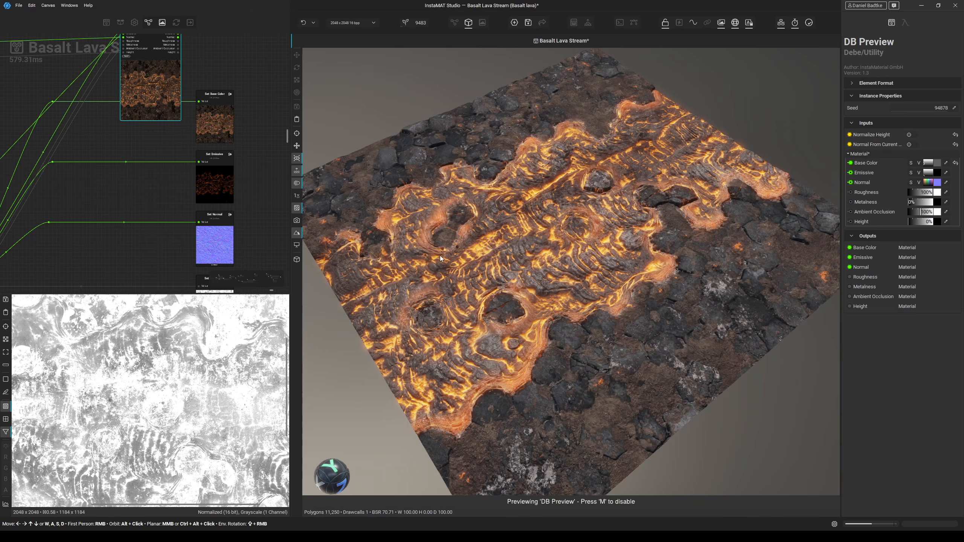
right_click(162, 102)
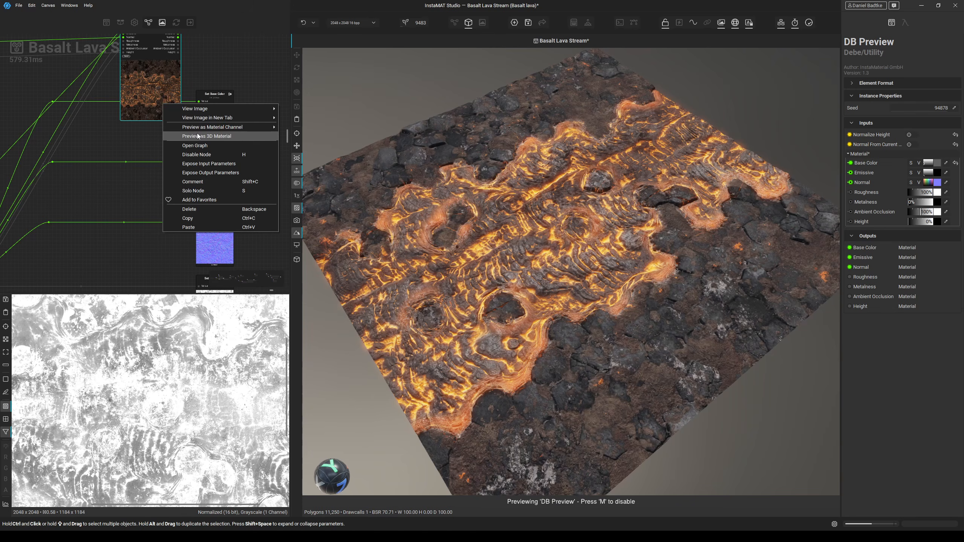
click(198, 133)
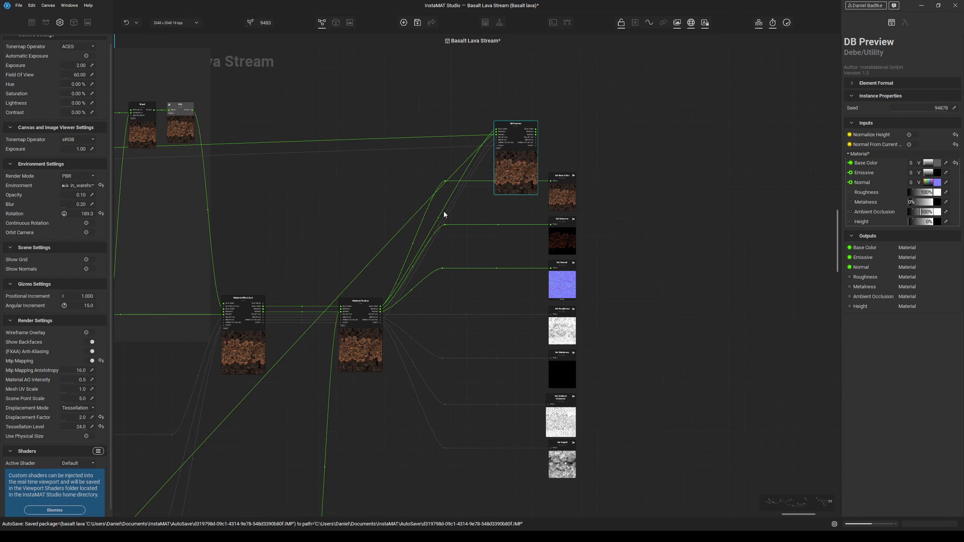
Return to the node graph and move the DB Preview node below Material Finalize and the output nodes.
middle_drag(305, 242, 495, 230)
scroll(483, 233, down, 3)
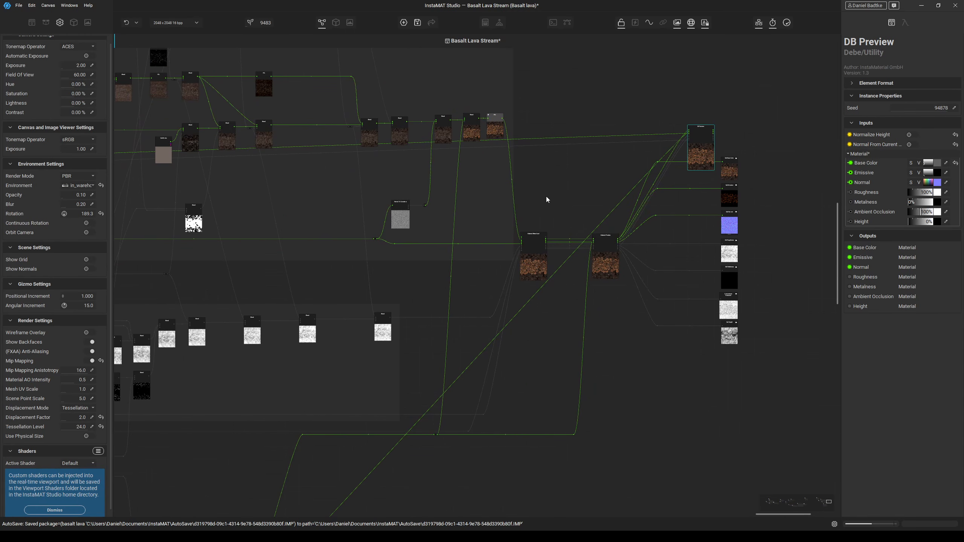
drag(701, 156, 640, 378)
middle_drag(635, 387, 620, 323)
drag(620, 323, 638, 334)
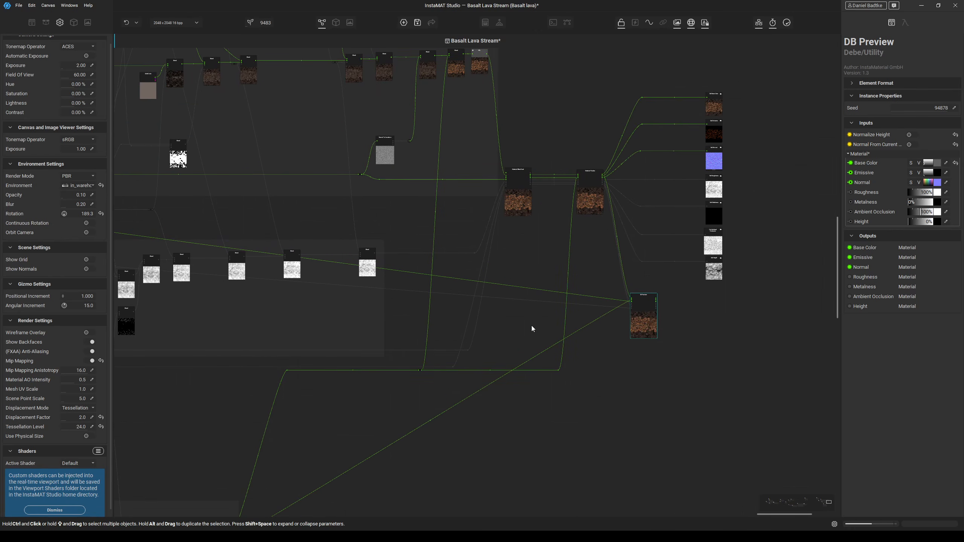